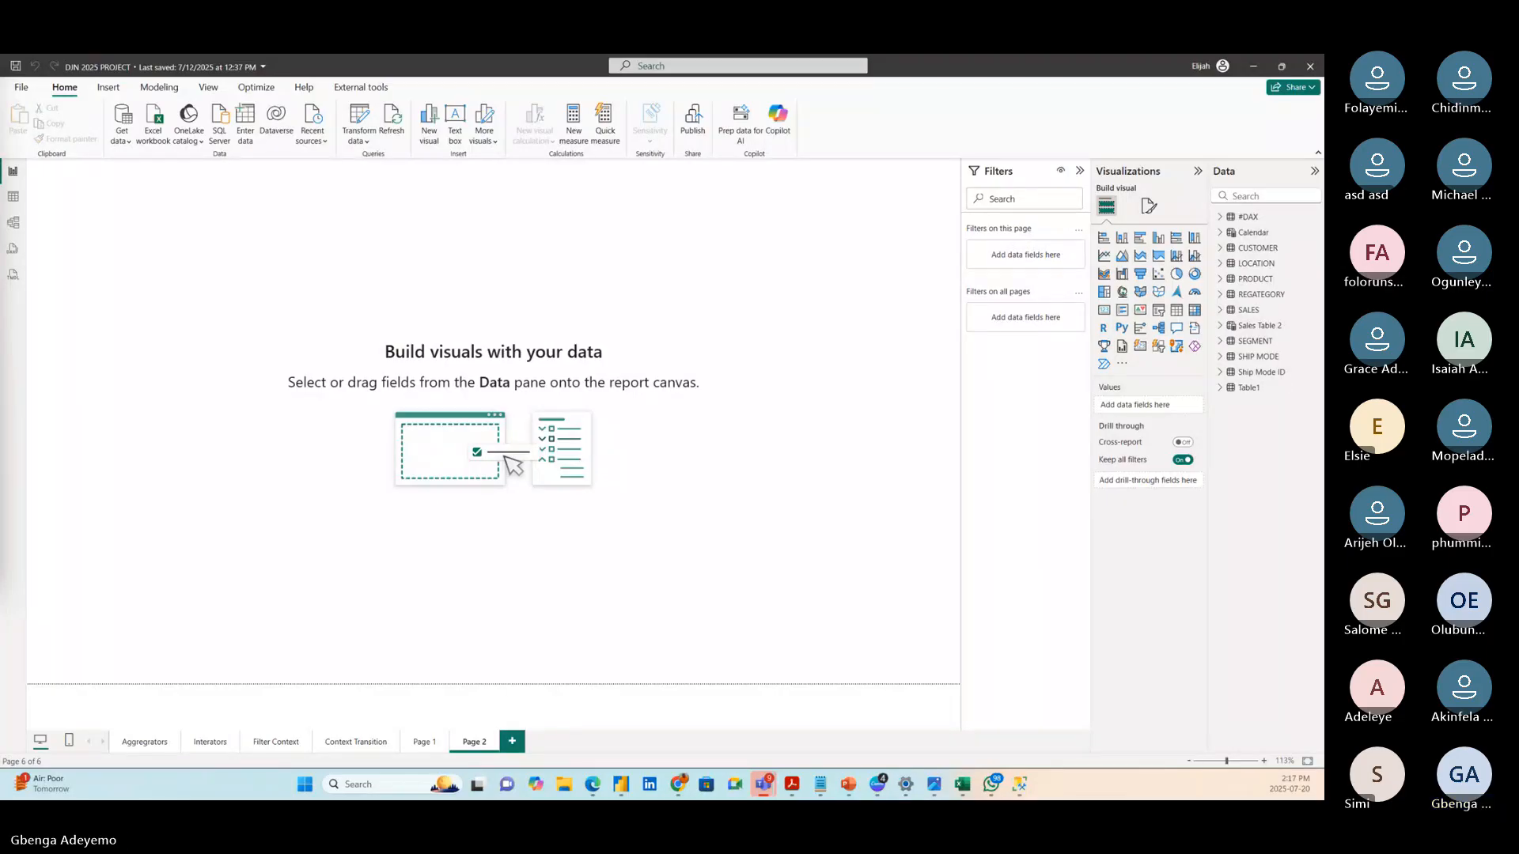
left_click(158, 88)
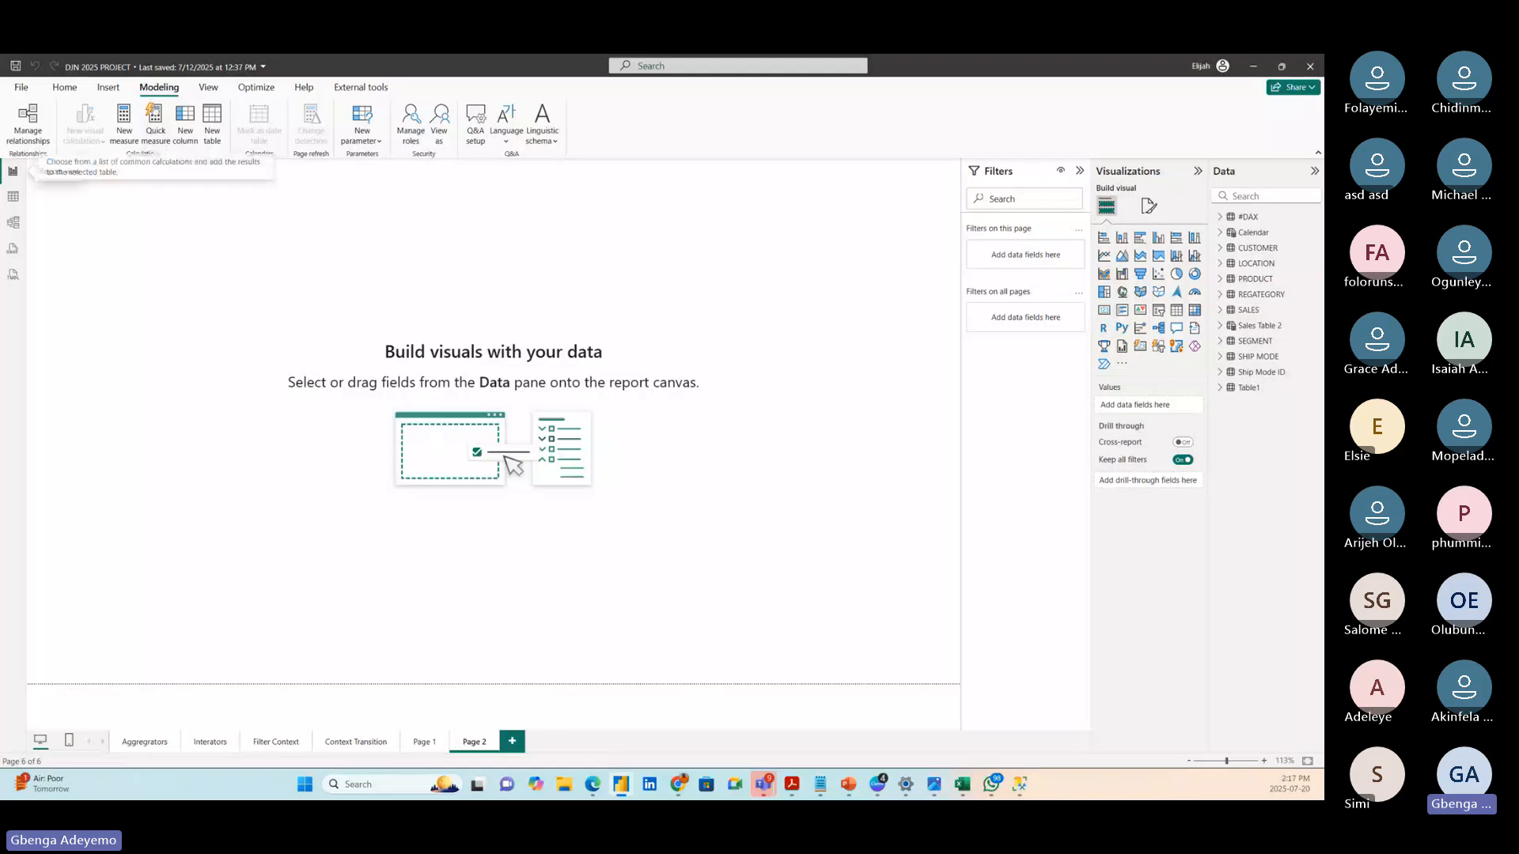
left_click(208, 88)
left_click(268, 89)
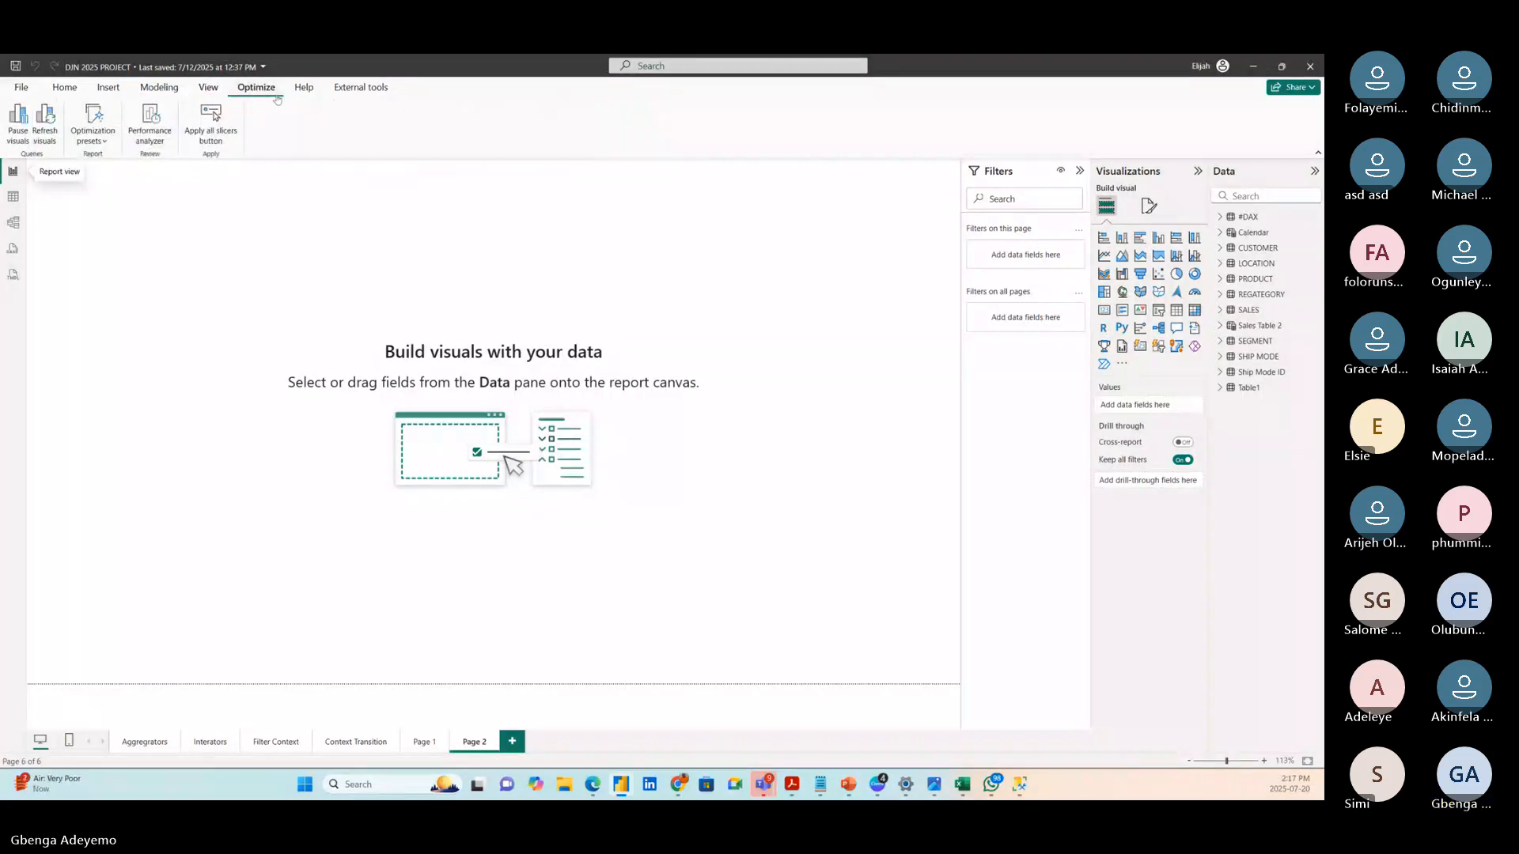
left_click(65, 88)
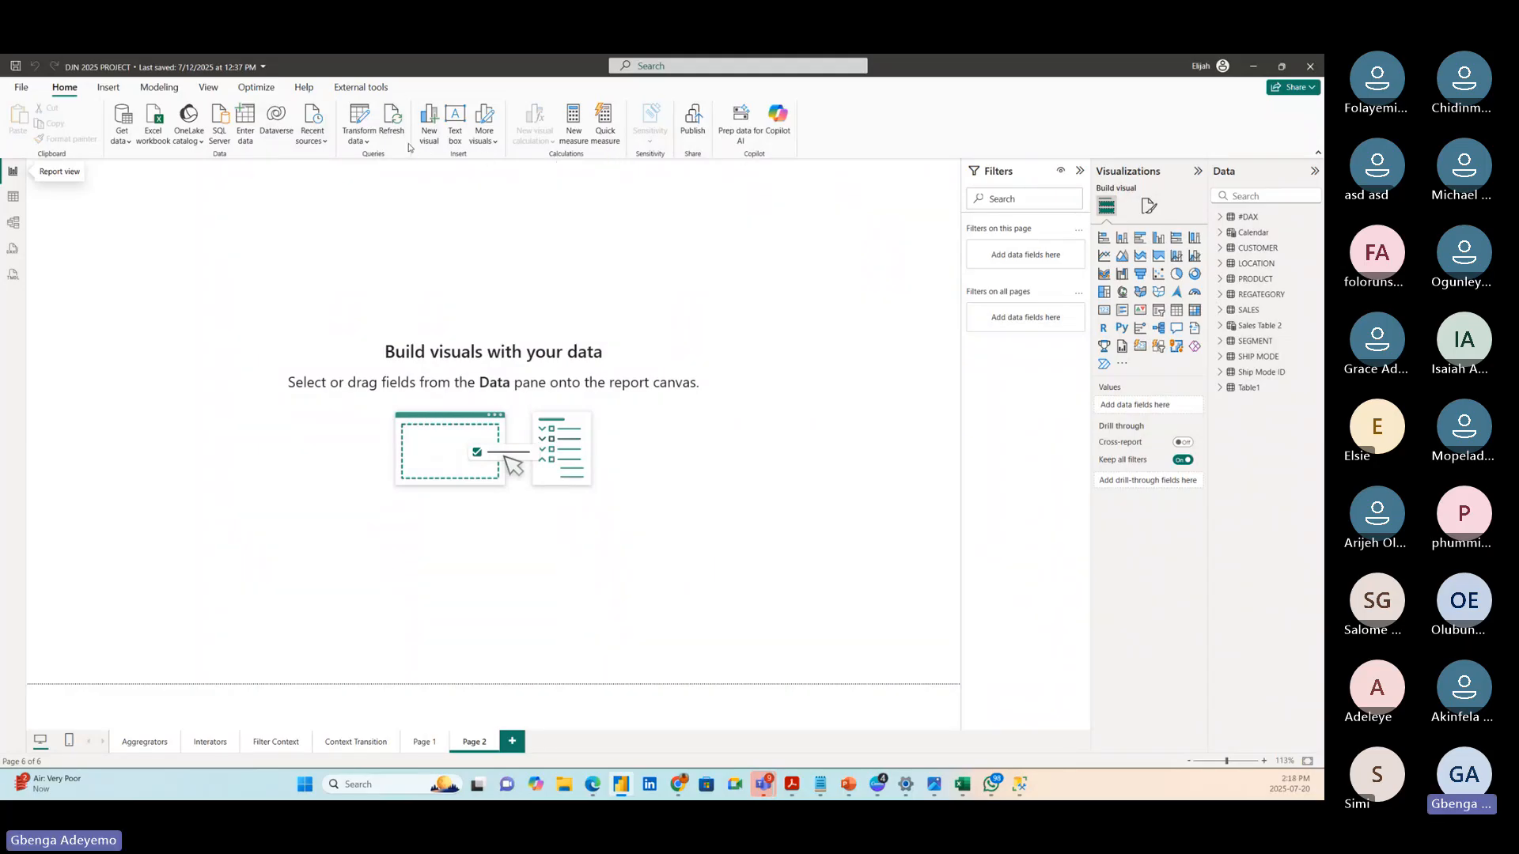
left_click(106, 89)
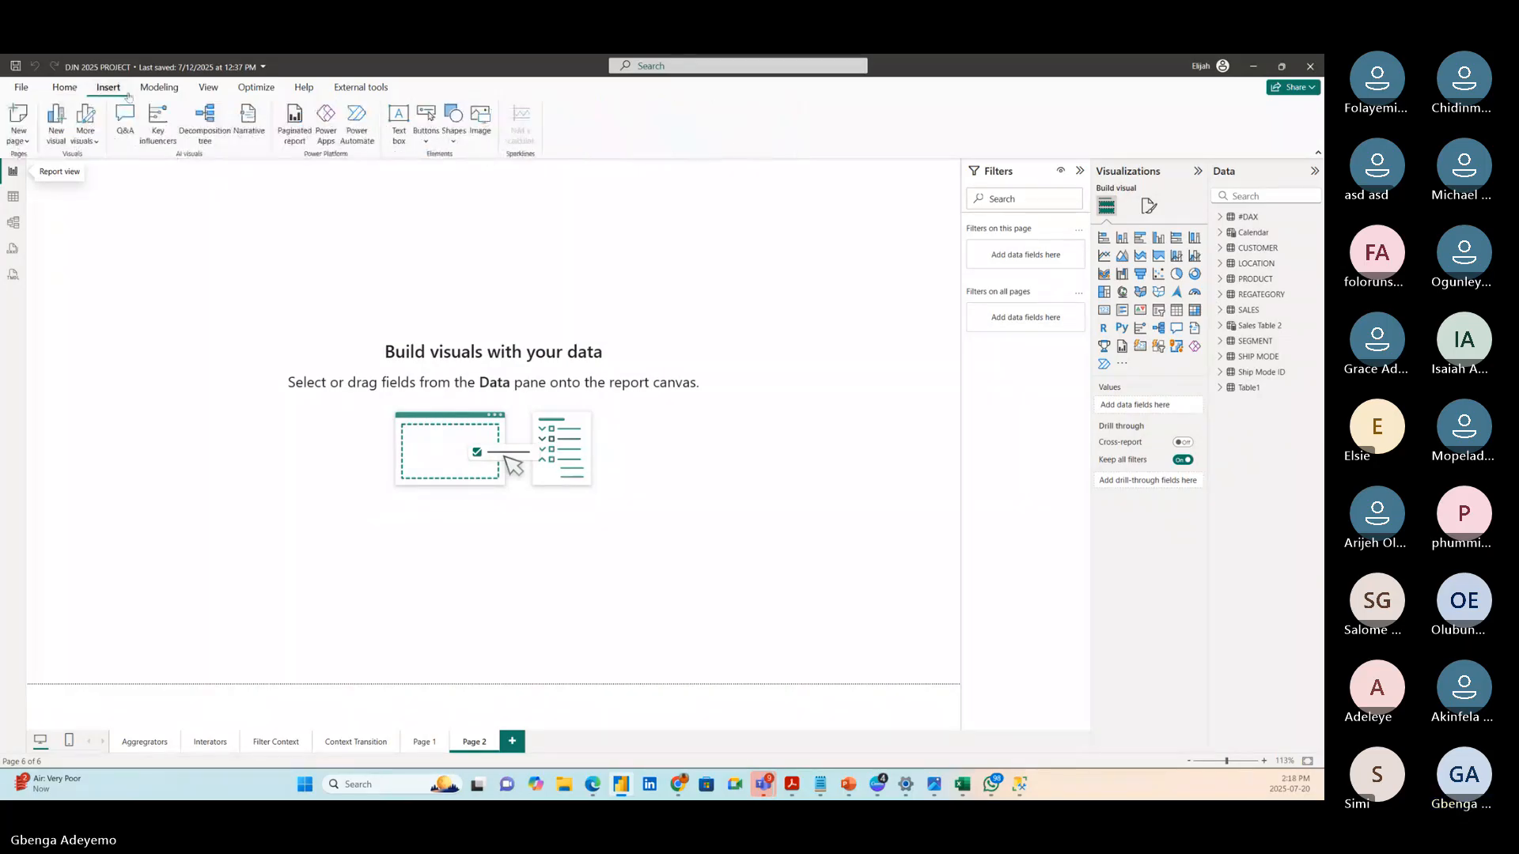
left_click(158, 89)
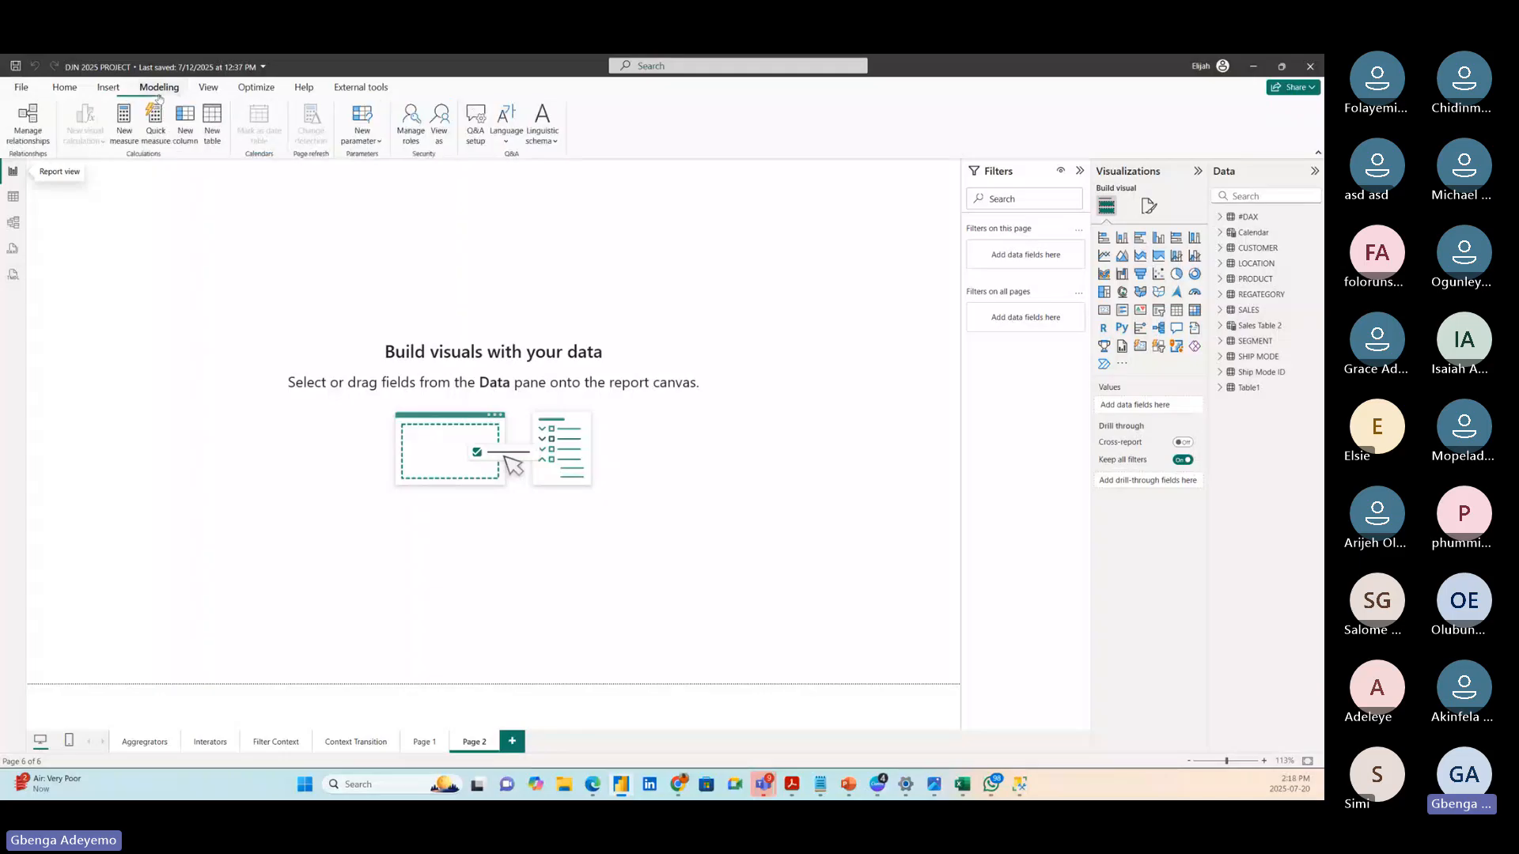
left_click(362, 129)
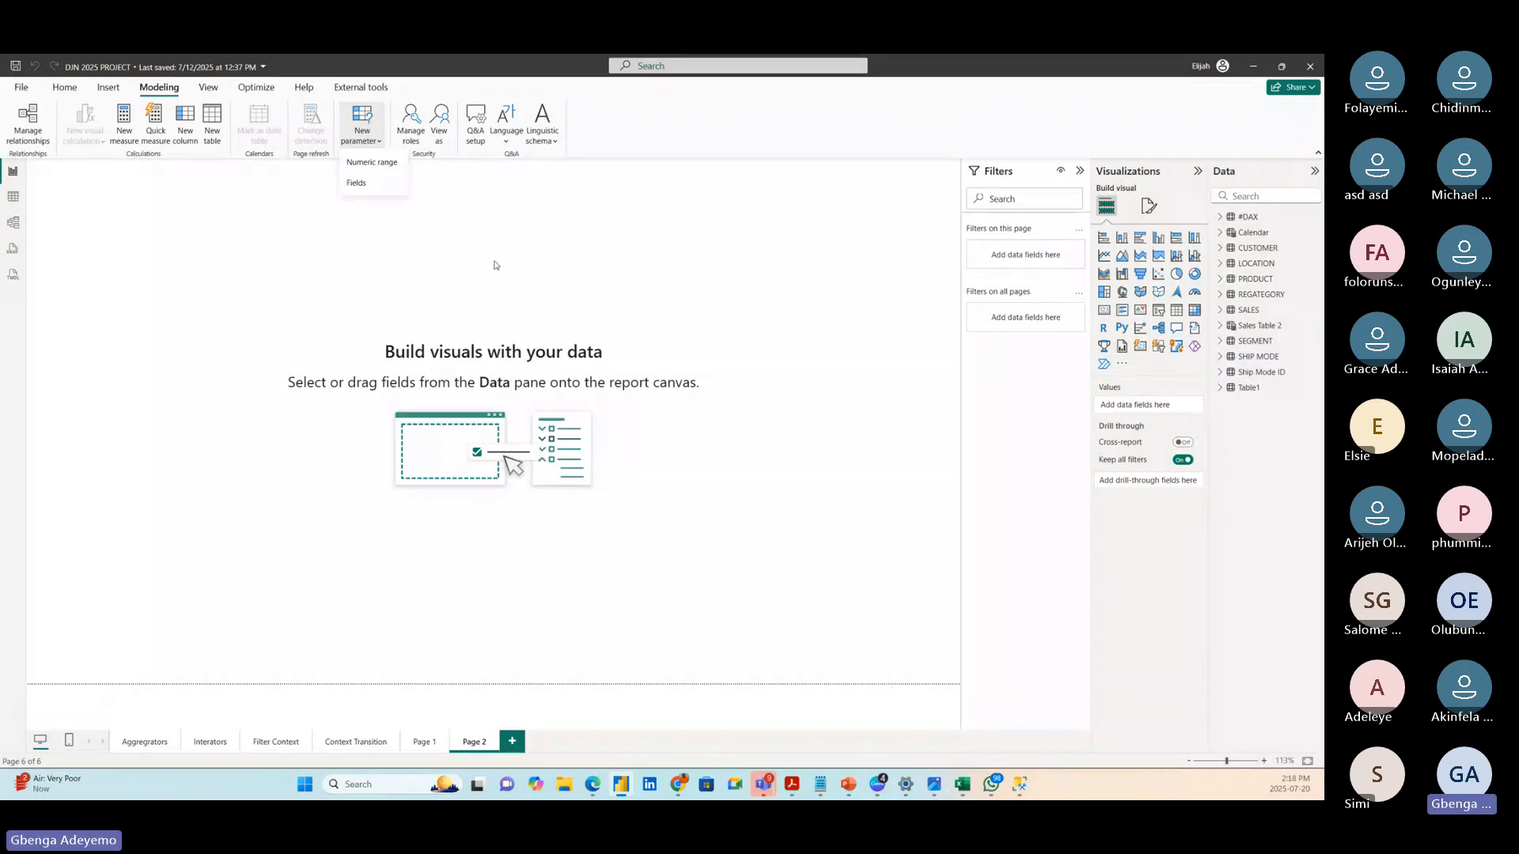
left_click(568, 282)
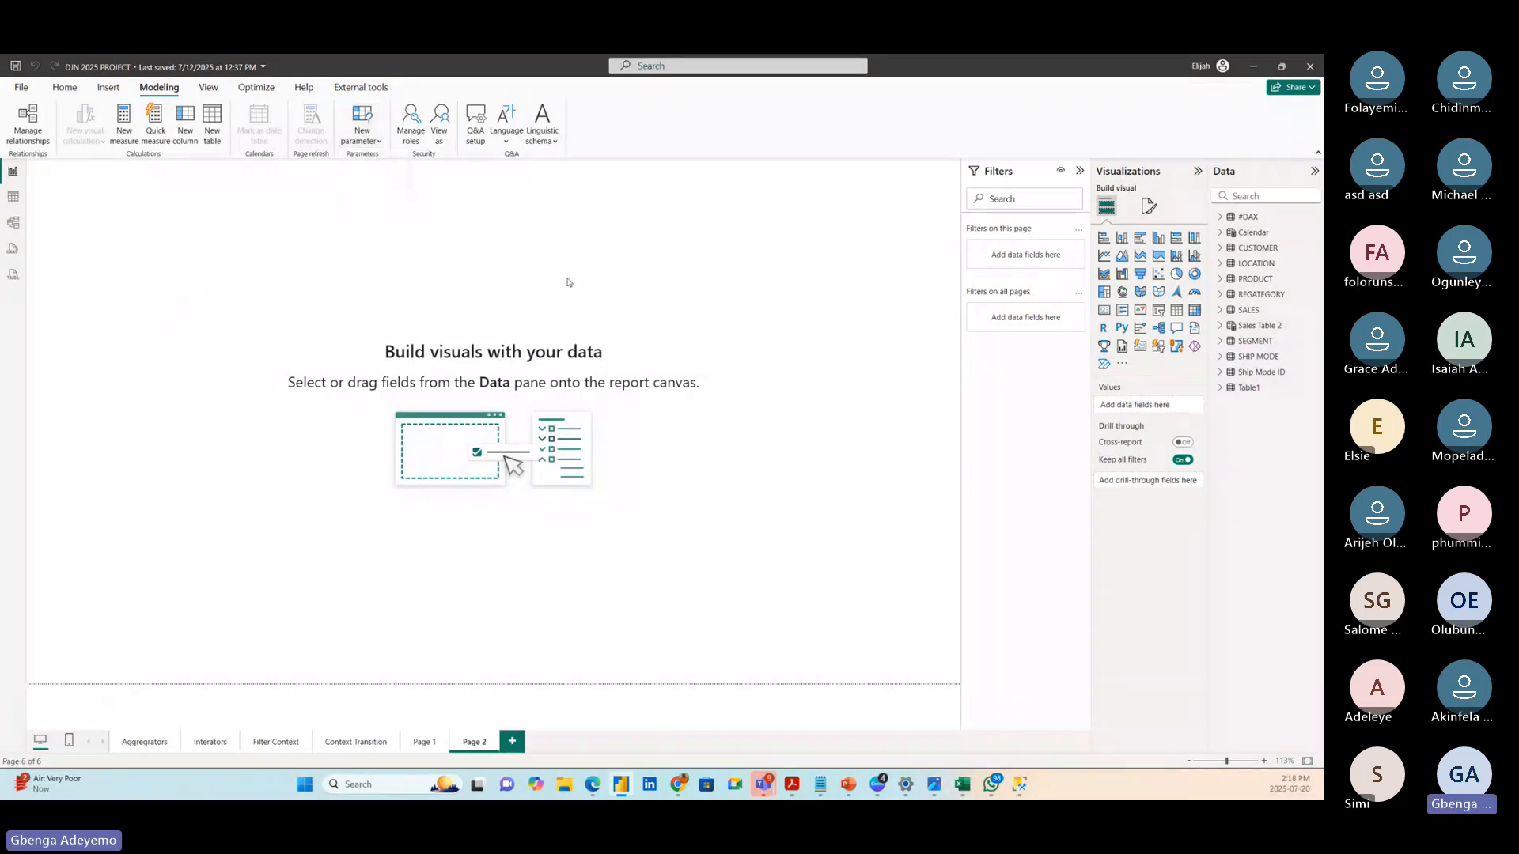
- Expand the #DAX table and widen the field list enough to read the full measure names
left_click(1220, 217)
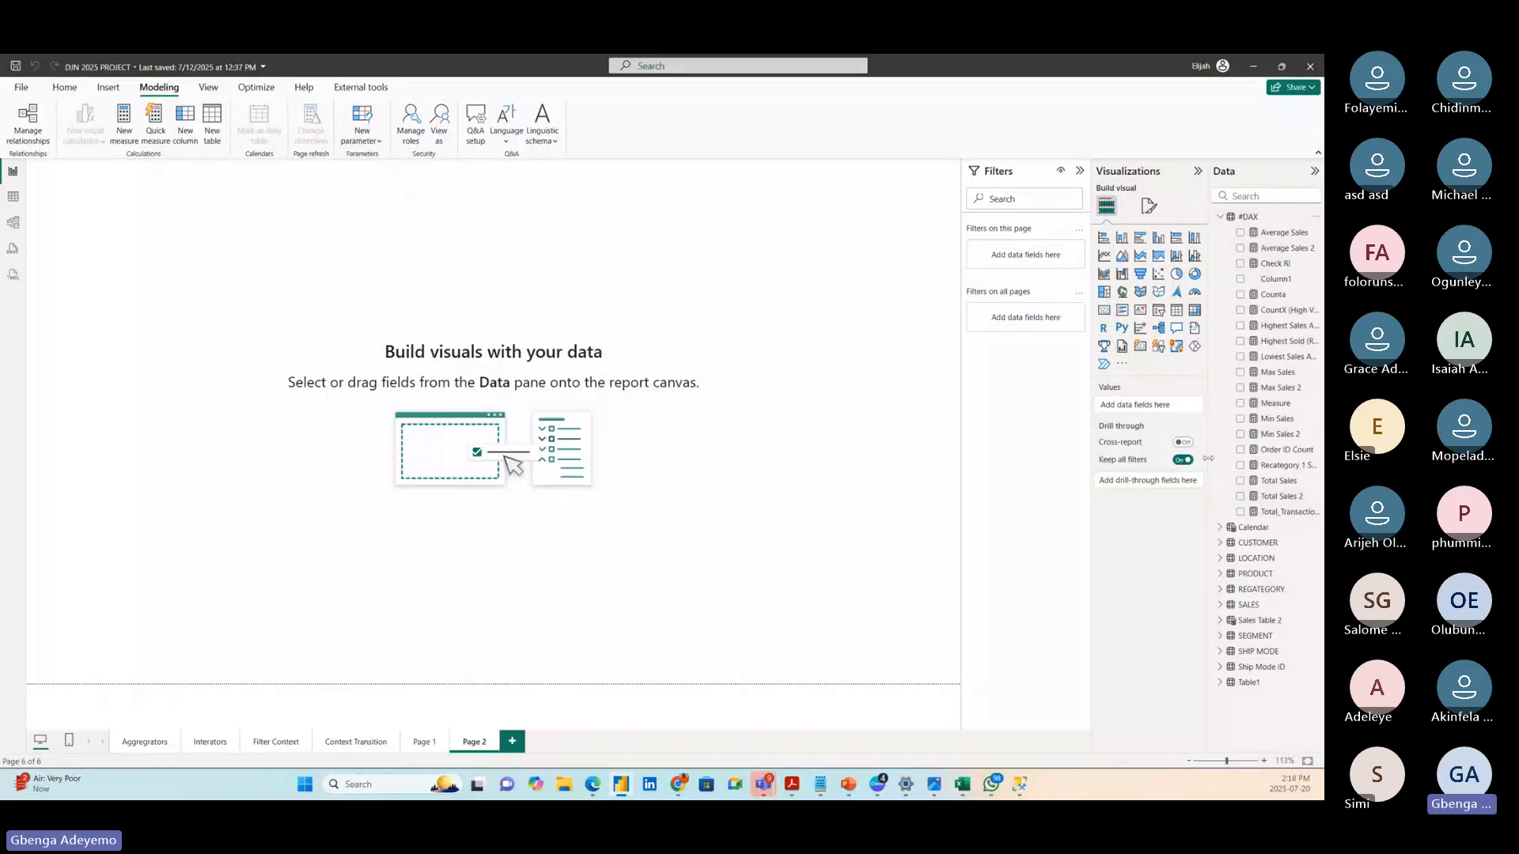
left_click_drag(1208, 459, 1094, 458)
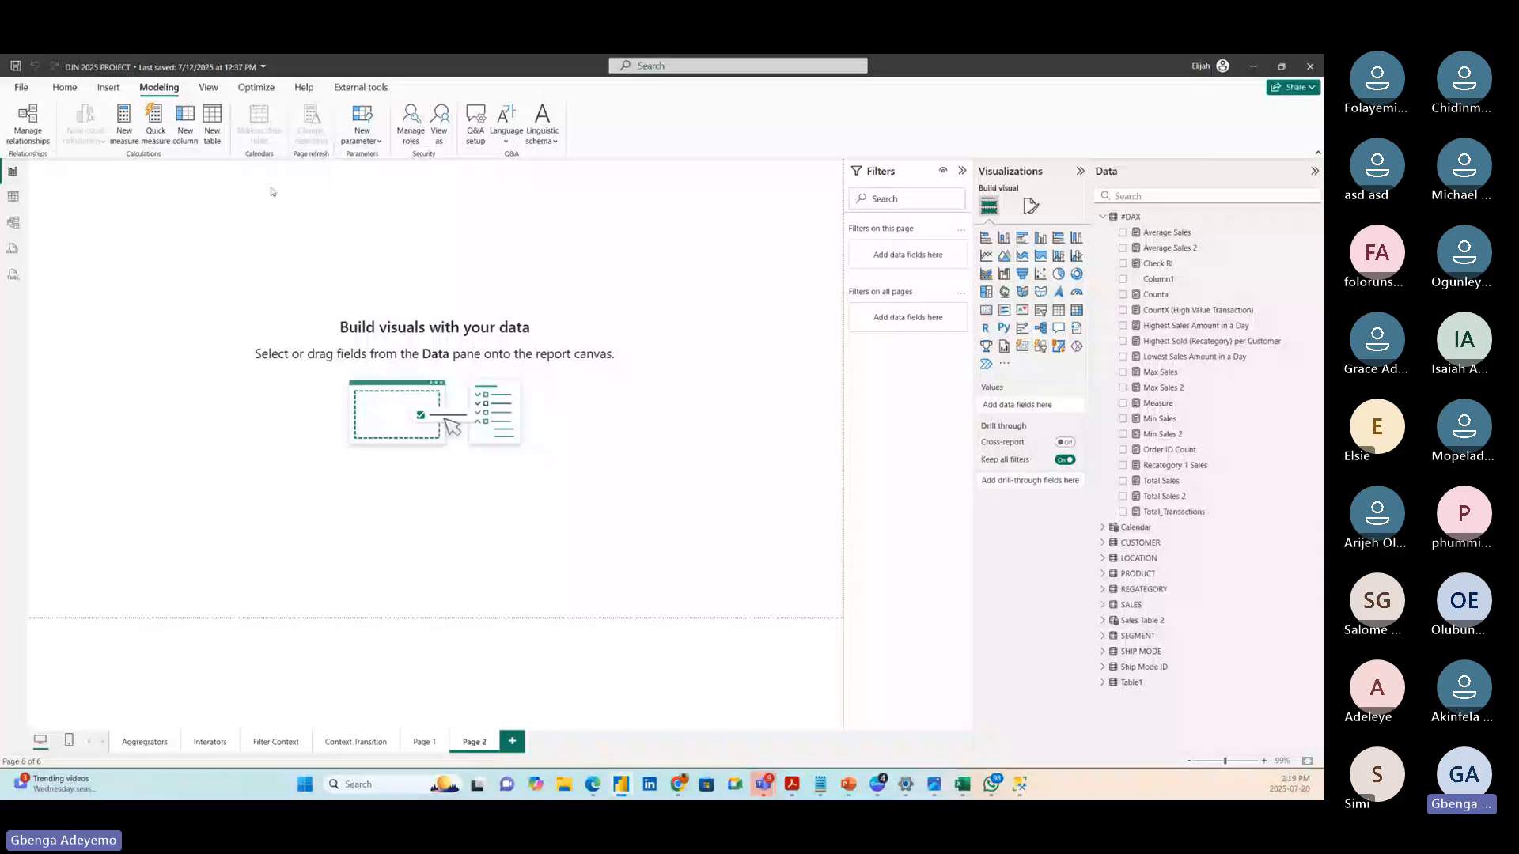
- Insert a rectangle on Page 2 and stretch it into a wide, thin banner across the top of the page
left_click(109, 88)
left_click(453, 126)
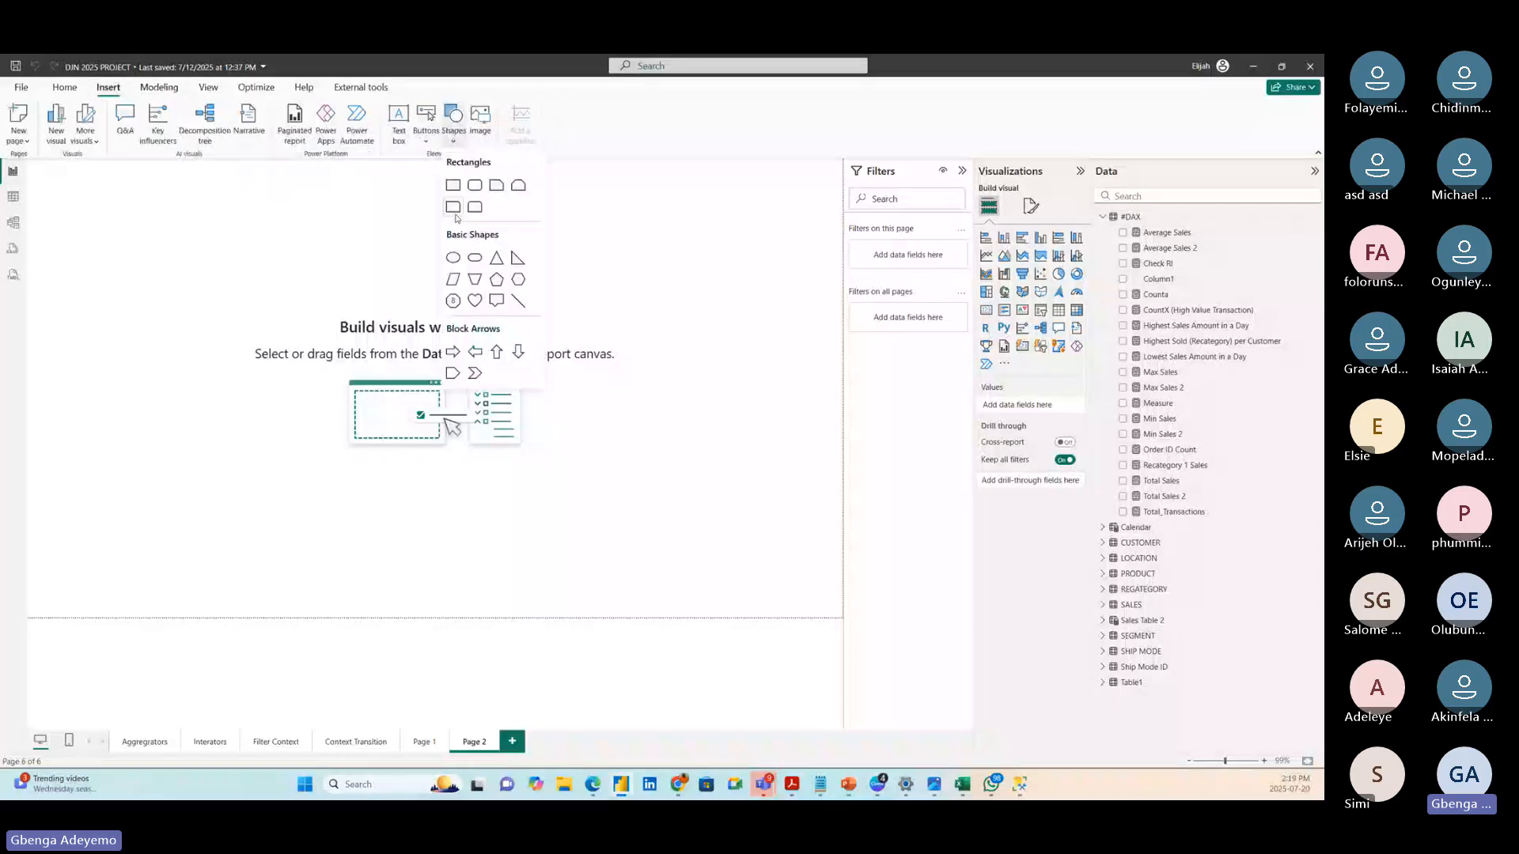
left_click(453, 185)
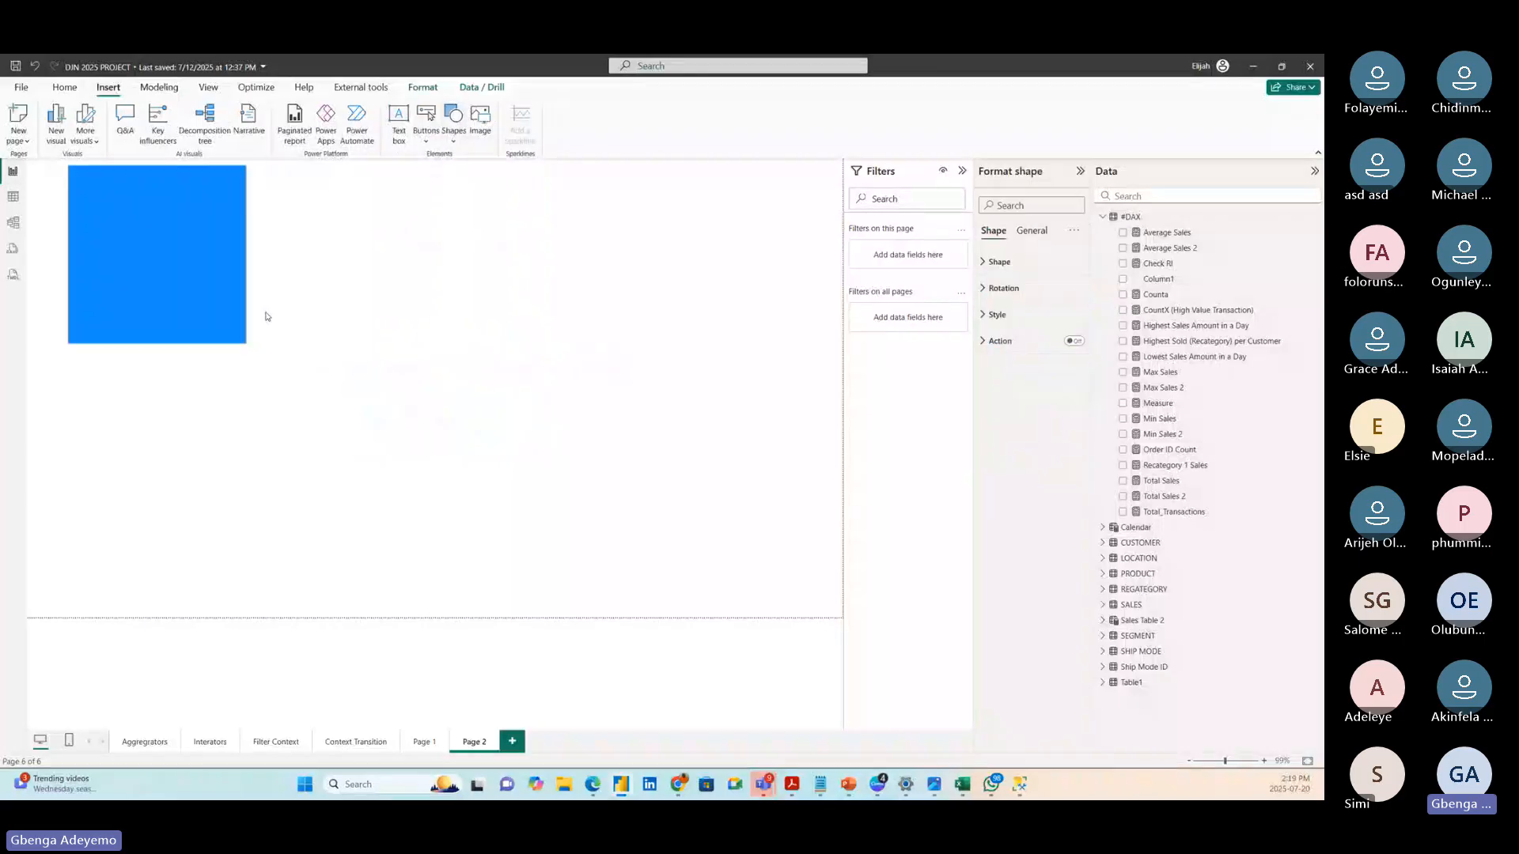
left_click_drag(235, 299, 723, 231)
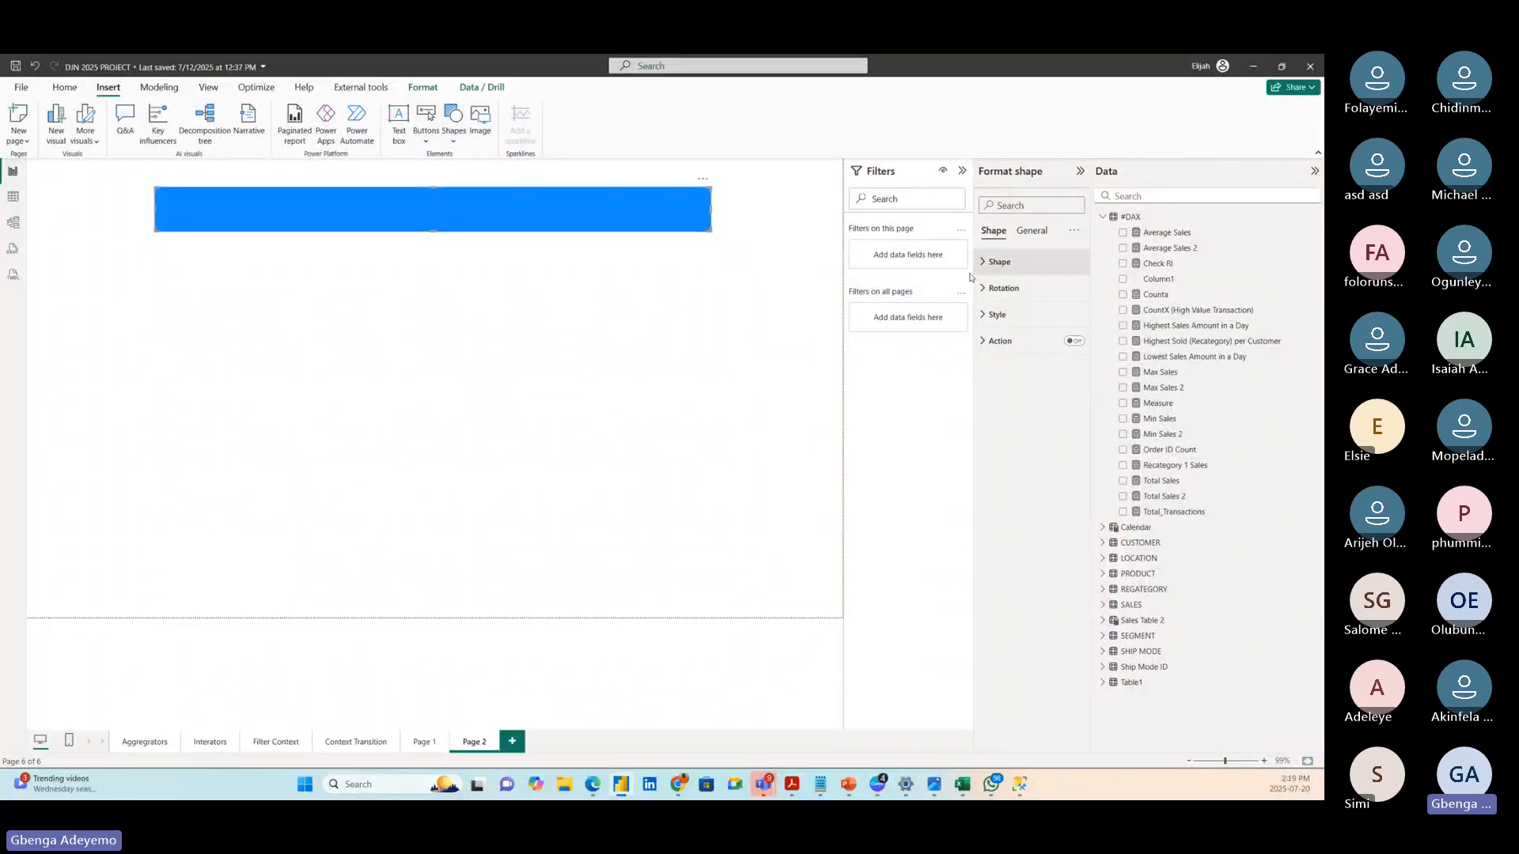
- Fill the banner rectangle with a custom pale green and turn off its border
left_click(998, 315)
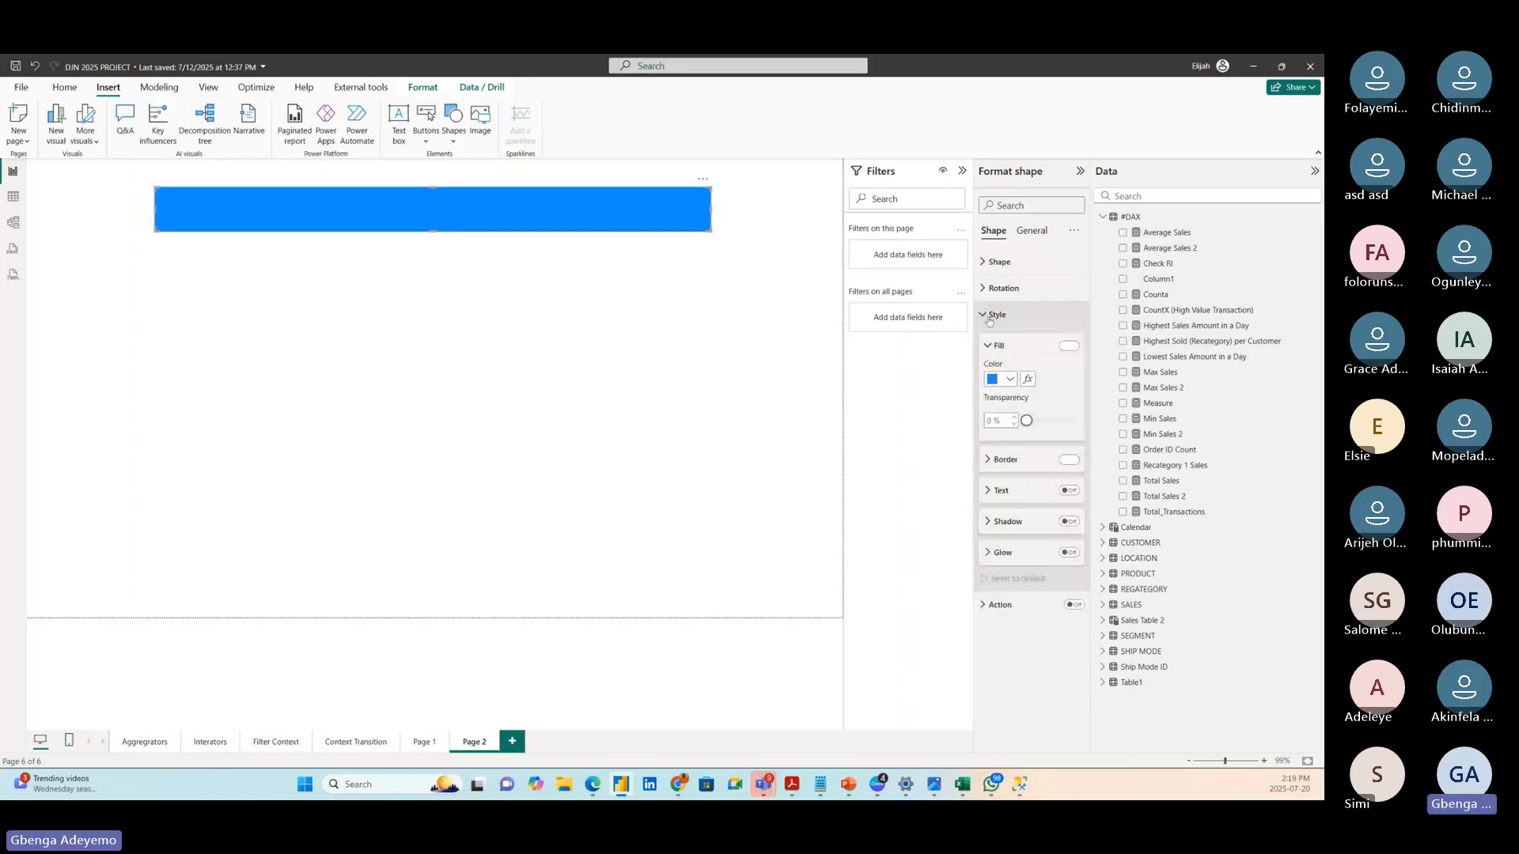
left_click(1009, 380)
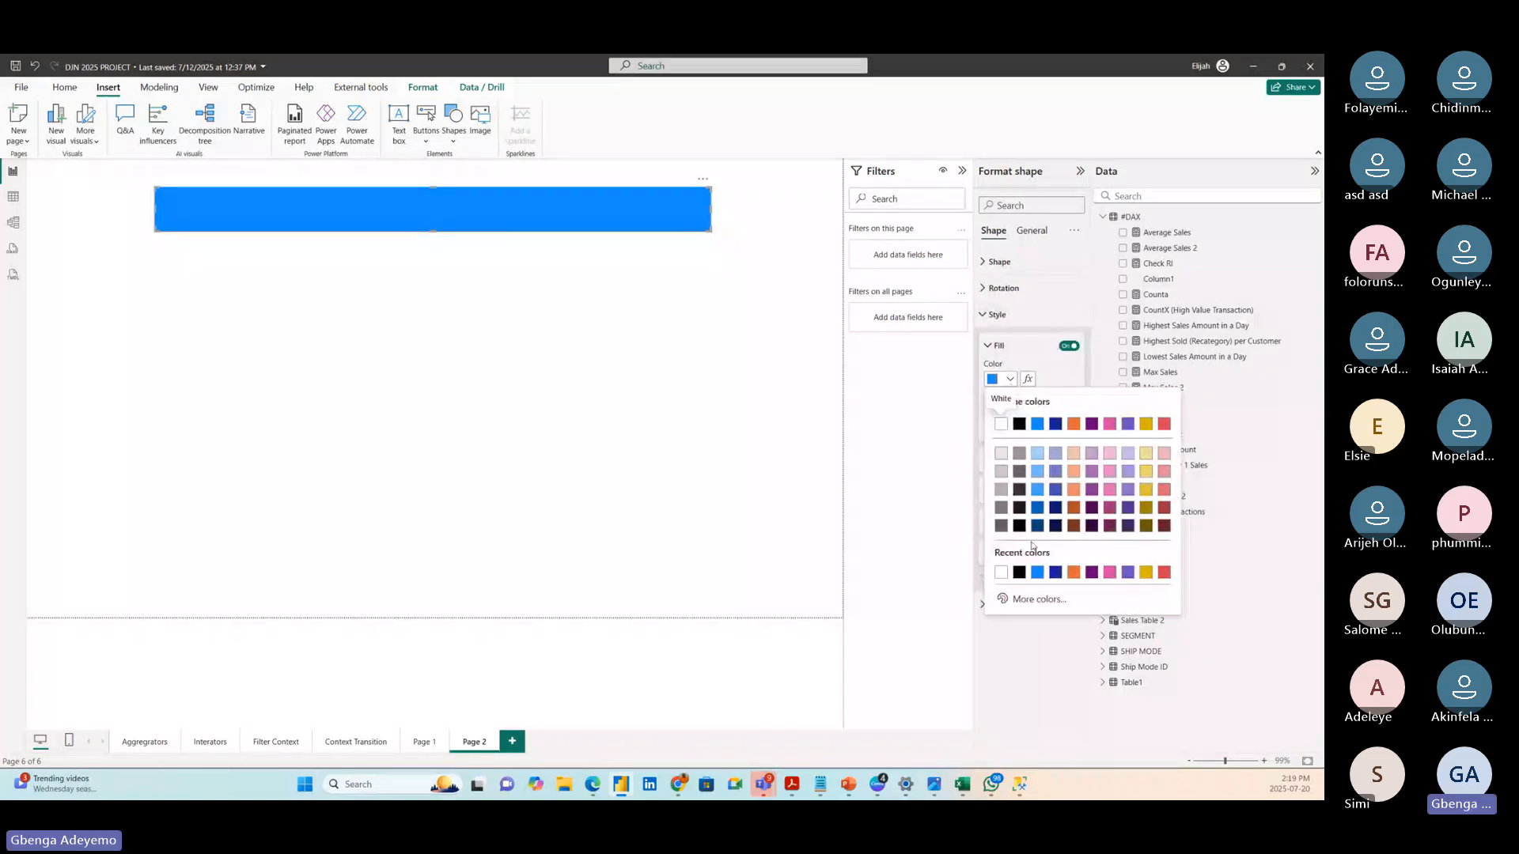
left_click(1039, 598)
left_click(1064, 555)
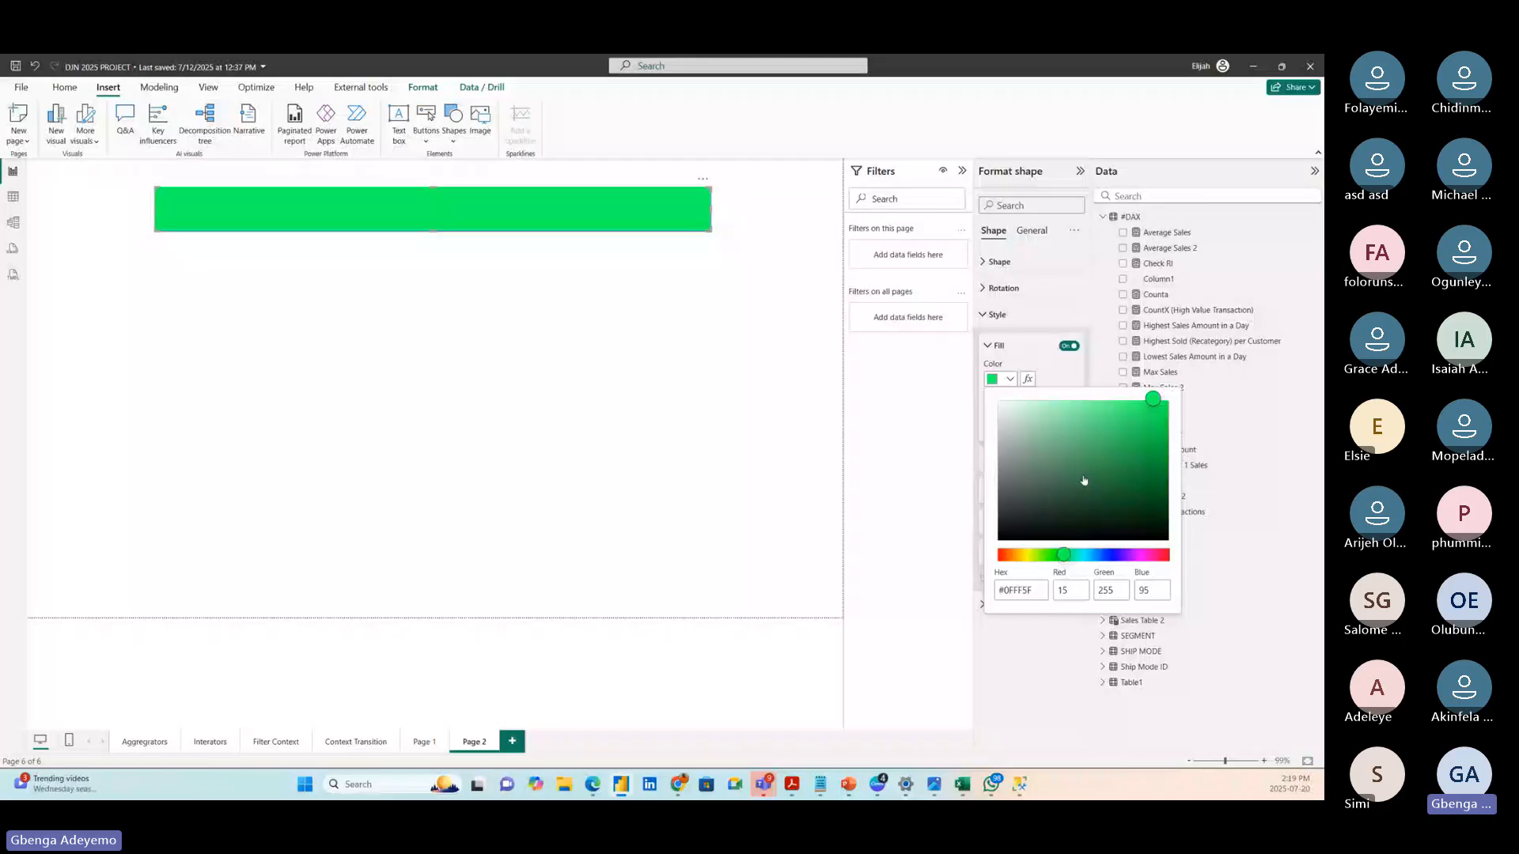
left_click(1072, 400)
left_click(1053, 399)
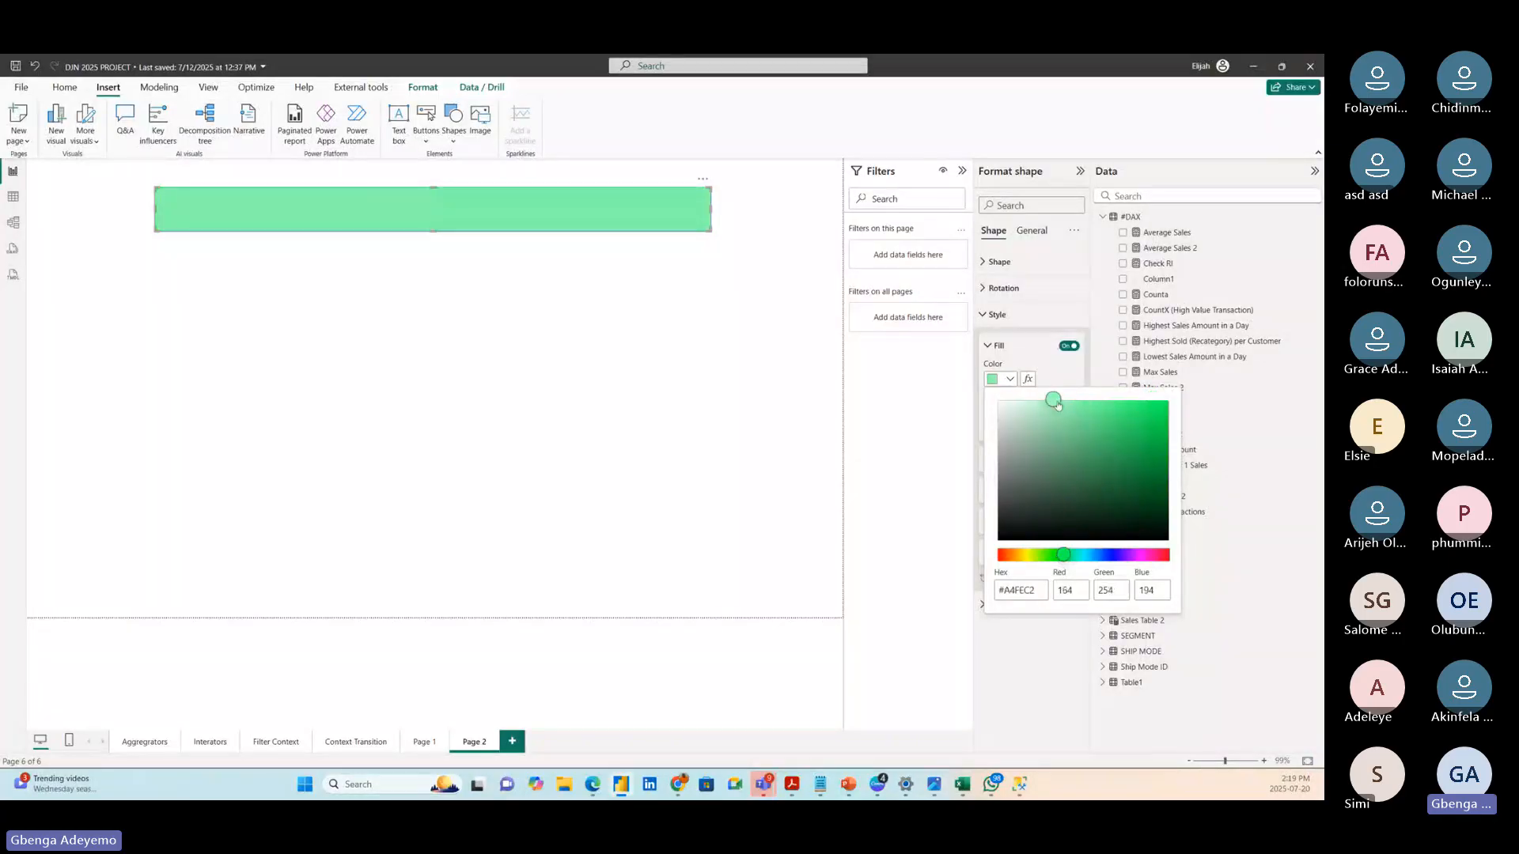
left_click_drag(1056, 401, 1036, 401)
left_click(760, 289)
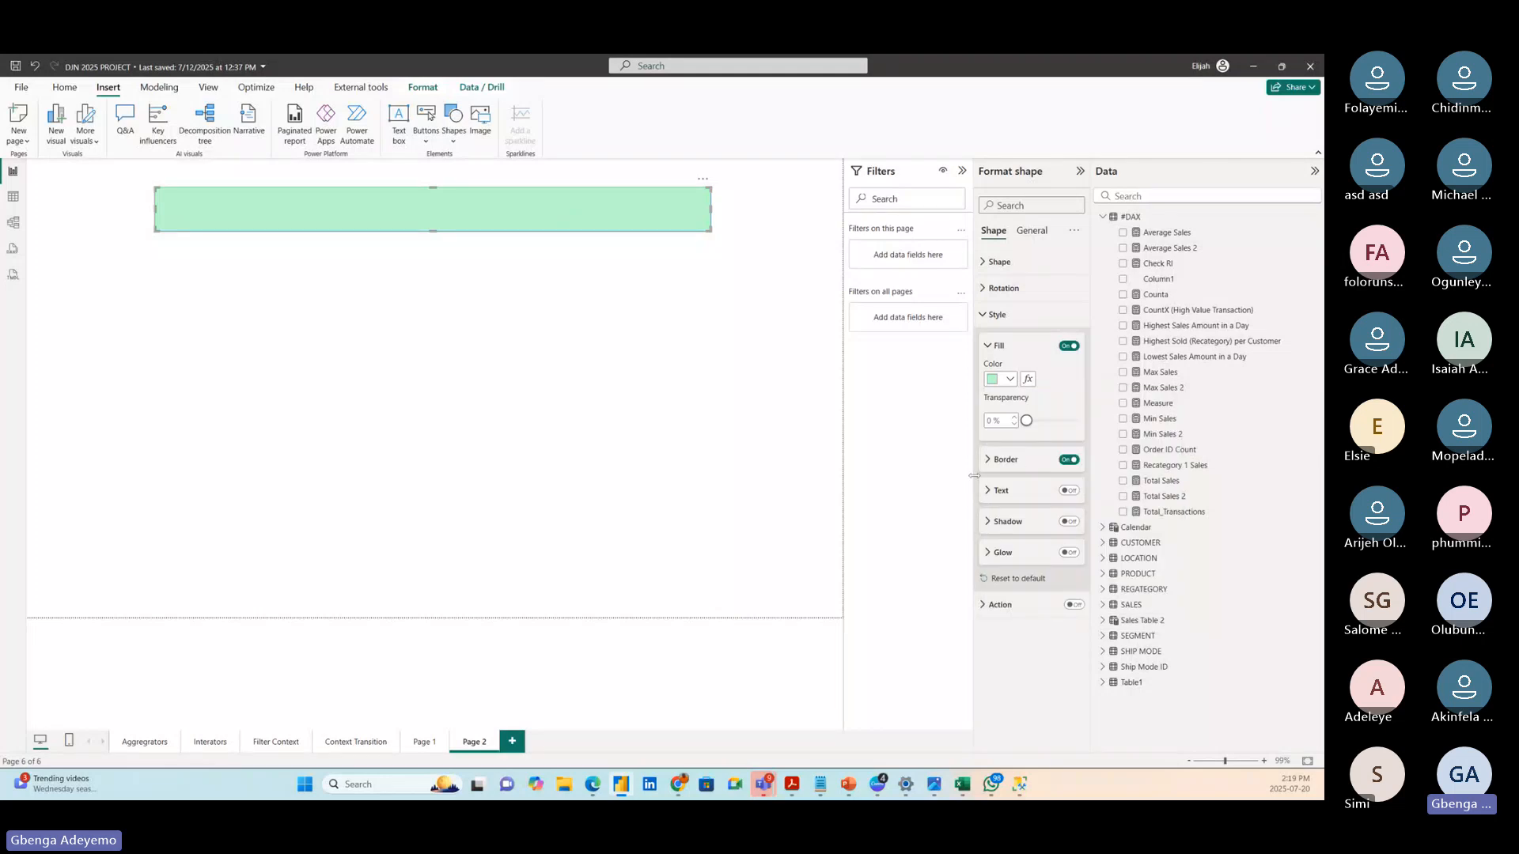
left_click(1067, 459)
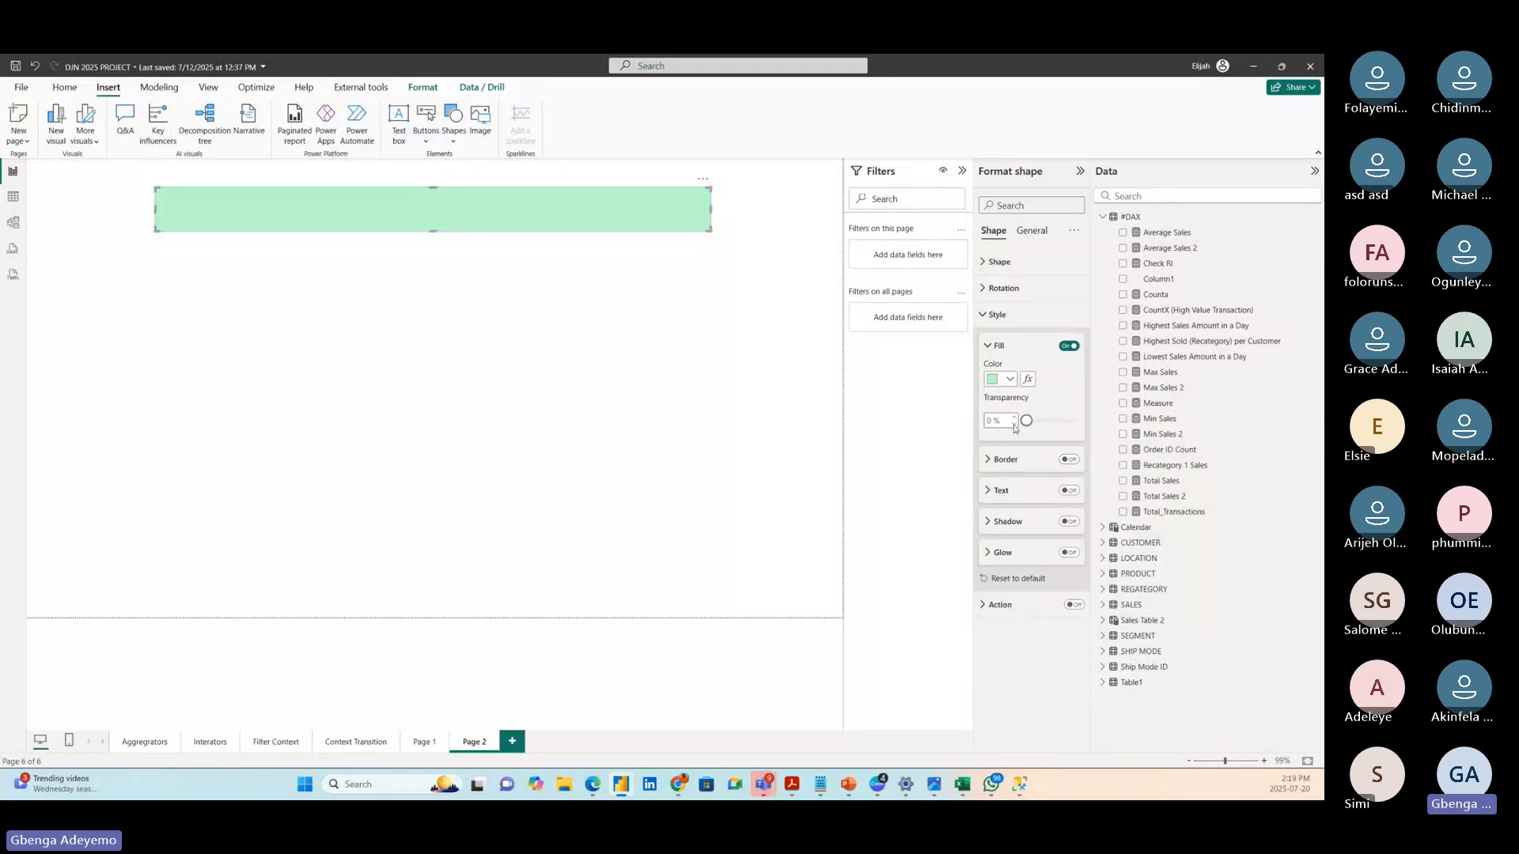
- Turn on the banner's text and enter SALES REPORT in bold
left_click(988, 490)
left_click(1069, 490)
left_click(1020, 524)
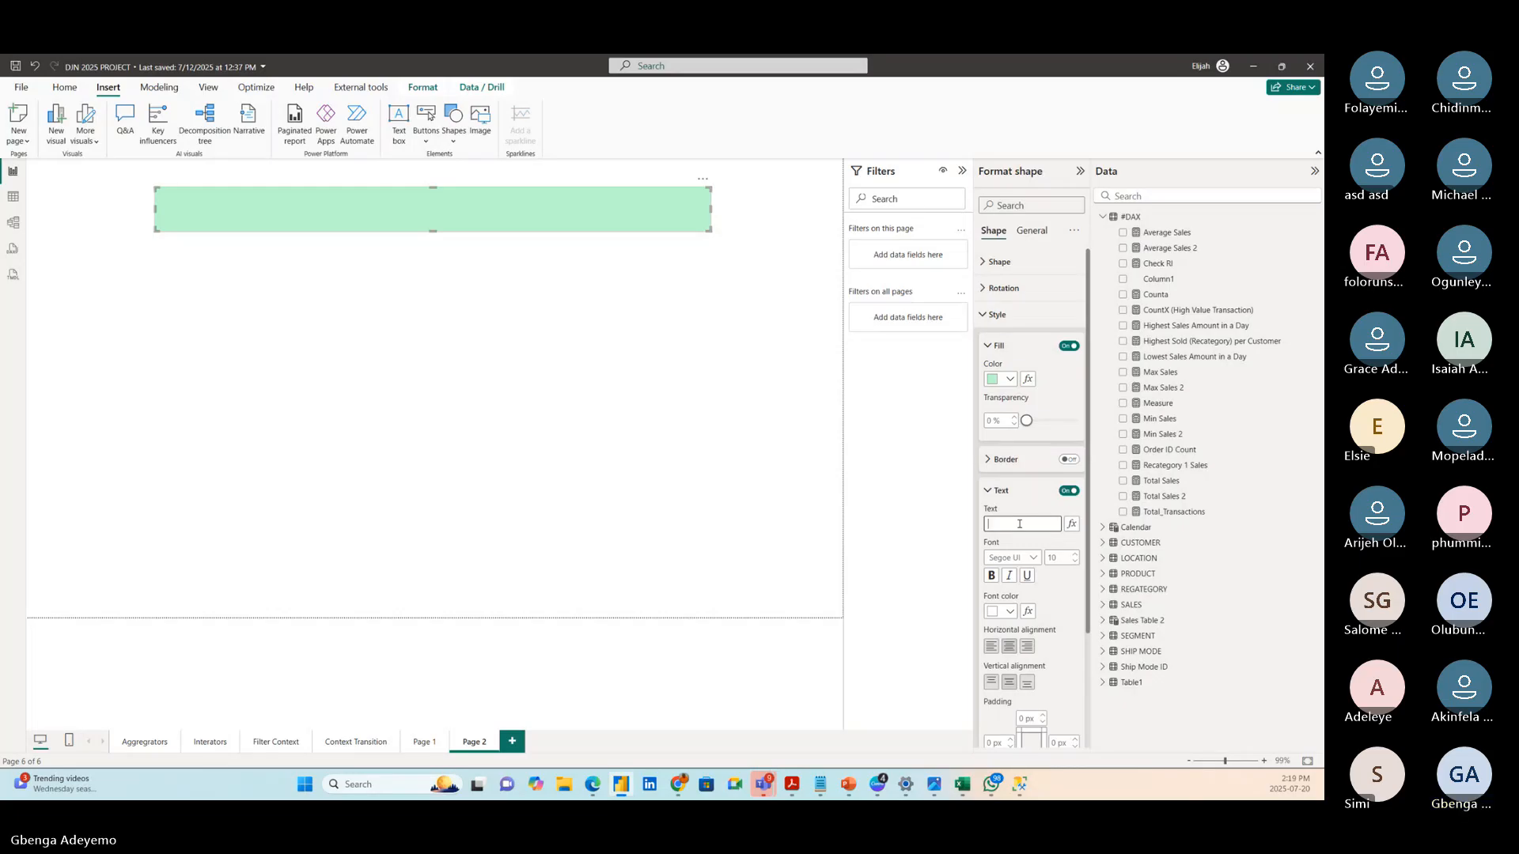
type("SA")
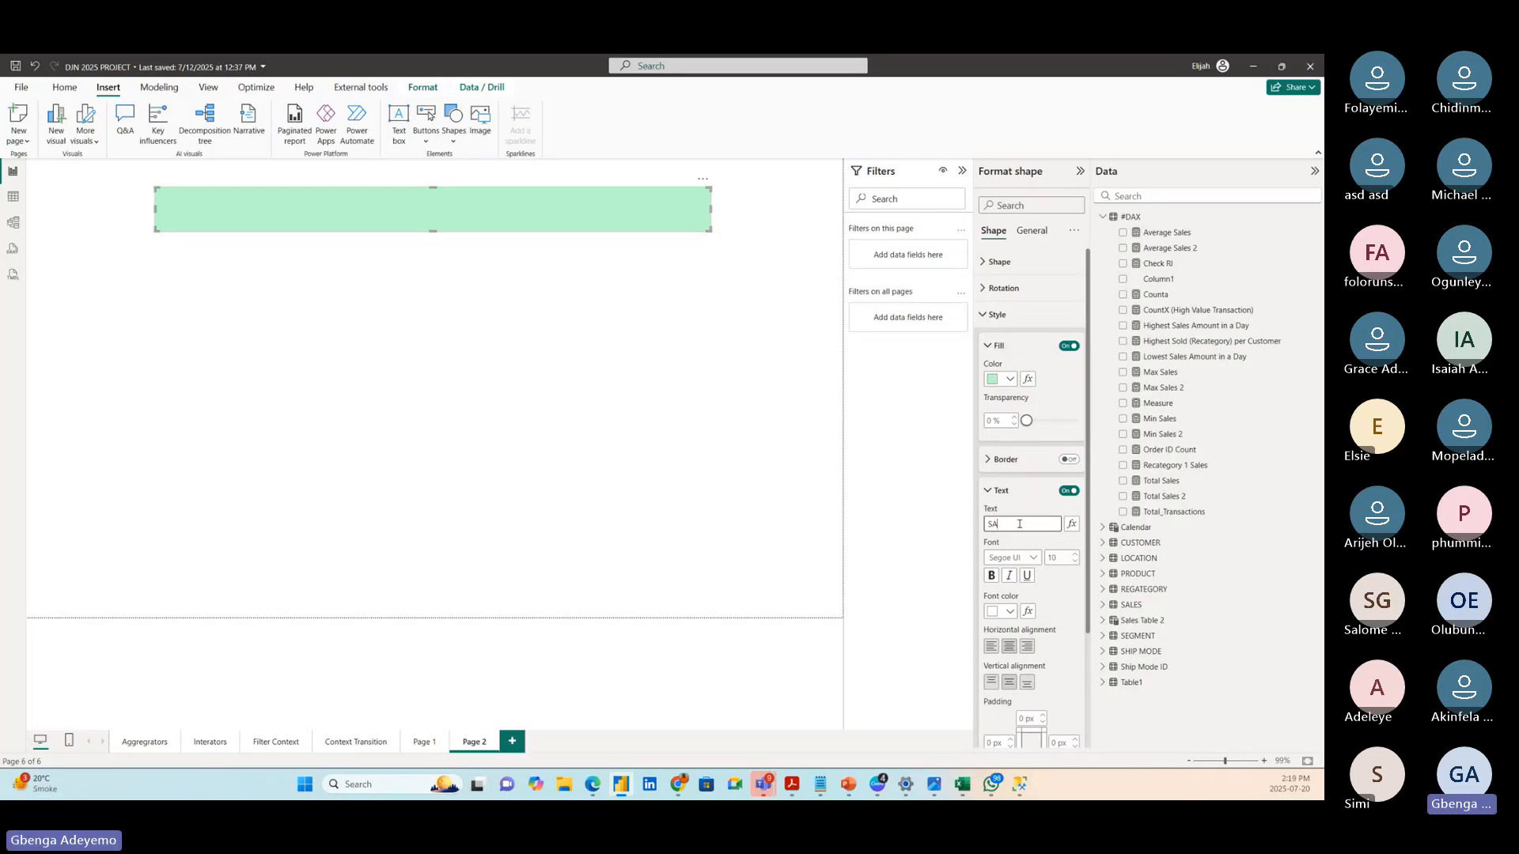
type("LES REPRTPO")
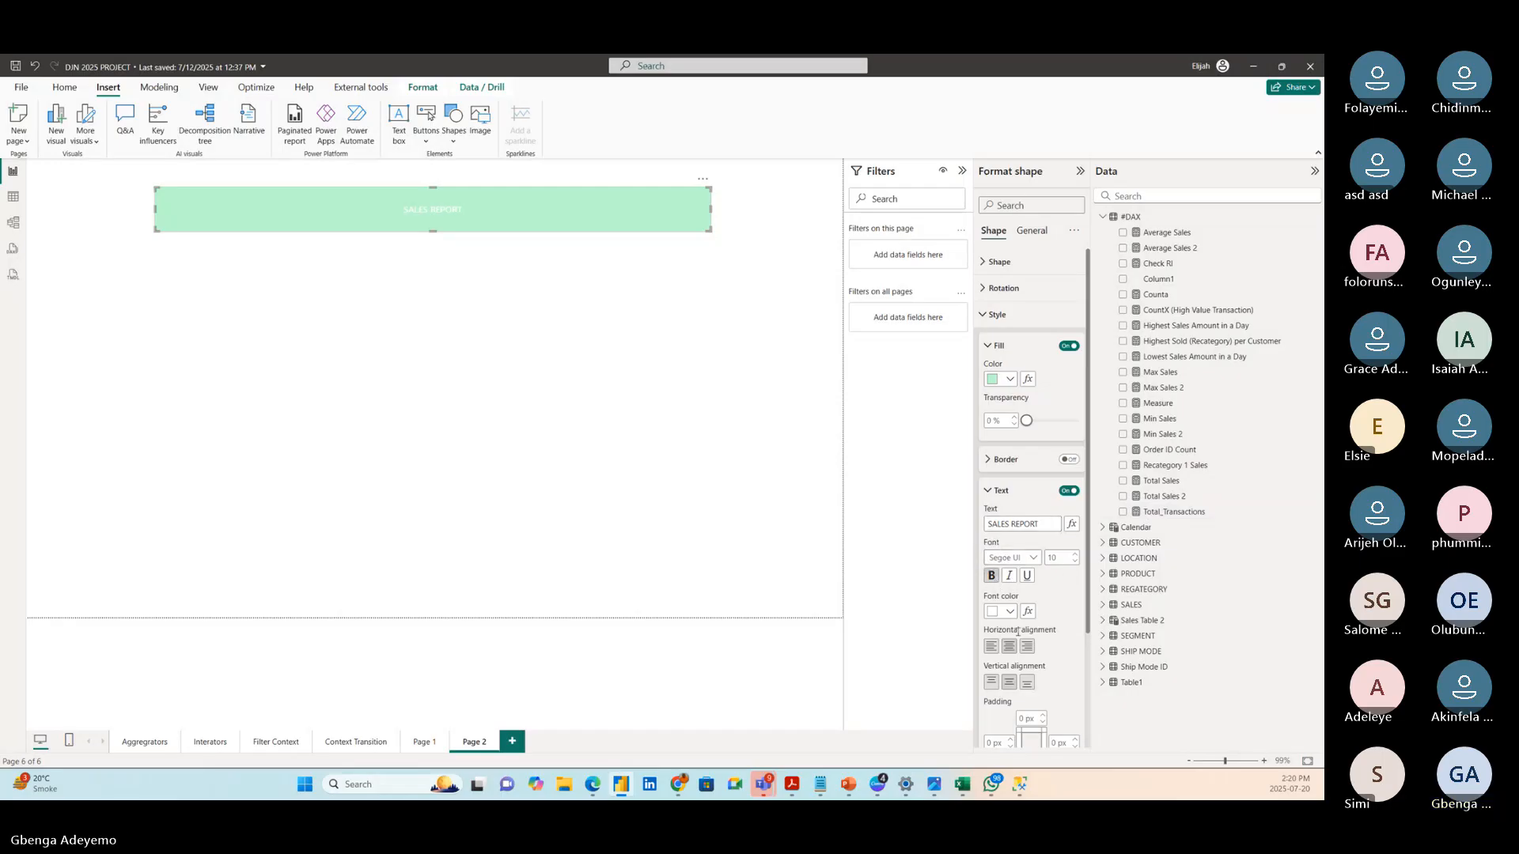
- Set the banner text's font color to the dark blue theme color
scroll(1018, 631, "down", 1)
left_click(1007, 547)
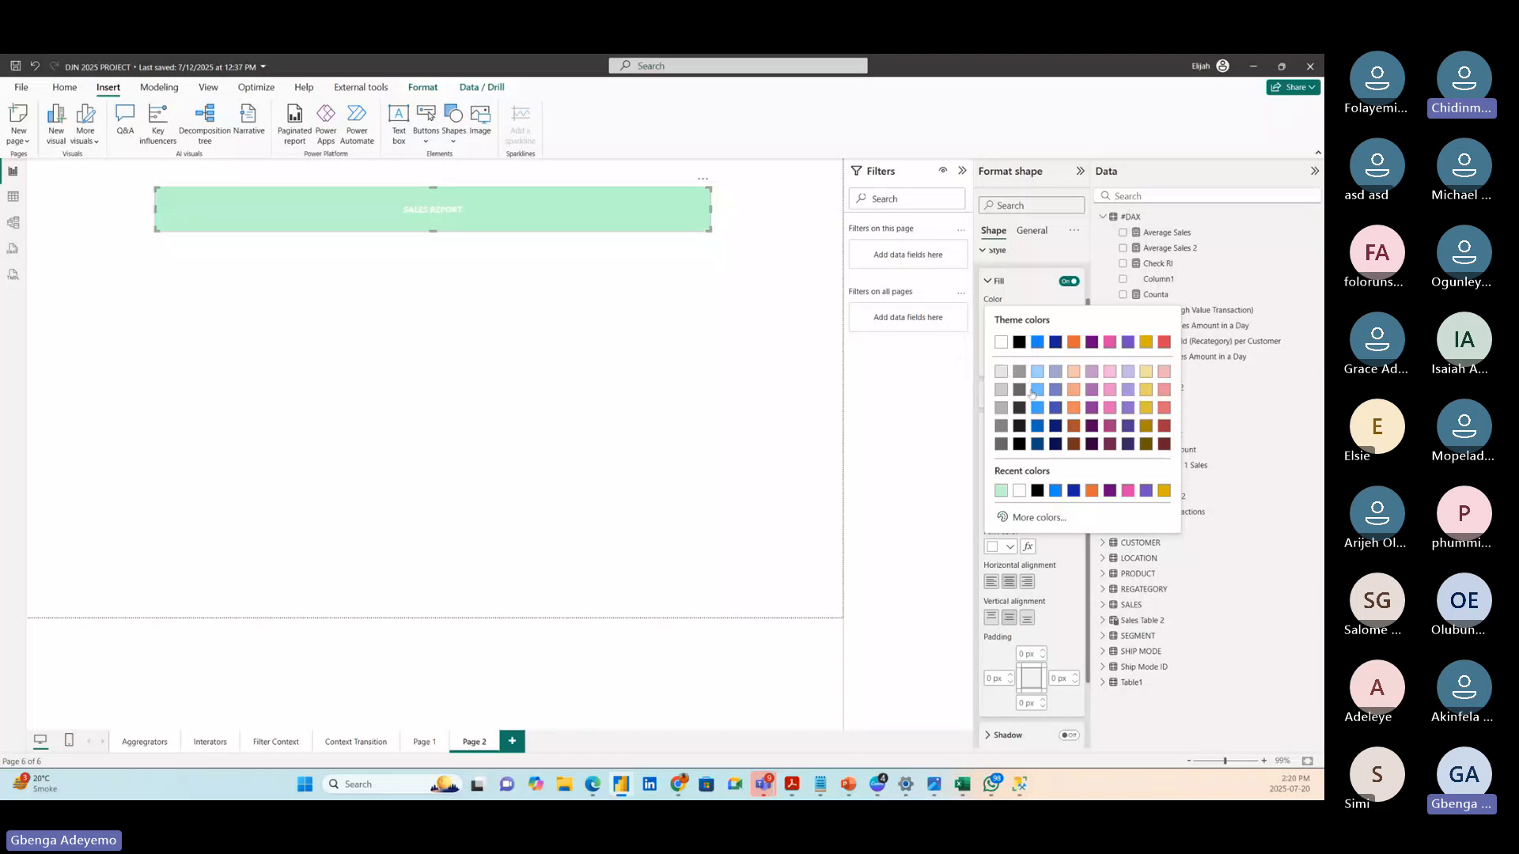
left_click(1055, 341)
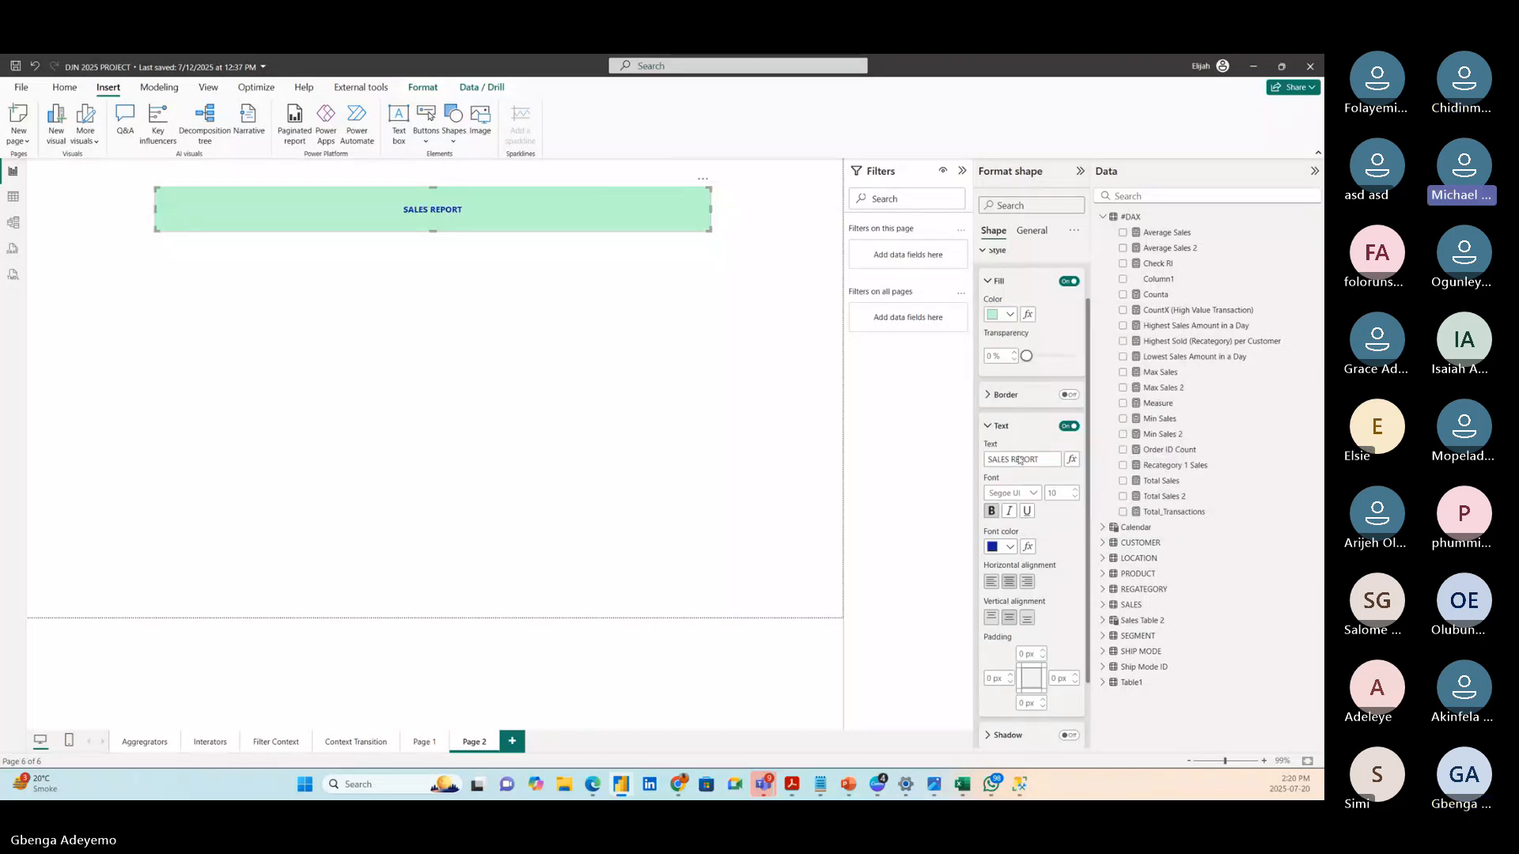
- Enlarge the SALES REPORT text until it nearly fills the banner's height
left_click(1052, 493)
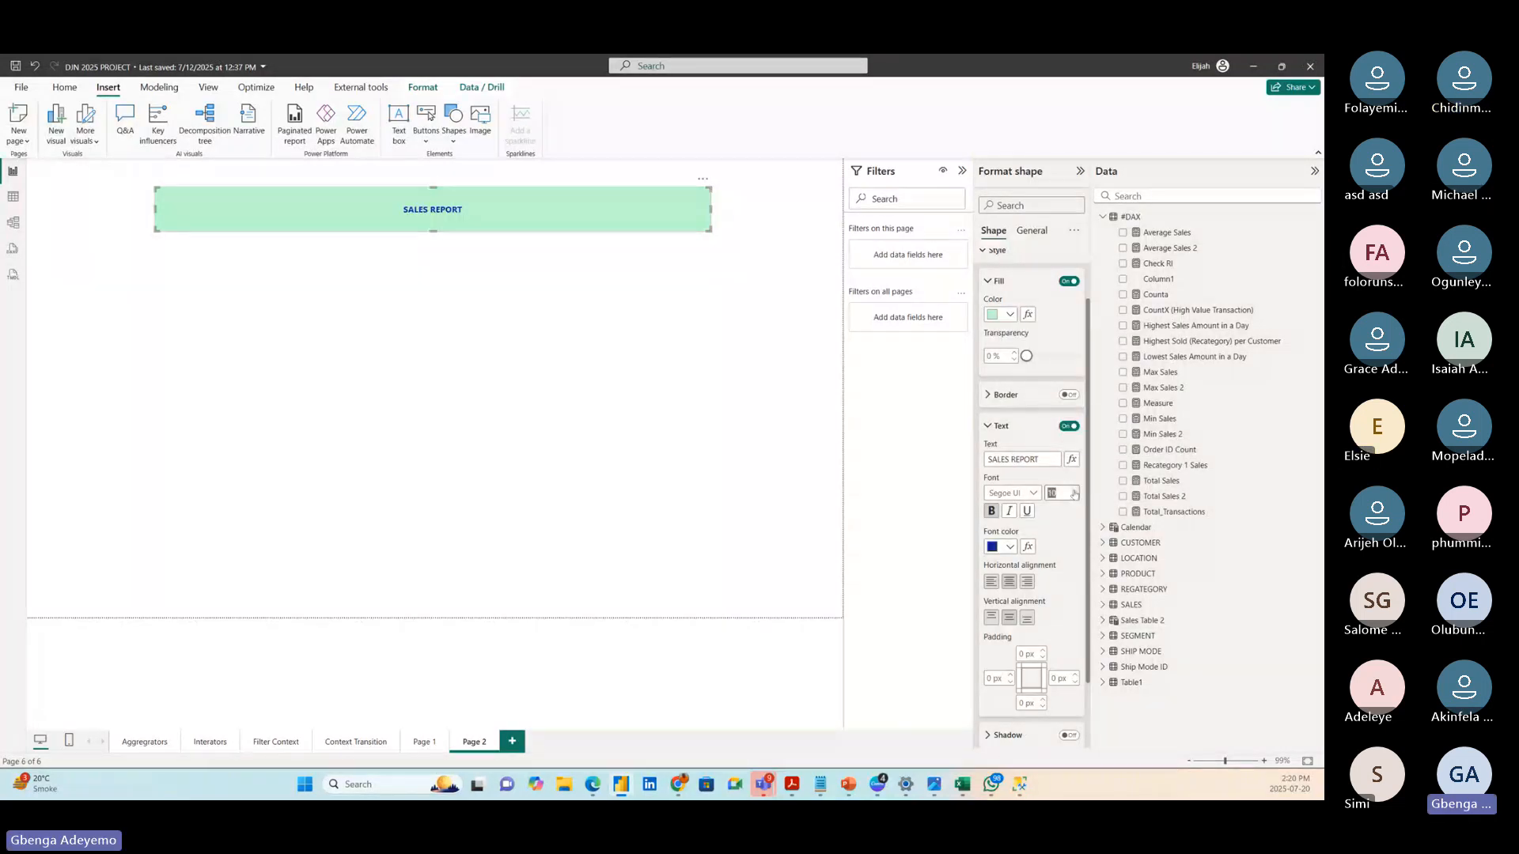
type("11")
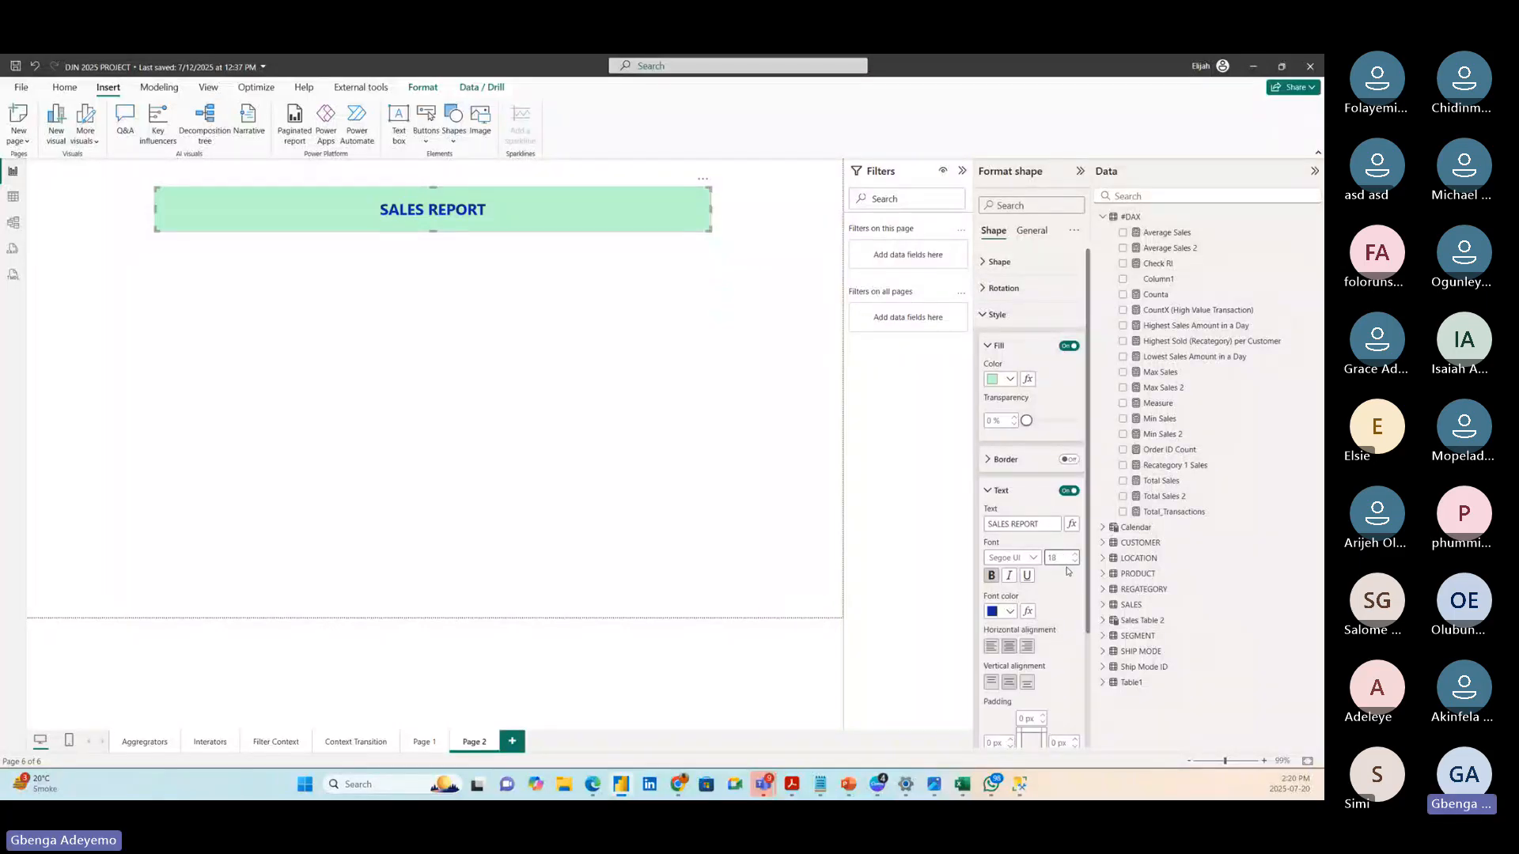
double_click(1066, 558)
type("20")
key("Up")
key("Up")
key("Up")
key("Up")
key("Up")
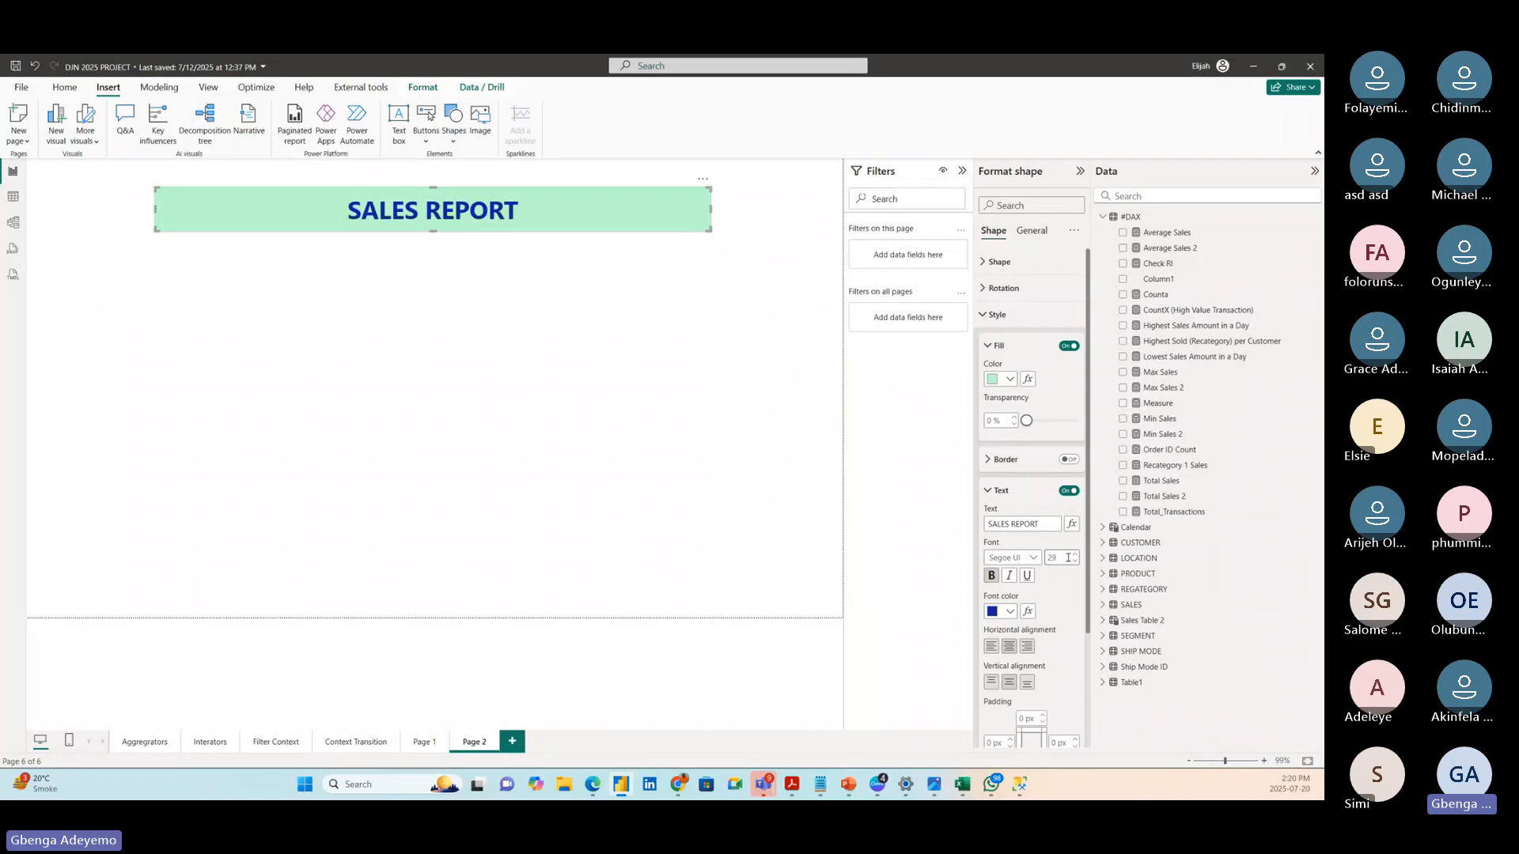
key("Up")
key("Up")
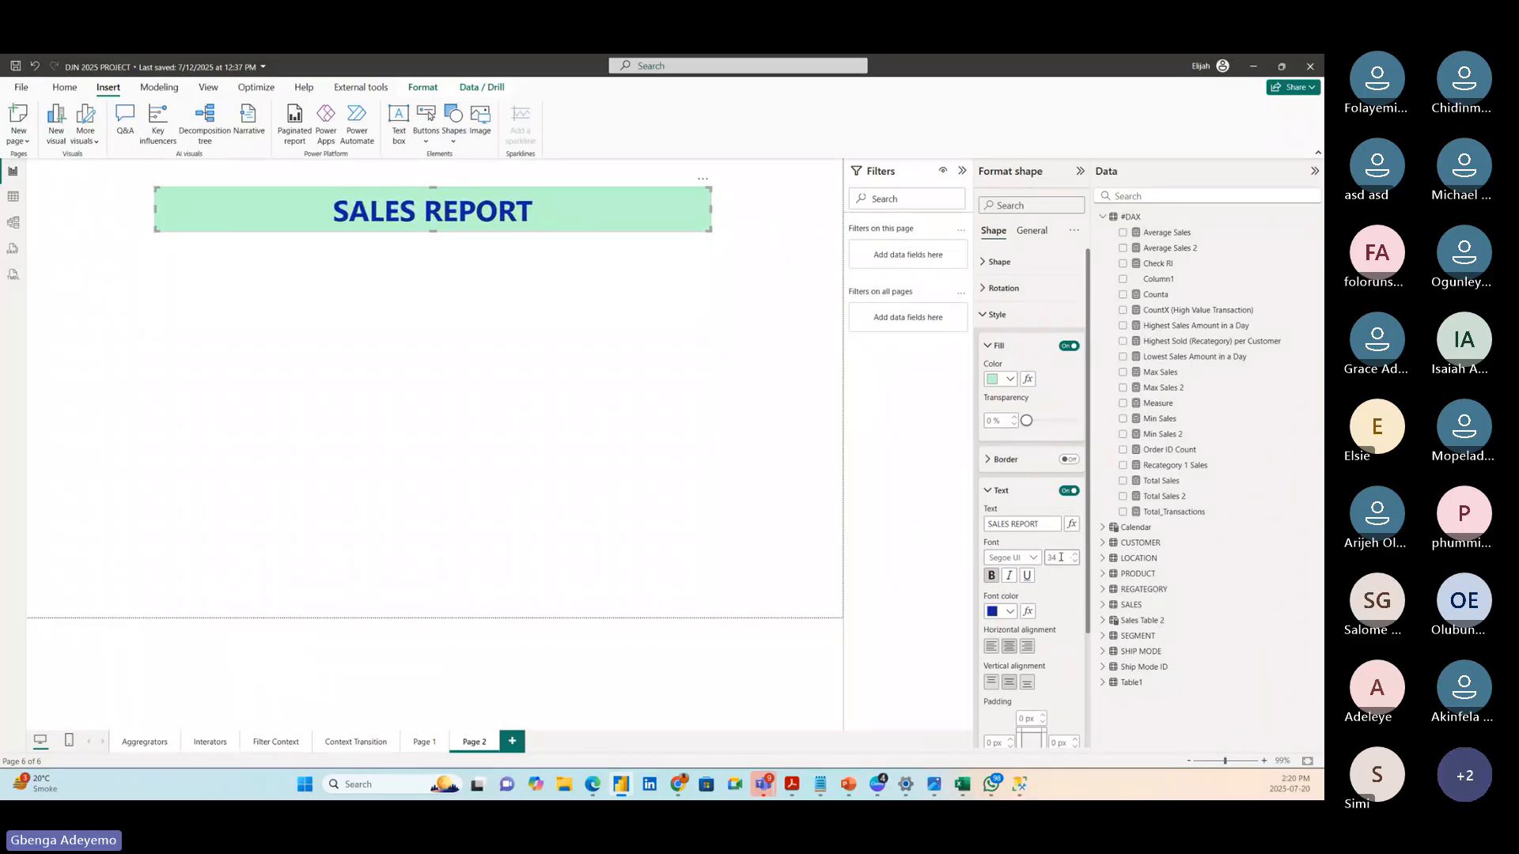
key("Up")
key("Up")
key("Up")
key("Up")
key("Up")
key("Up")
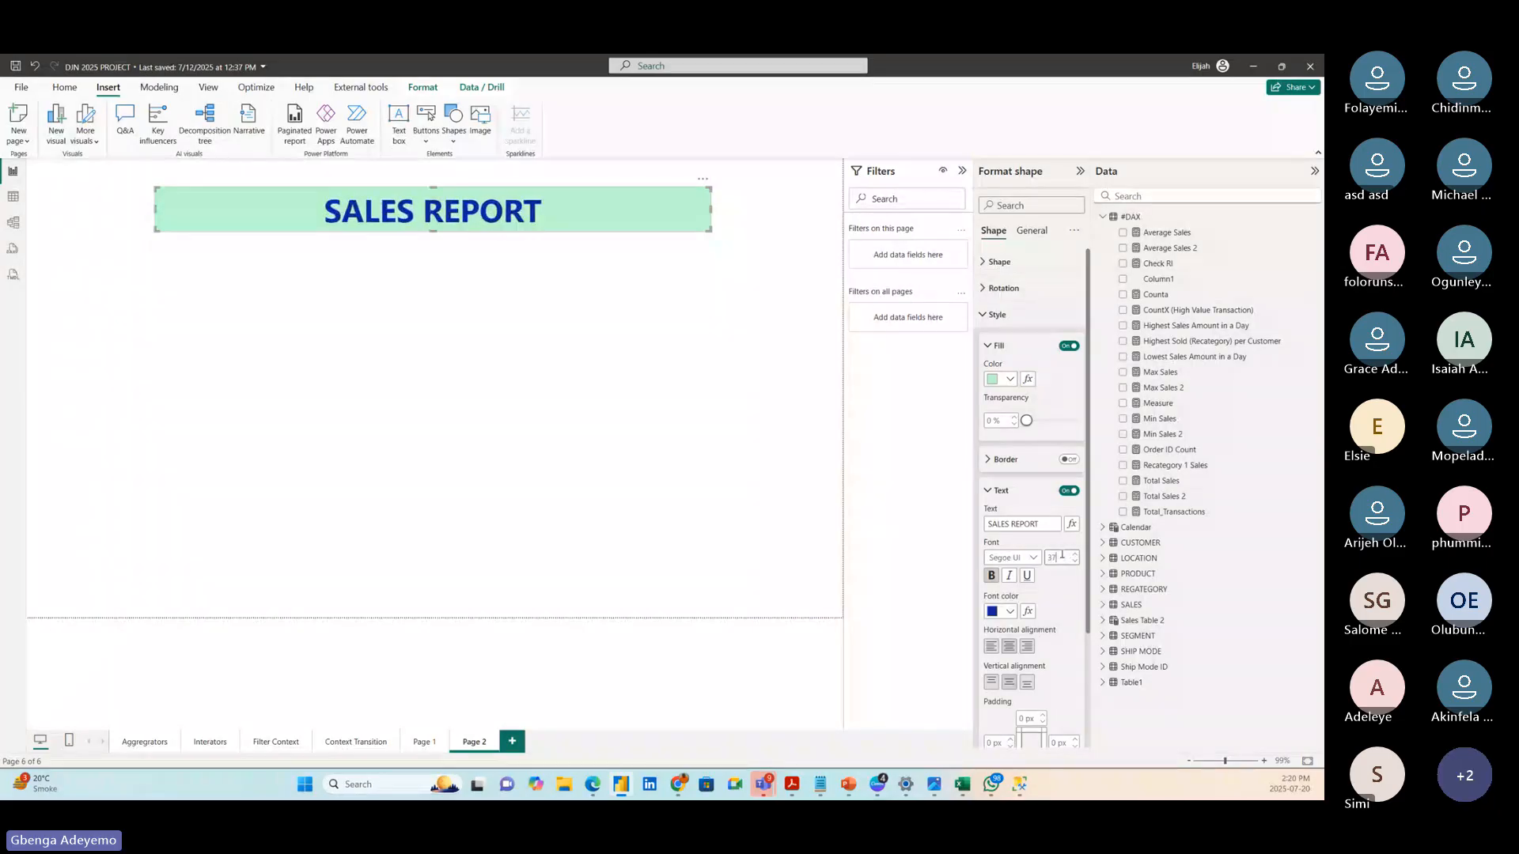
left_click(456, 318)
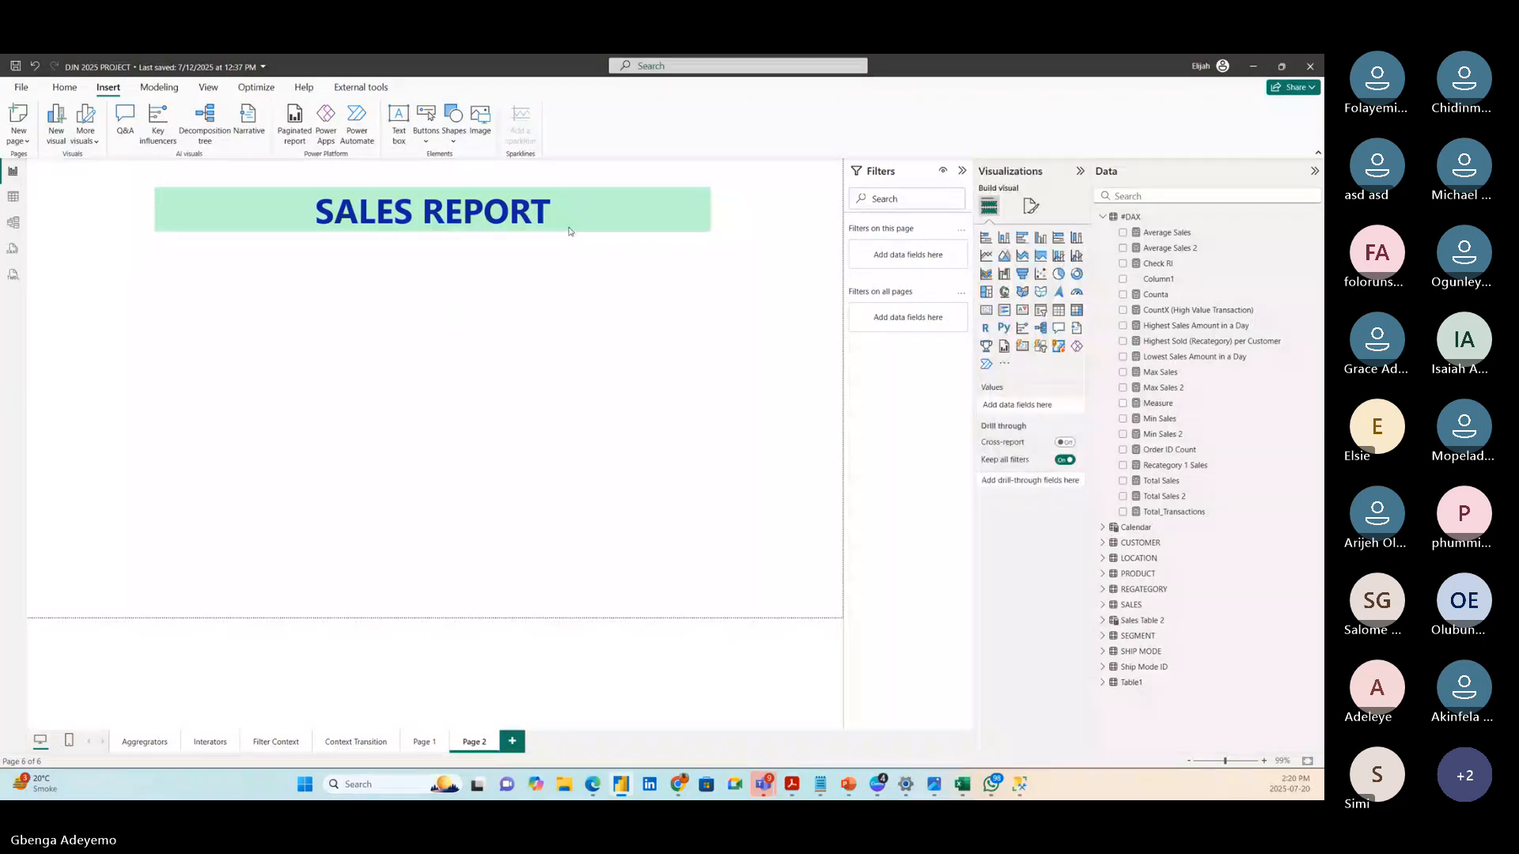
- Move the SALES REPORT banner slightly up and center it horizontally at the top of the page
left_click(566, 210)
left_click(537, 295)
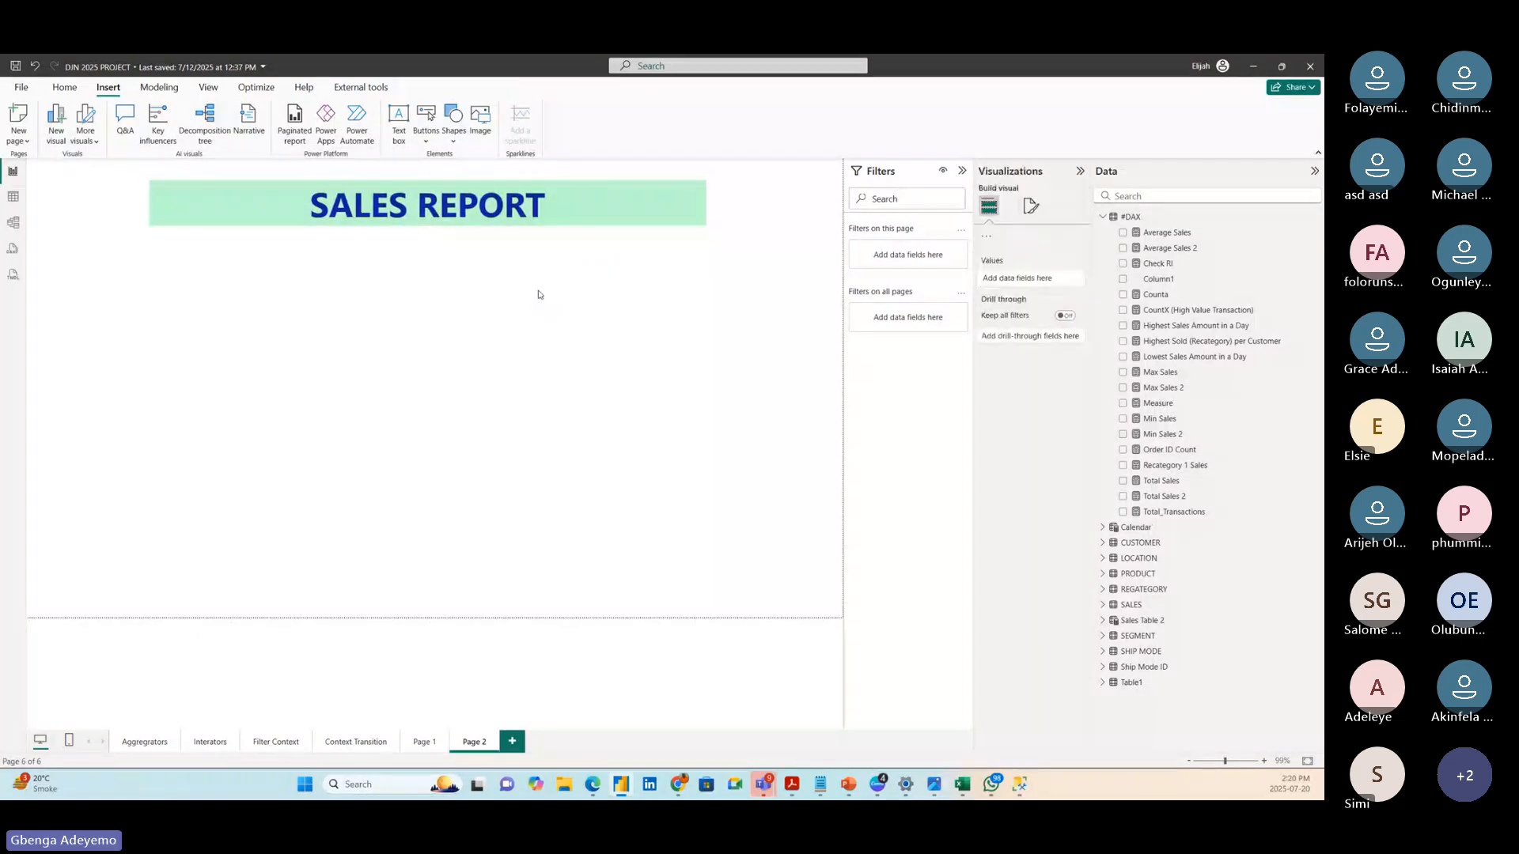
left_click(569, 206)
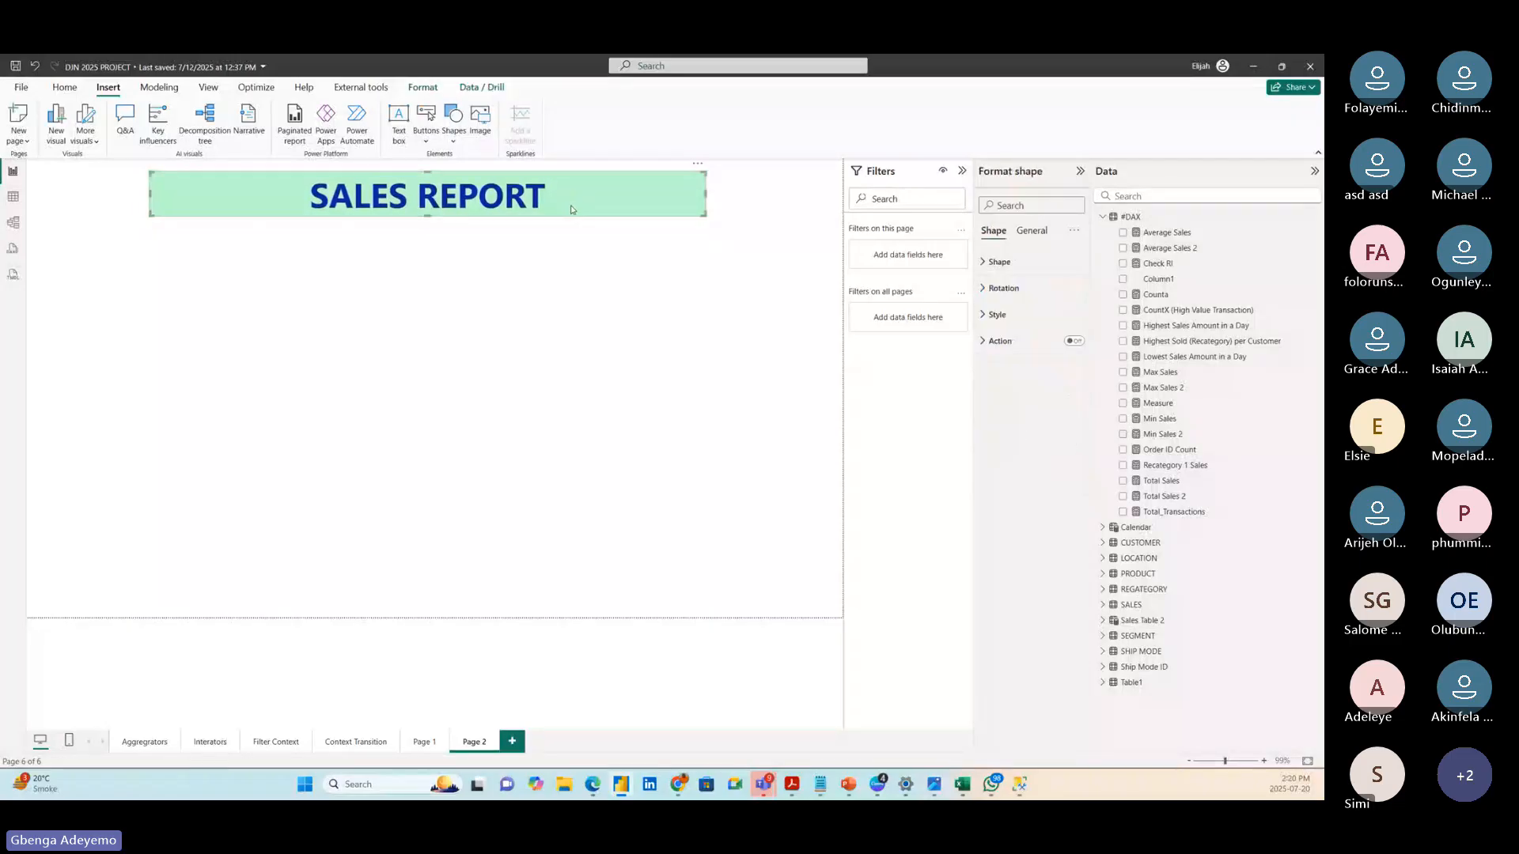
left_click_drag(573, 210, 529, 207)
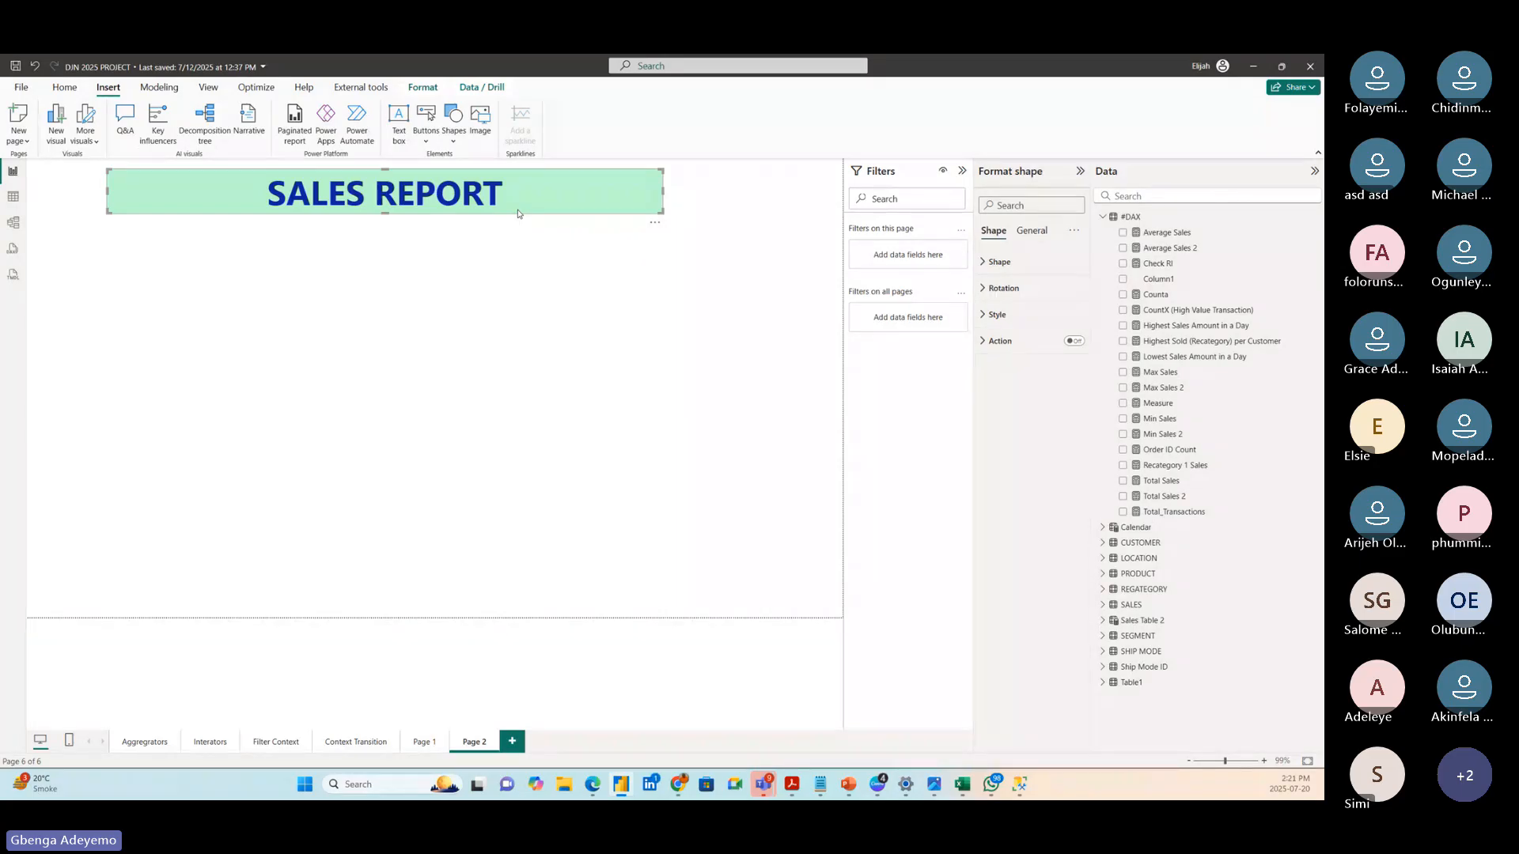
left_click_drag(518, 213, 567, 221)
left_click(421, 417)
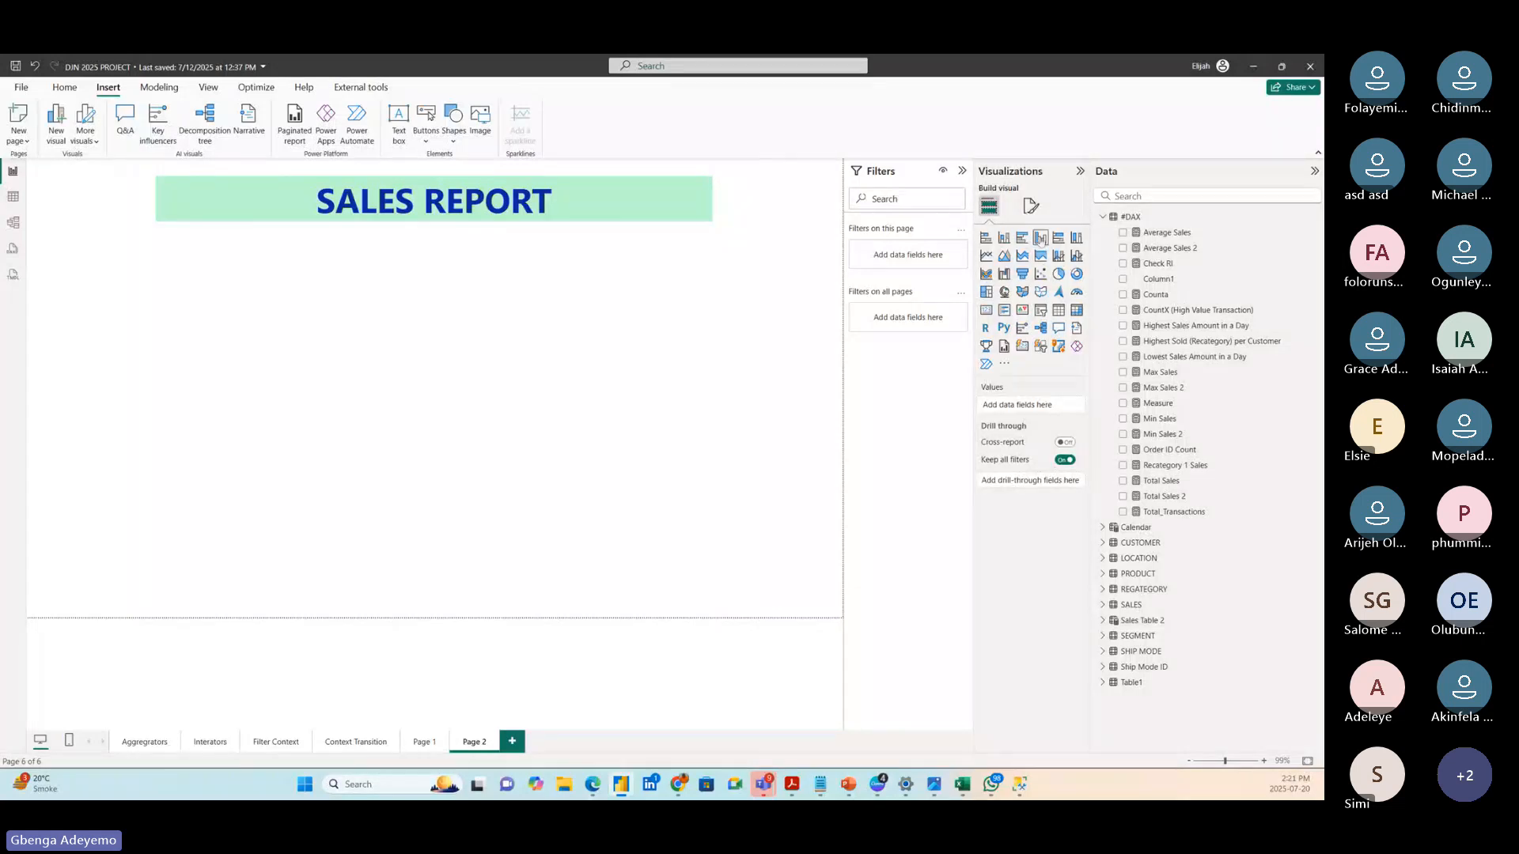
- Insert an empty clustered column chart and place it below the banner near the page's left edge
left_click(1041, 237)
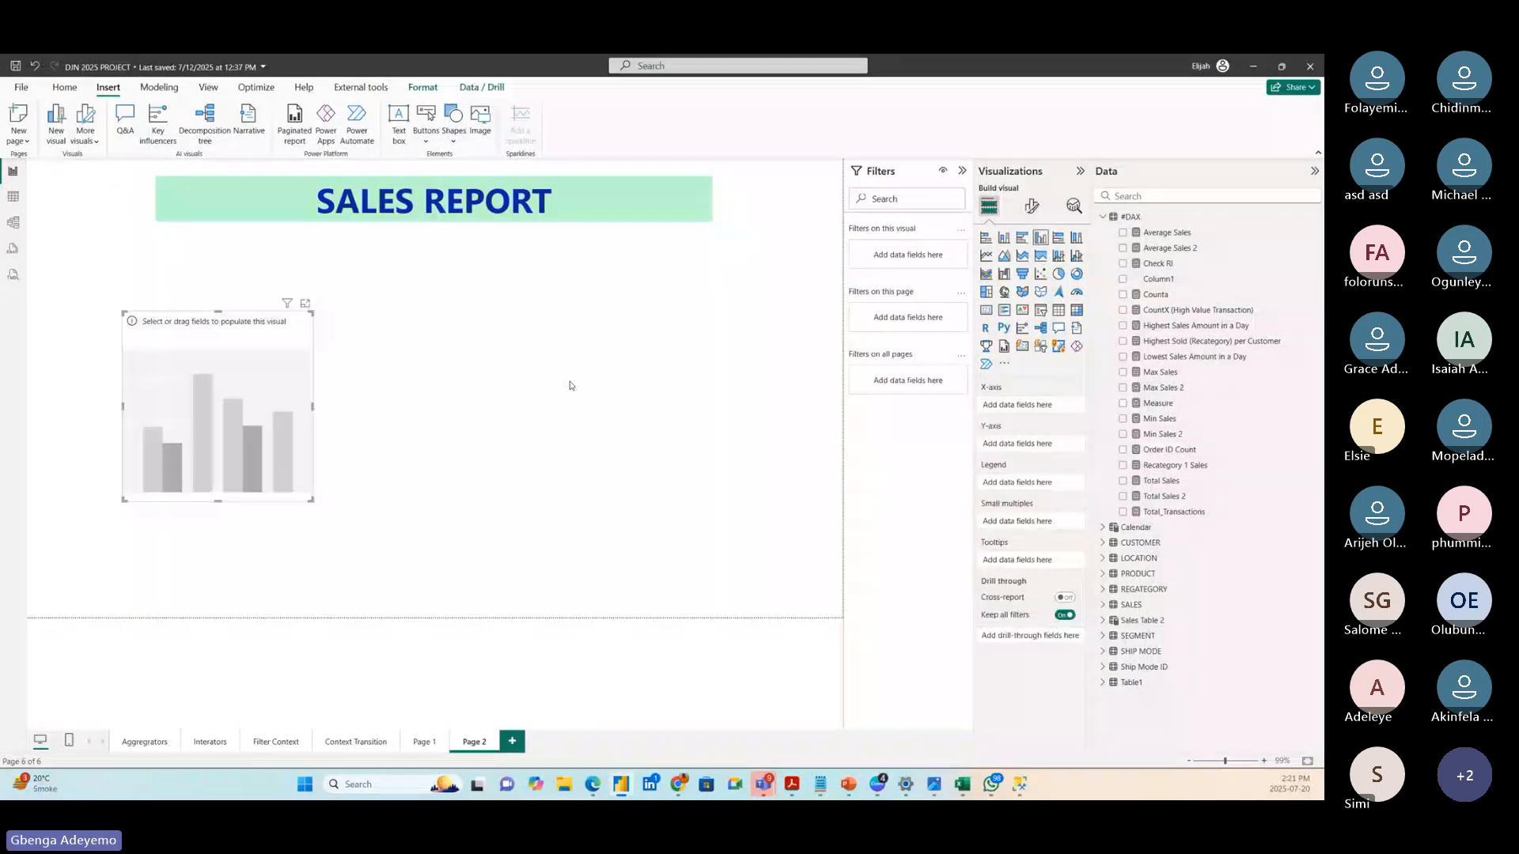
left_click_drag(244, 393, 170, 373)
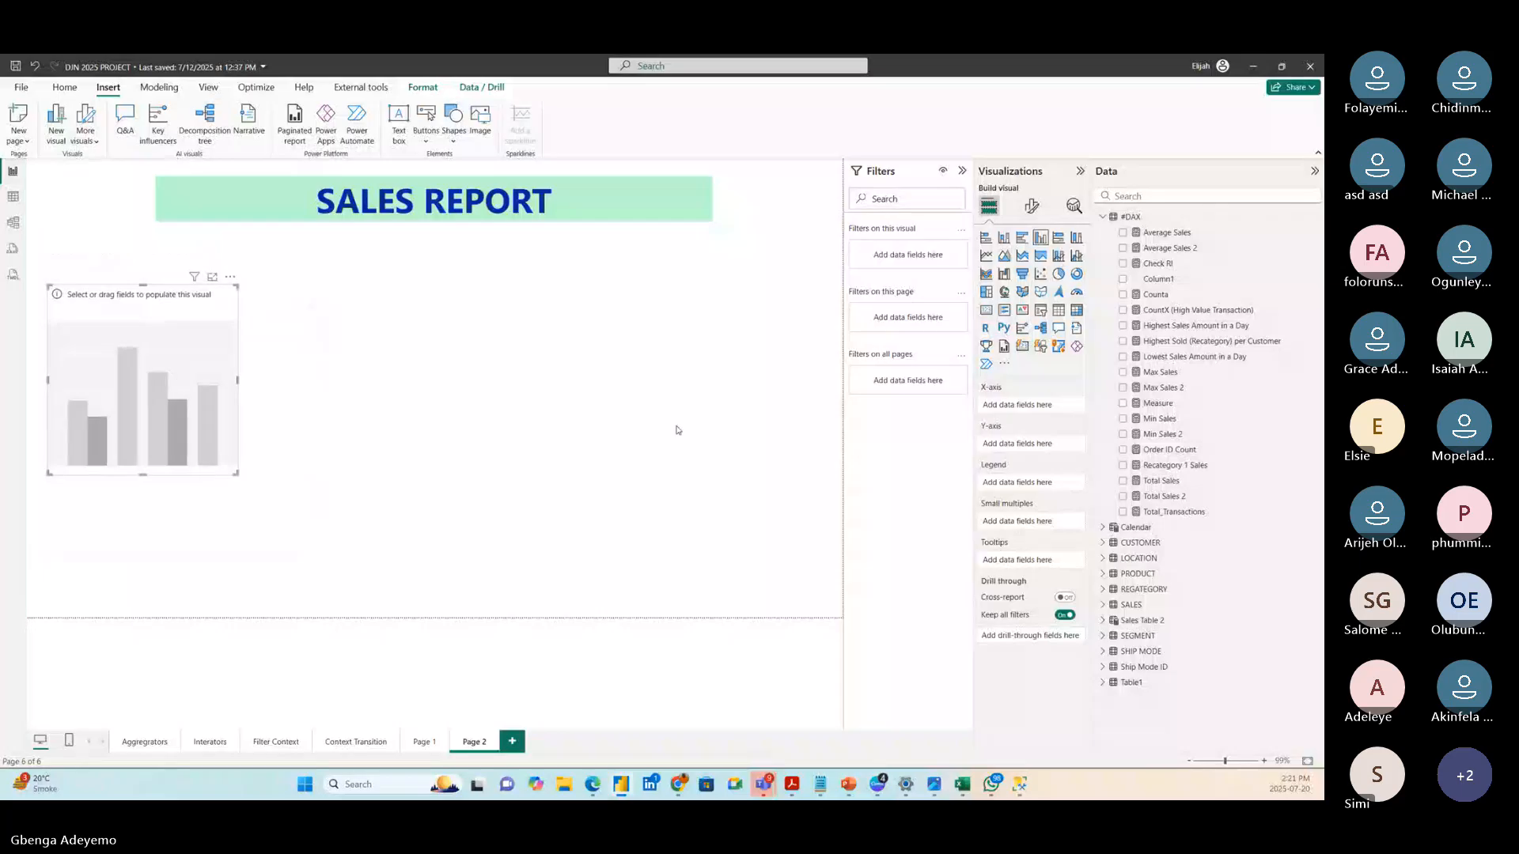
- Put the Recategory field on the column chart's X-axis and resize the chart to be slightly wider and shorter
left_click(1102, 589)
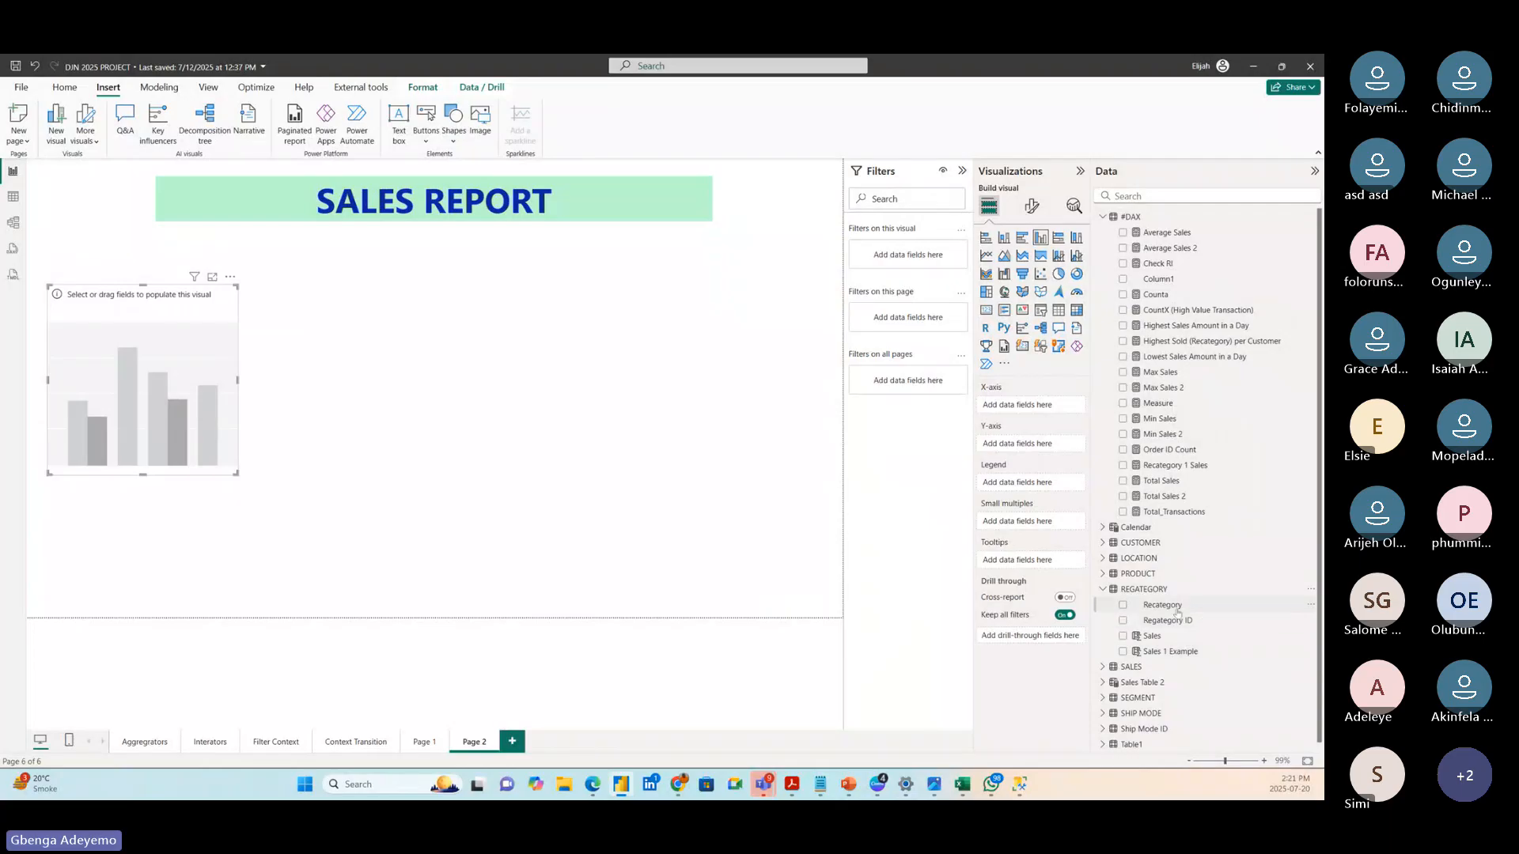
left_click_drag(1198, 608, 151, 402)
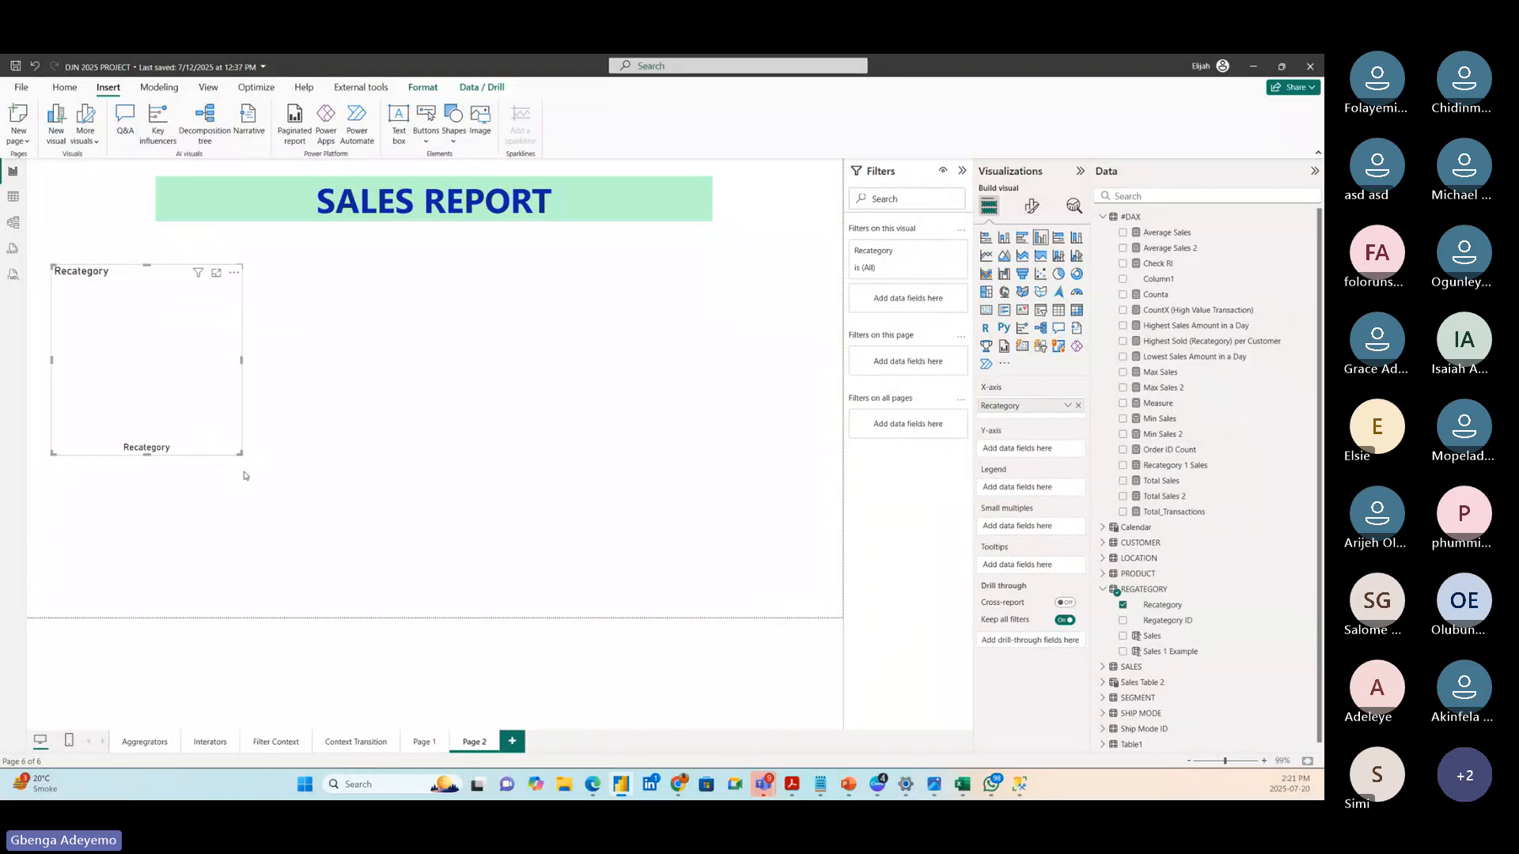
mouse_move(242, 454)
left_mouse_down()
mouse_move(264, 440)
mouse_move(252, 444)
left_mouse_up()
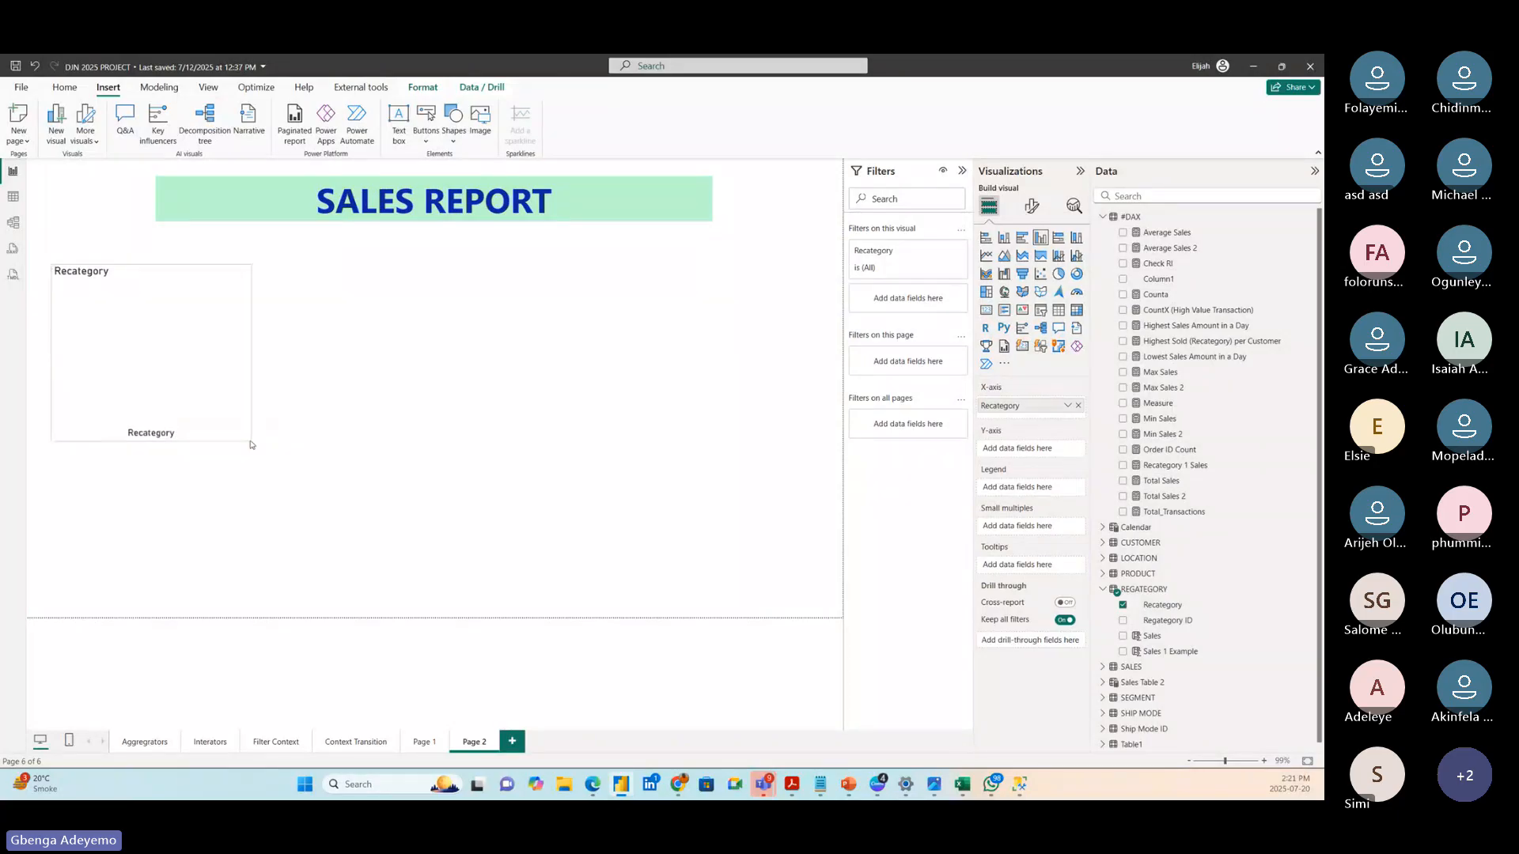
left_click(1103, 589)
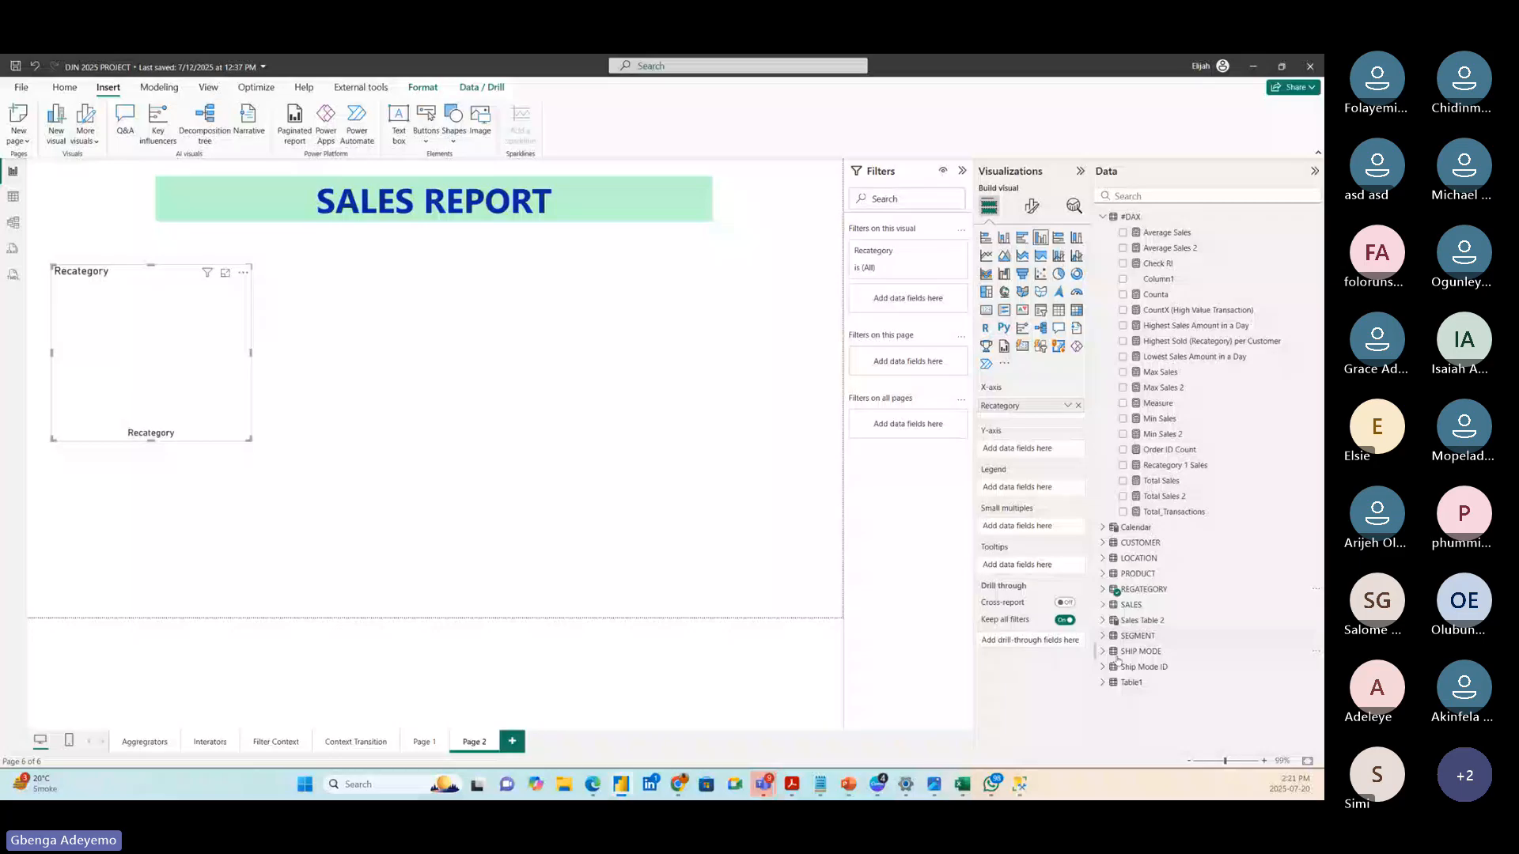
left_click(666, 457)
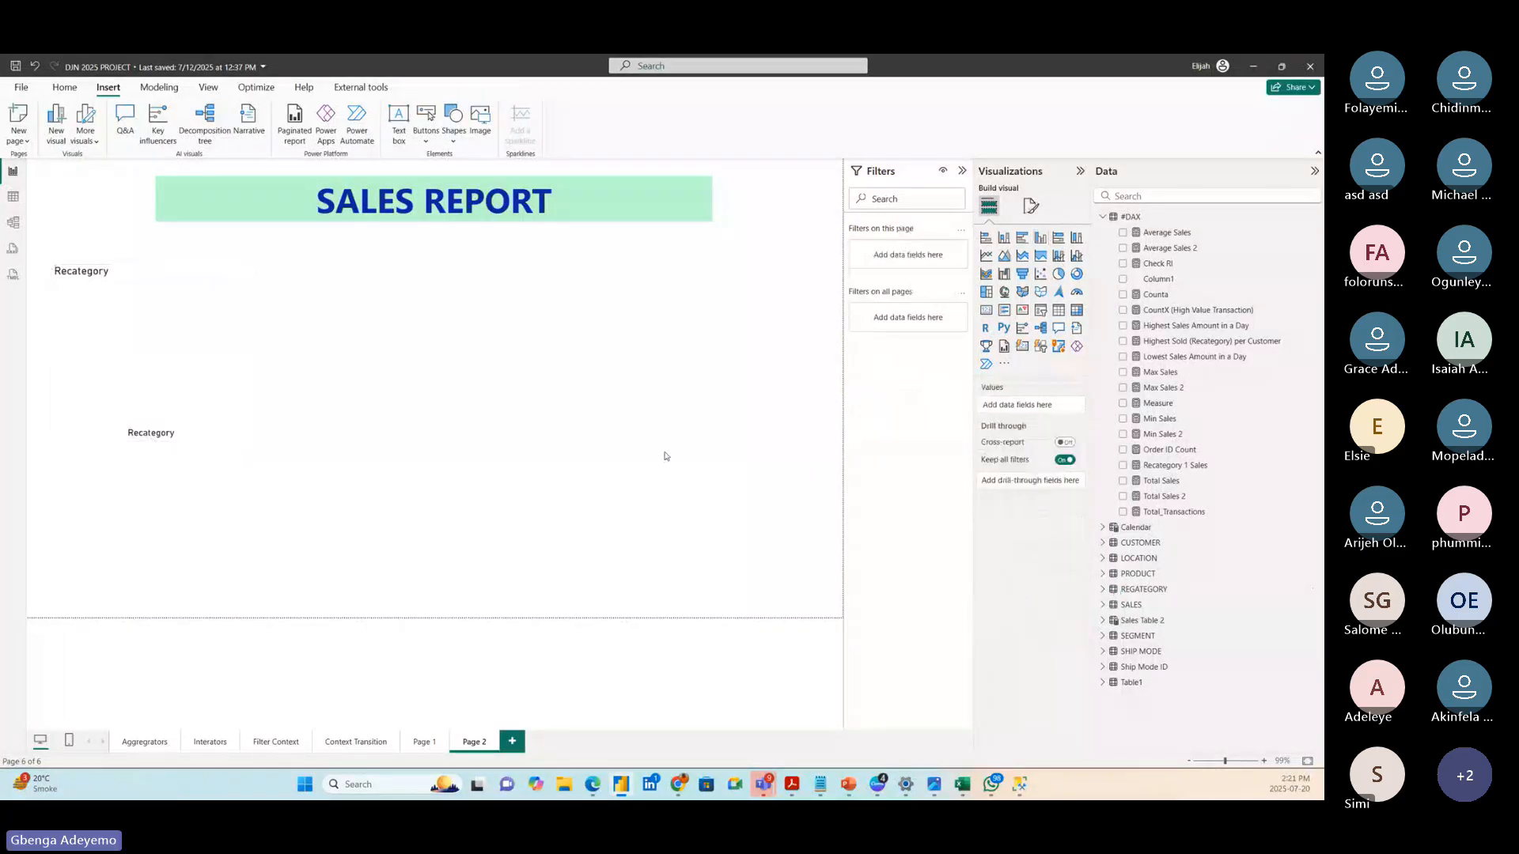
left_click(159, 356)
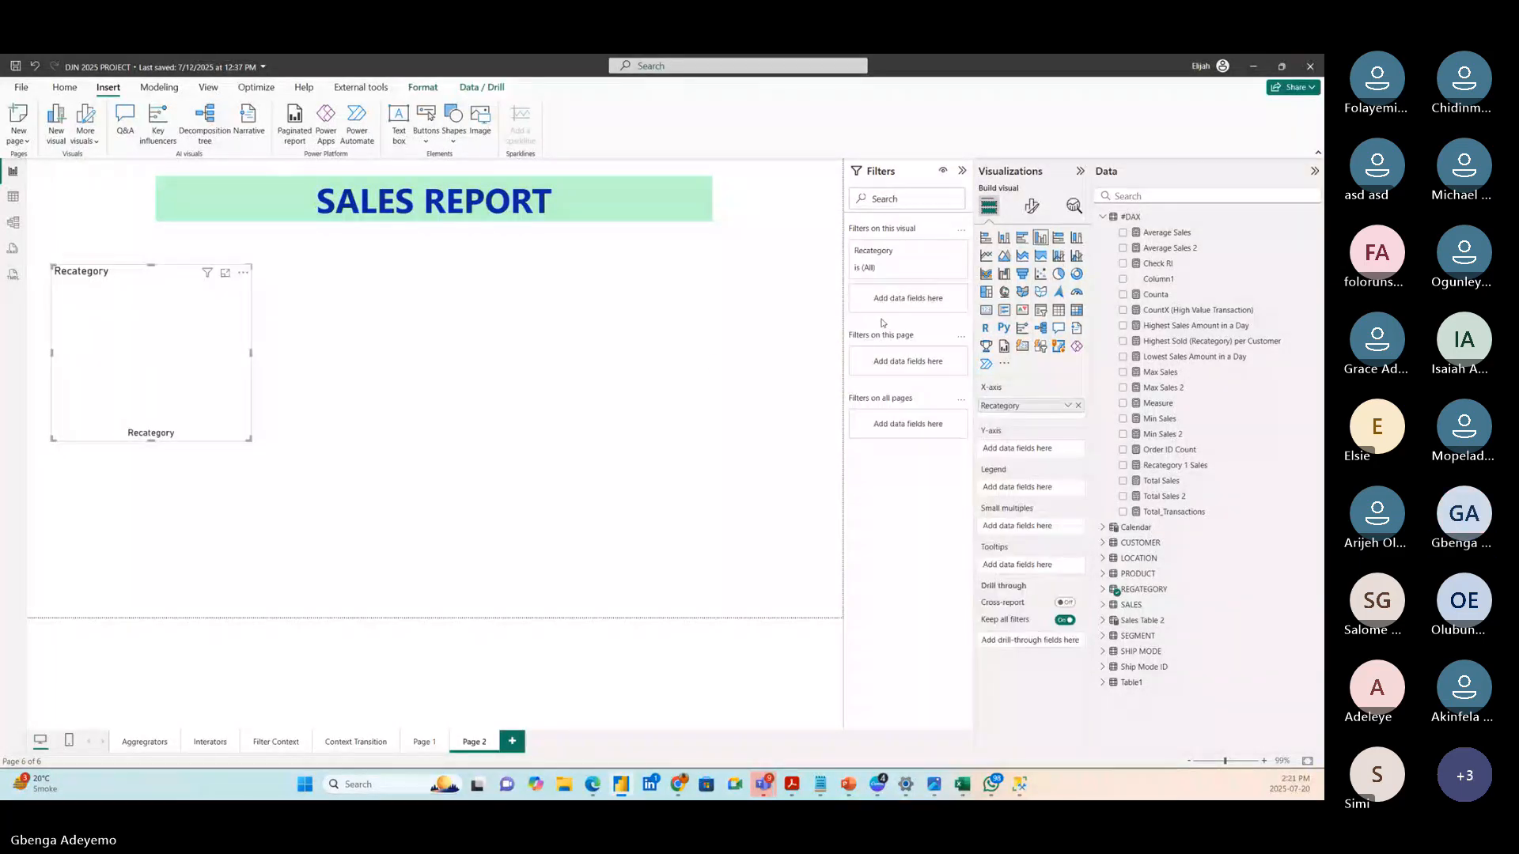
- Insert a clustered bar chart below the column chart and put the Calendar table's Year field on its Y-axis
left_click(814, 329)
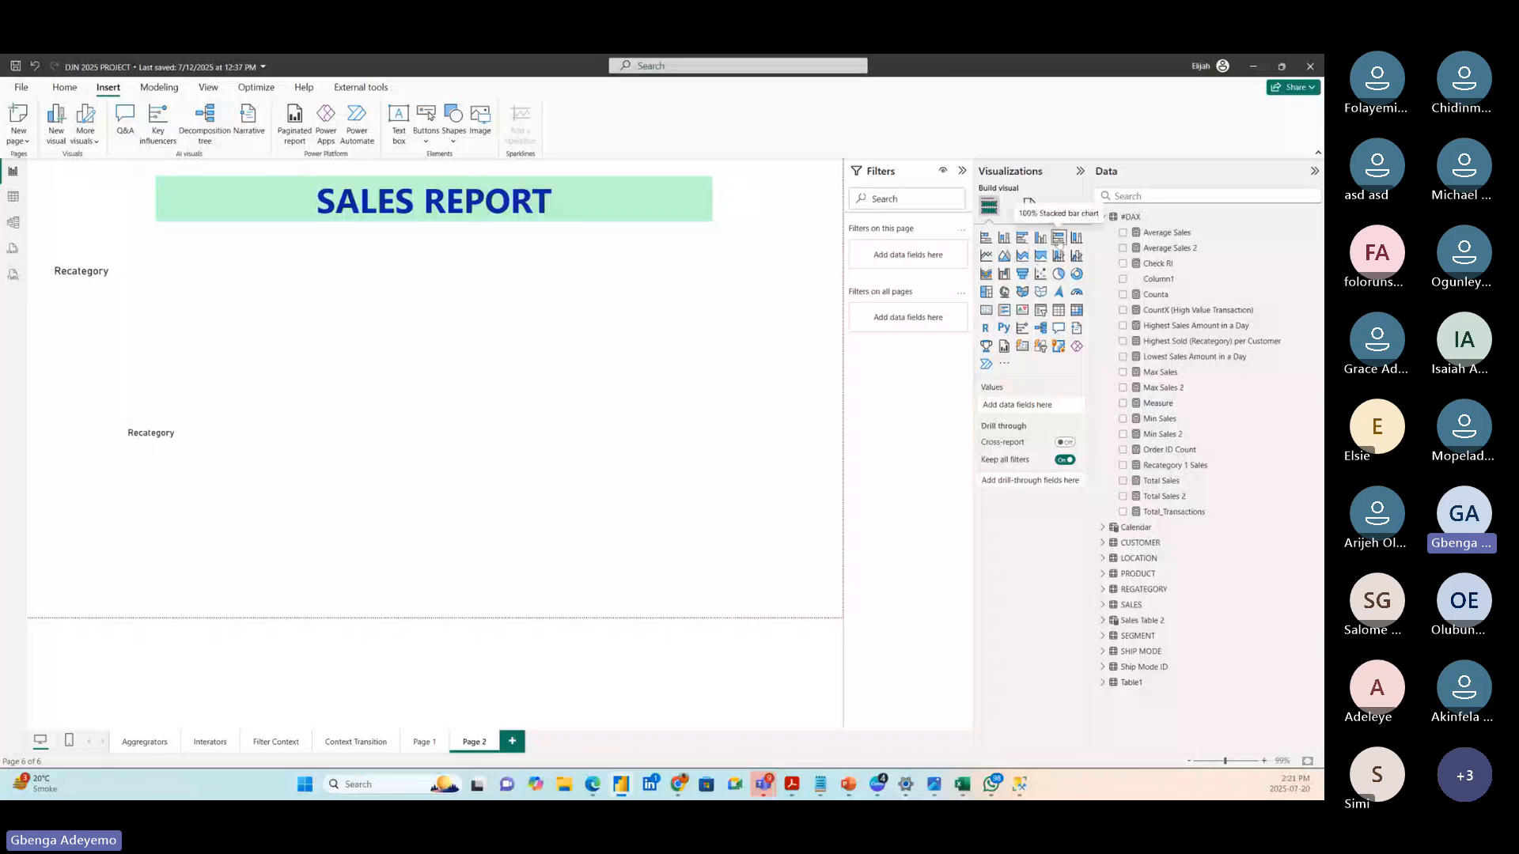
left_click(1022, 238)
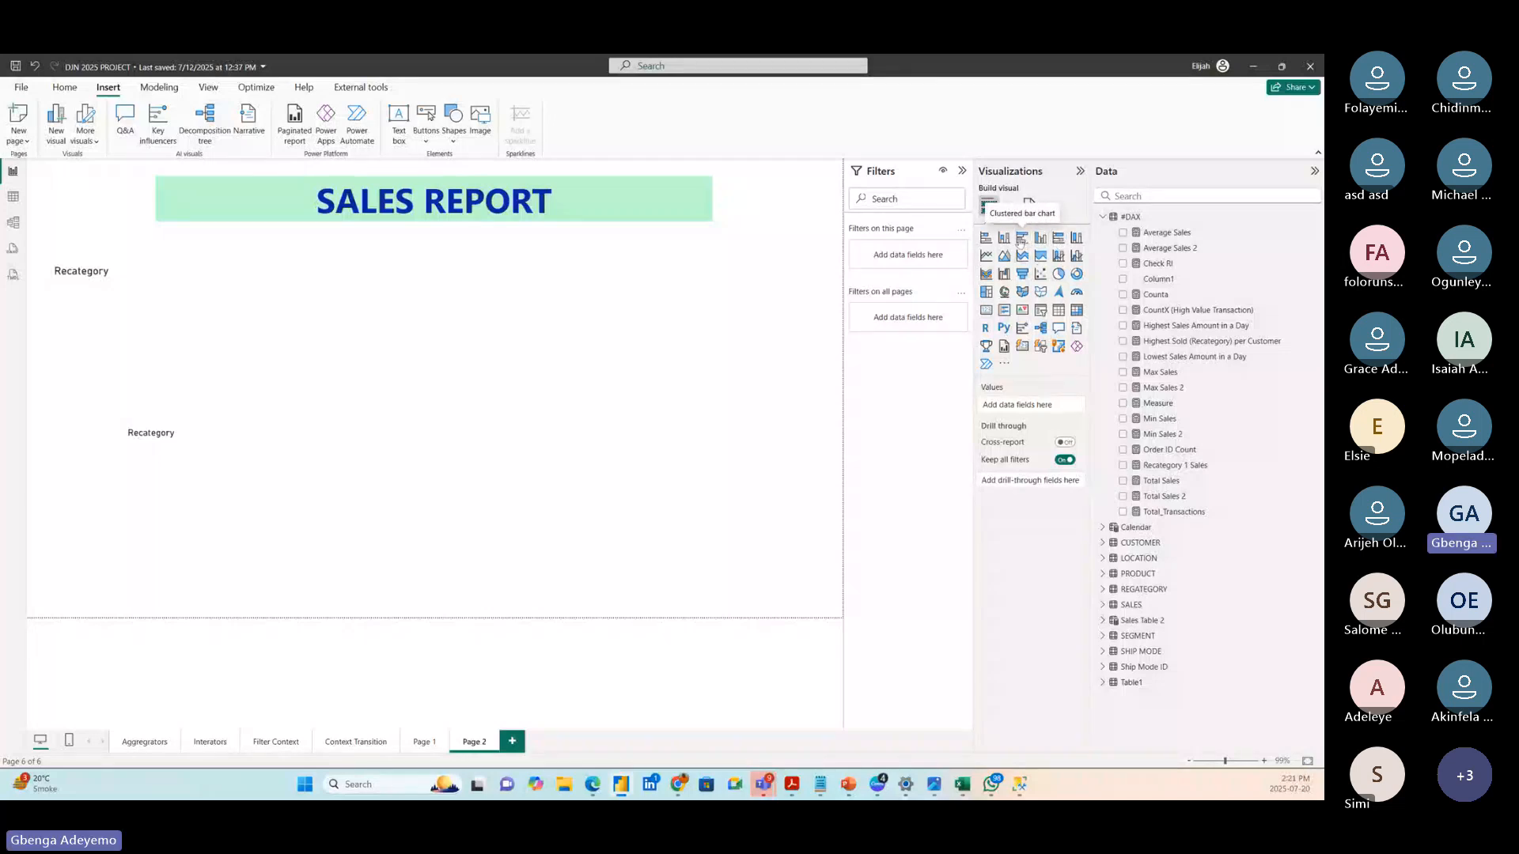
left_click_drag(169, 532, 151, 532)
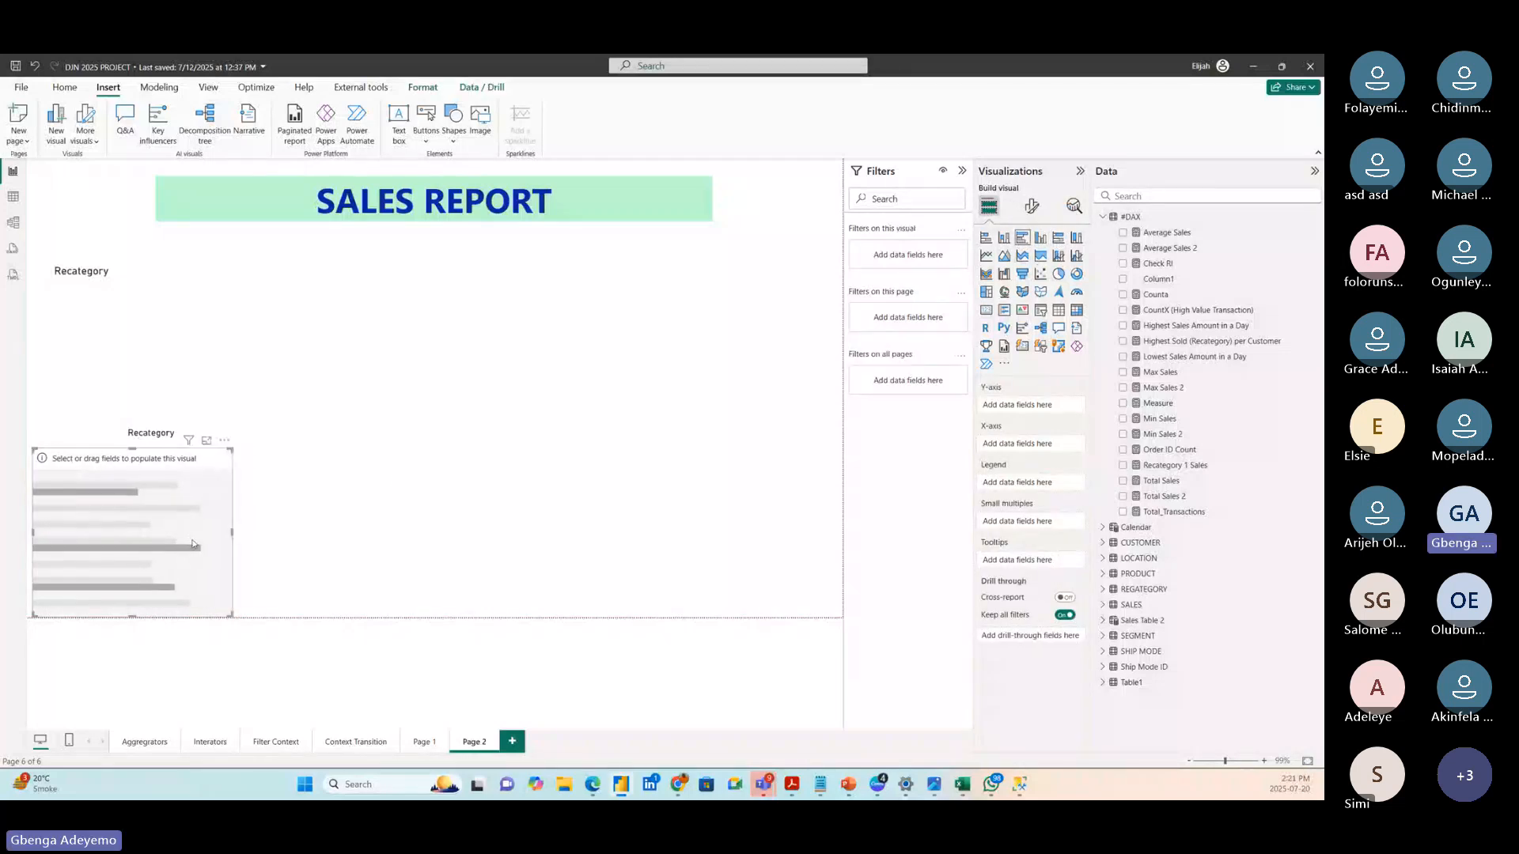
left_click(1103, 527)
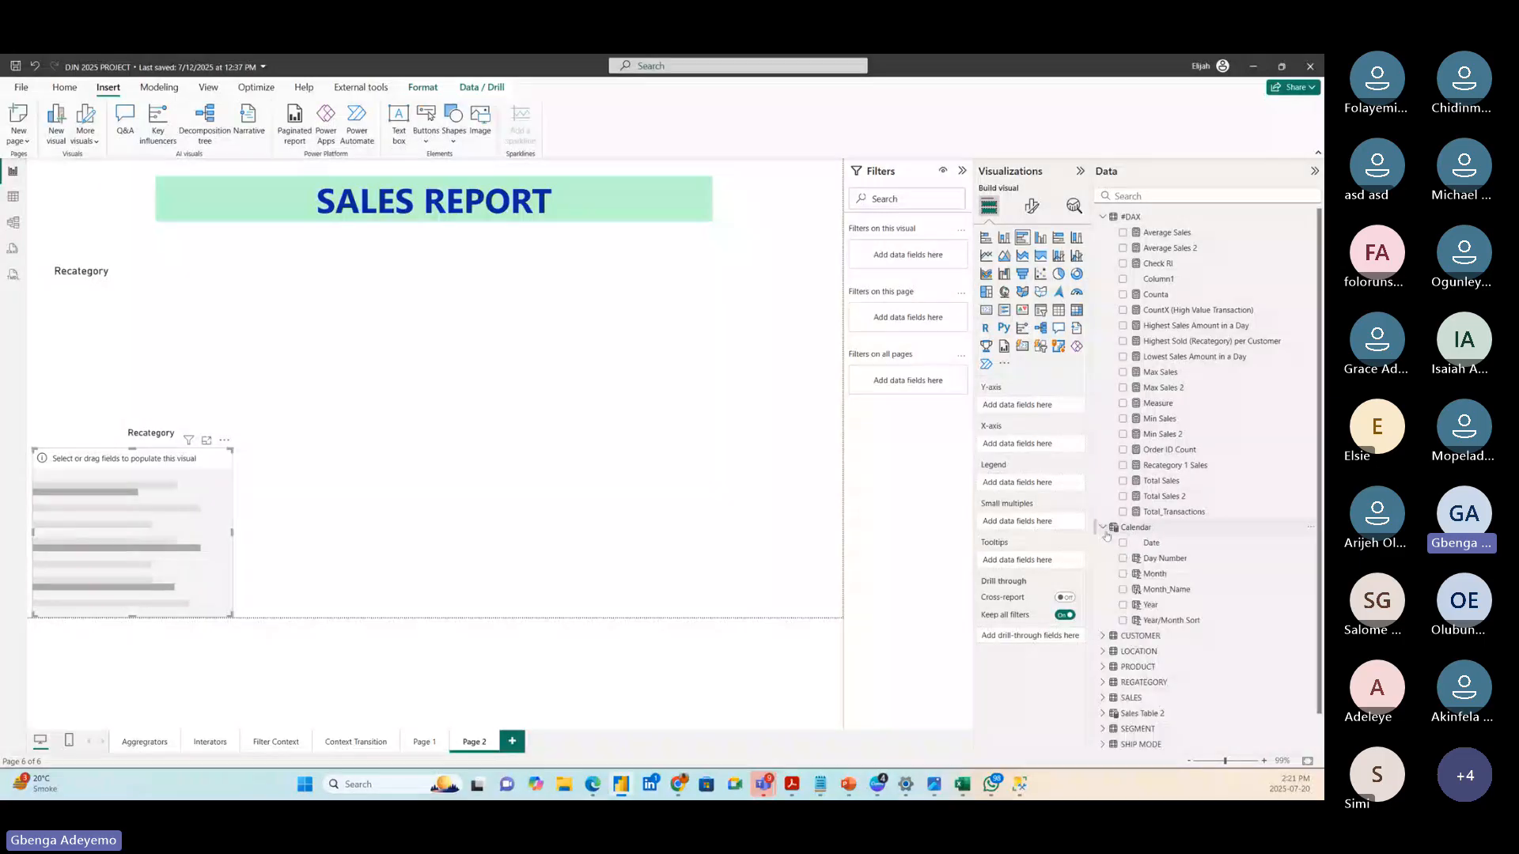
left_click(1171, 611)
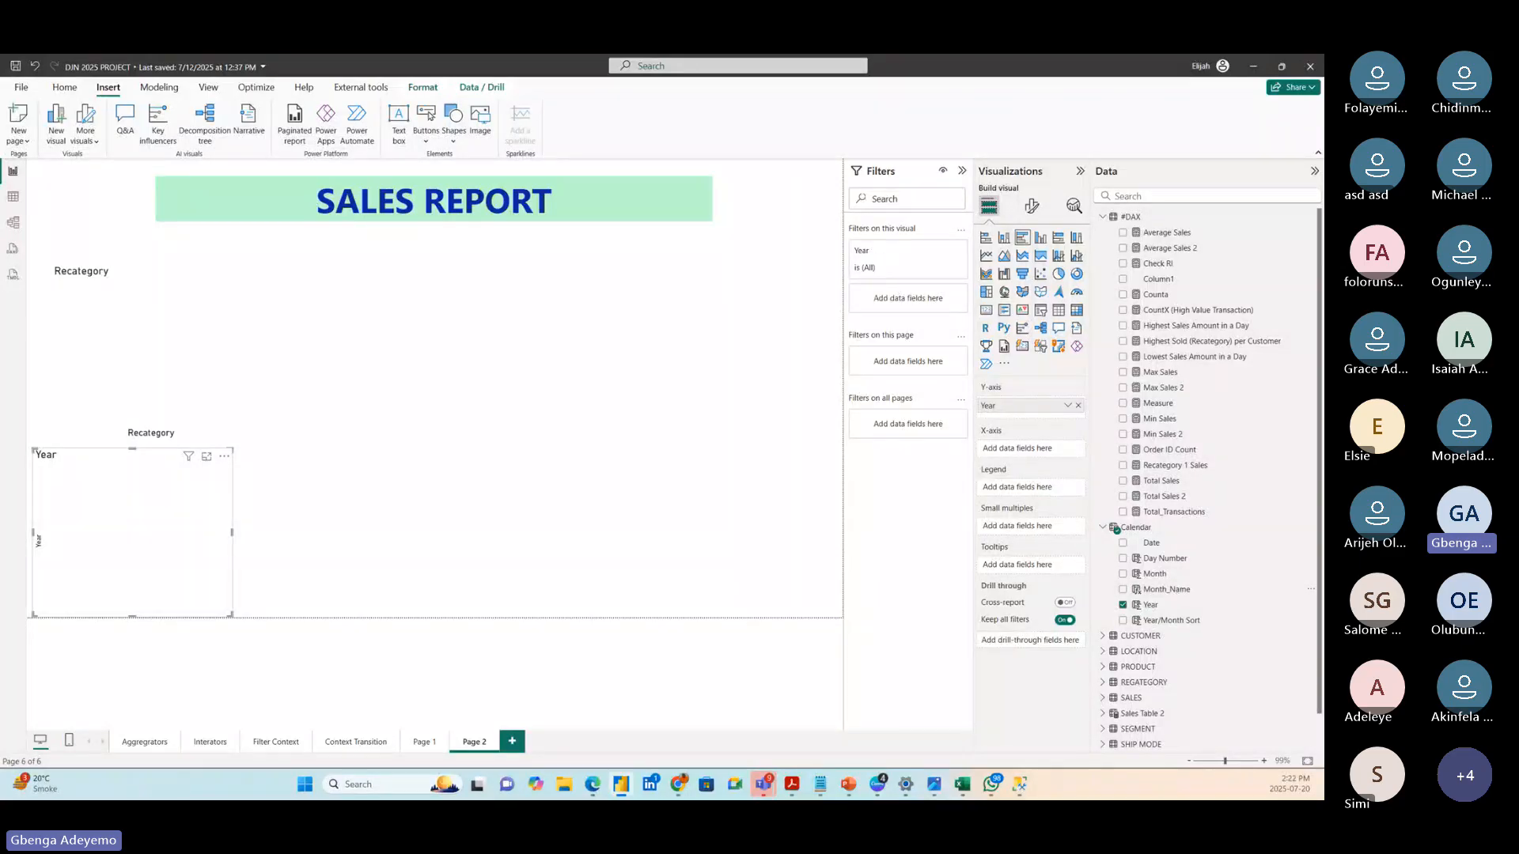
- Check which years the Calendar table's Year column contains, leave it unfiltered and return to the report page
left_click(12, 196)
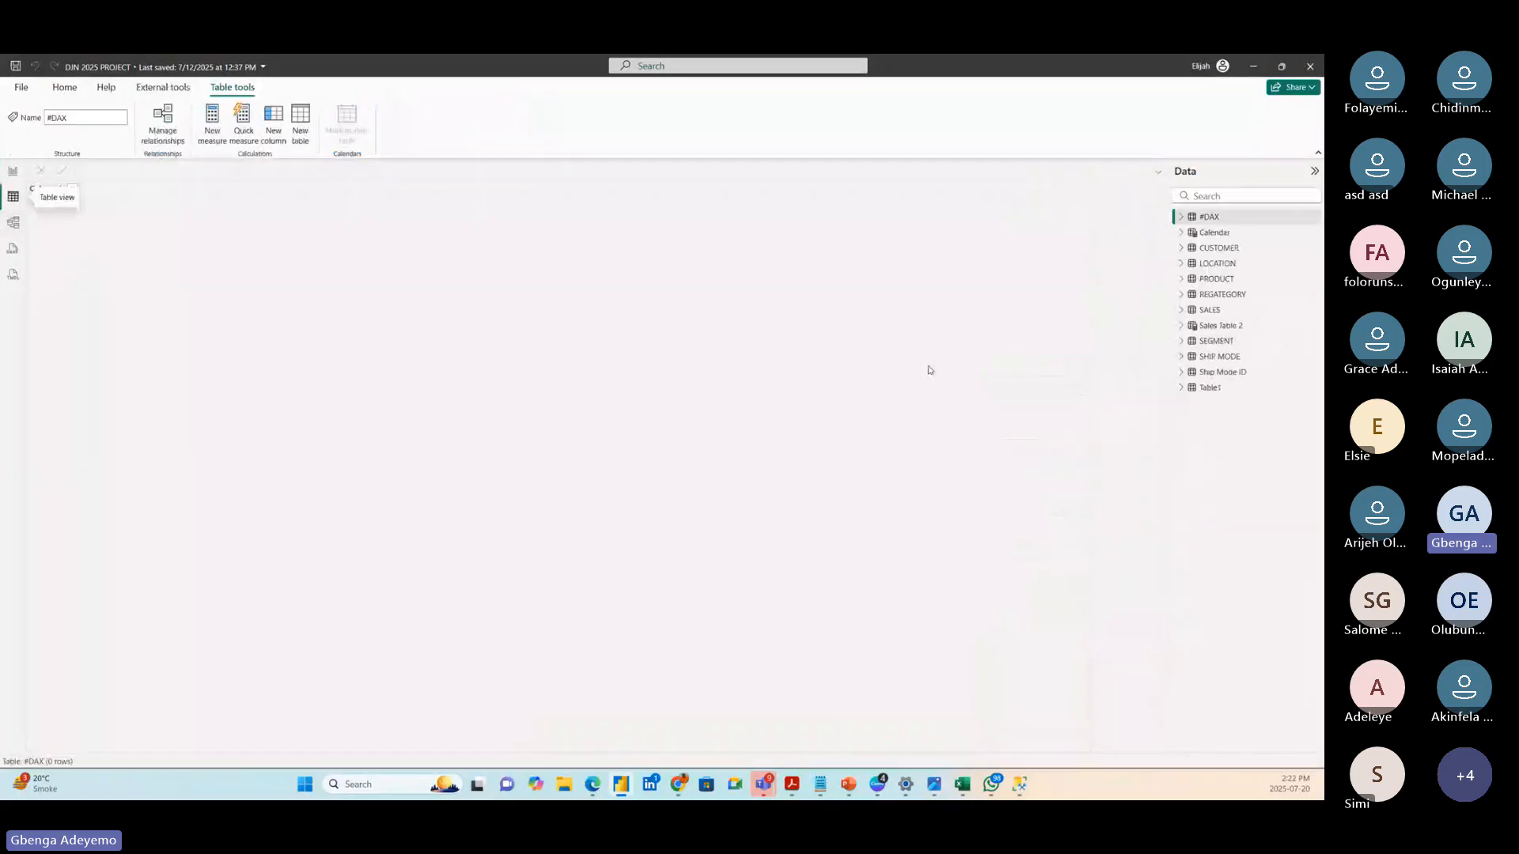
left_click(1214, 233)
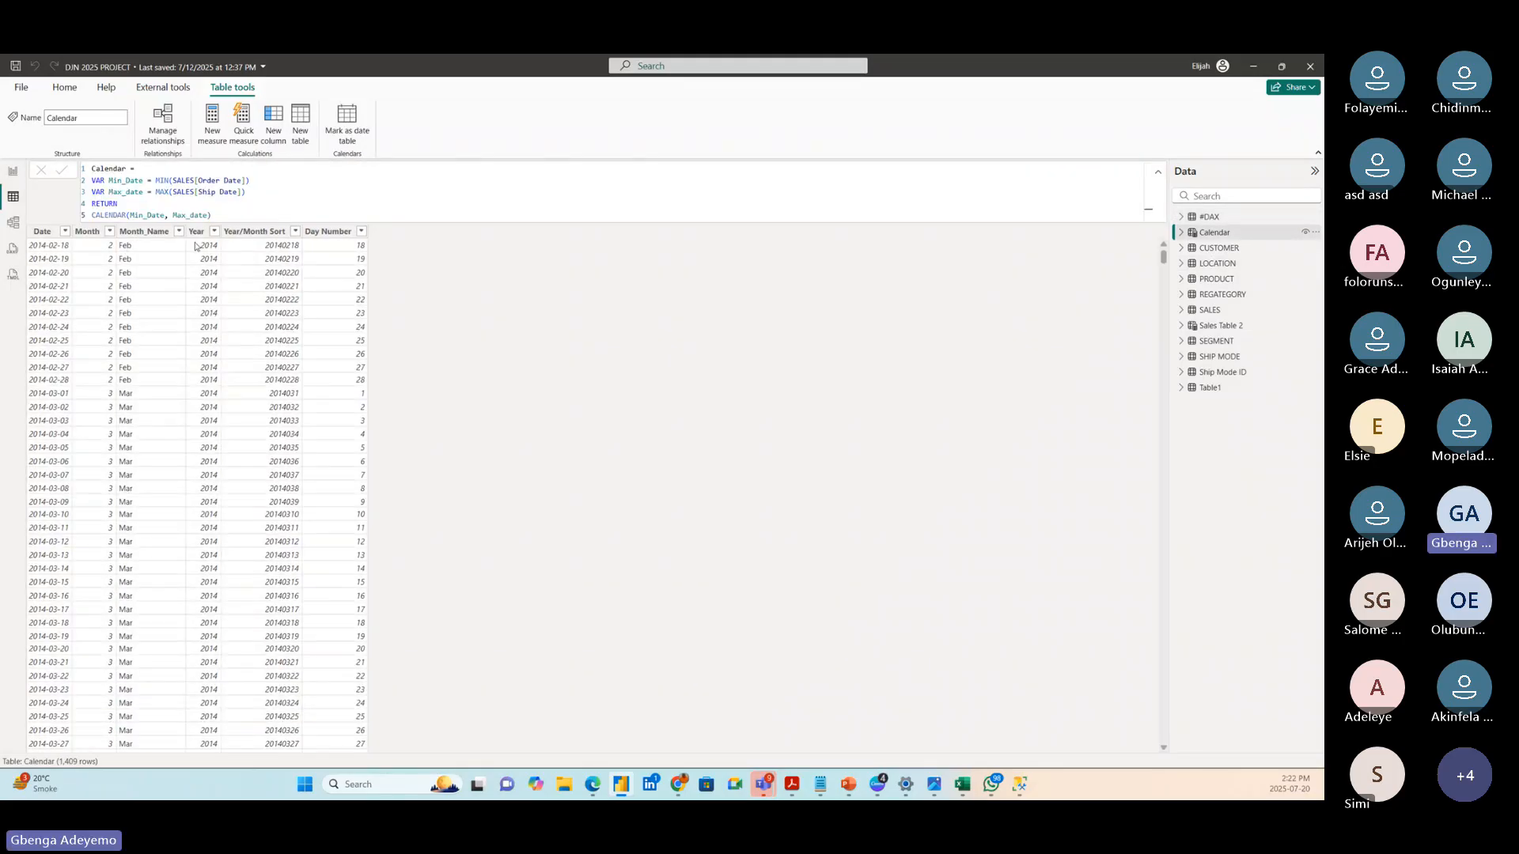
left_click(196, 231)
left_click(213, 188)
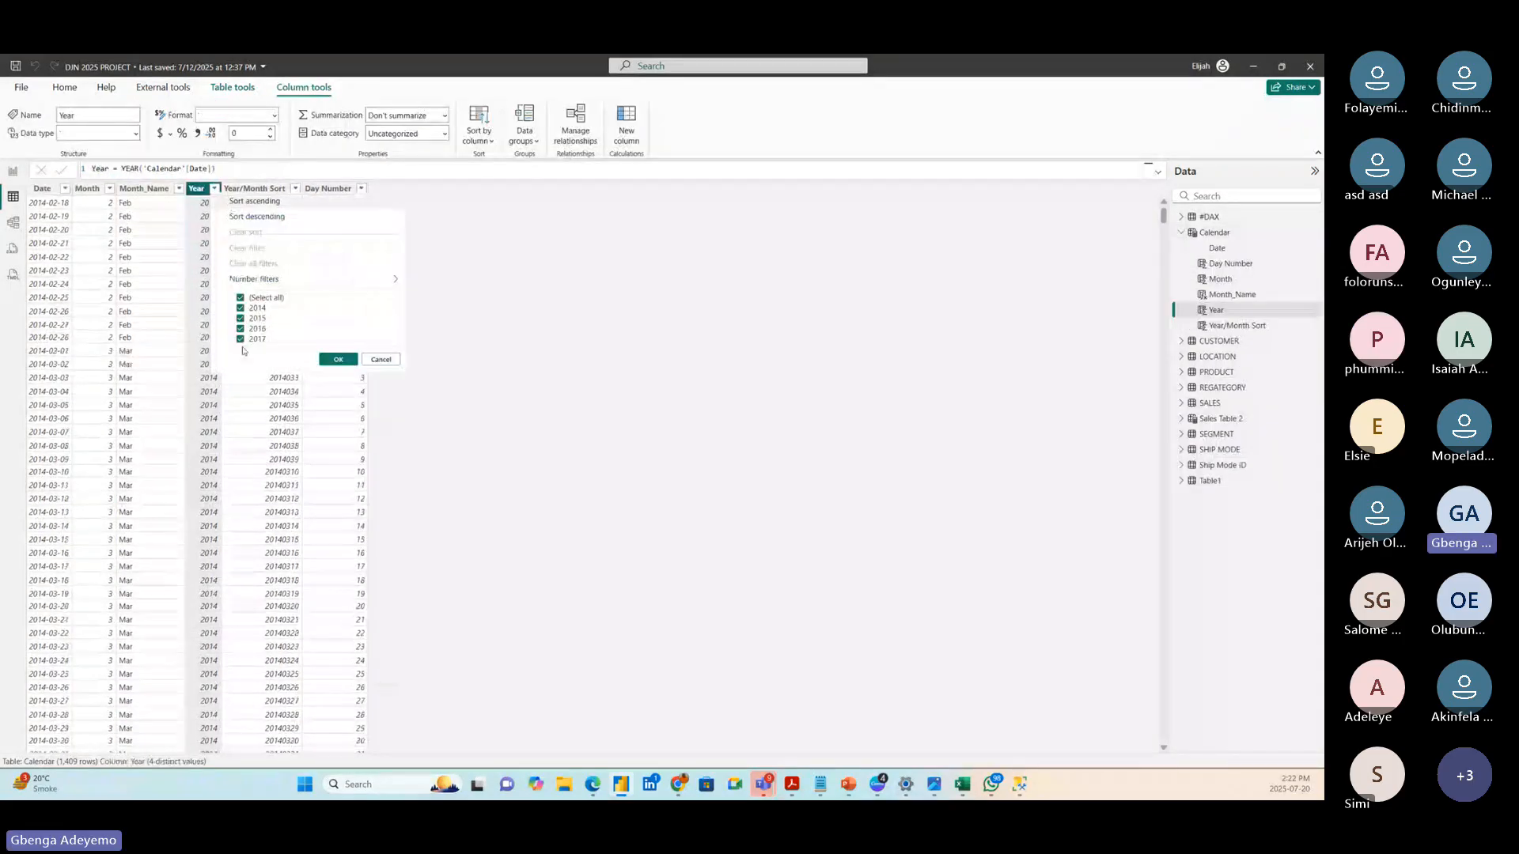
left_click(374, 359)
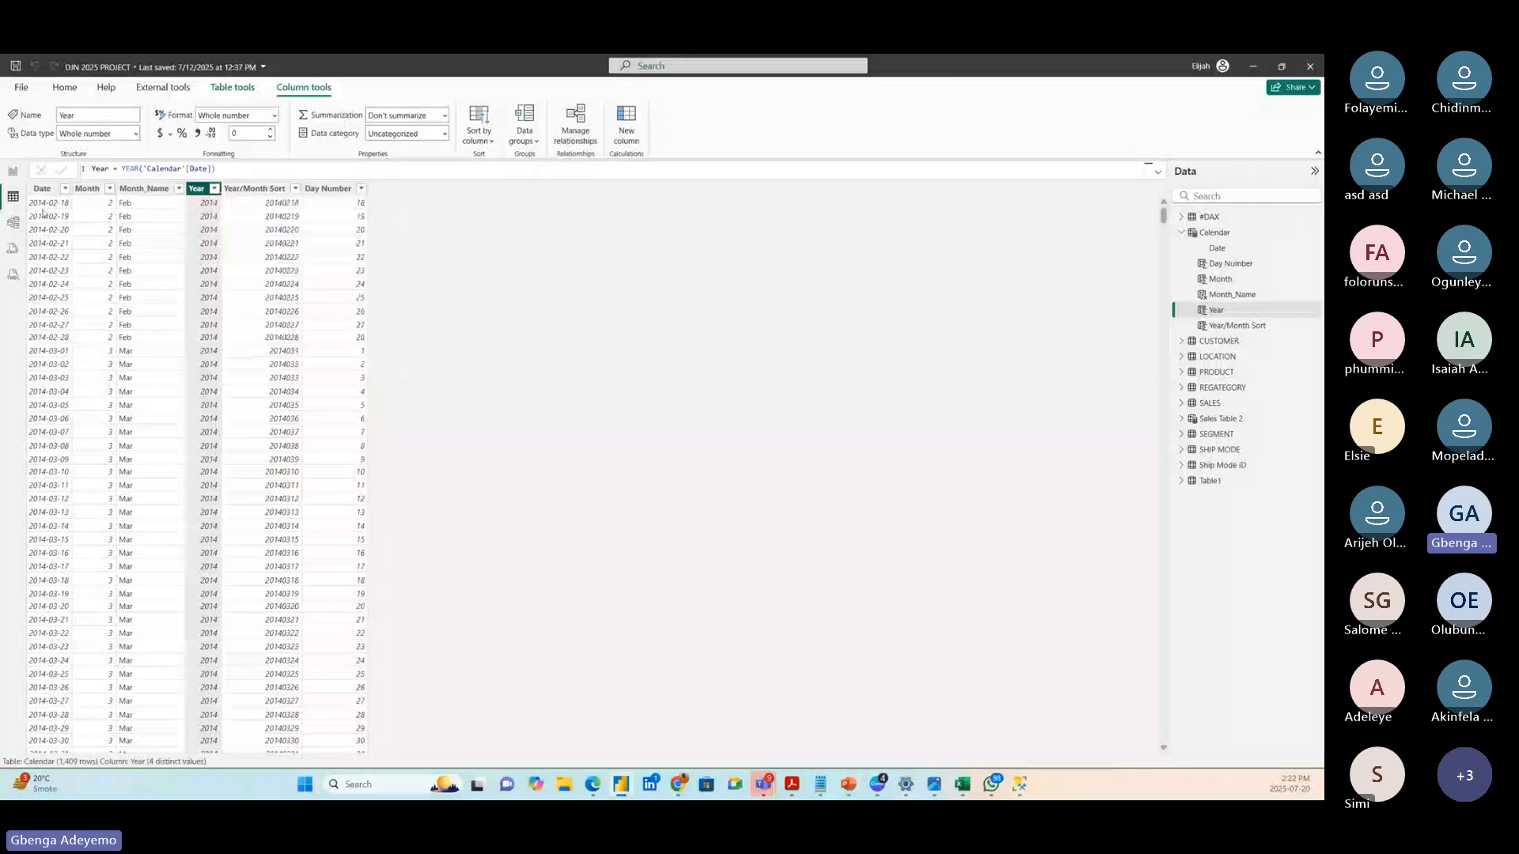
left_click(13, 171)
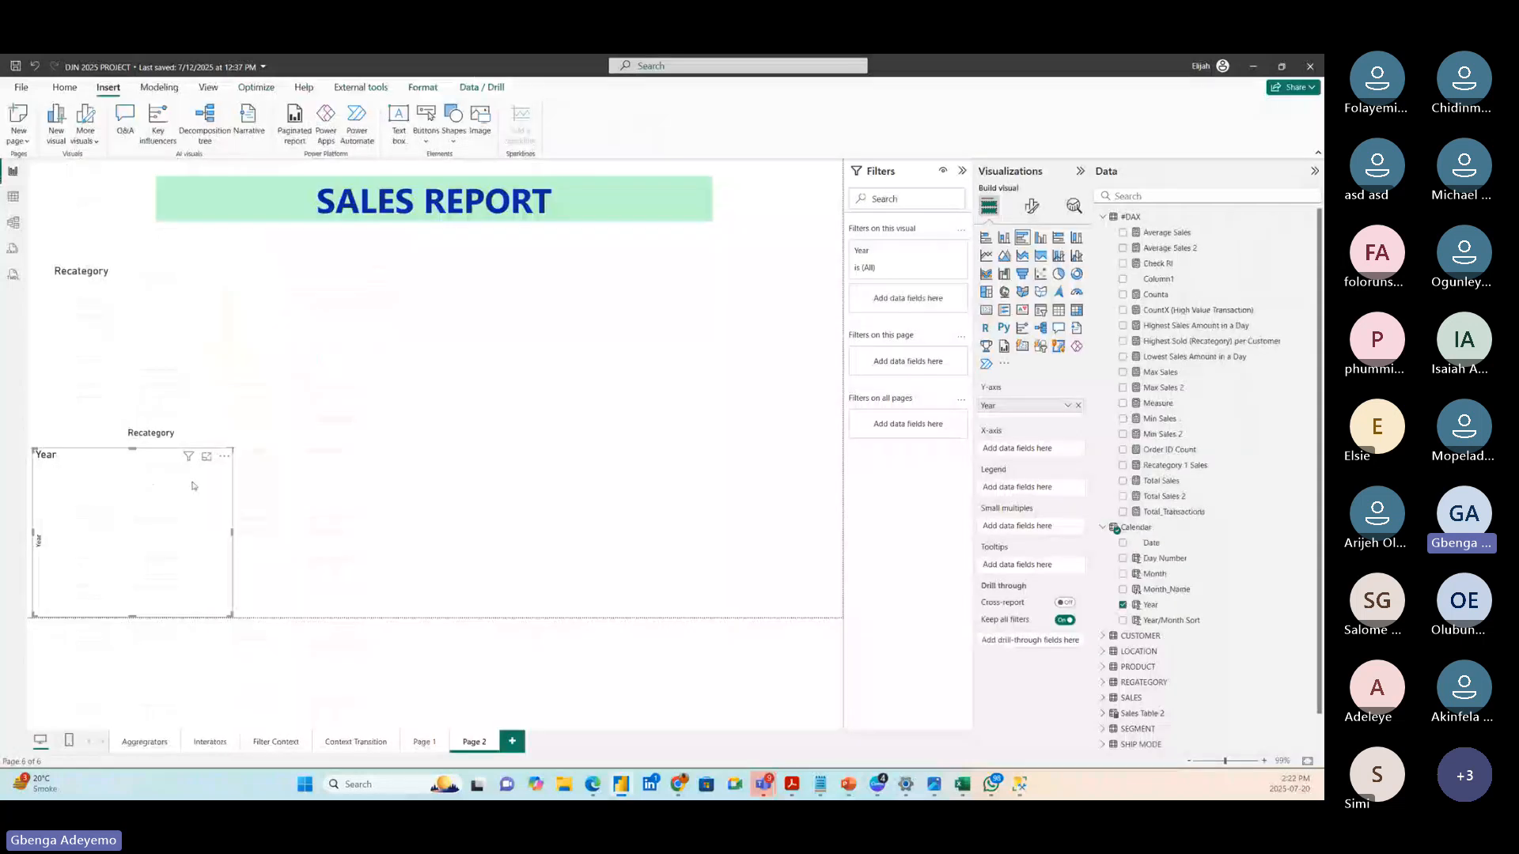
- Align the Recategory column chart directly above the Year bar chart and move the bar chart slightly up
left_click(142, 356)
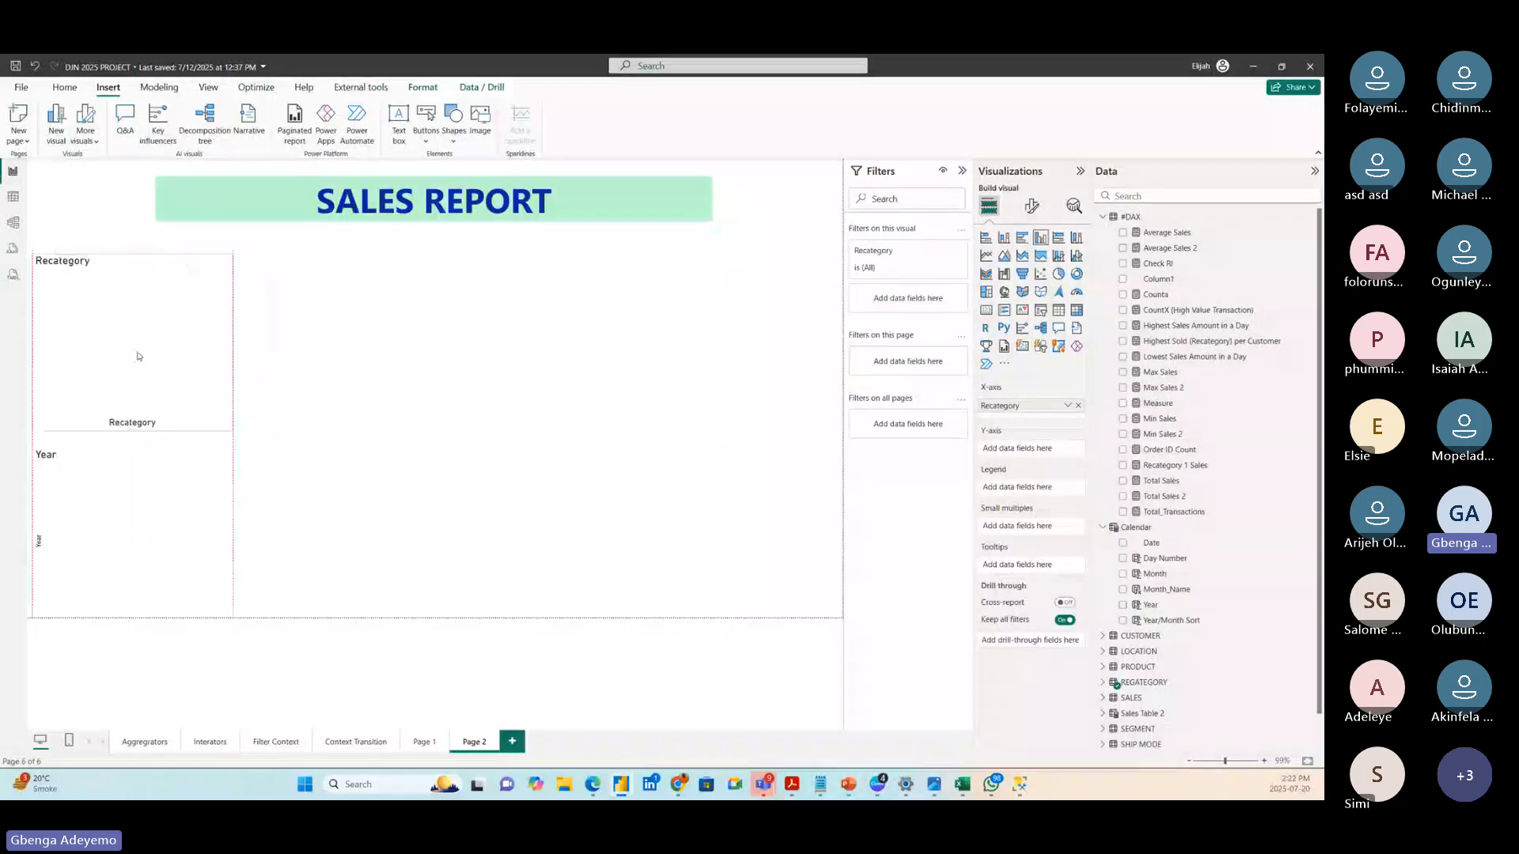
left_click(135, 491)
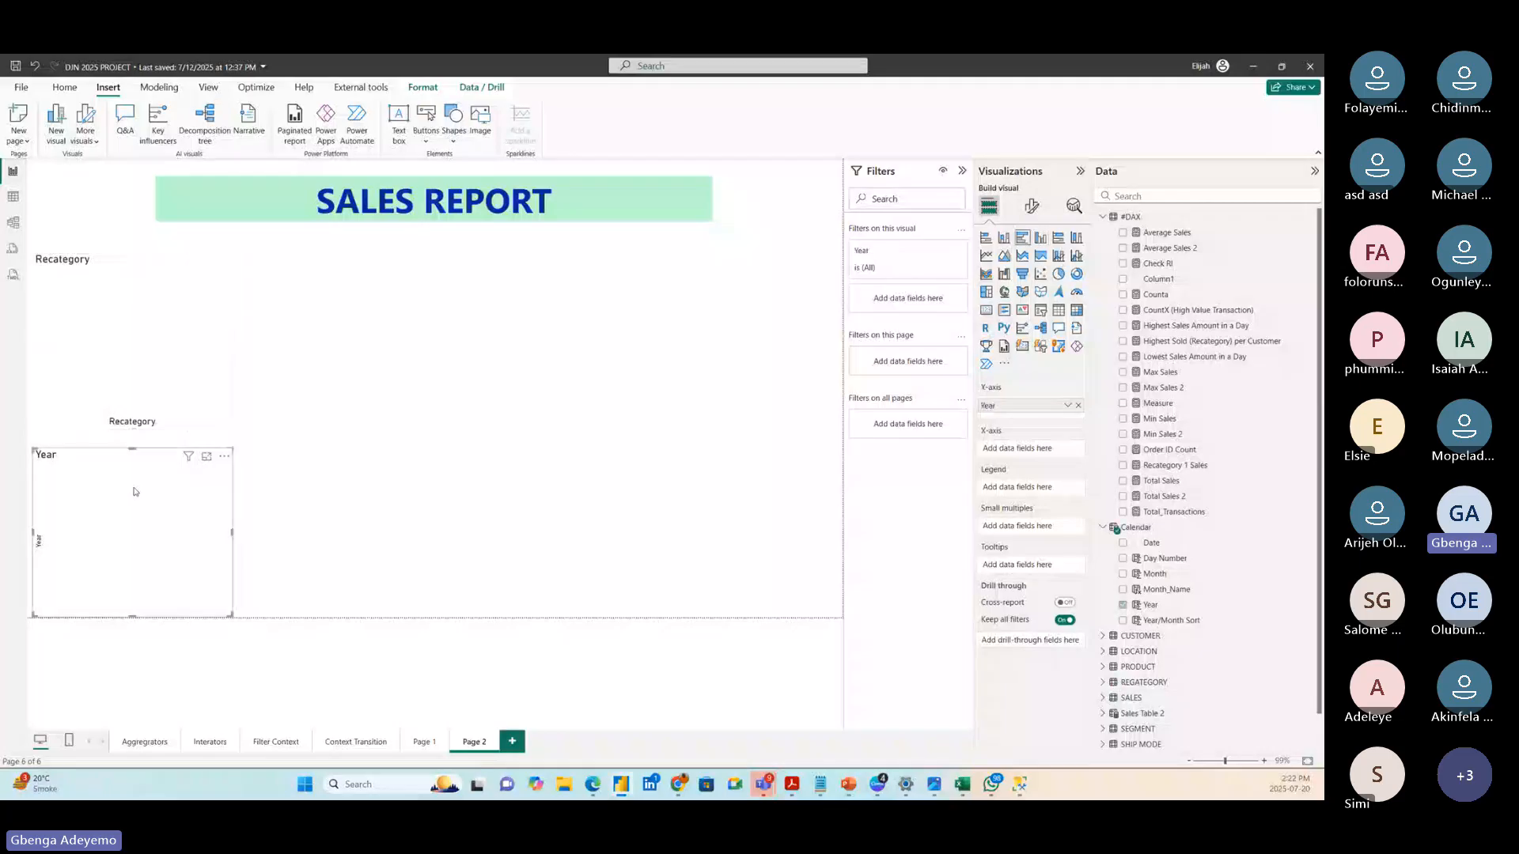
left_click(448, 457)
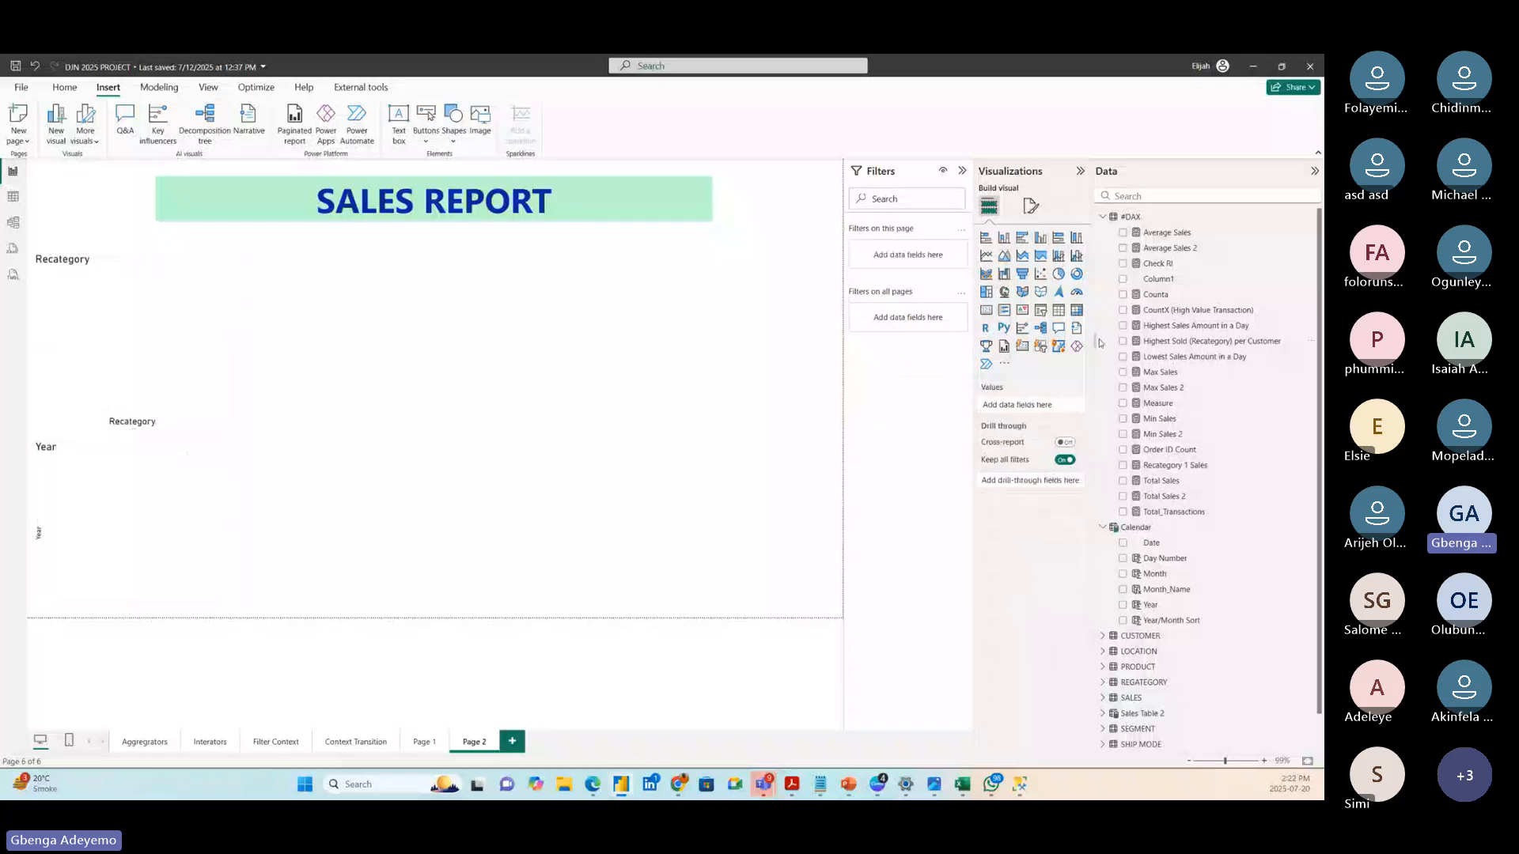
- Change the Year bar chart to a line chart and adjust its position beneath the Recategory chart
left_click(120, 510)
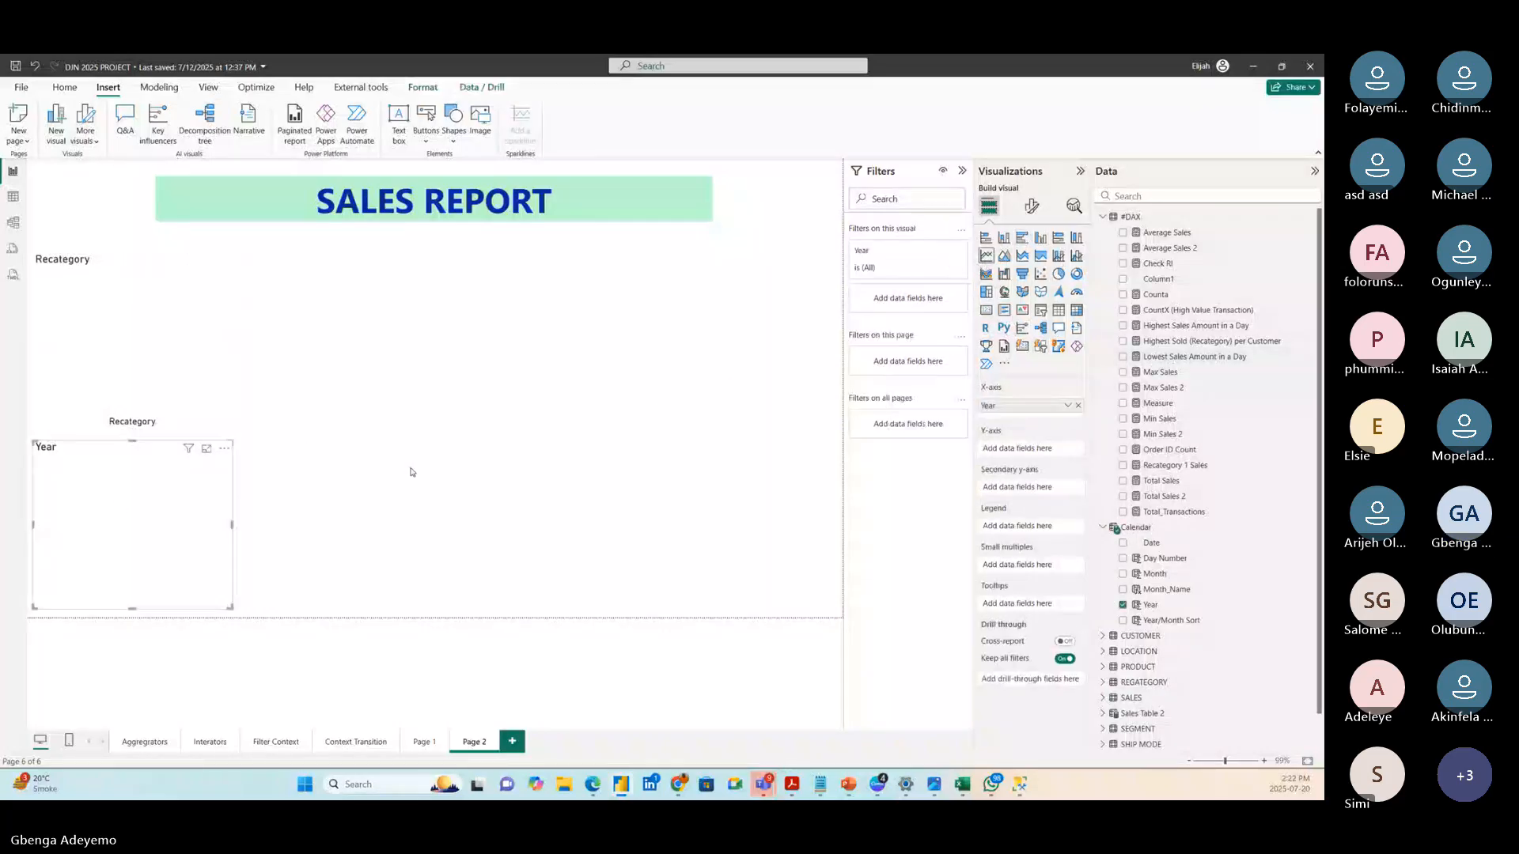
mouse_move(146, 509)
left_mouse_down()
mouse_move(163, 517)
mouse_move(149, 511)
left_mouse_up()
left_click(554, 491)
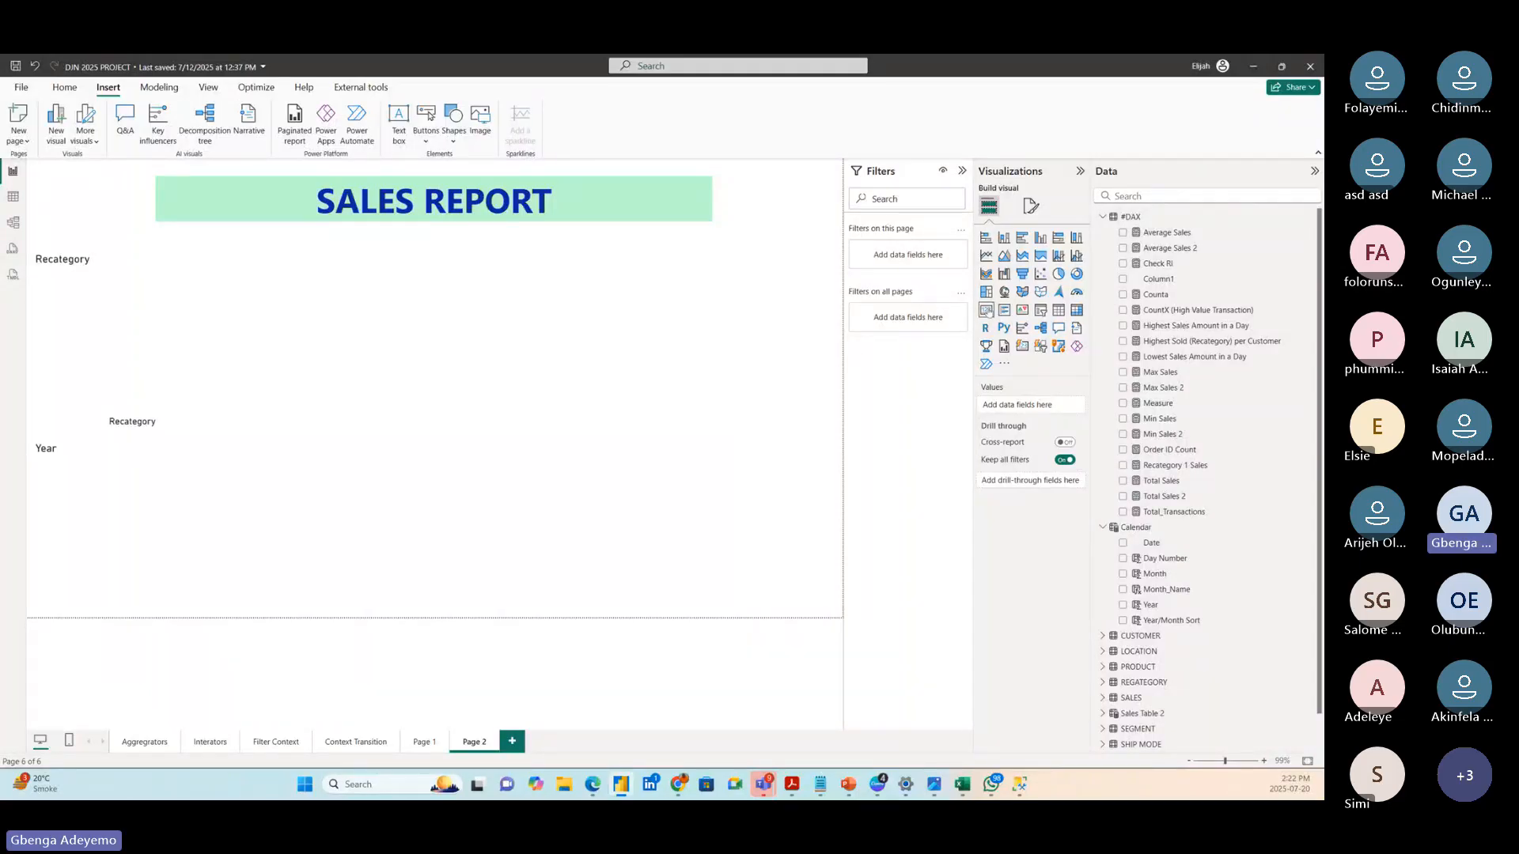
- Insert an empty card visual beside the Recategory chart and shrink it to about the same width as that chart
left_click_drag(535, 372, 538, 358)
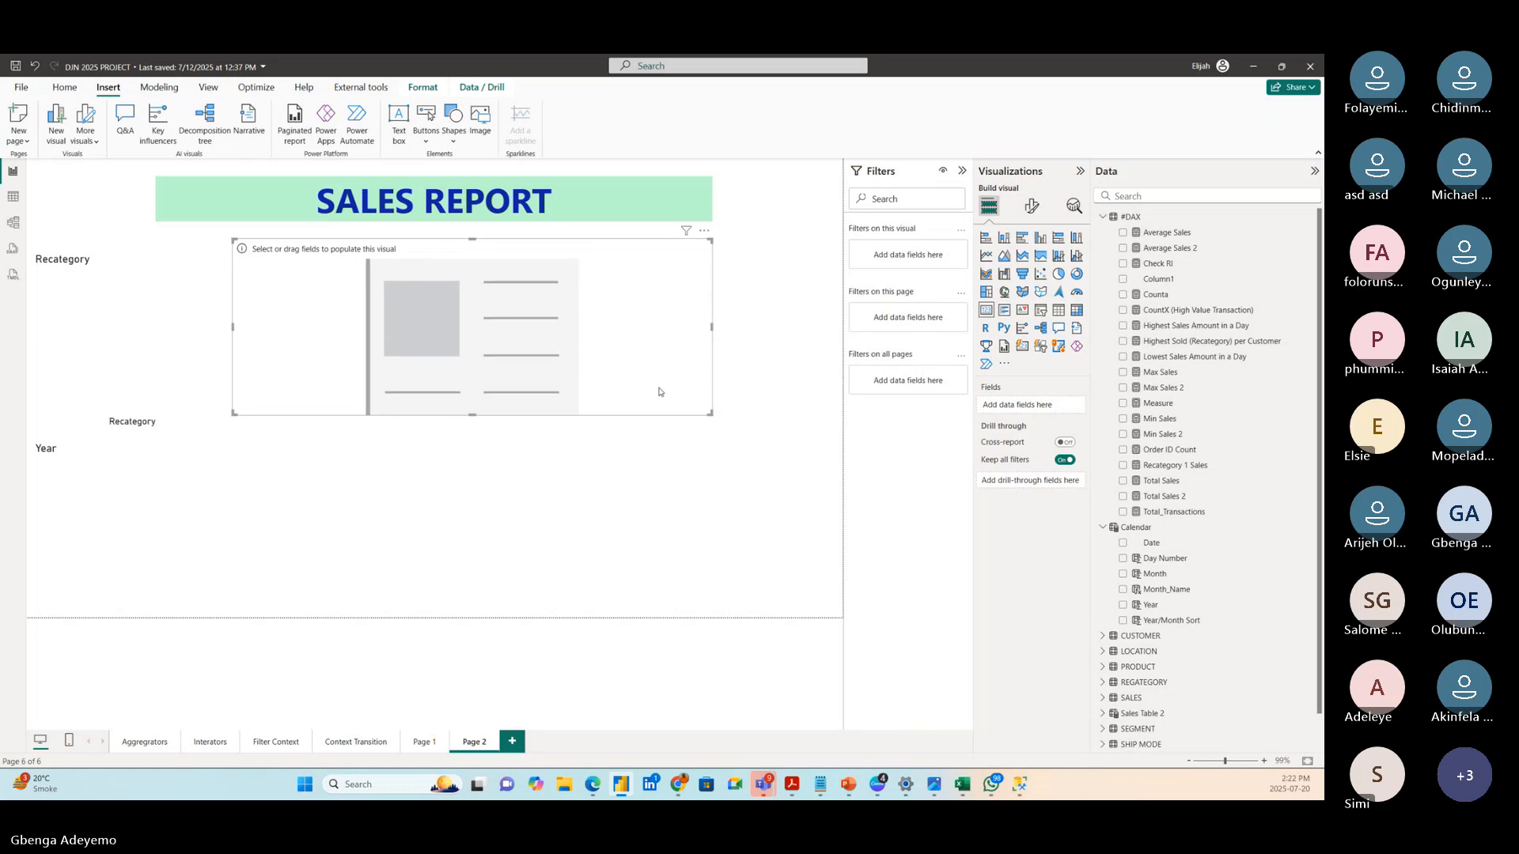
left_click_drag(714, 420, 428, 387)
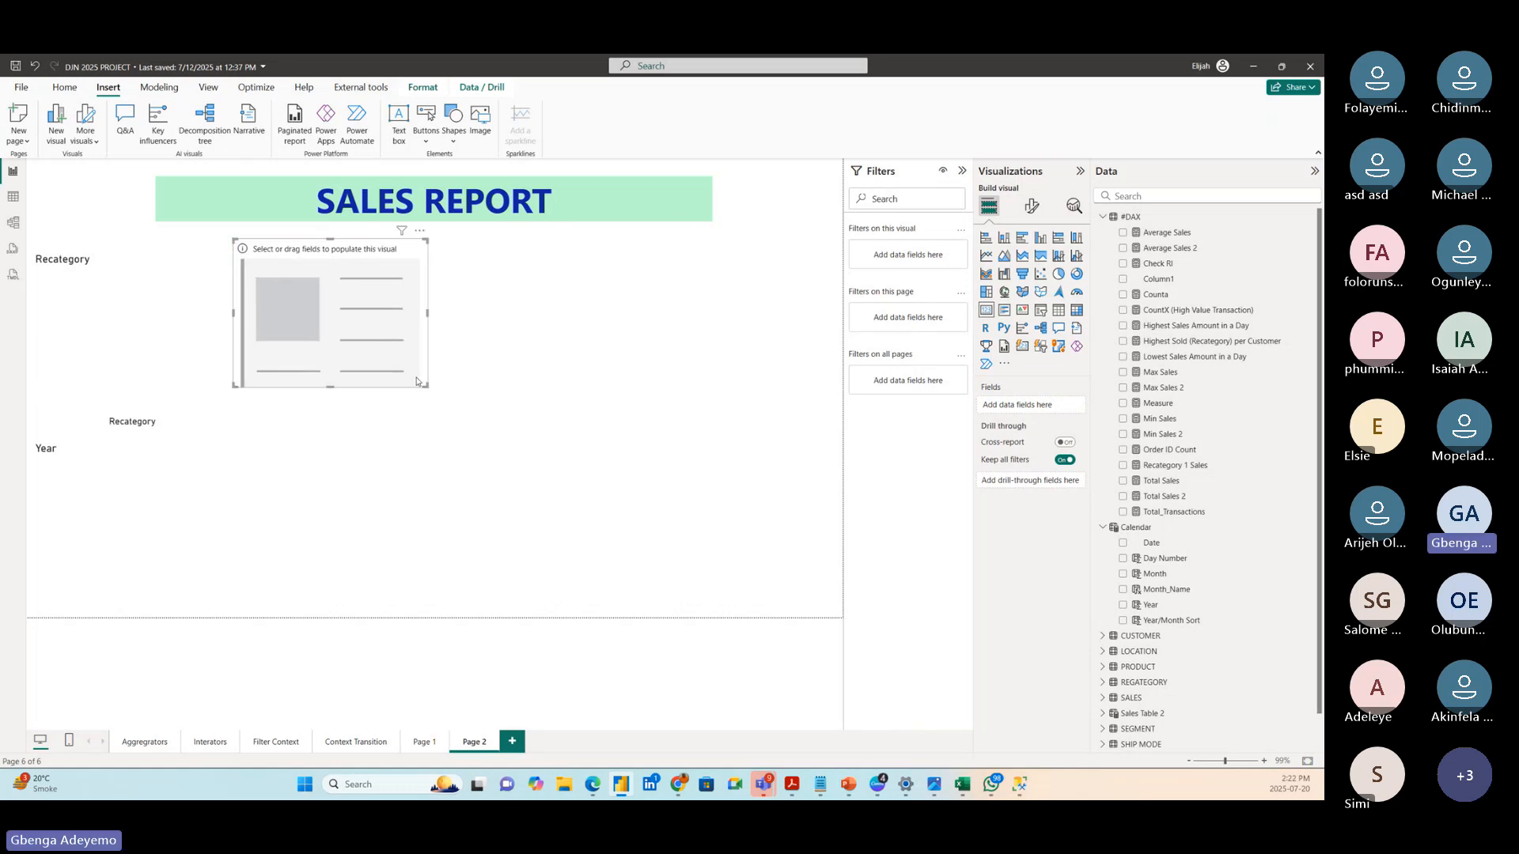
left_click(695, 403)
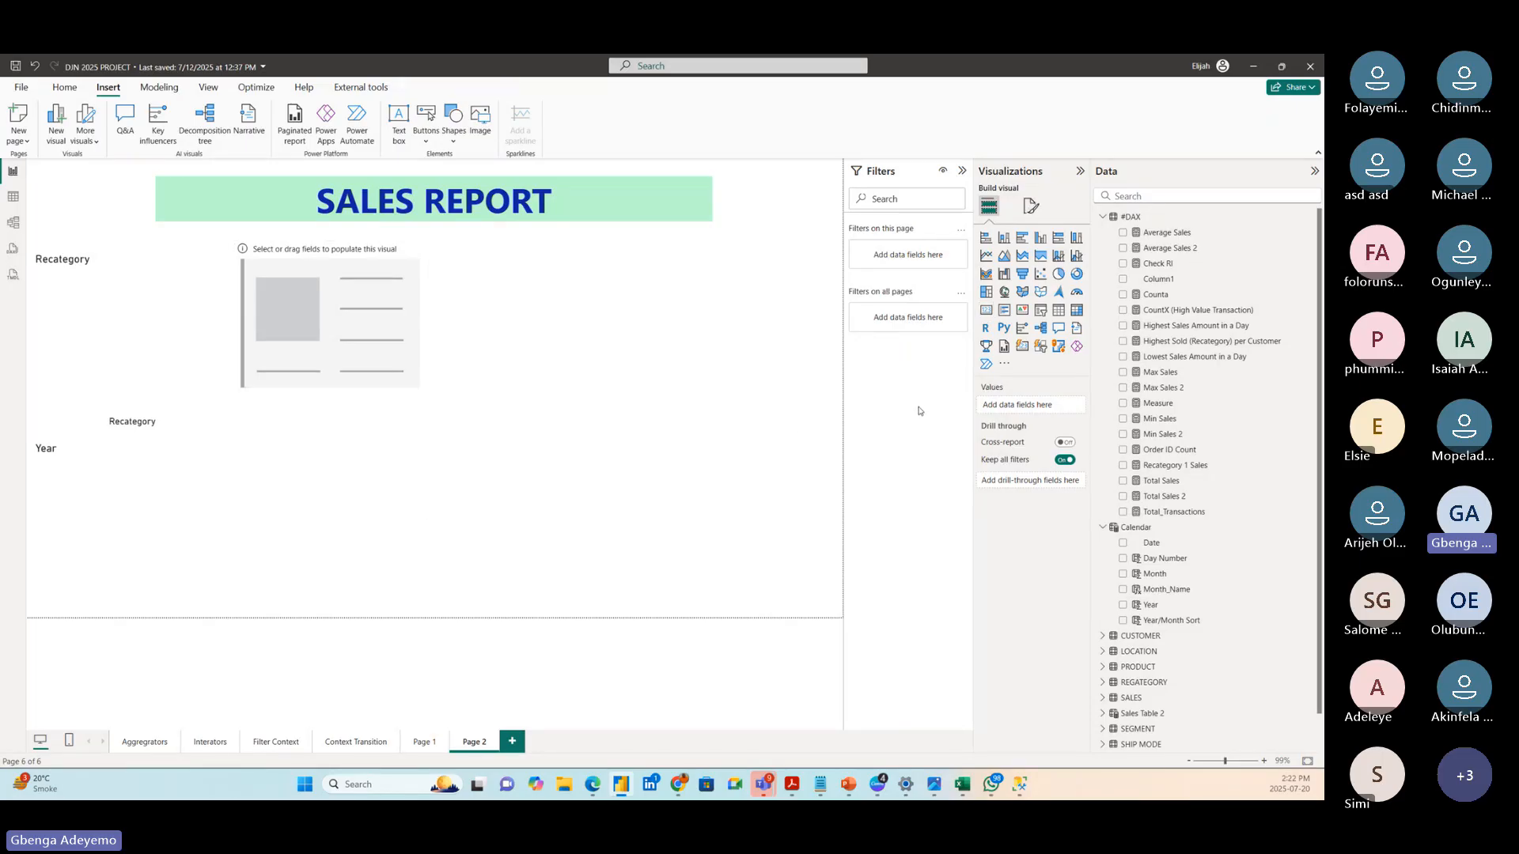
- Insert an empty donut chart, place it in the lower middle of the page and make it narrower and taller
left_click(1076, 274)
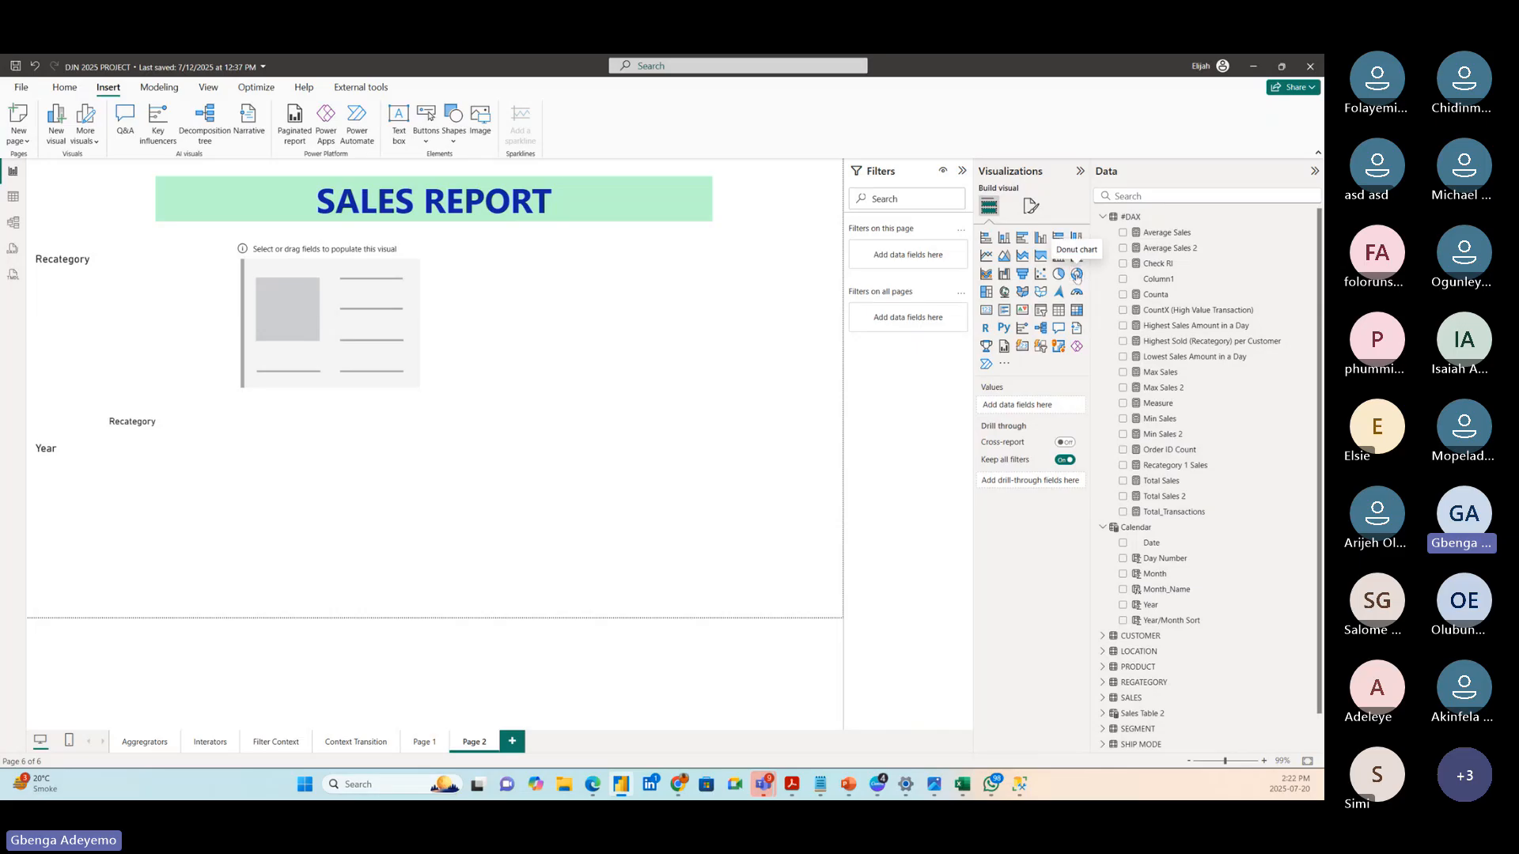
left_click_drag(618, 325, 613, 539)
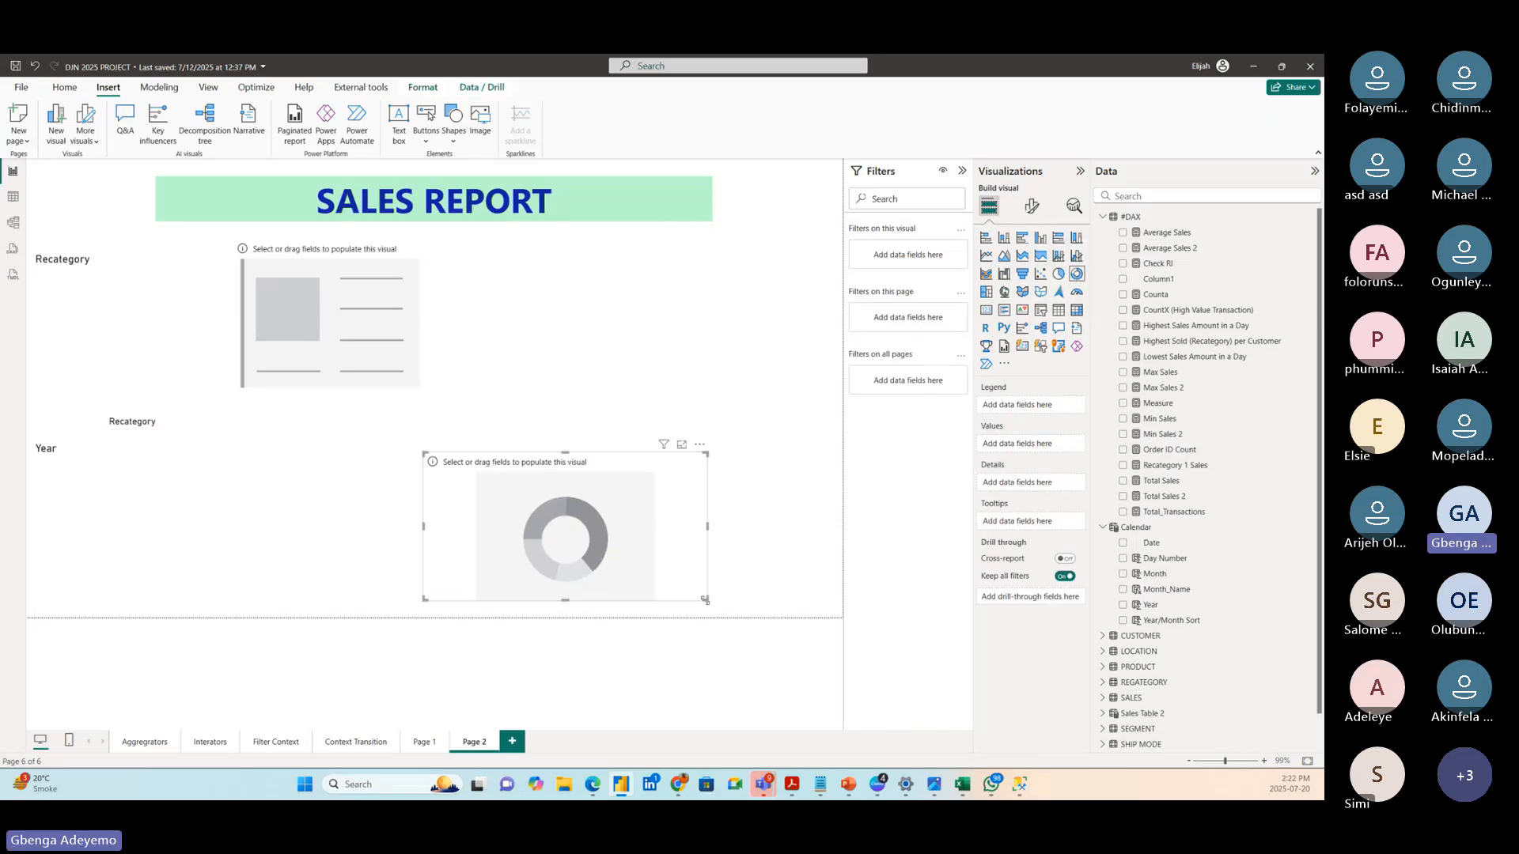
left_click_drag(705, 601, 667, 605)
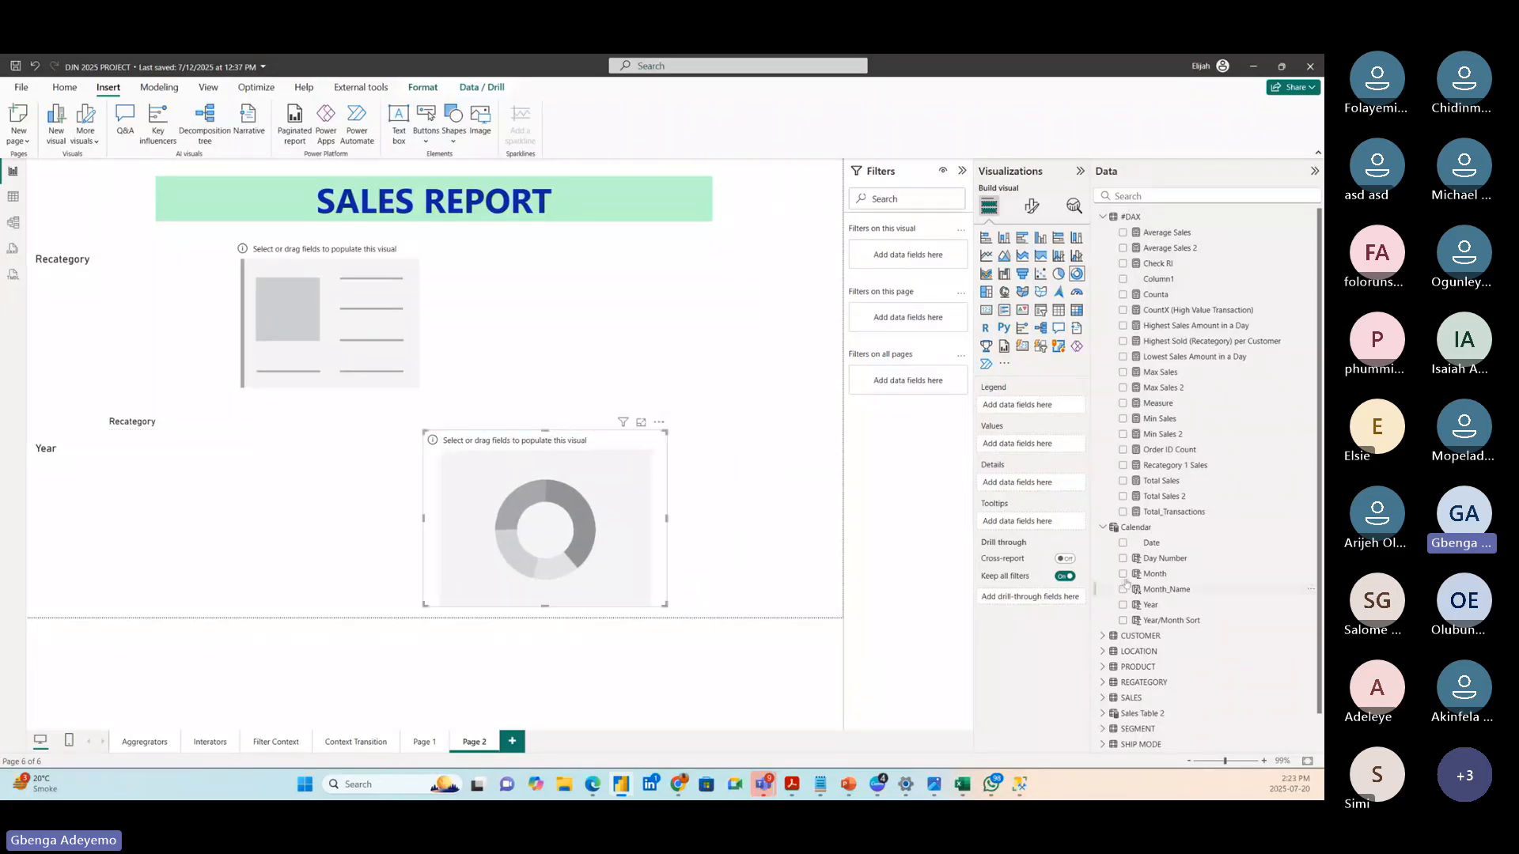
- Set the SHIP MODE table's Ship Mode field as the donut chart's legend and move the chart further right
scroll(1140, 627, "down", 1)
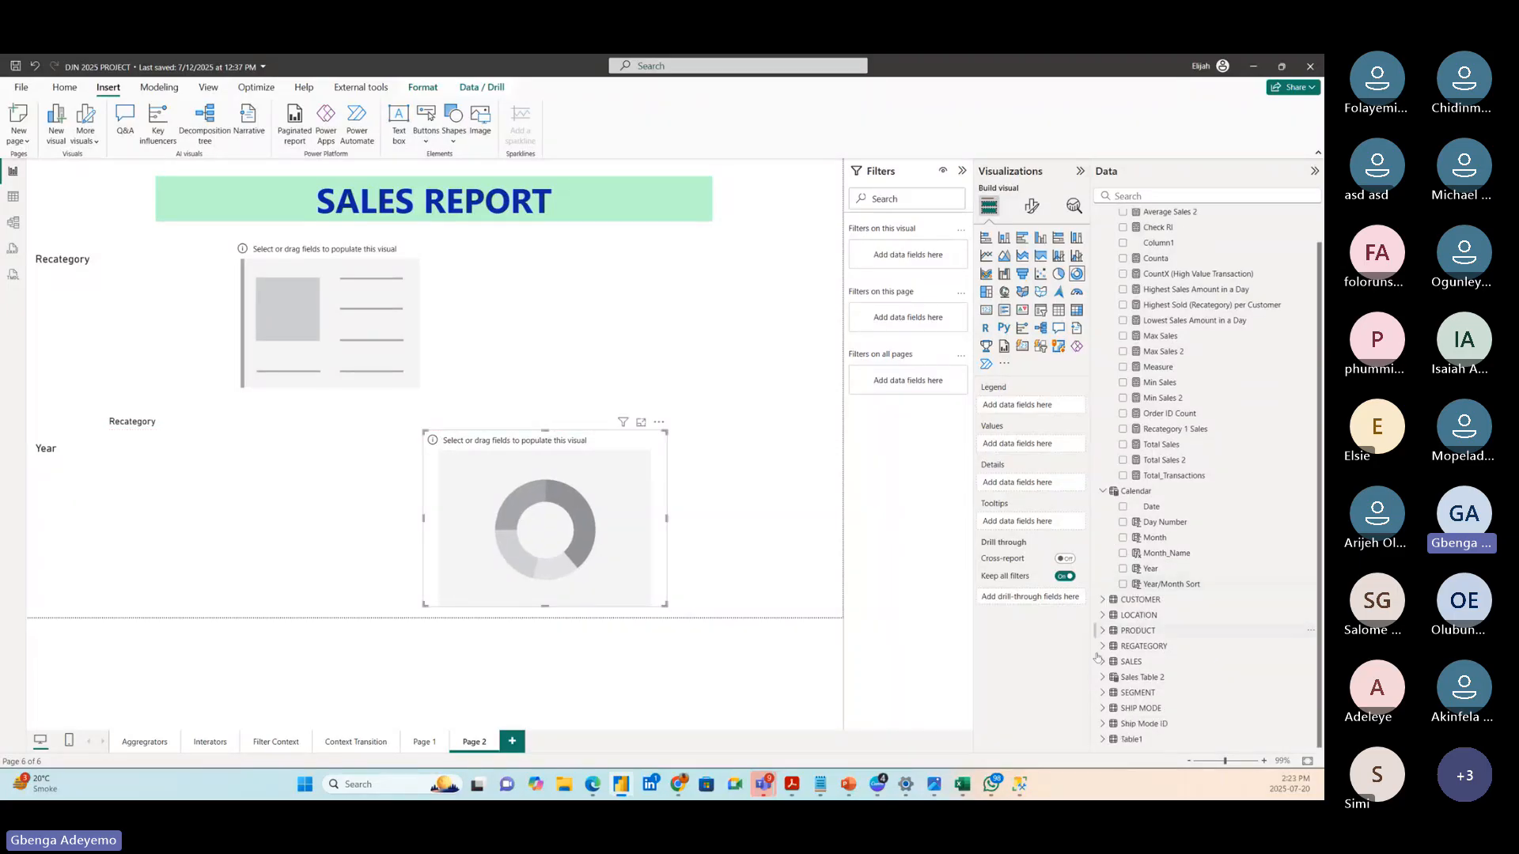
left_click(1103, 708)
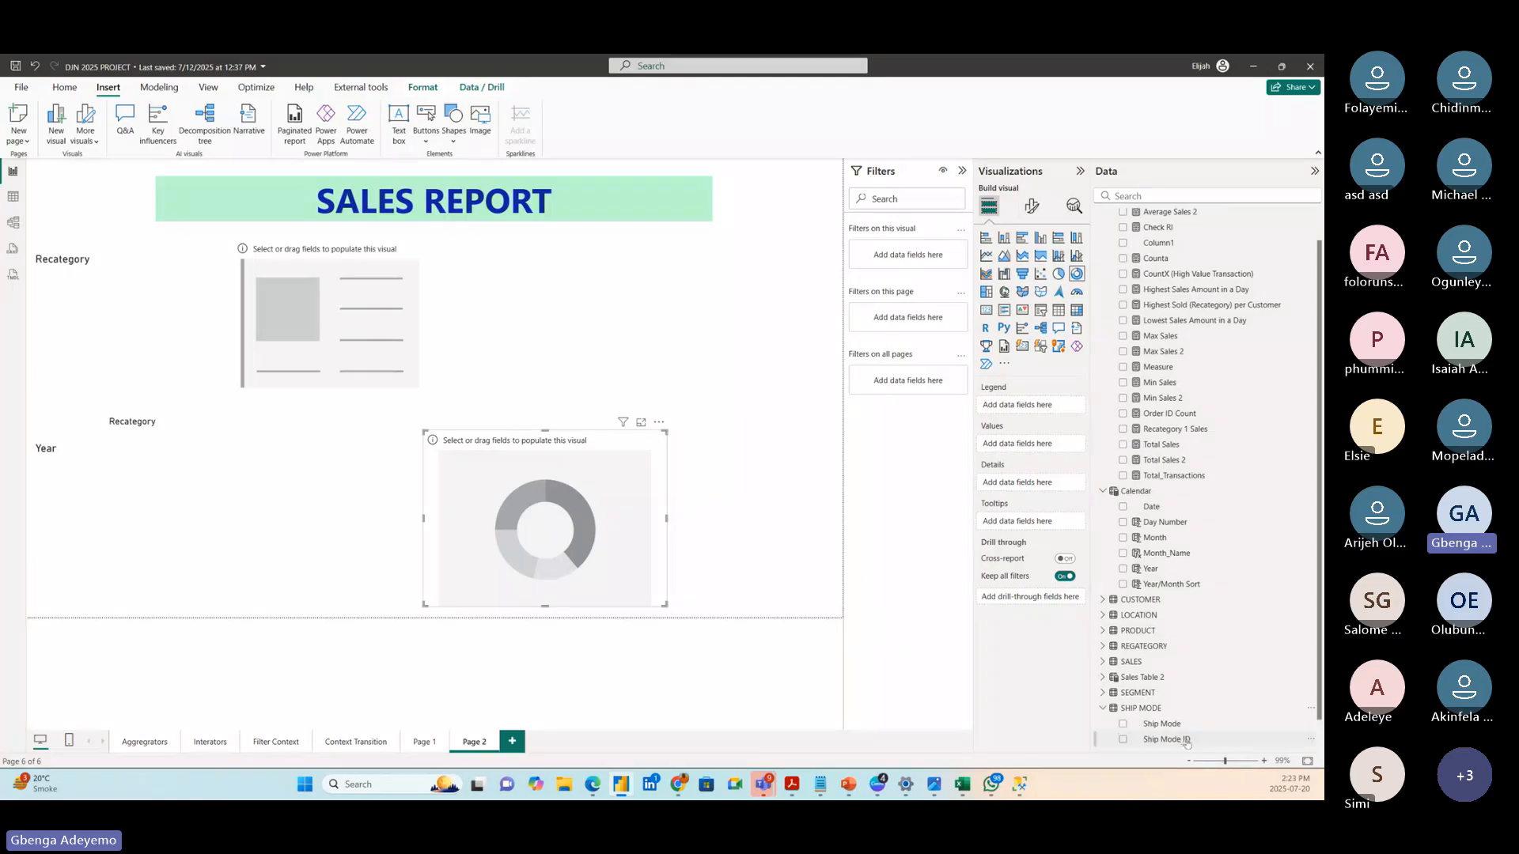
left_click_drag(1186, 733, 614, 573)
left_click_drag(534, 545, 624, 543)
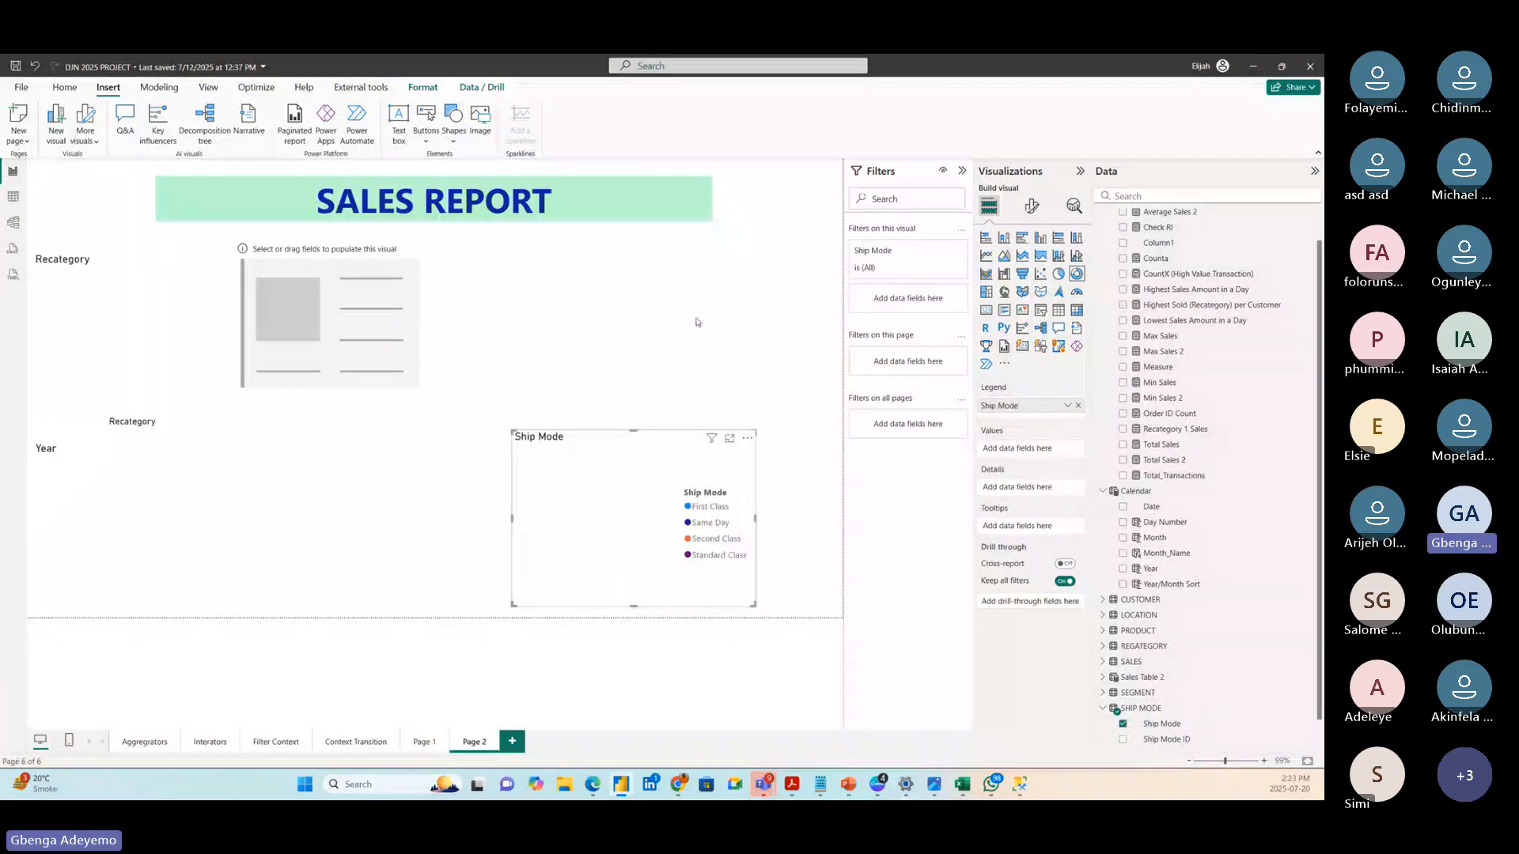
left_click(625, 306)
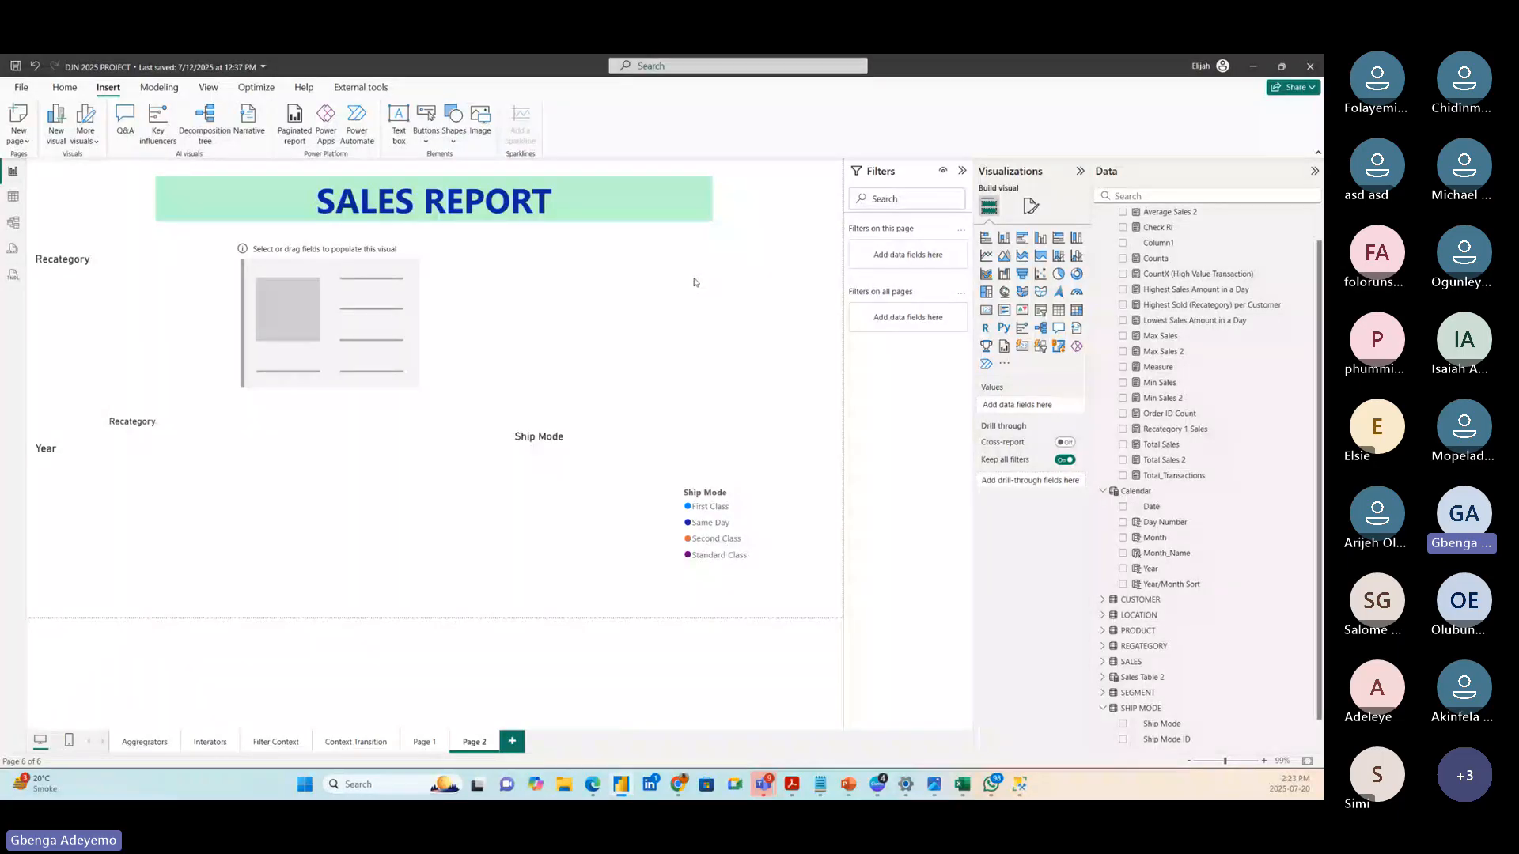
left_click(367, 319)
left_click(548, 318)
- Start a new fields parameter, keep Fields as the variable type, and shift the dialog slightly to the left
left_click(158, 86)
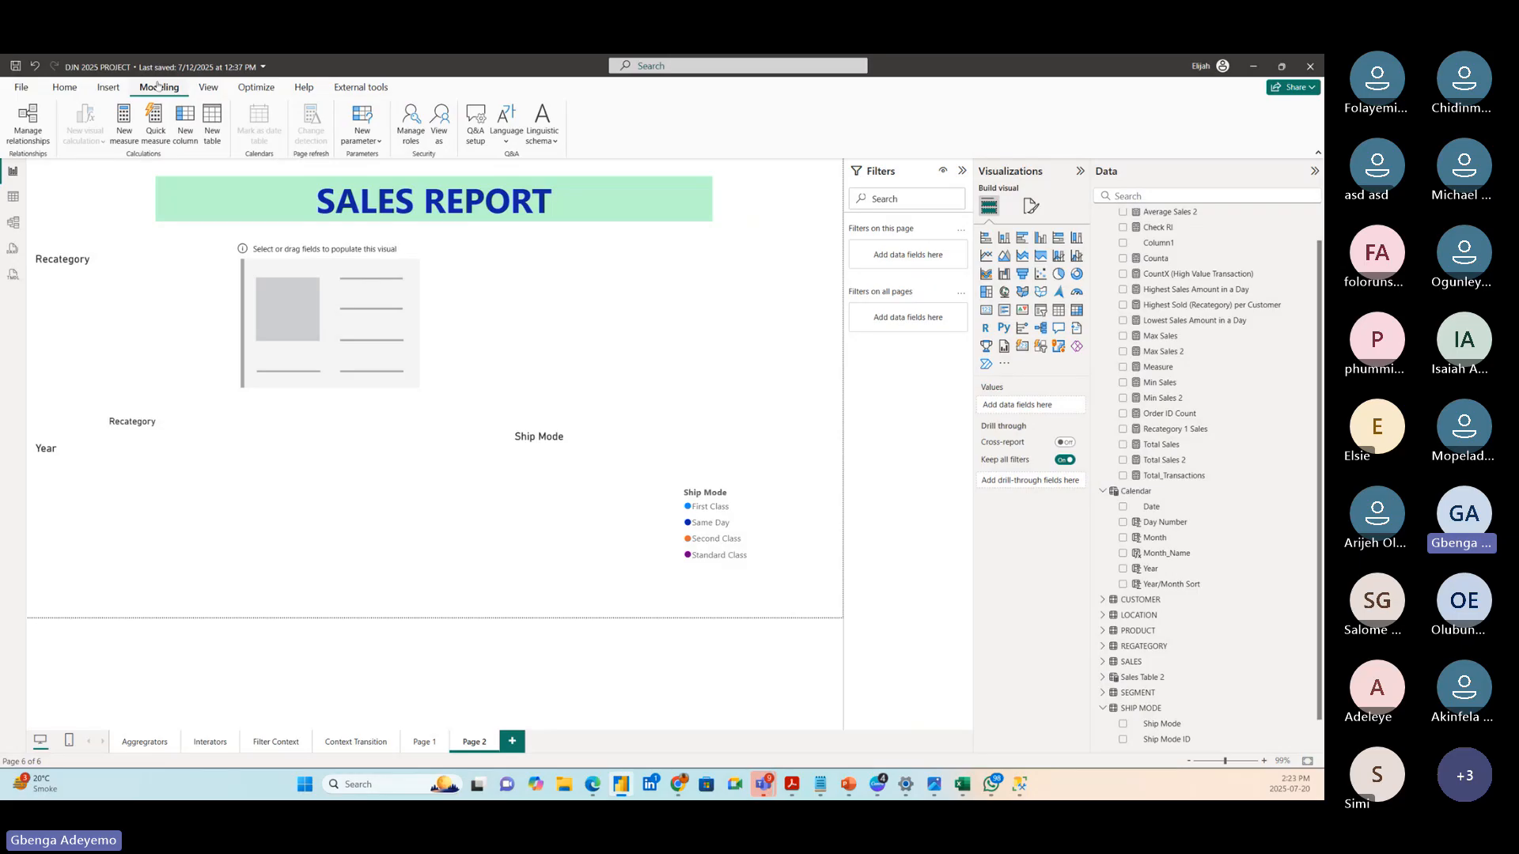
left_click(377, 141)
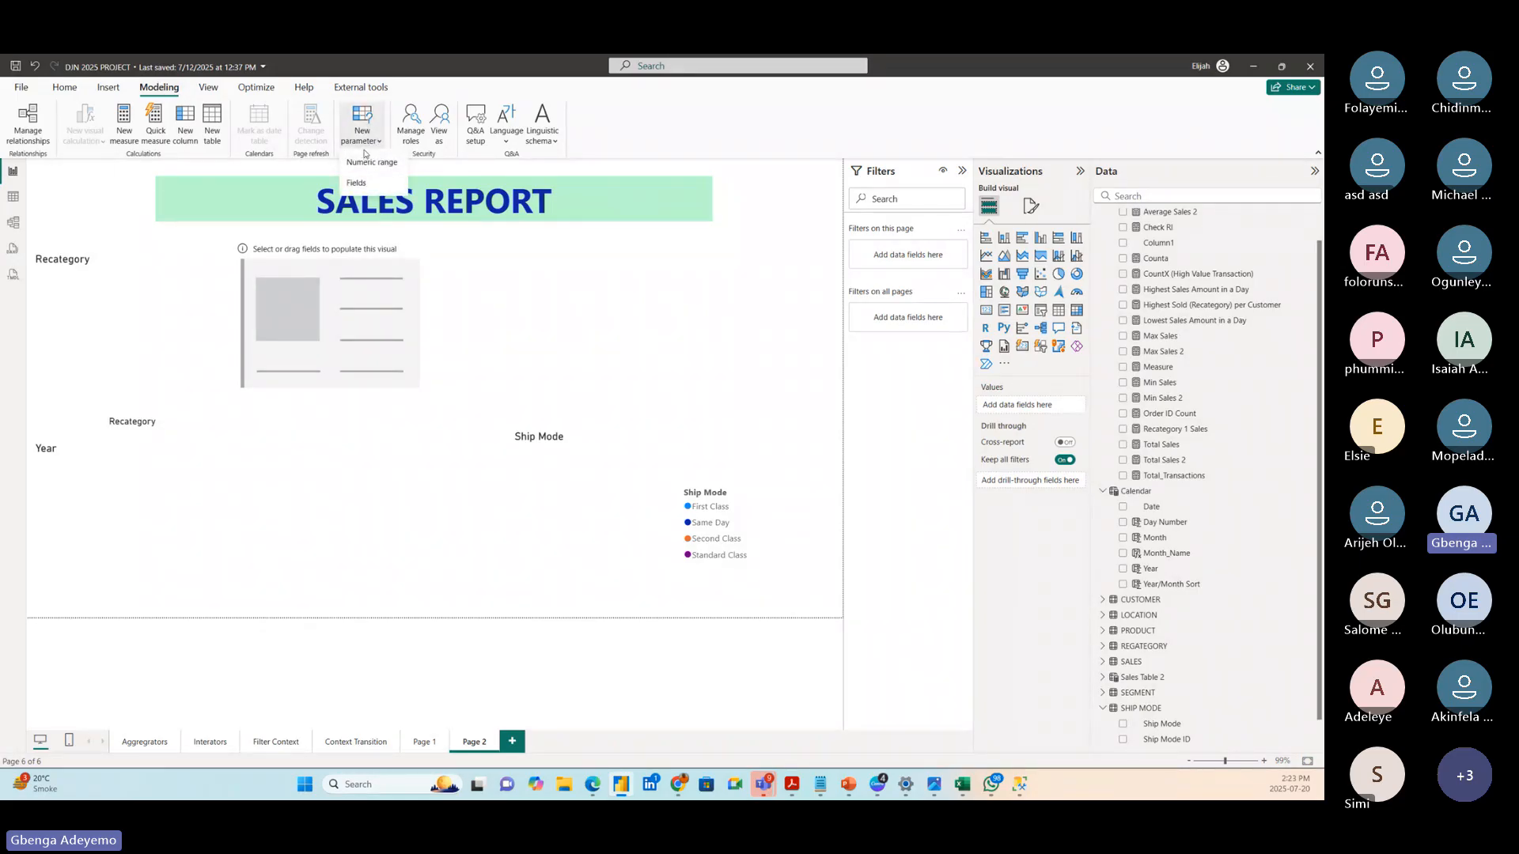
left_click(369, 191)
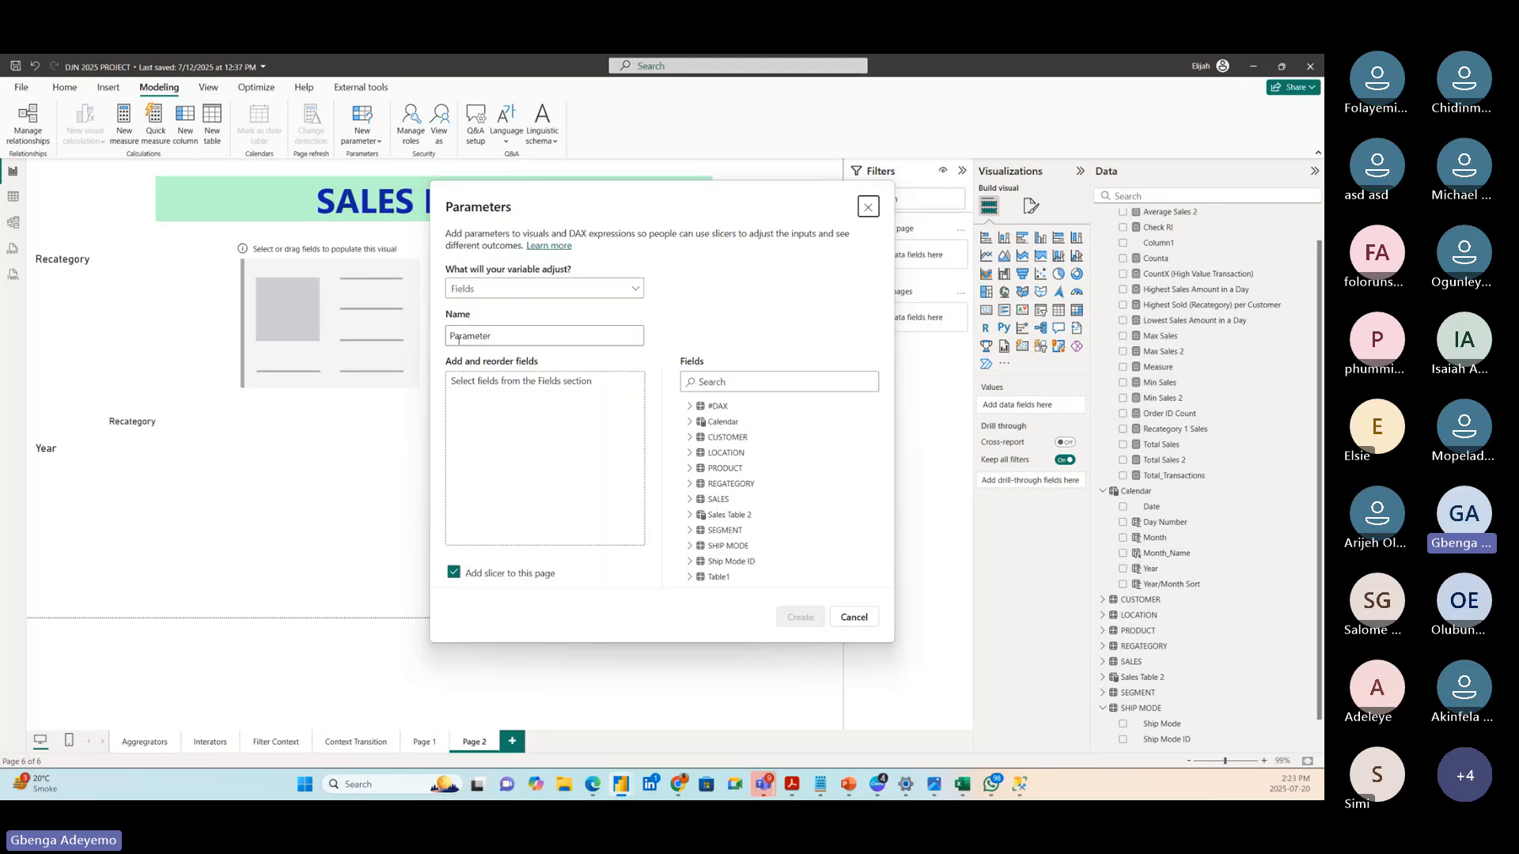
left_click(498, 289)
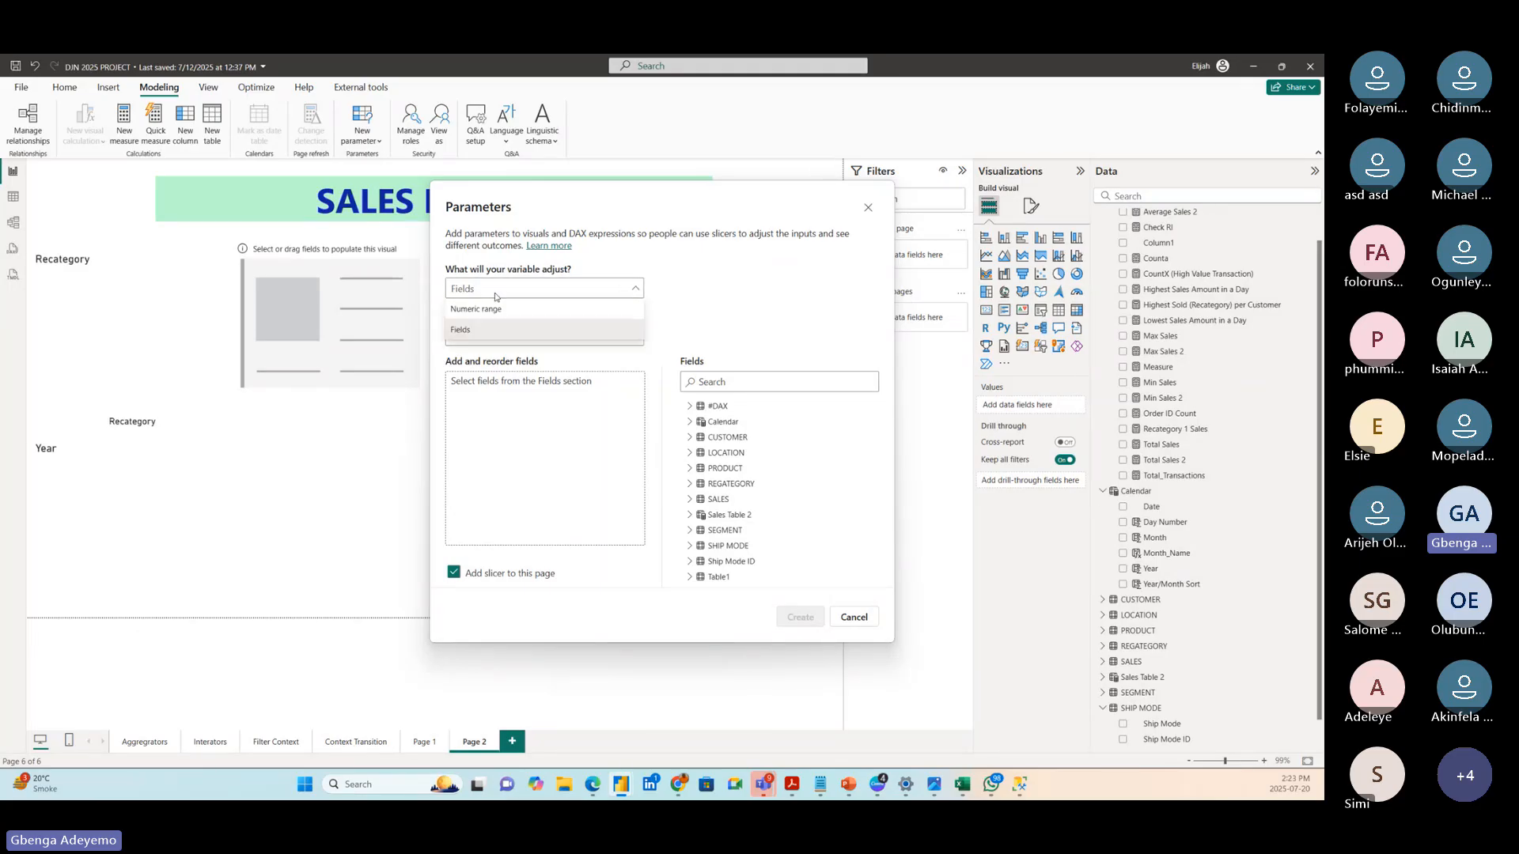
left_click(602, 288)
left_click(549, 291)
left_click(496, 342)
left_click(578, 287)
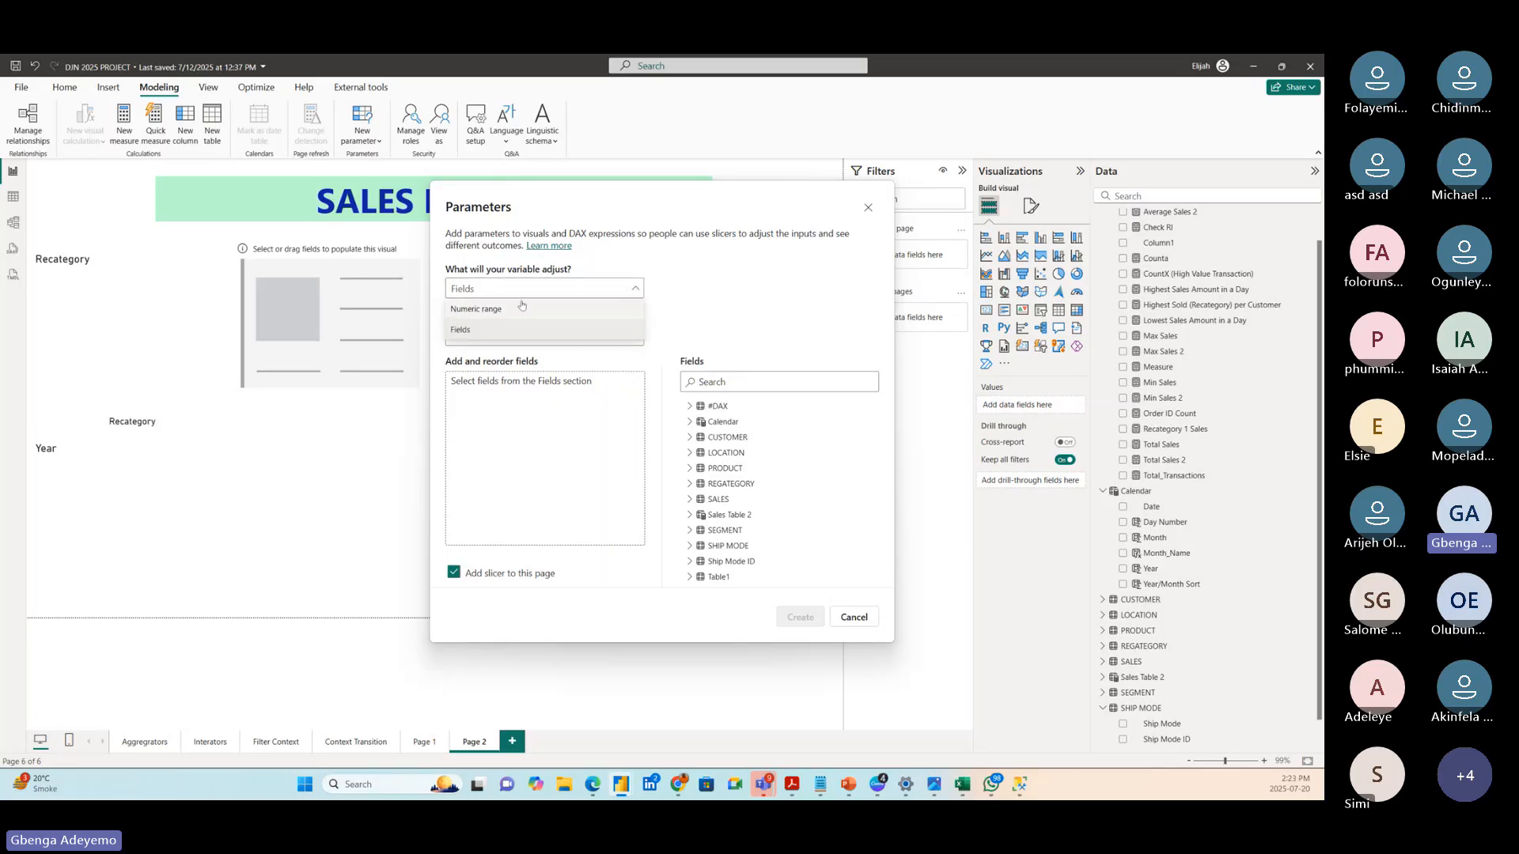
left_click(560, 324)
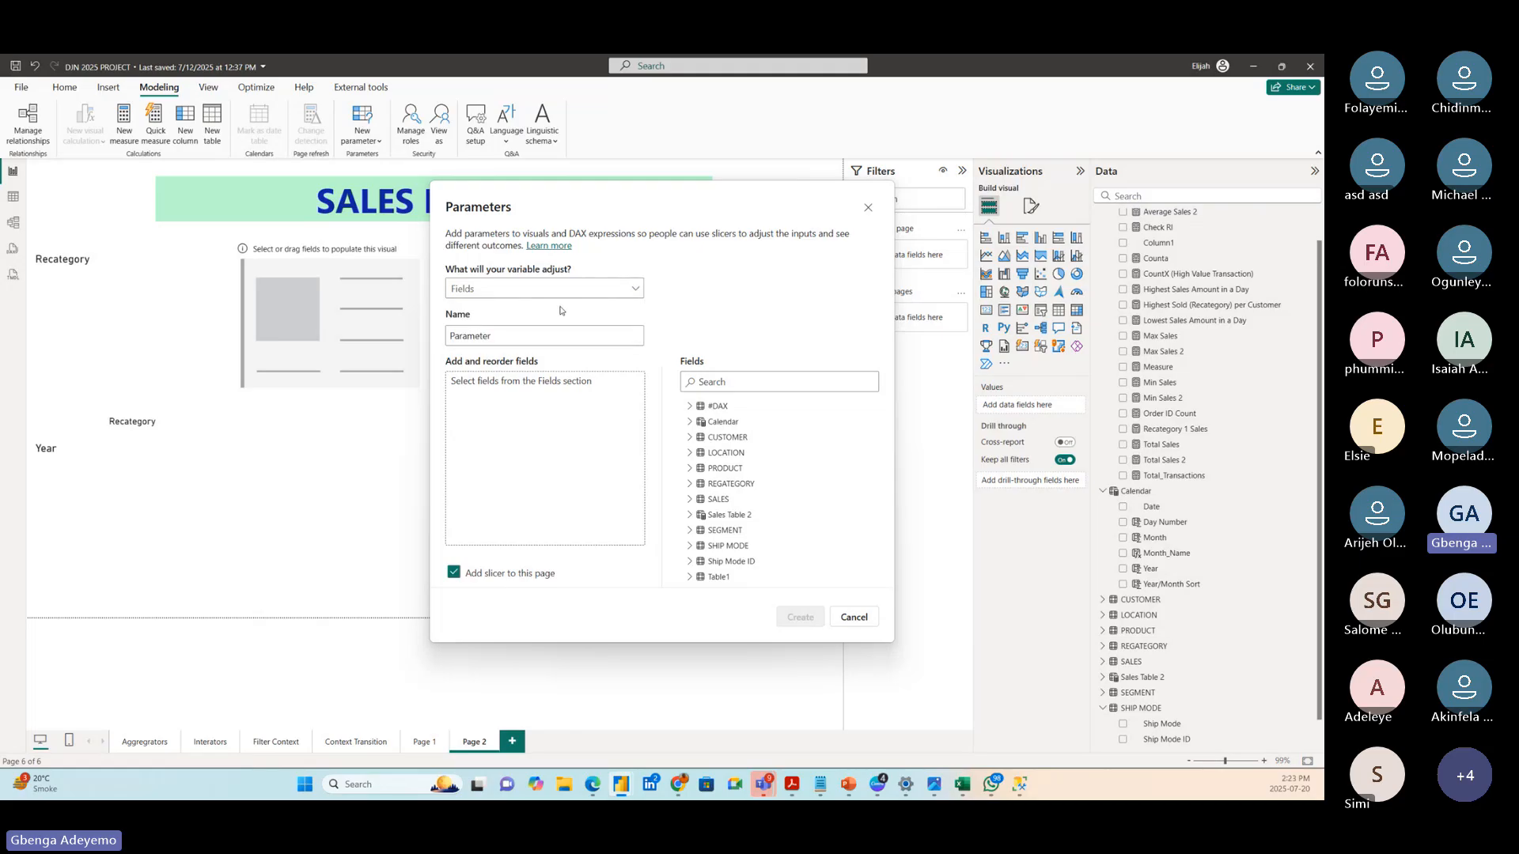
left_click_drag(498, 327, 405, 342)
left_click(479, 333)
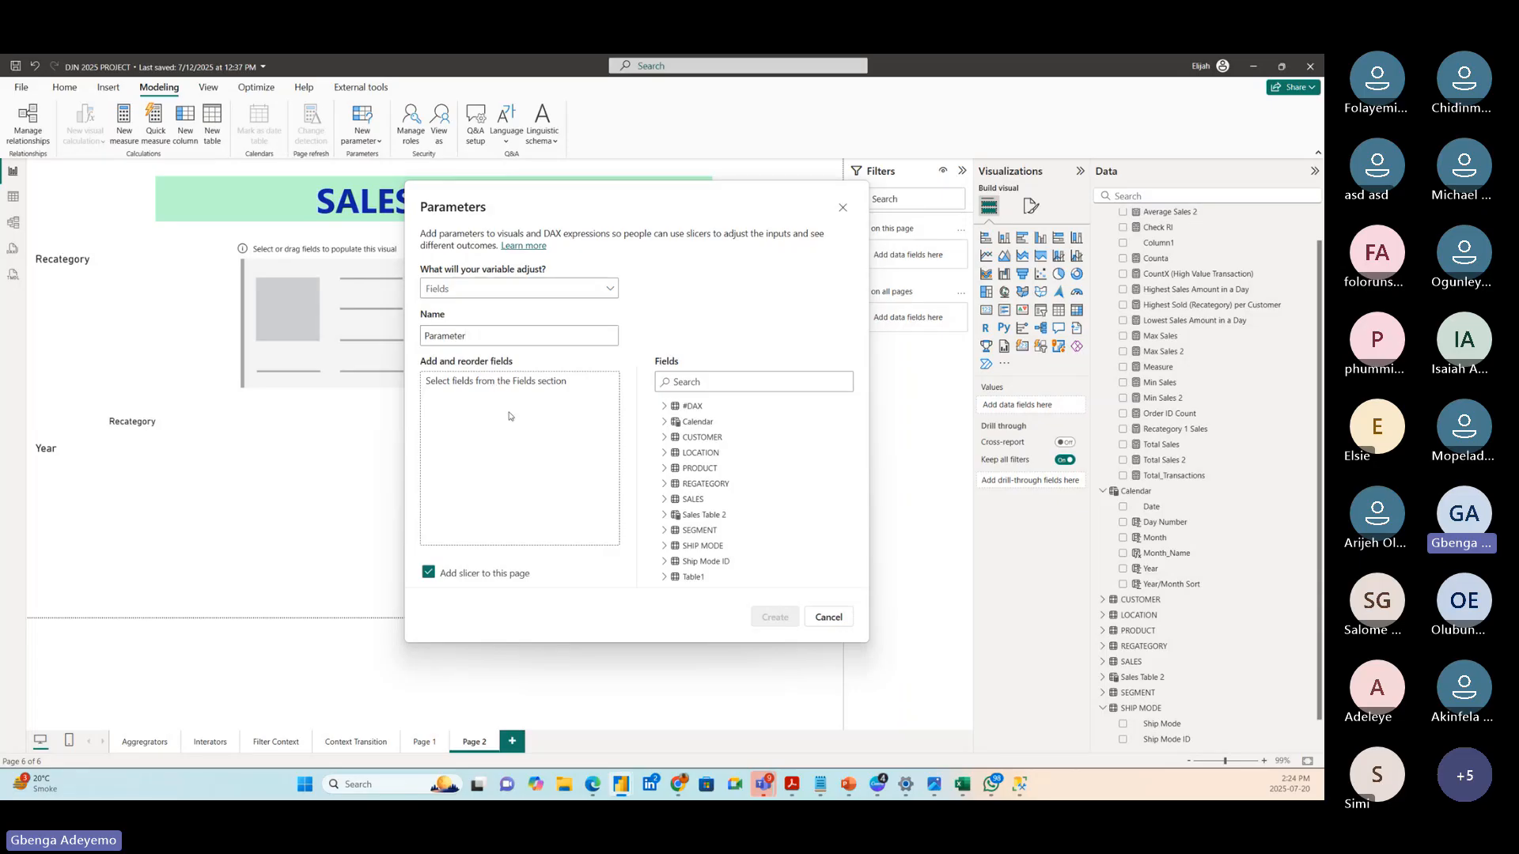
- Add the Average Sales and Max Sales measures from the #DAX table to the parameter's fields
left_click(480, 389)
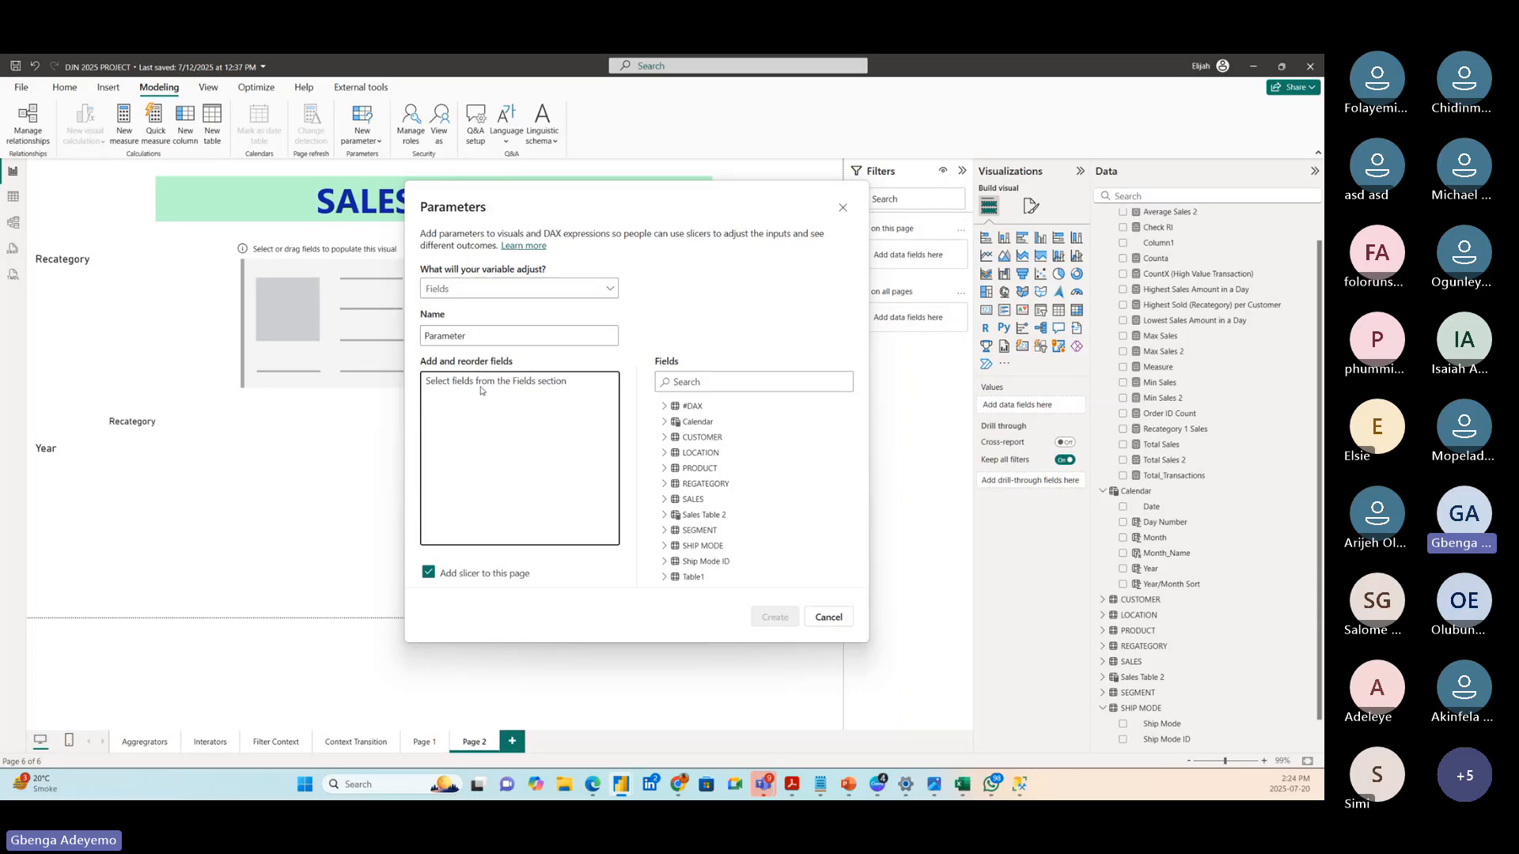
left_click(665, 406)
left_click_drag(715, 422, 522, 402)
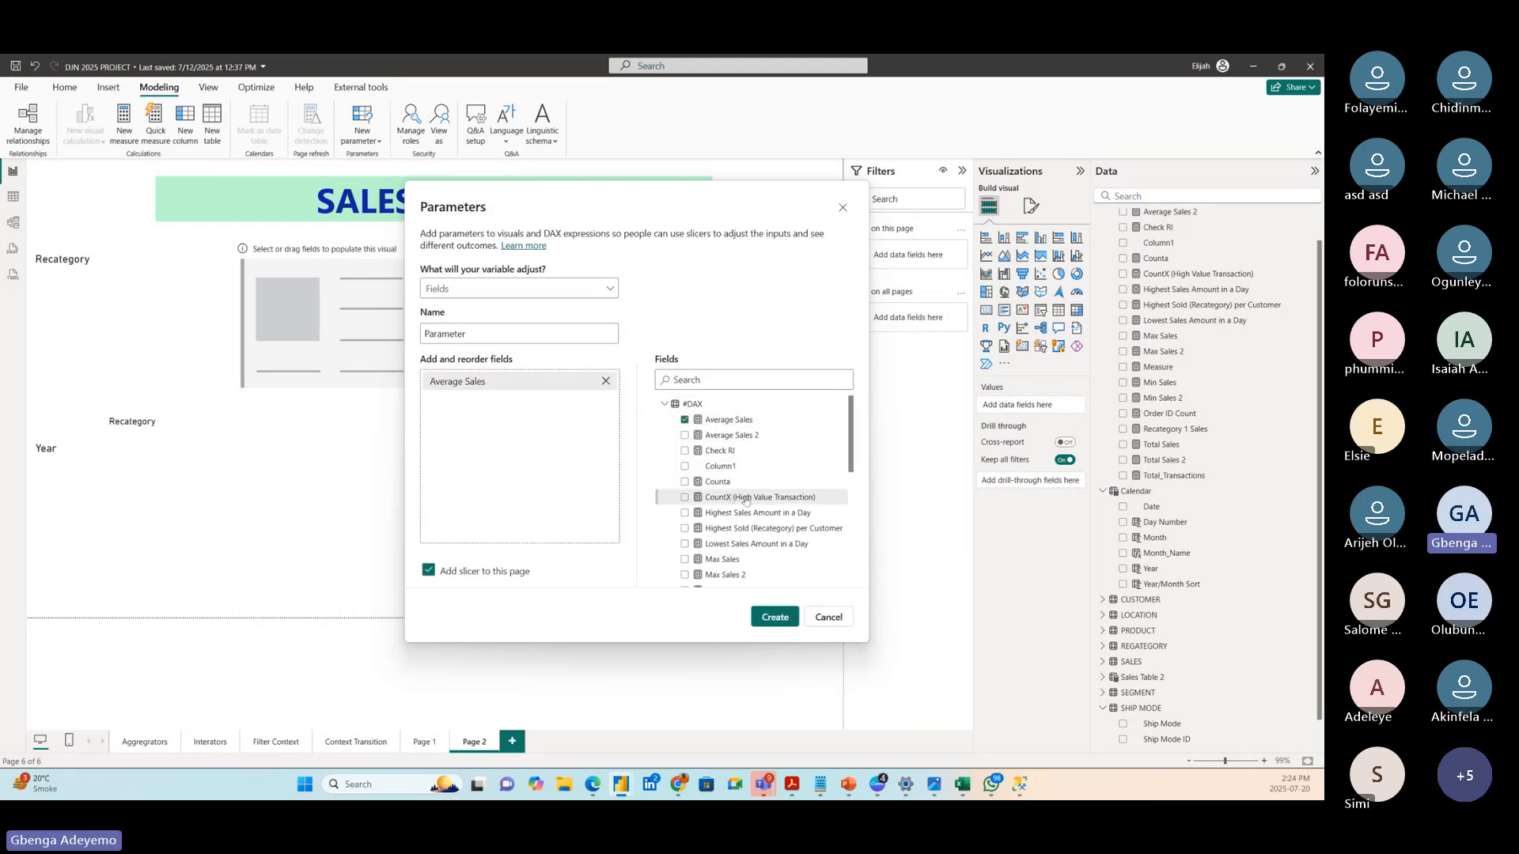
scroll(746, 502, "down", 1)
scroll(746, 502, "down", 1)
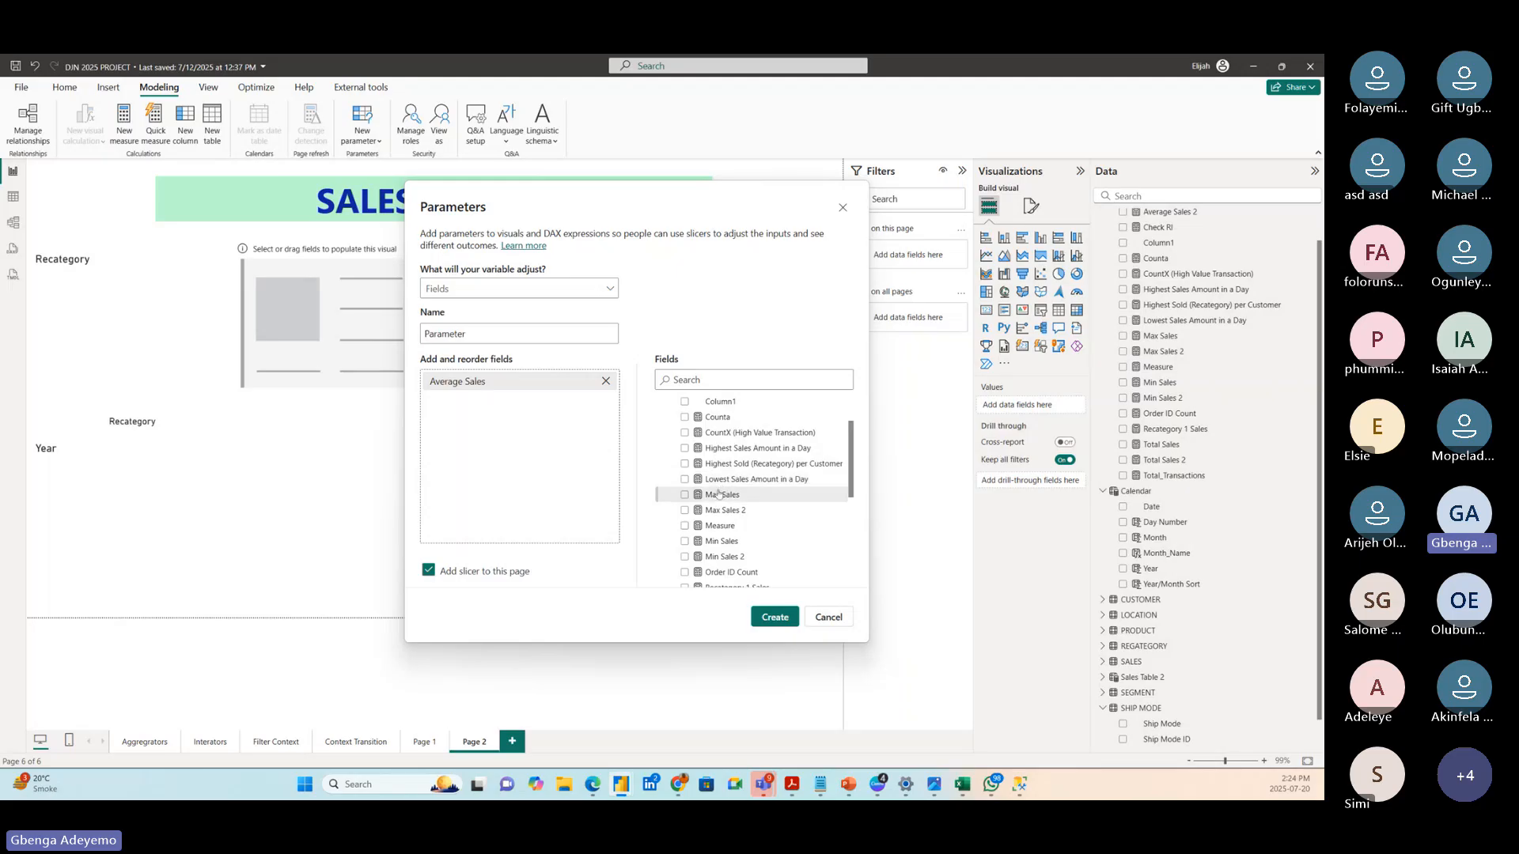
scroll(718, 495, "down", 2)
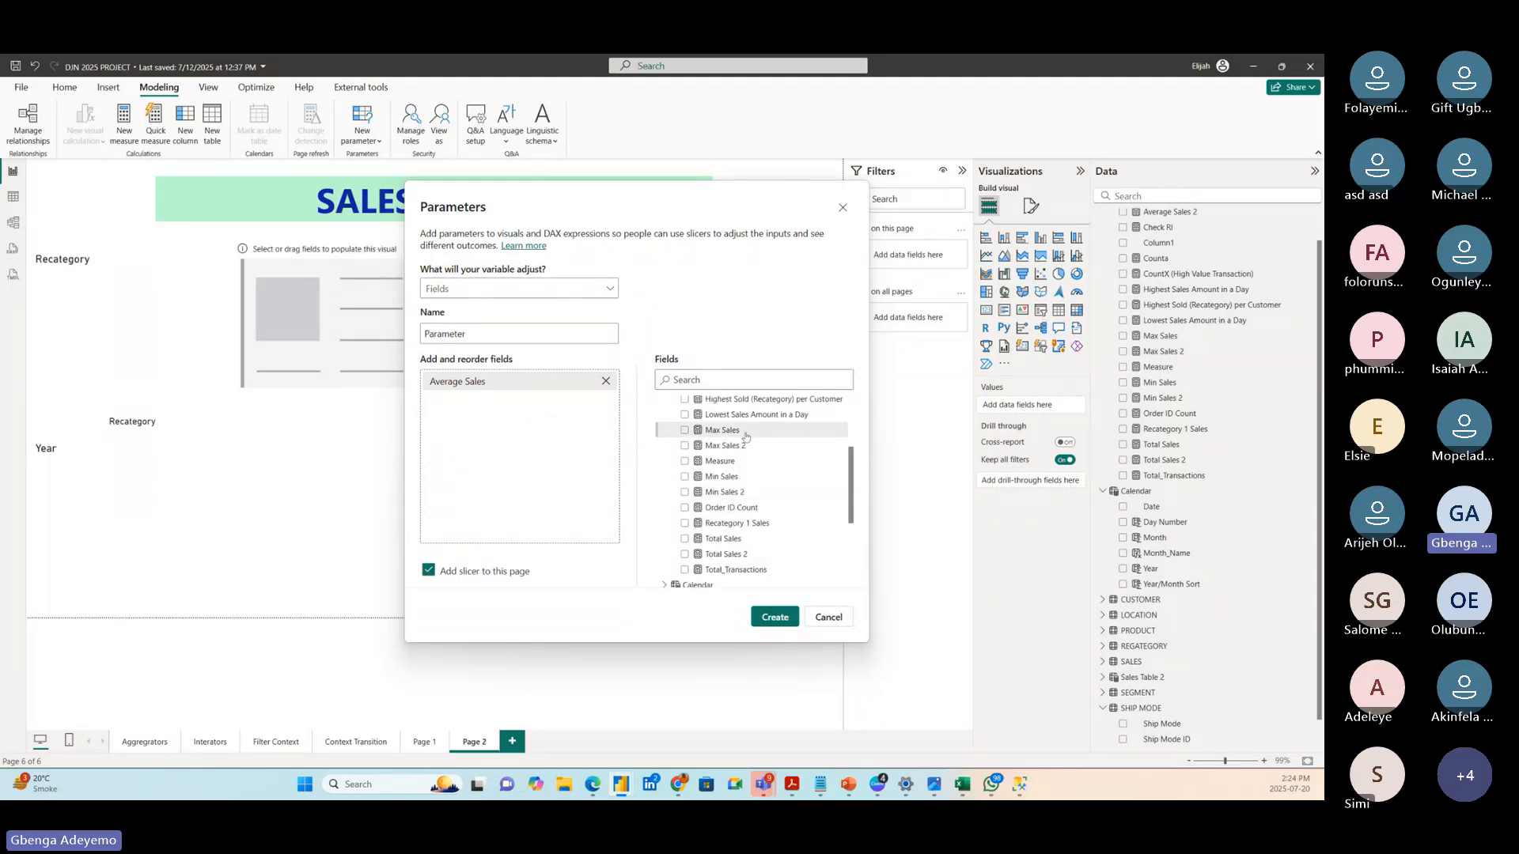
left_click_drag(745, 434, 525, 403)
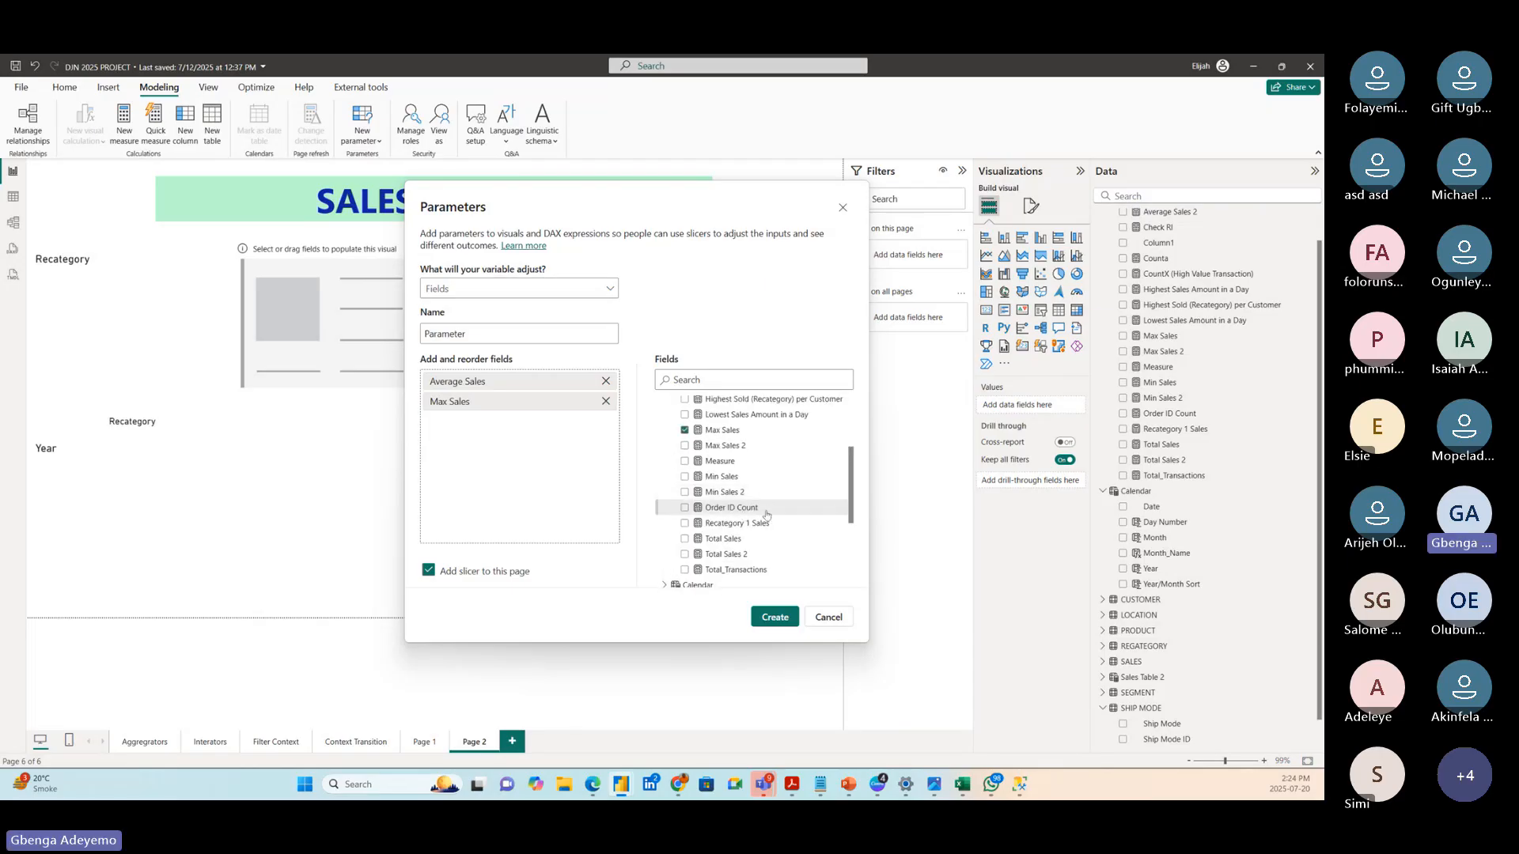
- Add the Total_Transactions and Total Sales measures from the #DAX table to the parameter's fields
scroll(750, 513, "down", 2)
left_click_drag(755, 513, 479, 427)
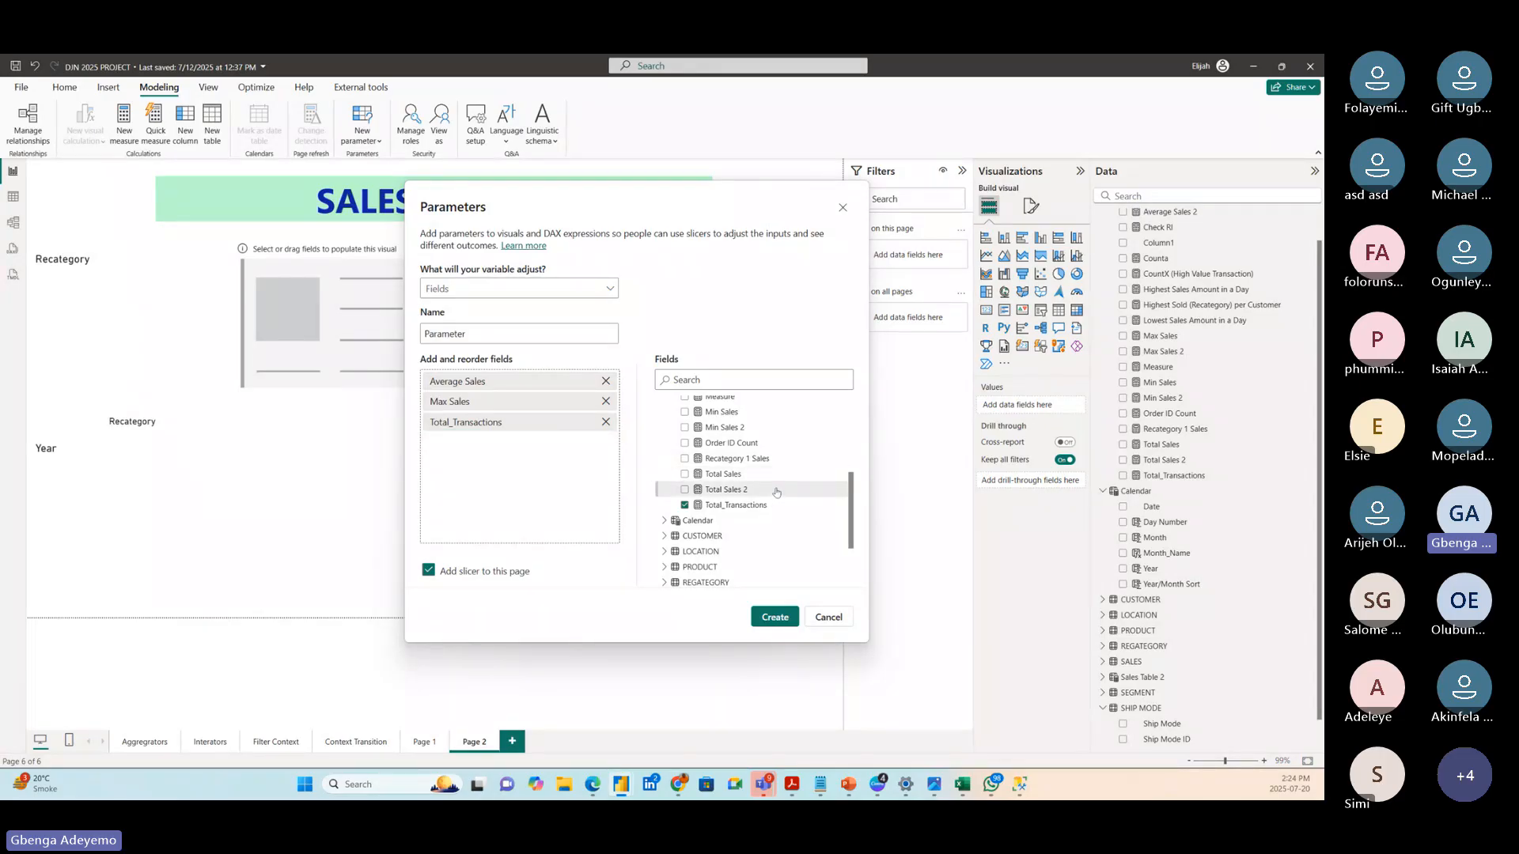
scroll(776, 492, "up", 2)
left_click_drag(510, 422, 499, 408)
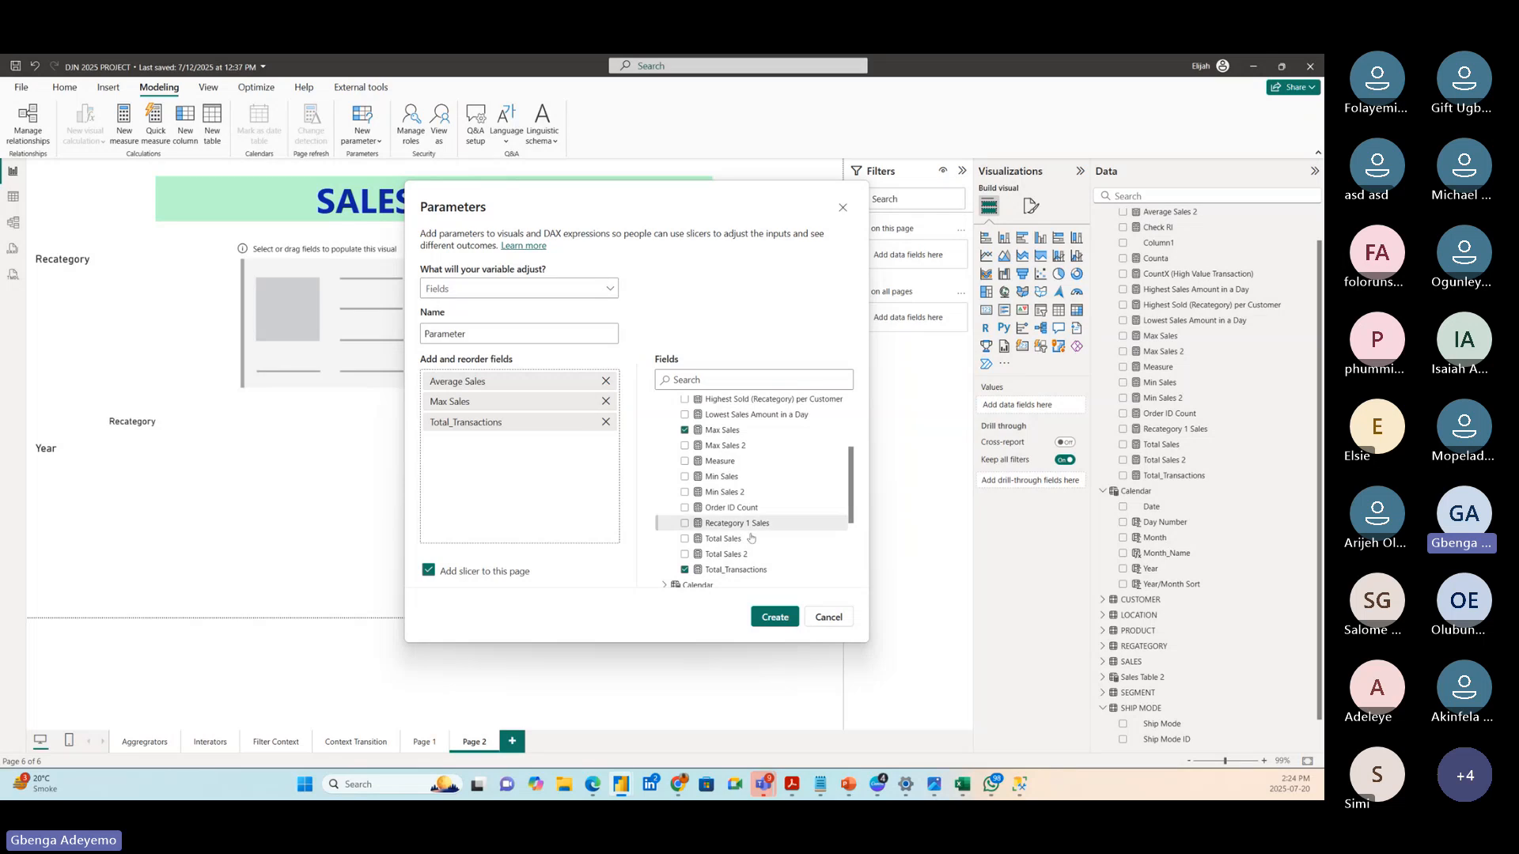
scroll(744, 528, "up", 4)
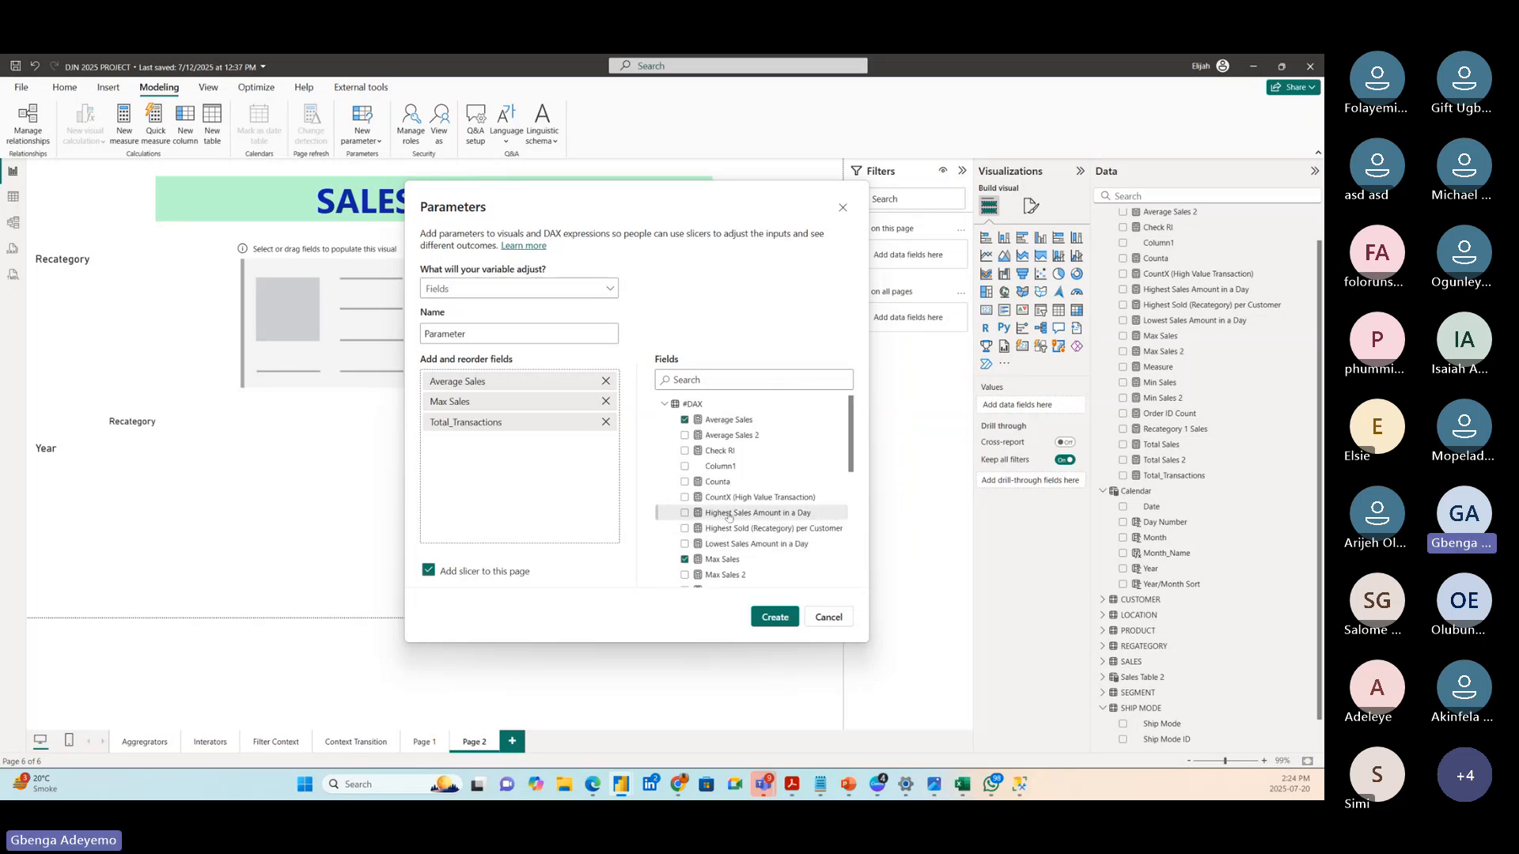
scroll(687, 480, "down", 2)
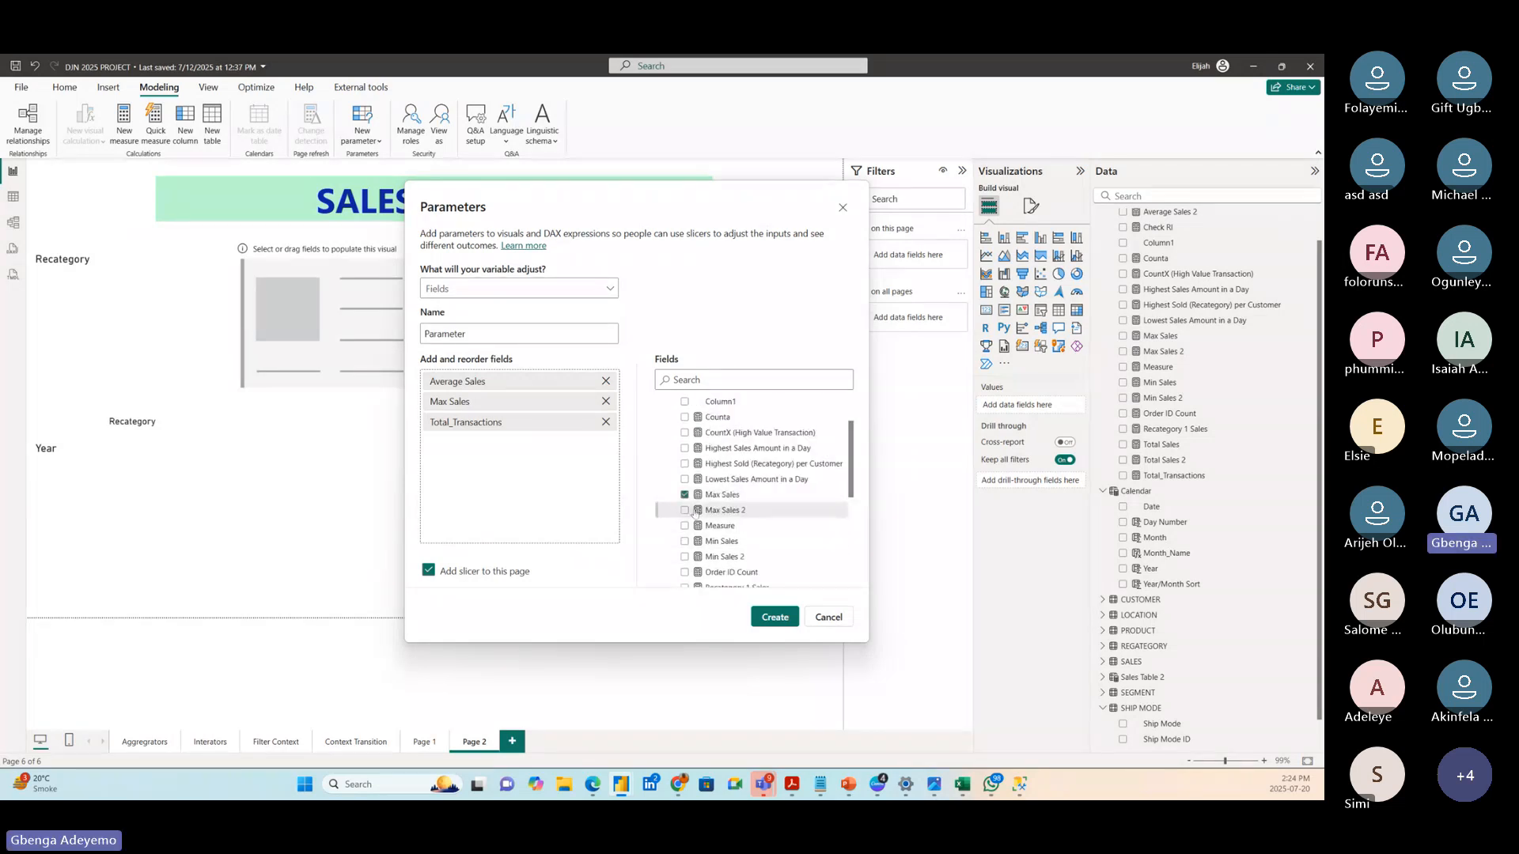
scroll(694, 512, "down", 3)
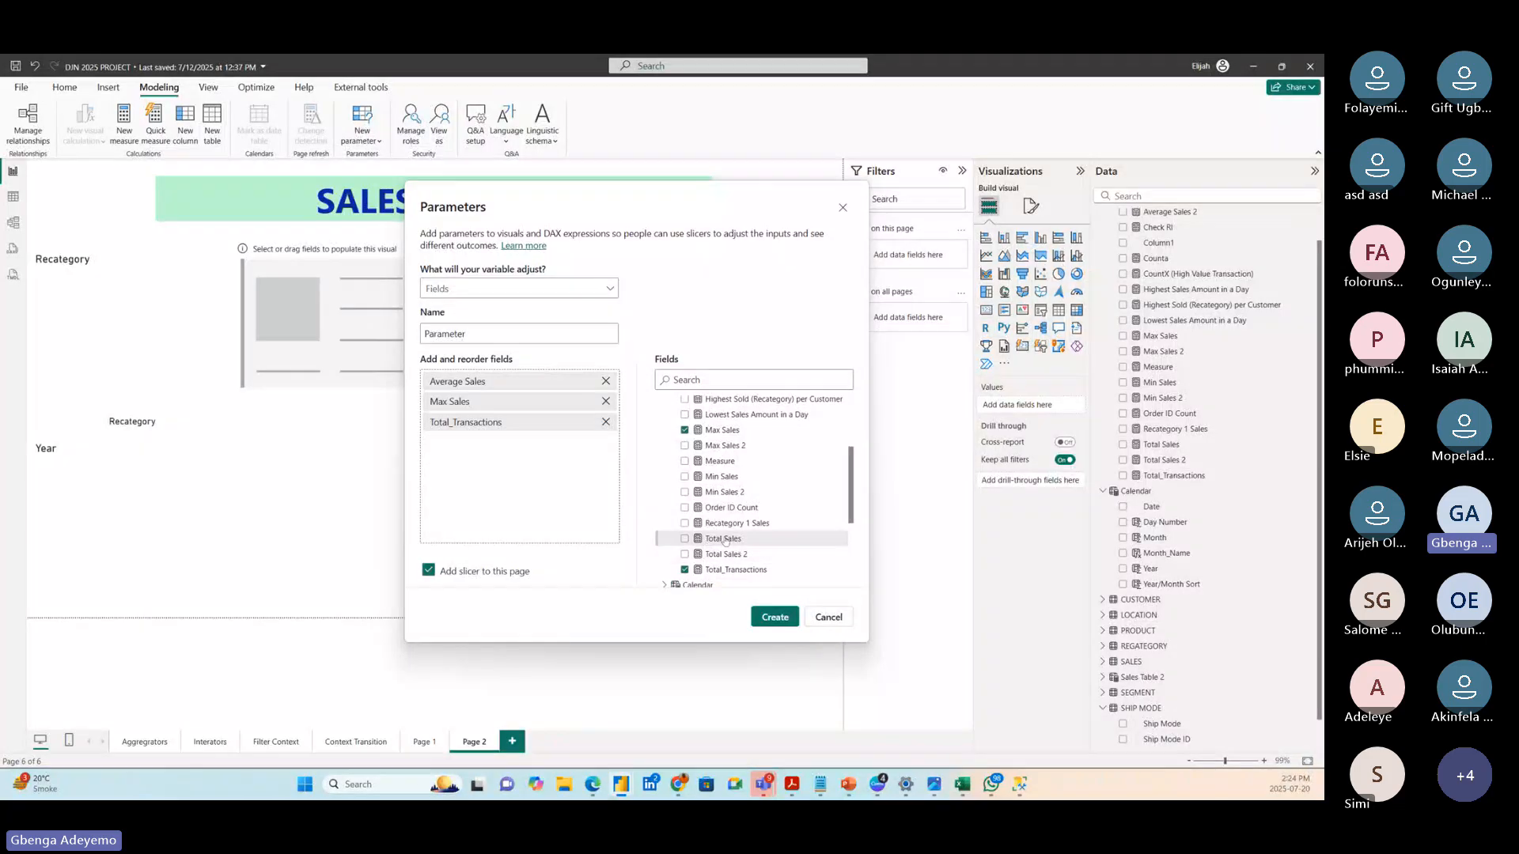
left_click_drag(716, 538, 491, 471)
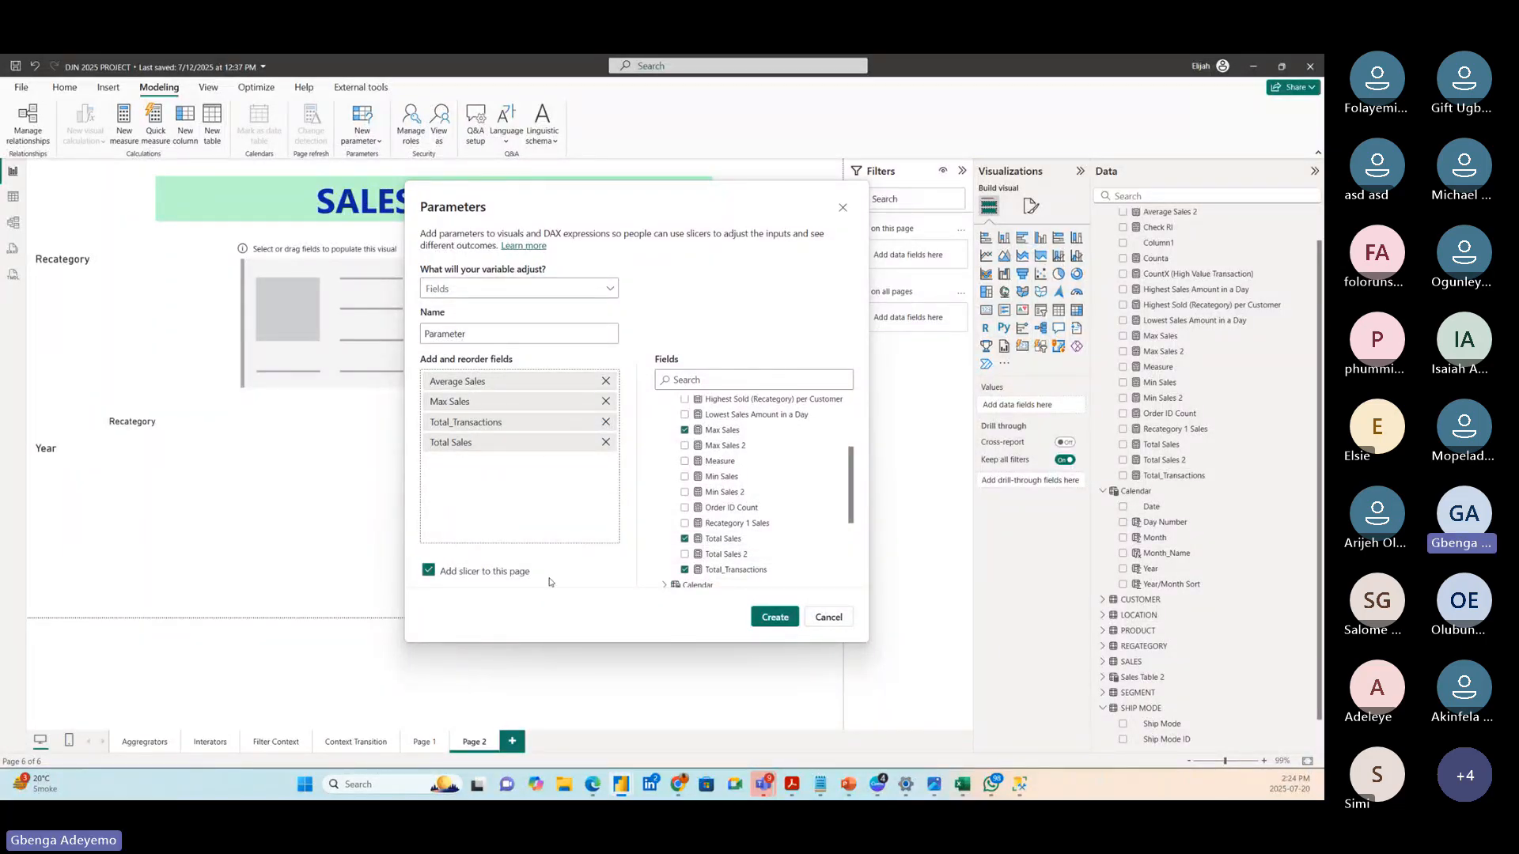
- Keep the option to add a slicer to this page enabled and create the fields parameter
left_click(428, 571)
left_click(427, 572)
scroll(799, 532, "down", 3)
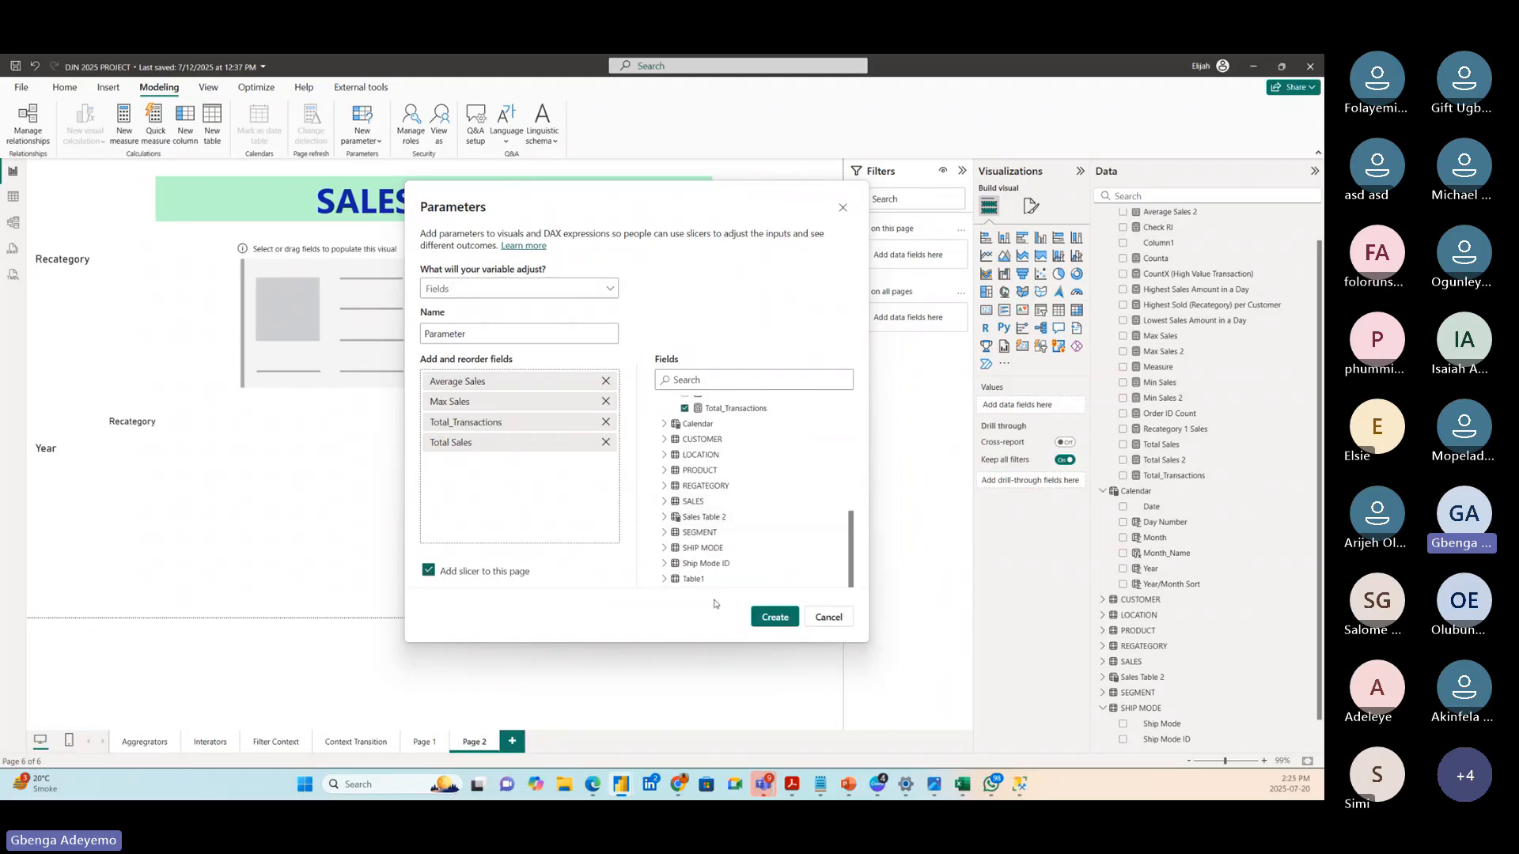
left_click(761, 617)
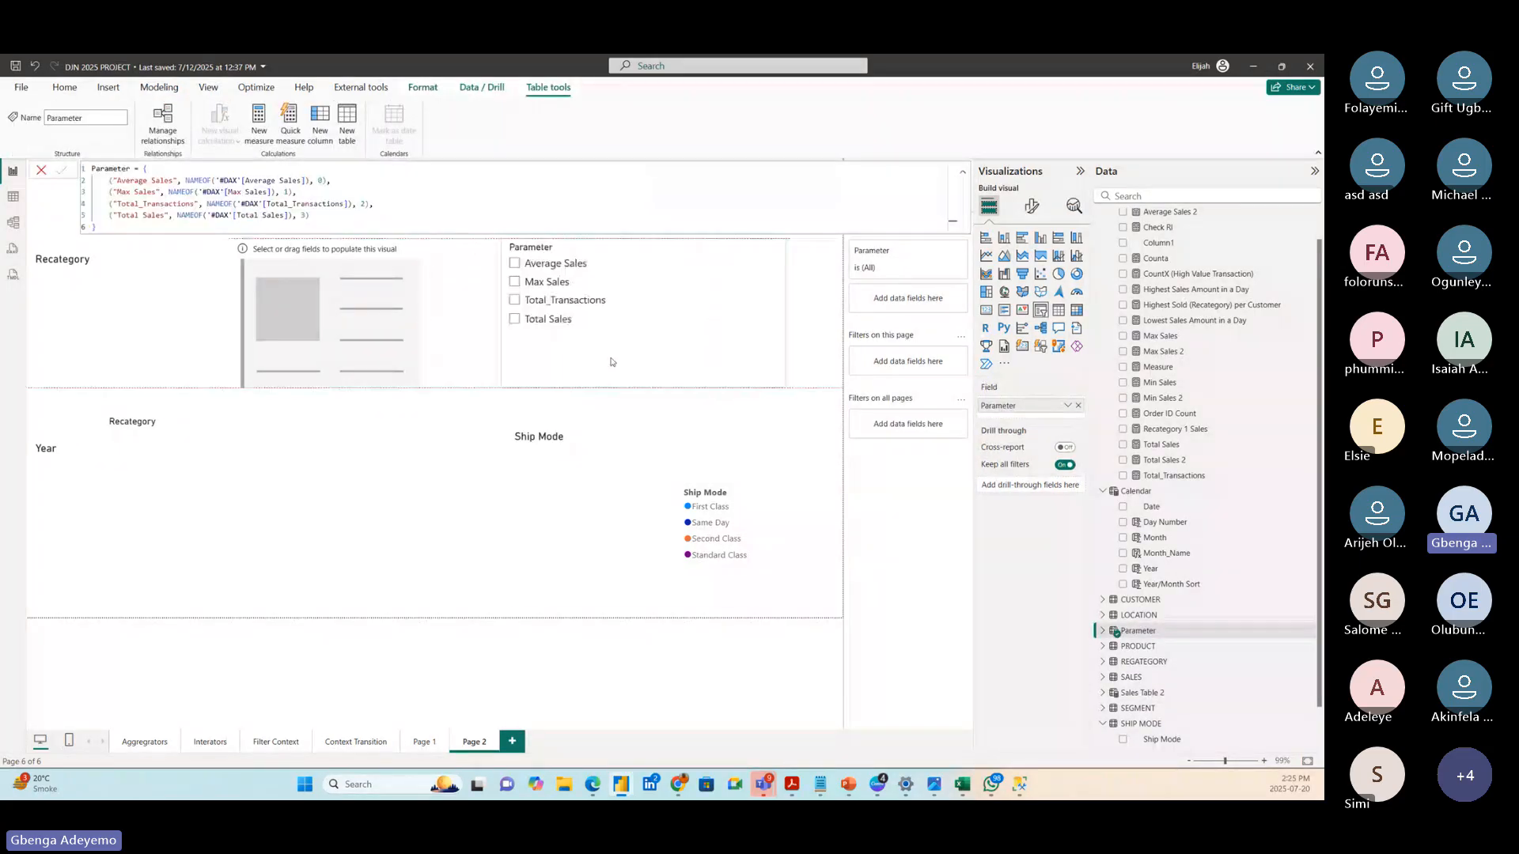
- Place the Parameter slicer on the page to the right of the empty card visual, above the Ship Mode chart
left_click(645, 367)
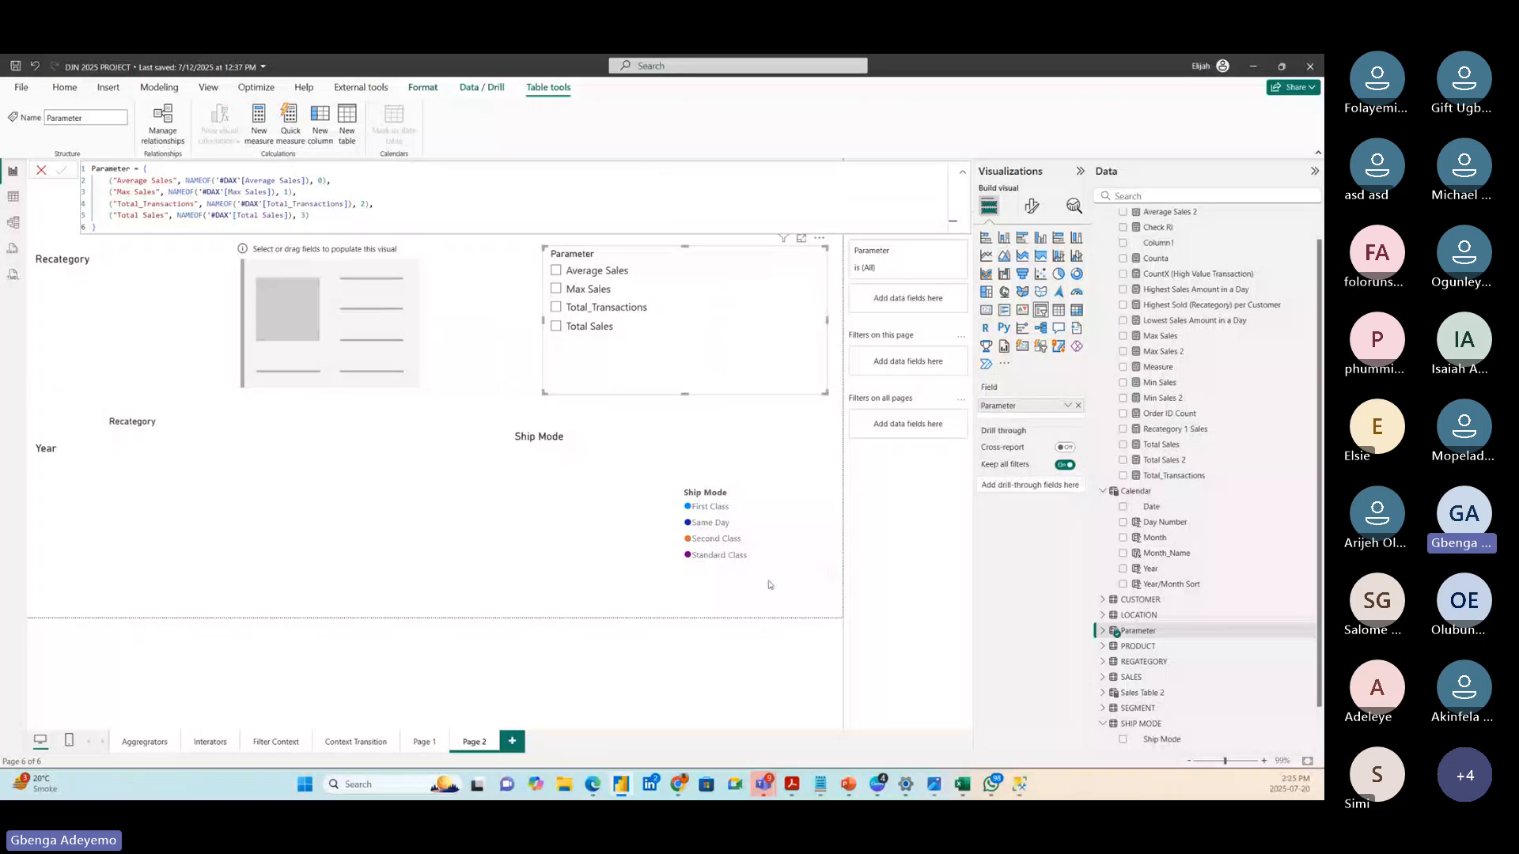
left_click(113, 224)
mouse_move(617, 364)
left_mouse_down()
mouse_move(578, 363)
mouse_move(632, 364)
left_mouse_up()
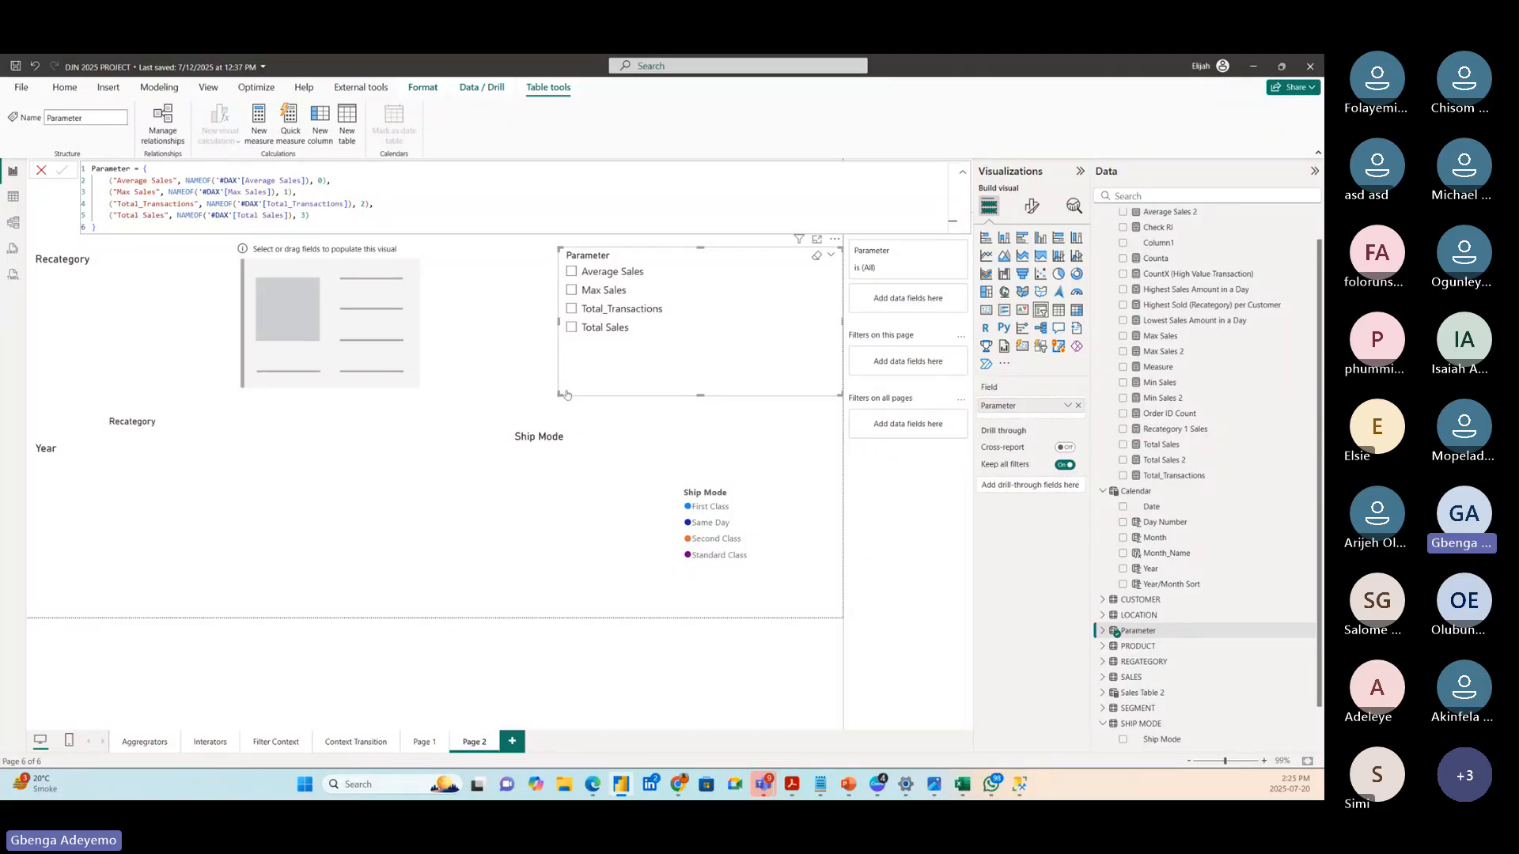
left_click(121, 227)
left_click_drag(668, 256, 661, 251)
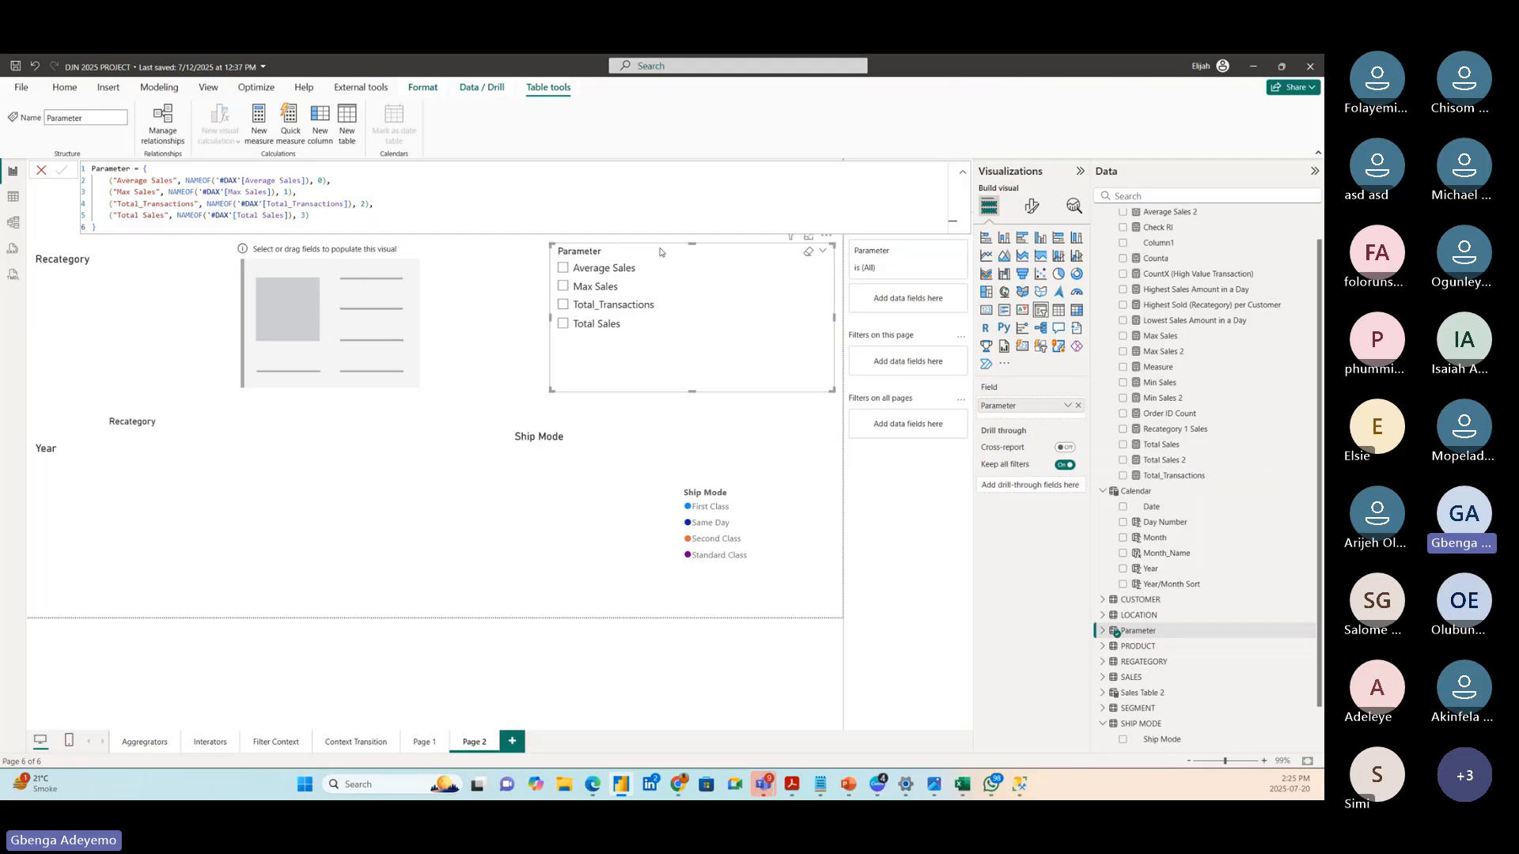
left_click_drag(687, 250, 685, 252)
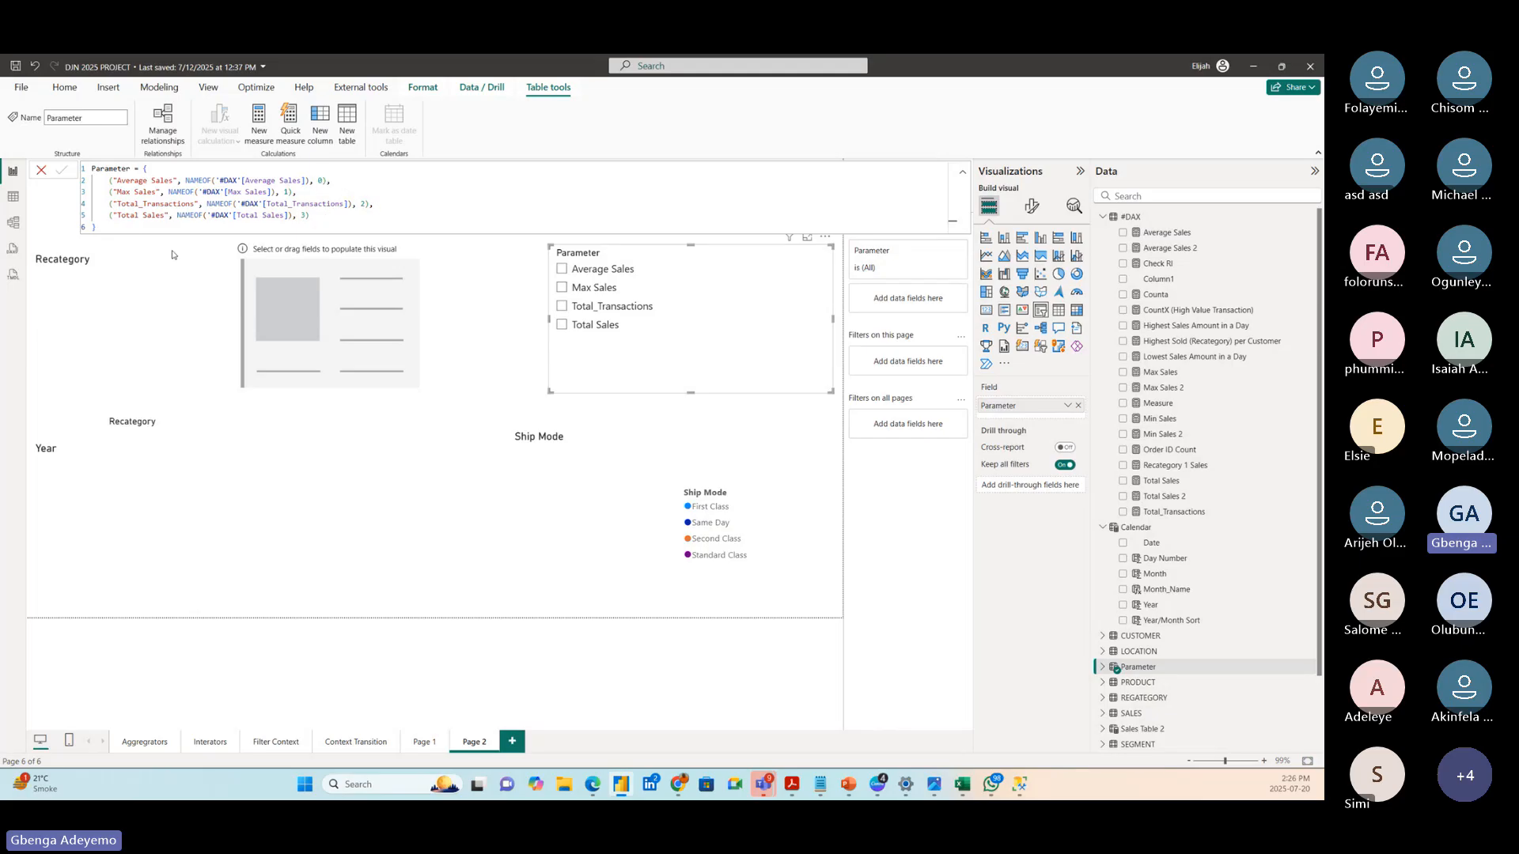
- Extend the Parameter formula after the Total Sales entry with a new line beginning ("Minimum Sales", NAMEOF(
left_click(319, 214)
type(",")
key("shift+Return")
type("(")
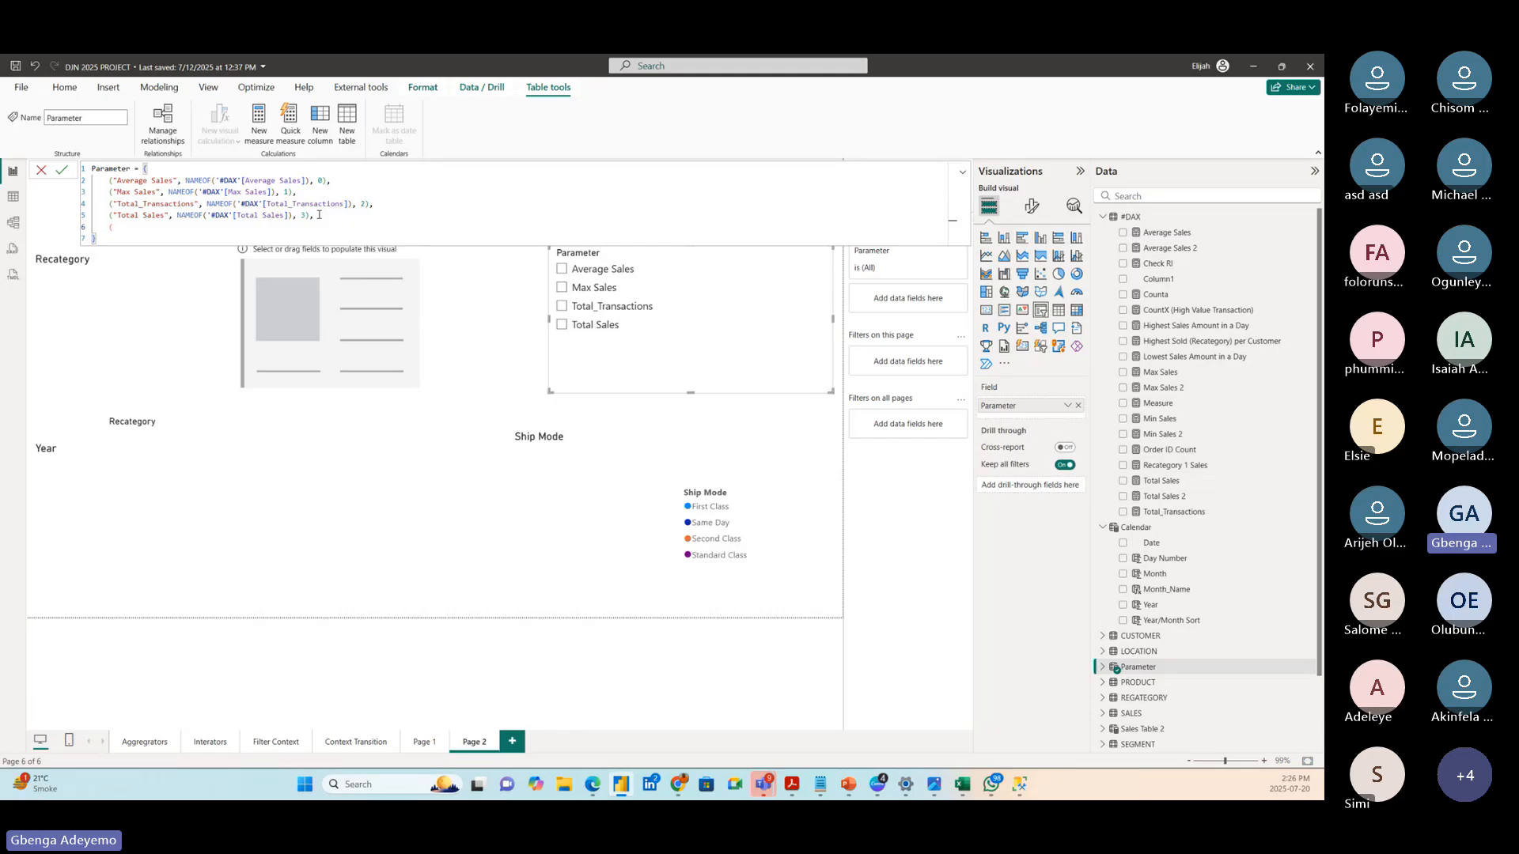
type("\"")
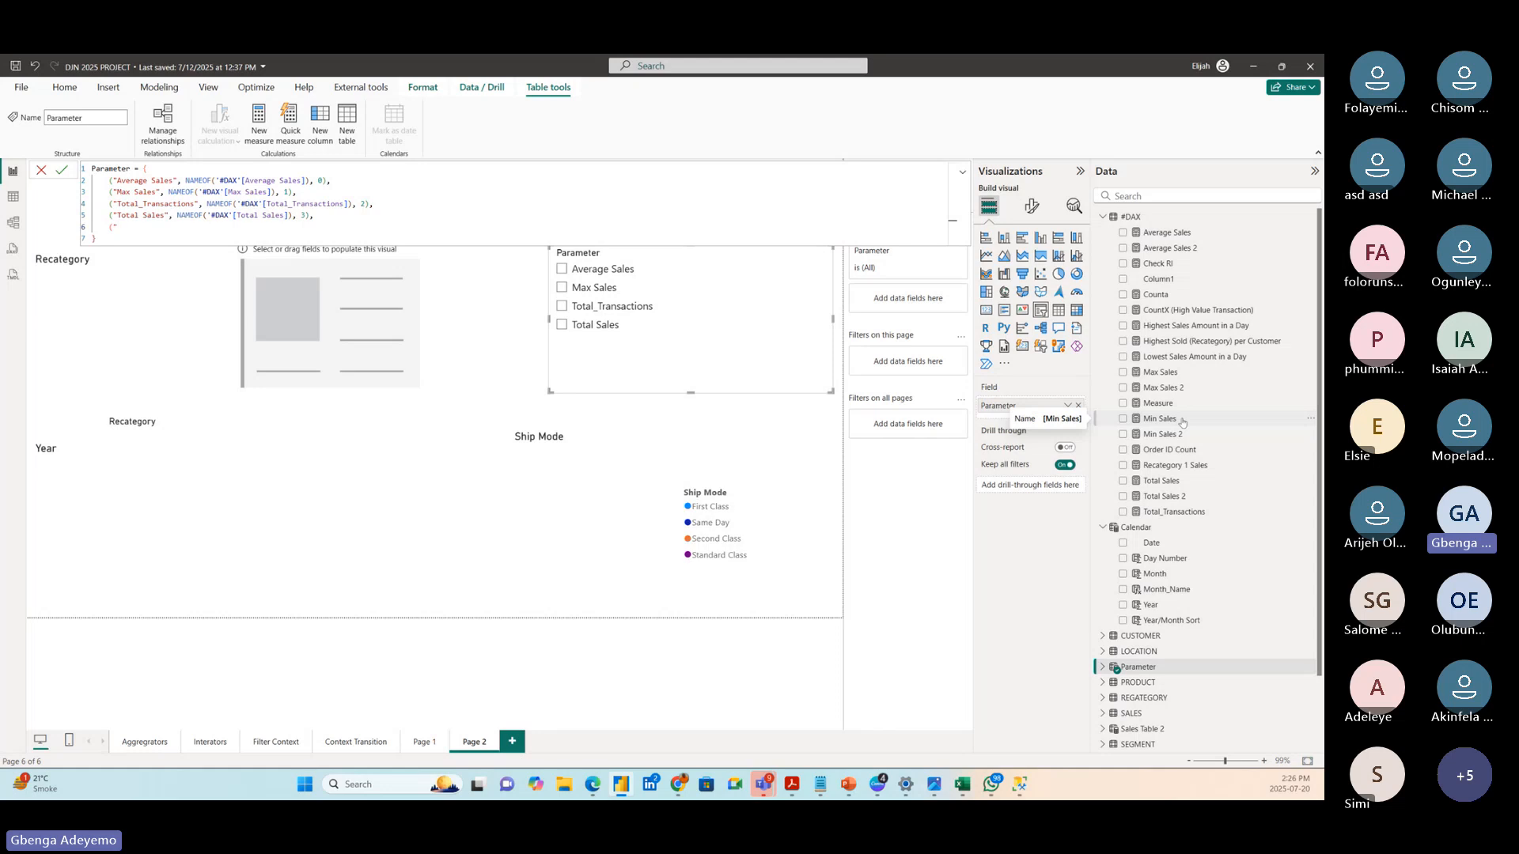
type("nimum Sales")
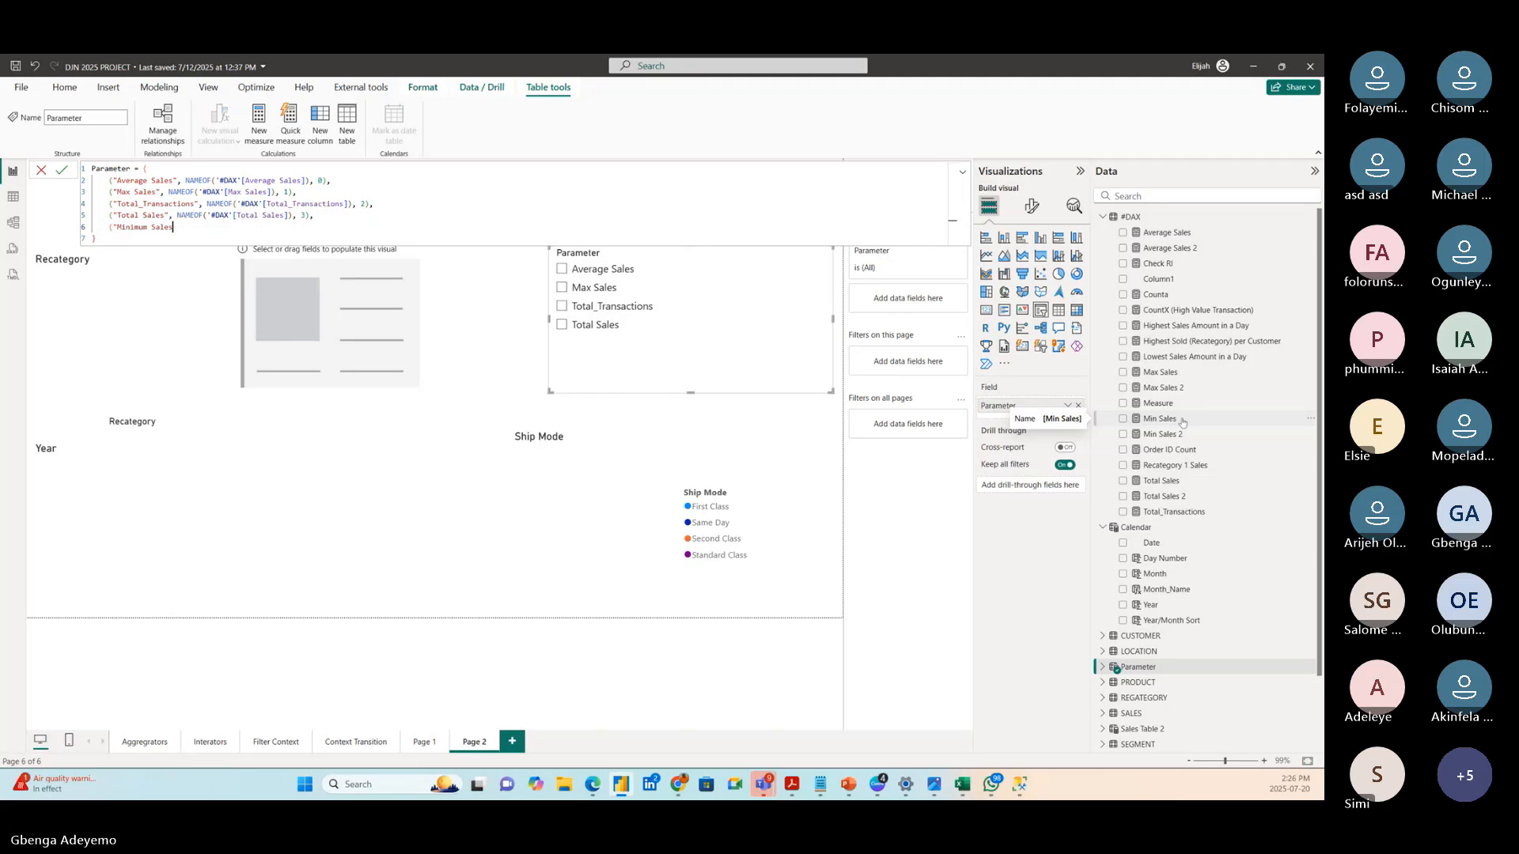
type("\"")
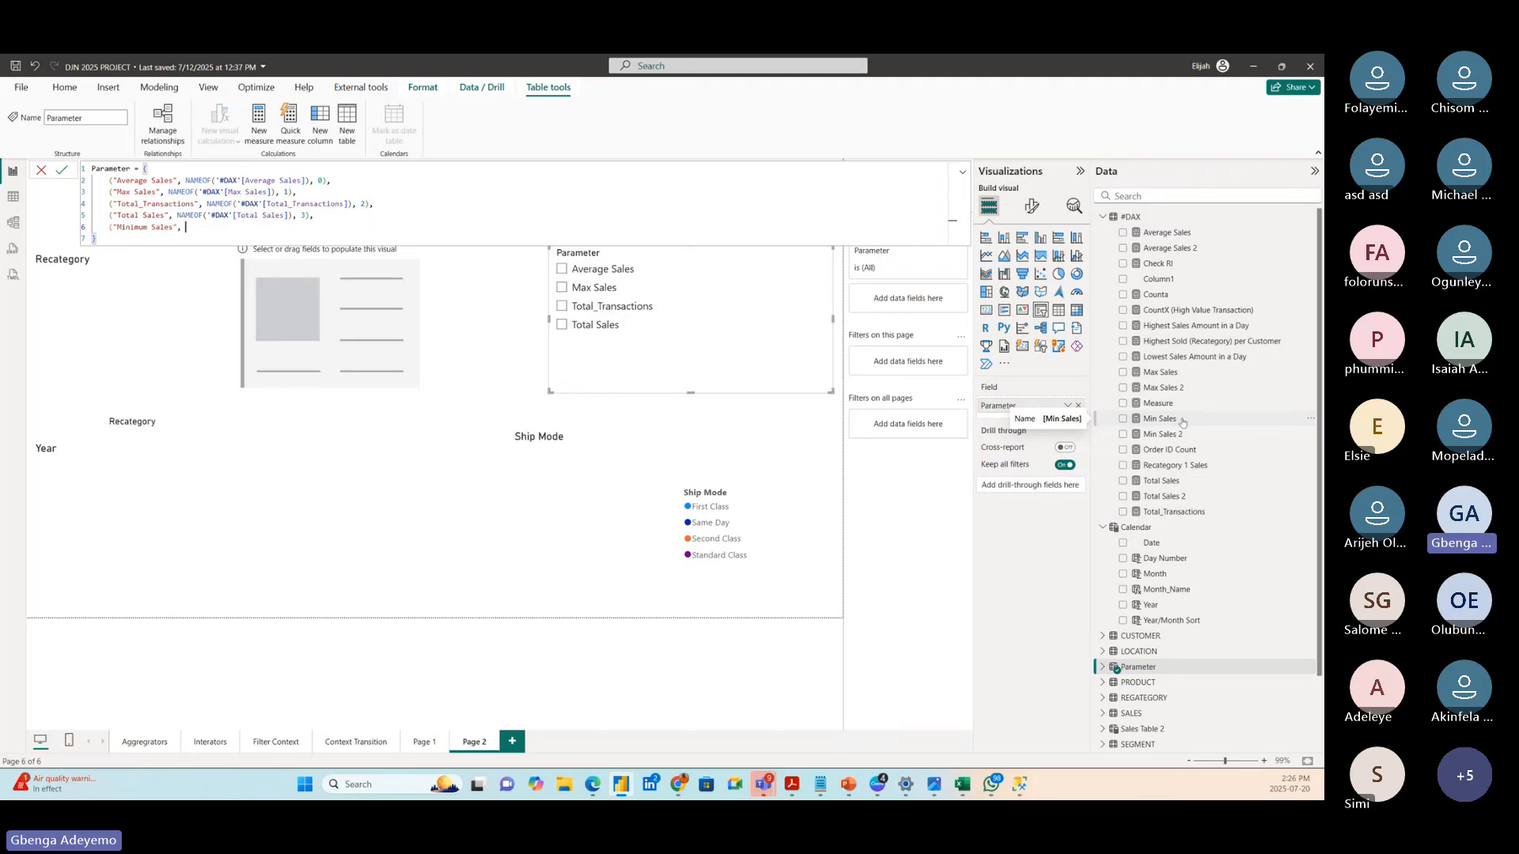
type(", NAME")
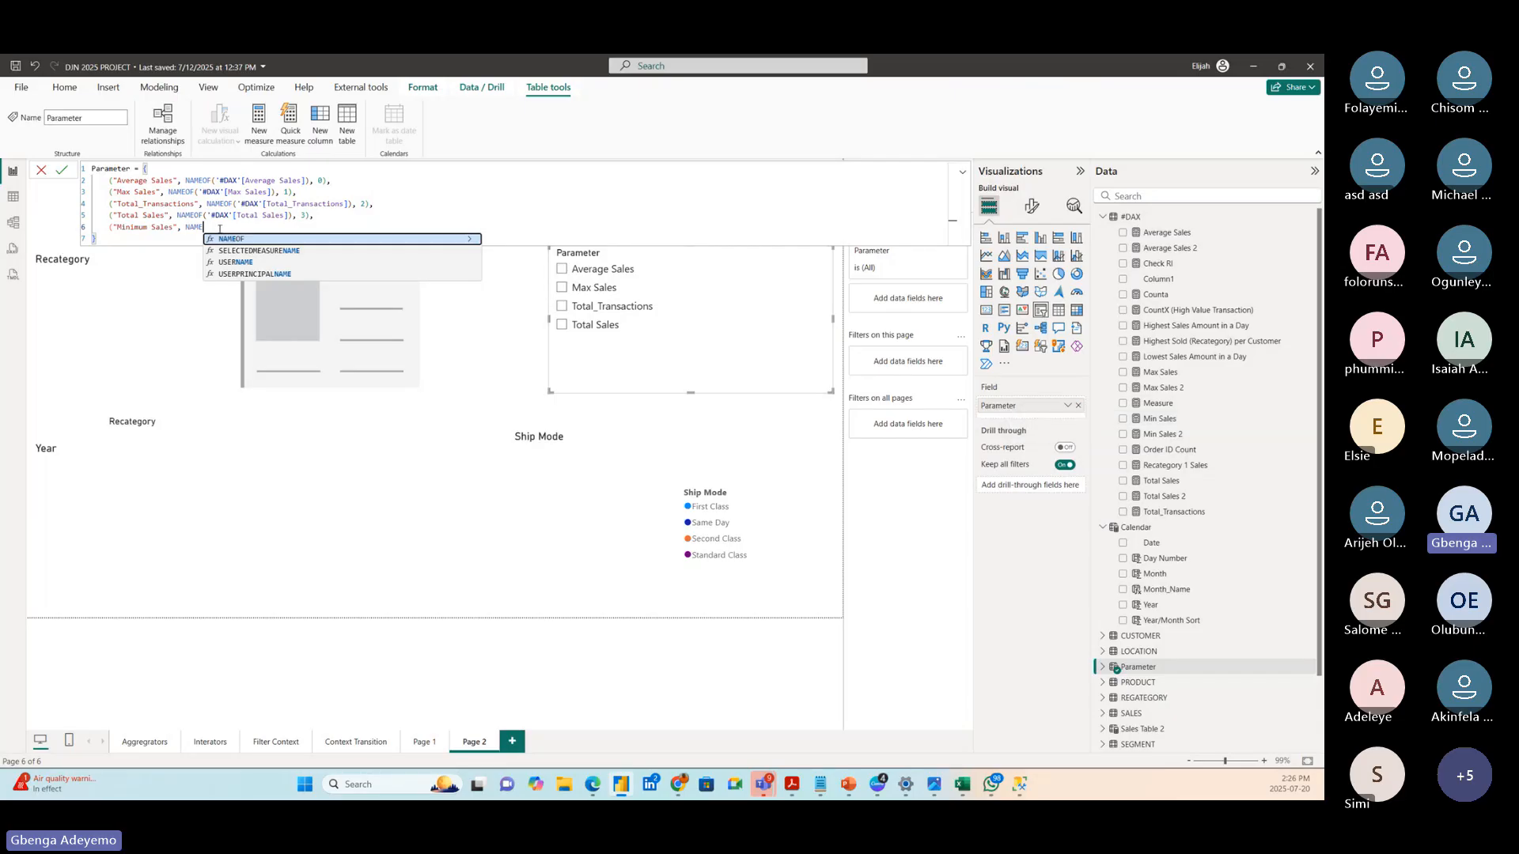
left_click(237, 239)
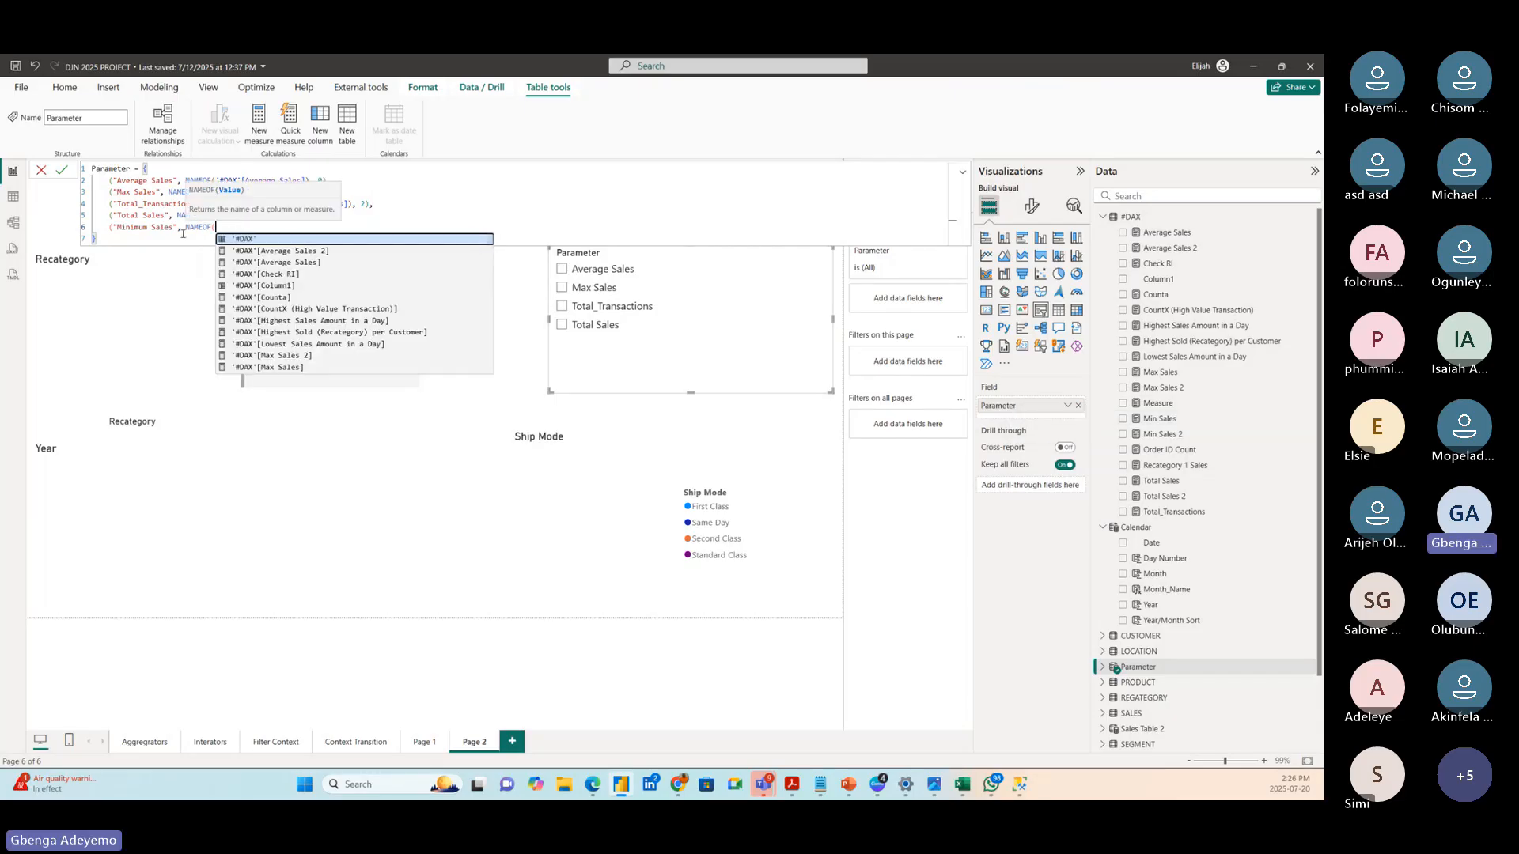
left_click(238, 229)
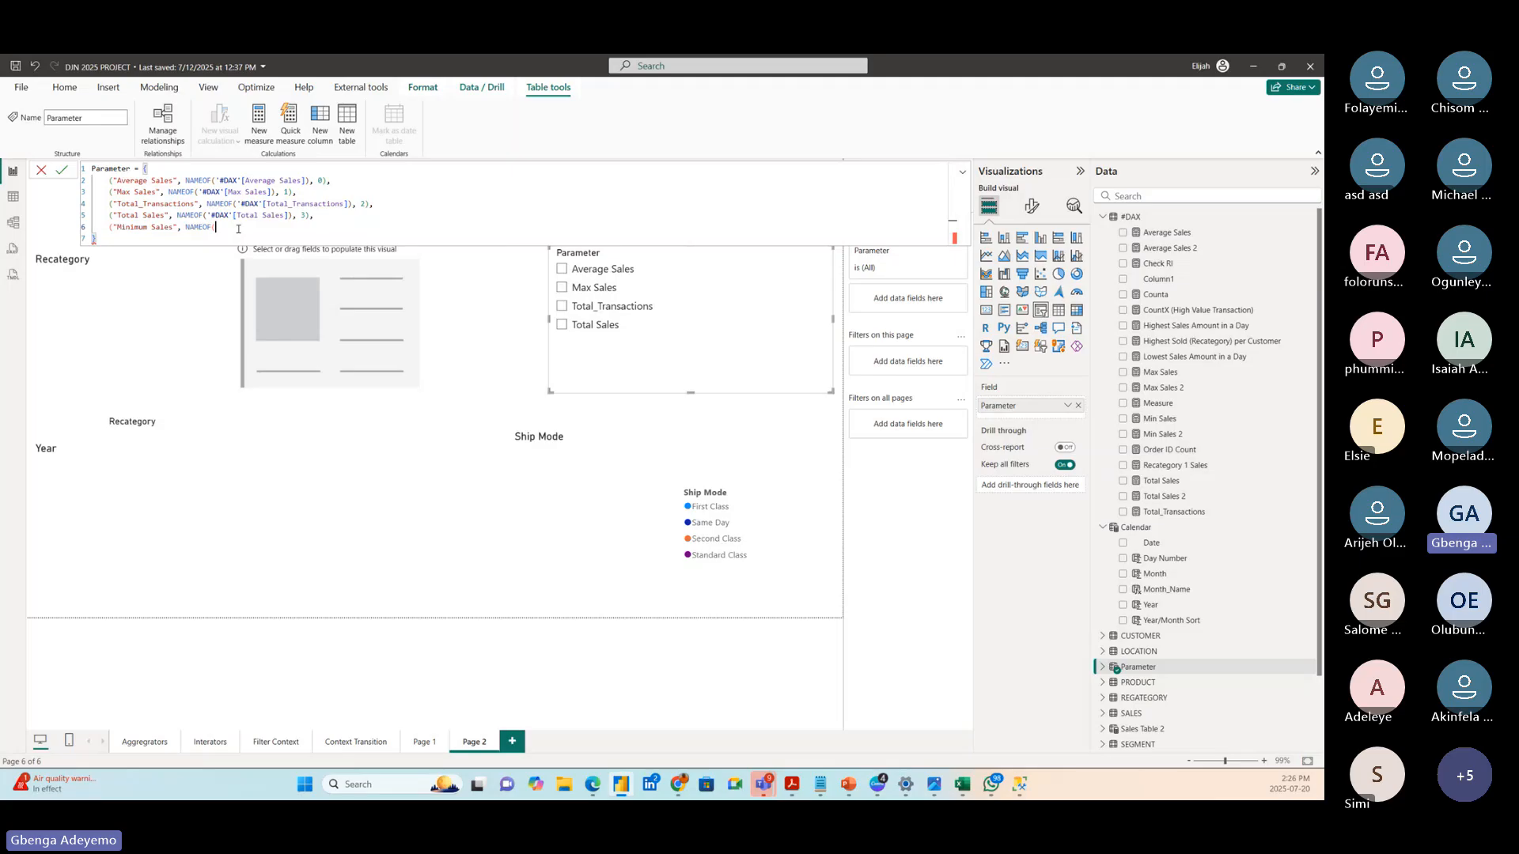
type("MIN")
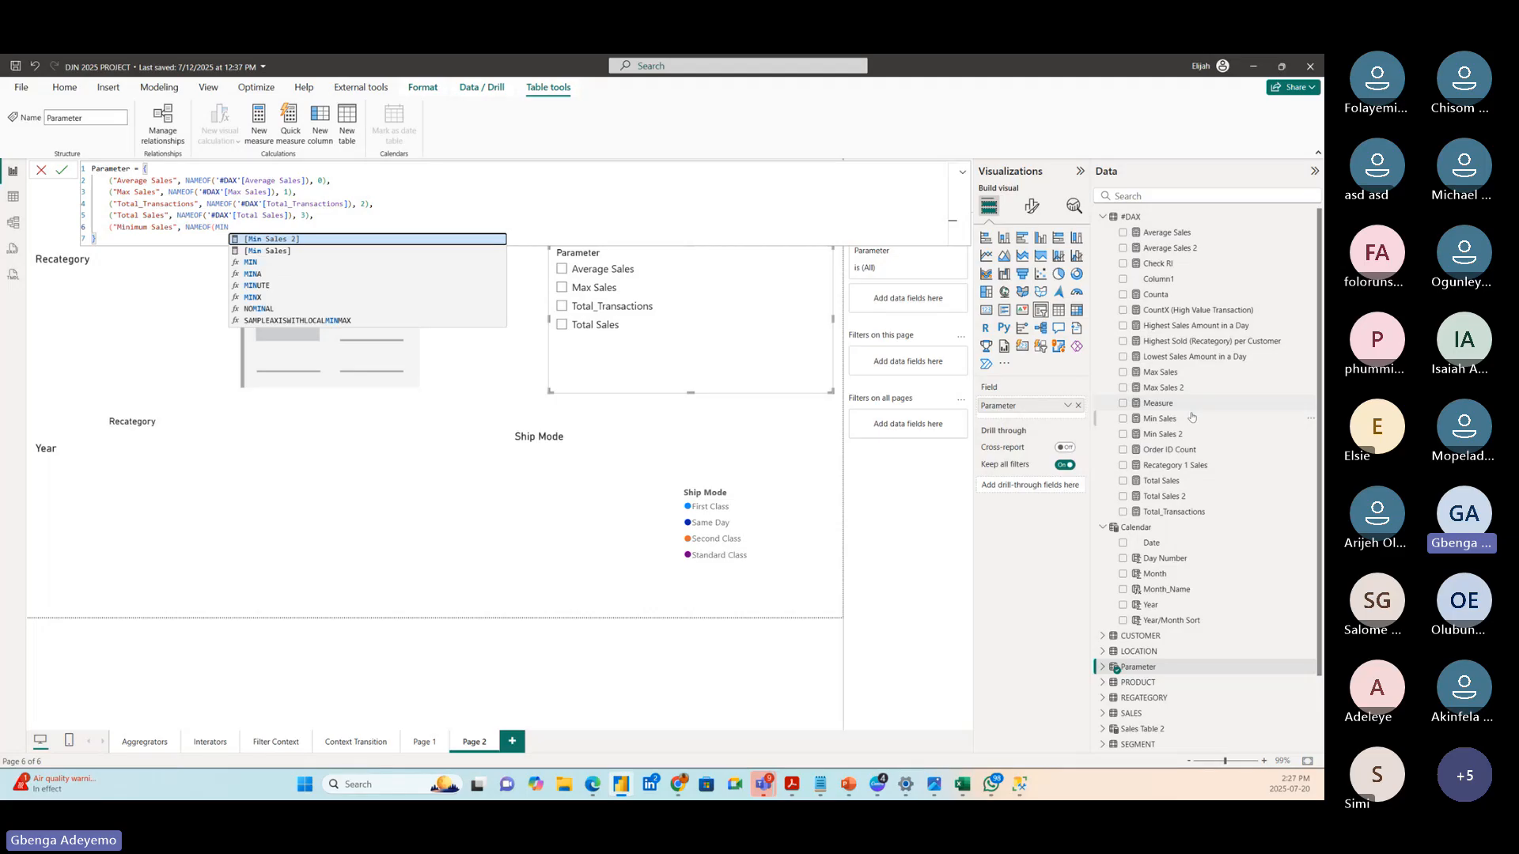
left_click(275, 250)
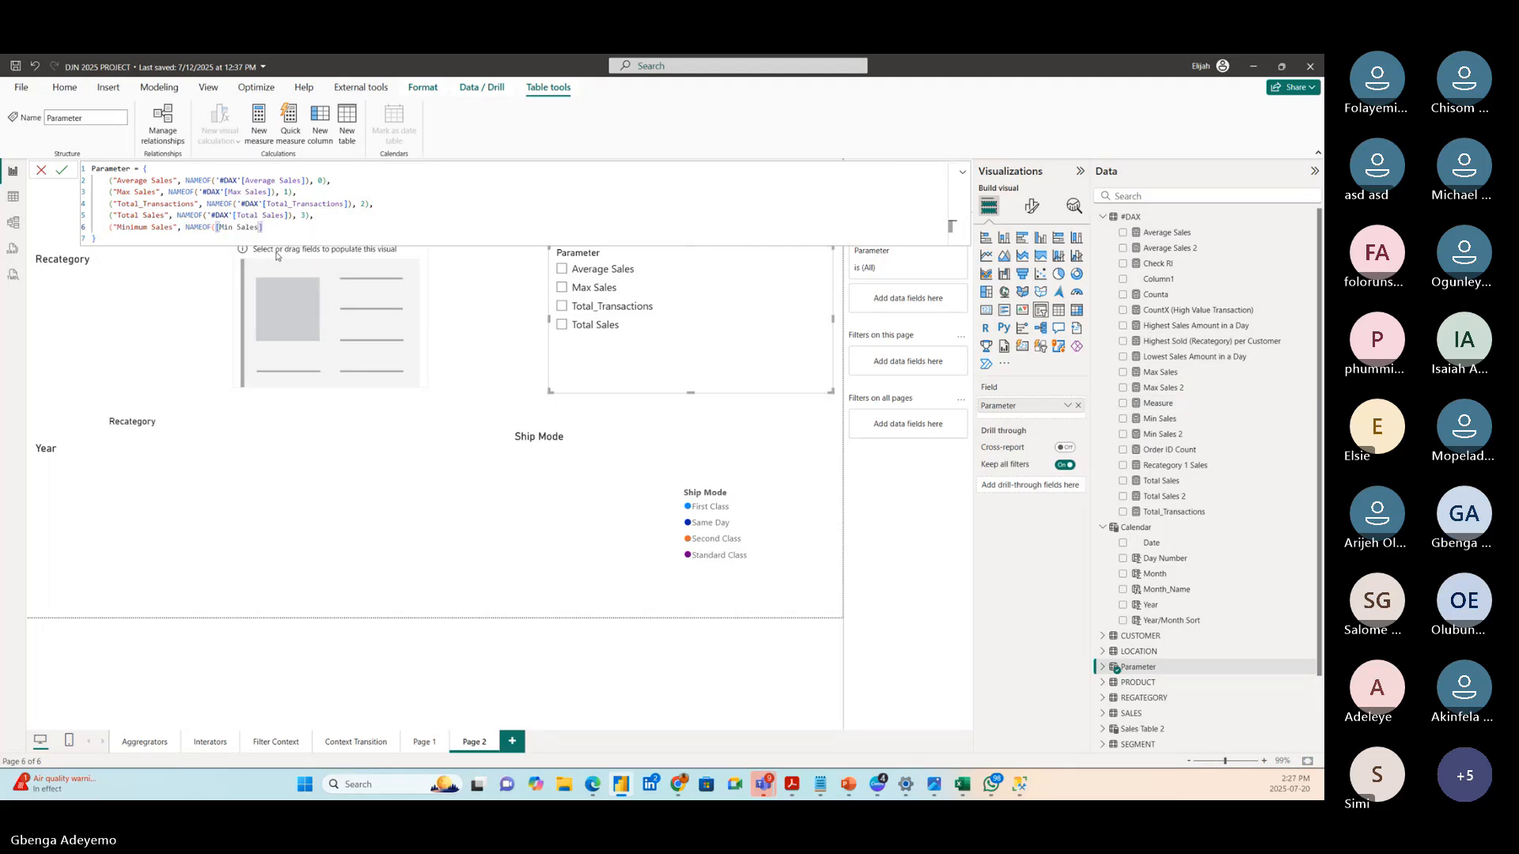
key("BackSpace")
key("BackSpace")
key("BackSpace")
key("BackSpace")
key("BackSpace")
key("BackSpace")
key("BackSpace")
key("BackSpace")
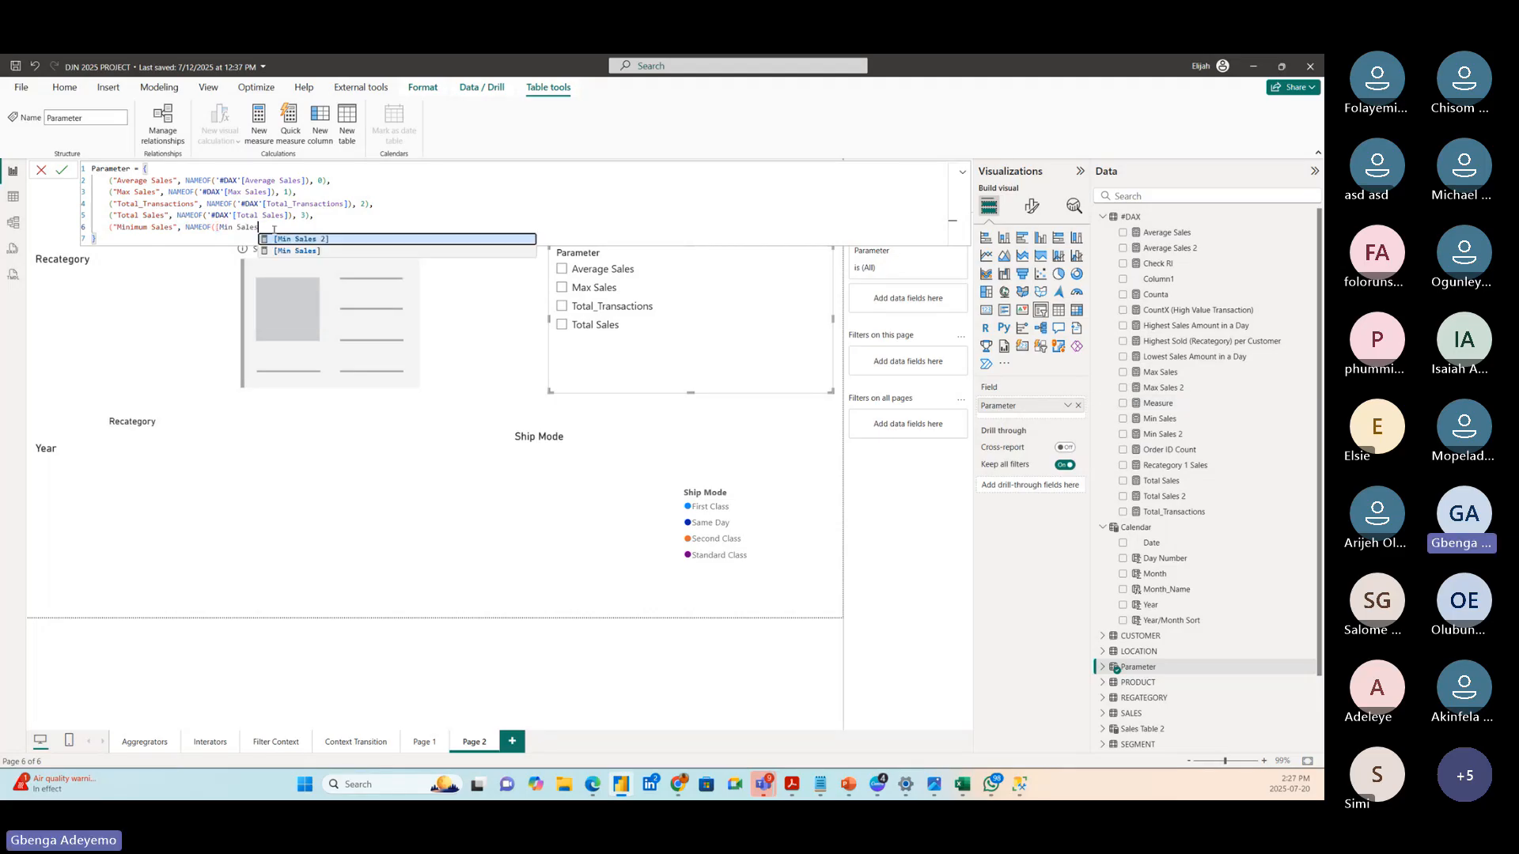
key("BackSpace")
key("BackSpace")
key("BackSpace")
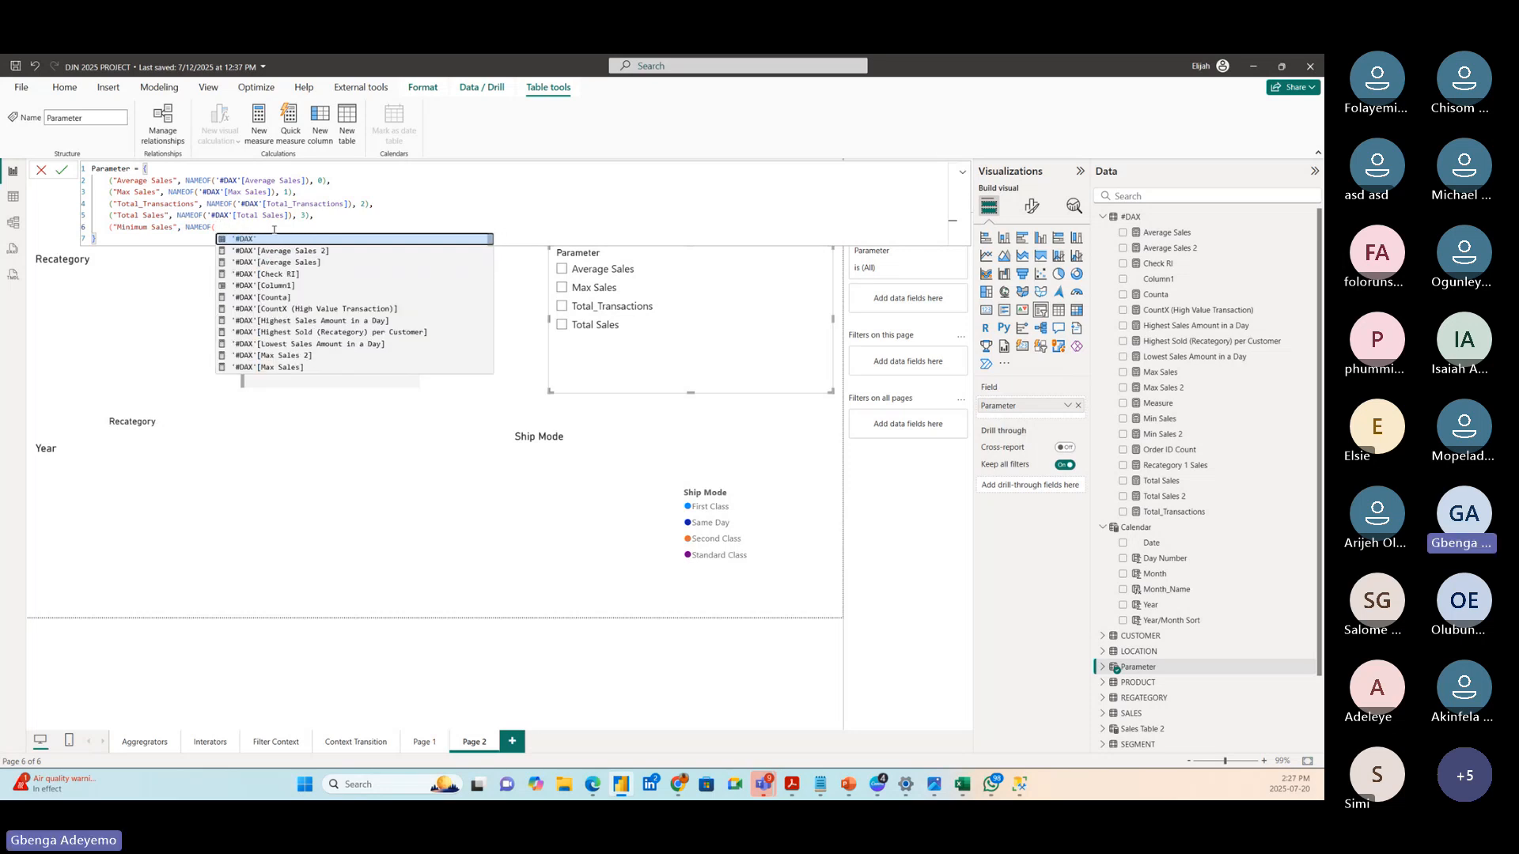
type("MIN")
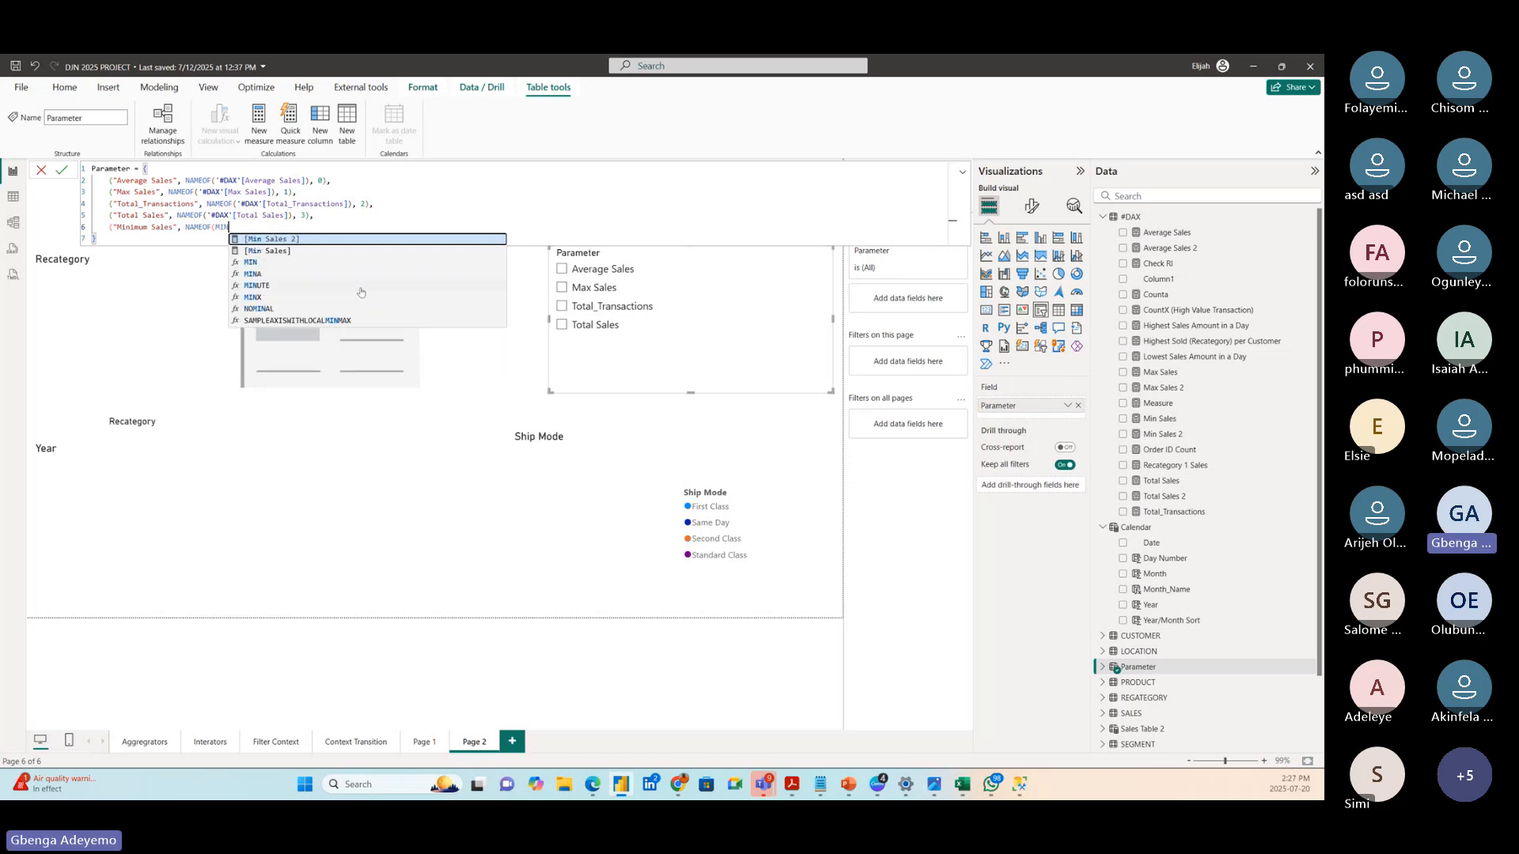
key("BackSpace")
key("BackSpace")
key("BackSpace")
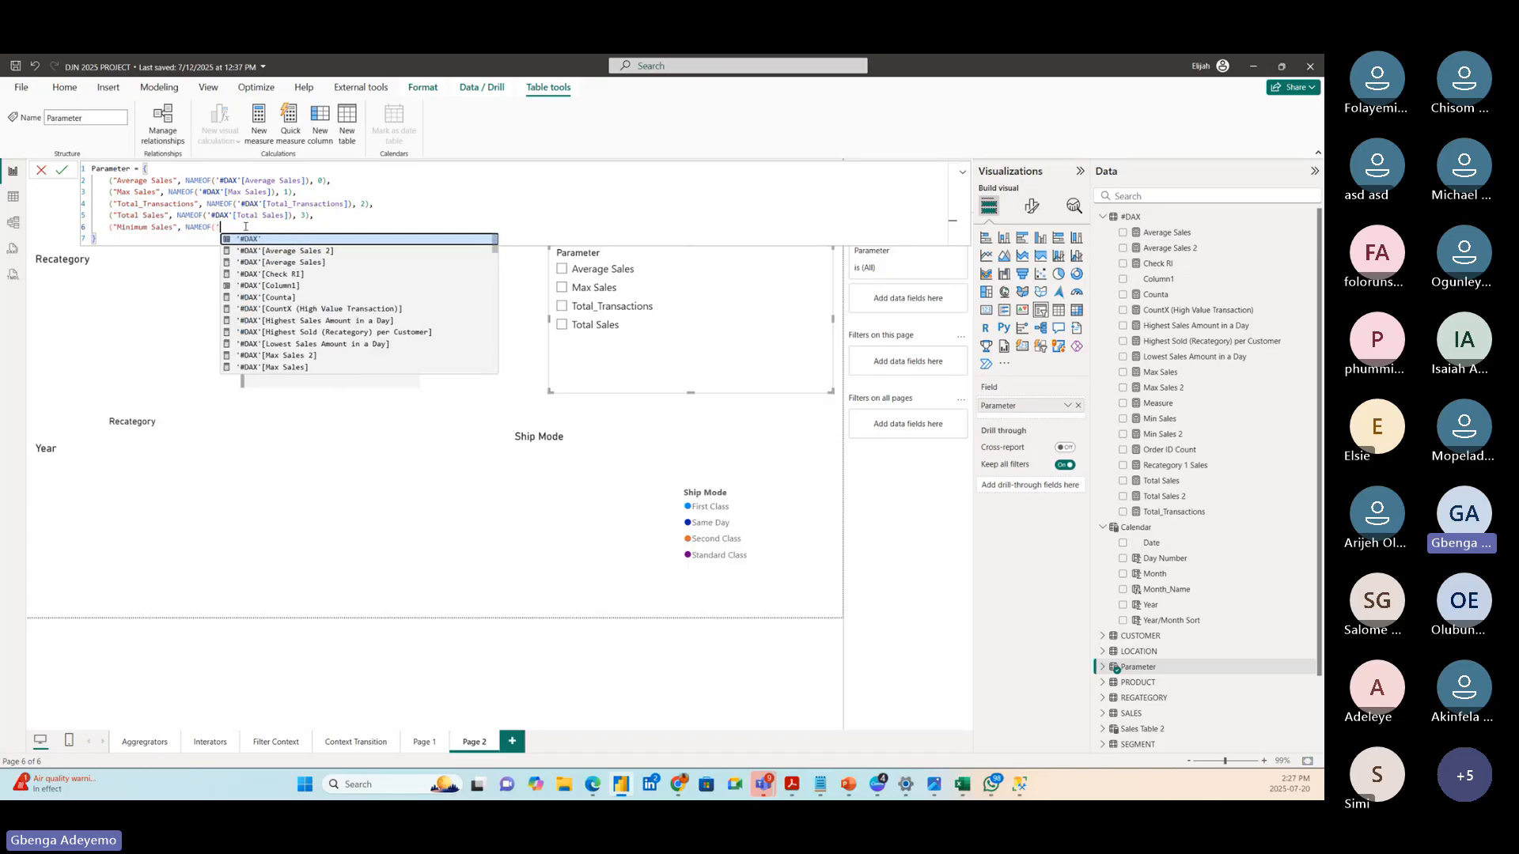
- Reference the Min Sales measure of the #DAX table inside the NAMEOF of the new Minimum Sales entry
type("'#d")
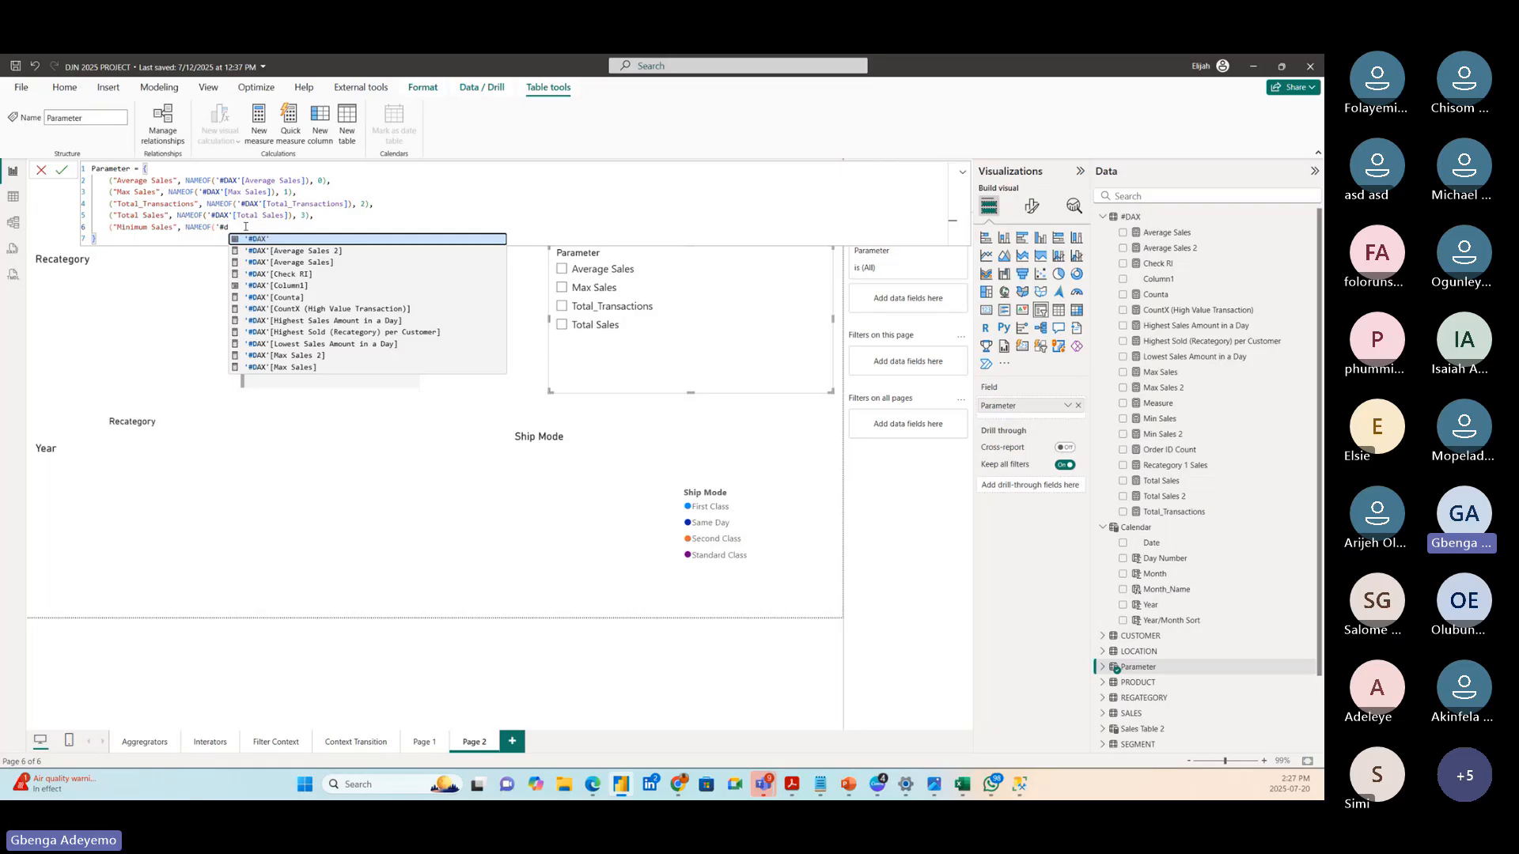
scroll(304, 340, "down", 2)
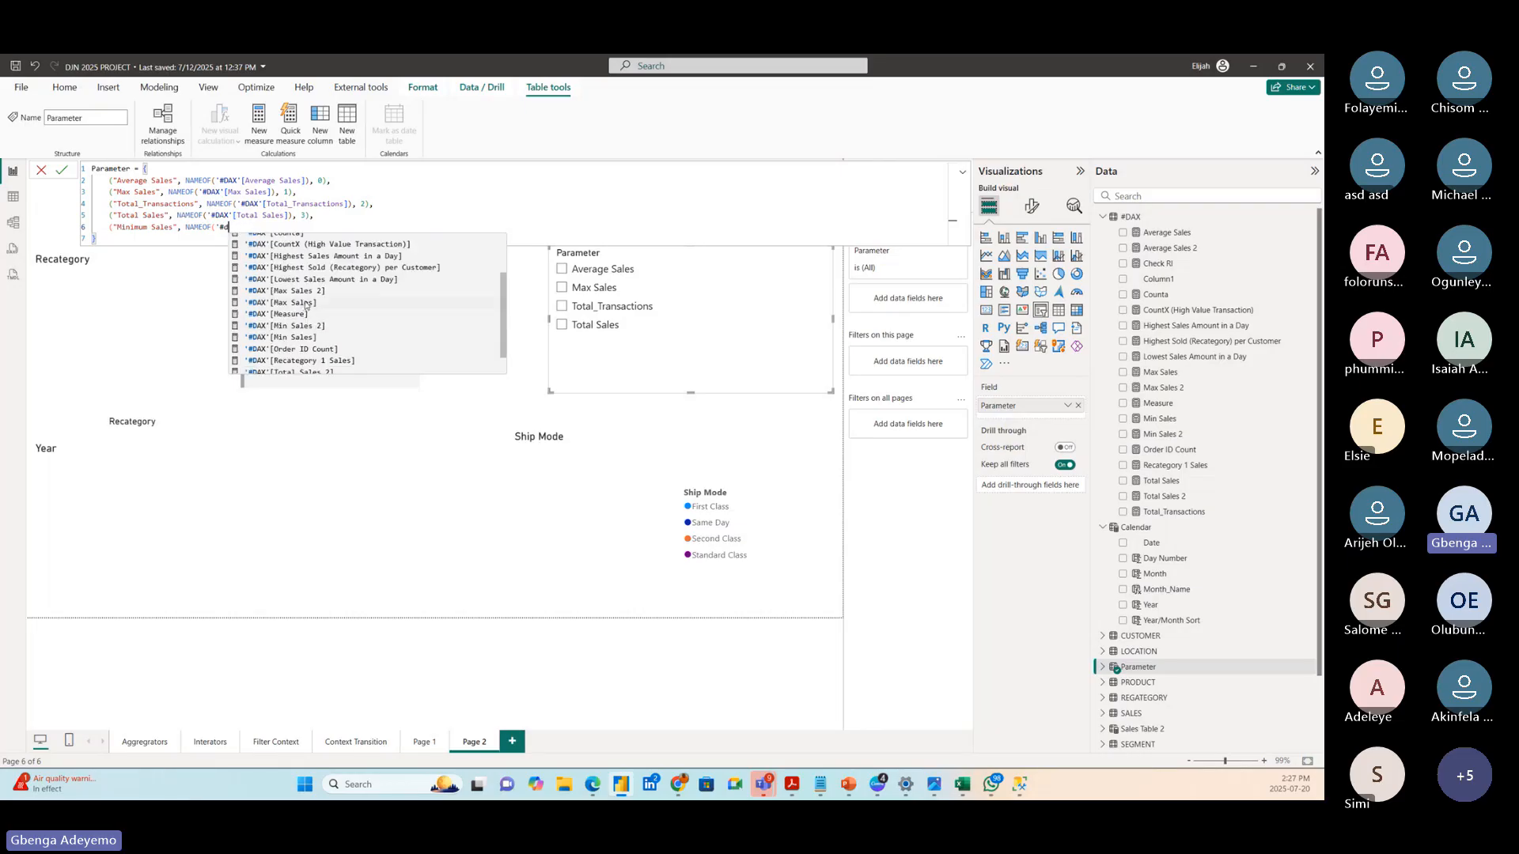
left_click(305, 303)
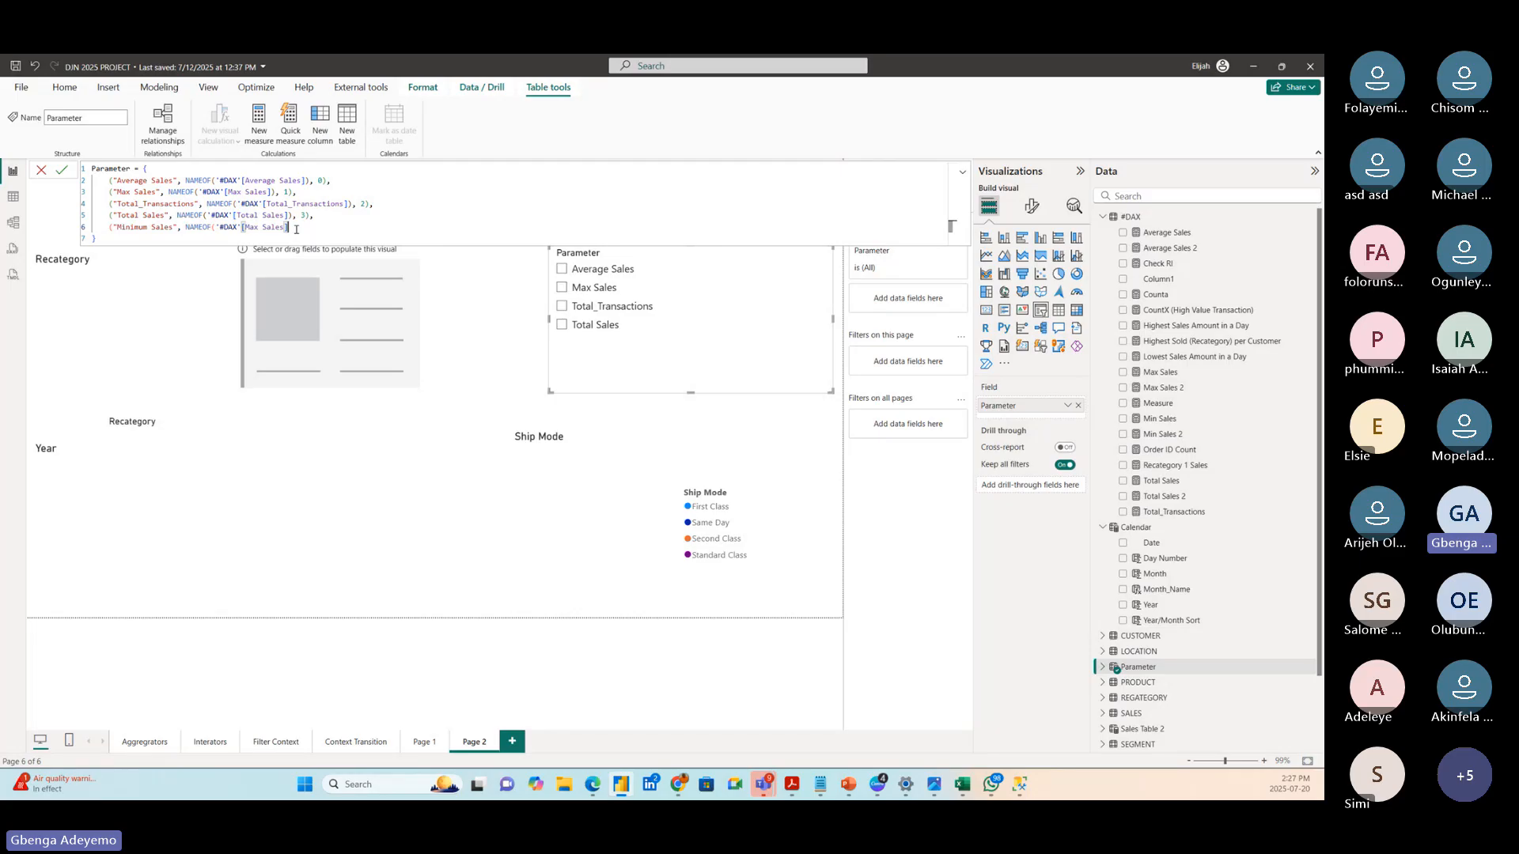
key("BackSpace")
key("BackSpace")
key("BackSpace")
key("BackSpace")
key("BackSpace")
key("BackSpace")
key("BackSpace")
key("BackSpace")
key("BackSpace")
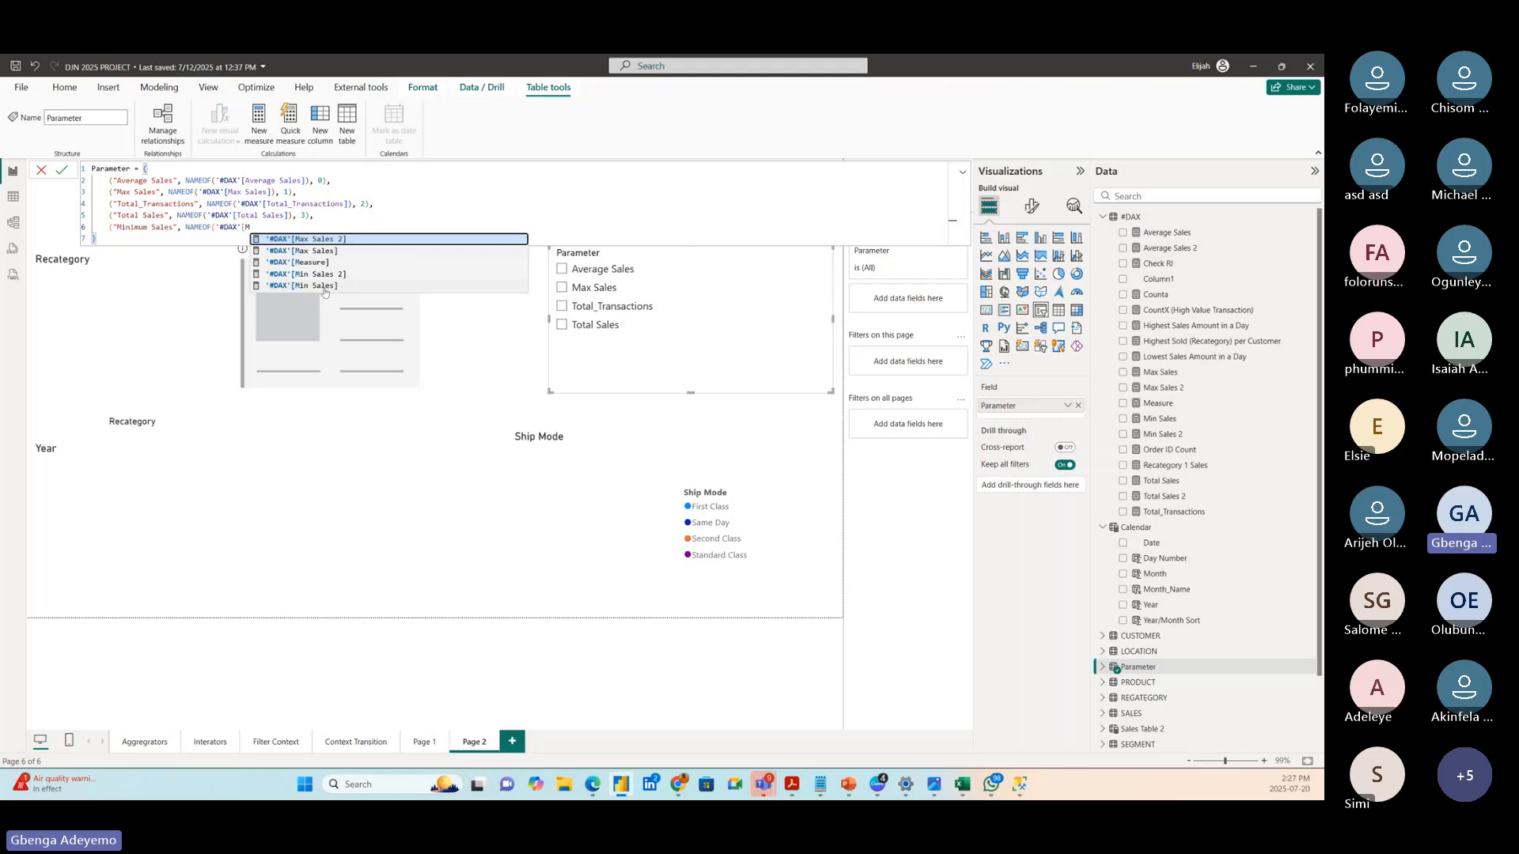
left_click(324, 287)
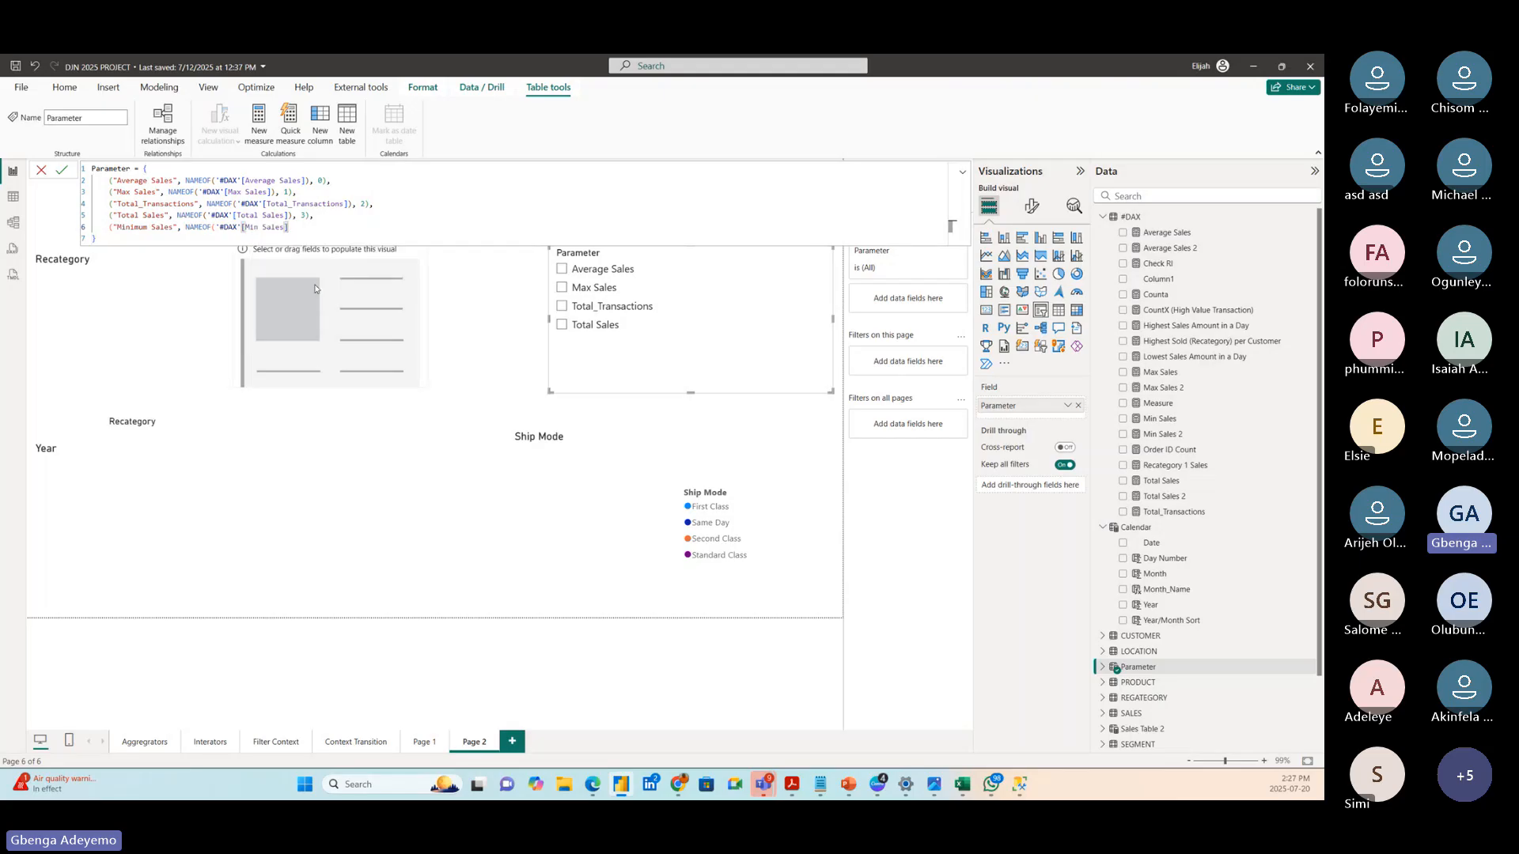
- Complete the Minimum Sales entry with order number 4, apply the Parameter formula, and nudge the slicer slightly down on the page
type("),")
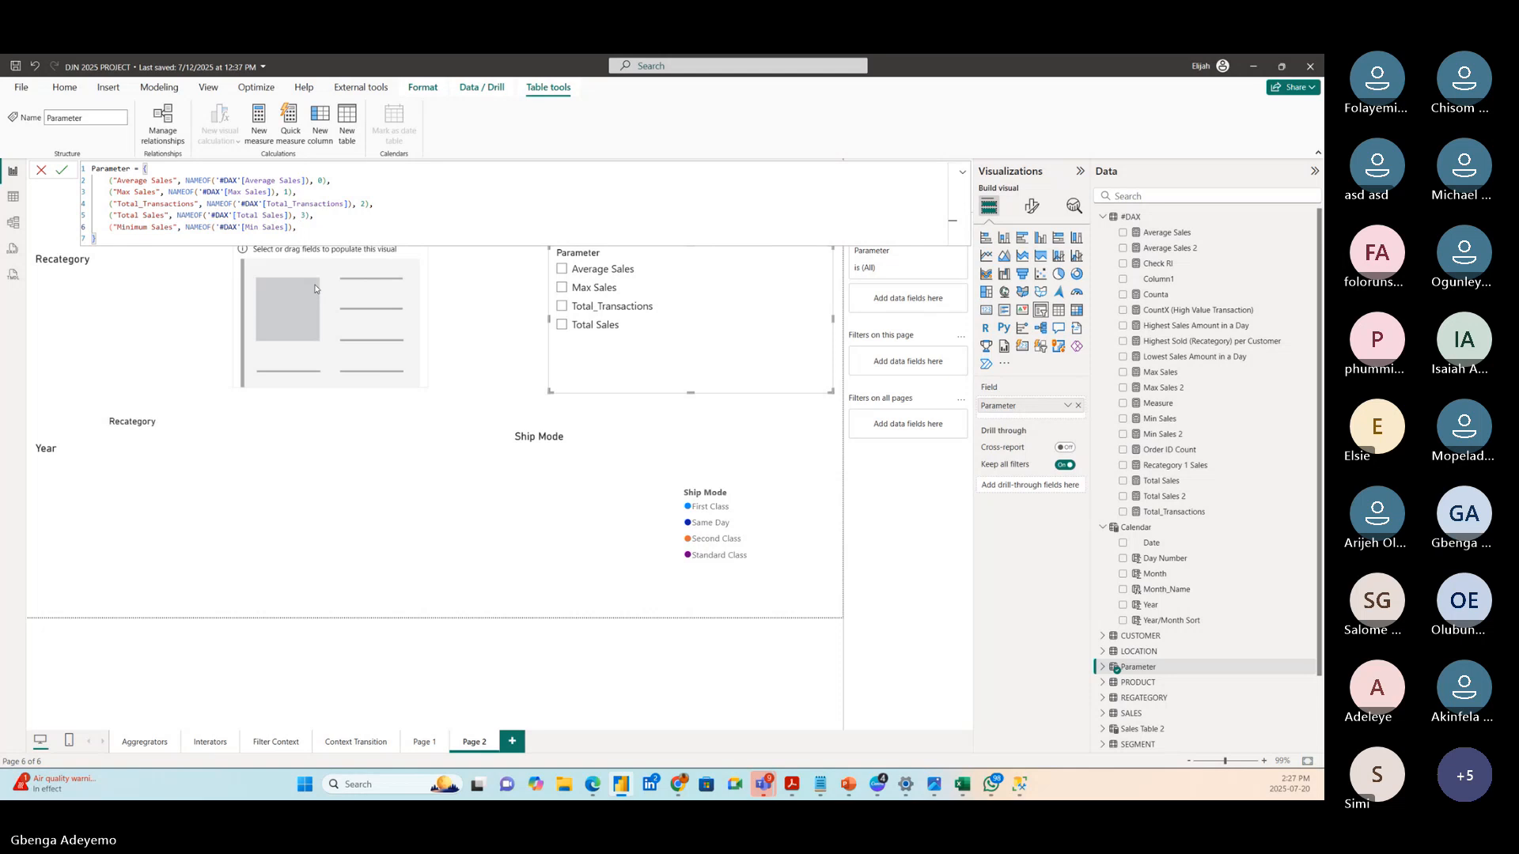
type(" 4")
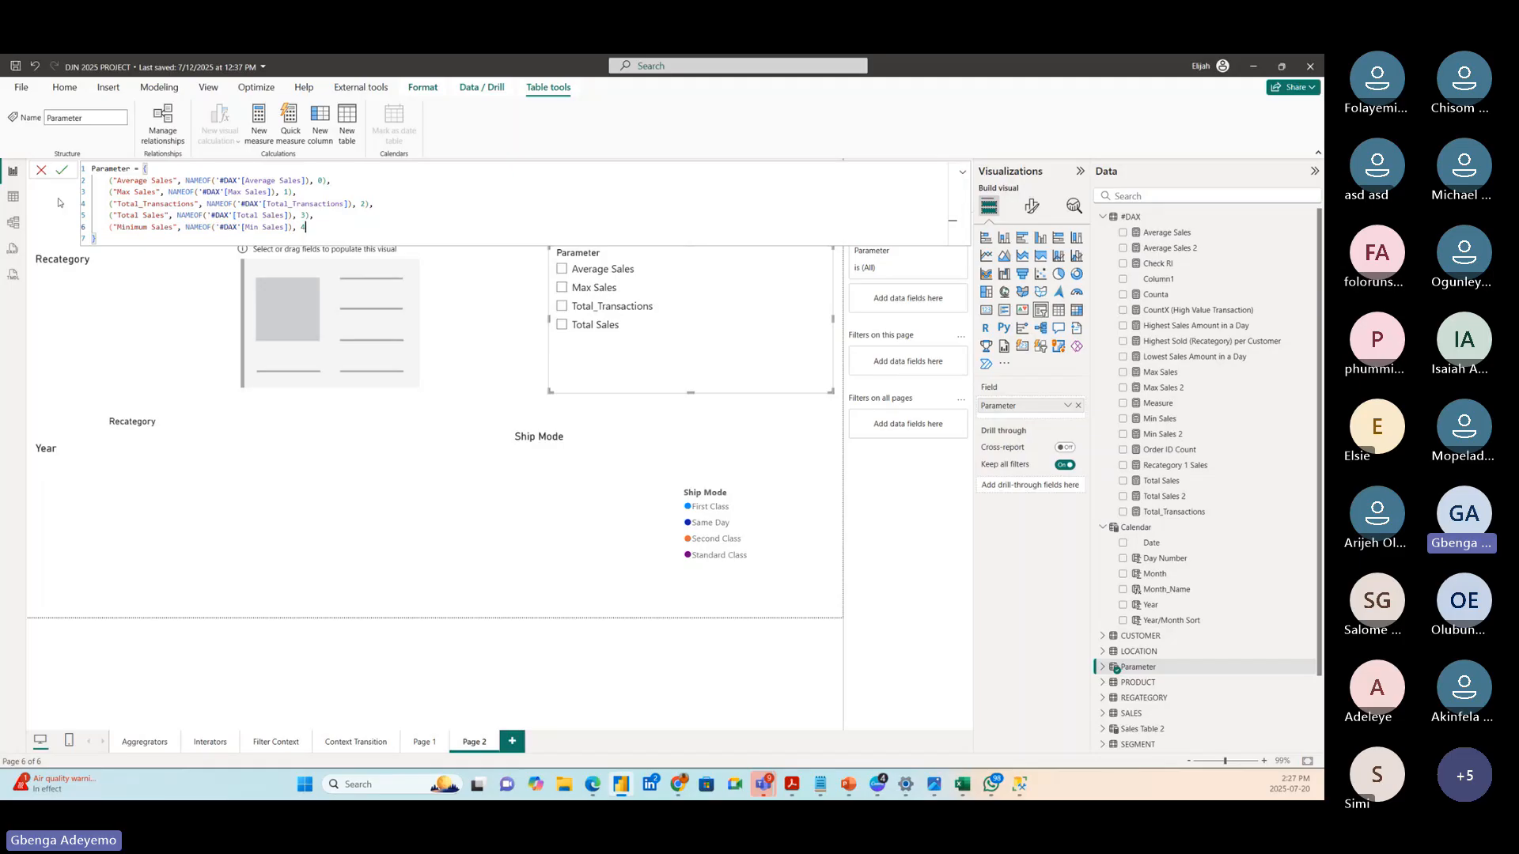
left_click(61, 170)
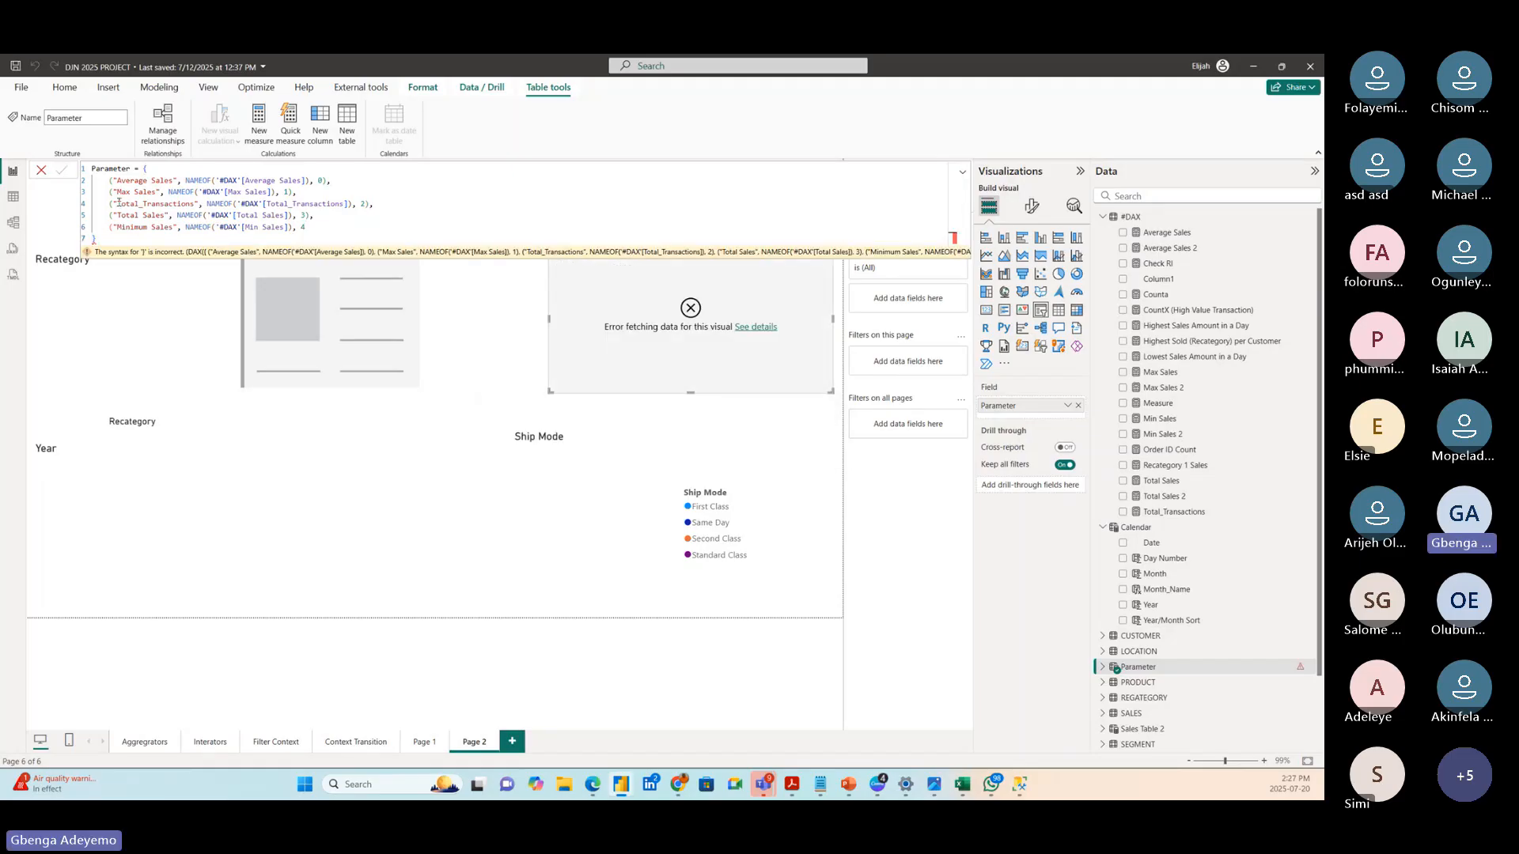
left_click(317, 229)
type(")")
left_click(59, 171)
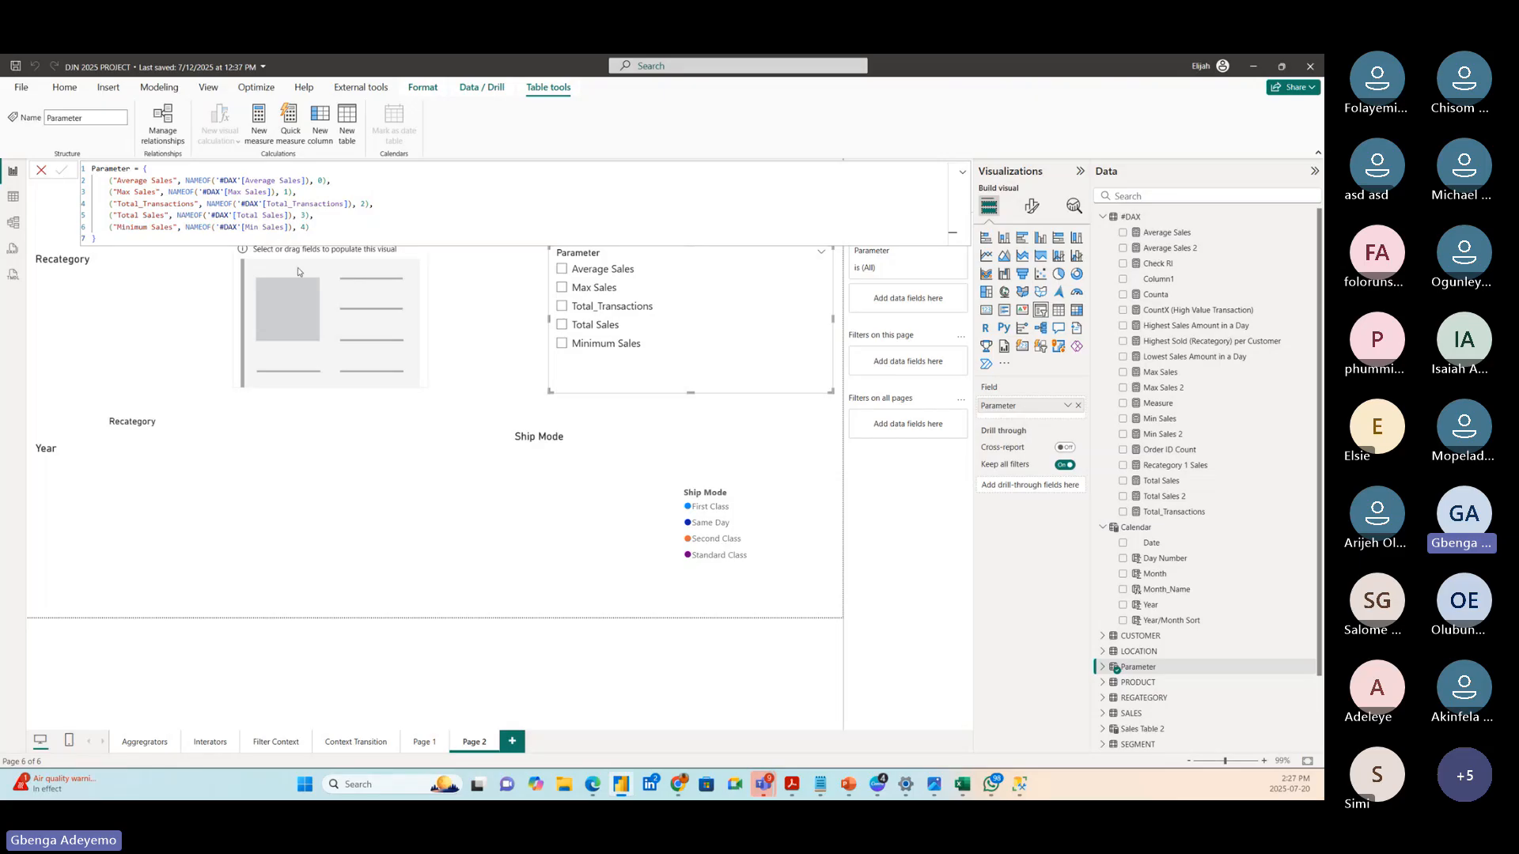
mouse_move(611, 371)
left_mouse_down()
mouse_move(609, 394)
mouse_move(610, 379)
left_mouse_up()
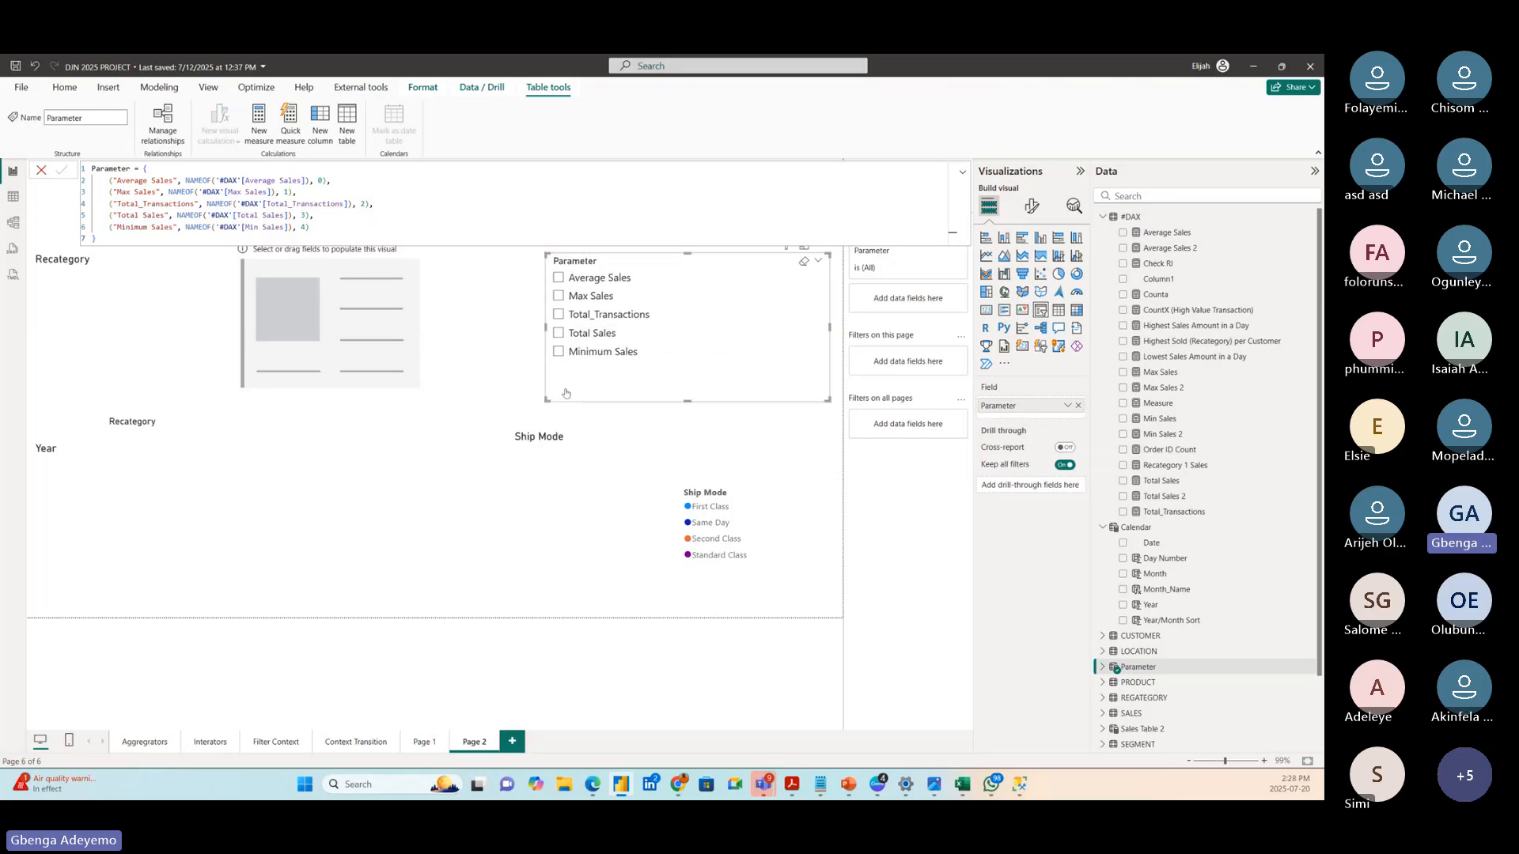
- Examine the syntax and order numbers of the Parameter formula's entries and close the formula editor
left_click(308, 228)
scroll(1218, 332, "down", 1)
scroll(1206, 327, "up", 1)
left_click(134, 239)
left_click(335, 181)
left_click(322, 182)
left_click(295, 204)
left_click(356, 204)
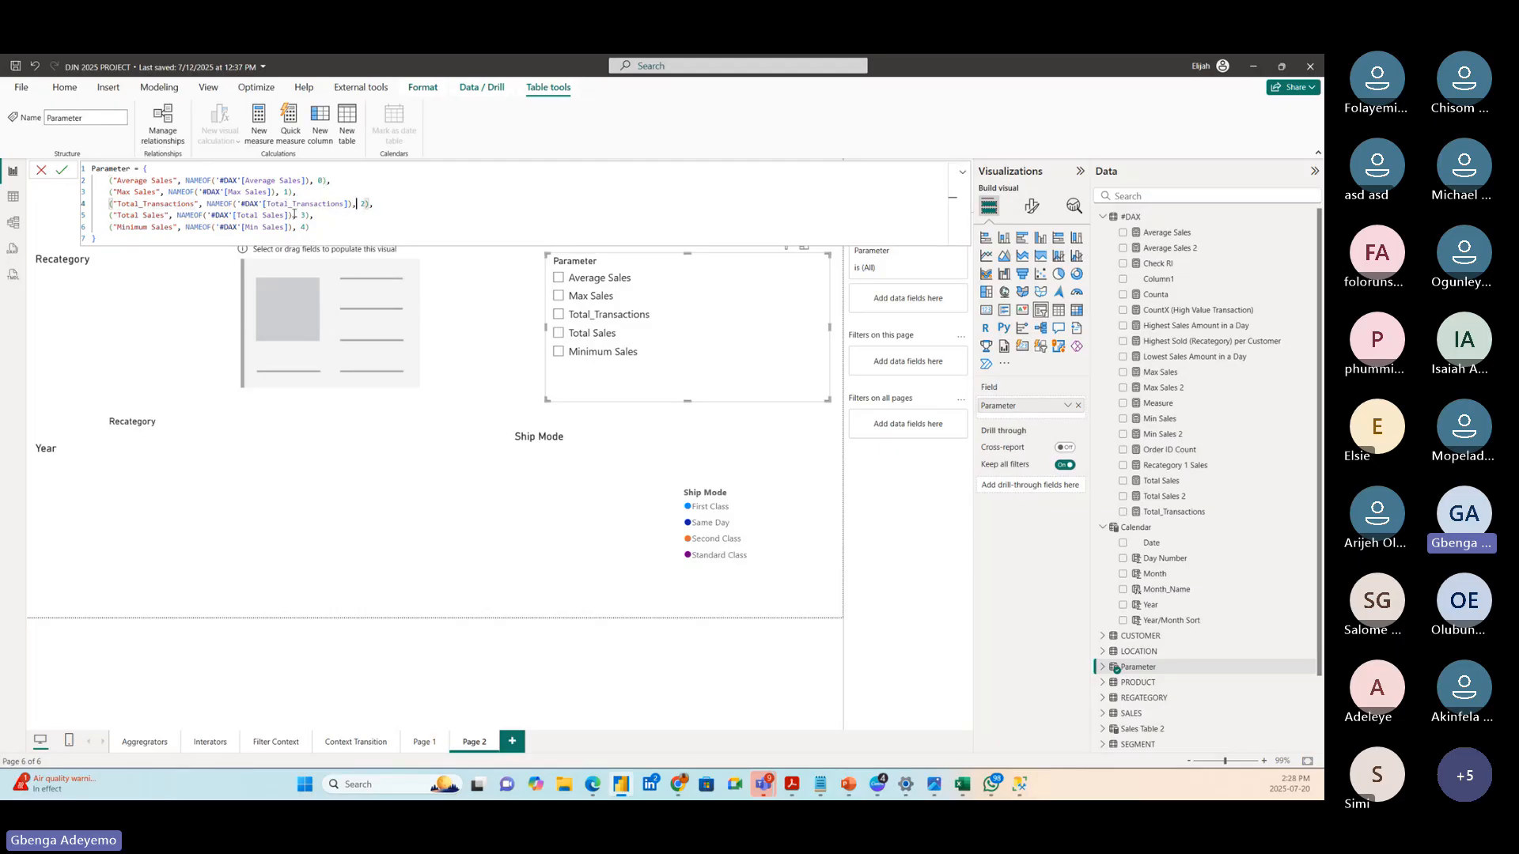
left_click(141, 236)
left_click(61, 170)
left_click(41, 171)
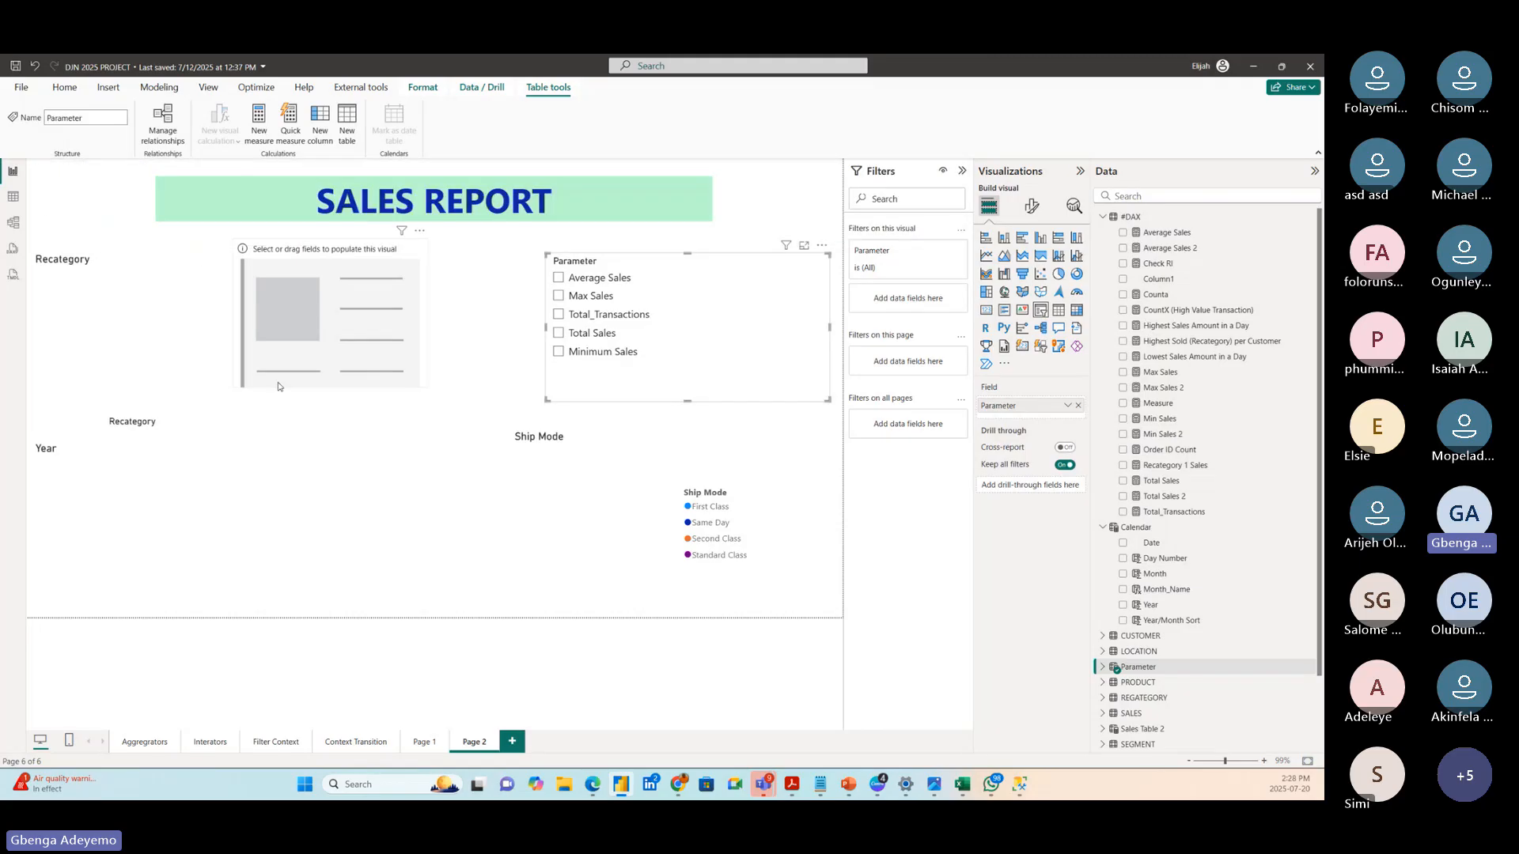
- Shift the empty card slightly away from the Recategory chart to widen the gap between the two visuals
left_click(135, 329)
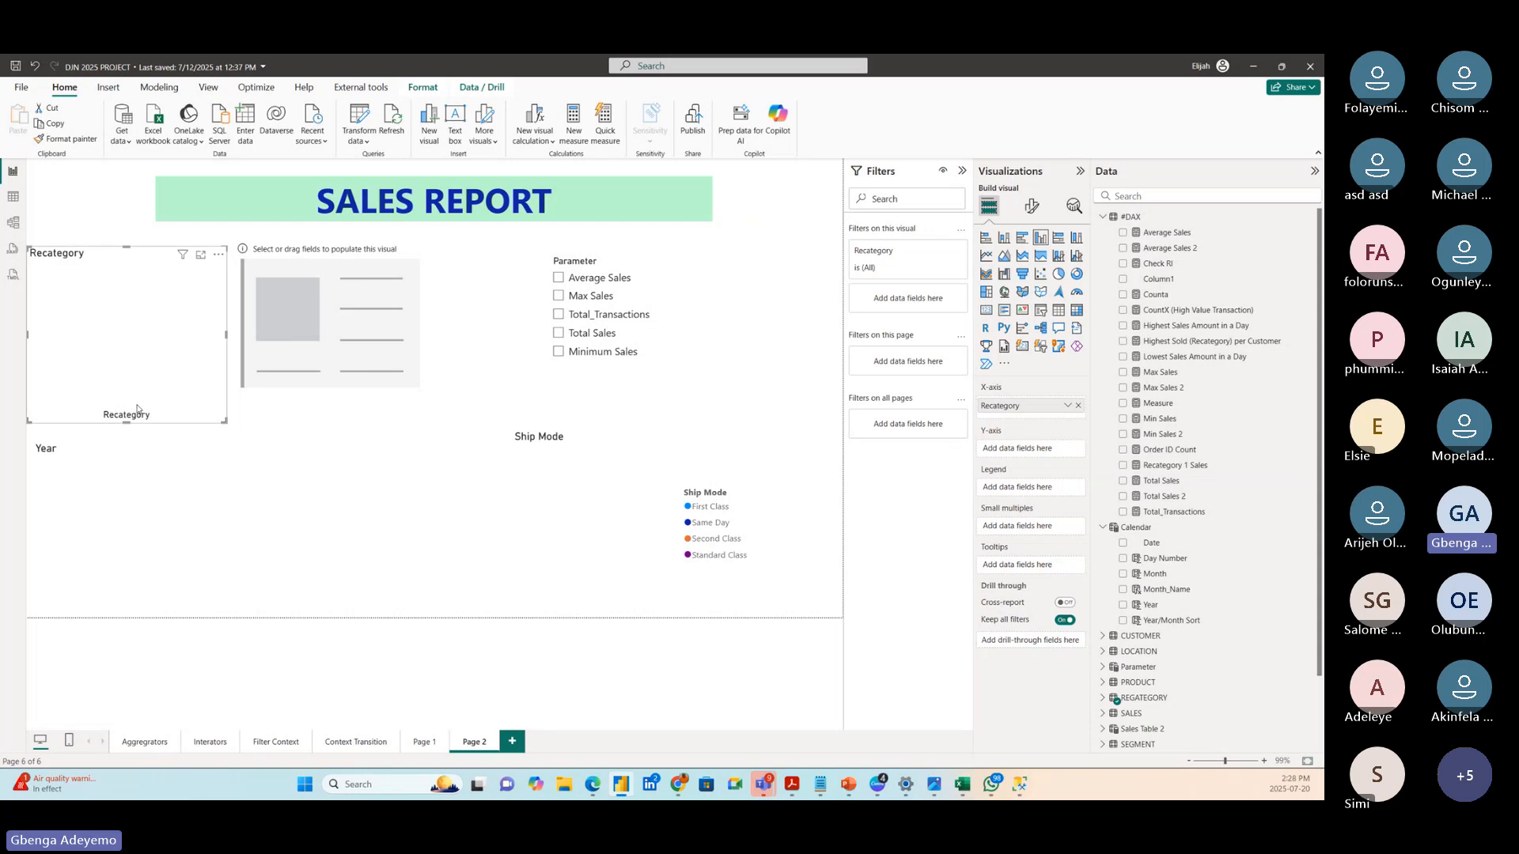
left_click(158, 492)
left_click_drag(356, 362, 385, 363)
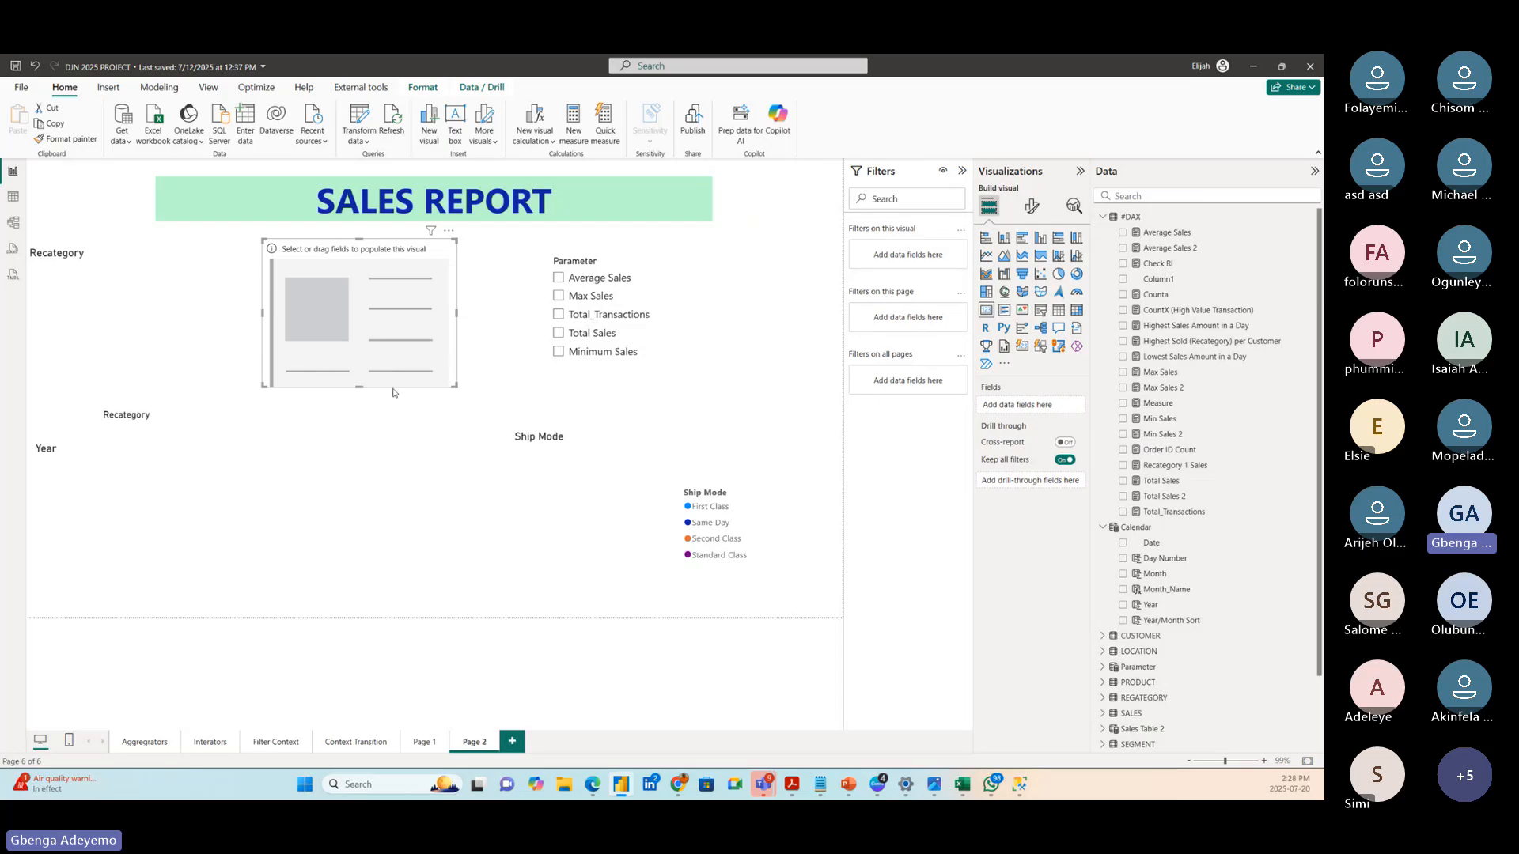
- Collapse the #DAX, Calendar and SHIP MODE tables and assign the Parameter field to the Recategory column chart's Y-axis
left_click(150, 355)
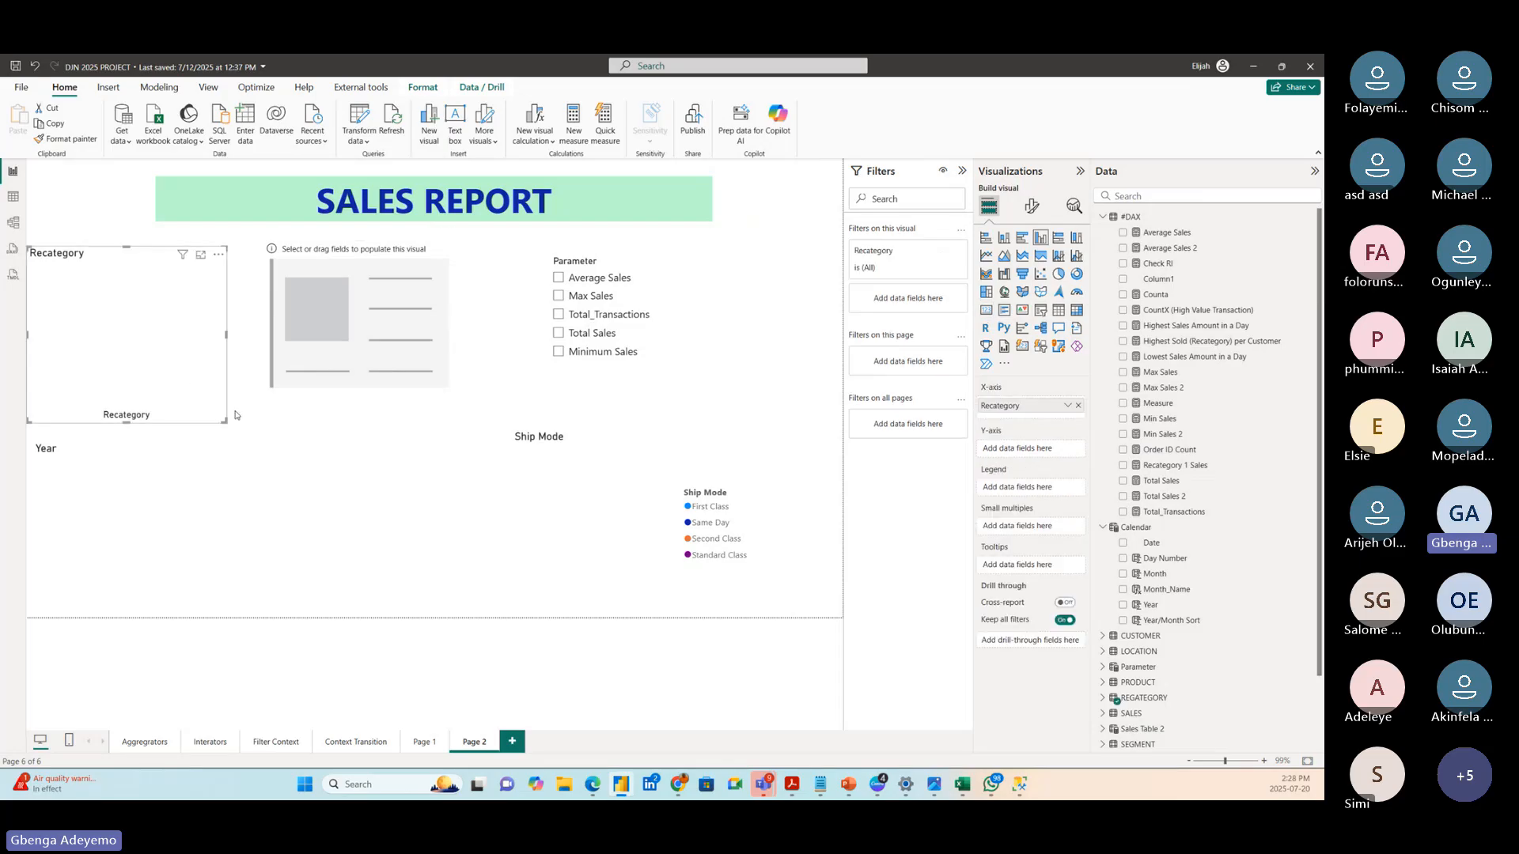
left_click(1103, 217)
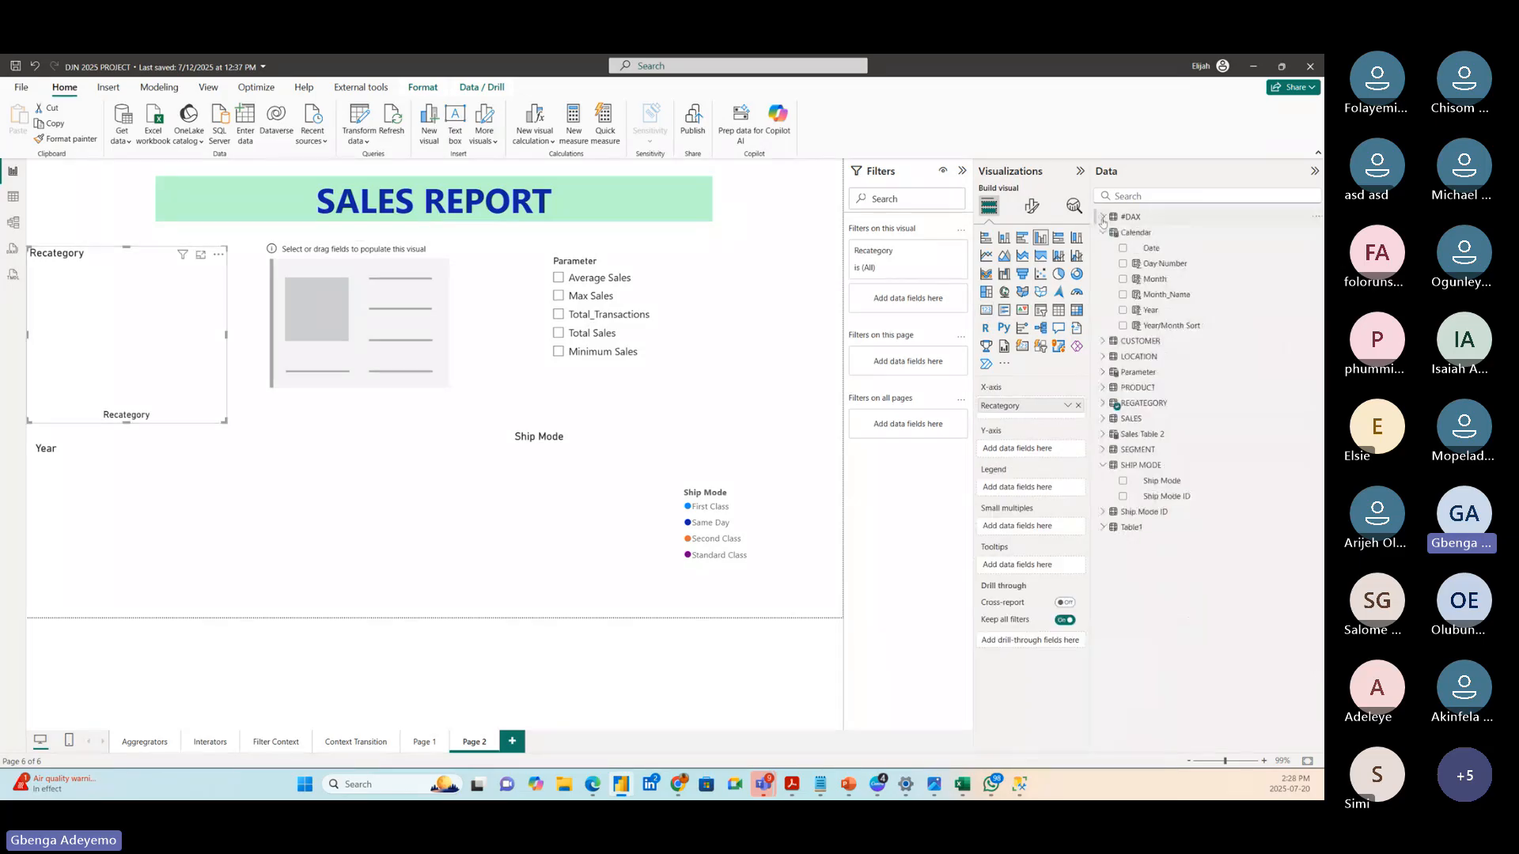
left_click(1103, 233)
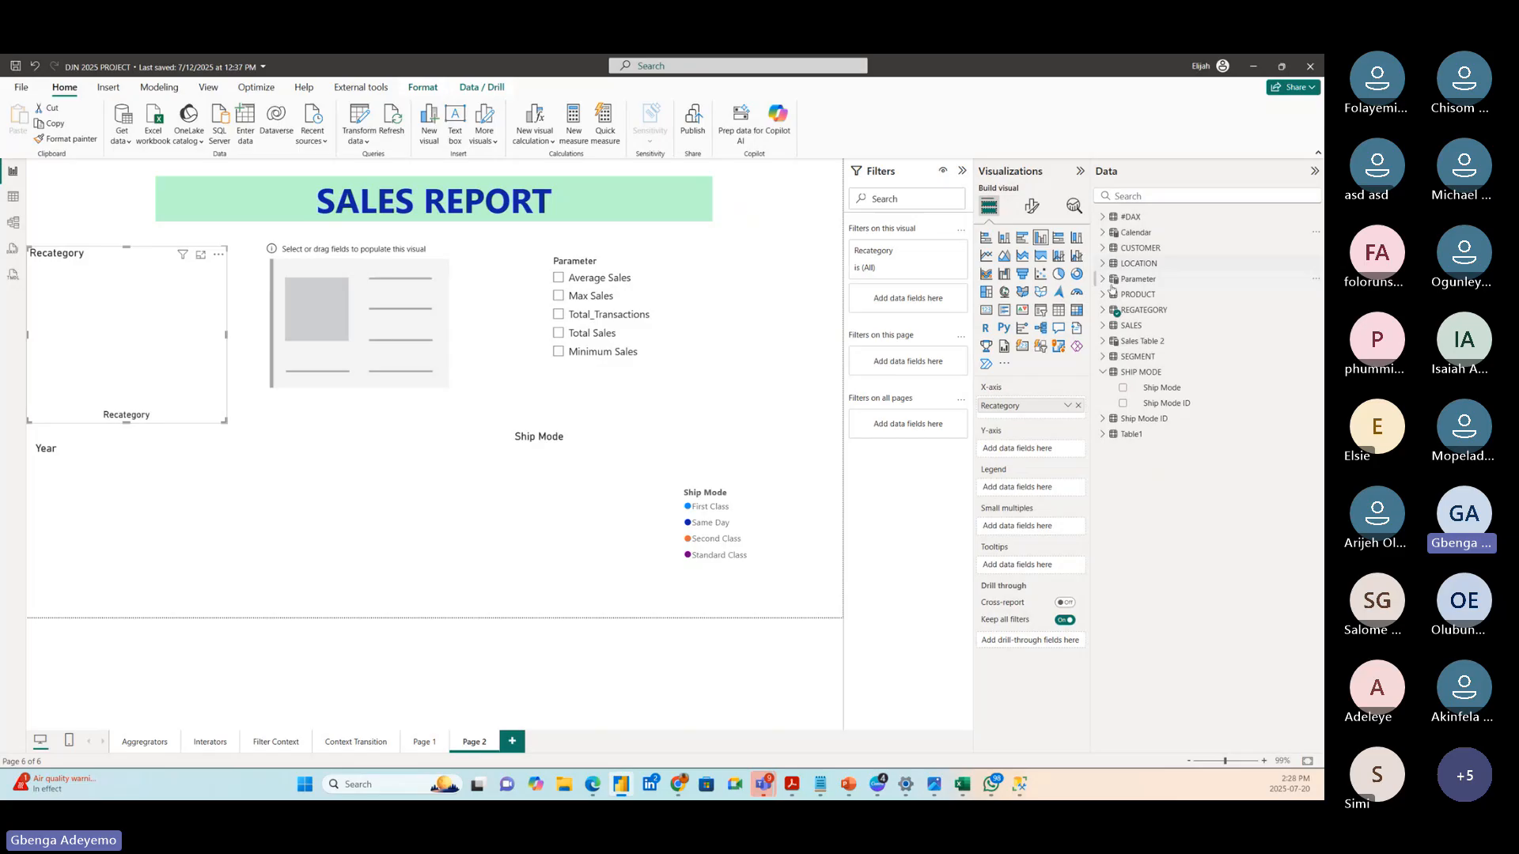
left_click(1102, 372)
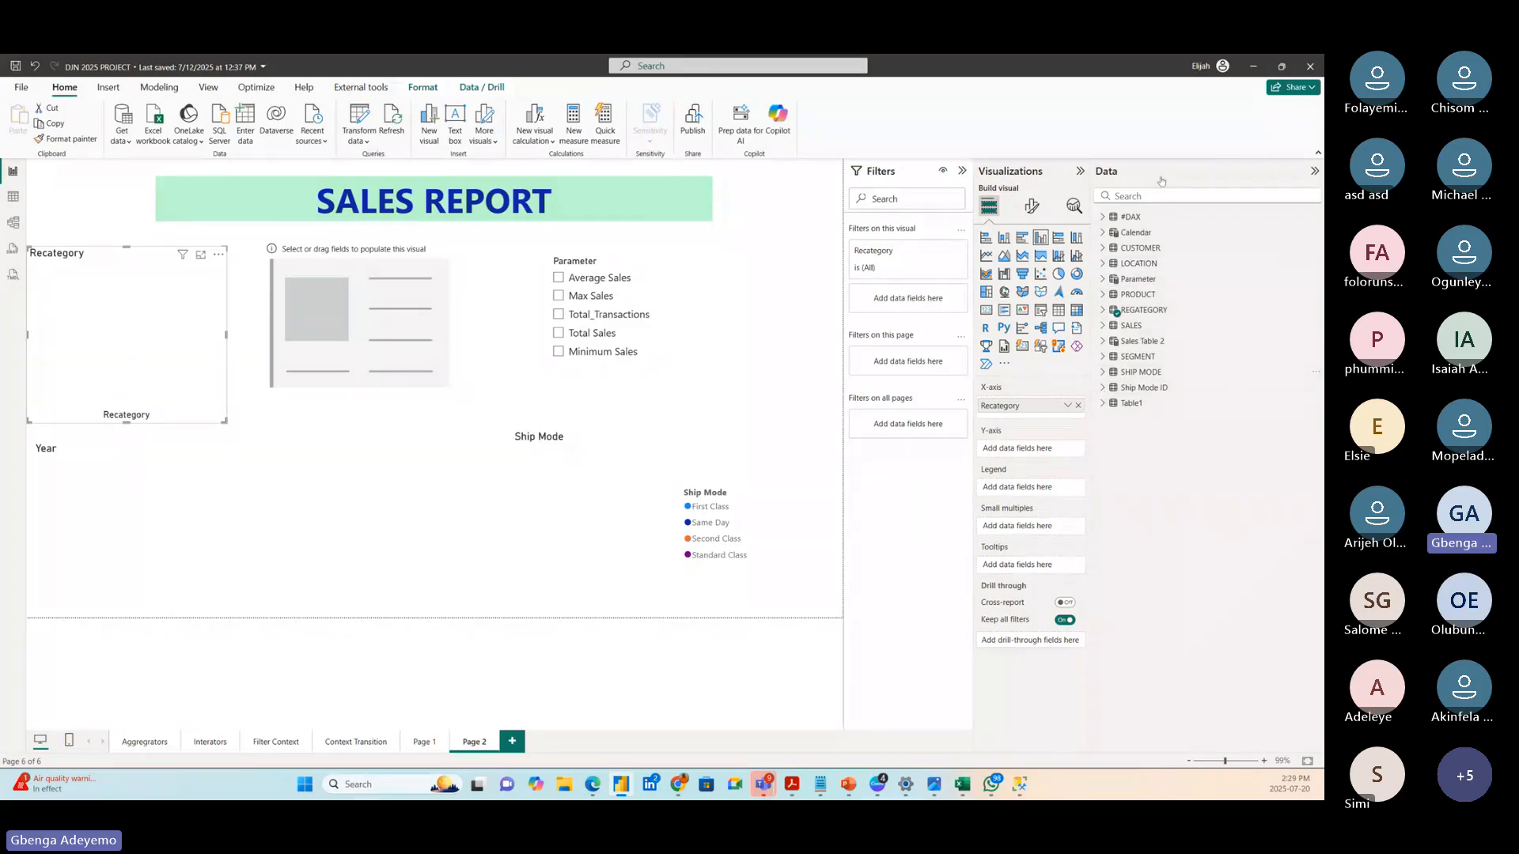
left_click(1101, 278)
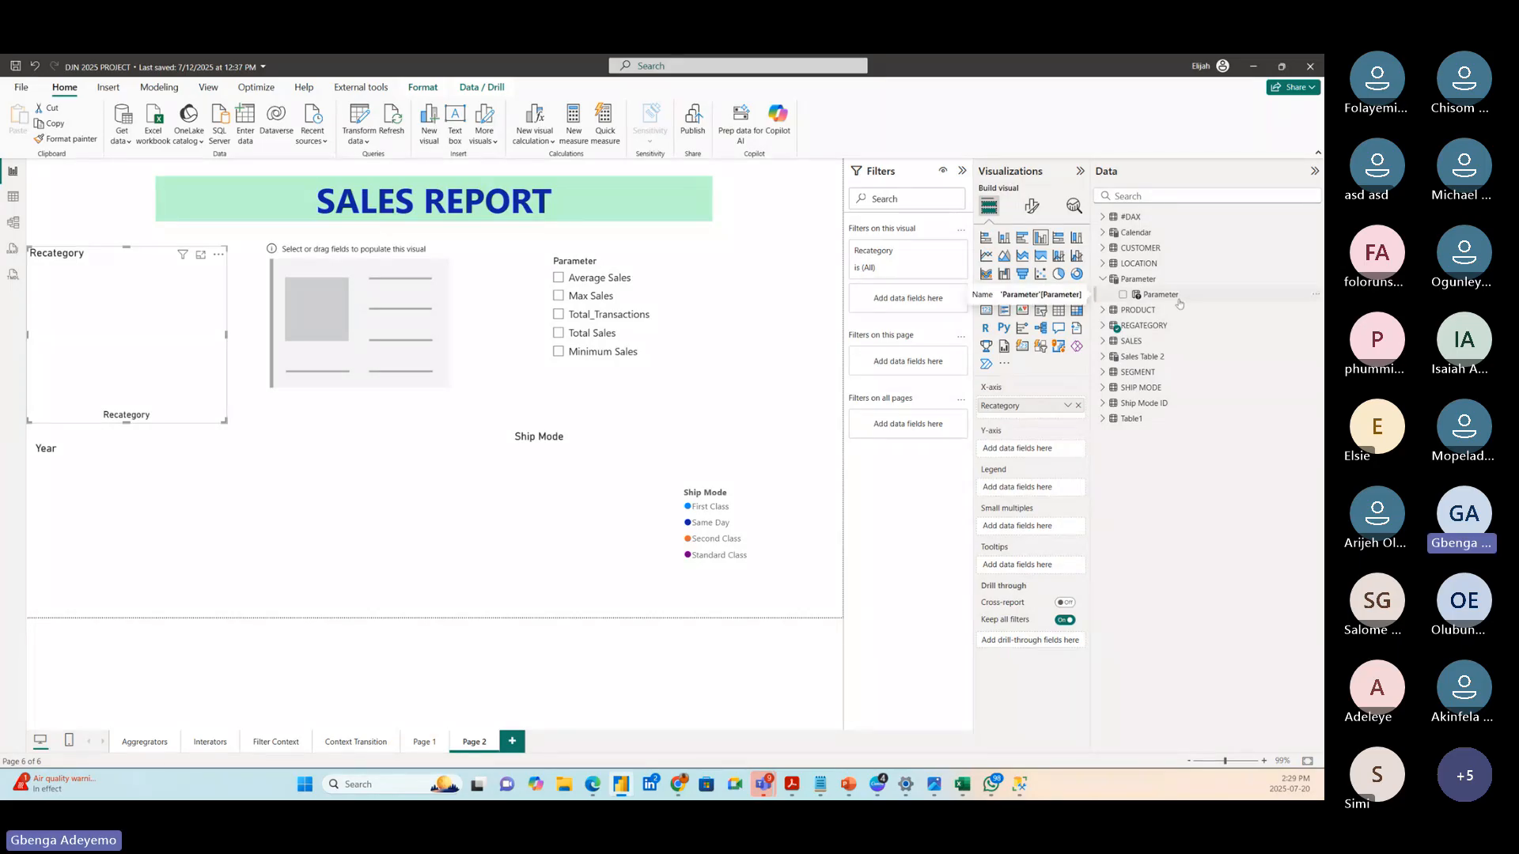
left_click_drag(1177, 300, 120, 344)
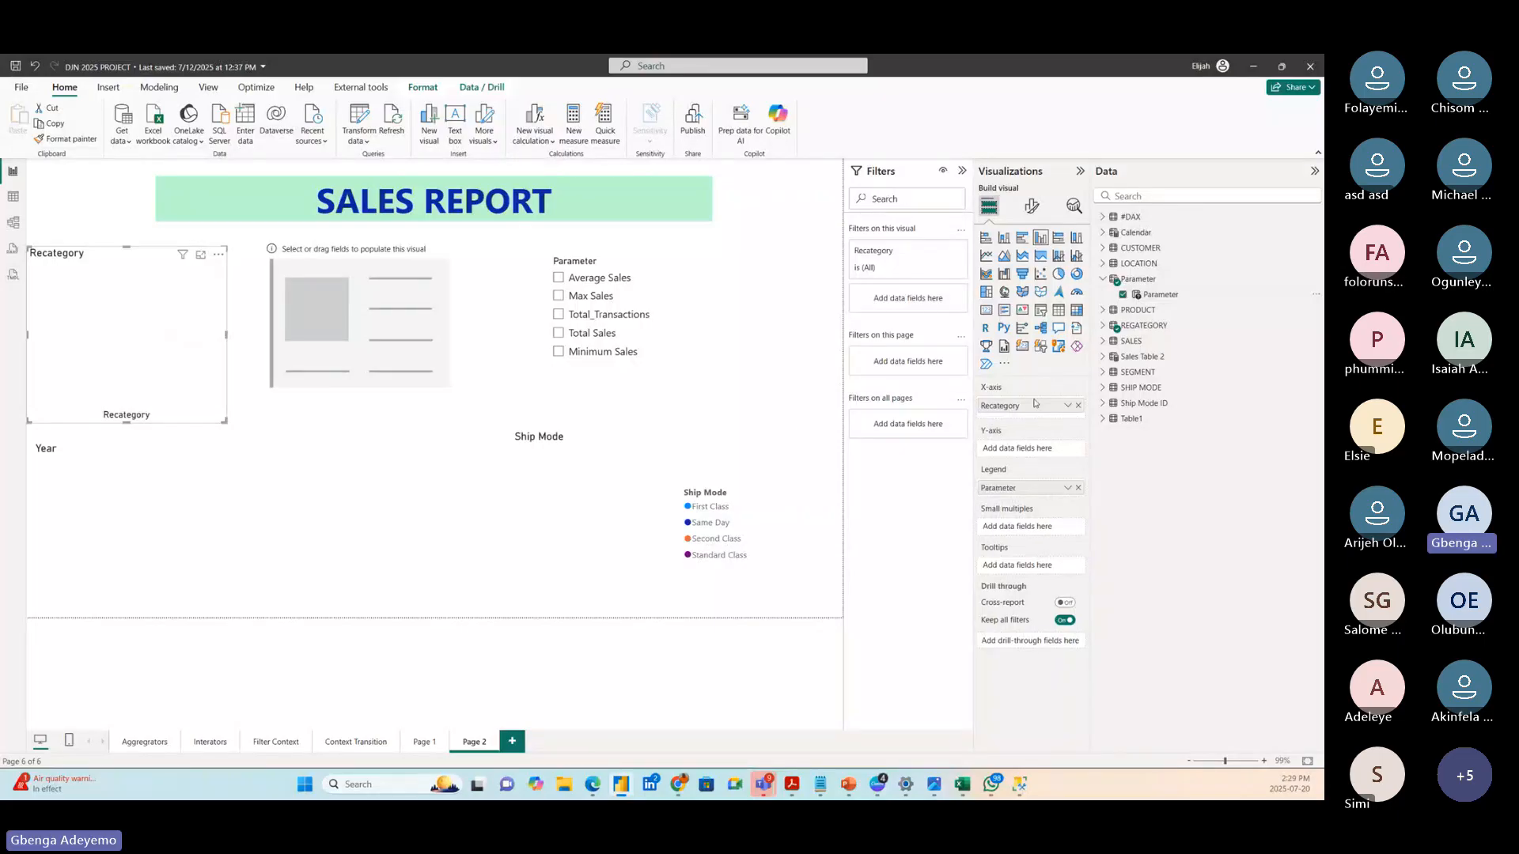
left_click_drag(1016, 490, 1013, 452)
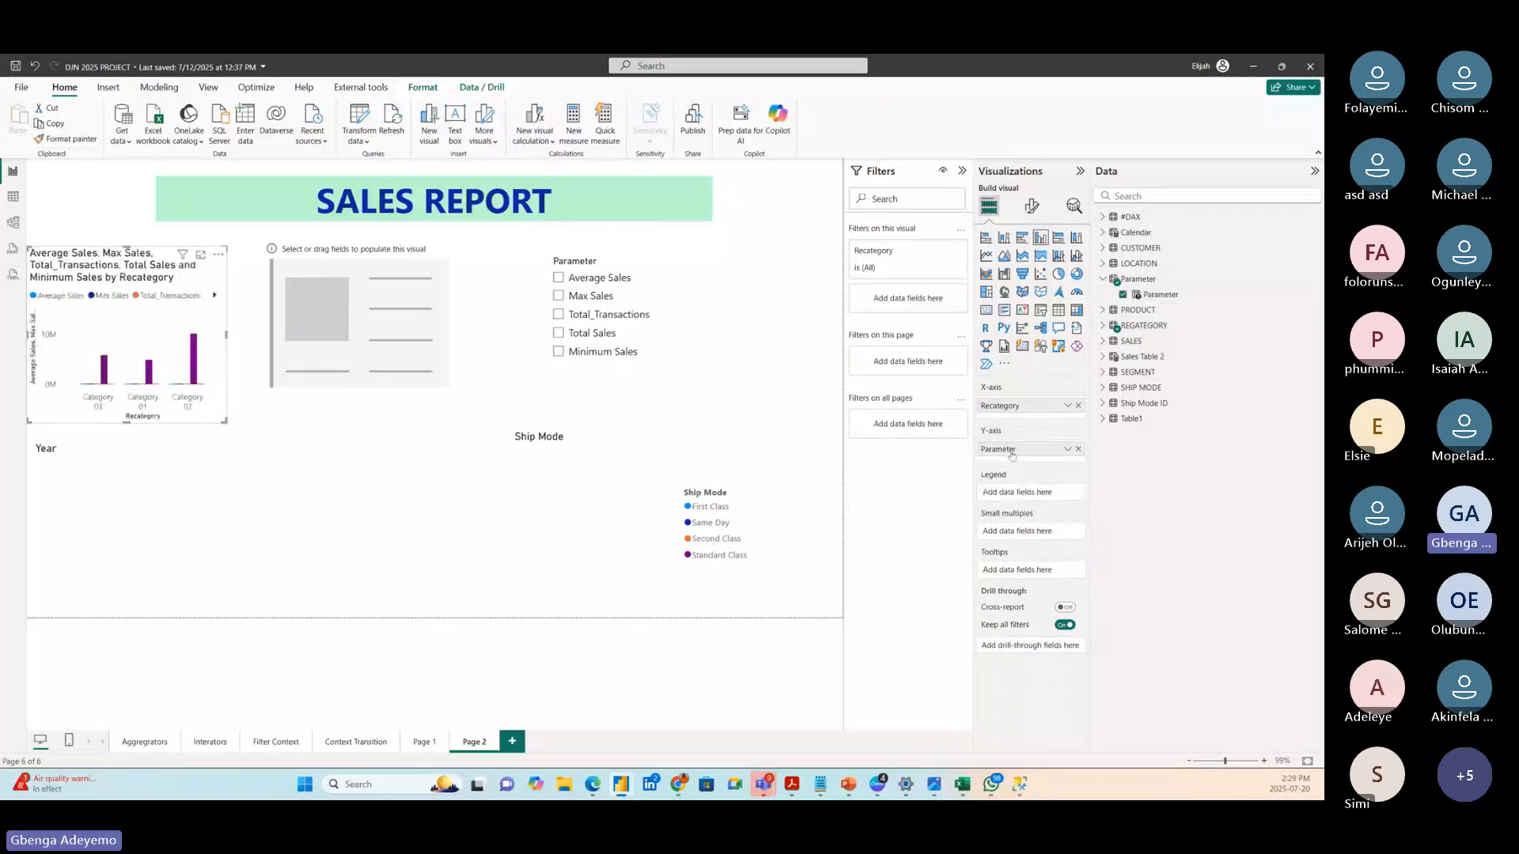
- Check the Recategory chart with Average Sales, Max Sales, Total_Transactions, Total Sales and Minimum Sales selected one at a time in the Parameter slicer
left_click(558, 277)
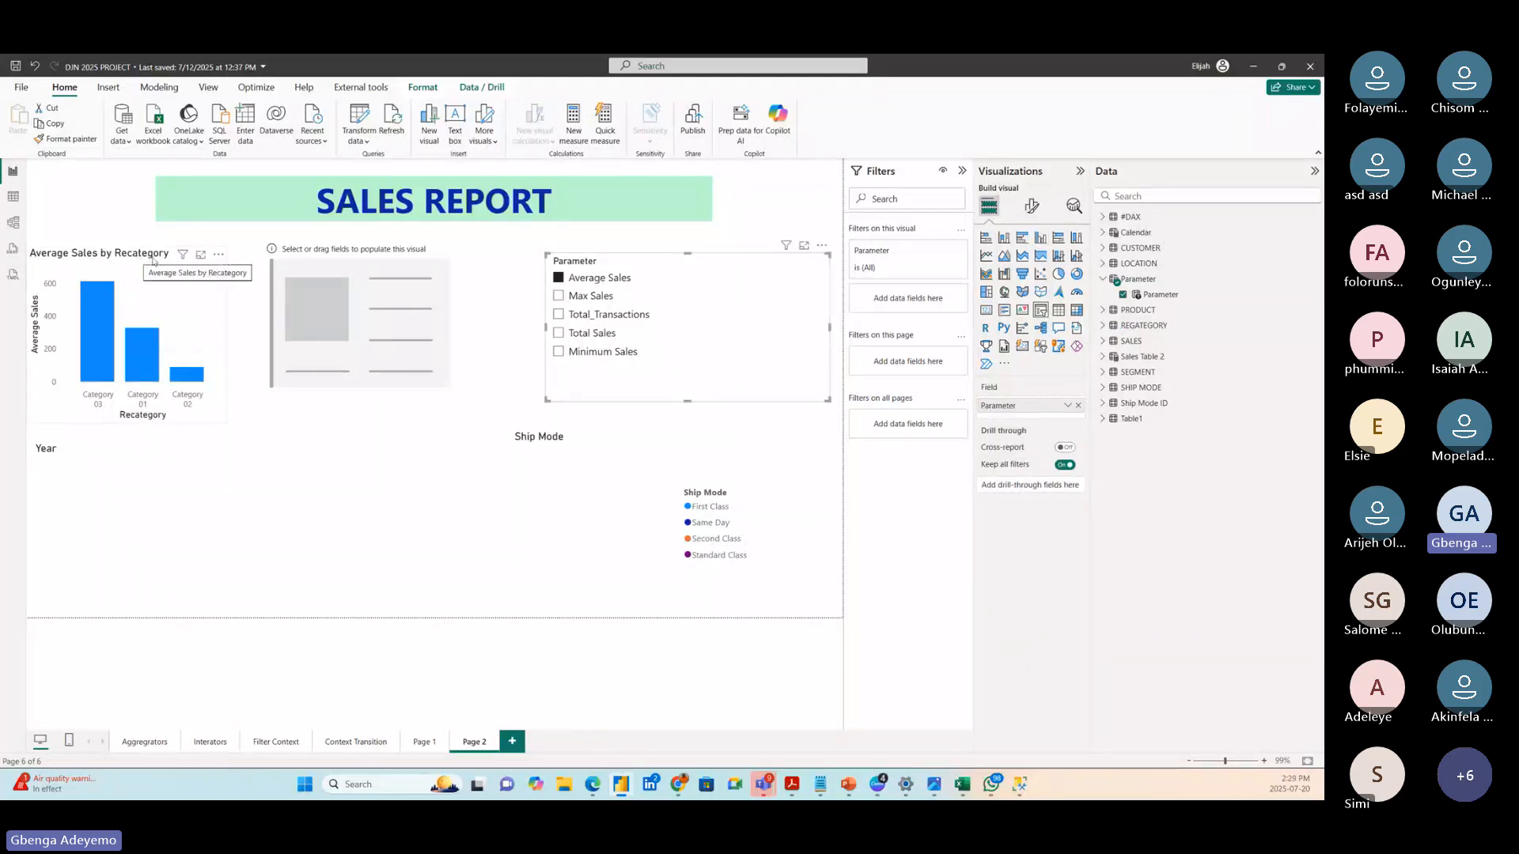
left_click(560, 296)
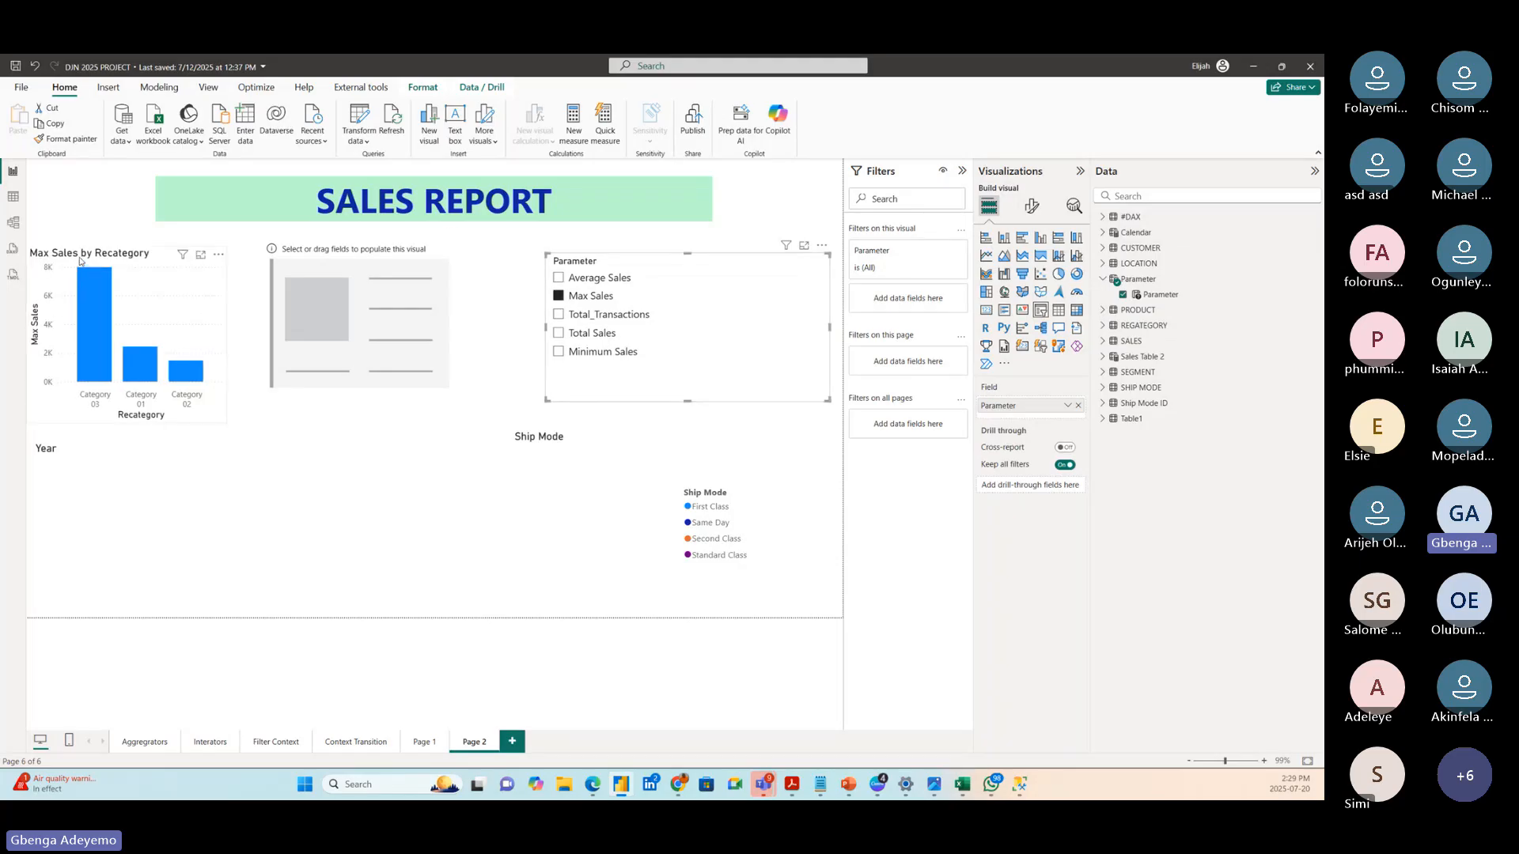
left_click(558, 315)
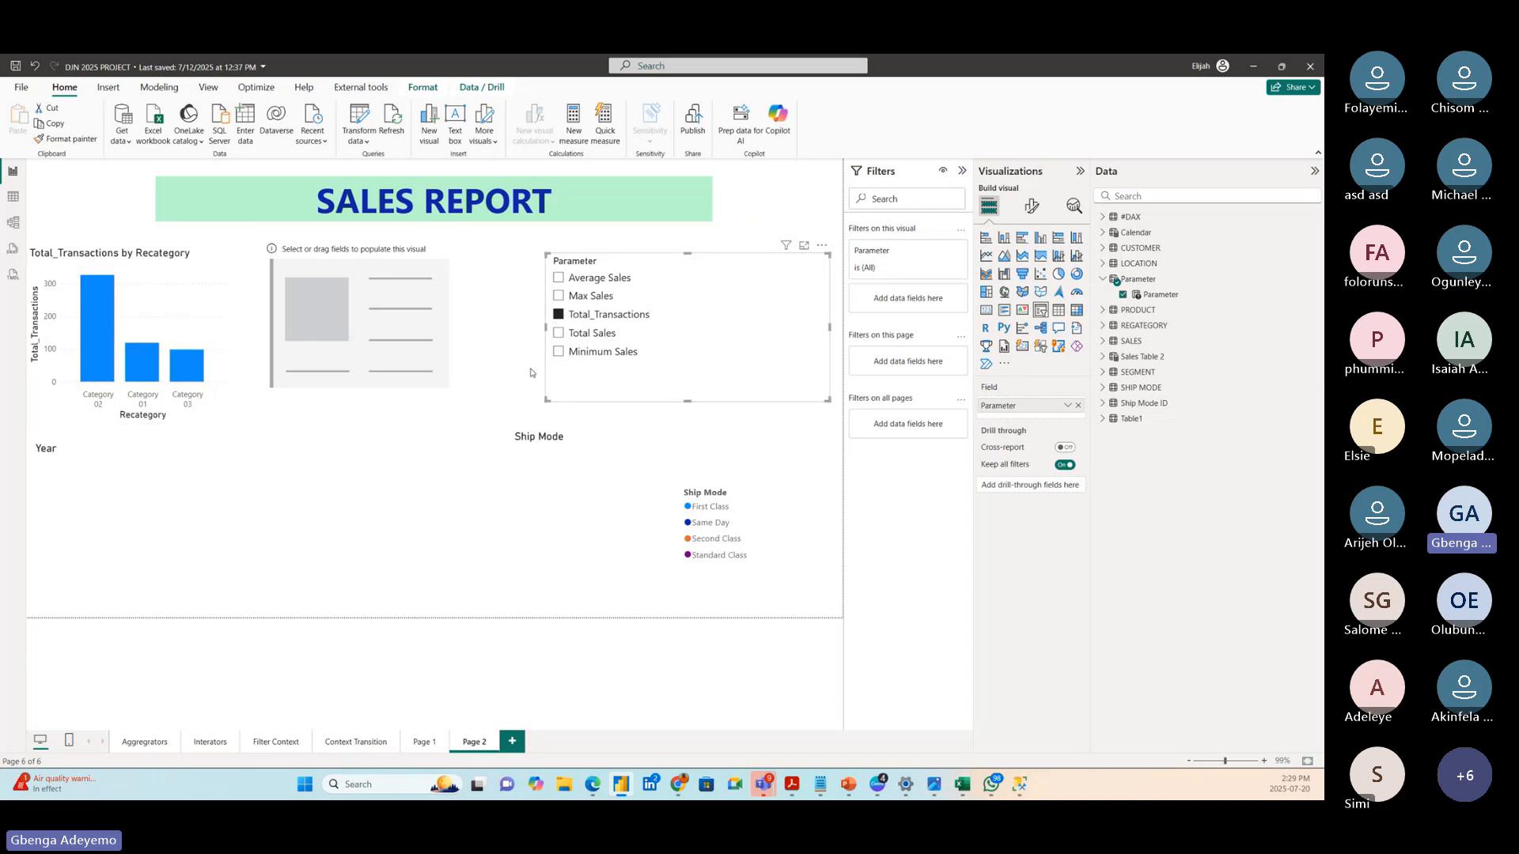
left_click(559, 333)
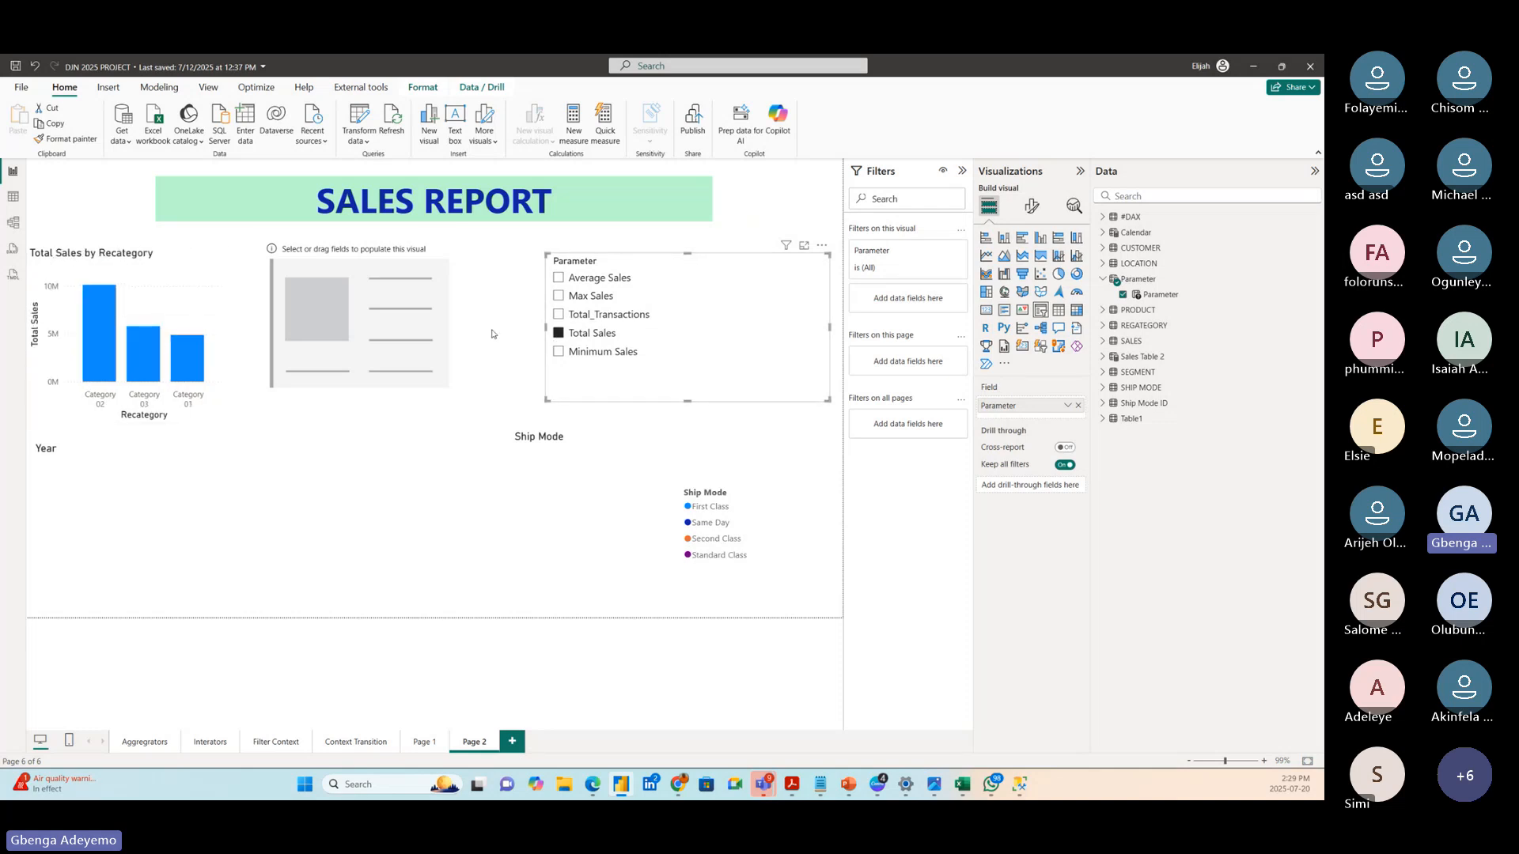
left_click(558, 351)
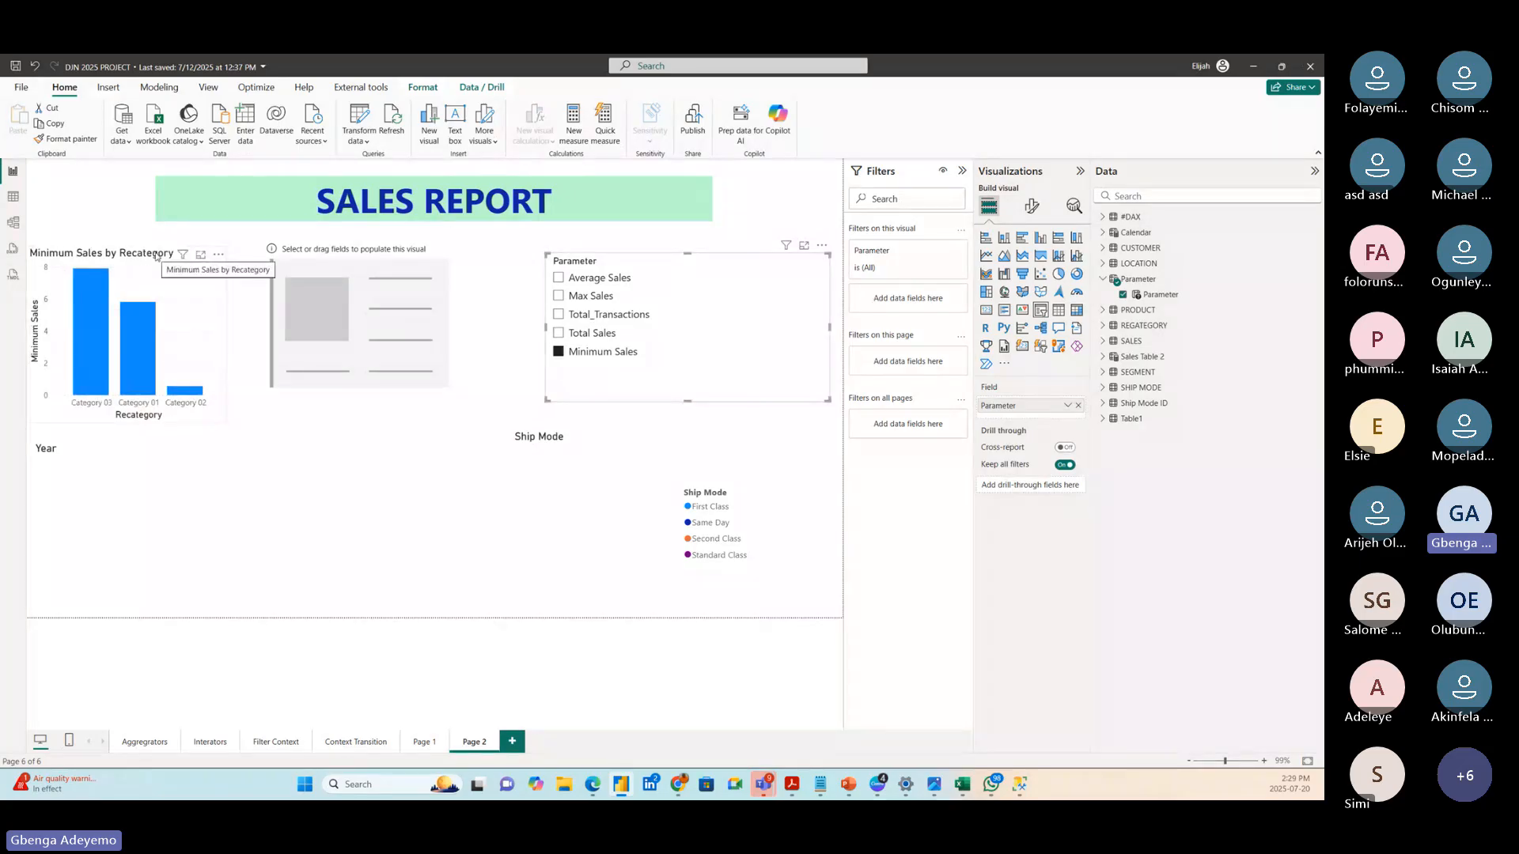
- Nudge the Recategory chart up and inward on the page and assign the Parameter field to the empty card
left_click(173, 298)
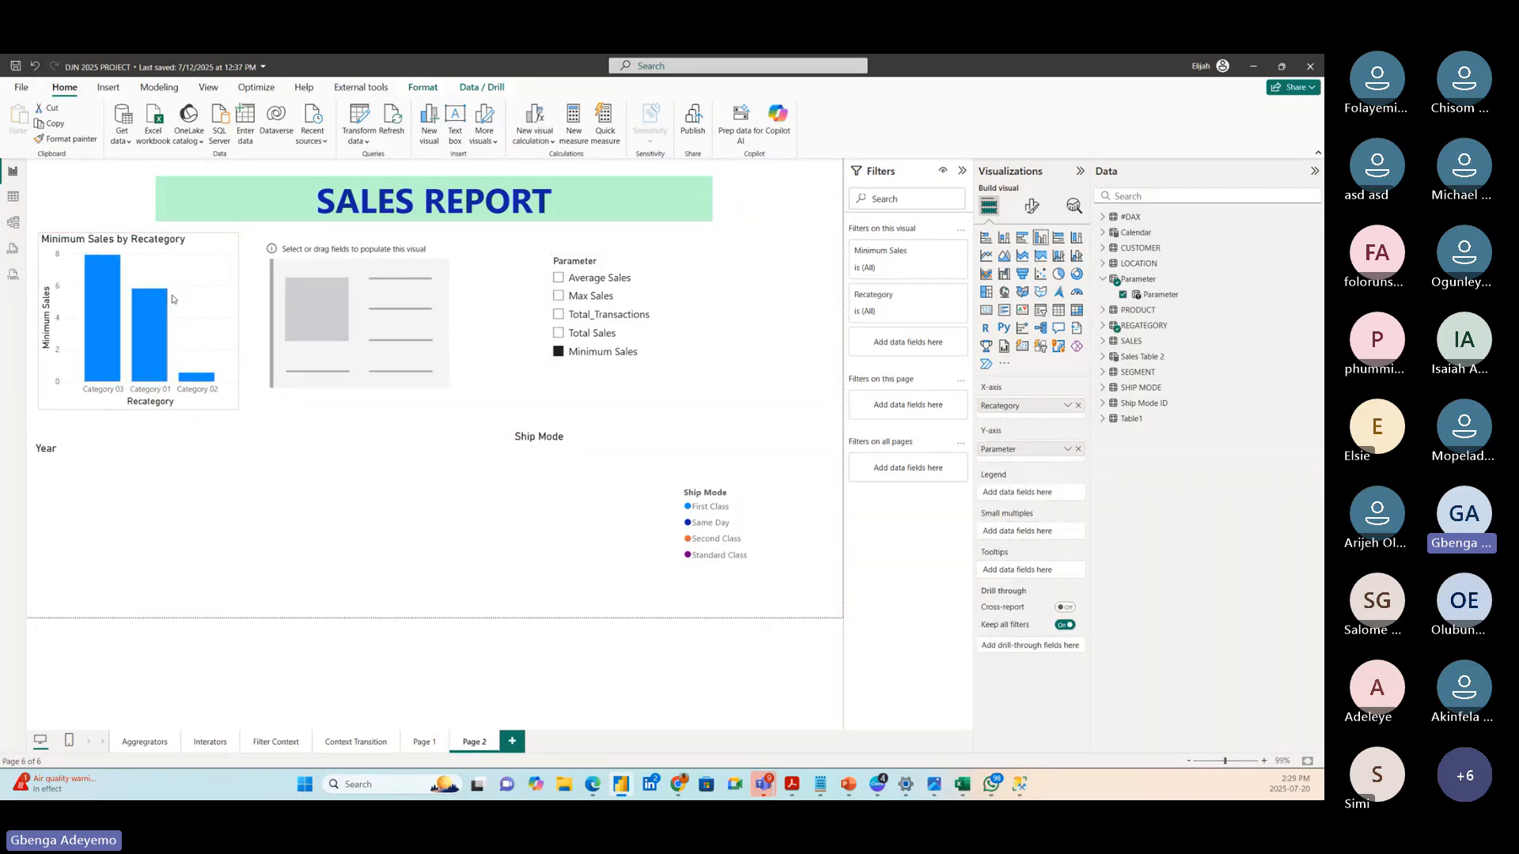
left_click_drag(173, 298, 170, 296)
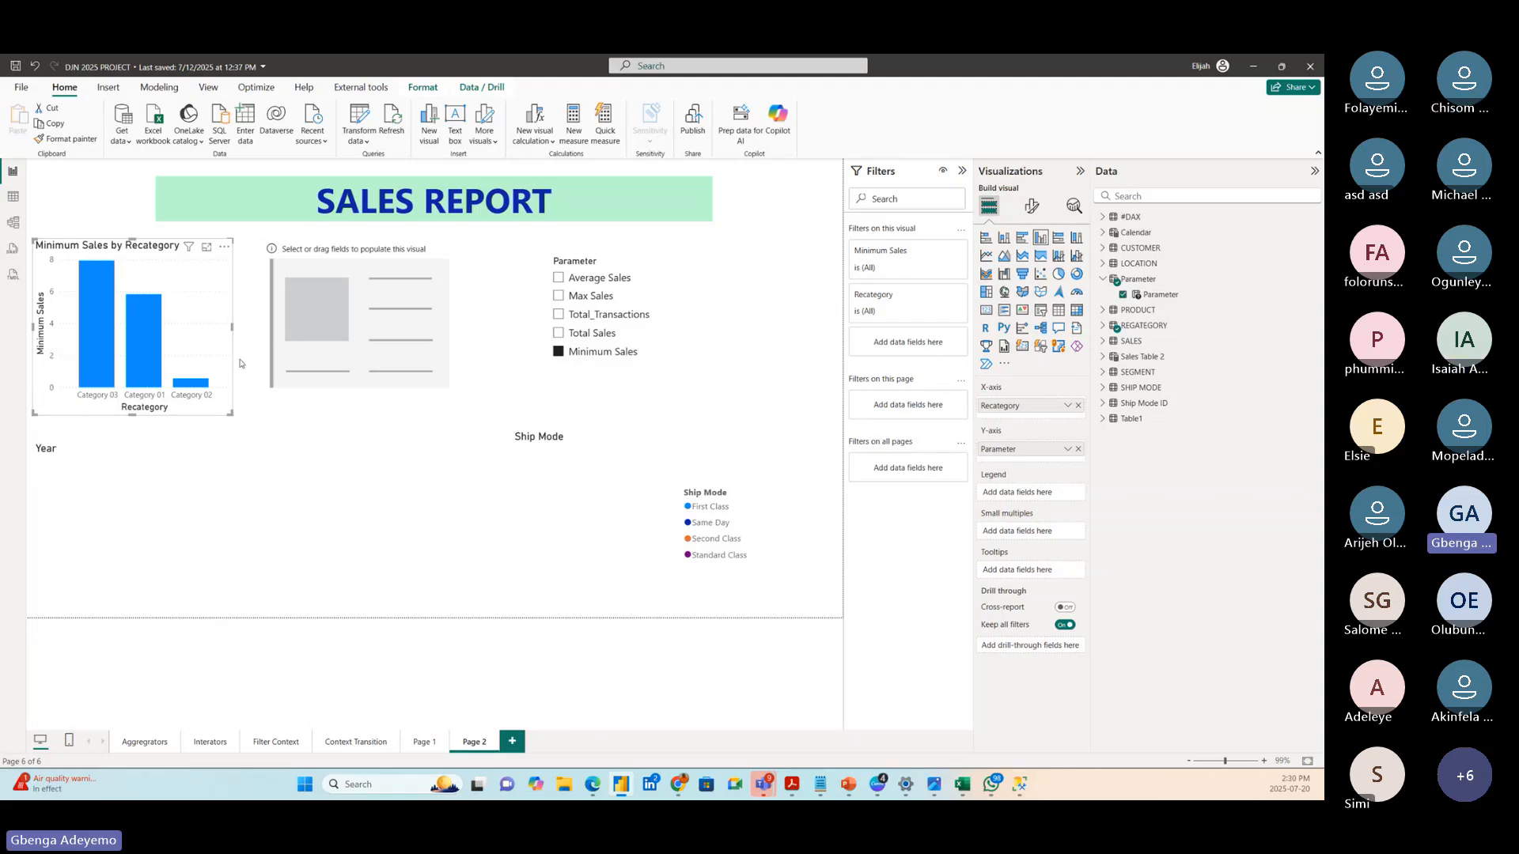
left_click(396, 330)
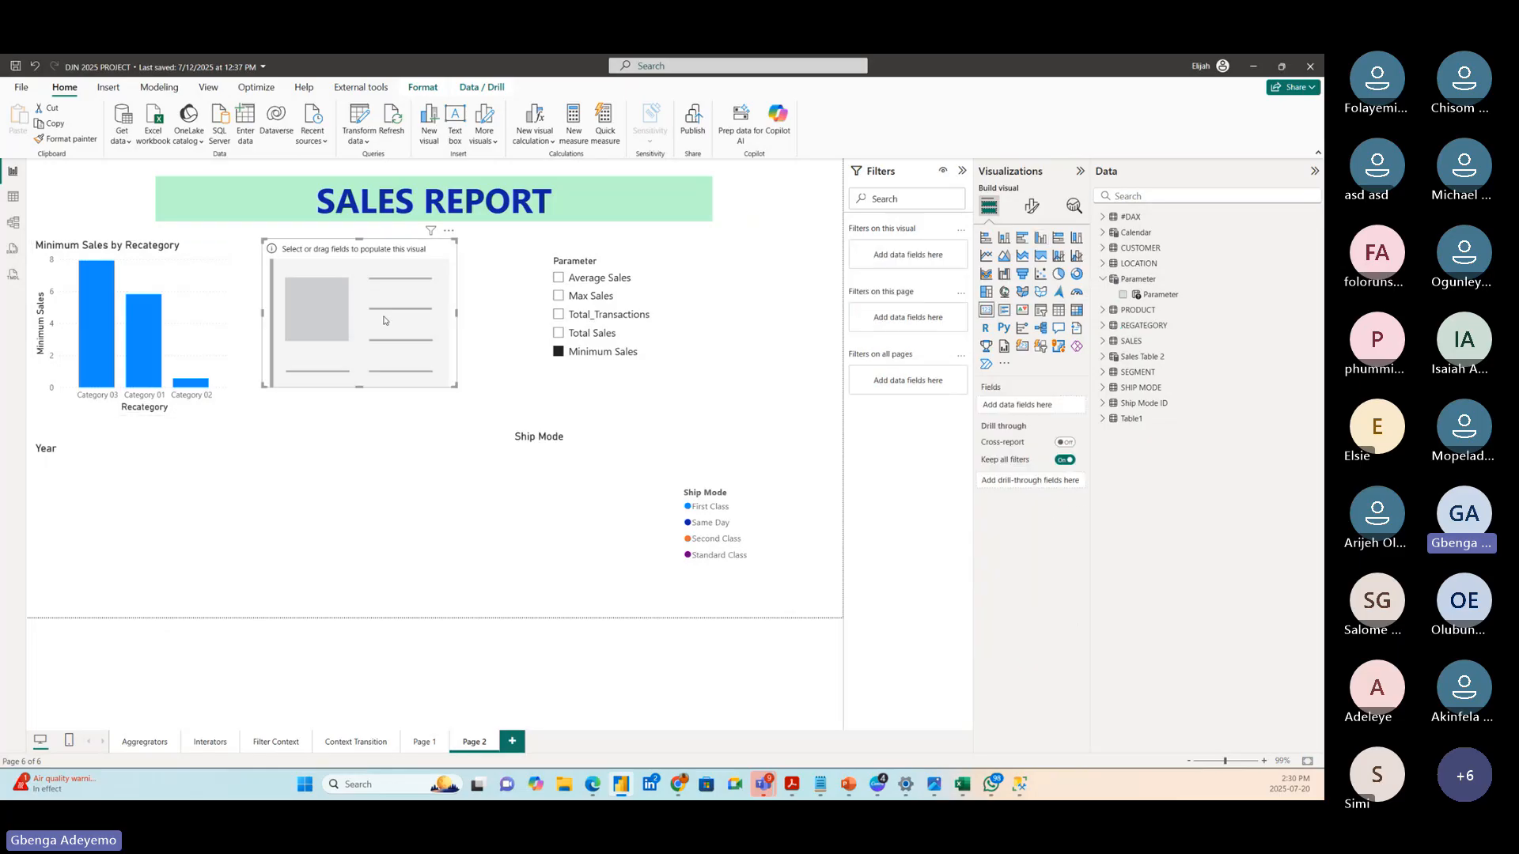
left_click_drag(1159, 296, 1027, 405)
- Switch the Parameter slicer through Total Sales, Total_Transactions, Max Sales and Average Sales, and move the slicer slightly farther from the card
left_click(556, 334)
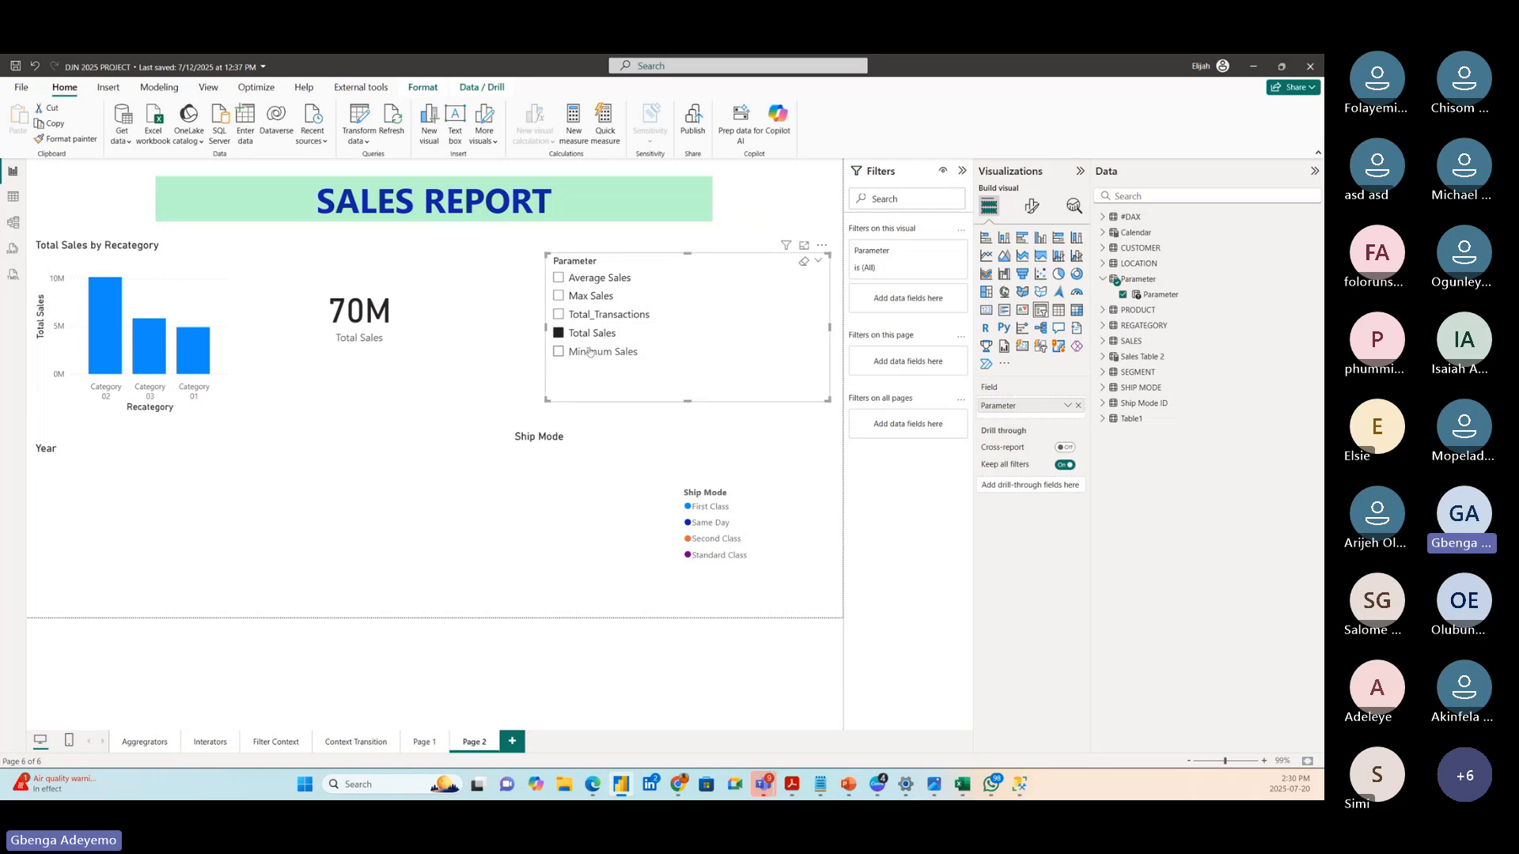
left_click(558, 316)
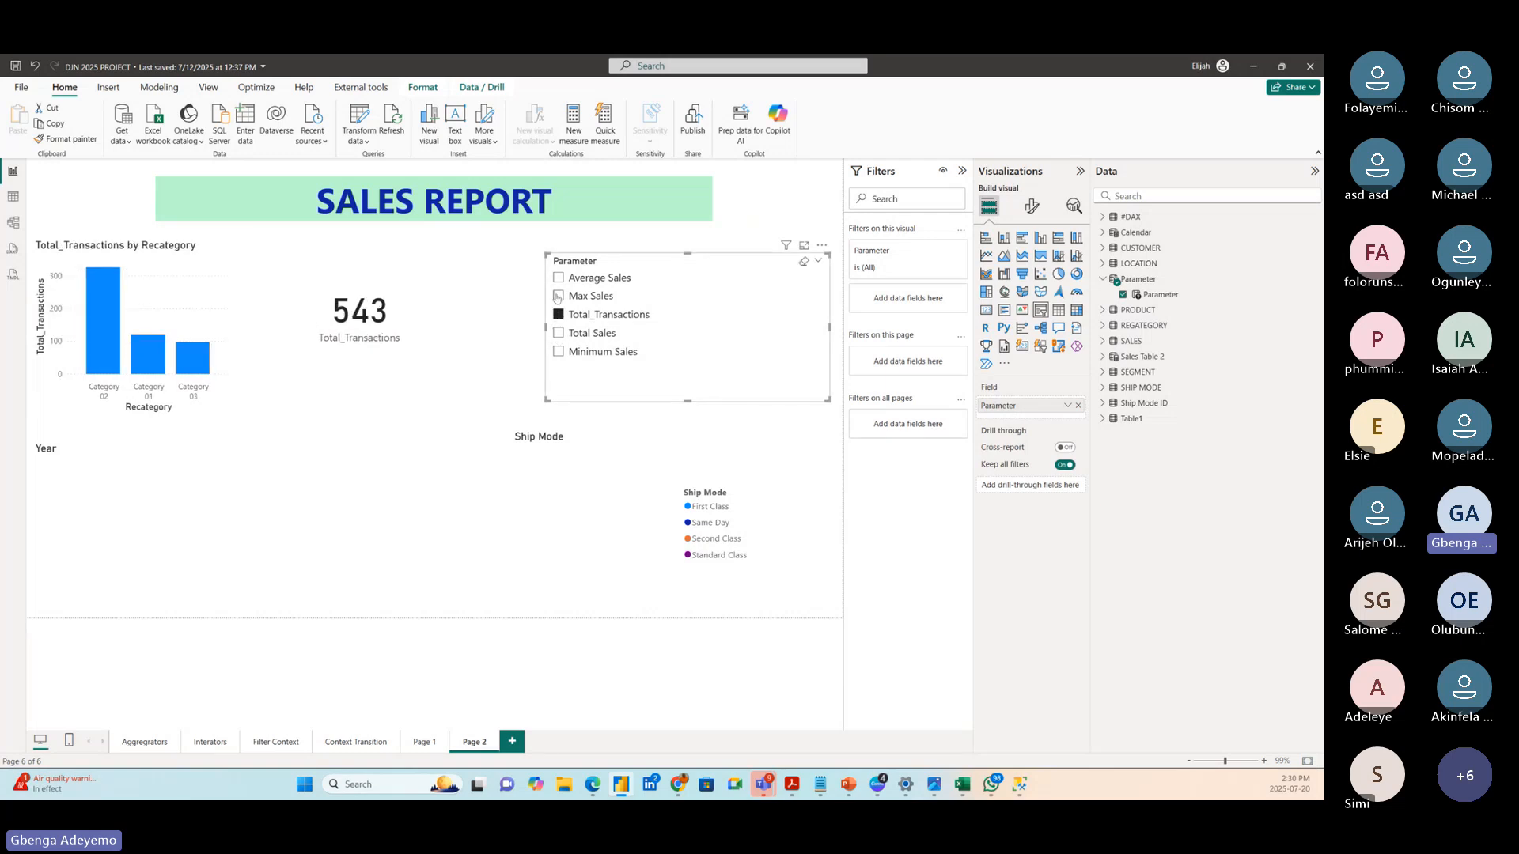
left_click(557, 297)
left_click(559, 277)
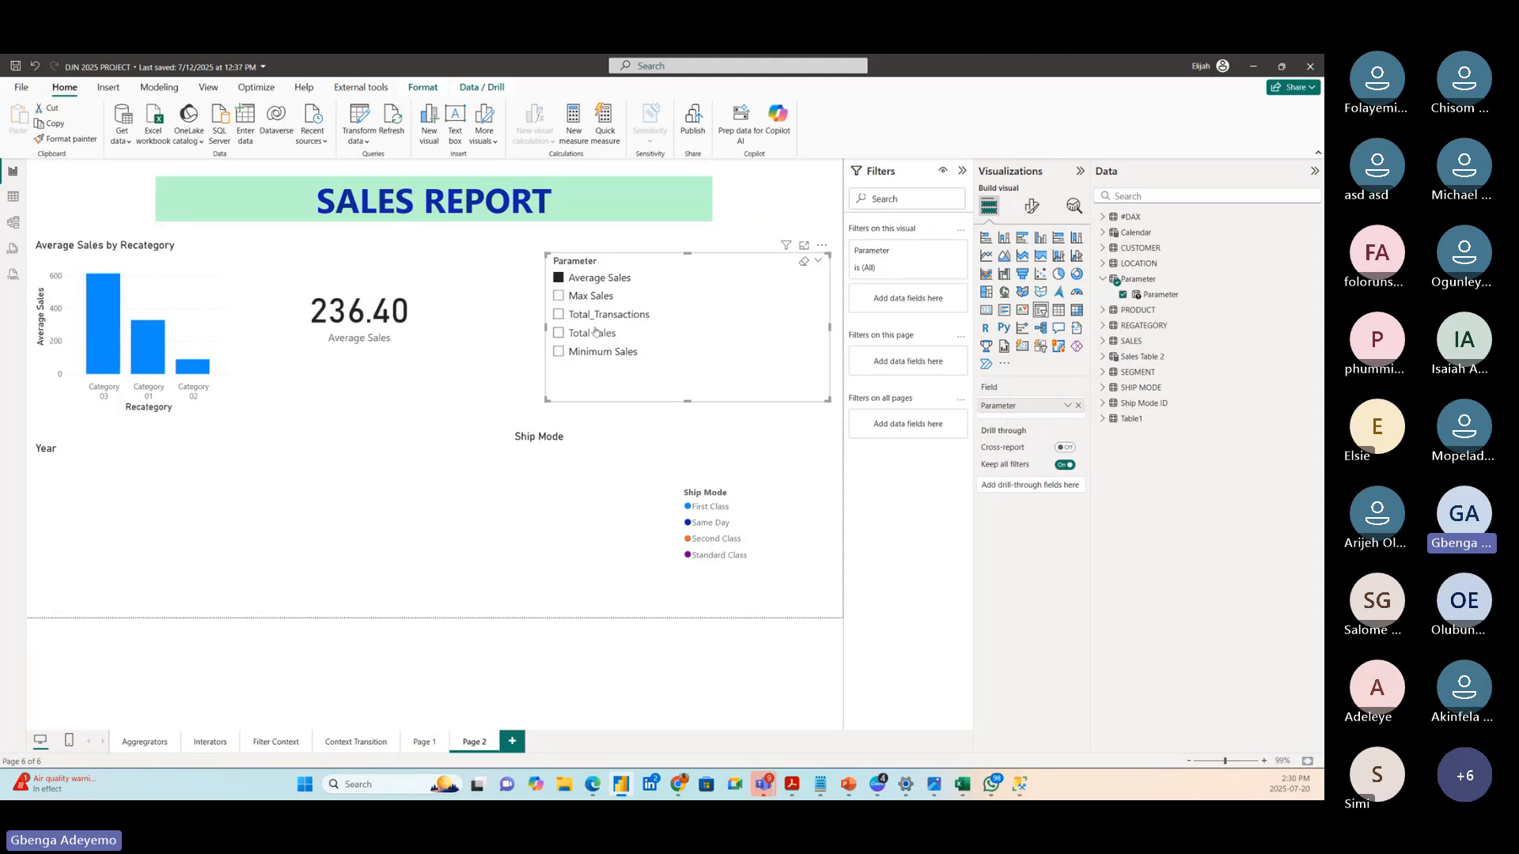
left_click_drag(689, 266, 687, 262)
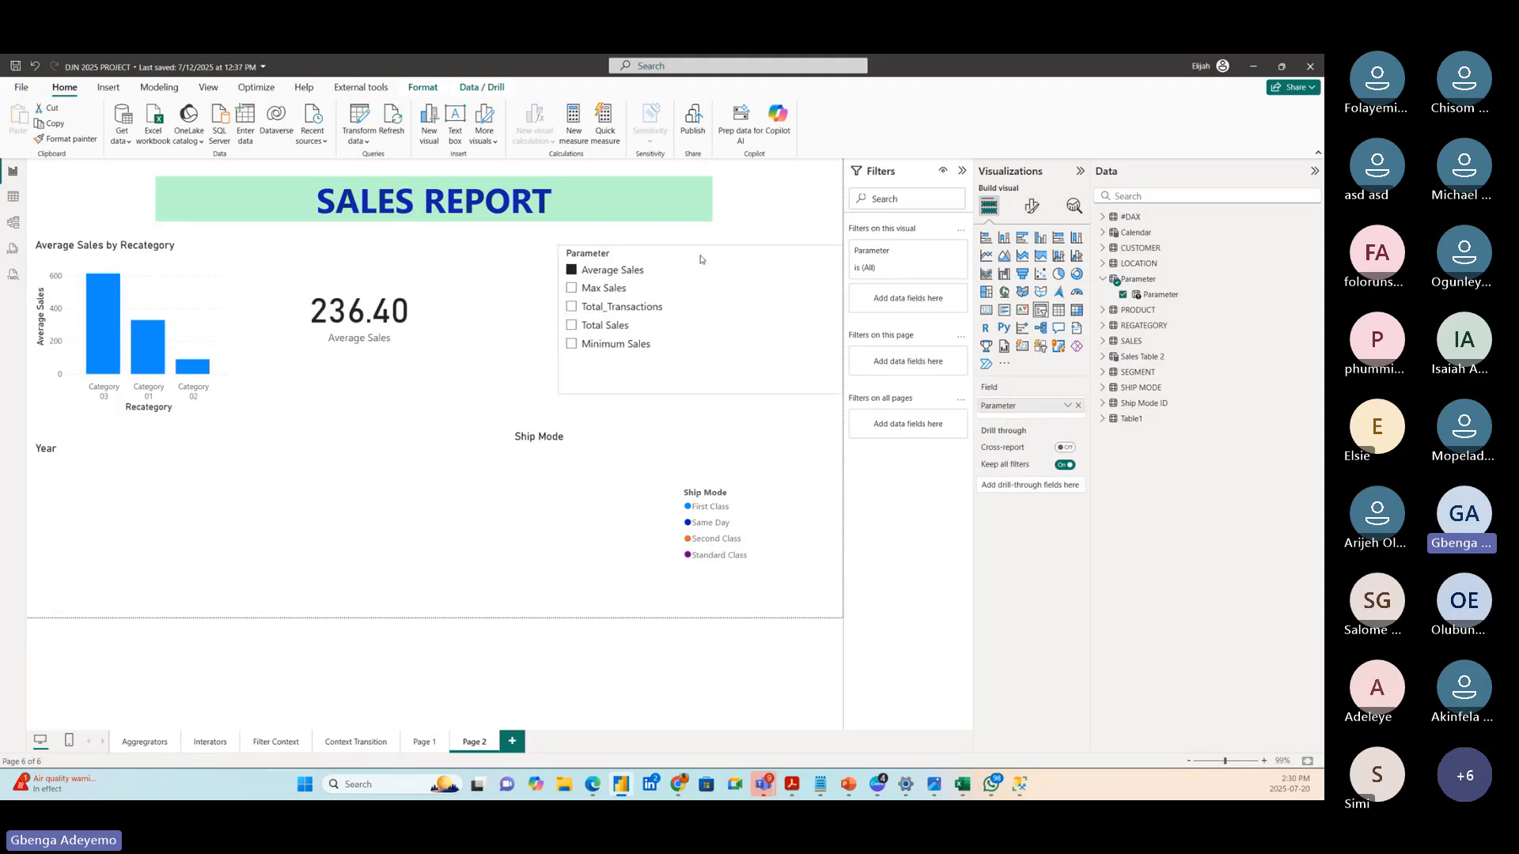
- Check the Recategory chart and card with Max Sales, Total_Transactions, Total Sales and Minimum Sales selected one at a time in the Parameter slicer
left_click(556, 291)
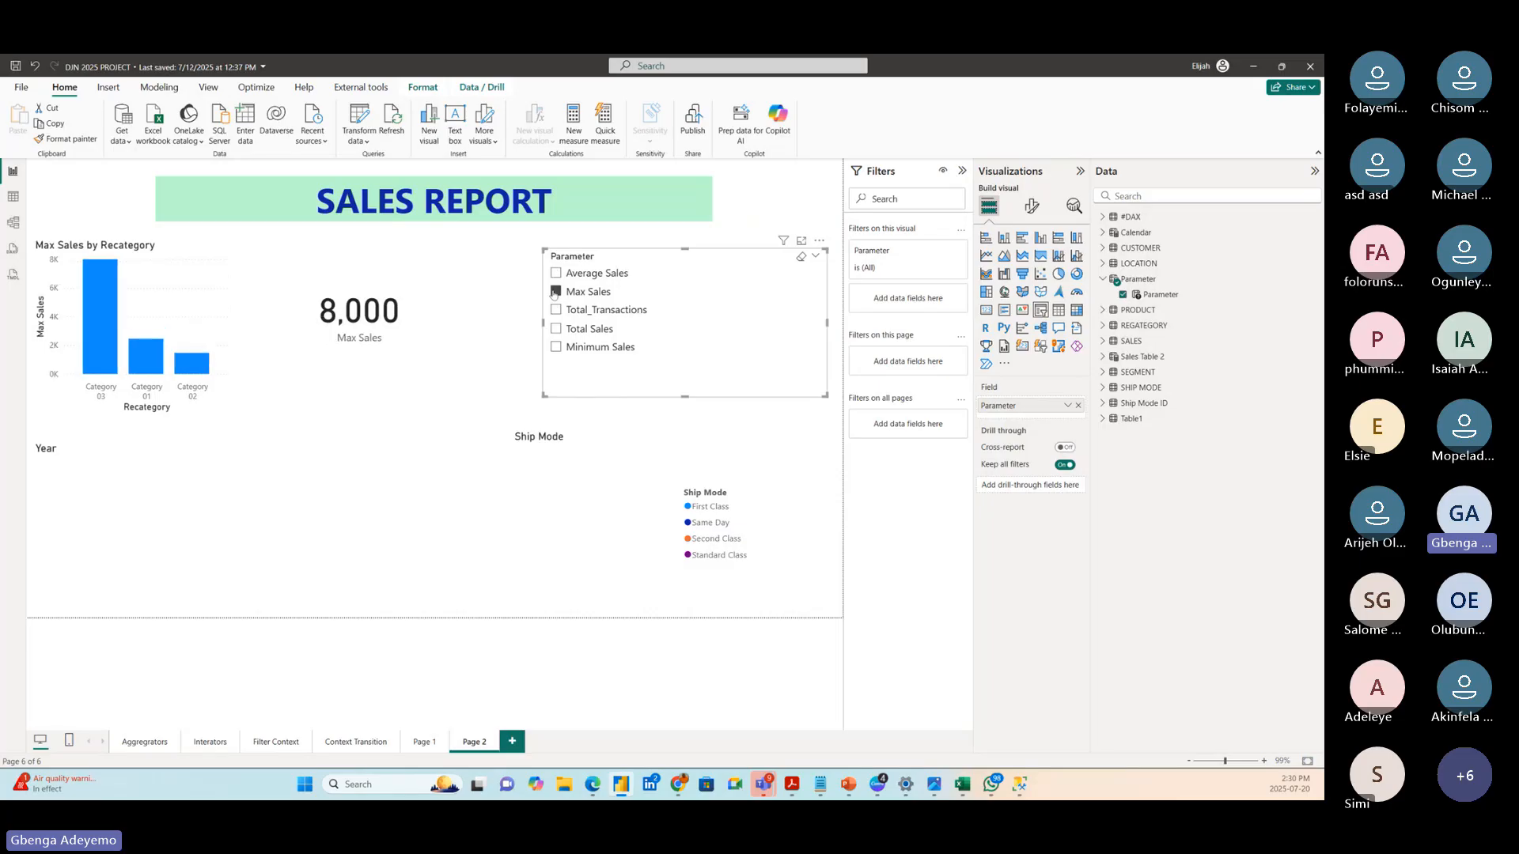
left_click(556, 310)
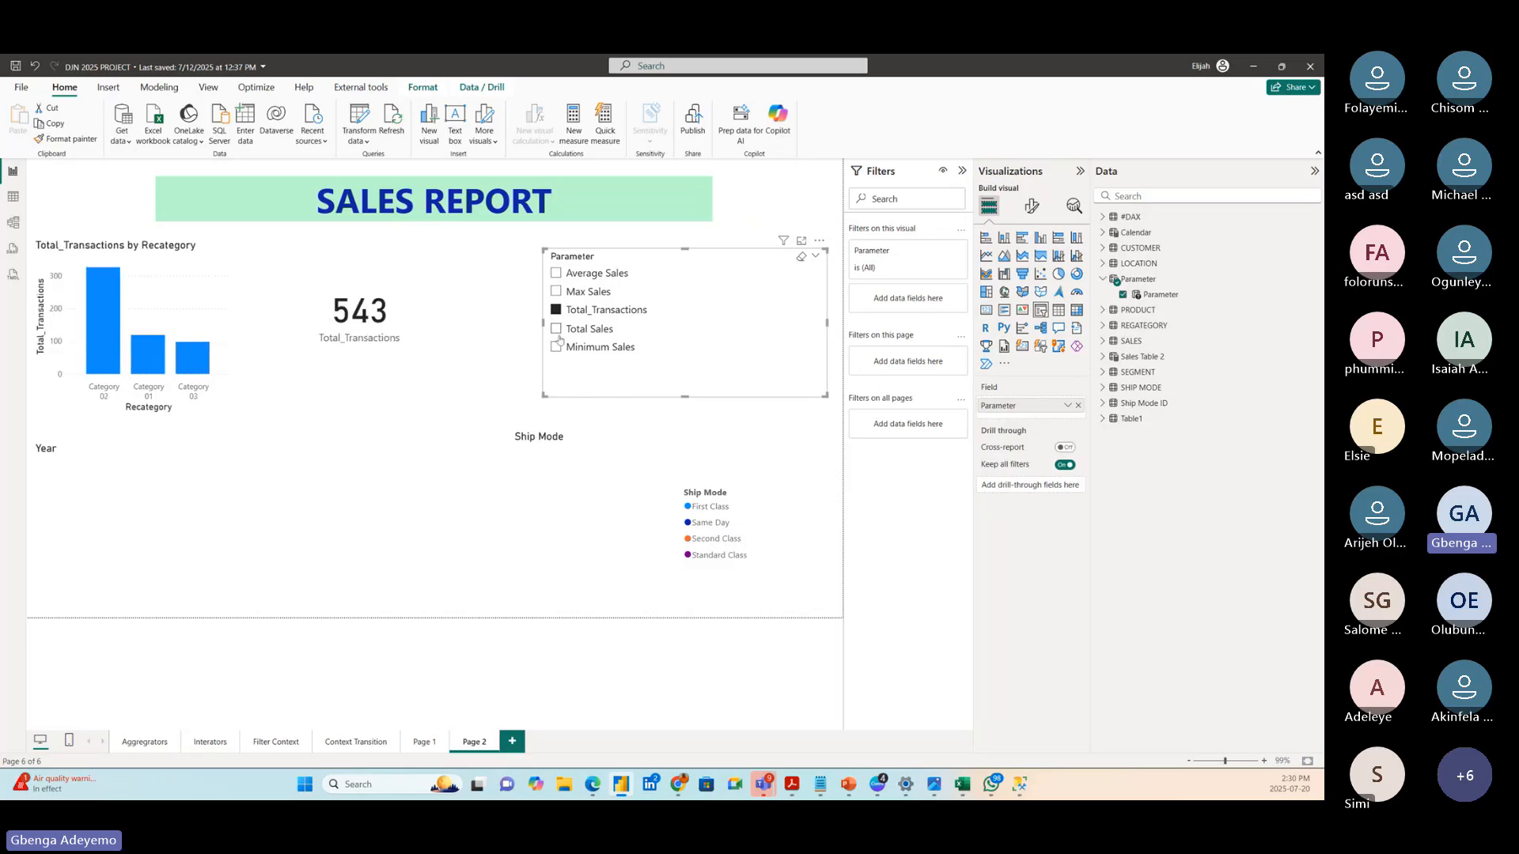
left_click(556, 328)
left_click(556, 347)
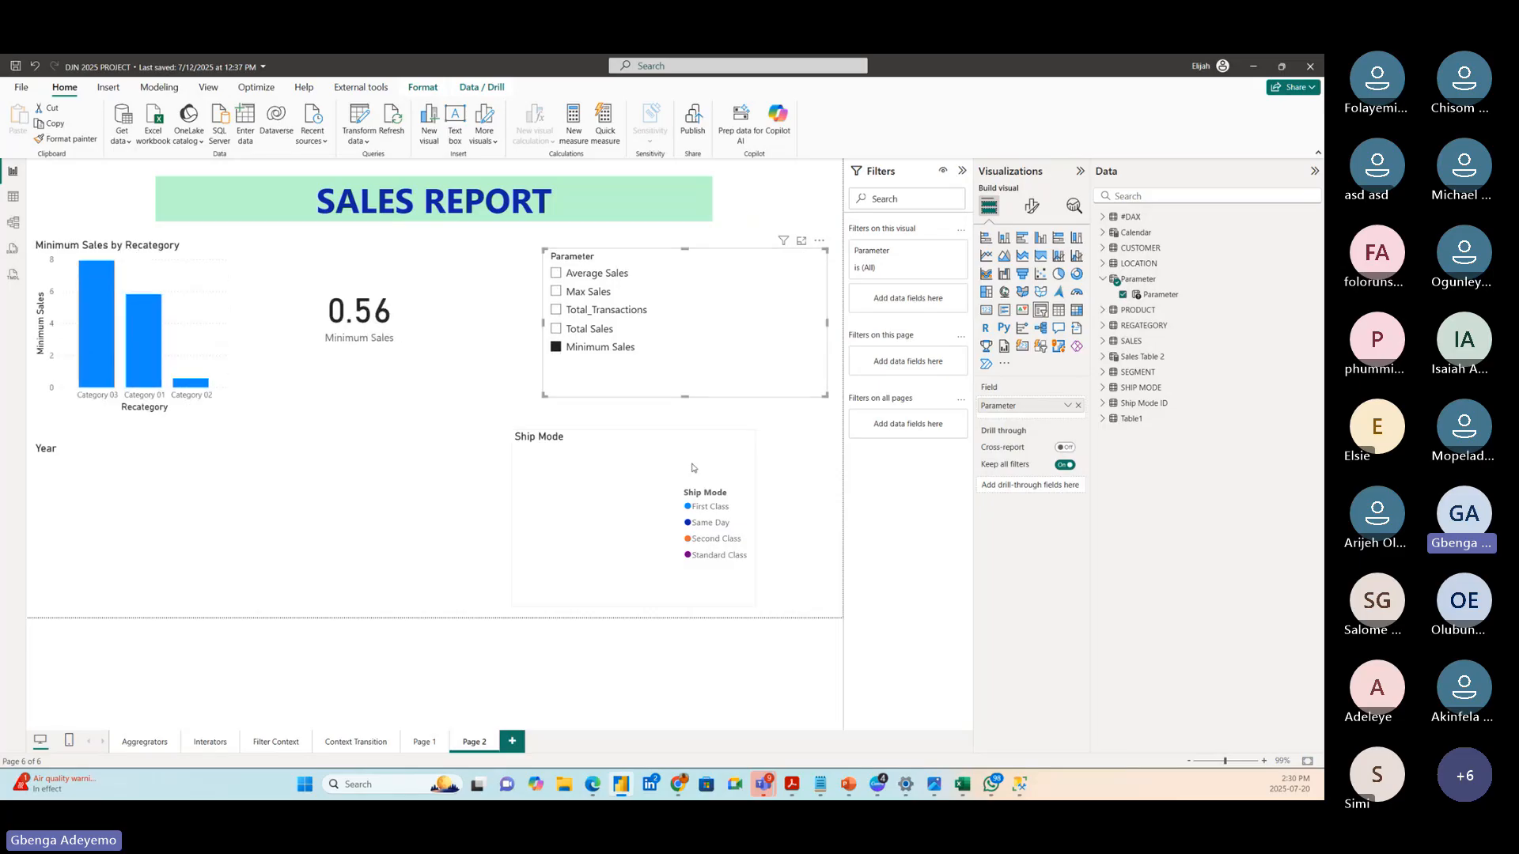
- Assign the Parameter field to the Year line chart's Y-axis and widen the chart toward the middle of the page
left_click(94, 487)
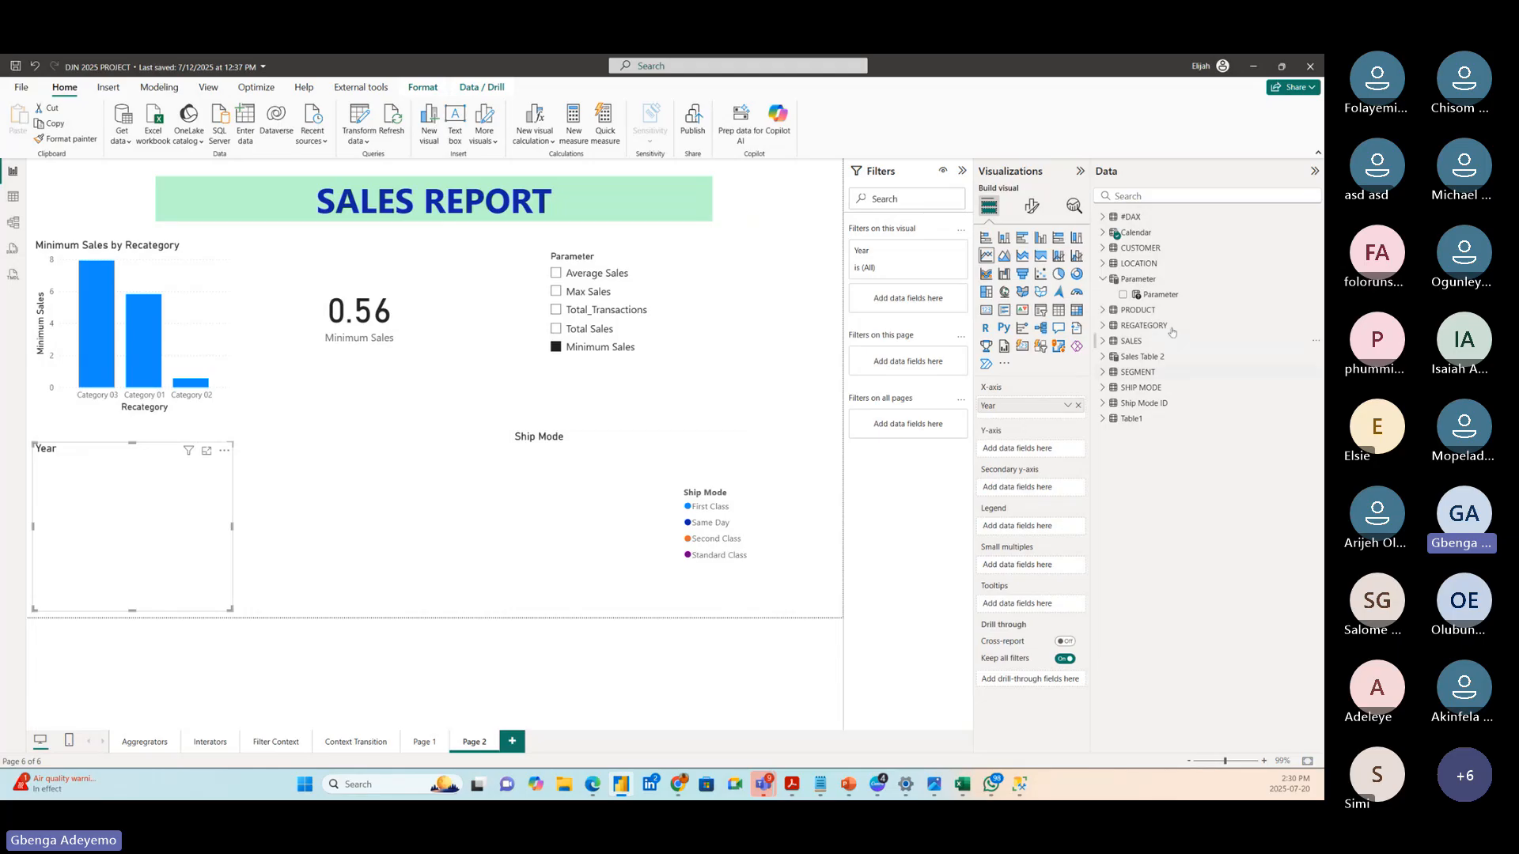
left_click_drag(1163, 297, 1026, 449)
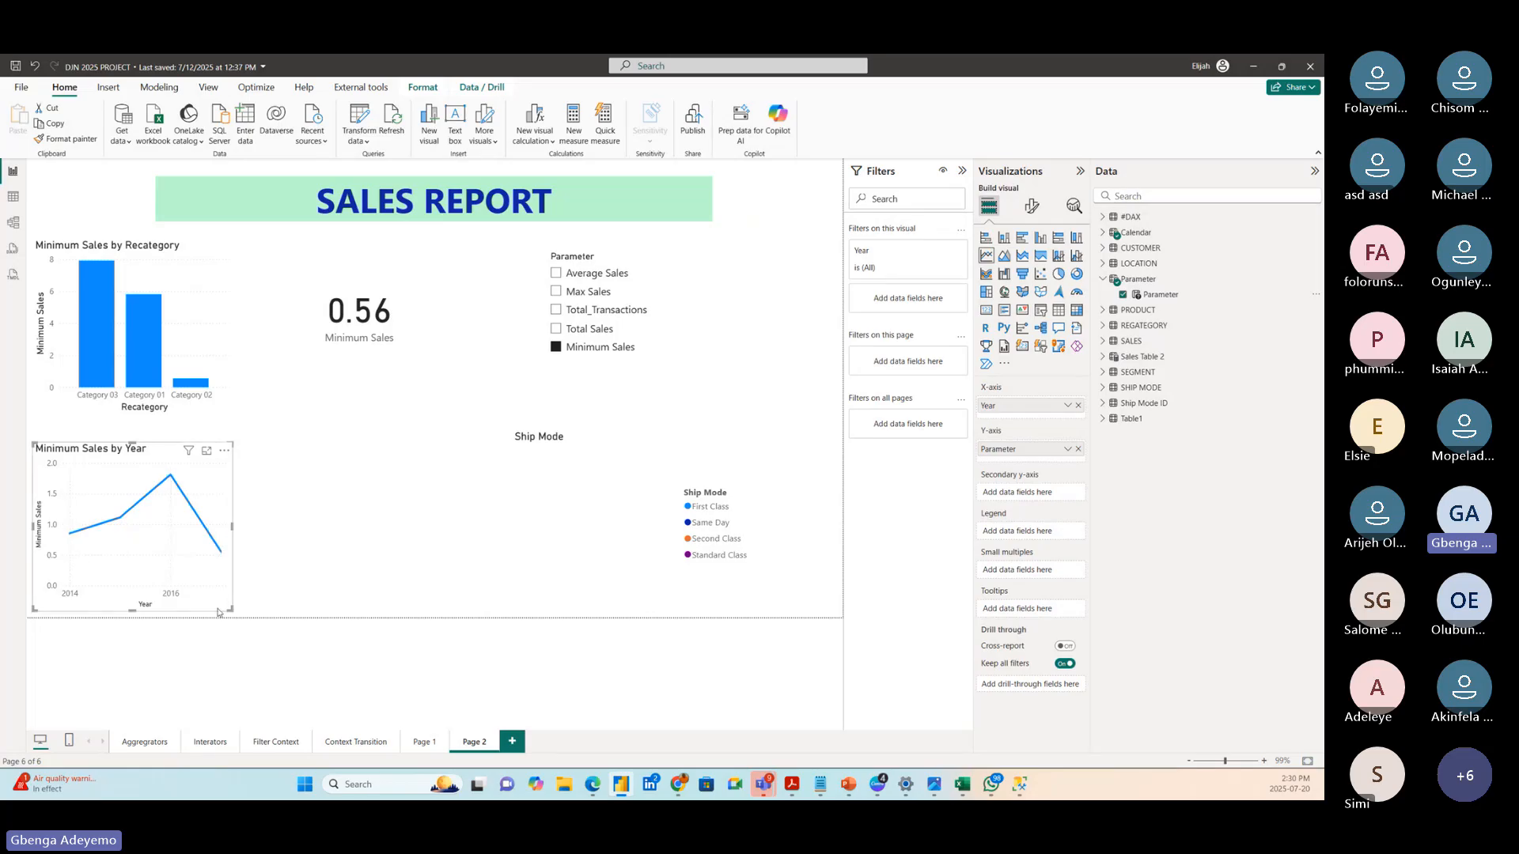
left_click_drag(230, 609, 346, 606)
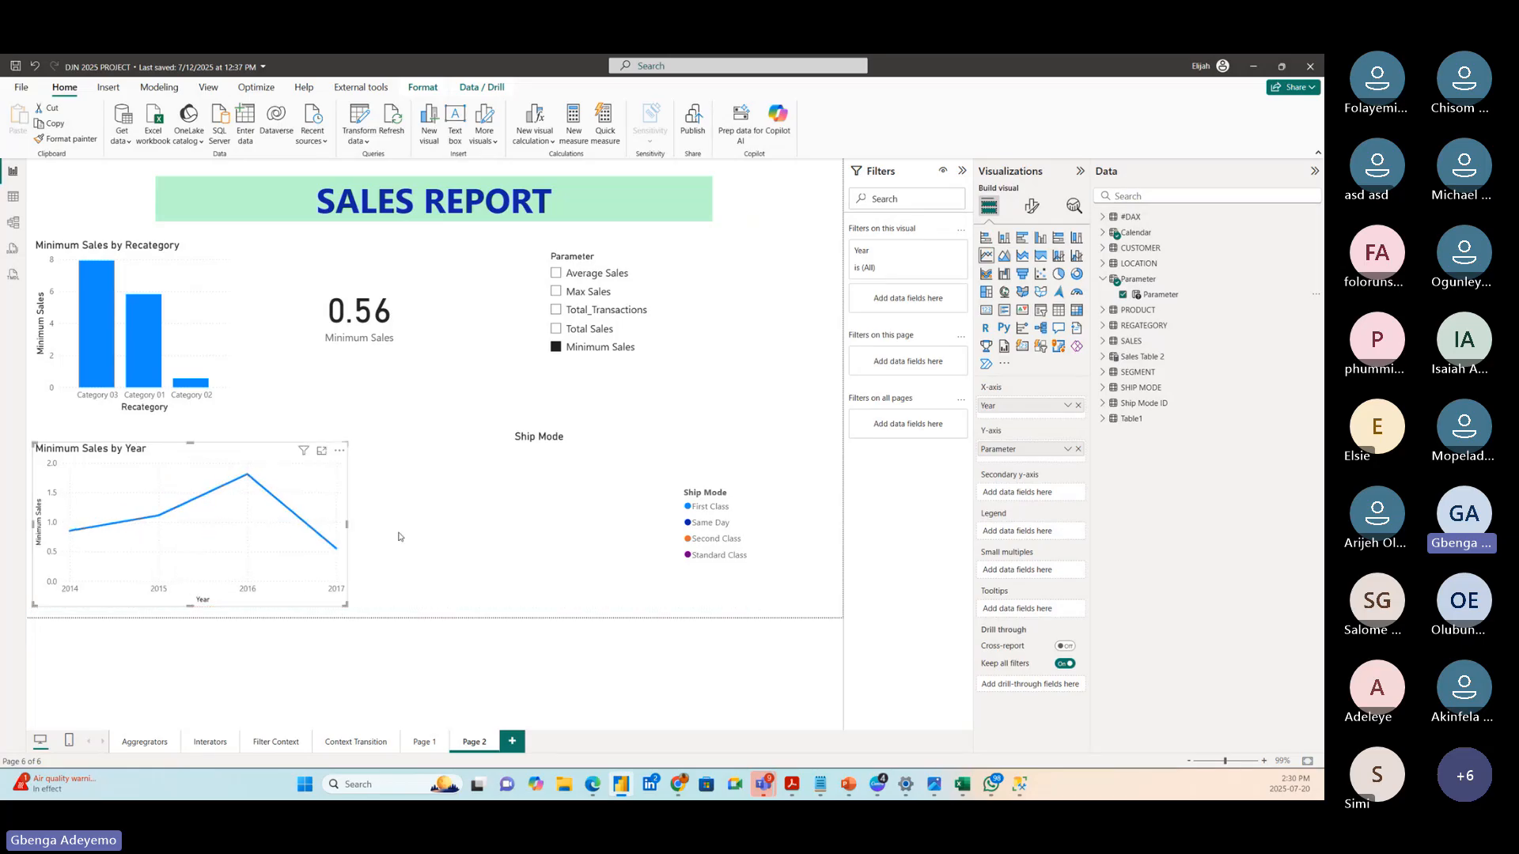
- Check the visuals with Total Sales, Total_Transactions, Max Sales, Max Sales combined with Total Sales, no selection, and Average Sales in the Parameter slicer
left_click(561, 329)
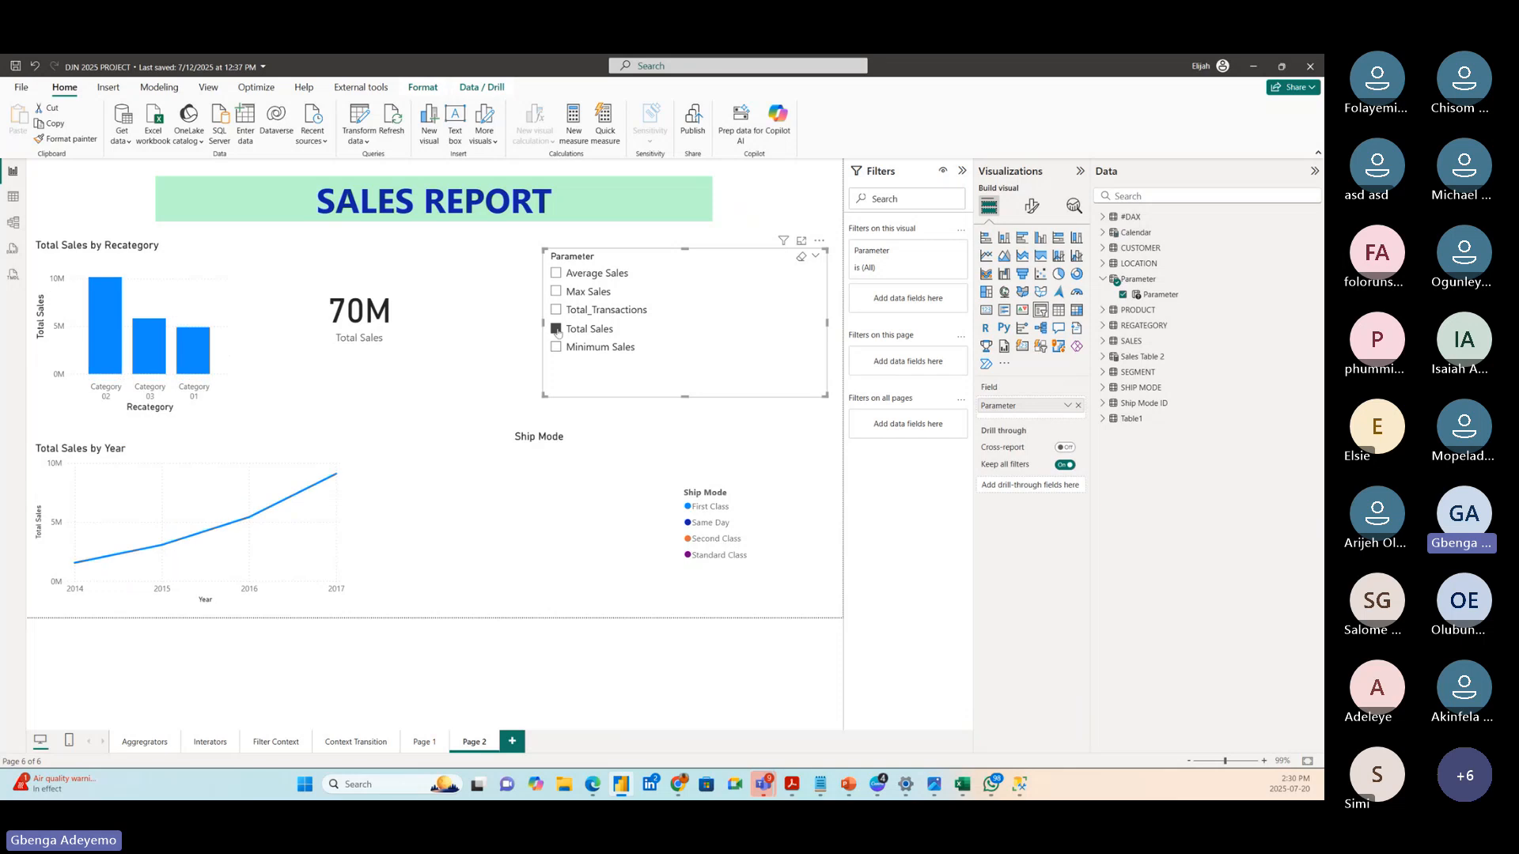
left_click(557, 311)
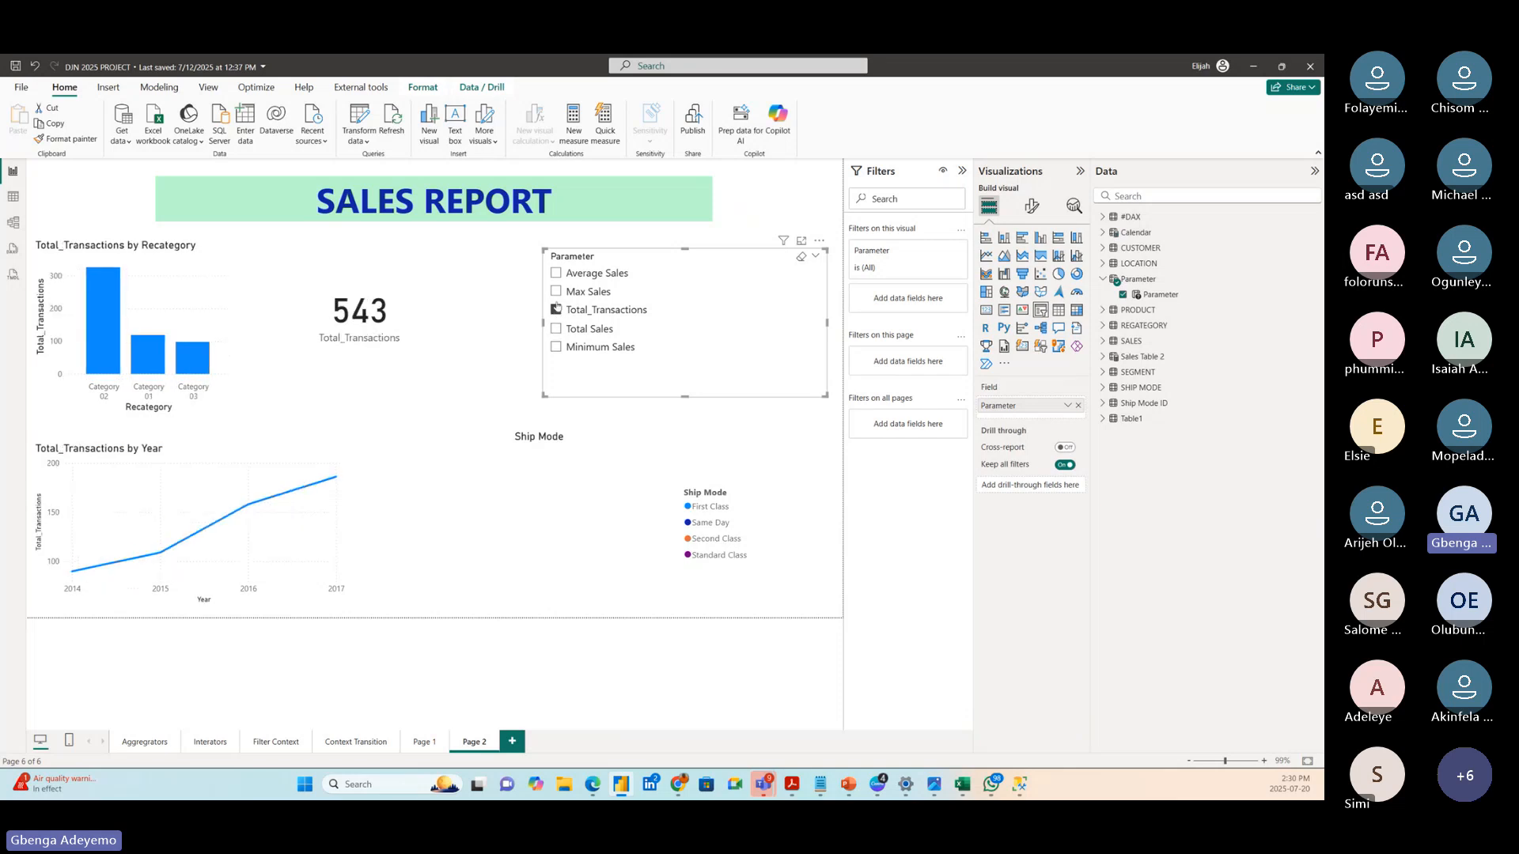
left_click(556, 291)
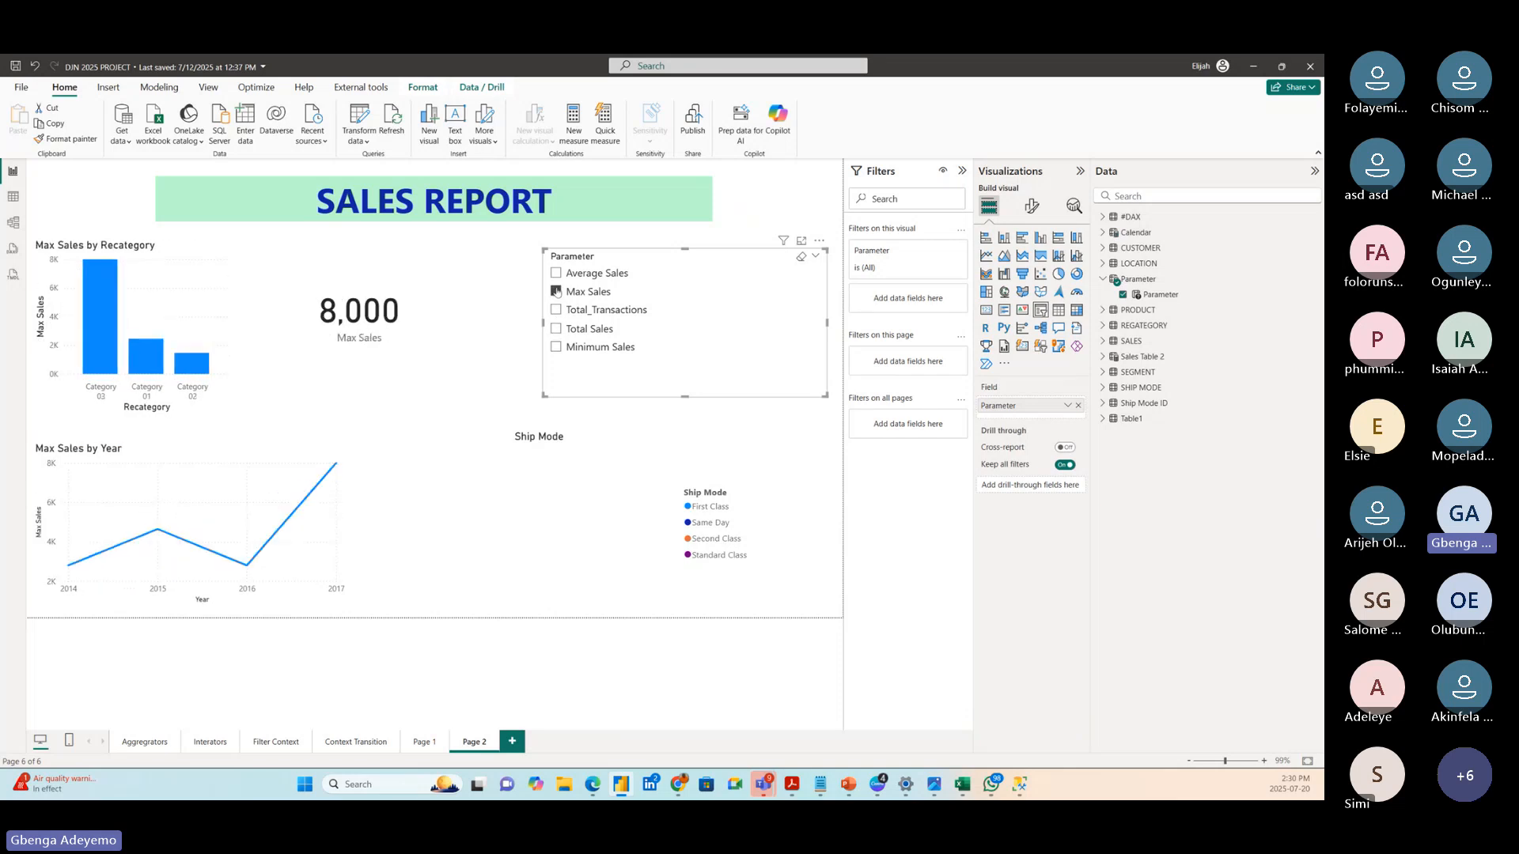
left_click(556, 329, "ctrl")
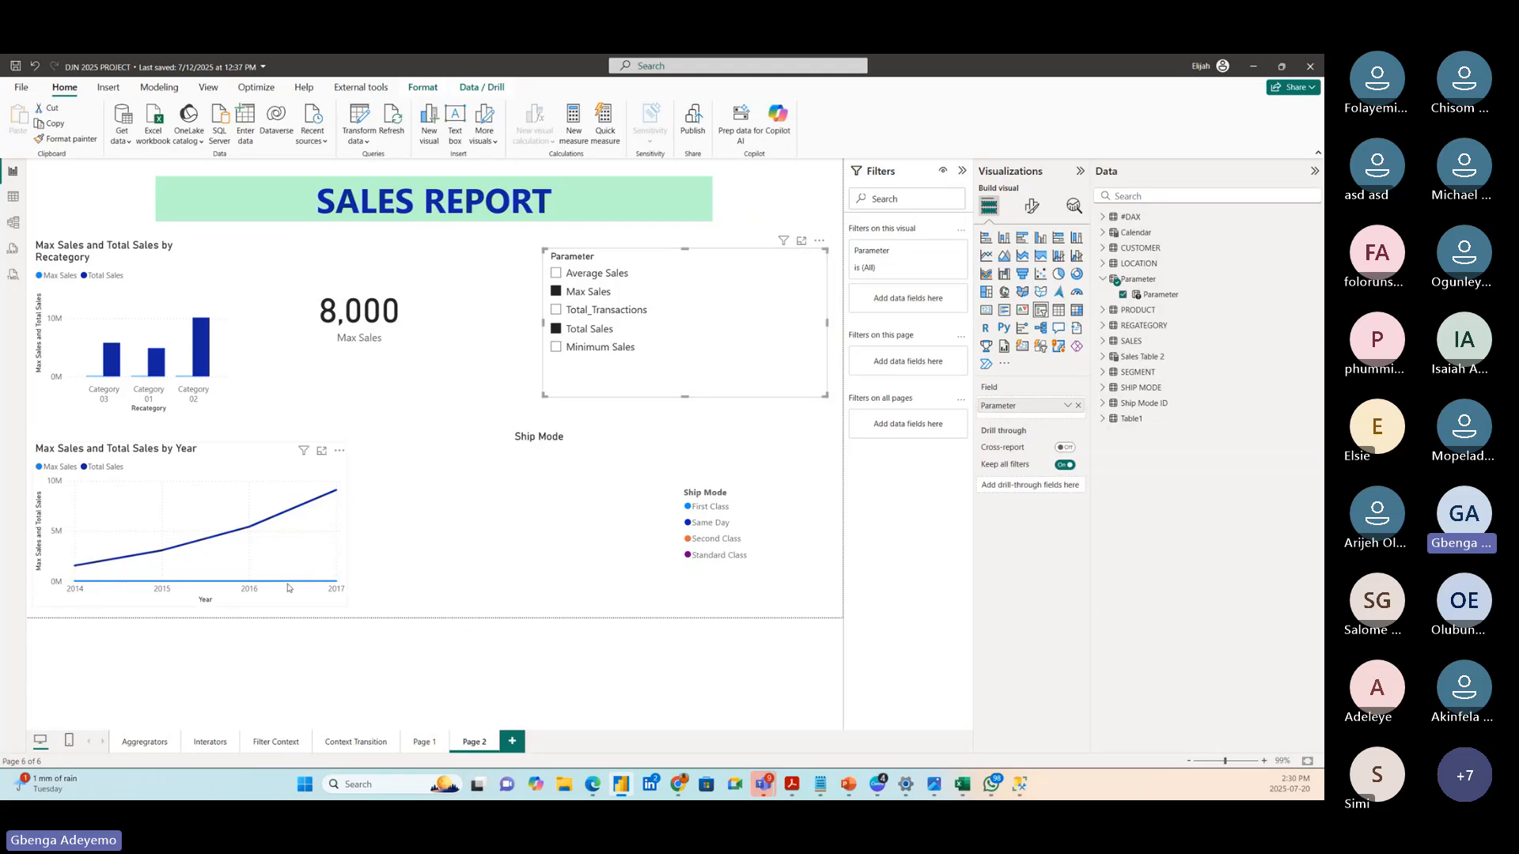
left_click(560, 329)
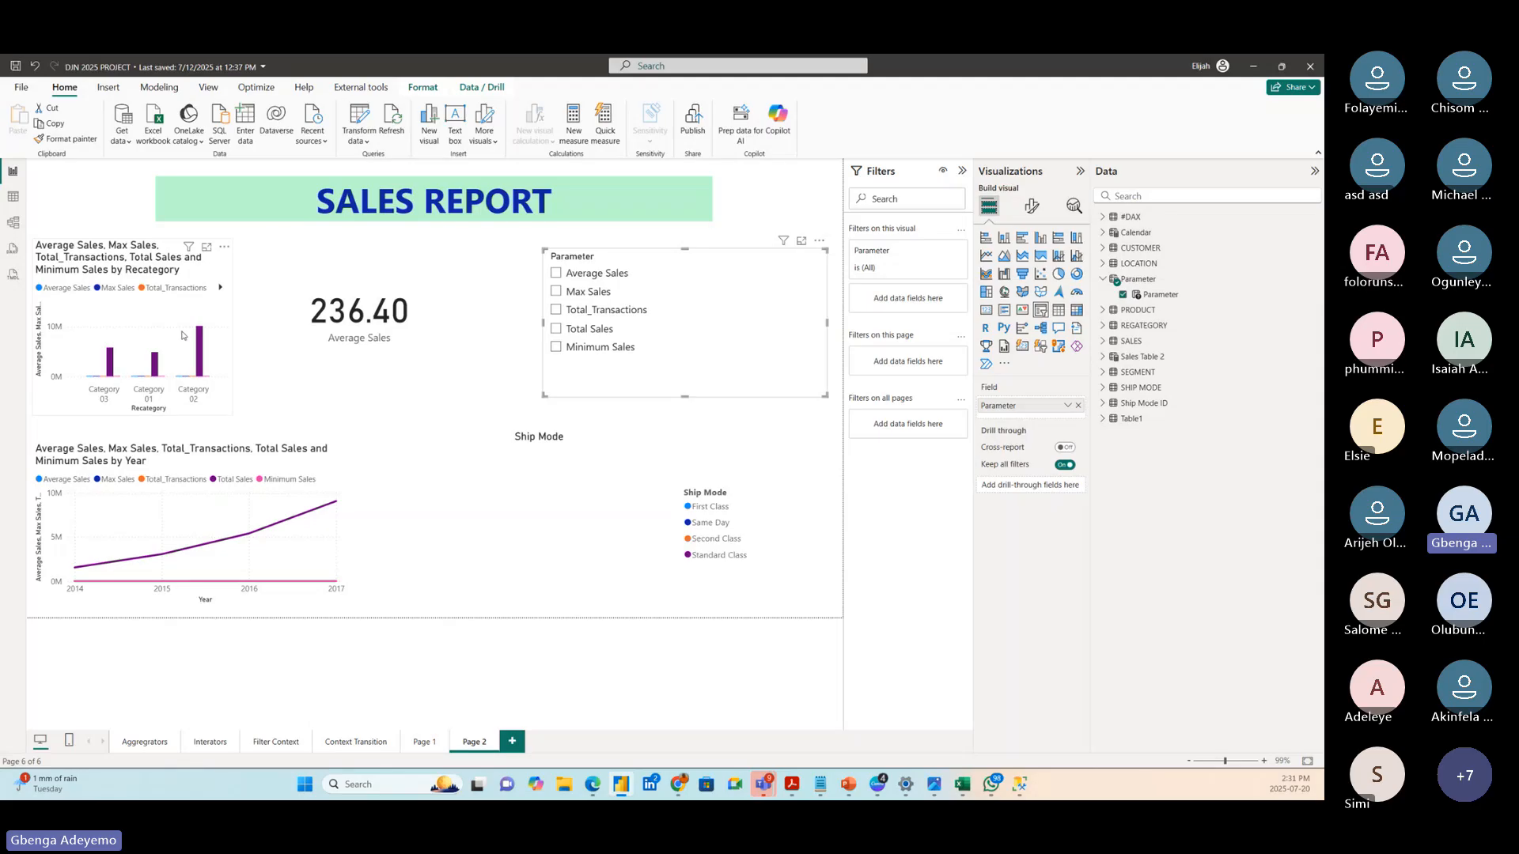
left_click(557, 273)
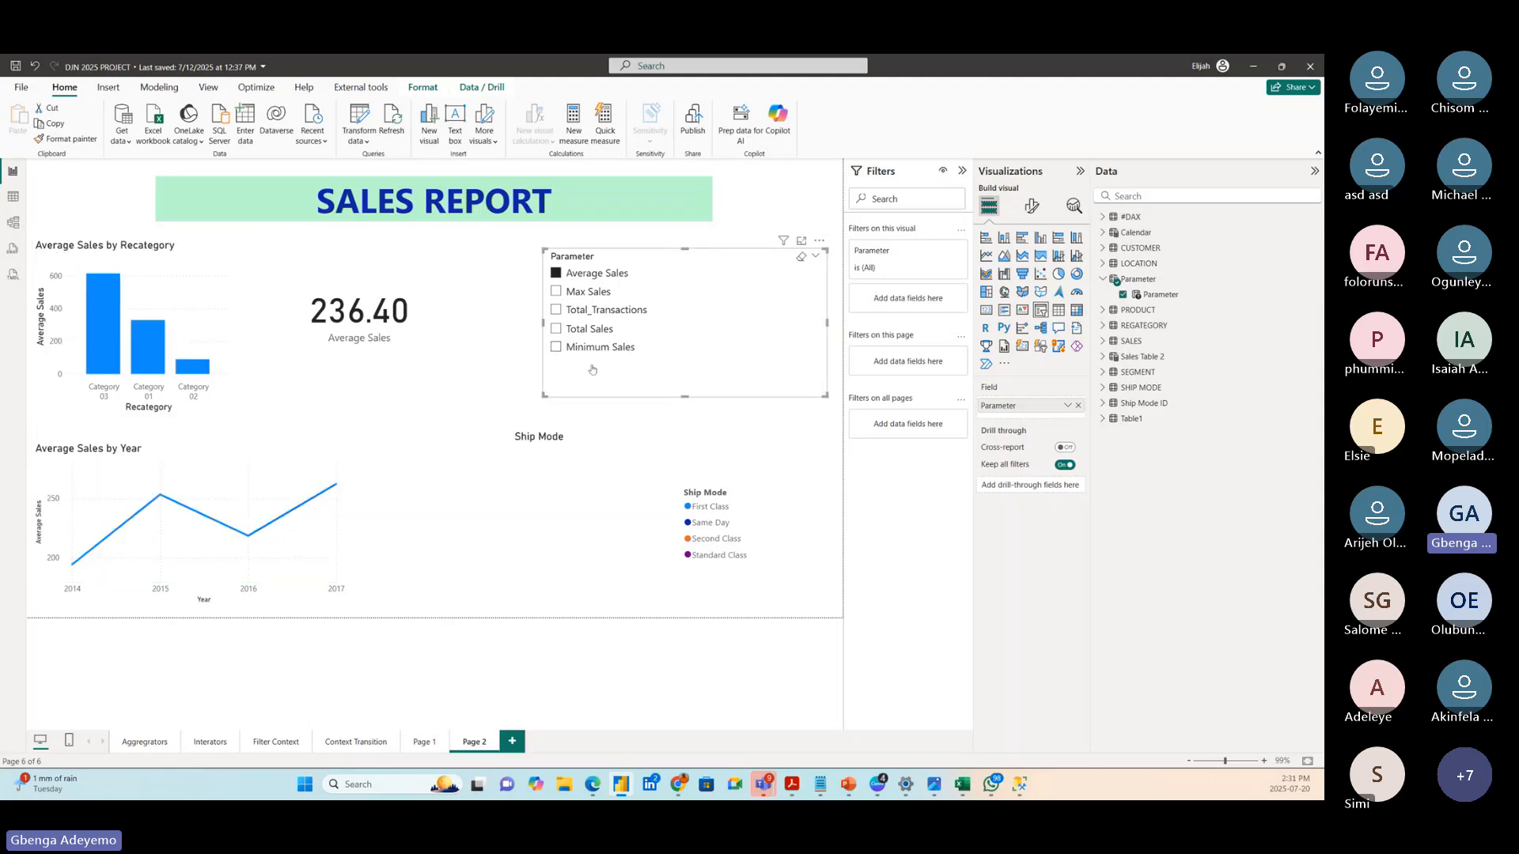
- Assign the Parameter field to the Ship Mode donut chart's values and test it with Max Sales and Total_Transactions in the slicer
left_click(606, 486)
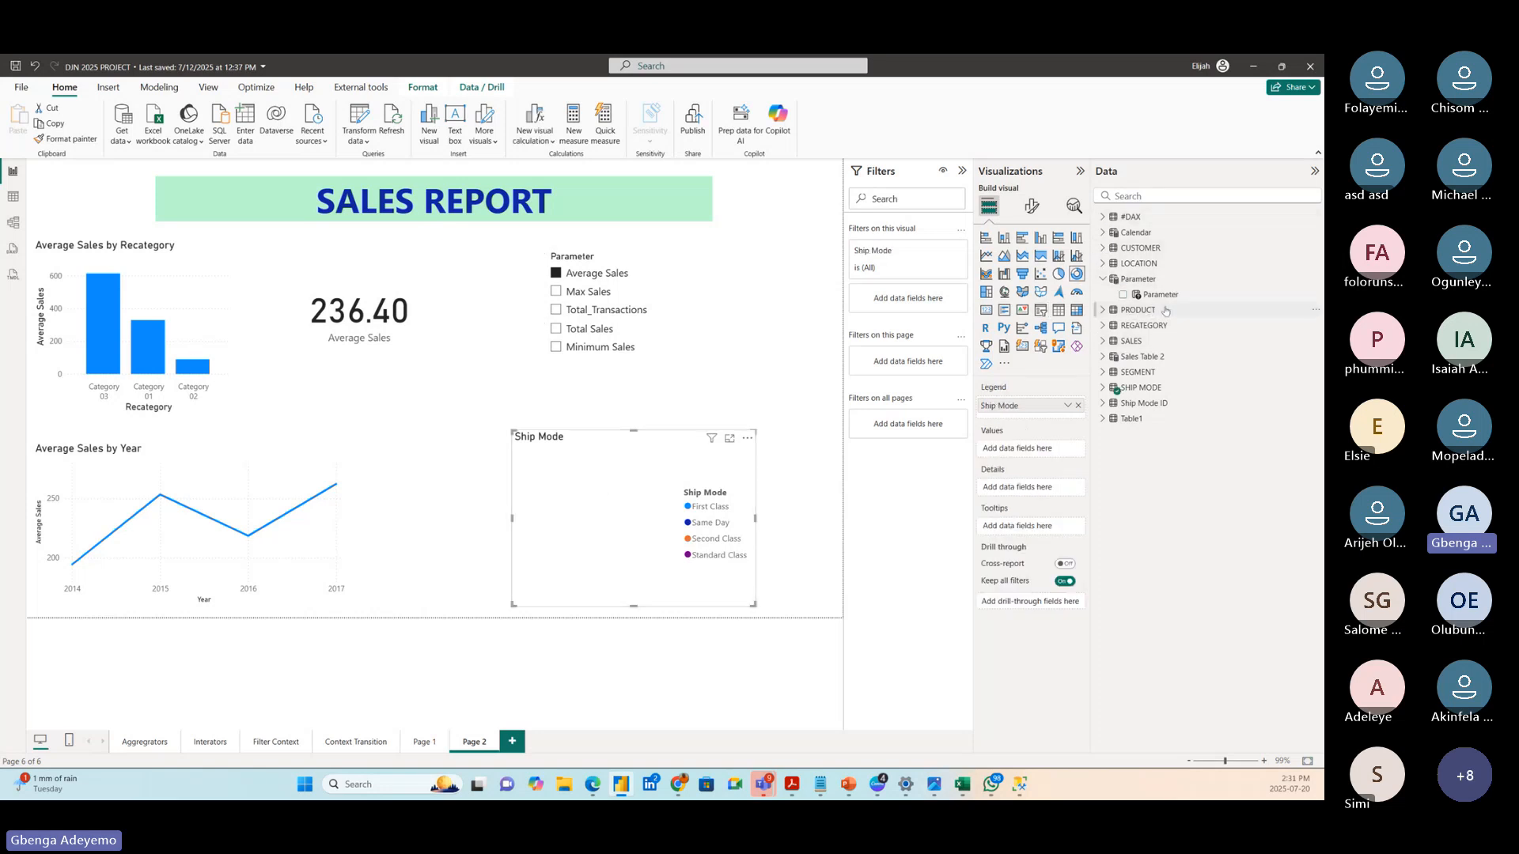
left_click_drag(1161, 294, 1028, 451)
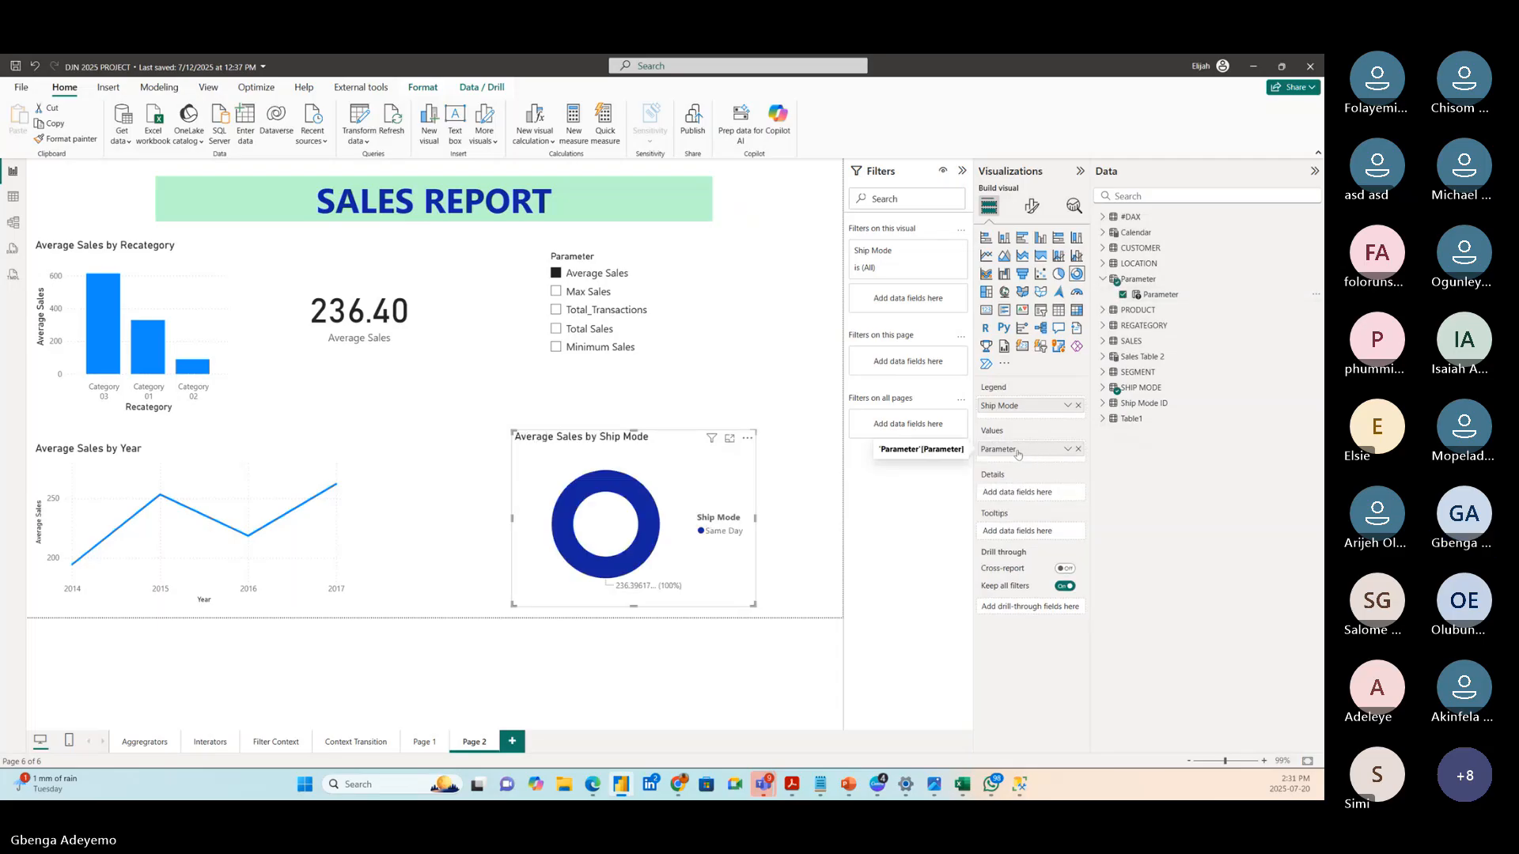
left_click(556, 292)
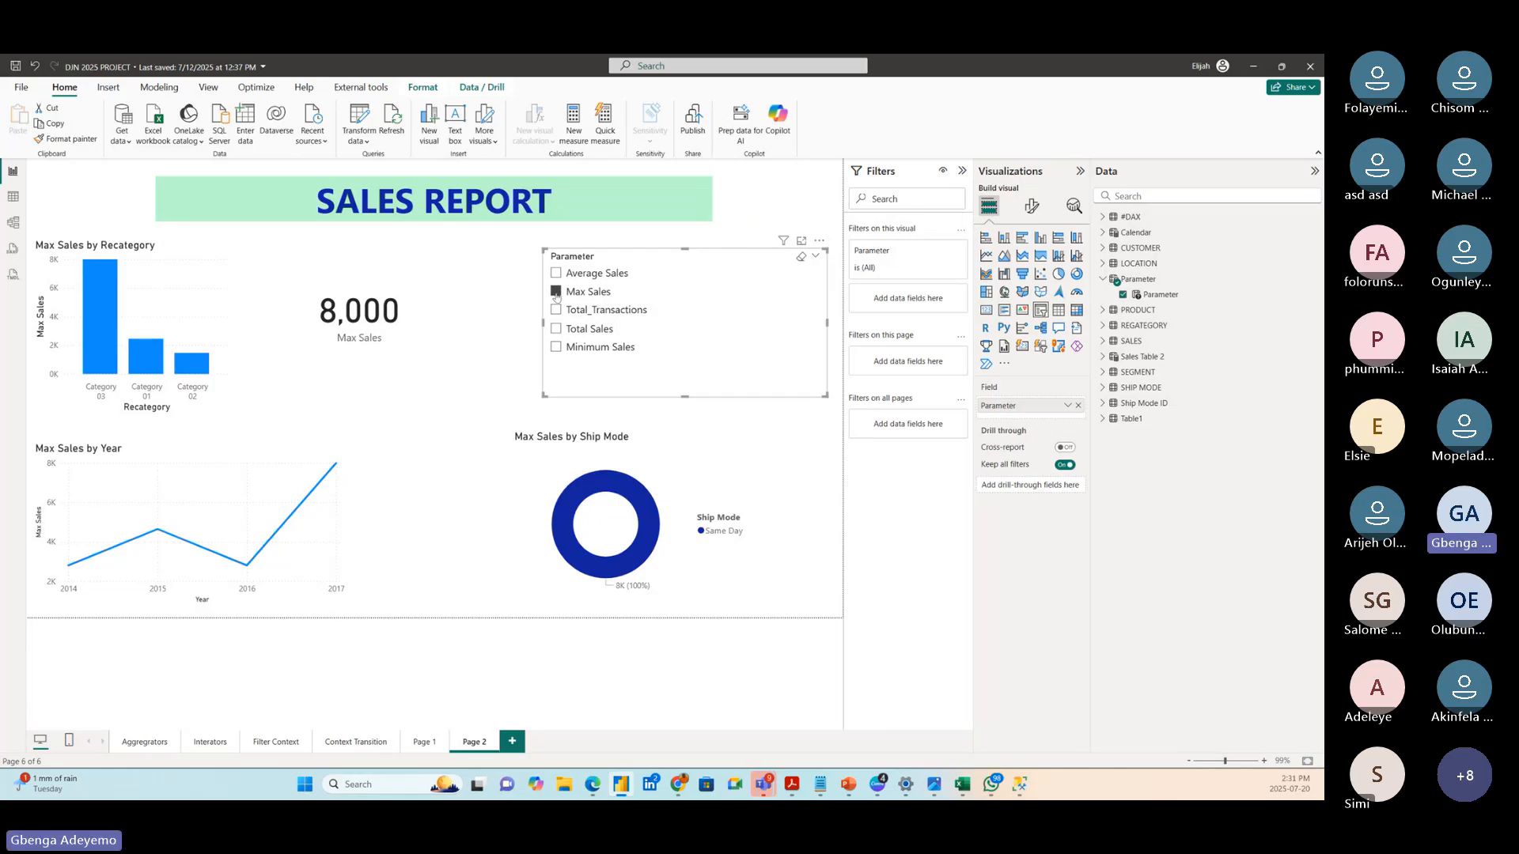
left_click(556, 311)
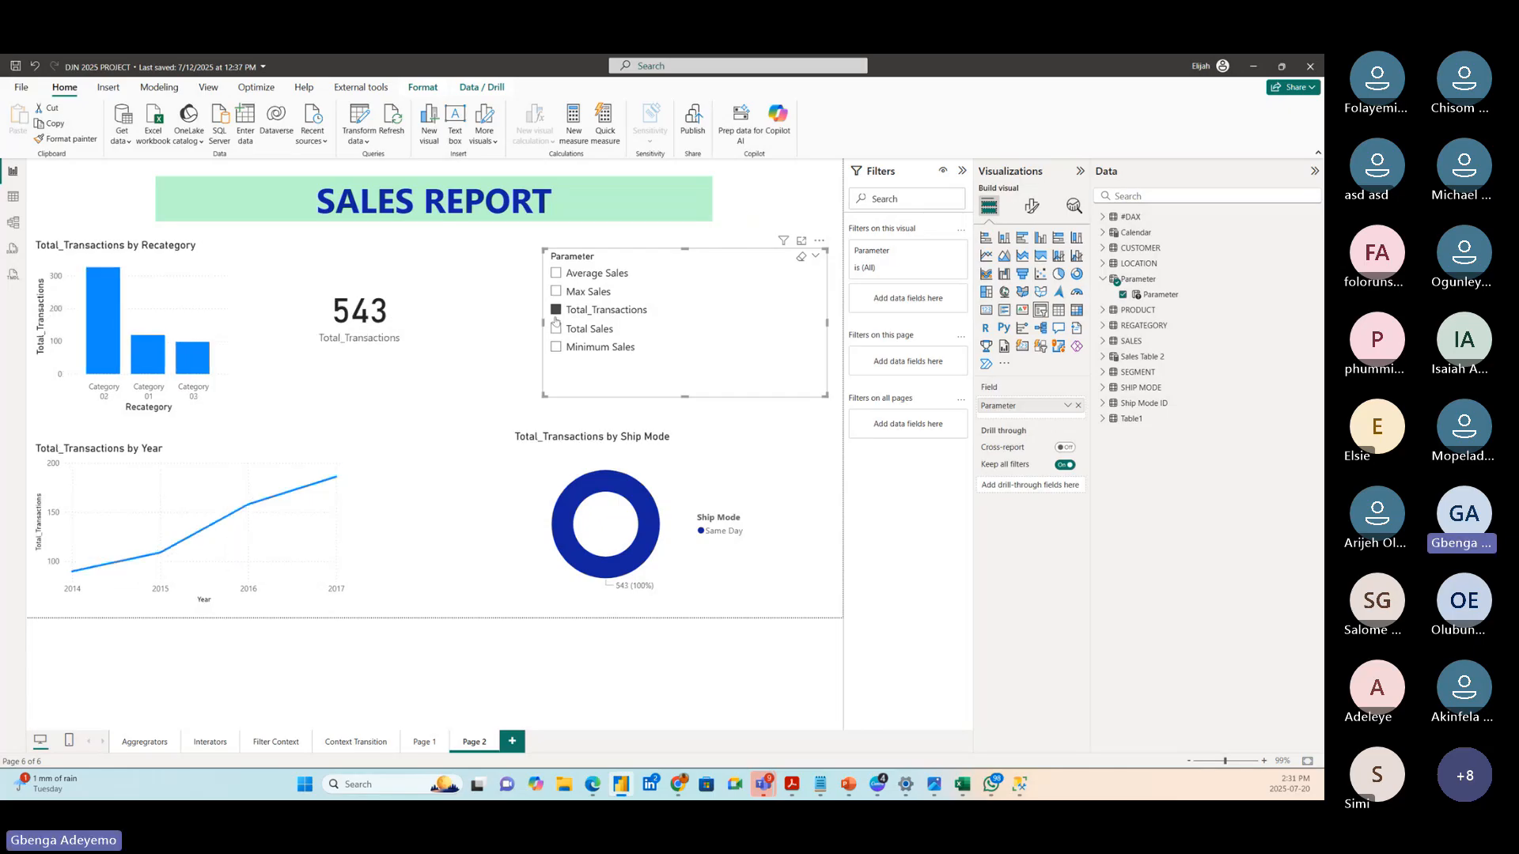
- Examine the SHIP MODE table's rows to match each ship mode with its ID, and return to the report page
left_click(696, 564)
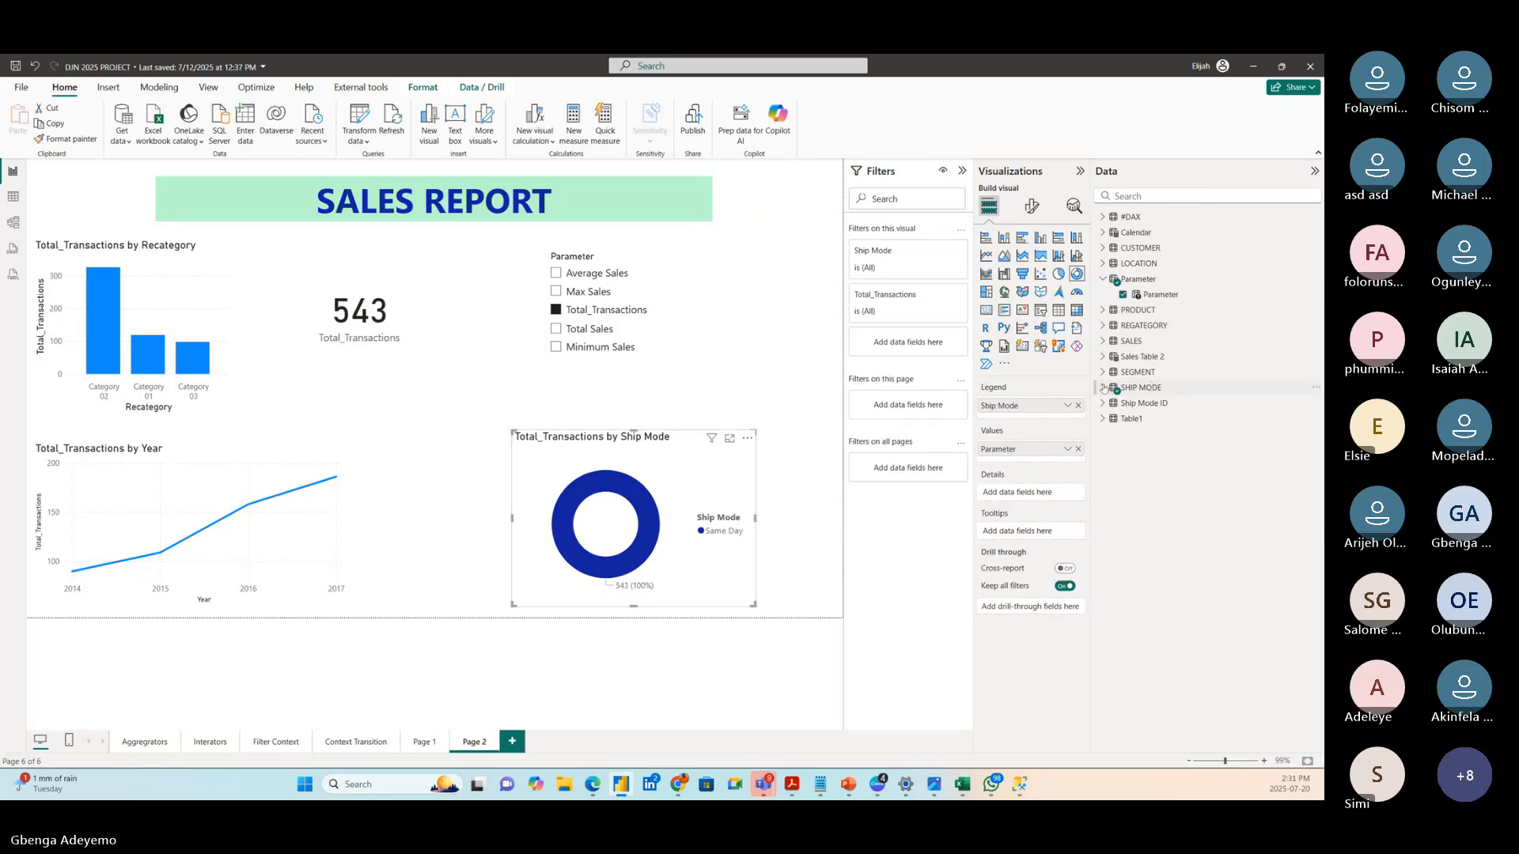
left_click(1102, 388)
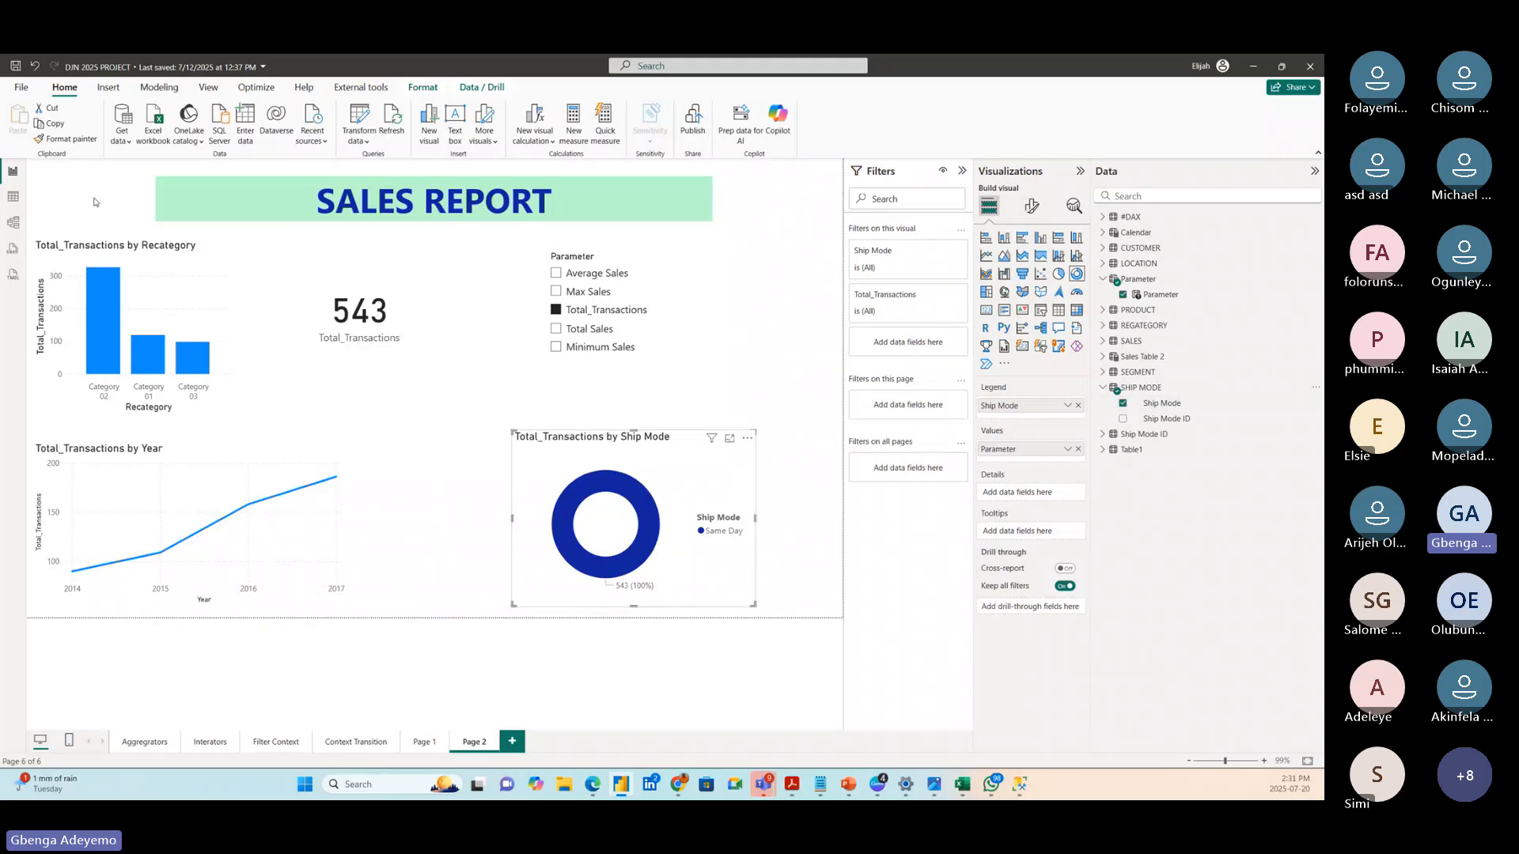
left_click(12, 196)
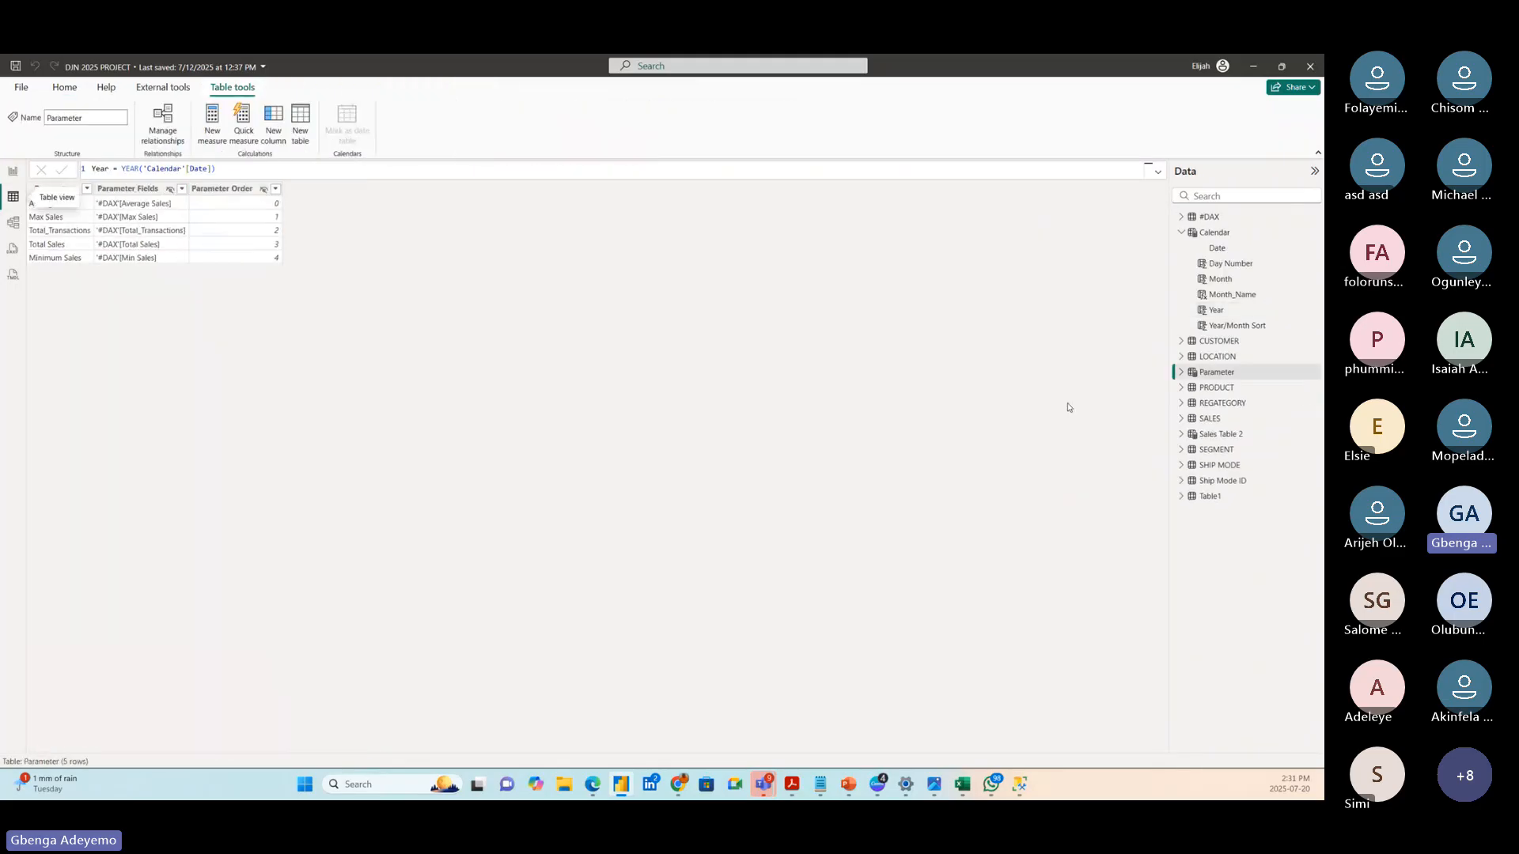
left_click(1225, 465)
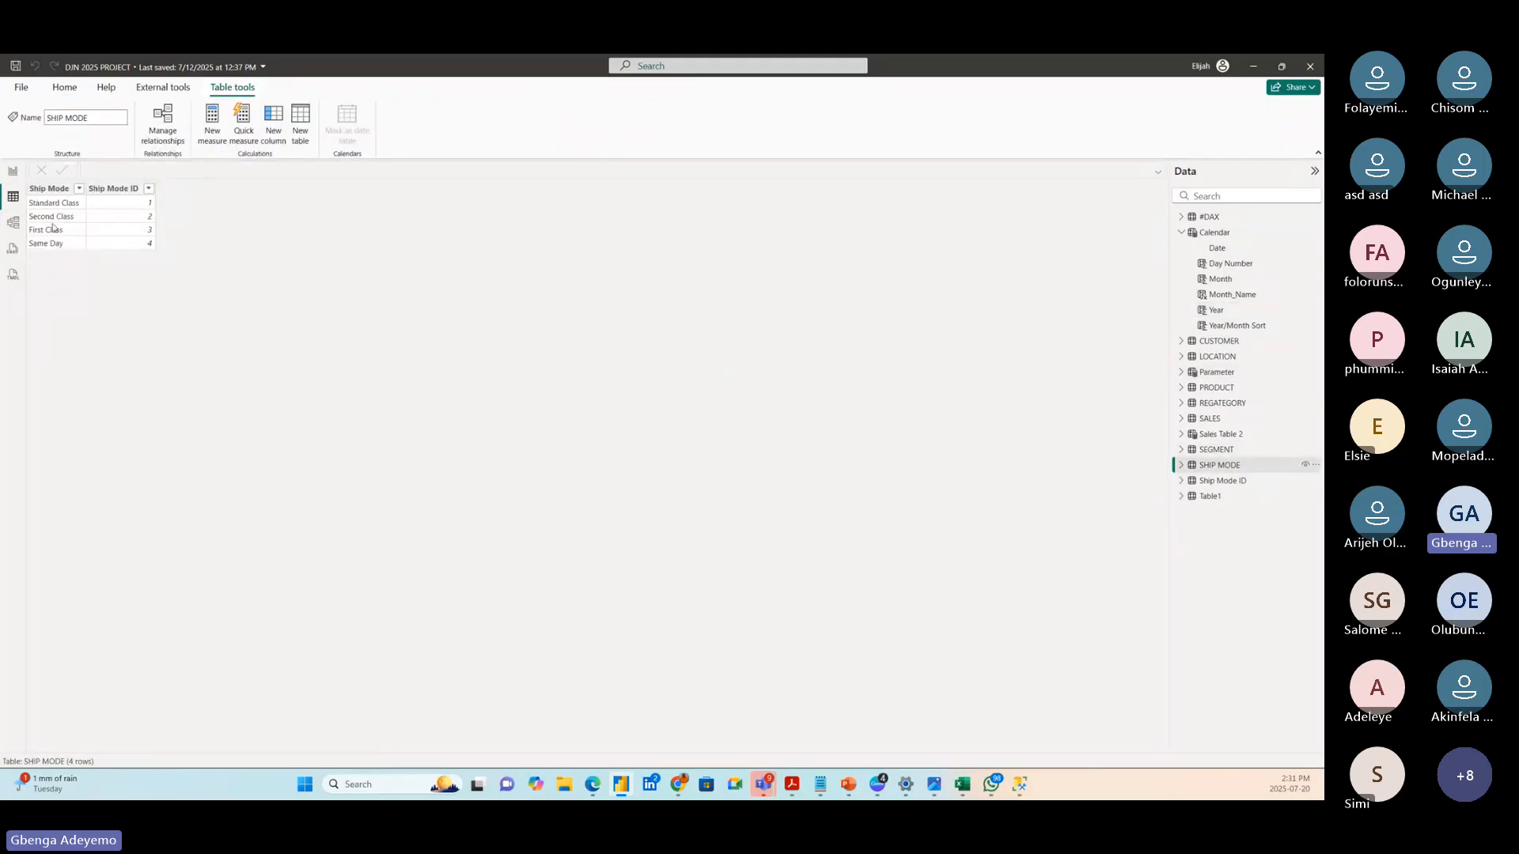
left_click(13, 171)
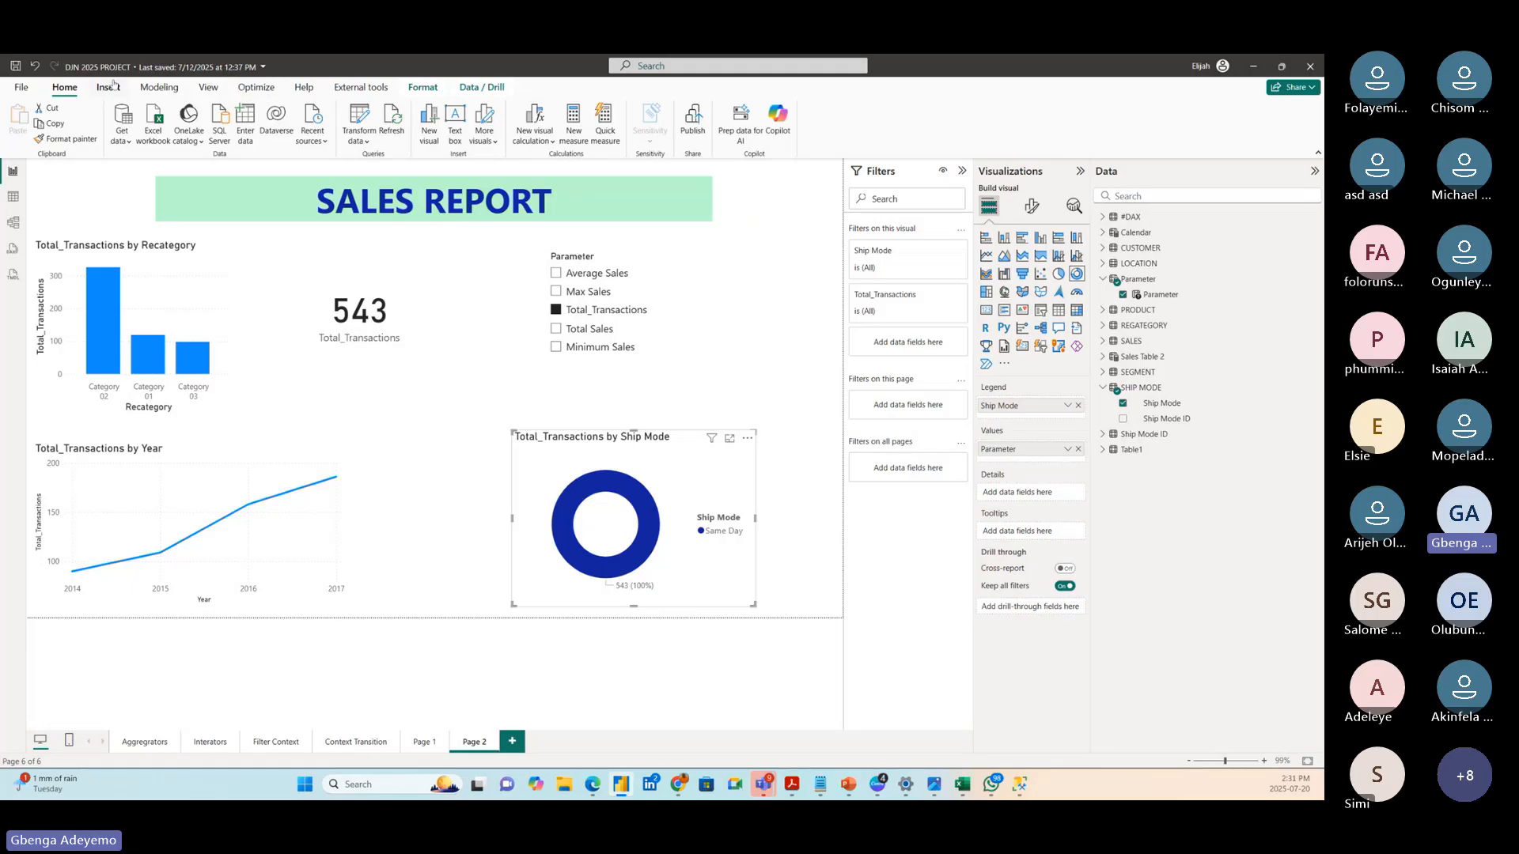
- Set the ShipModeFilter query parameter to 2 and apply the change to reload the sales data
left_click(360, 138)
left_click(389, 163)
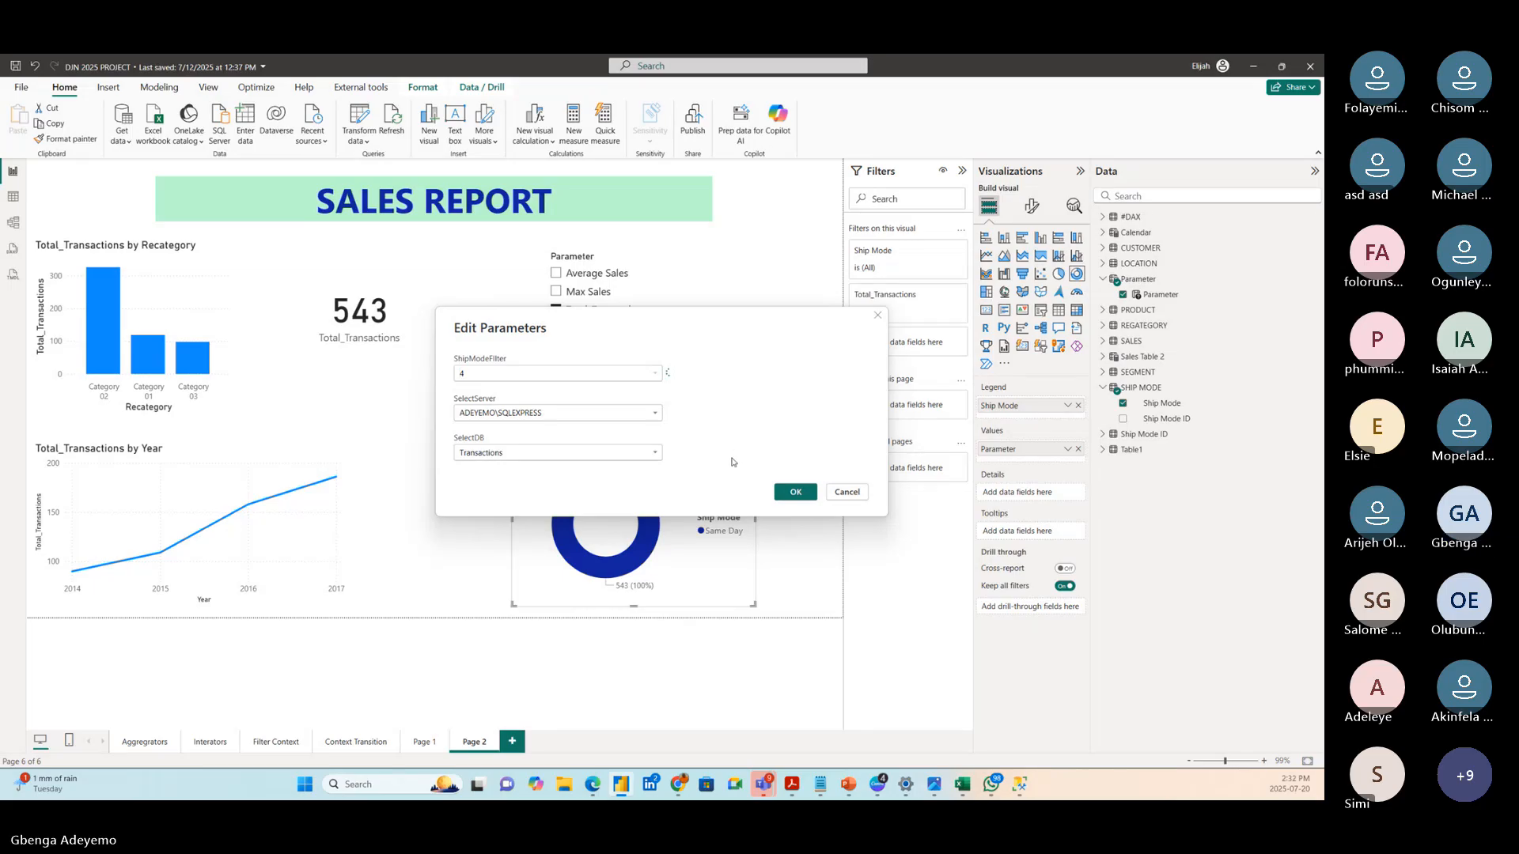
left_click(655, 373)
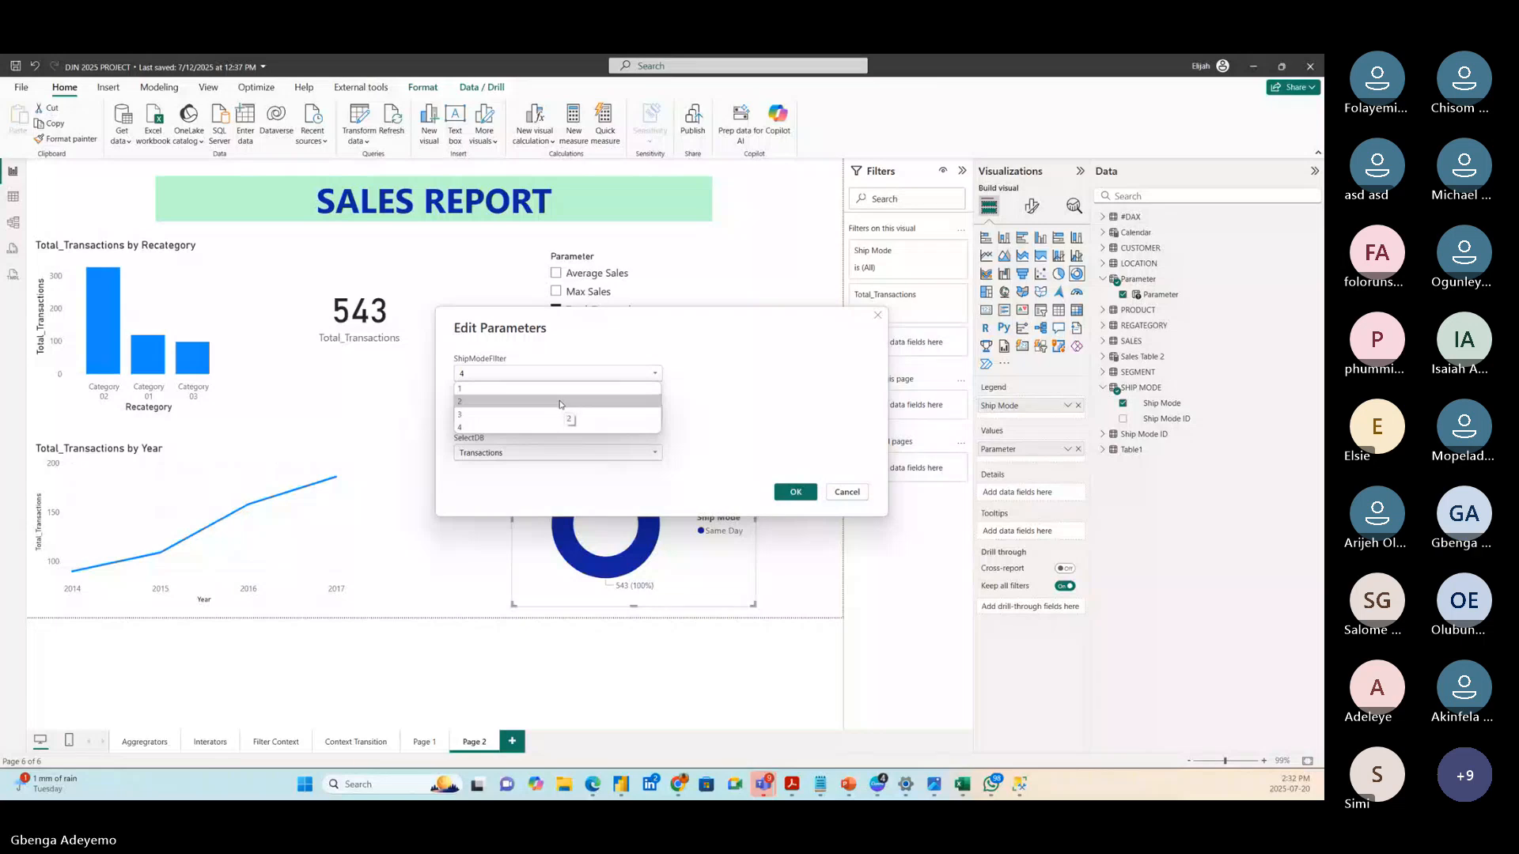
left_click(695, 400)
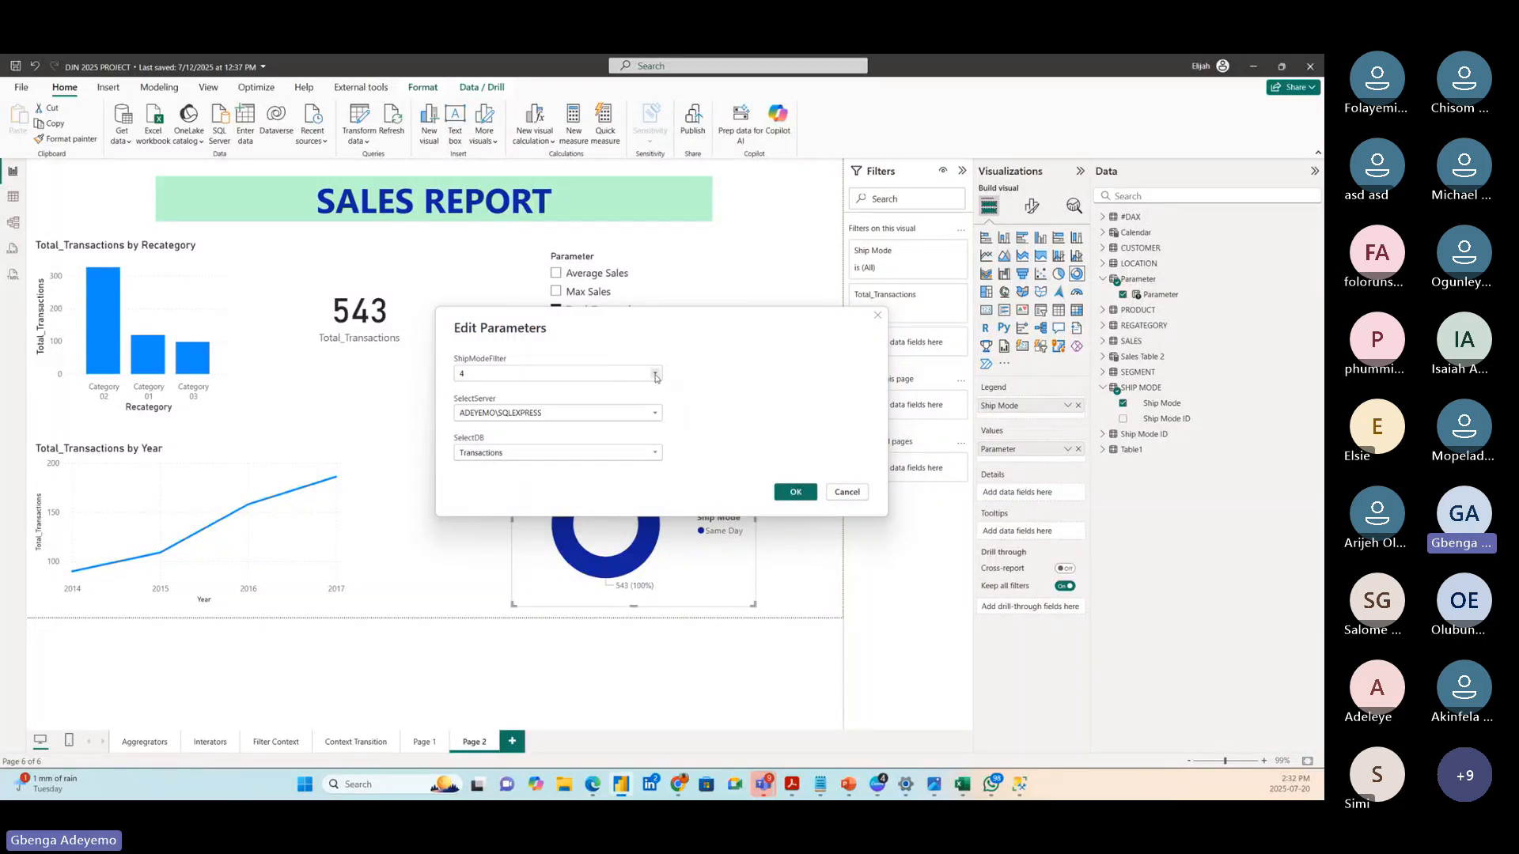
left_click(602, 373)
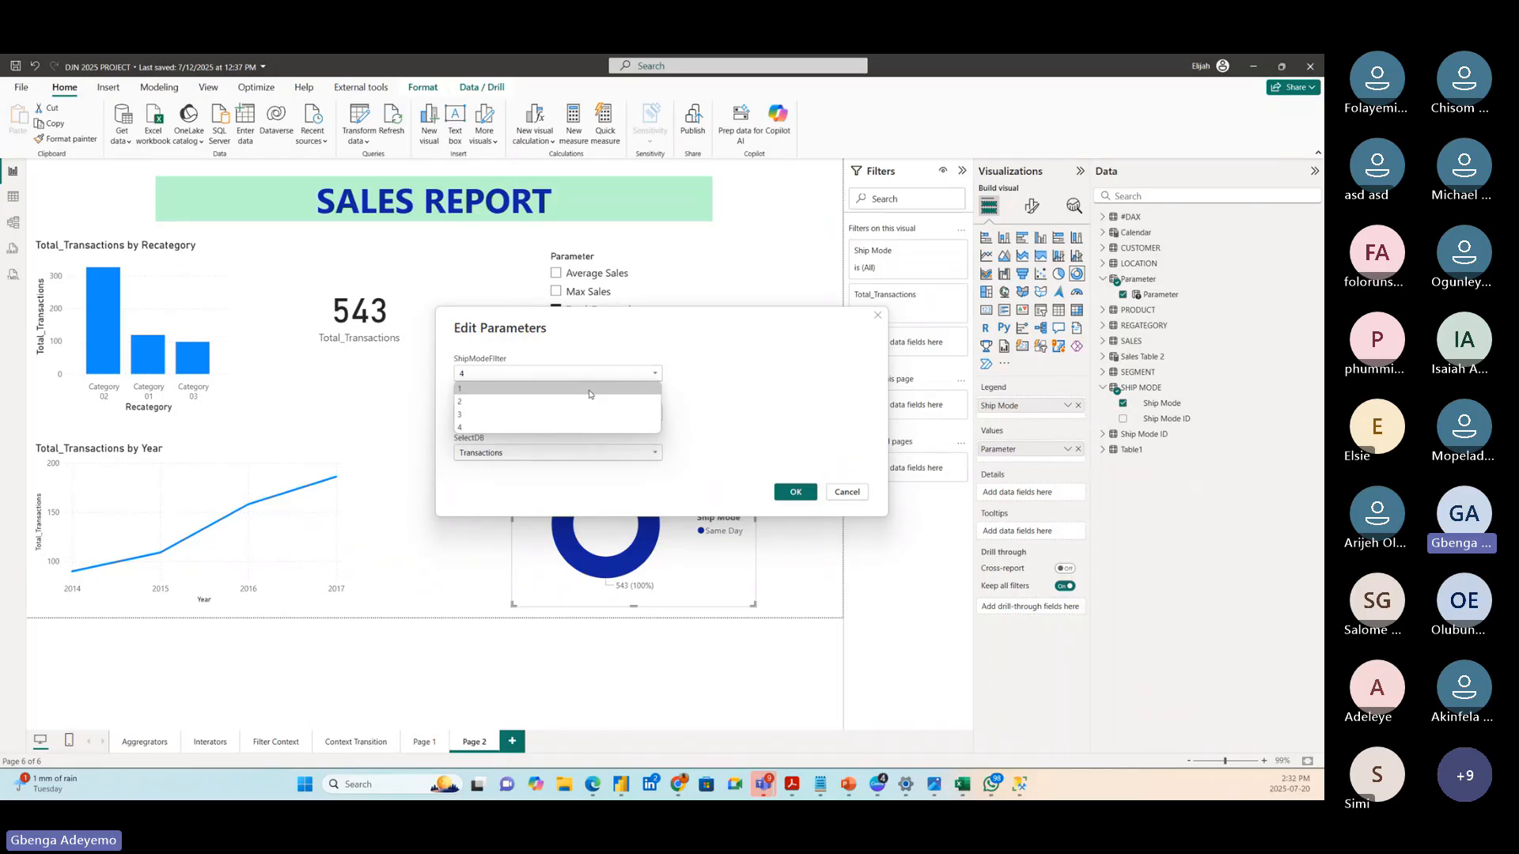
left_click(502, 403)
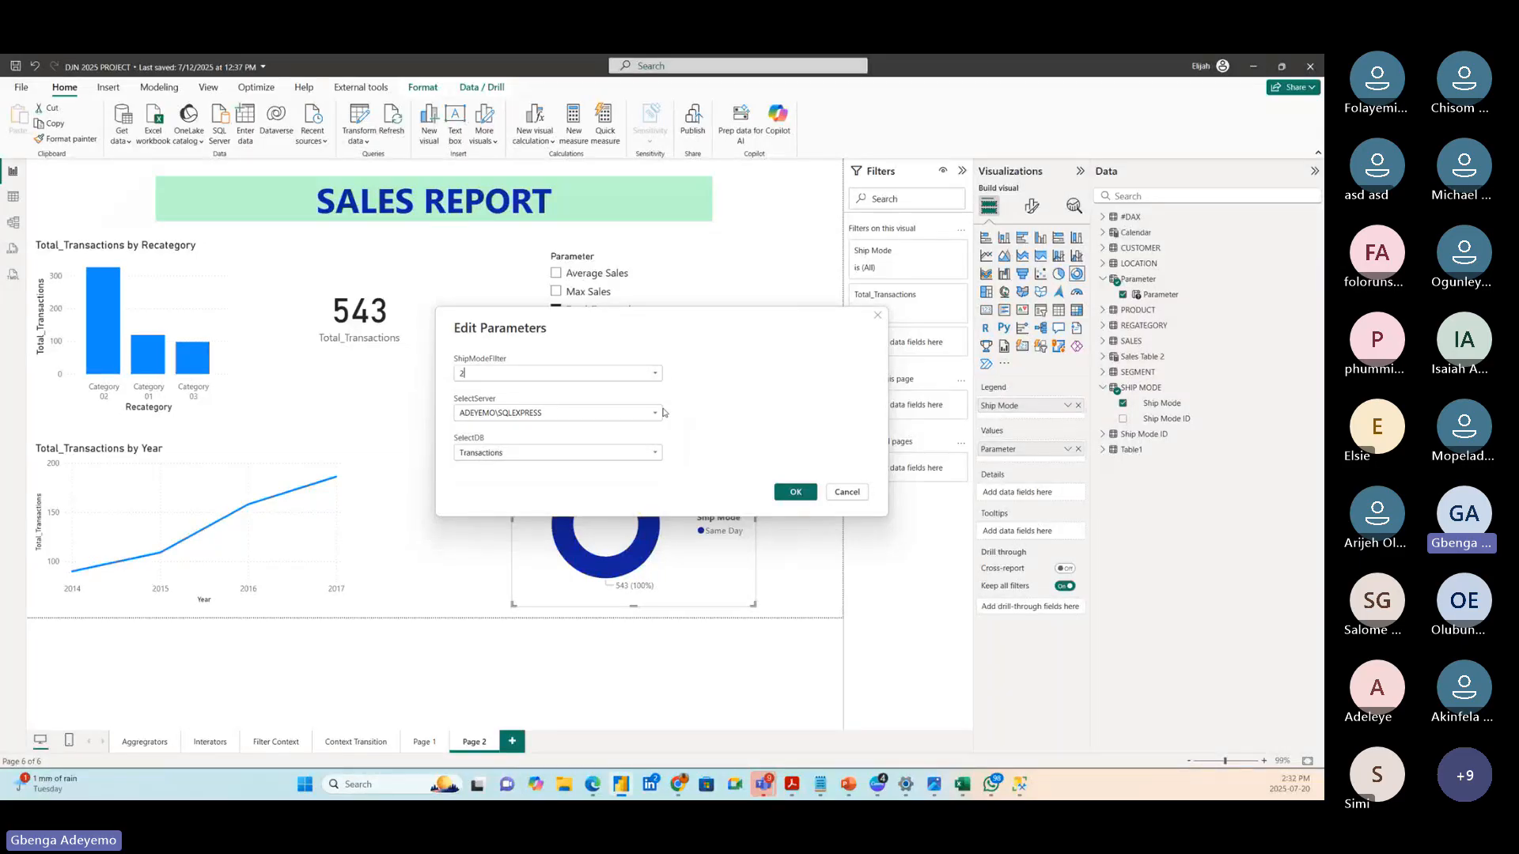
left_click(796, 493)
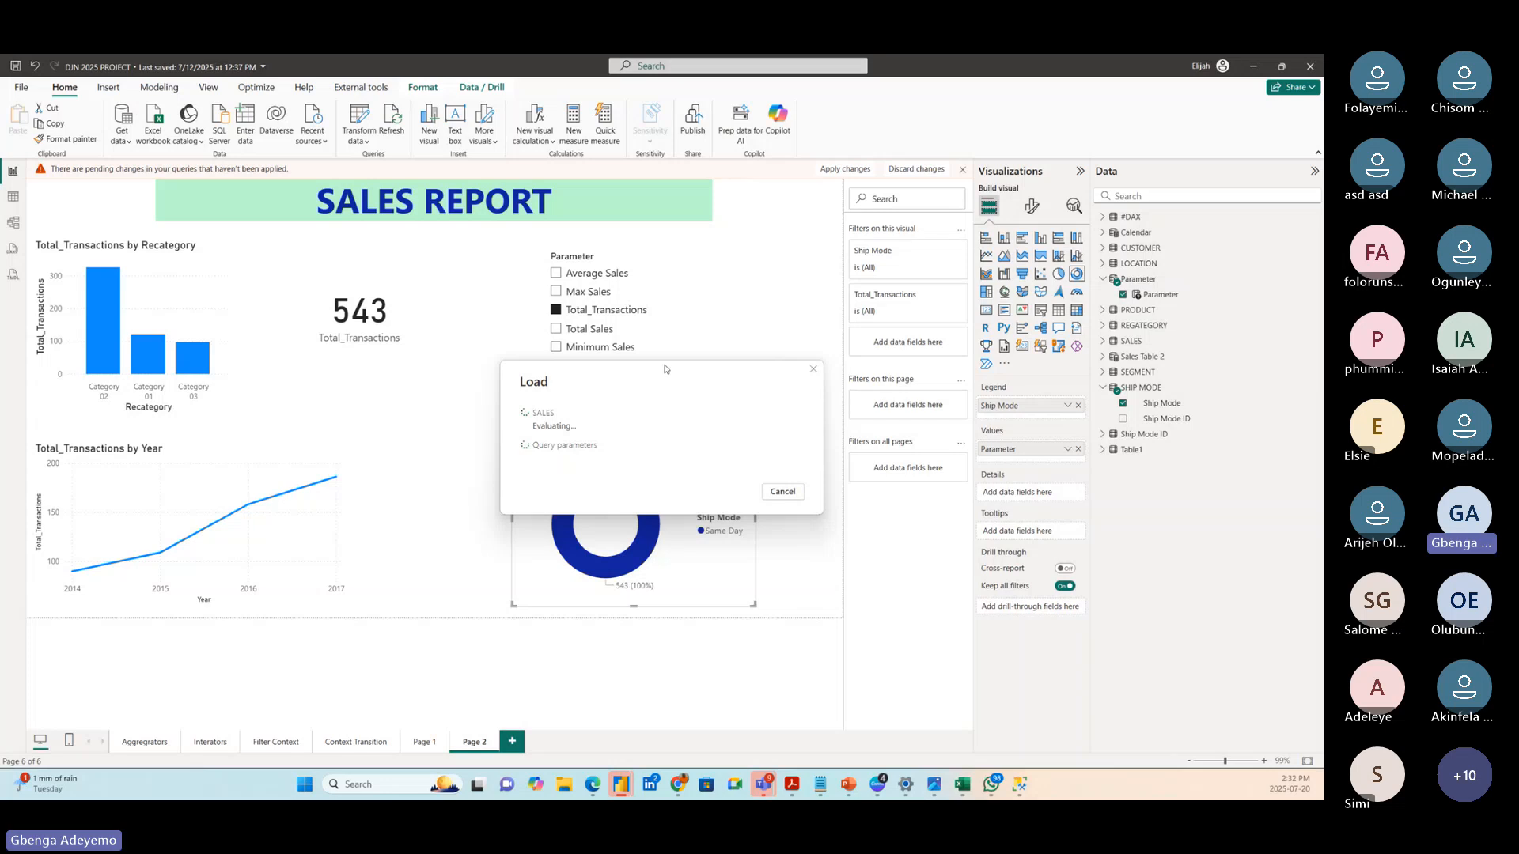
left_click_drag(663, 372, 981, 207)
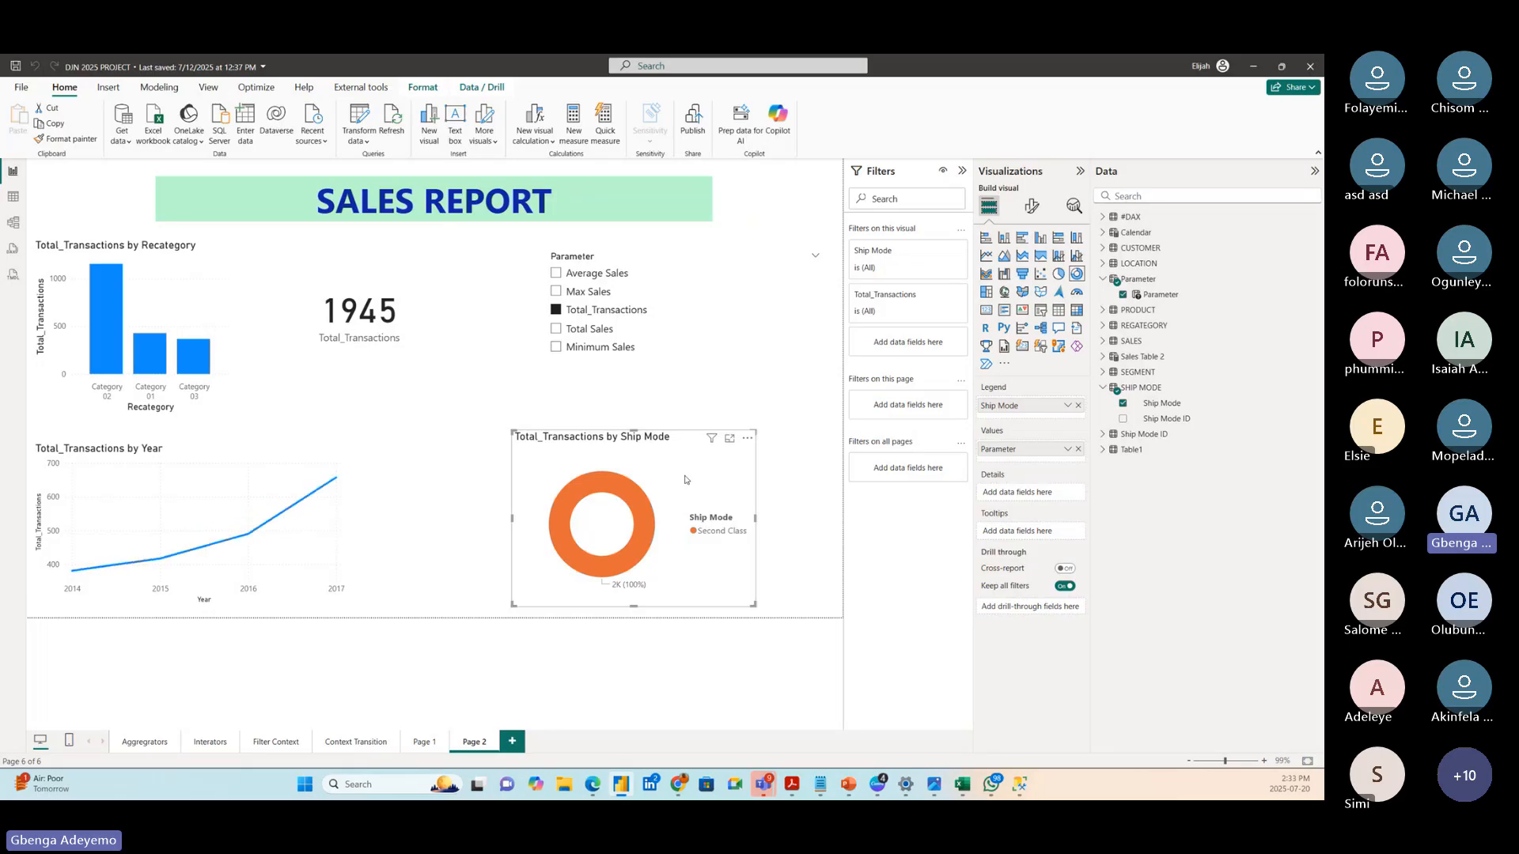
- Shift the Ship Mode donut chart slightly up and outward, and cycle the Parameter slicer through all the measures, ending on Minimum Sales
left_click_drag(685, 480, 718, 522)
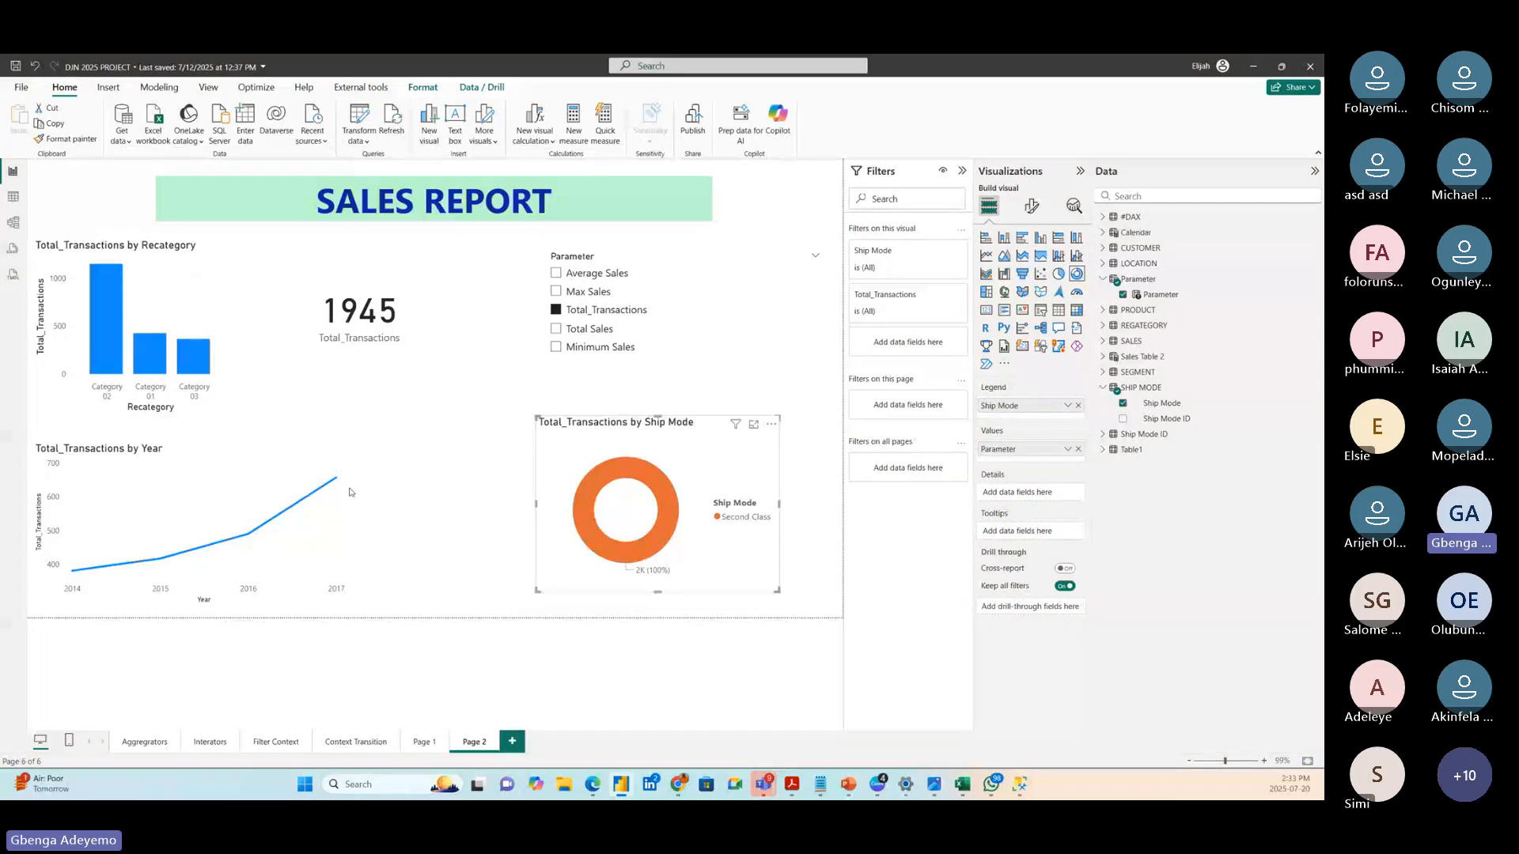
left_click(556, 273)
left_click(556, 291)
left_click(556, 309)
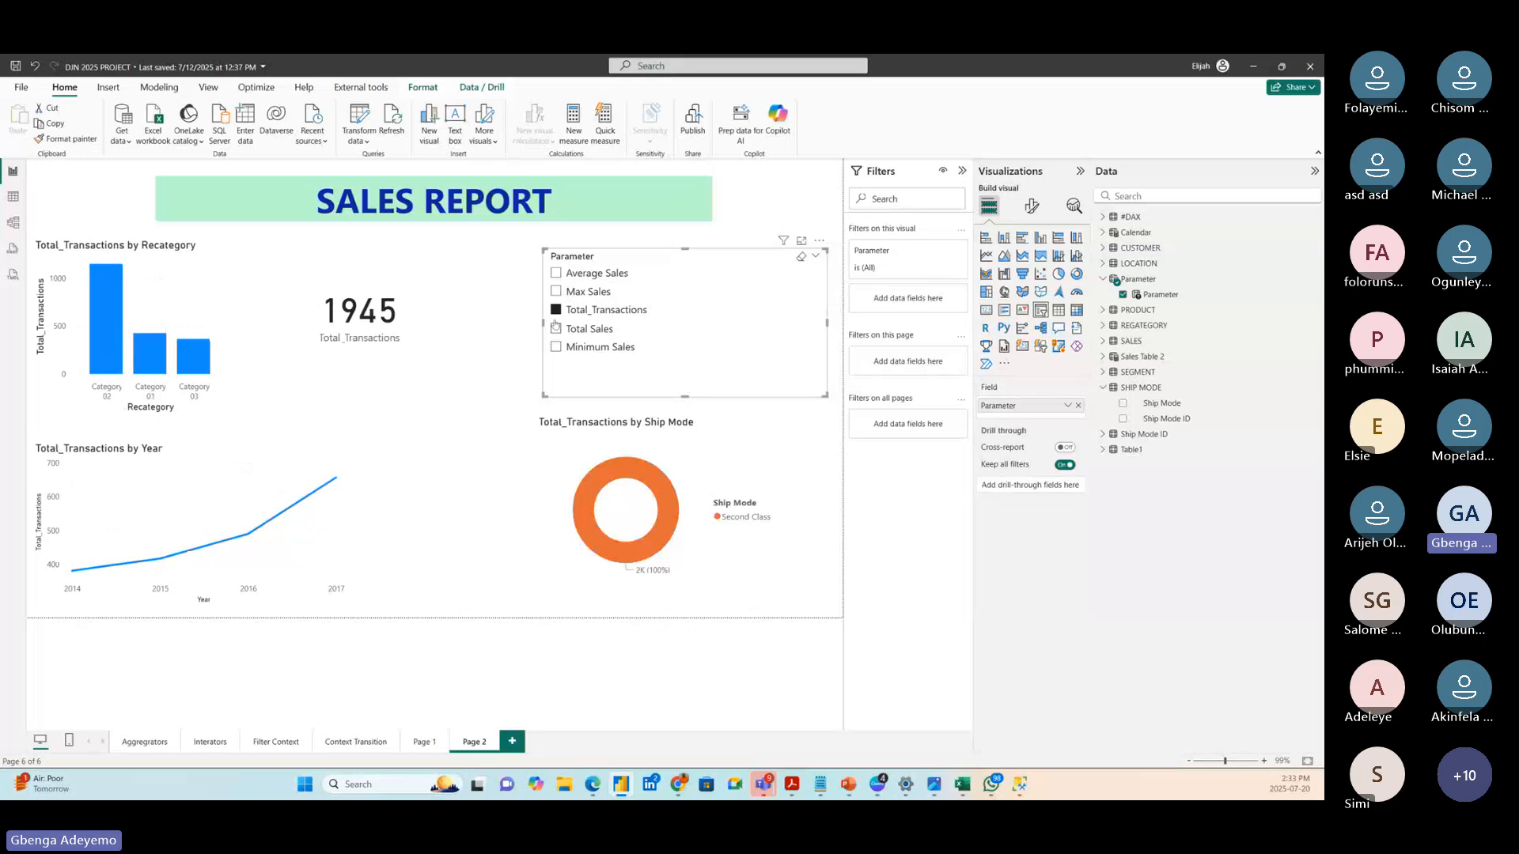
left_click(556, 347)
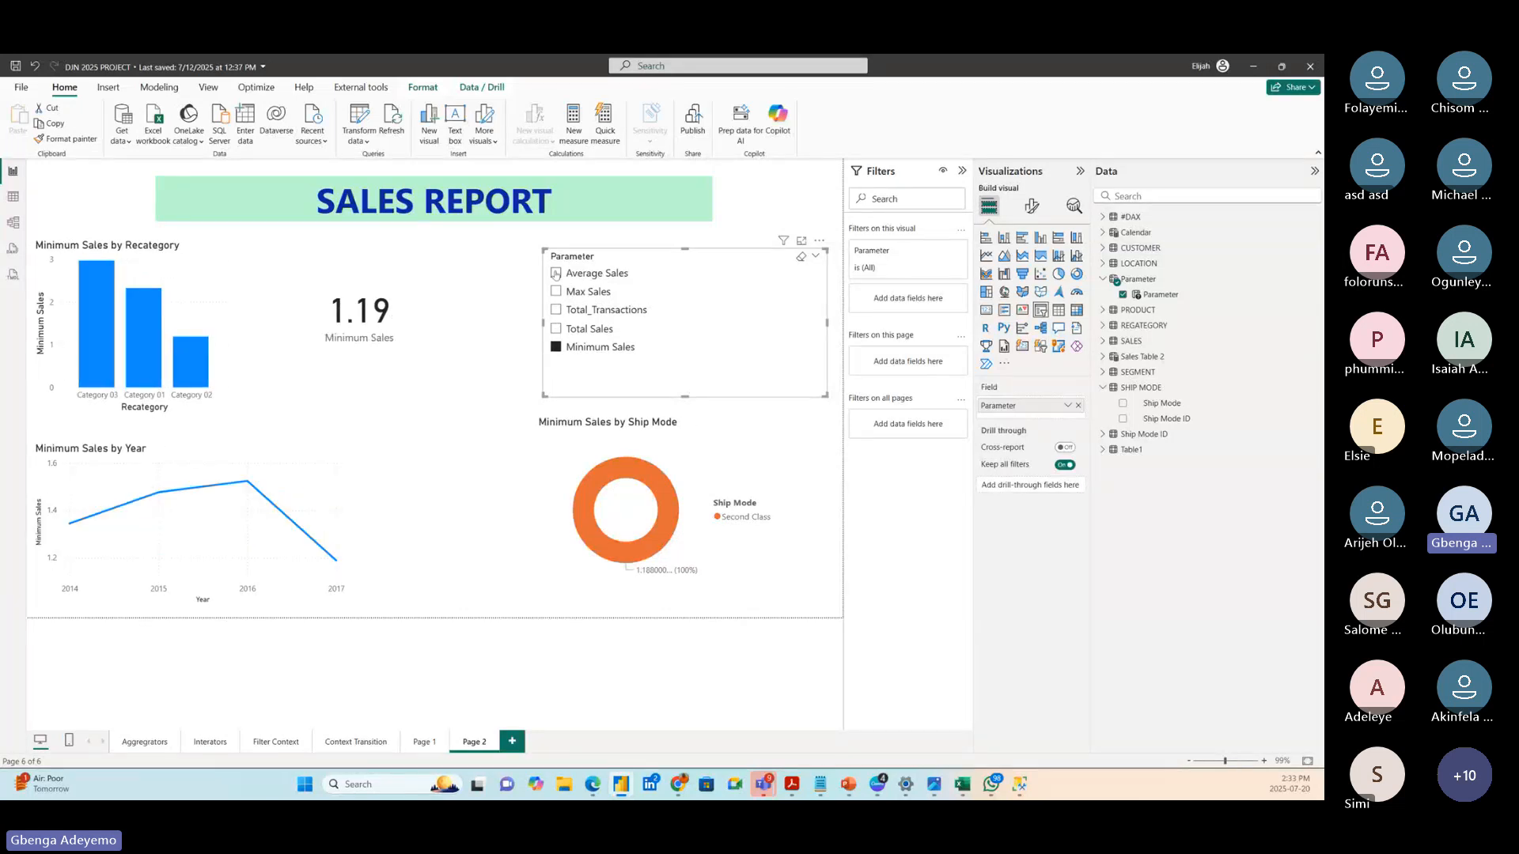
left_click(556, 272)
left_click(556, 291)
left_click(556, 309)
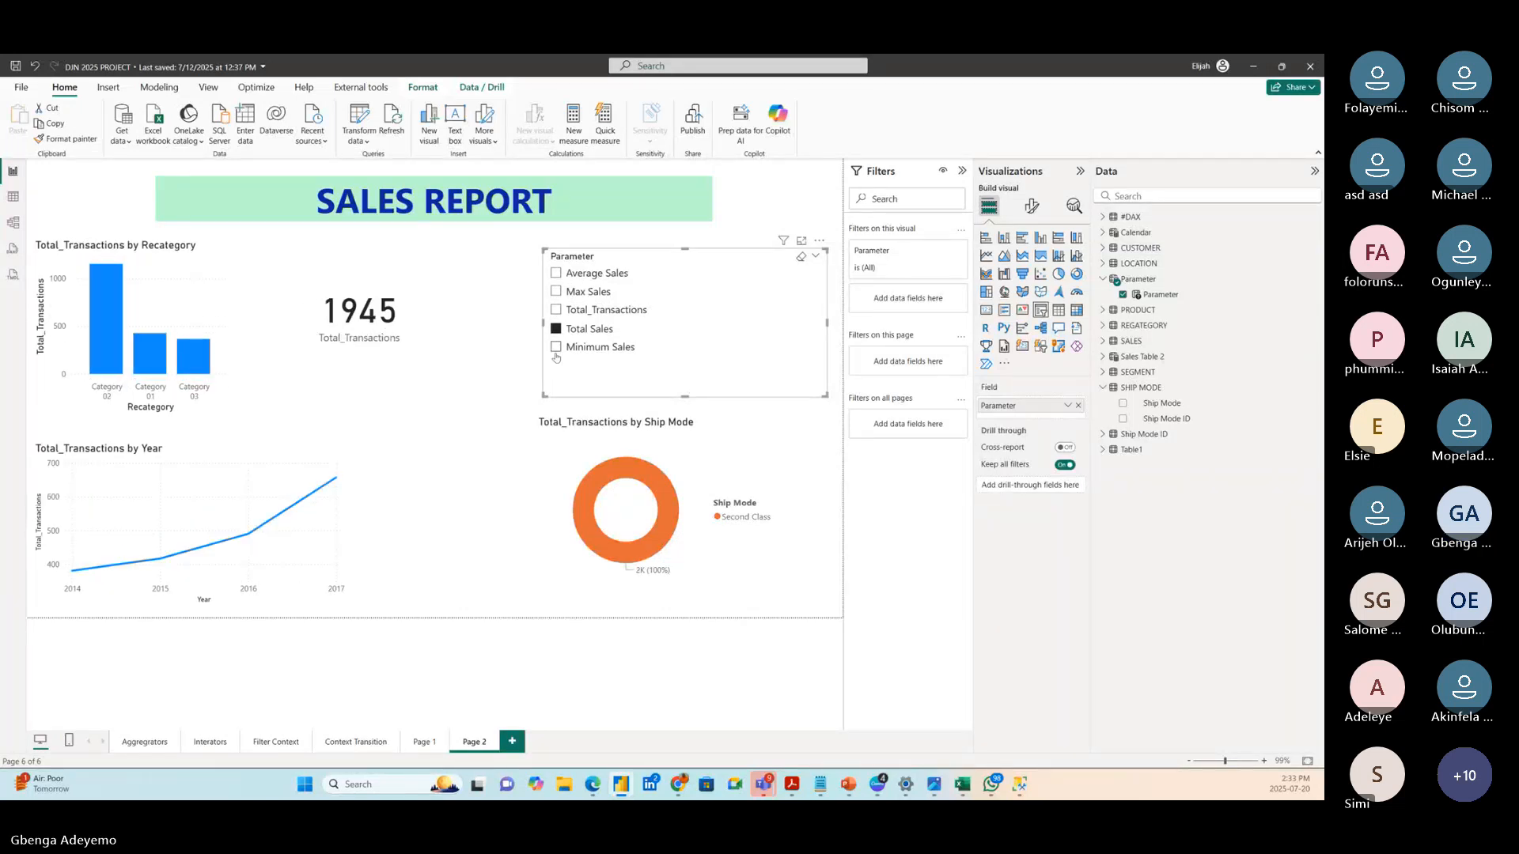
left_click(556, 328)
left_click(556, 347)
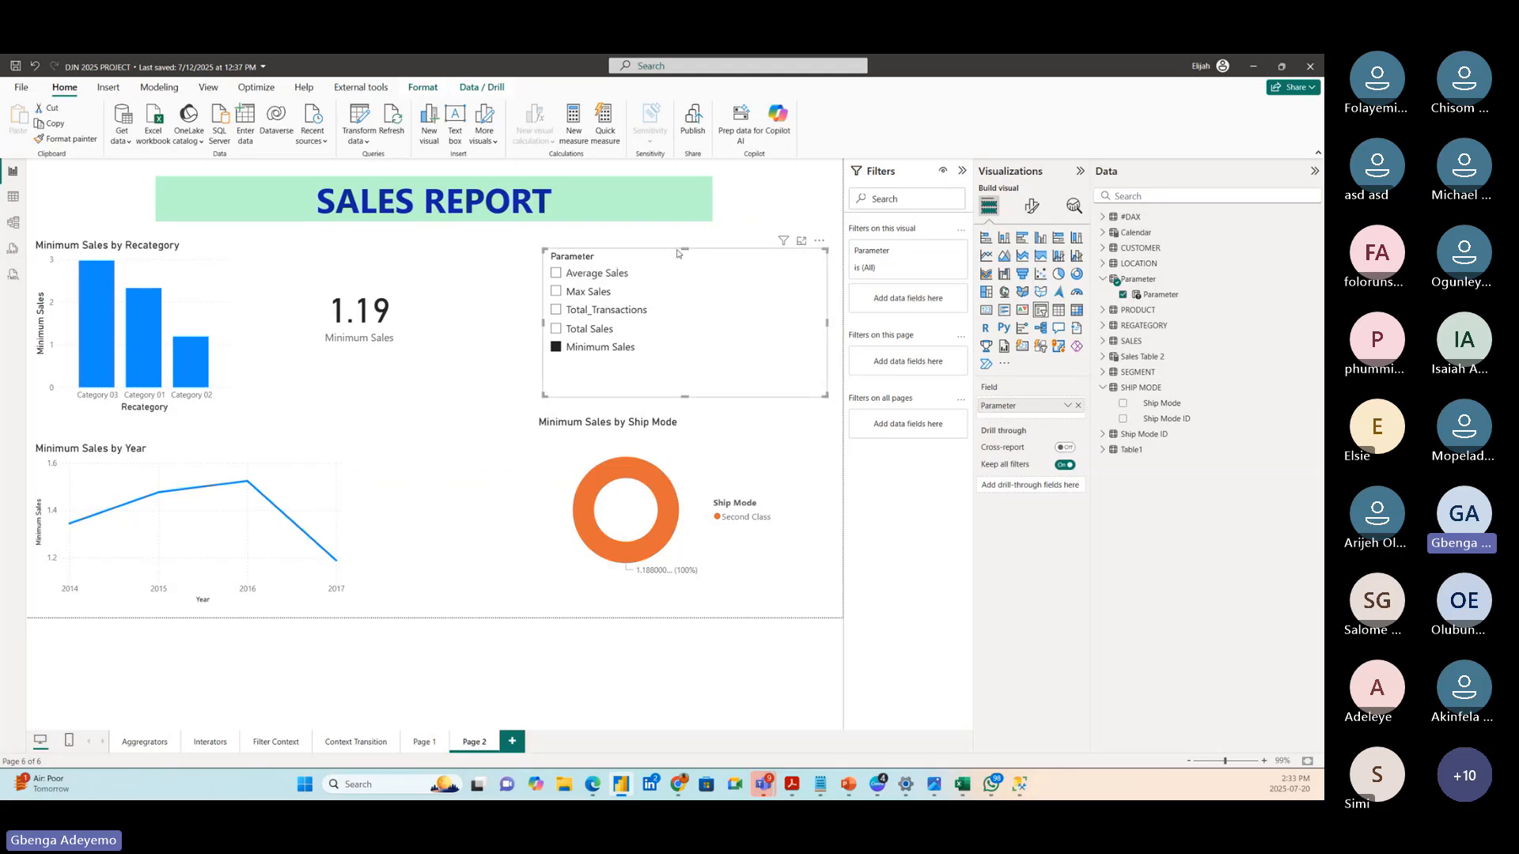
- Nudge the Parameter slicer and the SALES REPORT title banner slightly upward on the page
left_click_drag(679, 250, 678, 252)
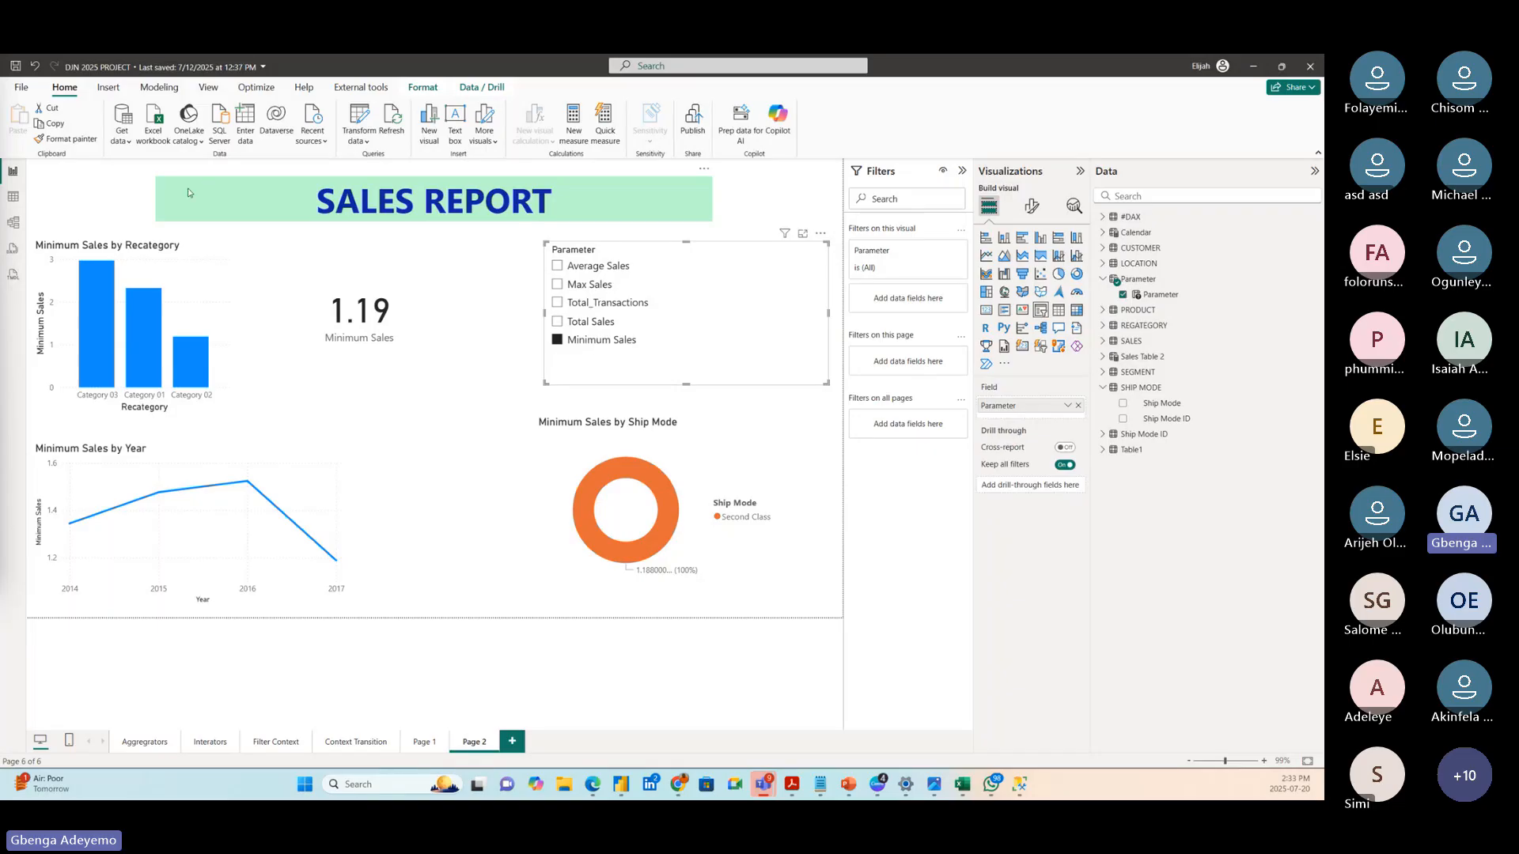
left_click_drag(188, 193, 191, 197)
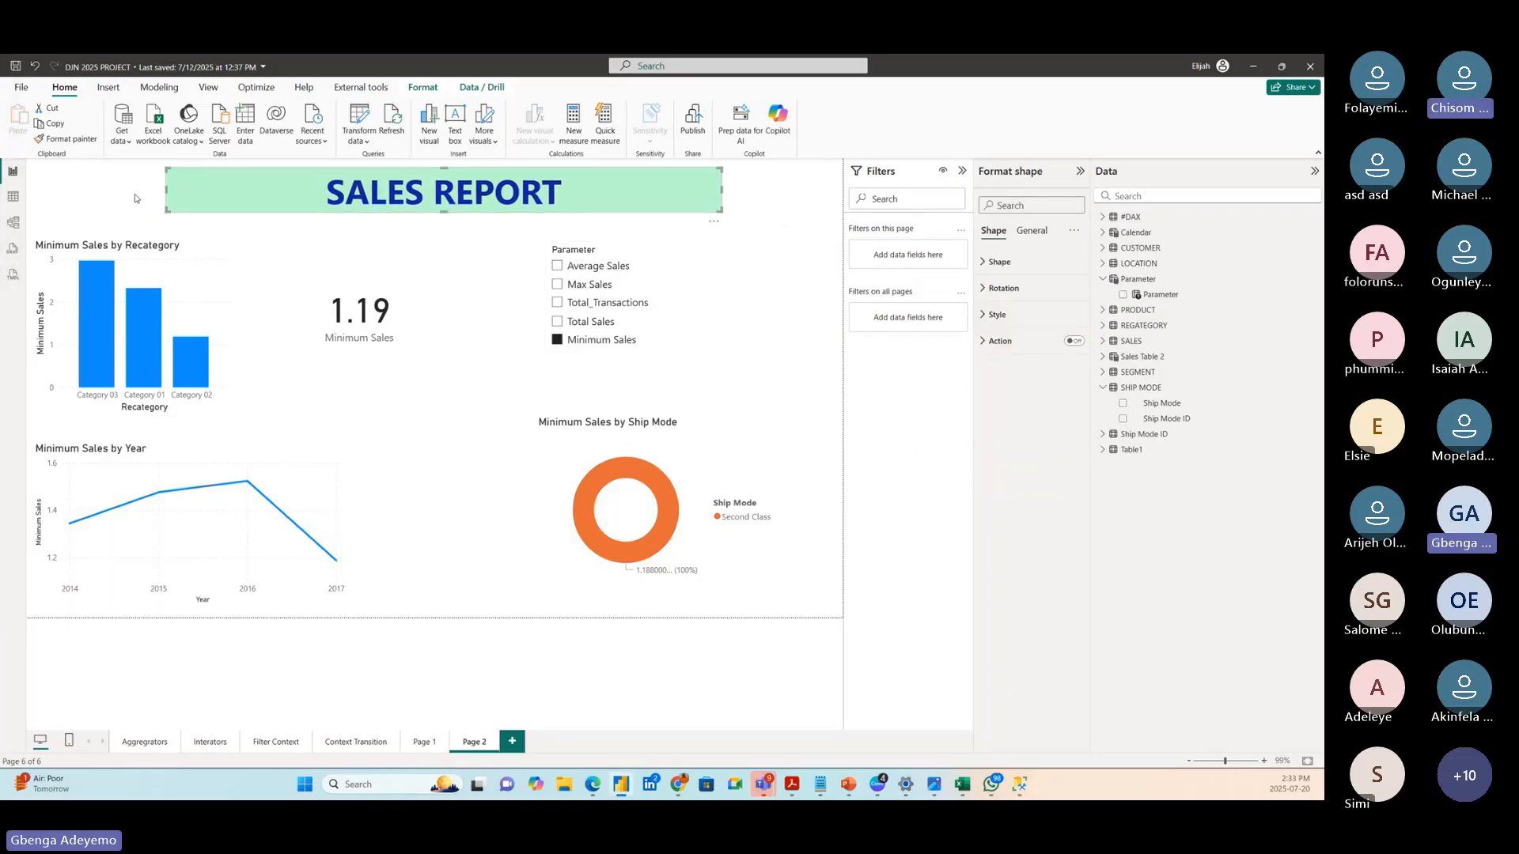
- Expand the #DAX table's field list, shift the SALES REPORT banner slightly right, and reposition the Parameter slicer just below it
left_click(135, 199)
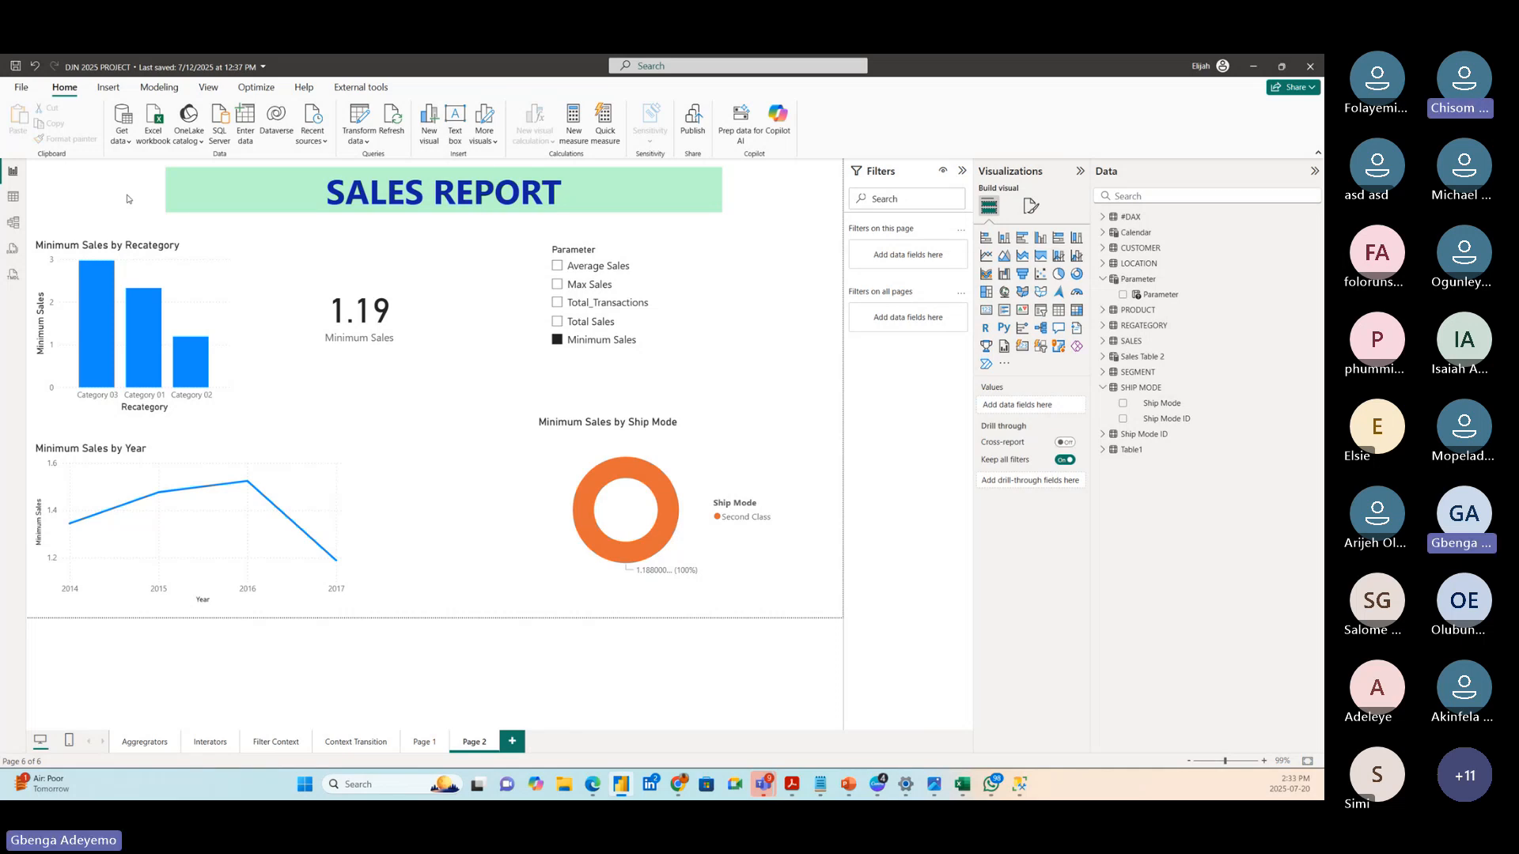
left_click(1103, 216)
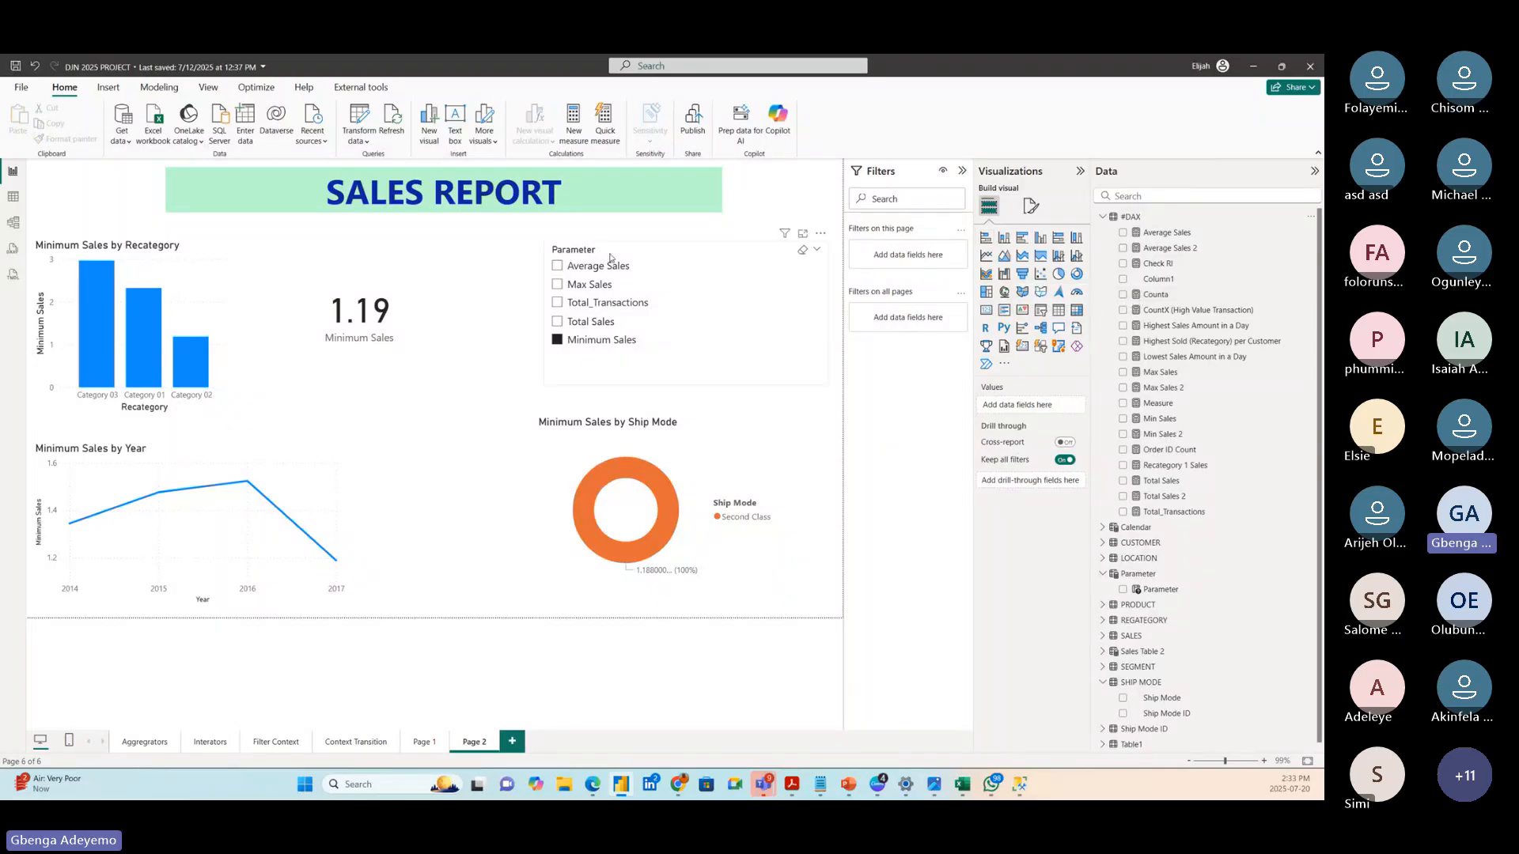
left_click_drag(448, 188, 480, 189)
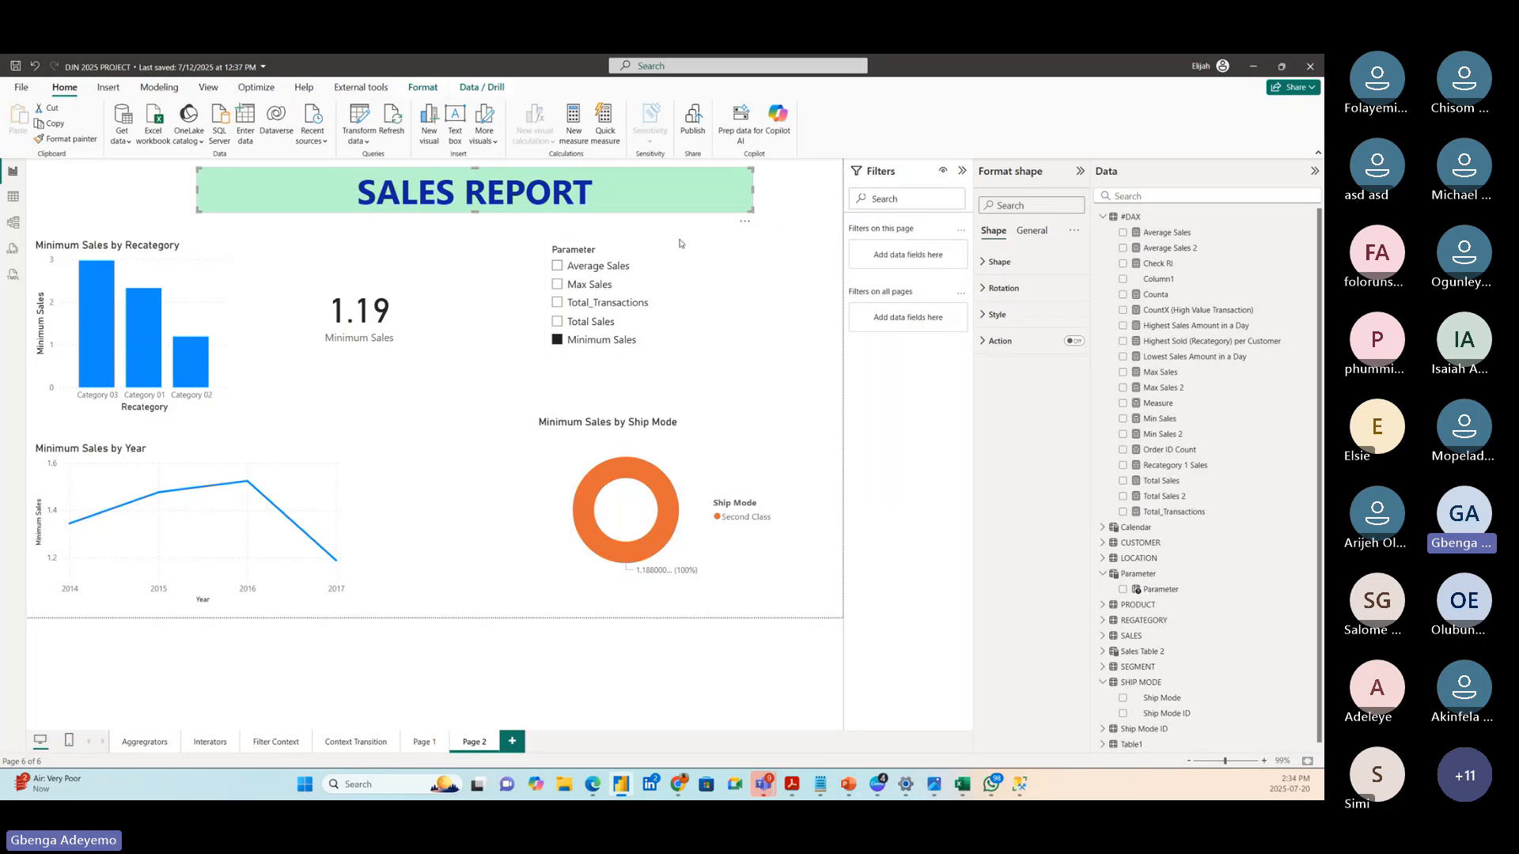
left_click_drag(680, 254, 664, 232)
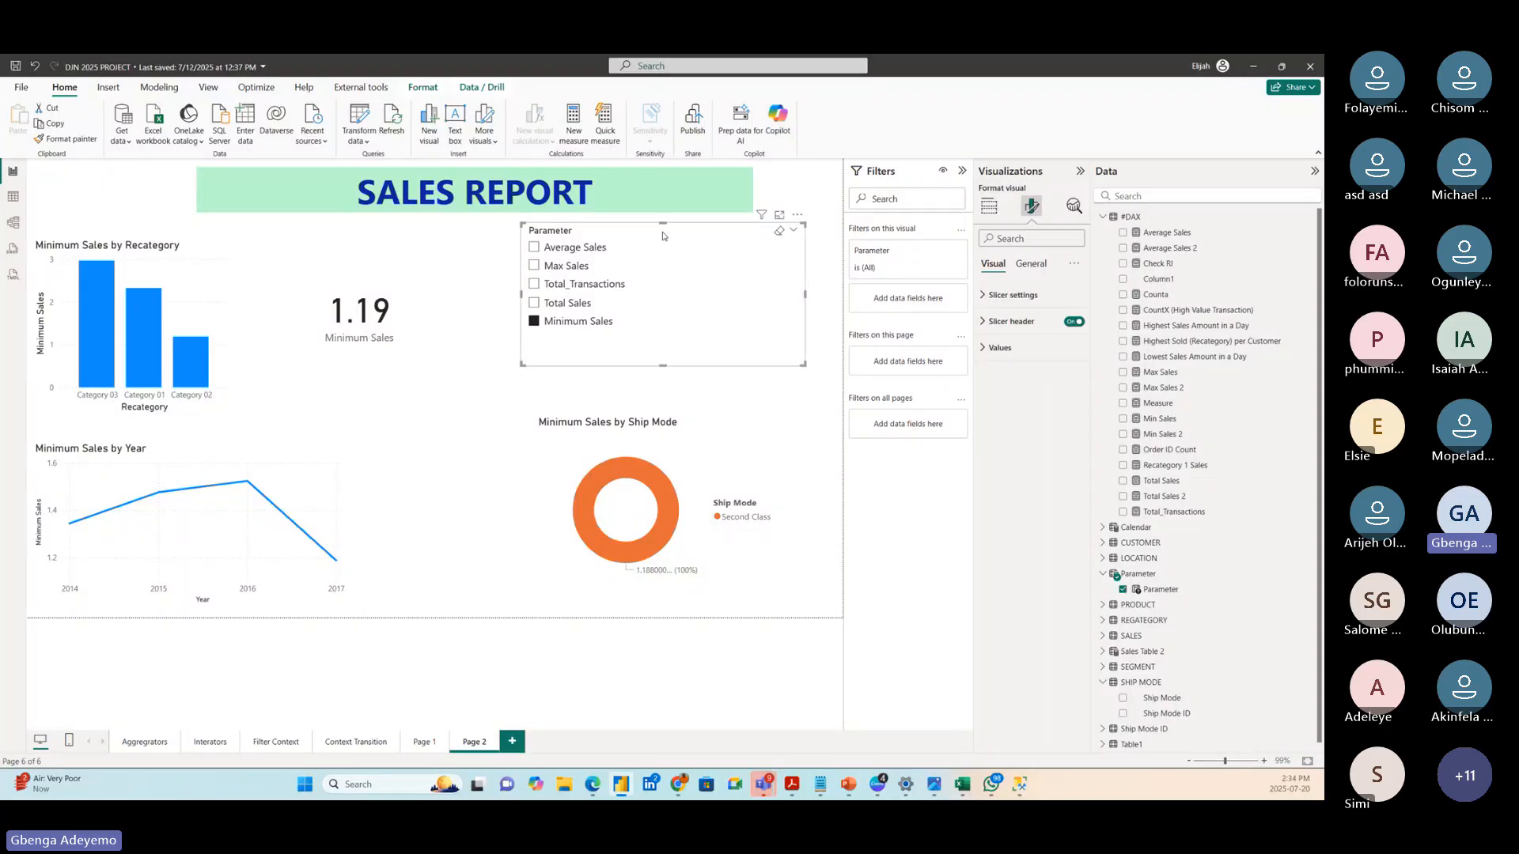
mouse_move(663, 235)
left_mouse_down()
mouse_move(651, 244)
mouse_move(678, 239)
left_mouse_up()
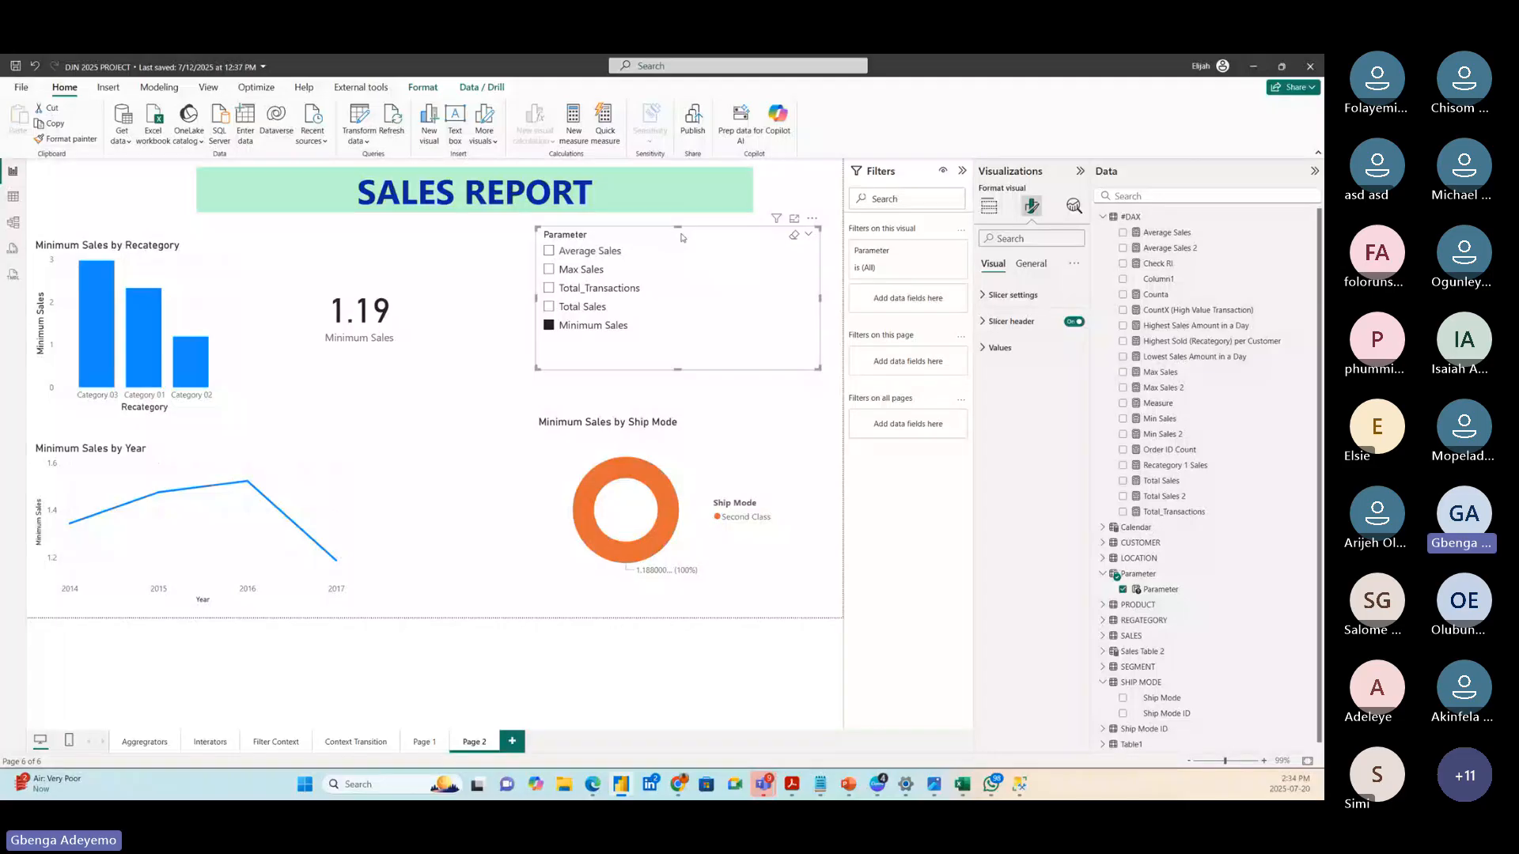
left_click_drag(680, 234, 674, 241)
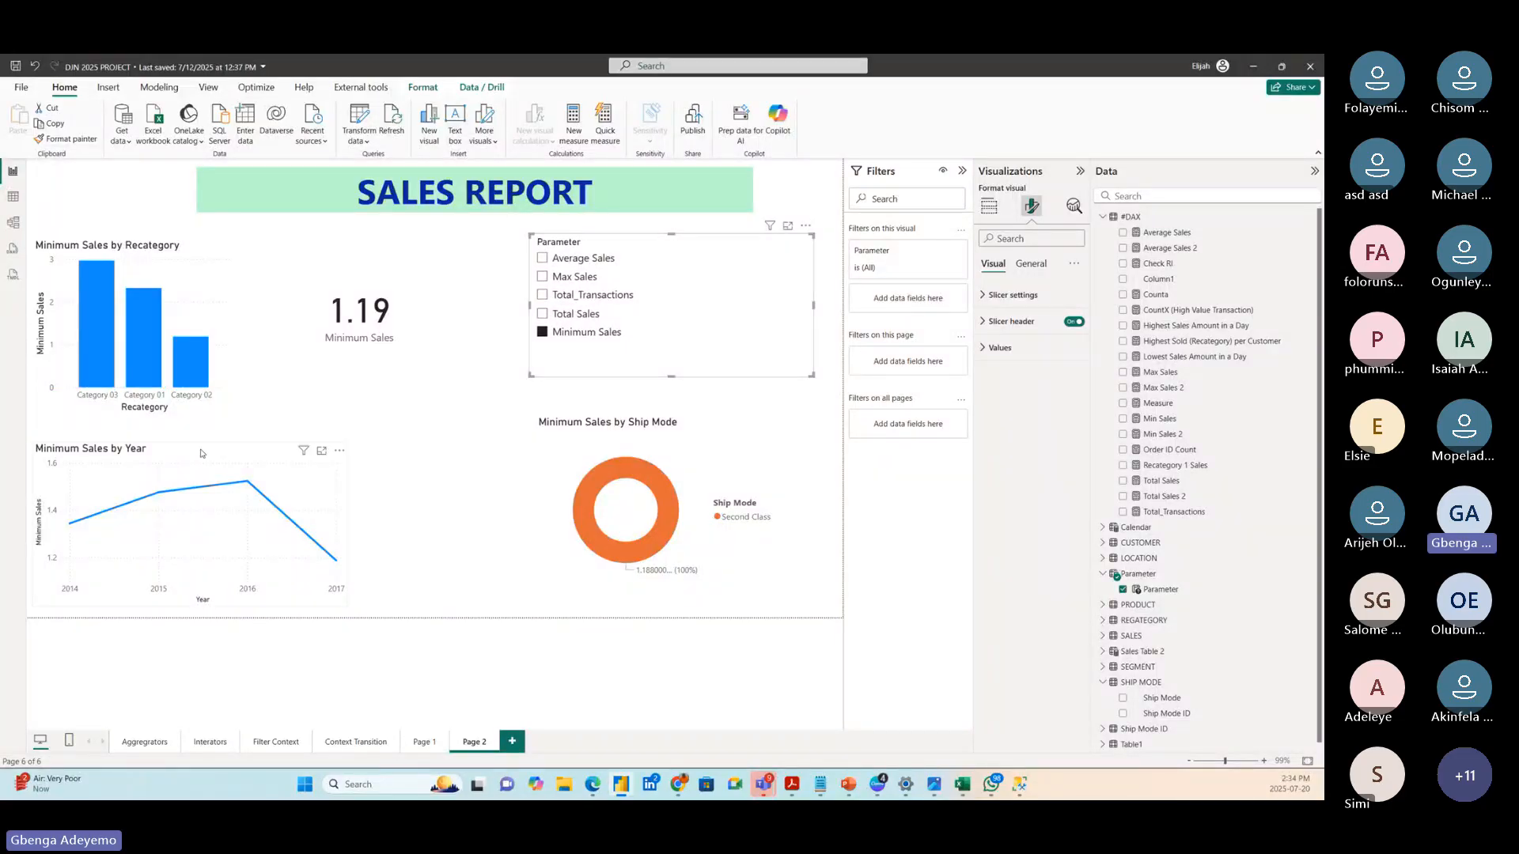
- Rearrange the visuals by nudging the Year line chart up, widening the Recategory bar chart, shrinking the card and moving the Parameter slicer up to the right
mouse_move(207, 457)
left_mouse_down()
mouse_move(226, 452)
mouse_move(206, 454)
left_mouse_up()
left_click_drag(232, 324, 422, 305)
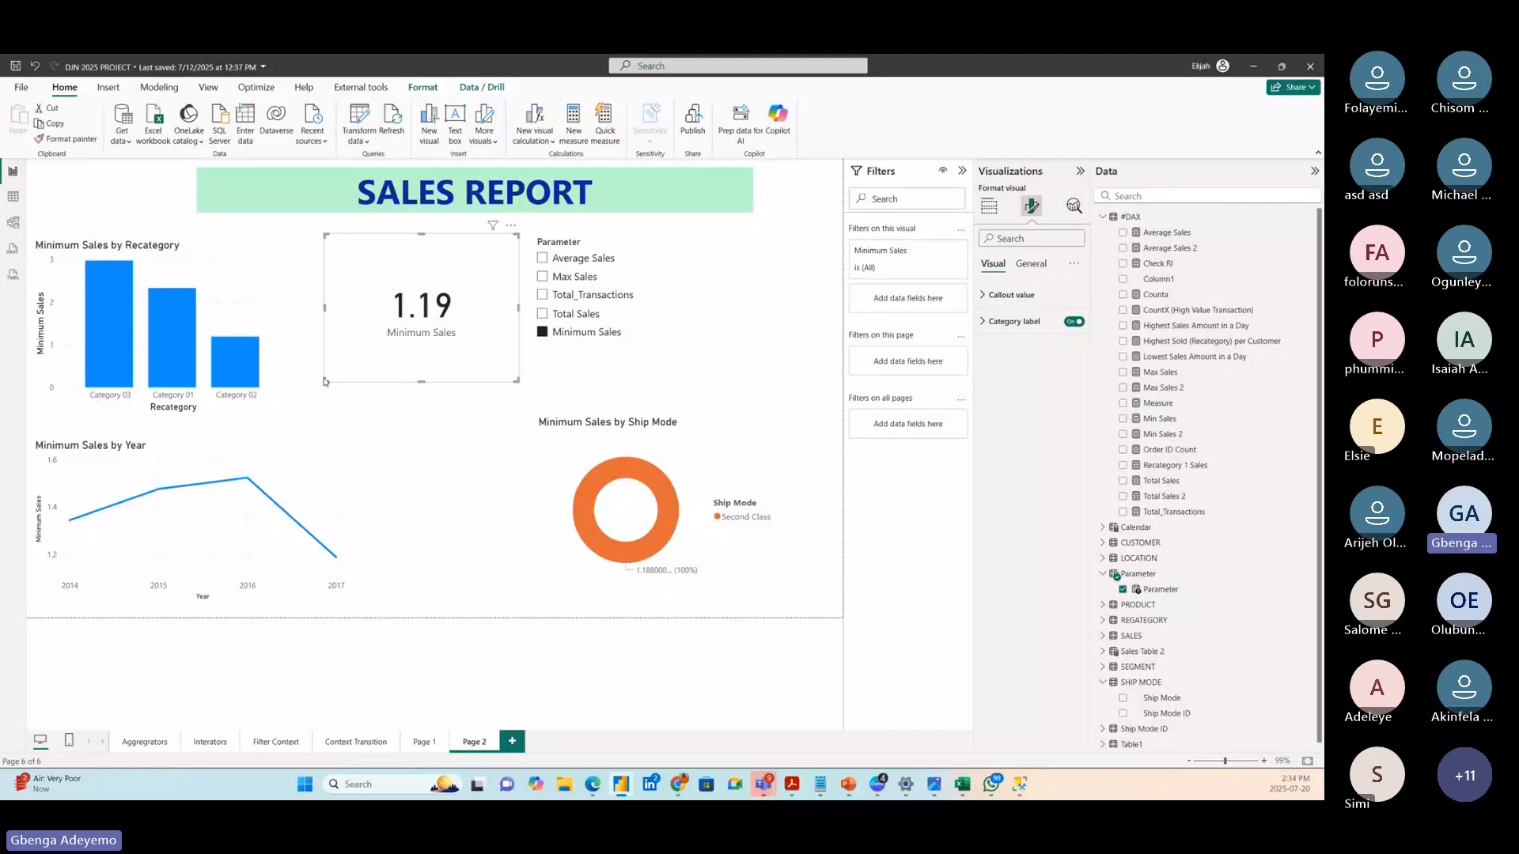
left_click_drag(324, 381, 398, 349)
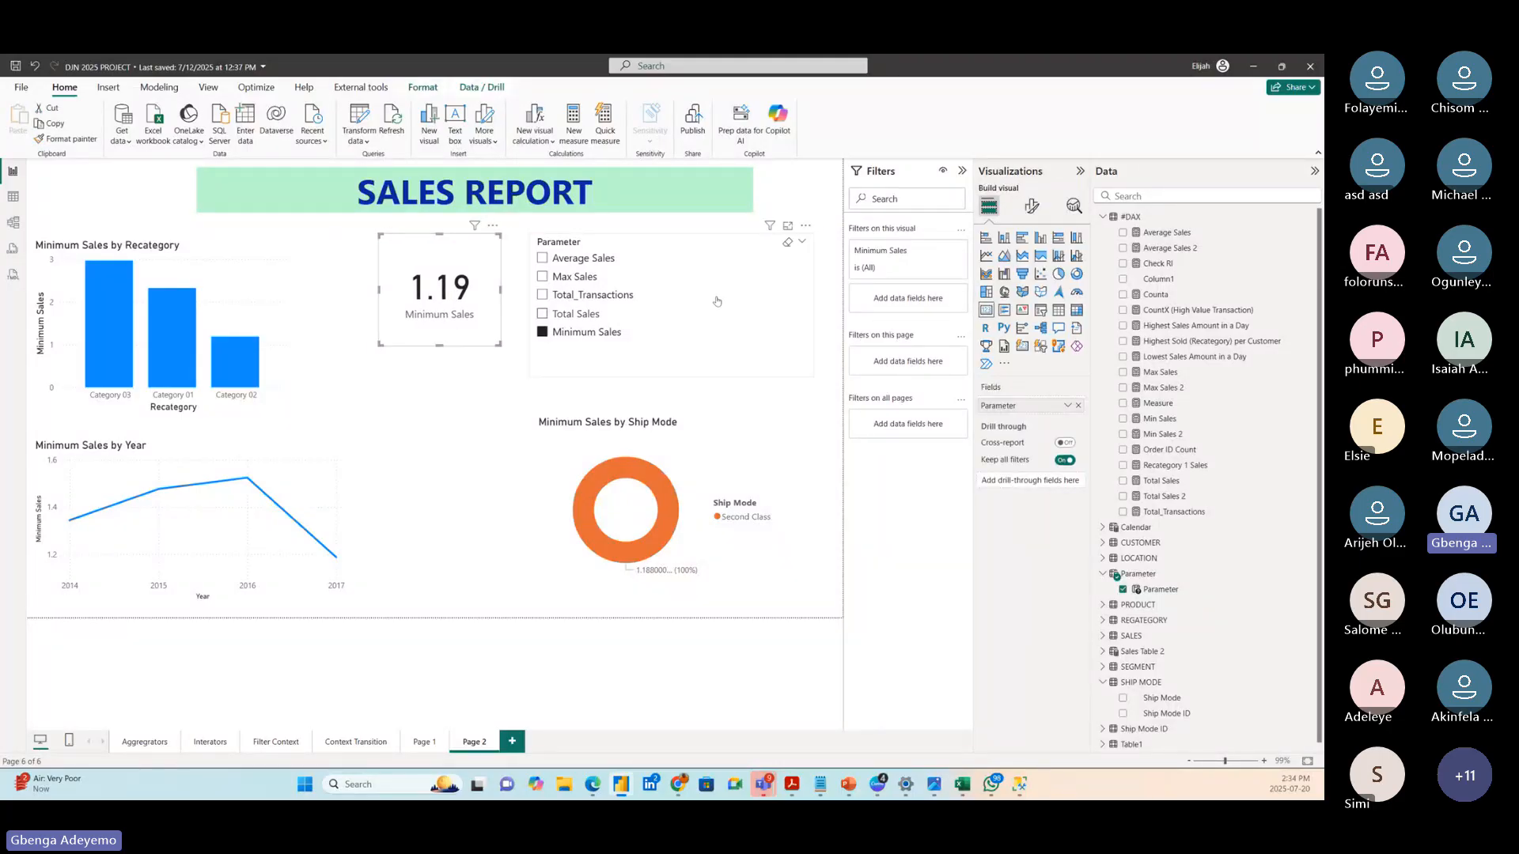
left_click_drag(688, 315, 718, 300)
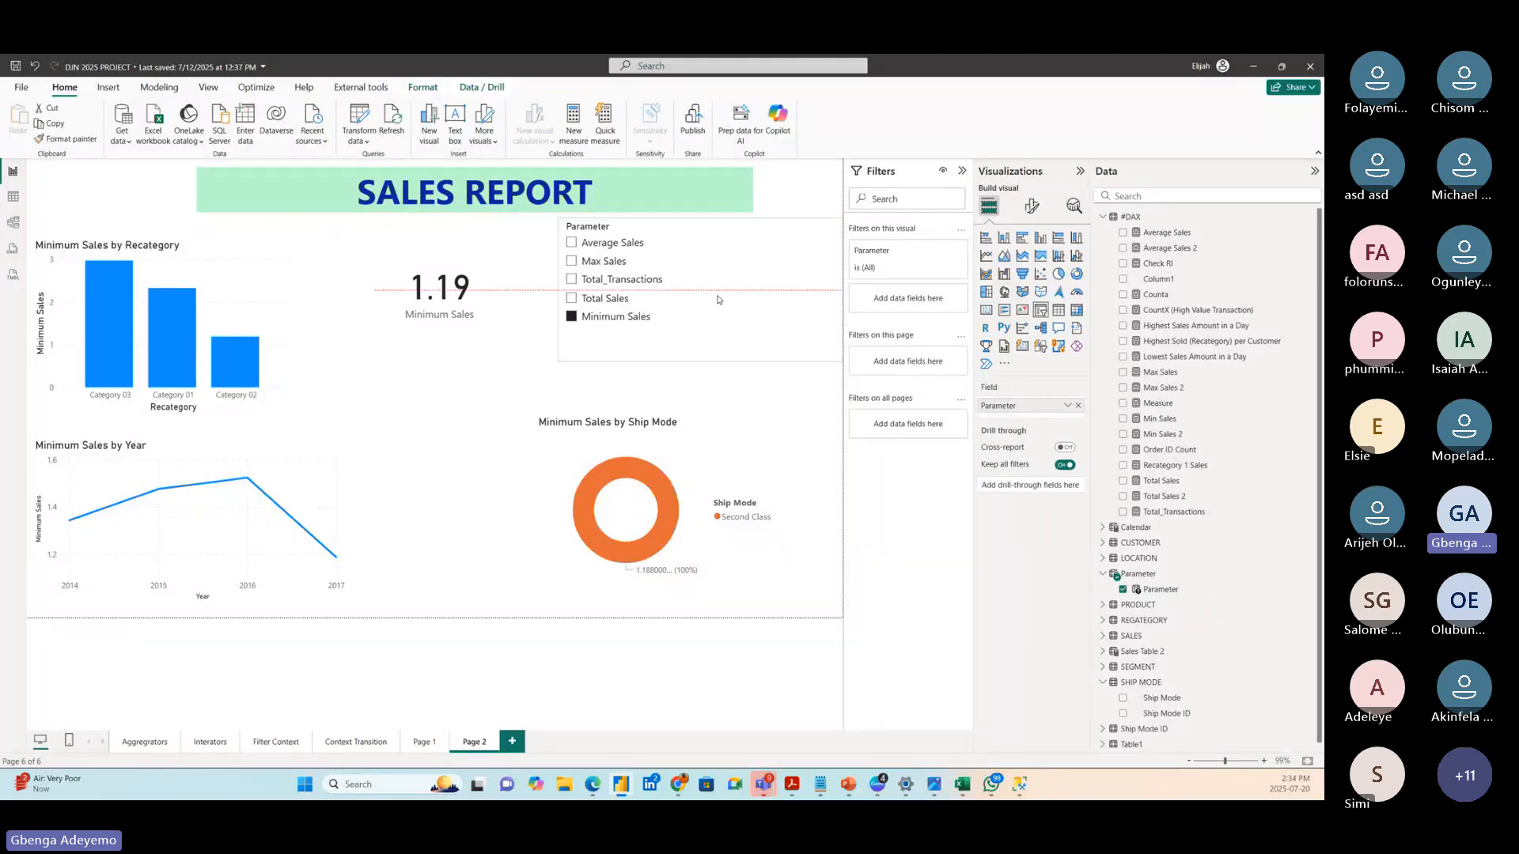
- Change the Parameter slicer's style to Dropdown and shrink its frame to a single-row height beneath the title banner
left_click(1032, 206)
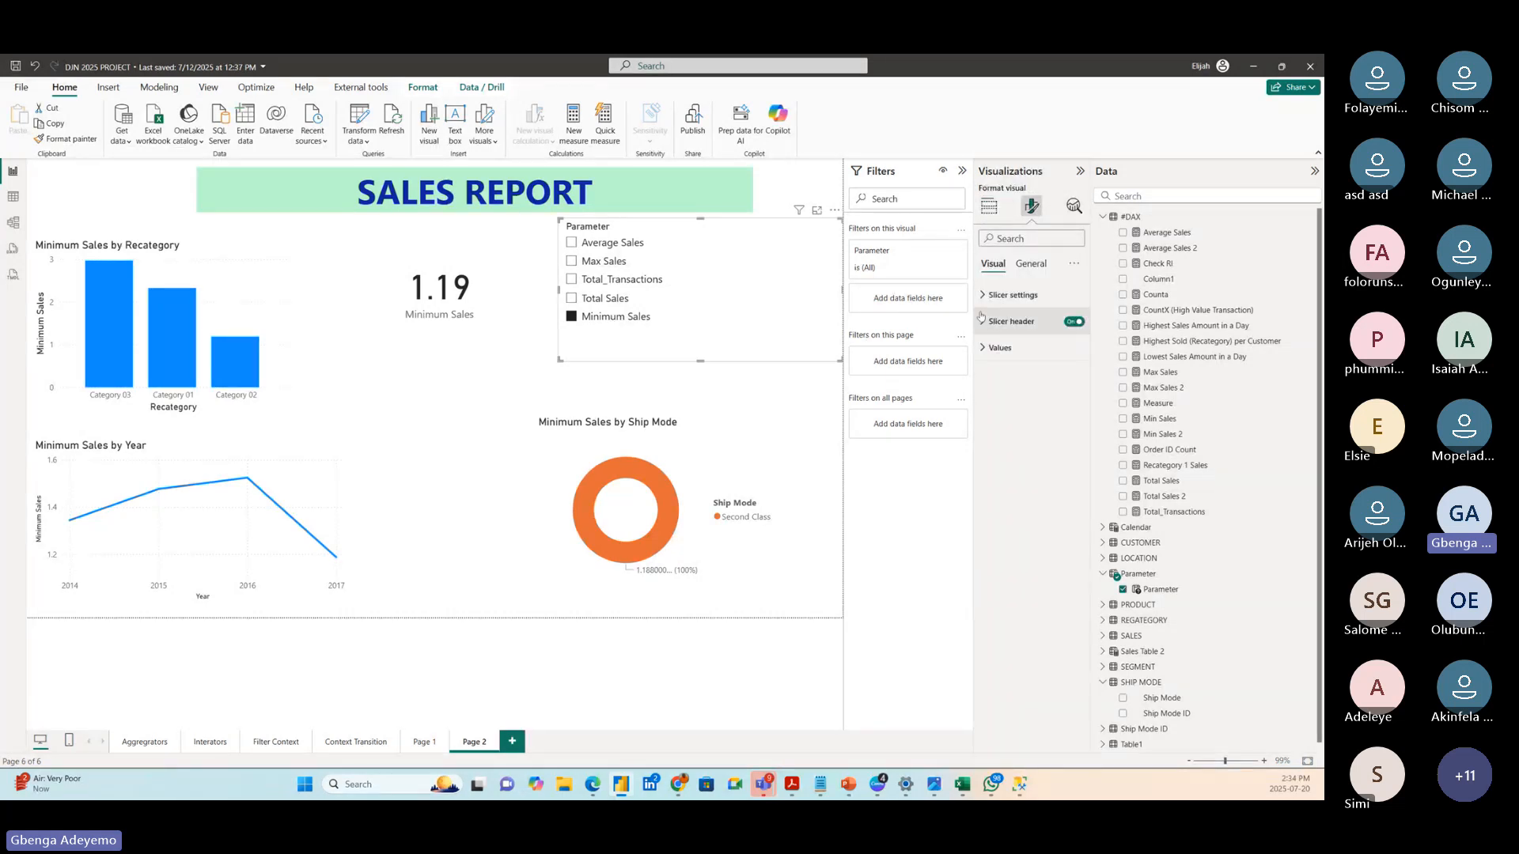
left_click(985, 295)
left_click(1029, 359)
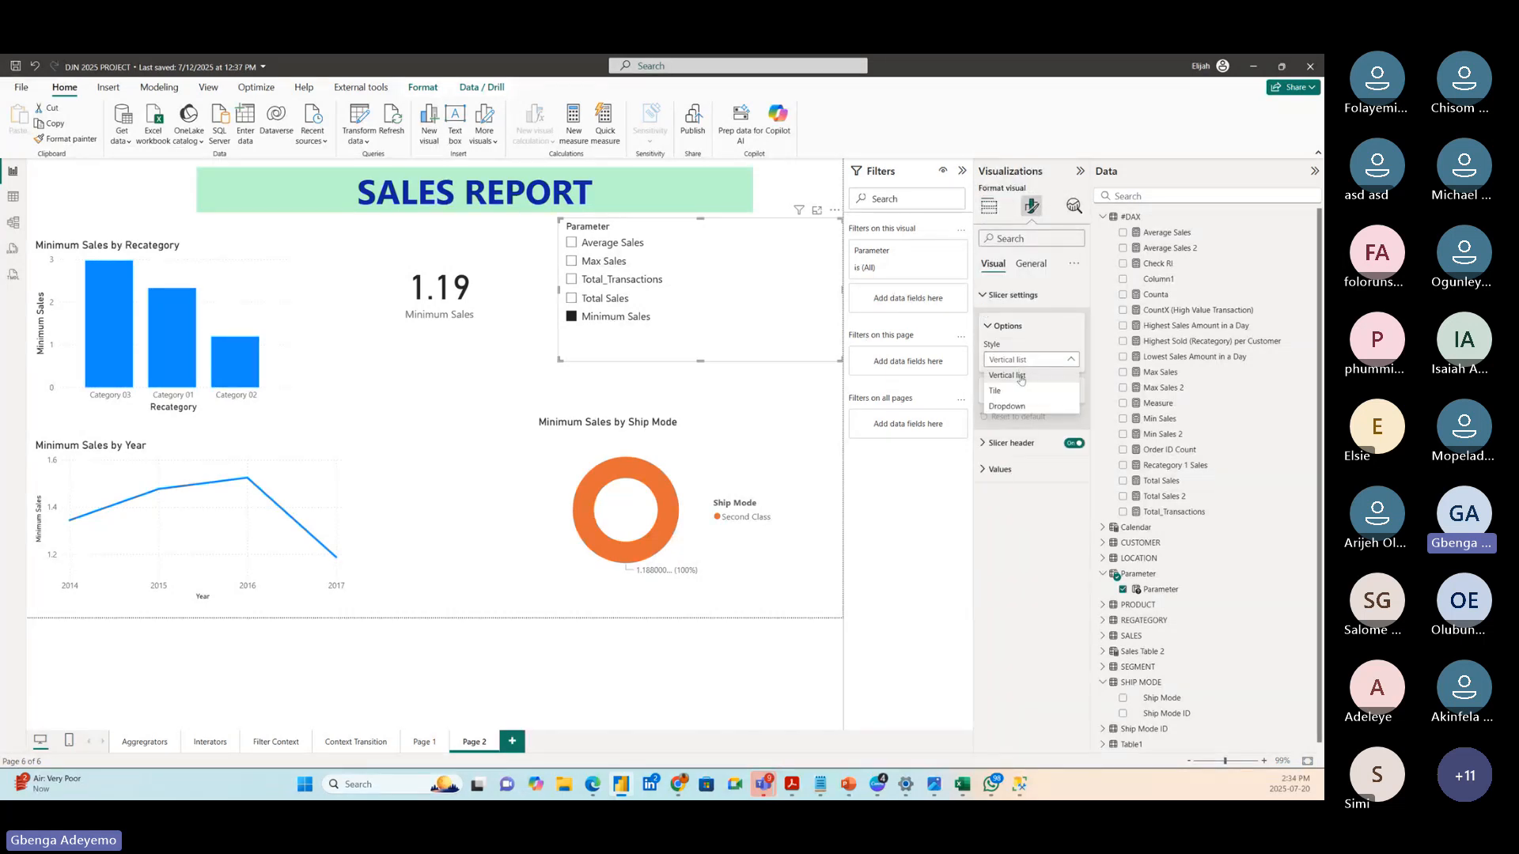
left_click(1007, 406)
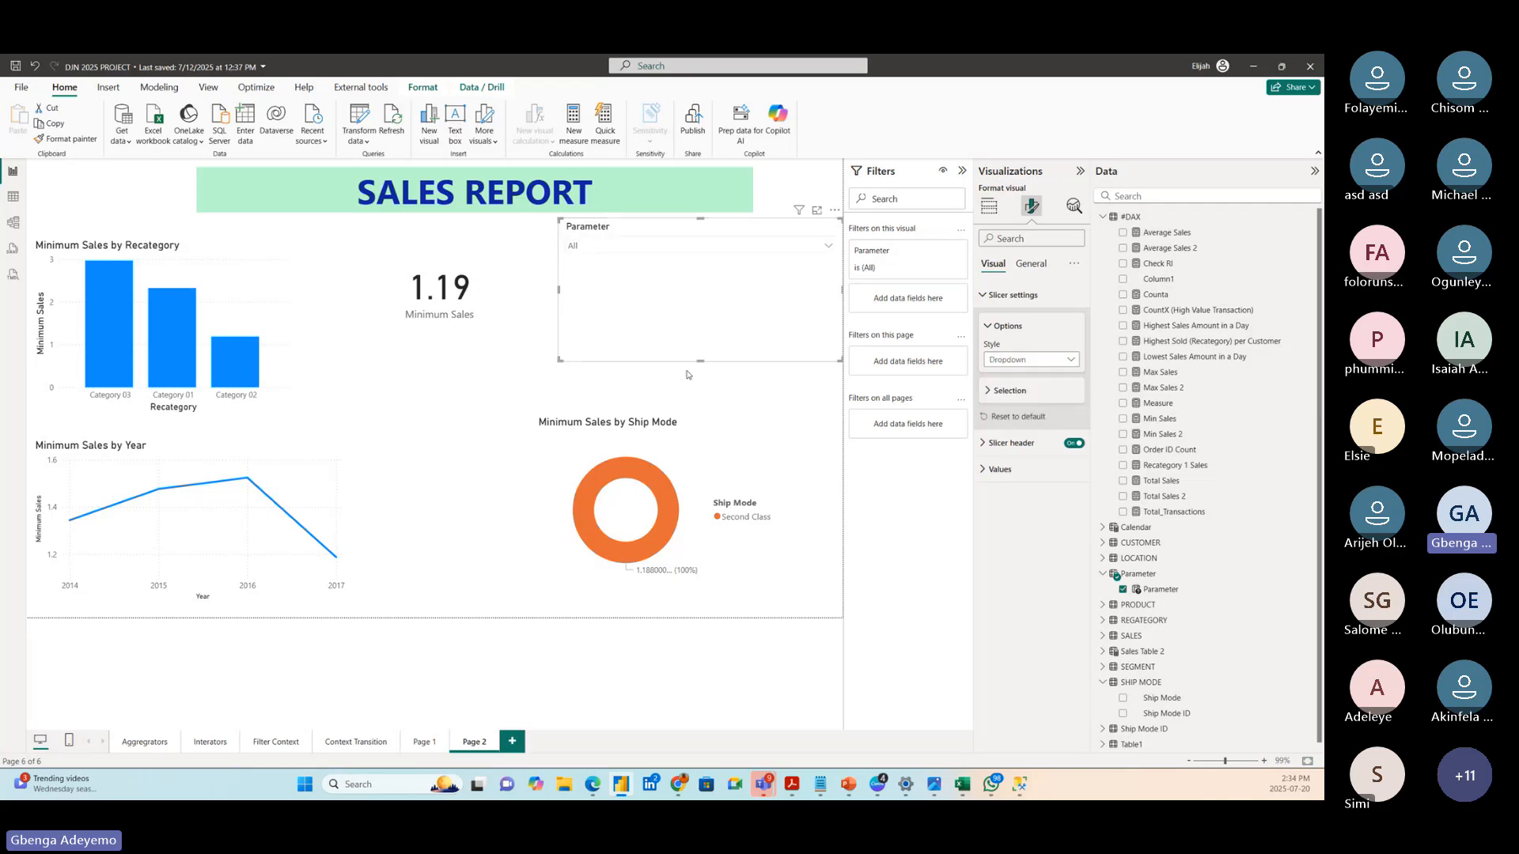
left_click_drag(699, 362, 706, 235)
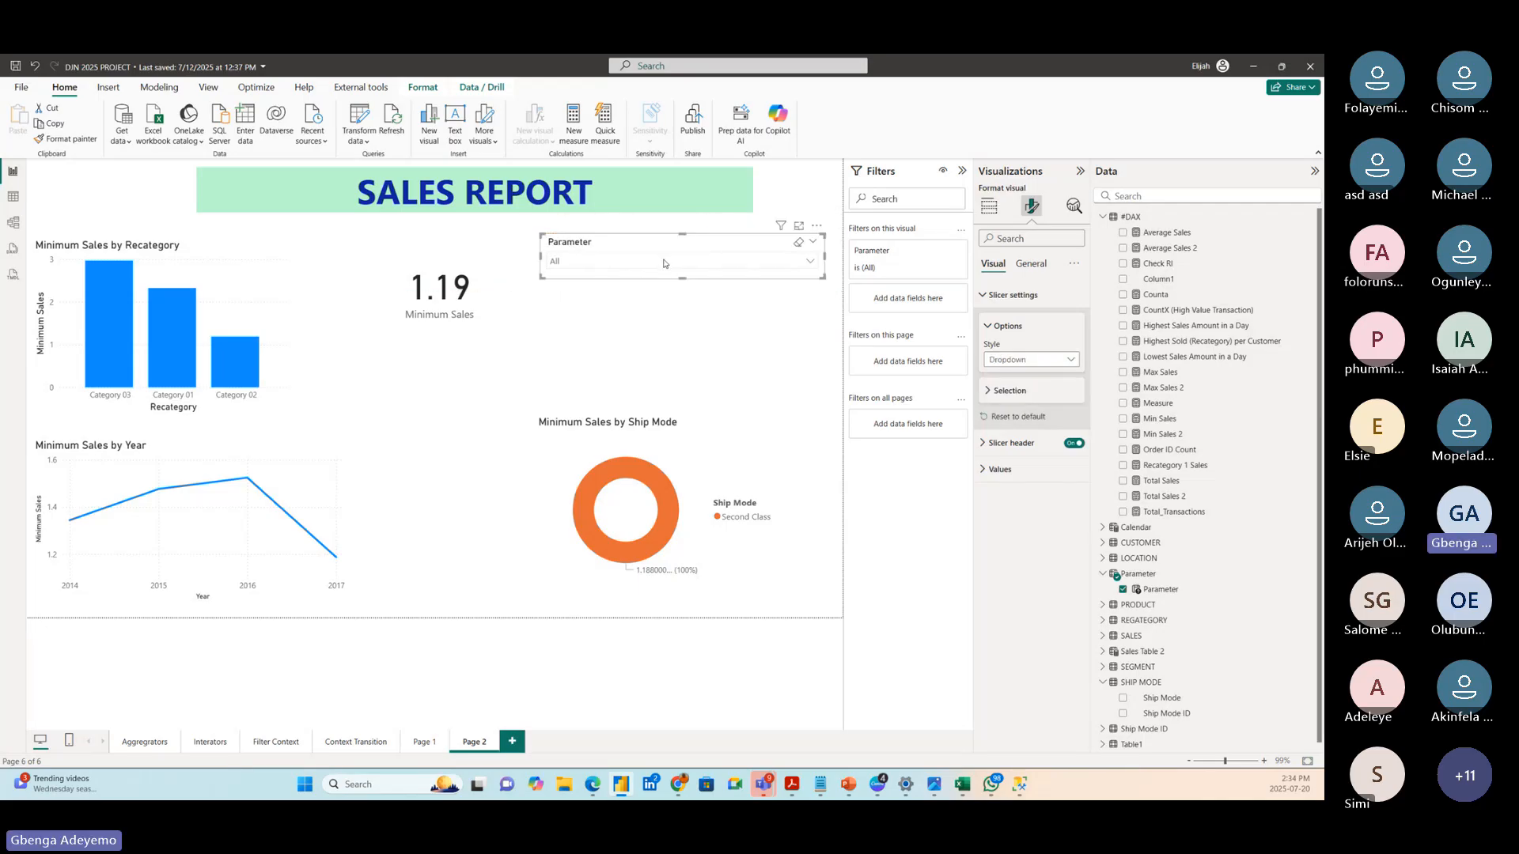
- Open the Parameter slicer's dropdown and cycle through its measures, ending on Minimum Sales
left_click(669, 263)
left_click(557, 298)
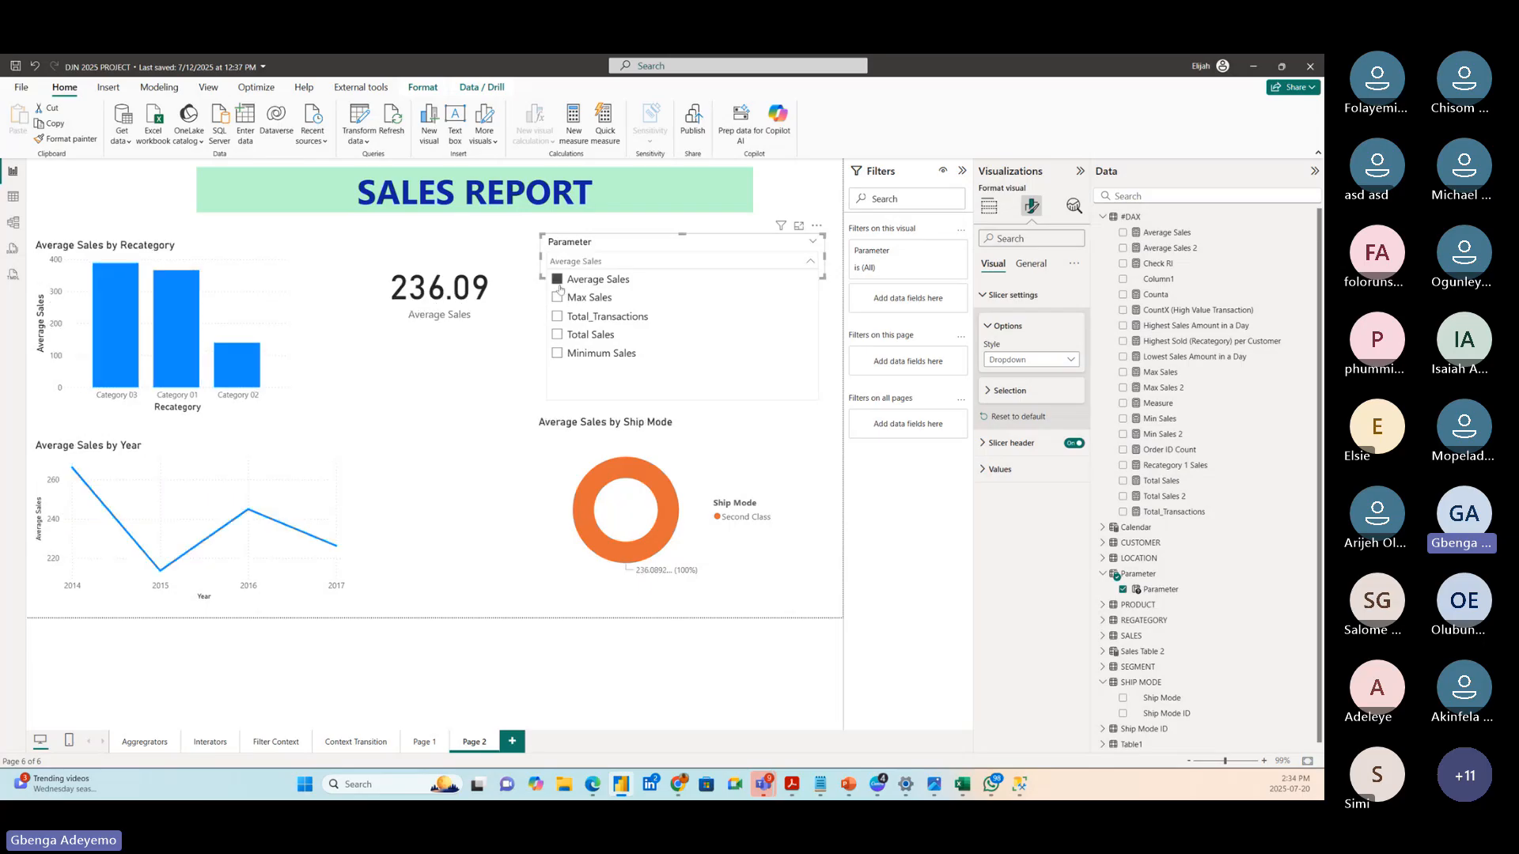
left_click(557, 316)
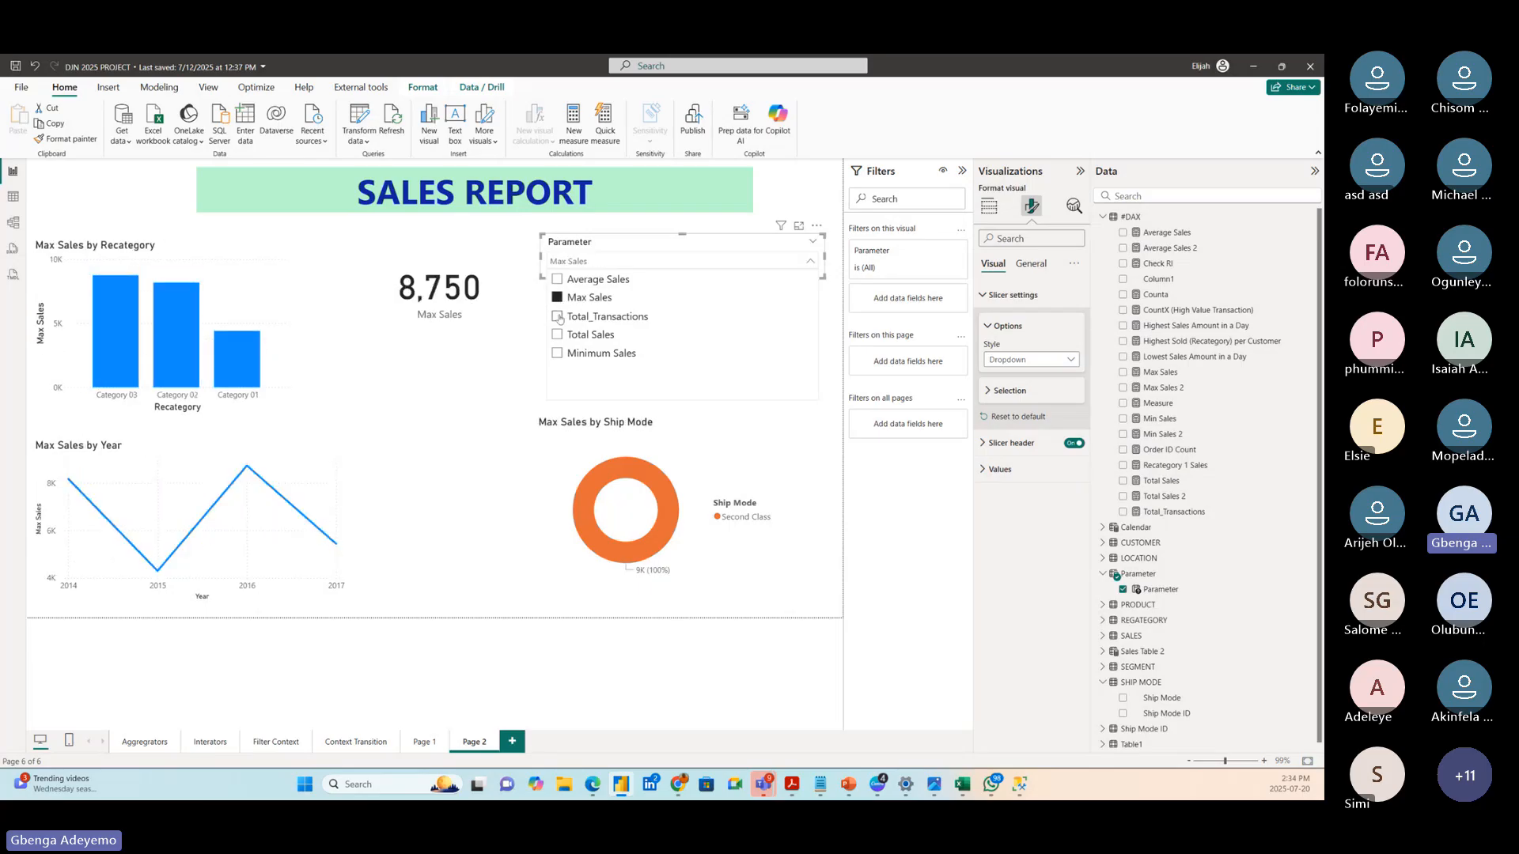
left_click(557, 335)
left_click(558, 353)
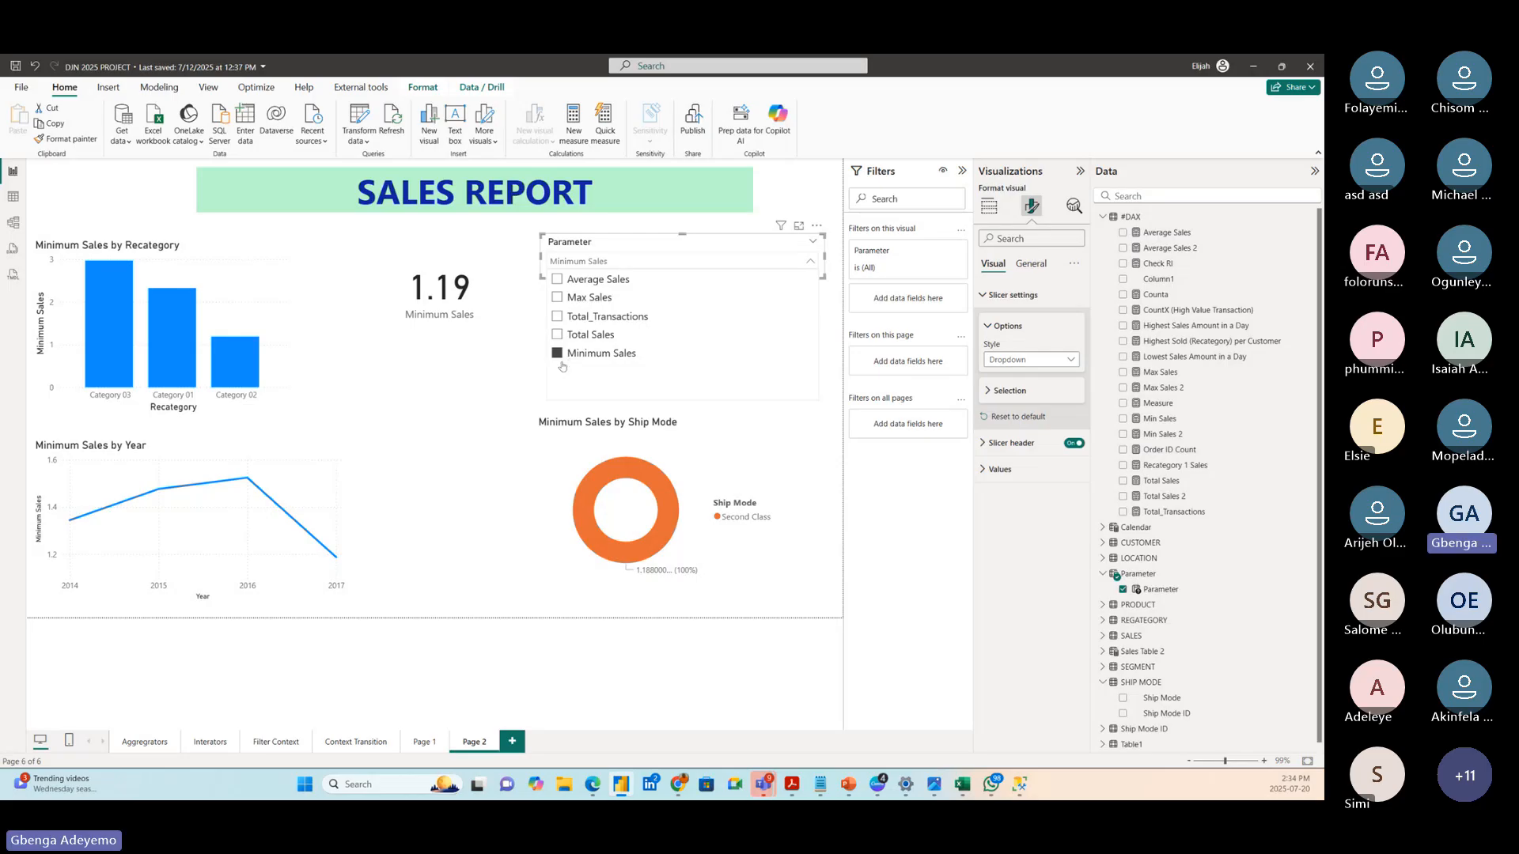
- Collapse the slicer's open list and nudge the SALES REPORT title banner slightly to the left
left_click(511, 223)
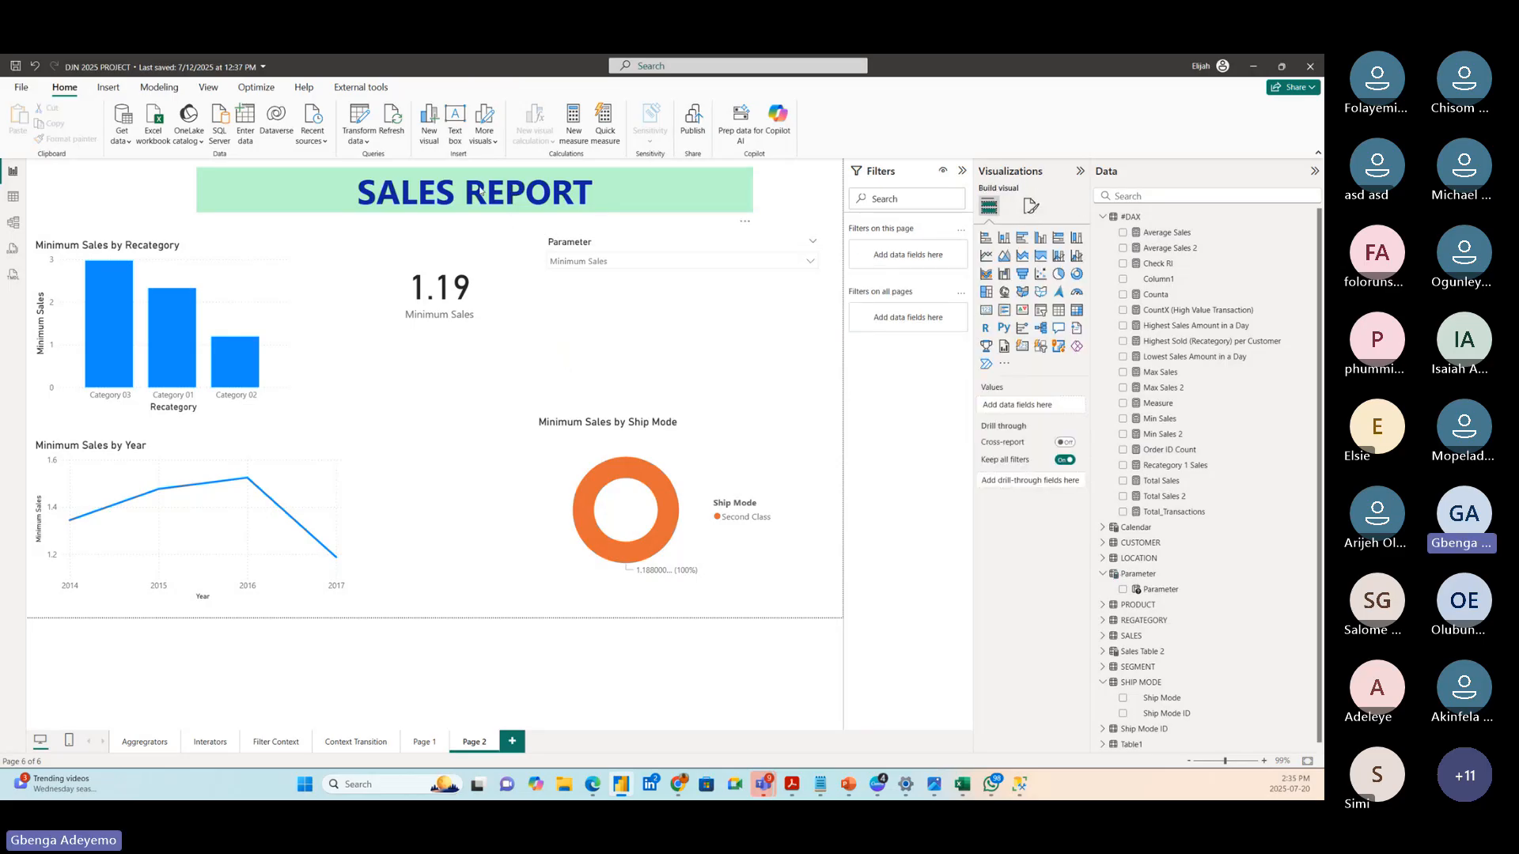
left_click(484, 197)
left_click_drag(487, 201, 476, 202)
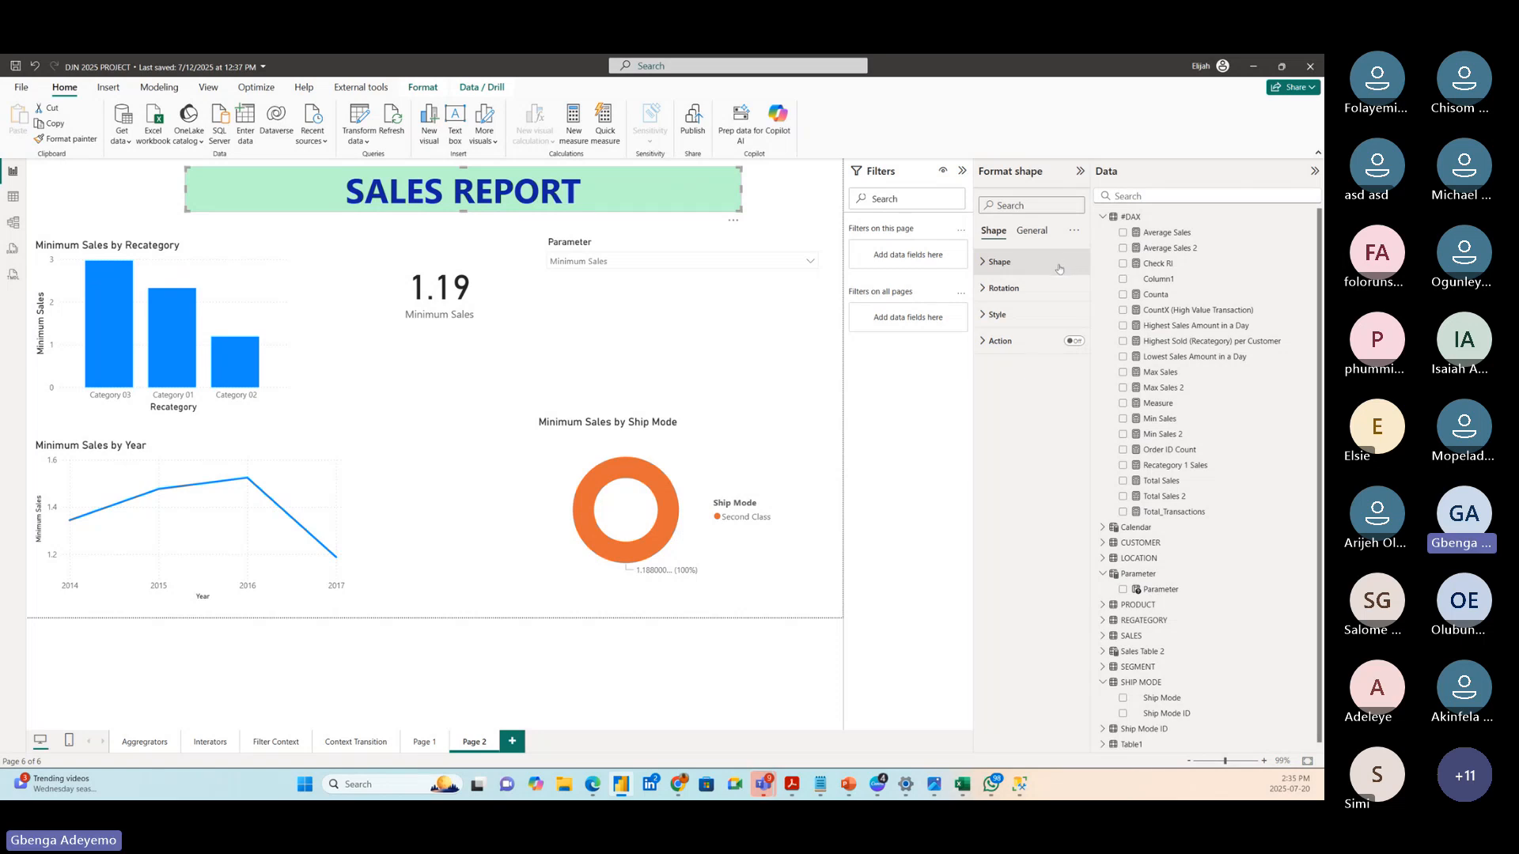
- Add a new measure to the #DAX table and name it Dynamic Titl 1, leaving a blank line before its formula
right_click(1160, 217)
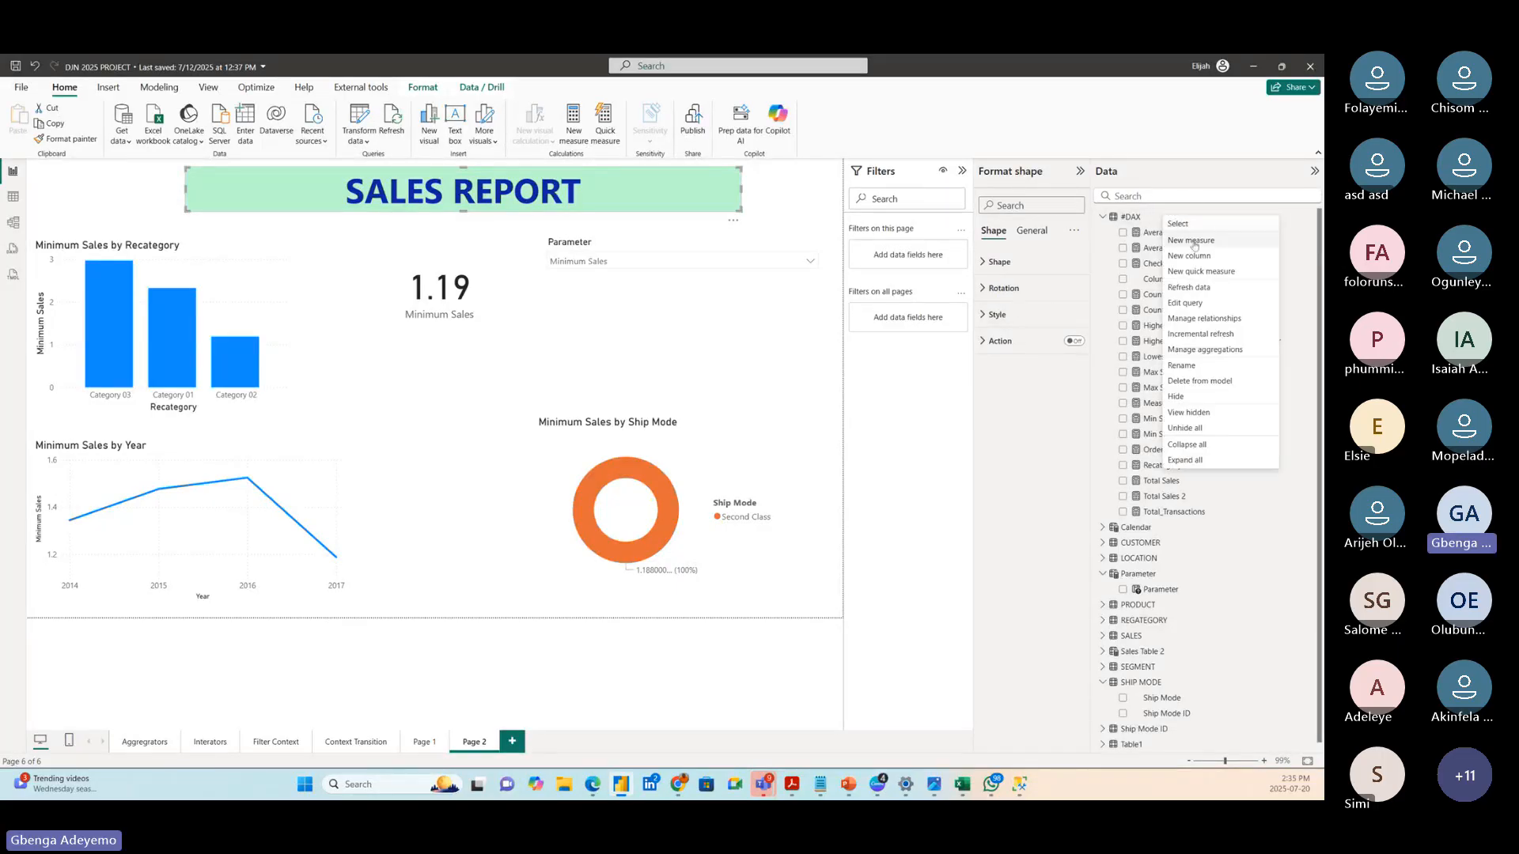
left_click(1196, 241)
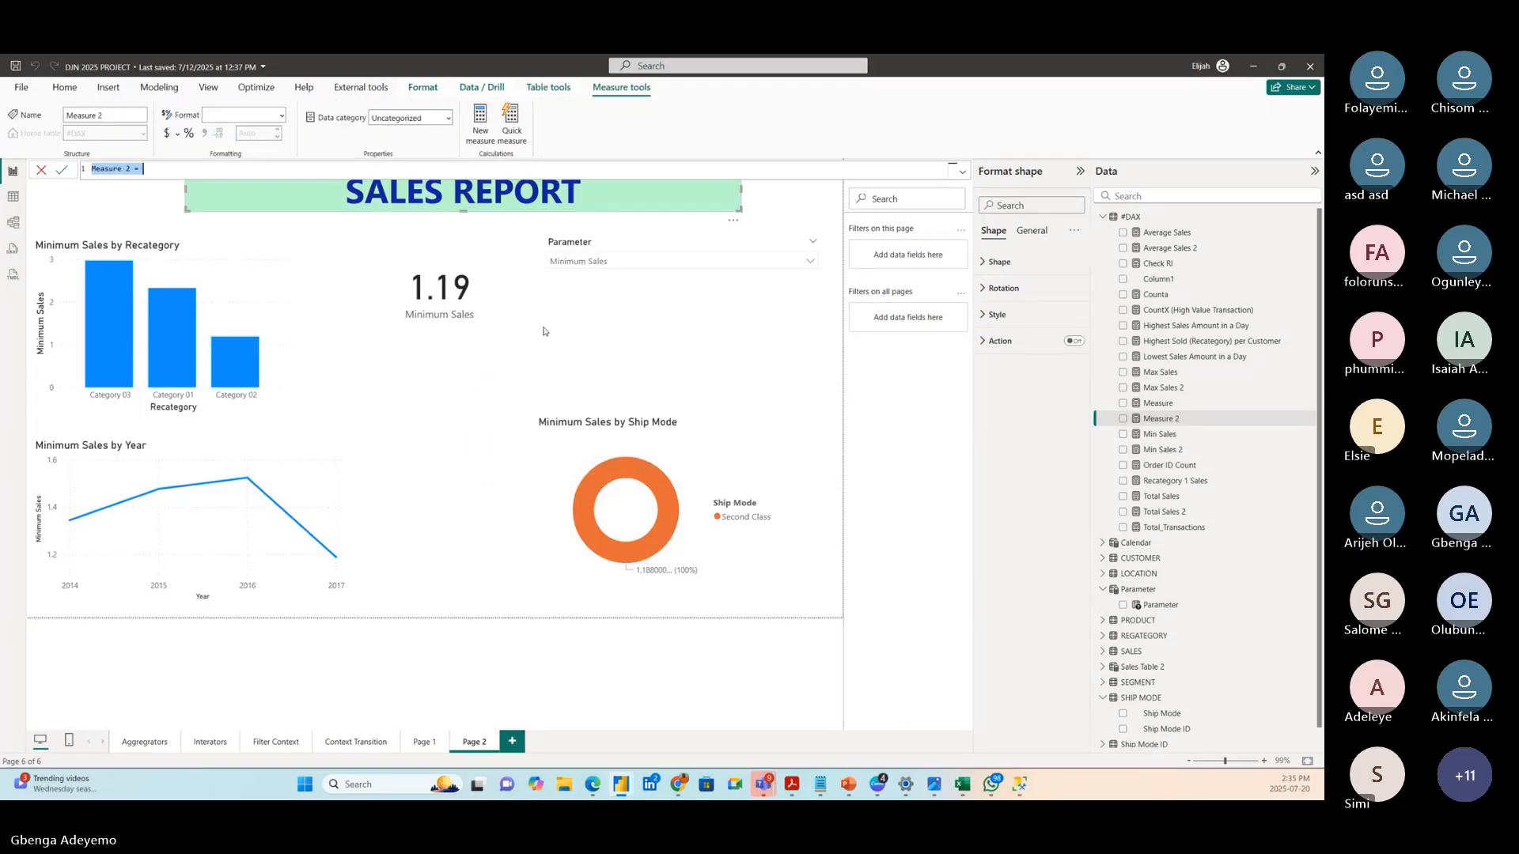
left_click(157, 167)
key("BackSpace")
key("BackSpace")
key("BackSpace")
key("BackSpace")
key("BackSpace")
key("BackSpace")
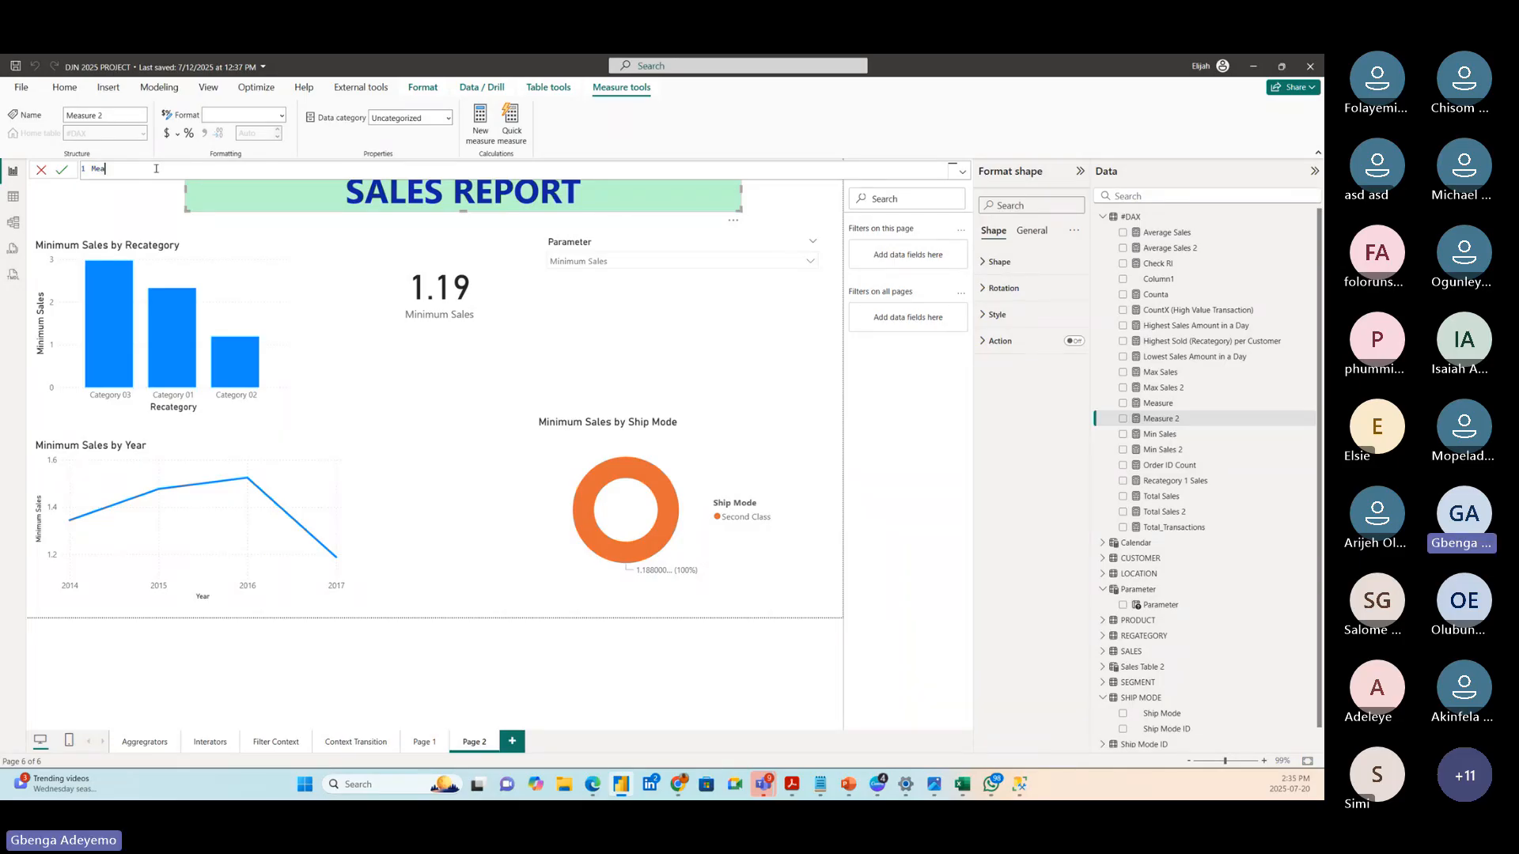
type("Dynamic Title")
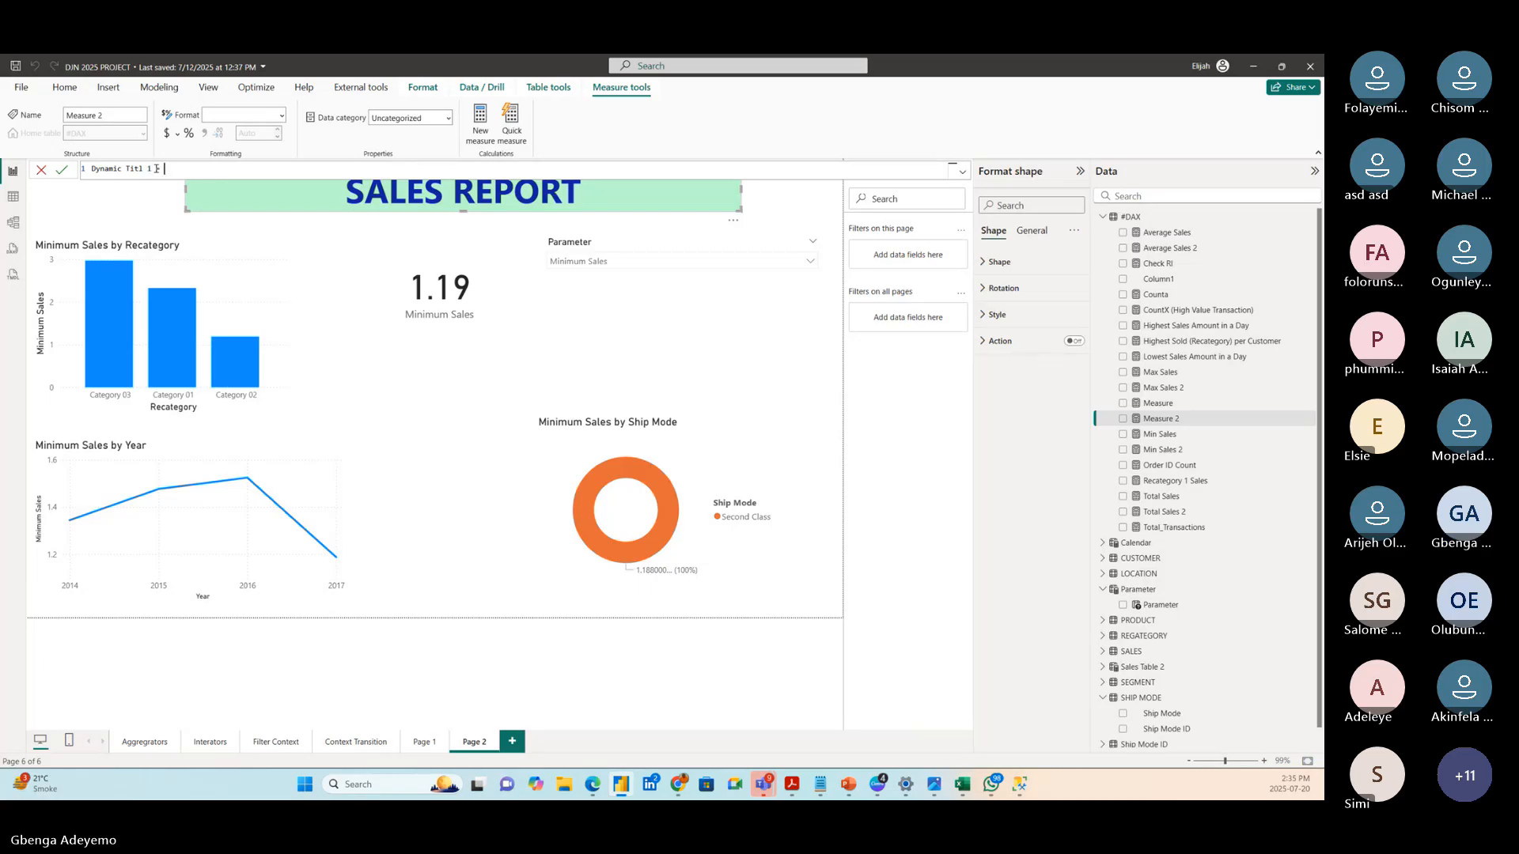
key("shift+Return")
key("shift+Return")
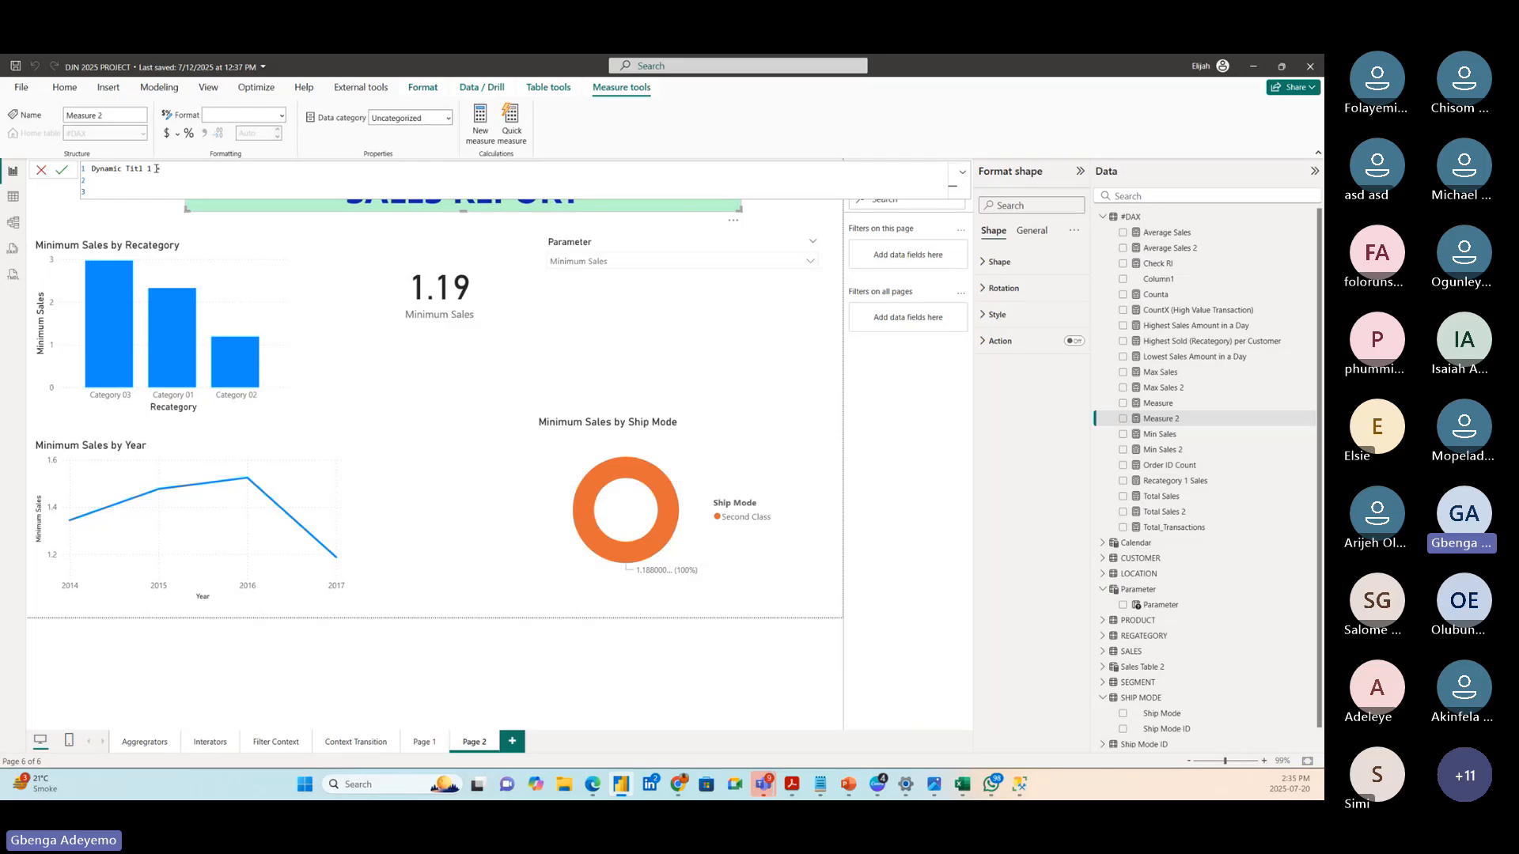
- Define the Dynamic Titl 1 measure as SELECTEDVALUE(Parameter[Parameter Fields], "All Measures"), commit it and close the formula editor
type("select")
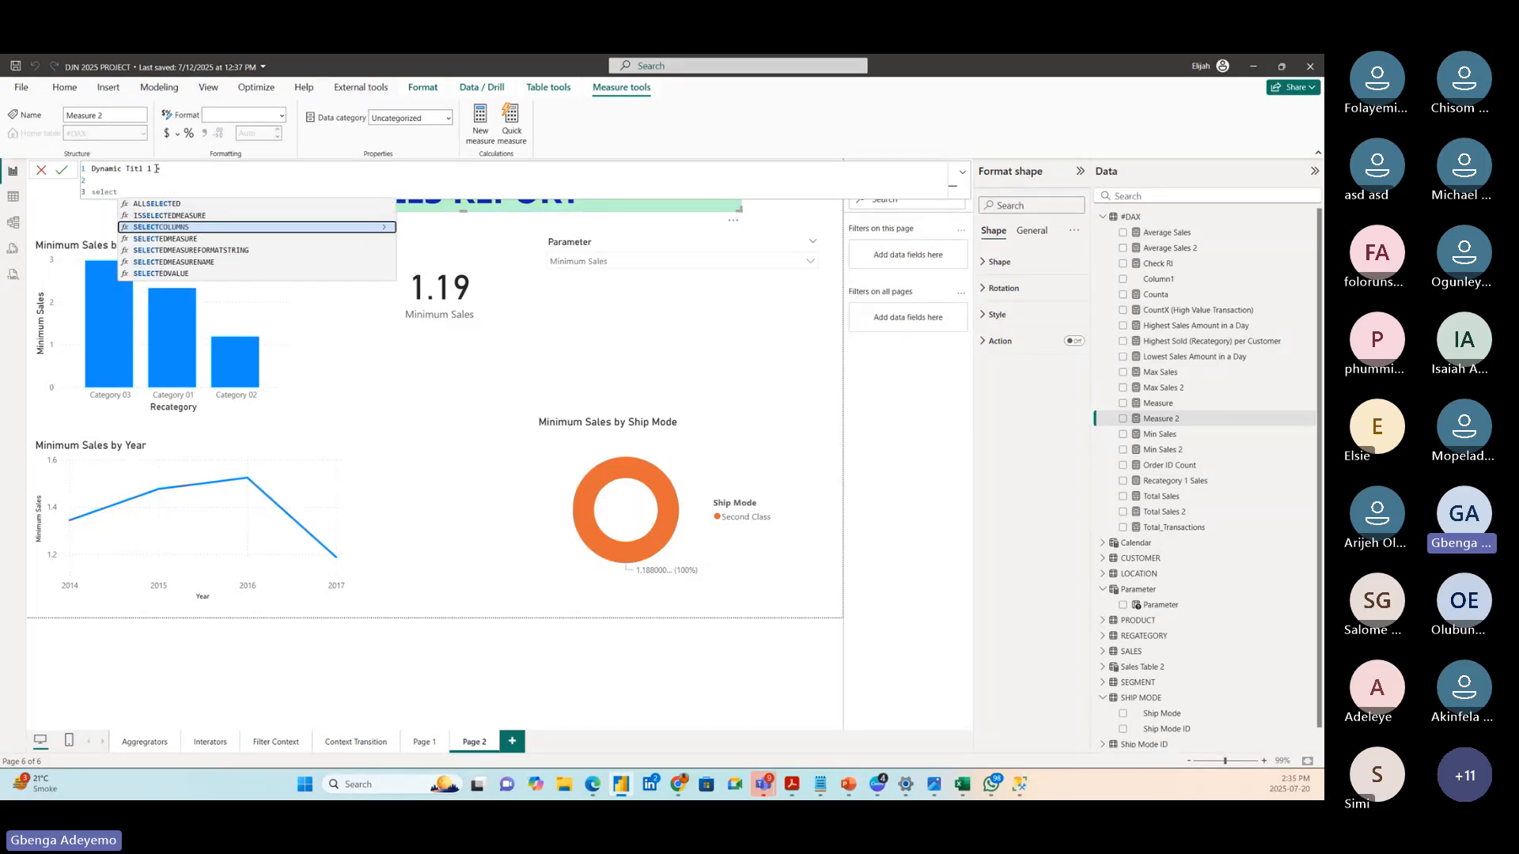
left_click(167, 274)
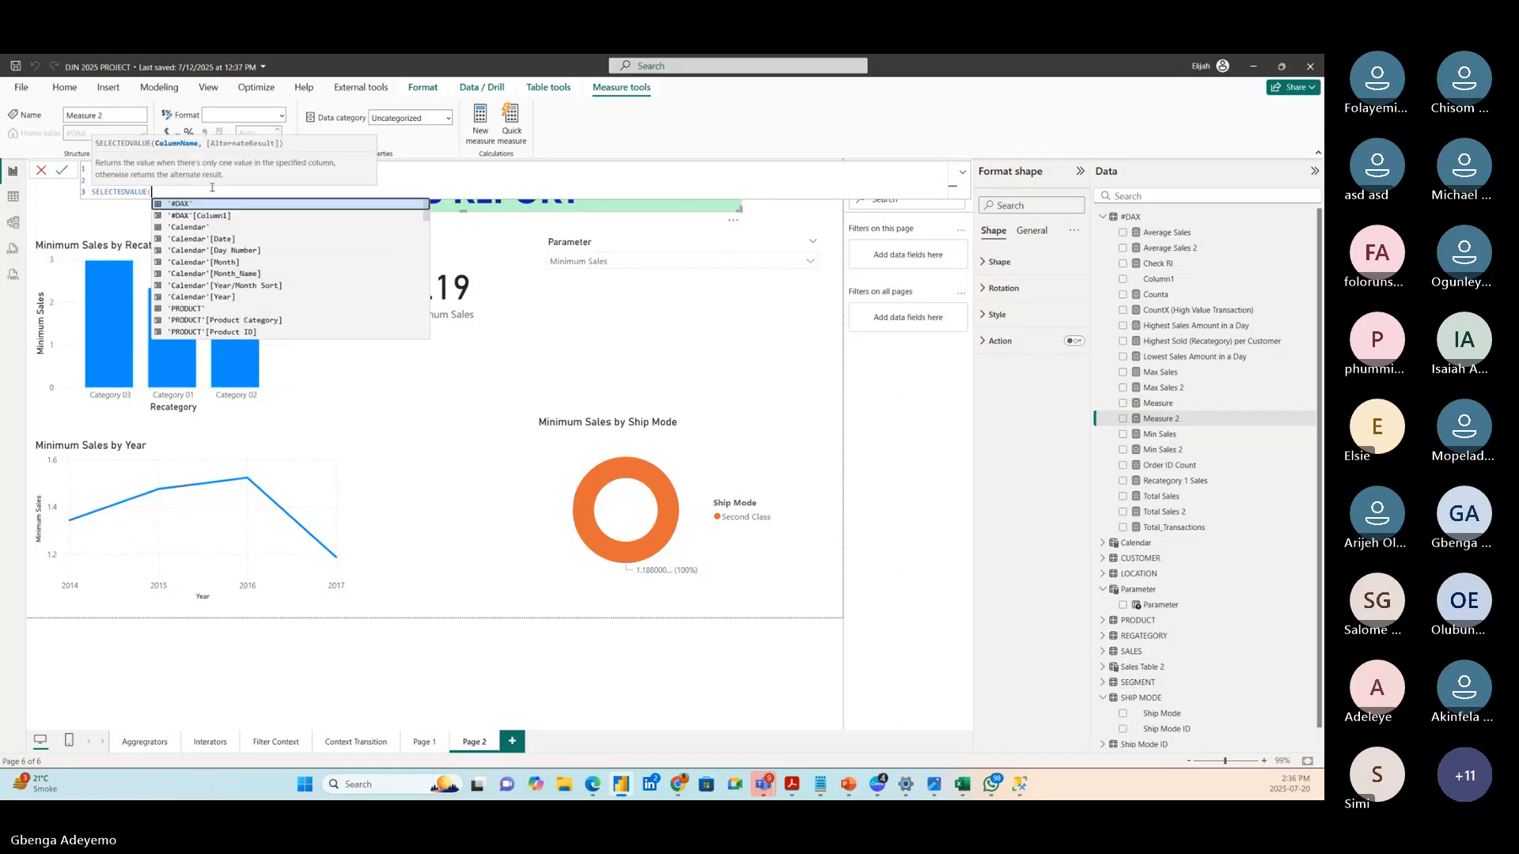
scroll(220, 311, "down", 15)
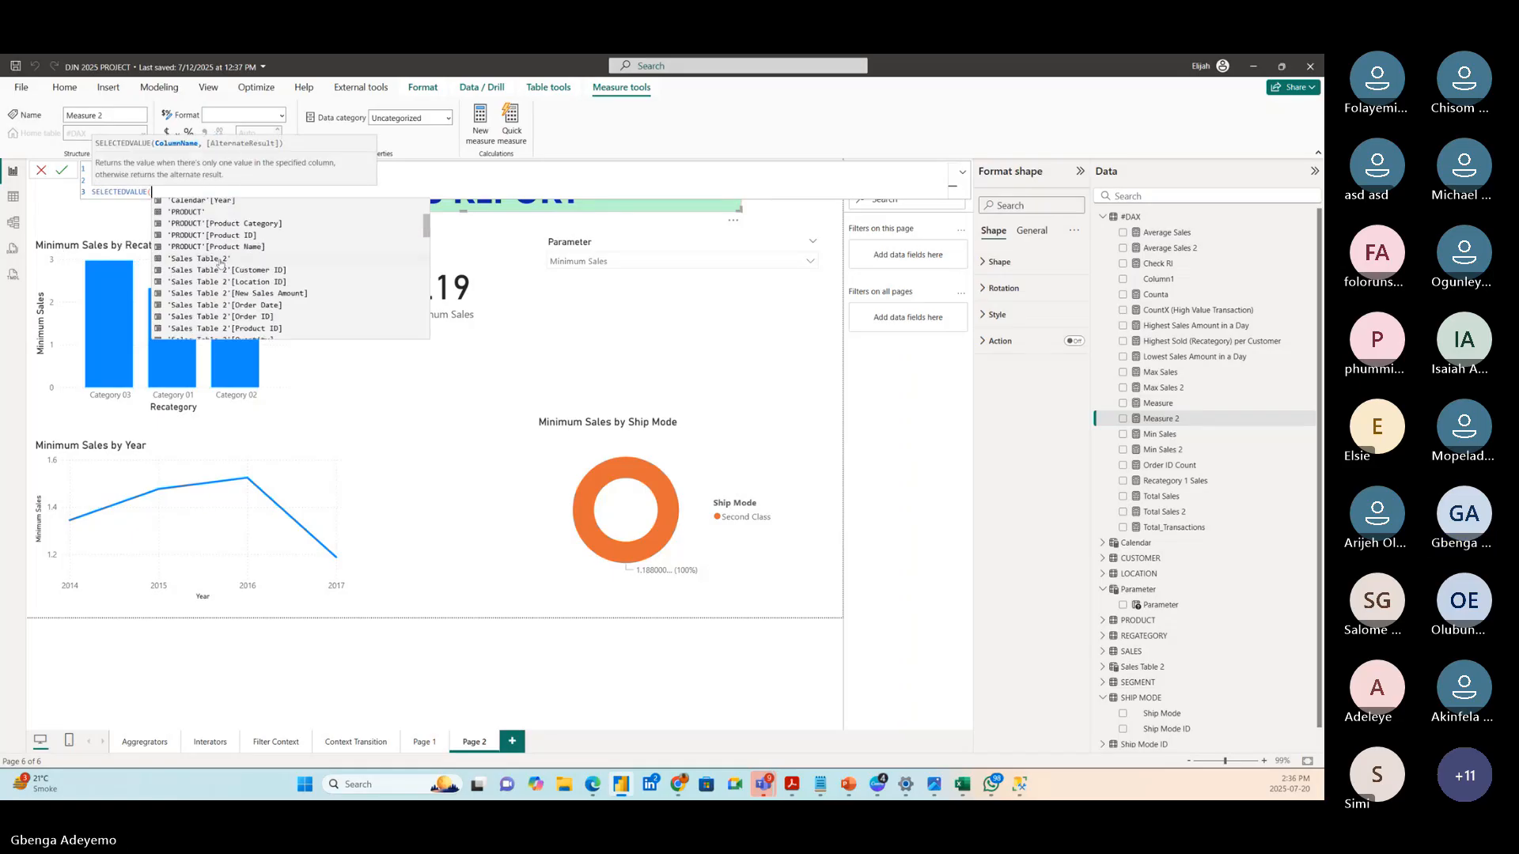
scroll(221, 311, "down", 4)
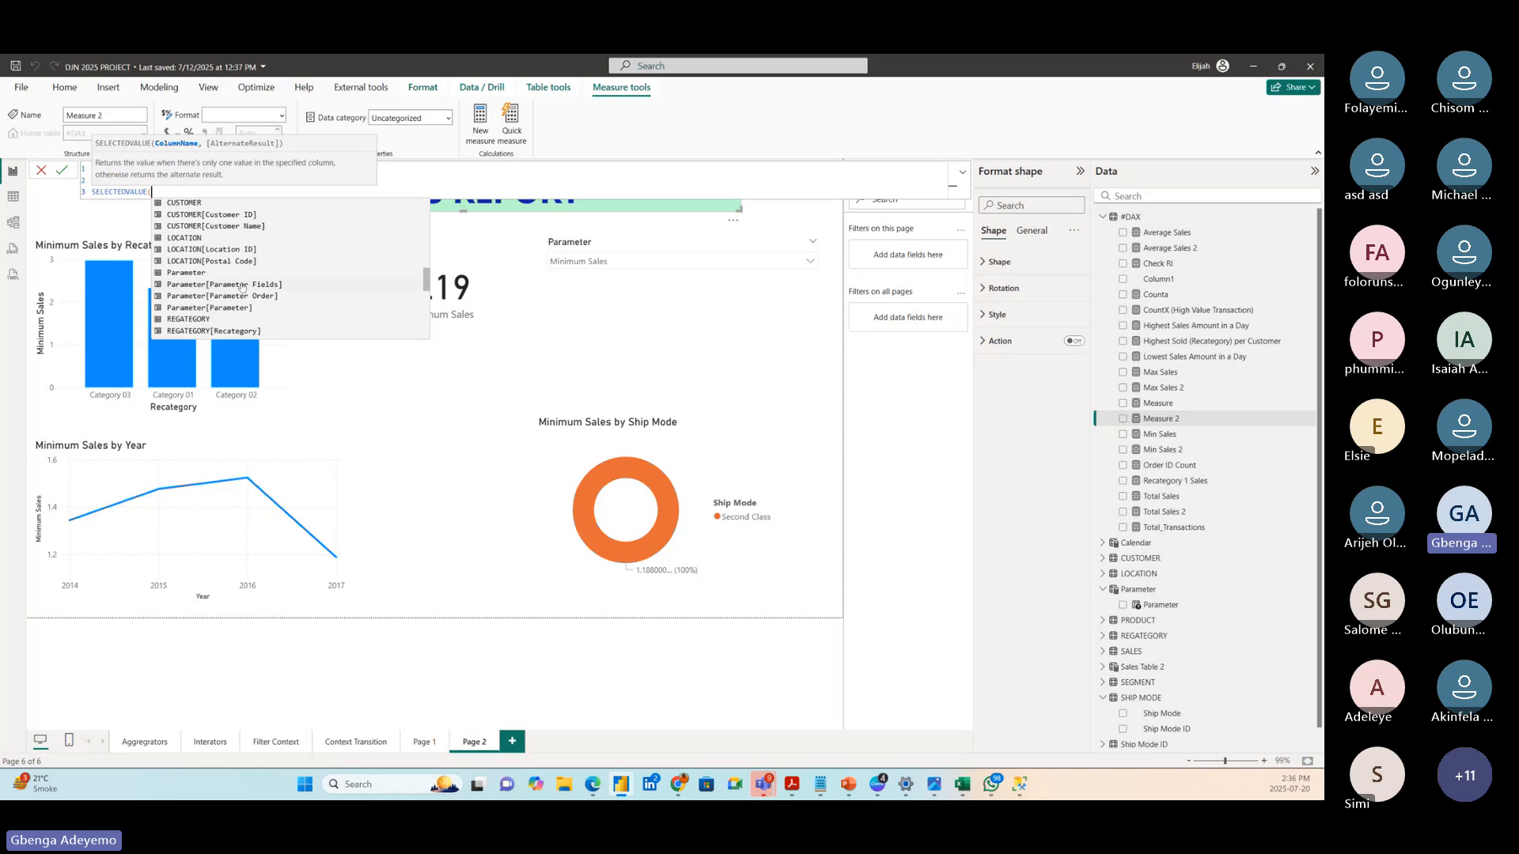
left_click(241, 285)
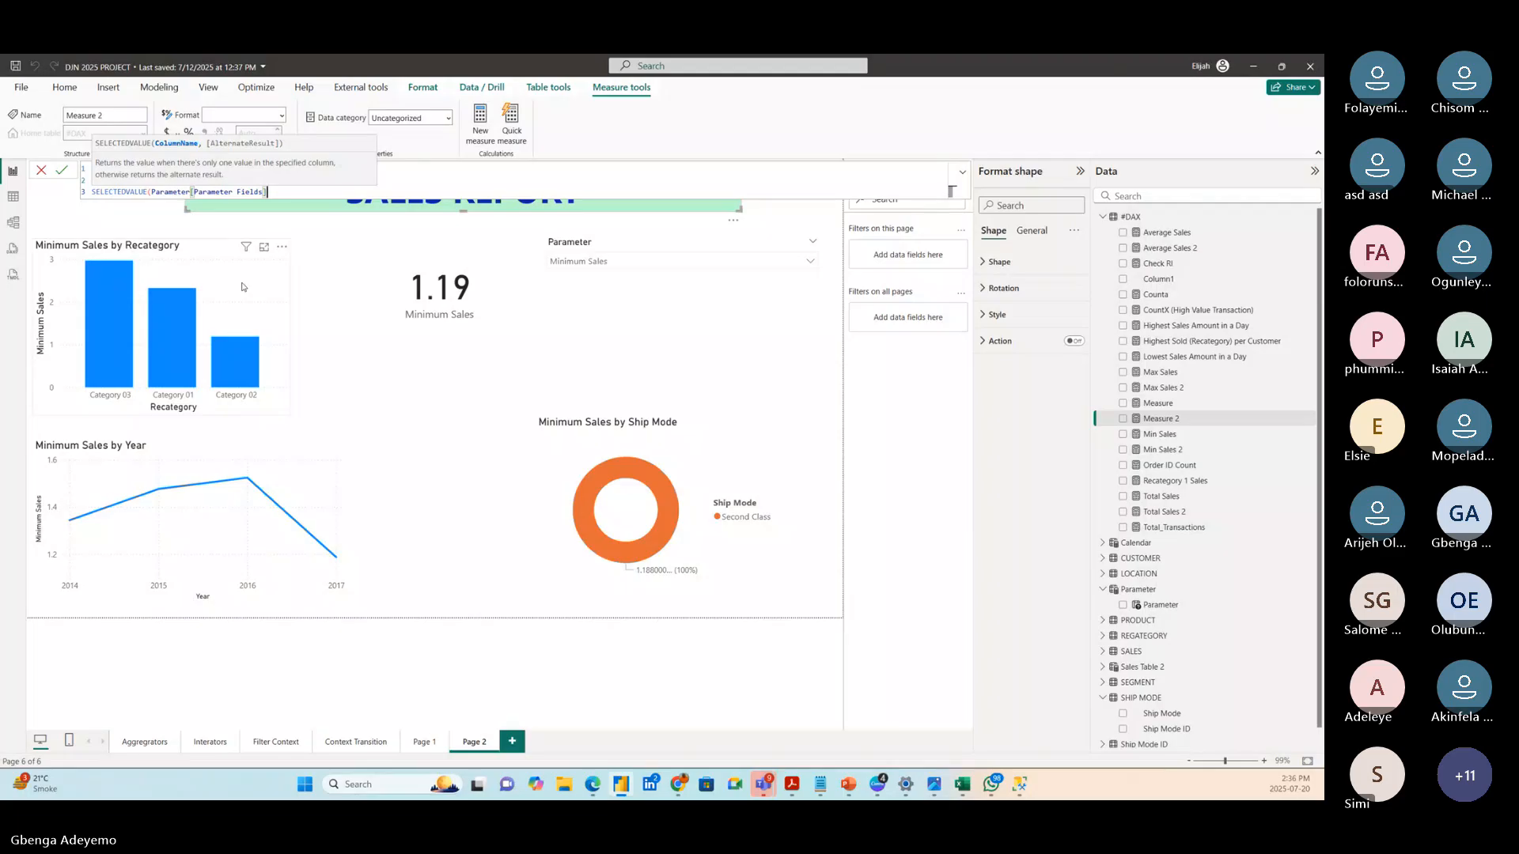
type(",")
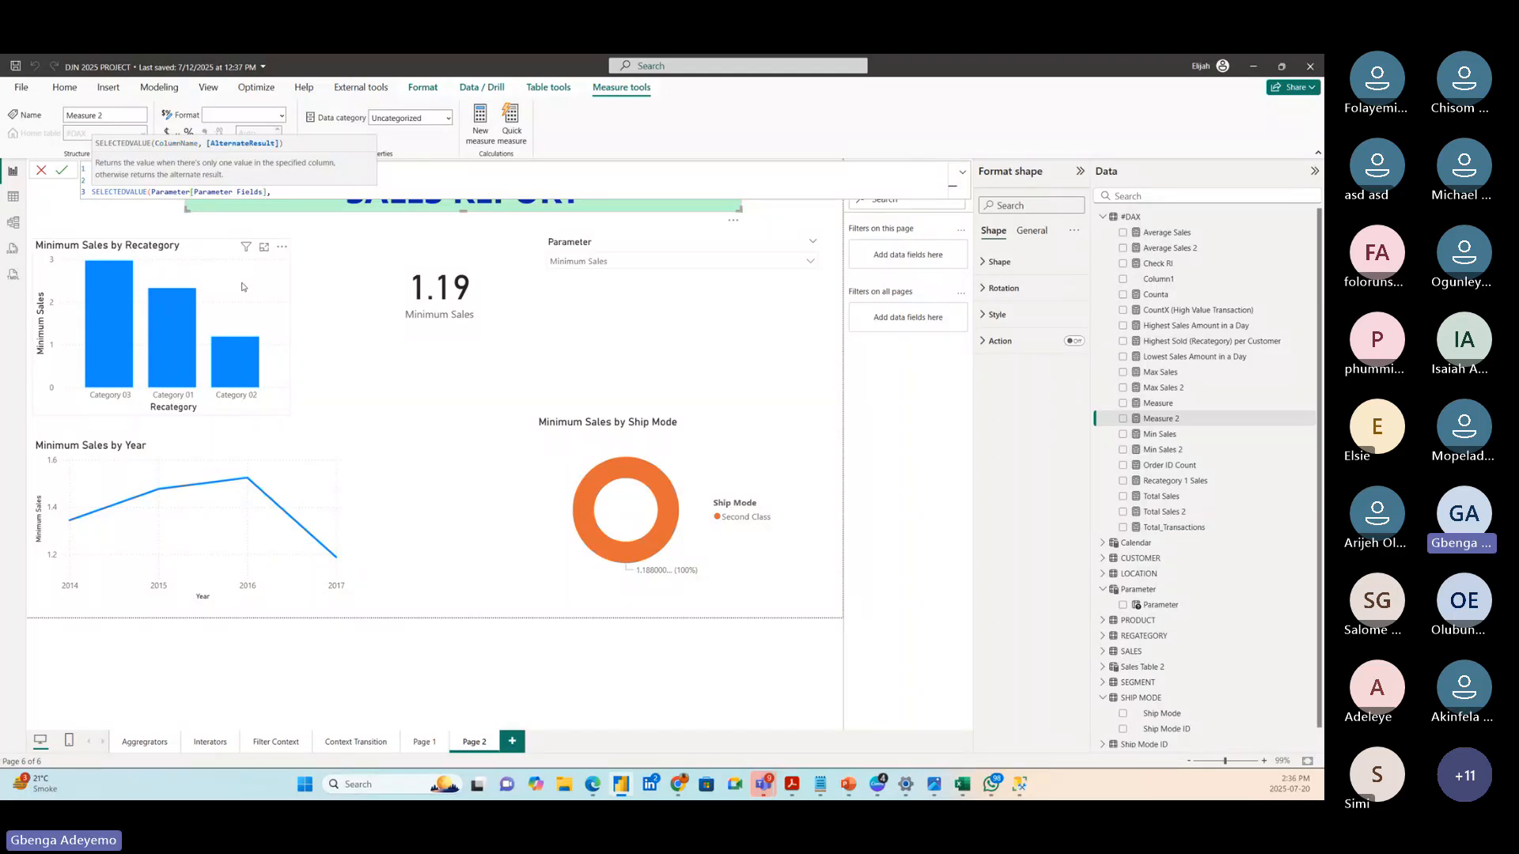
type(" \"All Measures")
type("\")")
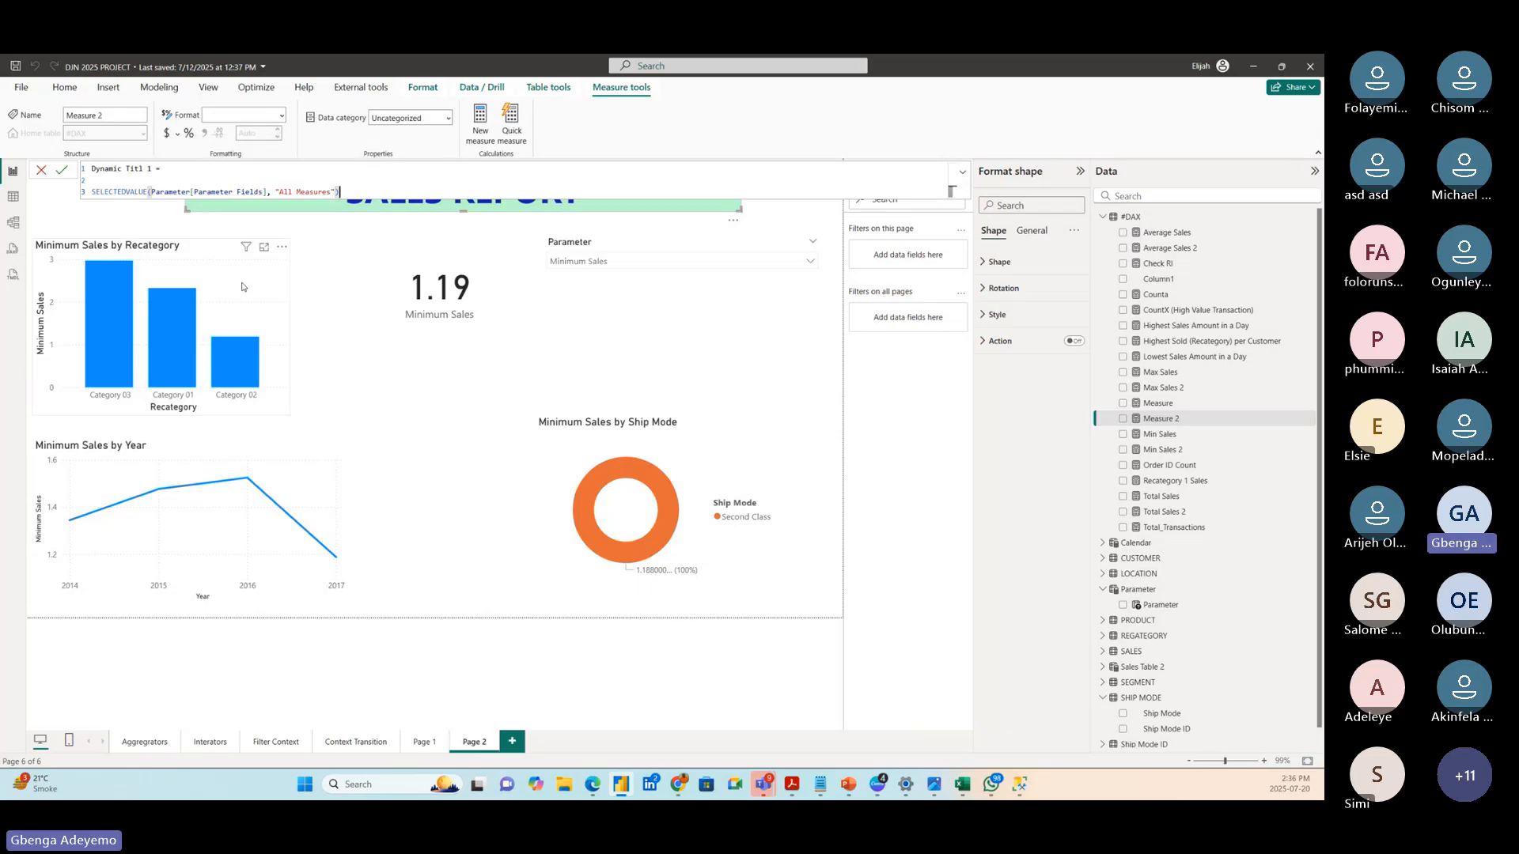
left_click(62, 173)
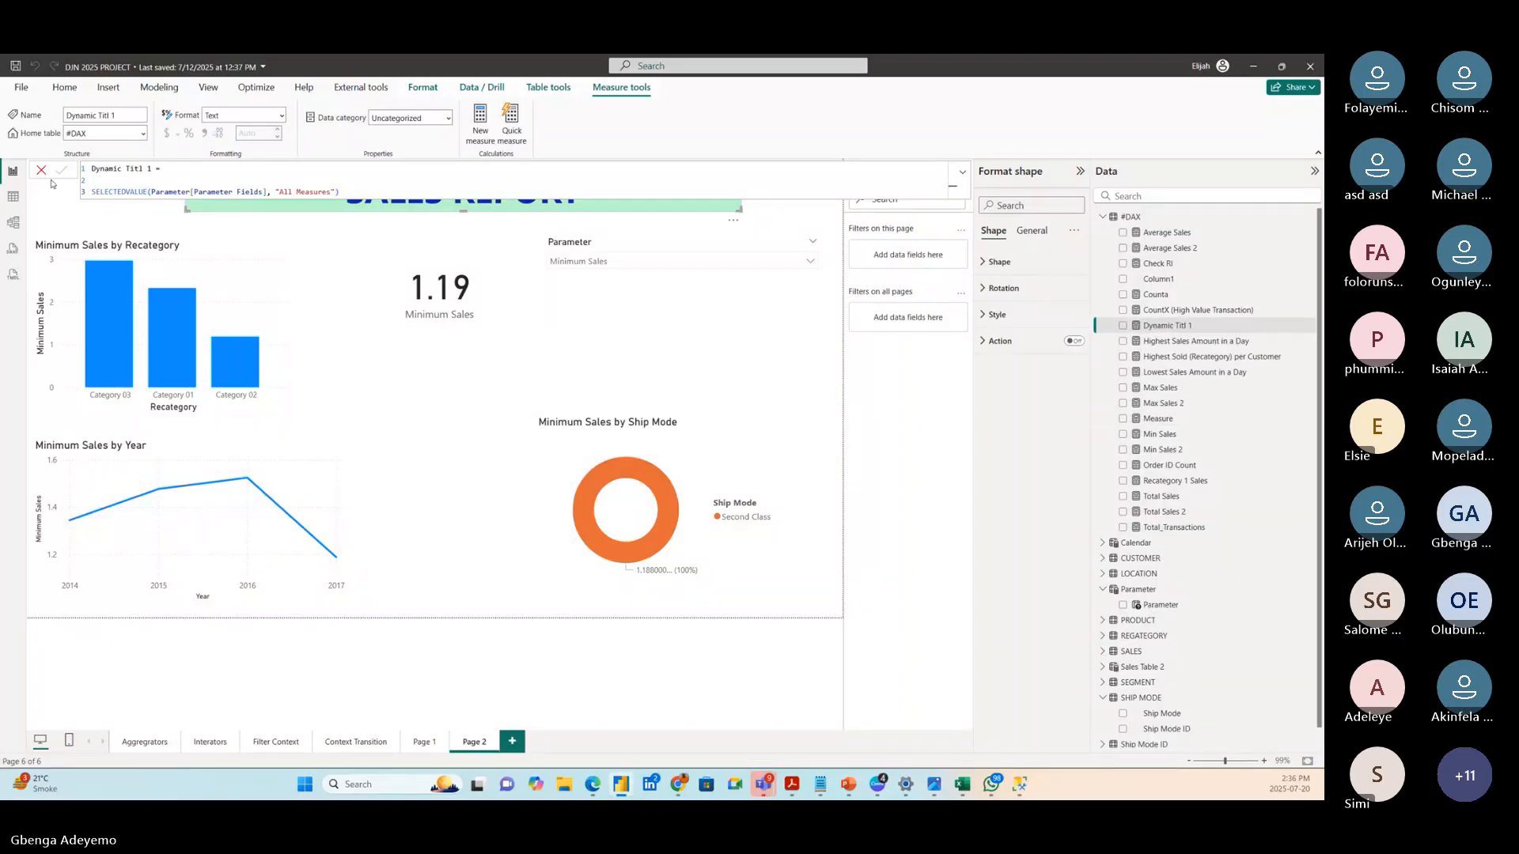
left_click(42, 171)
- Duplicate the Minimum Sales card, place the copy below it, replace its field with Dynamic Titl 1, and reshape it wide and short
left_click(425, 326)
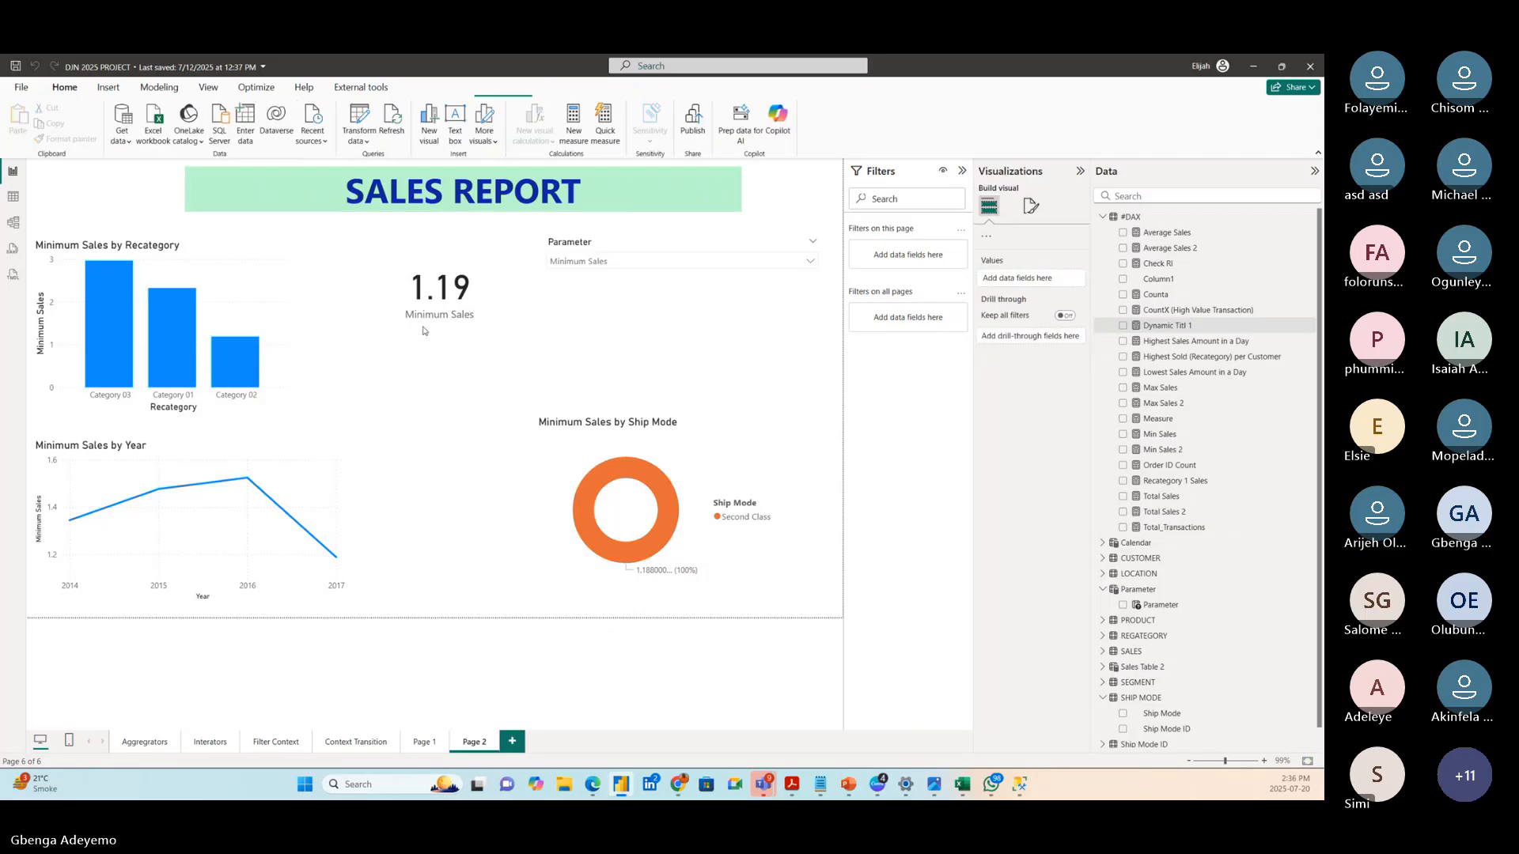
key("ctrl+c")
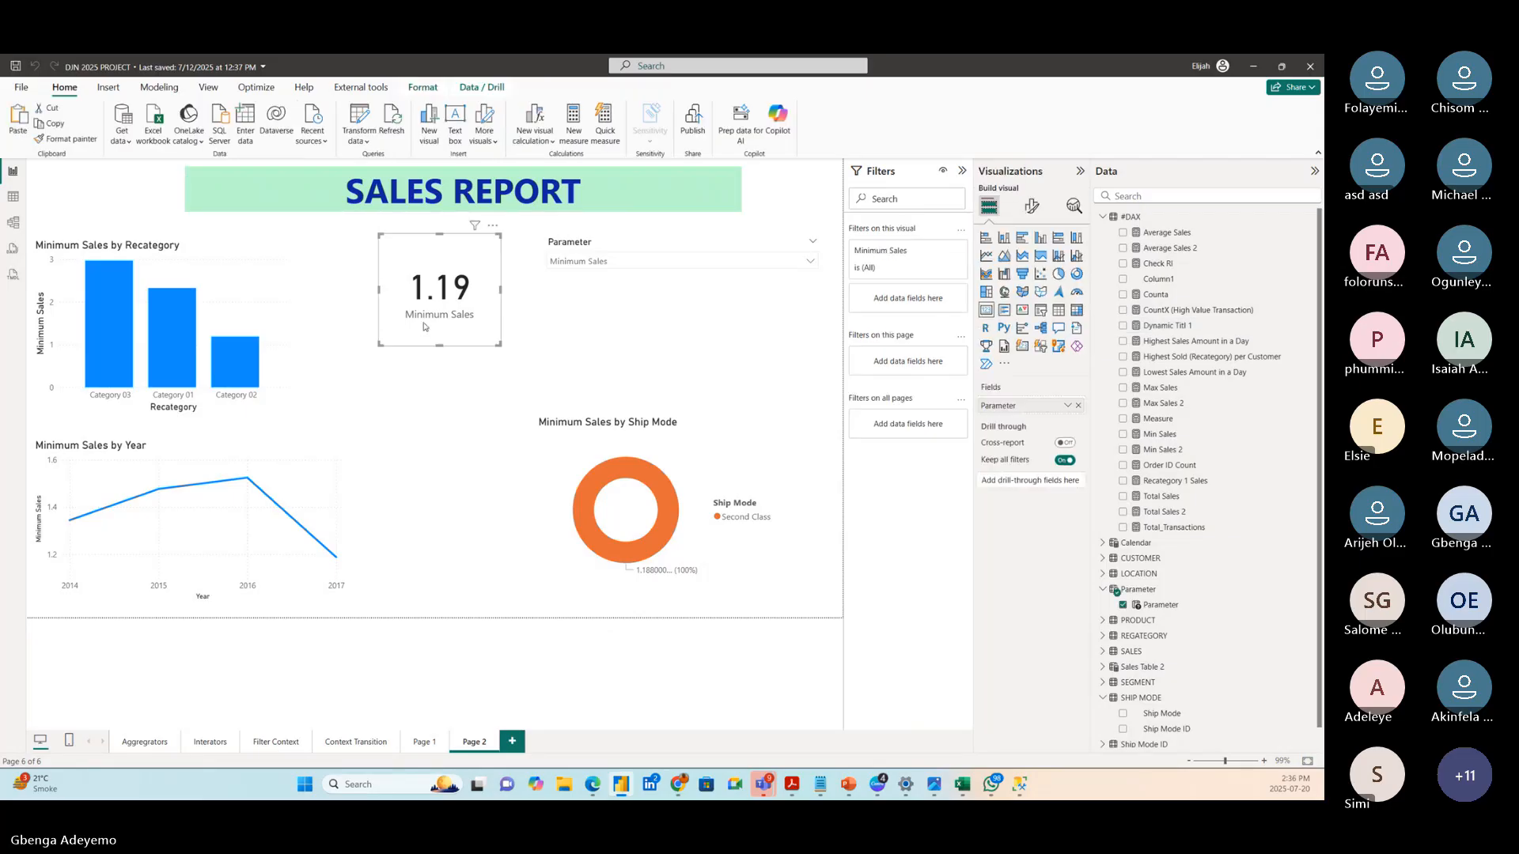
key("ctrl+v")
left_click_drag(425, 326, 454, 437)
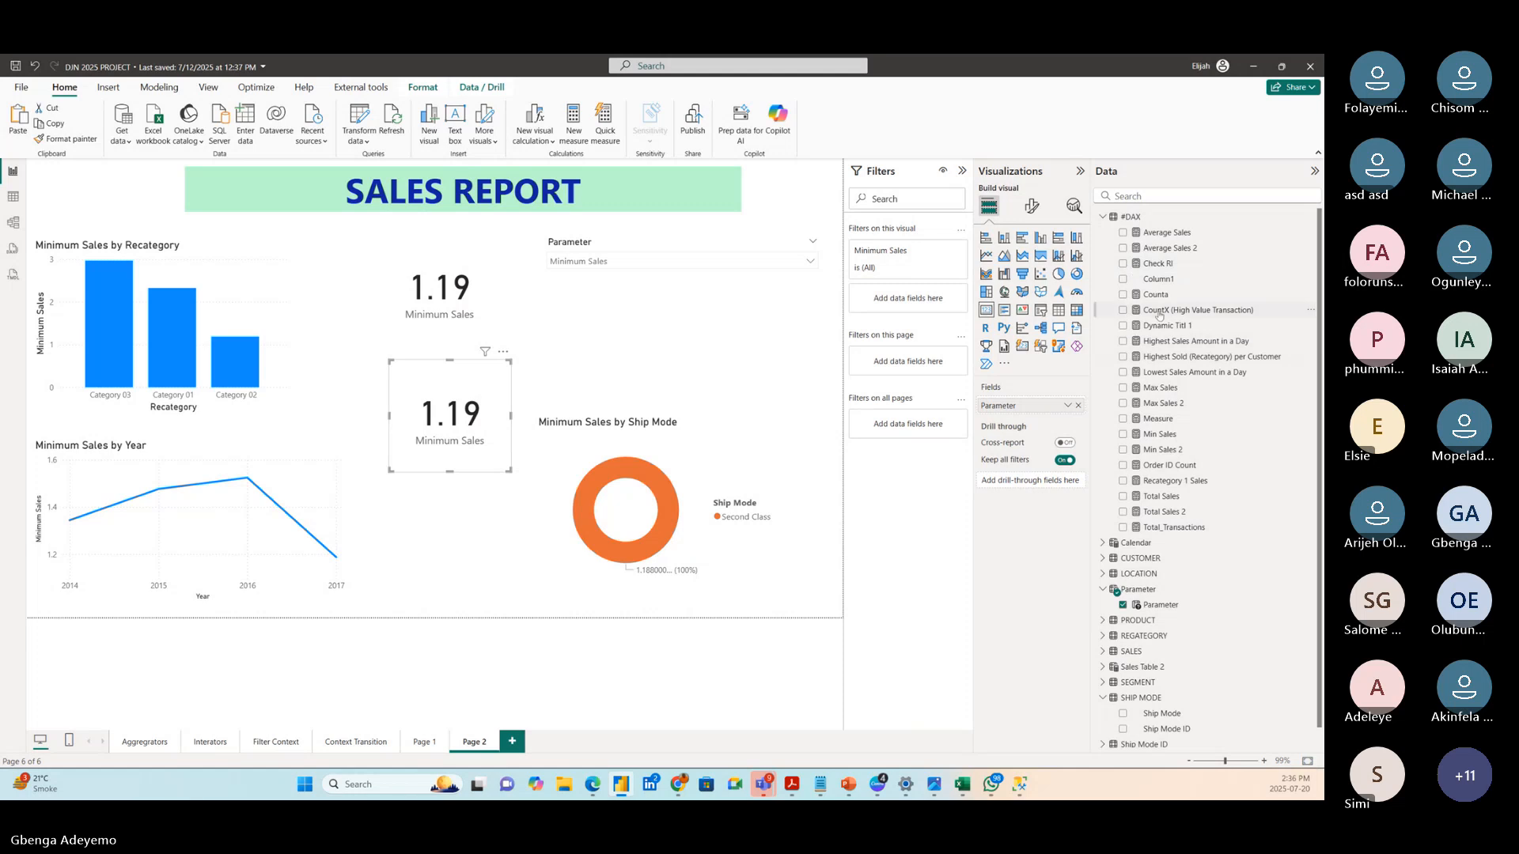
left_click(1077, 405)
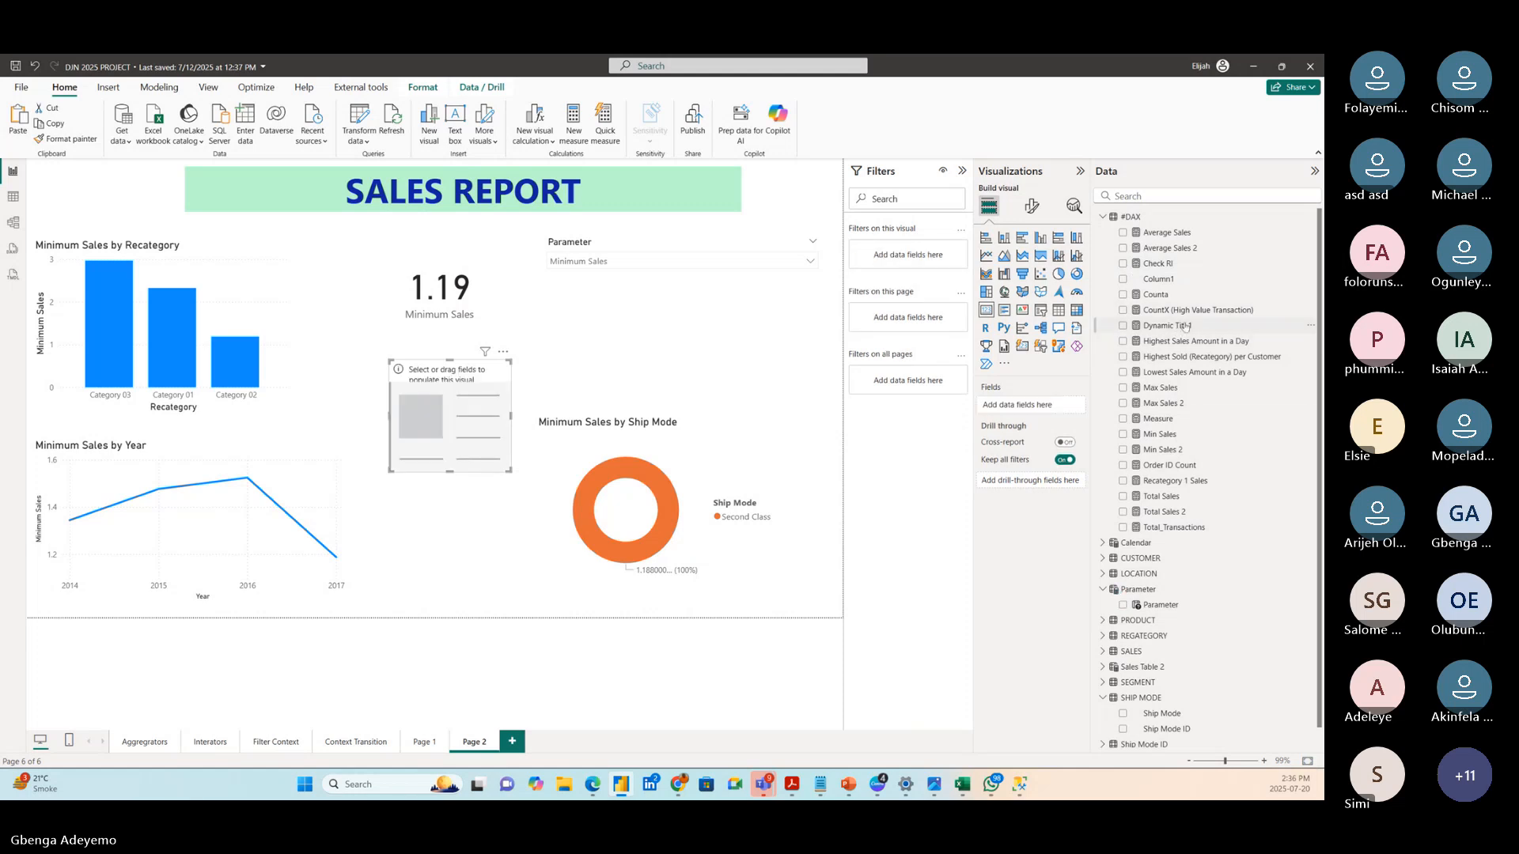
left_click_drag(1178, 326, 1043, 406)
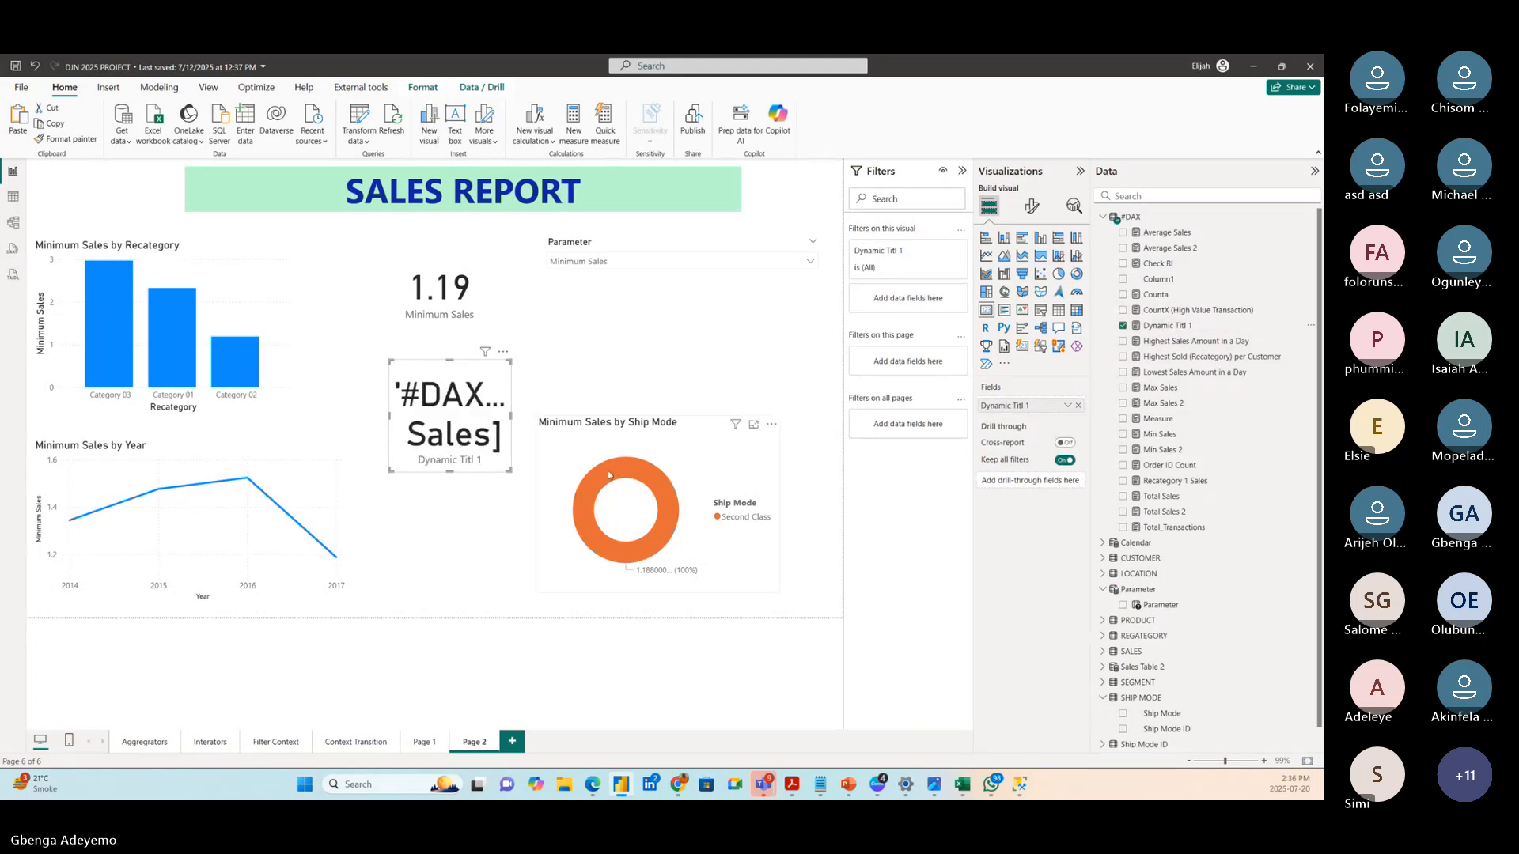
left_click_drag(510, 469, 779, 408)
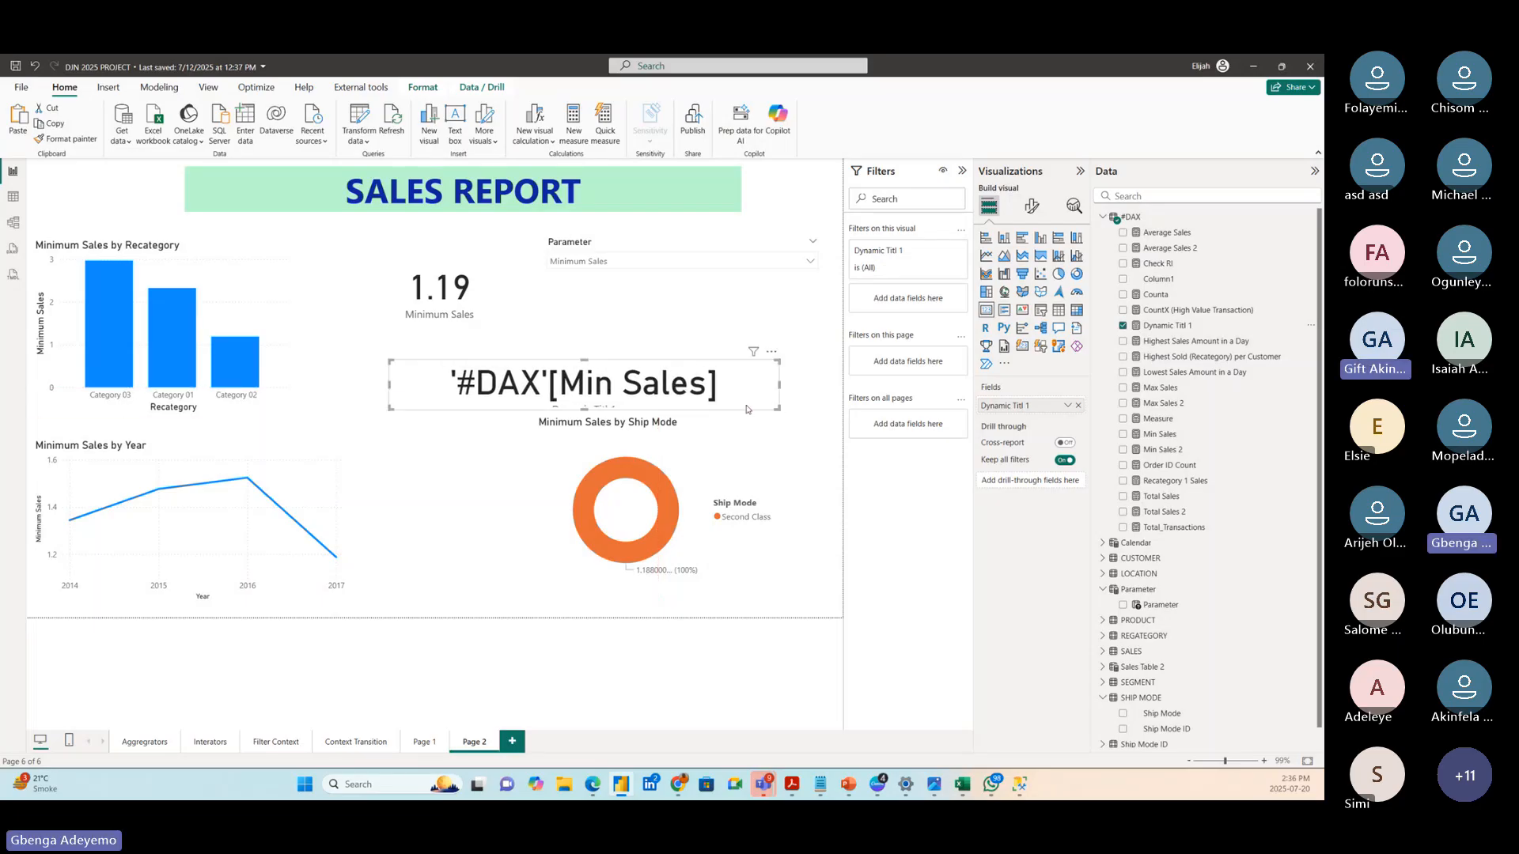
- Switch the Parameter slicer through Total Sales, Total_Transactions, Max Sales and Average Sales, and move and enlarge the Dynamic Titl 1 card
left_click(622, 261)
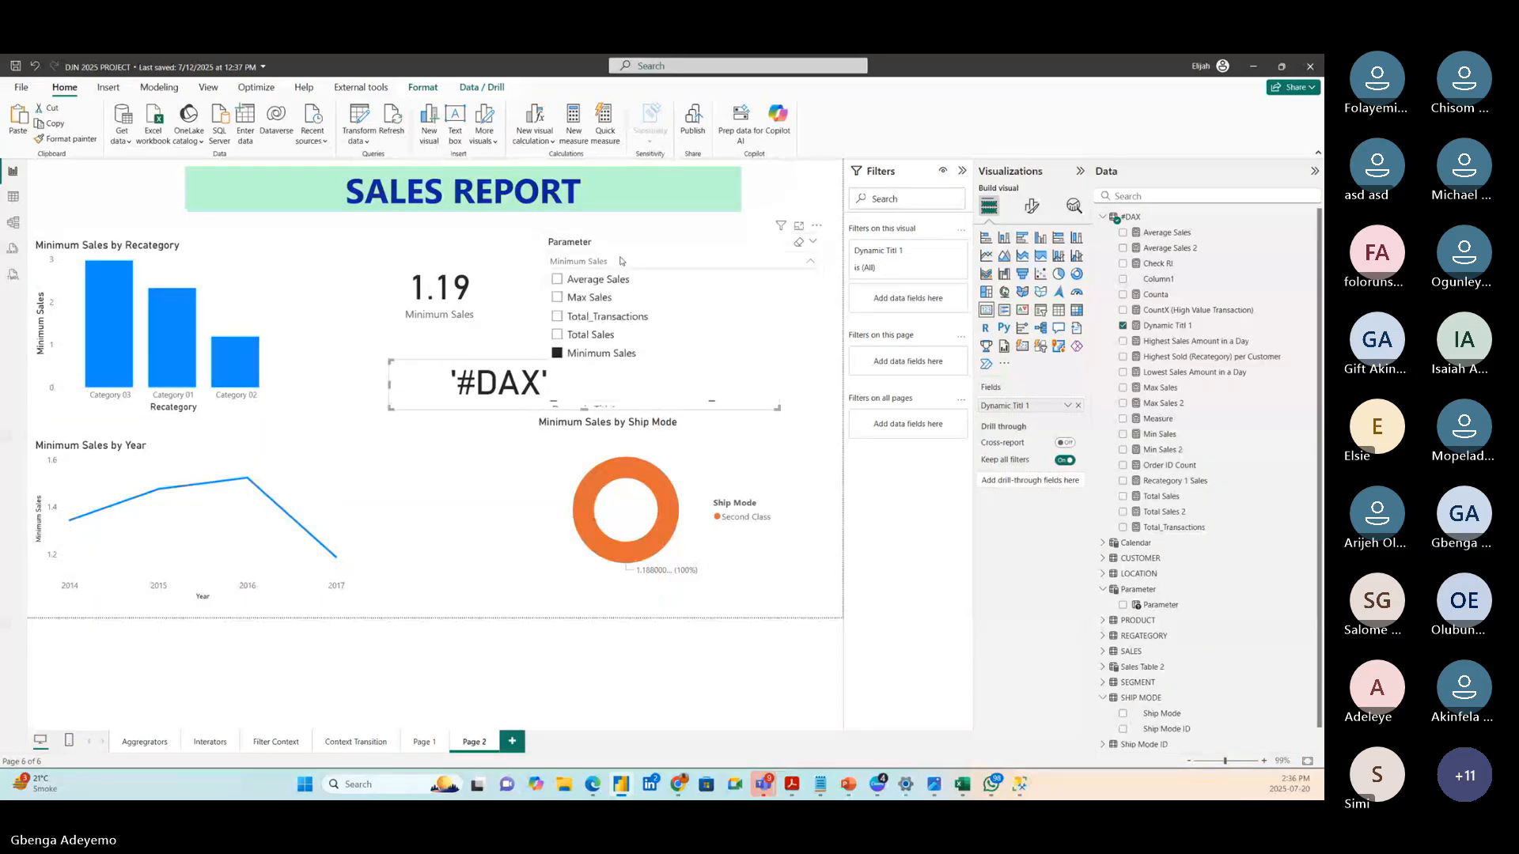
left_click(577, 335)
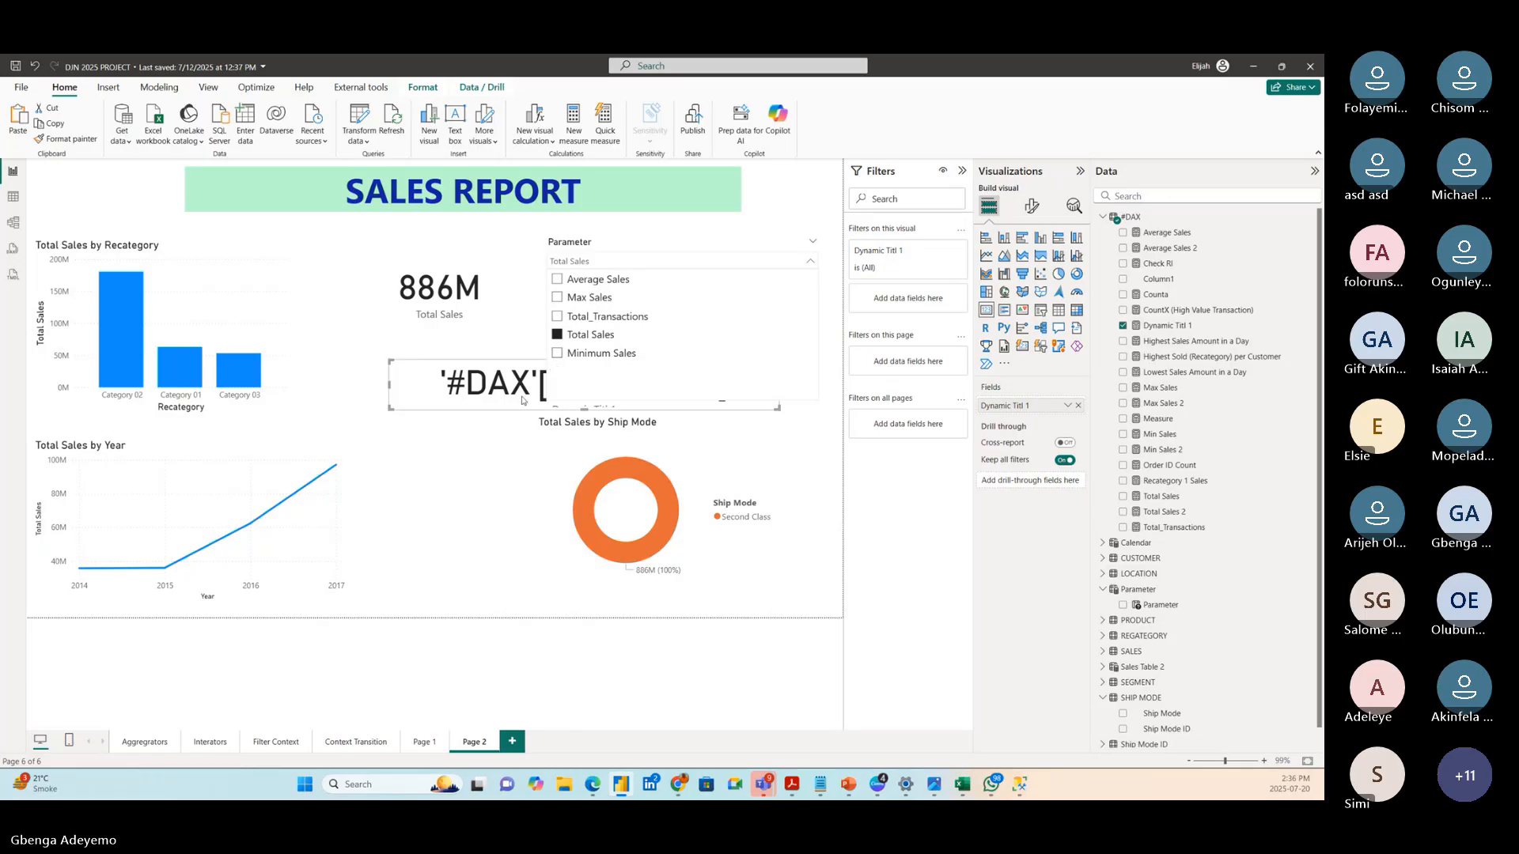
left_click(589, 316)
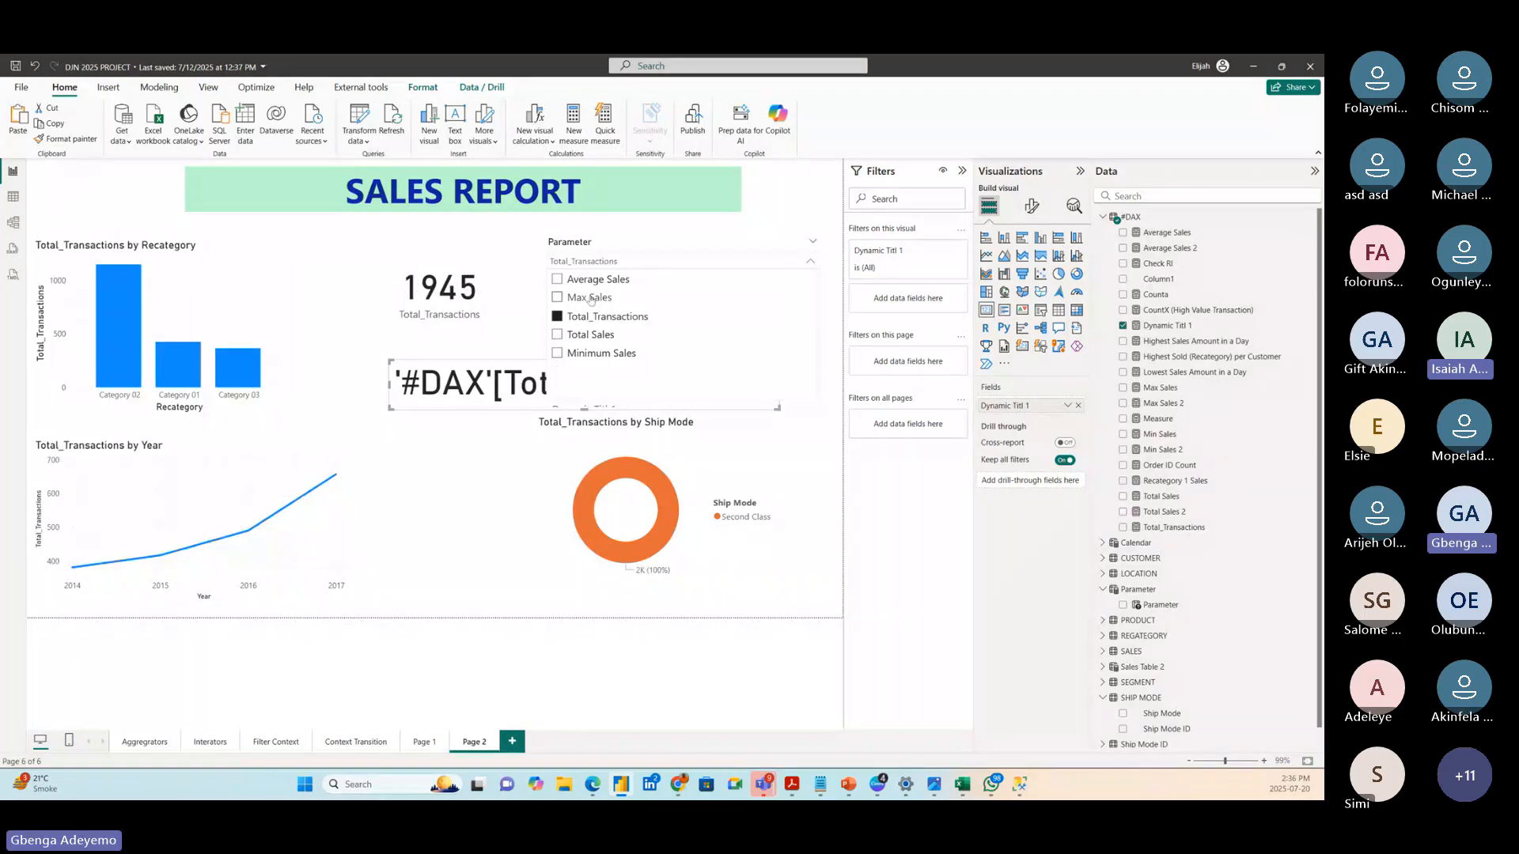
left_click(587, 298)
left_click(592, 278)
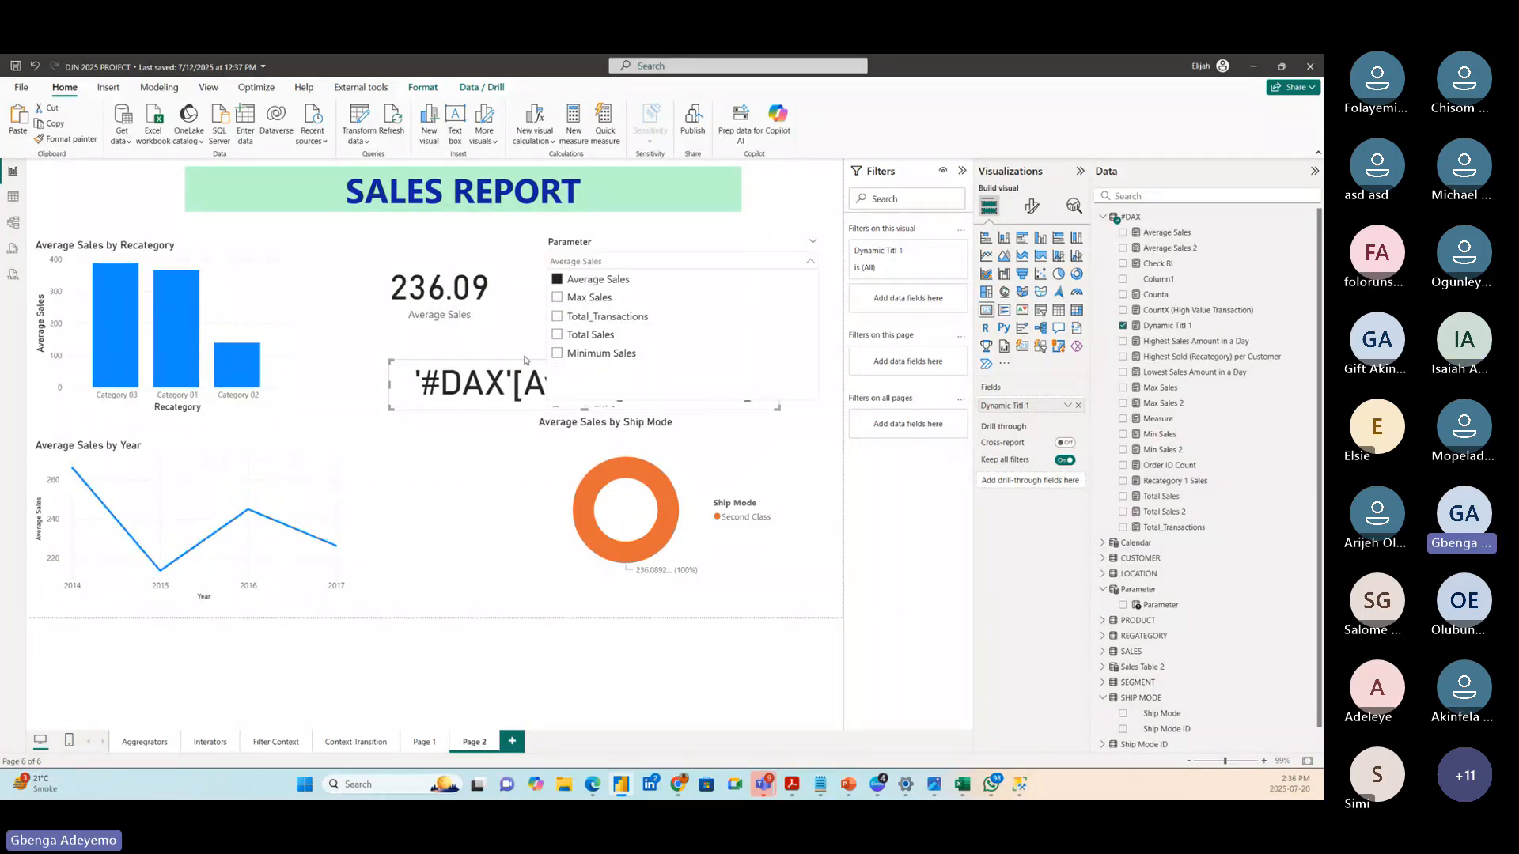
left_click_drag(381, 427, 391, 424)
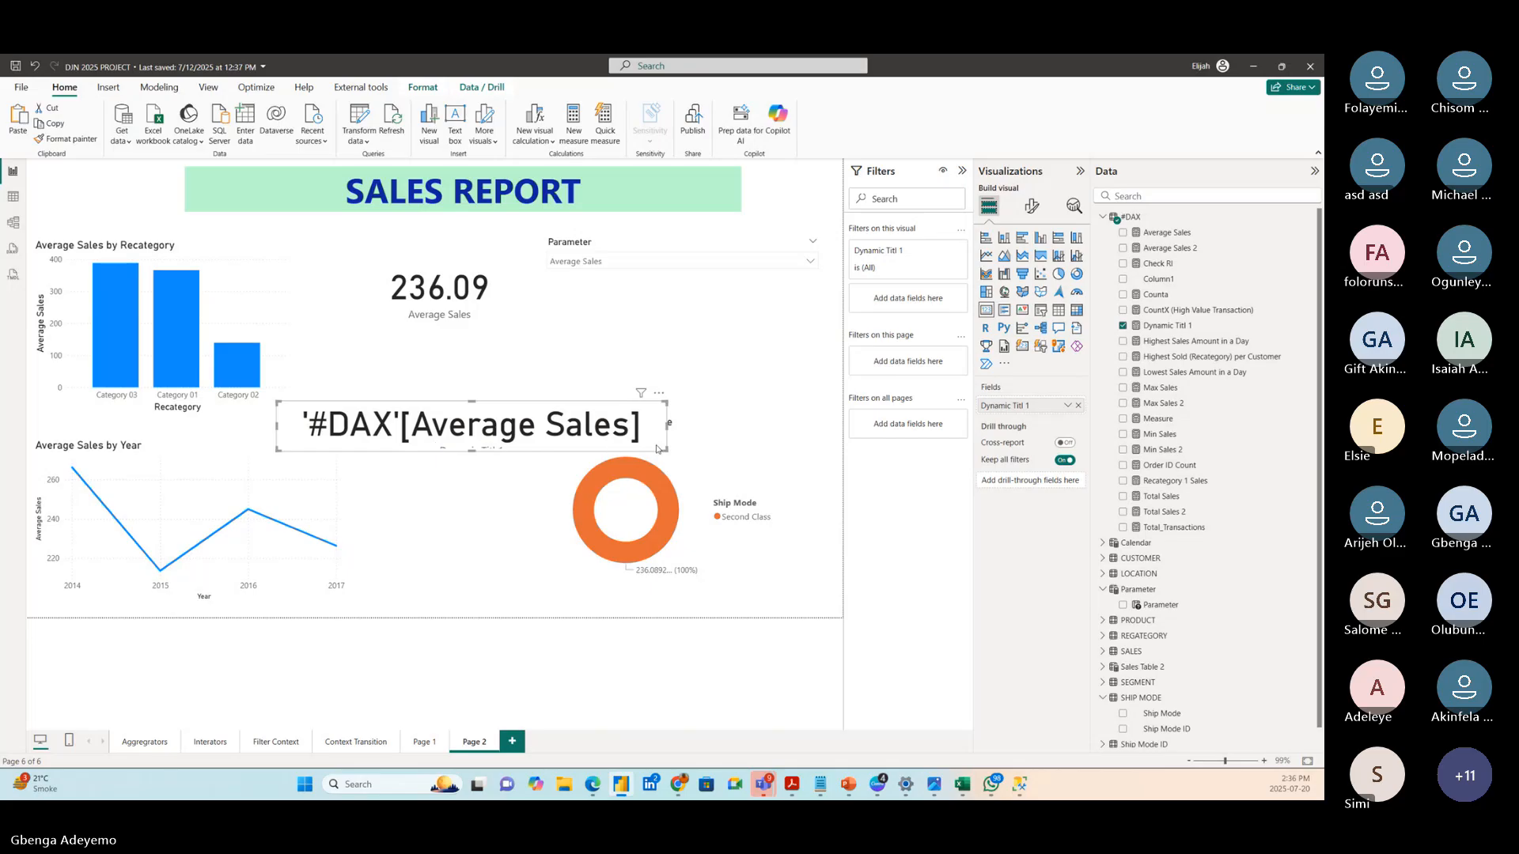
left_click_drag(658, 449, 680, 473)
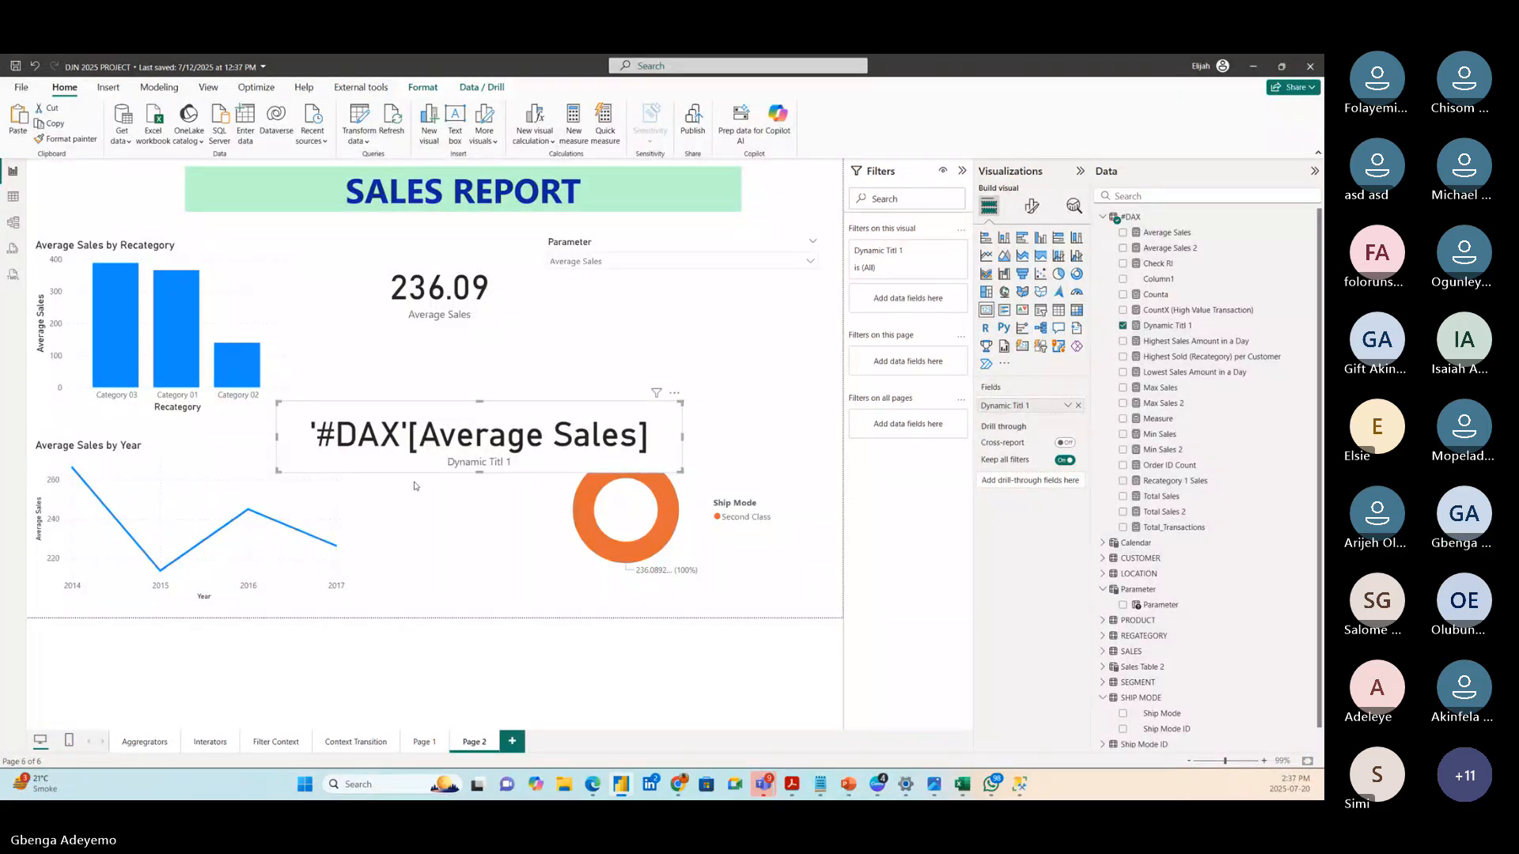
- Edit the Dynamic Titl 1 measure to use Parameter[Parameter] instead of the Parameter Fields column and commit it
left_click(1167, 325)
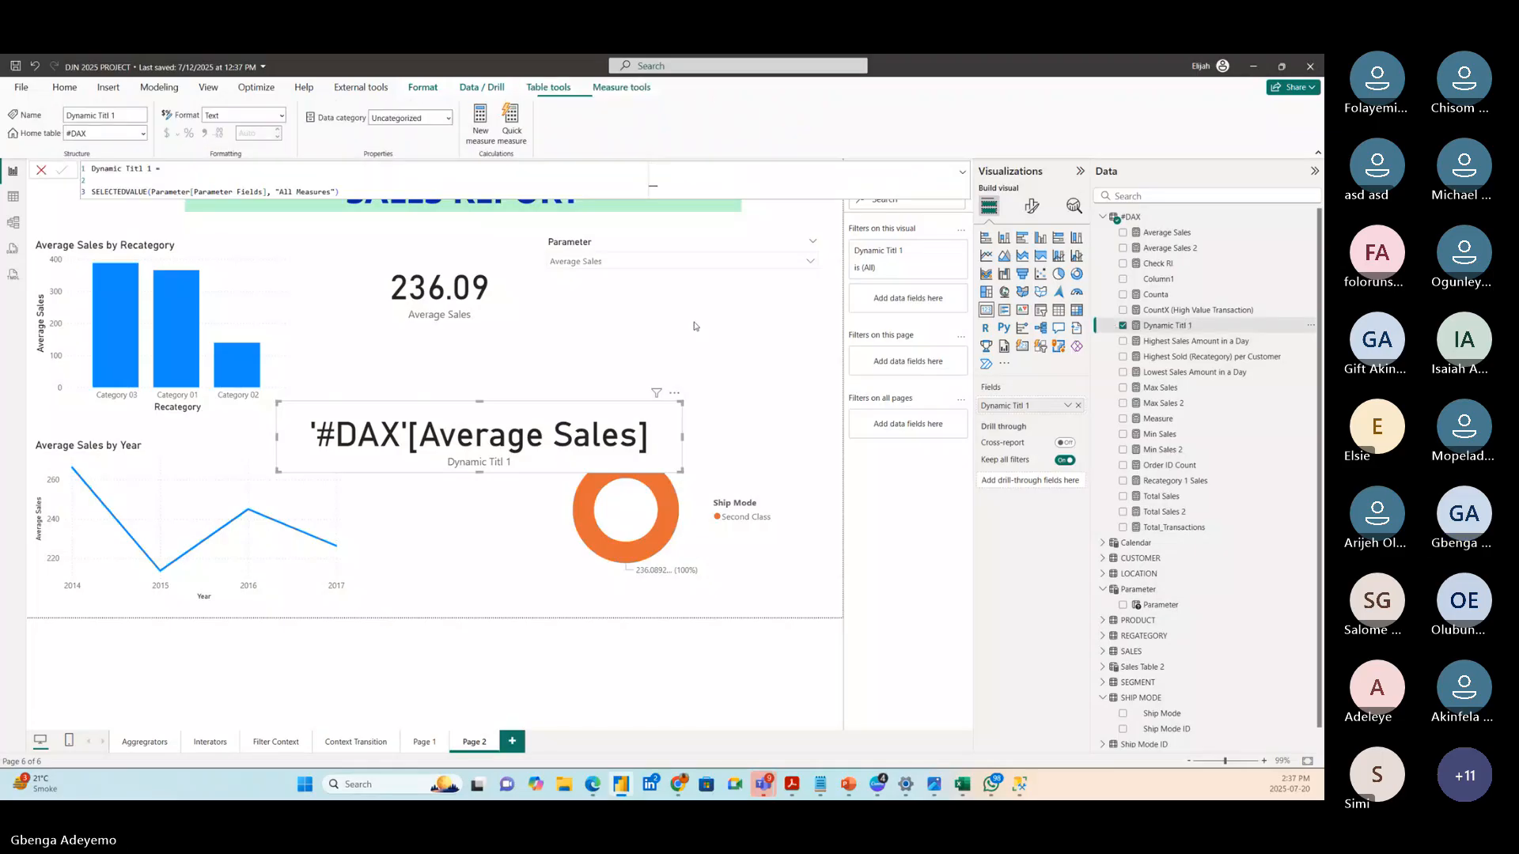
left_click(262, 188)
key("BackSpace")
key("BackSpace")
key("BackSpace")
key("BackSpace")
key("BackSpace")
key("BackSpace")
key("BackSpace")
key("BackSpace")
key("BackSpace")
key("BackSpace")
key("BackSpace")
key("BackSpace")
key("BackSpace")
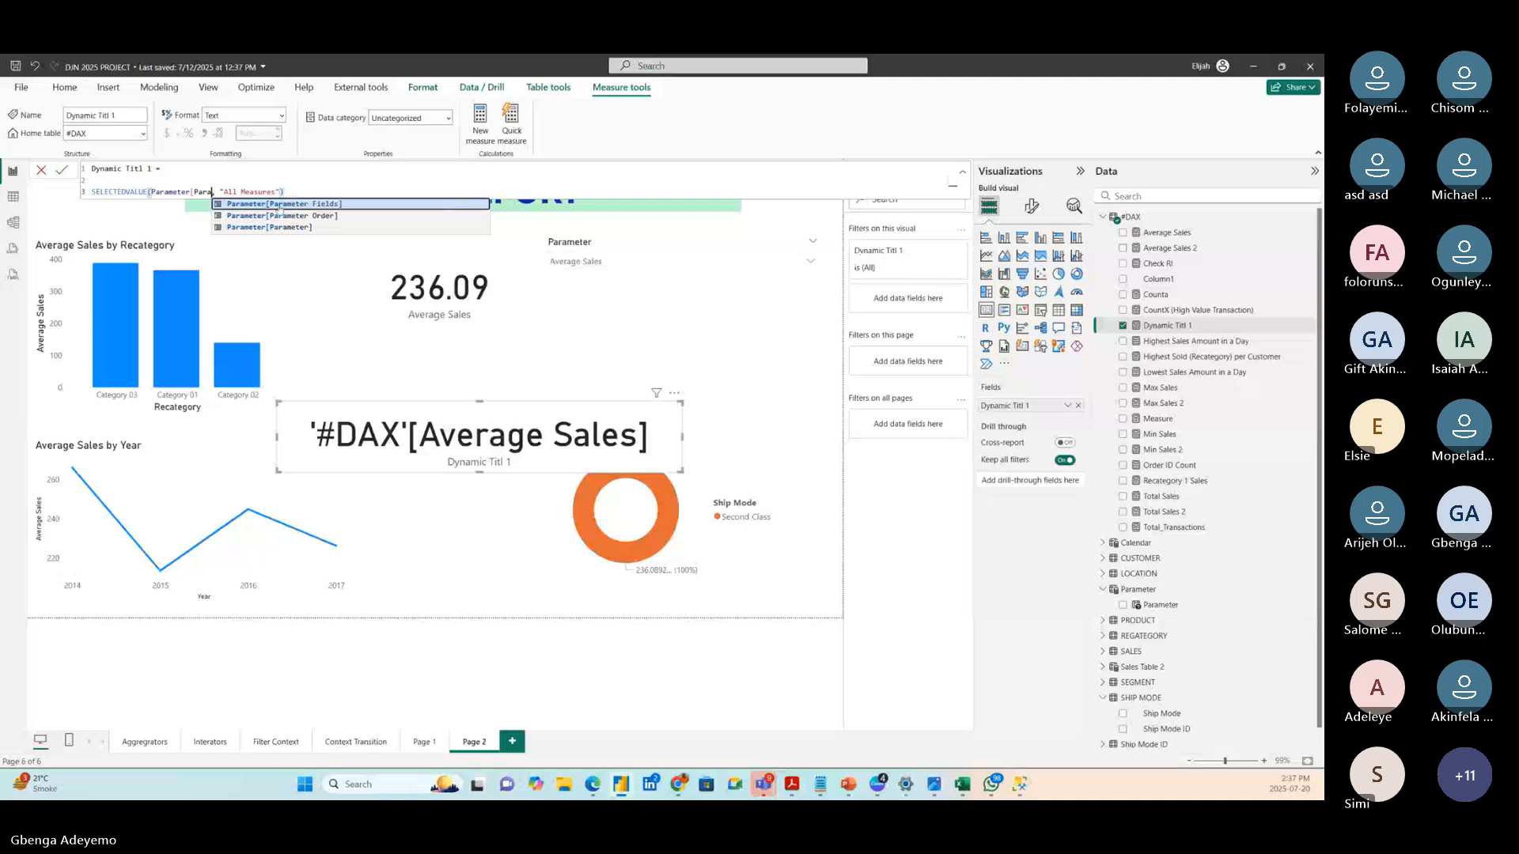
key("BackSpace")
key("BackSpace")
key("BackSpace")
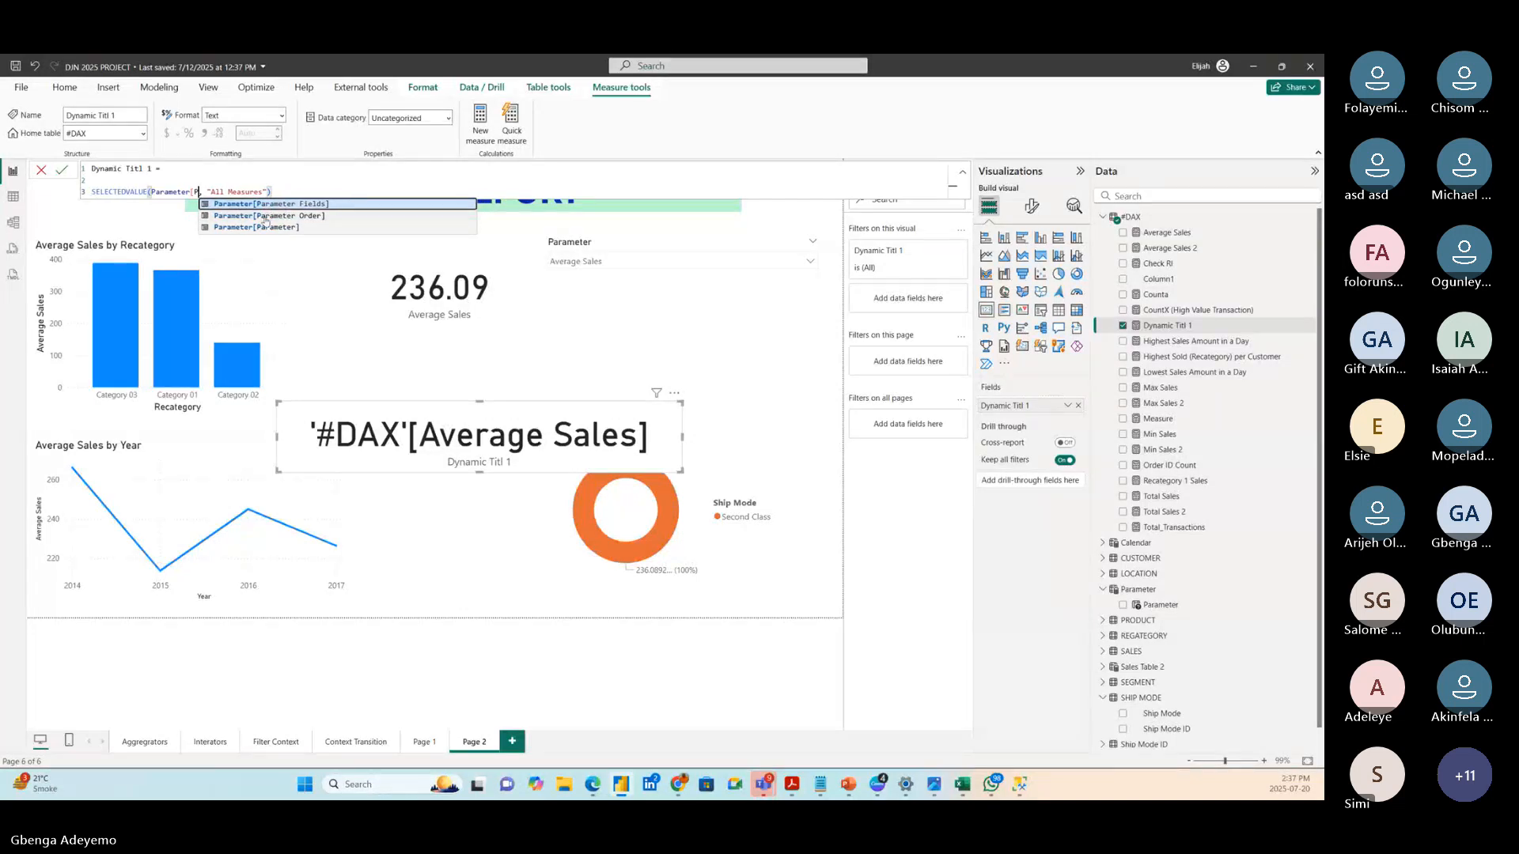
key("BackSpace")
left_click(262, 227)
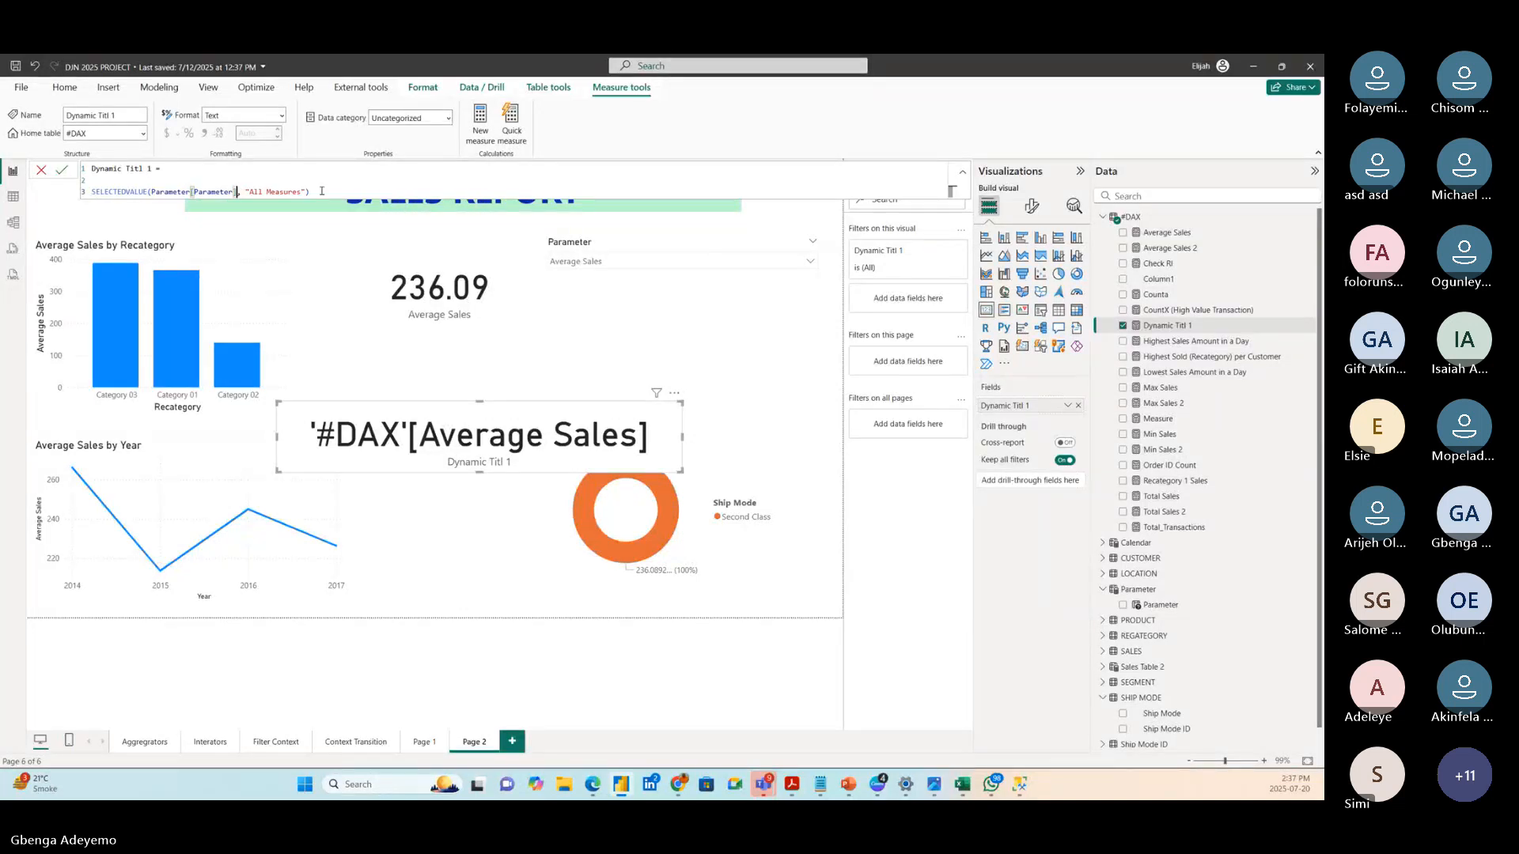
left_click(64, 169)
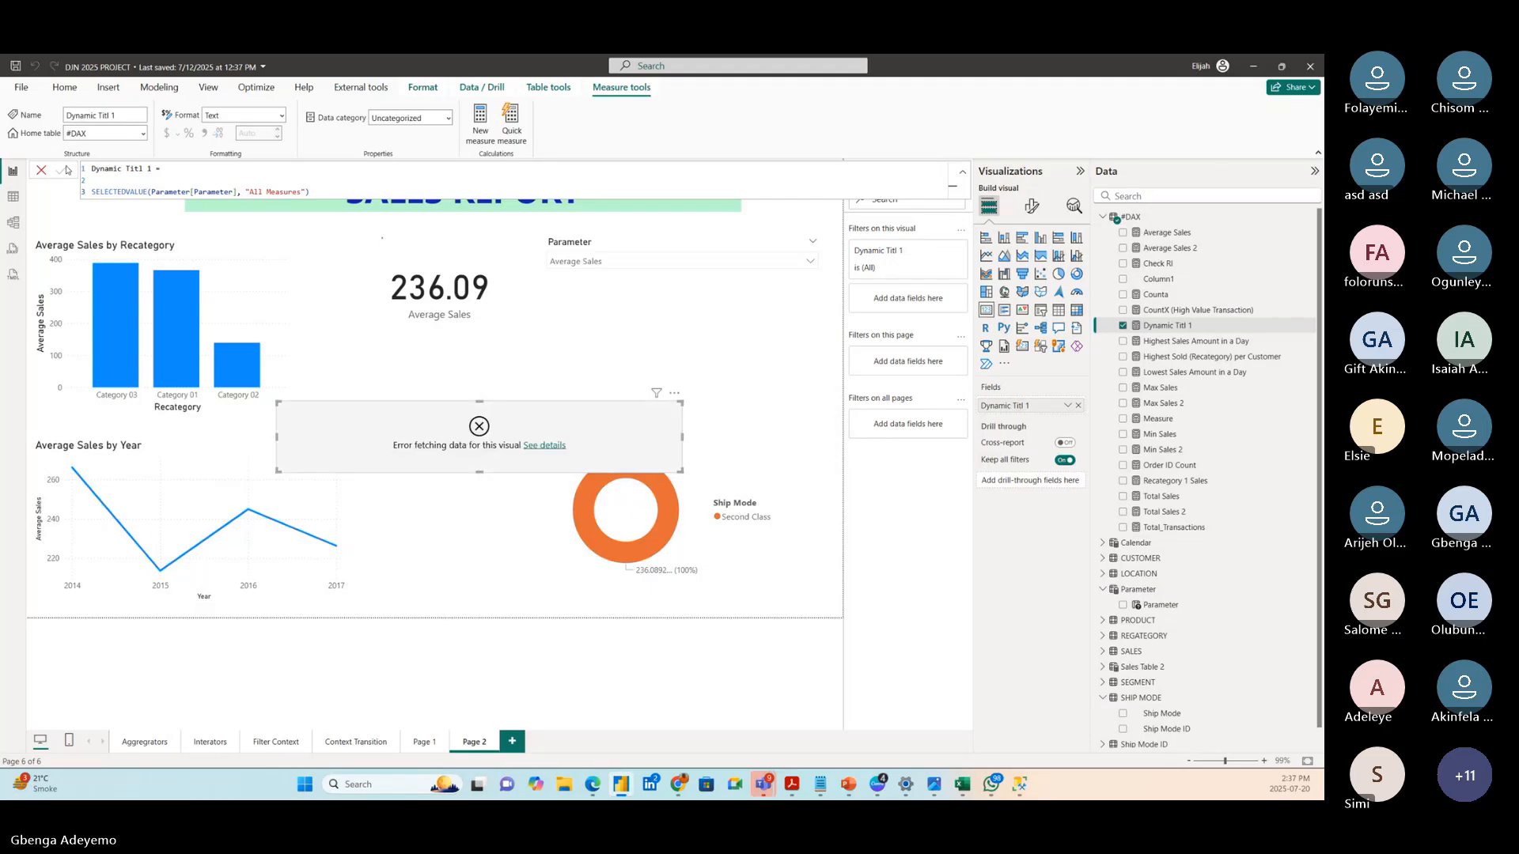
- Change the Dynamic Titl 1 measure back to SELECTEDVALUE(Parameter[Parameter Fields], "All Measures") and commit it
left_click(235, 193)
key("BackSpace")
key("BackSpace")
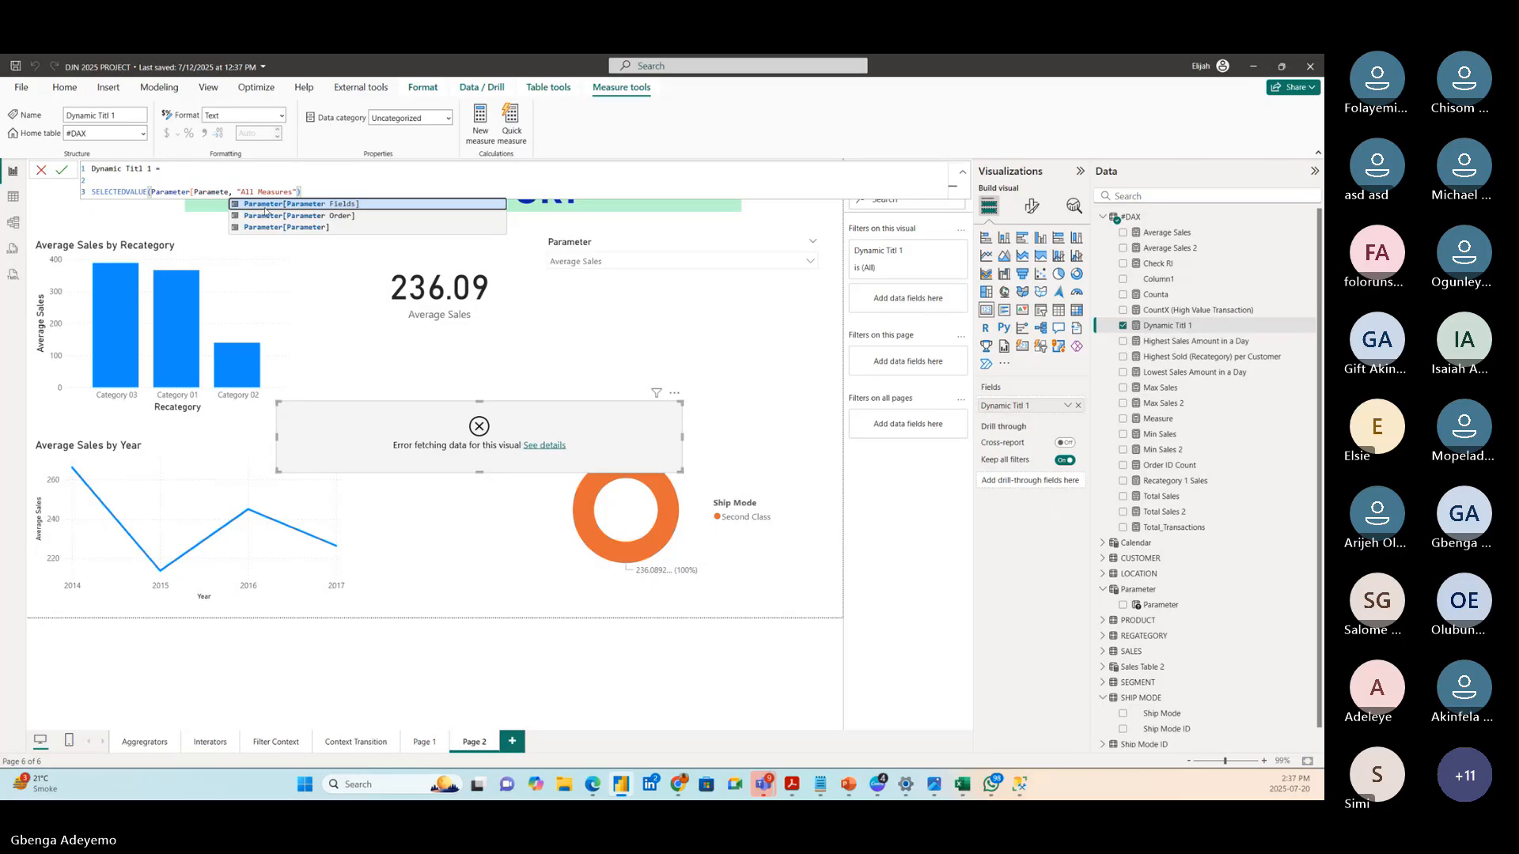
key("BackSpace")
key("BackSpace")
key("BackSpace")
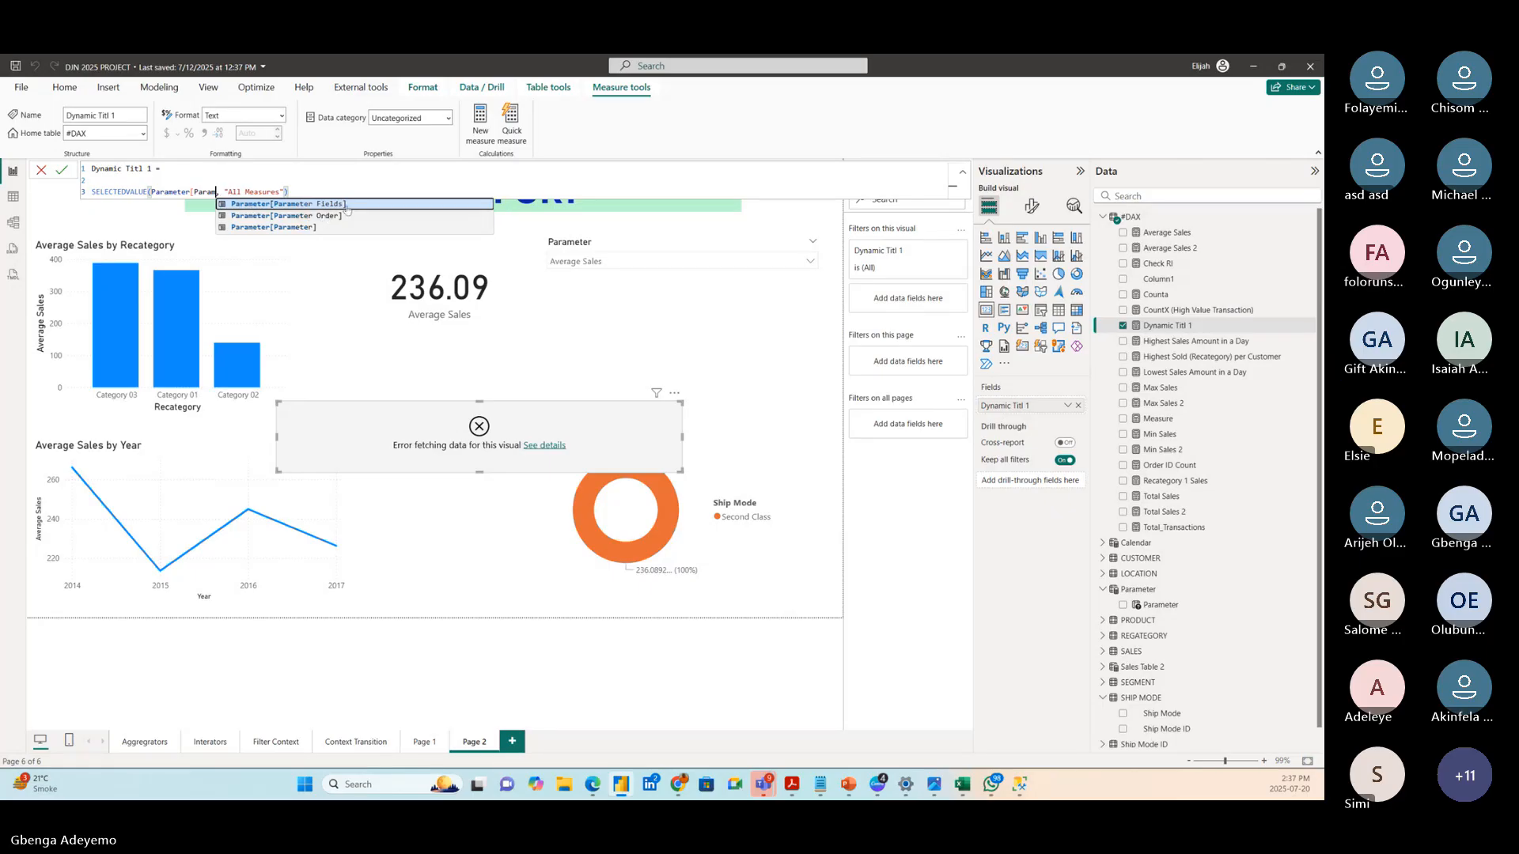
left_click(346, 208)
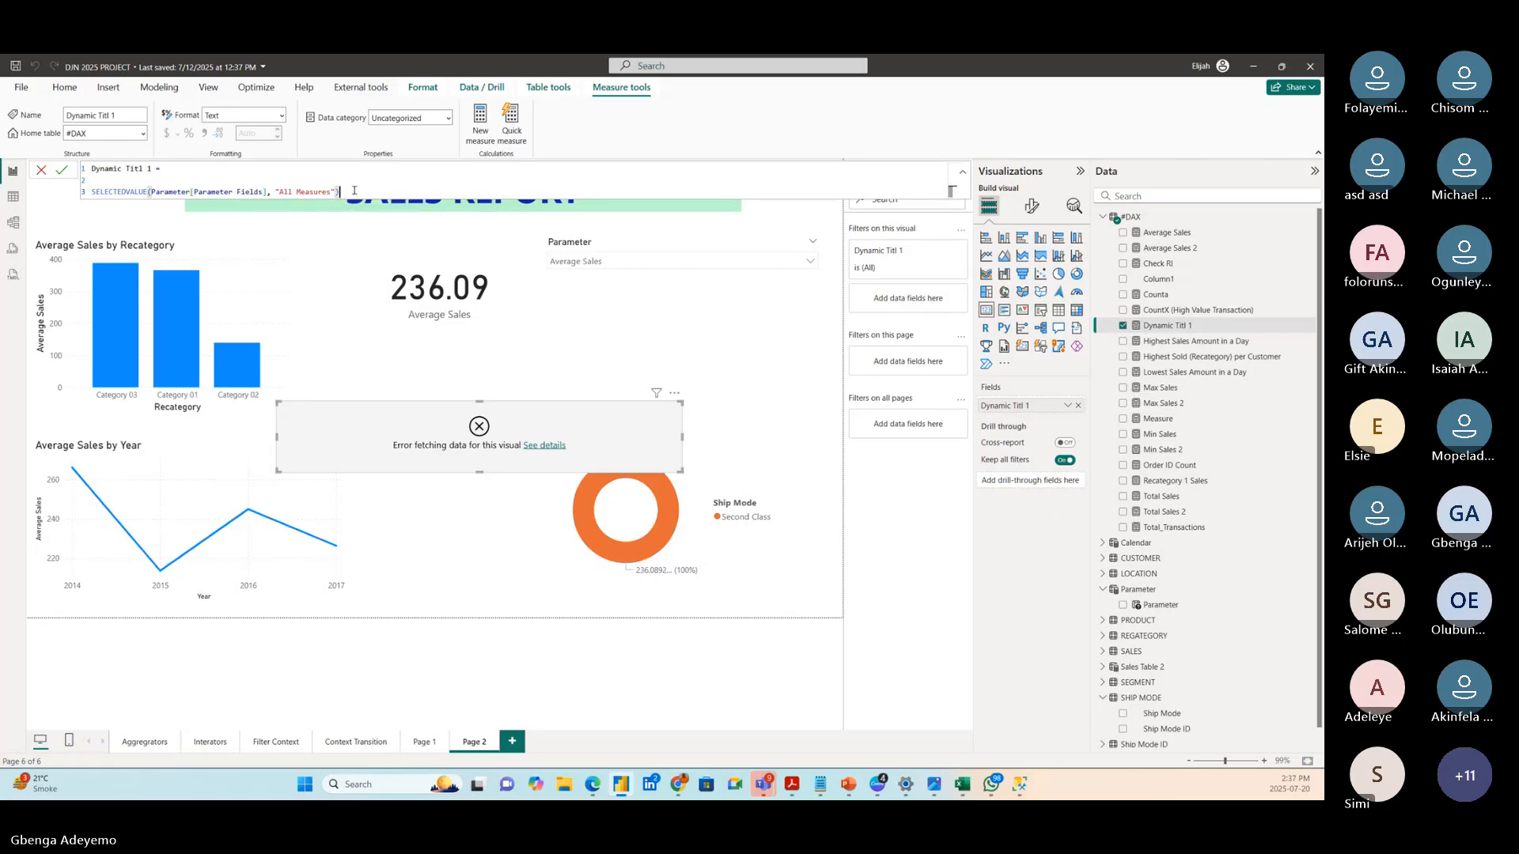
left_click(61, 170)
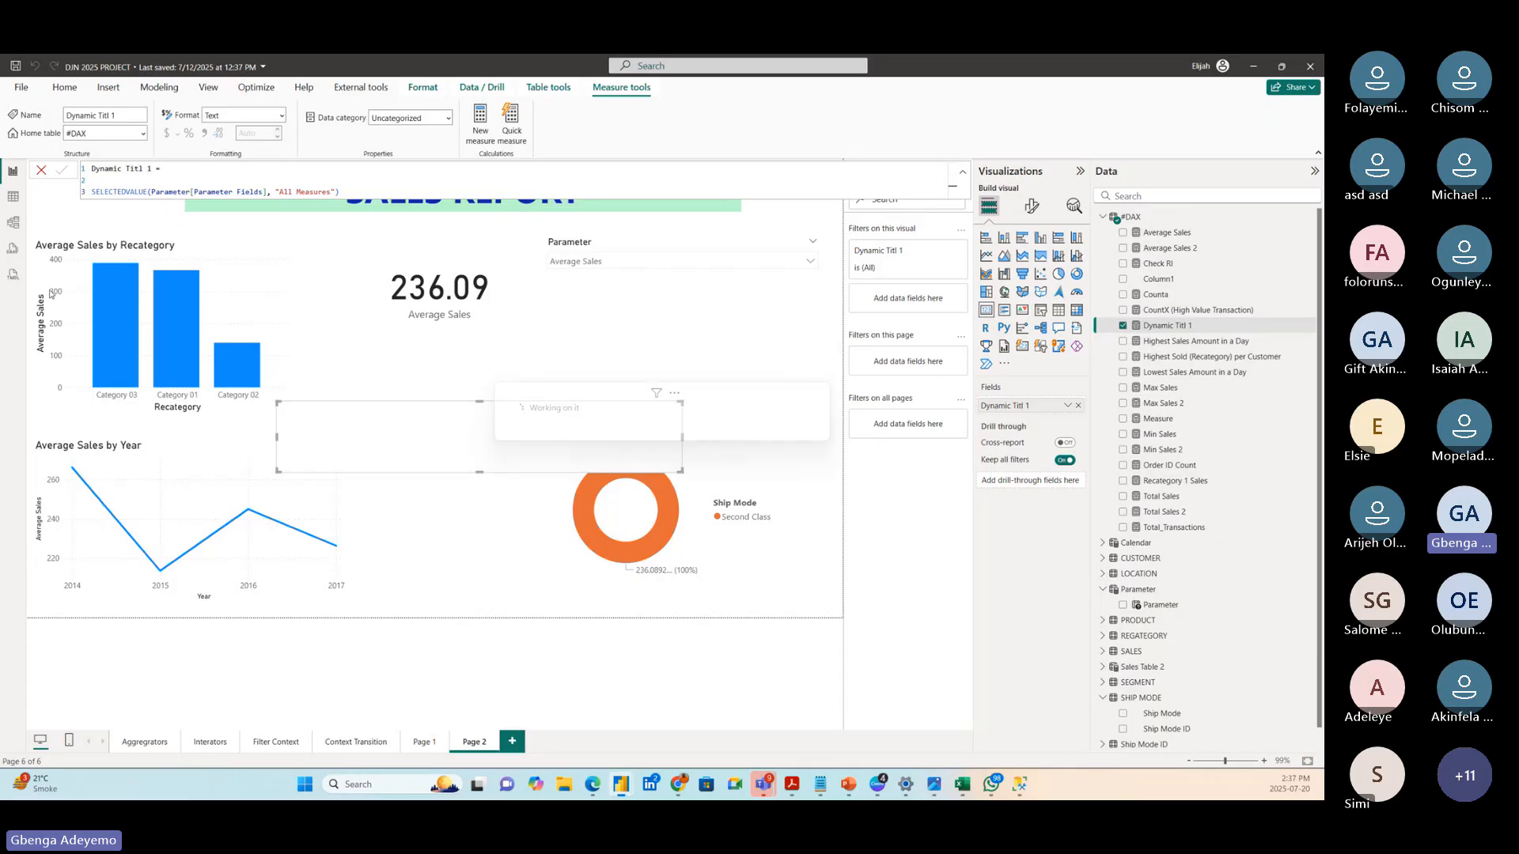
- Move the Dynamic Titl 1 card just below the Average Sales card and nudge the SALES REPORT banner slightly down and right
left_click_drag(452, 430, 500, 381)
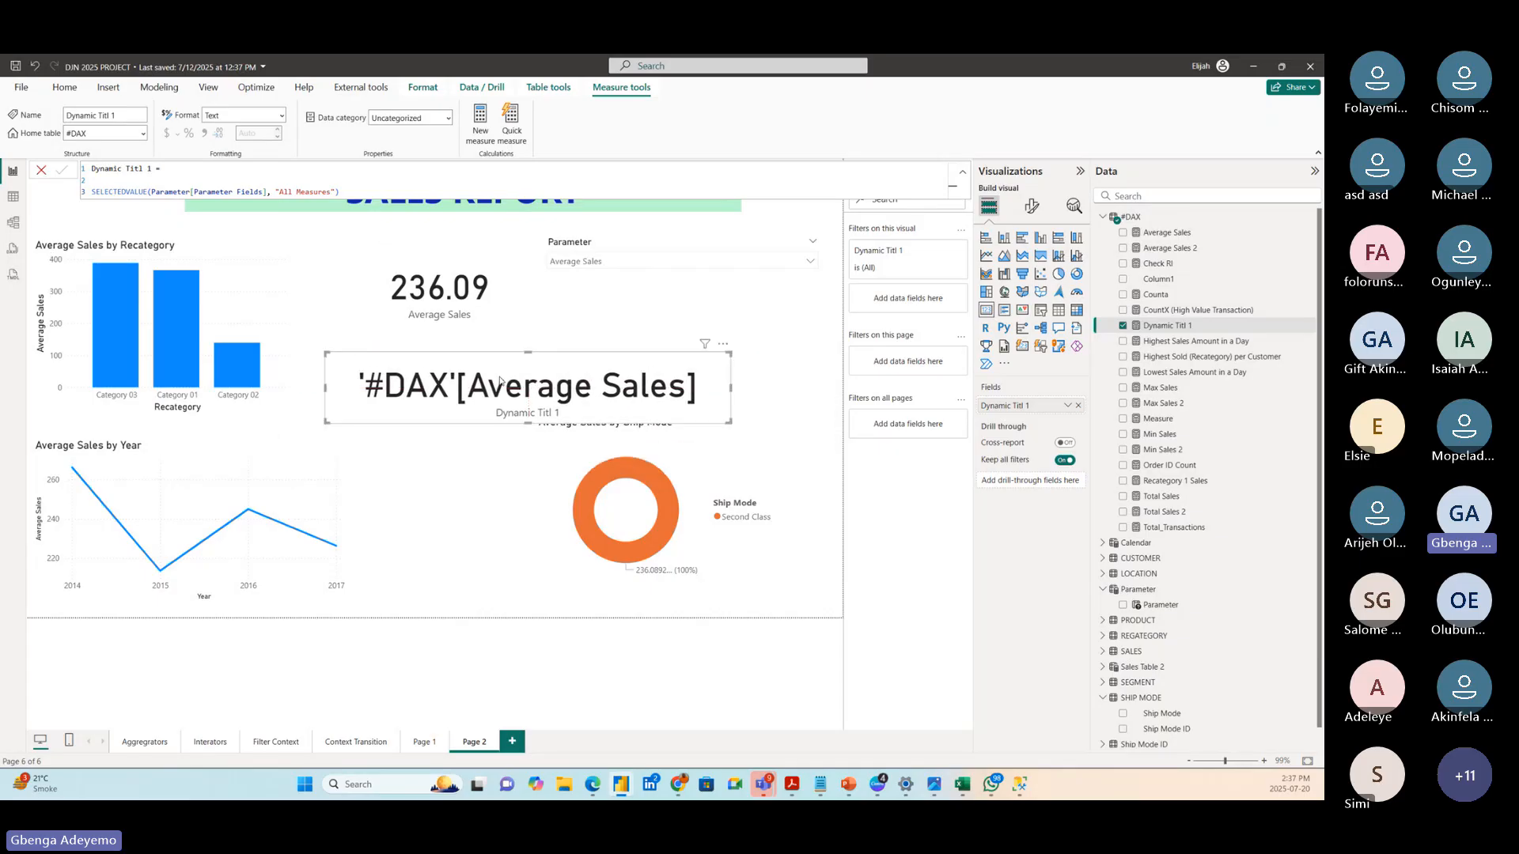
left_click(348, 191)
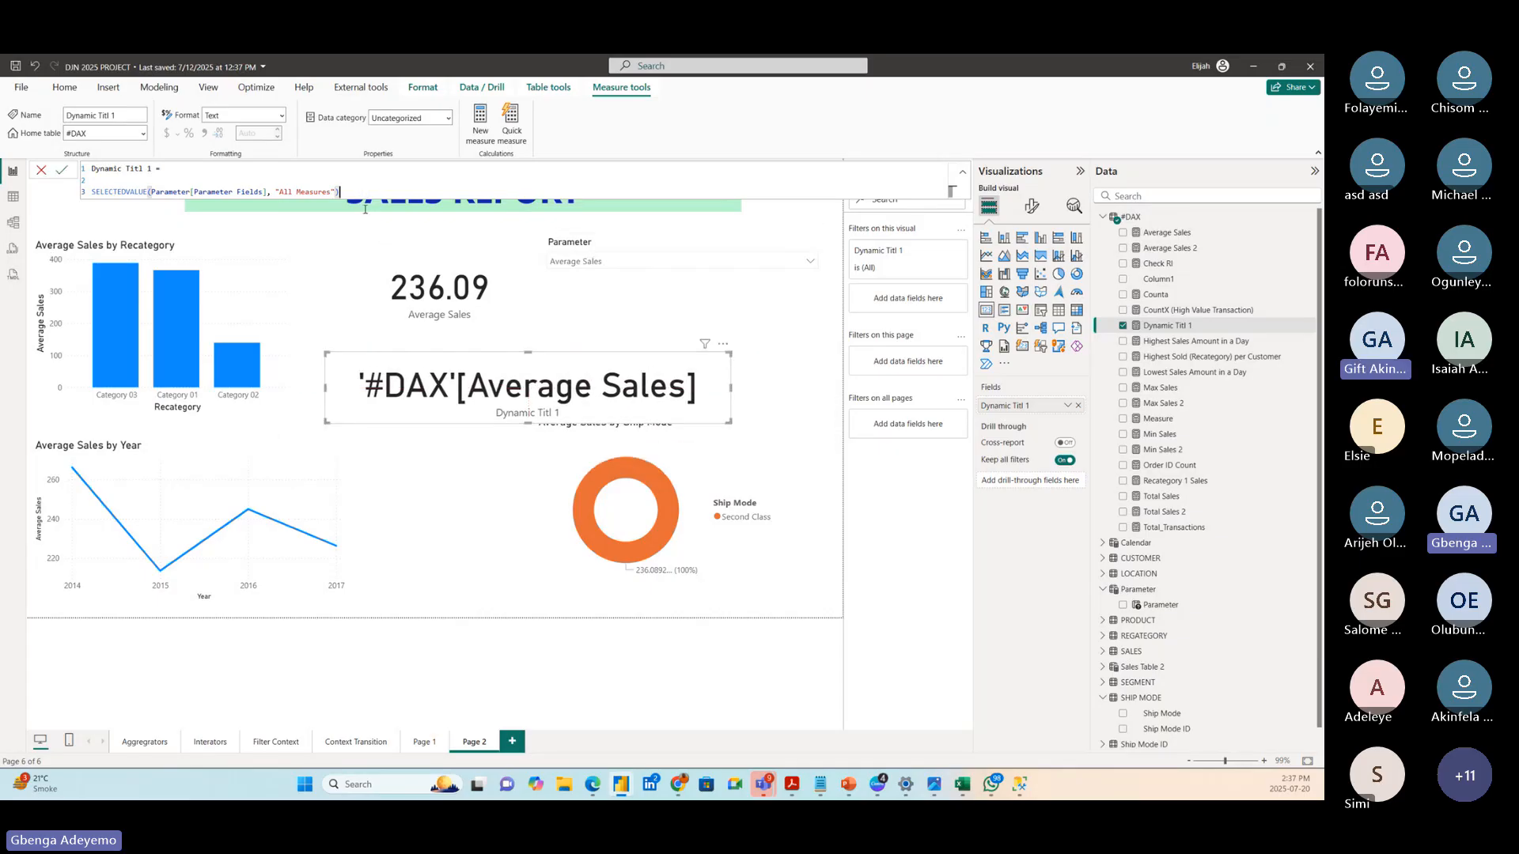
left_click(214, 207)
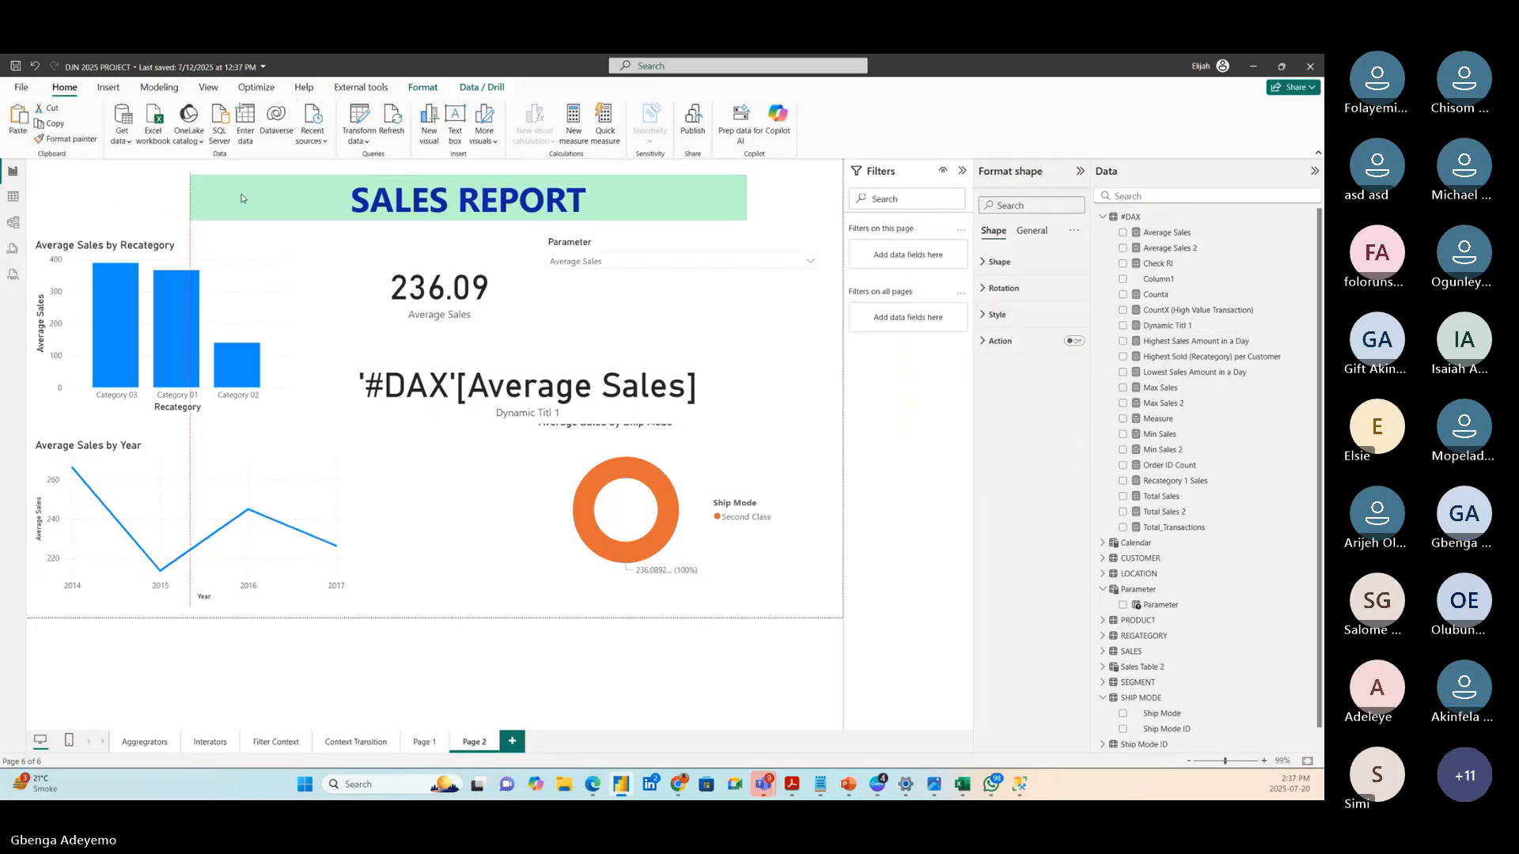
left_click_drag(416, 372, 393, 342)
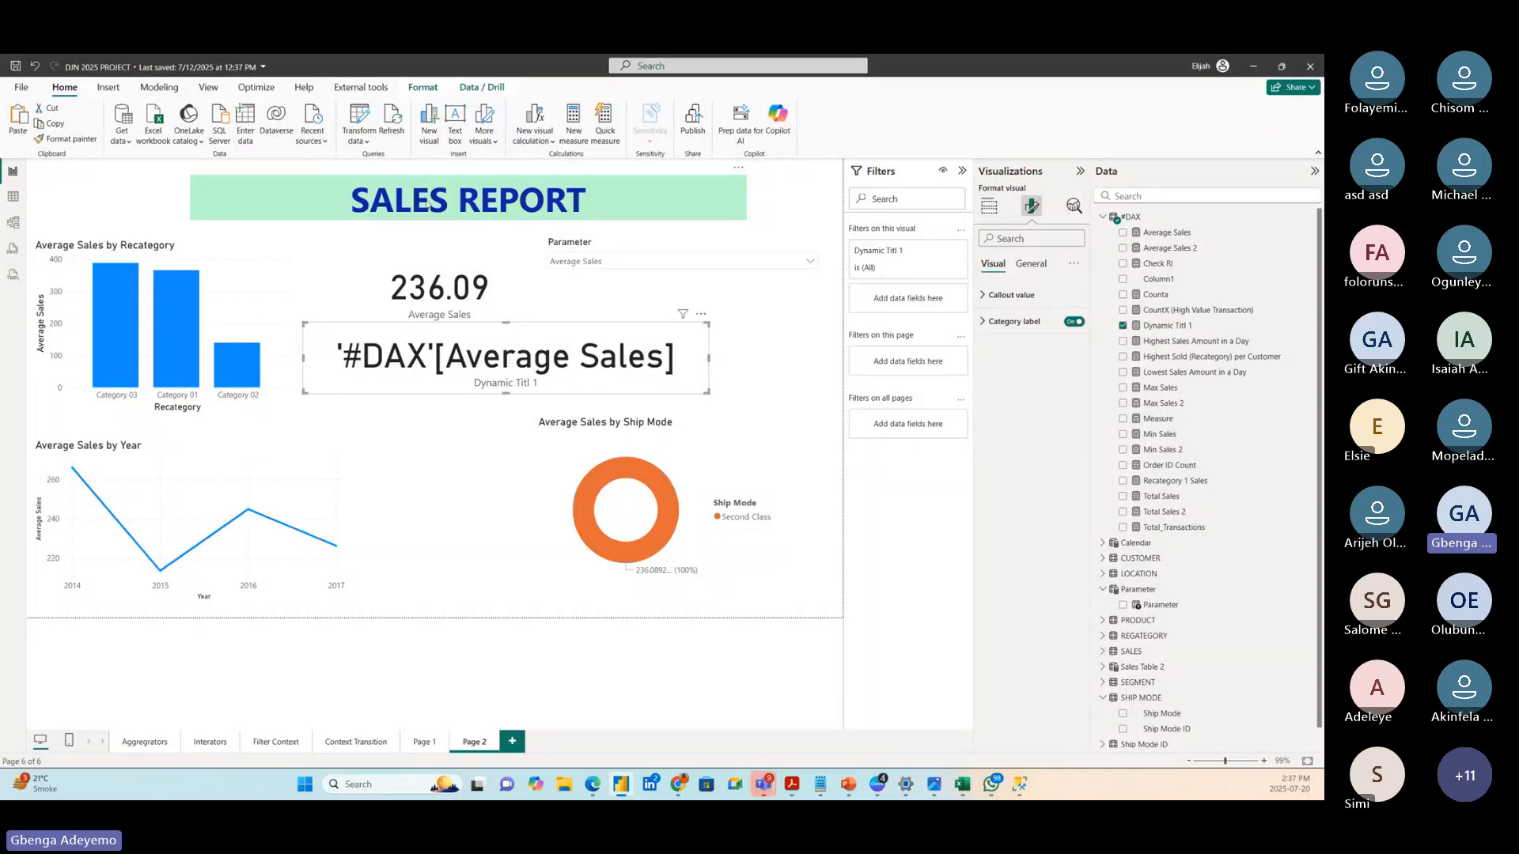
left_click_drag(481, 371, 491, 378)
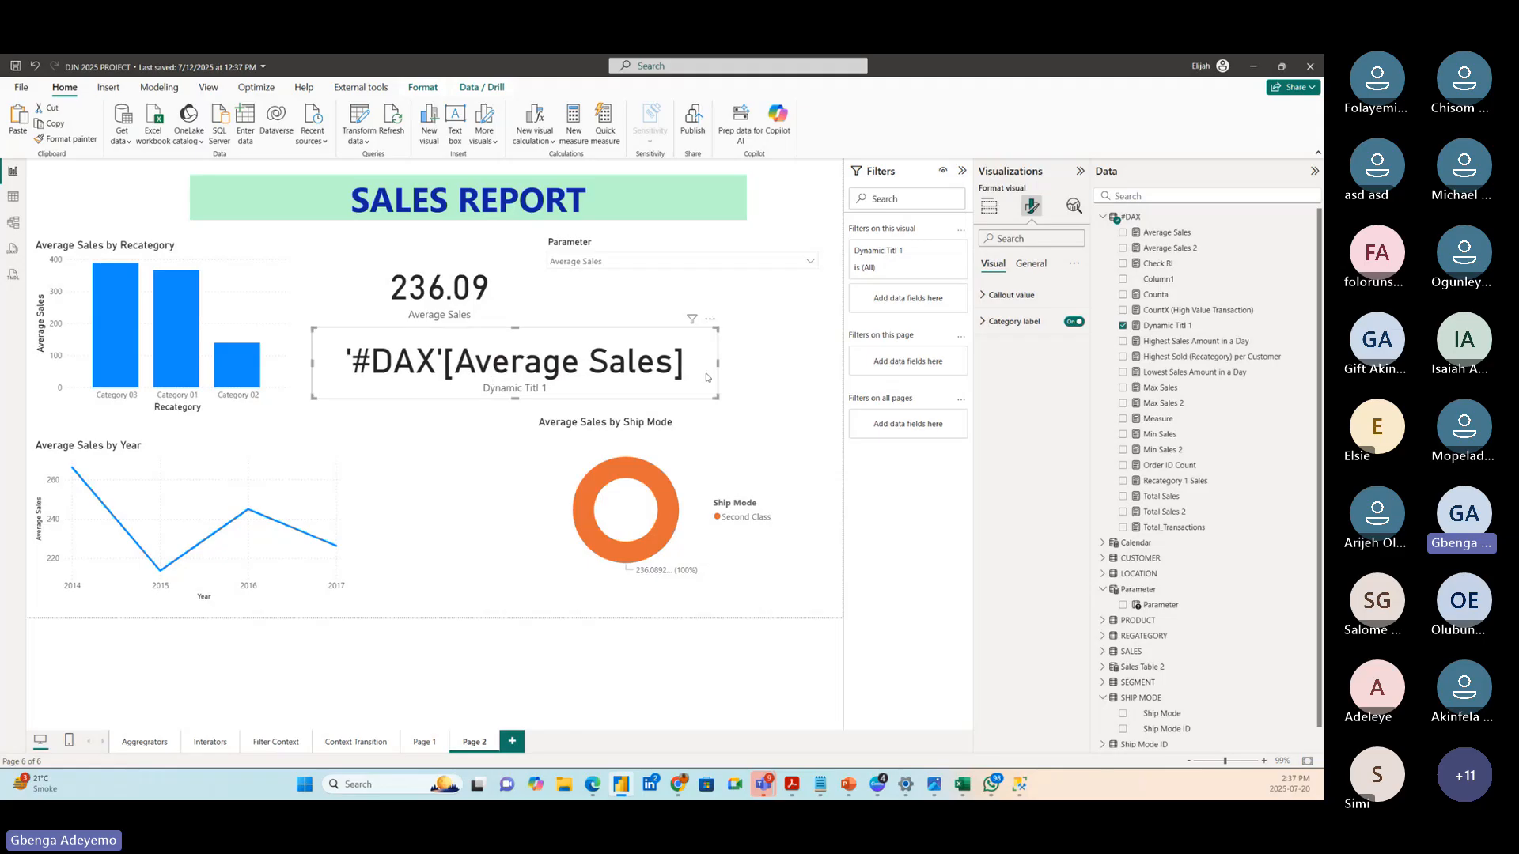
- Review the Dynamic Titl 1 formula, close the formula editor and delete the Dynamic Titl 1 card from the page
left_click(1169, 327)
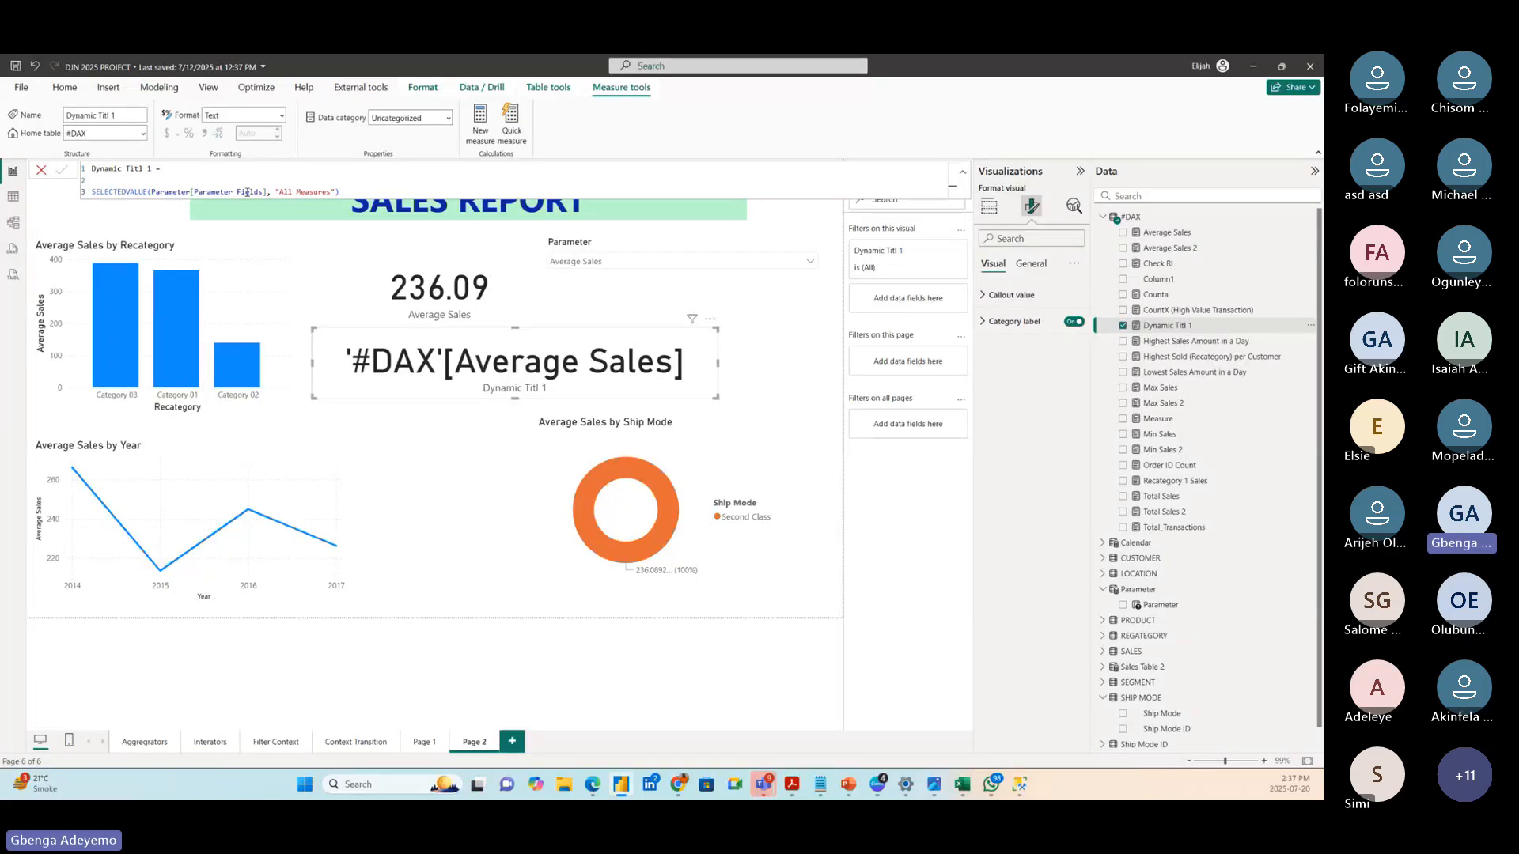
left_click(349, 192)
key("Return")
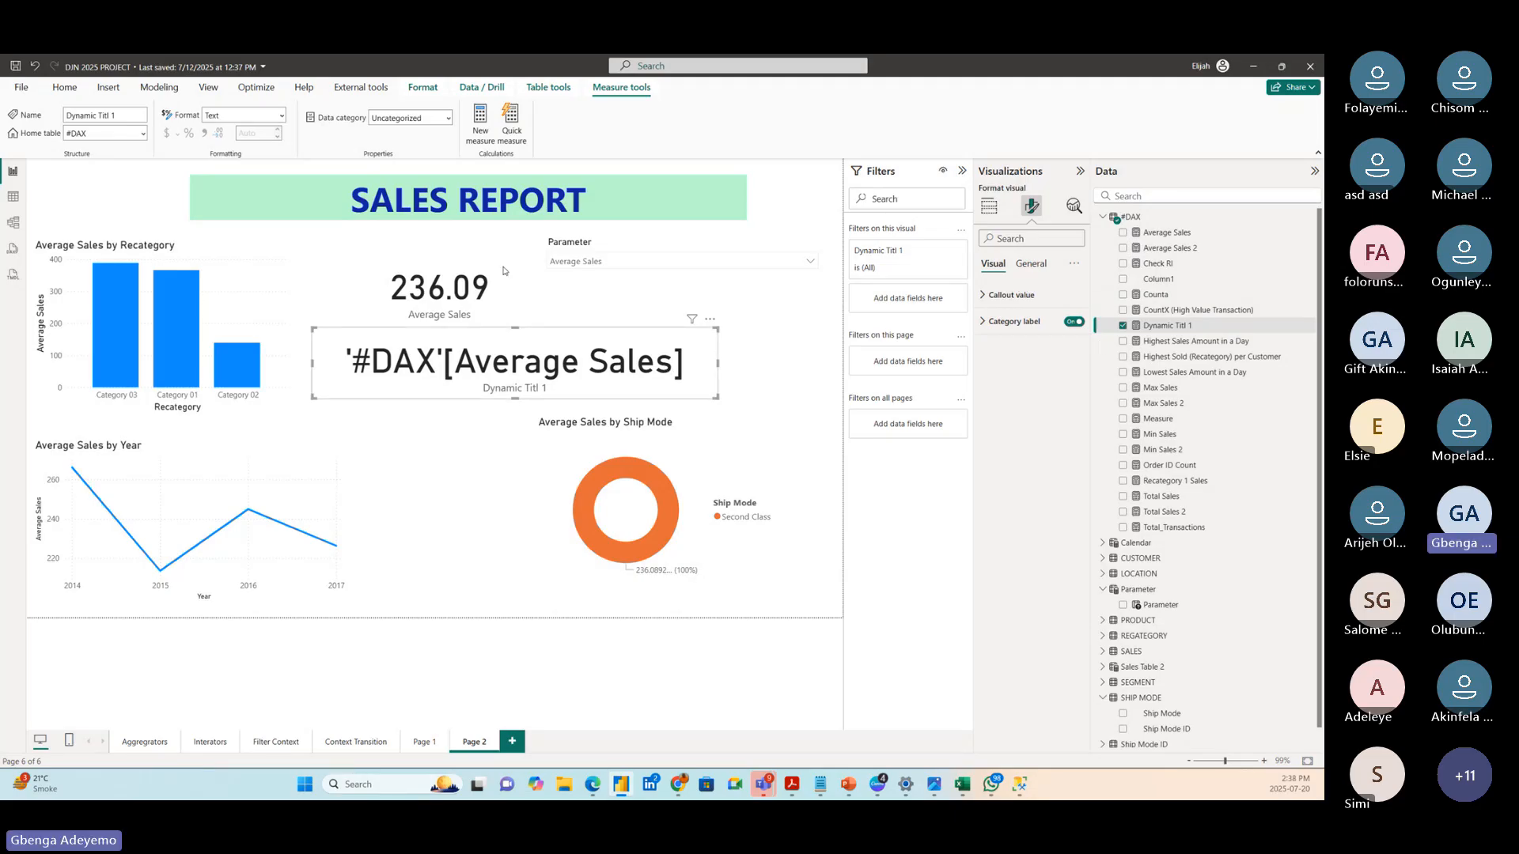
key("Delete")
- Bind the SALES REPORT banner's text to the Dynamic Titl 1 measure, using Field value as the format style
left_click(640, 220)
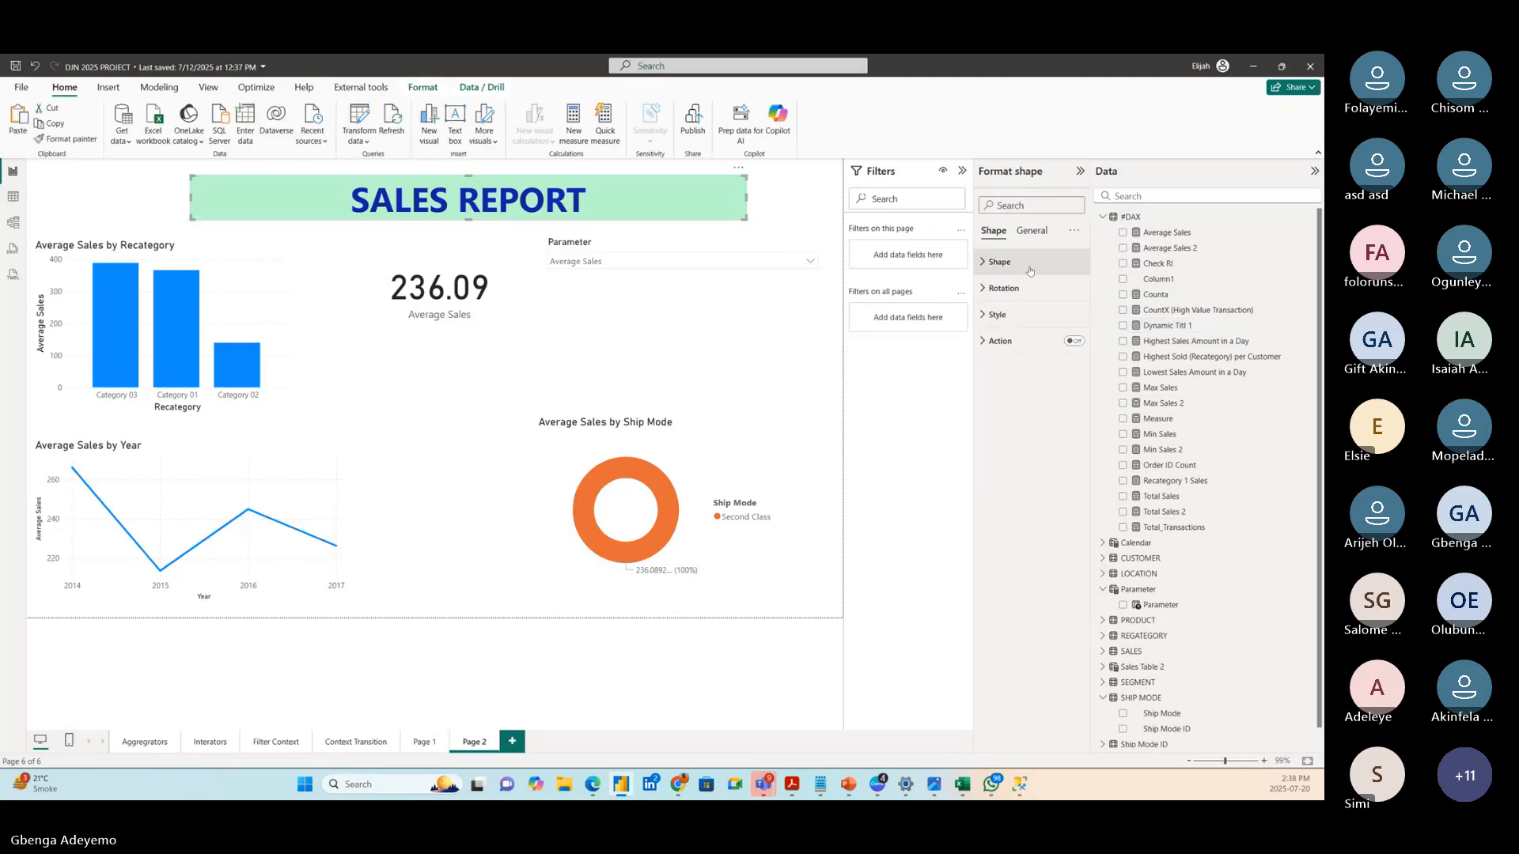
left_click(998, 314)
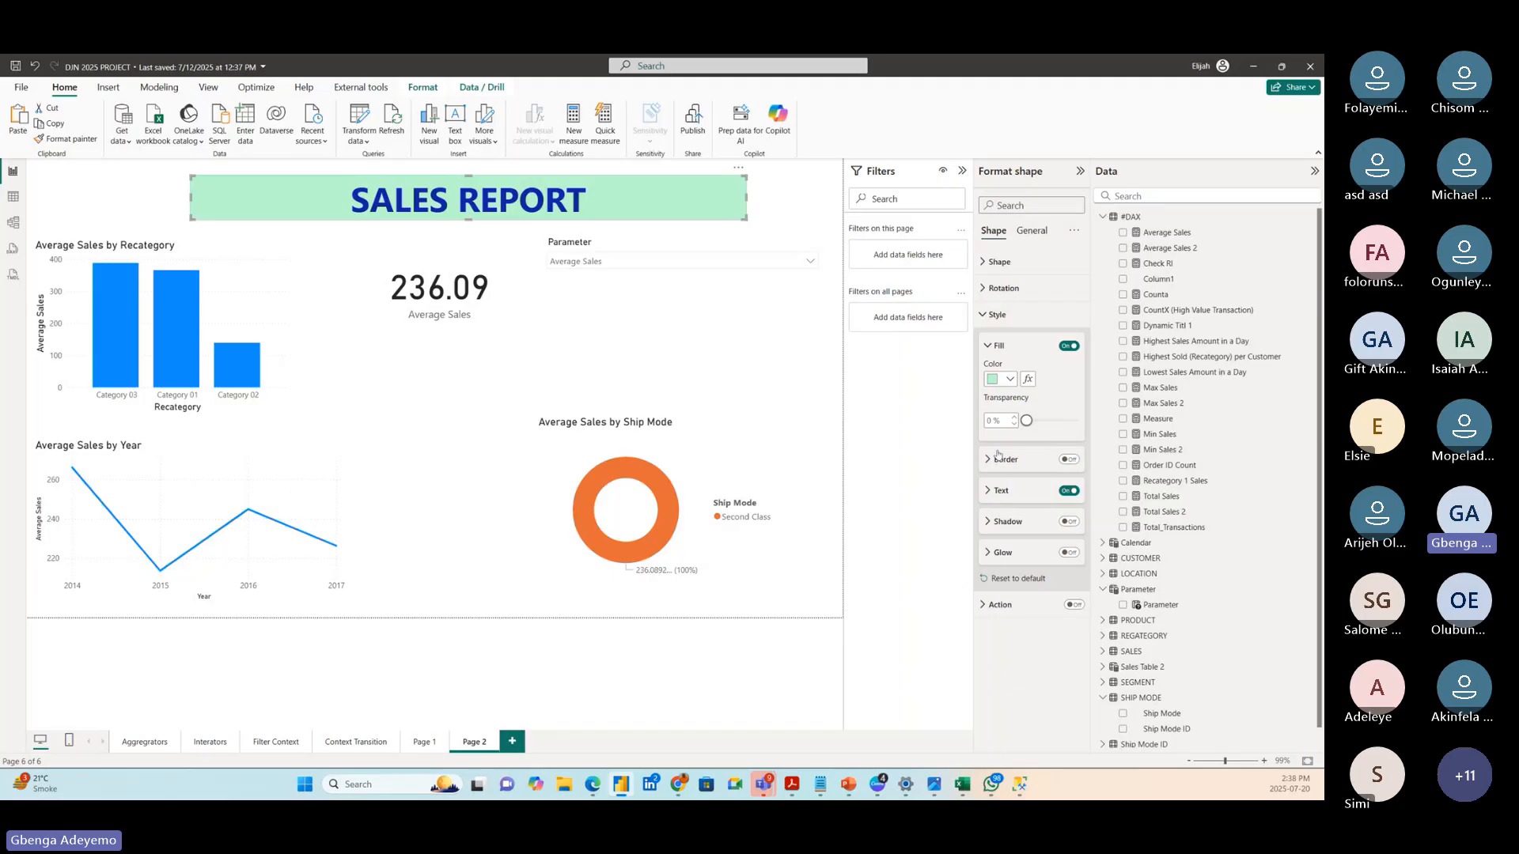
left_click(998, 490)
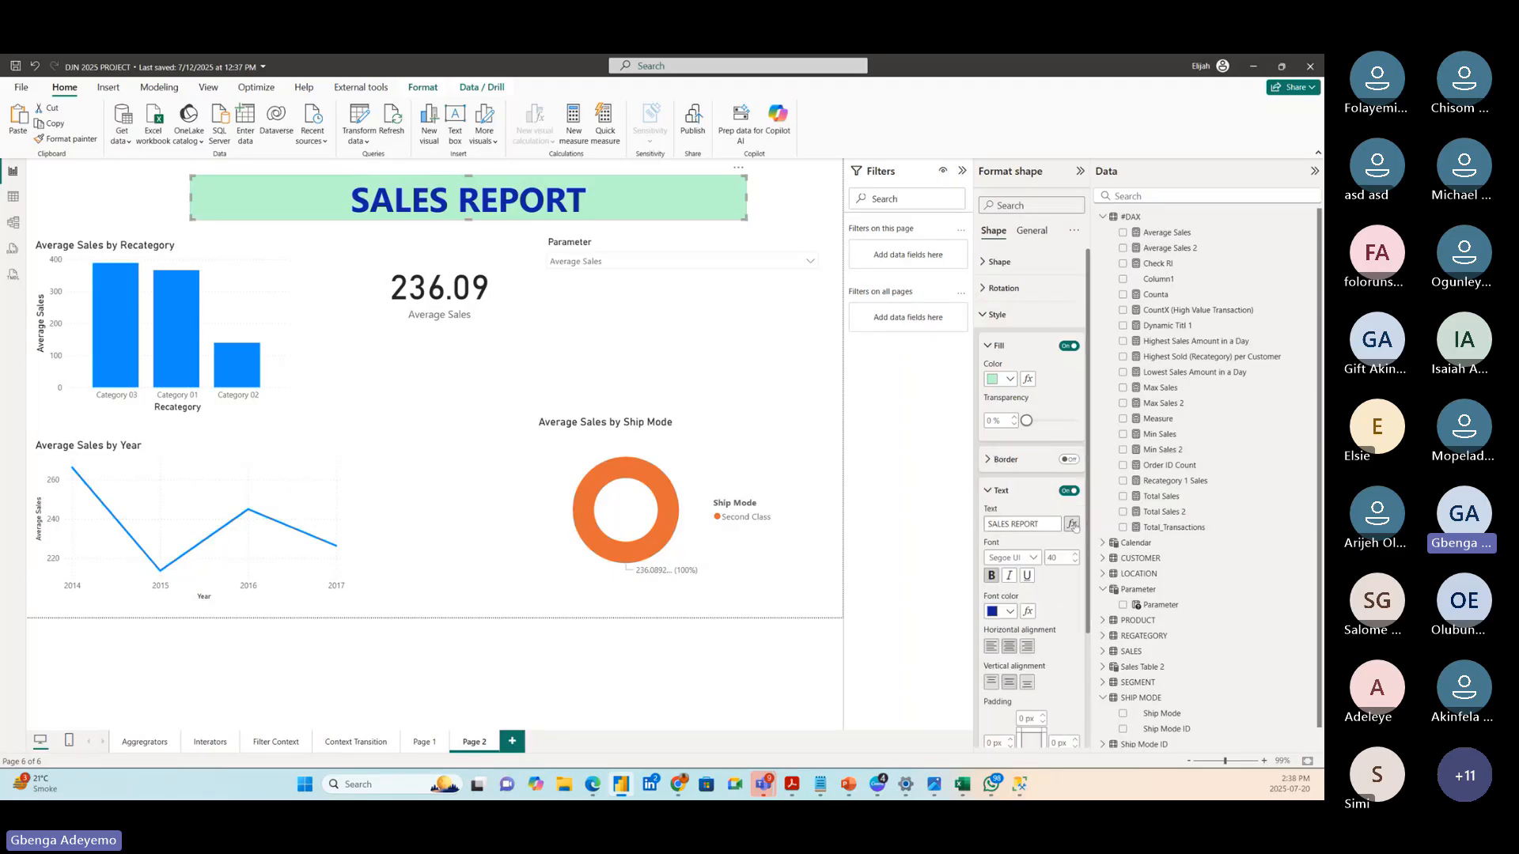
left_click(1072, 524)
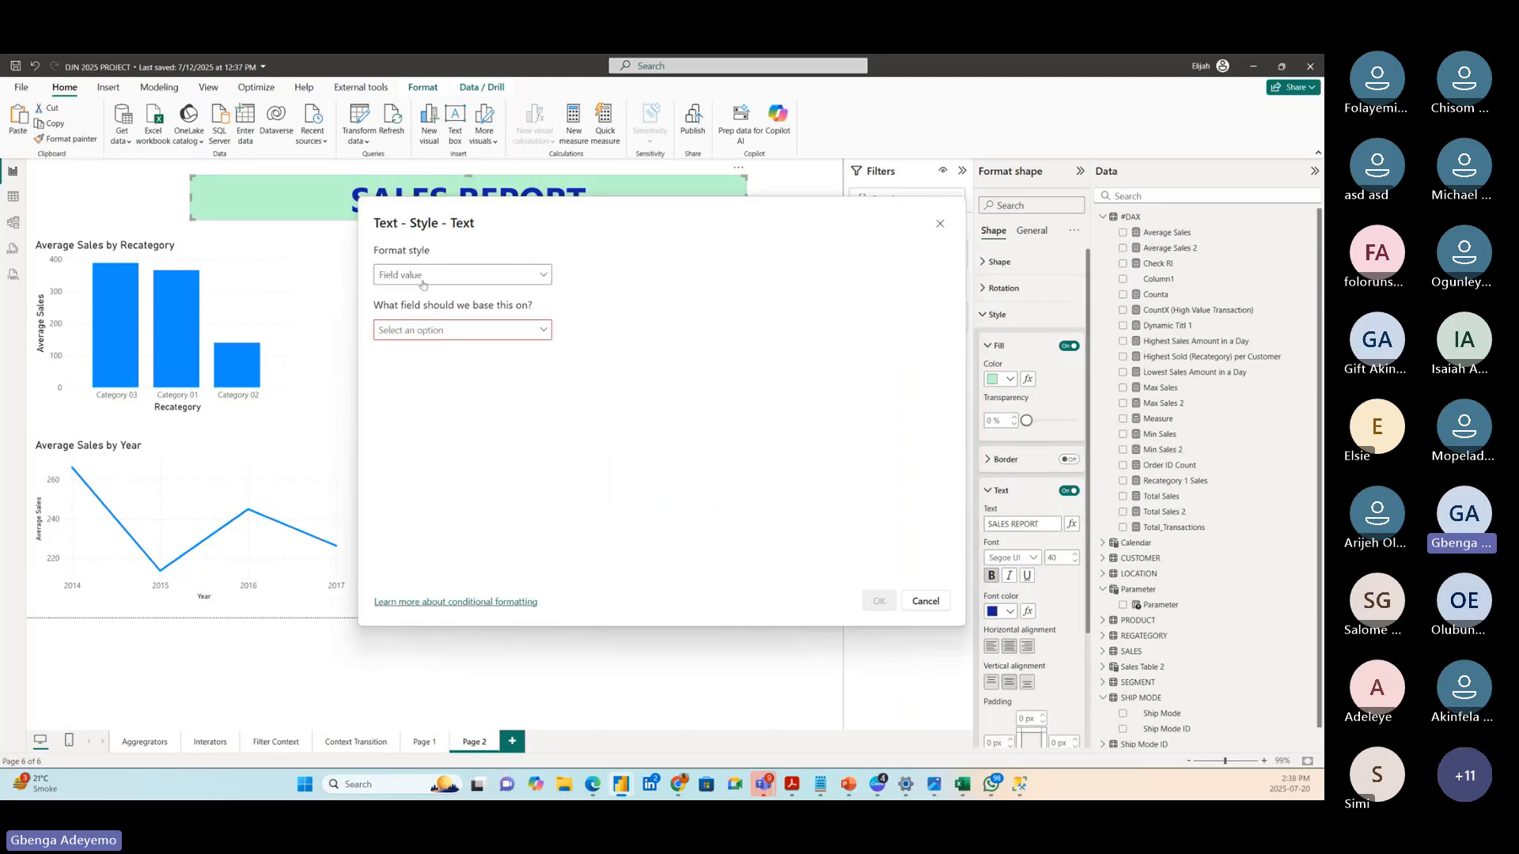
left_click(424, 283)
left_click(413, 298)
left_click(468, 331)
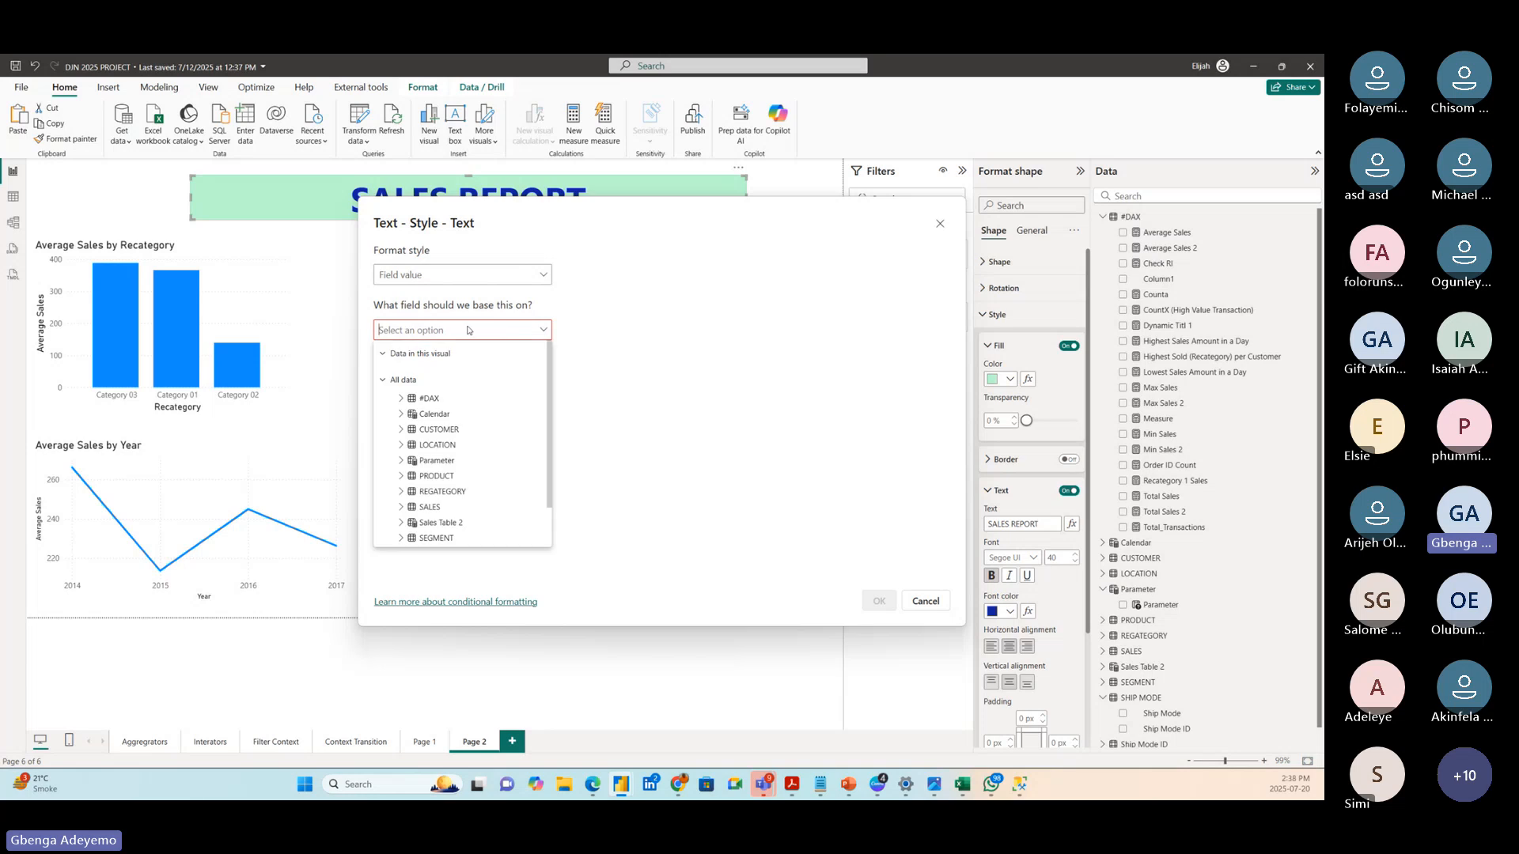
left_click(401, 399)
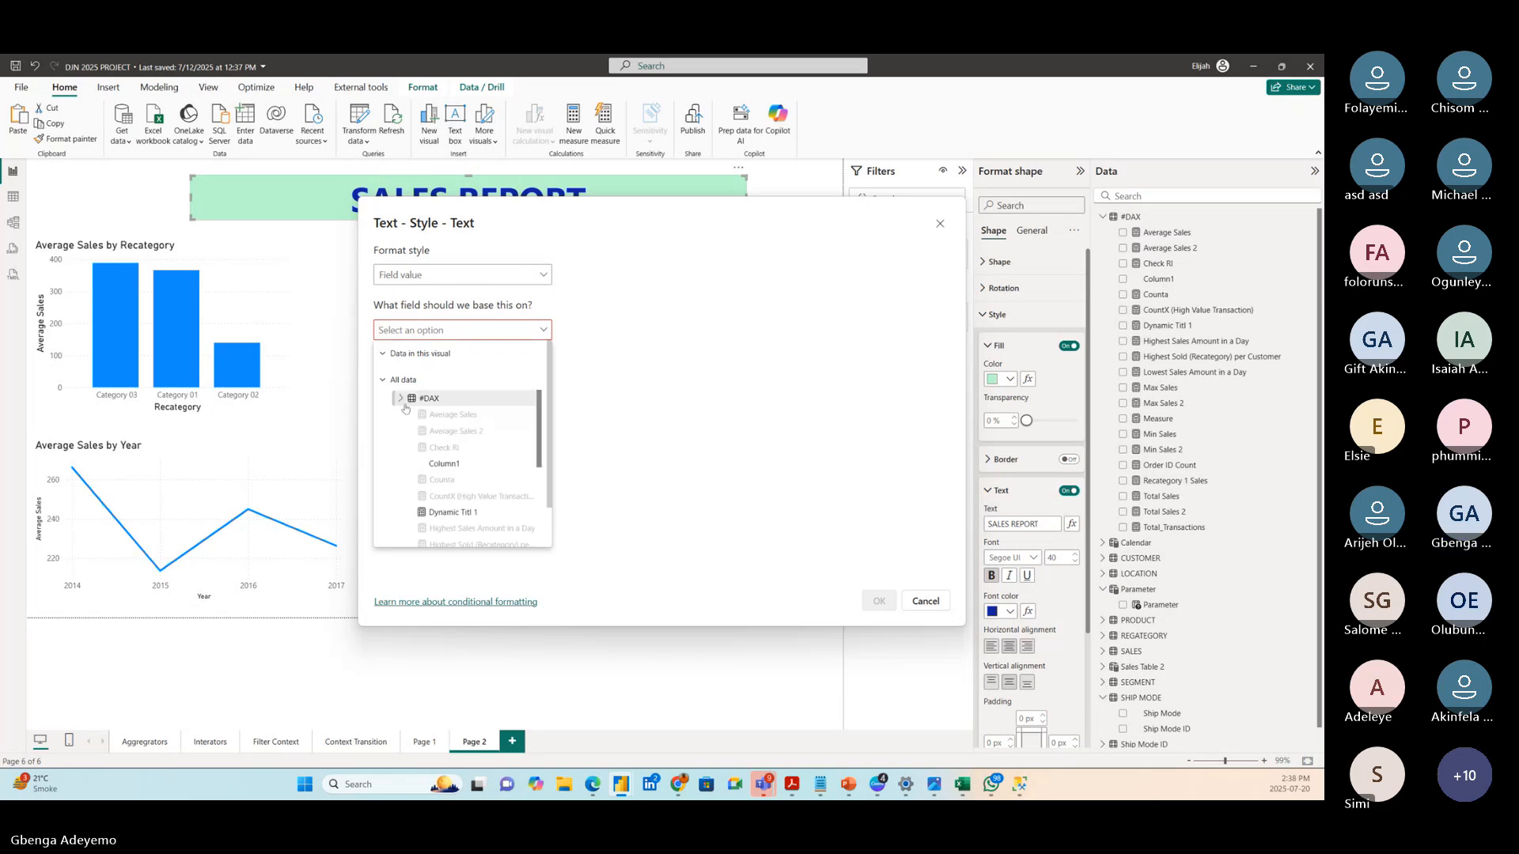
left_click(475, 512)
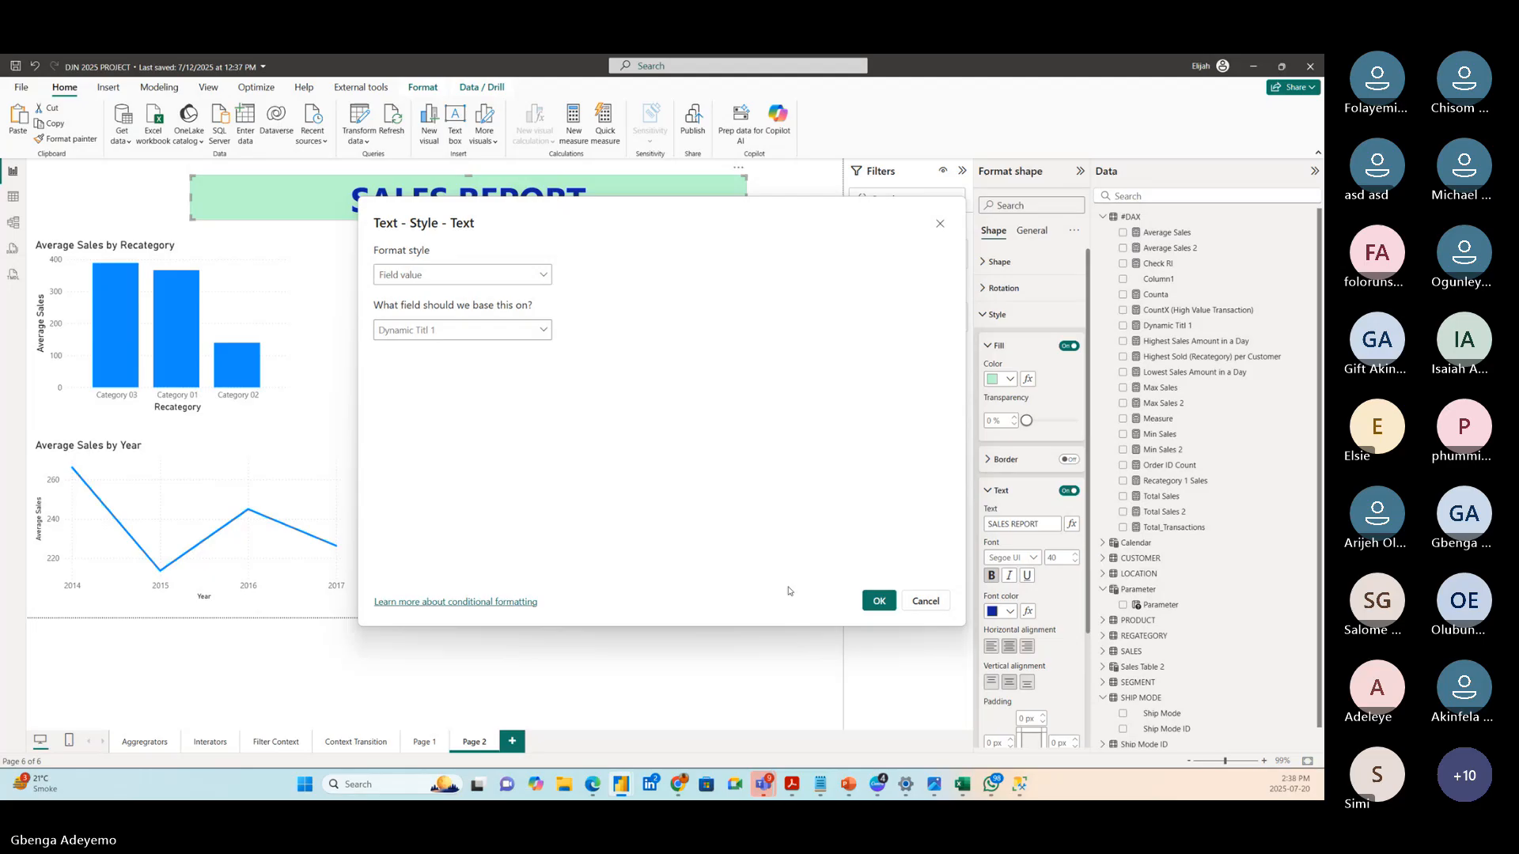
left_click(878, 601)
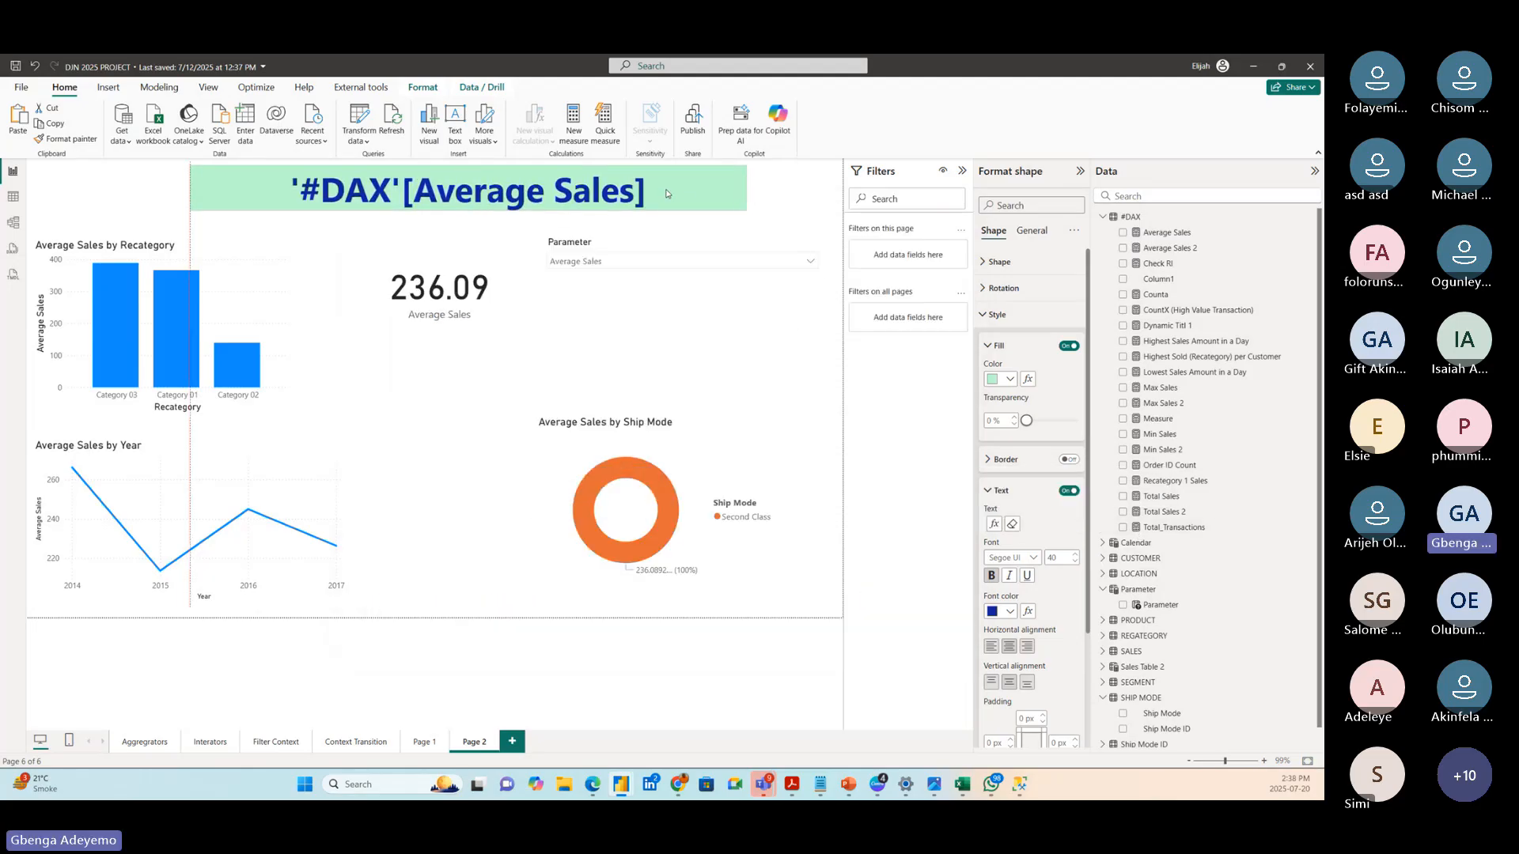
- Test the dynamic banner title by cycling the Parameter slicer through every measure, ending on Minimum Sales
left_click(624, 262)
left_click(589, 297)
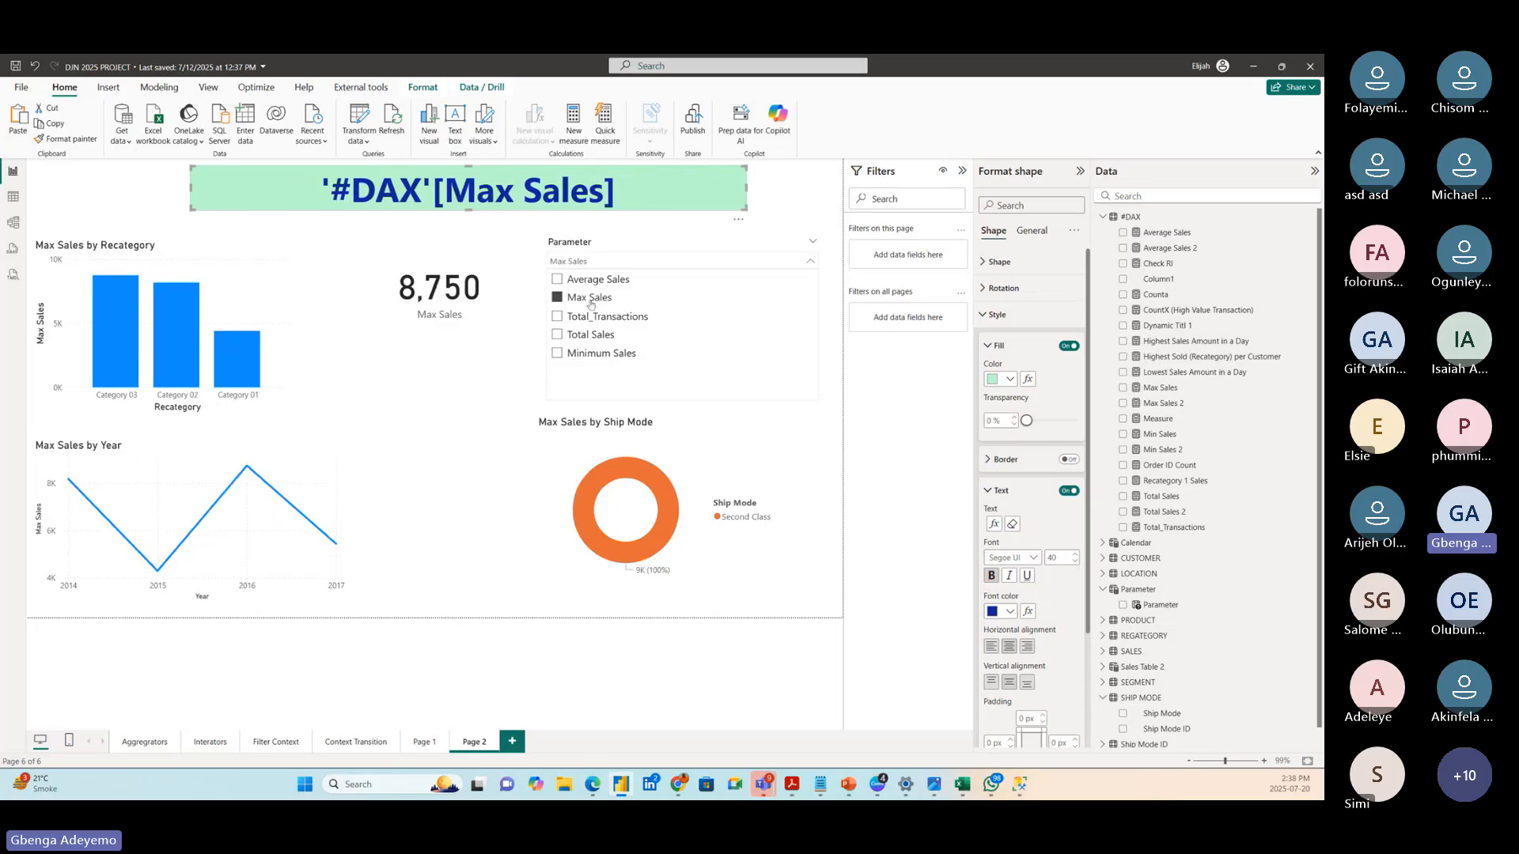
left_click(582, 318)
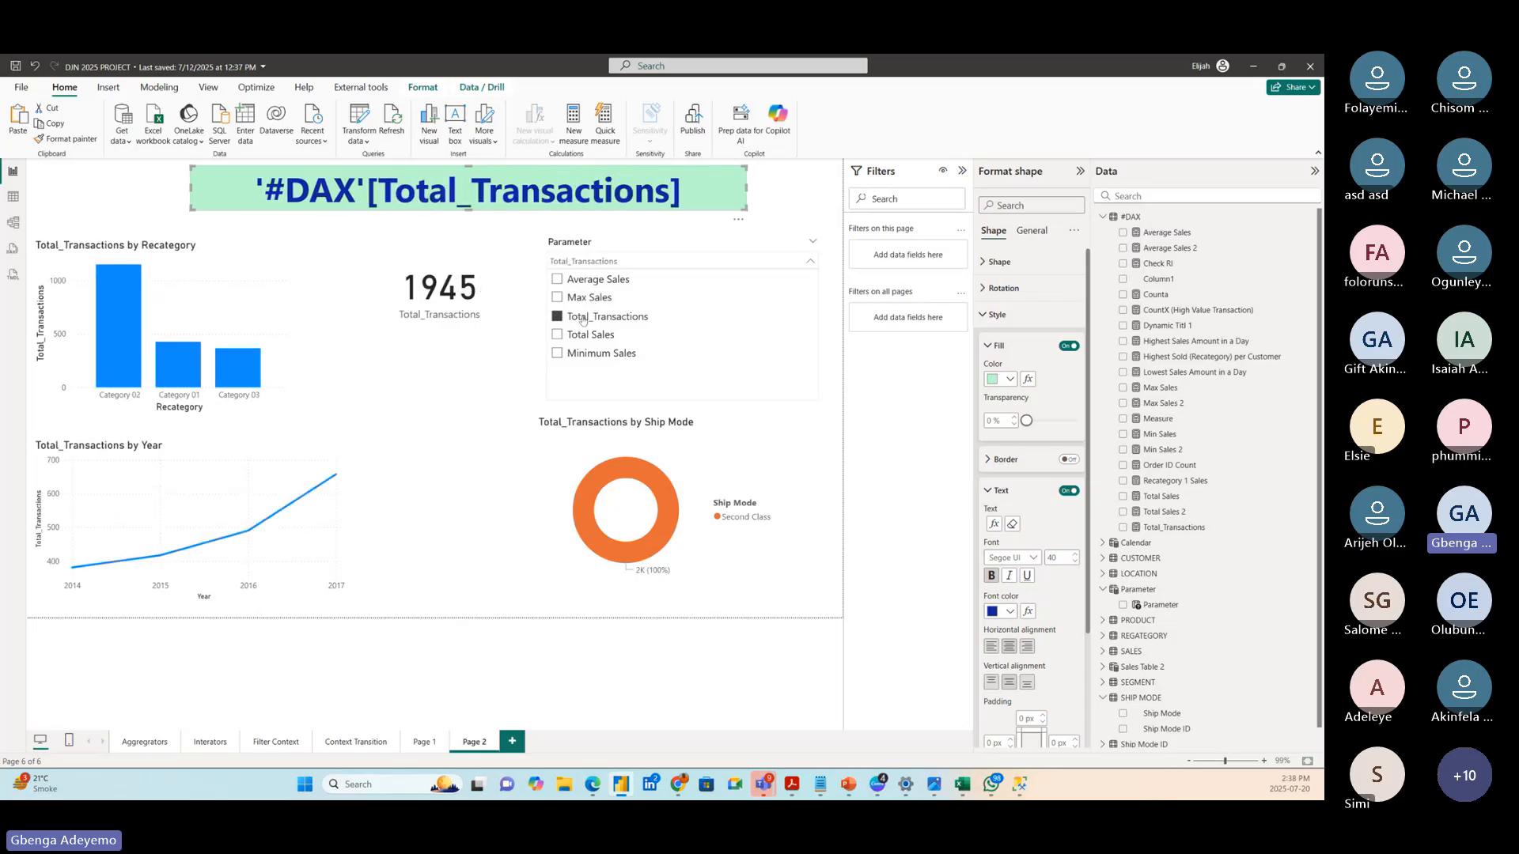
left_click(582, 334)
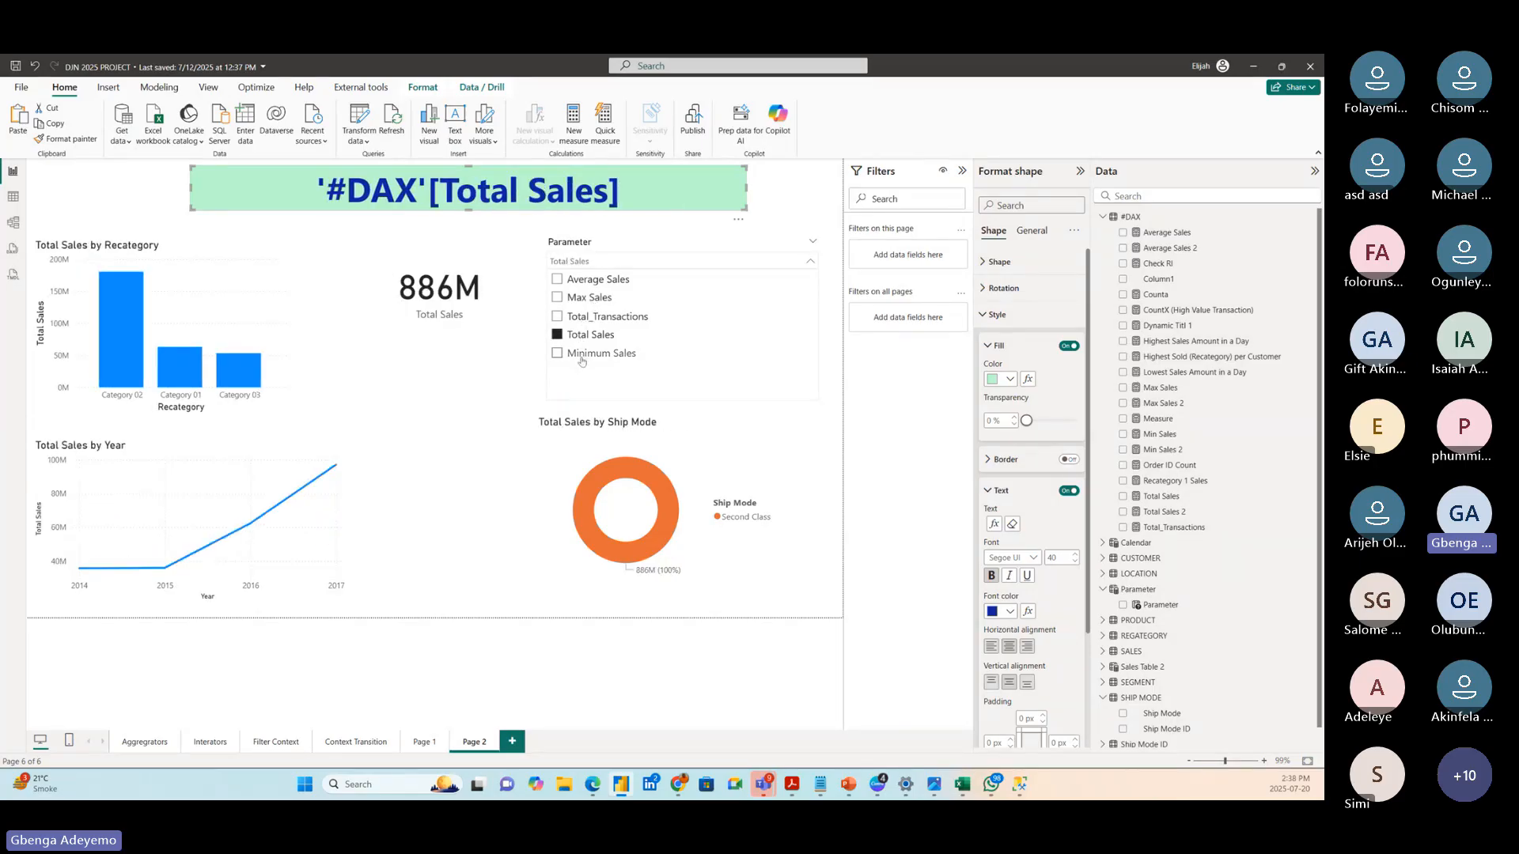
left_click(586, 352)
left_click(584, 336)
left_click(584, 317)
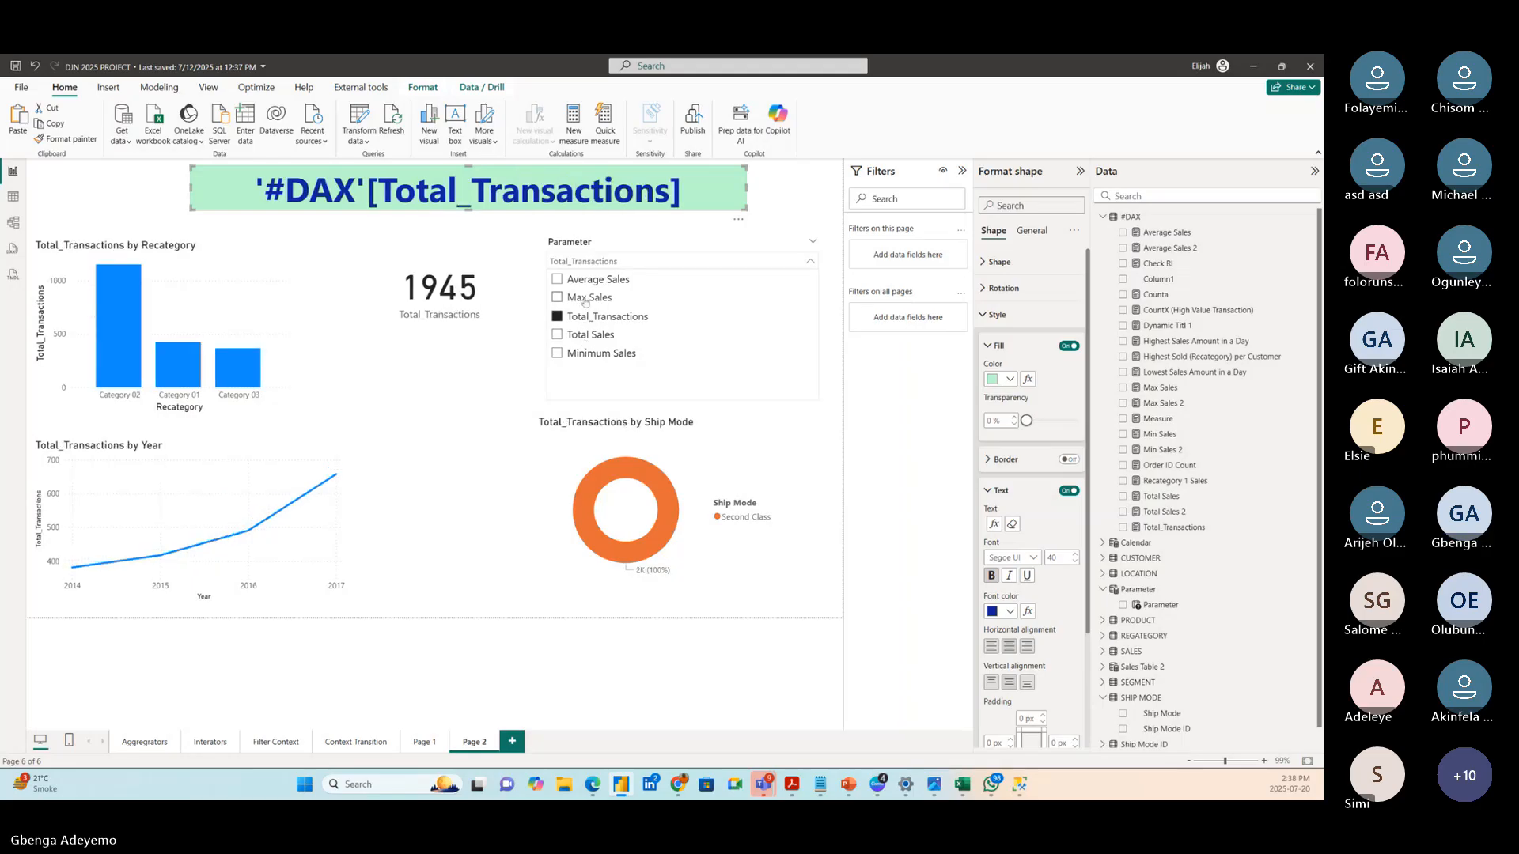
left_click(586, 298)
left_click(593, 283)
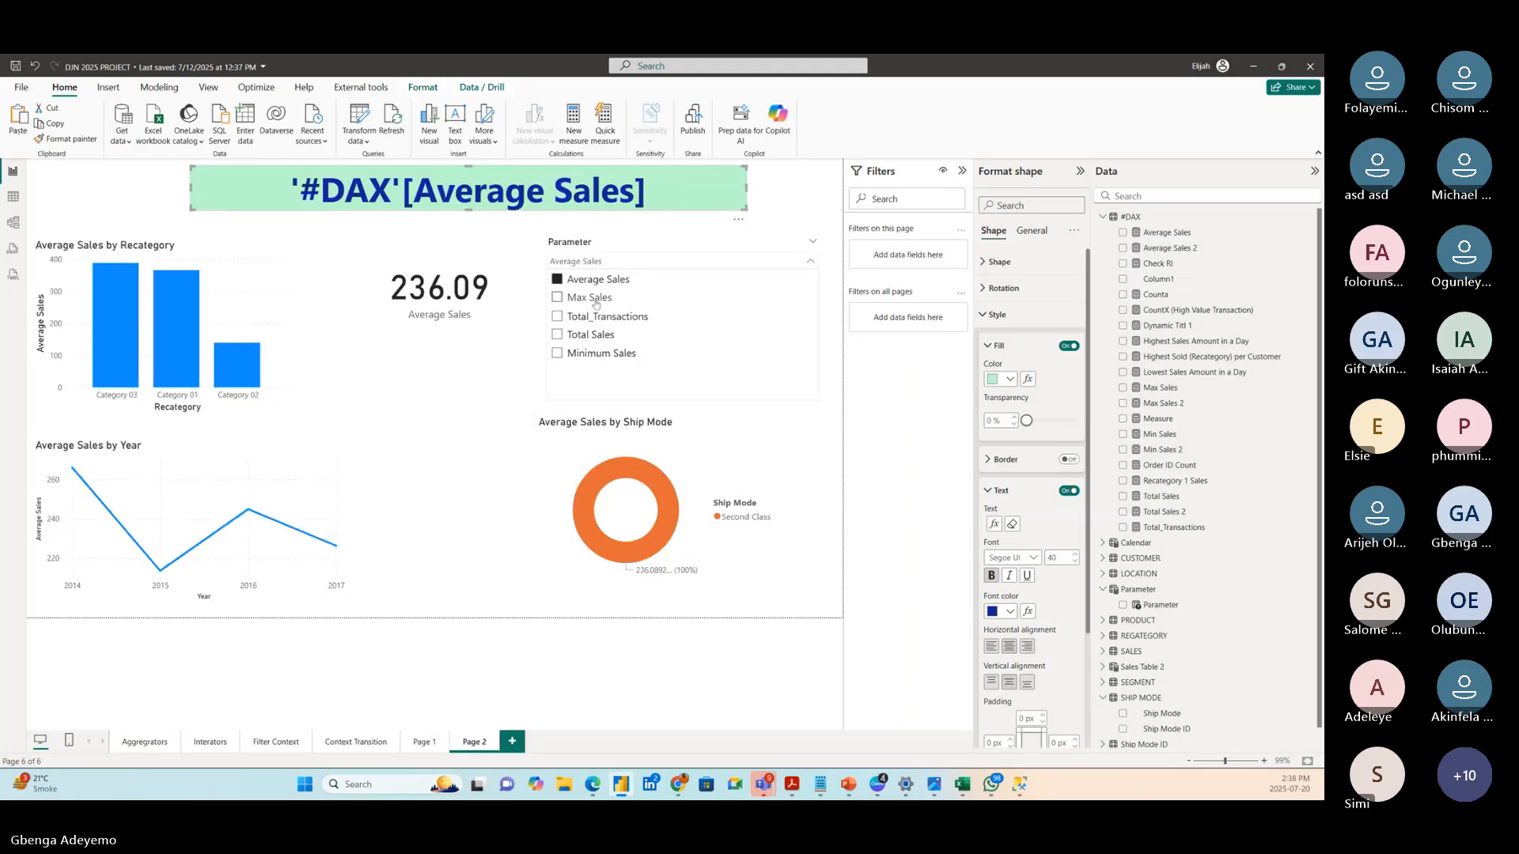
left_click(590, 298)
left_click(592, 317)
left_click(593, 336)
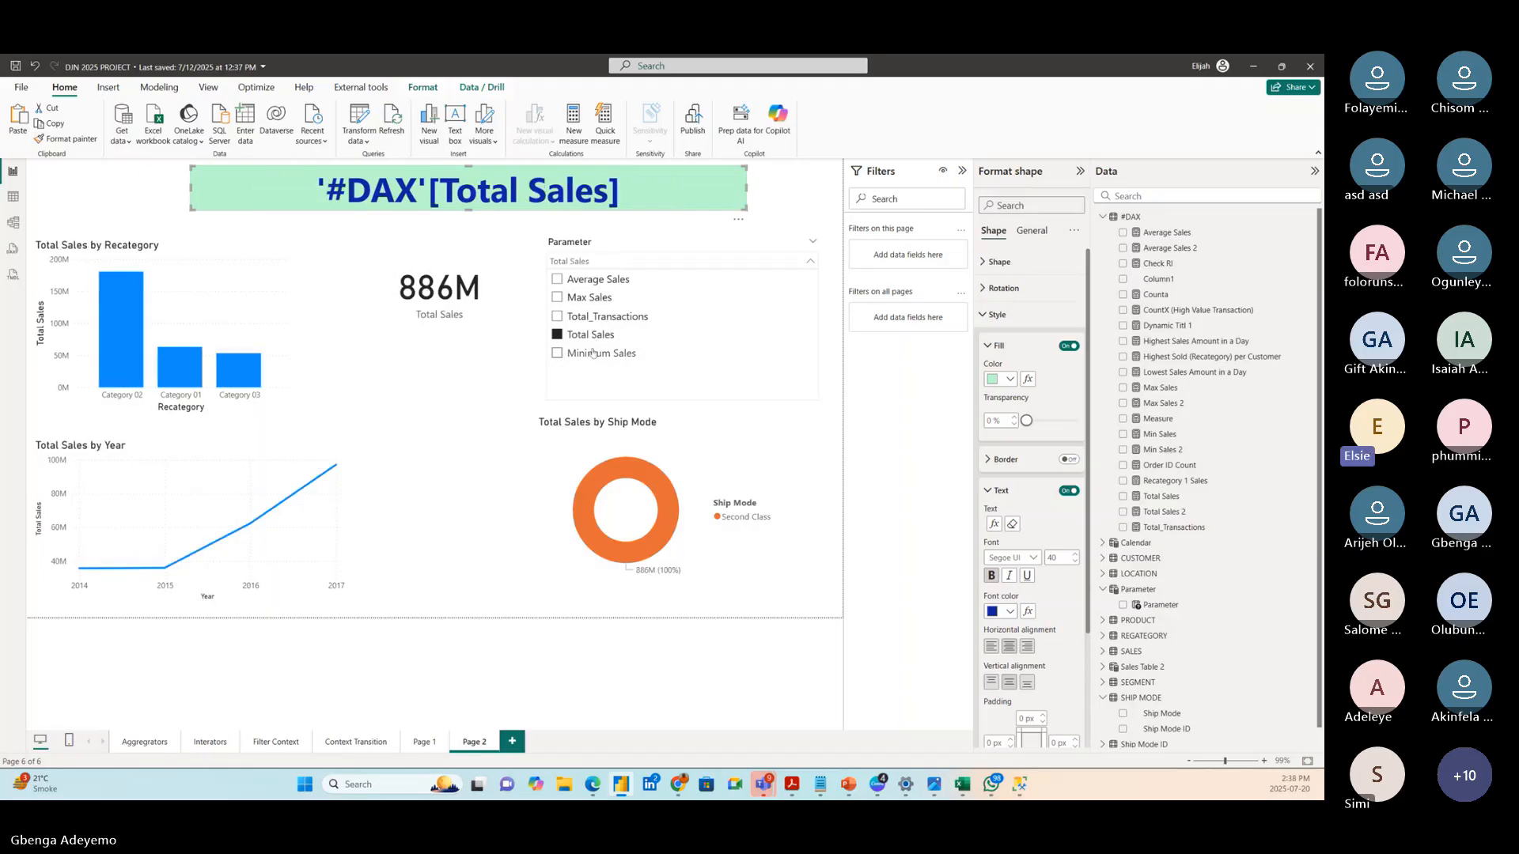
left_click(594, 354)
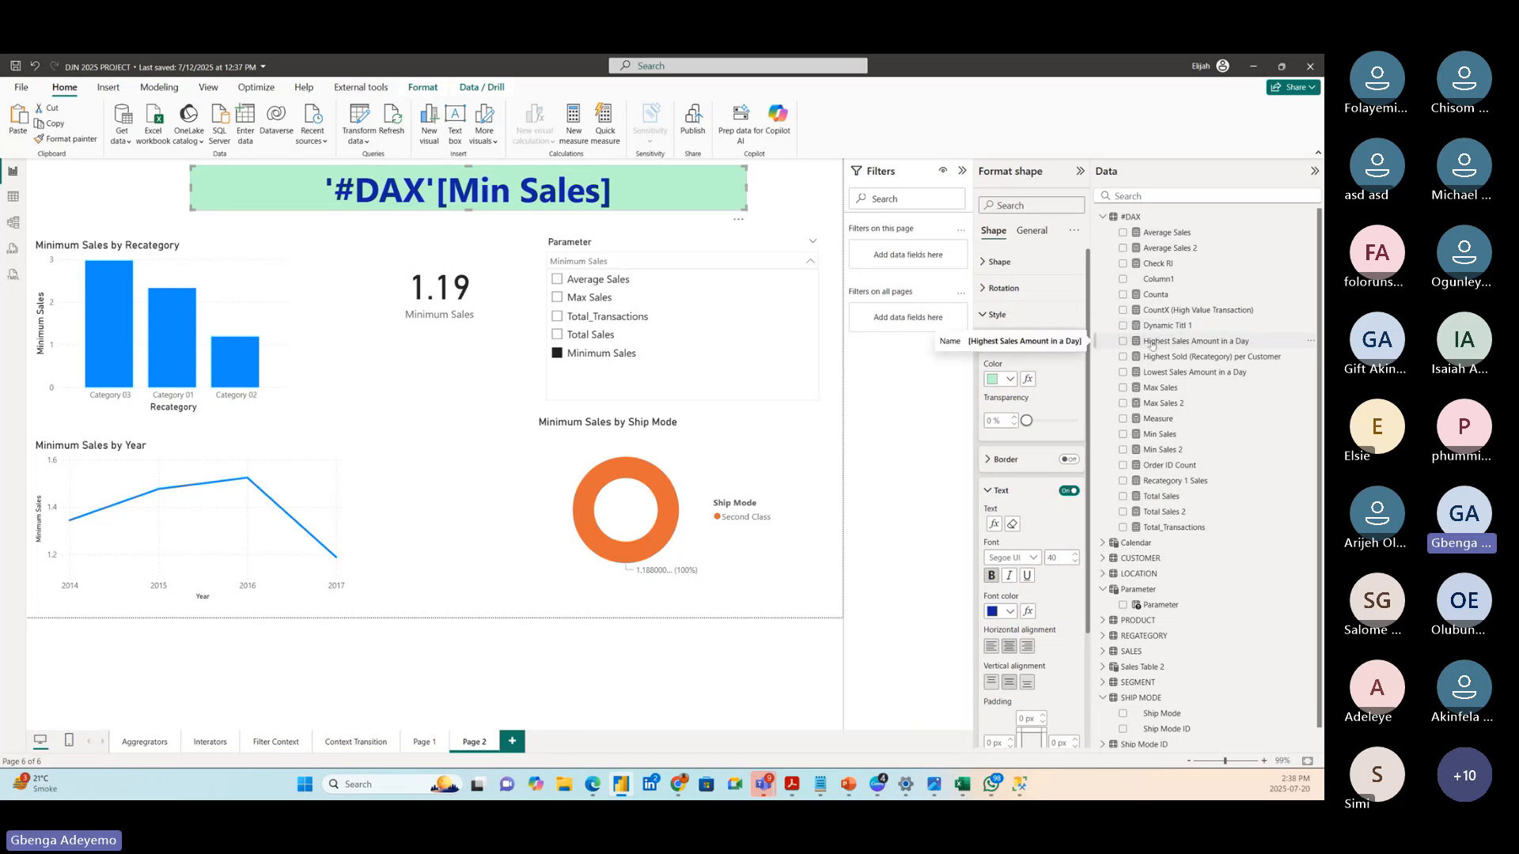
- Try to store the SELECTEDVALUE expression of Dynamic Titl 1 in a variable named aa, followed by a return line
left_click(1164, 325)
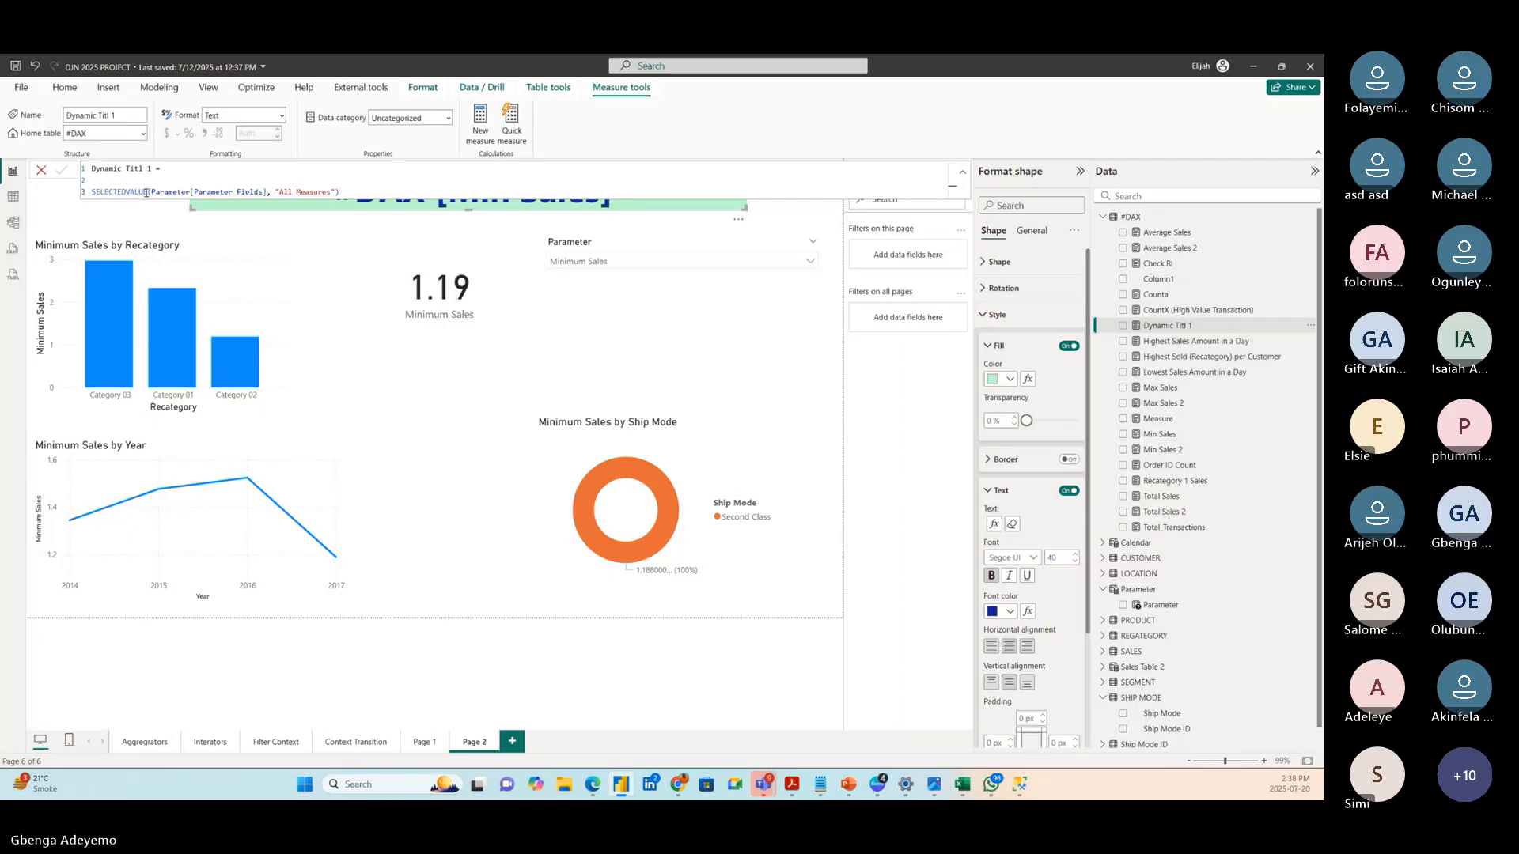
left_click(388, 191)
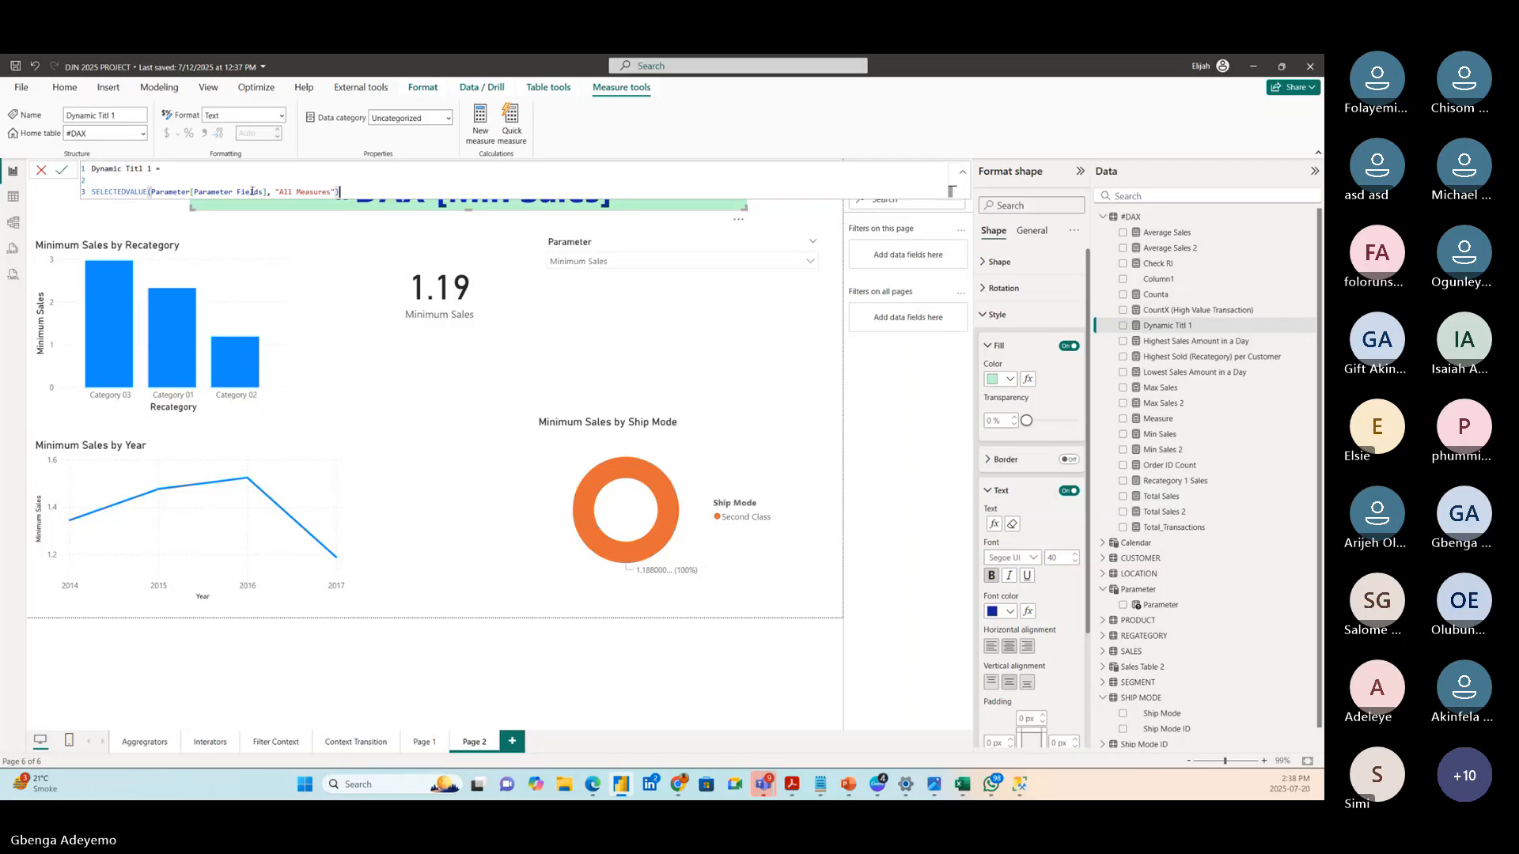
double_click(94, 192)
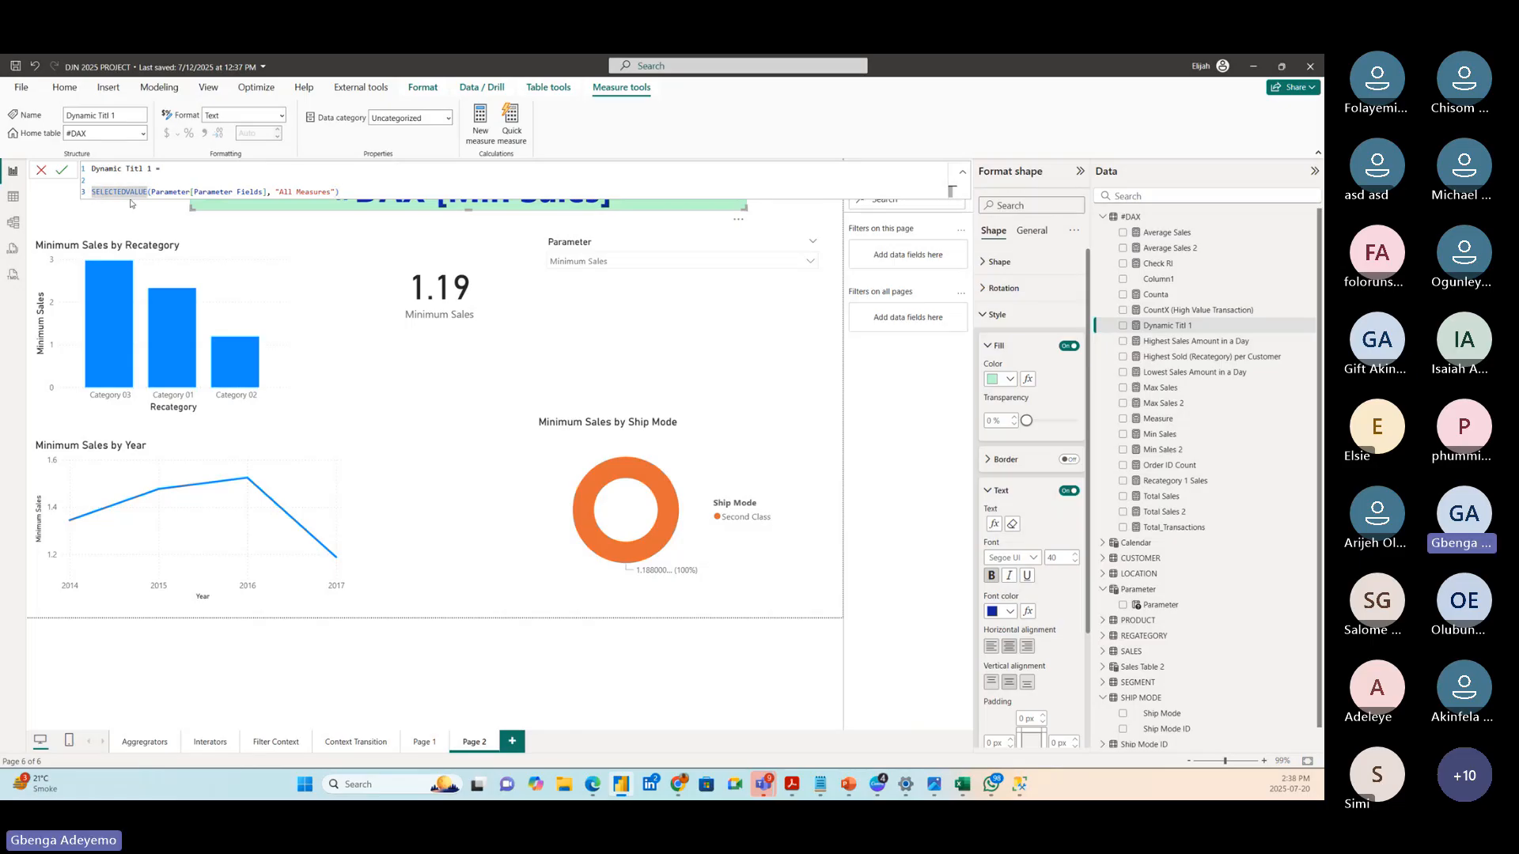
key("Left")
type("Var aa =")
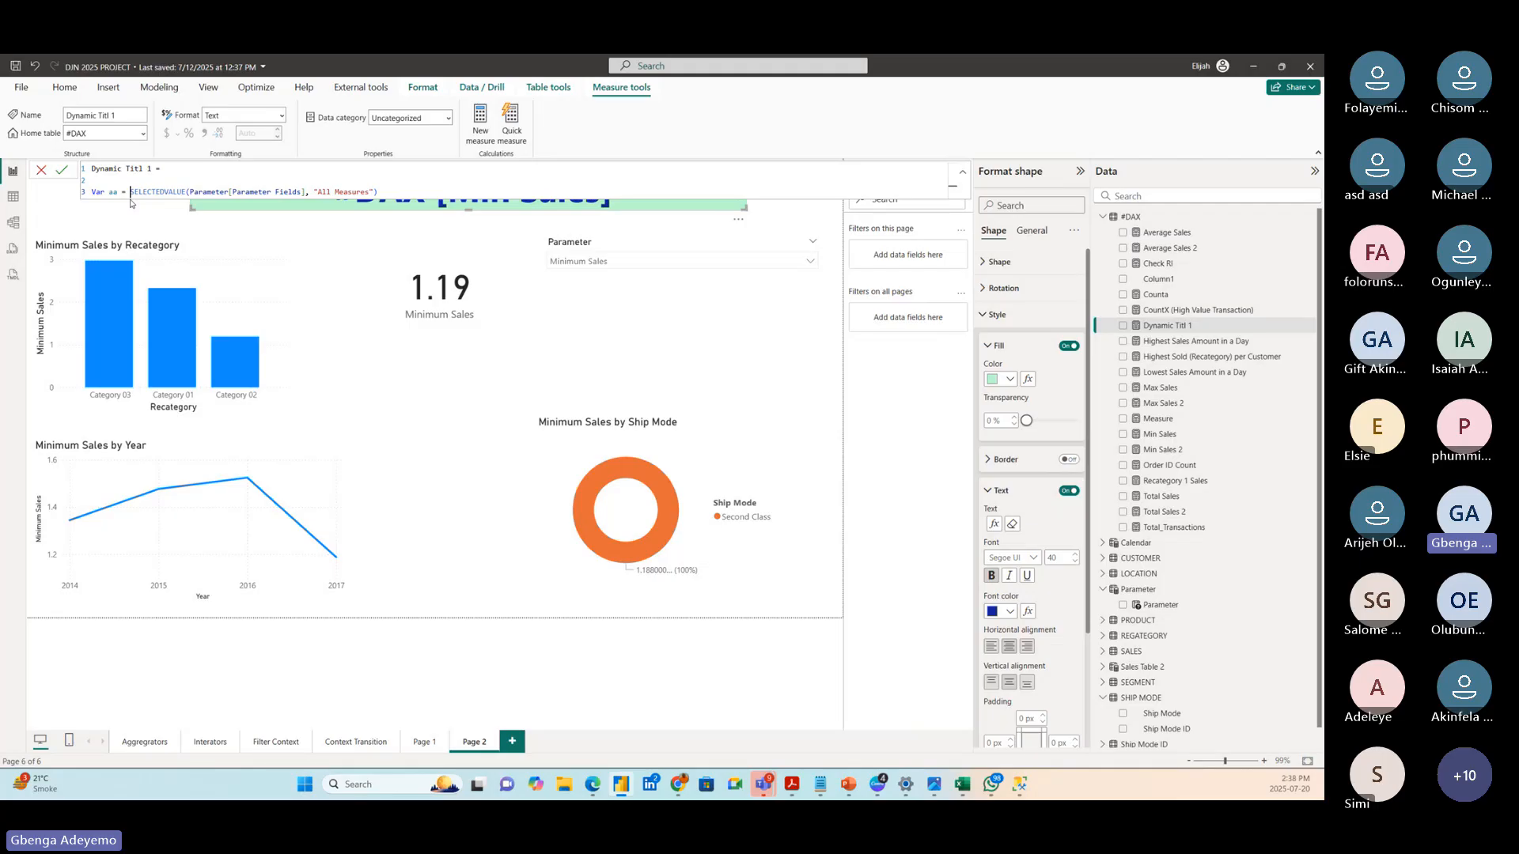
left_click(393, 192)
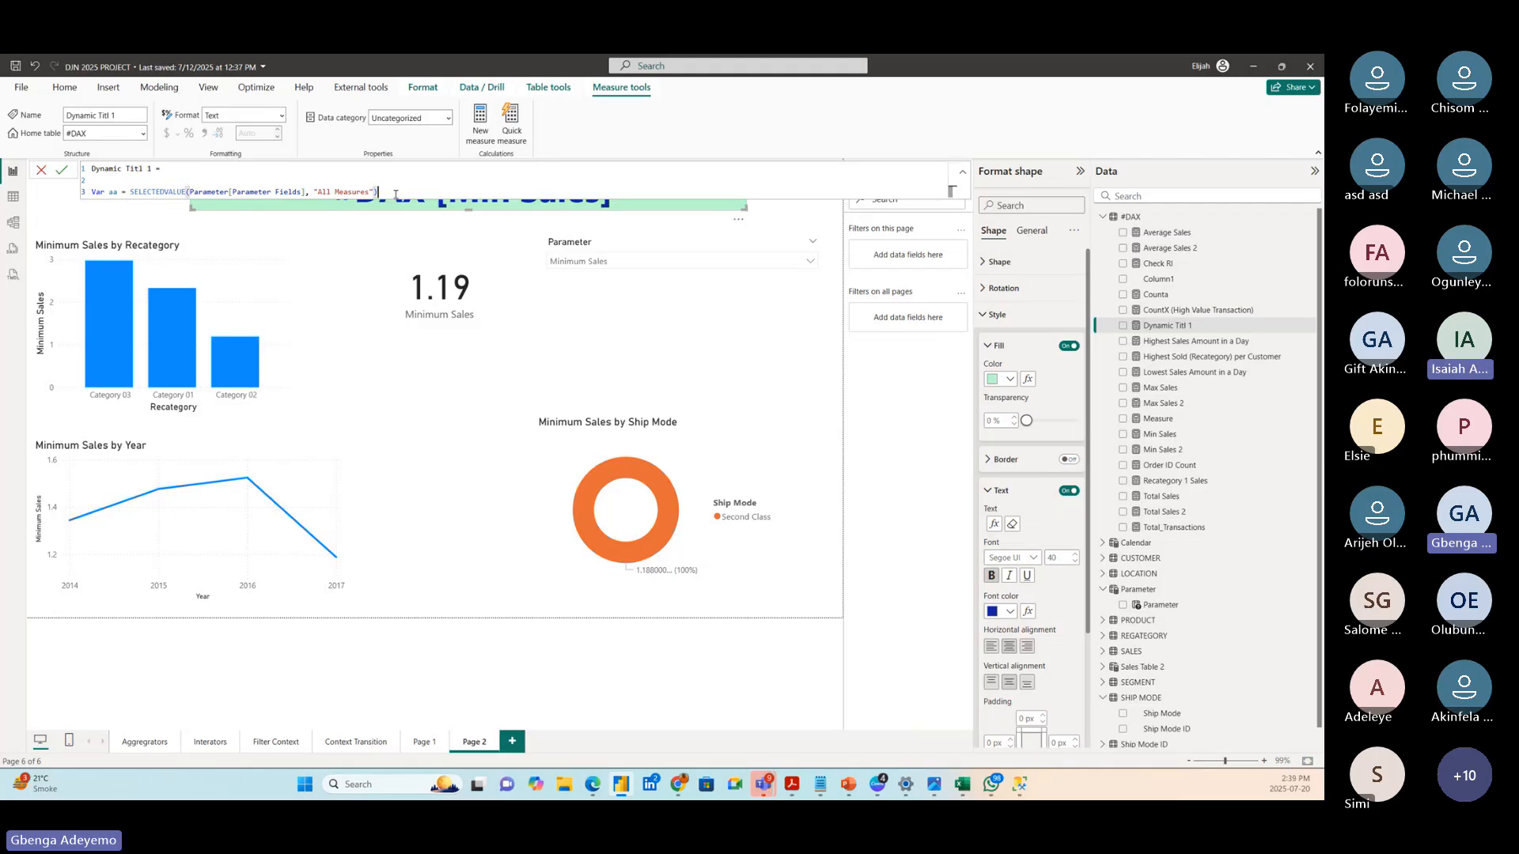
key("Return")
type("return")
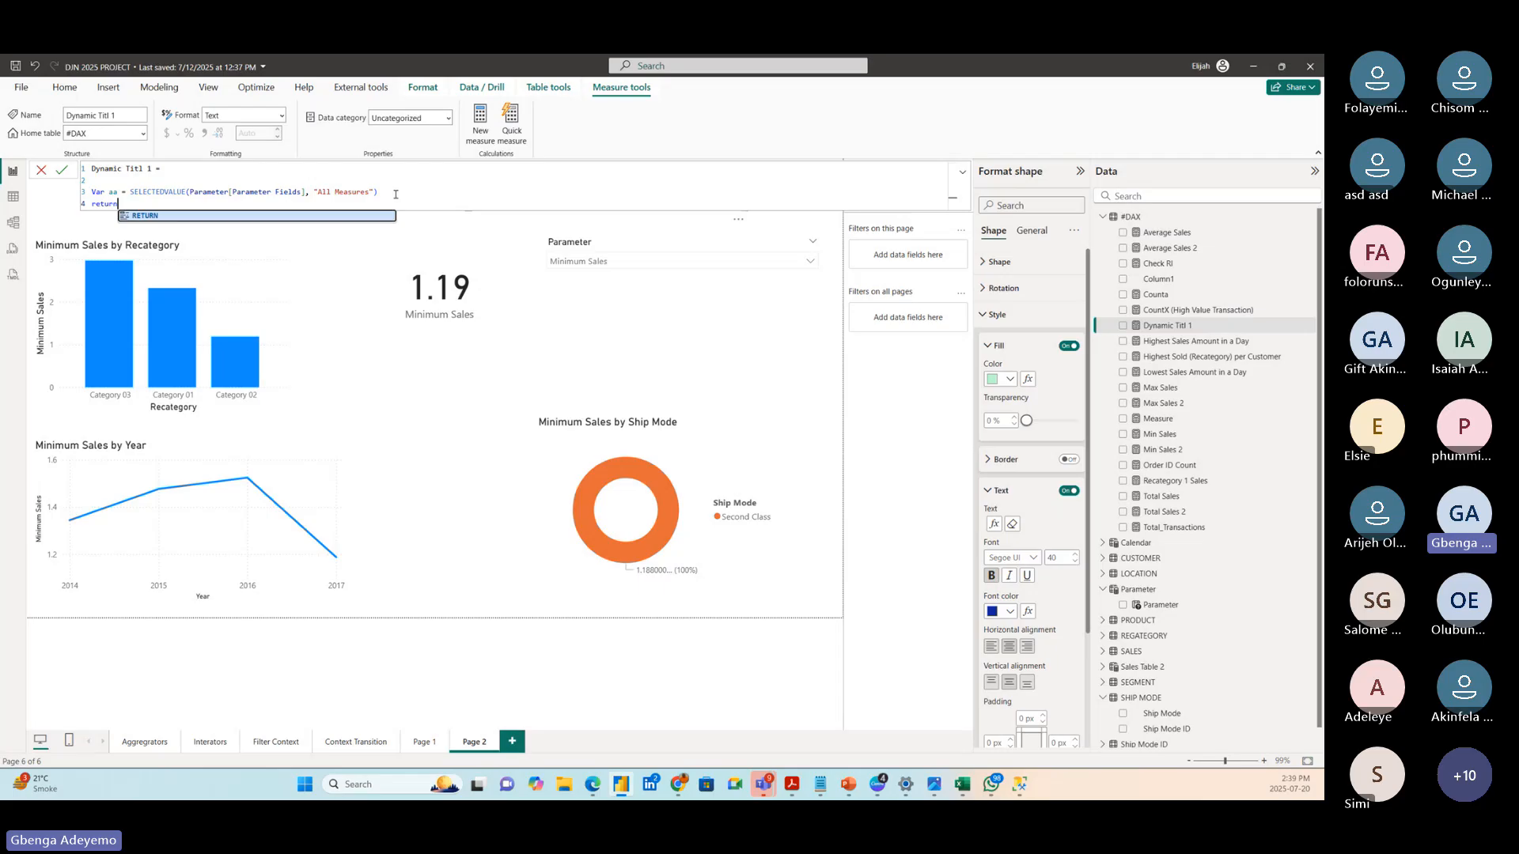
key("shift+Return")
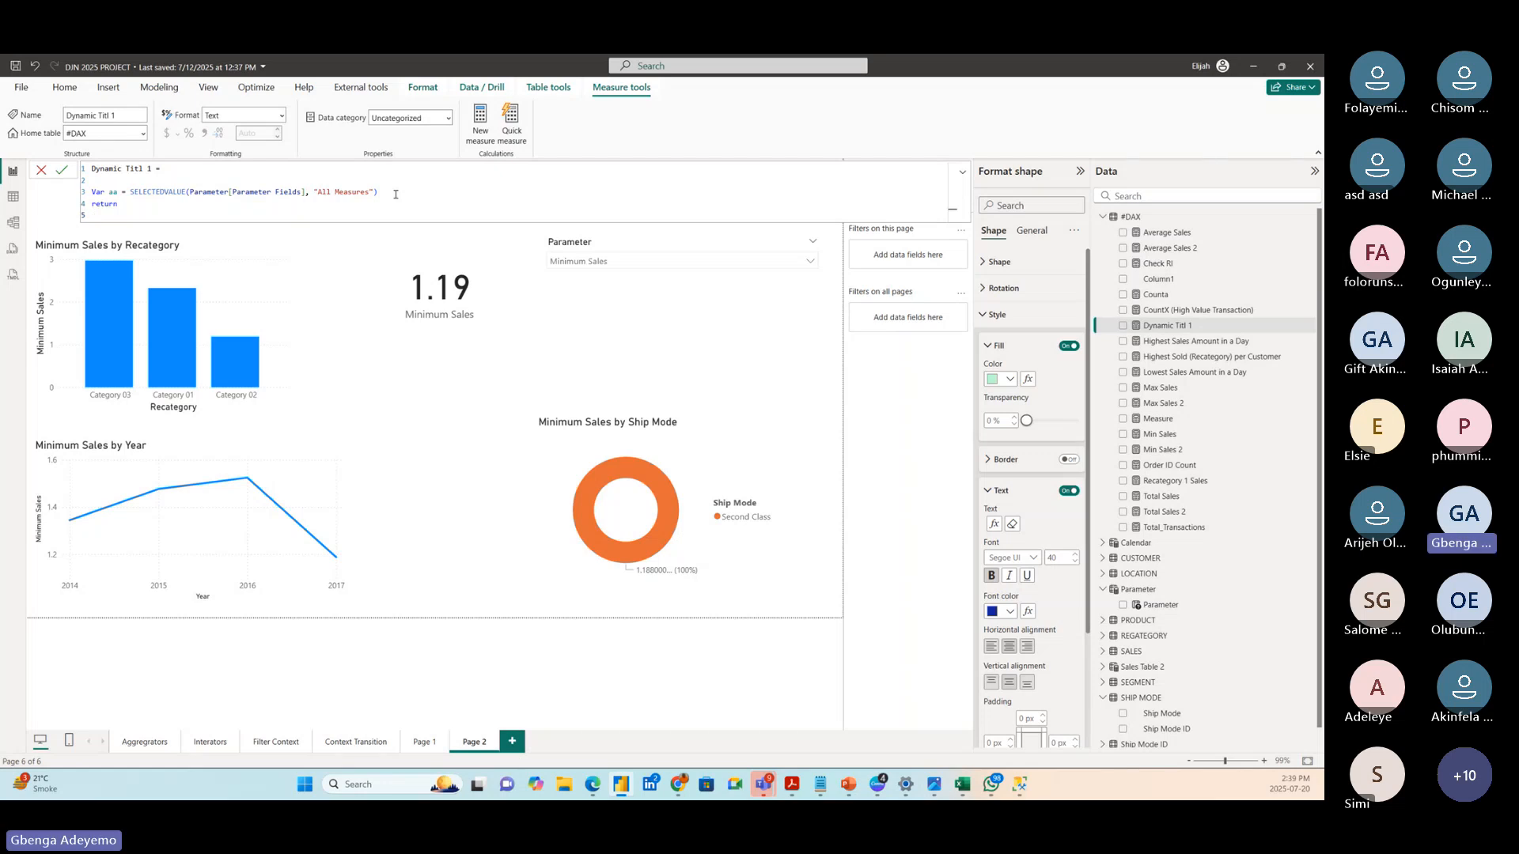
- Remove the aa variable and return line from Dynamic Titl 1, commit the plain SELECTEDVALUE formula and close the editor
left_click_drag(136, 206, 89, 207)
key("BackSpace")
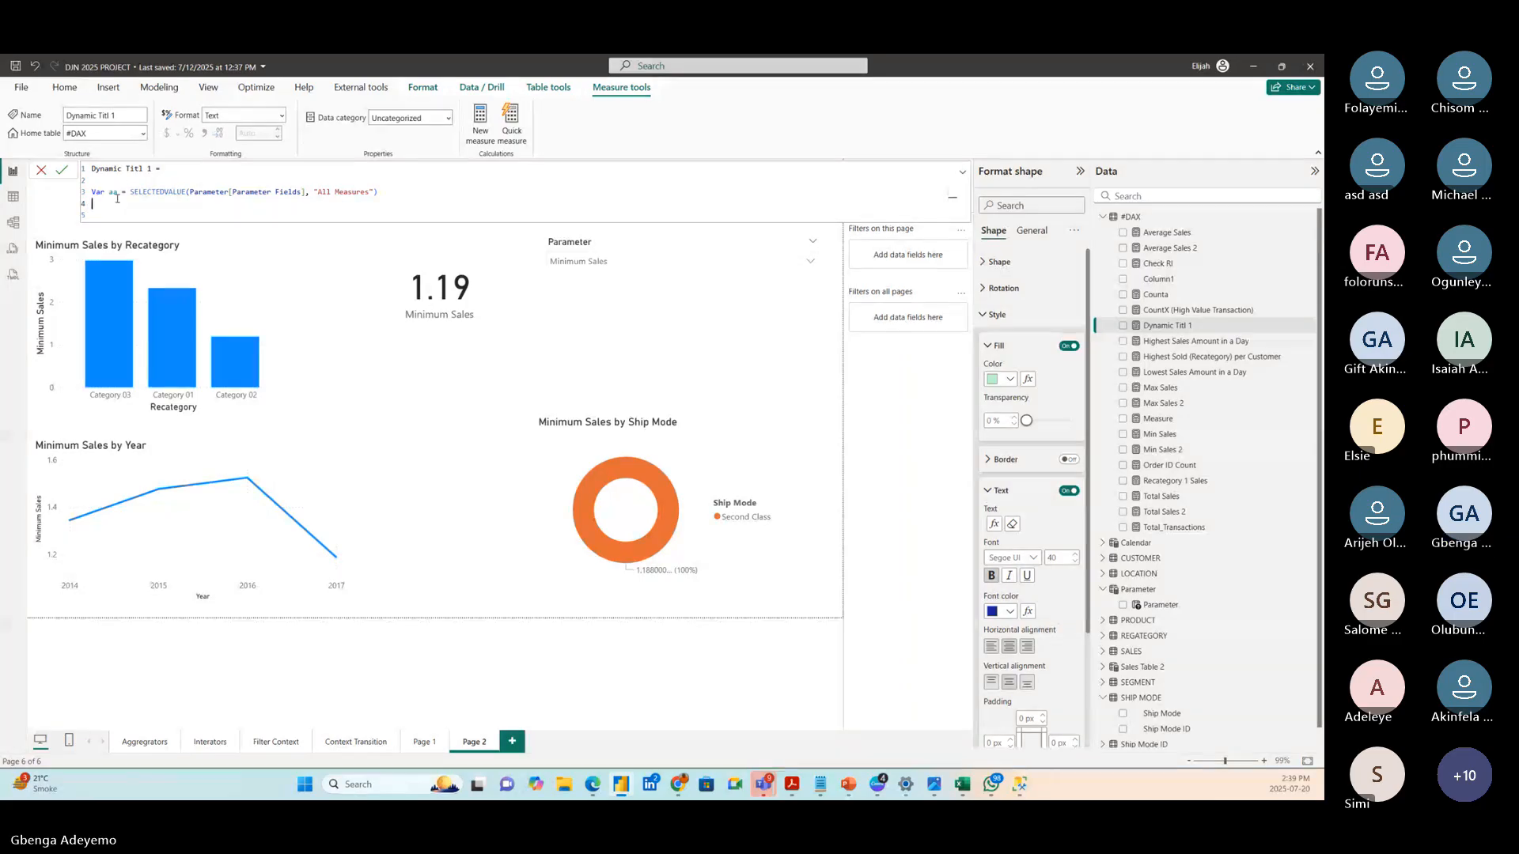
left_click_drag(129, 192, 79, 192)
key("BackSpace")
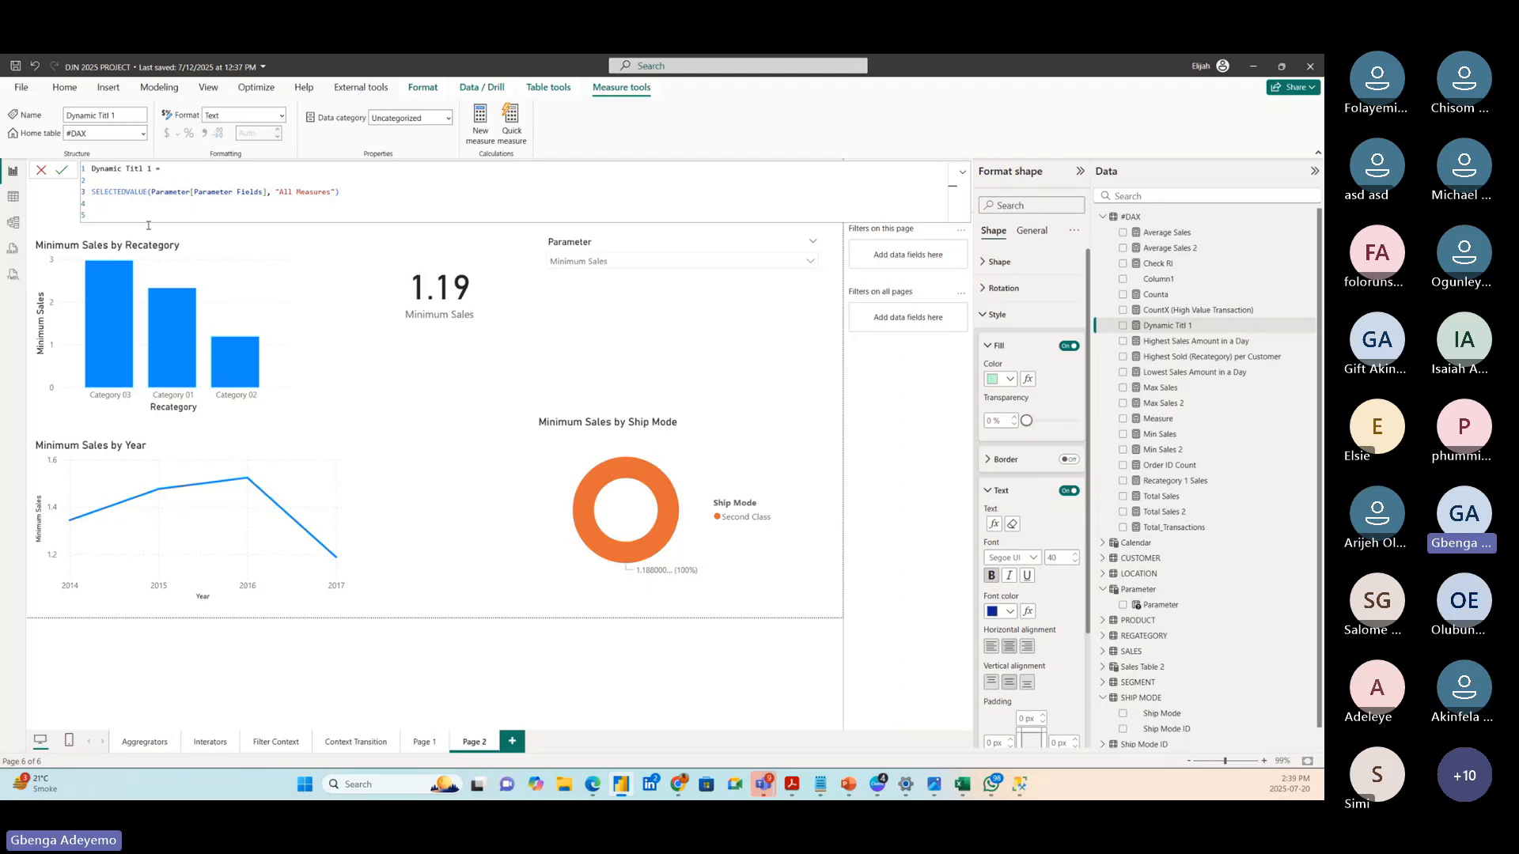
left_click(61, 169)
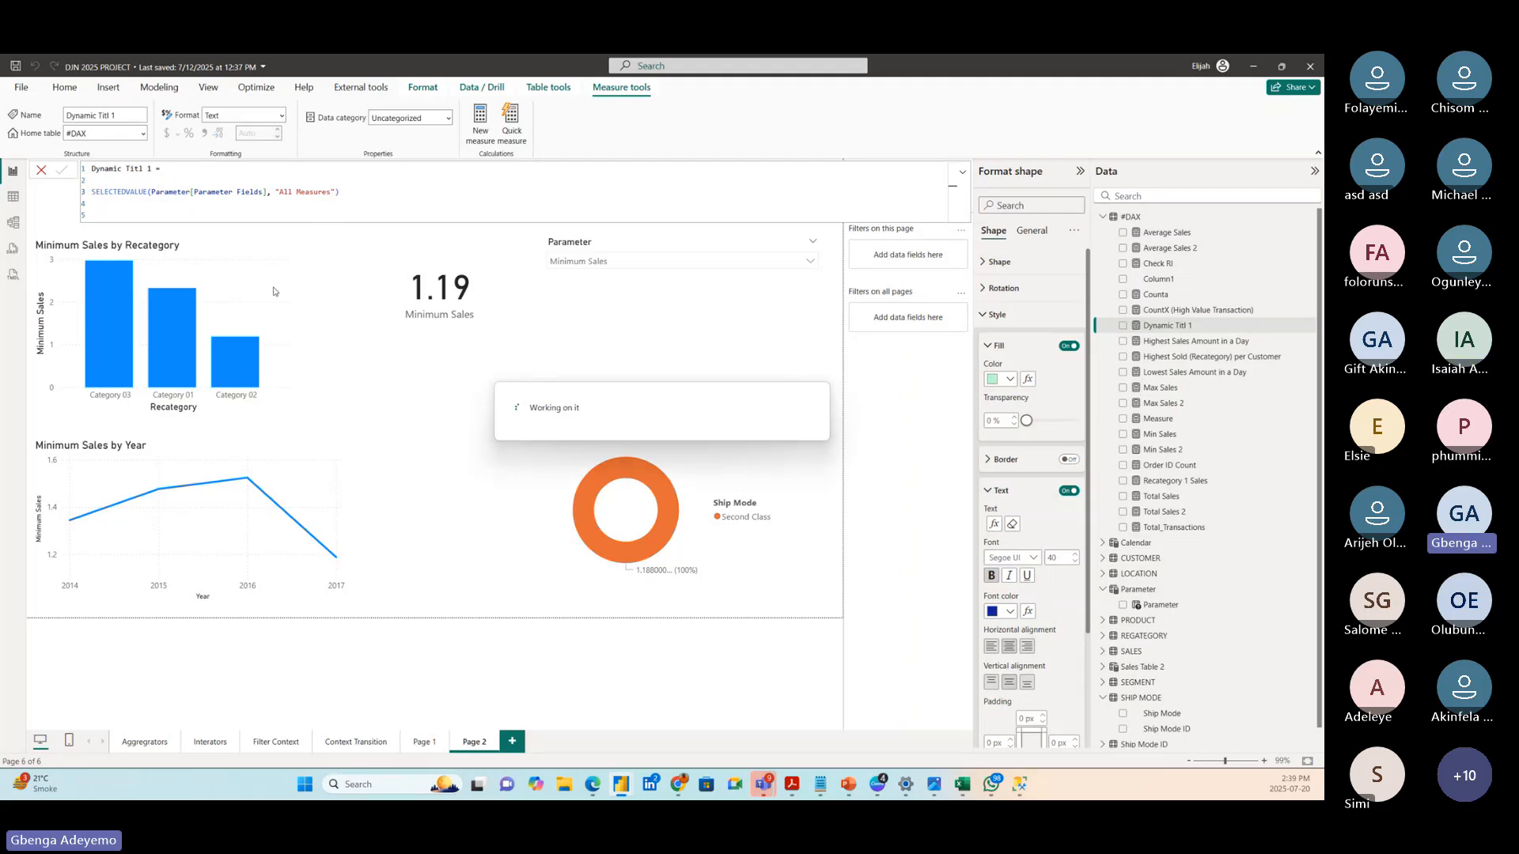
left_click(42, 170)
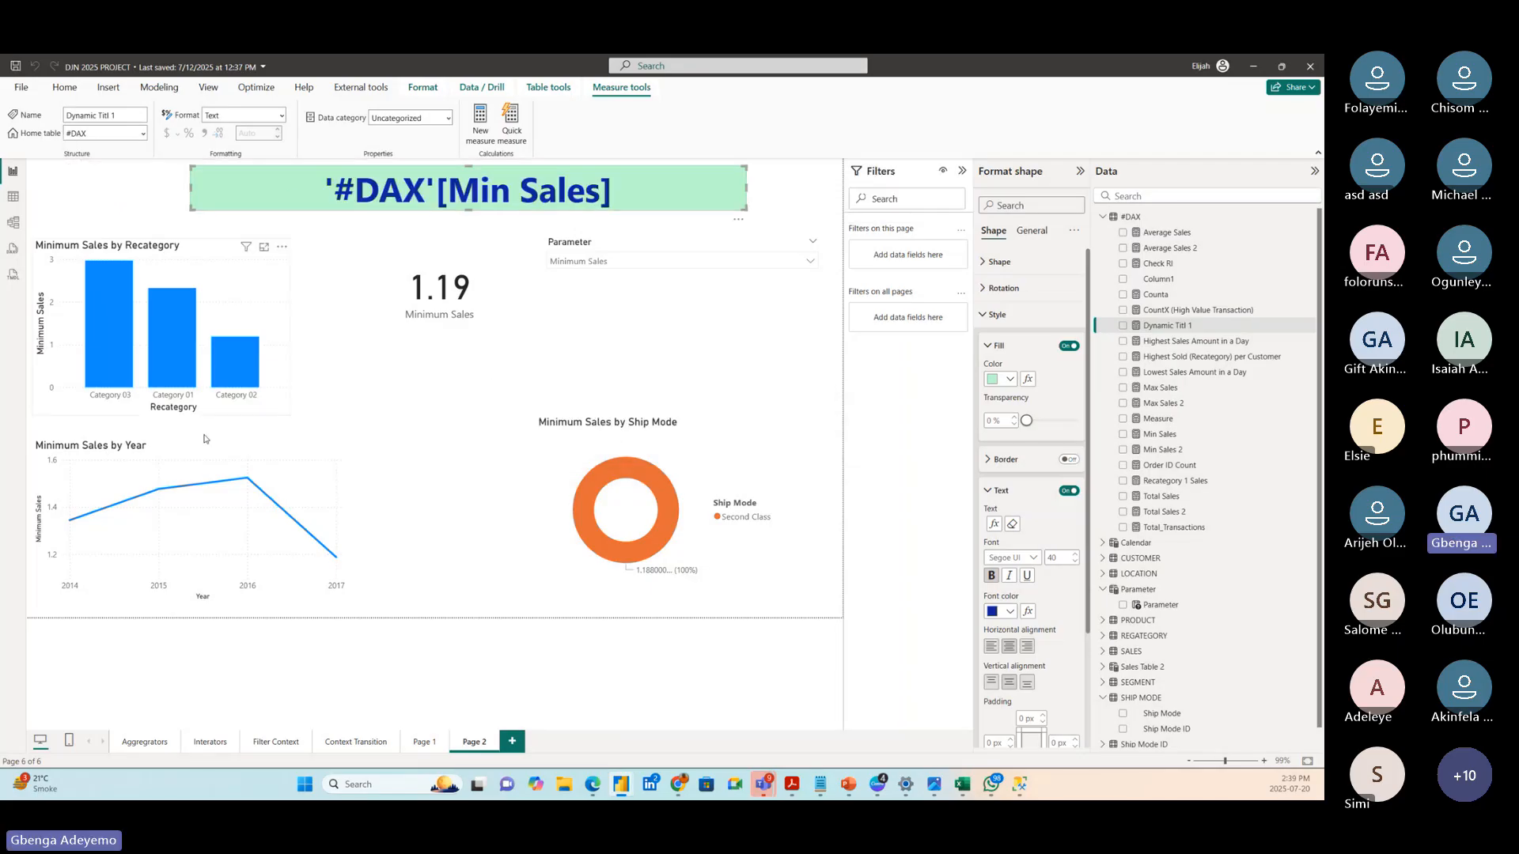
- Widen the Recategory column chart to match the line chart beneath it, and shift the card and Parameter slicer slightly down
left_click(287, 411)
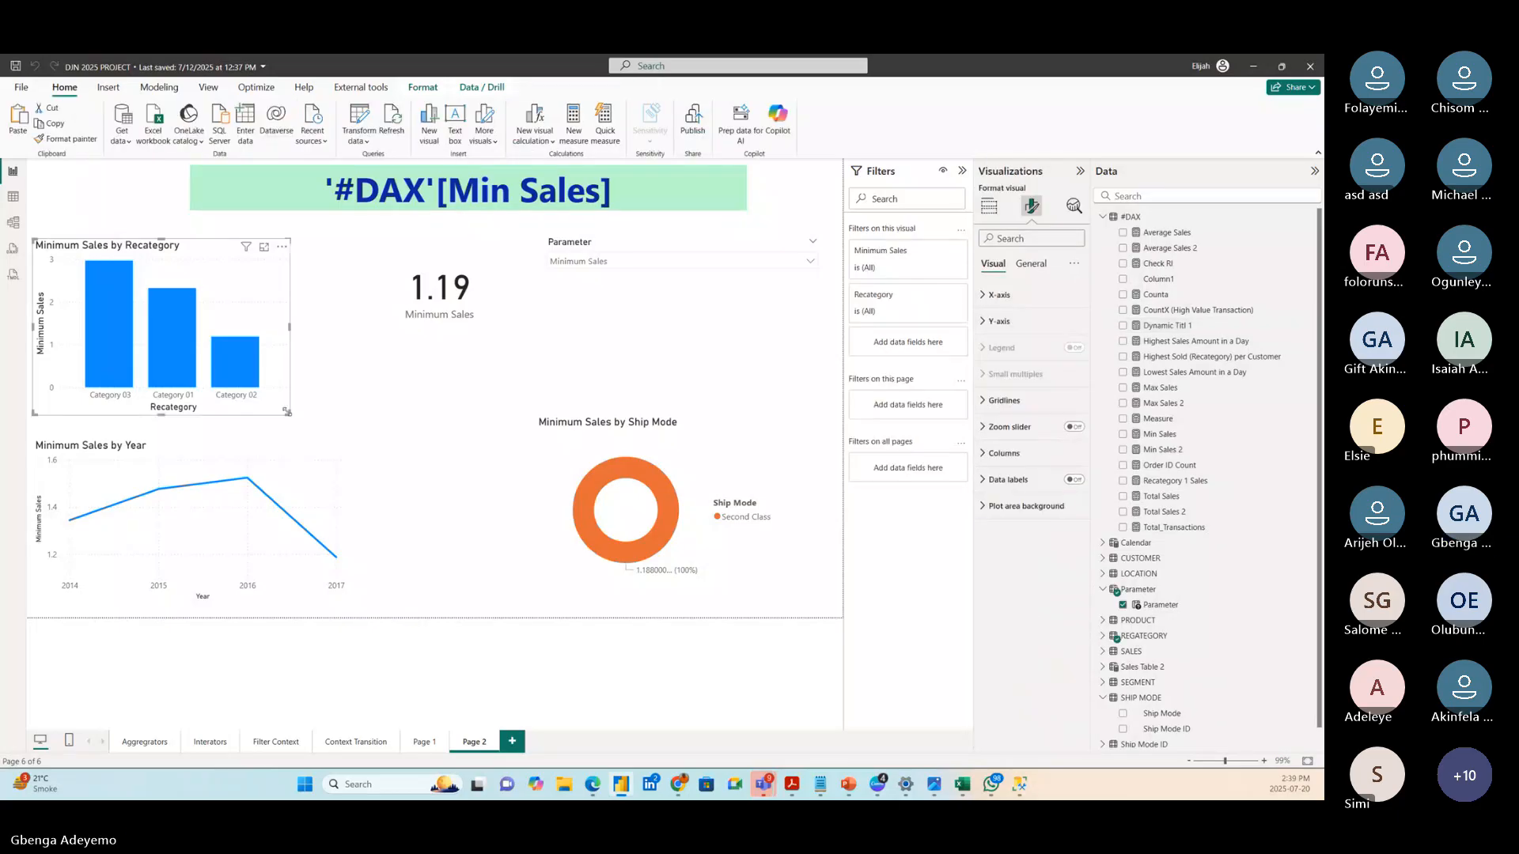
left_click_drag(287, 414, 346, 410)
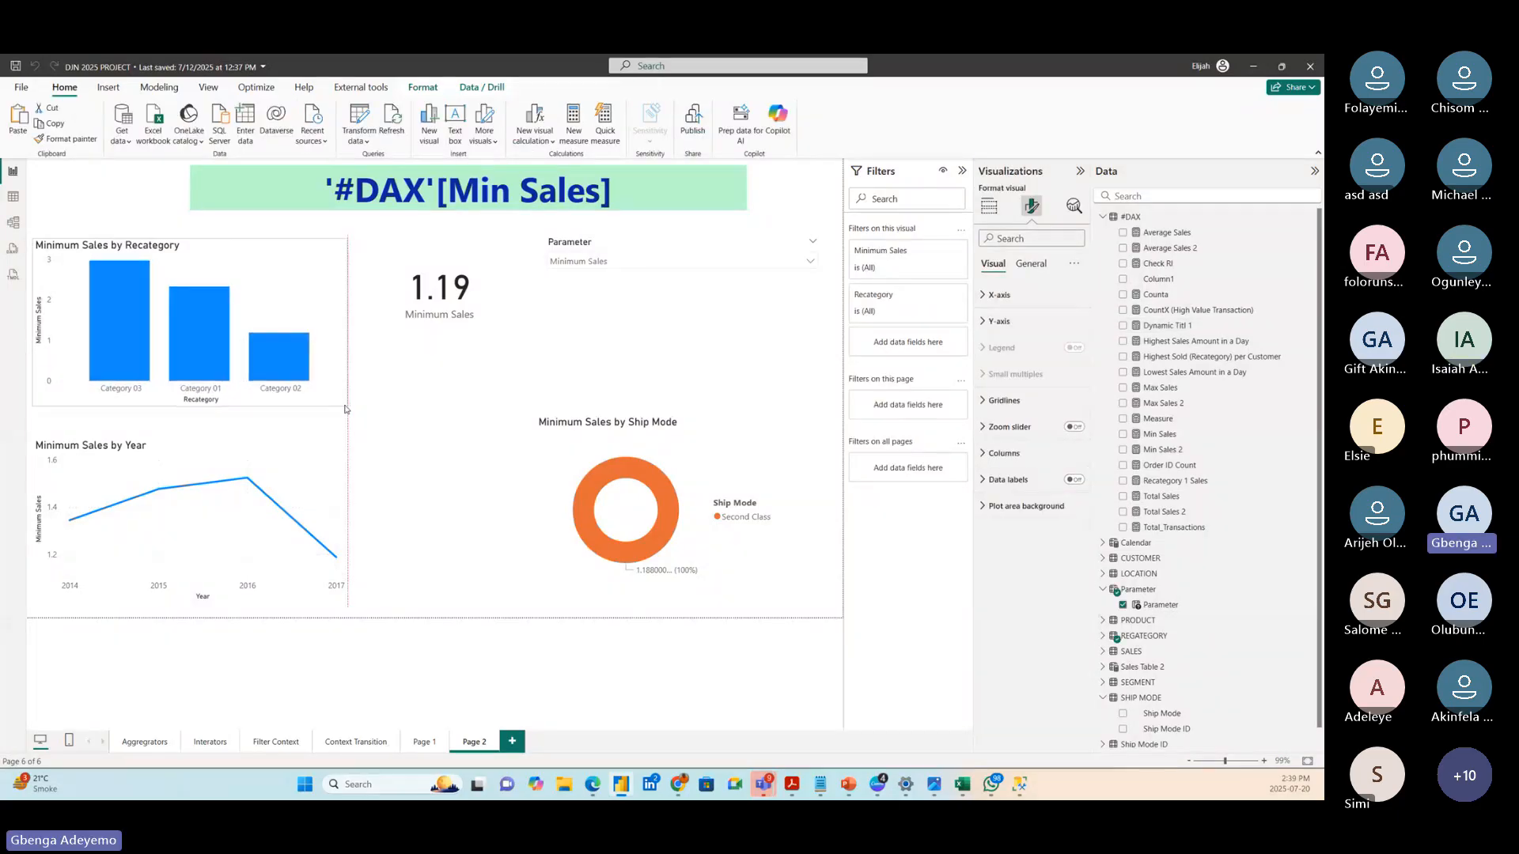
left_click_drag(445, 331, 509, 387)
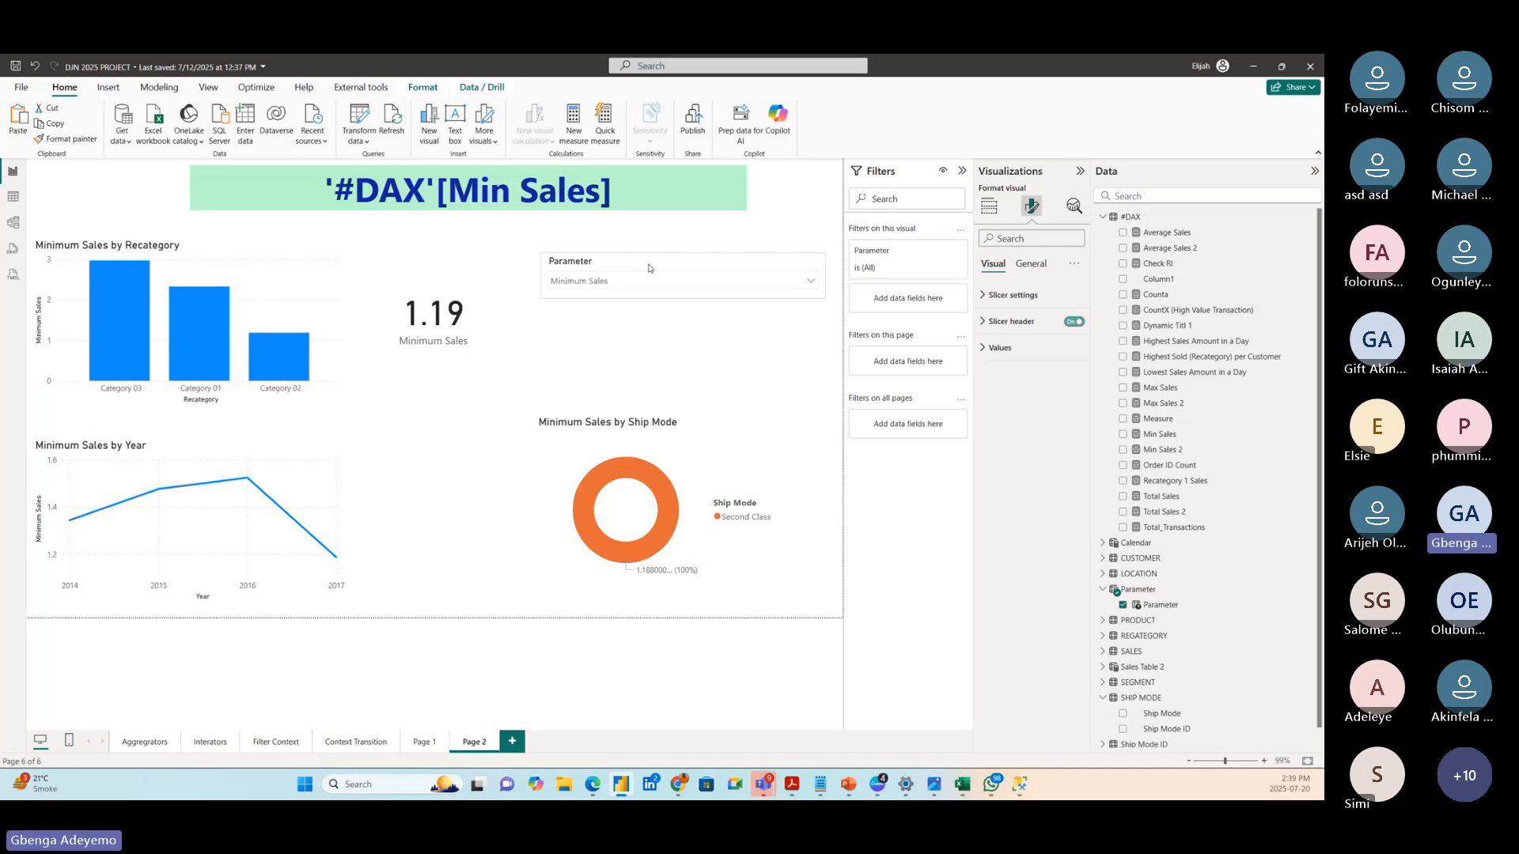
left_click_drag(648, 267, 644, 259)
- Enlarge the Ship Mode donut chart and align it beneath the Parameter slicer
left_click_drag(584, 457, 523, 456)
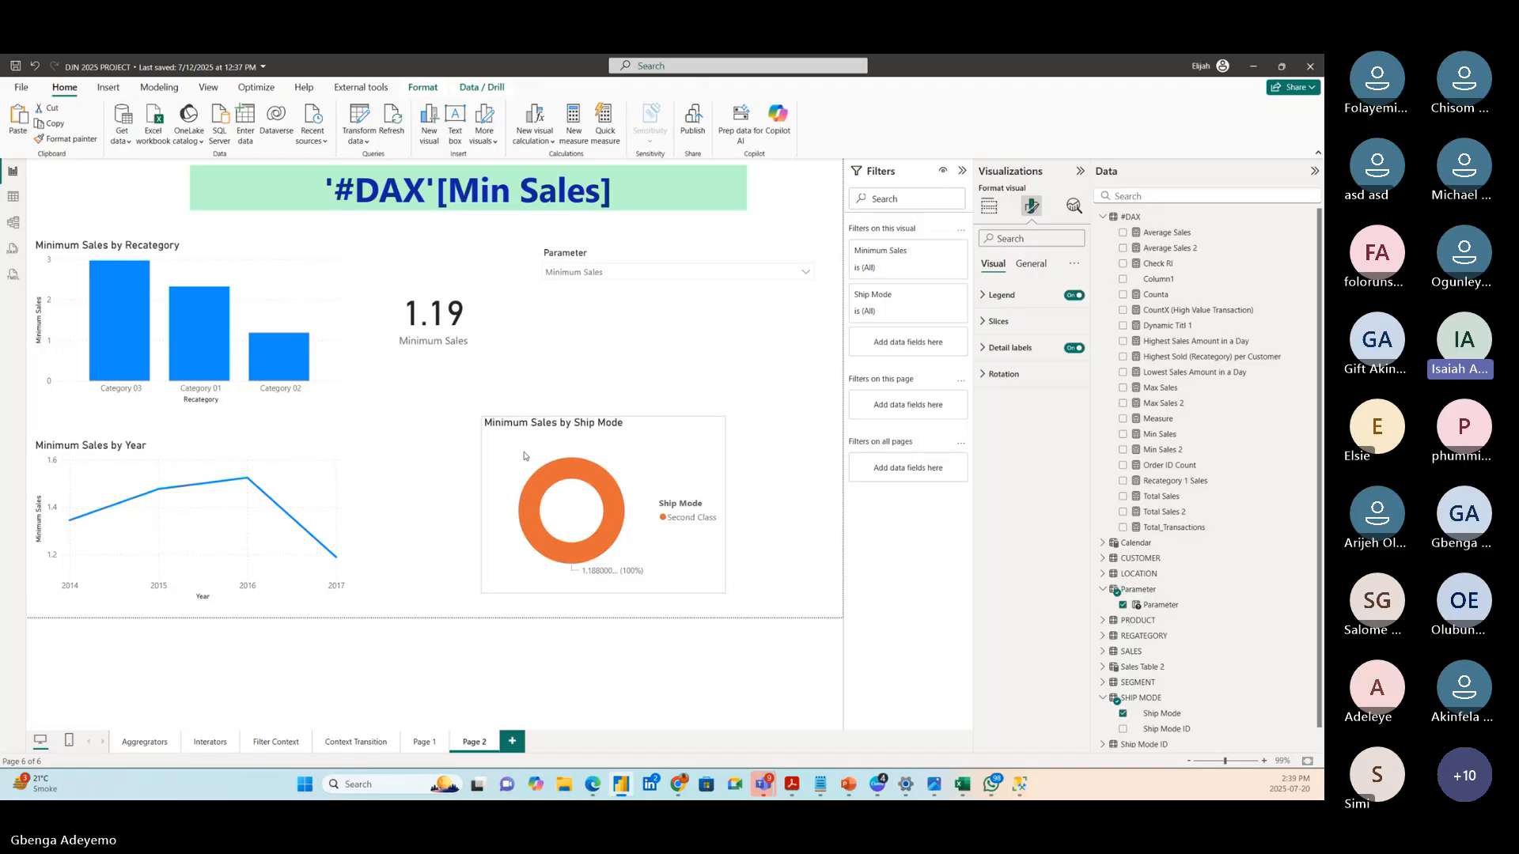
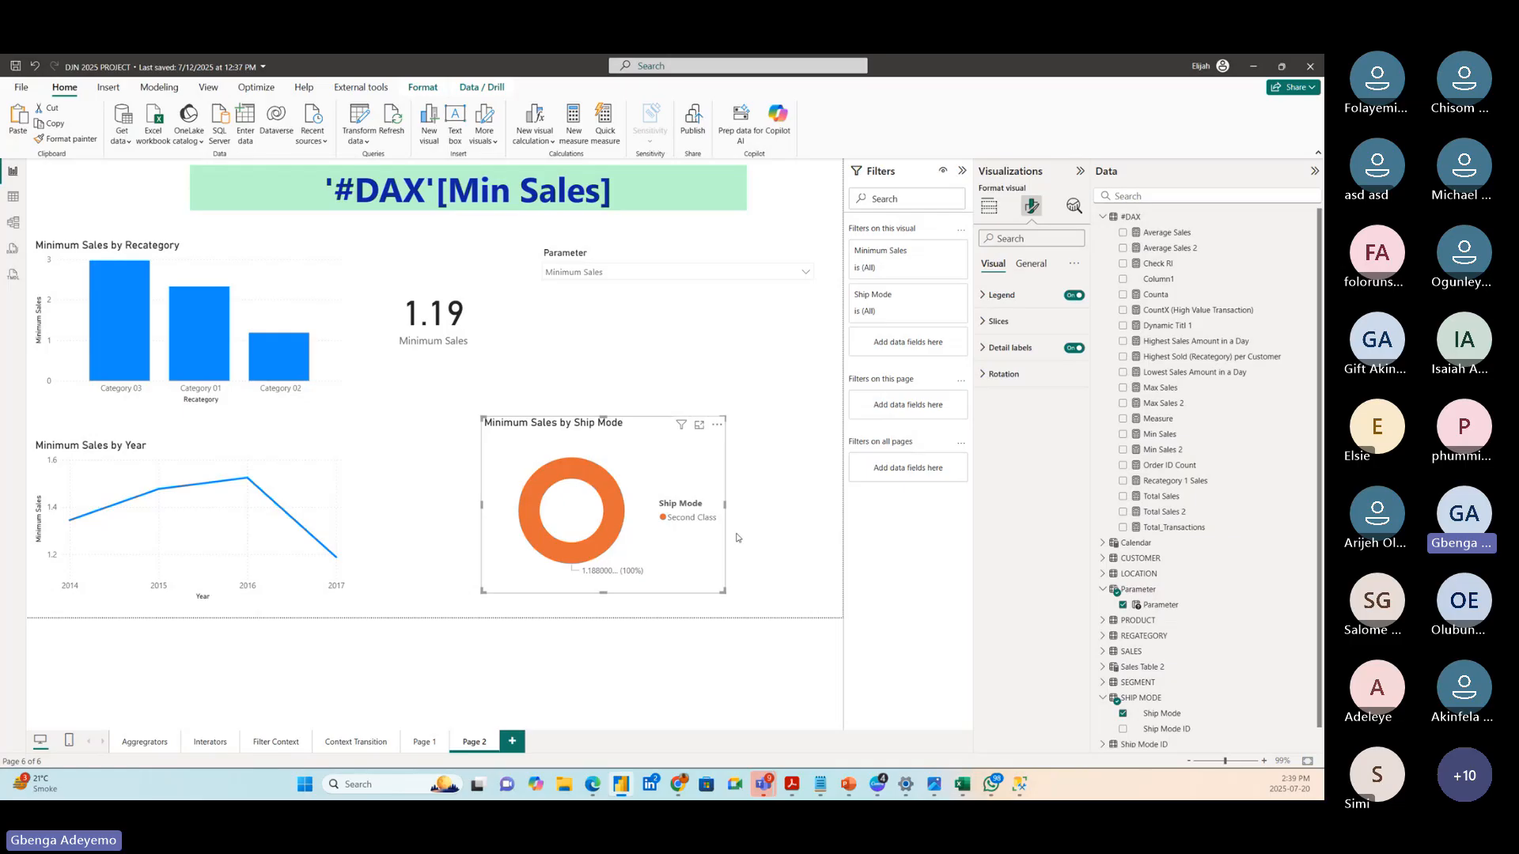
left_click_drag(718, 592, 824, 614)
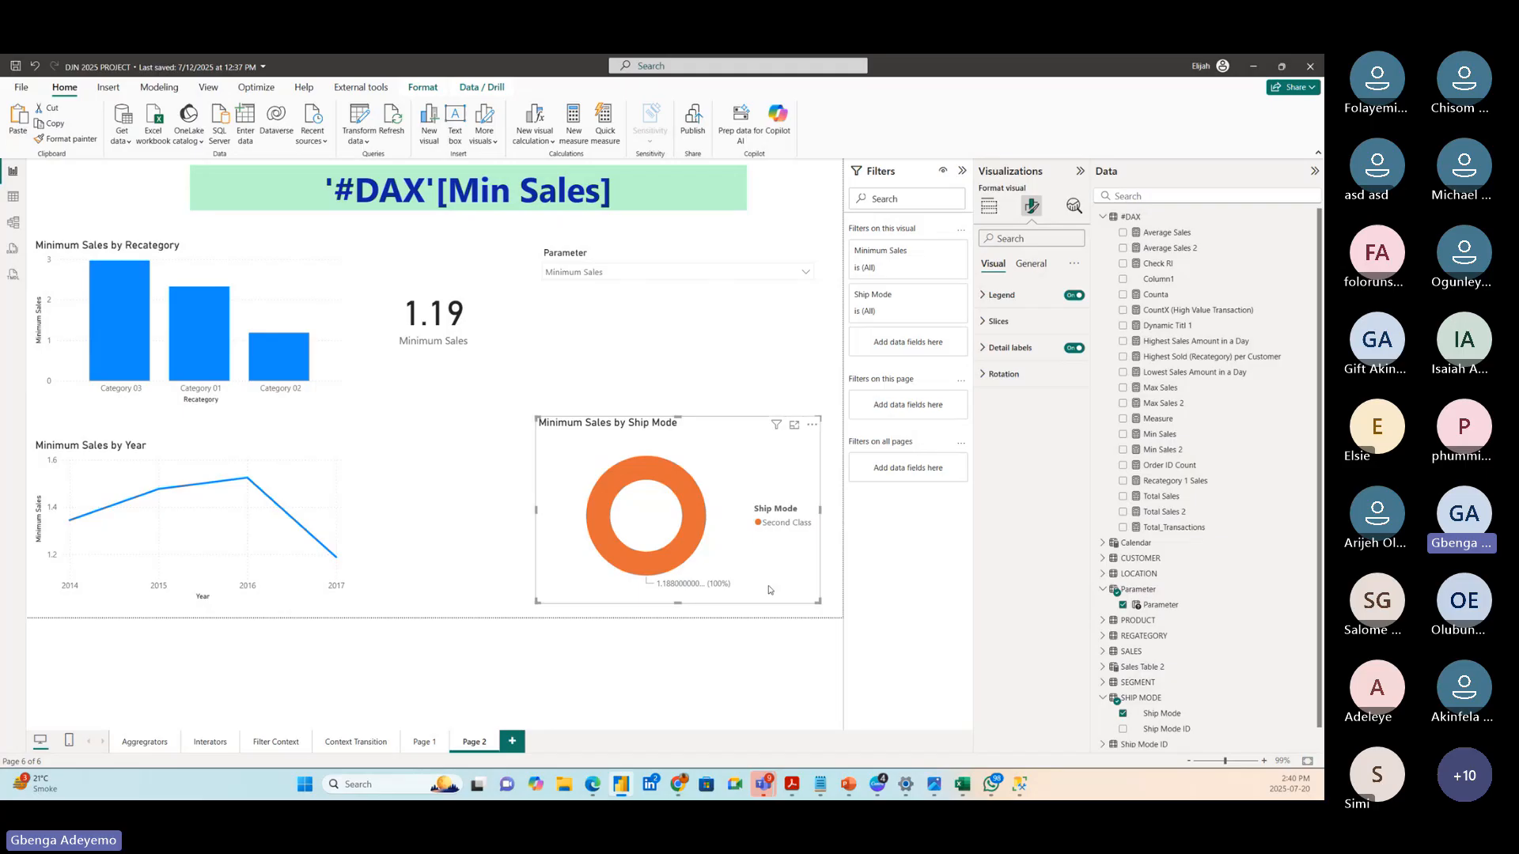
left_click(608, 375)
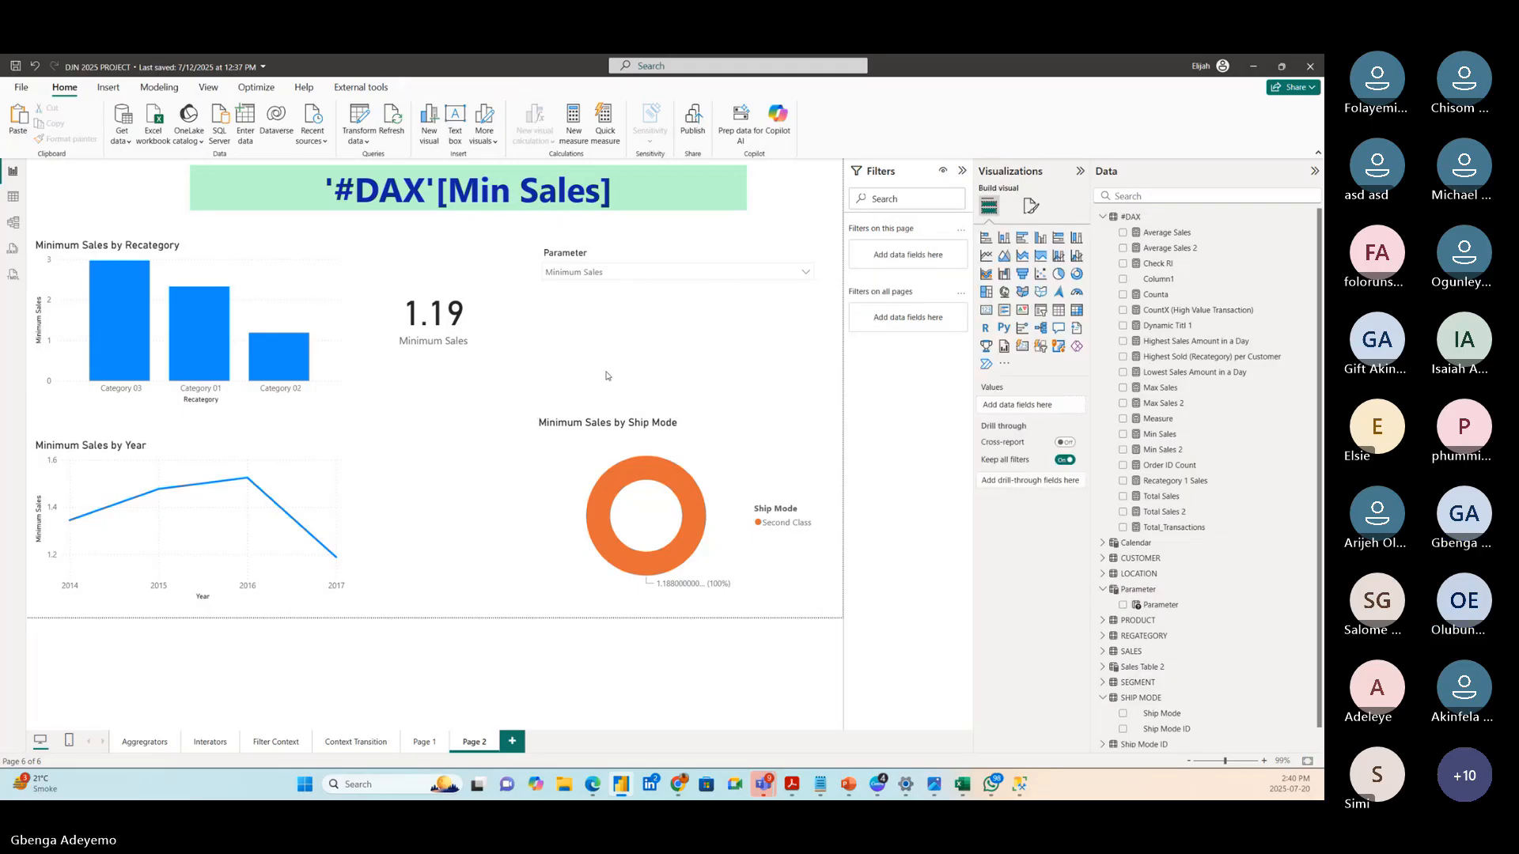
- Cycle the Parameter slicer through all five measures, ending on Minimum Sales, to check the banner title and visuals respond
left_click(611, 271)
left_click(594, 291)
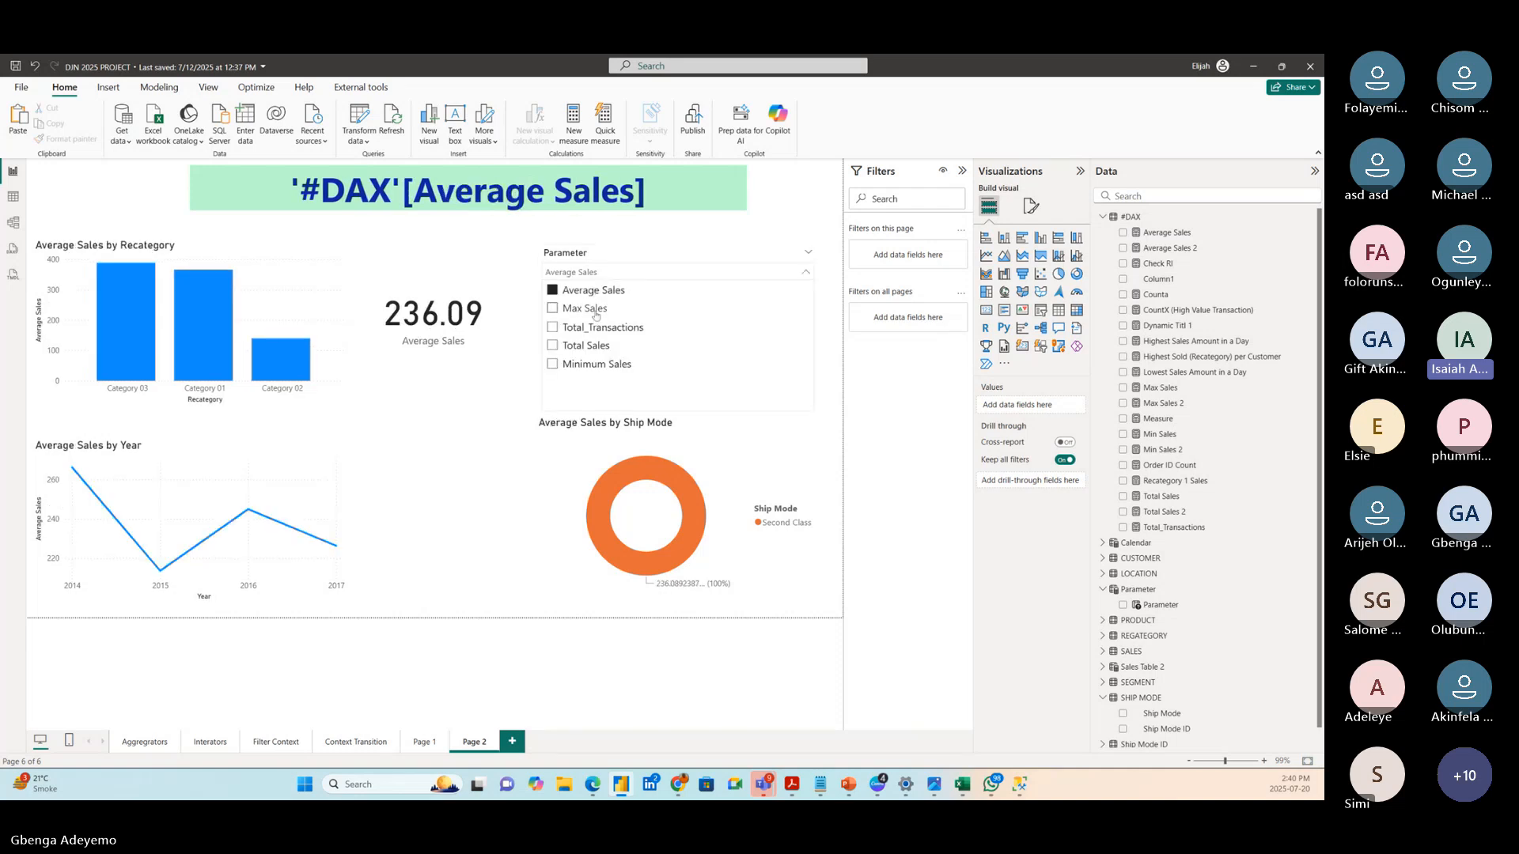
left_click(596, 308)
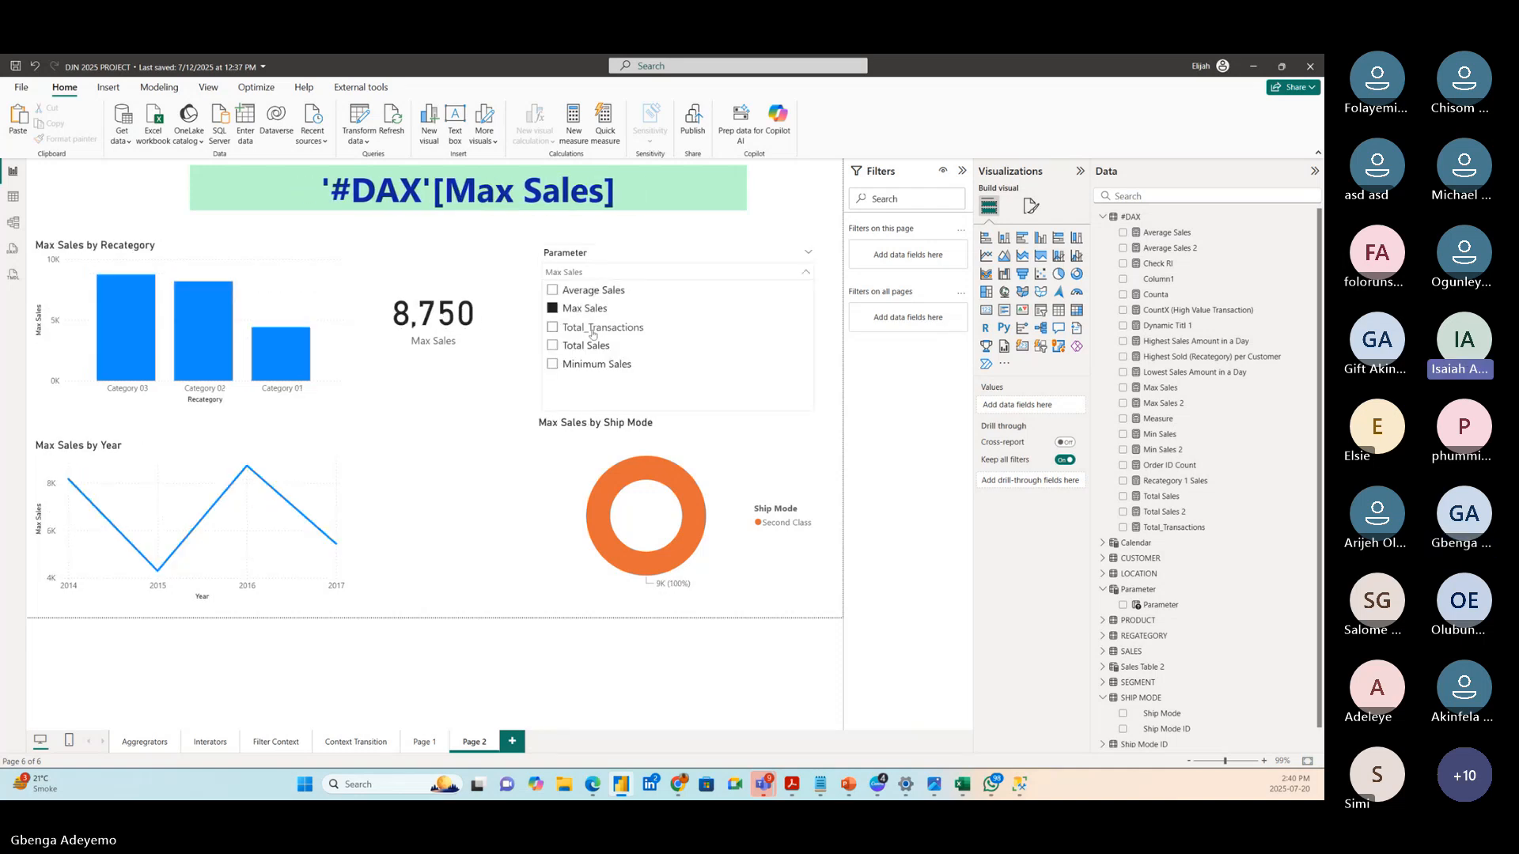
left_click(593, 328)
left_click(589, 347)
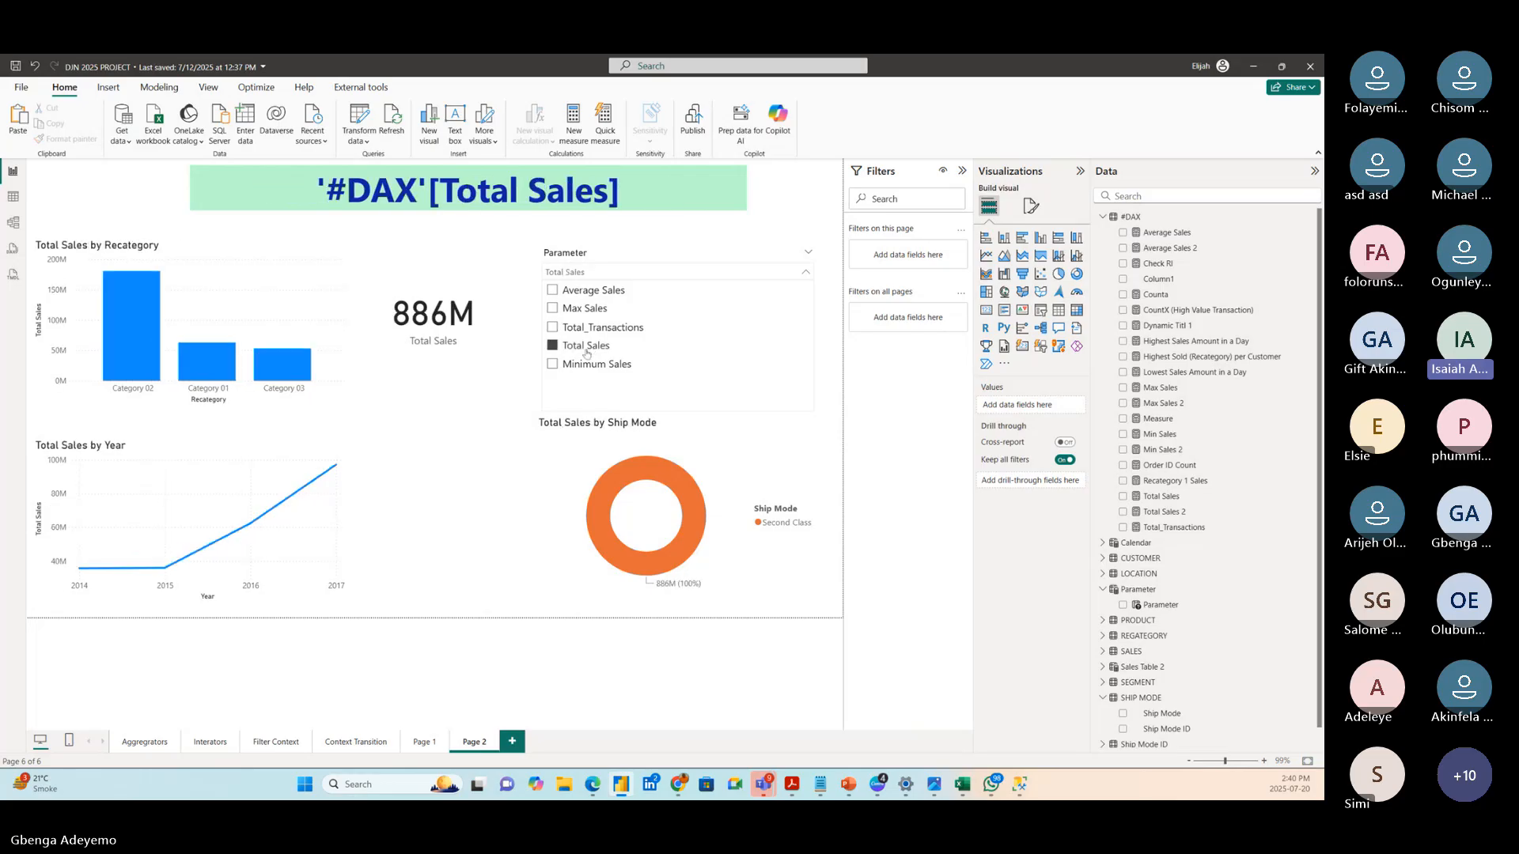
left_click(587, 365)
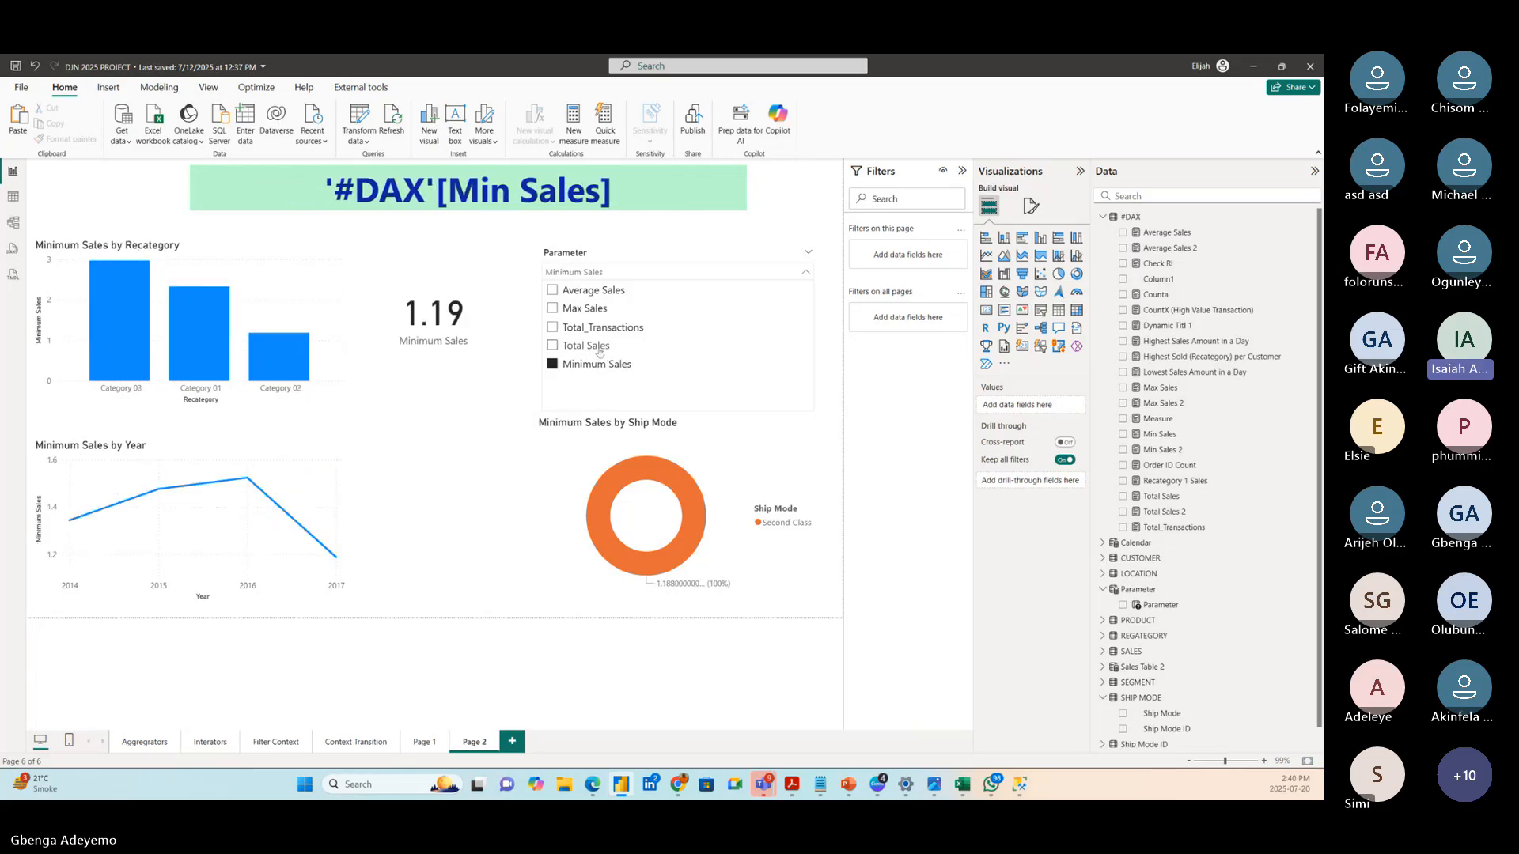
left_click(599, 345)
left_click(592, 328)
left_click(576, 308)
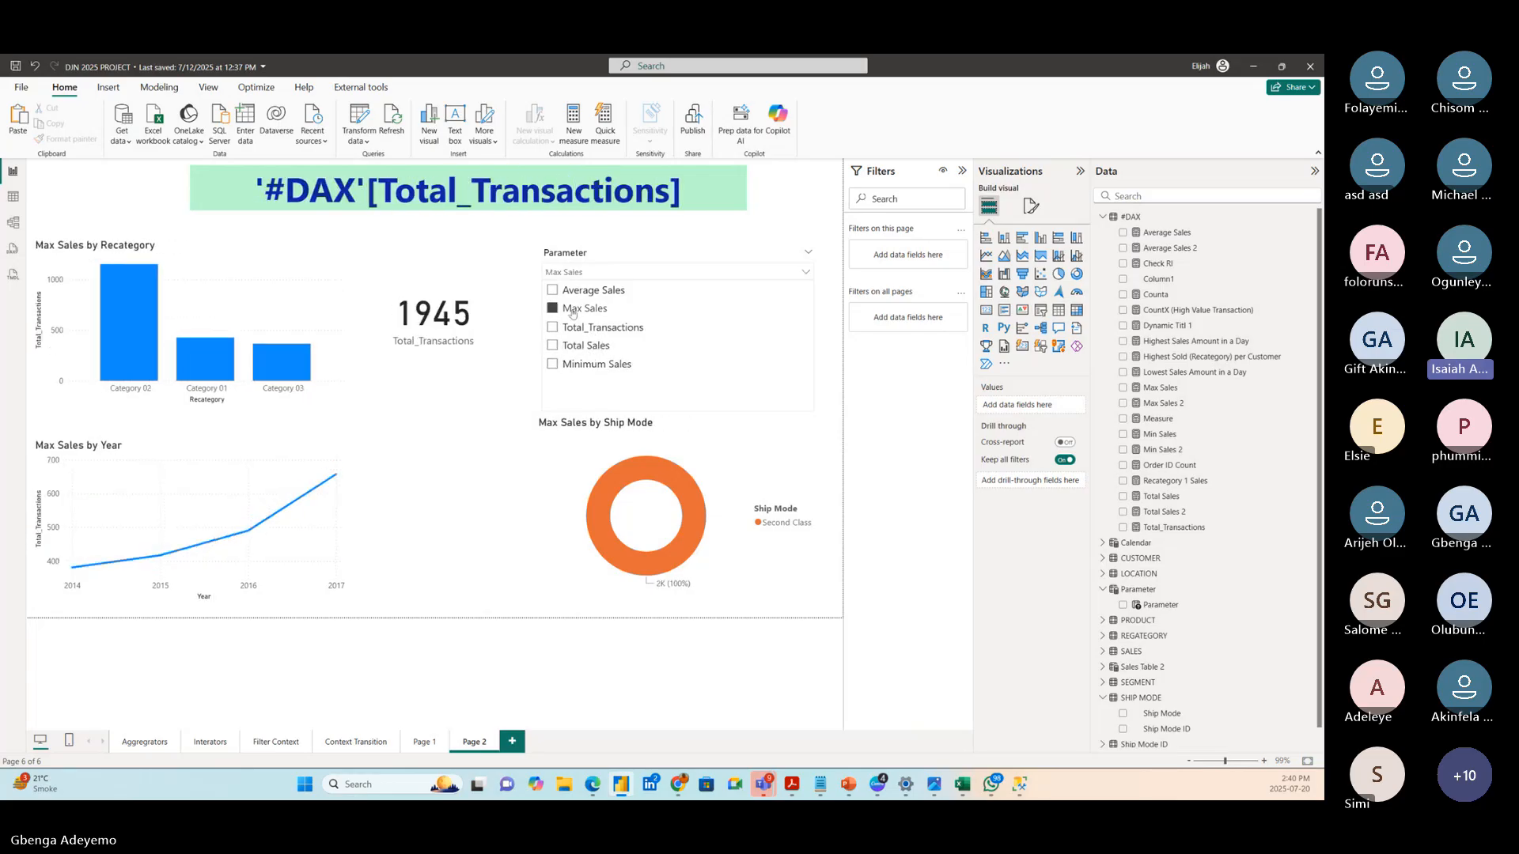
left_click(574, 291)
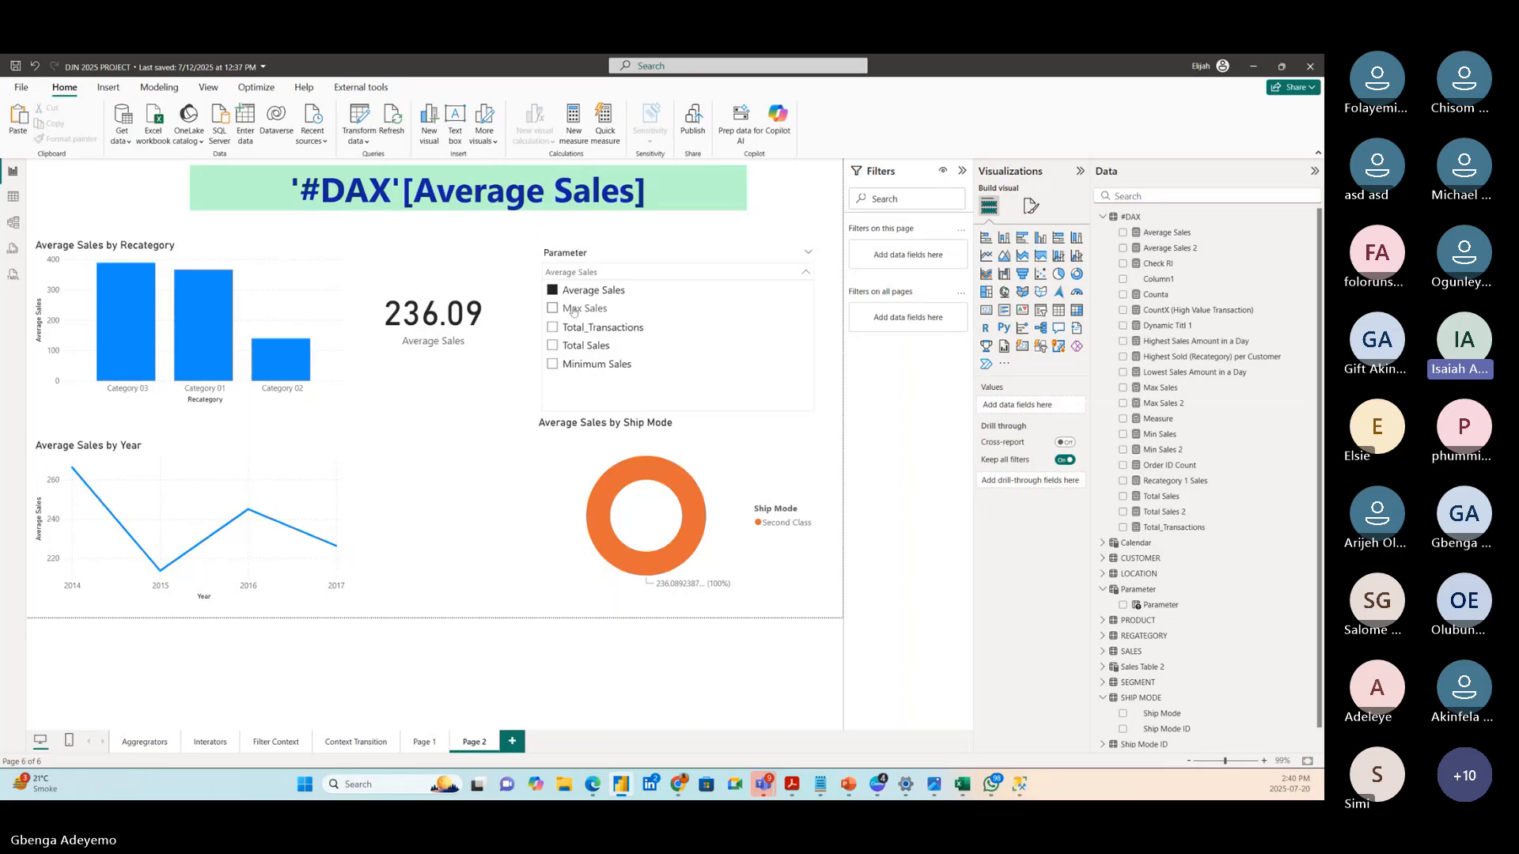
left_click(574, 310)
left_click(577, 327)
left_click(582, 346)
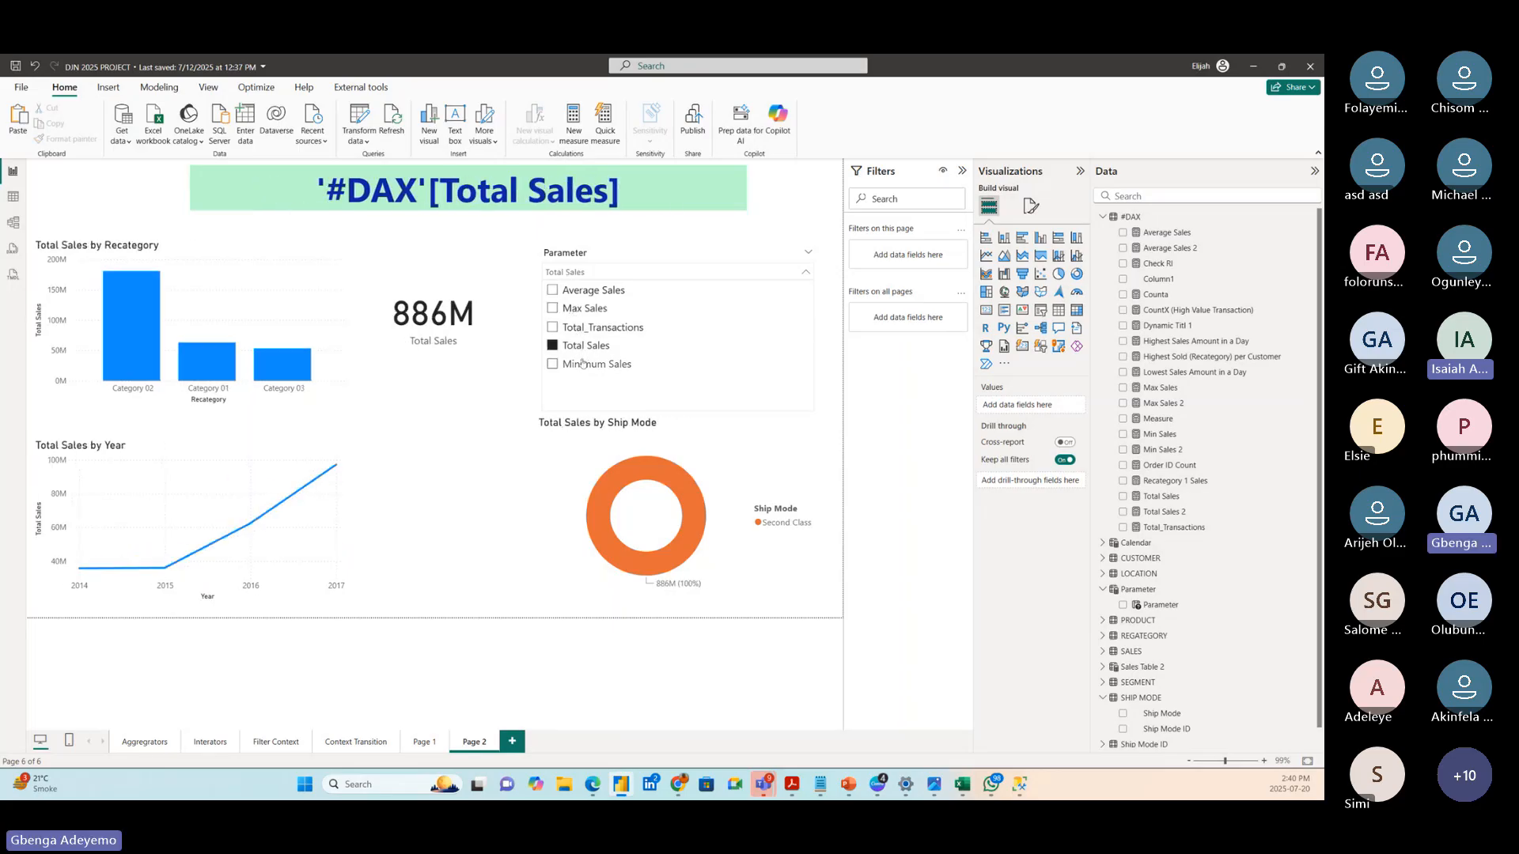
left_click(581, 363)
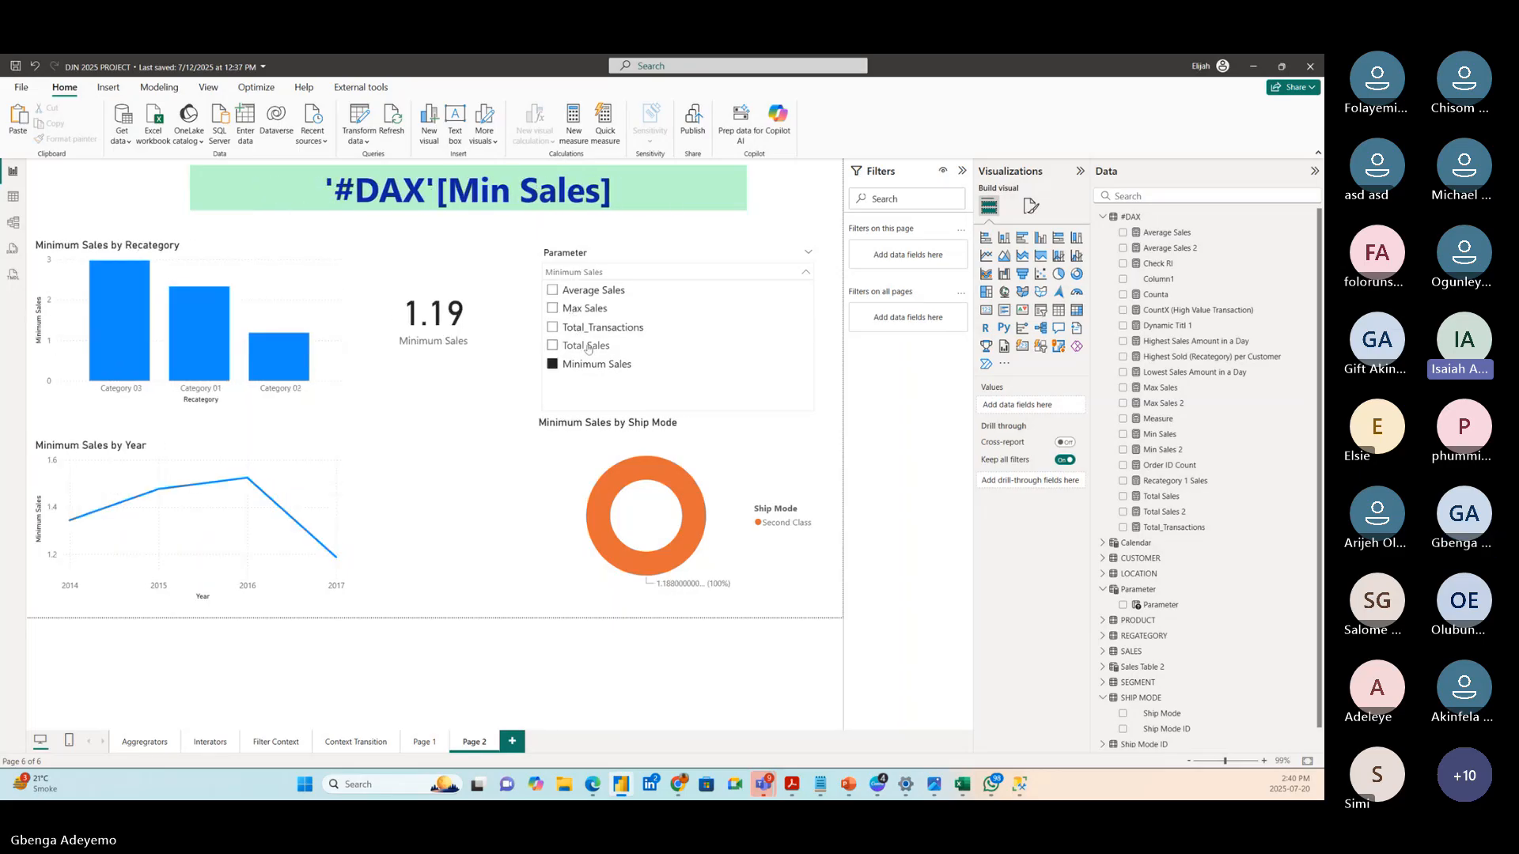
left_click(584, 346)
left_click(584, 327)
left_click(581, 309)
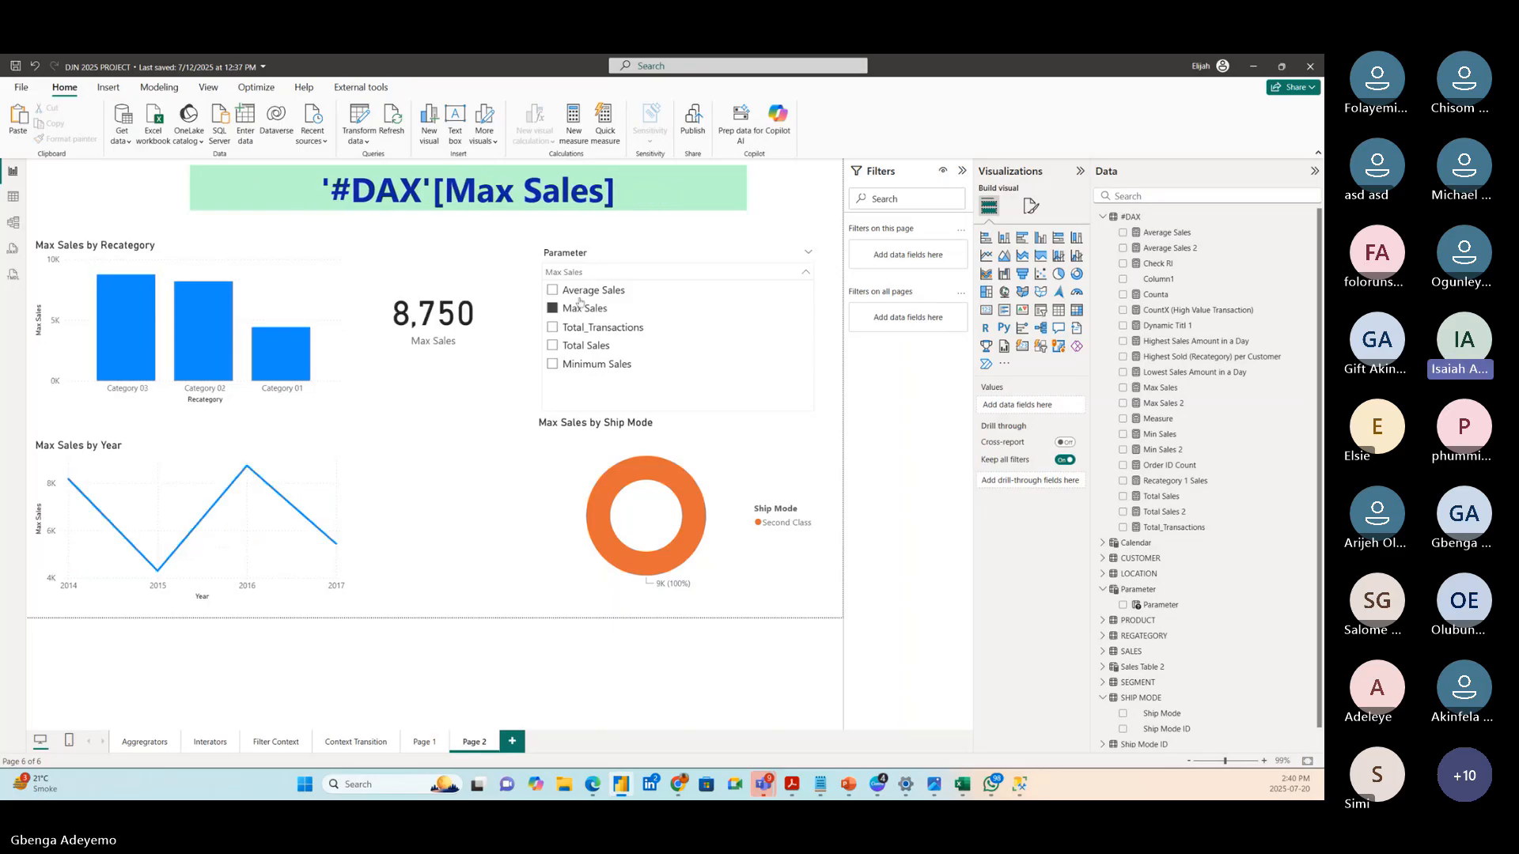
left_click(581, 290)
left_click(582, 308)
left_click(583, 328)
left_click(589, 345)
left_click(591, 365)
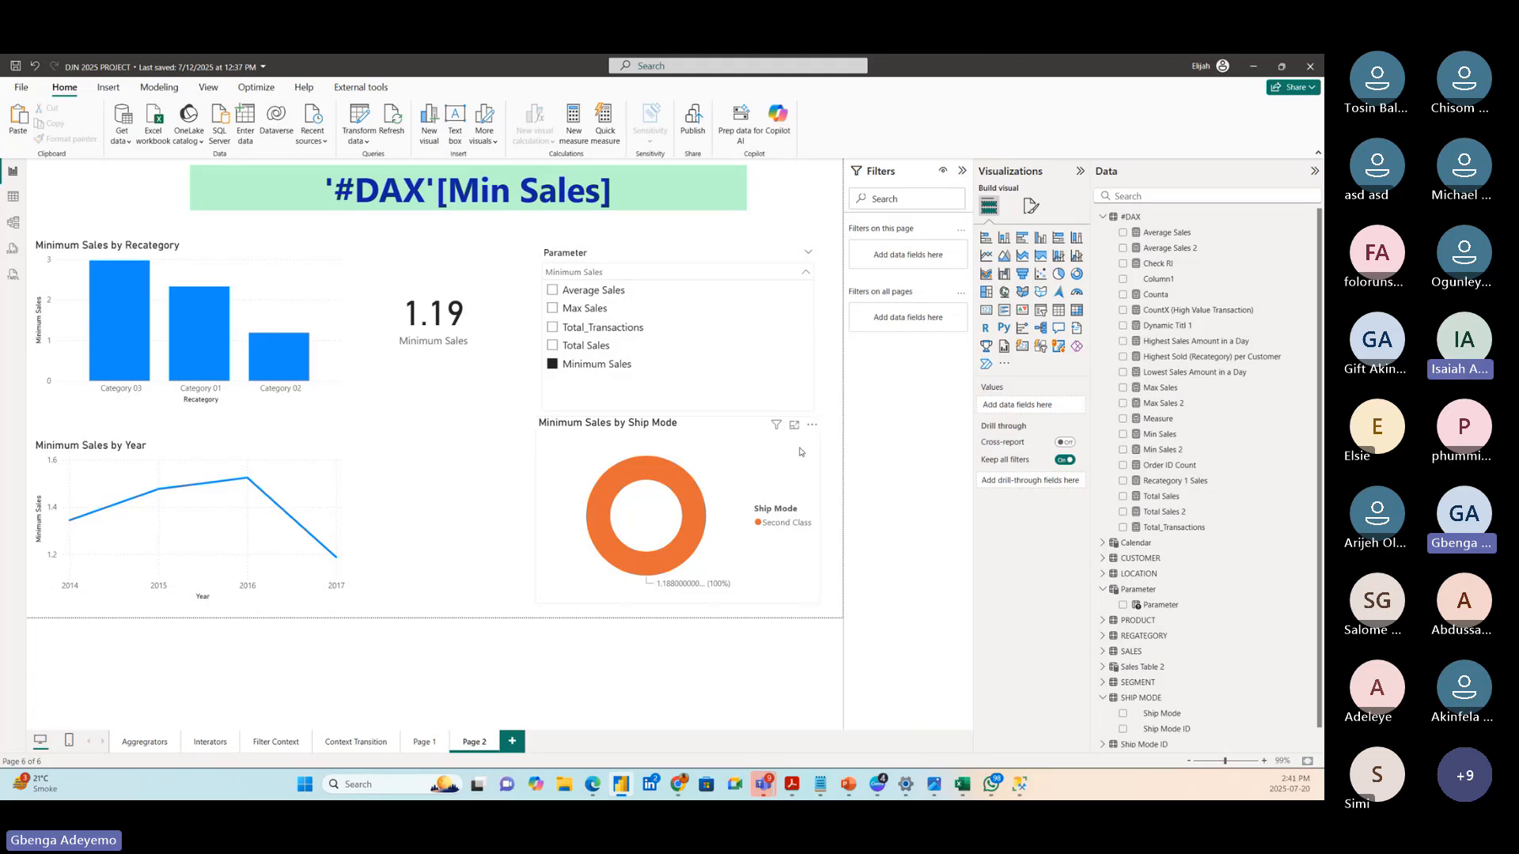
left_click(879, 228)
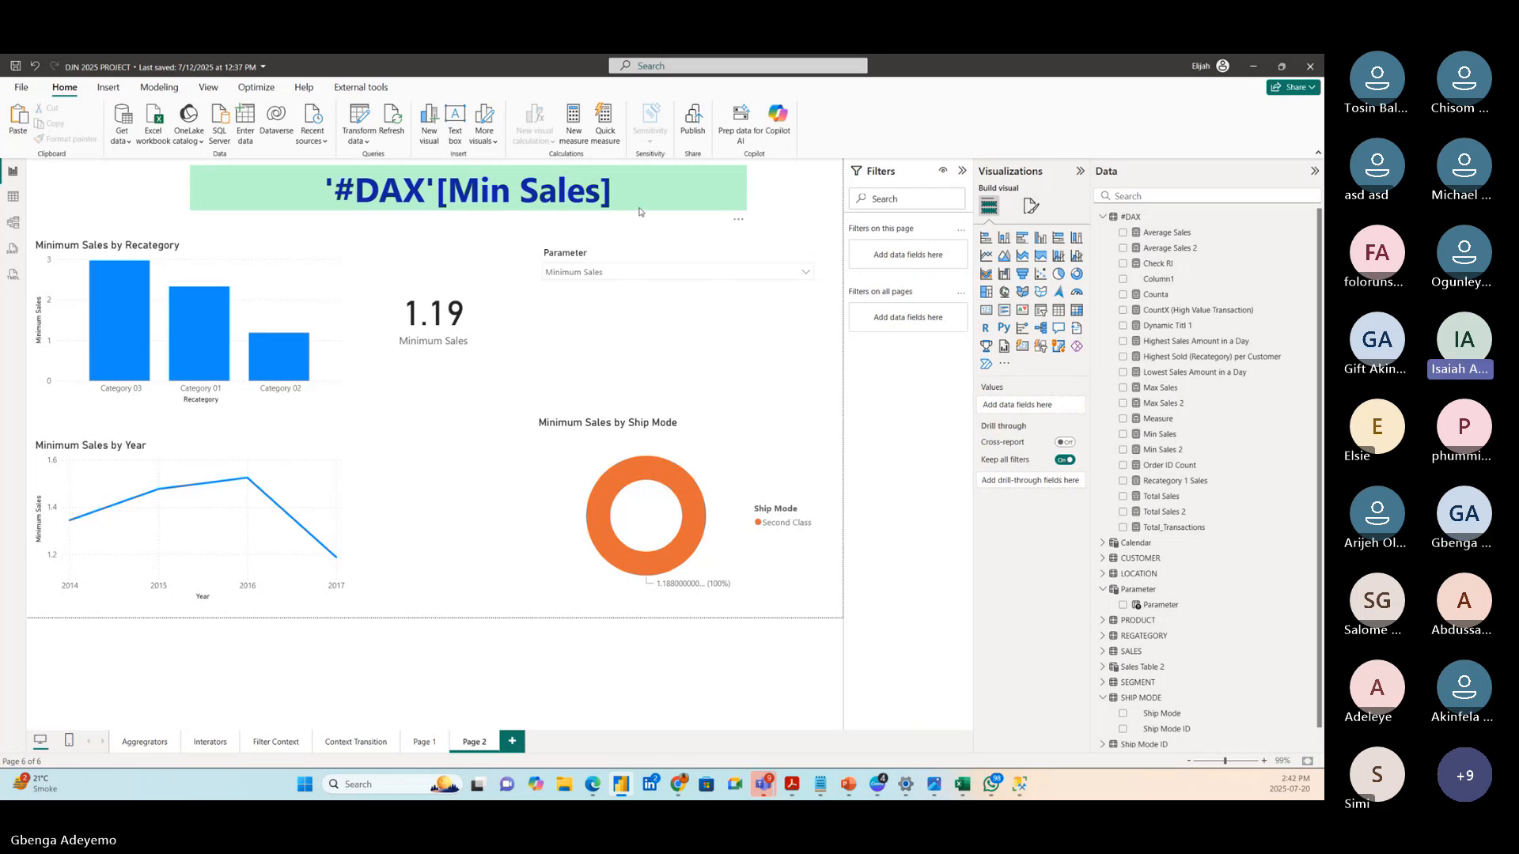
- Shift the green title banner slightly to the left above the visuals
left_click(454, 189)
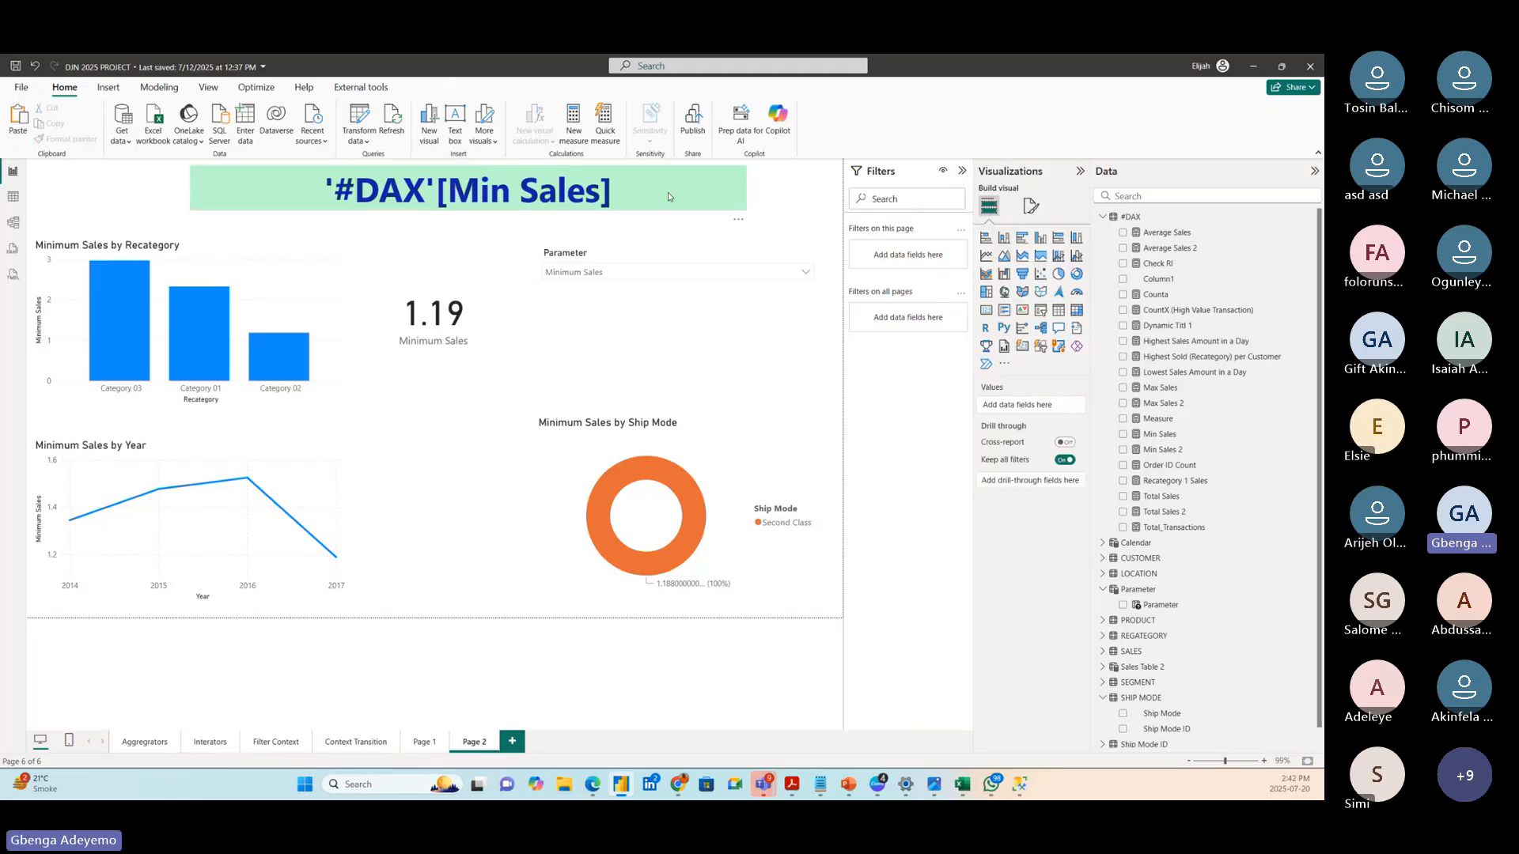
left_click_drag(665, 198, 647, 196)
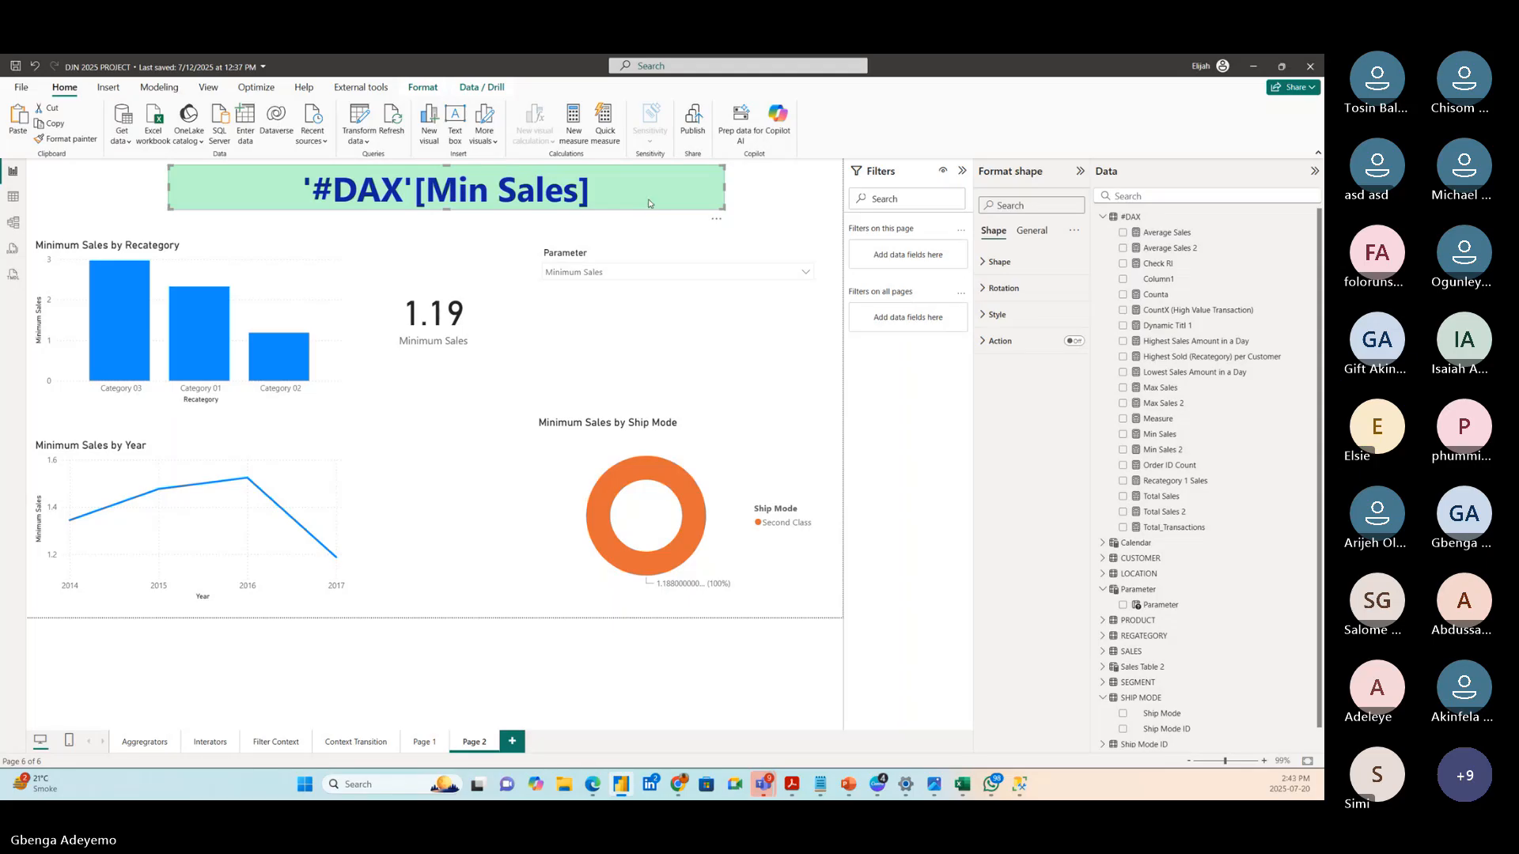
left_click(773, 204)
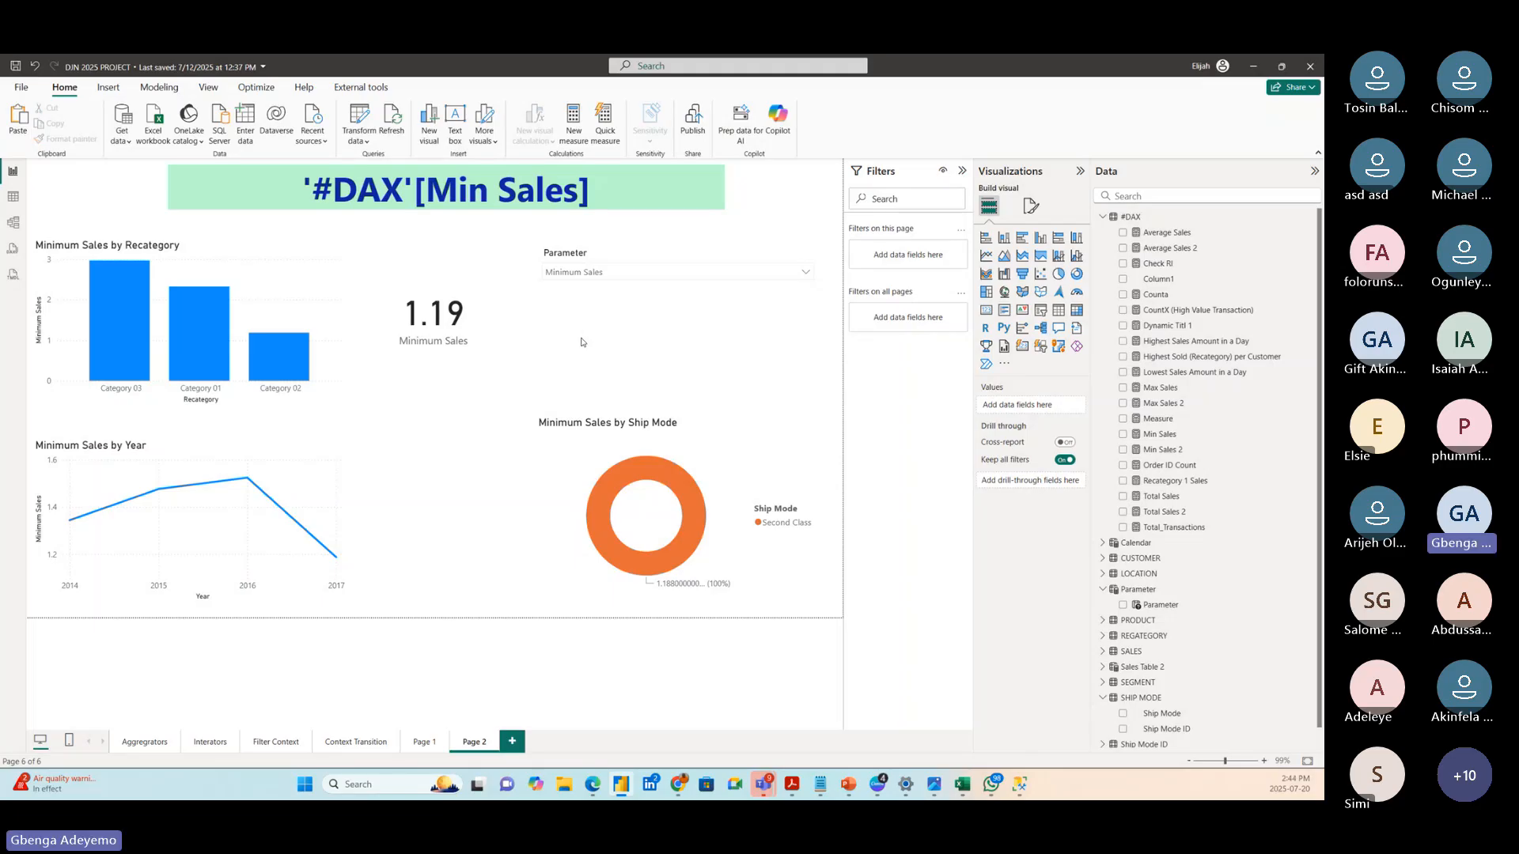
- Move the Parameter slicer slightly up and narrow it from its left edge
left_click(571, 252)
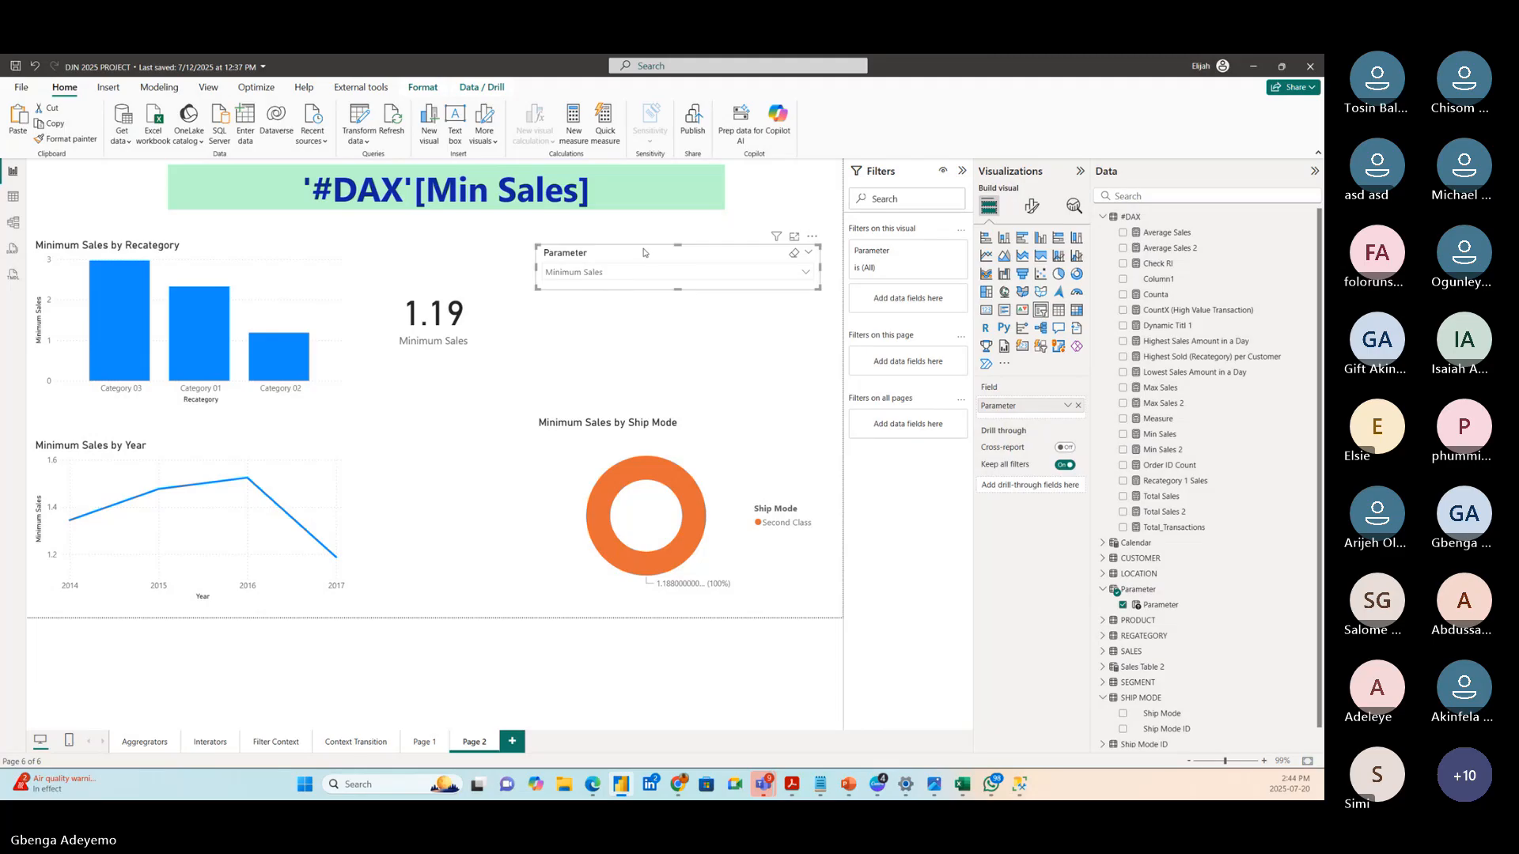
left_click_drag(643, 249, 642, 262)
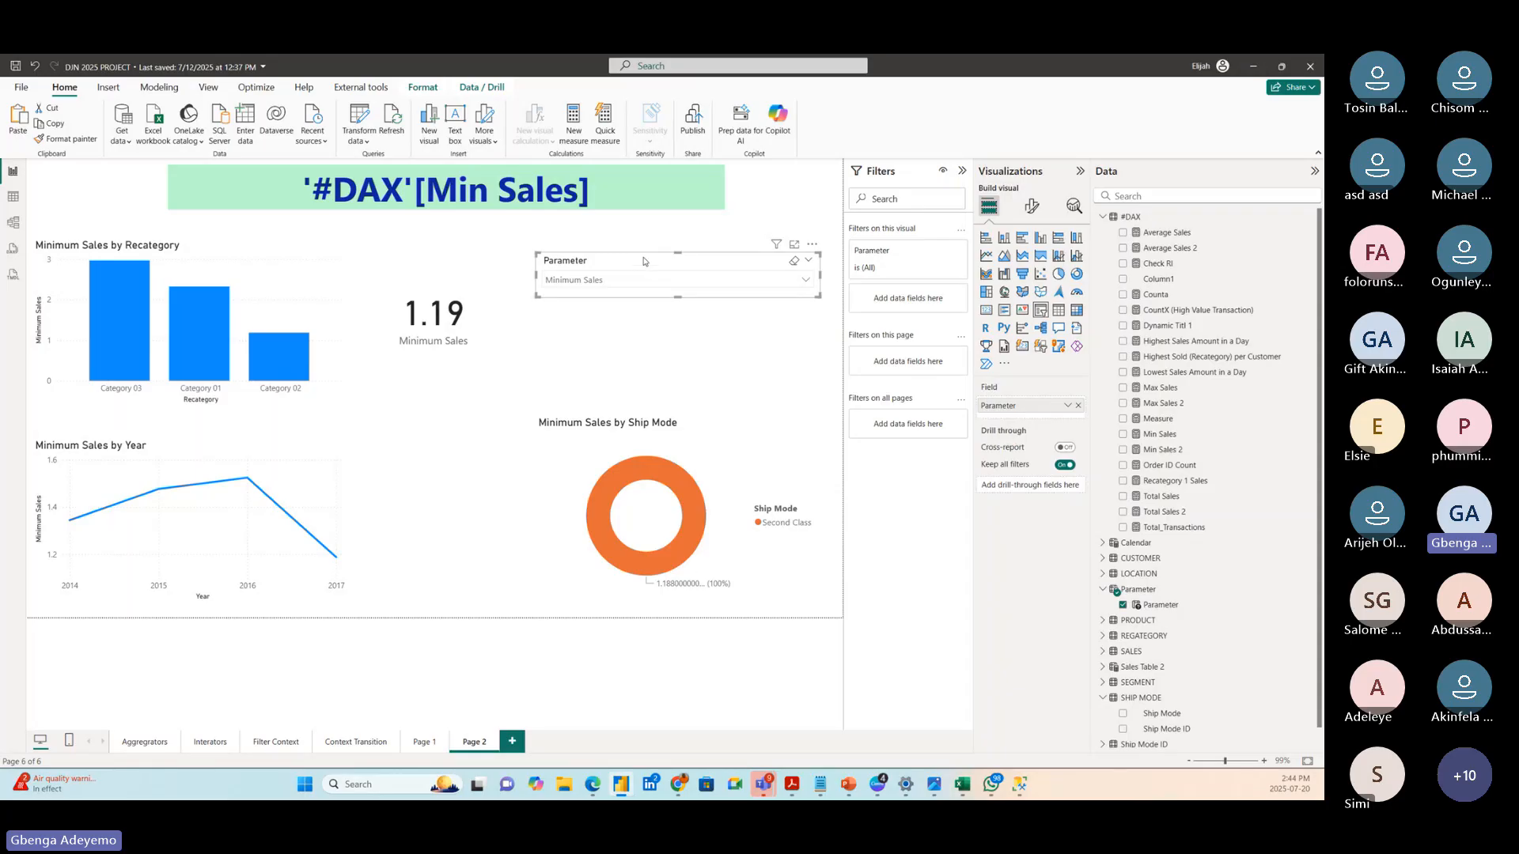
left_click_drag(645, 267, 644, 249)
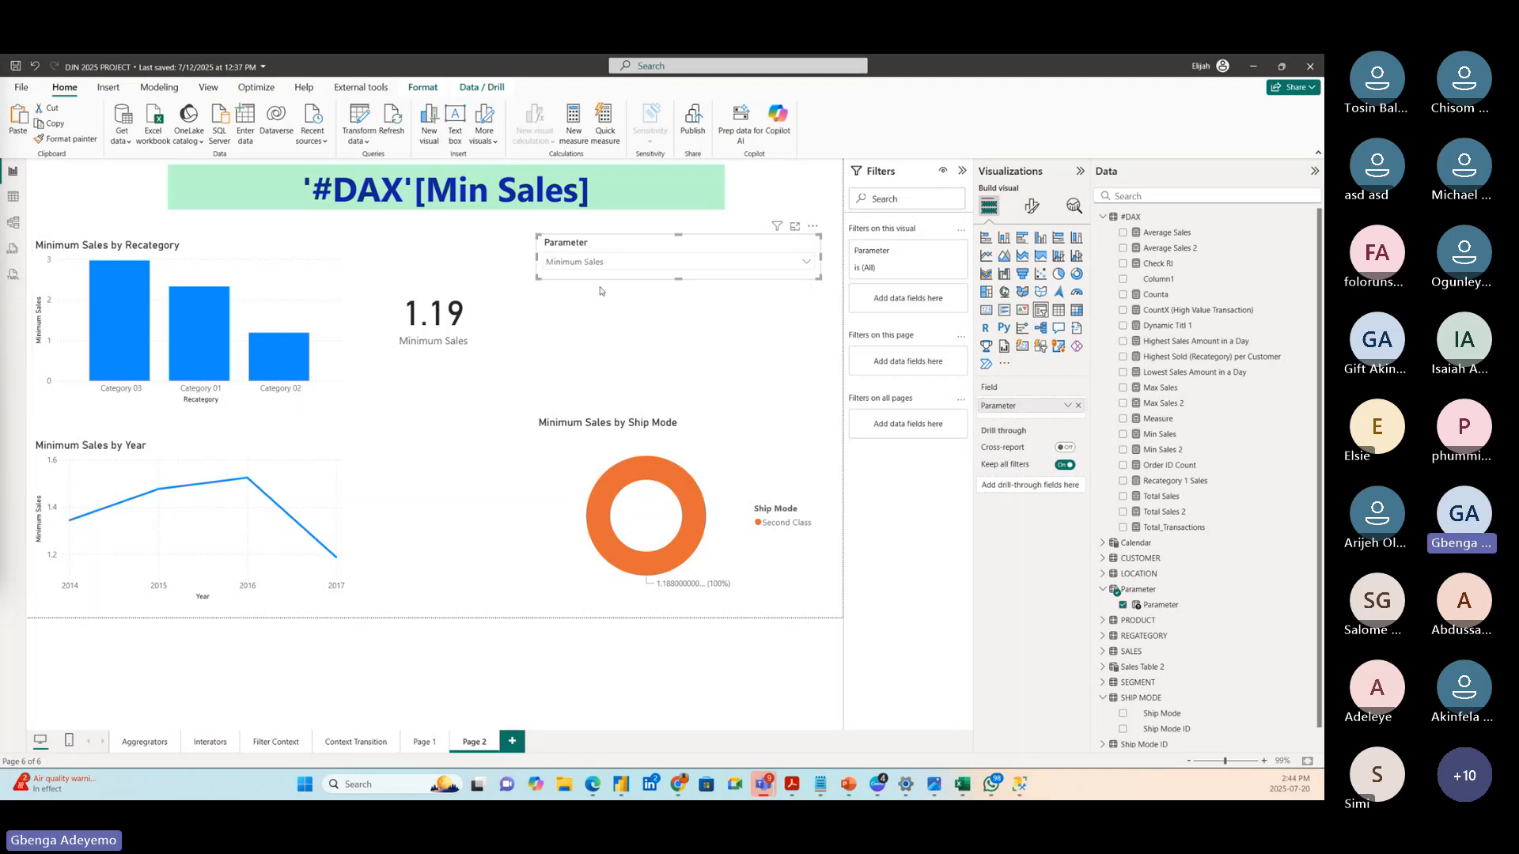
left_click_drag(538, 258, 610, 255)
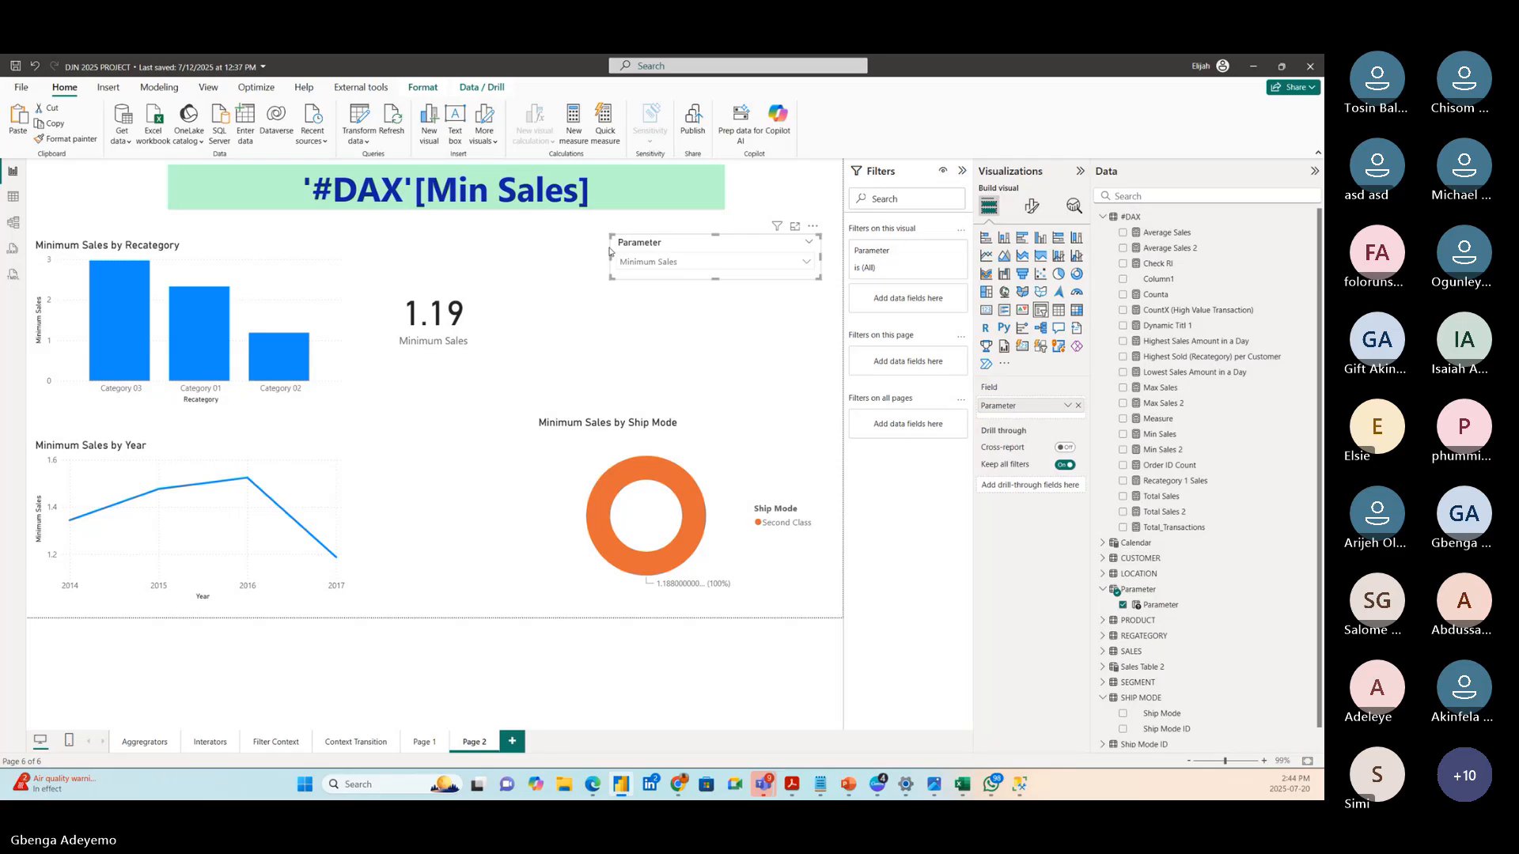
- Add a new report page and name it TOP N
left_click(513, 740)
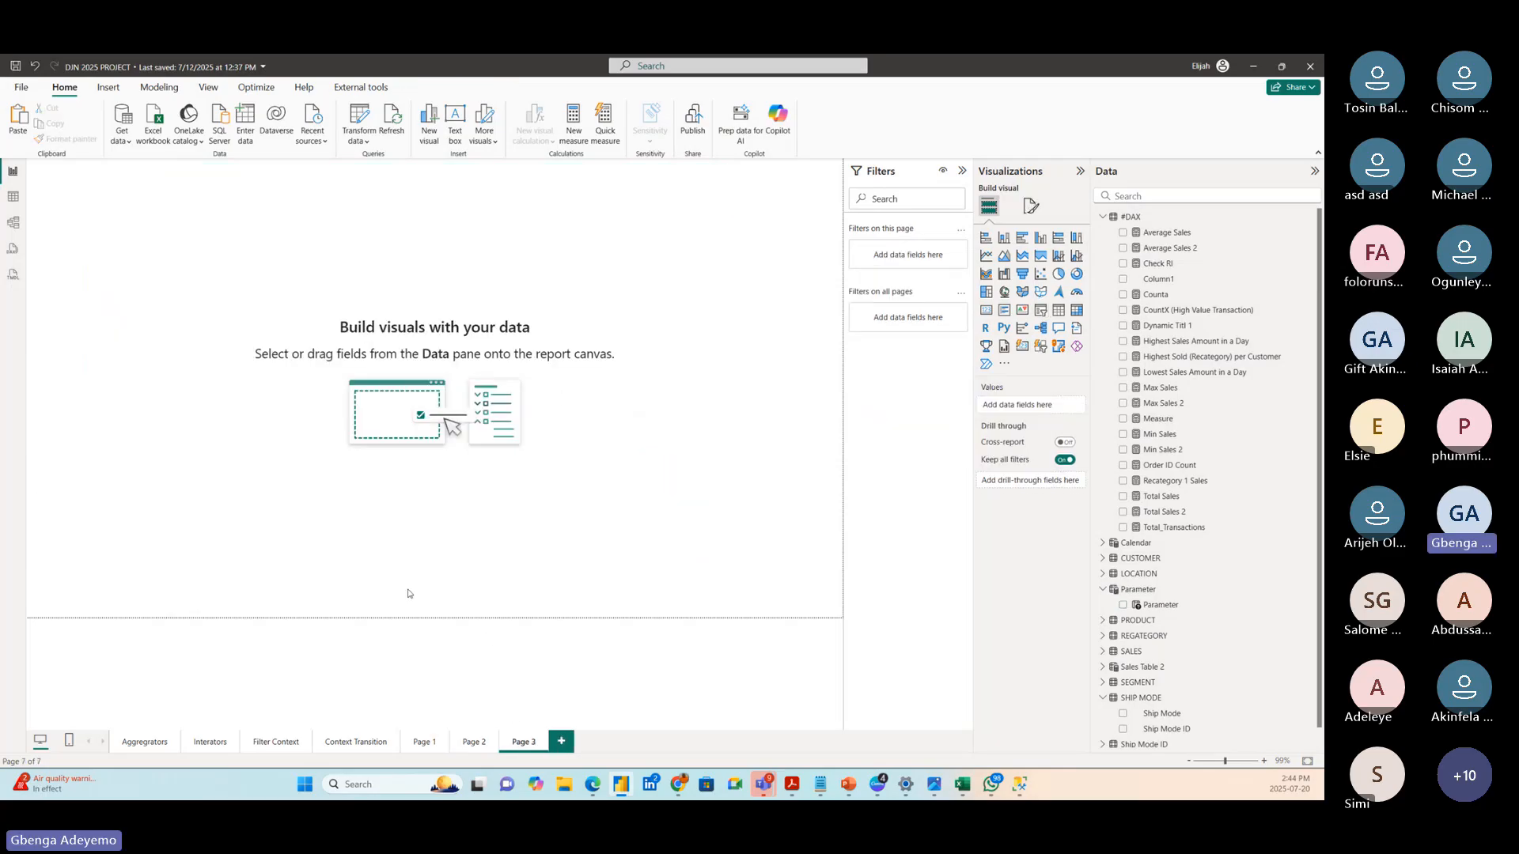
double_click(520, 743)
type("TOP N")
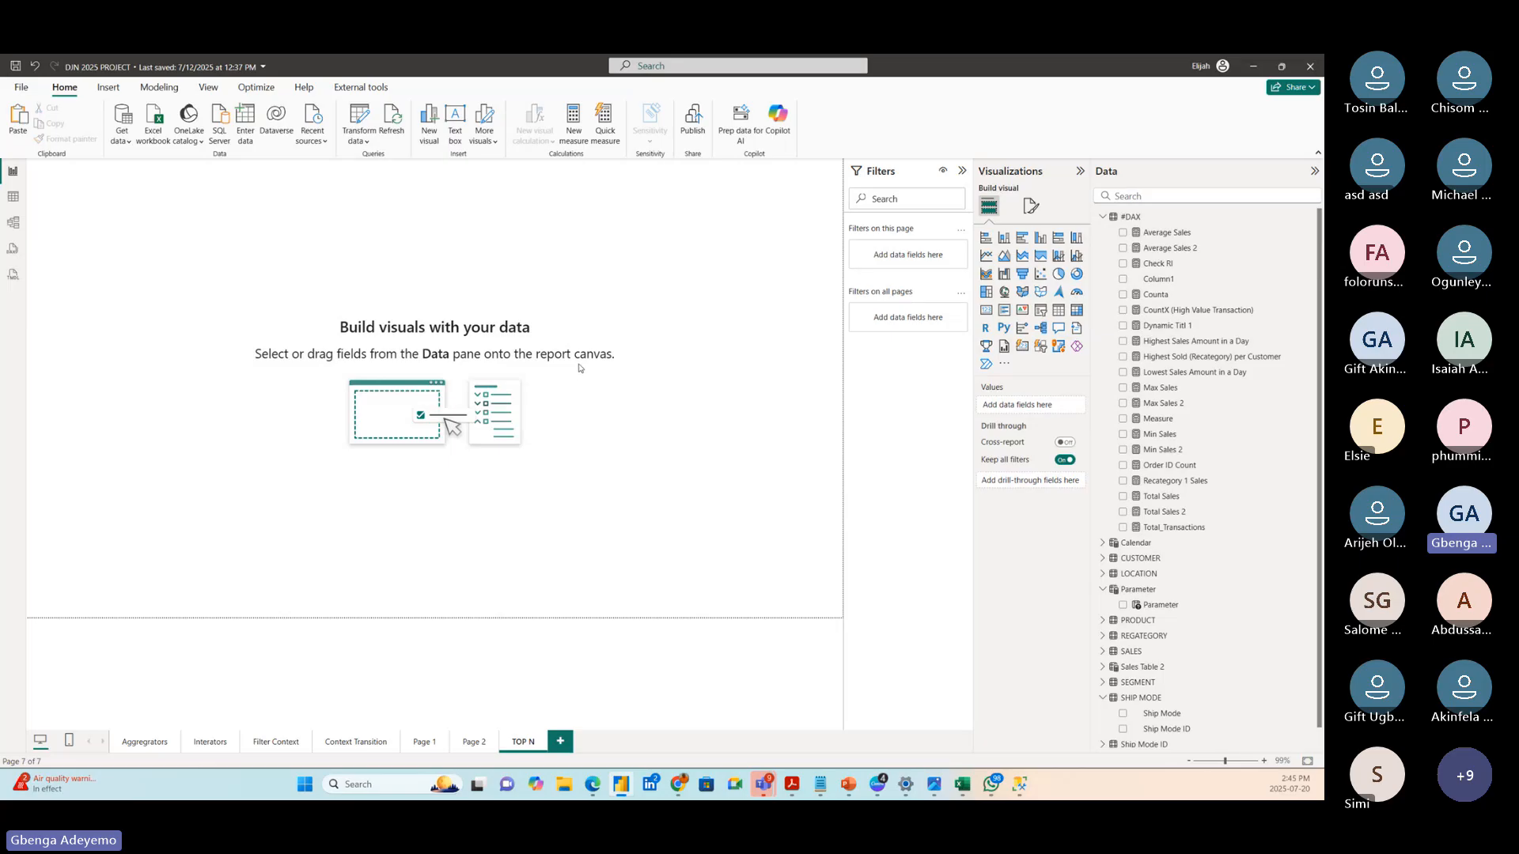
- Start a new calculated table named TOP 10 PRODUCTS and enlarge the formula text, leaving a second line for the expression
left_click(1104, 217)
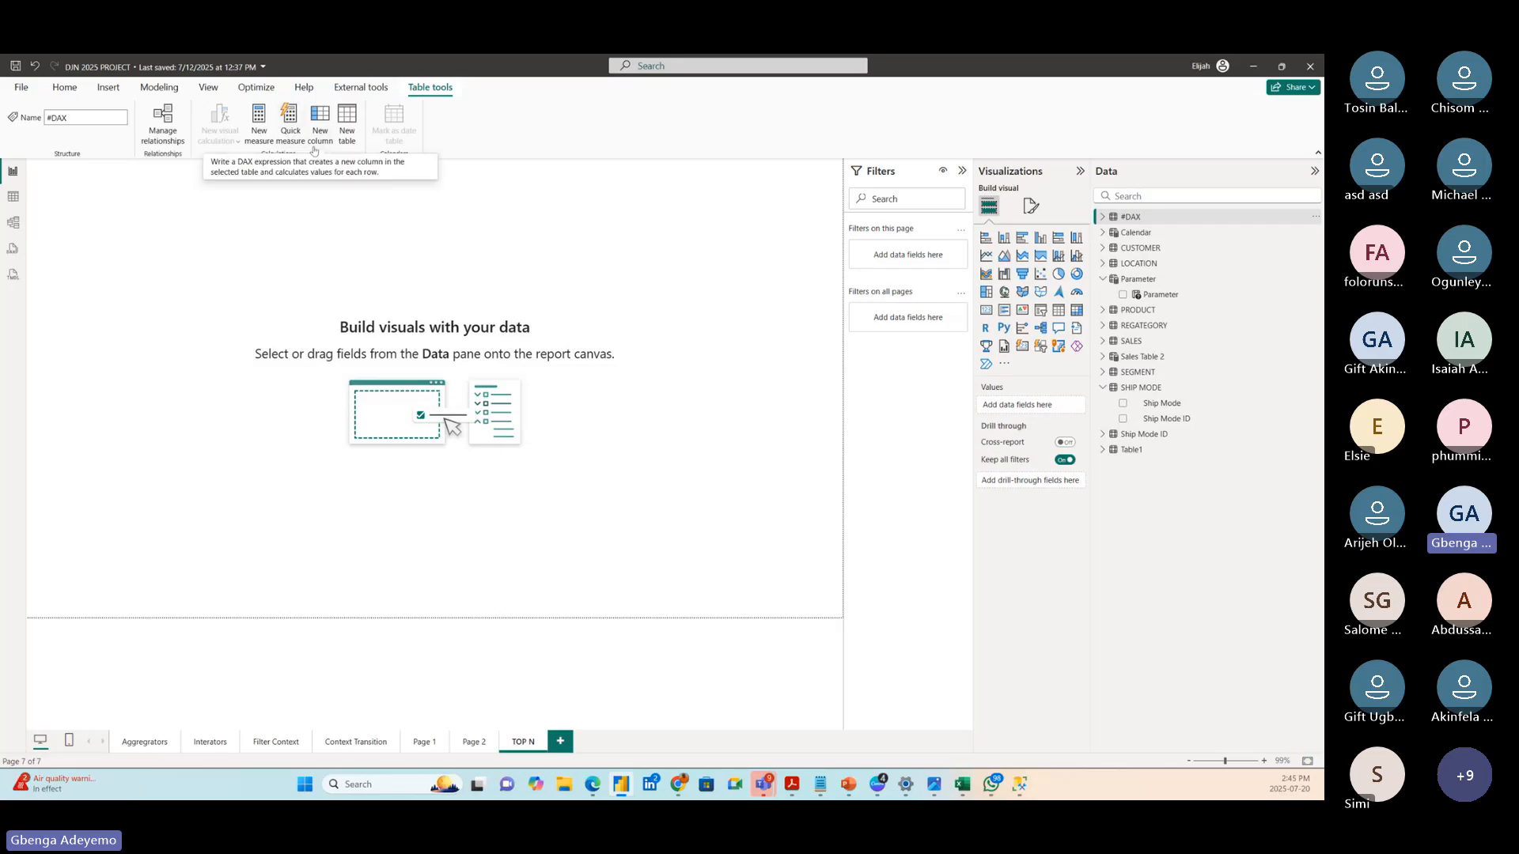
left_click(349, 127)
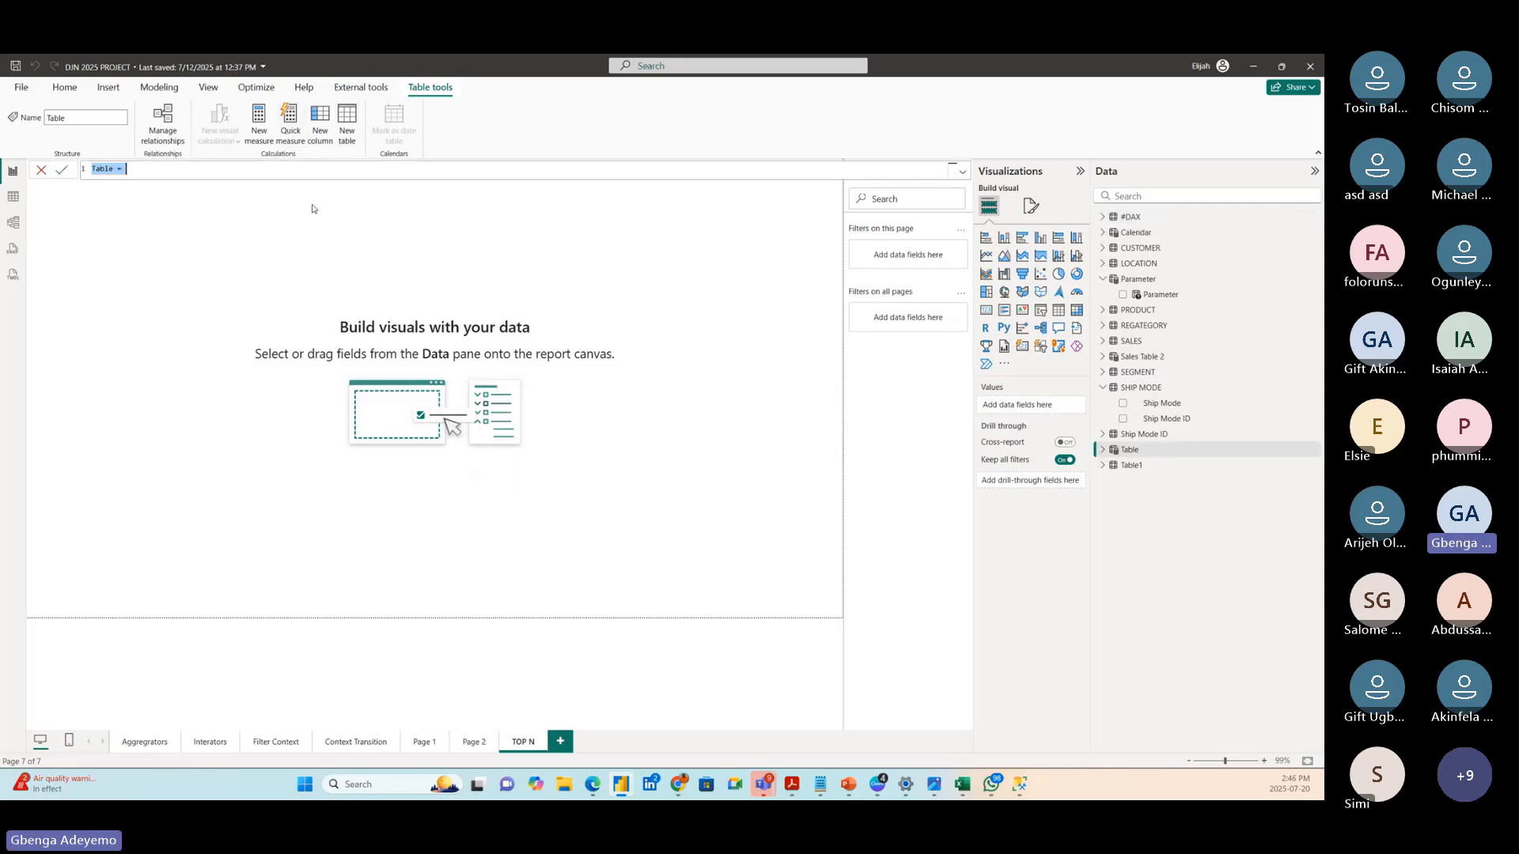
key("BackSpace")
type("TOP 10")
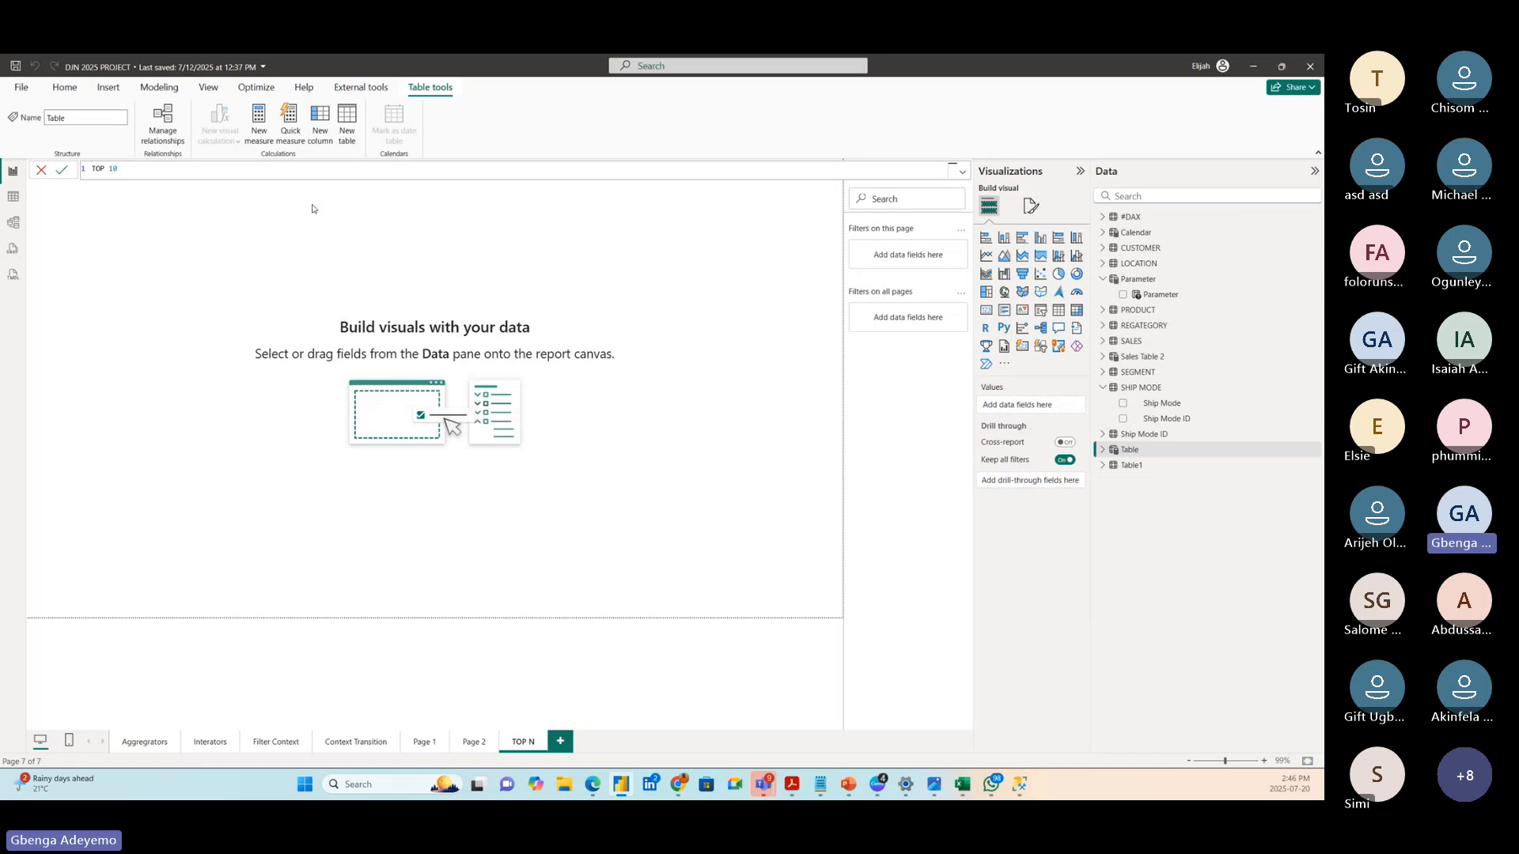
type(" PRODUCTS  =")
scroll(212, 166, "up", 5)
scroll(247, 177, "up", 2)
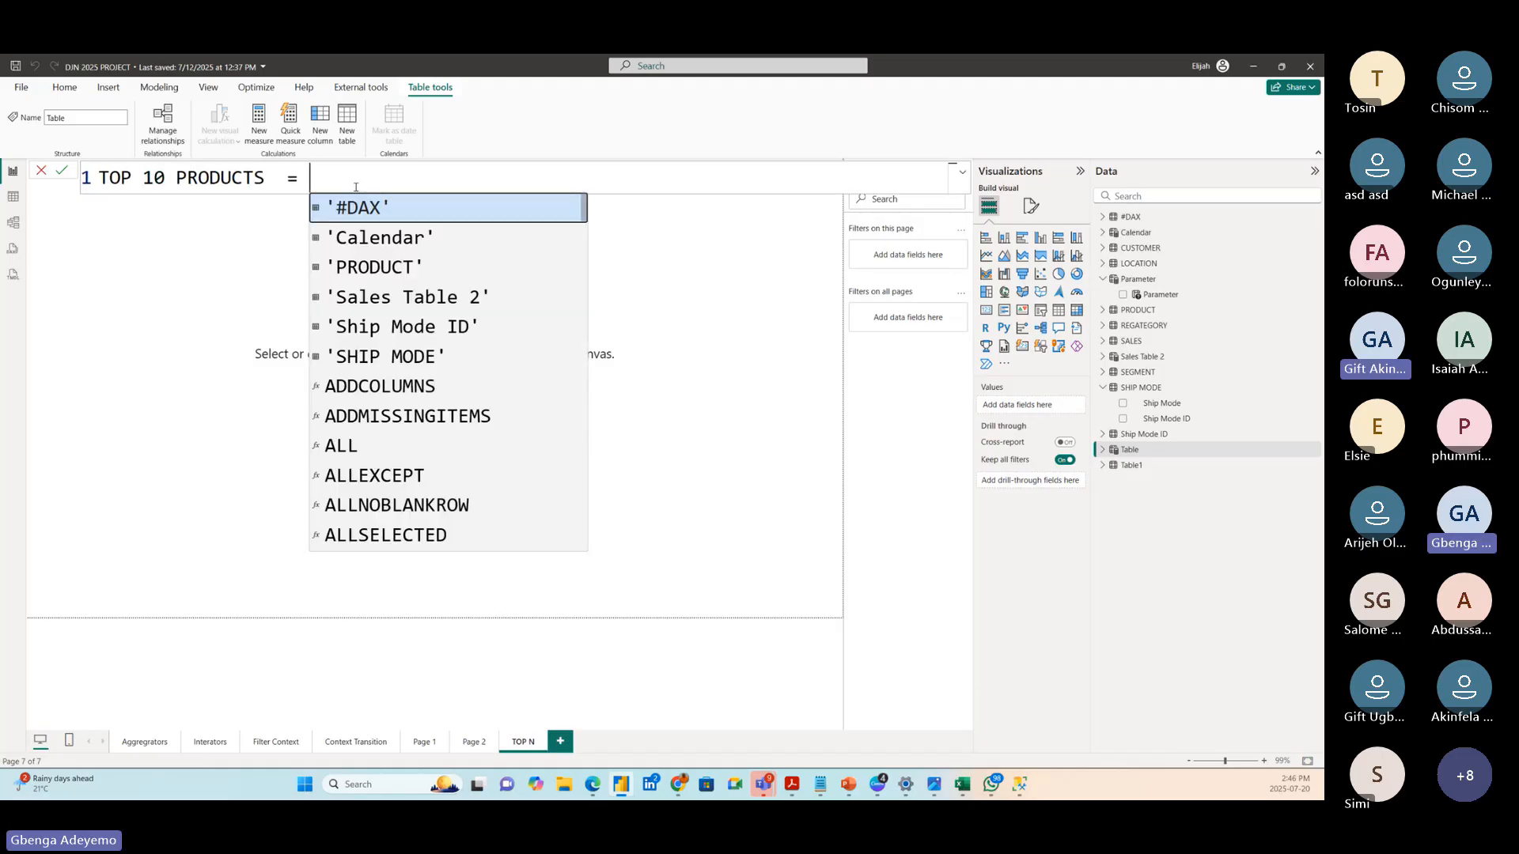
key("shift+Return")
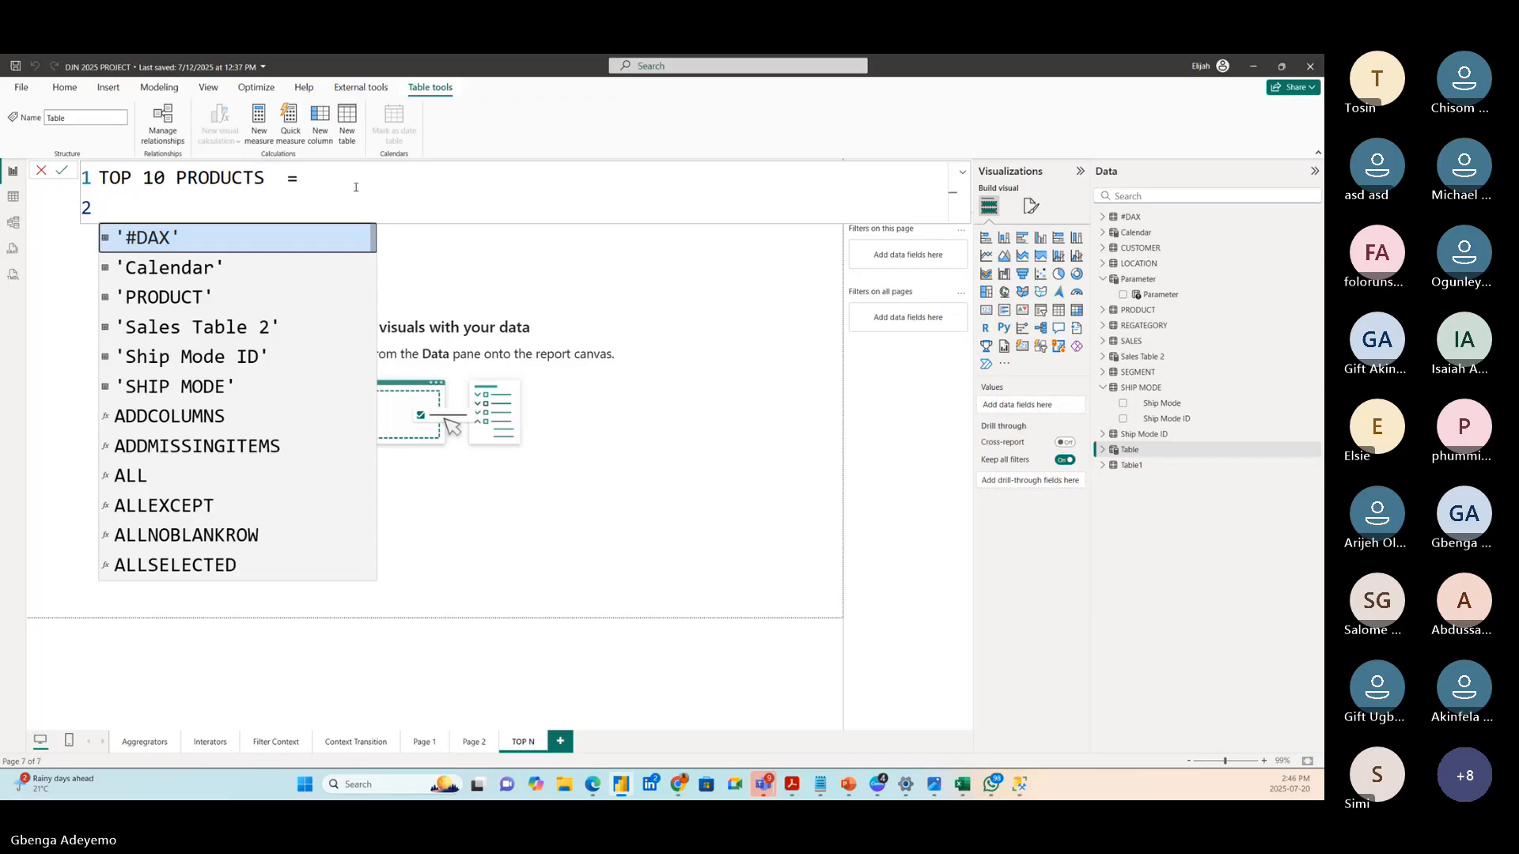
- Begin the table expression with the TOPN function and give it 10 as the N value
type("topn")
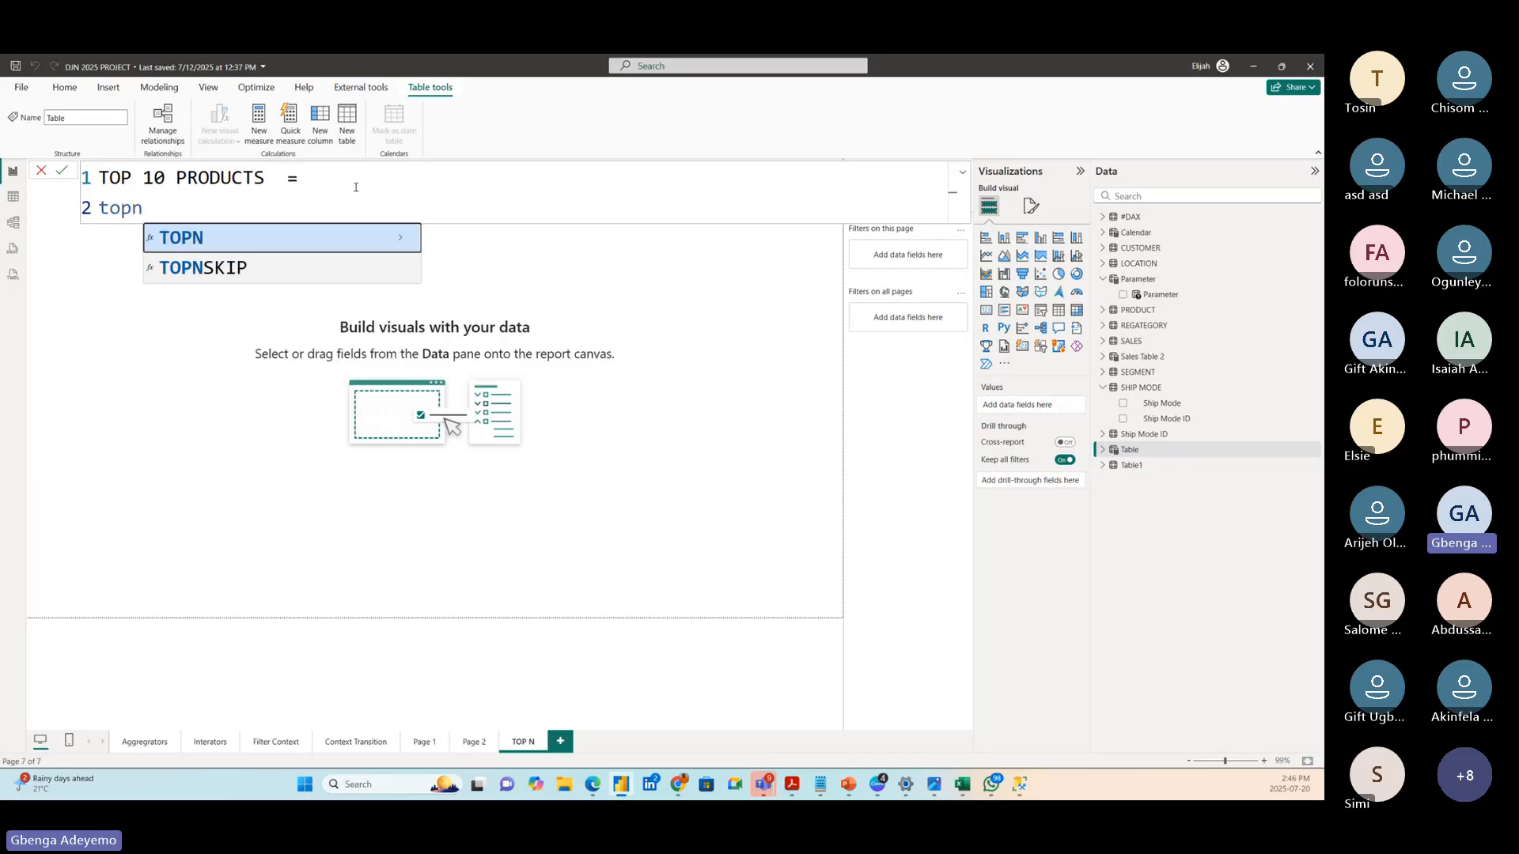
left_click(207, 234)
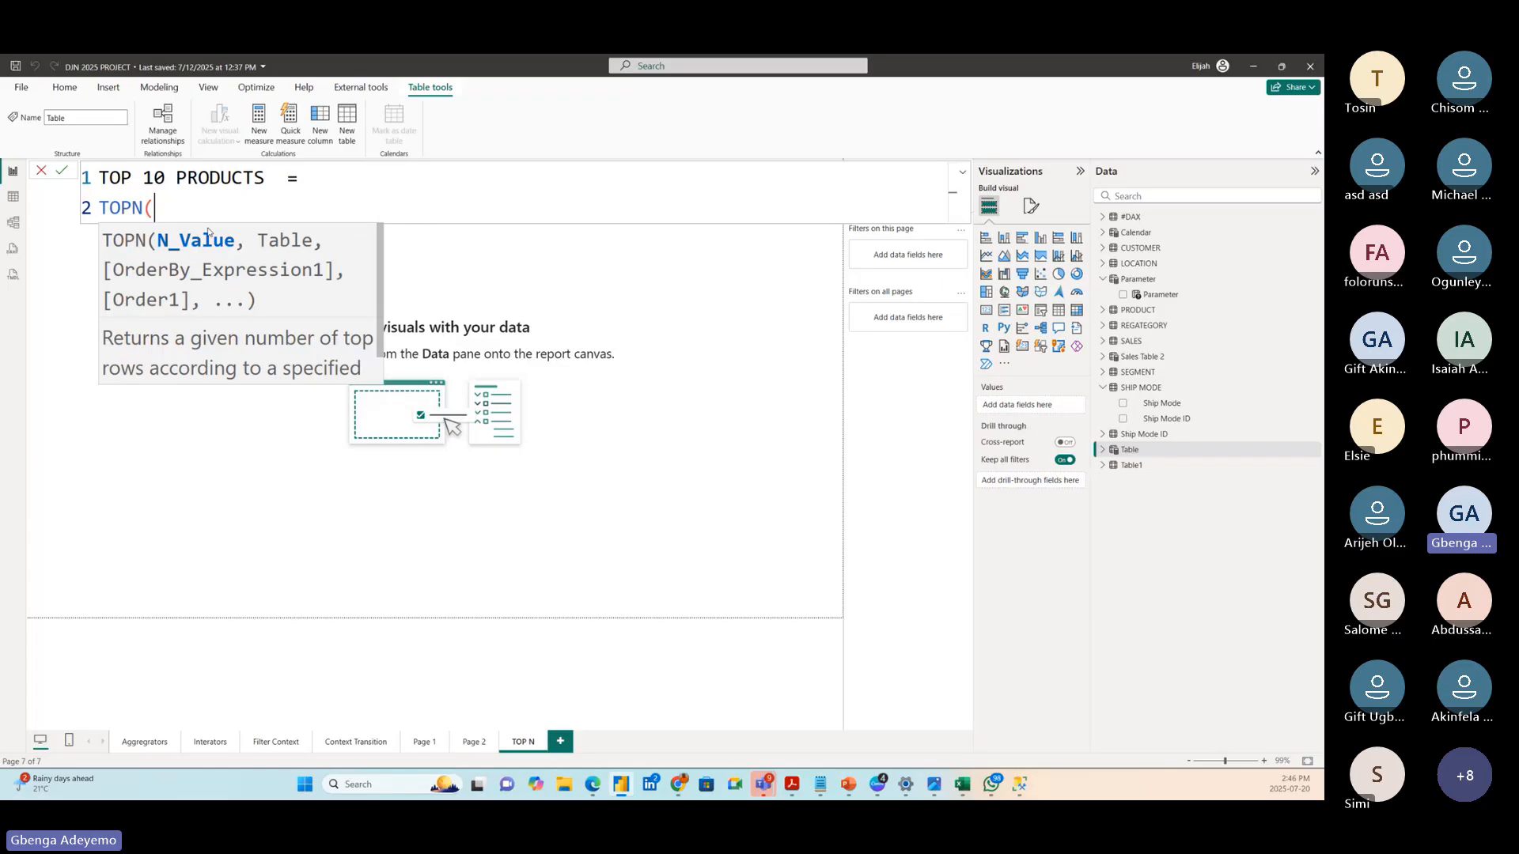
type("10,")
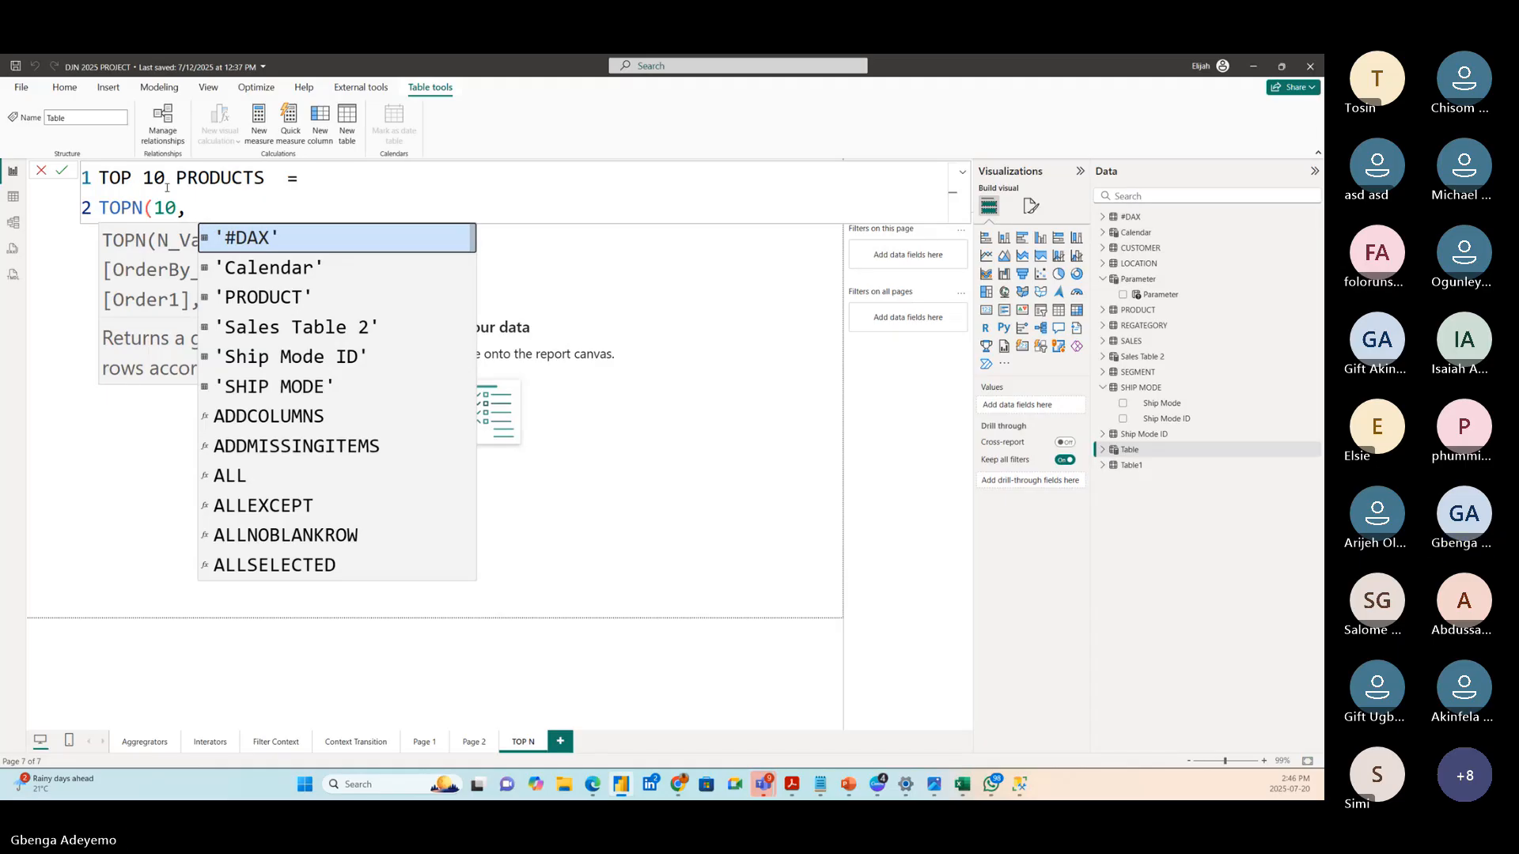
left_click(386, 190)
left_click(229, 203)
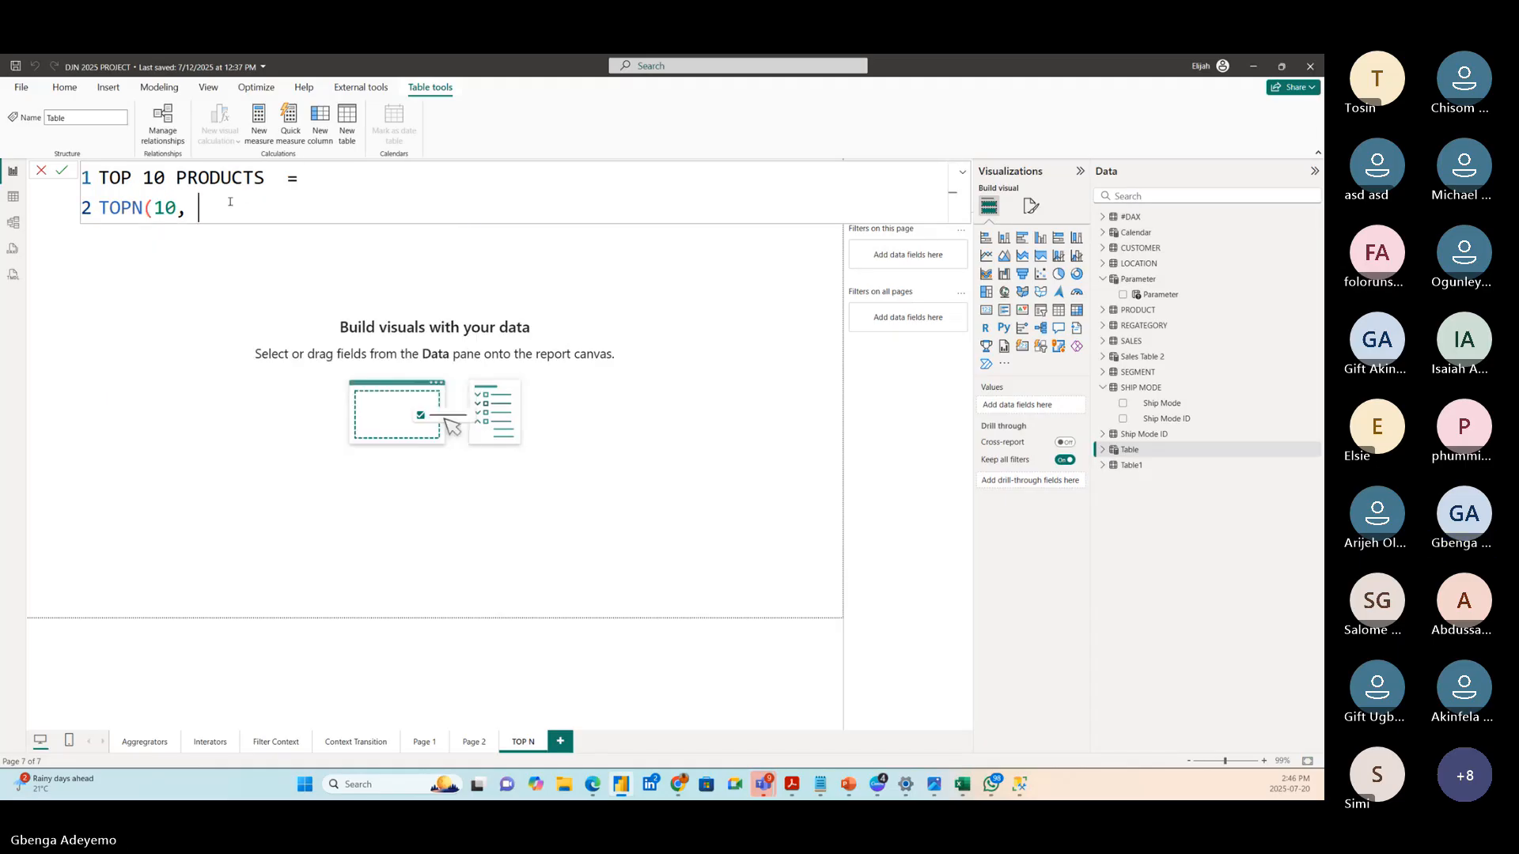
key("BackSpace")
key("BackSpace")
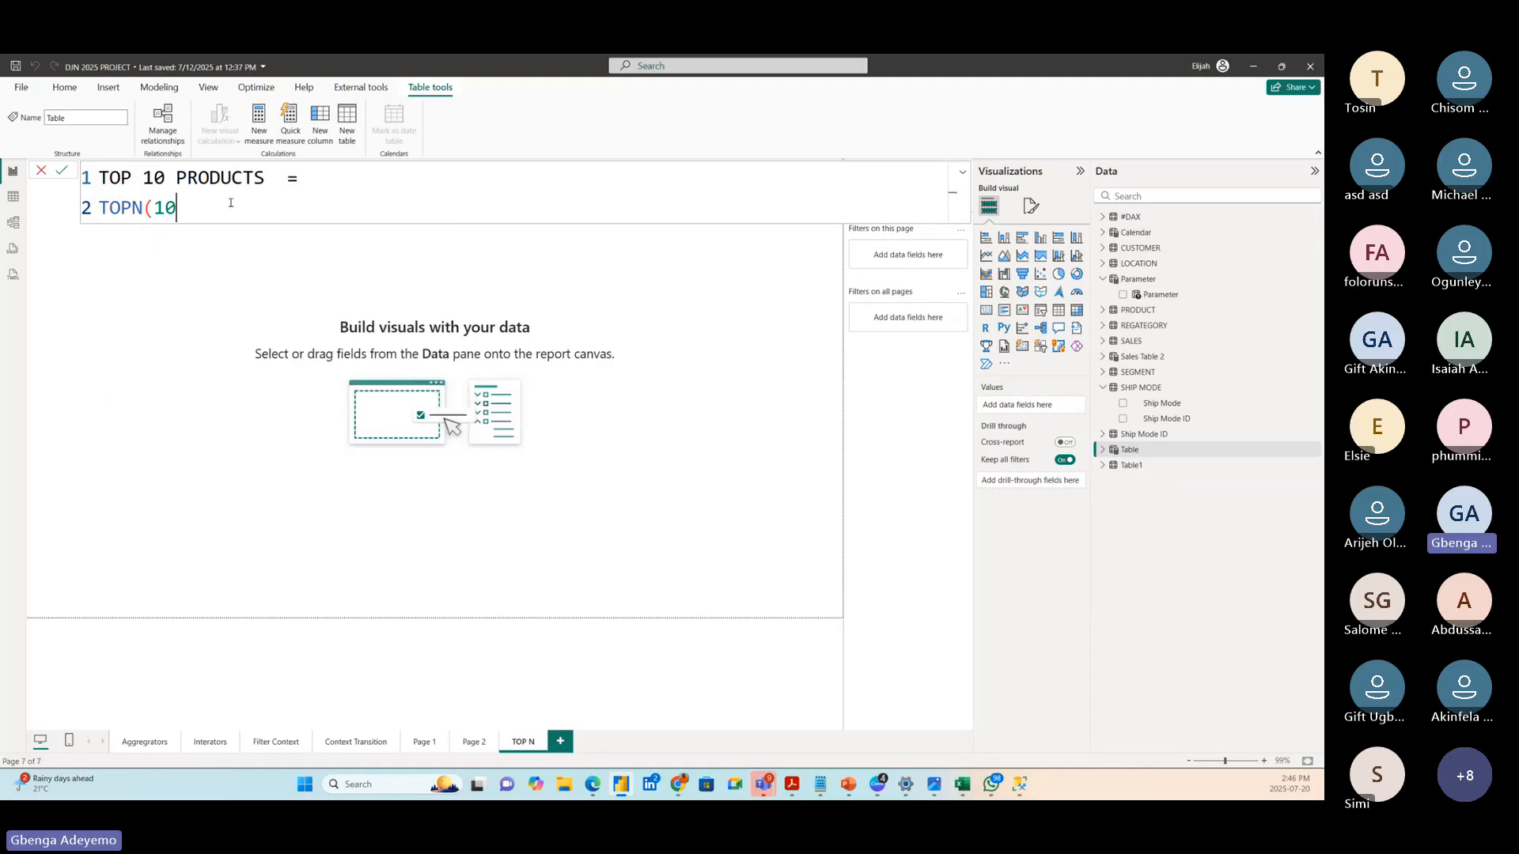
type(",")
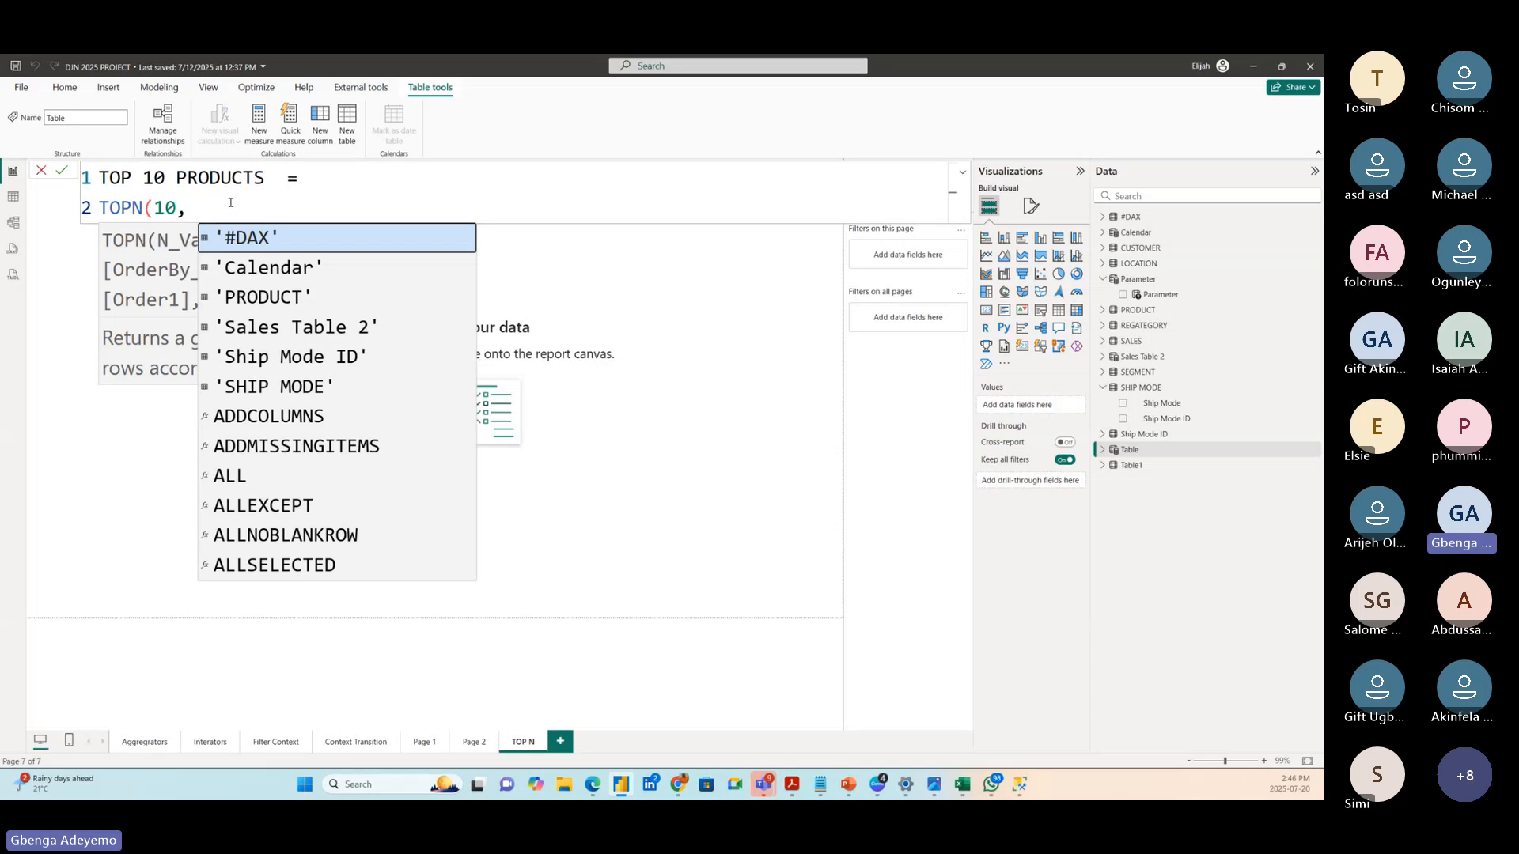
- Complete the TOPN expression with the PRODUCT table, ordered by [Total Sales] in DESC order, and commit the calculated table
left_click(286, 295)
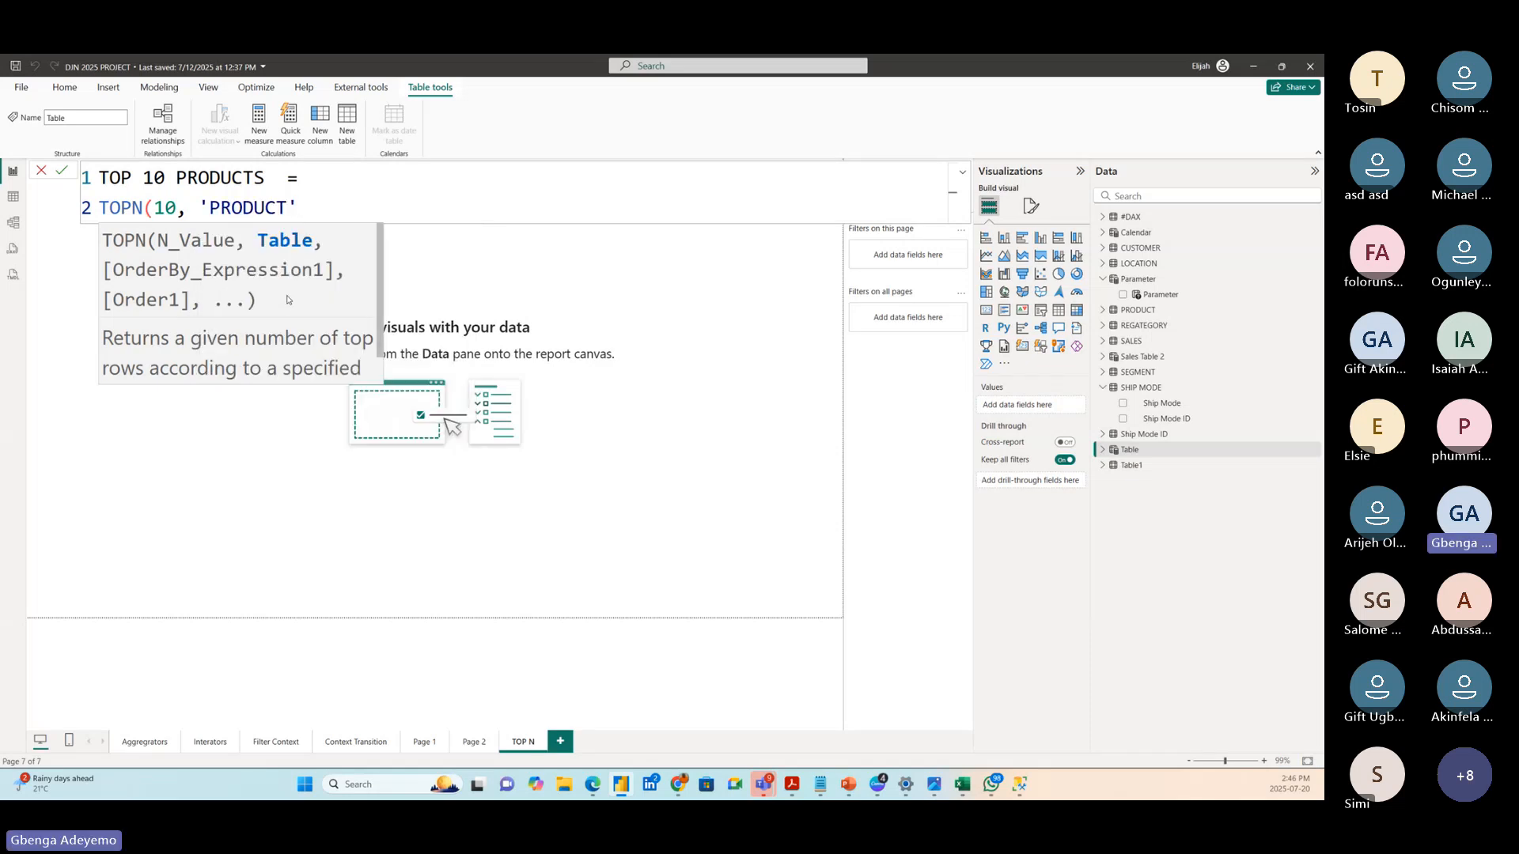
type(",")
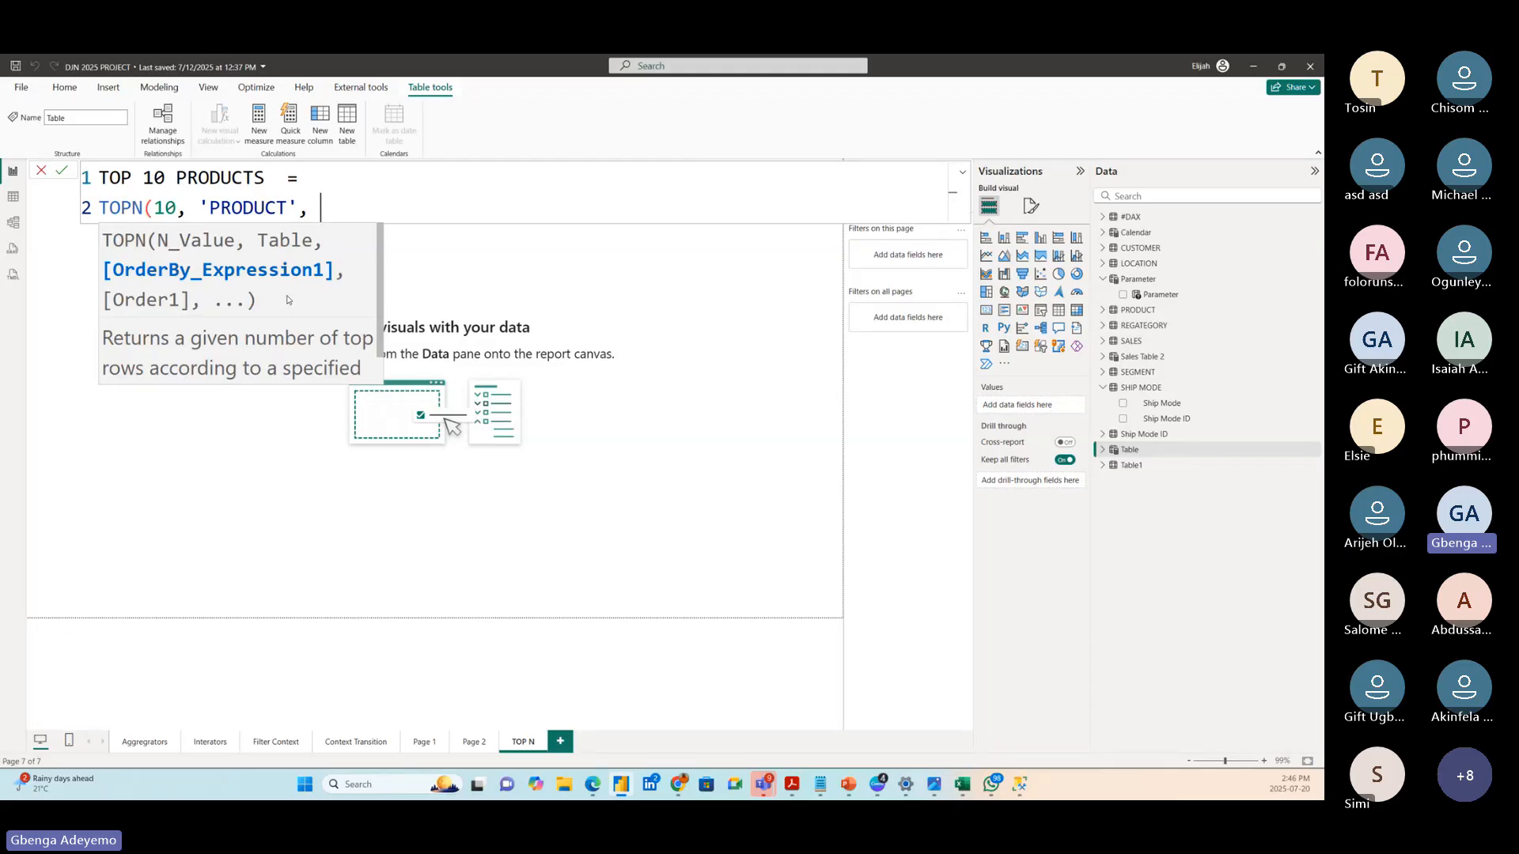
type("tot")
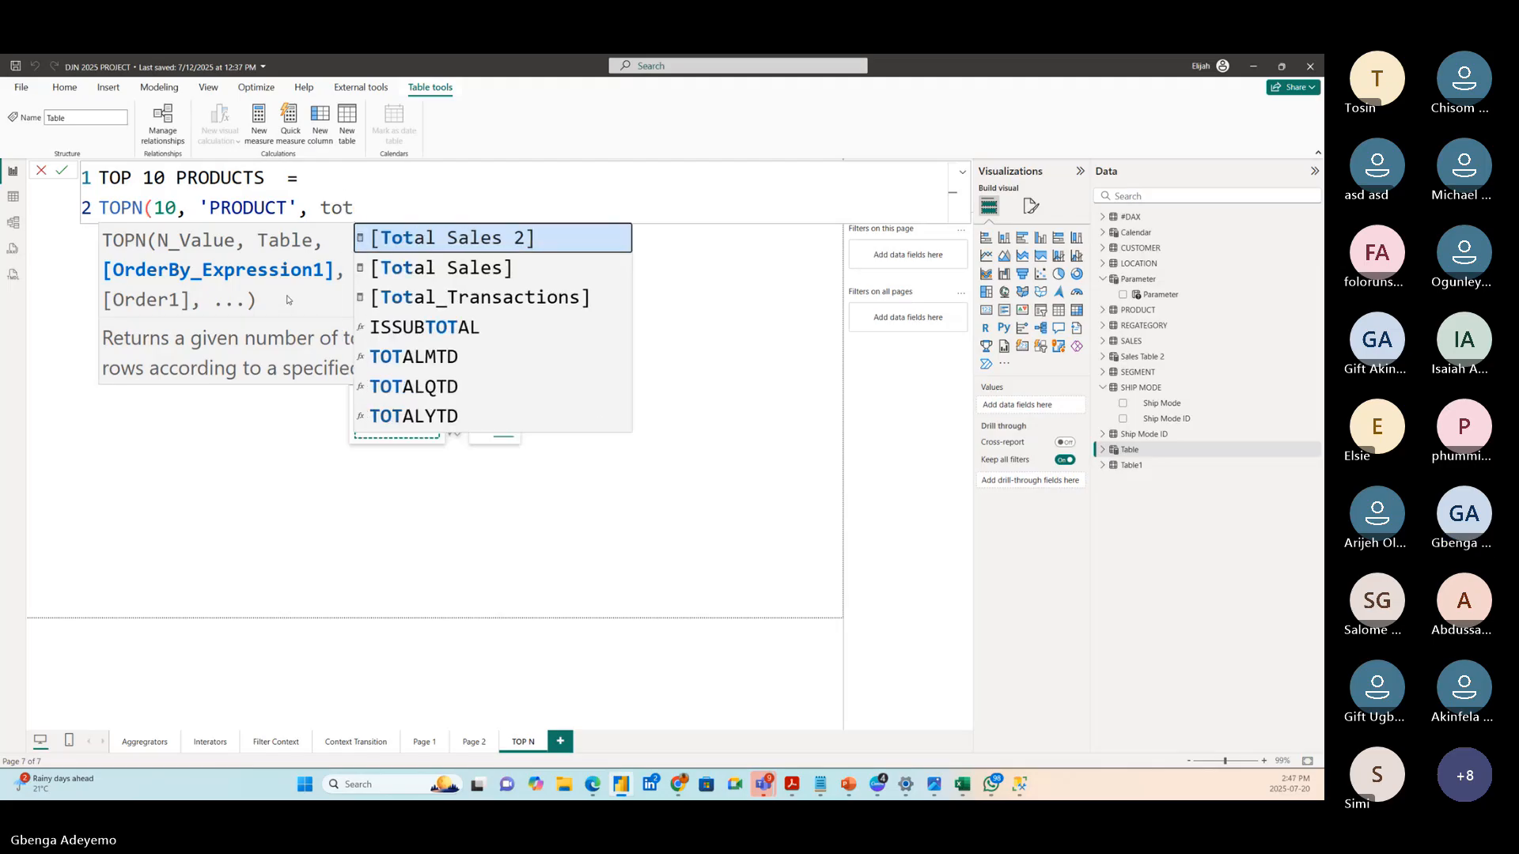
left_click(456, 269)
type(",")
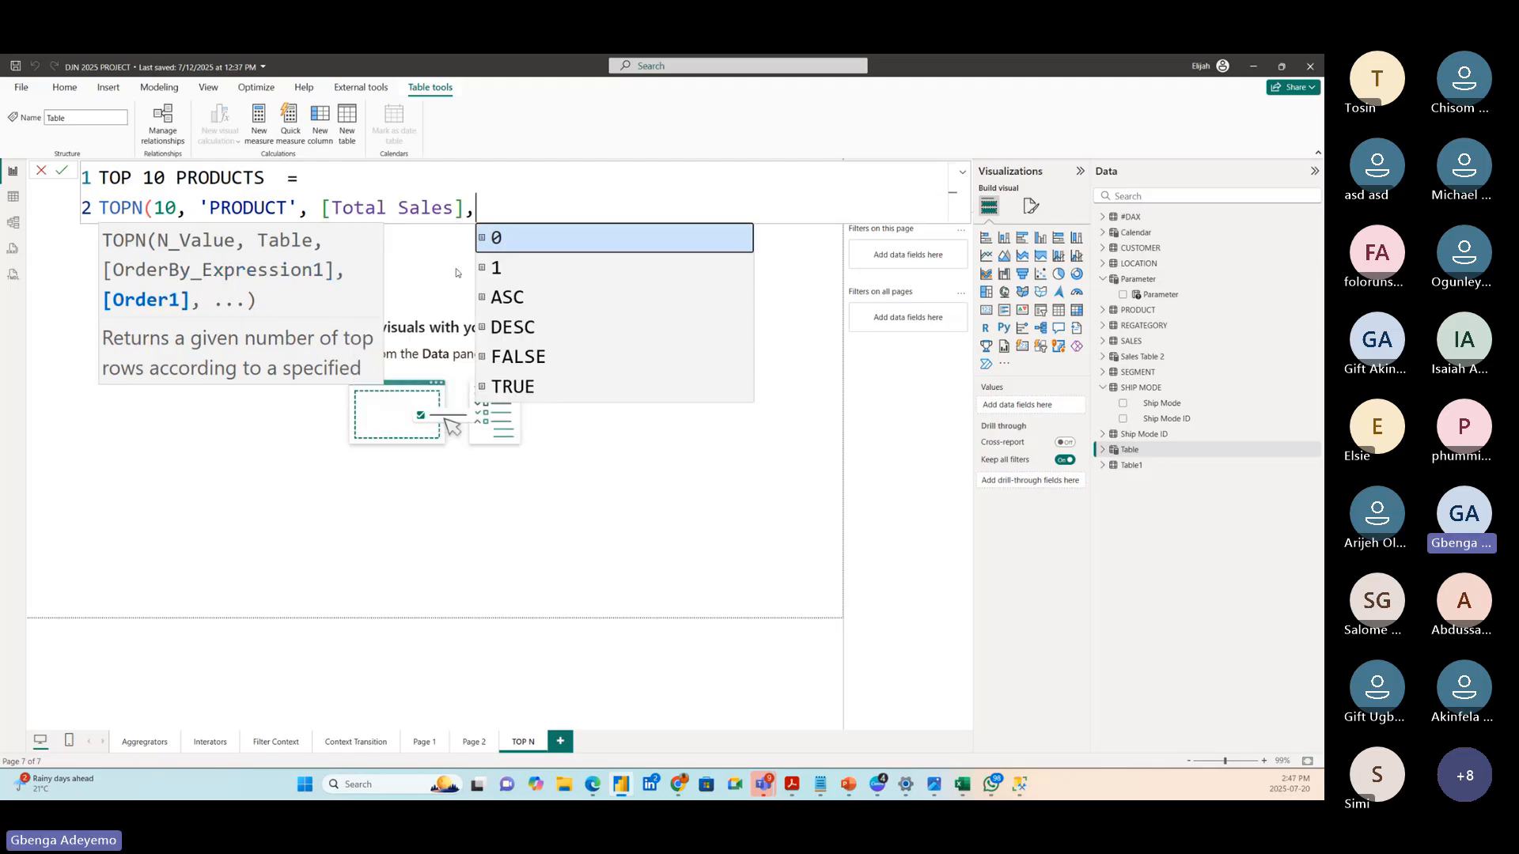
type(" de")
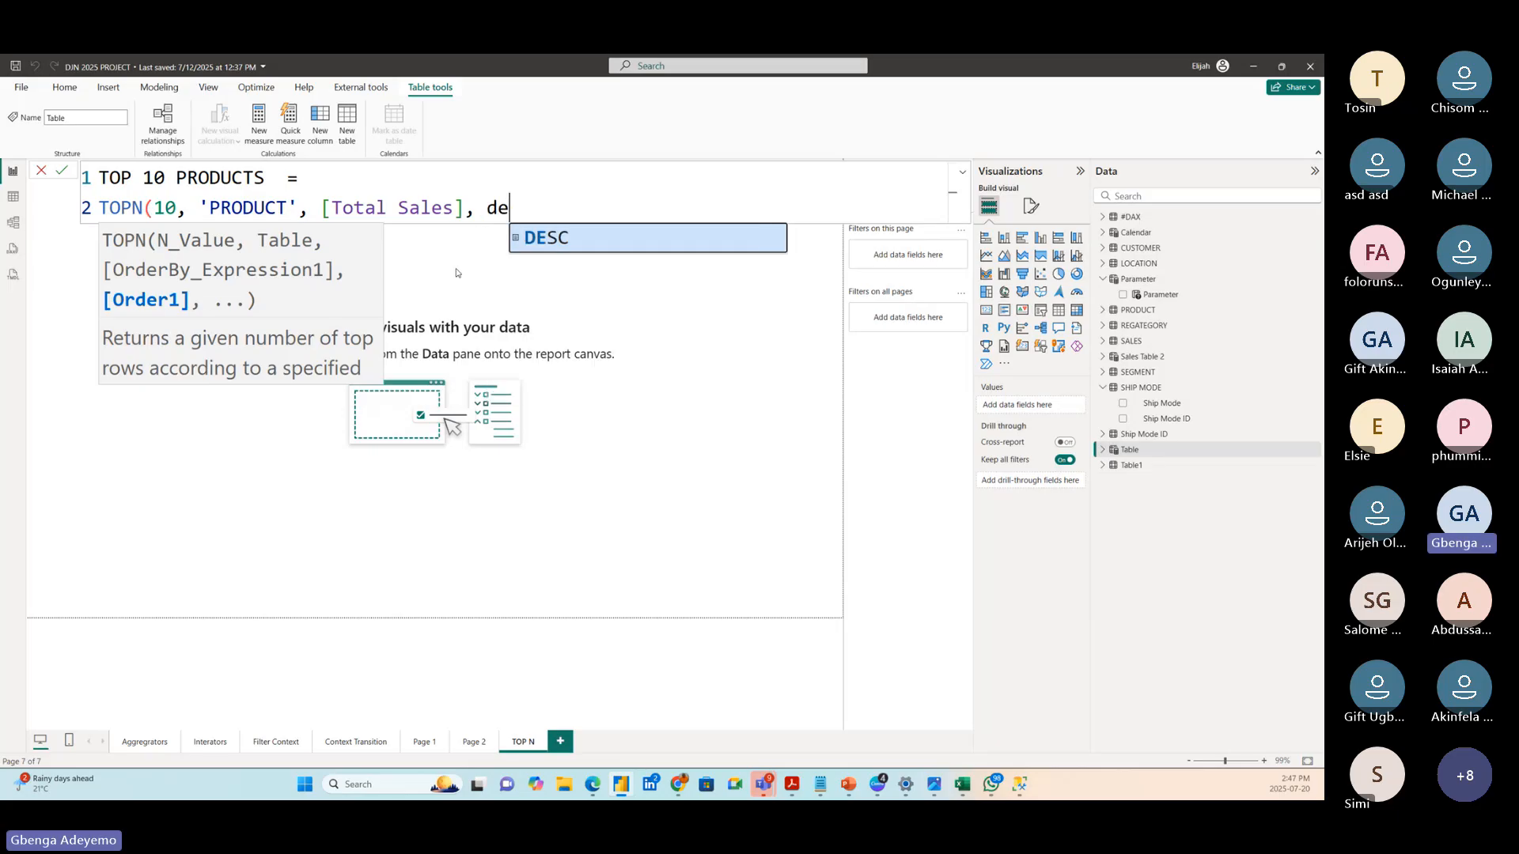
type("sc")
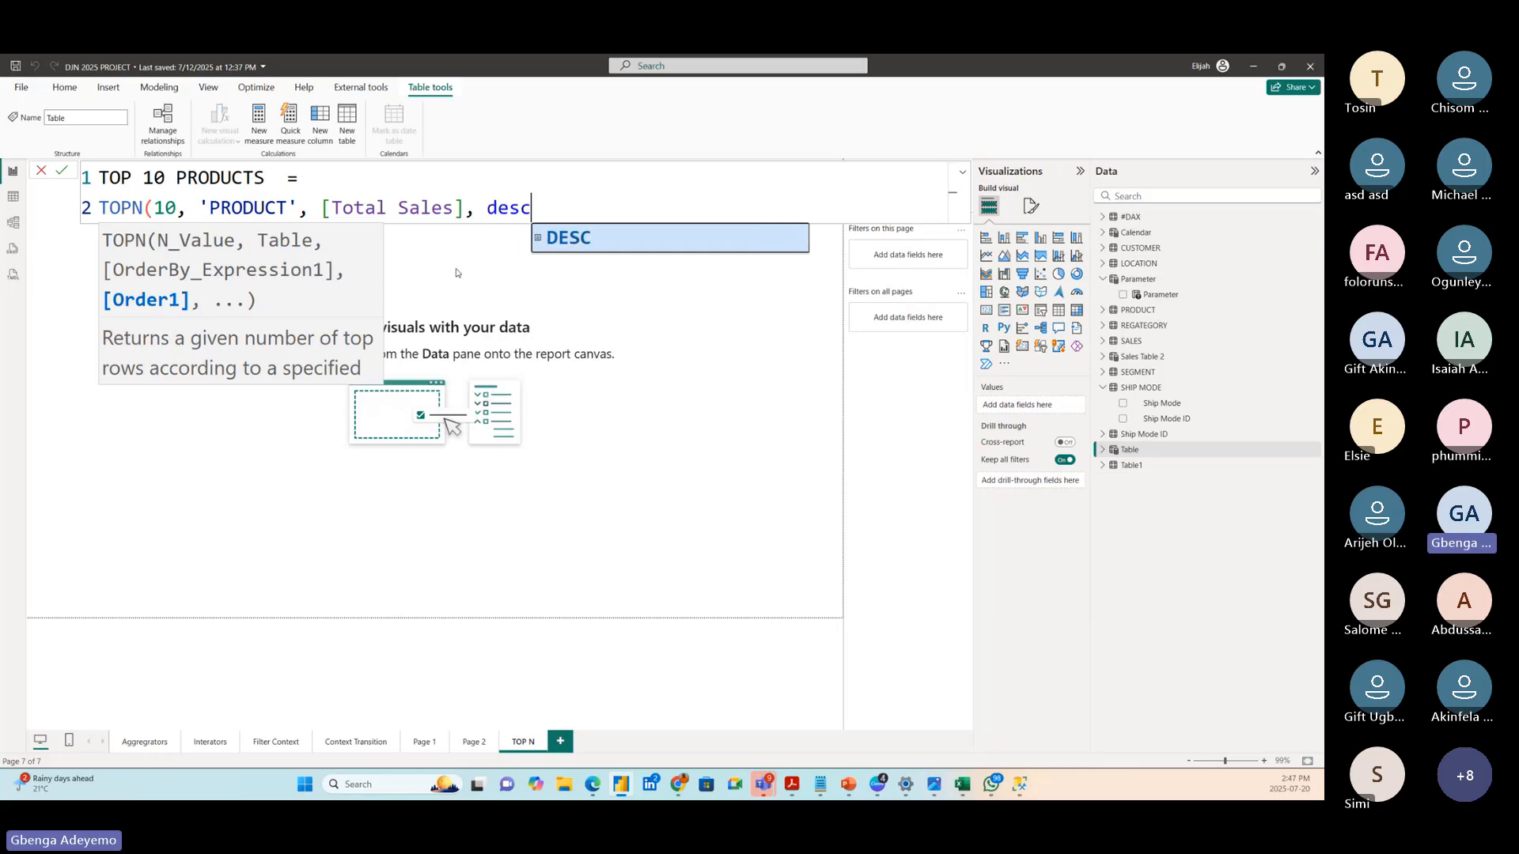
key("Tab")
type(")")
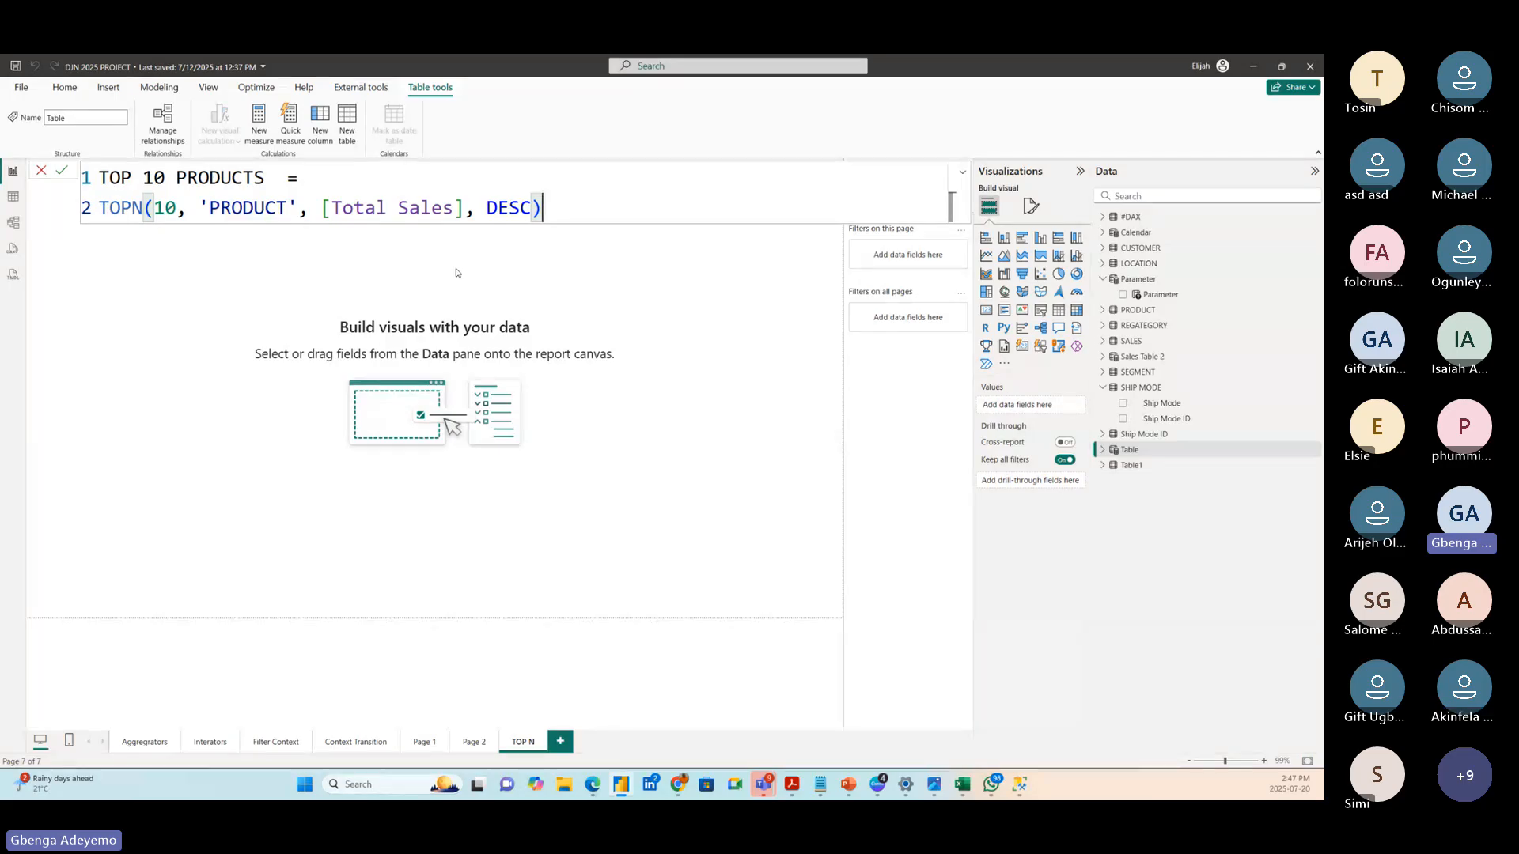
key("Return")
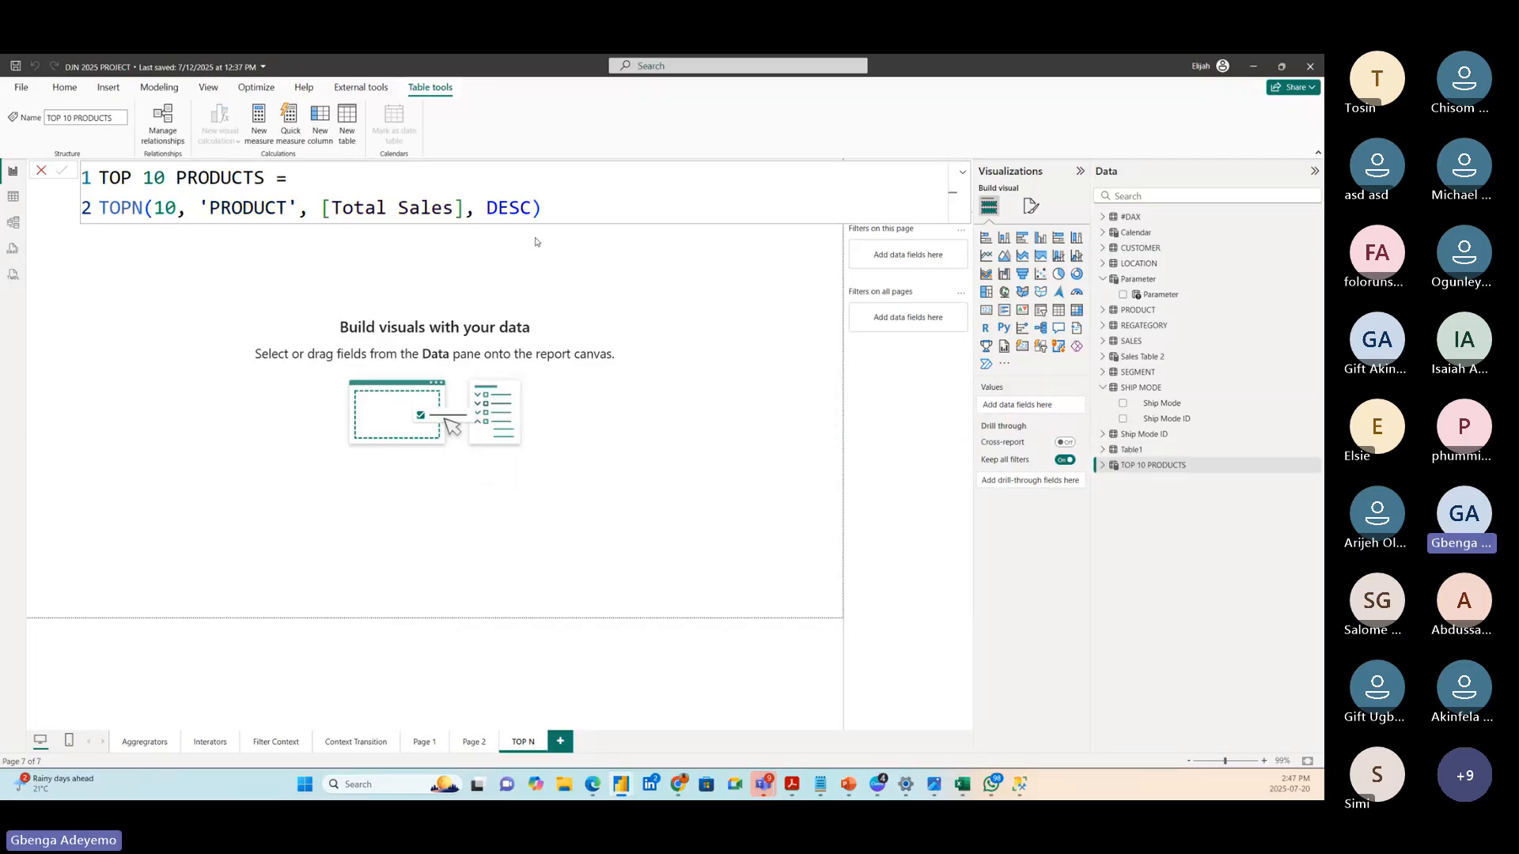
- Show the TOP 10 PRODUCTS table in the data view and set its TOPN N value to 5
left_click(13, 197)
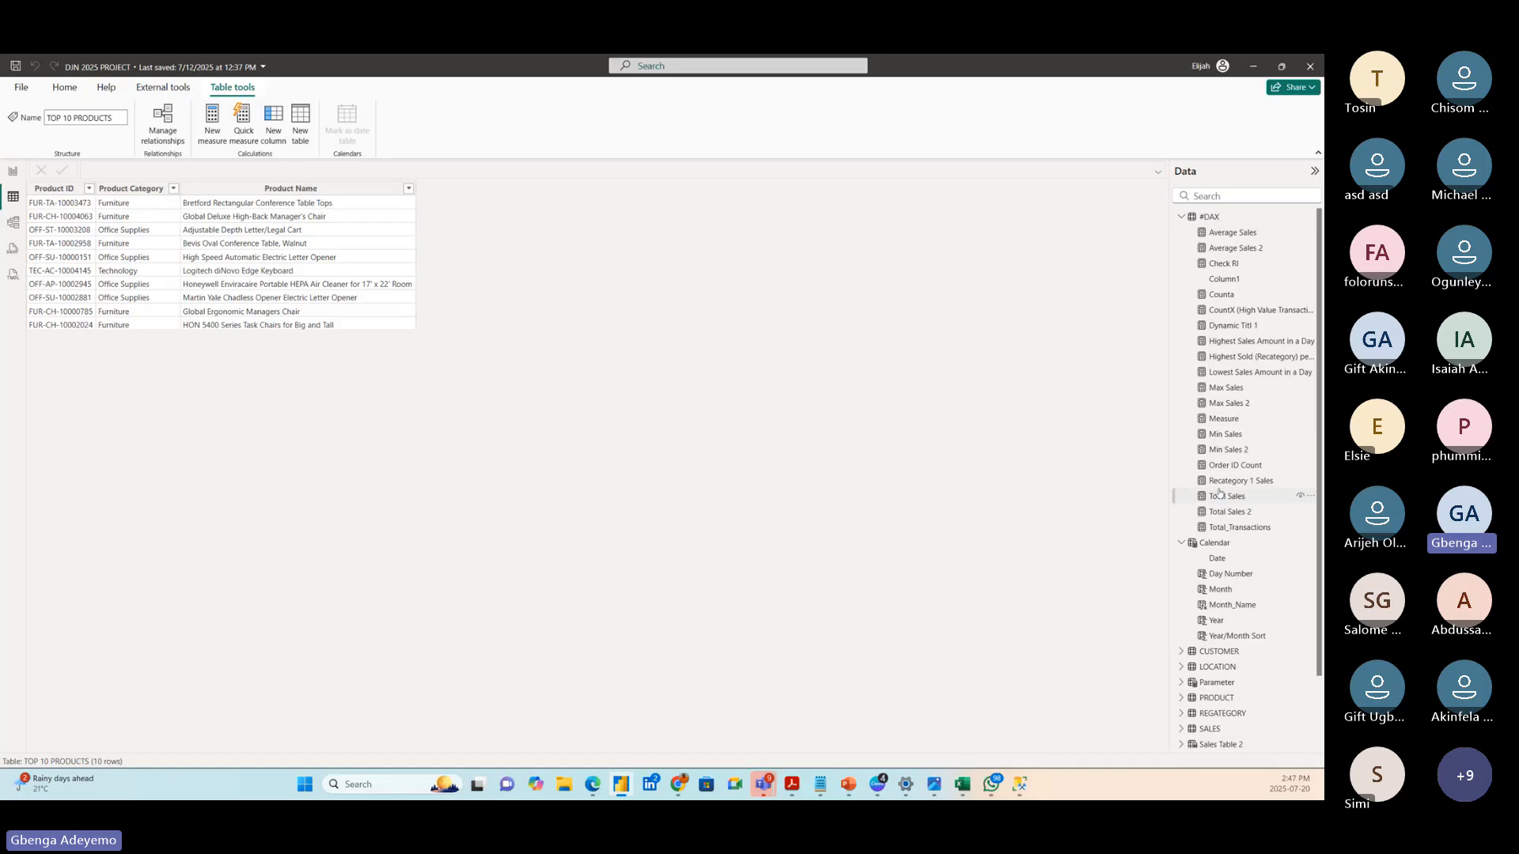
scroll(1257, 745, "down", 3)
left_click(1257, 745)
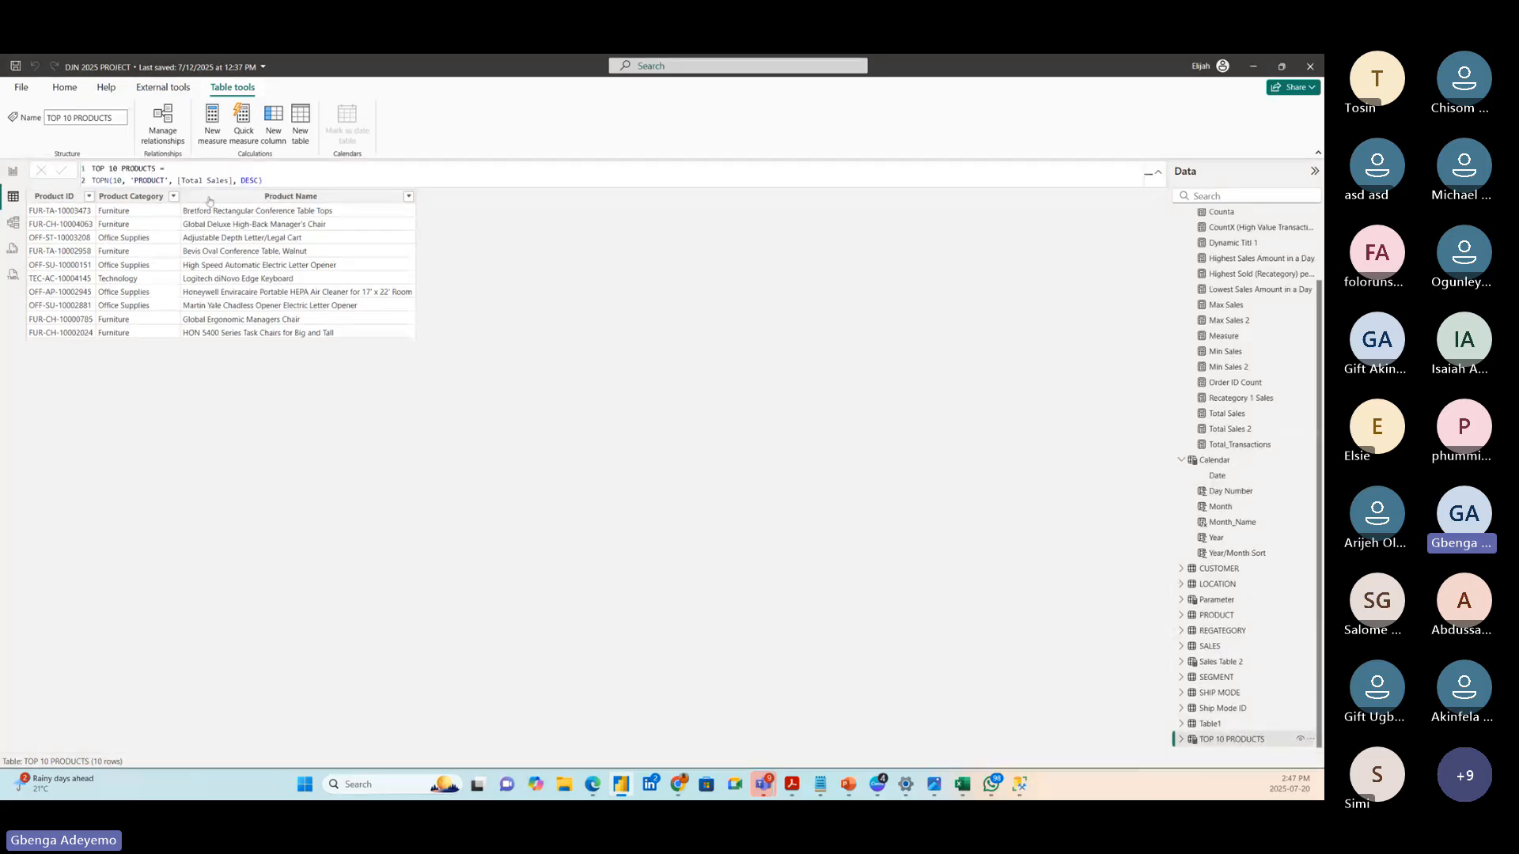
left_click(122, 180)
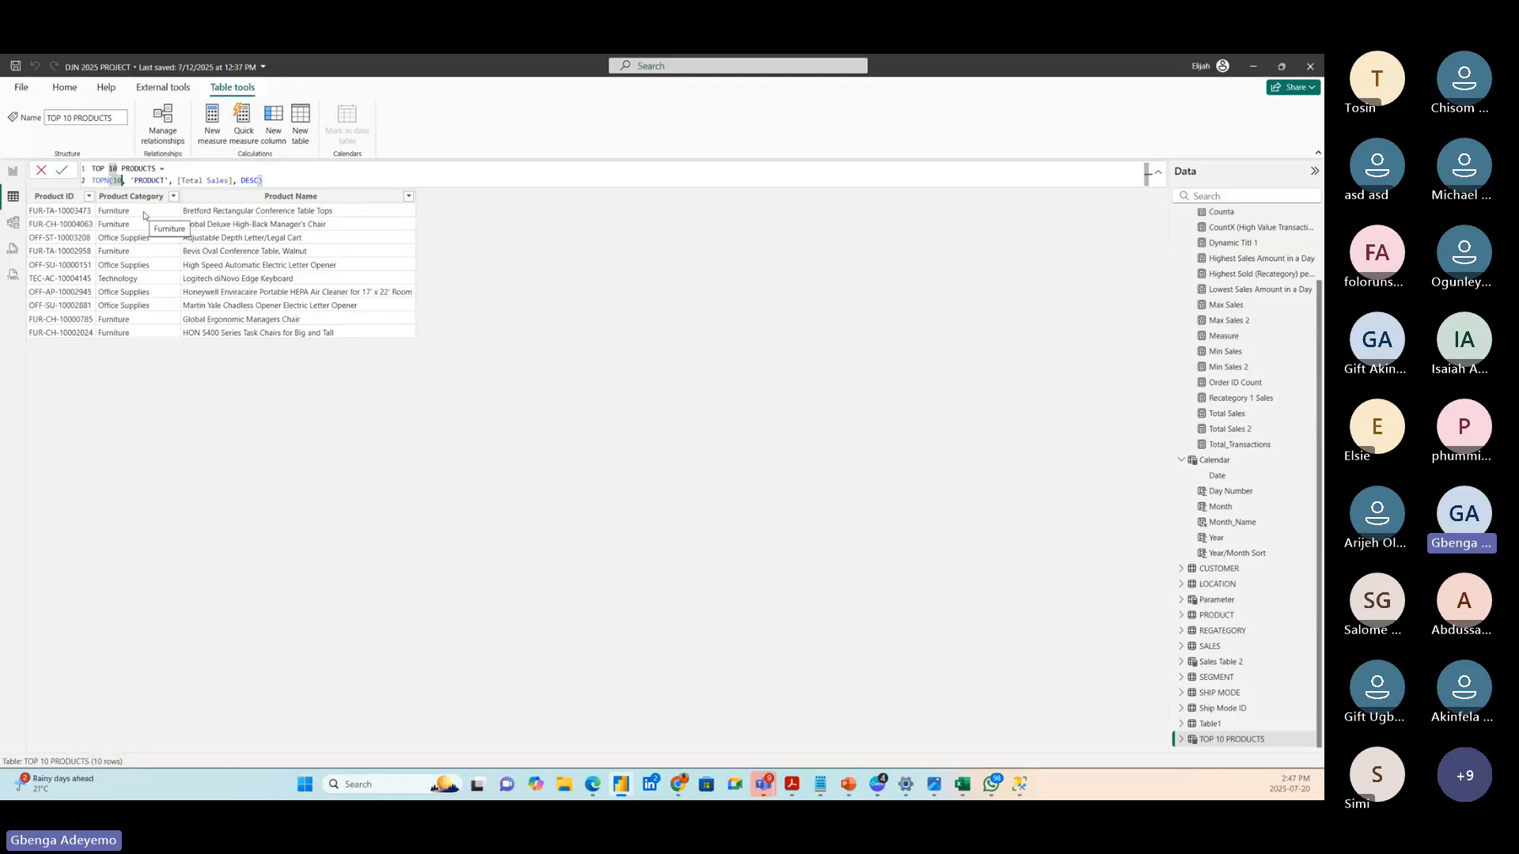
key("BackSpace")
key("BackSpace")
type("5")
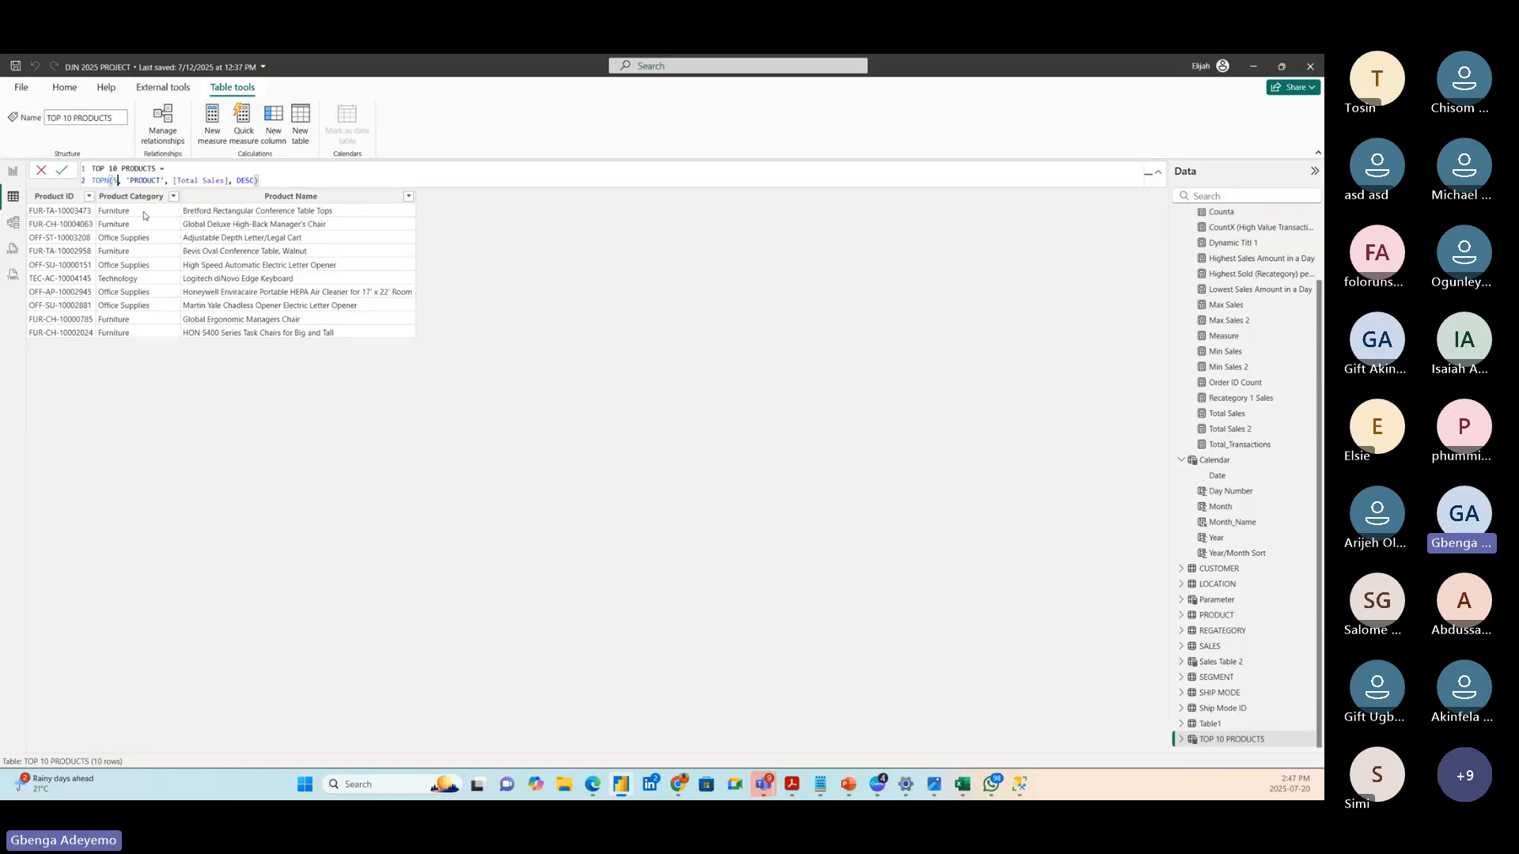
left_click(61, 170)
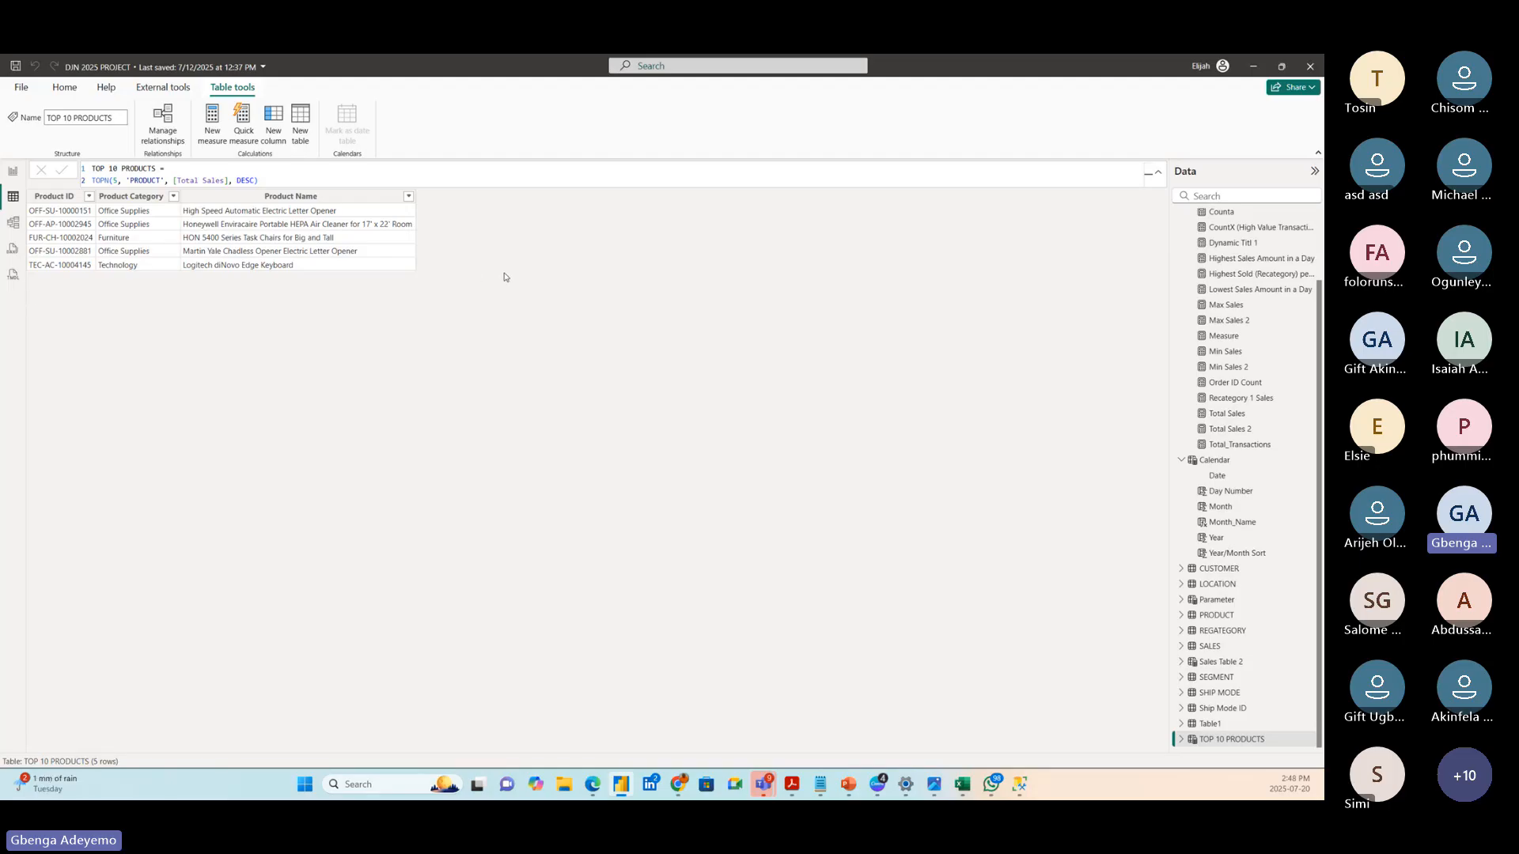
- Examine the Product Name column and the function name and [Total Sales] argument in the table's TOPN formula
left_click(389, 198)
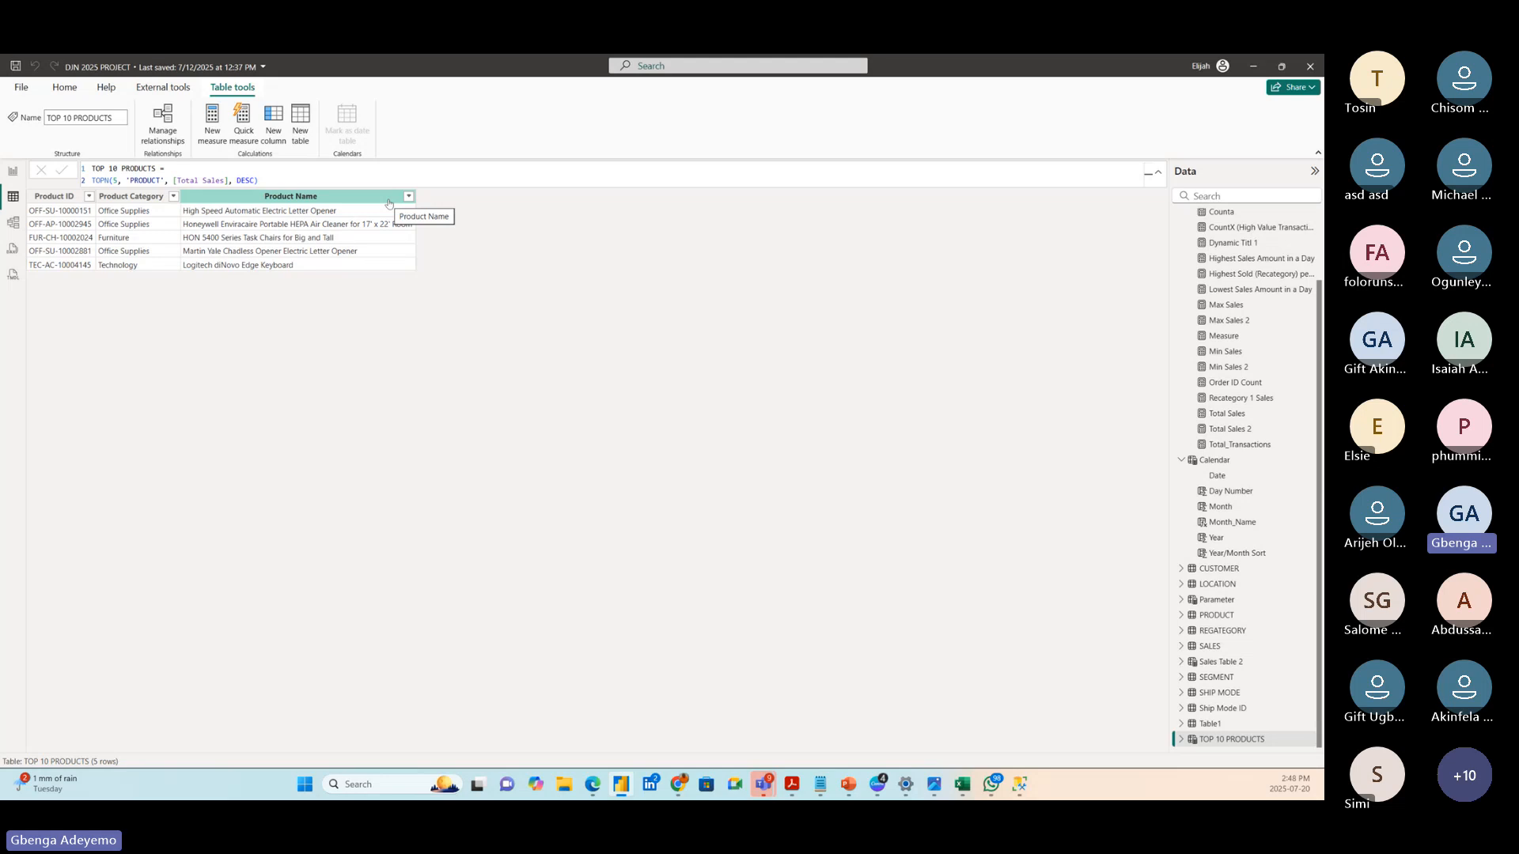
left_click(241, 264)
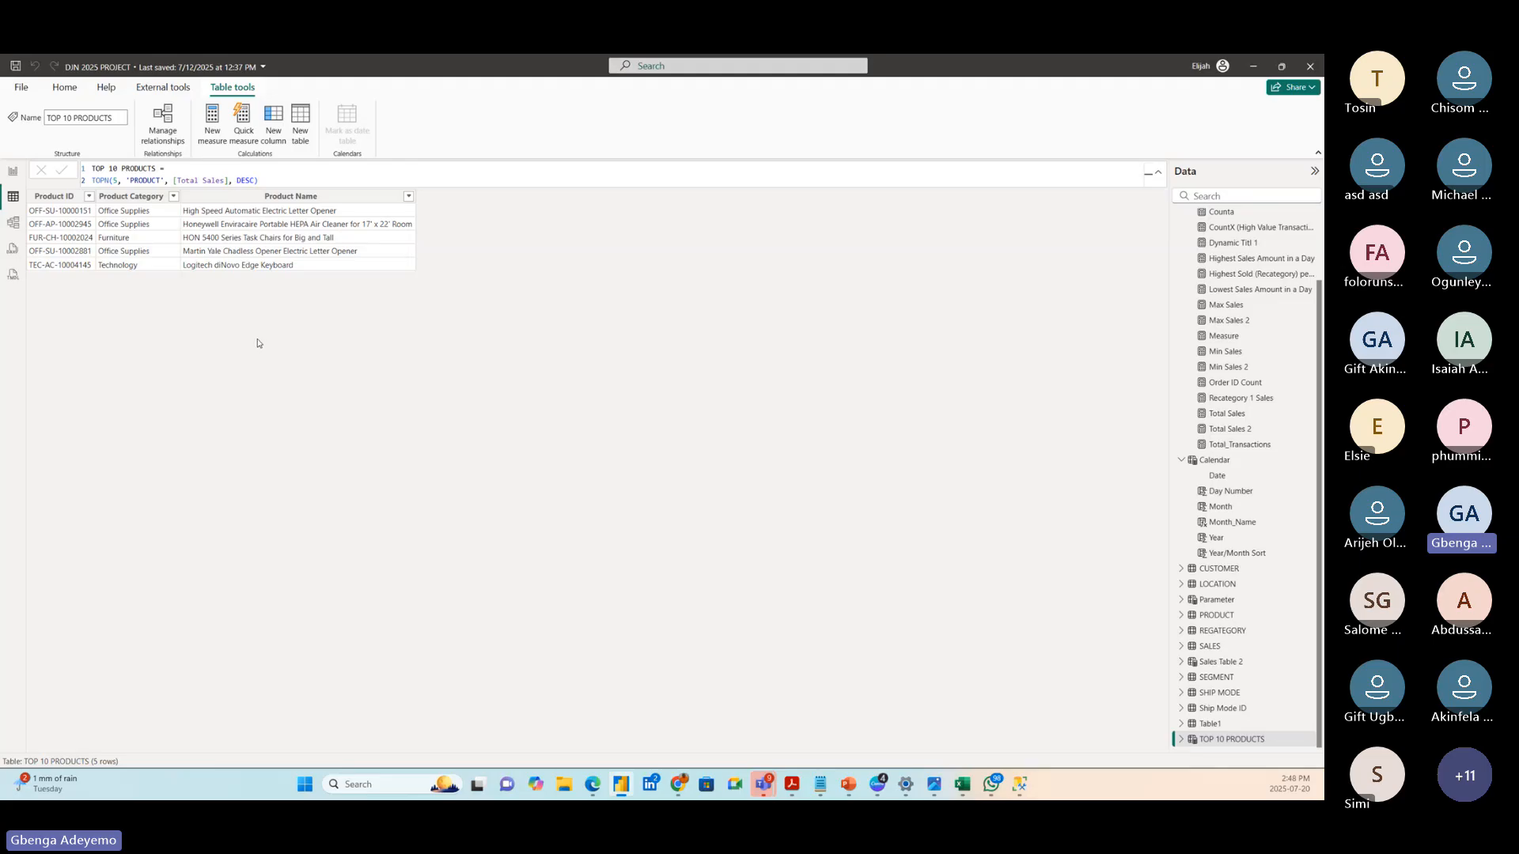
left_click(218, 174)
left_click(215, 180)
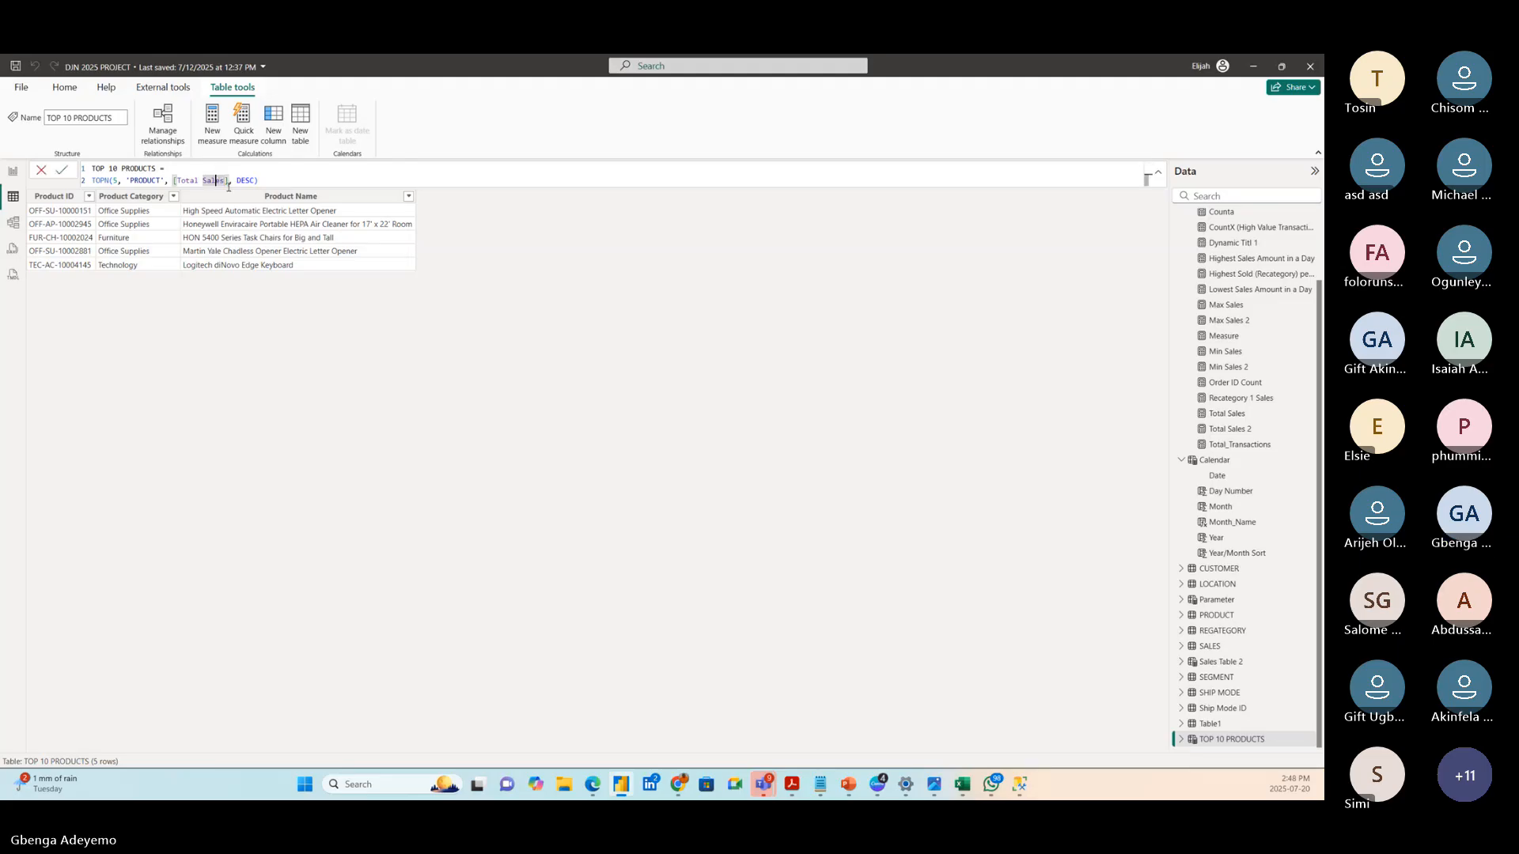
left_click(229, 181)
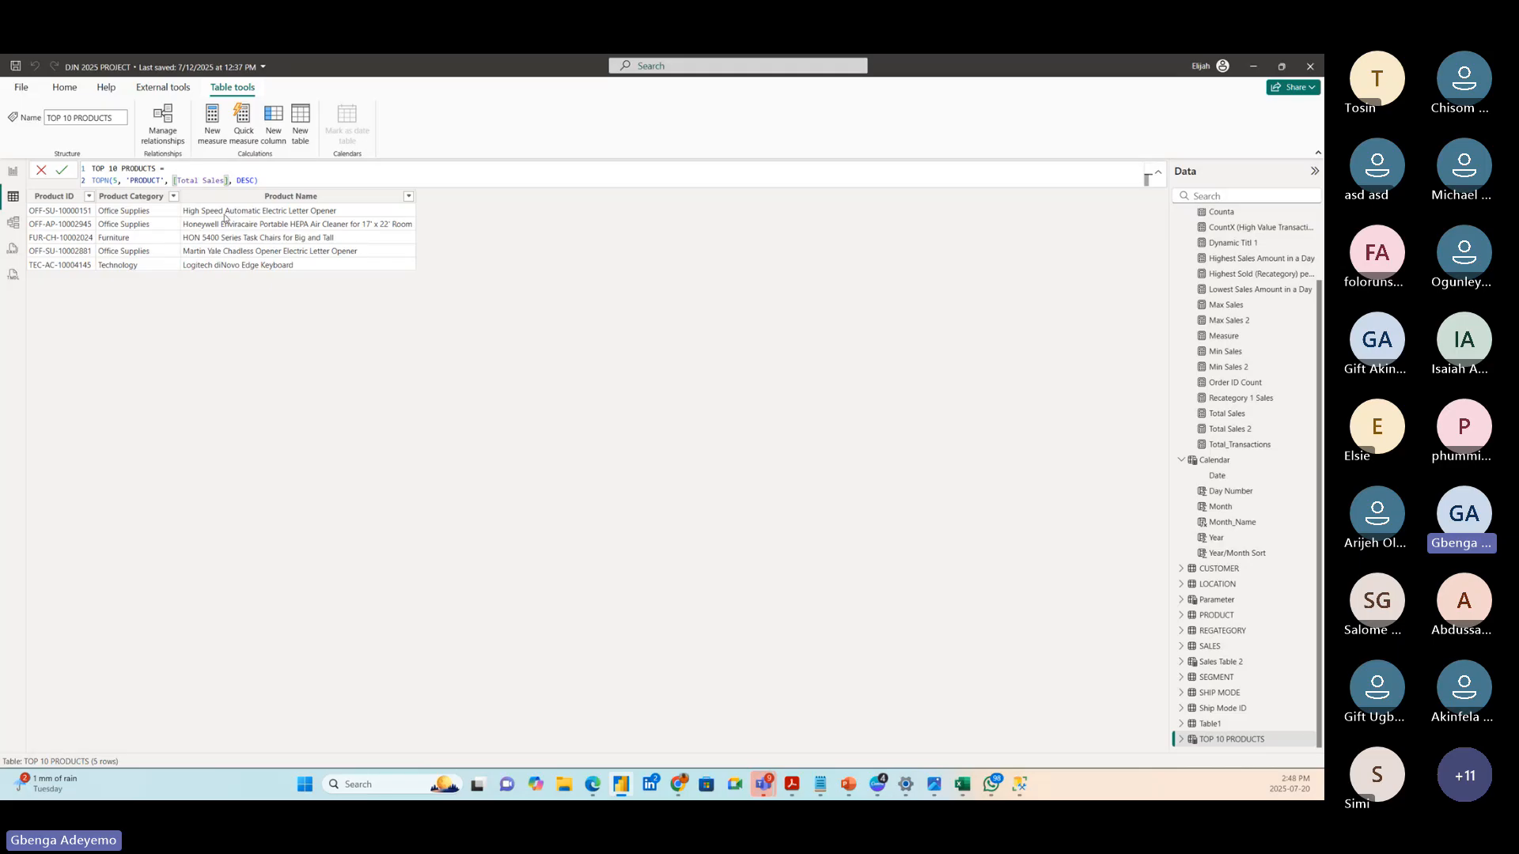
left_click(428, 268)
left_click(288, 182)
left_click(101, 182)
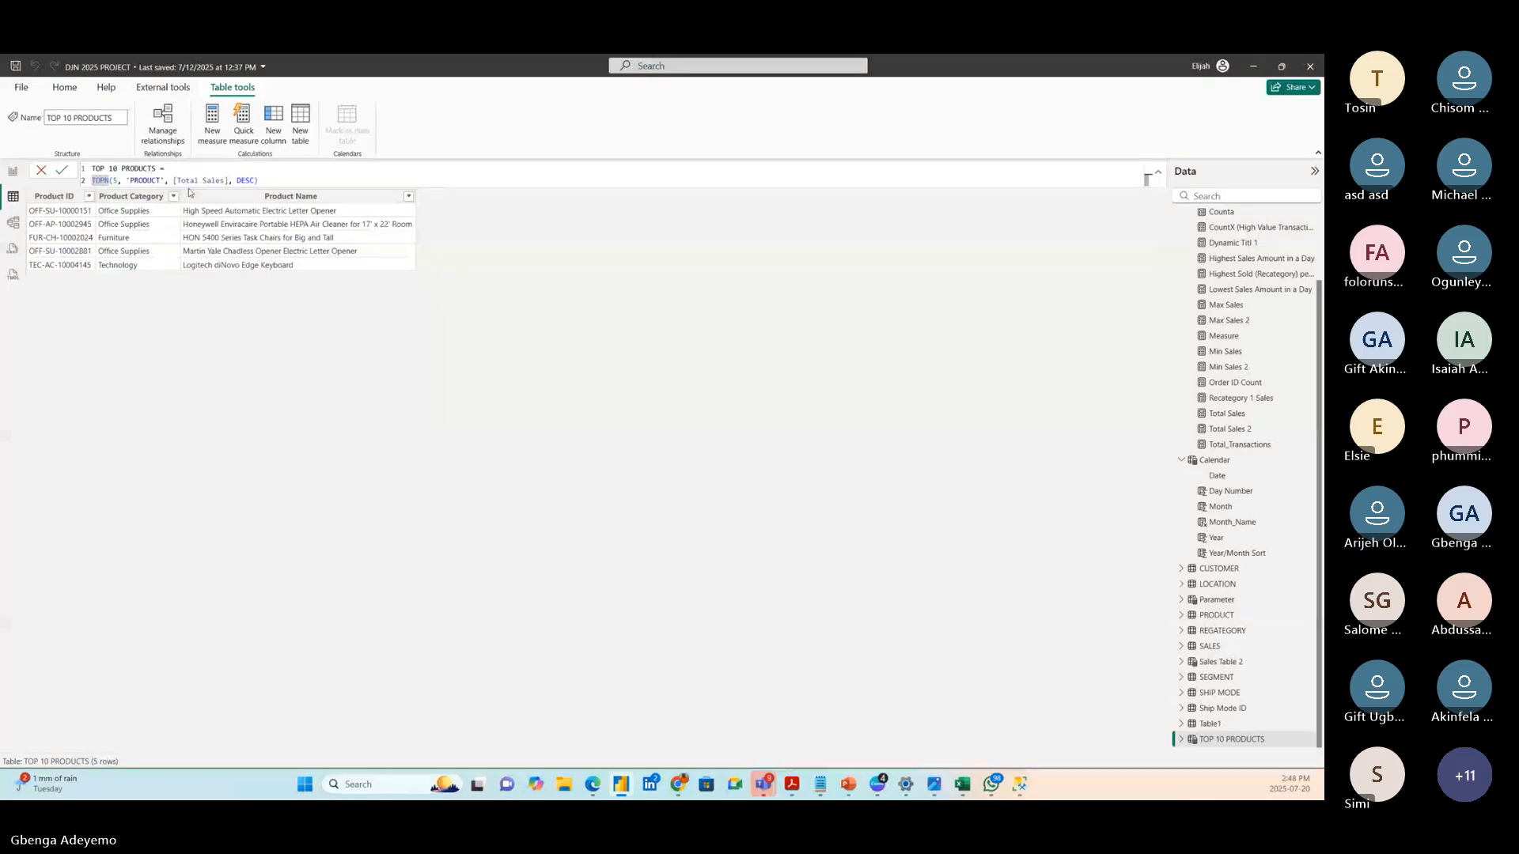
left_click(204, 182)
left_click(266, 181)
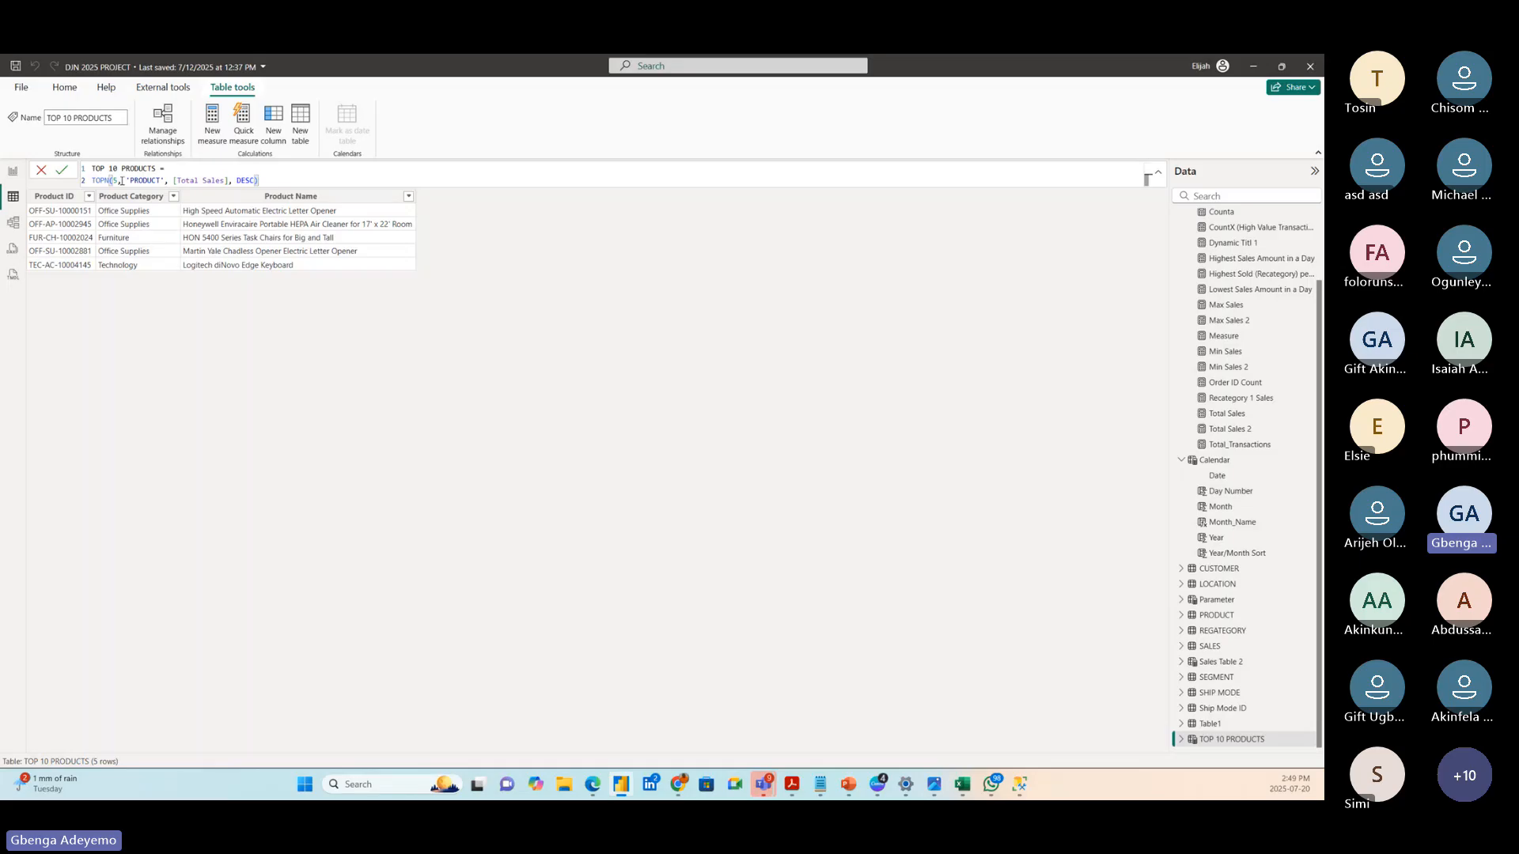
- Set the N value in the TOP 10 PRODUCTS formula to 20 and commit it
left_click(118, 181)
key("BackSpace")
type("20")
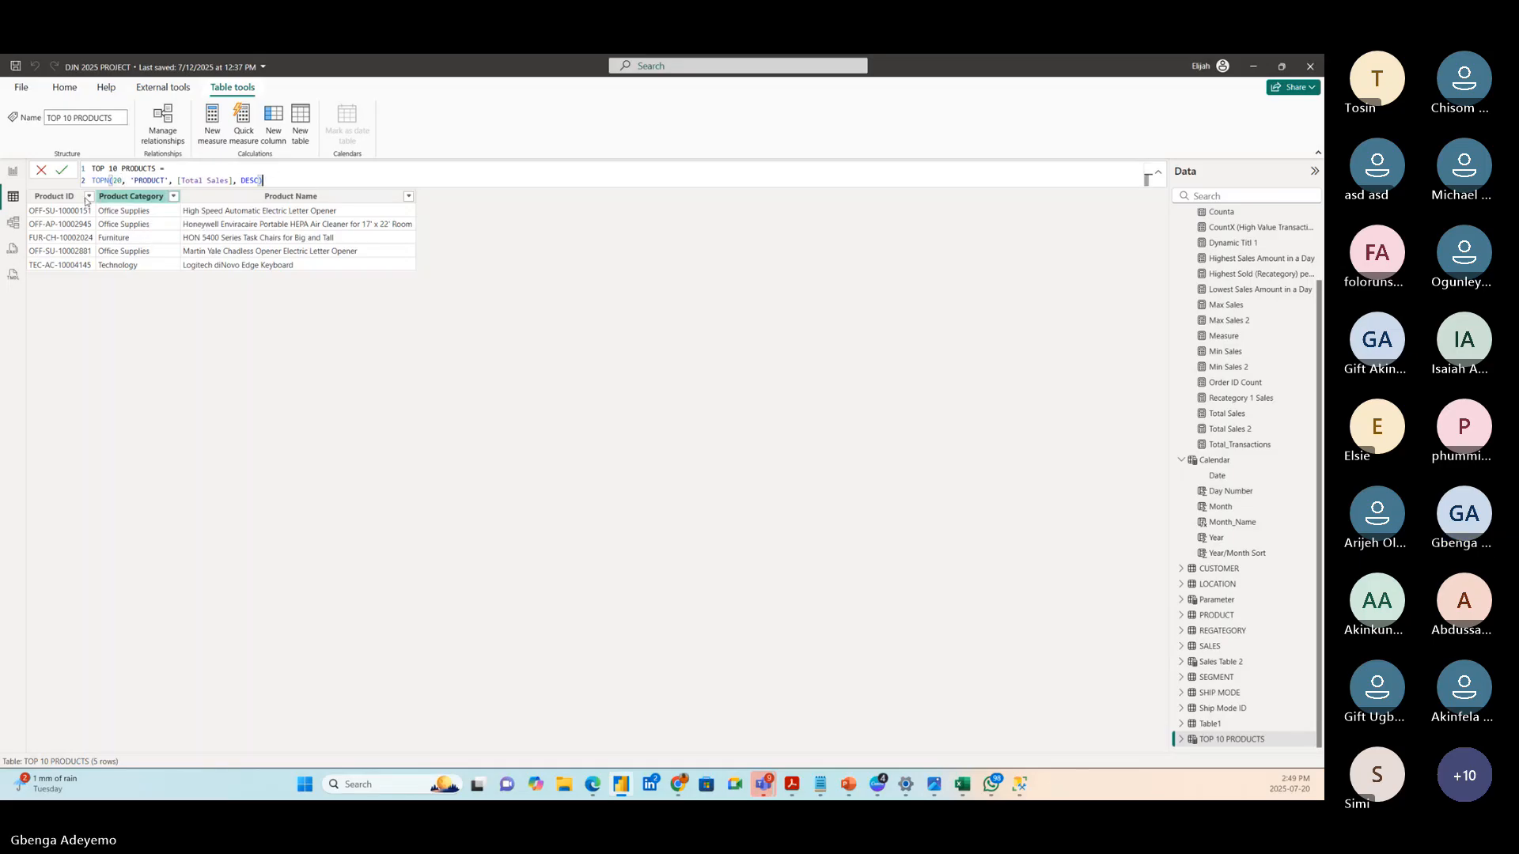
left_click(62, 171)
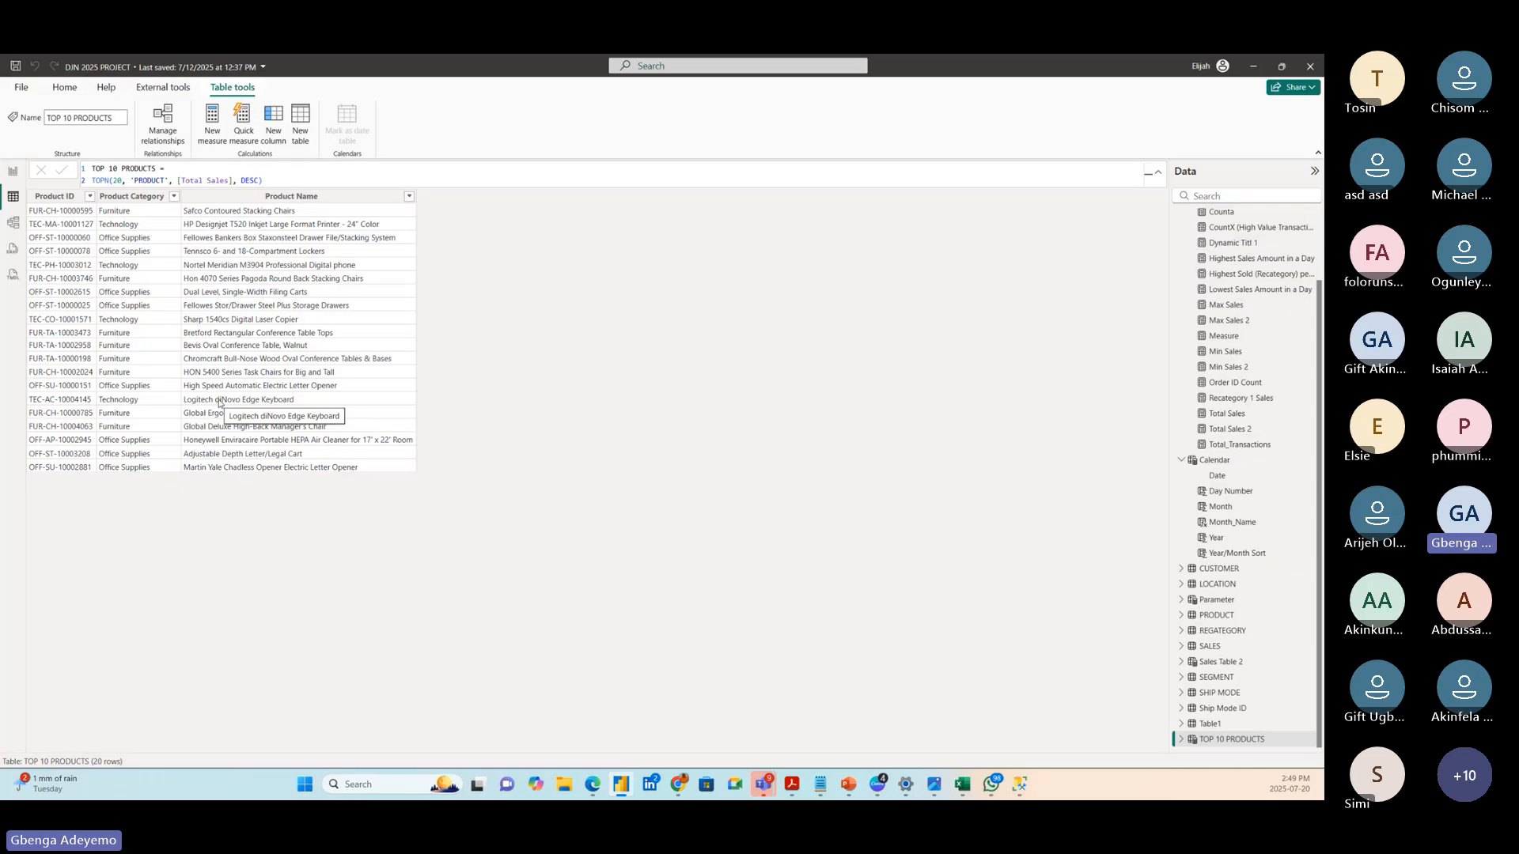
- Clear the entire TOP 10 PRODUCTS table formula and commit the emptied definition
left_click(280, 175)
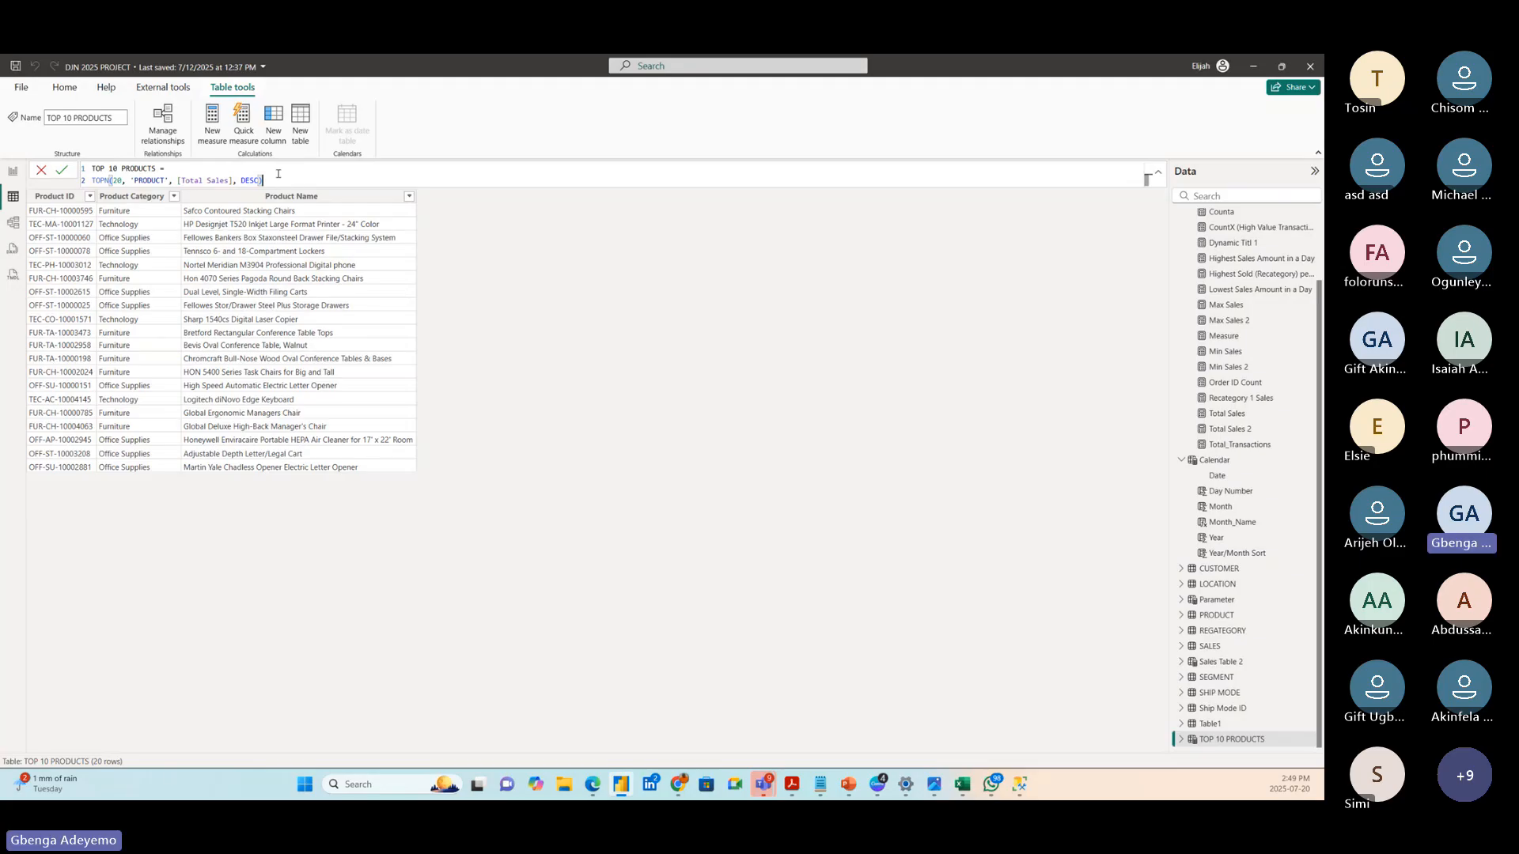
key("Return")
left_click_drag(264, 181, 107, 182)
left_click_drag(67, 179, 87, 168)
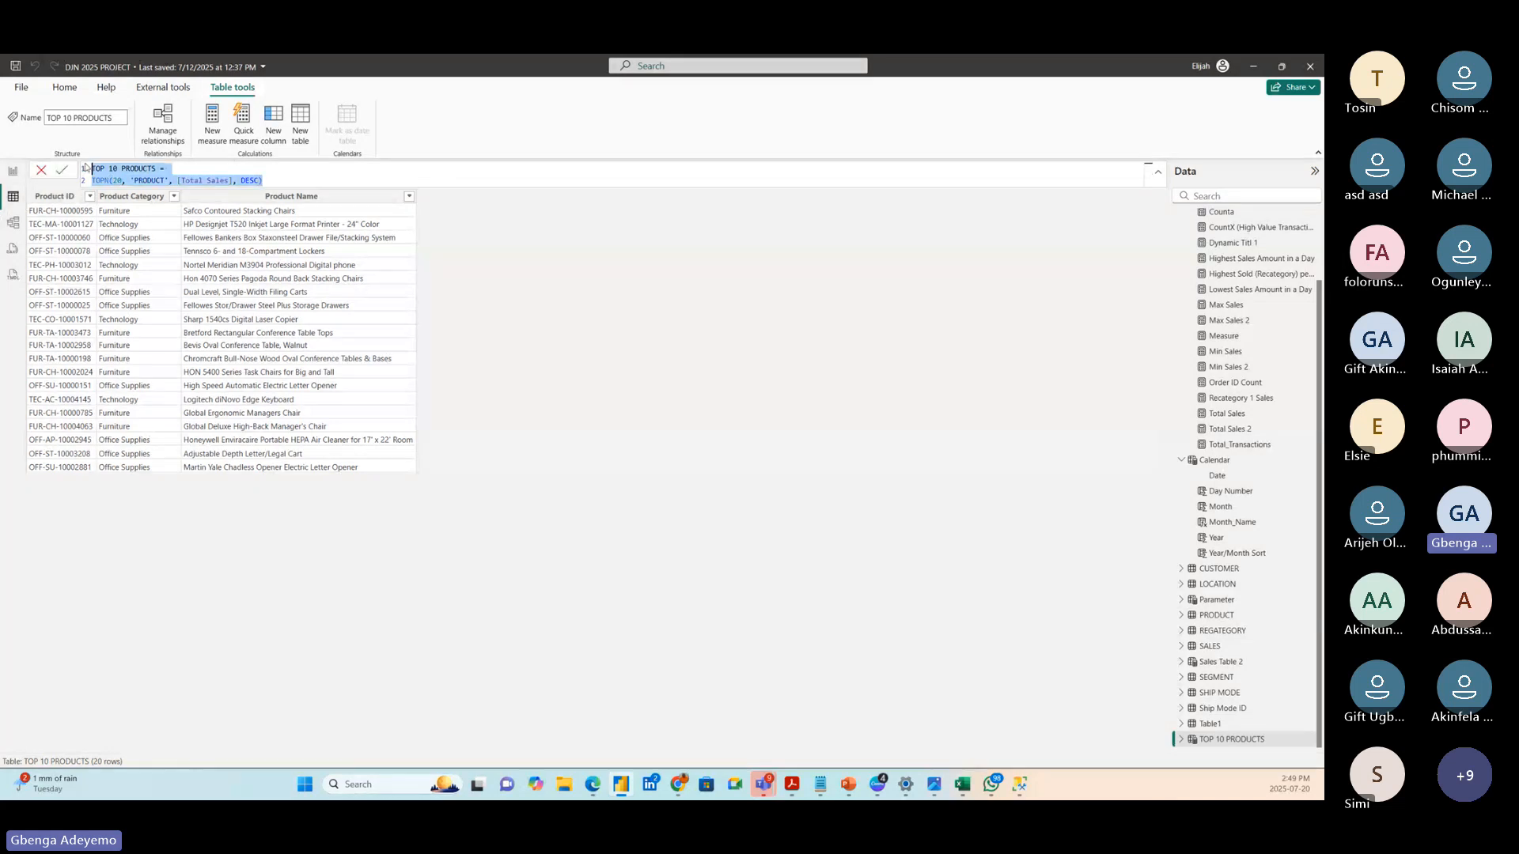
key("BackSpace")
key("Return")
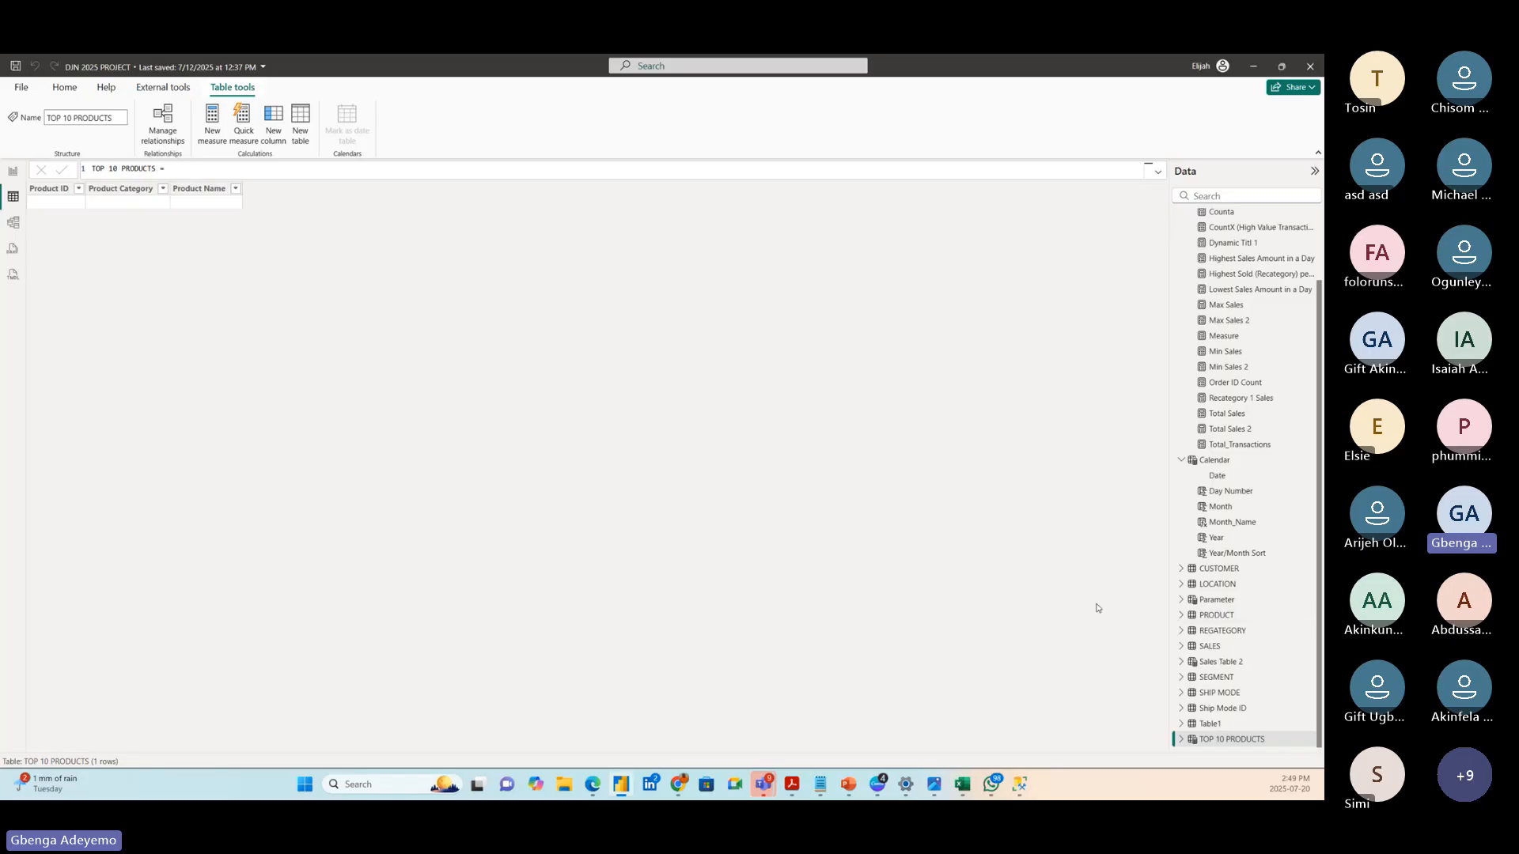
- Delete the TOP 10 PRODUCTS table from the model and collapse the #DAX table's field list
right_click(1196, 740)
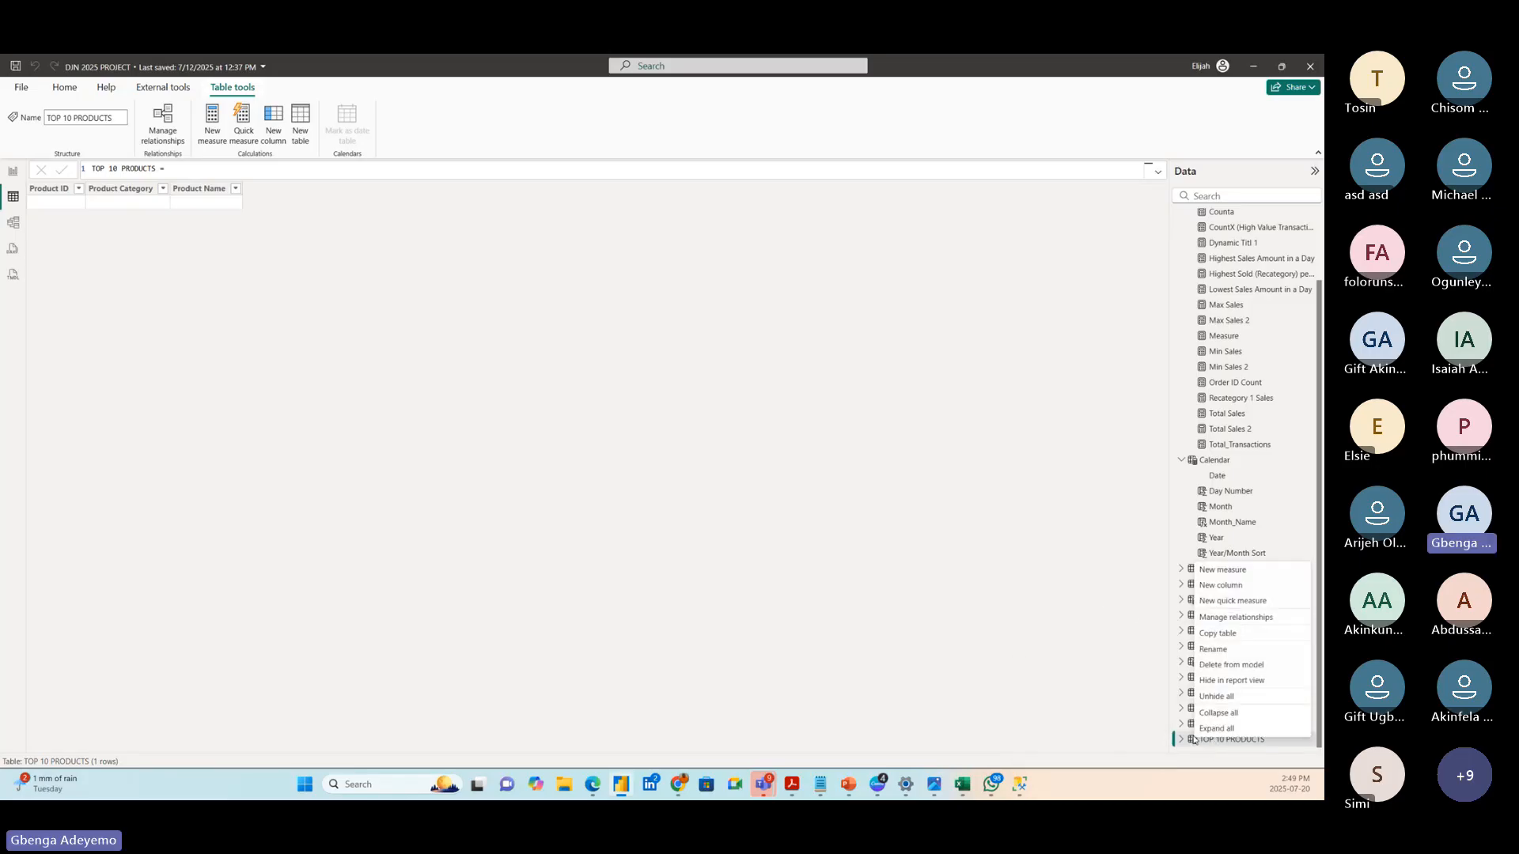
left_click(1231, 664)
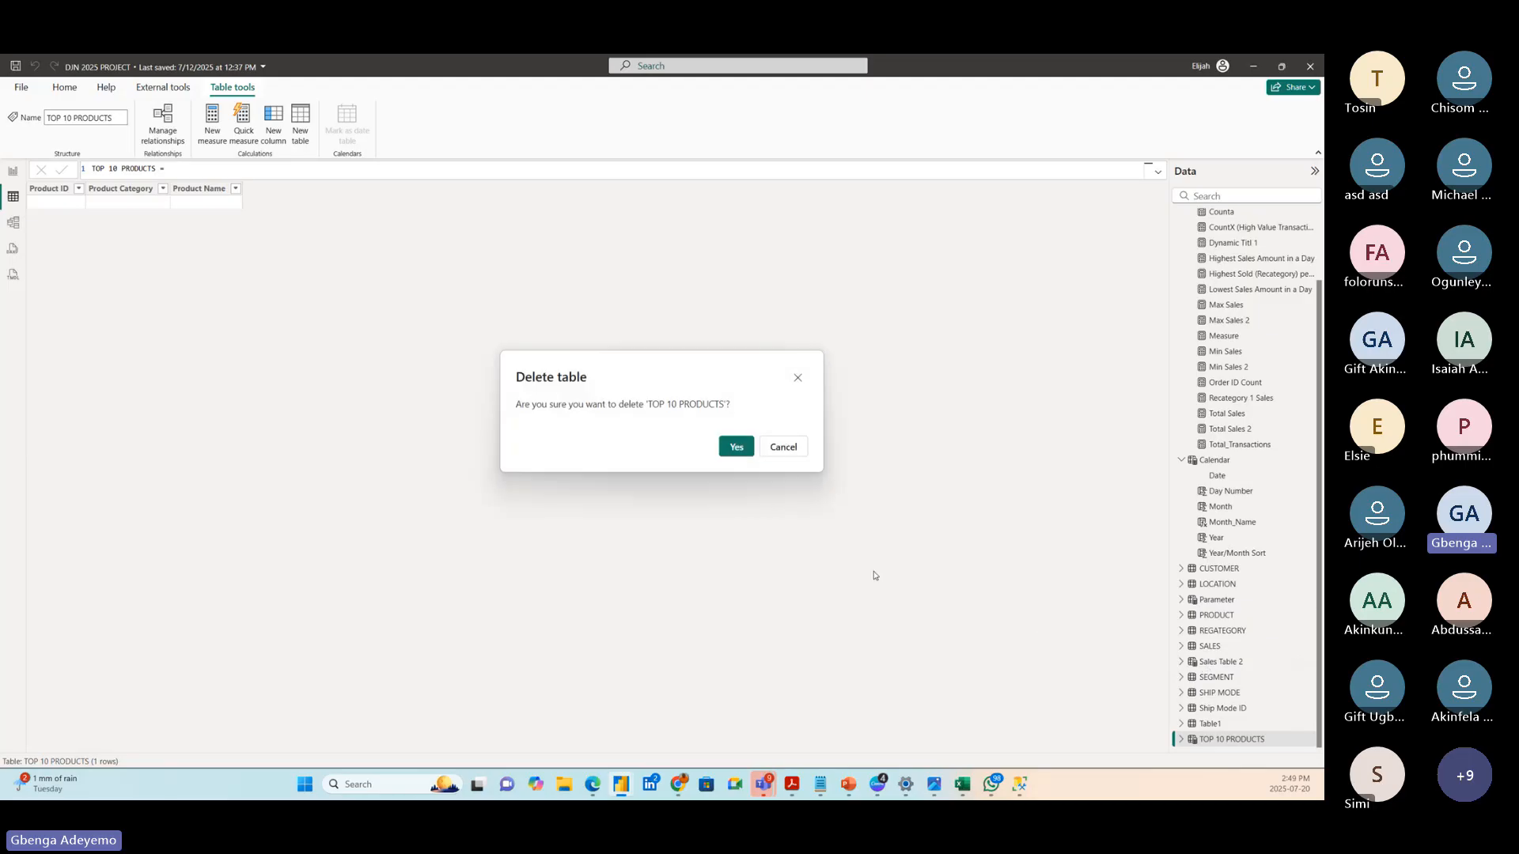
left_click(737, 447)
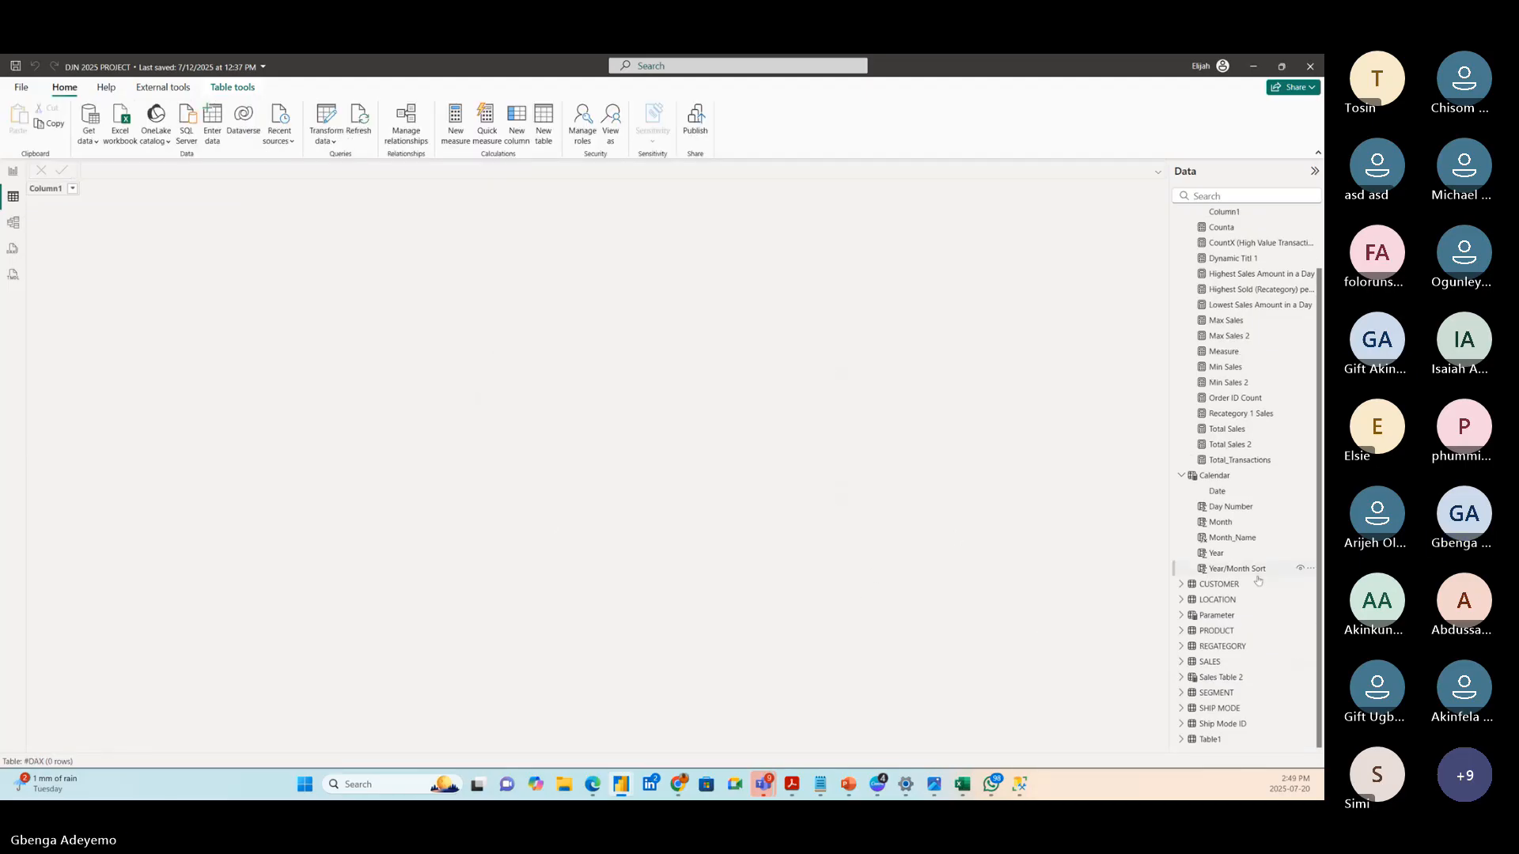
scroll(1246, 574, "up", 1)
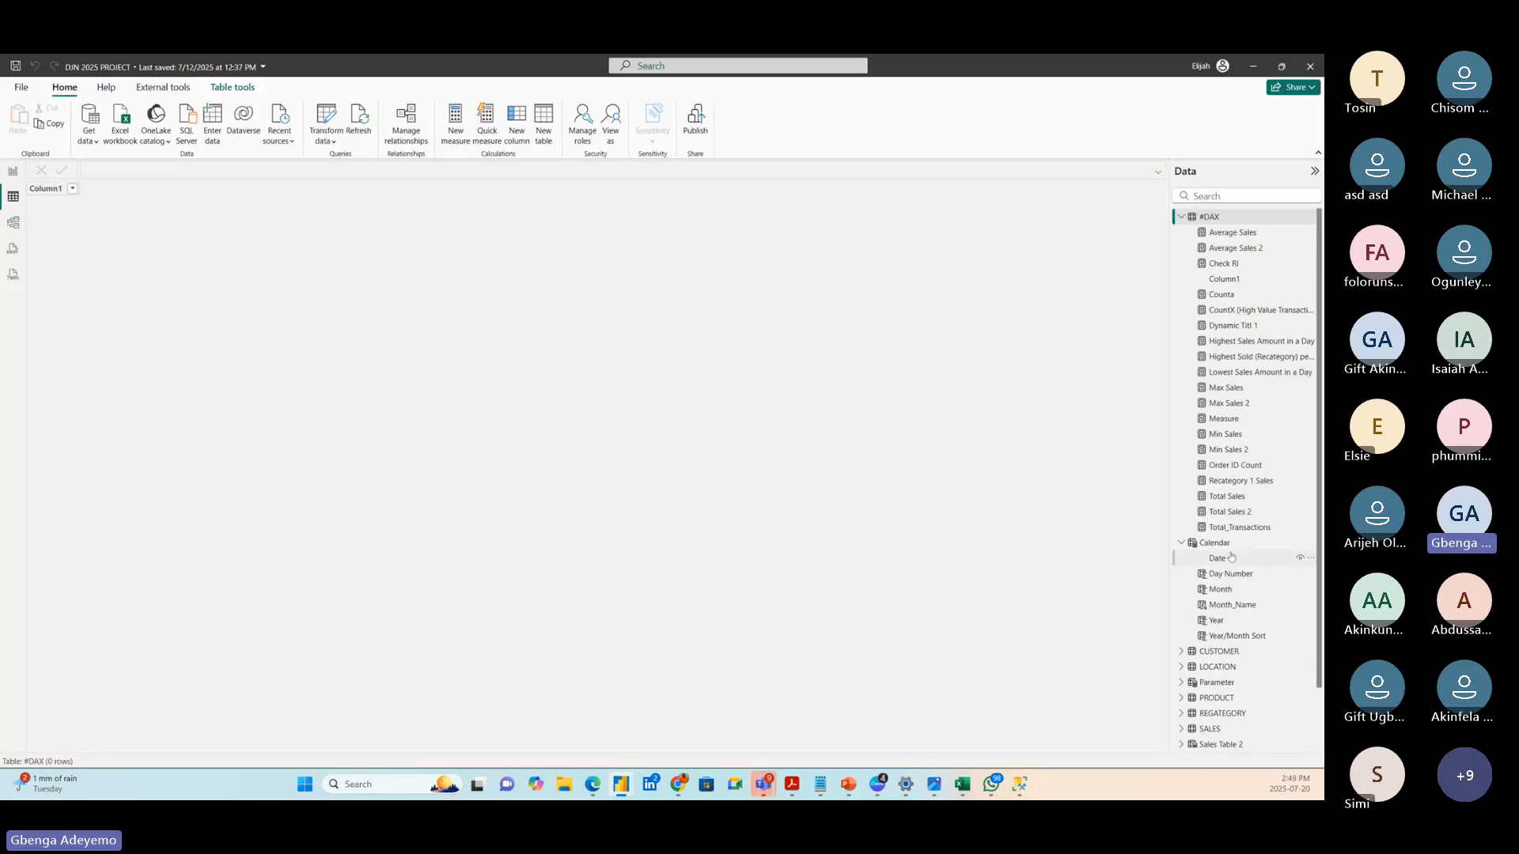
left_click(1181, 217)
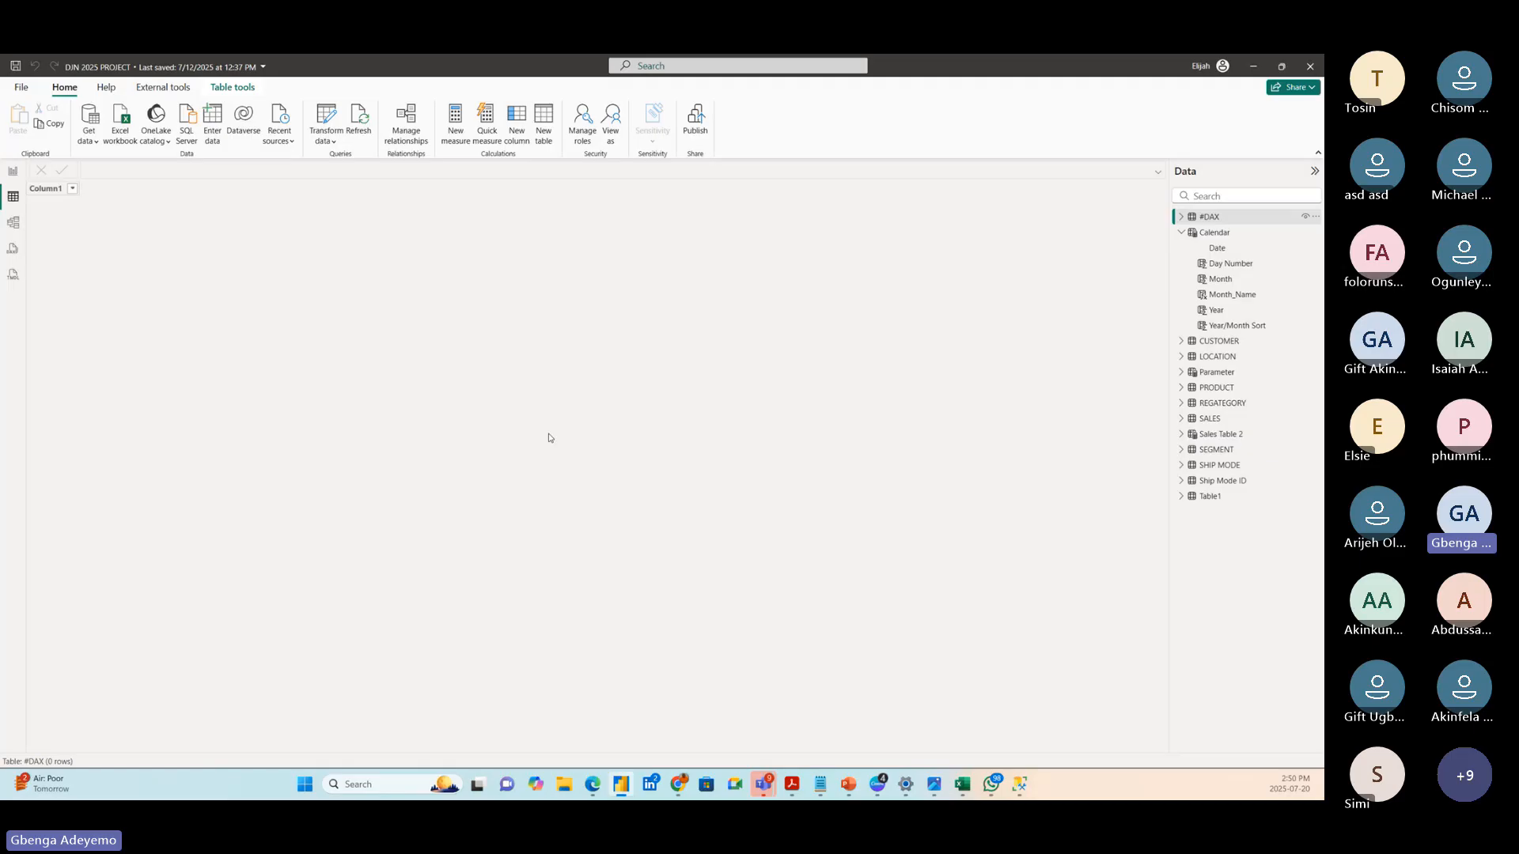
- Return to the report view and add an enlarged table visual on the left half of the TOP N page
left_click(12, 172)
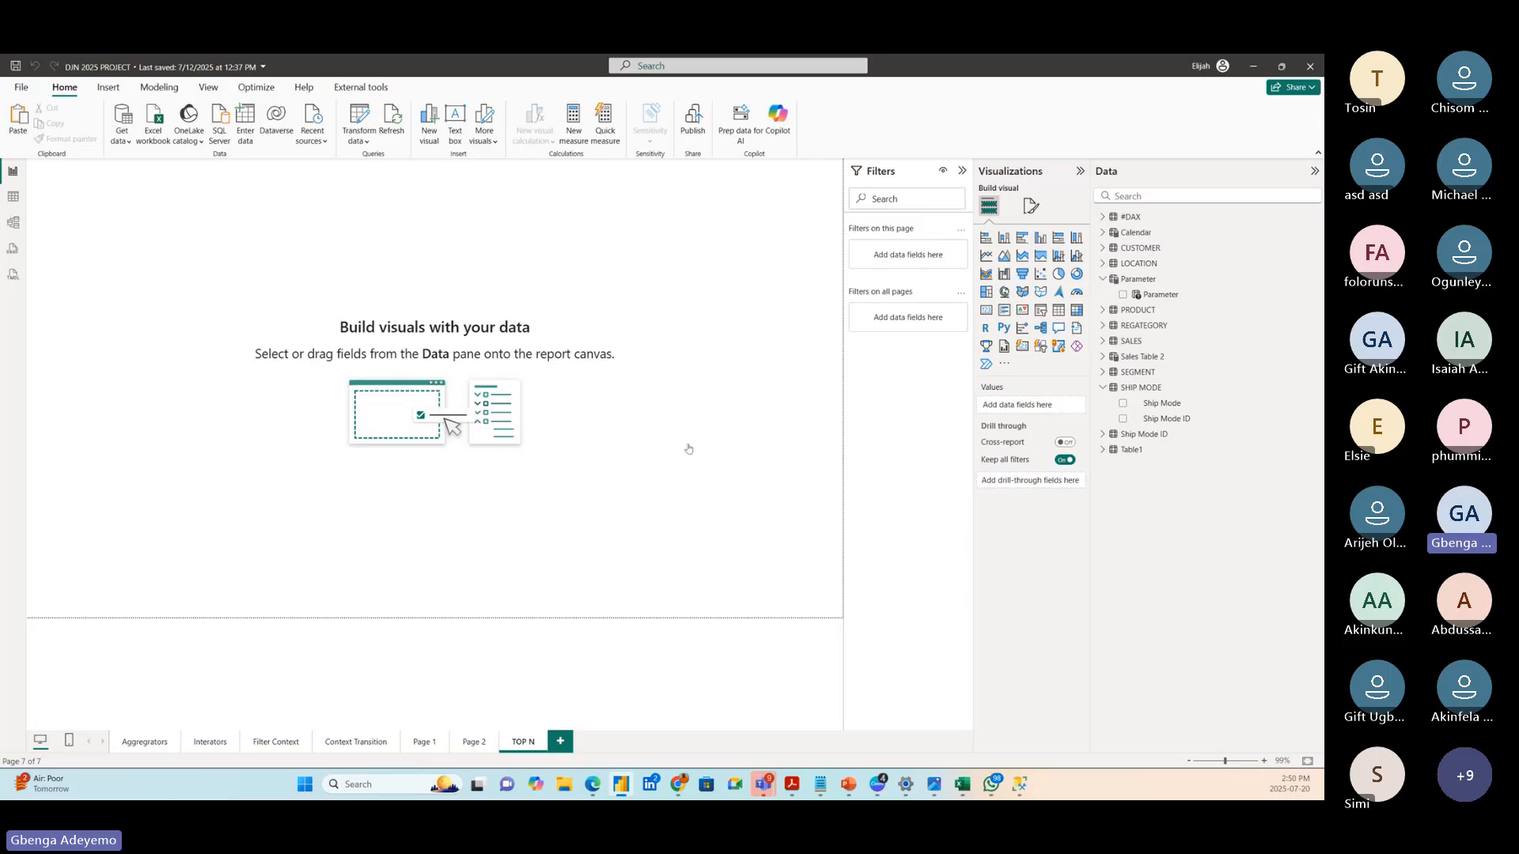
left_click(1058, 310)
left_click_drag(178, 324, 356, 595)
left_click_drag(295, 525, 302, 500)
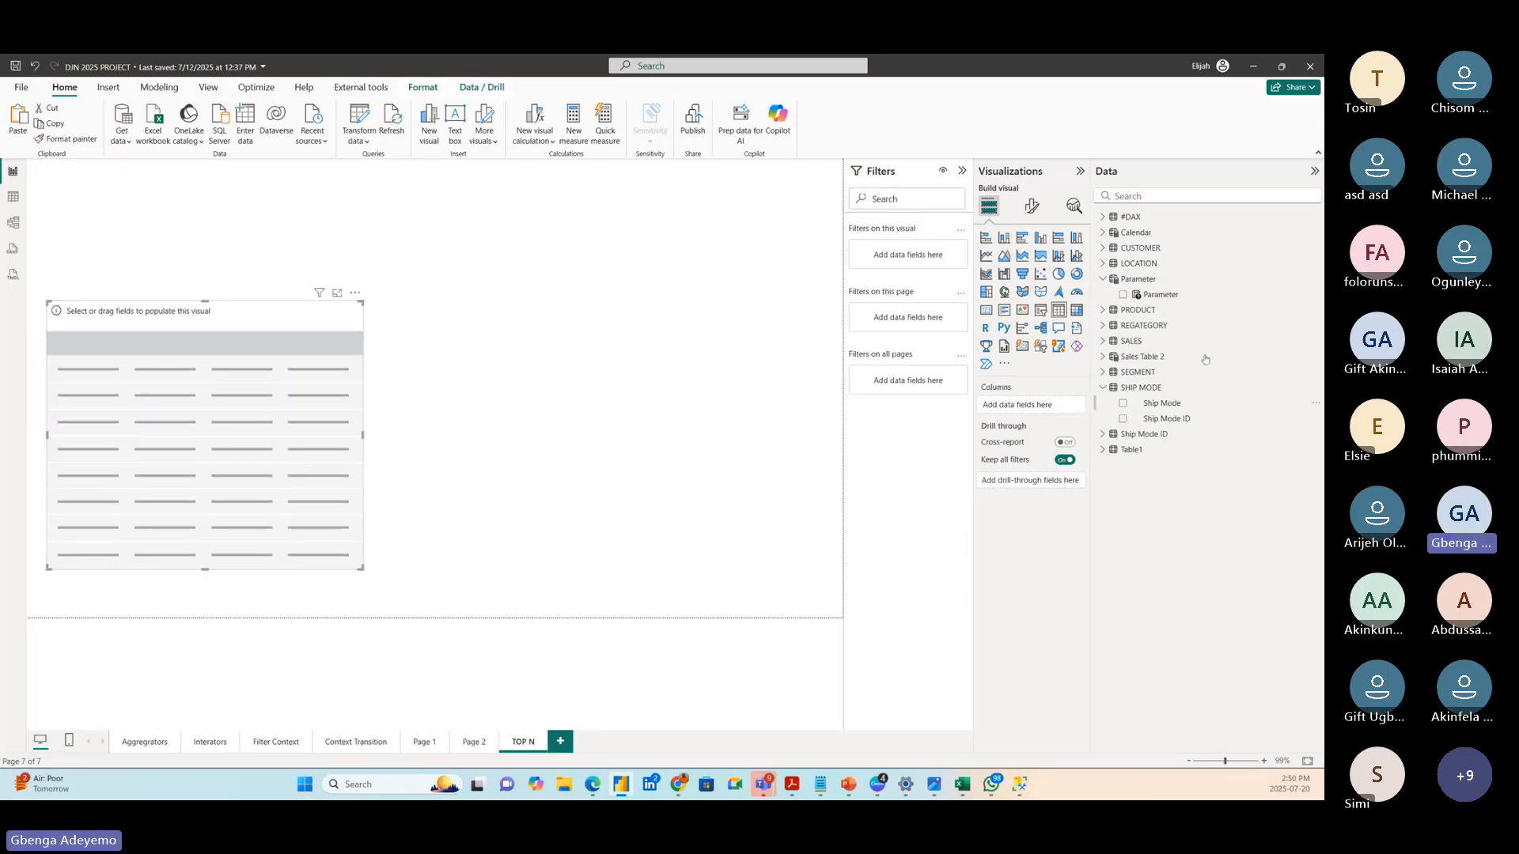
- Add Product Name from PRODUCT and the Total Sales measure from #DAX as columns of the table visual
left_click(1104, 279)
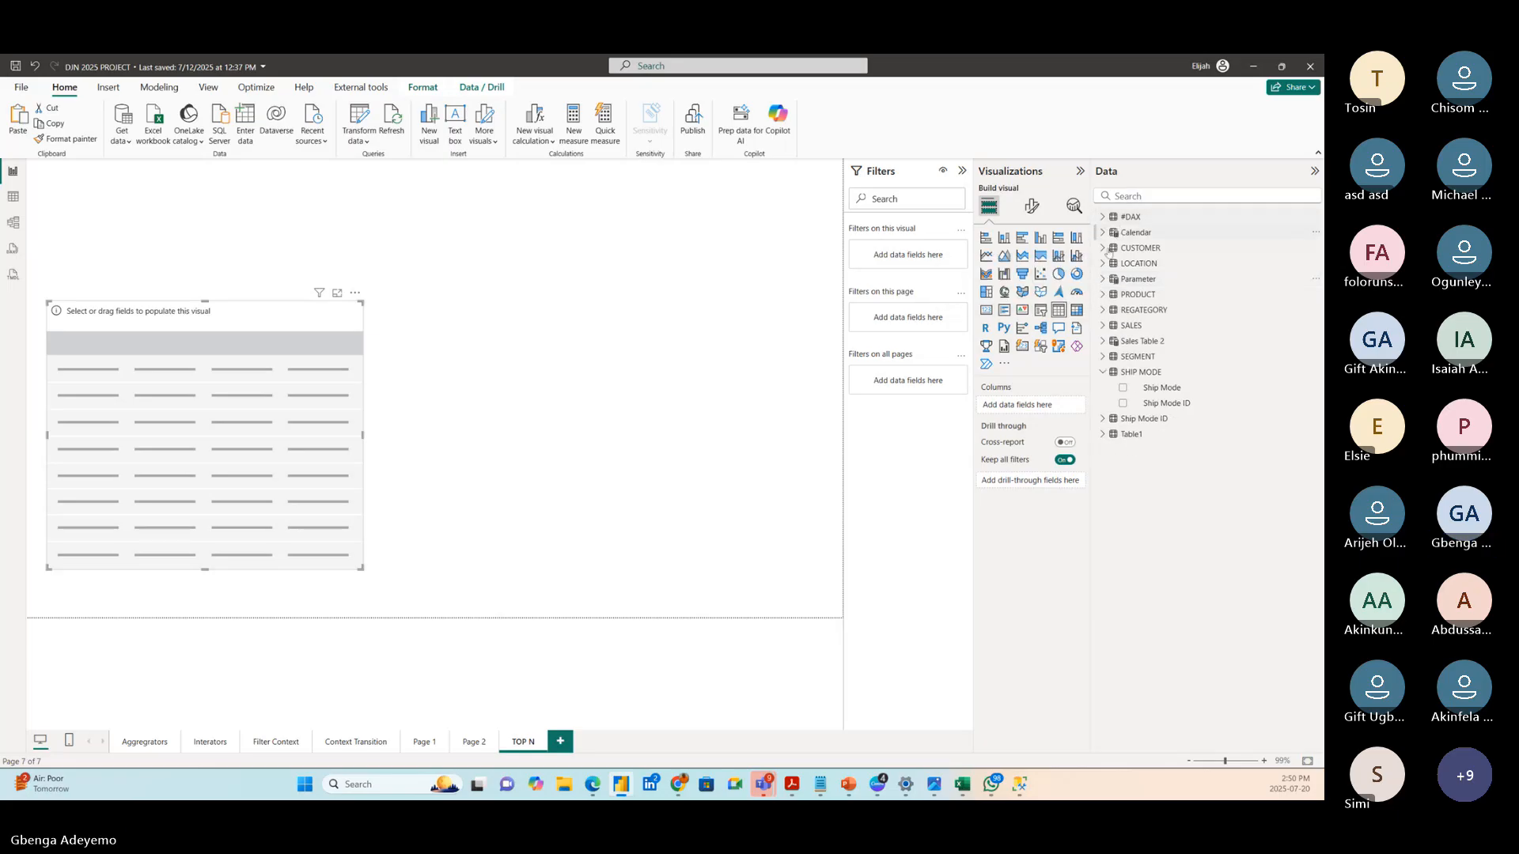
left_click(1102, 294)
left_click_drag(1171, 342, 182, 395)
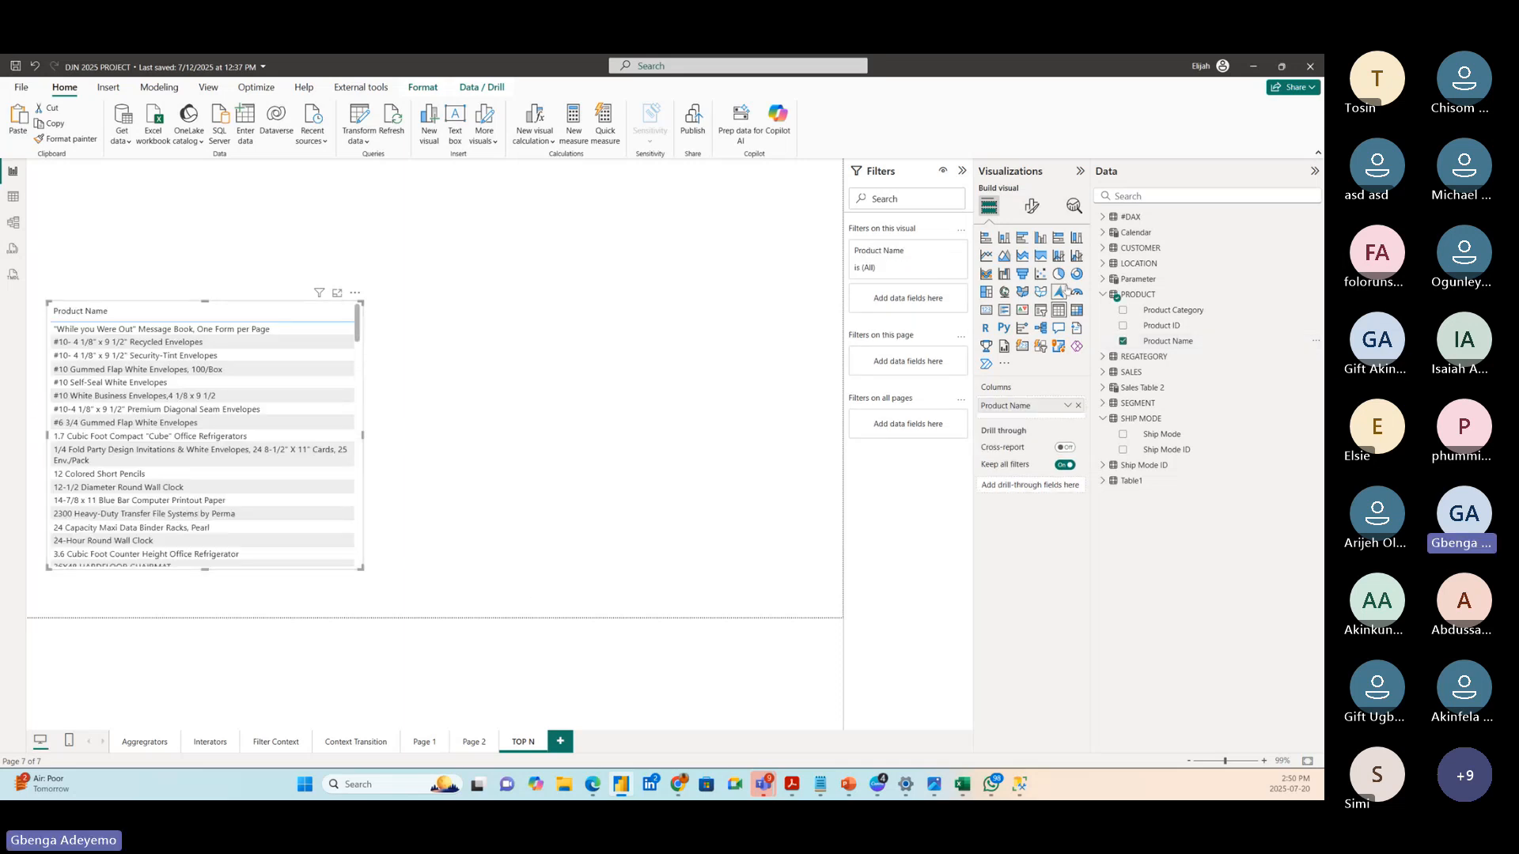
left_click(1103, 217)
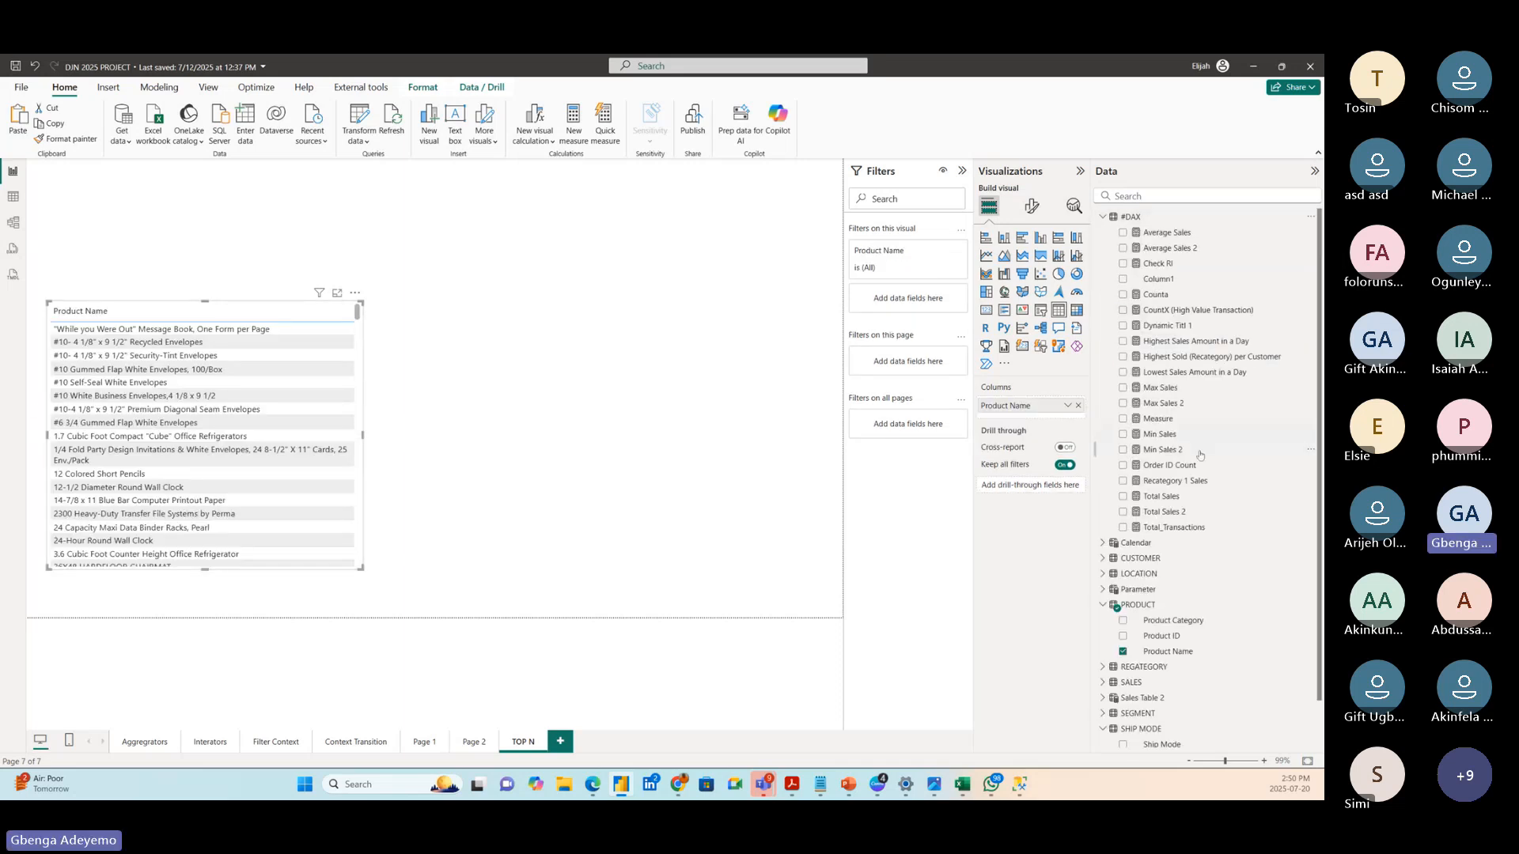
left_click_drag(1178, 497, 371, 469)
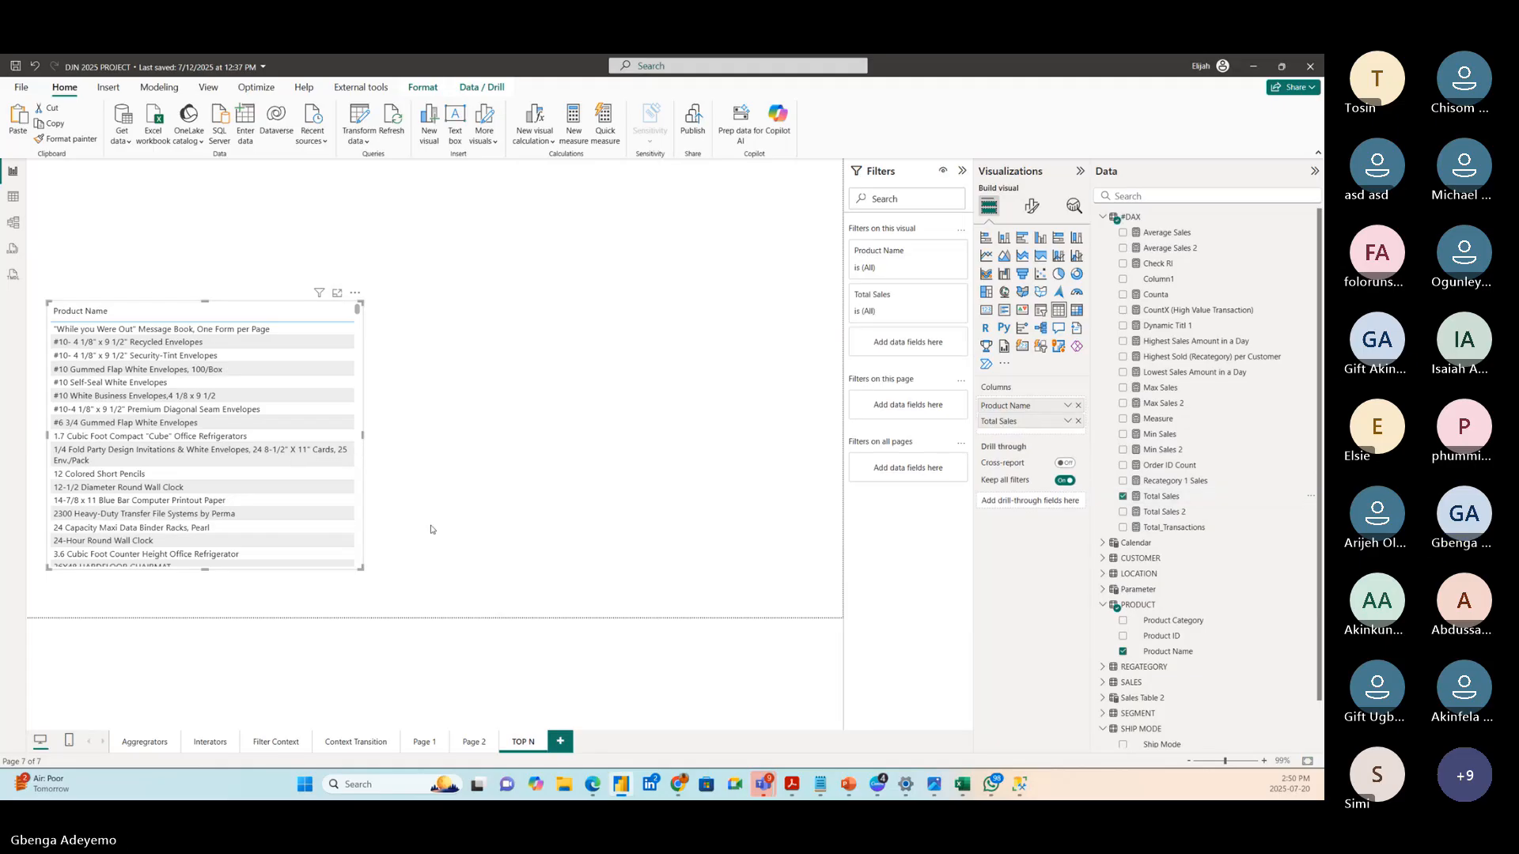
- Enlarge the product table visual toward the page's lower edge and sort it by Total Sales in descending order
left_click_drag(363, 568, 442, 617)
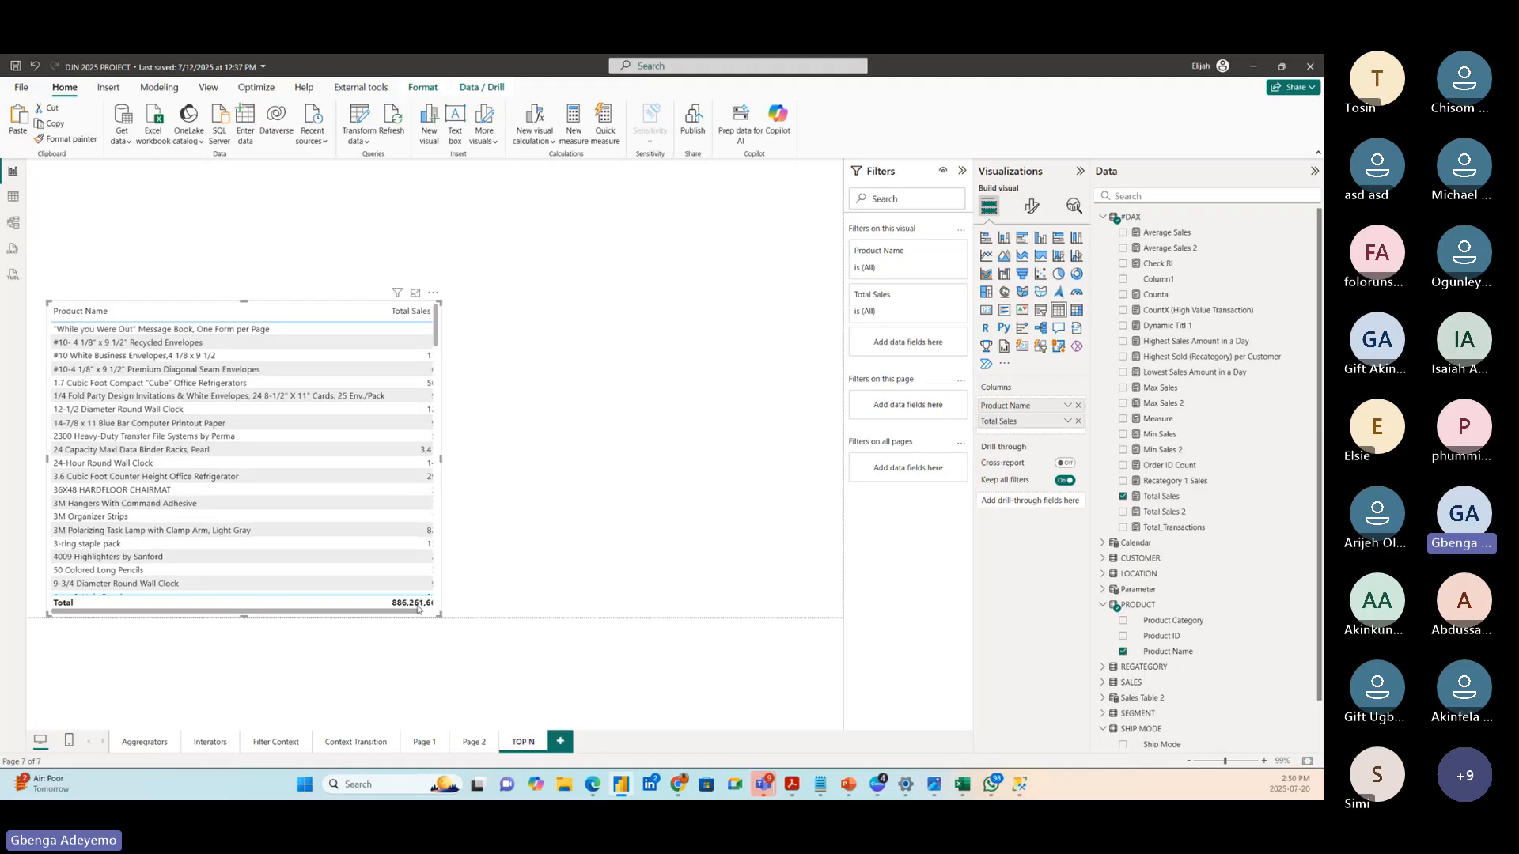
left_click(411, 311)
left_click(440, 614)
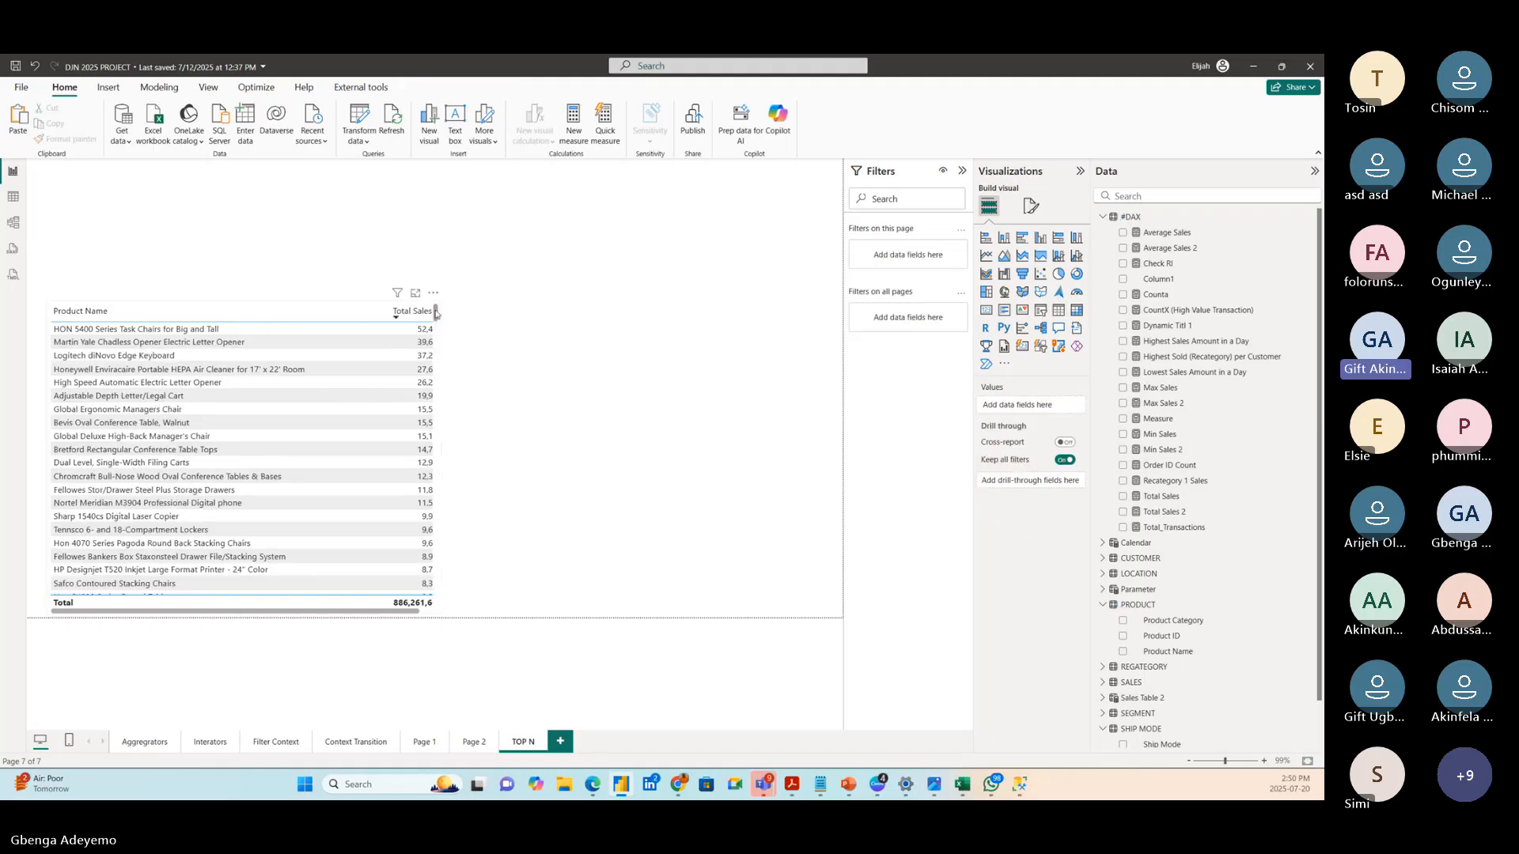
- Reposition and widen the product table so Total Sales values fit, and lower its upper edge to leave space above it
left_click_drag(433, 294, 431, 251)
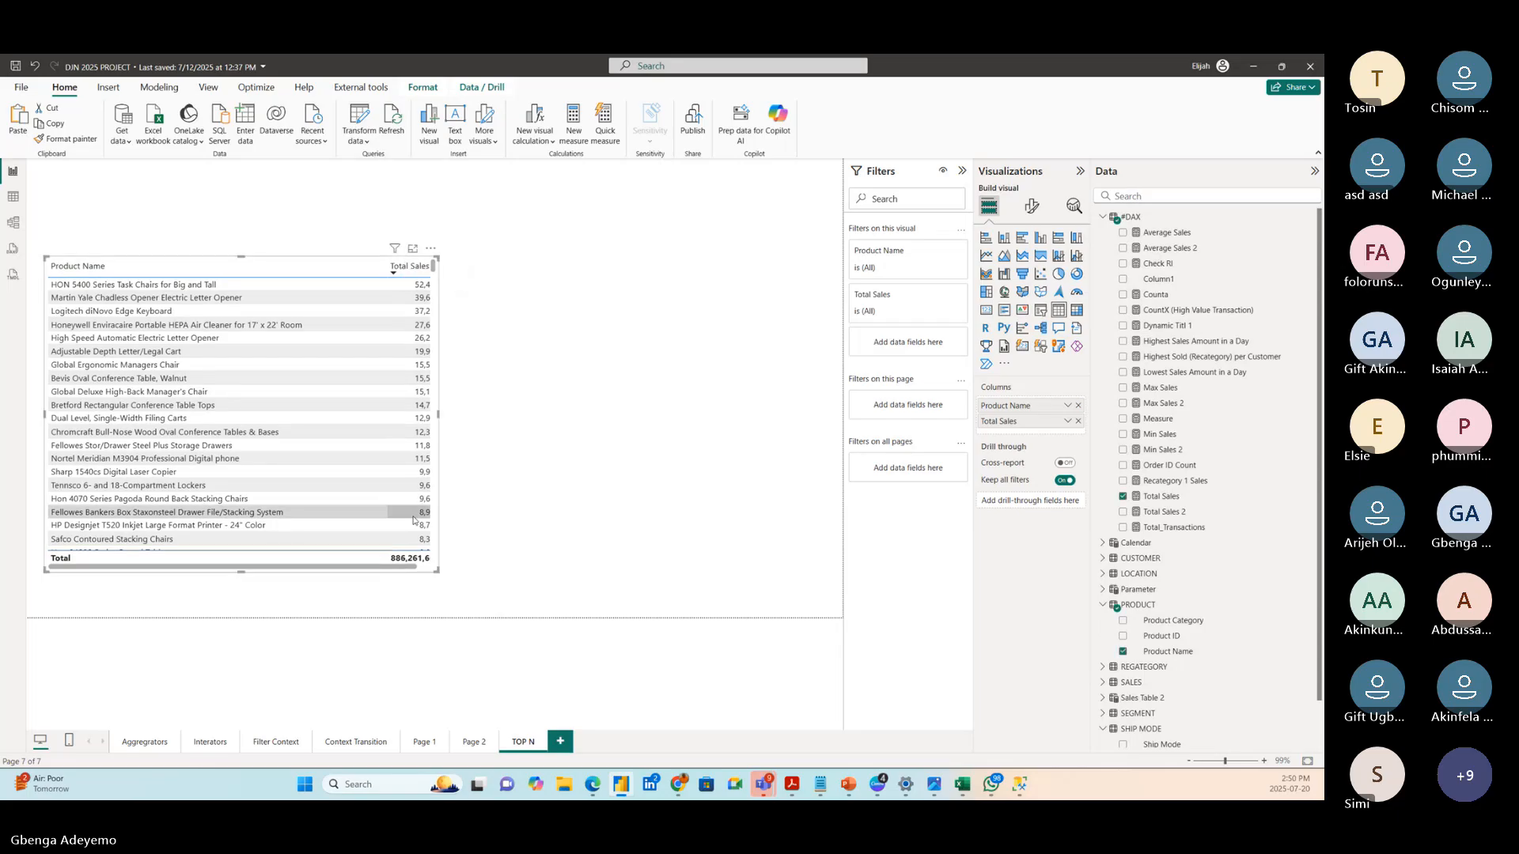
left_click_drag(439, 571, 476, 610)
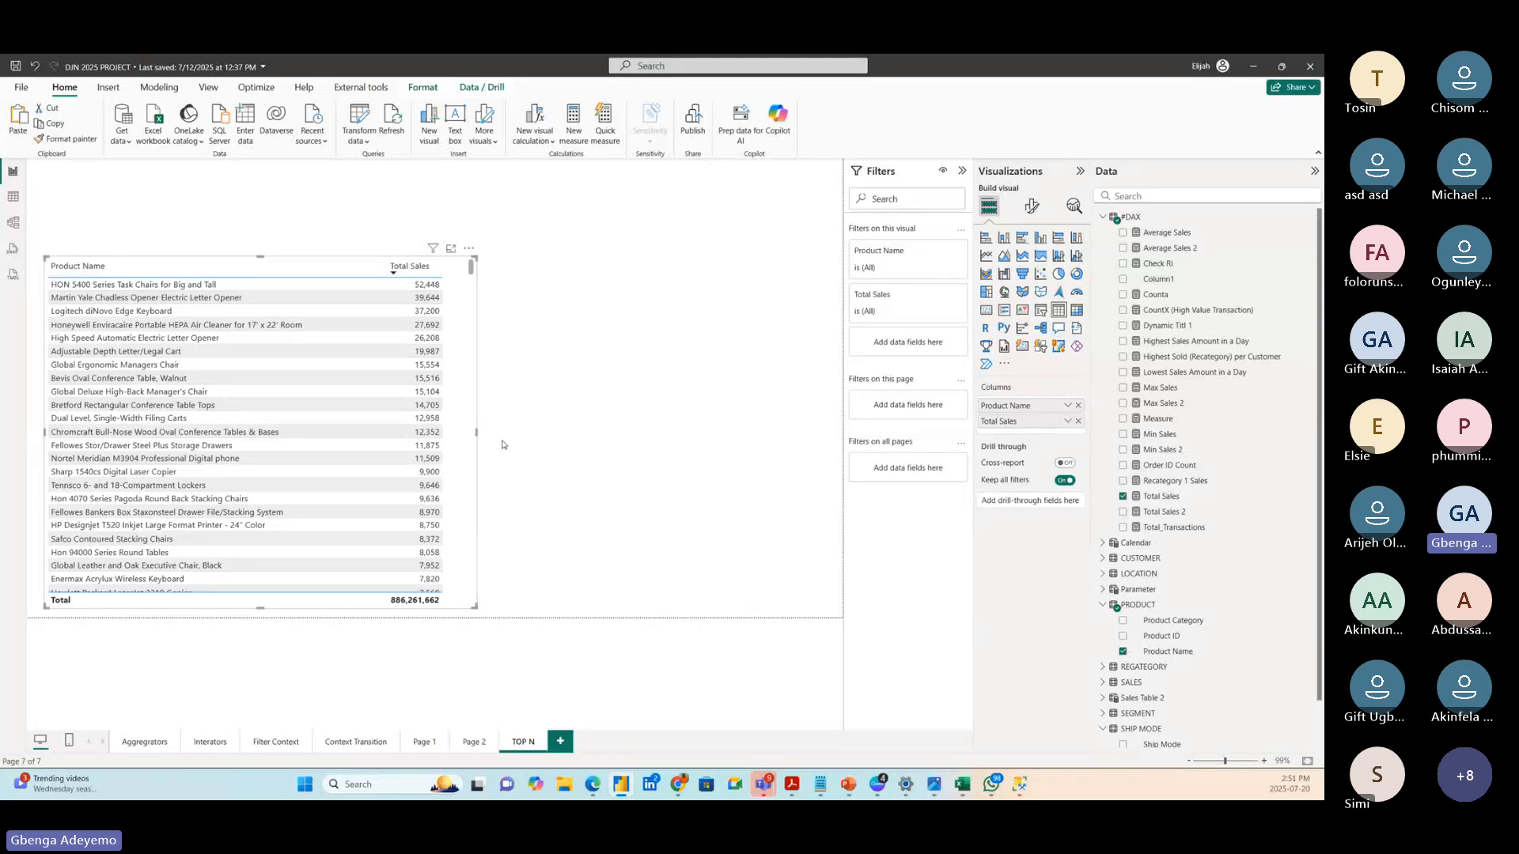
left_click_drag(261, 256, 256, 331)
left_click(582, 340)
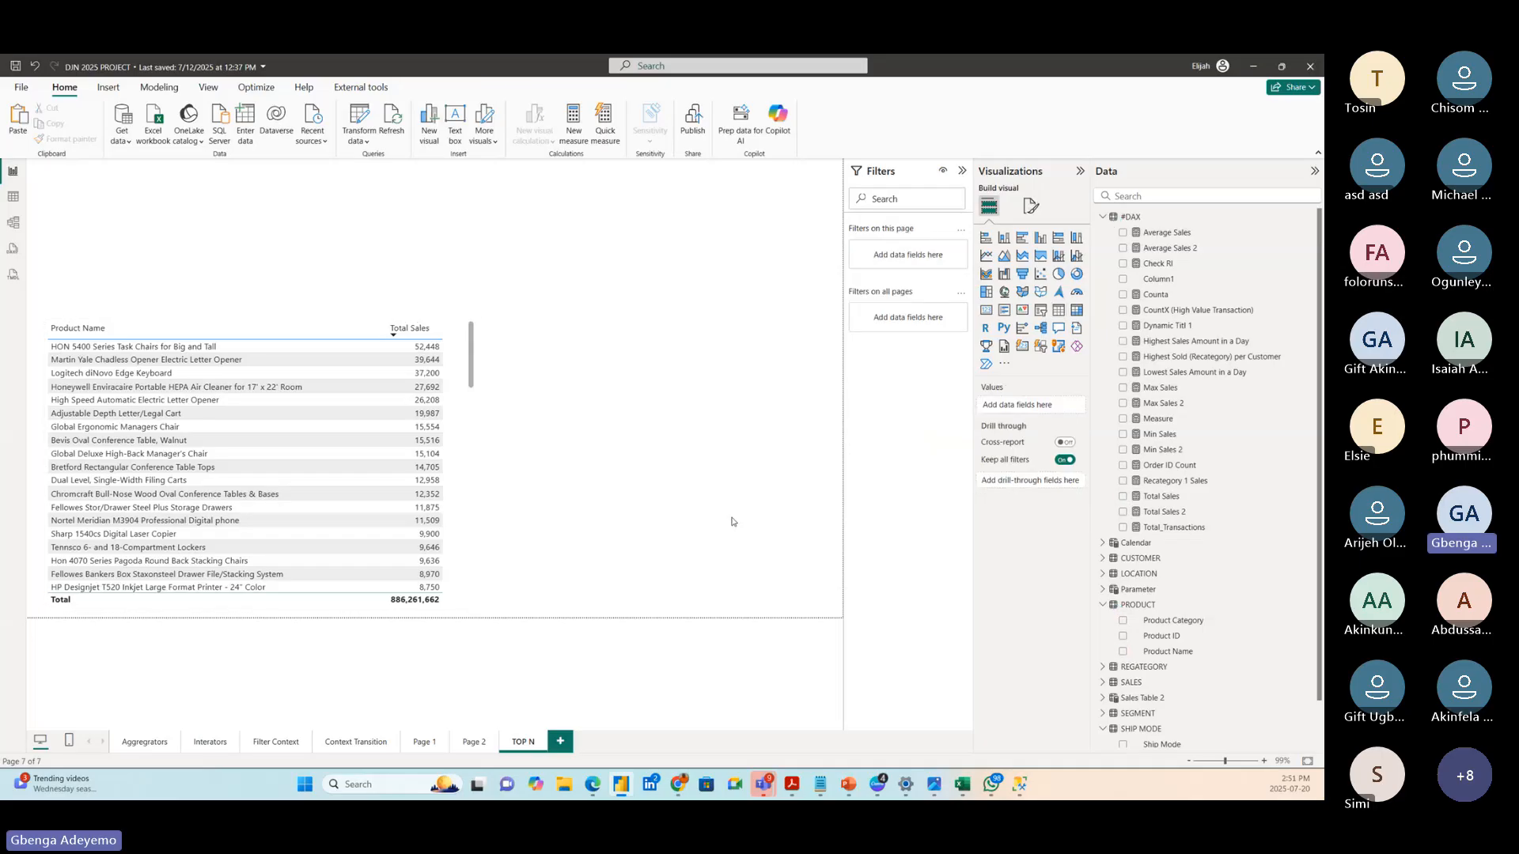
- Start a new numeric range parameter and name it Parameter (Numeric)
left_click(157, 88)
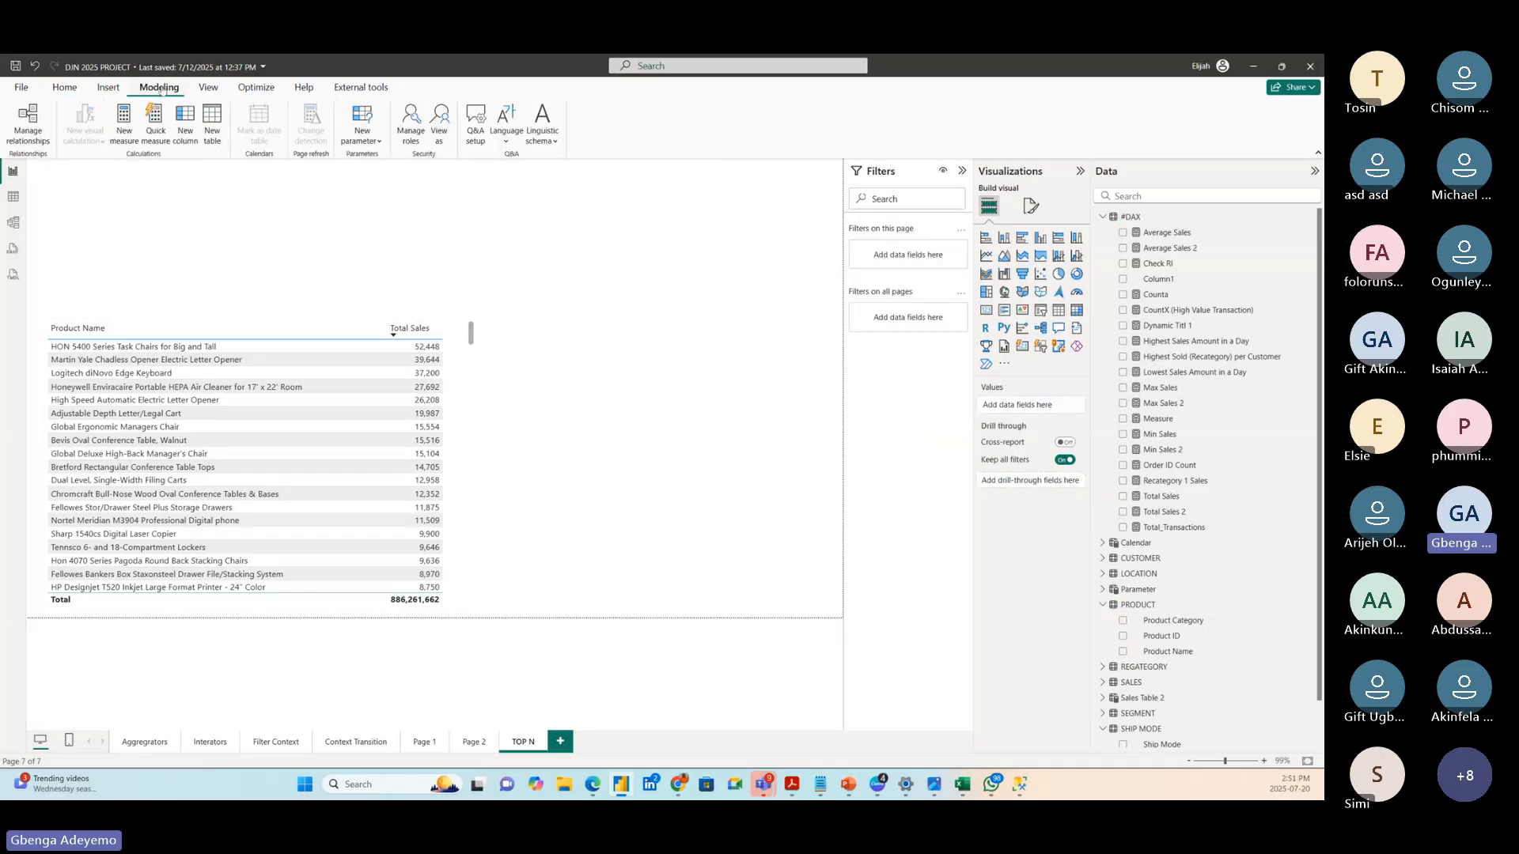
left_click(377, 142)
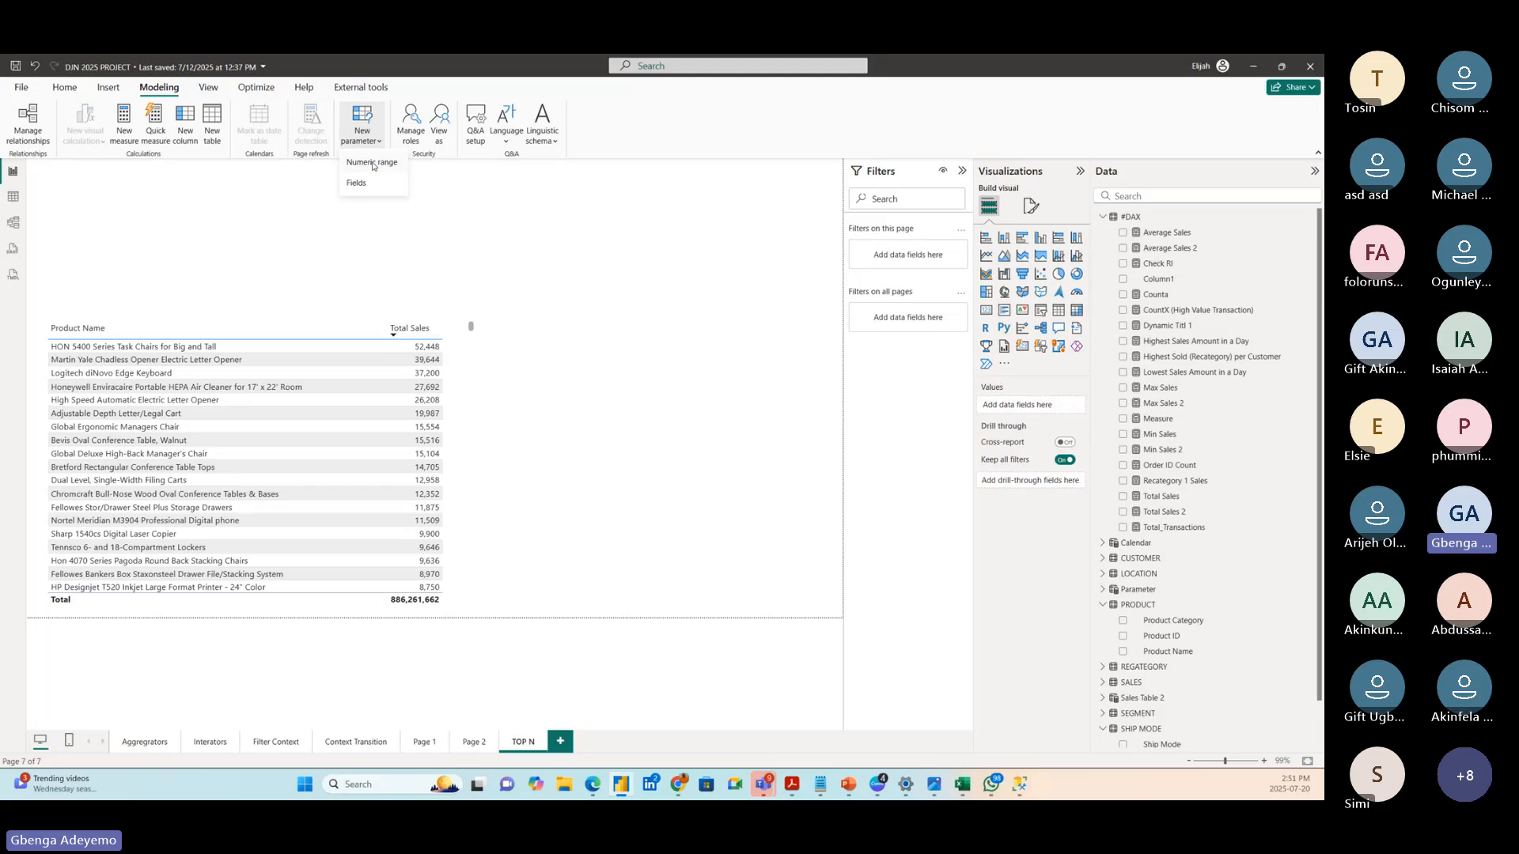
left_click(374, 164)
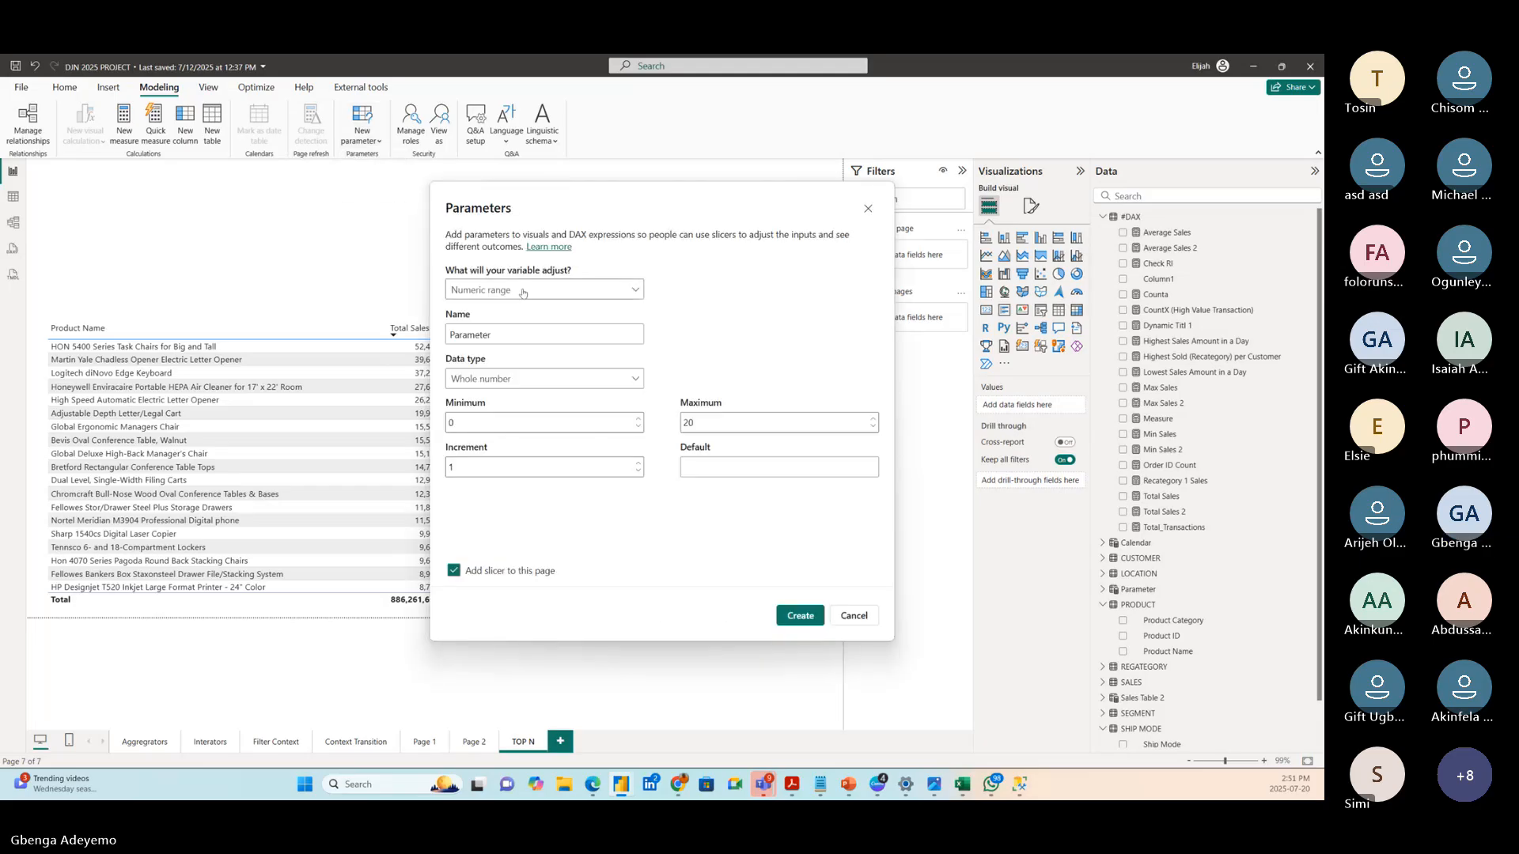
left_click(523, 290)
left_click(490, 351)
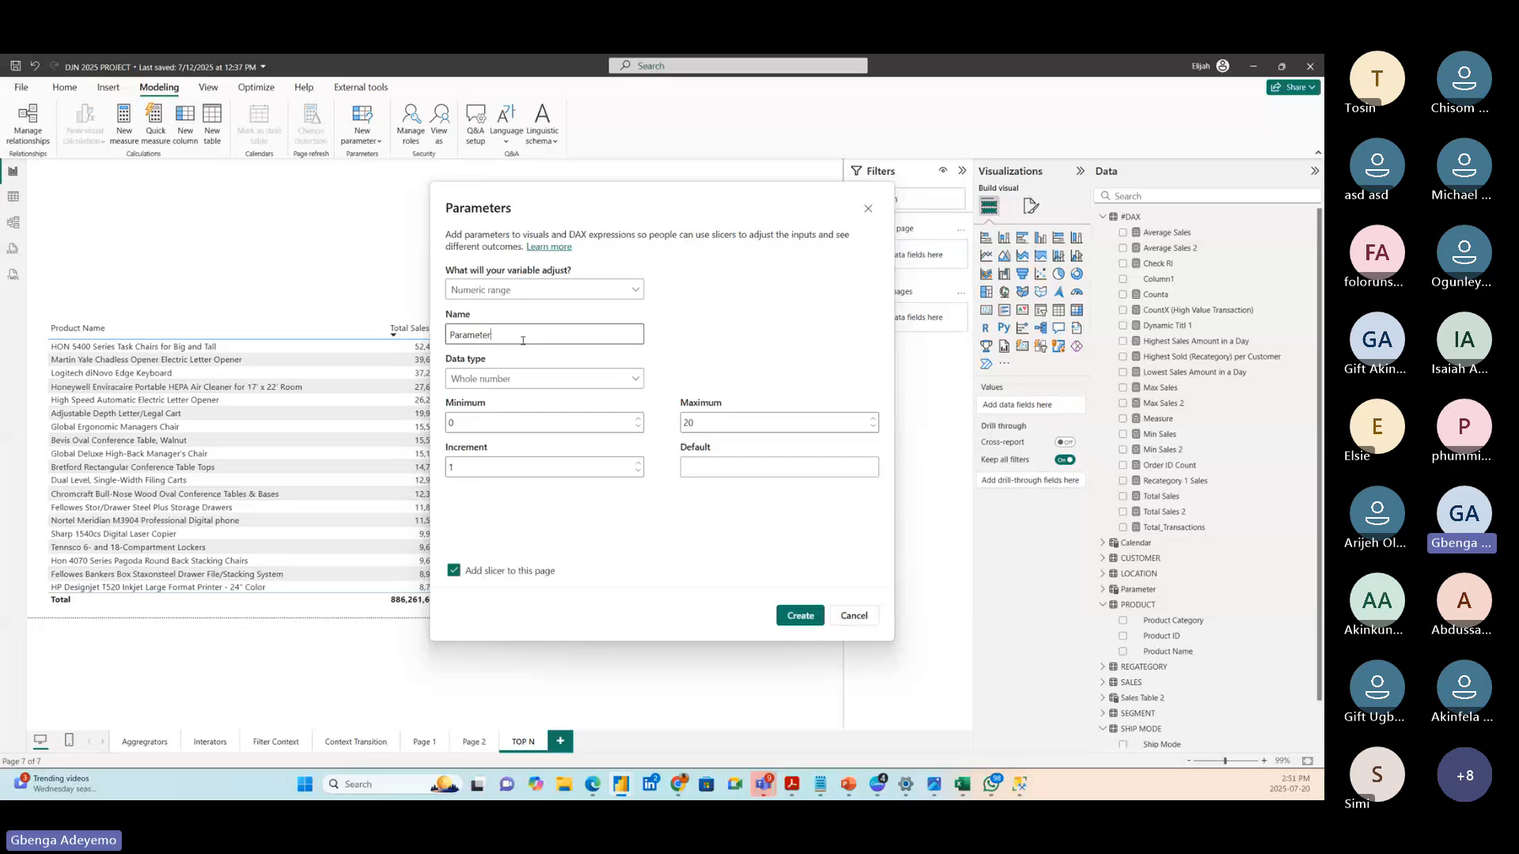
type("(Numeric")
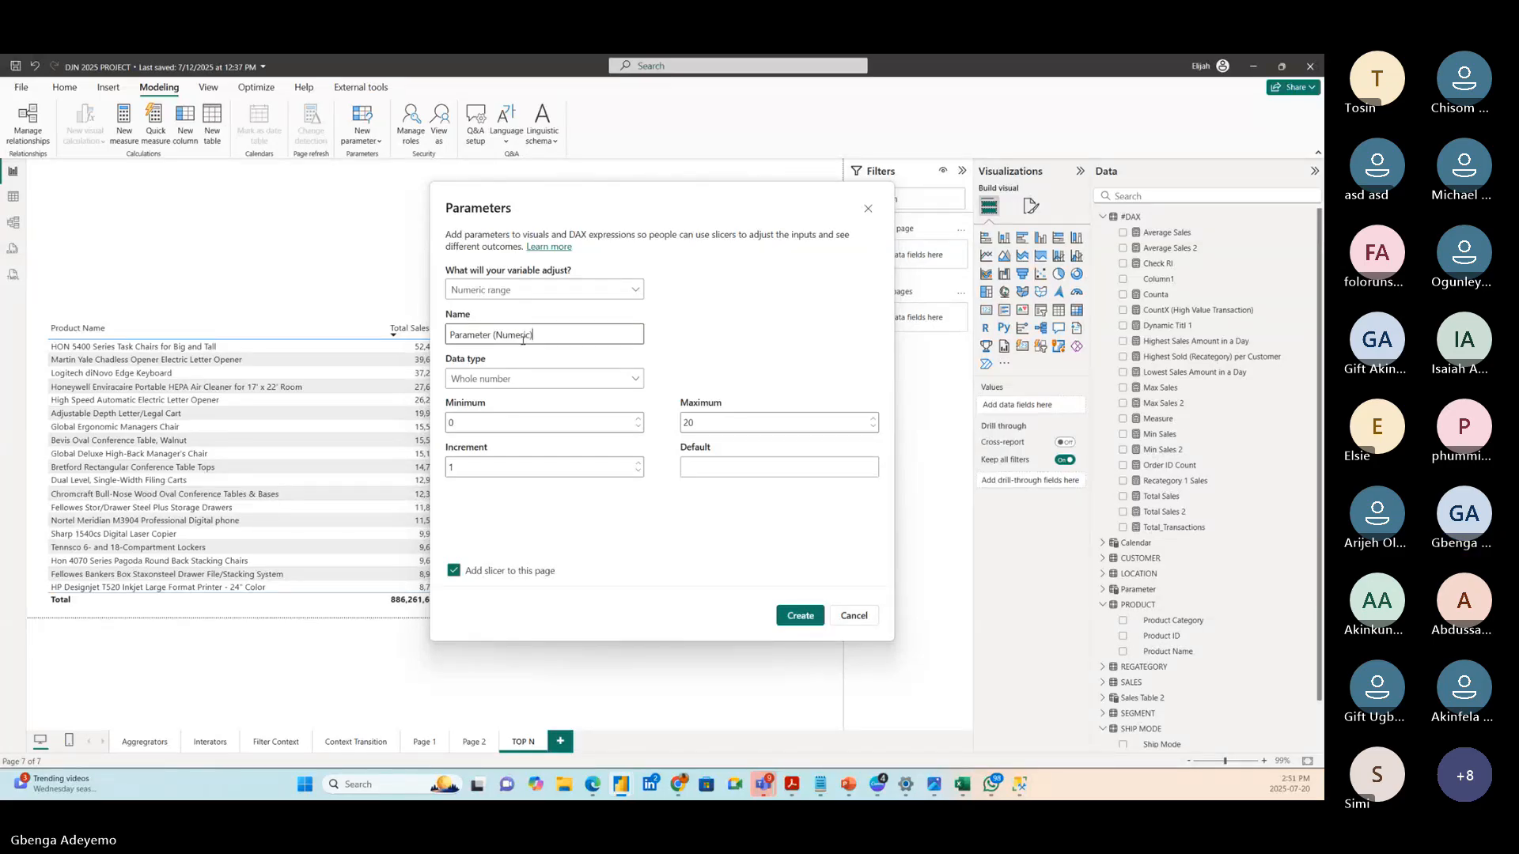
- Set the parameter's data type to Whole number and its minimum to 1
left_click(495, 379)
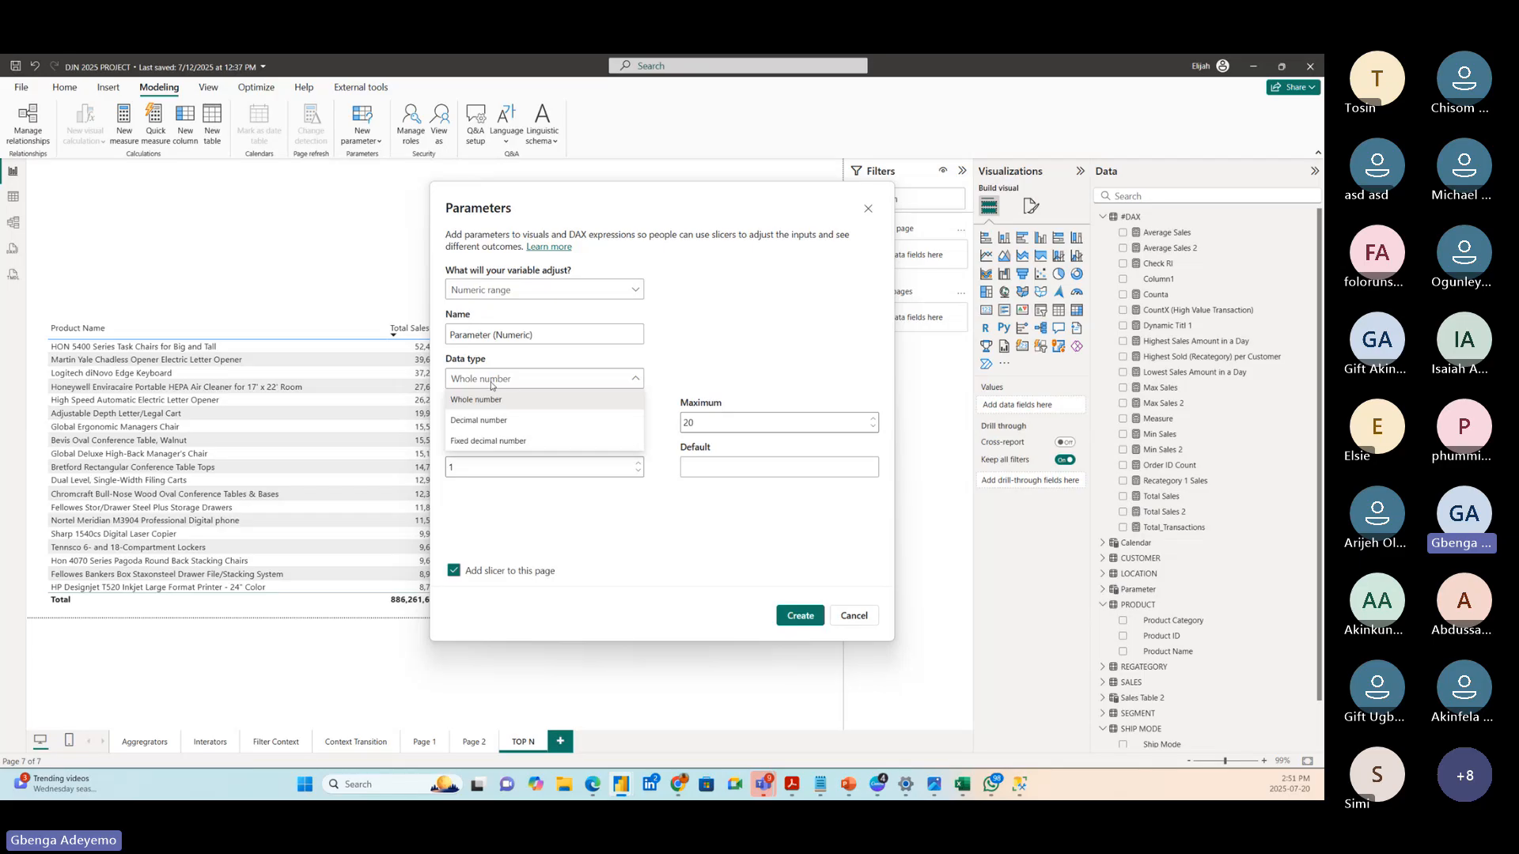
left_click(498, 423)
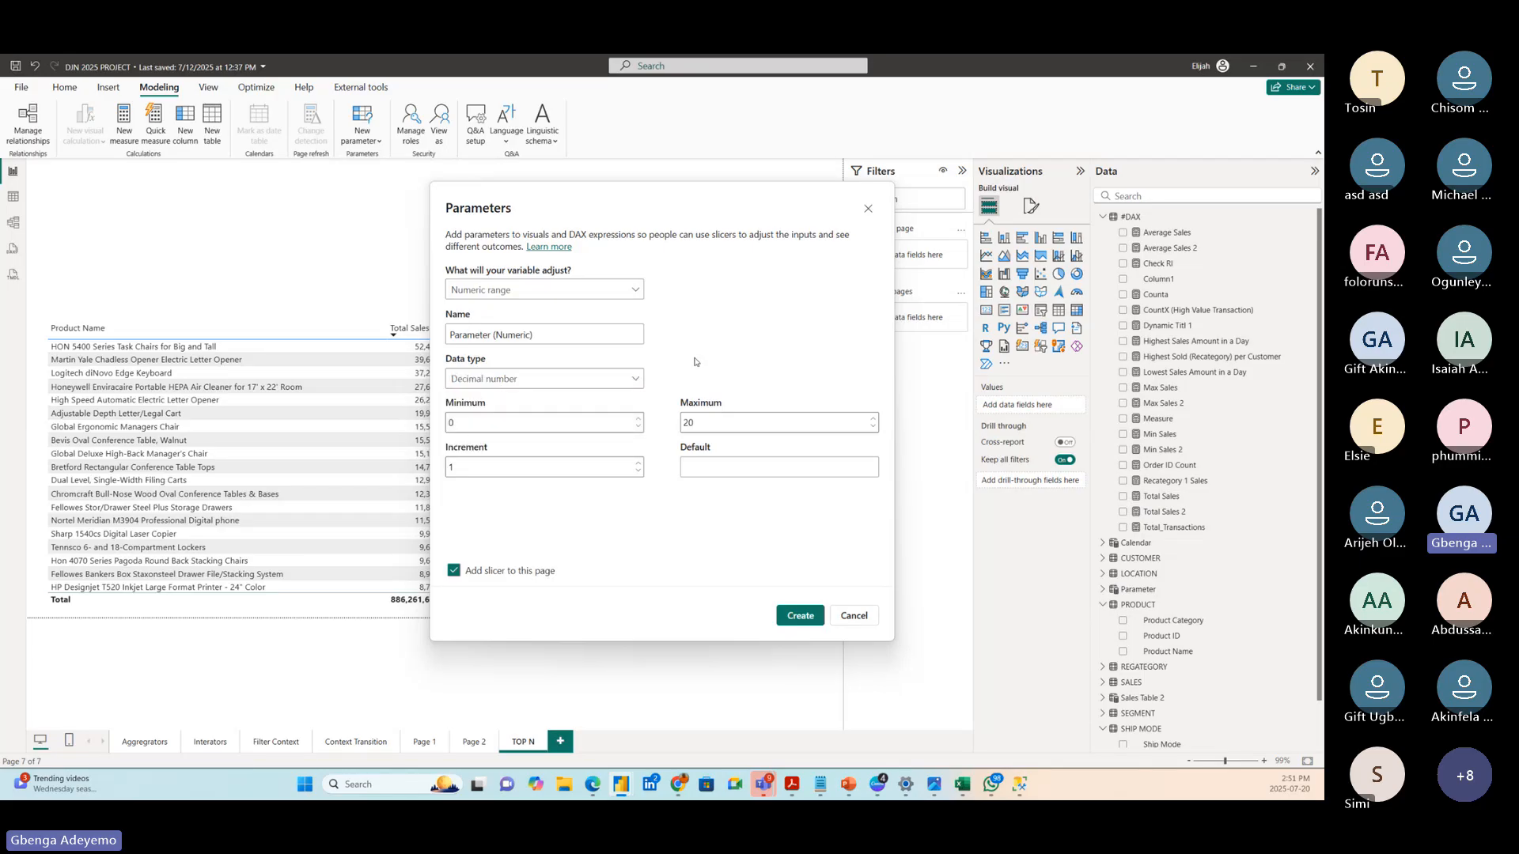
left_click(521, 417)
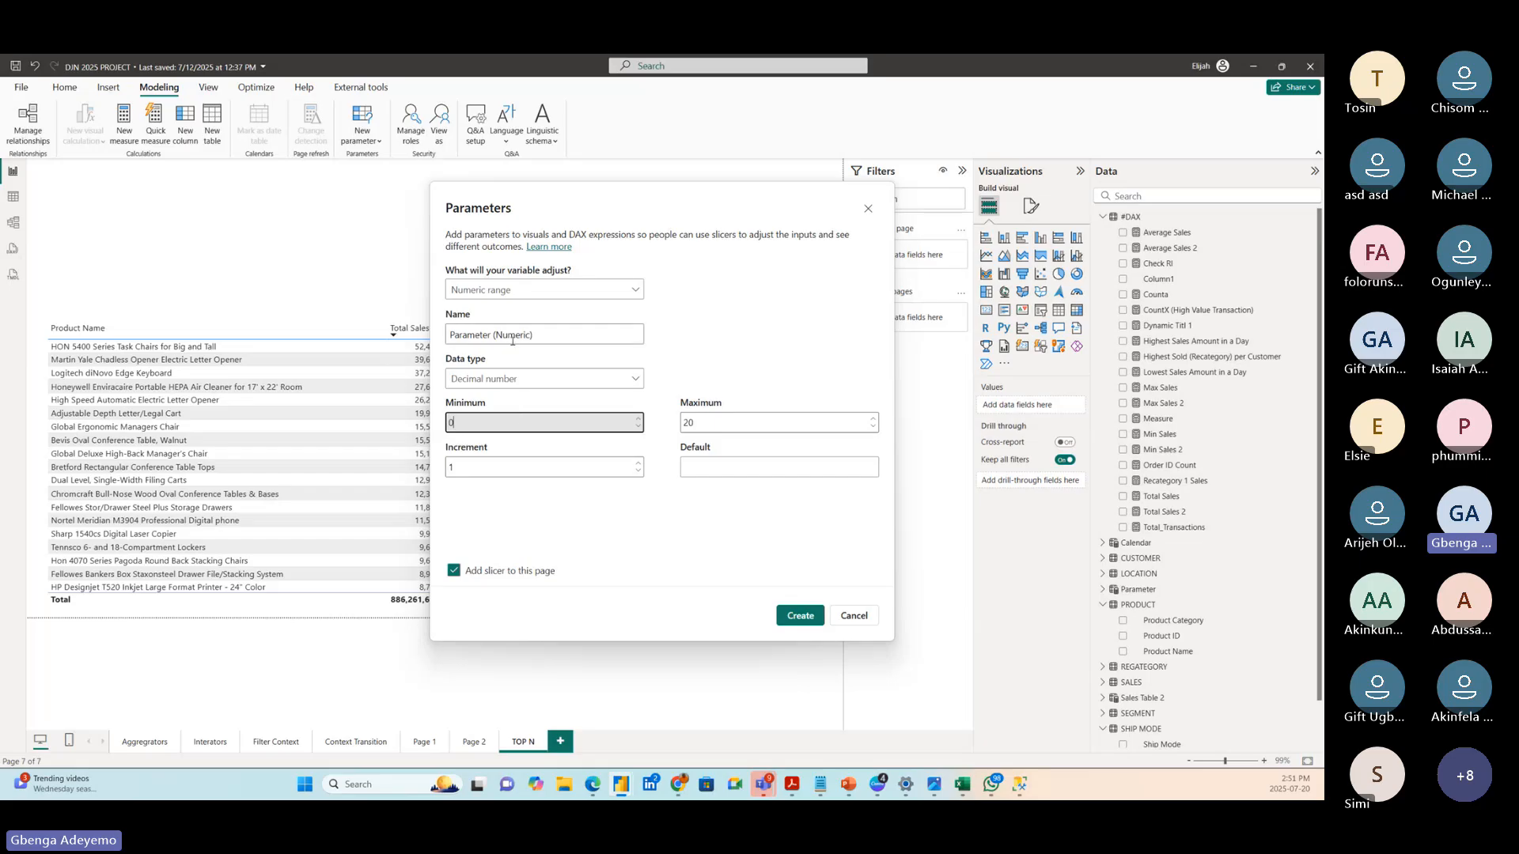
left_click(506, 380)
left_click(492, 401)
key("BackSpace")
type("1")
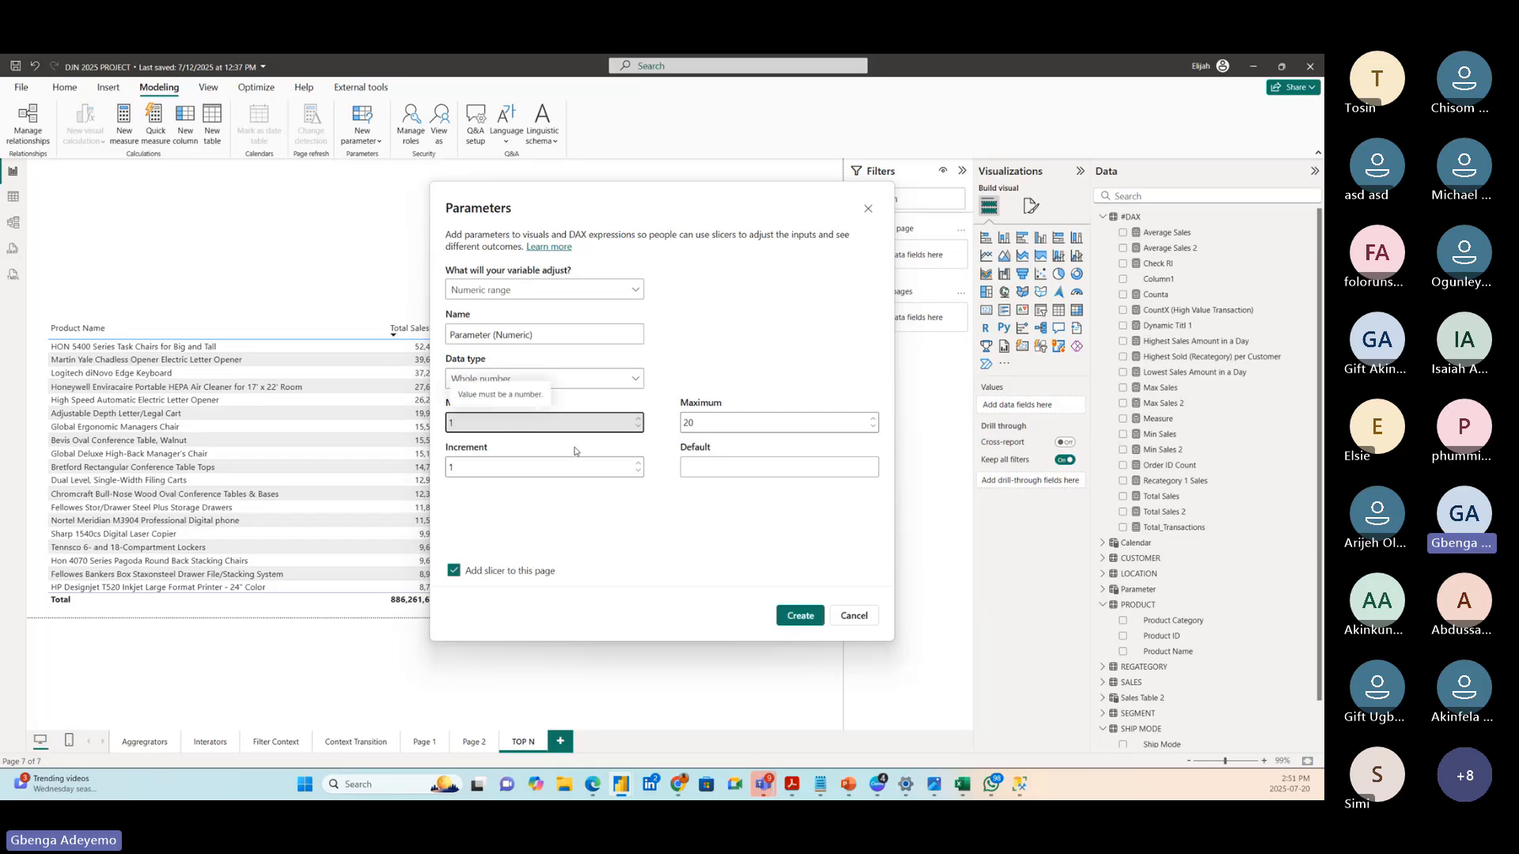
left_click(584, 528)
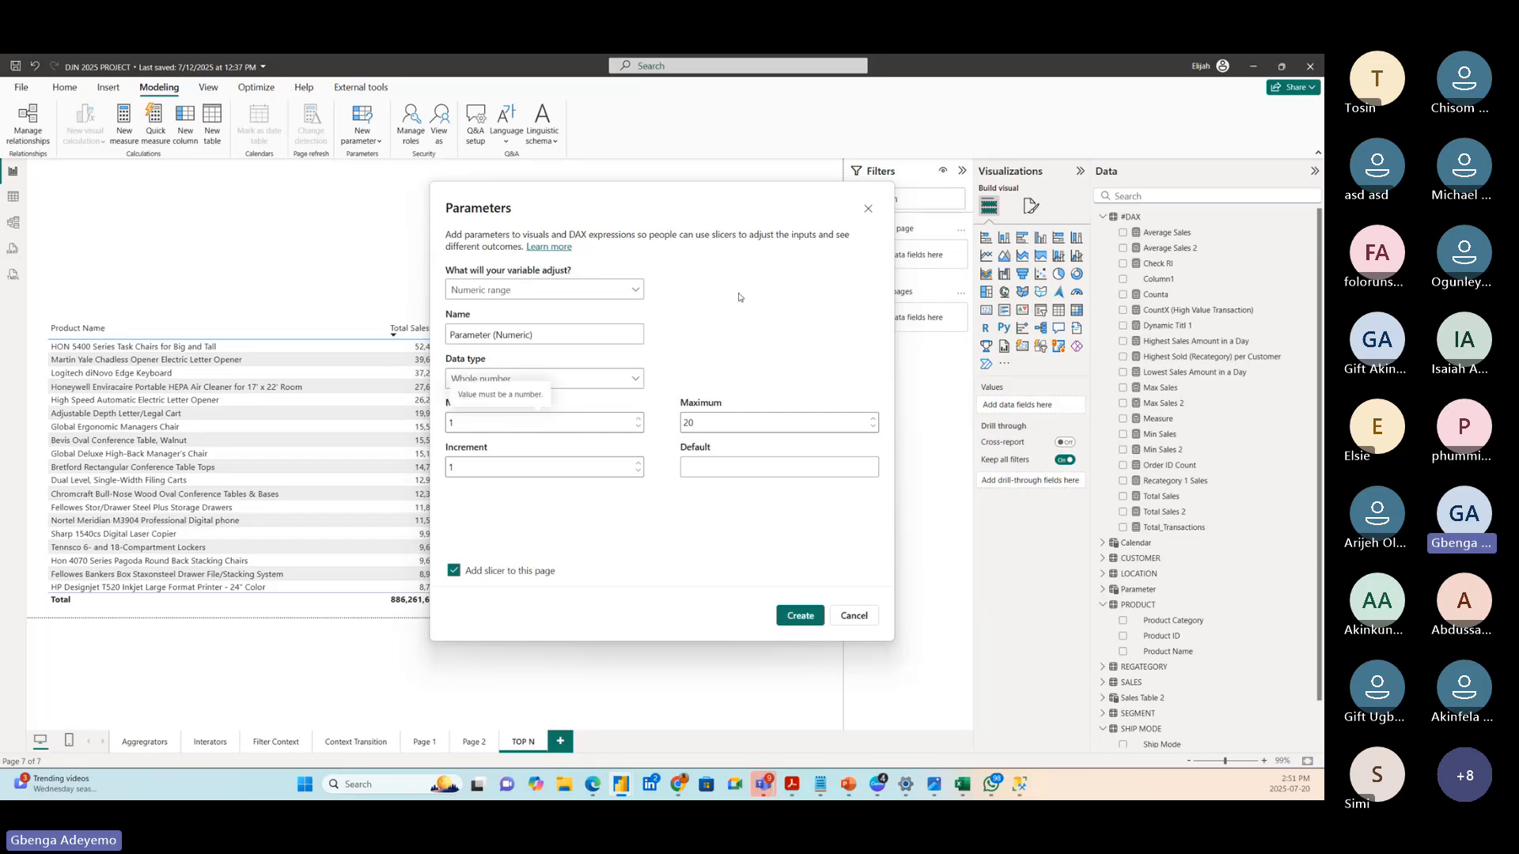
- Move the parameter dialog clear of the table and re-enter the maximum as 20
left_click_drag(660, 205, 709, 202)
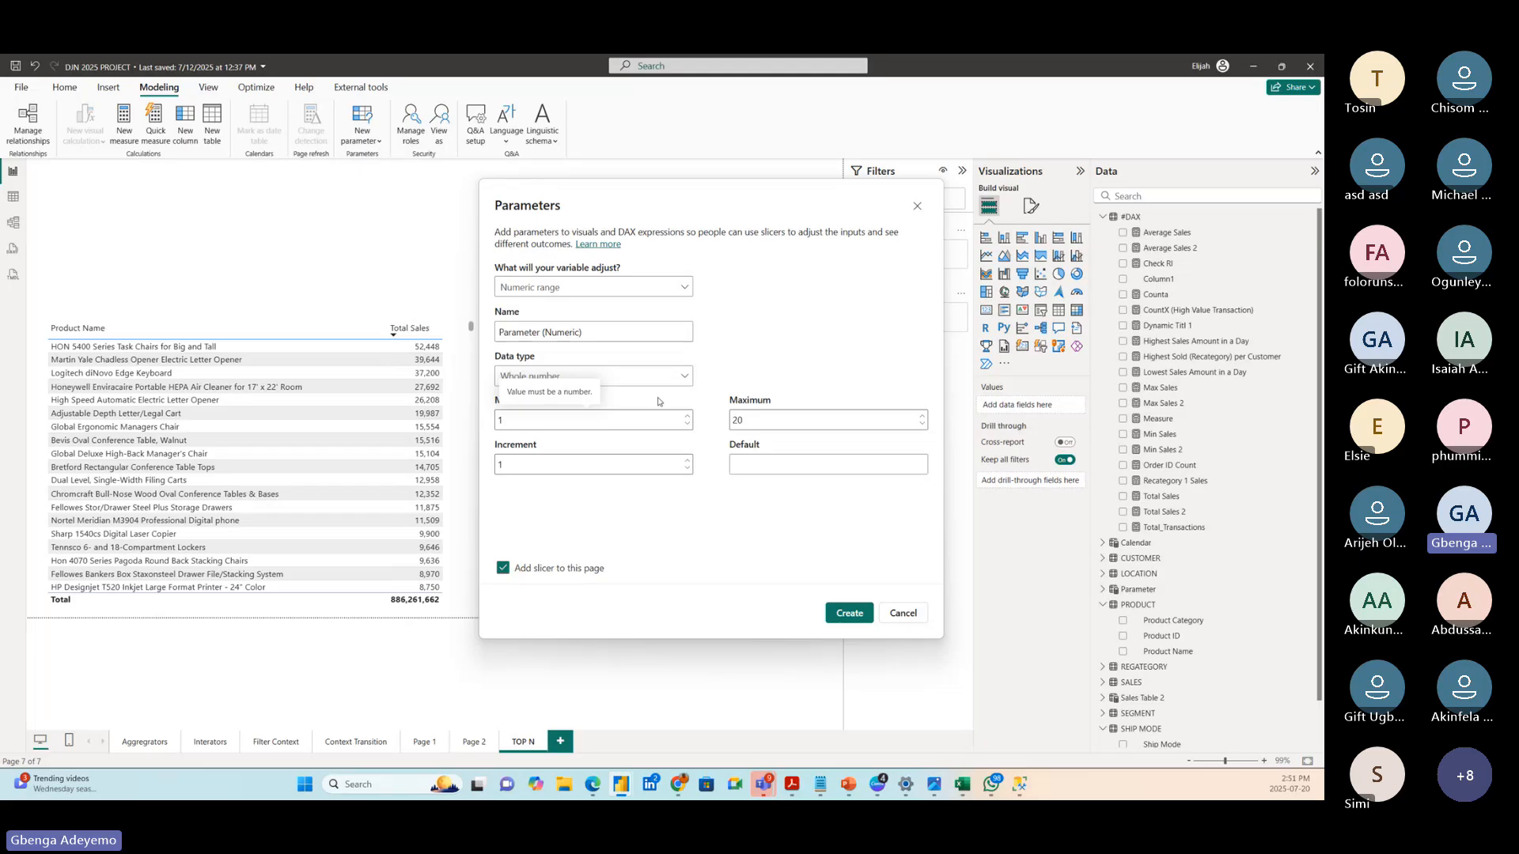
left_click(748, 425)
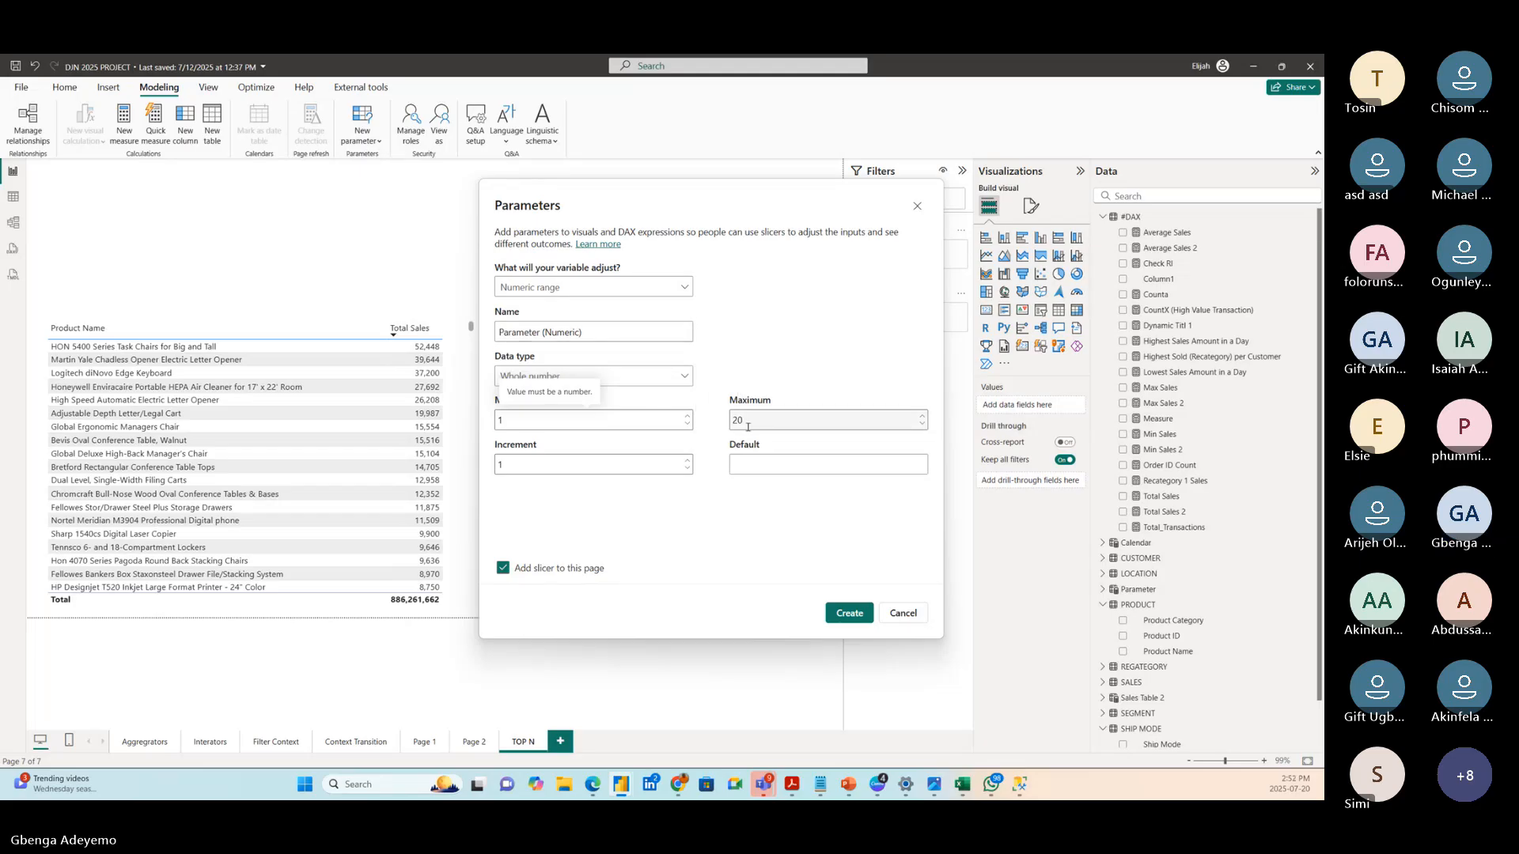
left_click(747, 426)
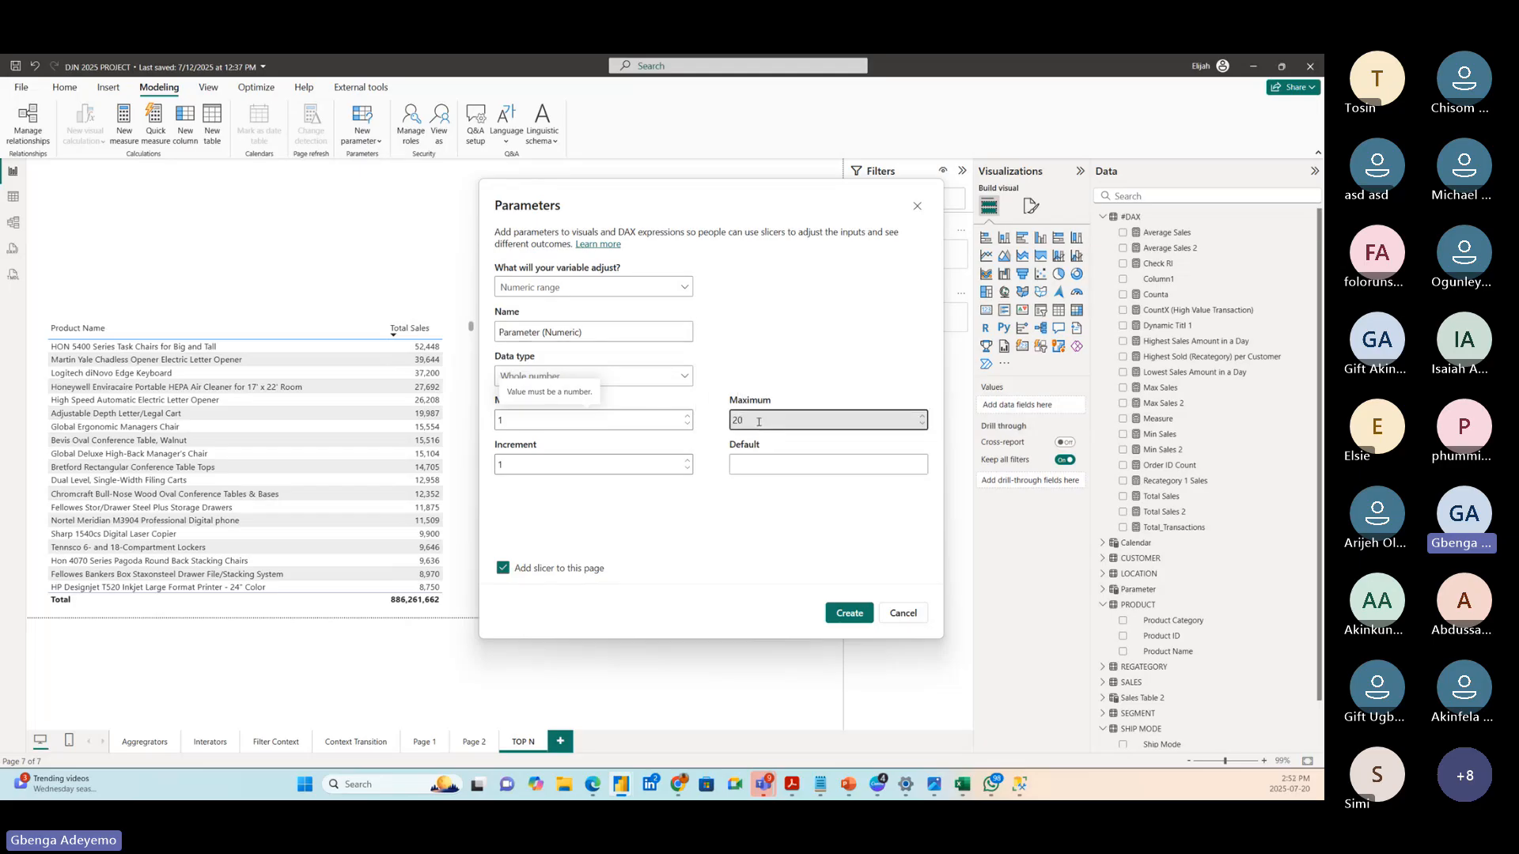
key("Down")
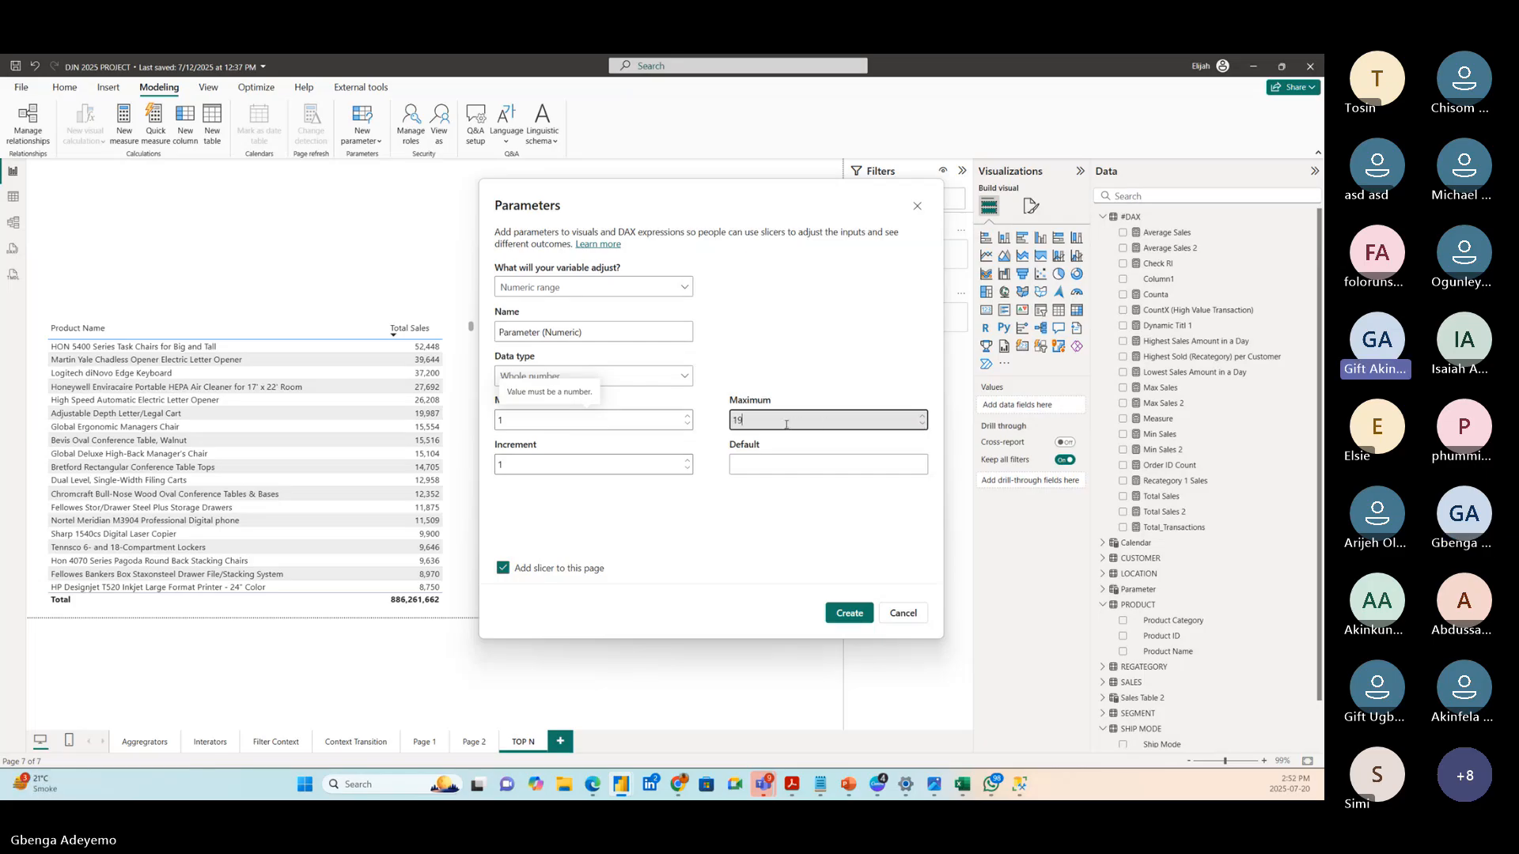
type("30")
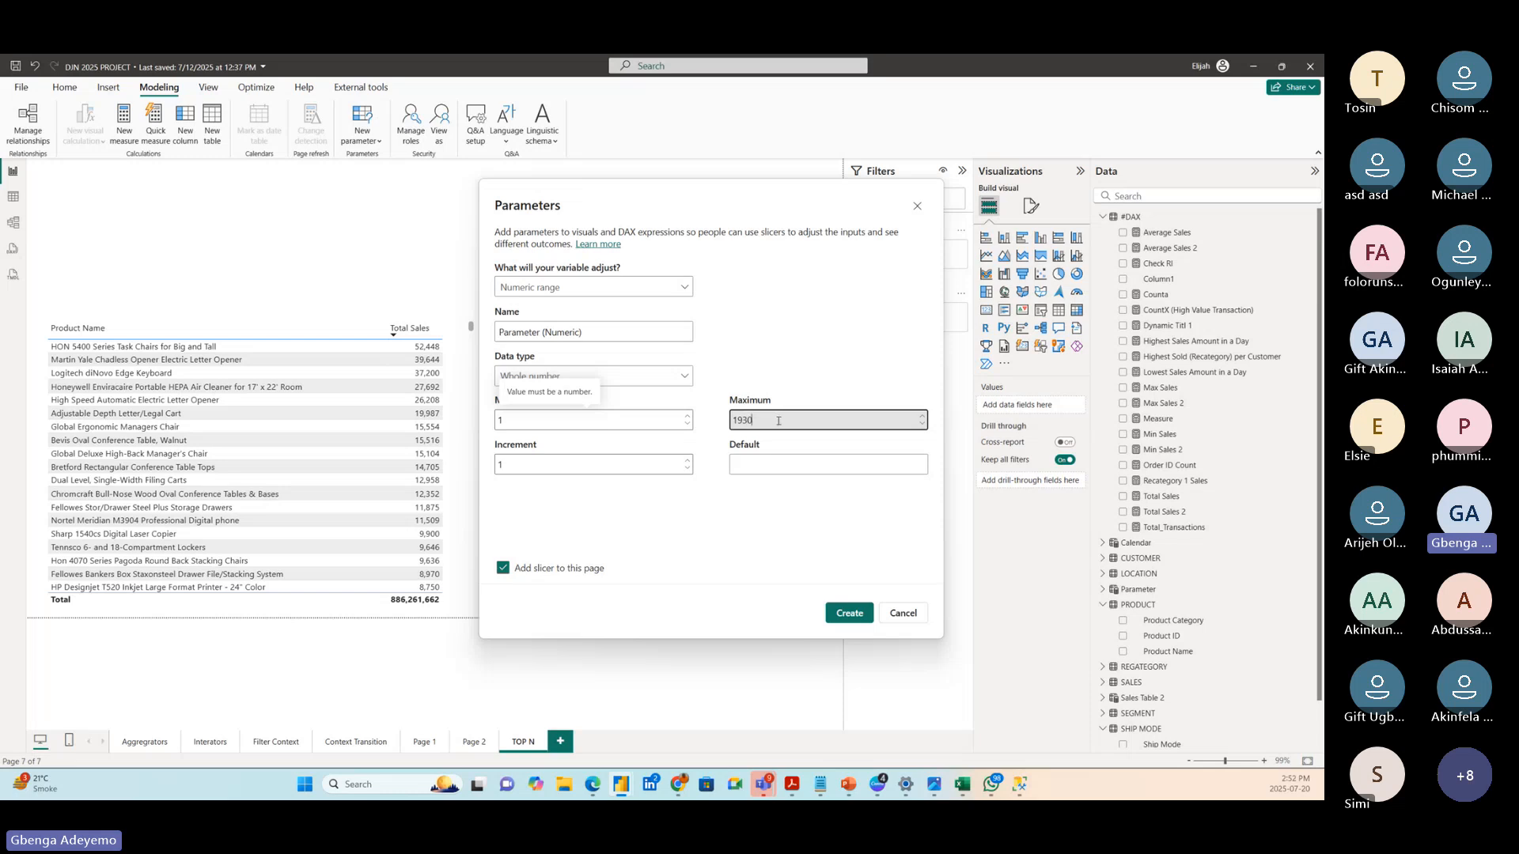
key("BackSpace")
key("BackSpace")
key("BackSpace")
key("BackSpace")
type("20")
- Set the parameter's default to 1 with an increment of 1, and create it with a slicer on this page
left_click(601, 468)
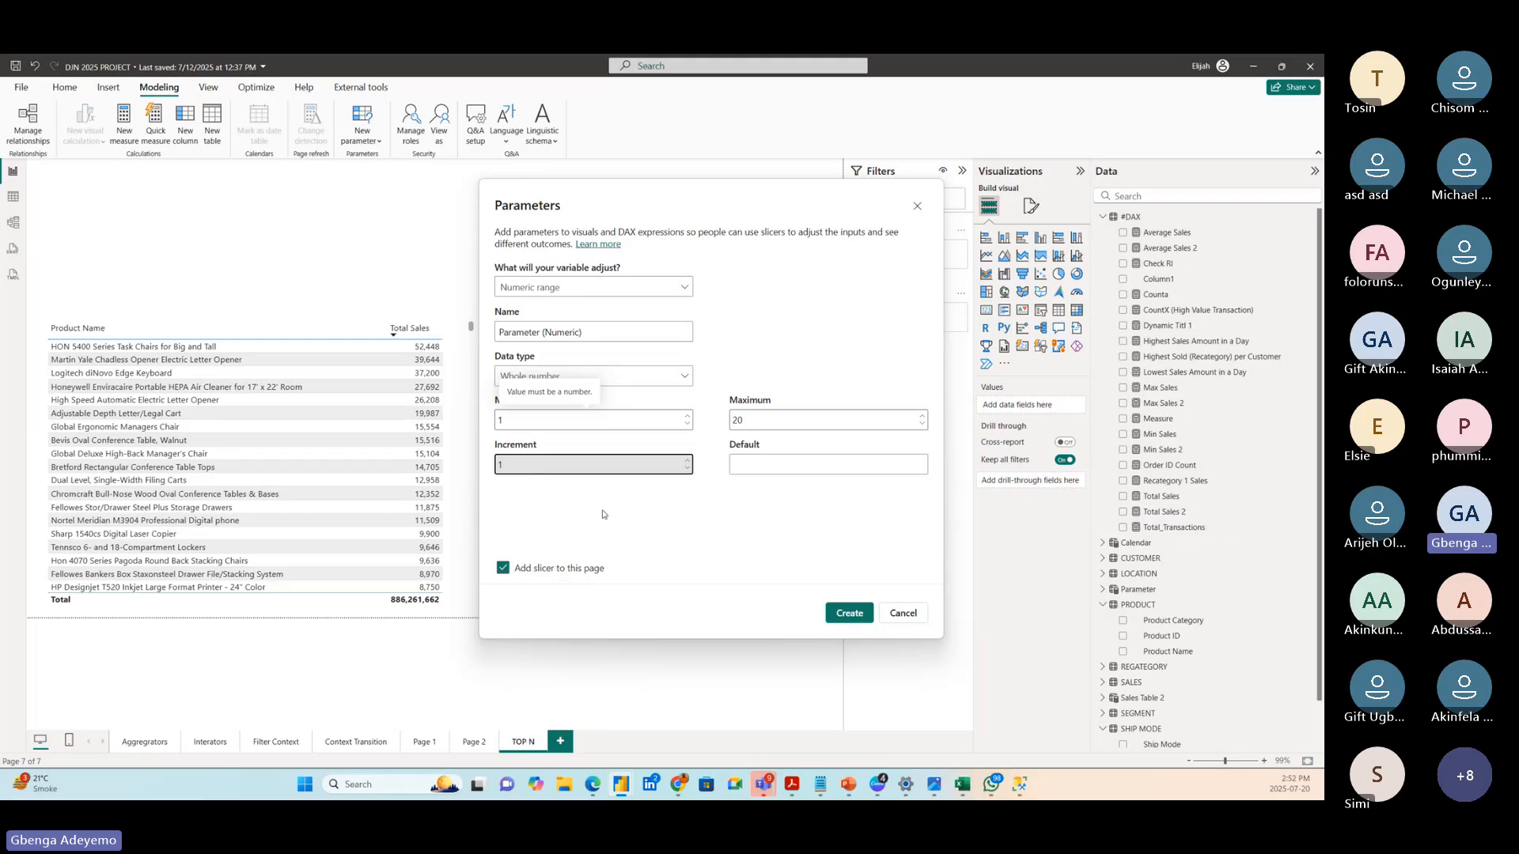
left_click(758, 459)
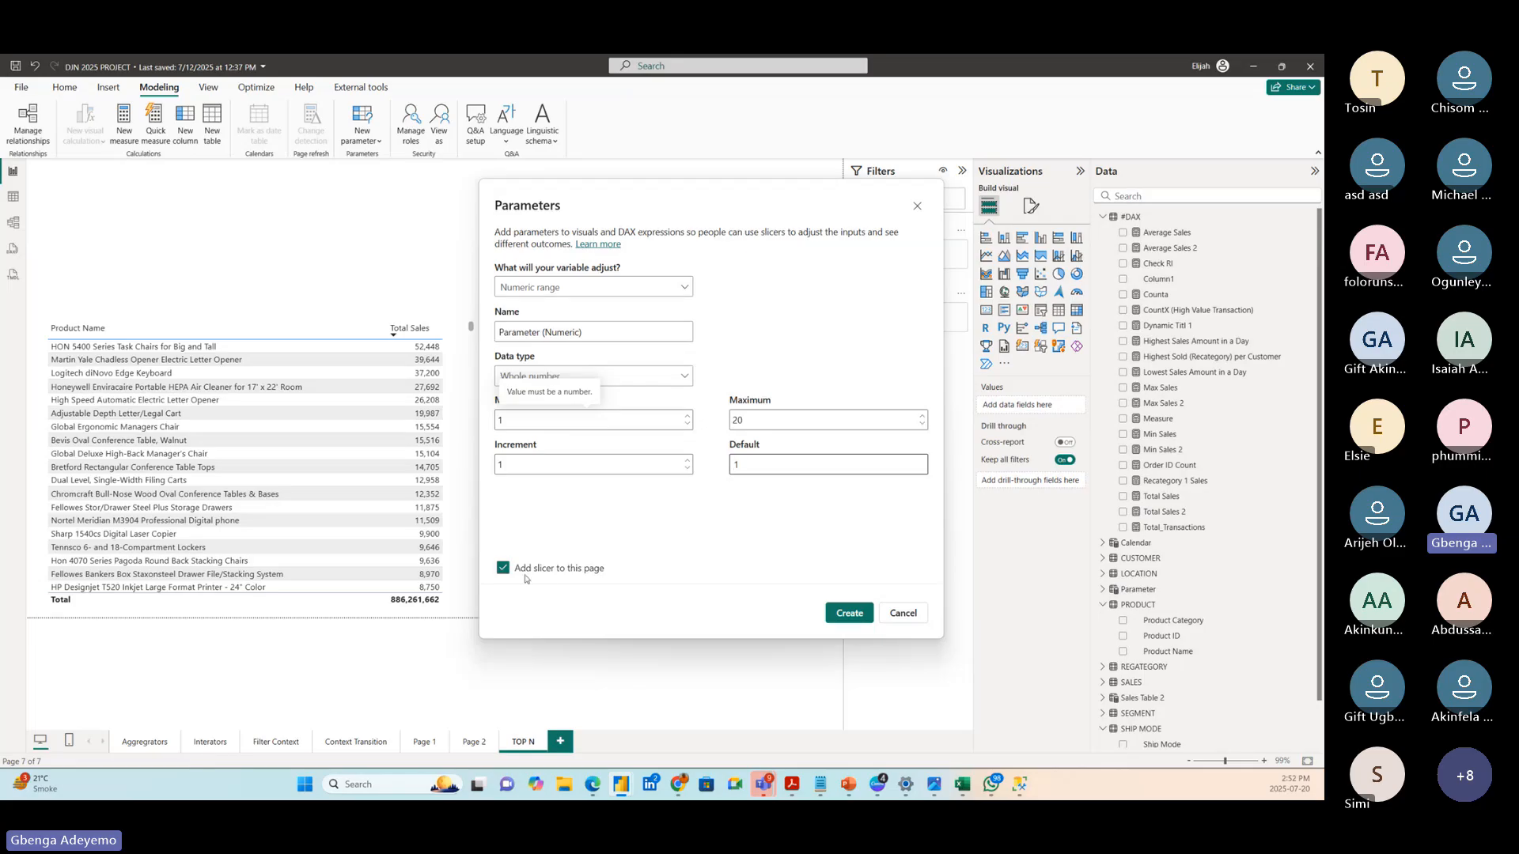
left_click(841, 615)
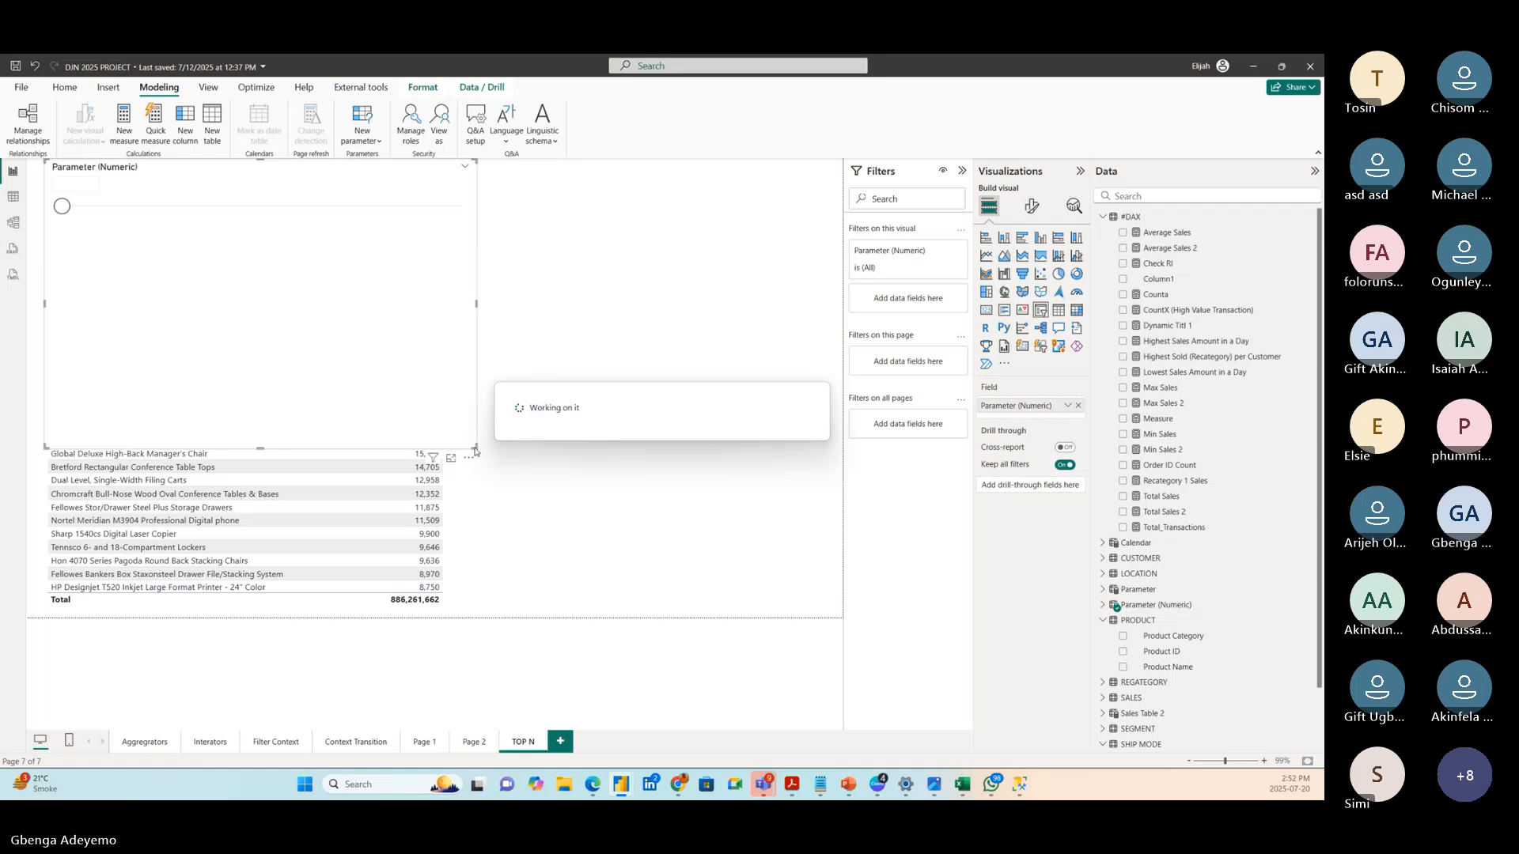
- Shrink the Parameter (Numeric) slicer to a wide strip, place it above the product table, and set its value to 4
left_click_drag(475, 449, 570, 228)
left_click_drag(374, 180, 543, 234)
left_click_drag(231, 255, 308, 256)
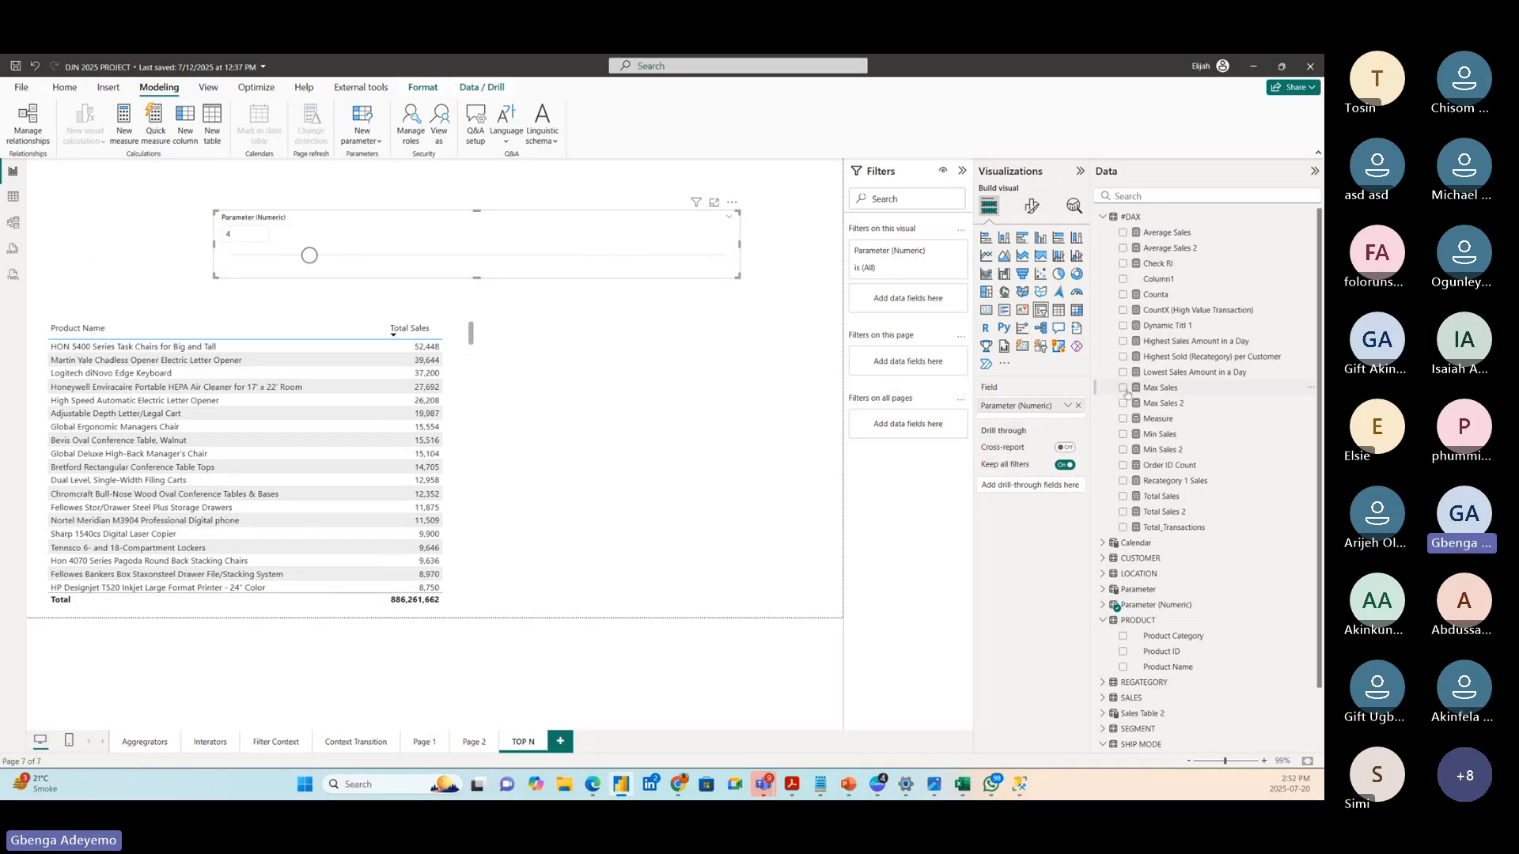
- Collapse the #DAX table's field list and expand the Parameter (Numeric) table's fields
left_click(1103, 216)
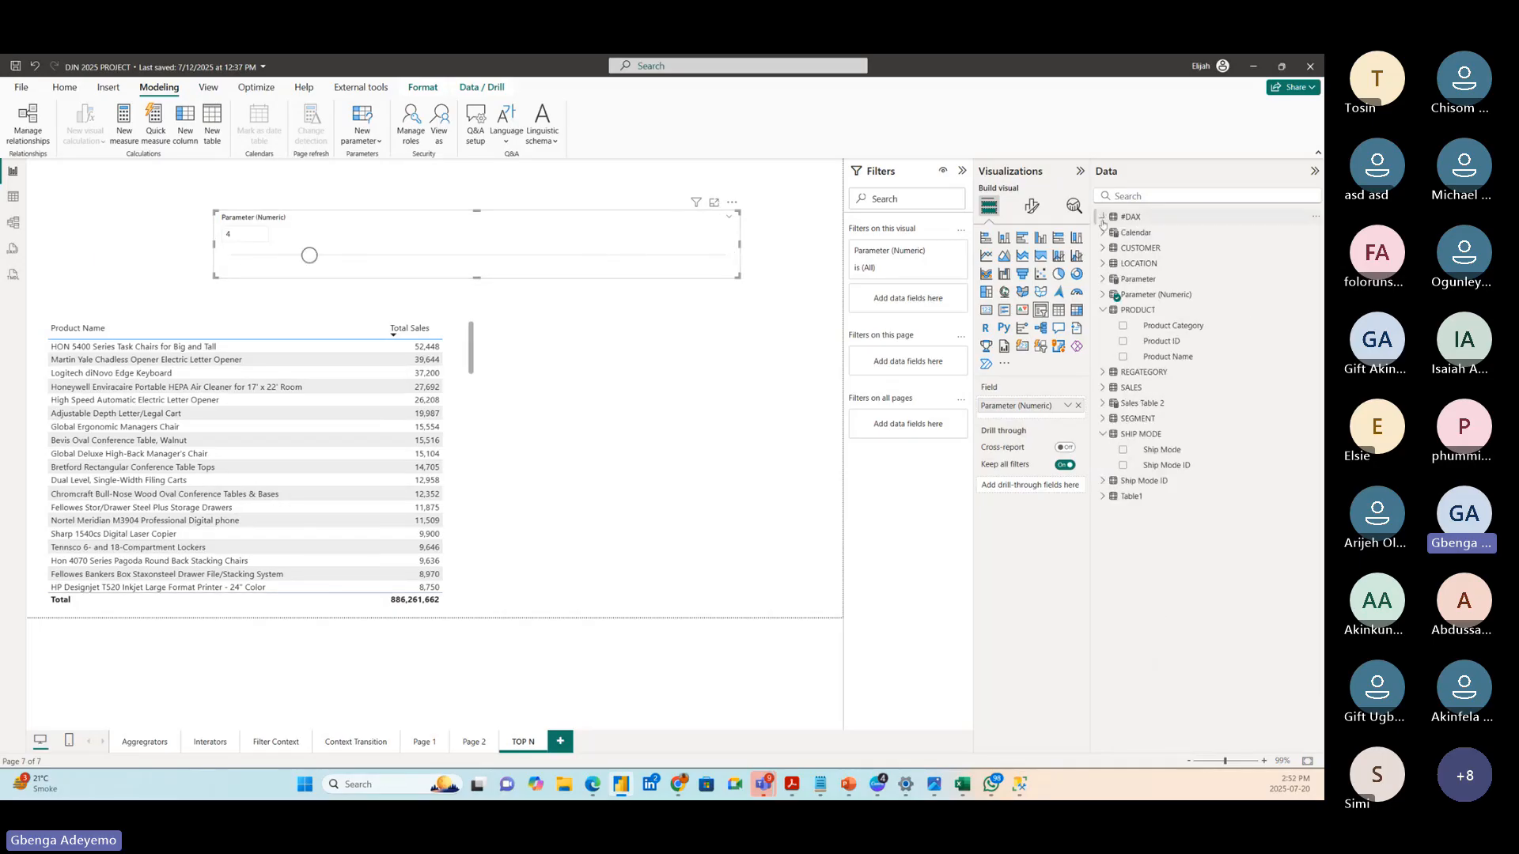
left_click(1122, 309)
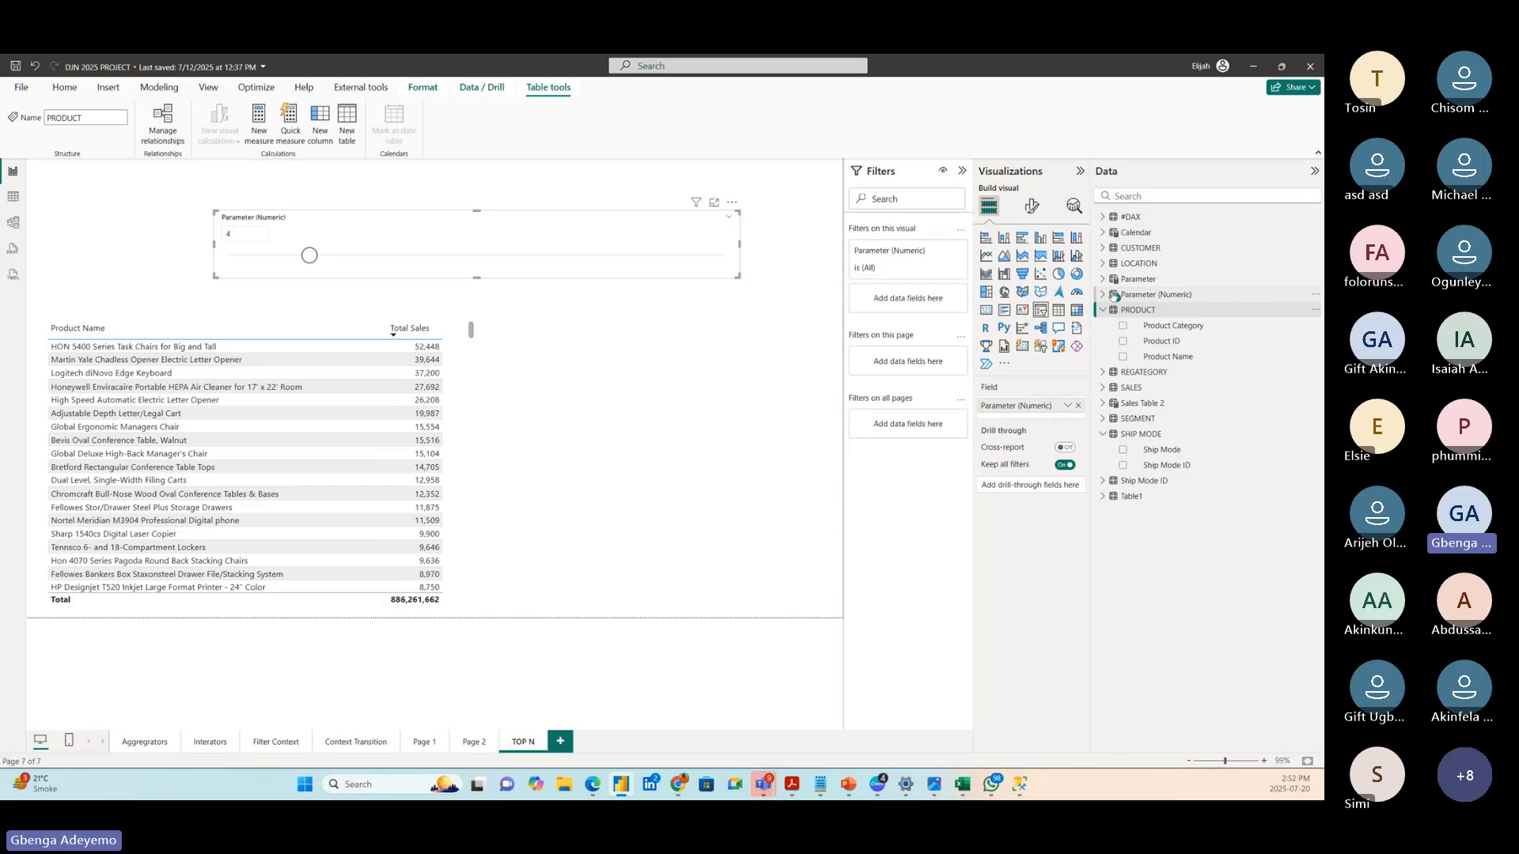
left_click(1114, 295)
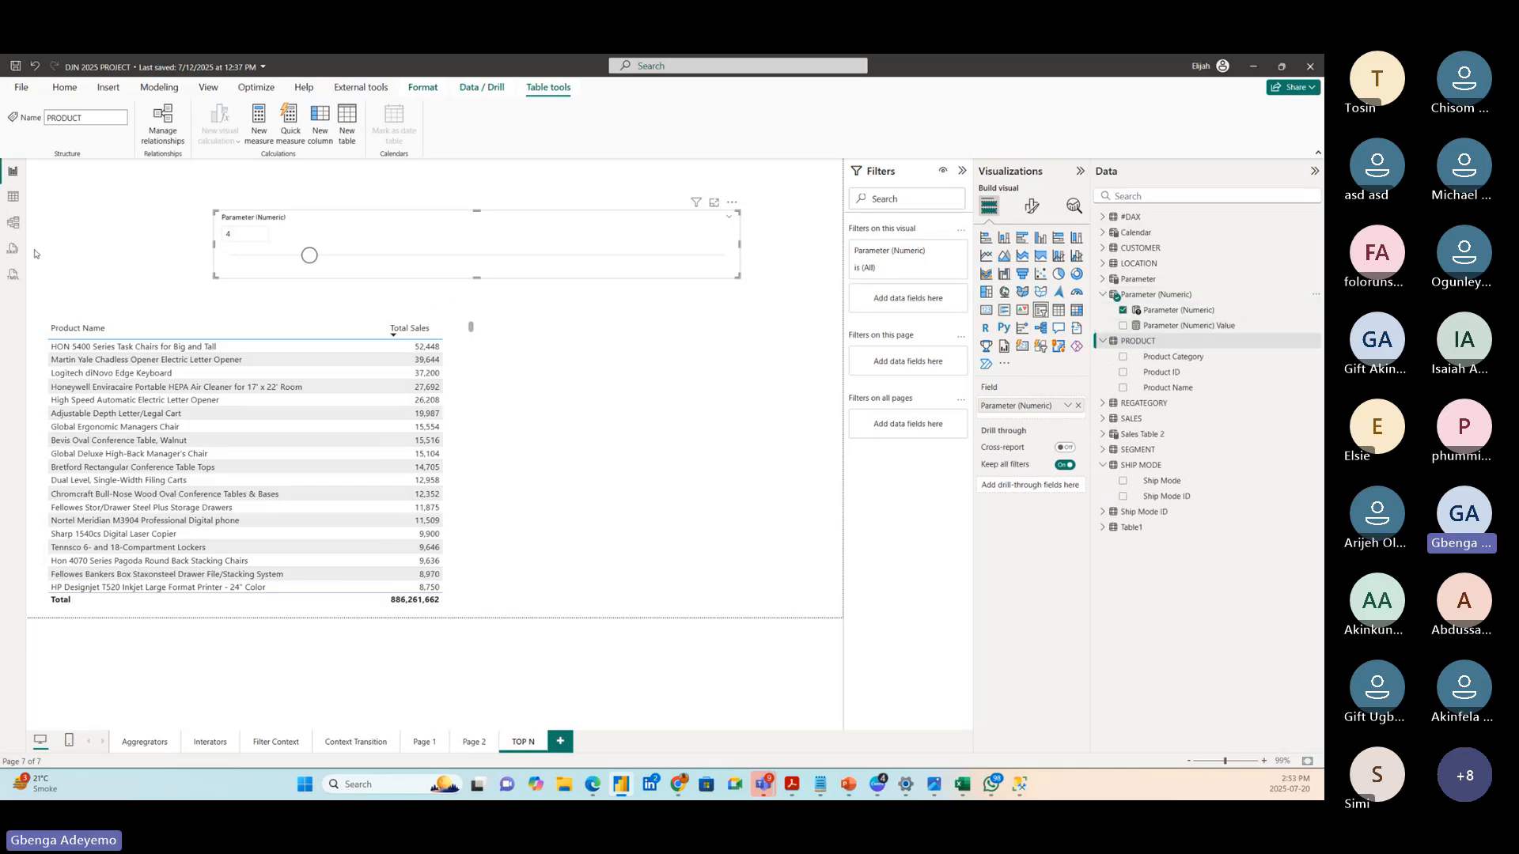
- Open the Parameter (Numeric) table in table view and examine its generated values and GENERATESERIES formula
left_click(13, 196)
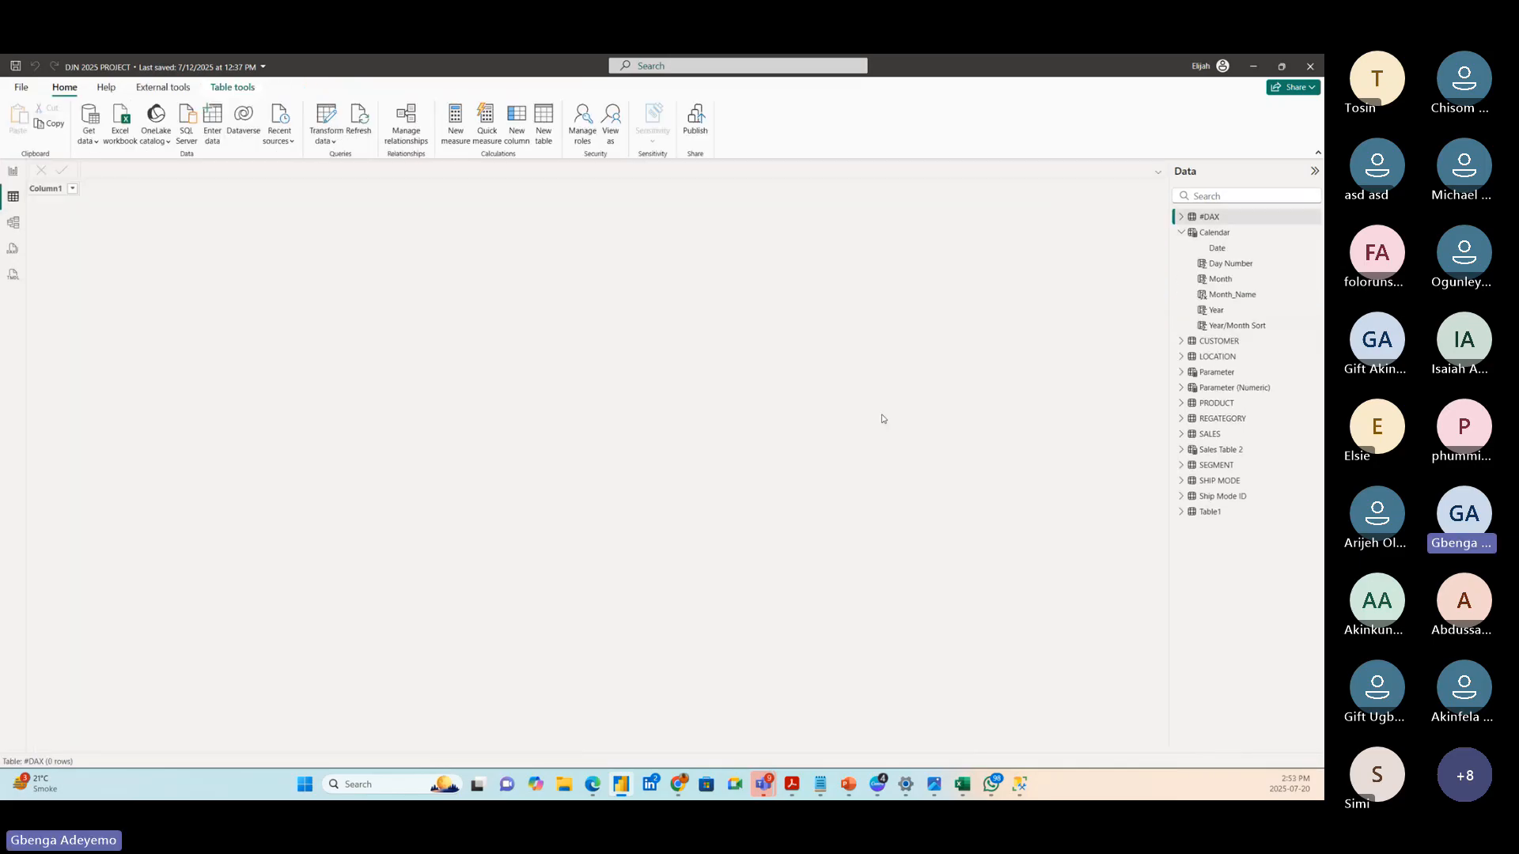
left_click(1203, 391)
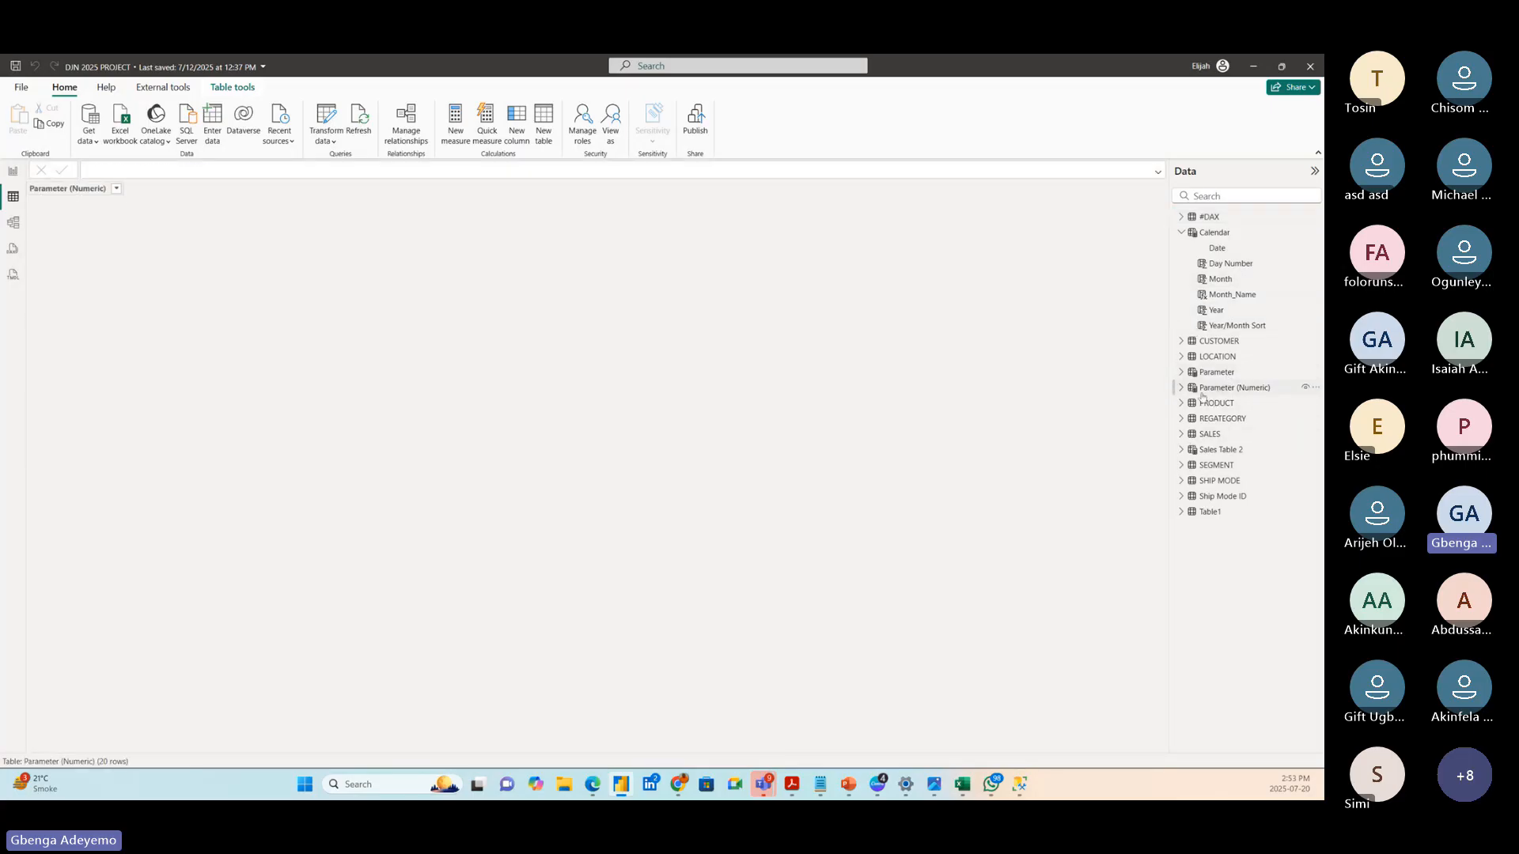
left_click(1202, 391)
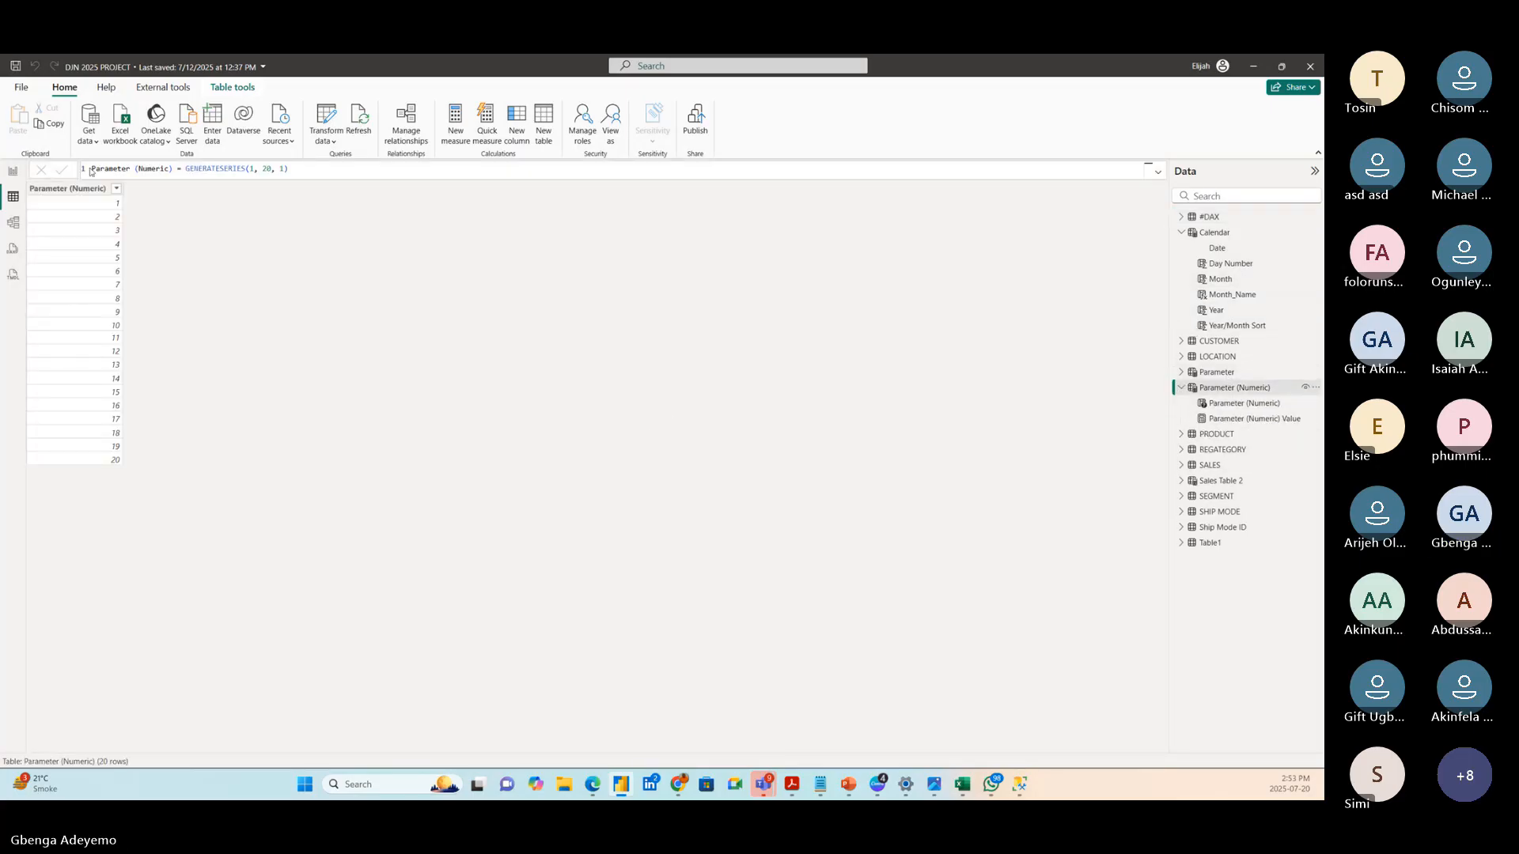
left_click(303, 168)
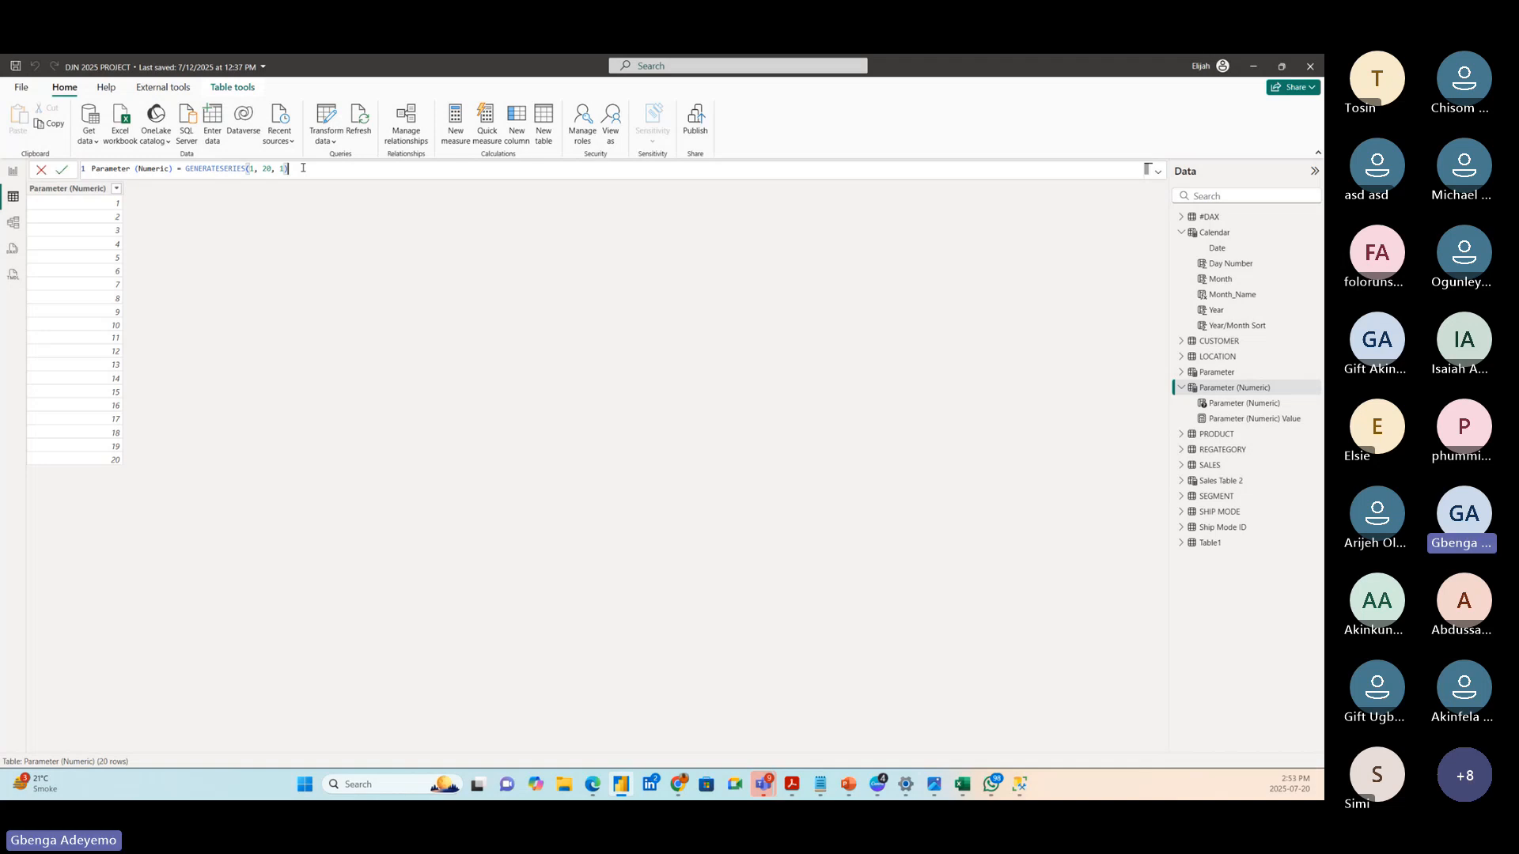
left_click_drag(187, 168, 303, 155)
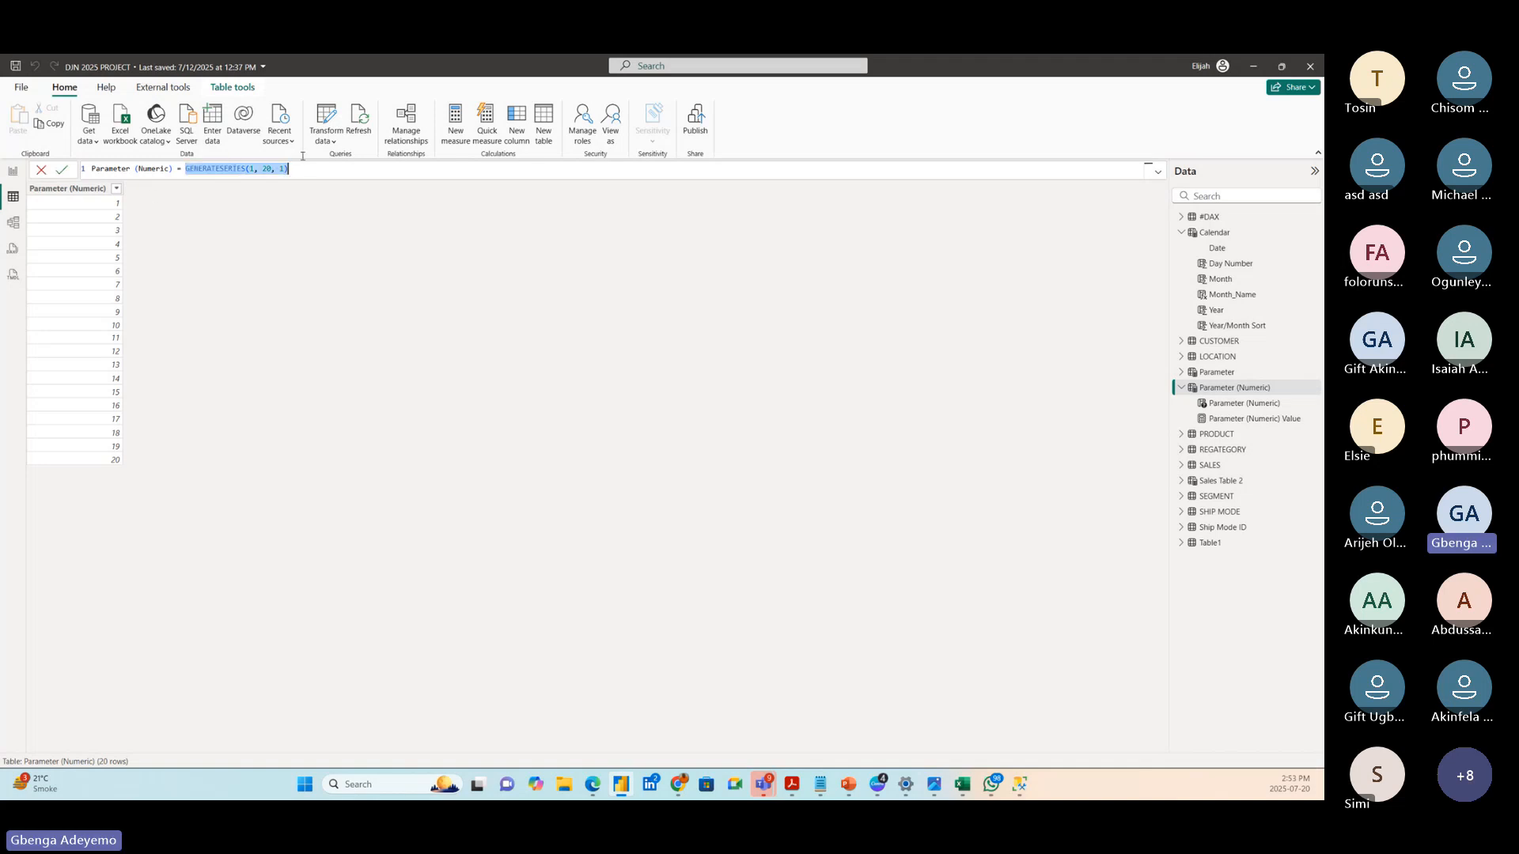
- Change the Parameter (Numeric) formula to GENERATESERIES(1, 21, 2) and commit it
left_click(301, 171)
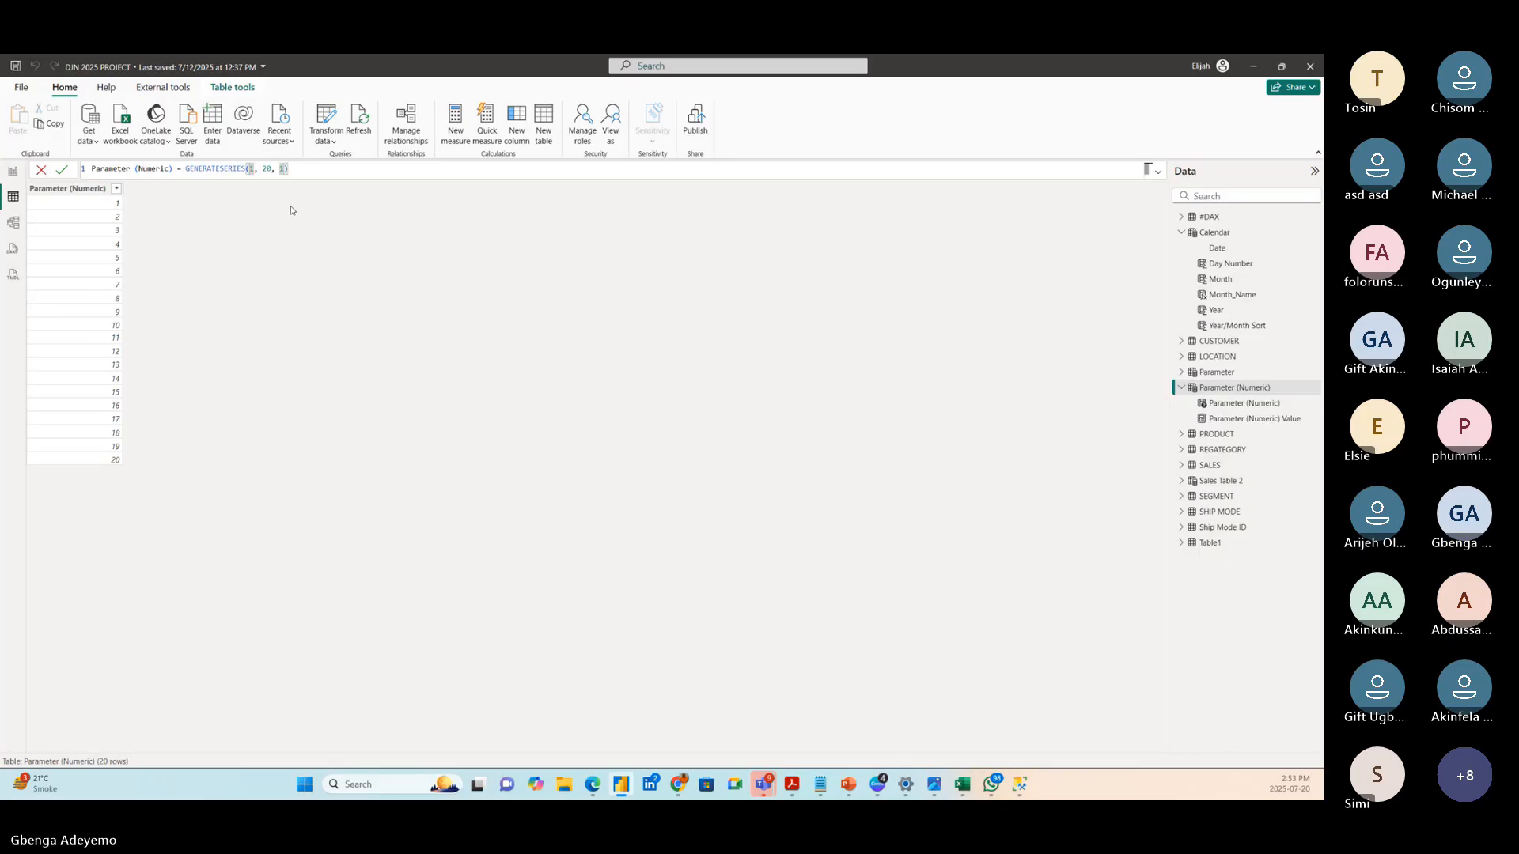
type("2")
double_click(268, 169)
type("21")
left_click(62, 170)
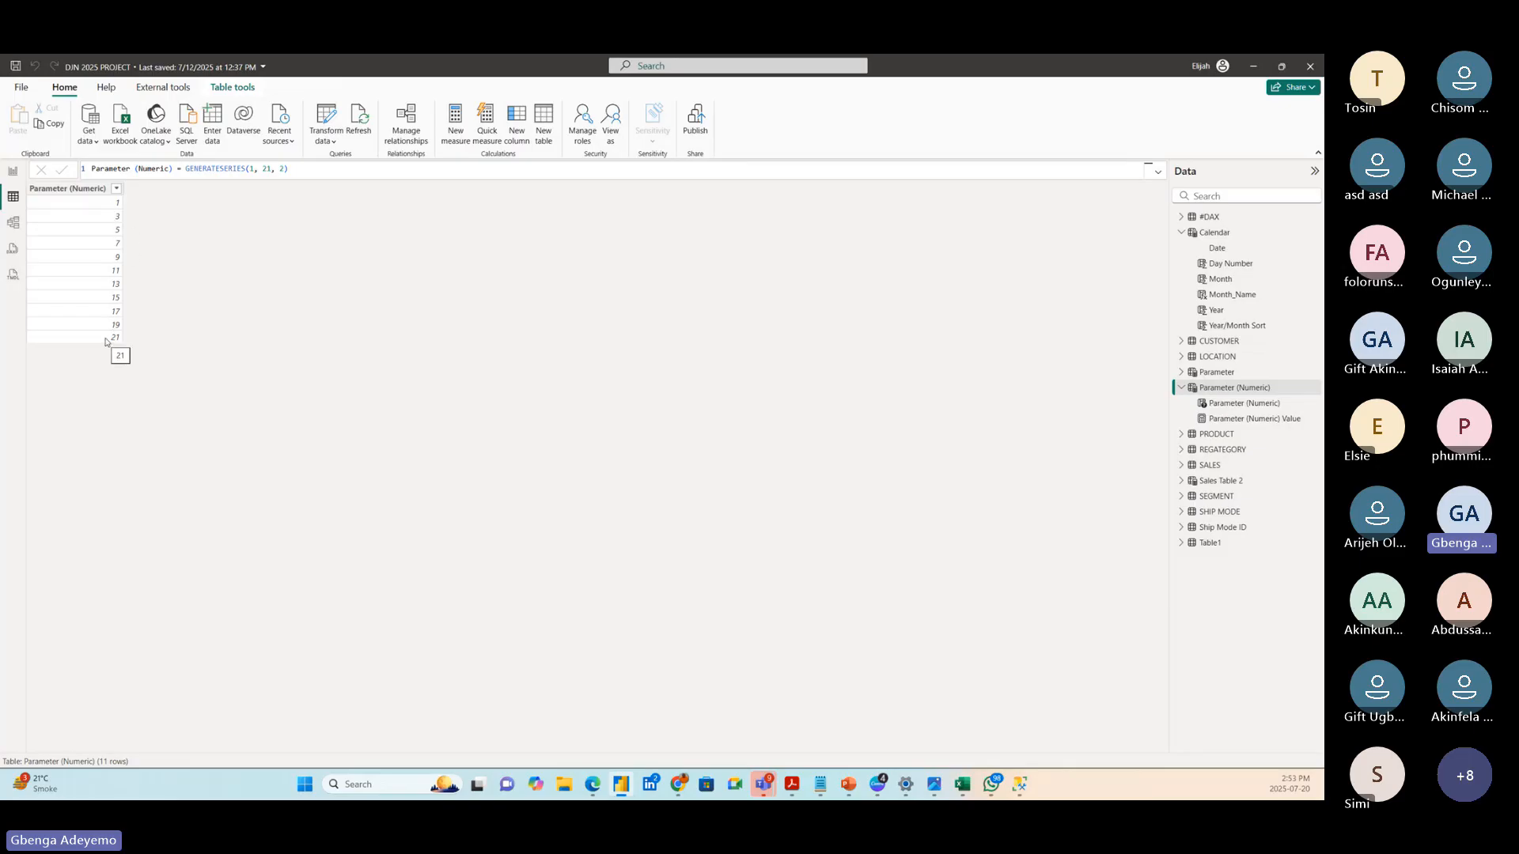
- Change the Parameter (Numeric) table formula to GENERATESERIES(1, 20, 1)
left_click(298, 168)
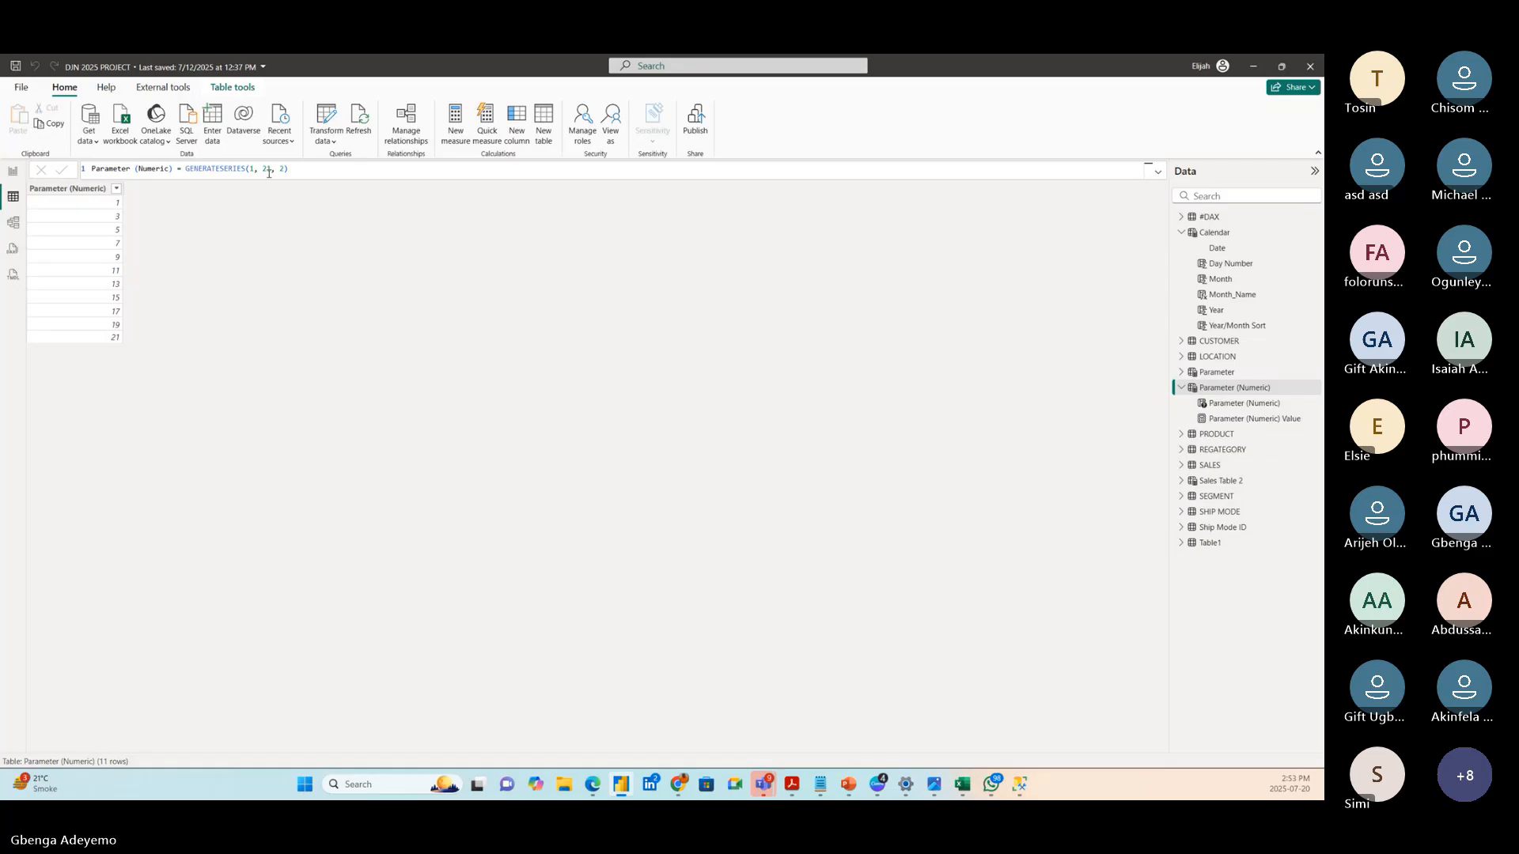
key("BackSpace")
key("BackSpace")
key("BackSpace")
key("BackSpace")
key("BackSpace")
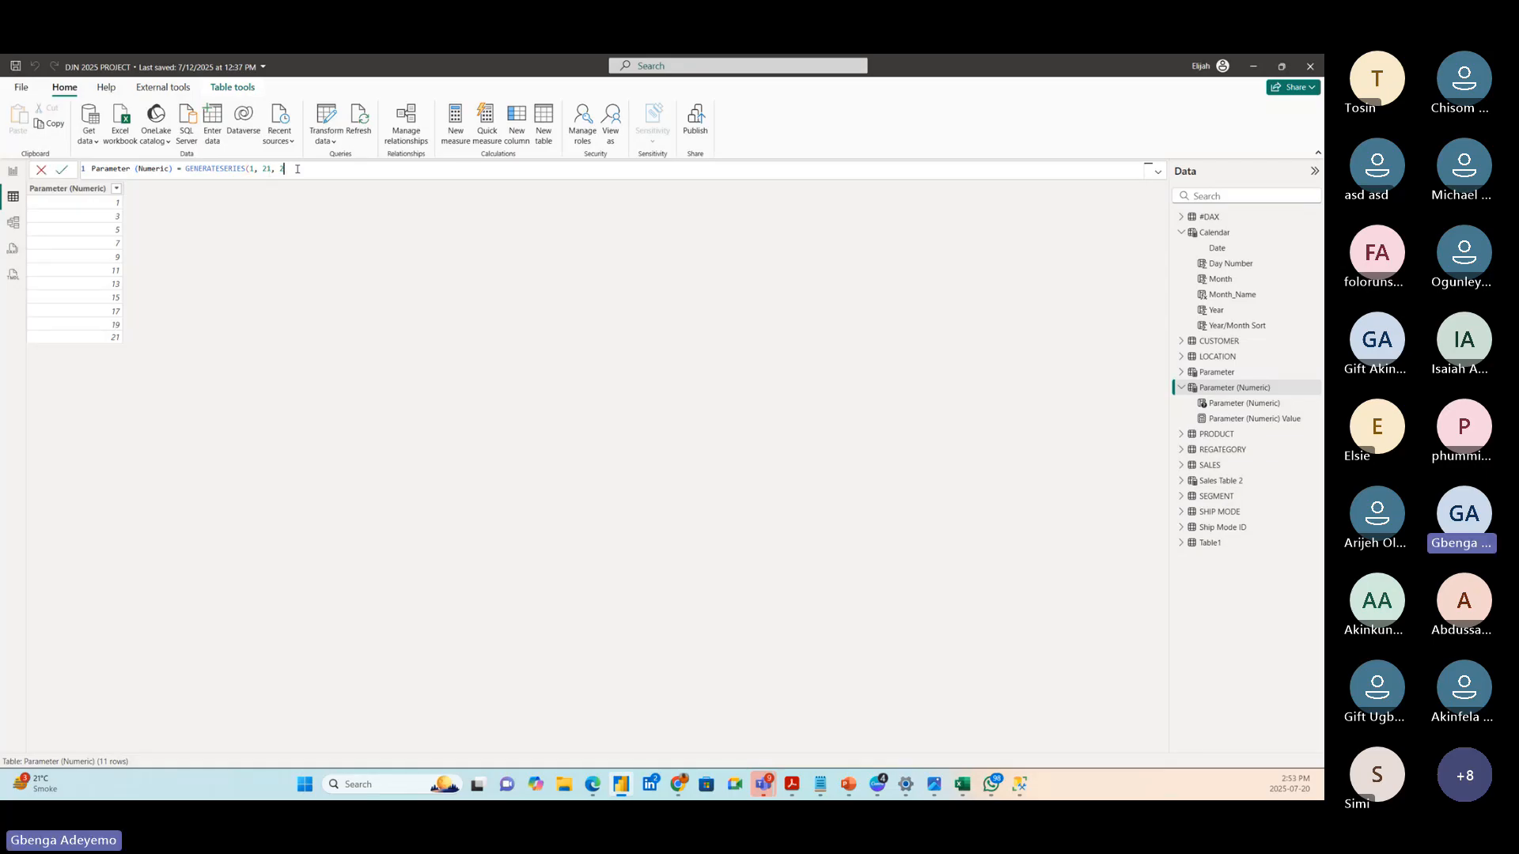
type("0, 1)")
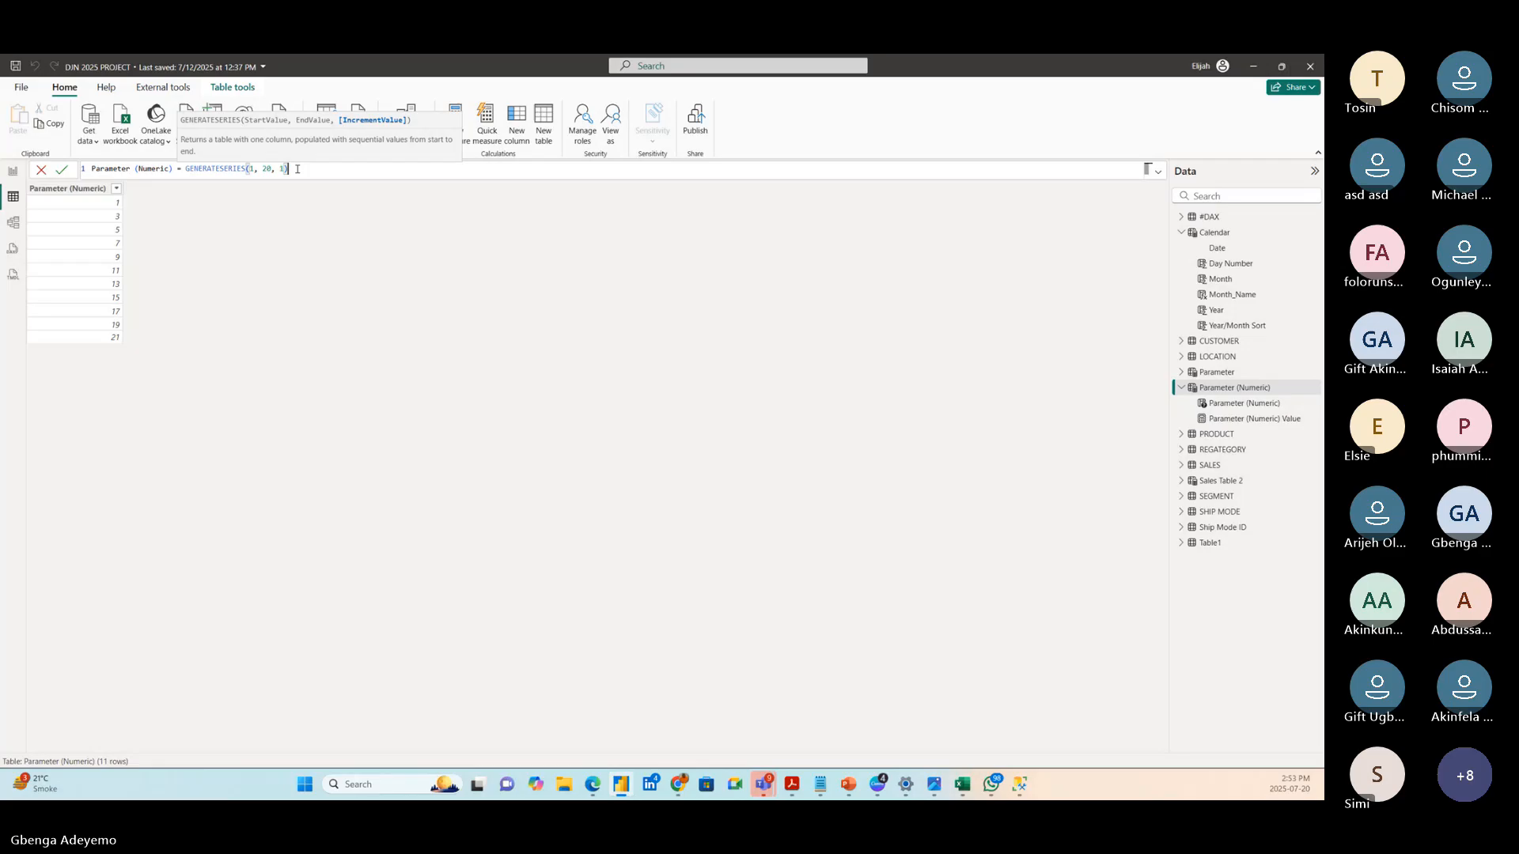
key("Return")
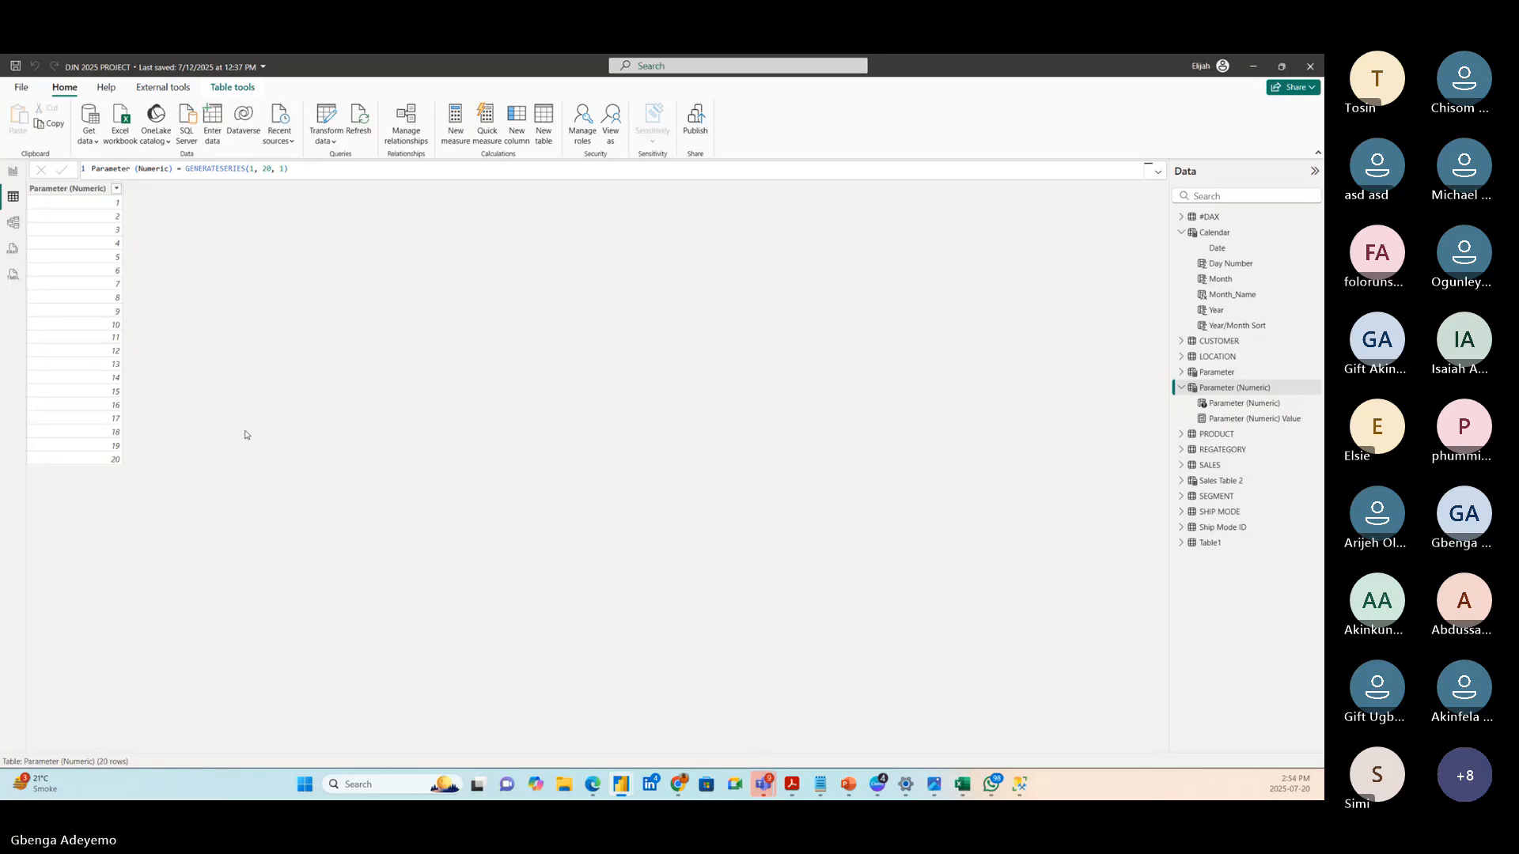
- Examine the formulas of the Parameter (Numeric) column and the Parameter (Numeric) Value measure, including its SELECTEDVALUE default
left_click(1242, 404)
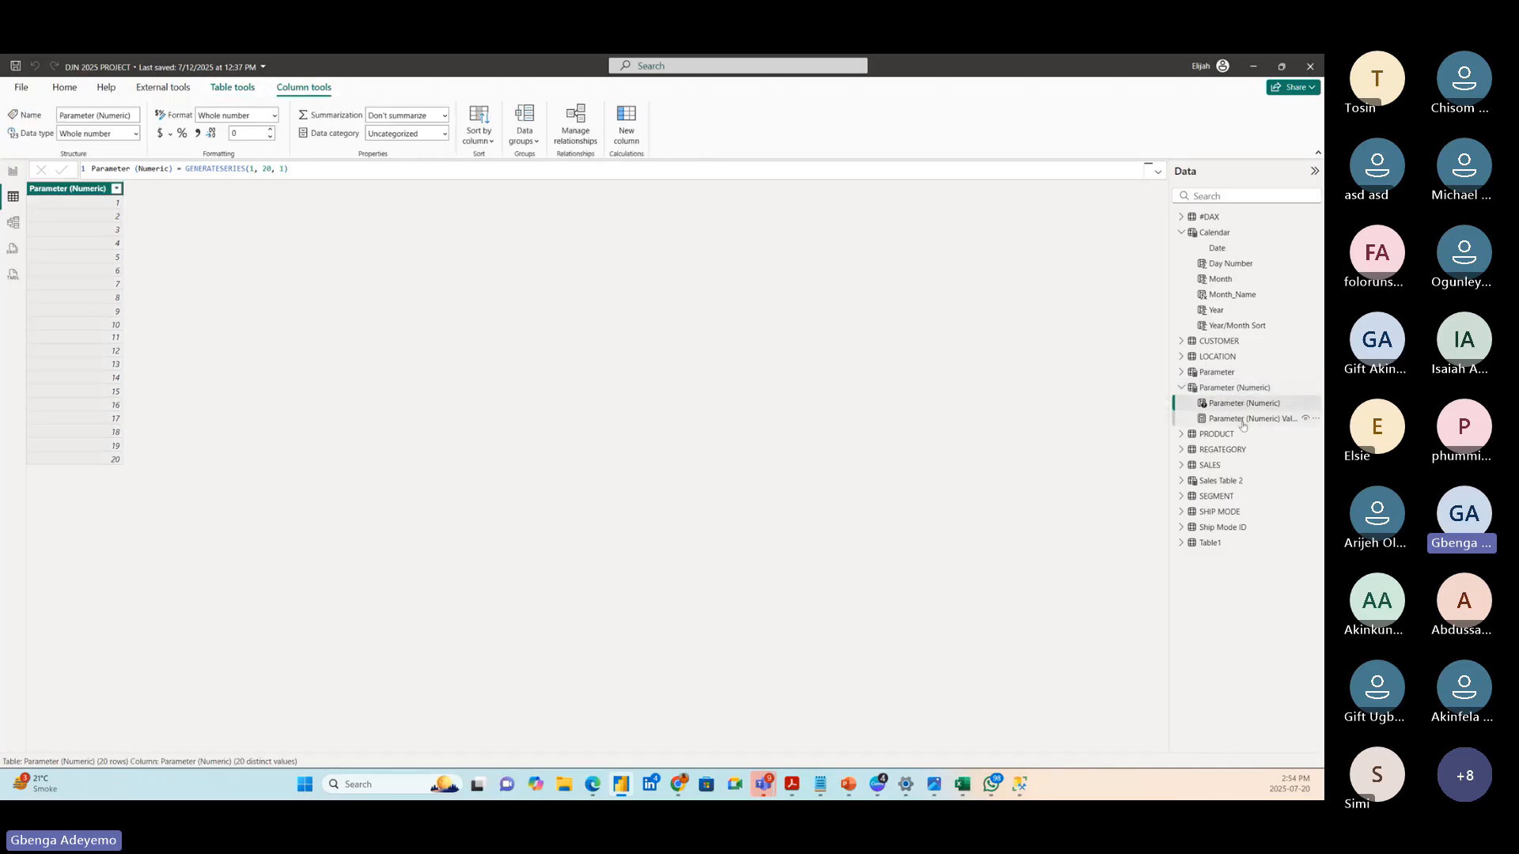
left_click(1243, 420)
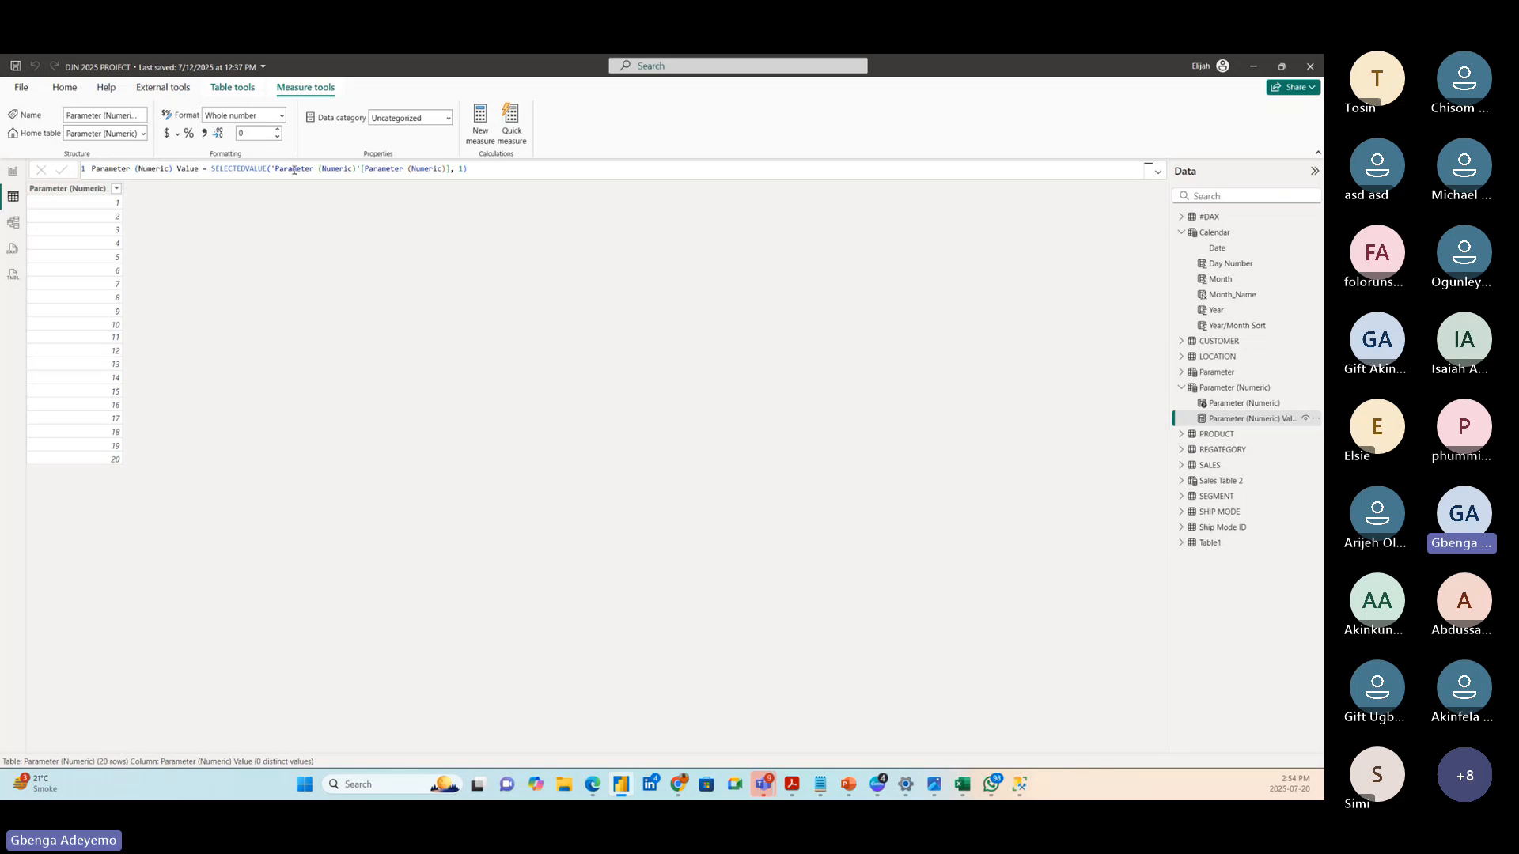
left_click(509, 169)
left_click(61, 169)
left_click(1244, 405)
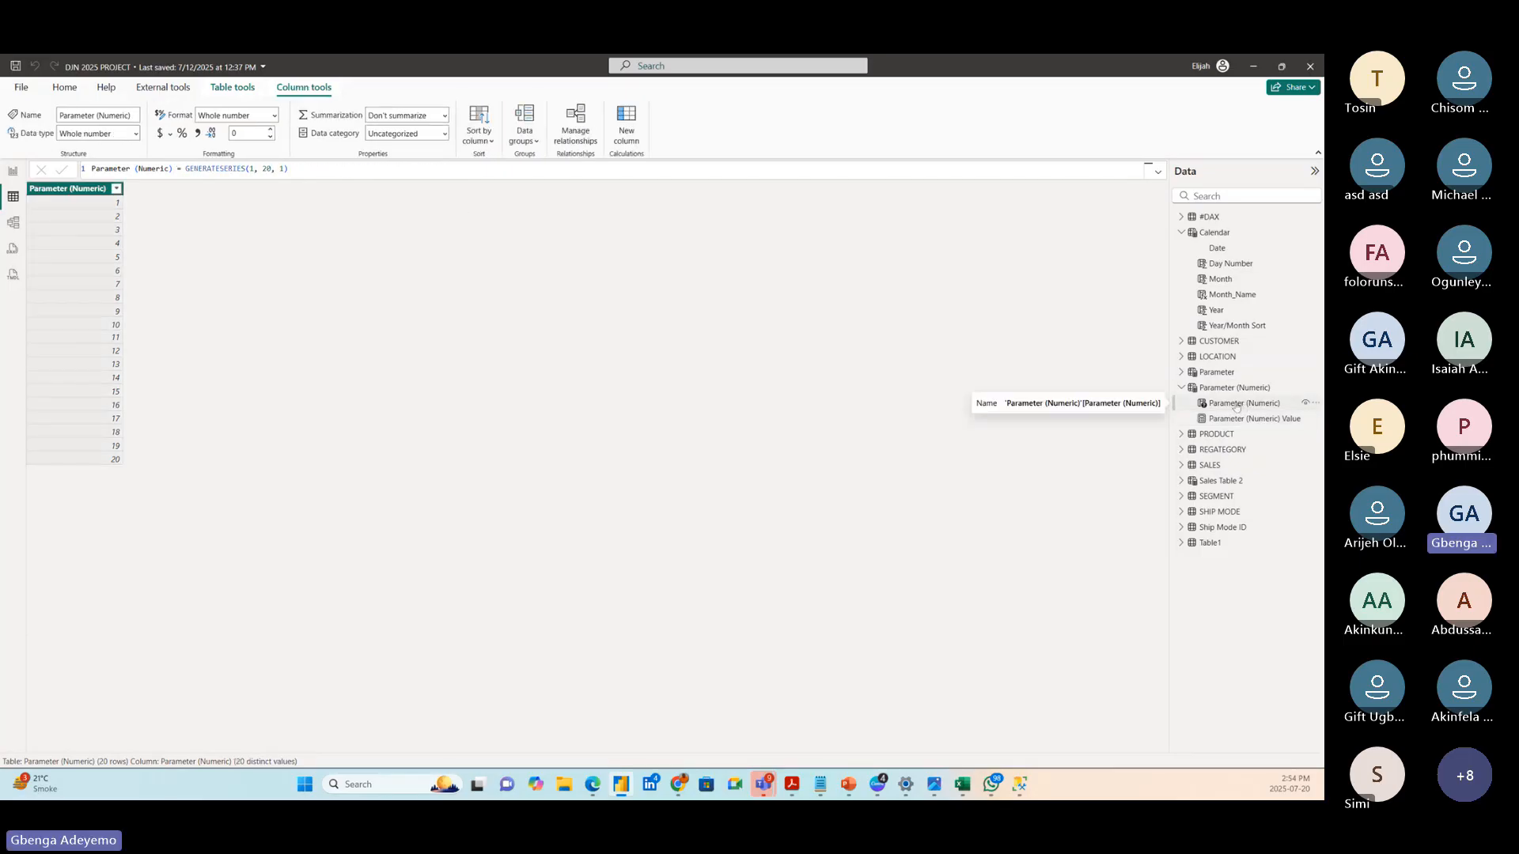
left_click(1236, 389)
left_click(1238, 419)
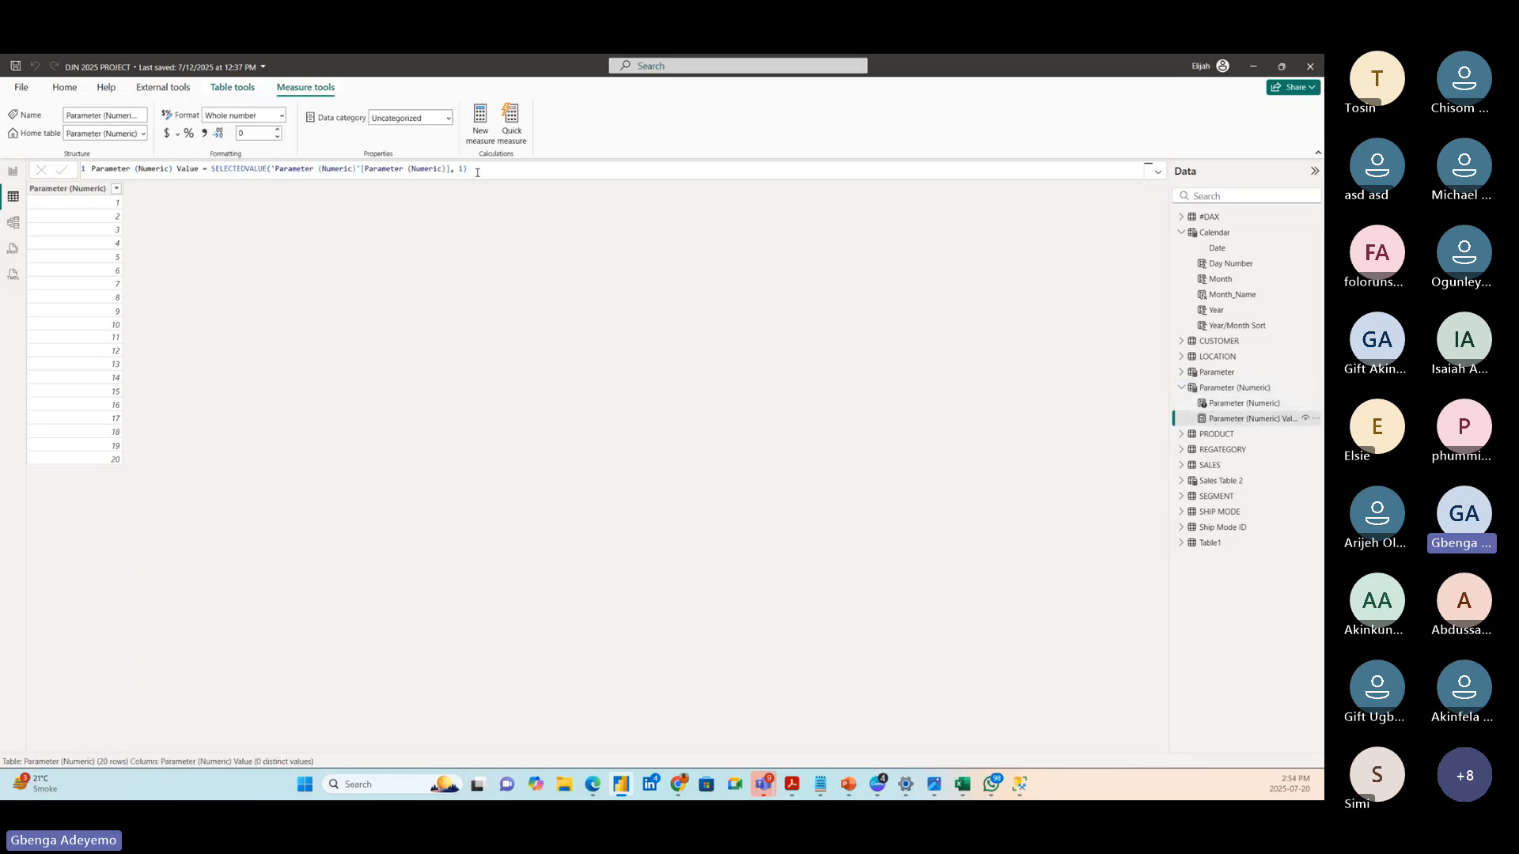
left_click(1237, 404)
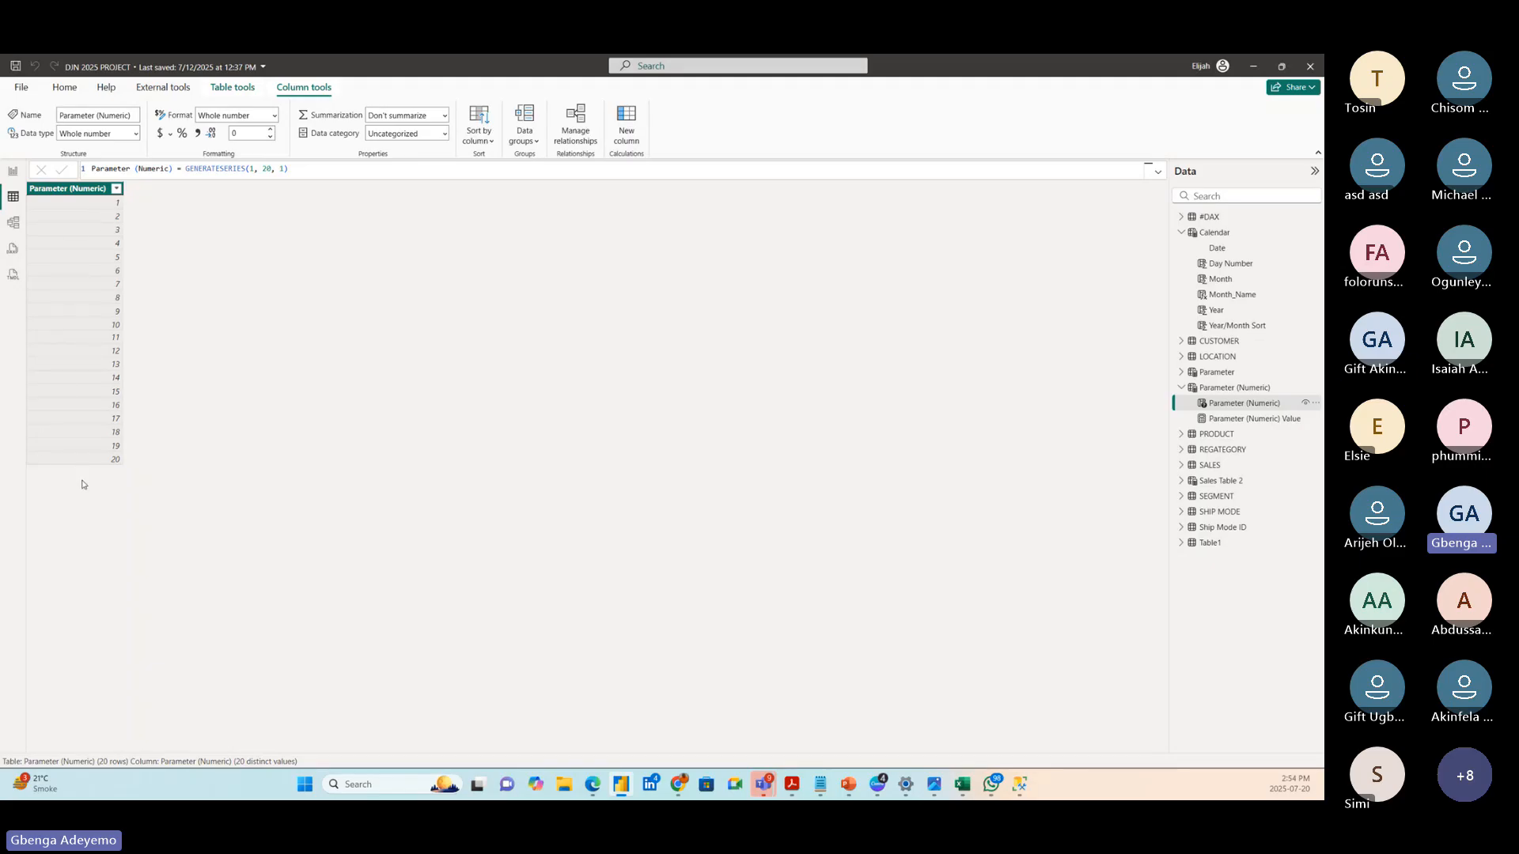
left_click(1246, 418)
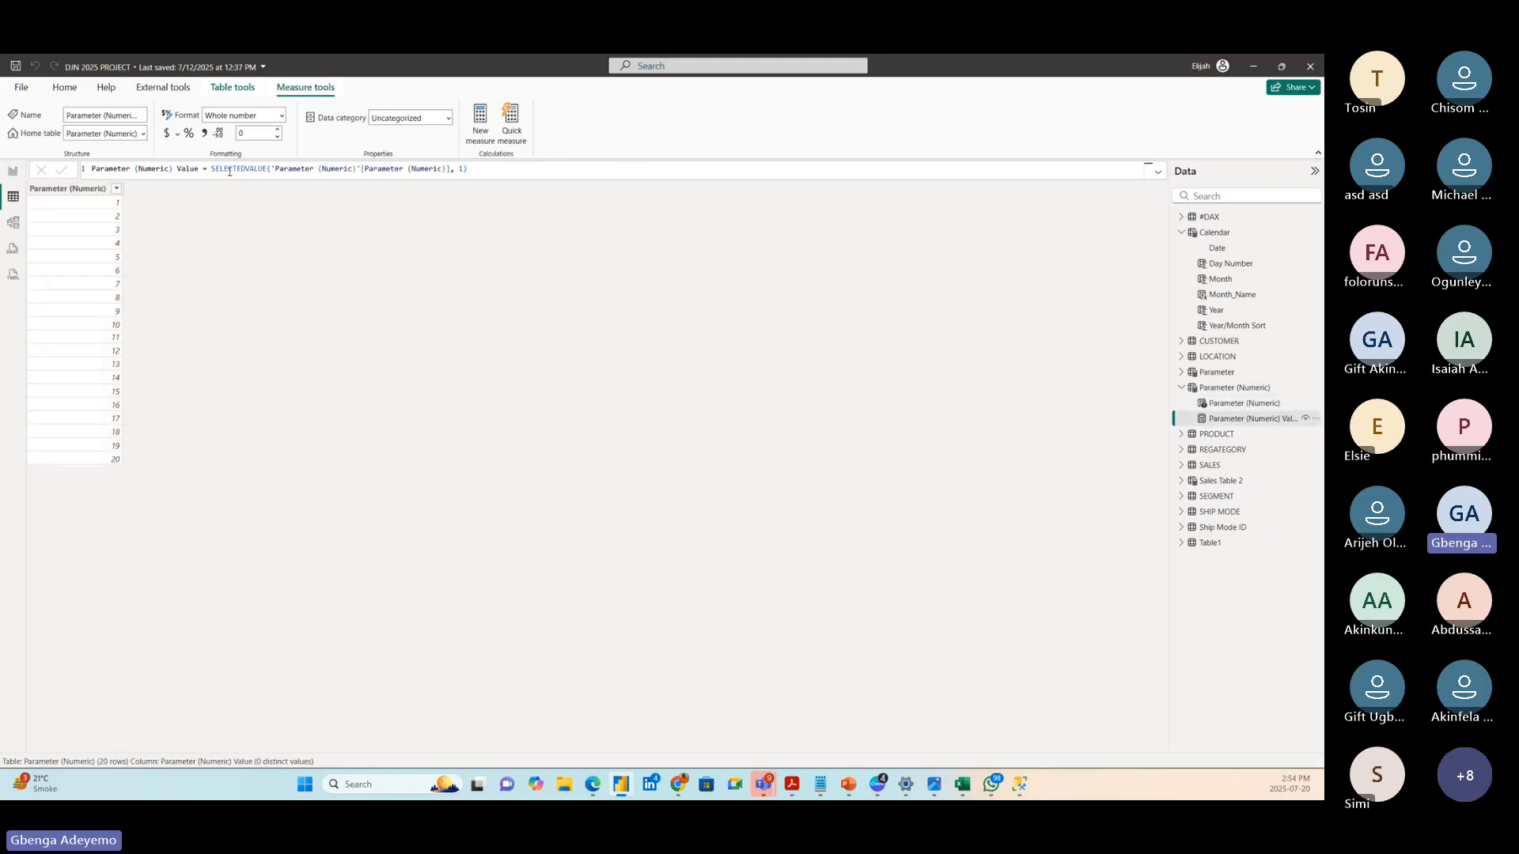
left_click(229, 171)
left_click(487, 169)
- Set the report's Parameter (Numeric) slicer to 1 and change the default in the Parameter (Numeric) Value measure to 5
left_click(13, 171)
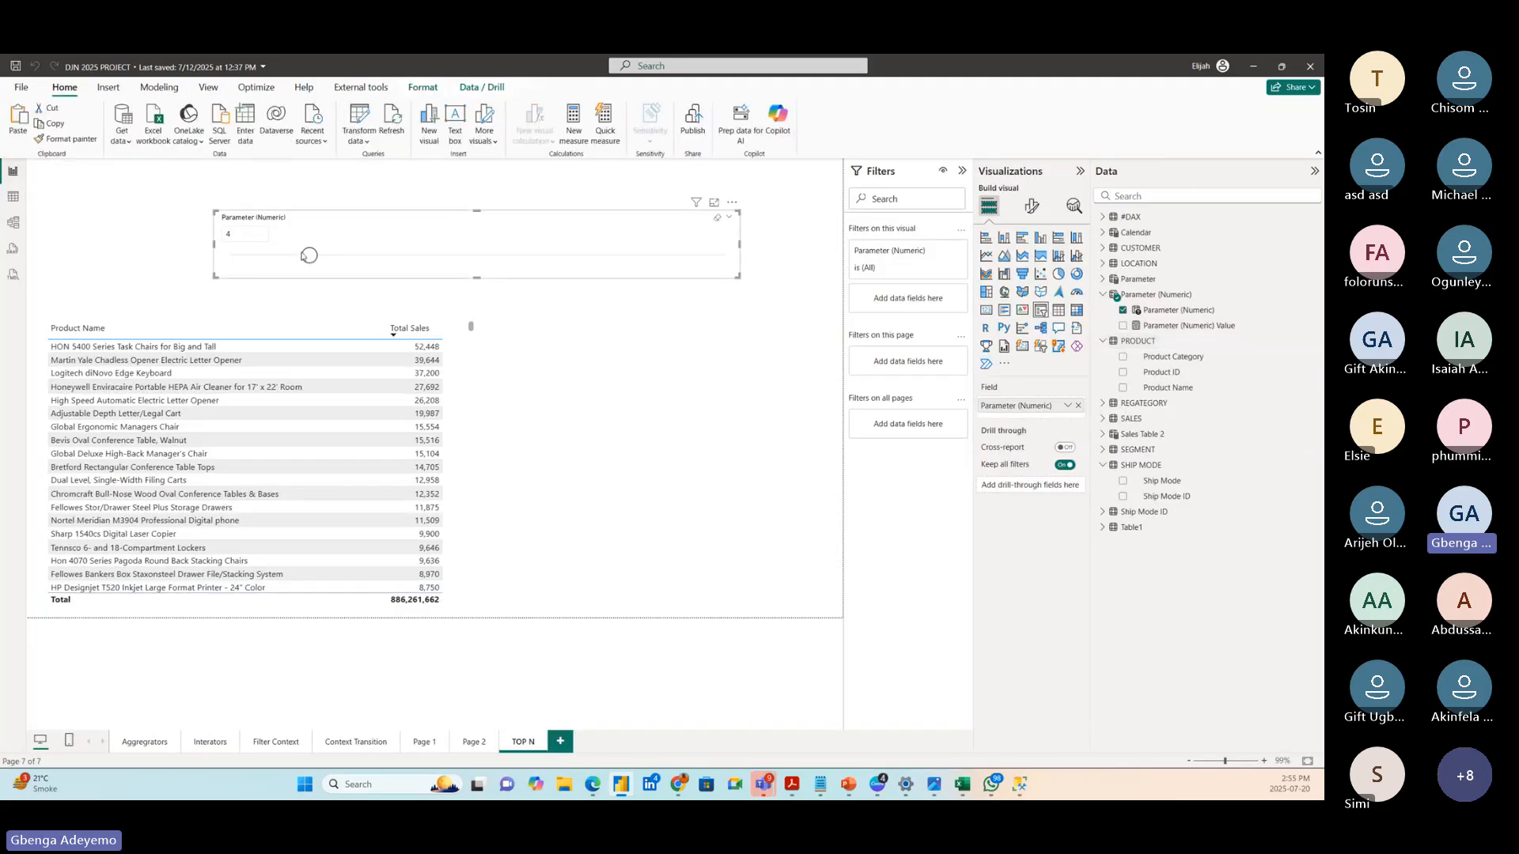
left_click_drag(362, 255, 231, 255)
left_click(13, 196)
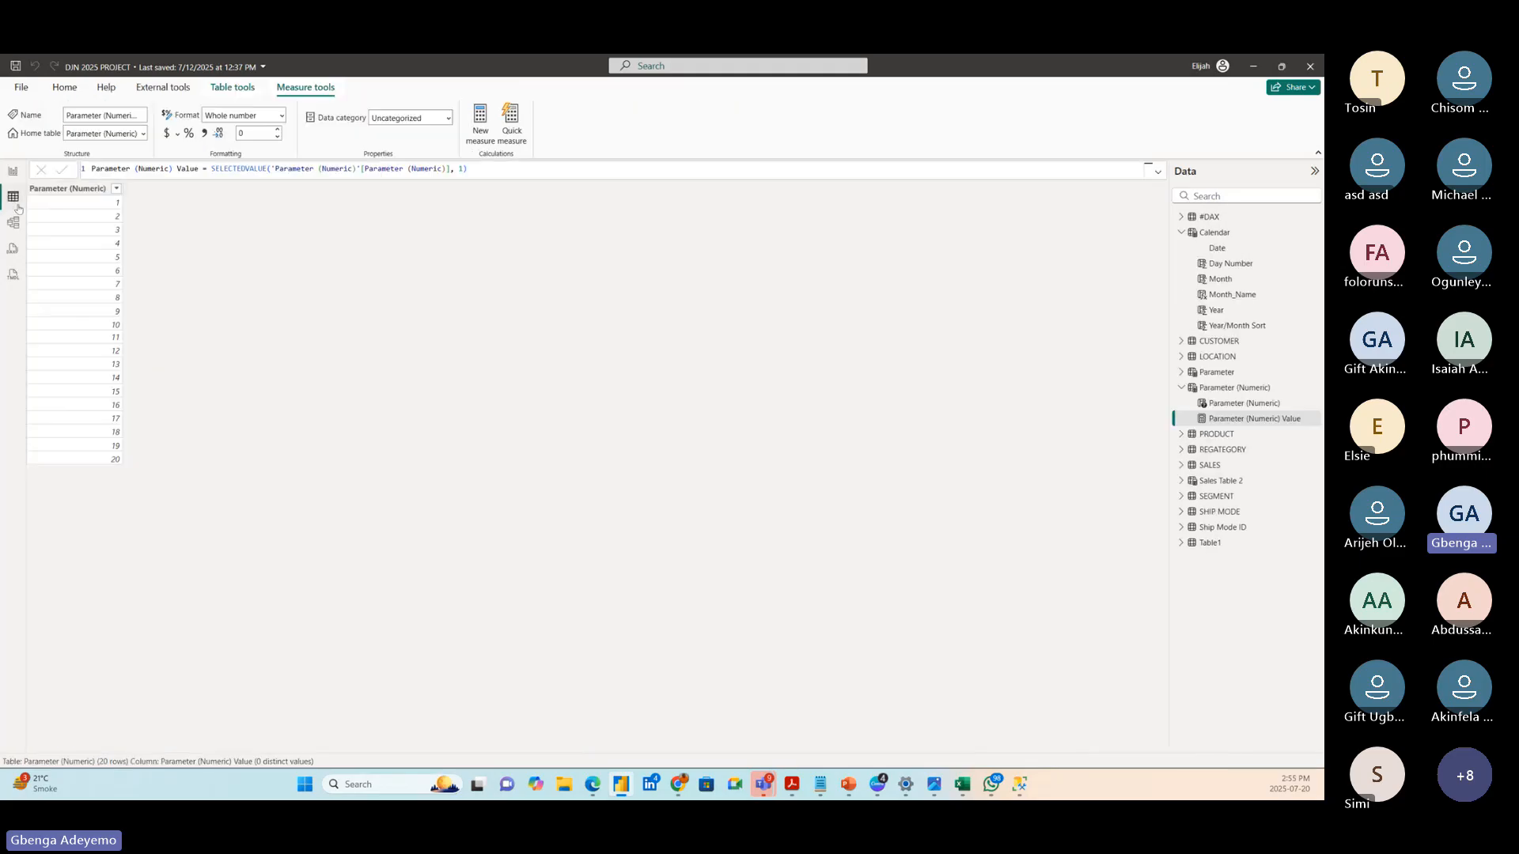
left_click(466, 170)
type("5")
left_click(62, 169)
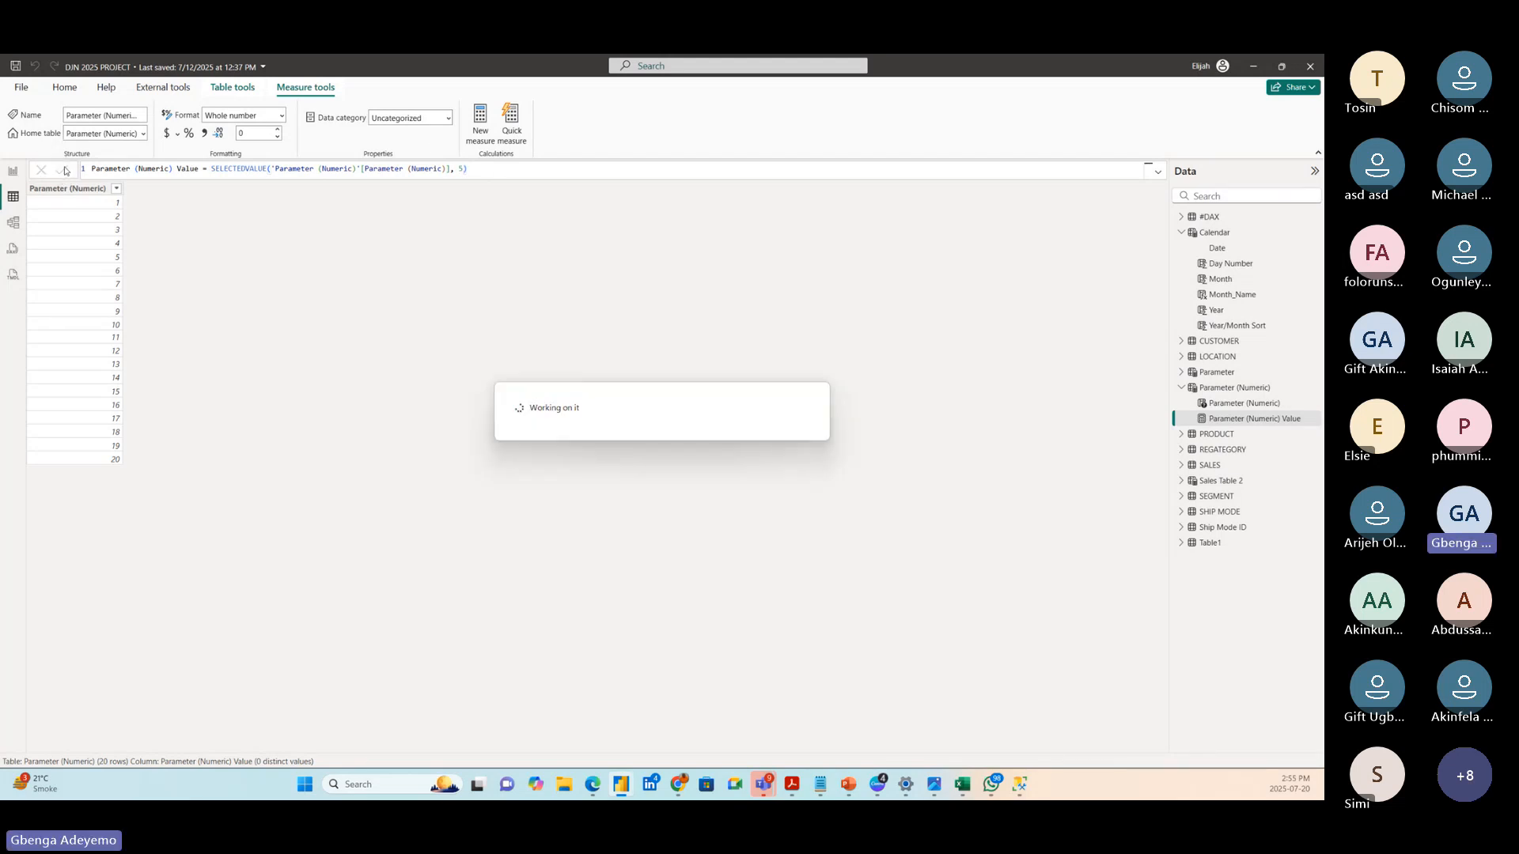
- Return to the report page, shift the Parameter (Numeric) slicer slightly up and left, and set it to 5
left_click(12, 171)
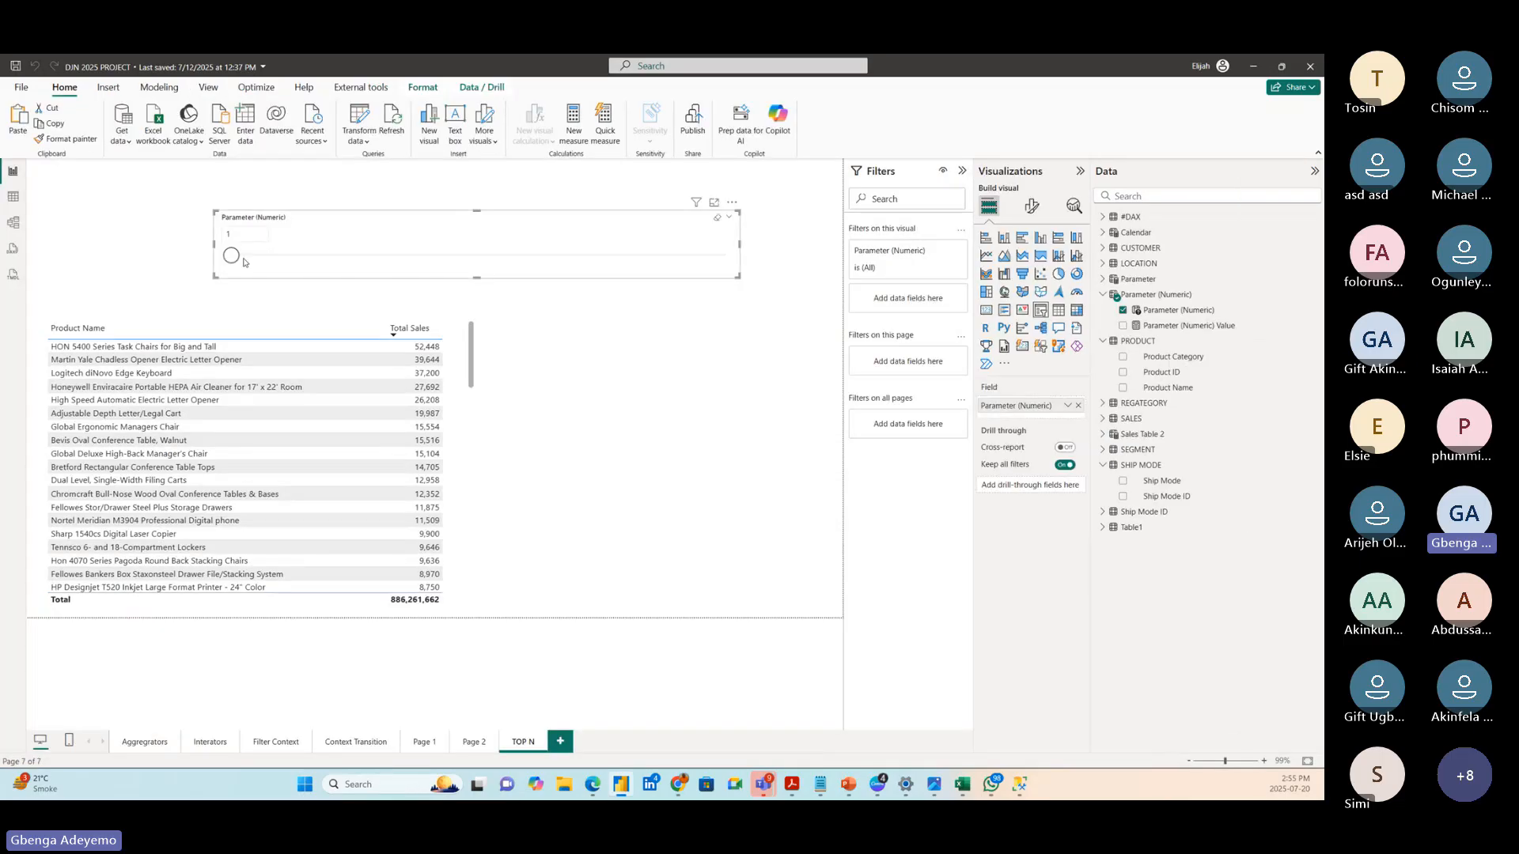
mouse_move(344, 230)
left_mouse_down()
mouse_move(288, 224)
mouse_move(343, 227)
left_mouse_up()
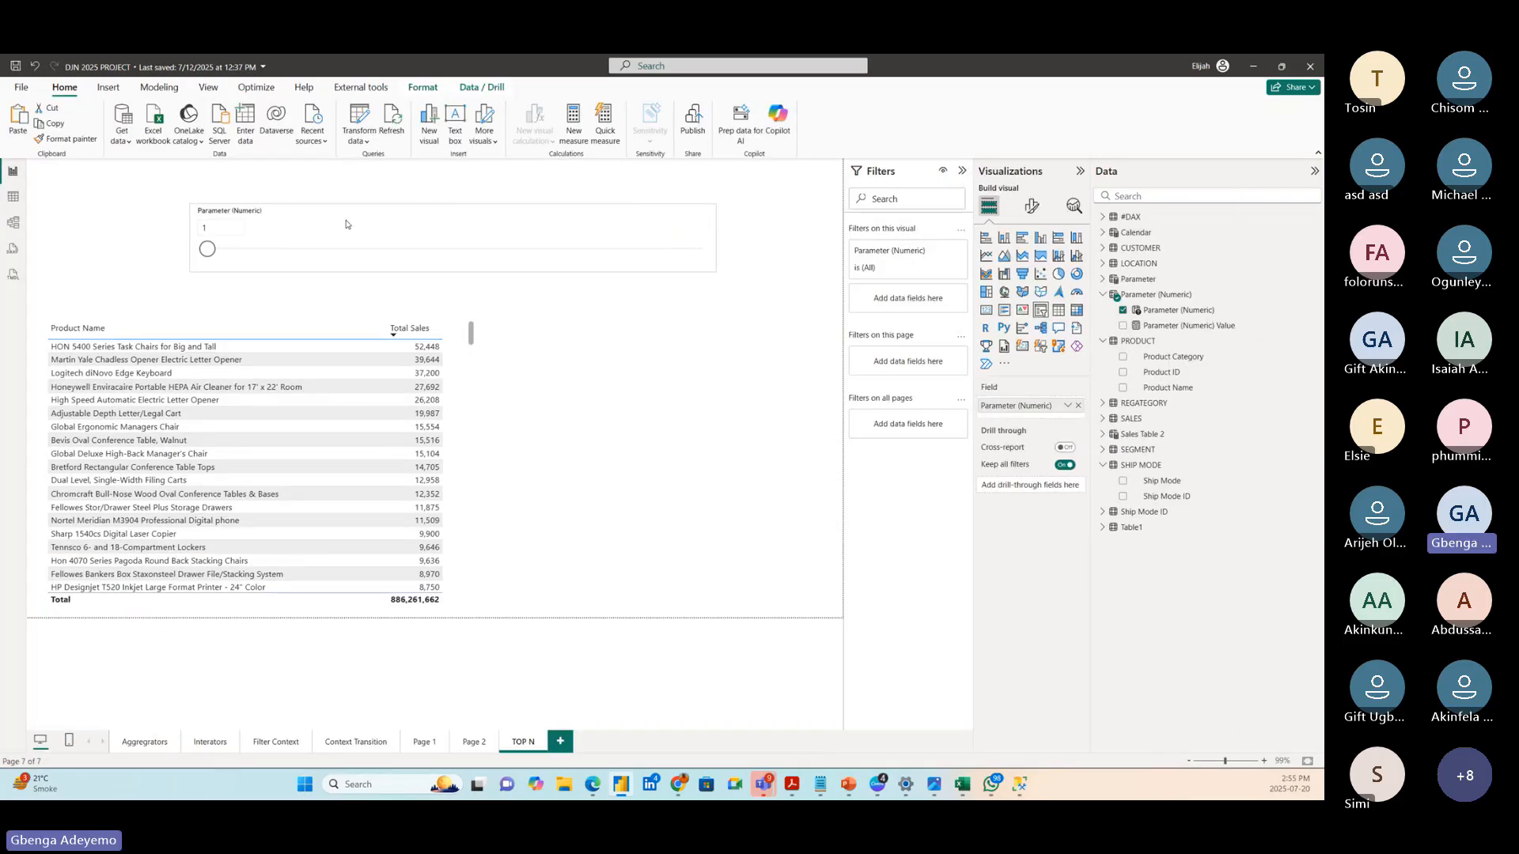
left_click_drag(207, 249, 321, 262)
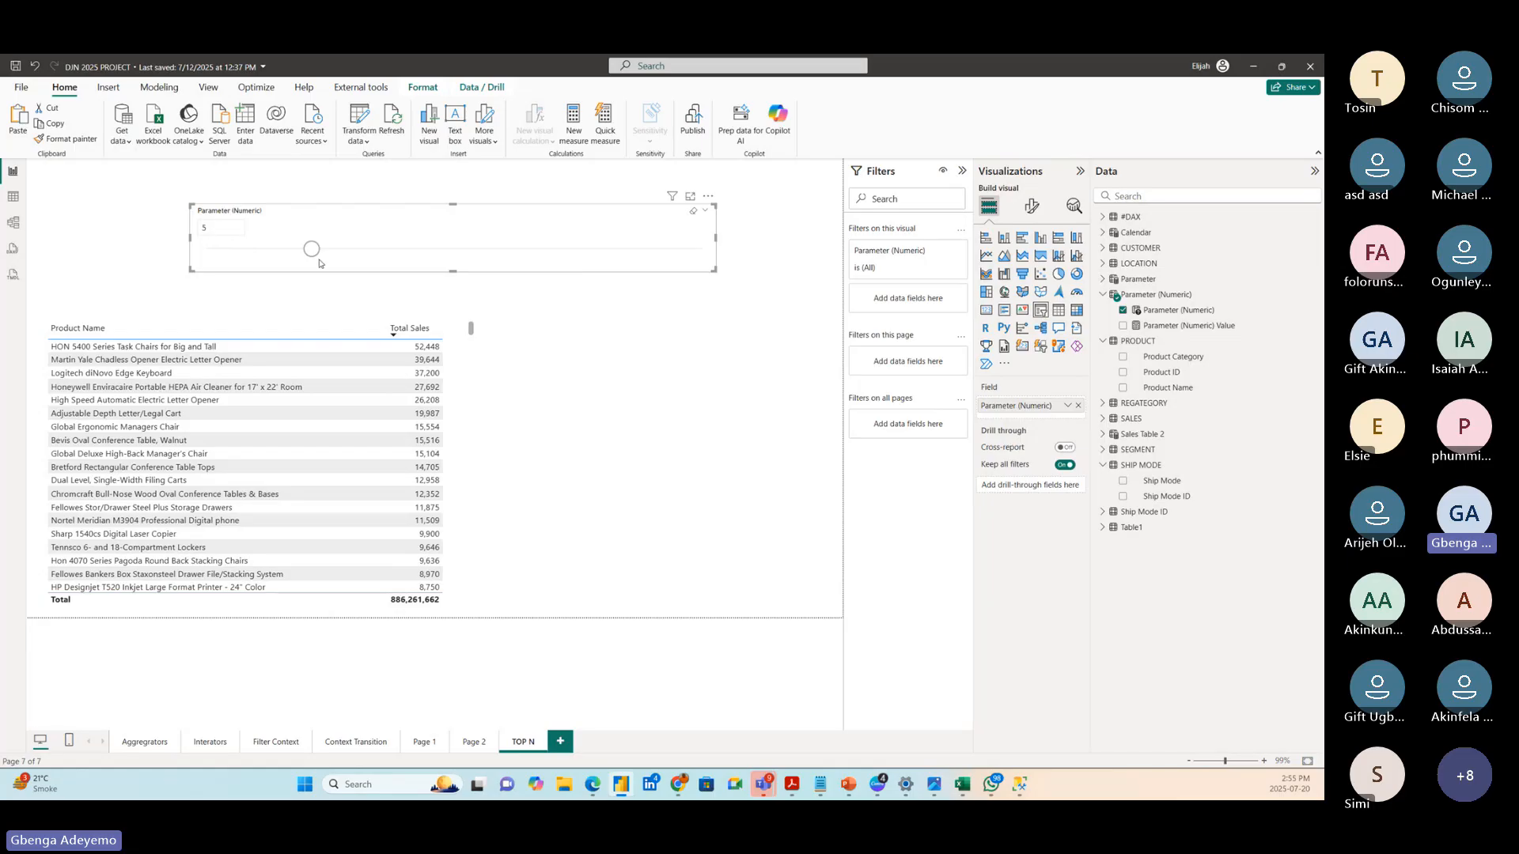
- Set the SELECTEDVALUE default in the Parameter (Numeric) Value measure to 1
left_click(12, 197)
left_click(457, 169)
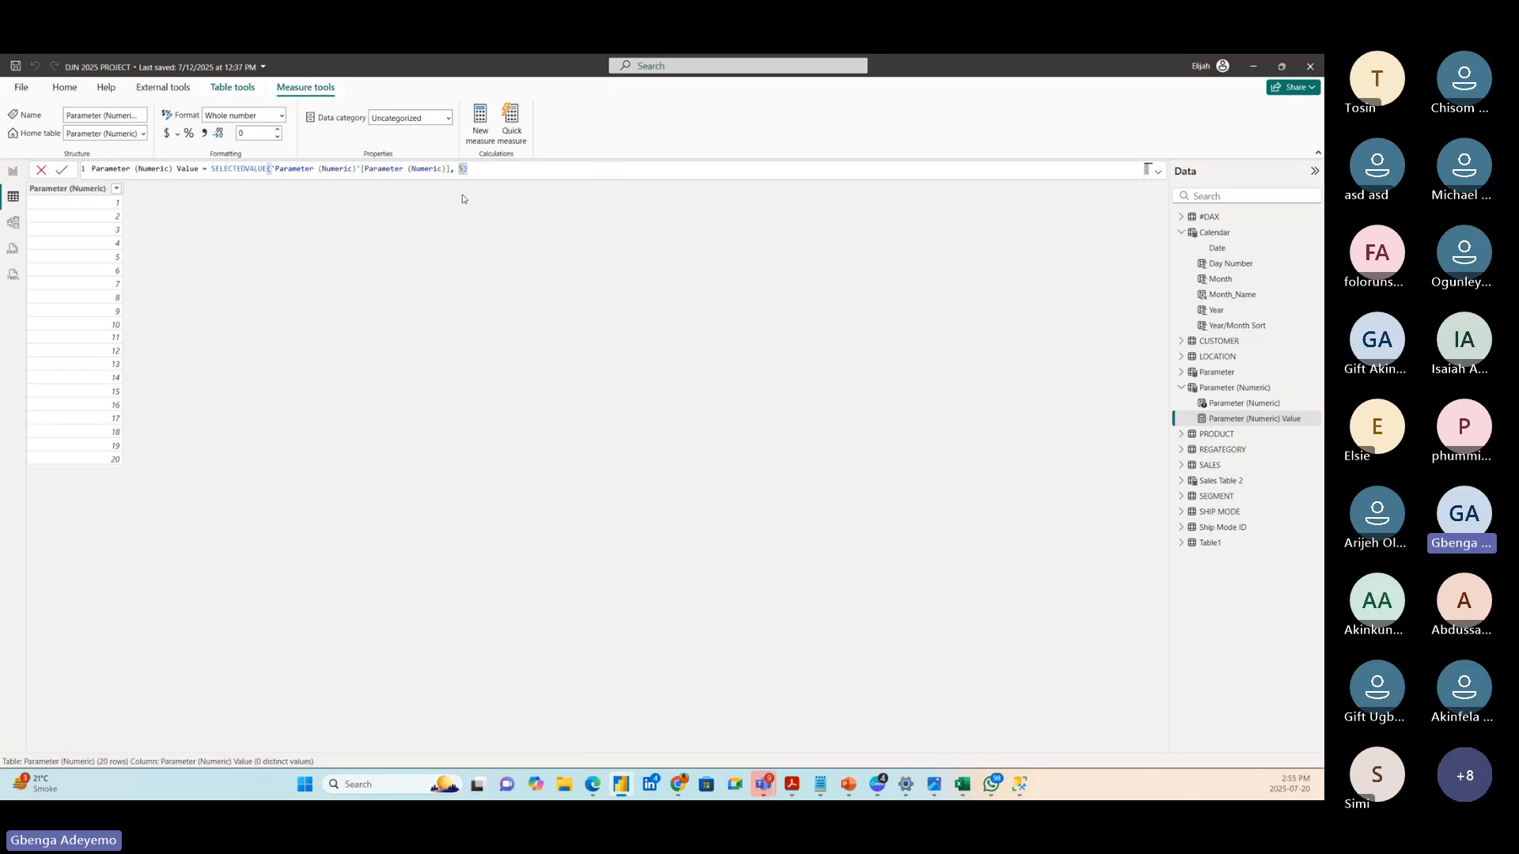
key("BackSpace")
type("1")
left_click(62, 170)
- Reposition the slicer and the product sales table on the TOP N report page, and set the slicer to 7
left_click(12, 172)
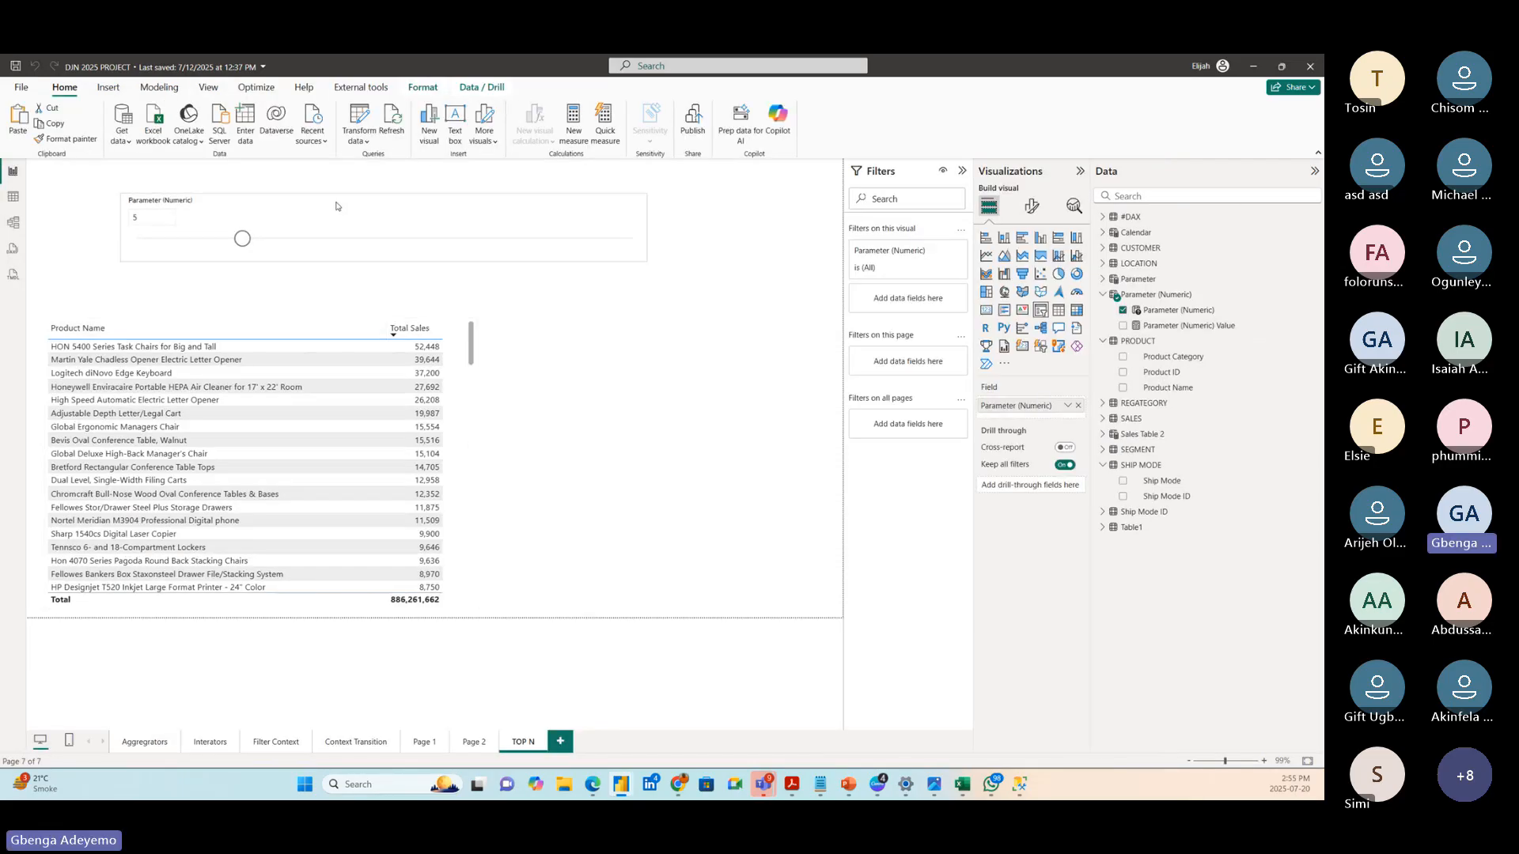
left_click(253, 242)
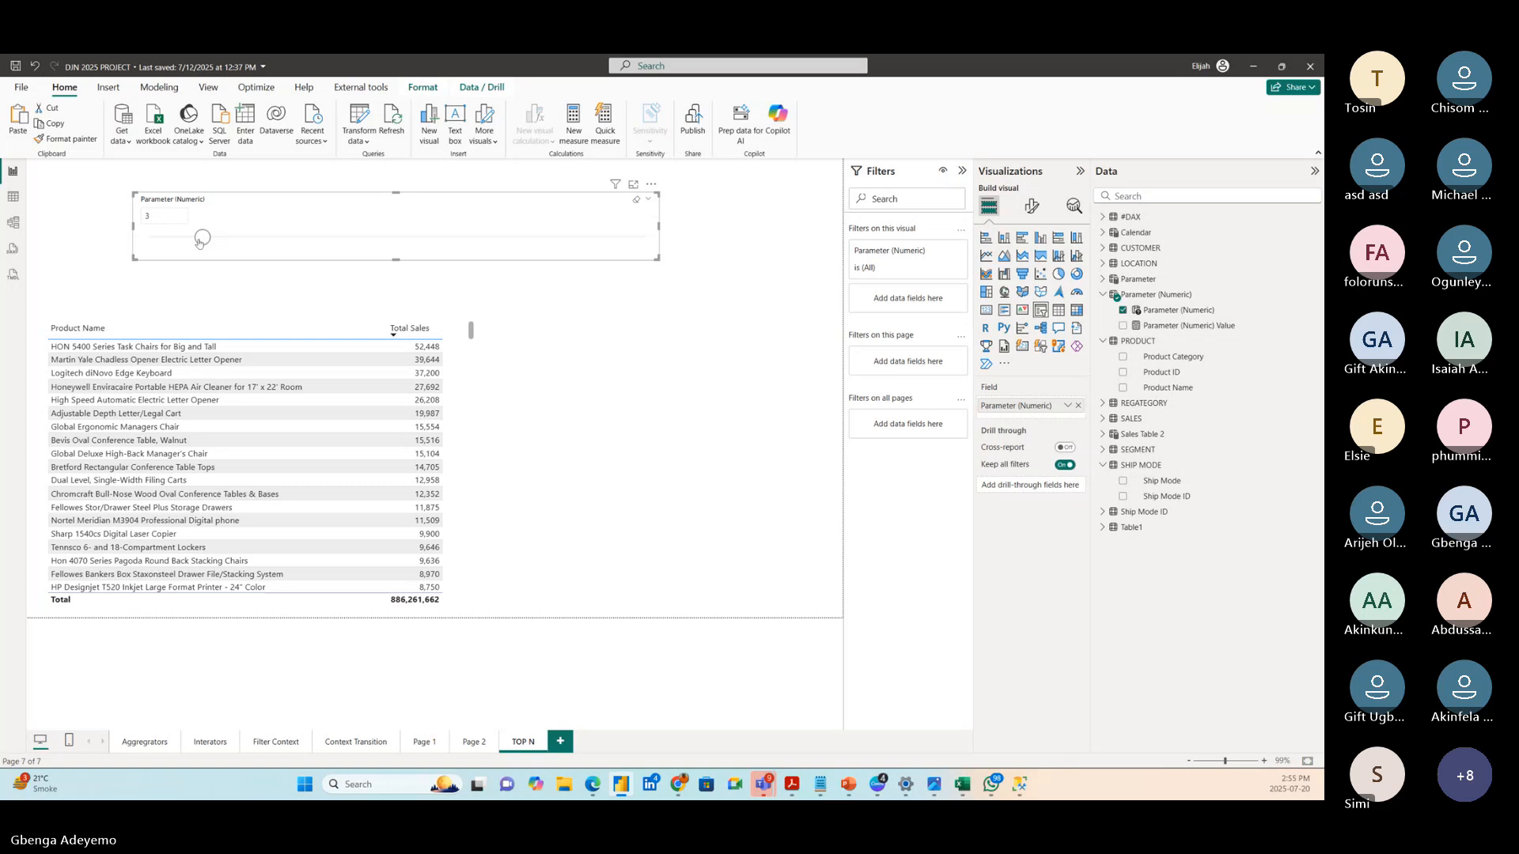
left_click_drag(244, 244, 437, 240)
left_click(455, 356)
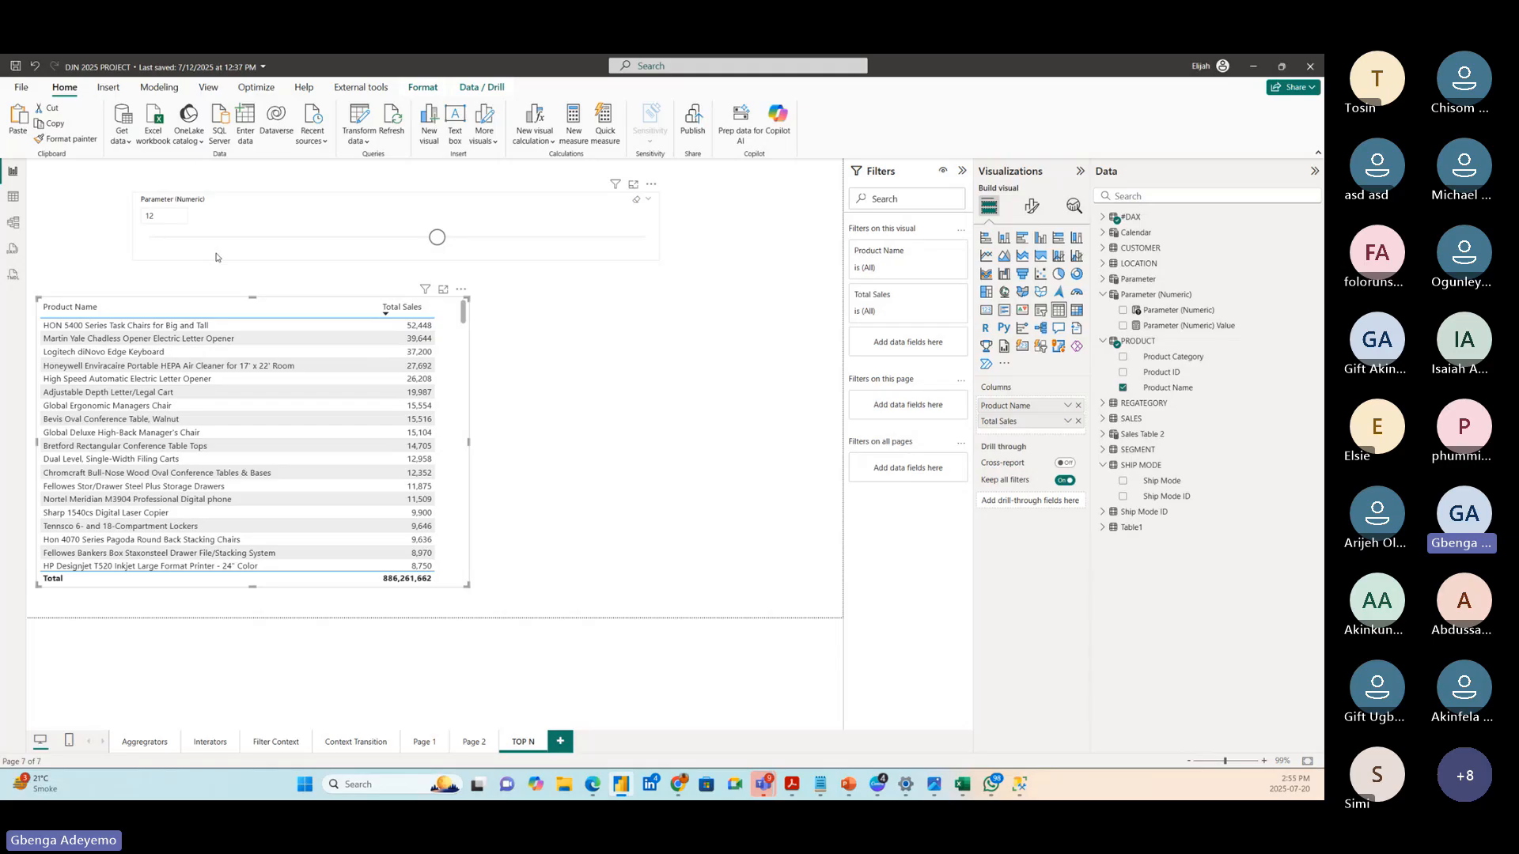
left_click_drag(437, 237, 280, 237)
left_click_drag(281, 238, 321, 248)
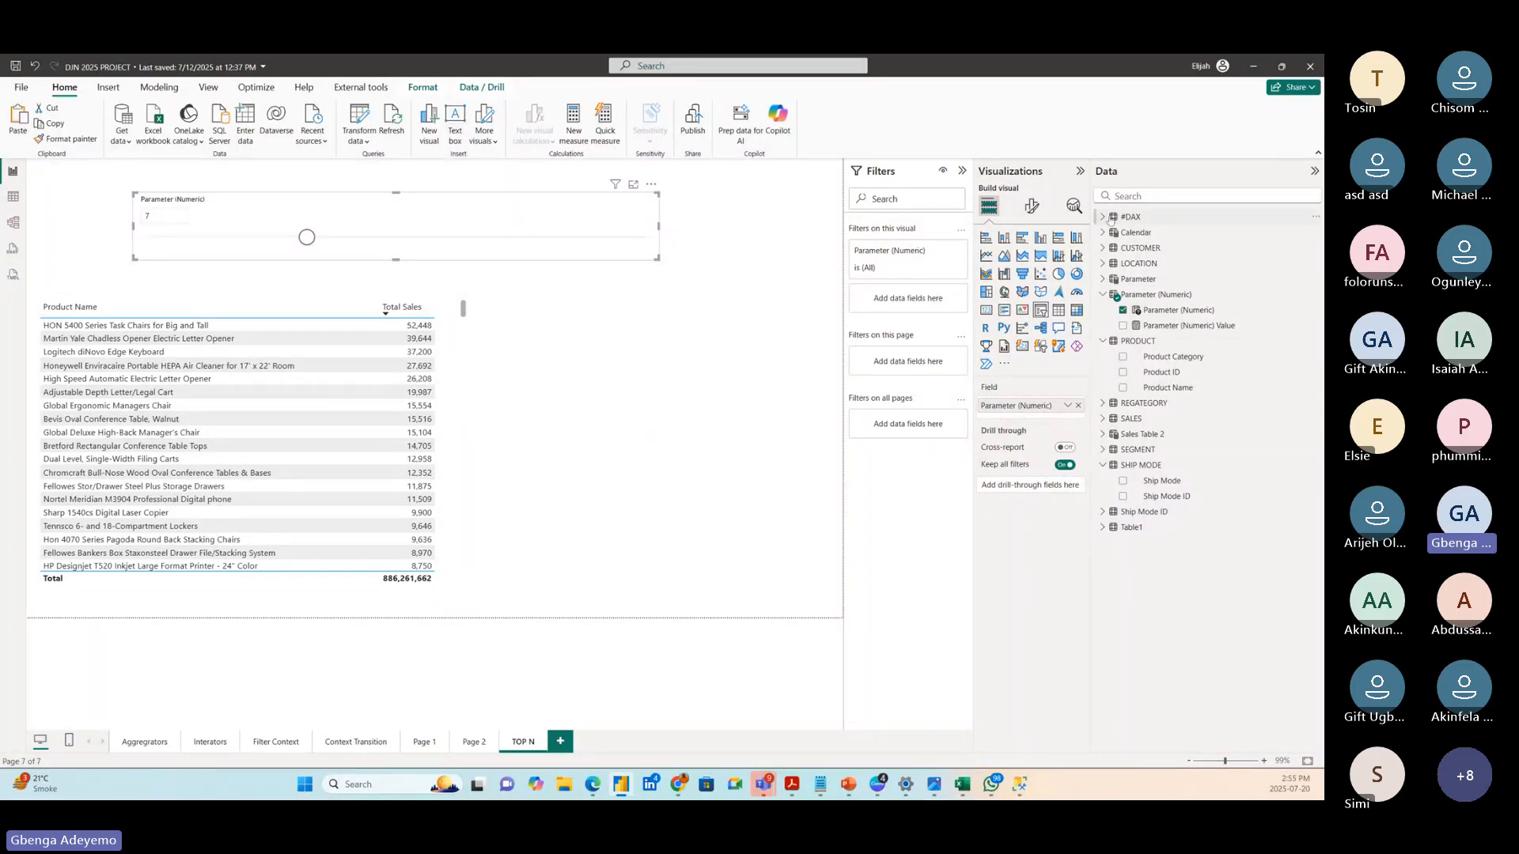
- Create a new measure named TOPN Check in the #DAX table and begin its definition on a second line
right_click(1151, 215)
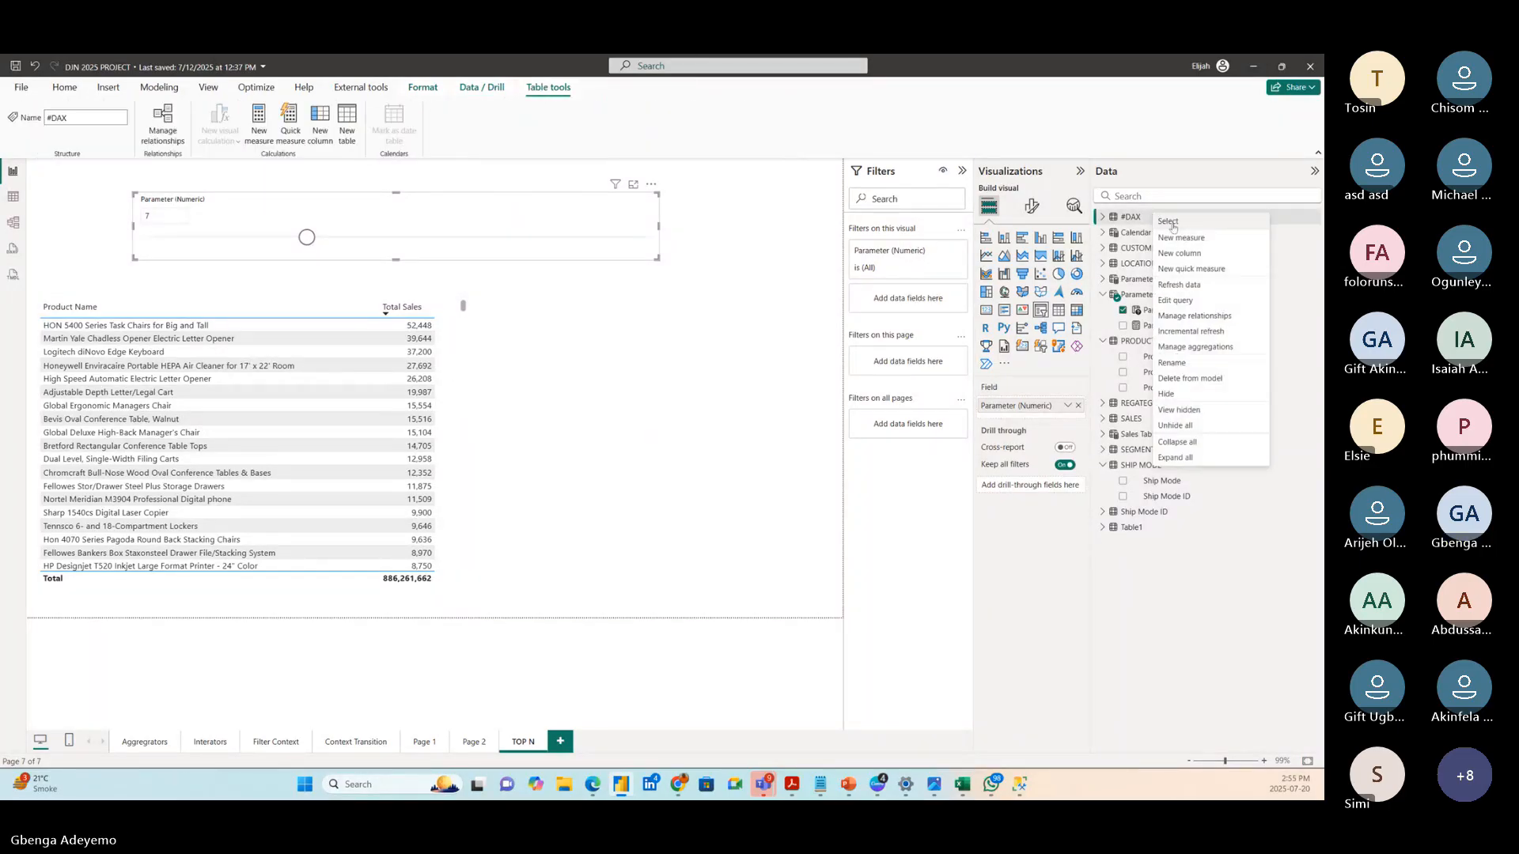
left_click(1186, 242)
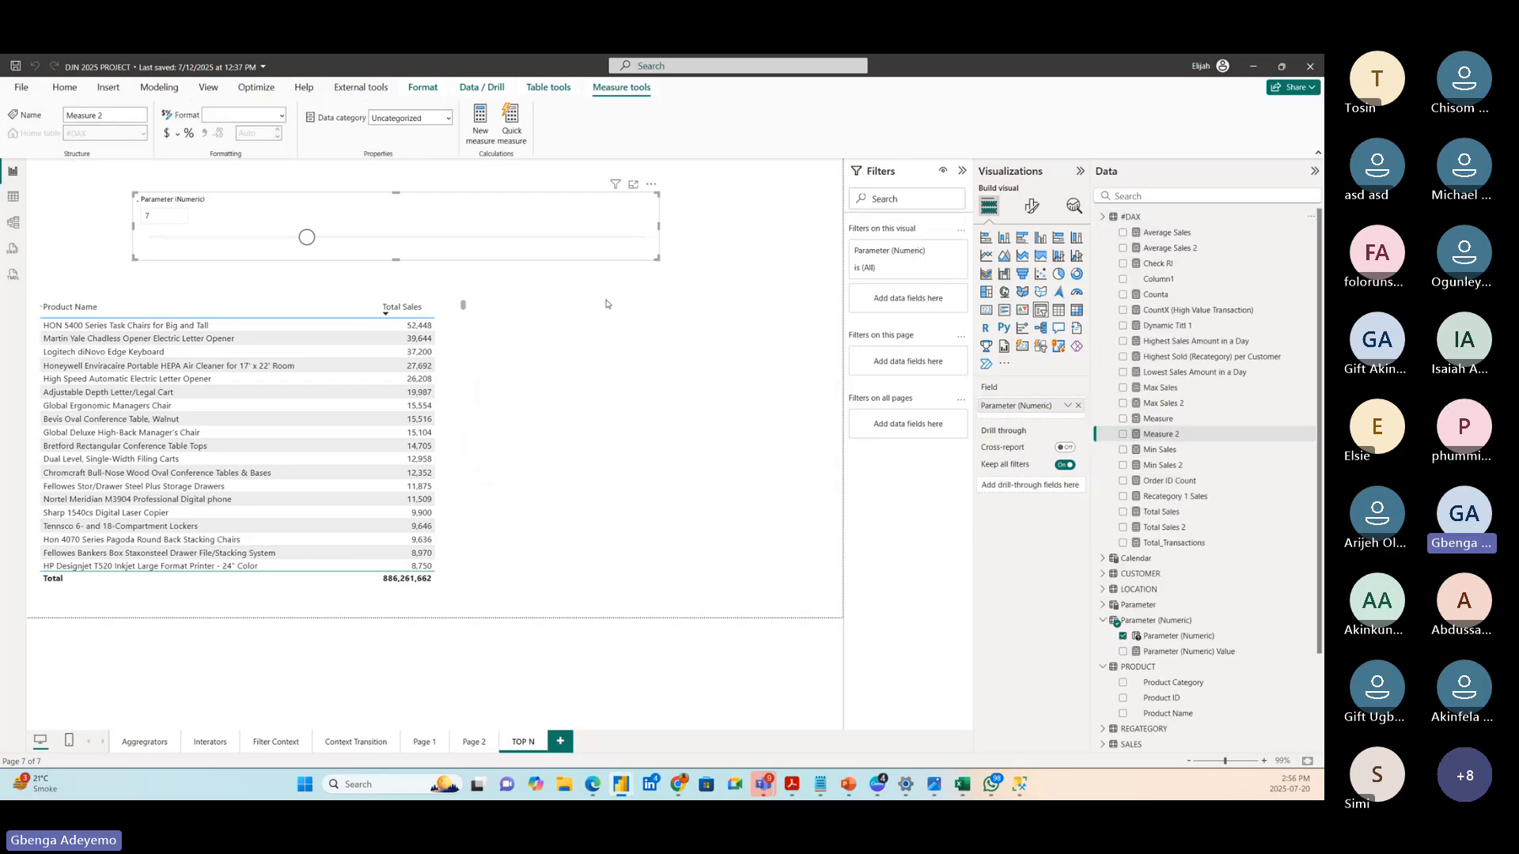
key("BackSpace")
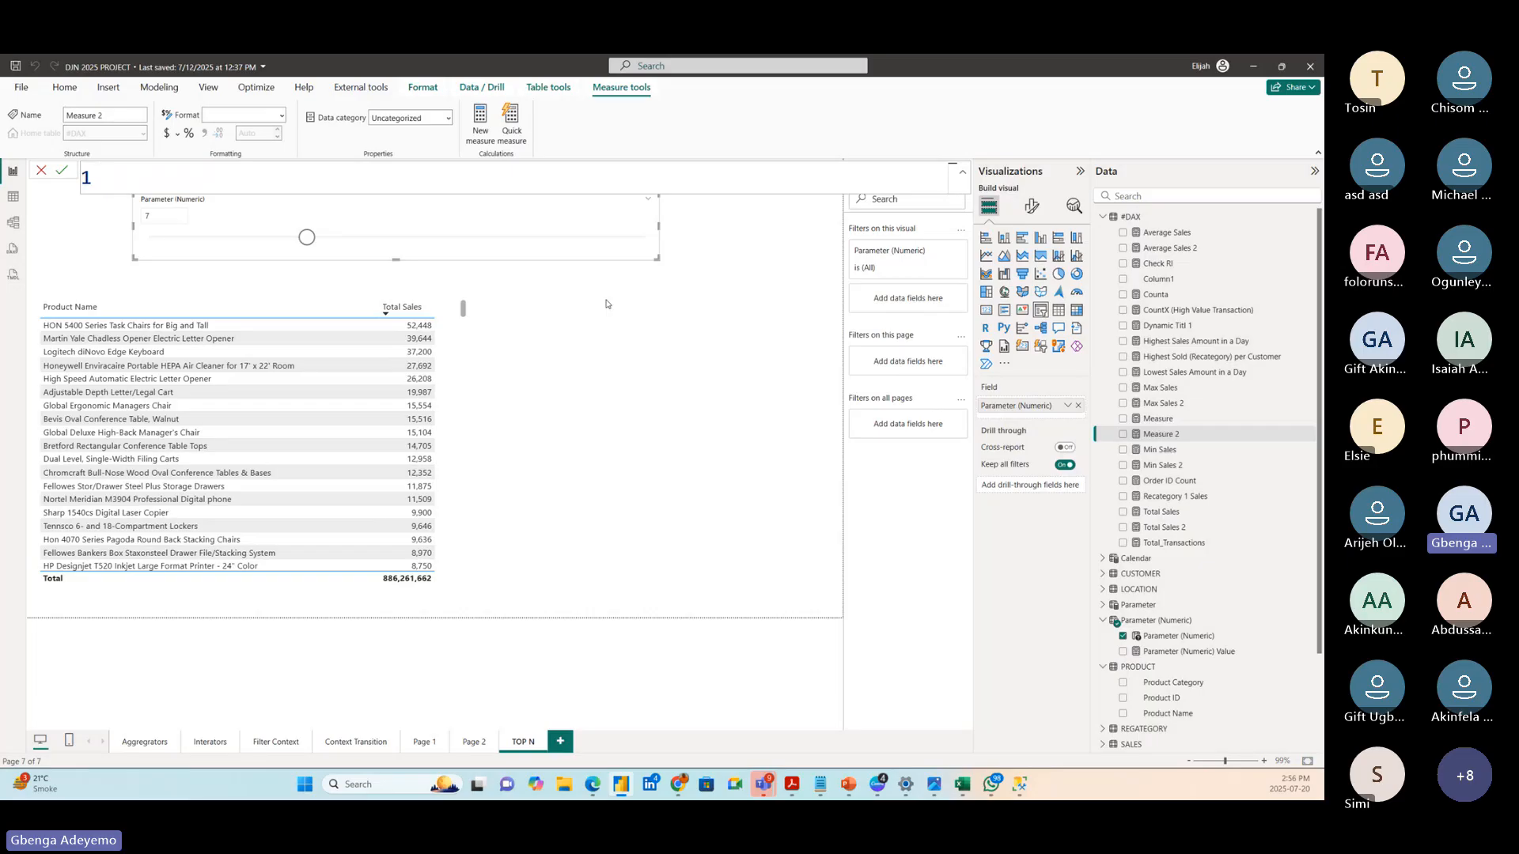
type("TOPN ")
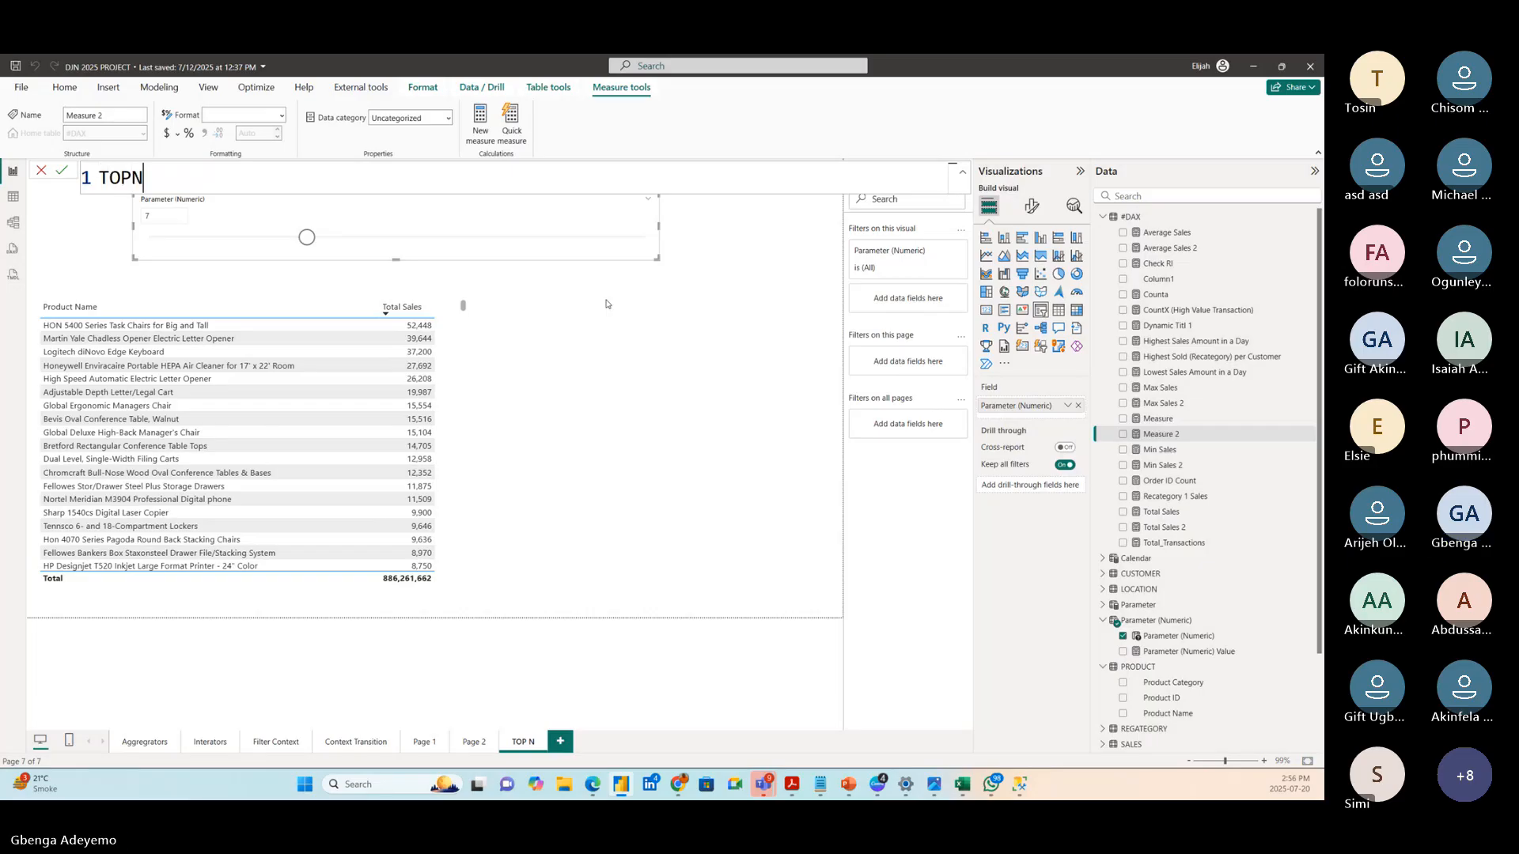
type("Check ")
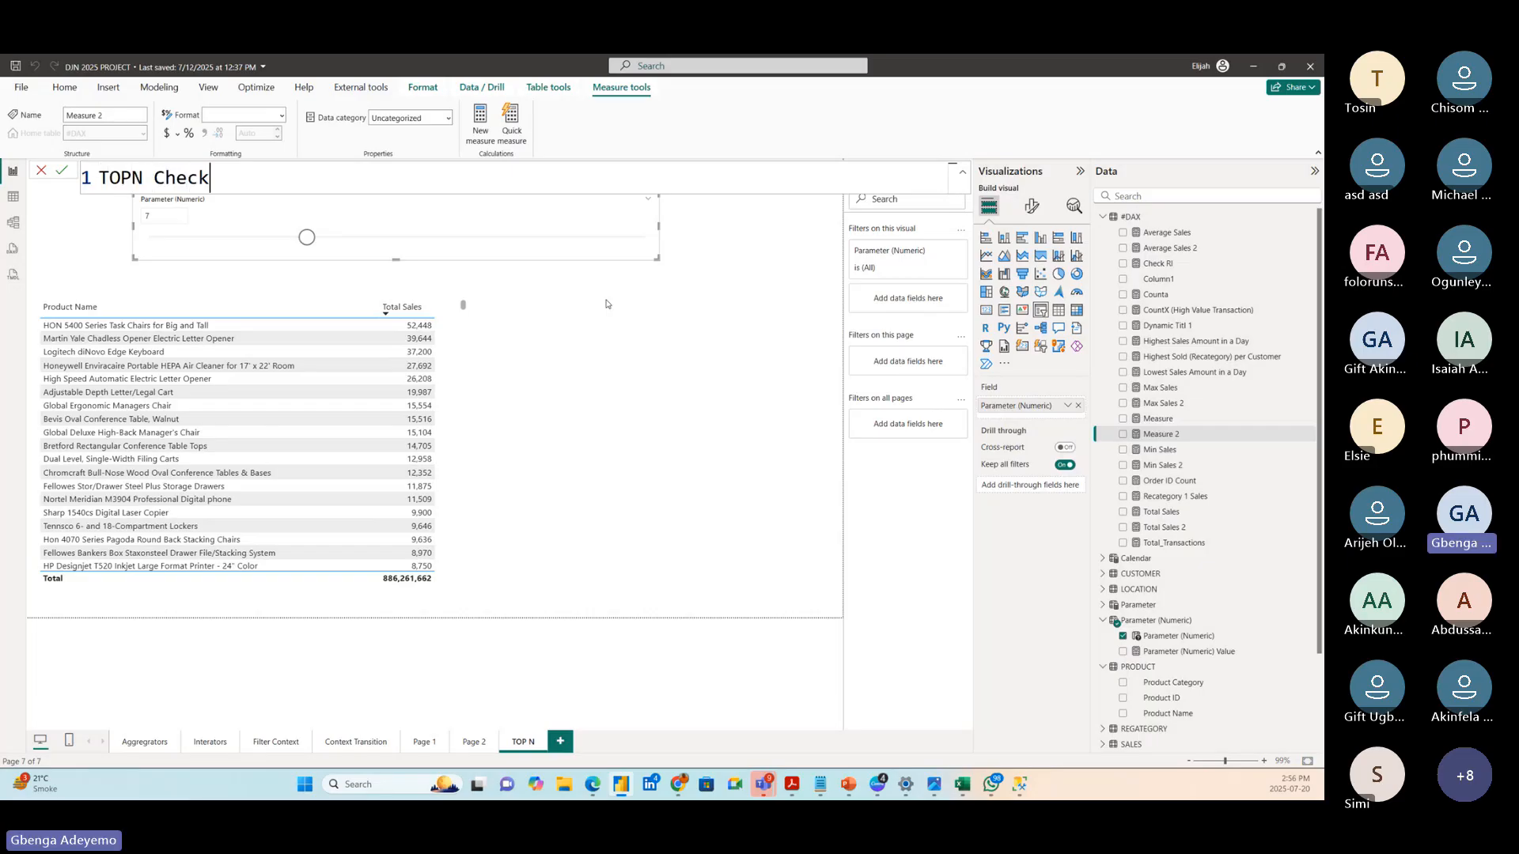
type("=")
key("shift+Return")
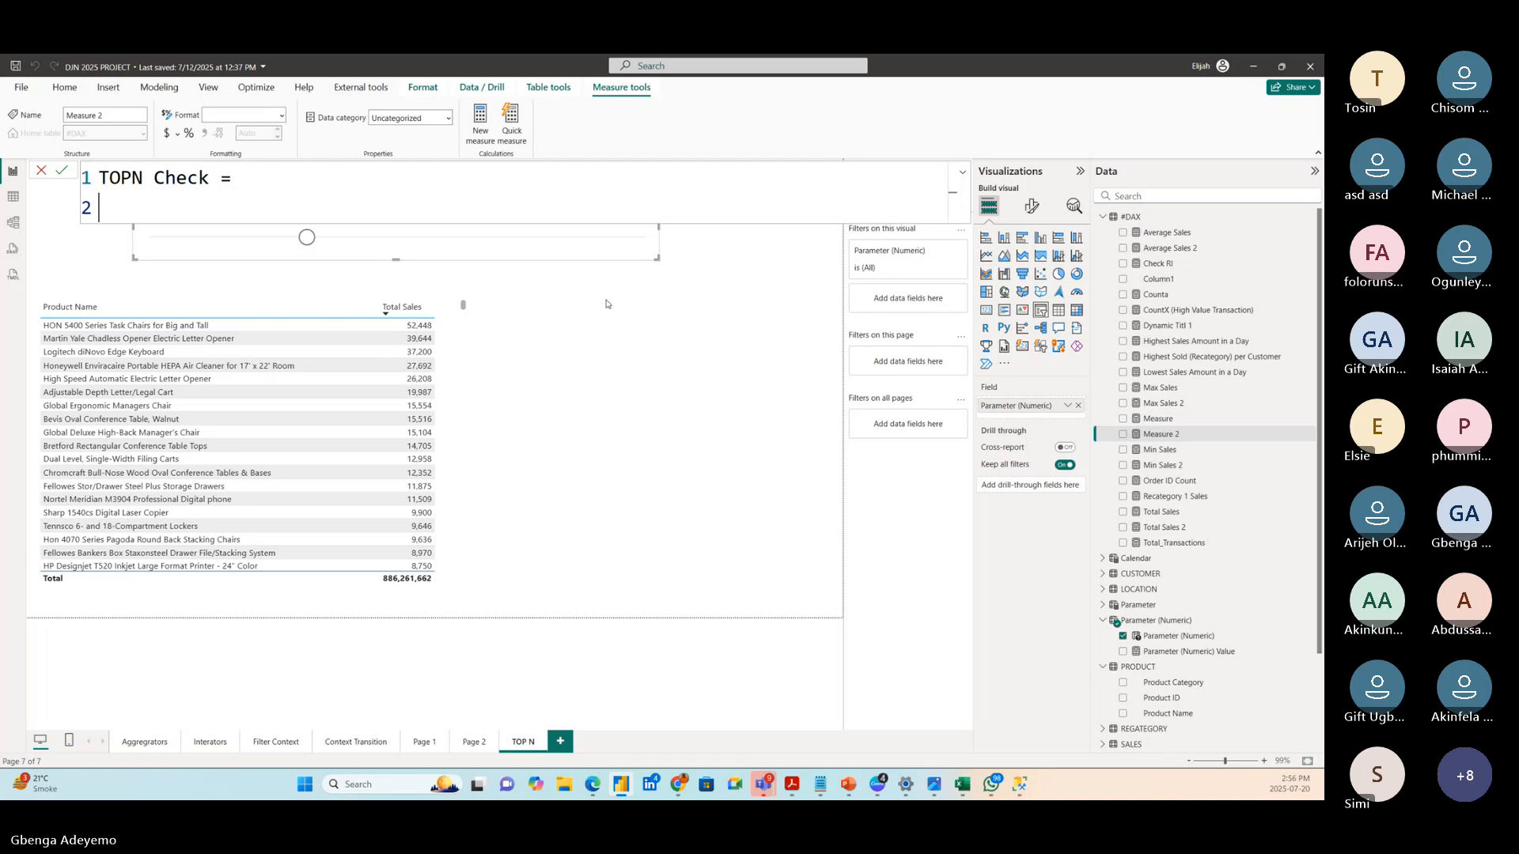
- Declare the variable aa in the TOPN Check formula and start its expression with the TOPN function
type("VAR")
type("aa =")
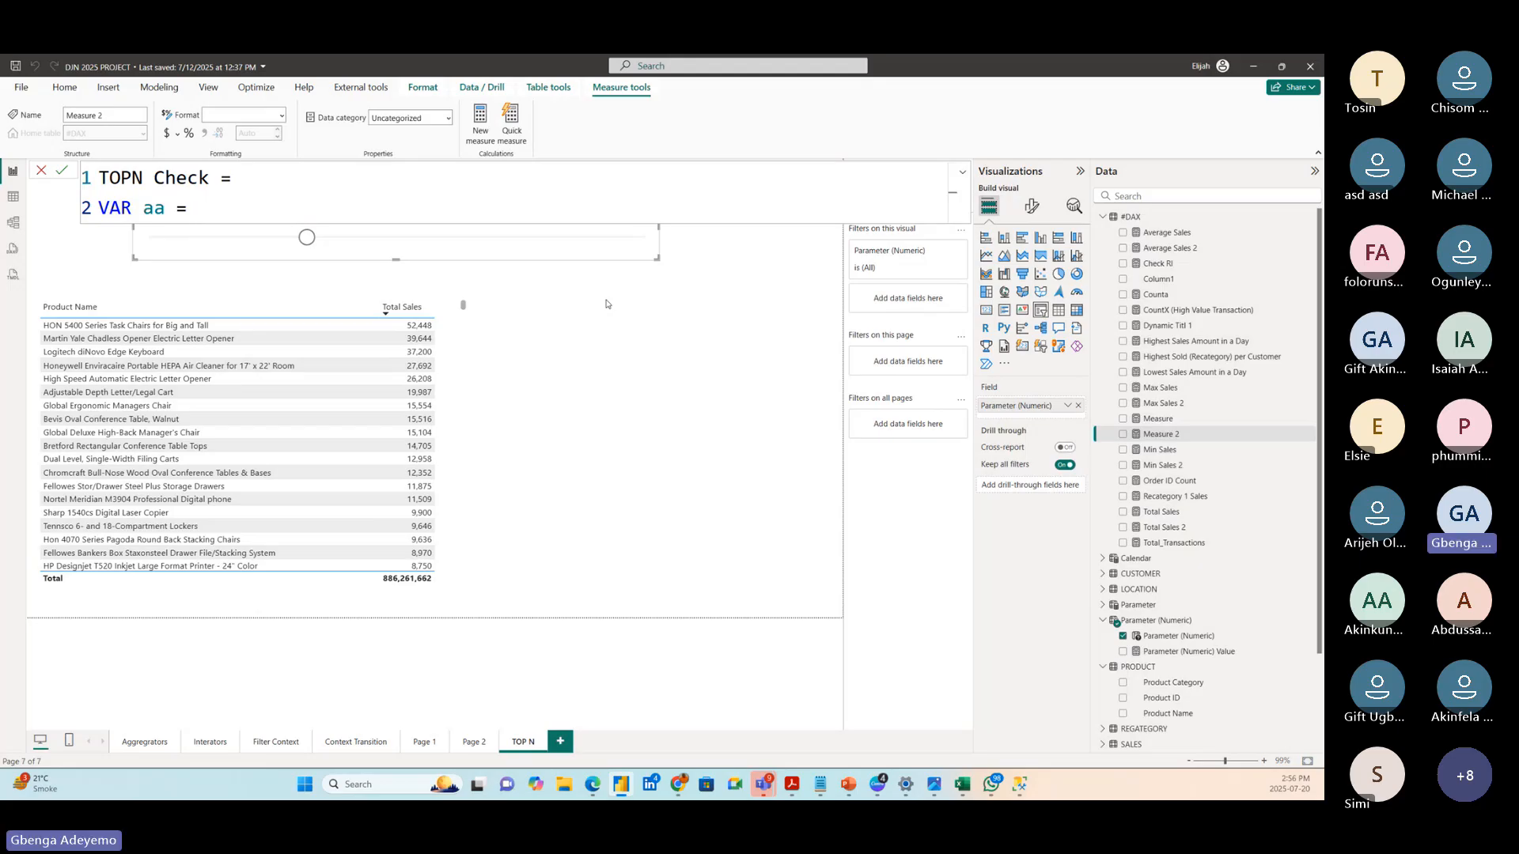
type("topn")
key("Tab")
type("(")
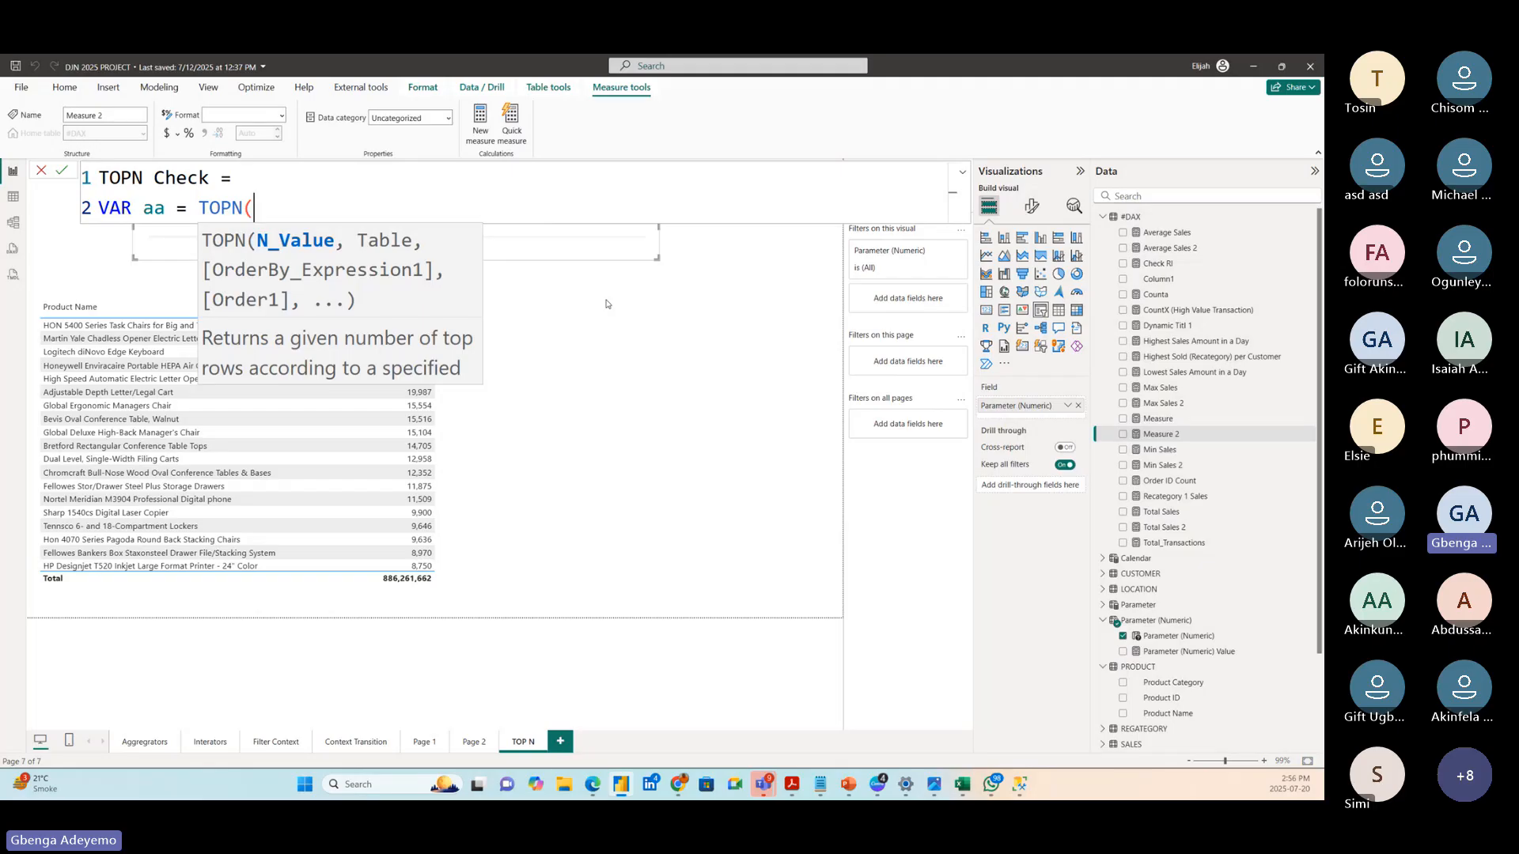
- Enter 'Parameter (Numeric)'[Parameter (Numeric) Value] as the N value of the TOPN function
left_click(304, 172)
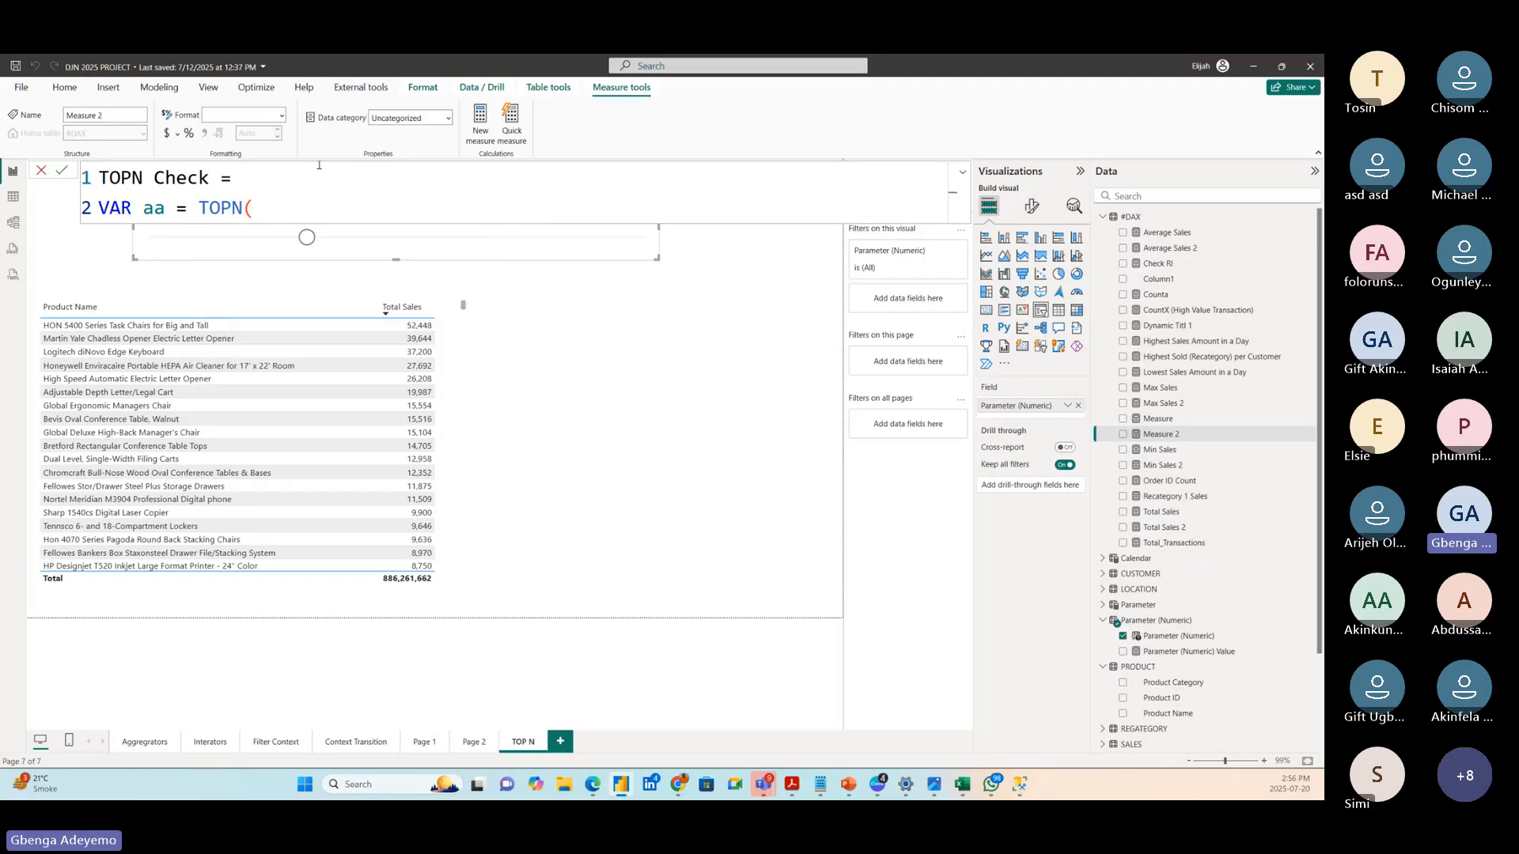
left_click(284, 214)
type("para")
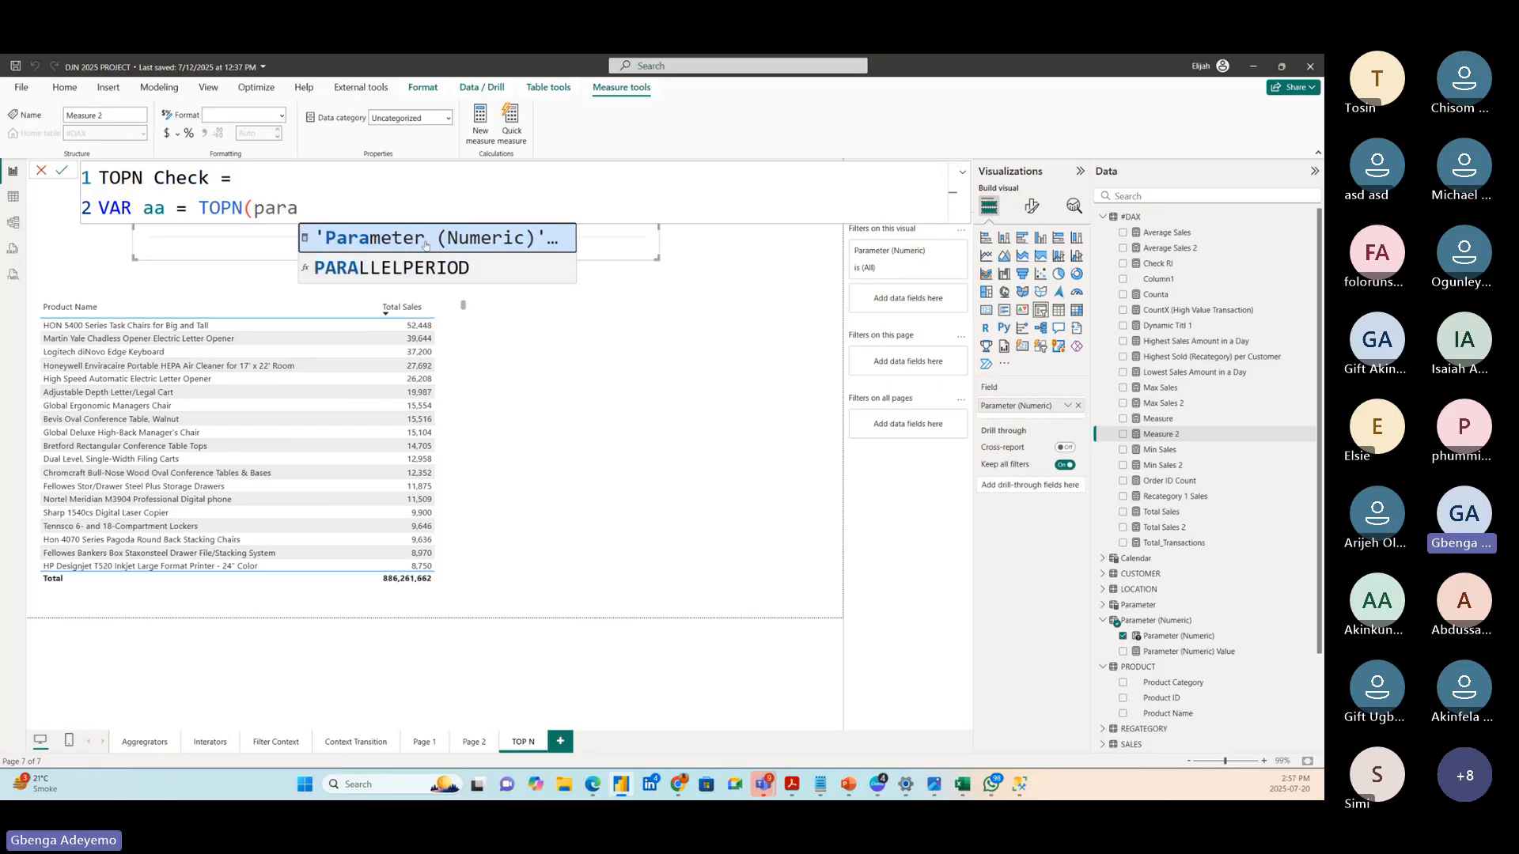
key("Tab")
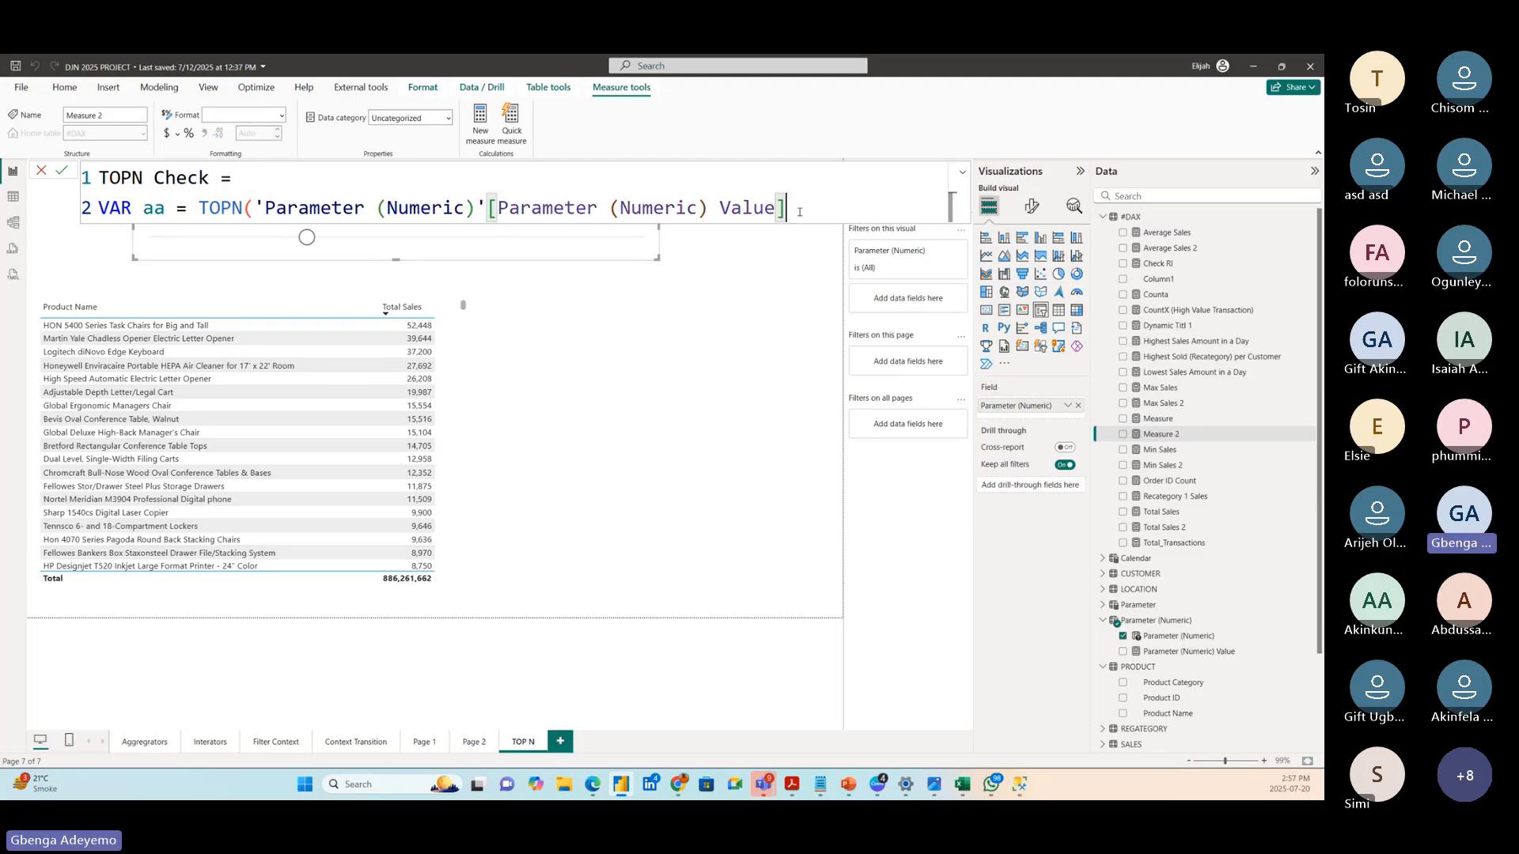
scroll(801, 210, "down", 2)
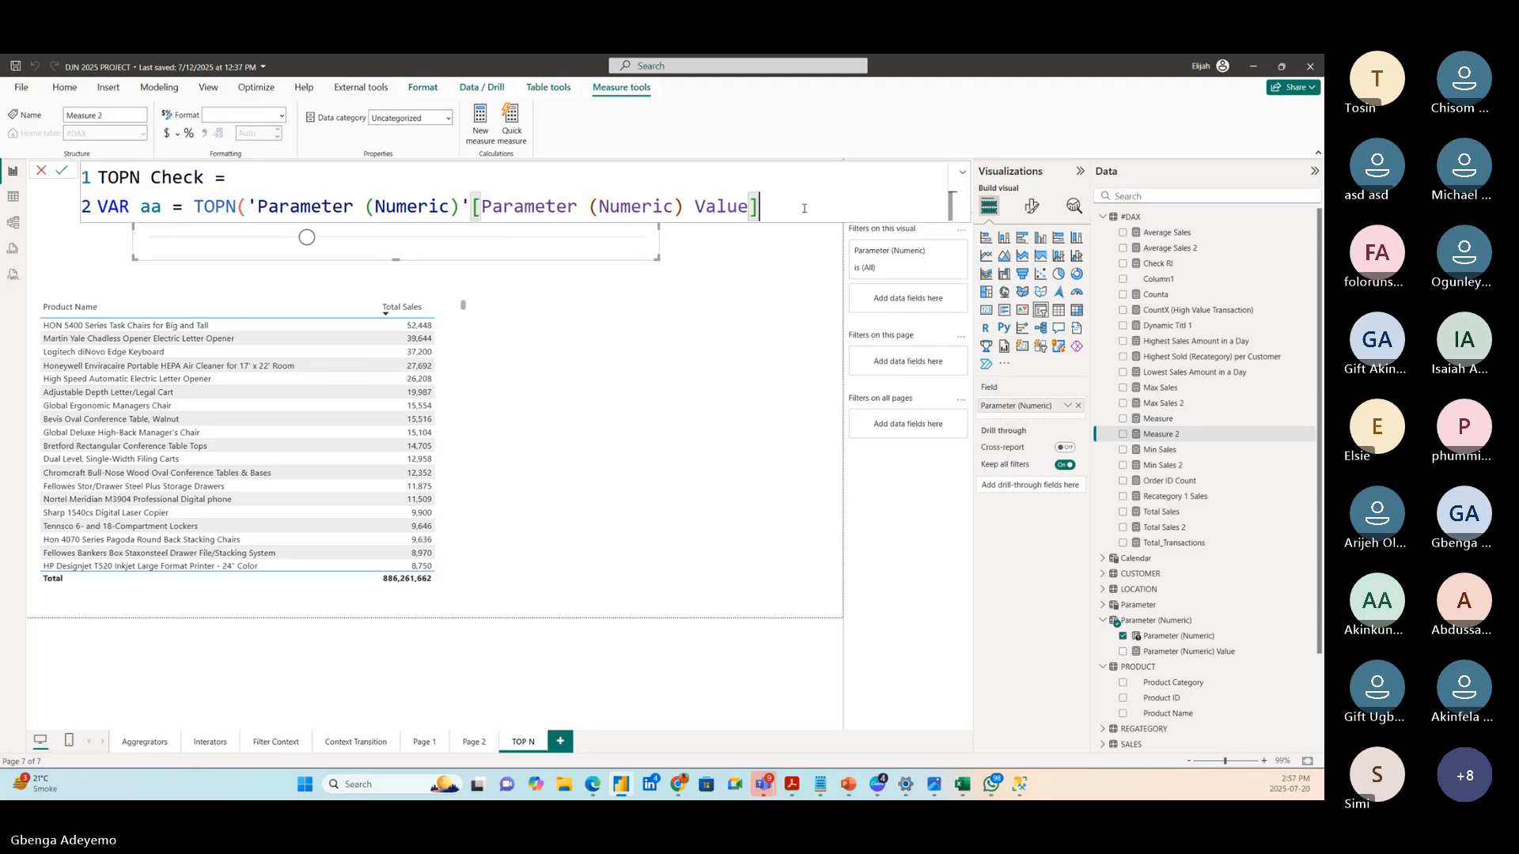
scroll(805, 207, "down", 1)
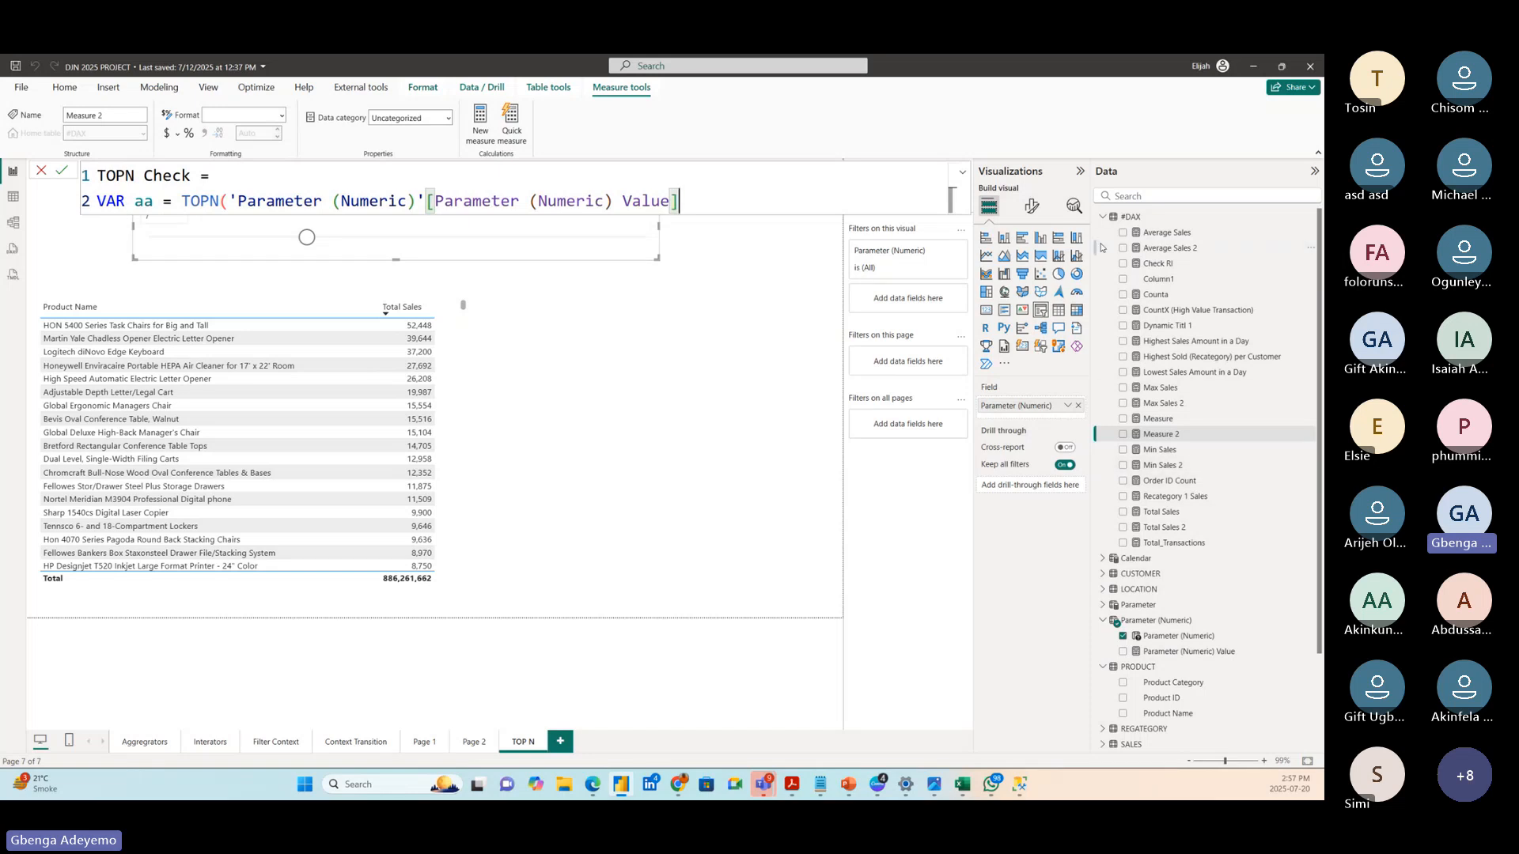
scroll(1129, 584, "down", 3)
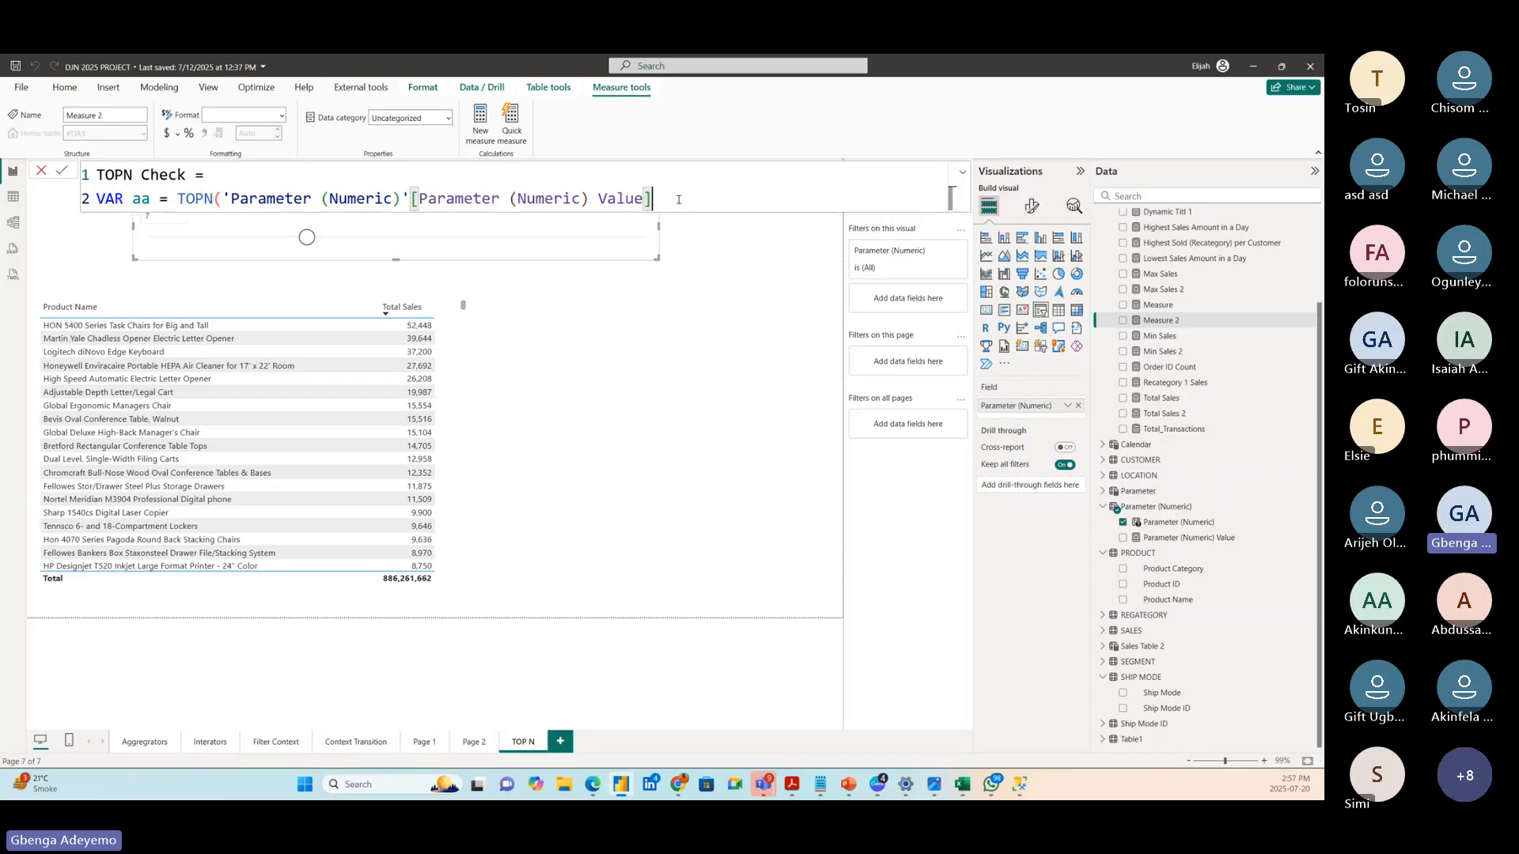
- Enter ALL('PRODUCT') as the table argument of the TOPN function in variable aa
scroll(650, 186, "down", 3)
scroll(650, 186, "down", 3)
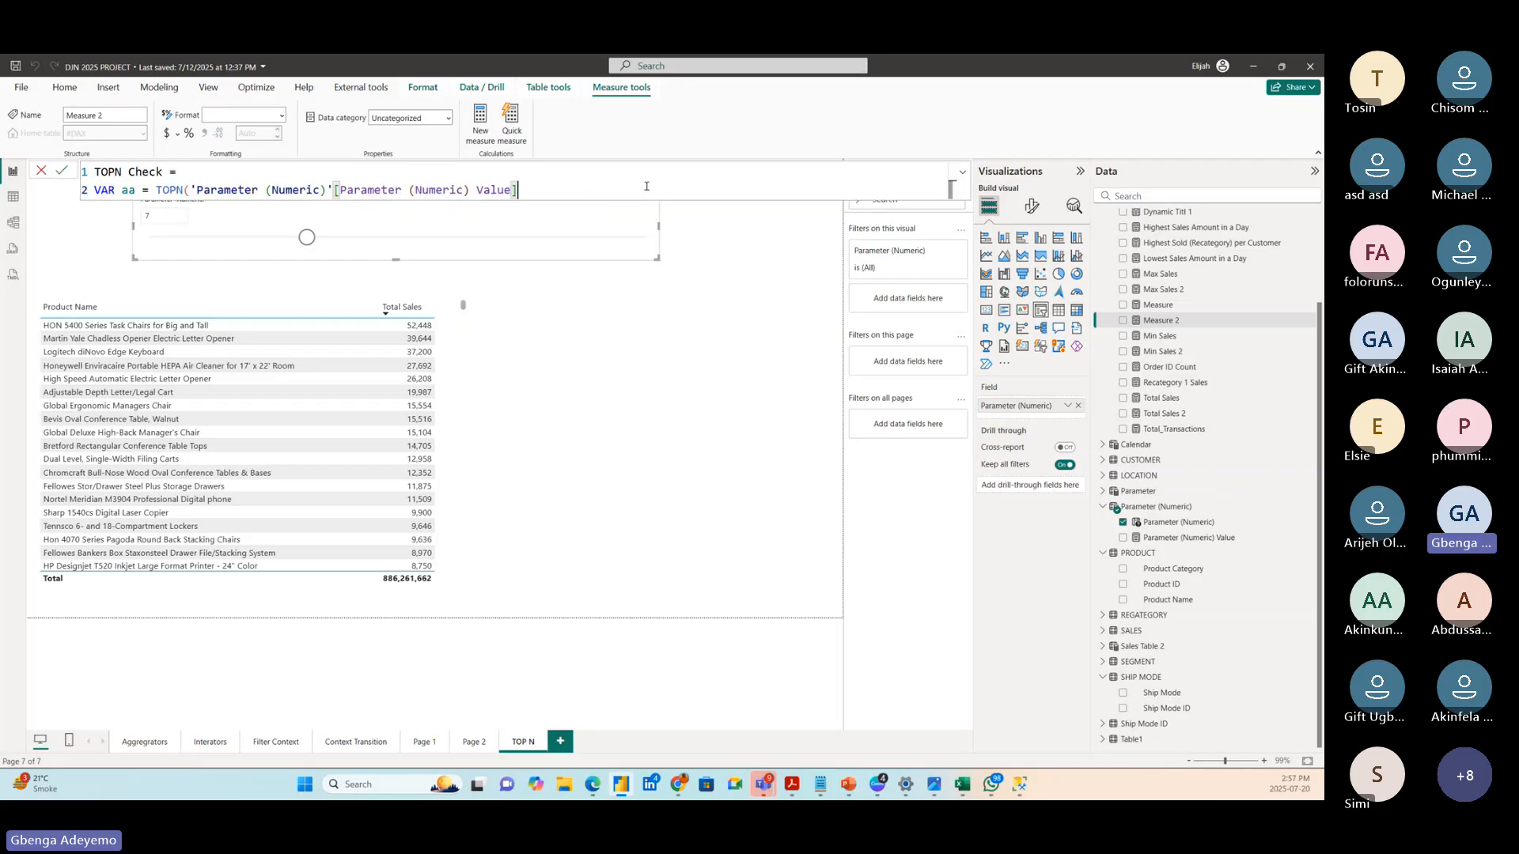
type(",")
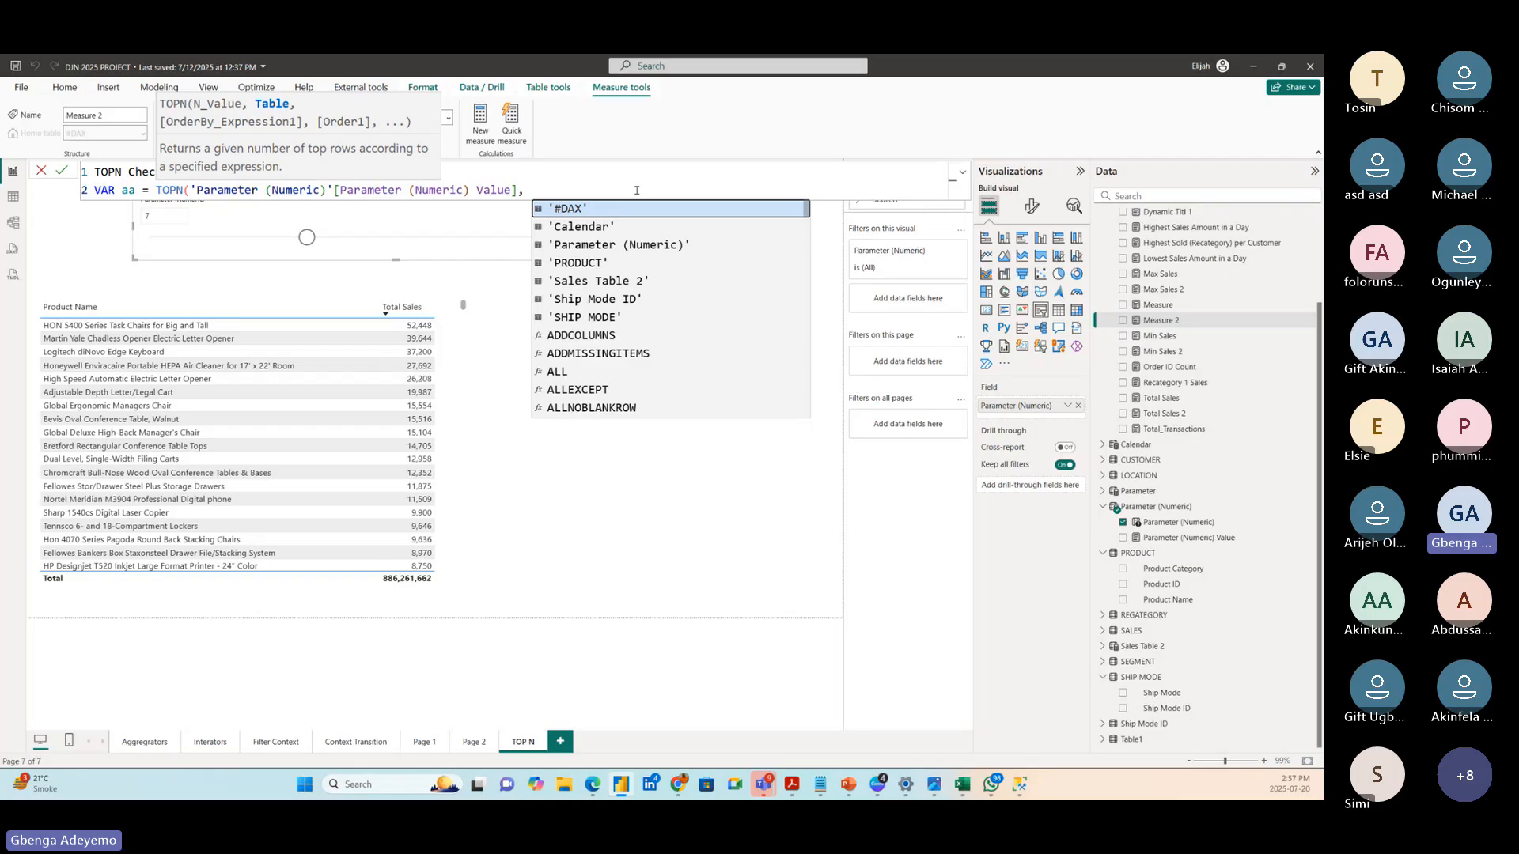
type("aa")
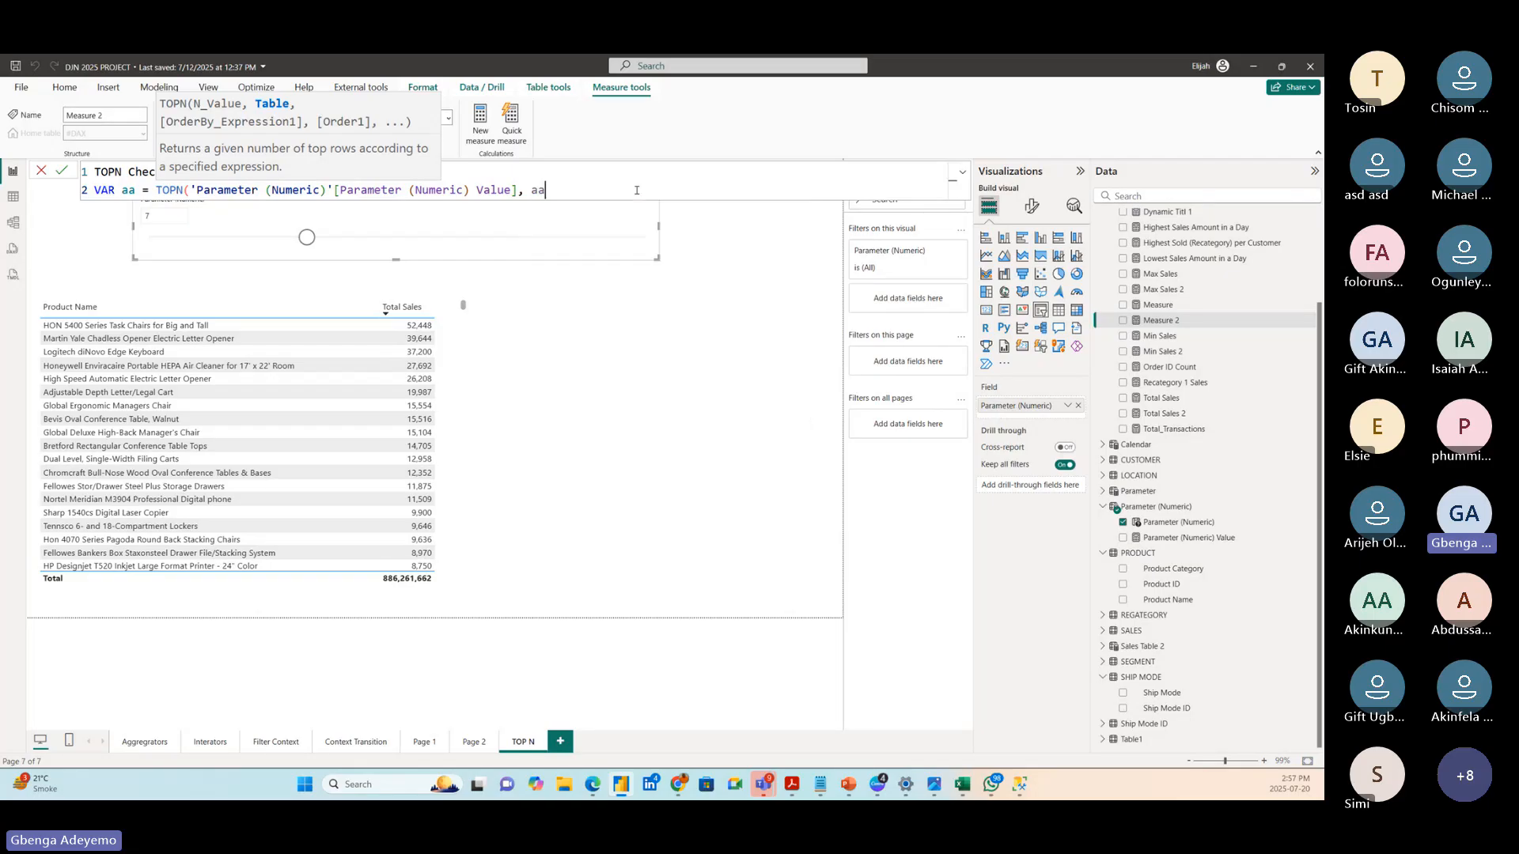
key("BackSpace")
type("ll")
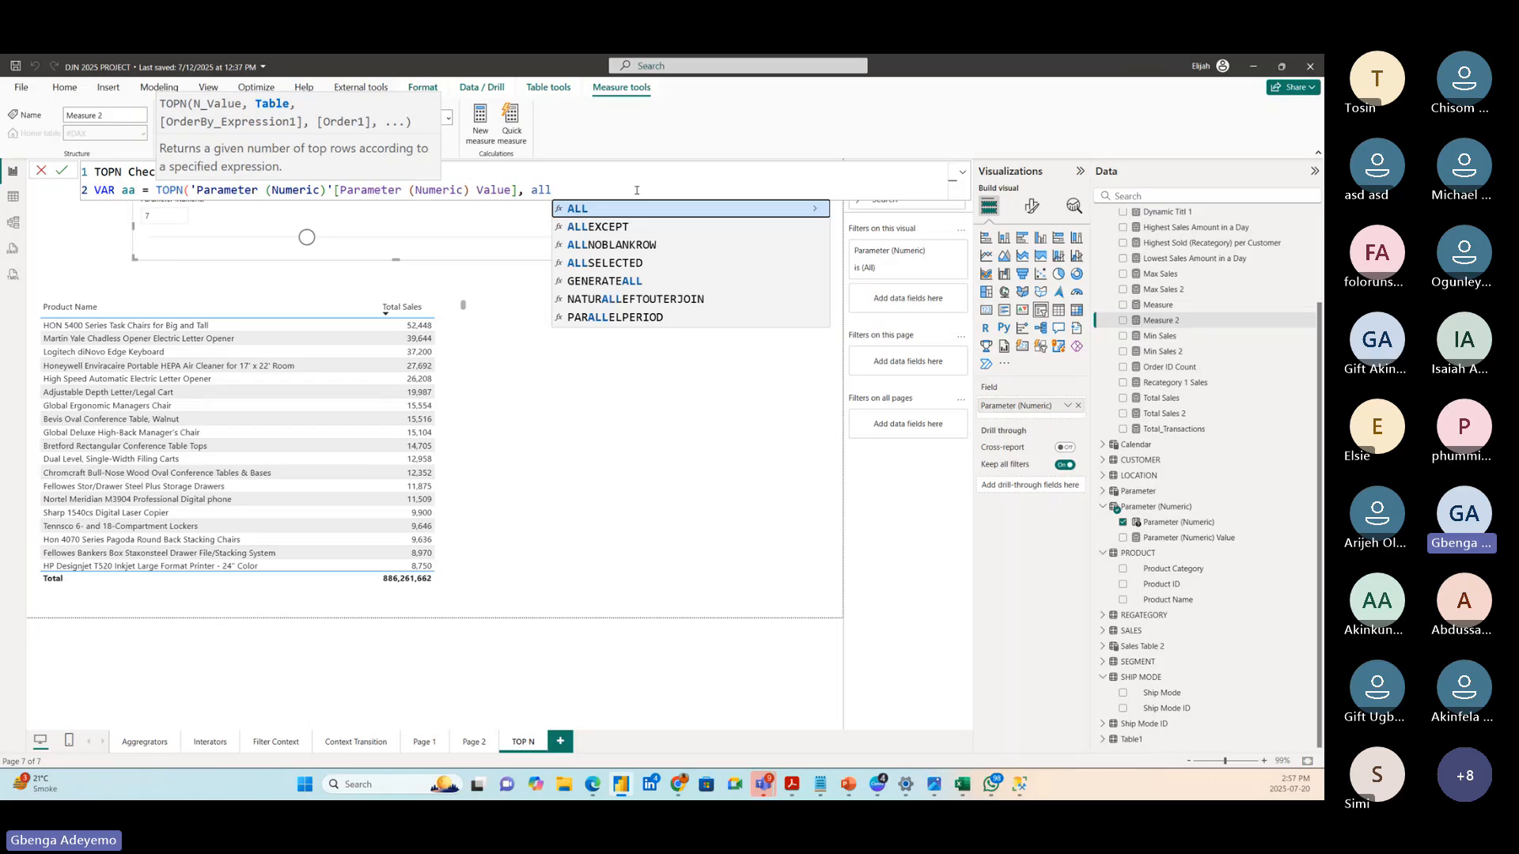
key("Tab")
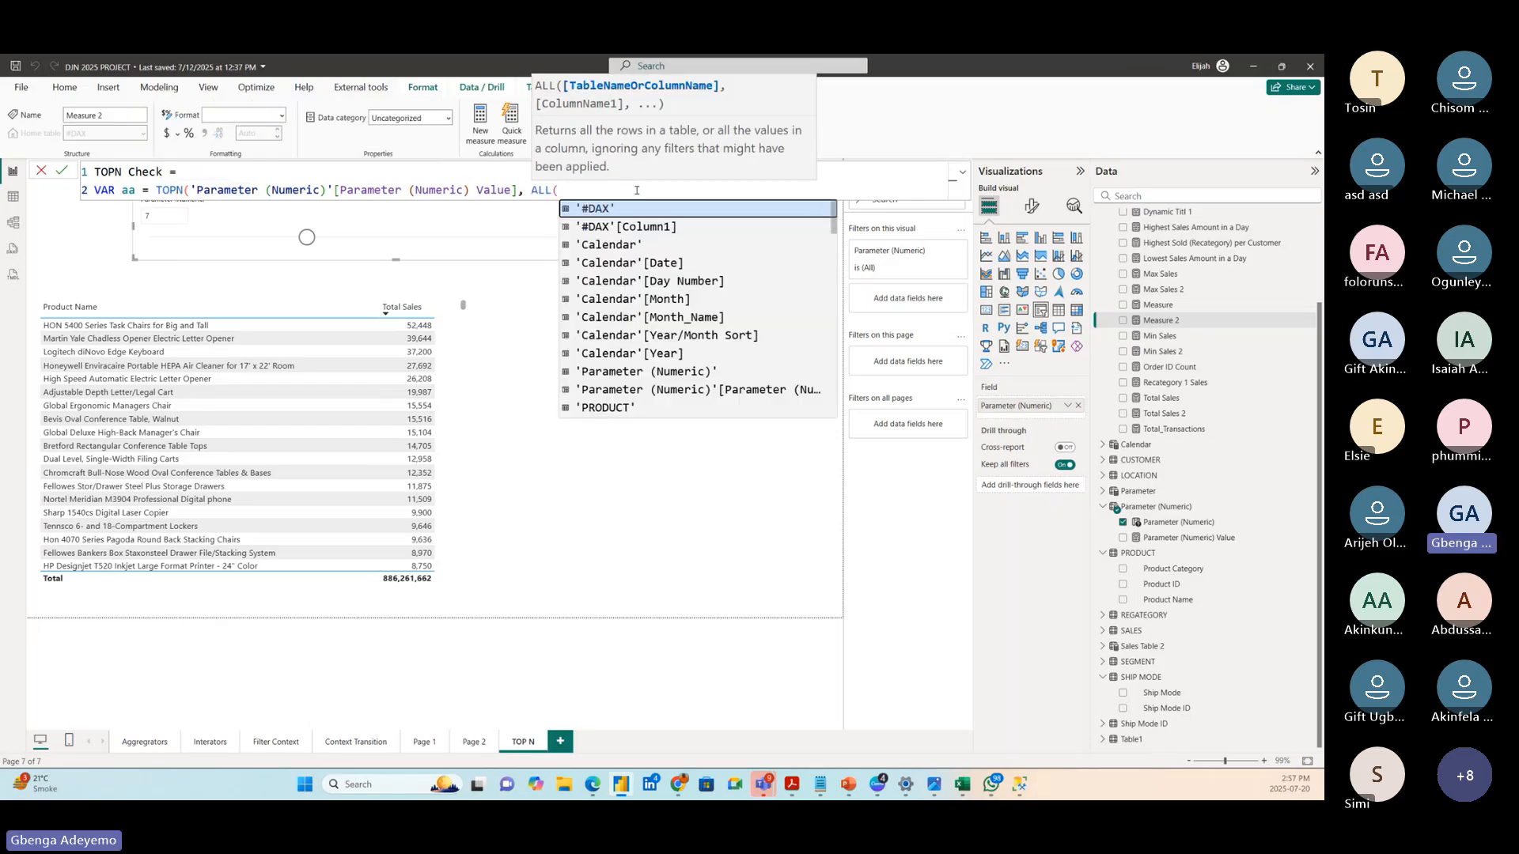
double_click(624, 407)
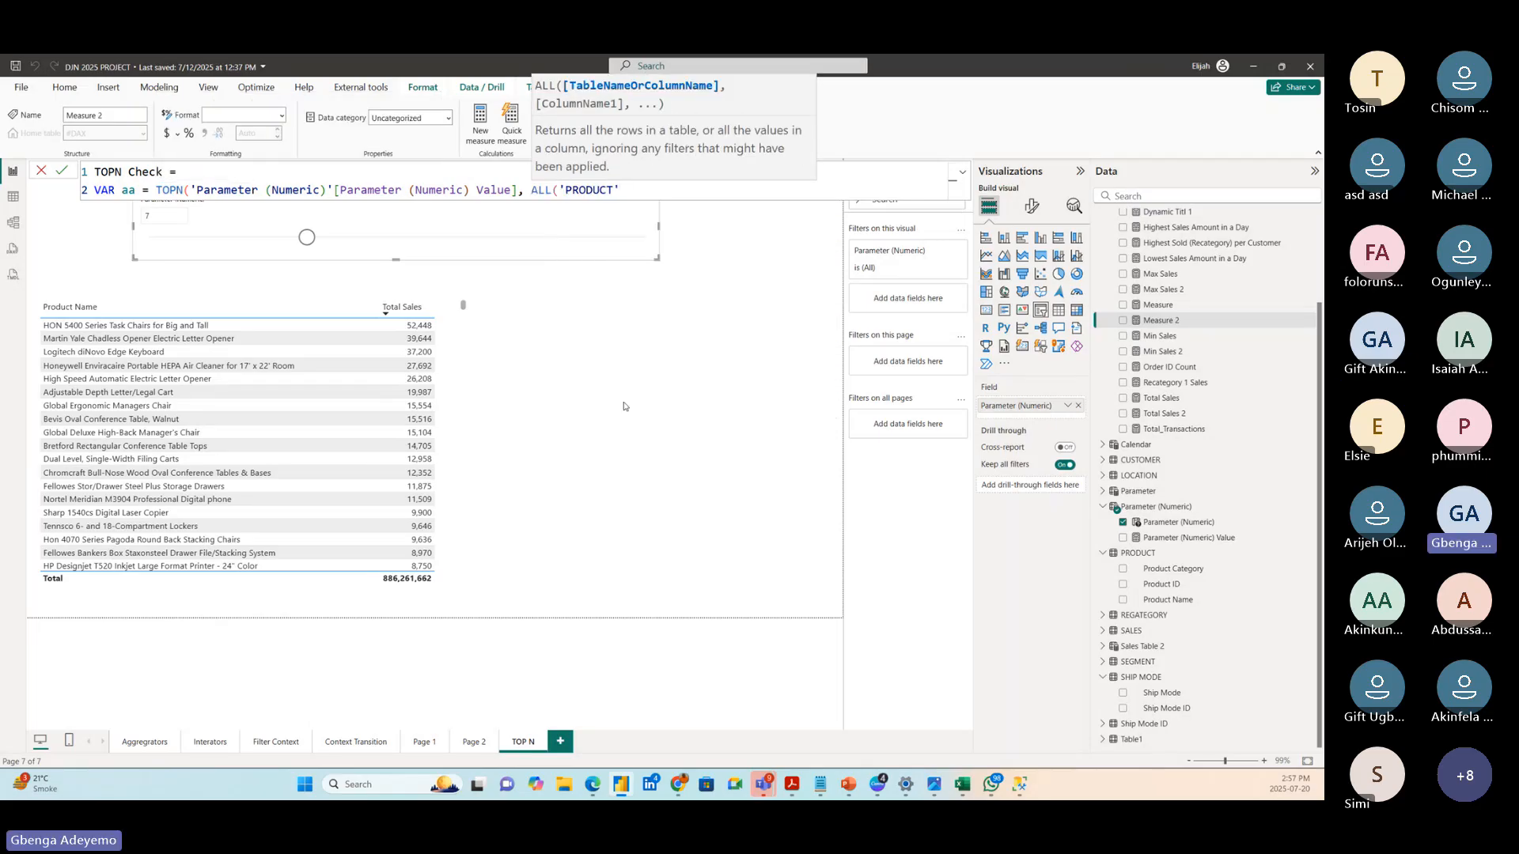
type("), ")
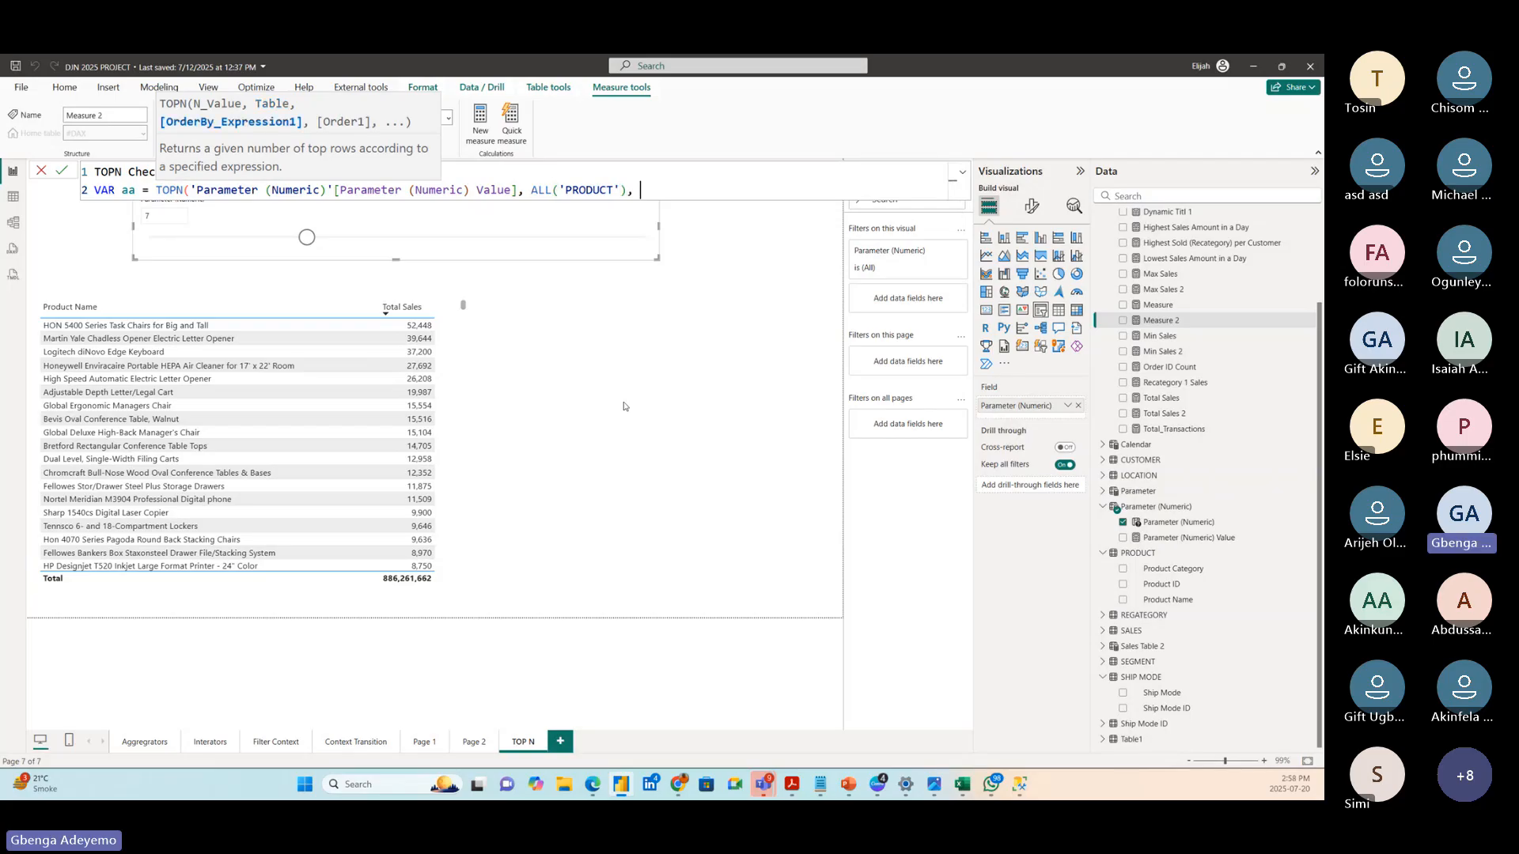
- Use the [Total Sales] measure as the order-by expression of TOPN and close the function
type("tot")
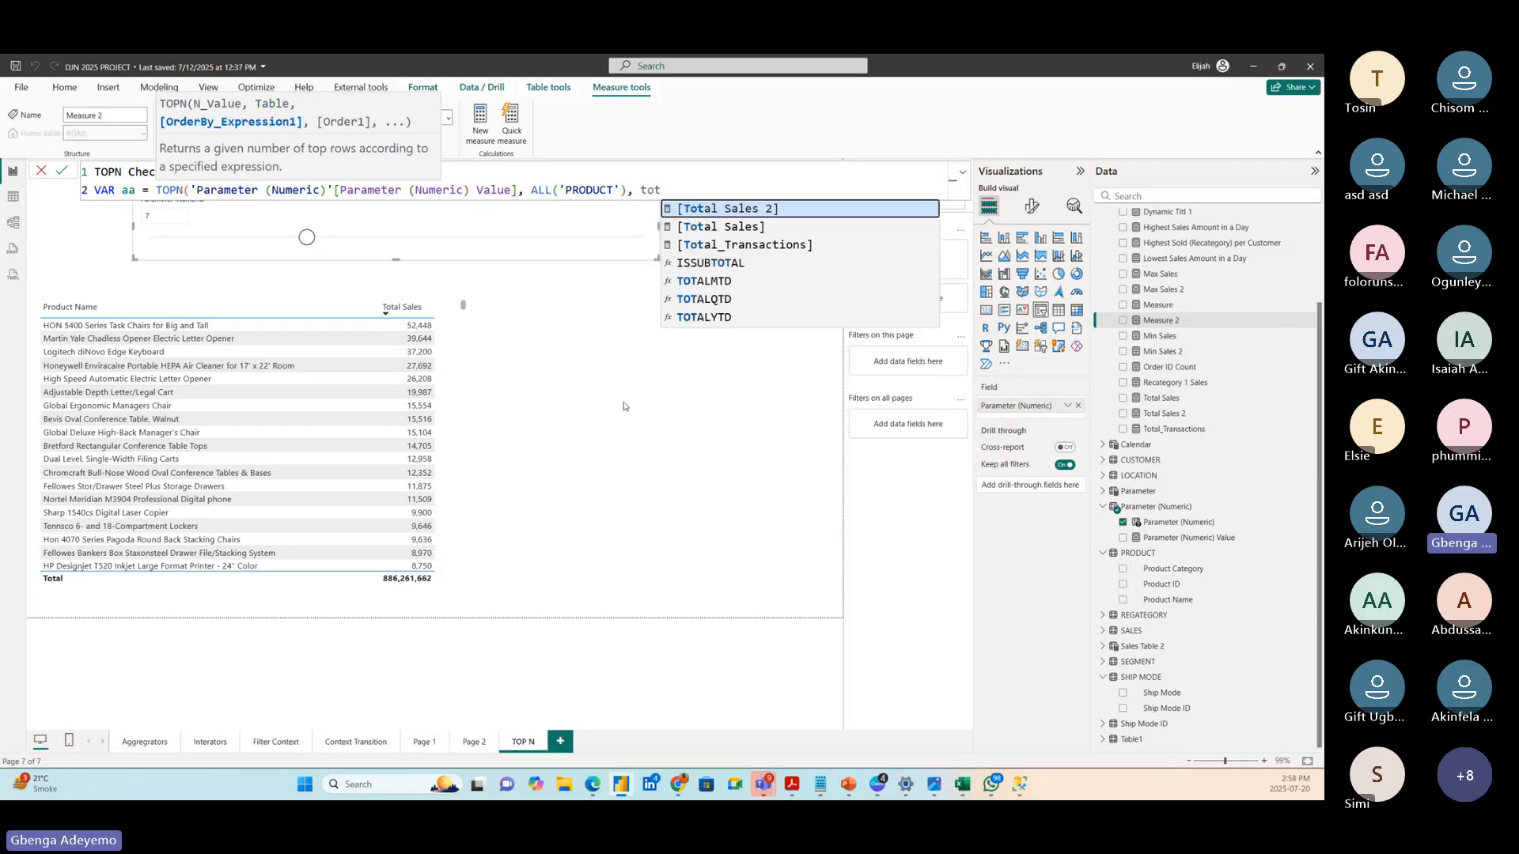
left_click(704, 228)
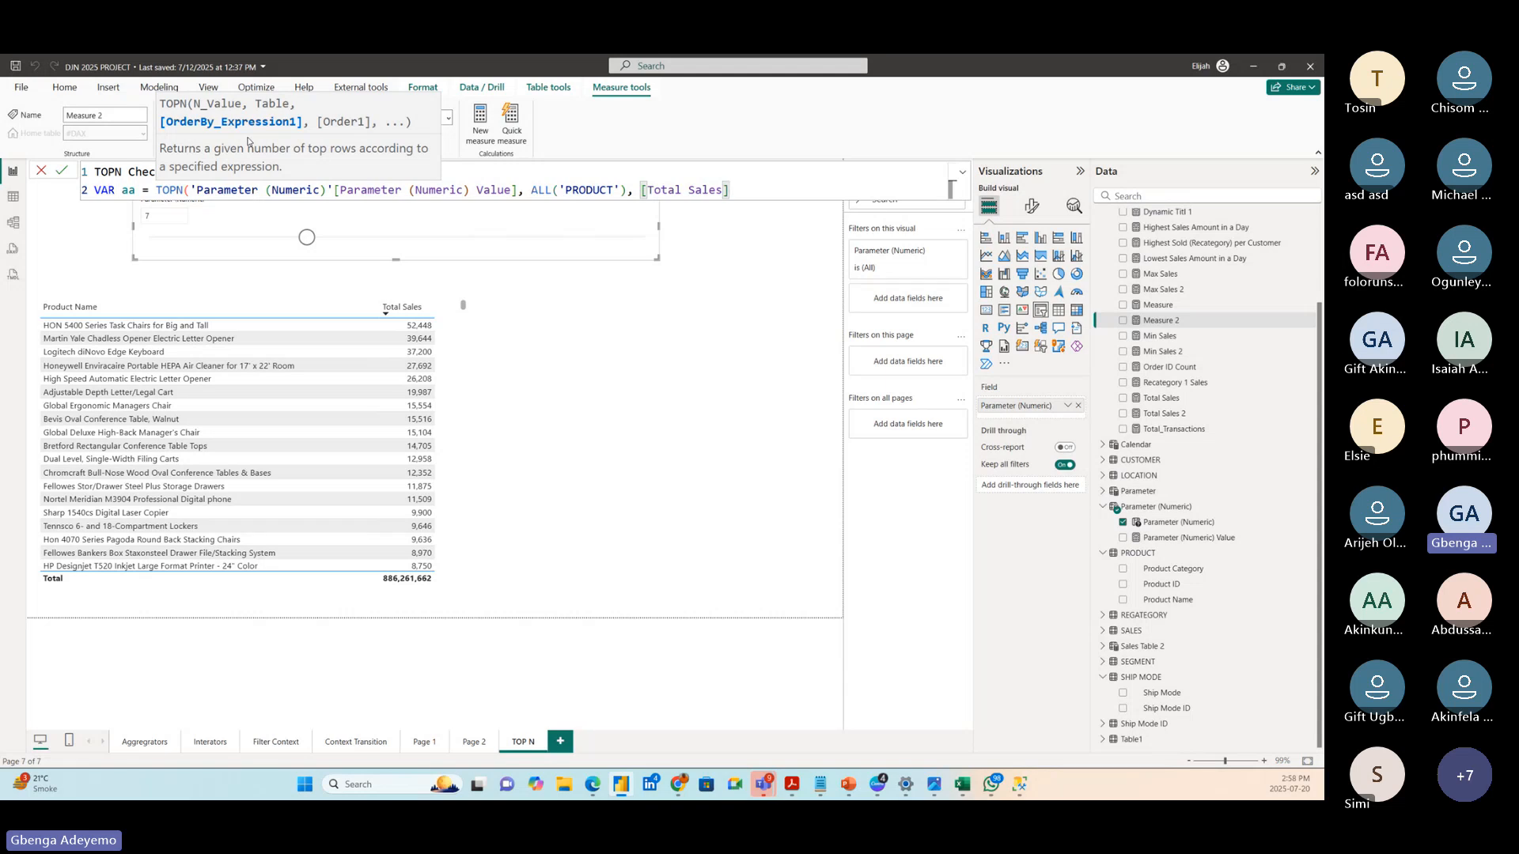
type(")")
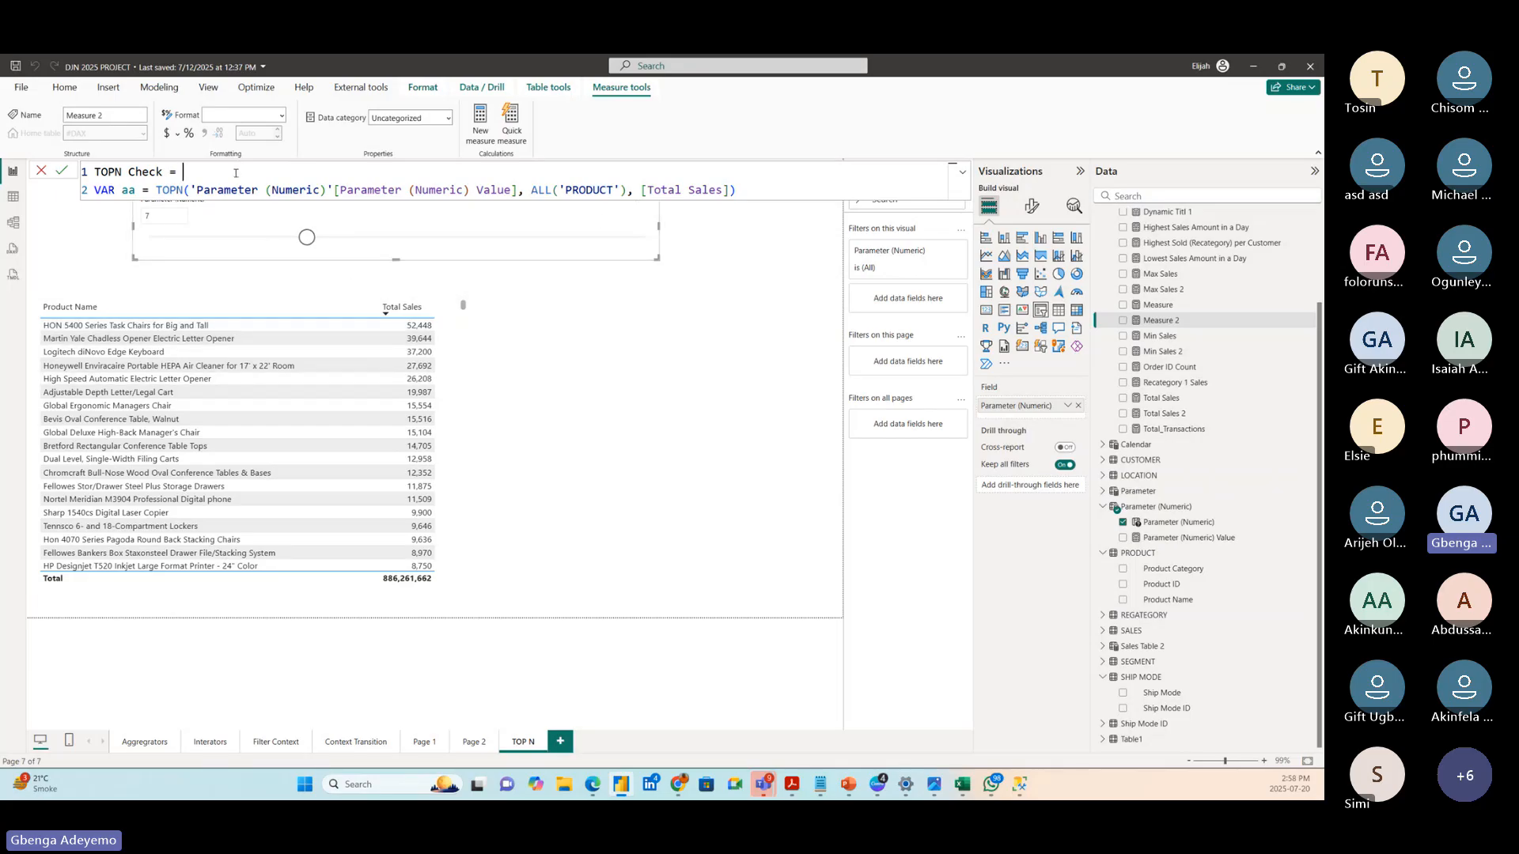
- Examine the N value, the ALL table argument and the order-by expression of TOPN in variable aa
left_click(177, 190)
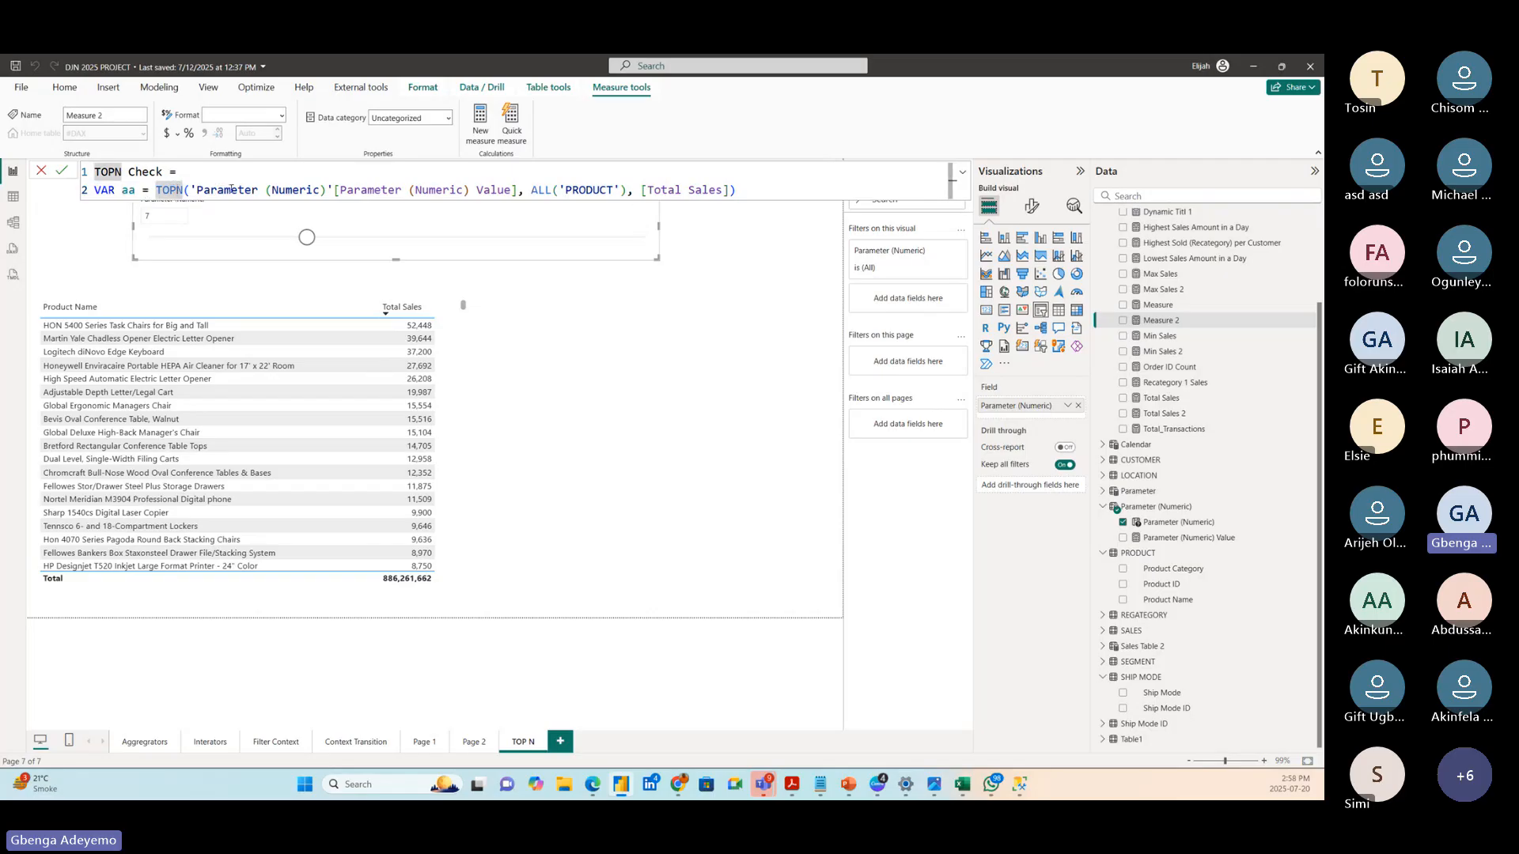
left_click(518, 190)
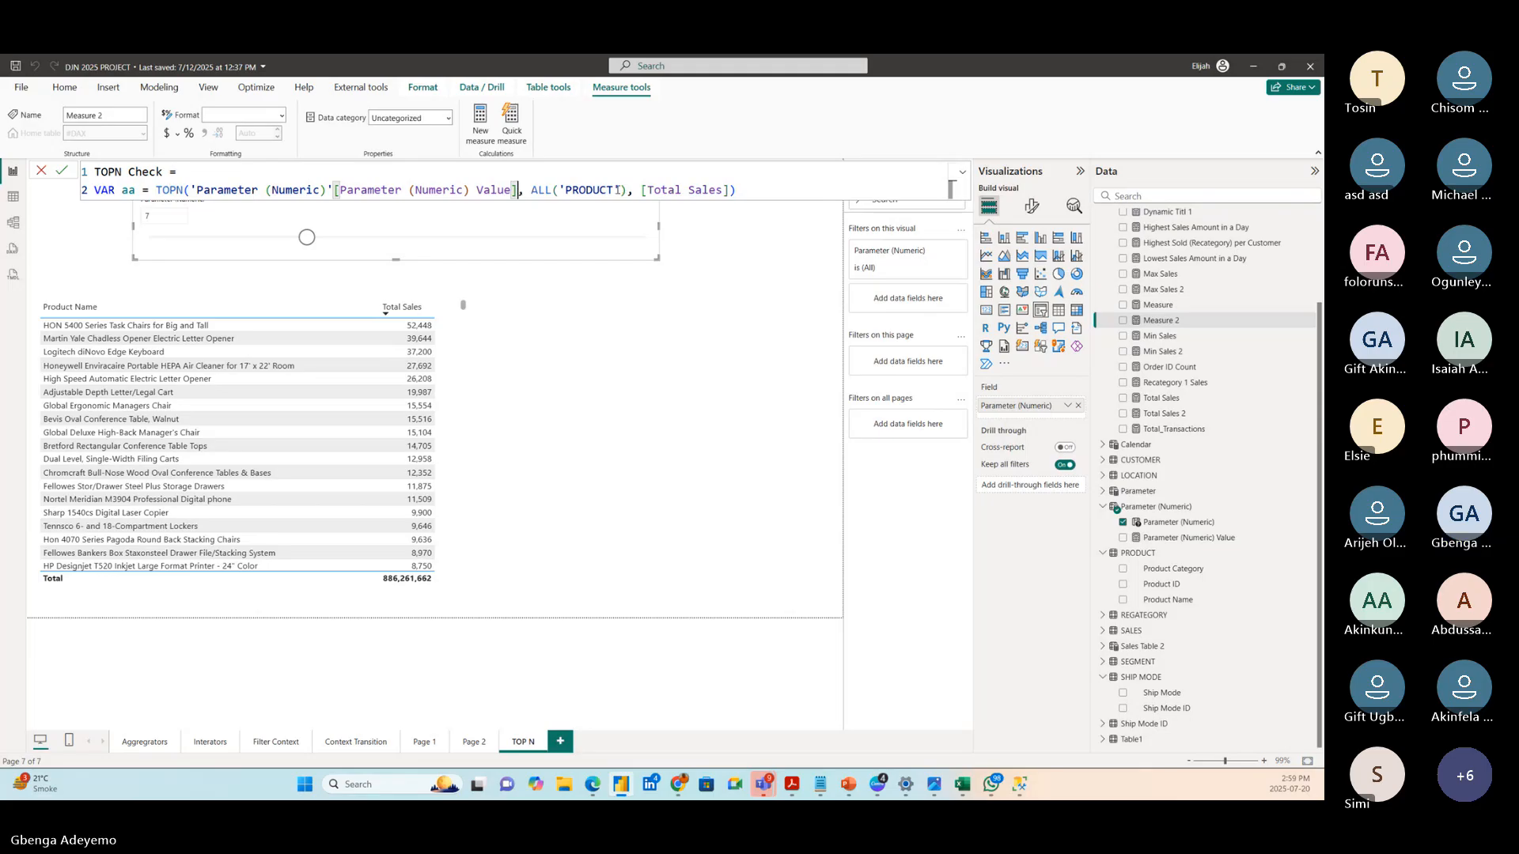
left_click_drag(554, 192, 634, 191)
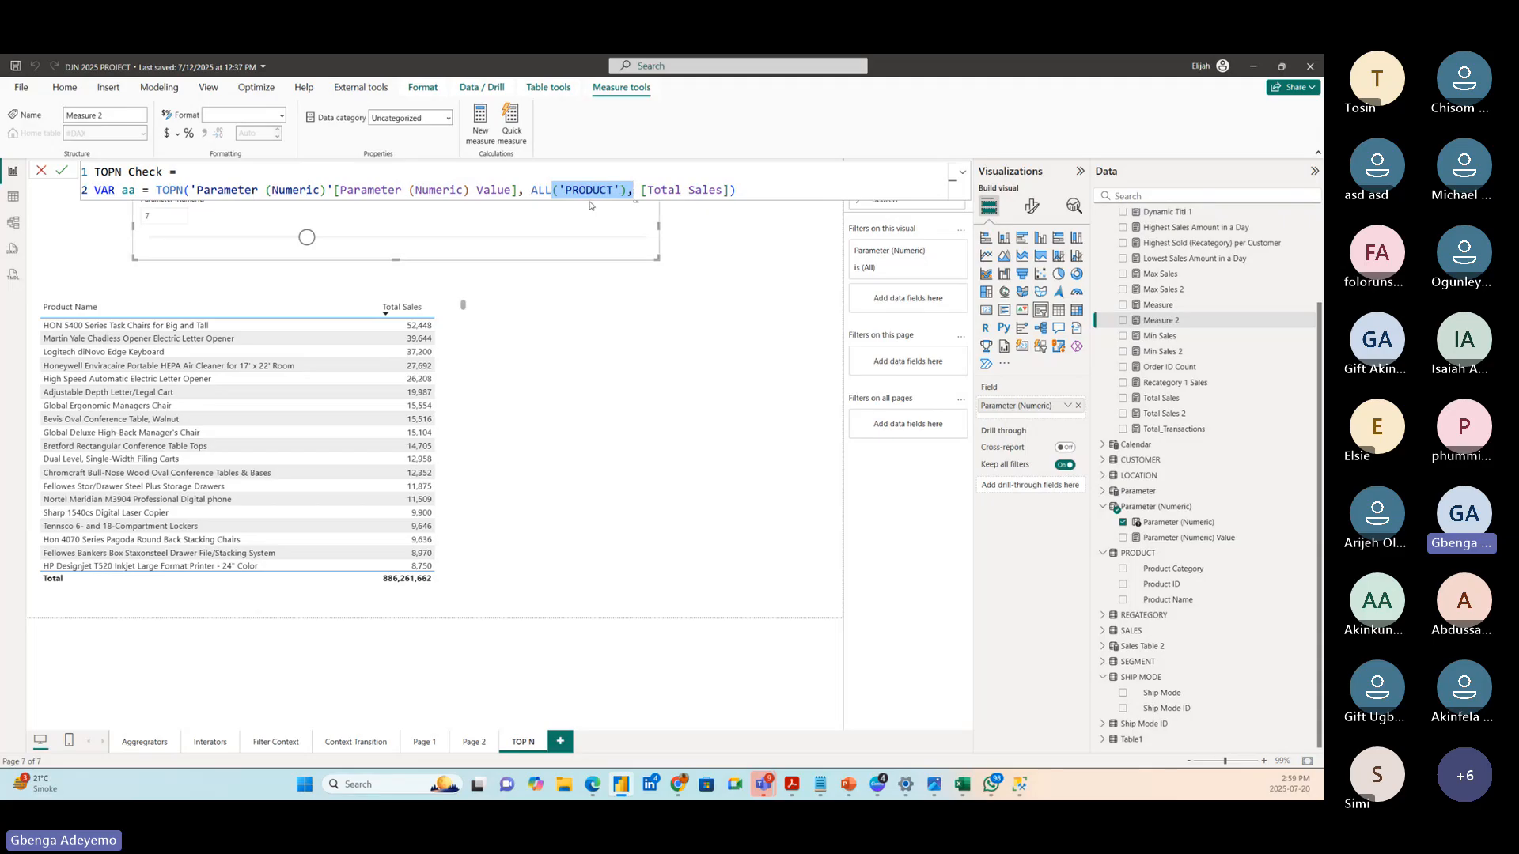
left_click(531, 191)
left_click_drag(531, 191, 628, 190)
left_click_drag(642, 190, 740, 190)
- Declare a variable bb on a new line as SELECTEDVALUE('Parameter (Numeric)'[Parameter (Numeric)])
left_click(749, 189)
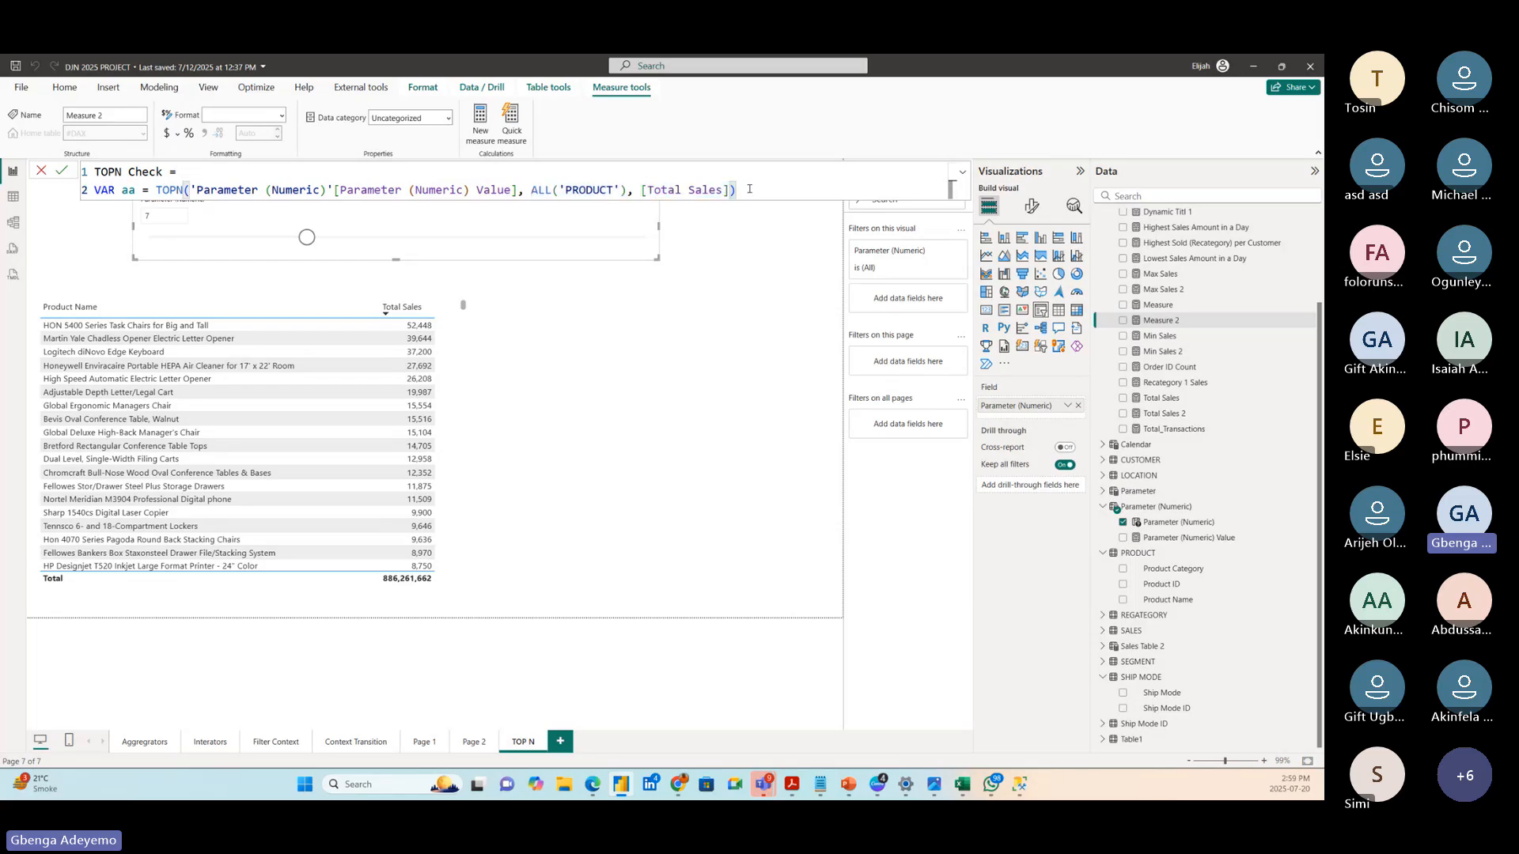
key("shift+Return")
type("VAR ")
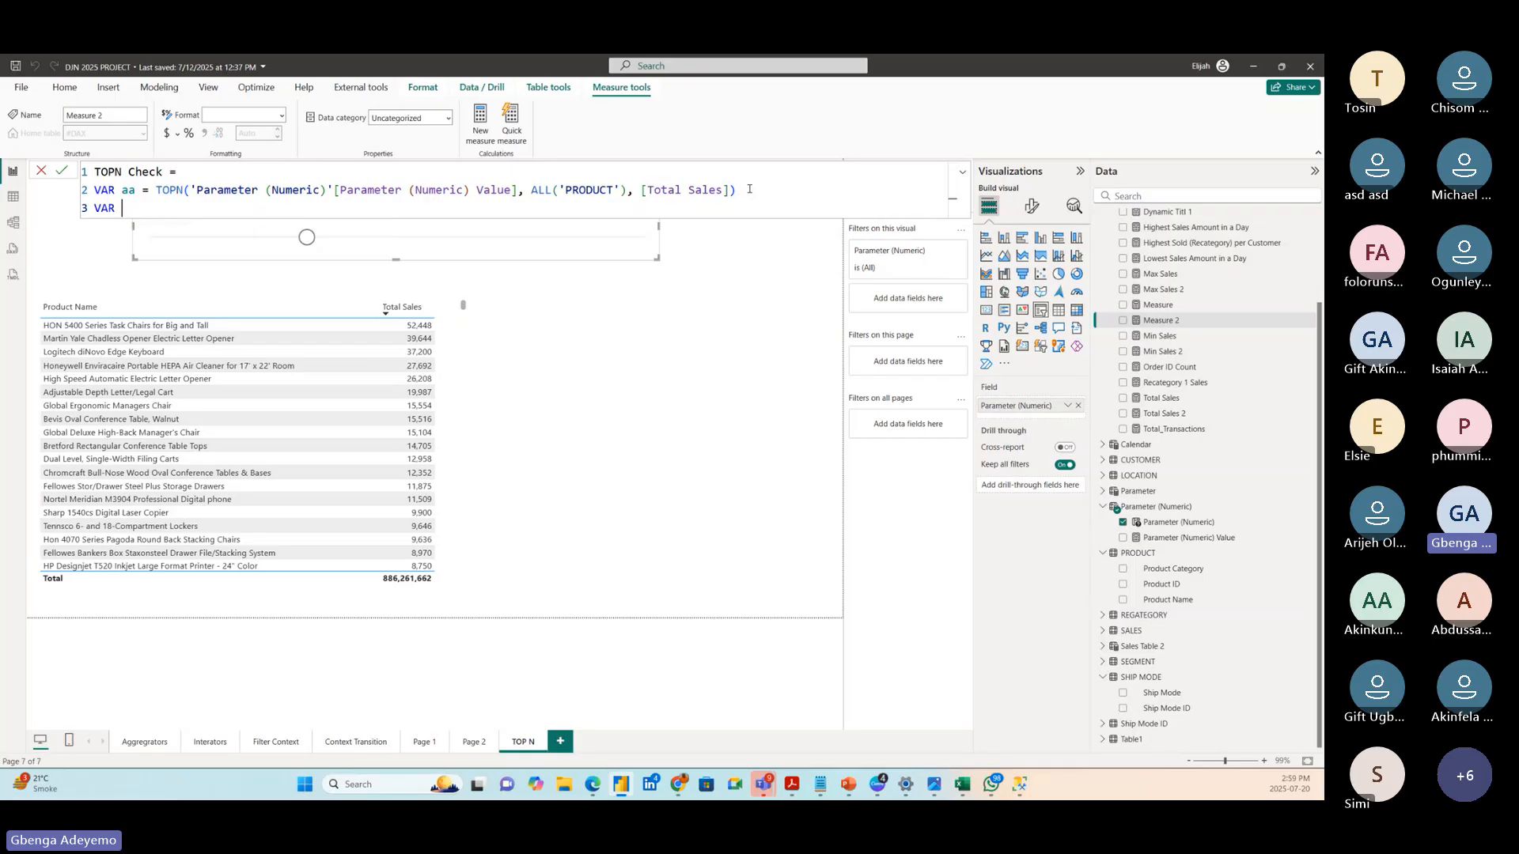
type("bb = se")
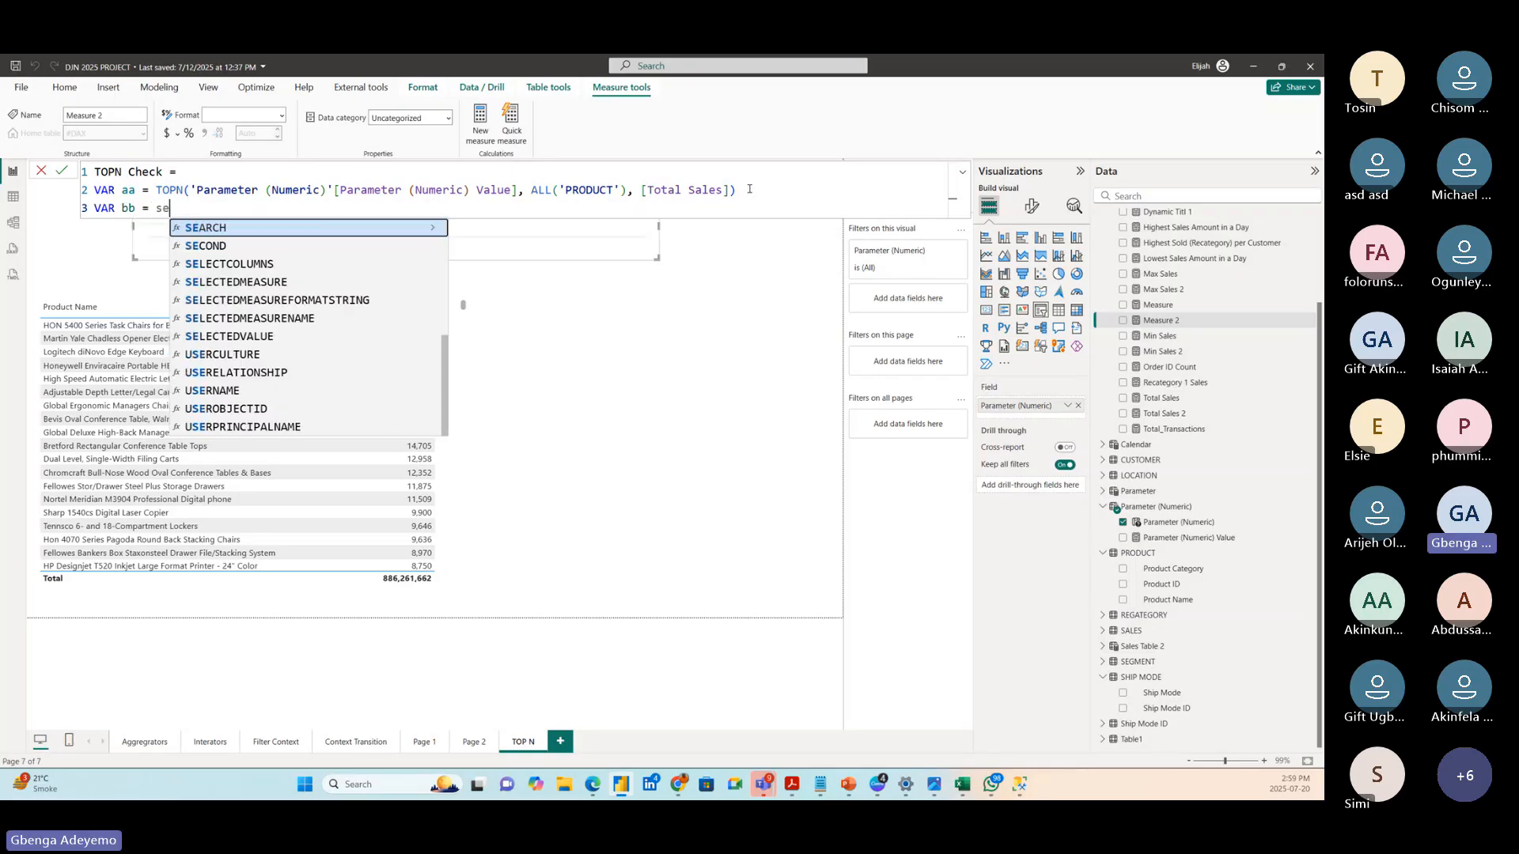
type("lected")
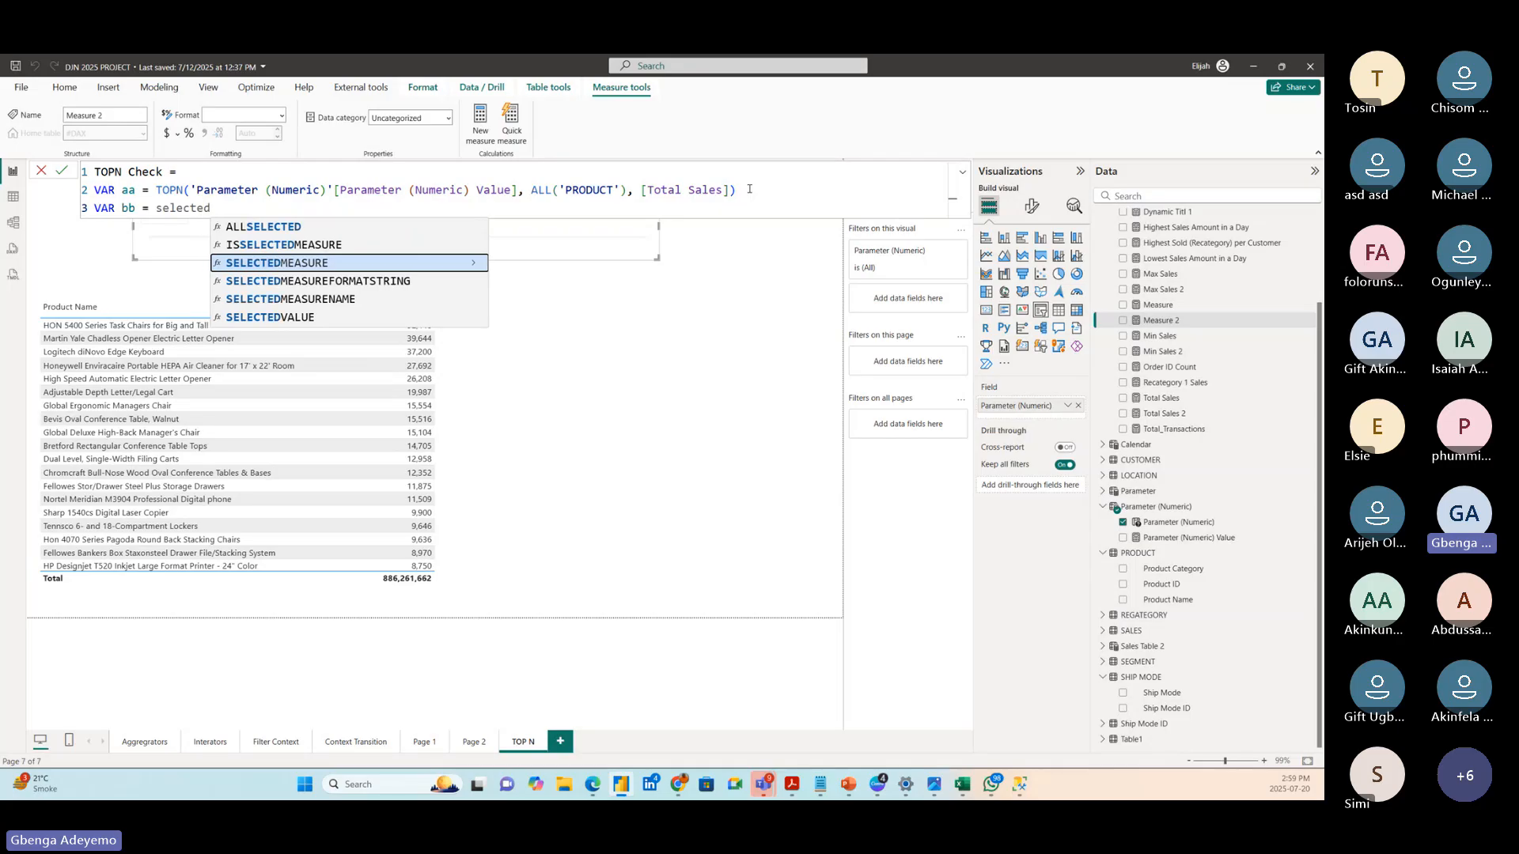
left_click(323, 317)
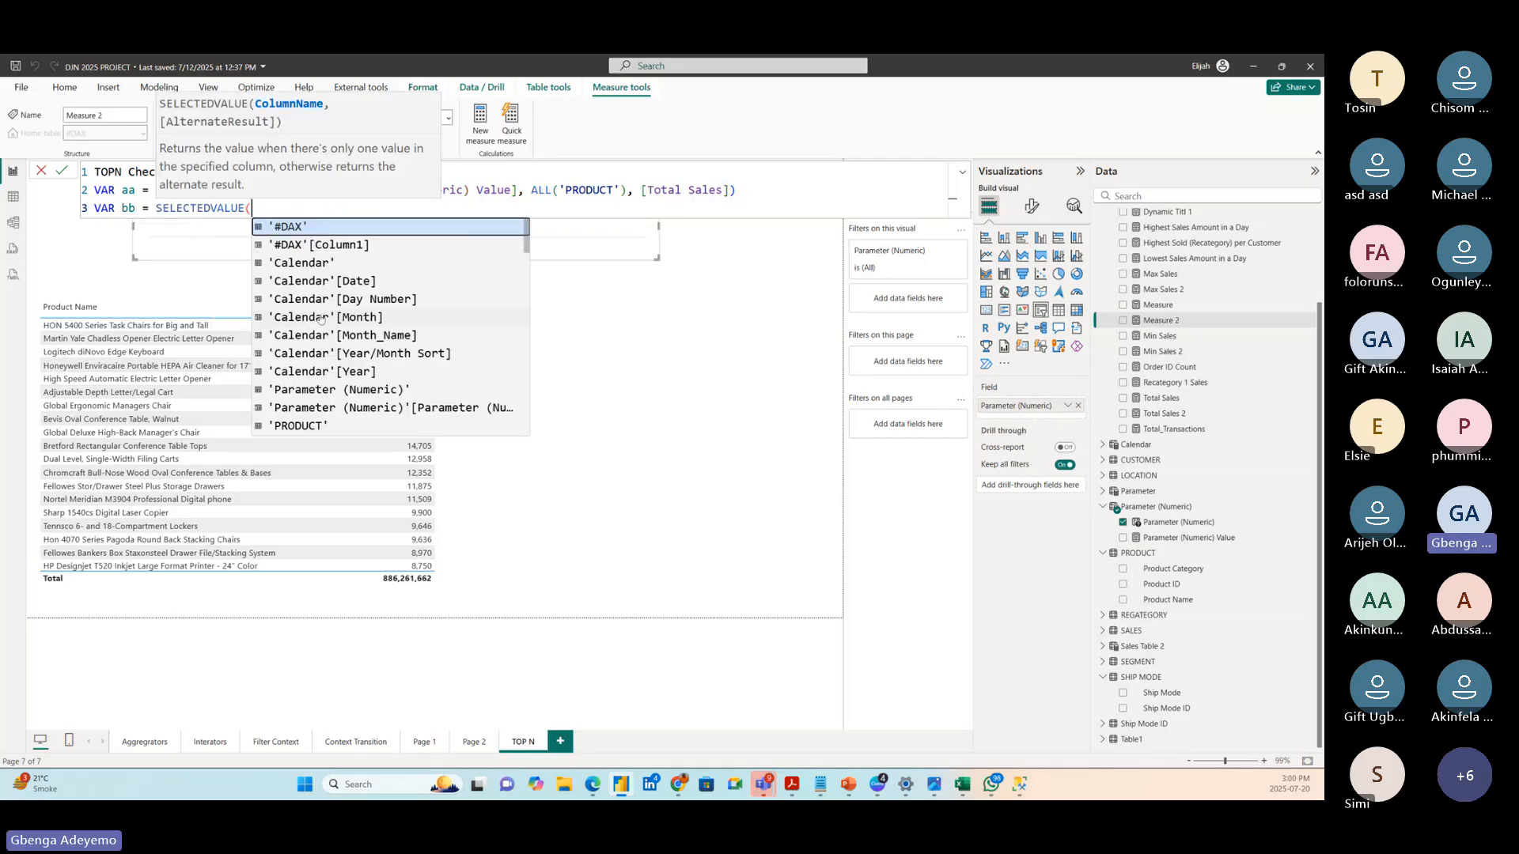
type("pa")
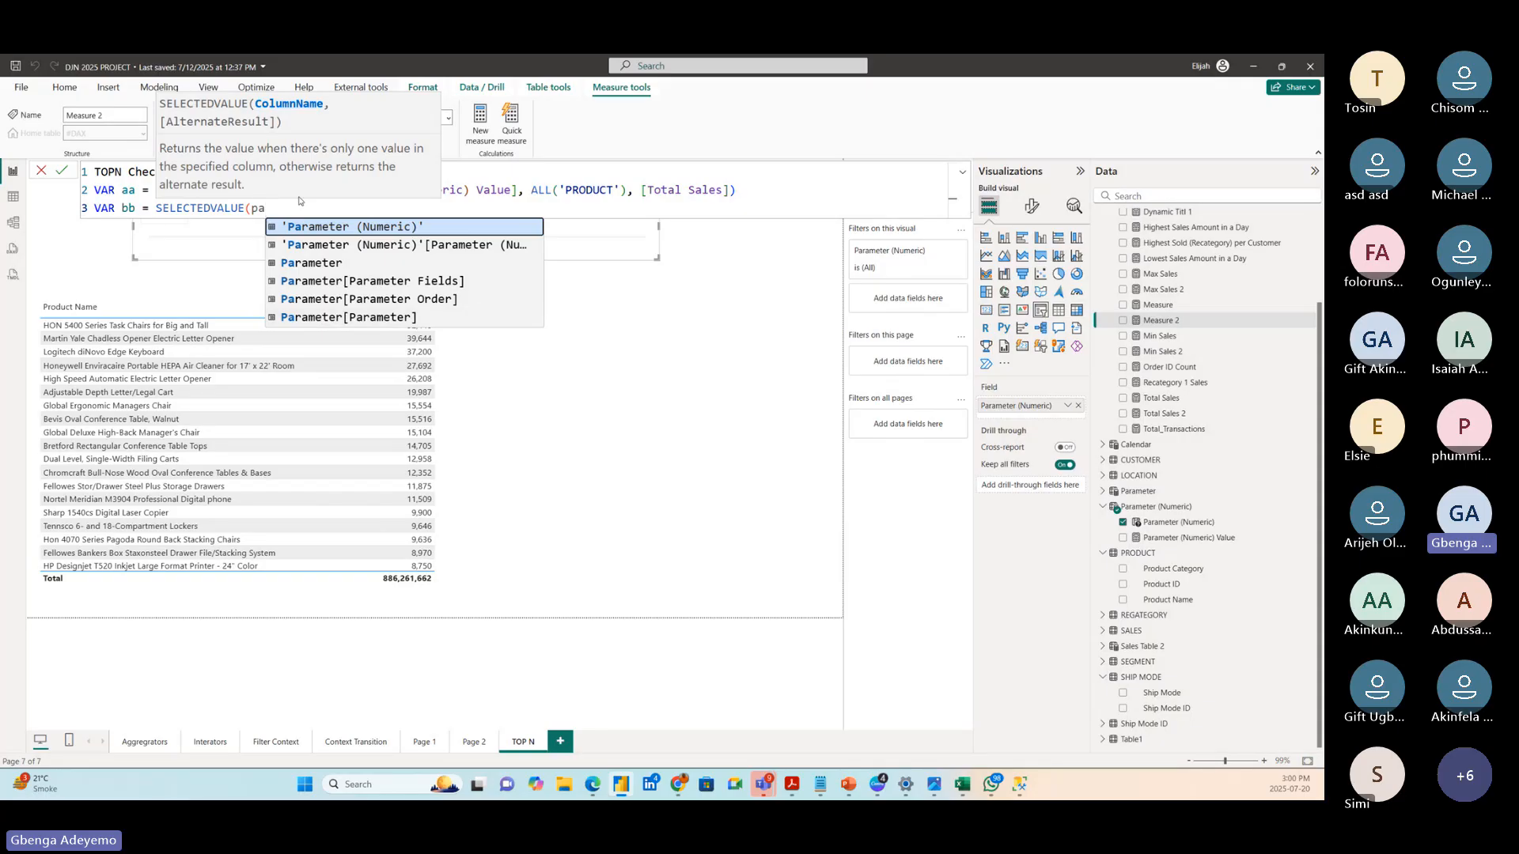
left_click(439, 248)
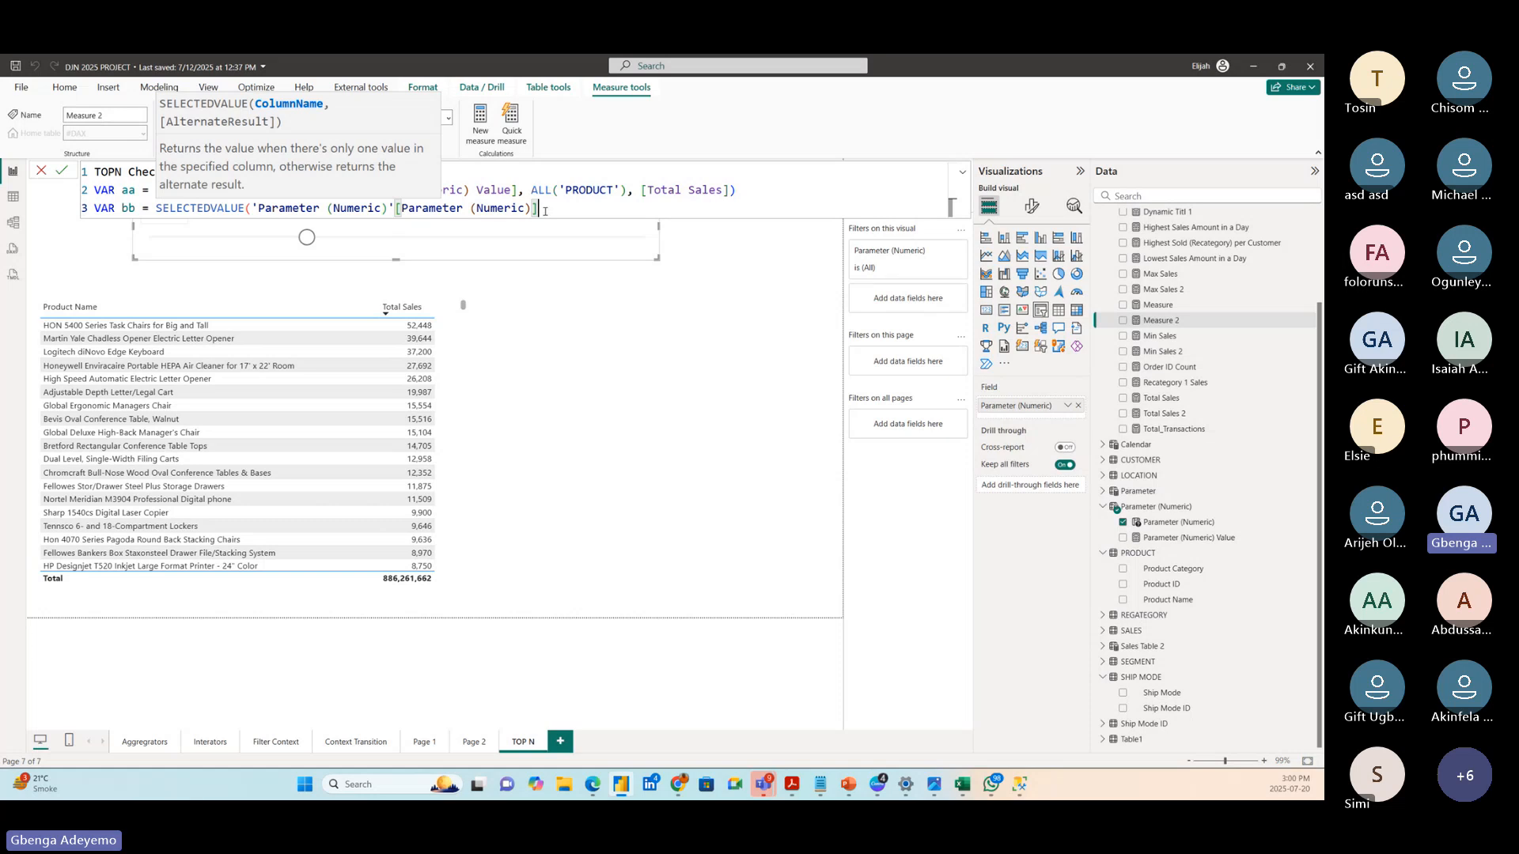
type(")")
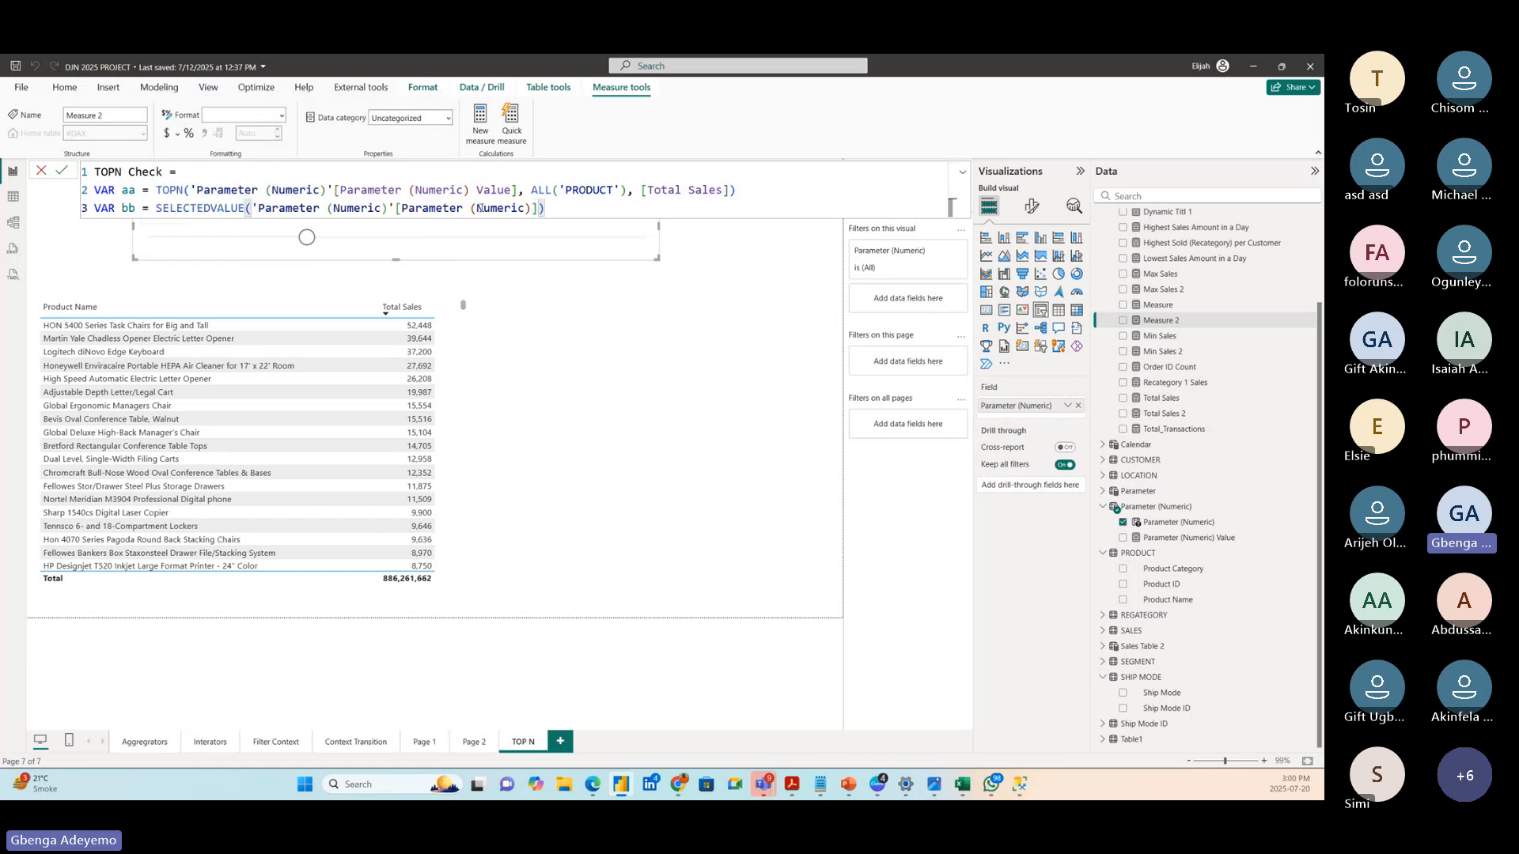
- Examine the name bb and its SELECTEDVALUE expression on the third line of the formula
mouse_move(158, 208)
left_mouse_down()
mouse_move(550, 208)
mouse_move(157, 209)
left_mouse_up()
left_click(559, 208)
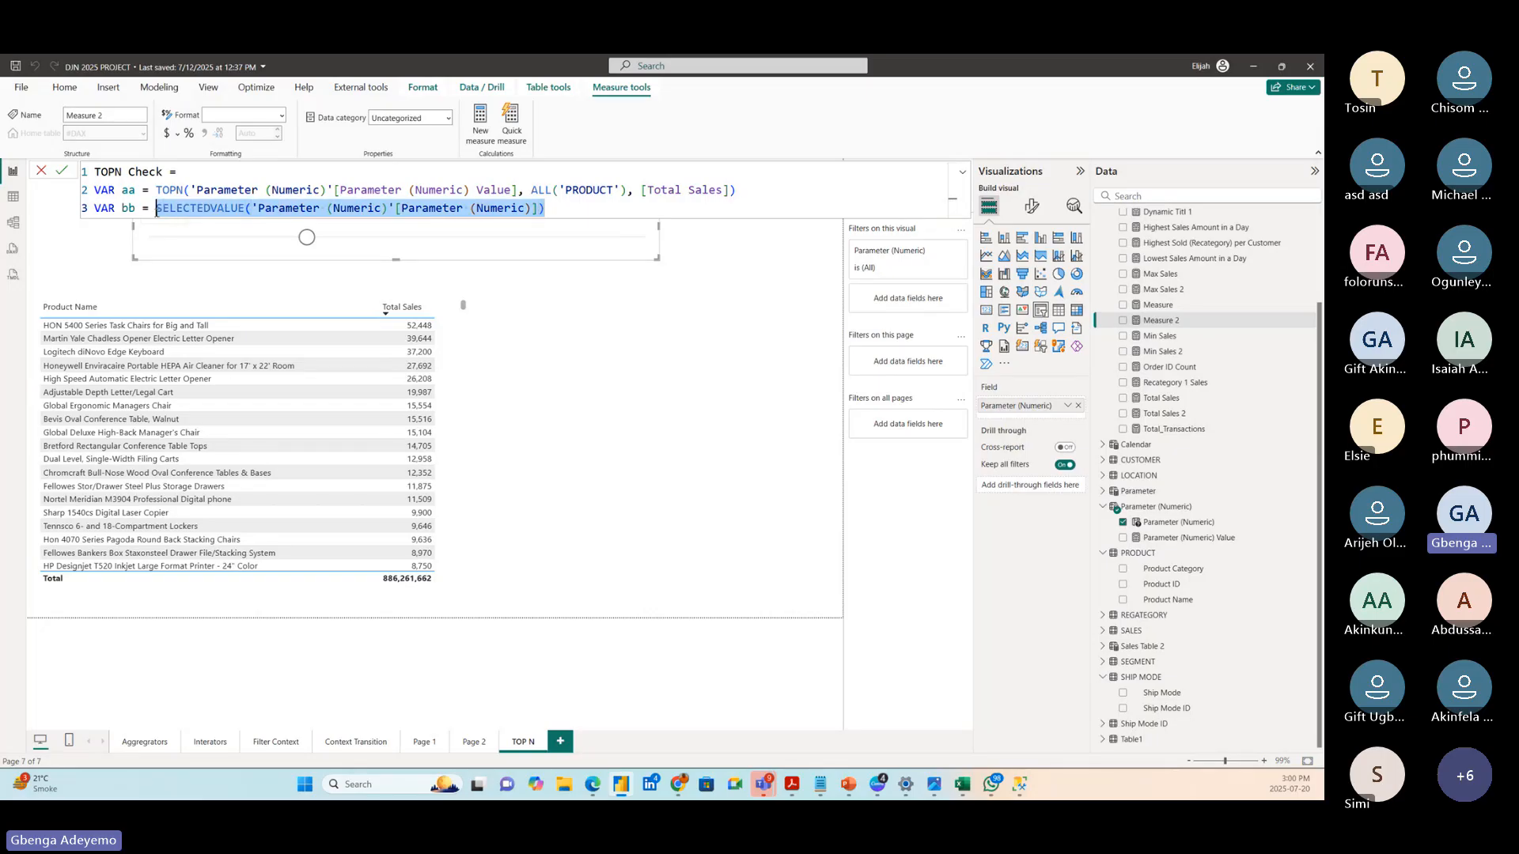
left_click(123, 208)
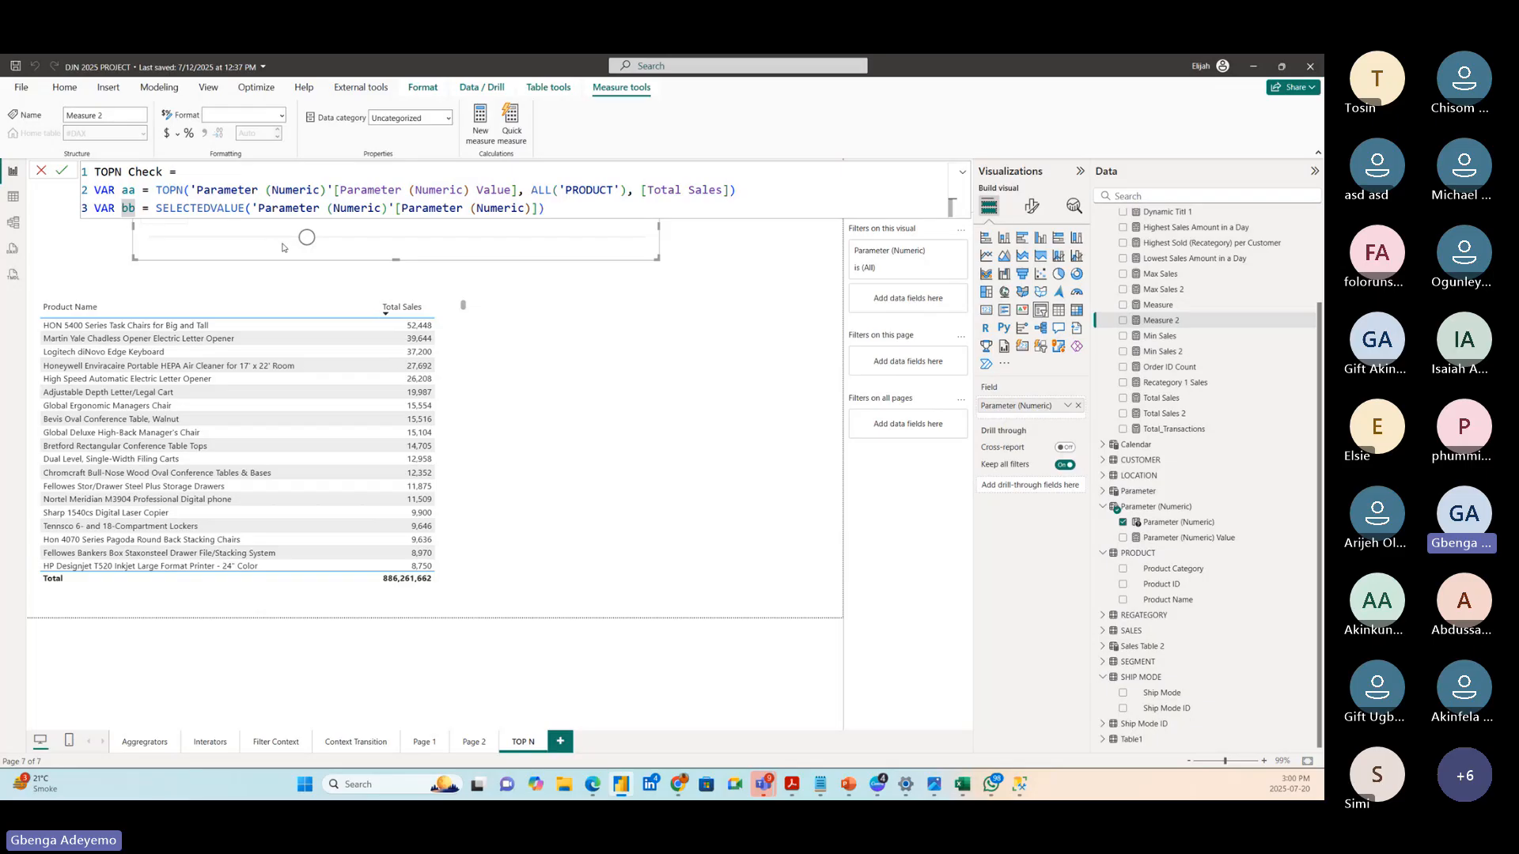
left_click_drag(156, 208, 545, 208)
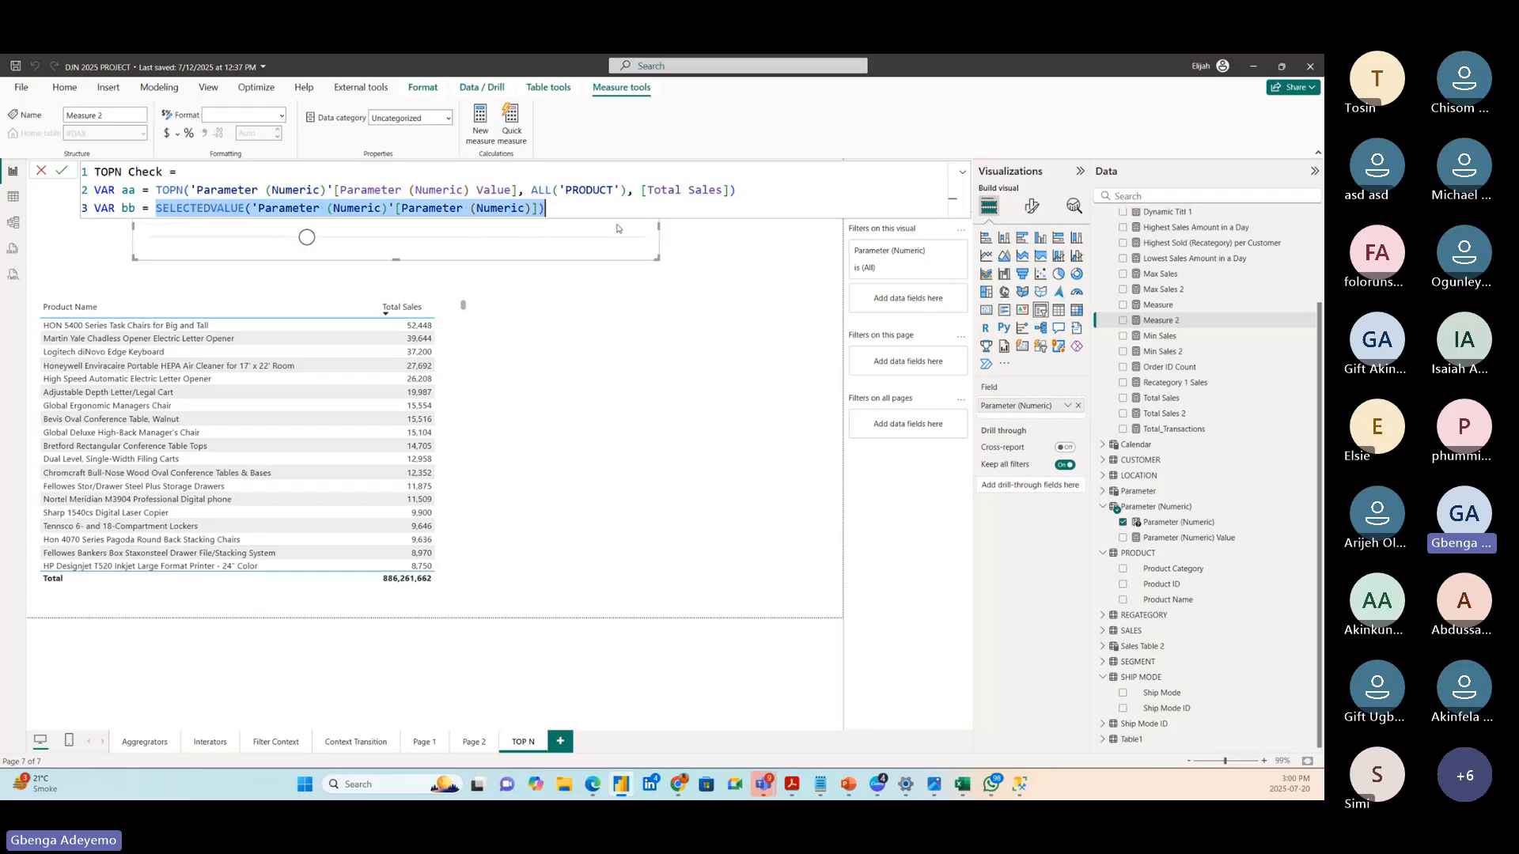
left_click(555, 212)
left_click_drag(555, 211, 157, 210)
left_click(550, 210)
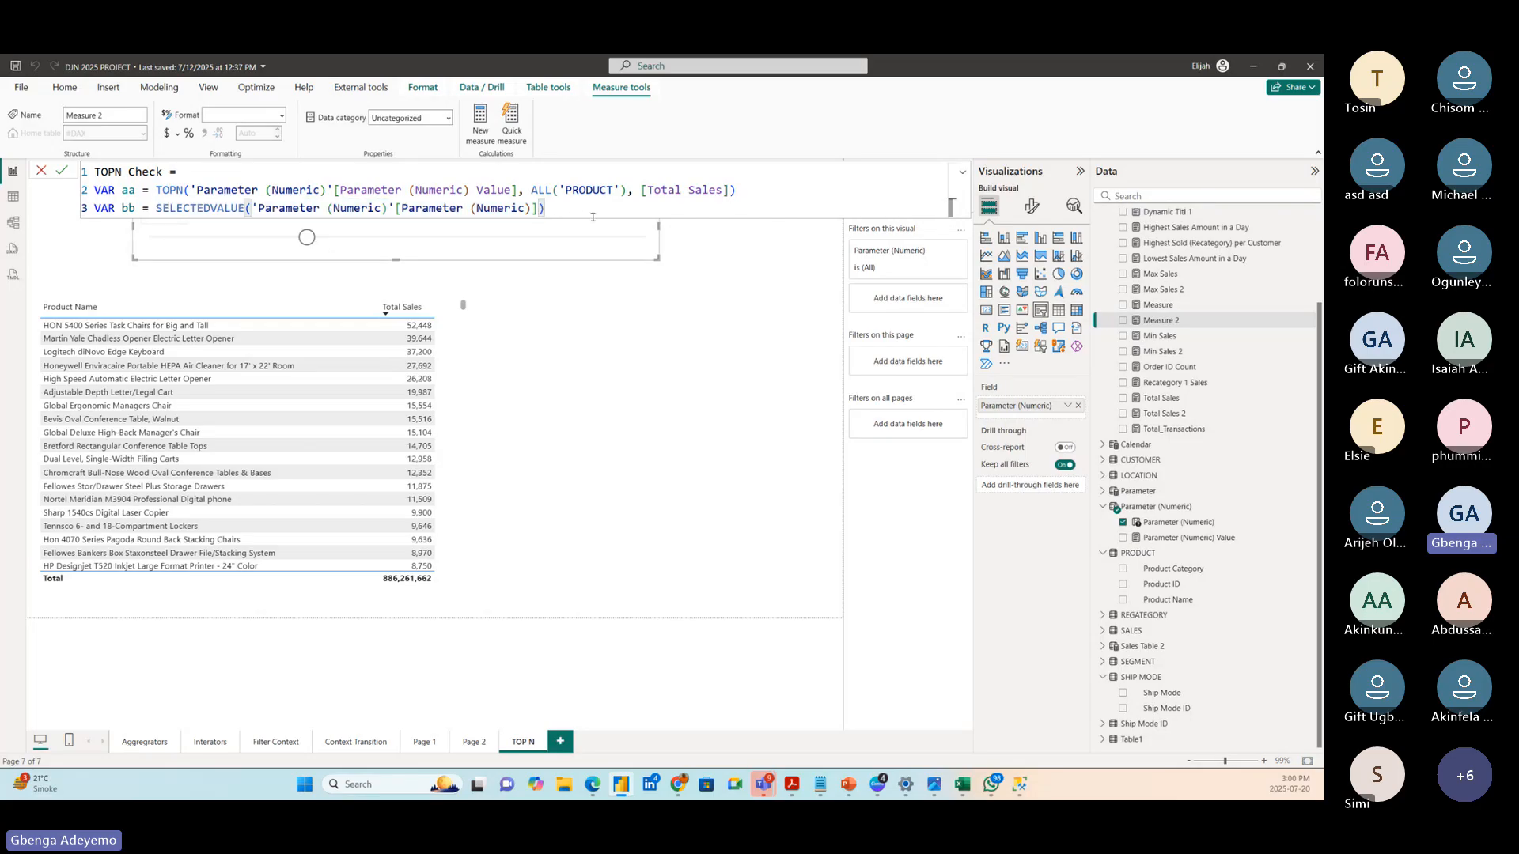
left_click_drag(159, 211, 545, 209)
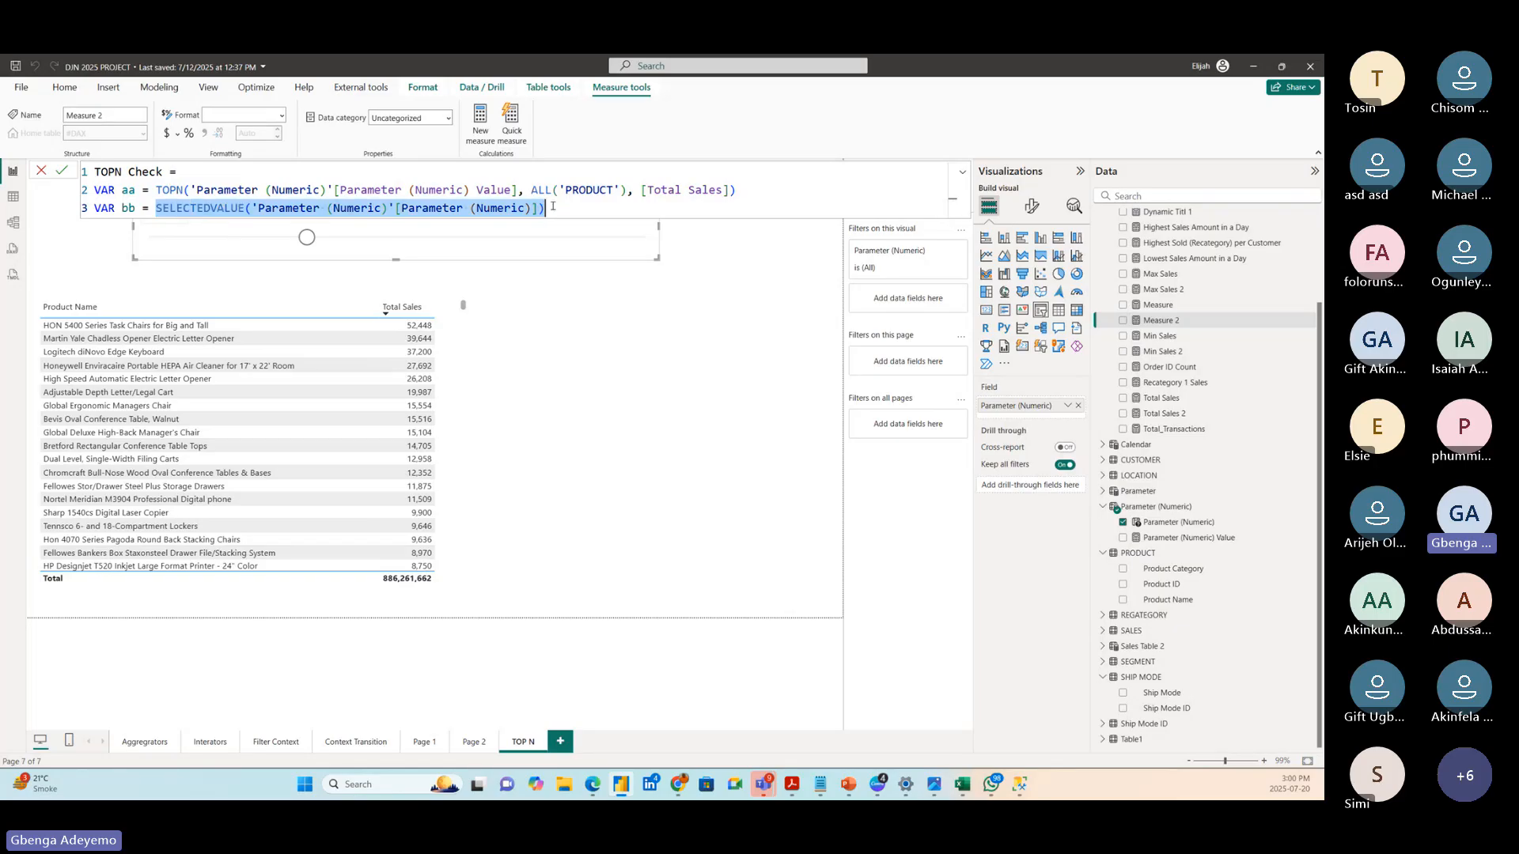
- Add a return line below variable bb and open an IF function on the line after it
left_click(578, 208)
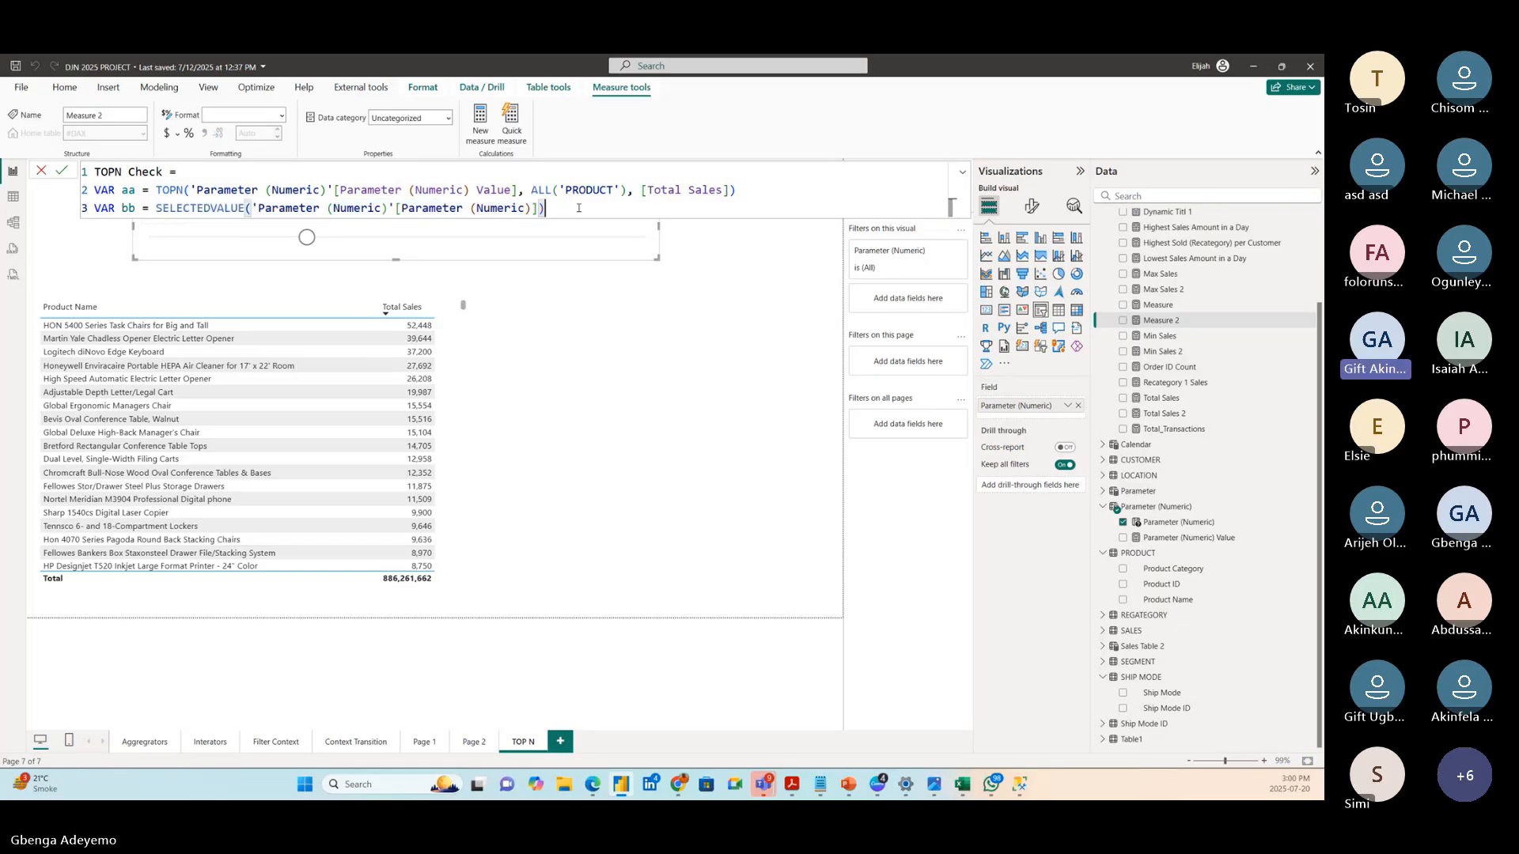
key("shift+Return")
type("return")
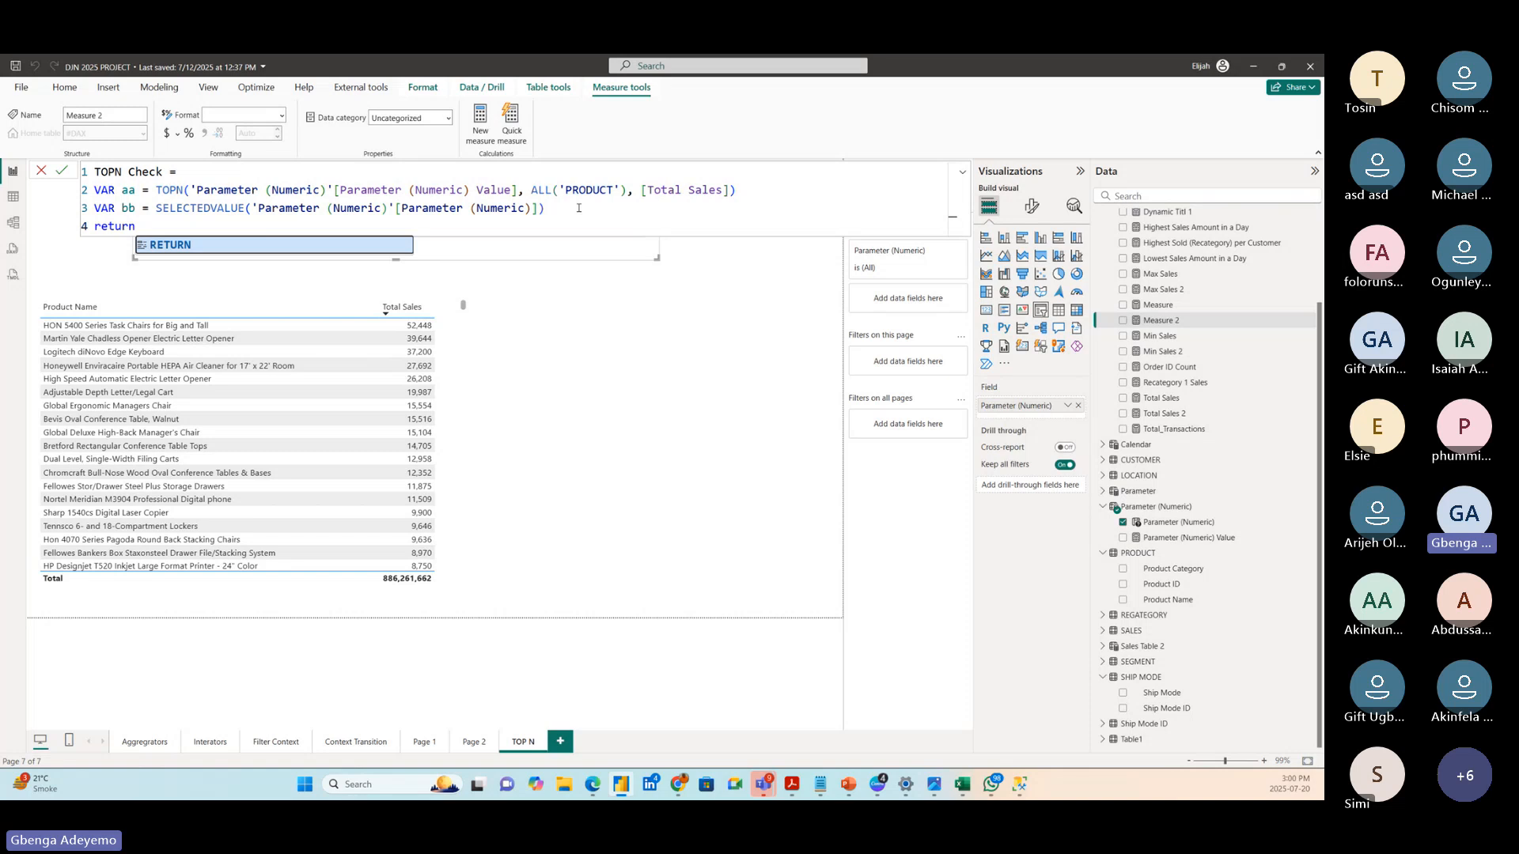
key("shift+Return")
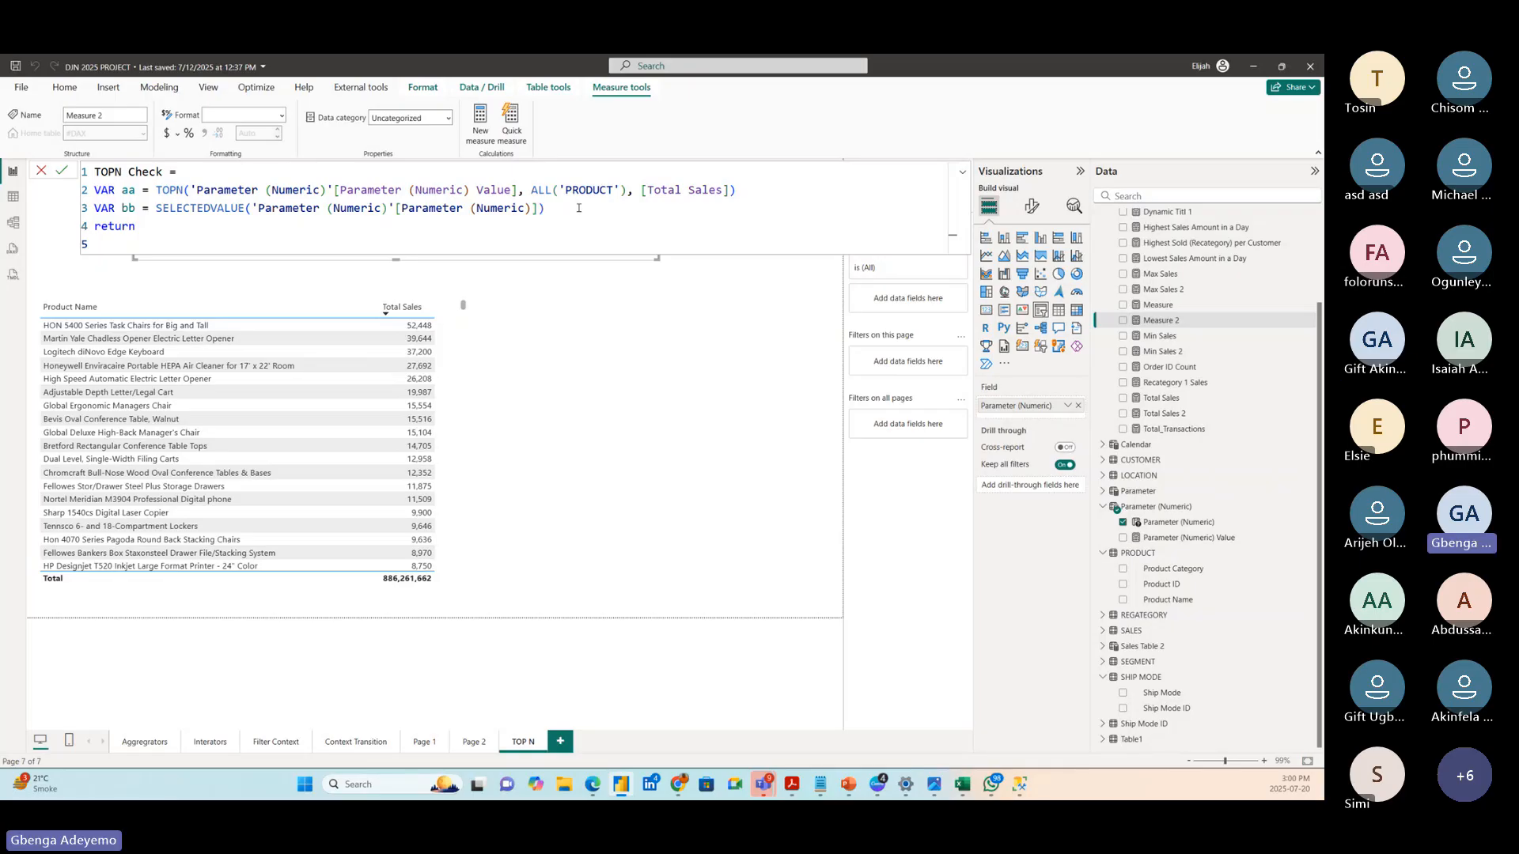
type("IF(")
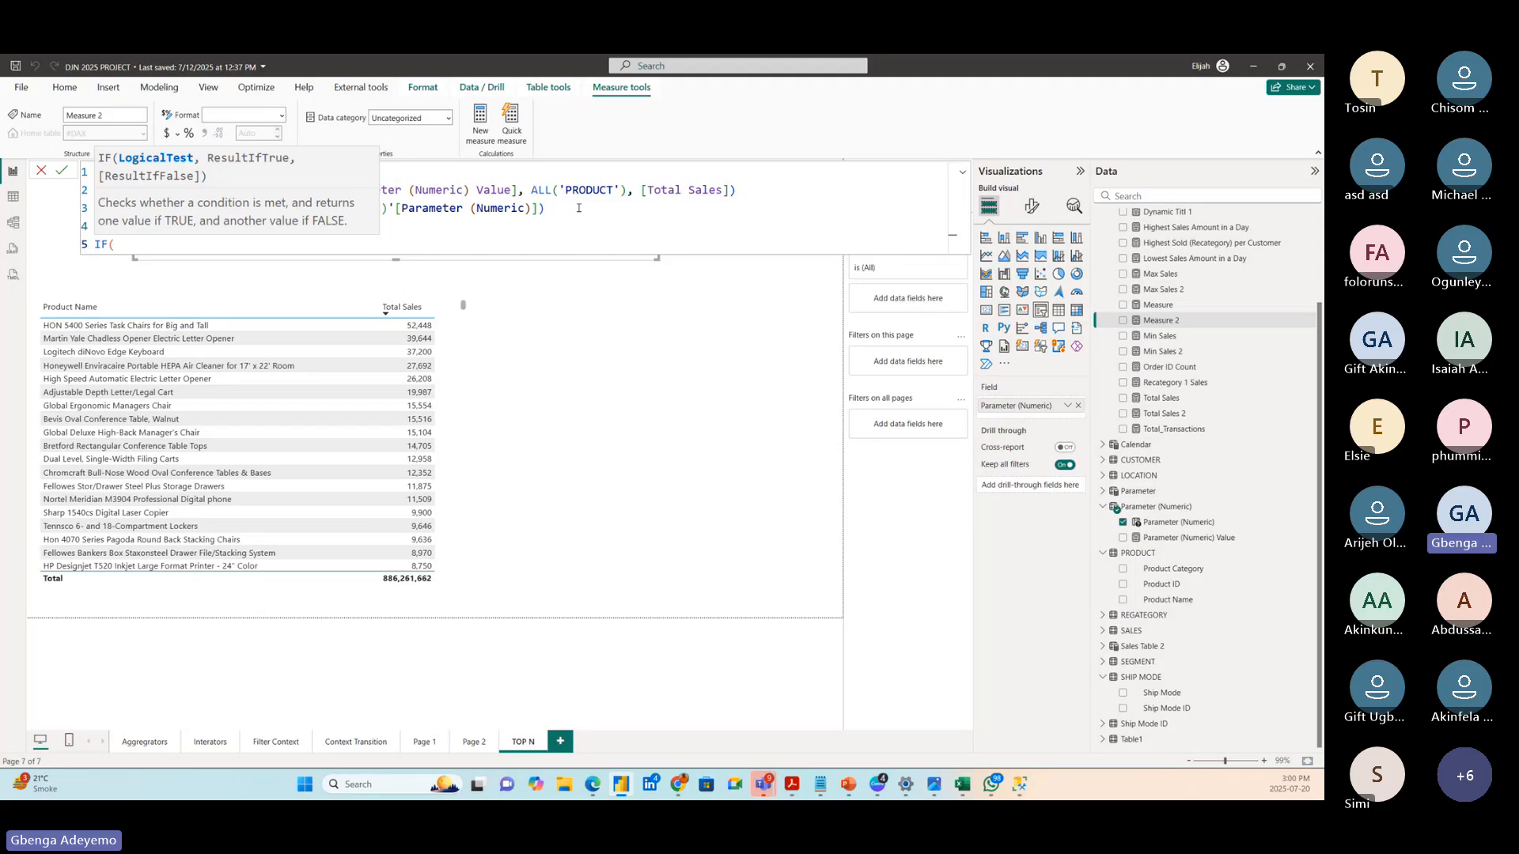
- Make variable bb, instead of aa, the start of the IF logical test and review its SELECTEDVALUE expression
type("aa")
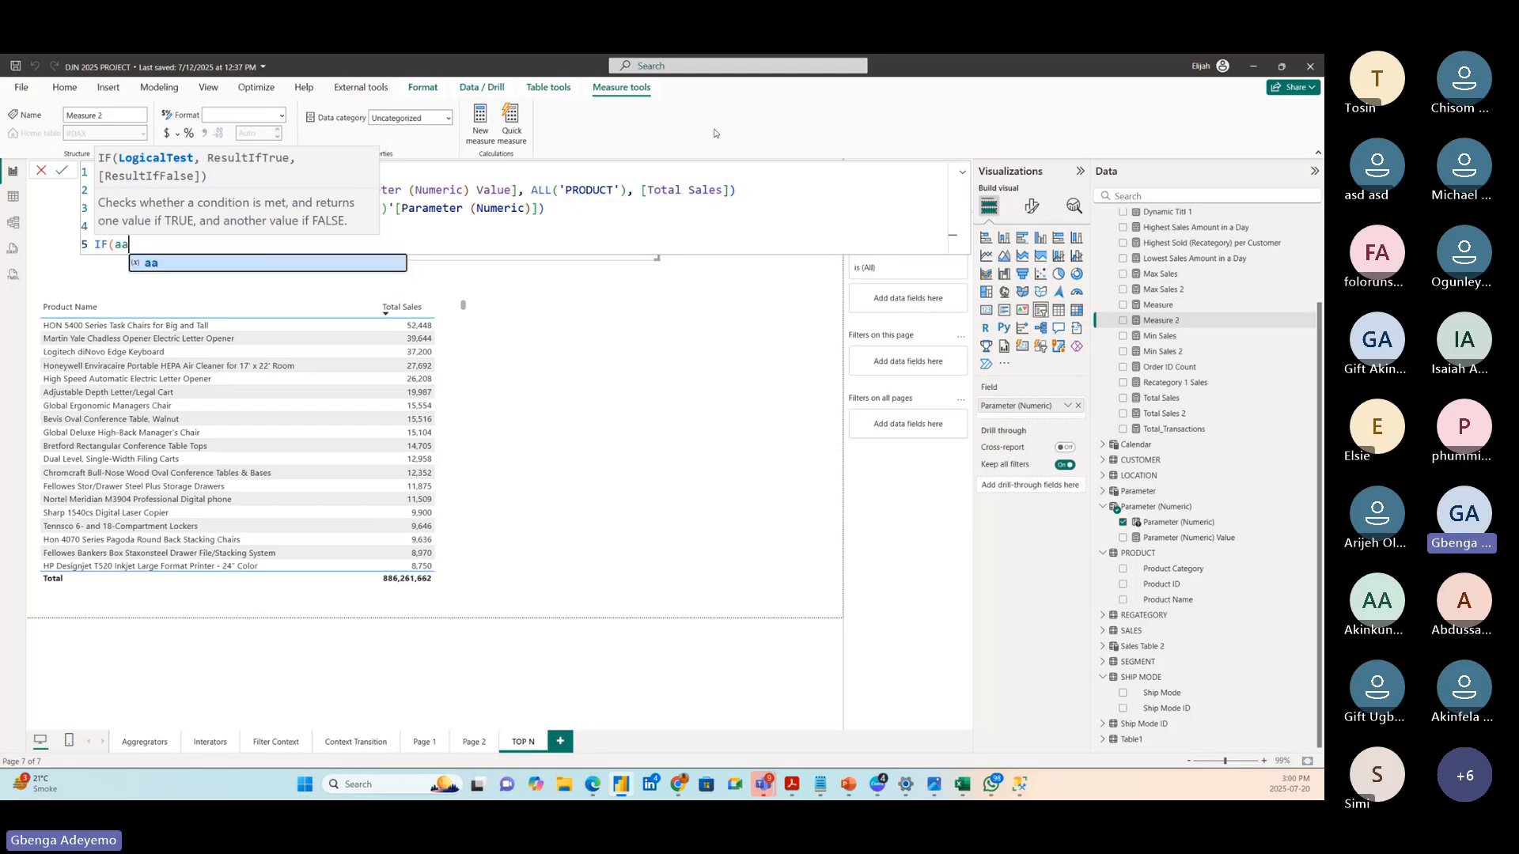
left_click(565, 223)
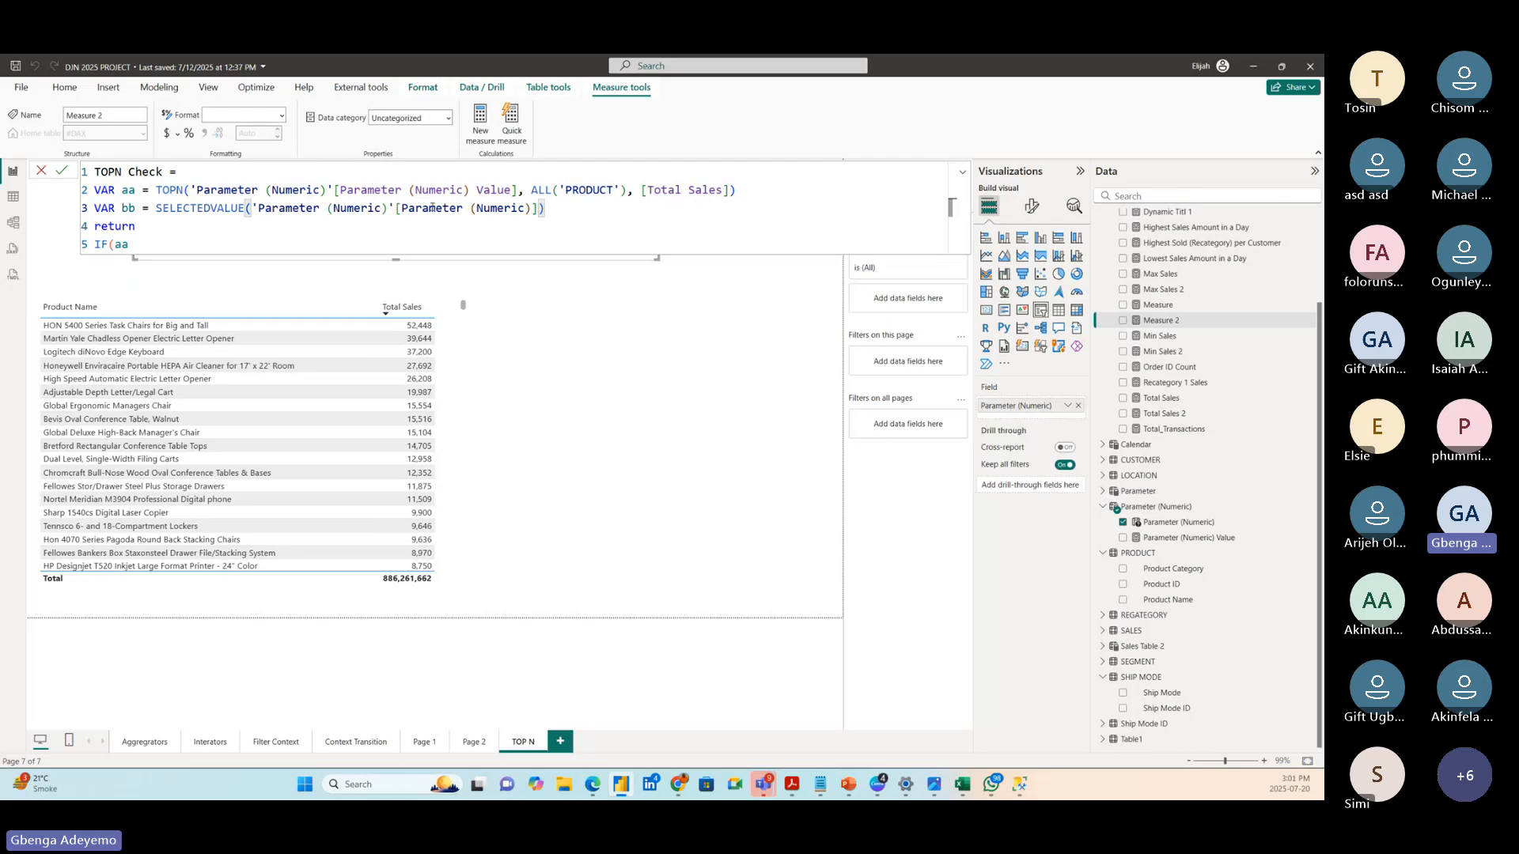
left_click(160, 241)
key("BackSpace")
key("BackSpace")
type("bb")
left_click_drag(156, 208, 545, 208)
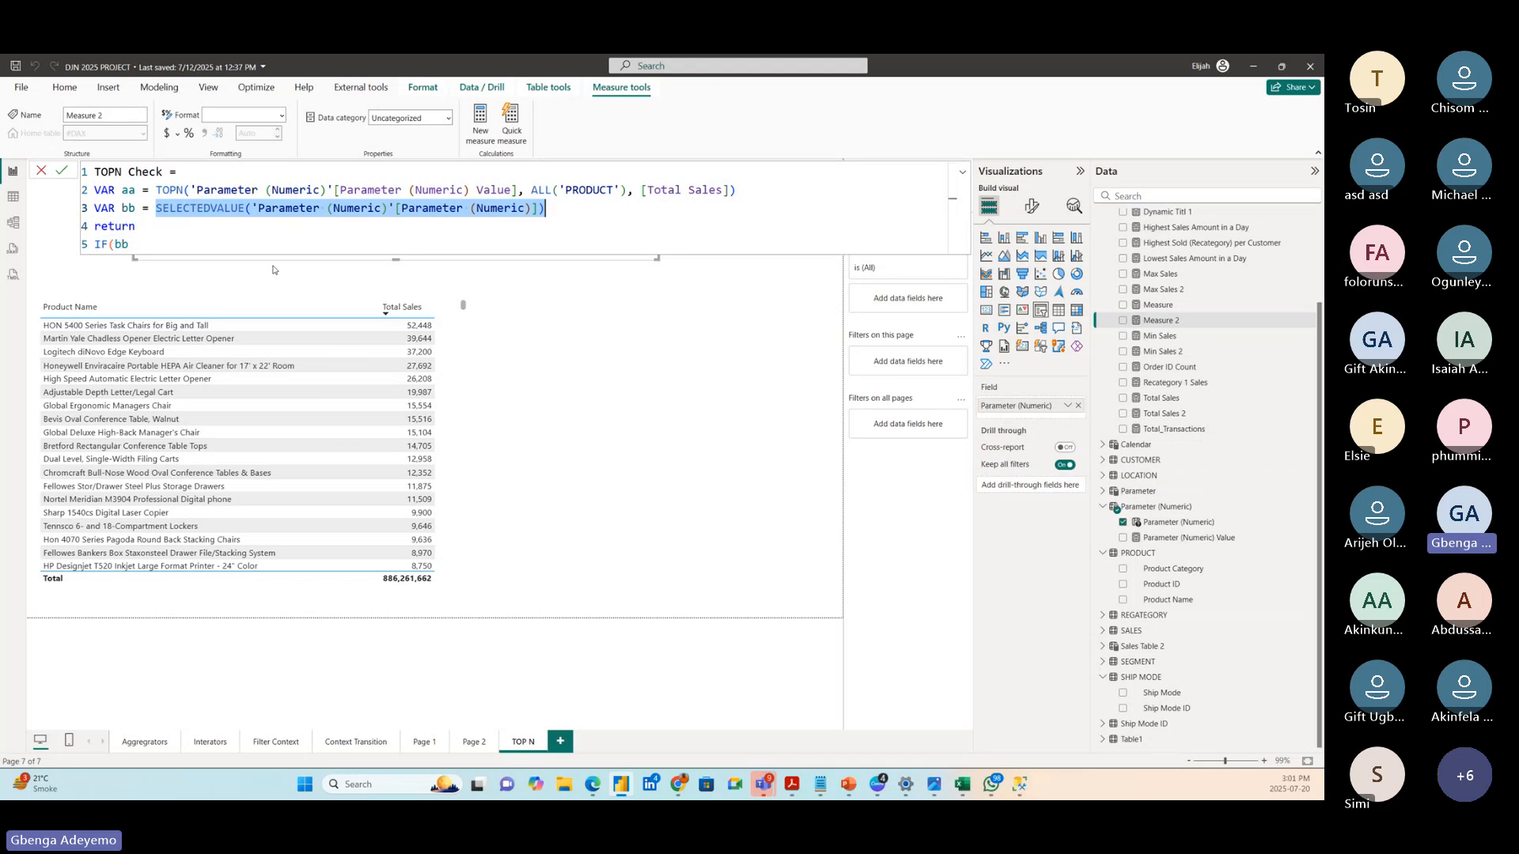
- Complete the IF logical test as bb in aa, followed by a comma for the next argument
left_click(148, 248)
type("in")
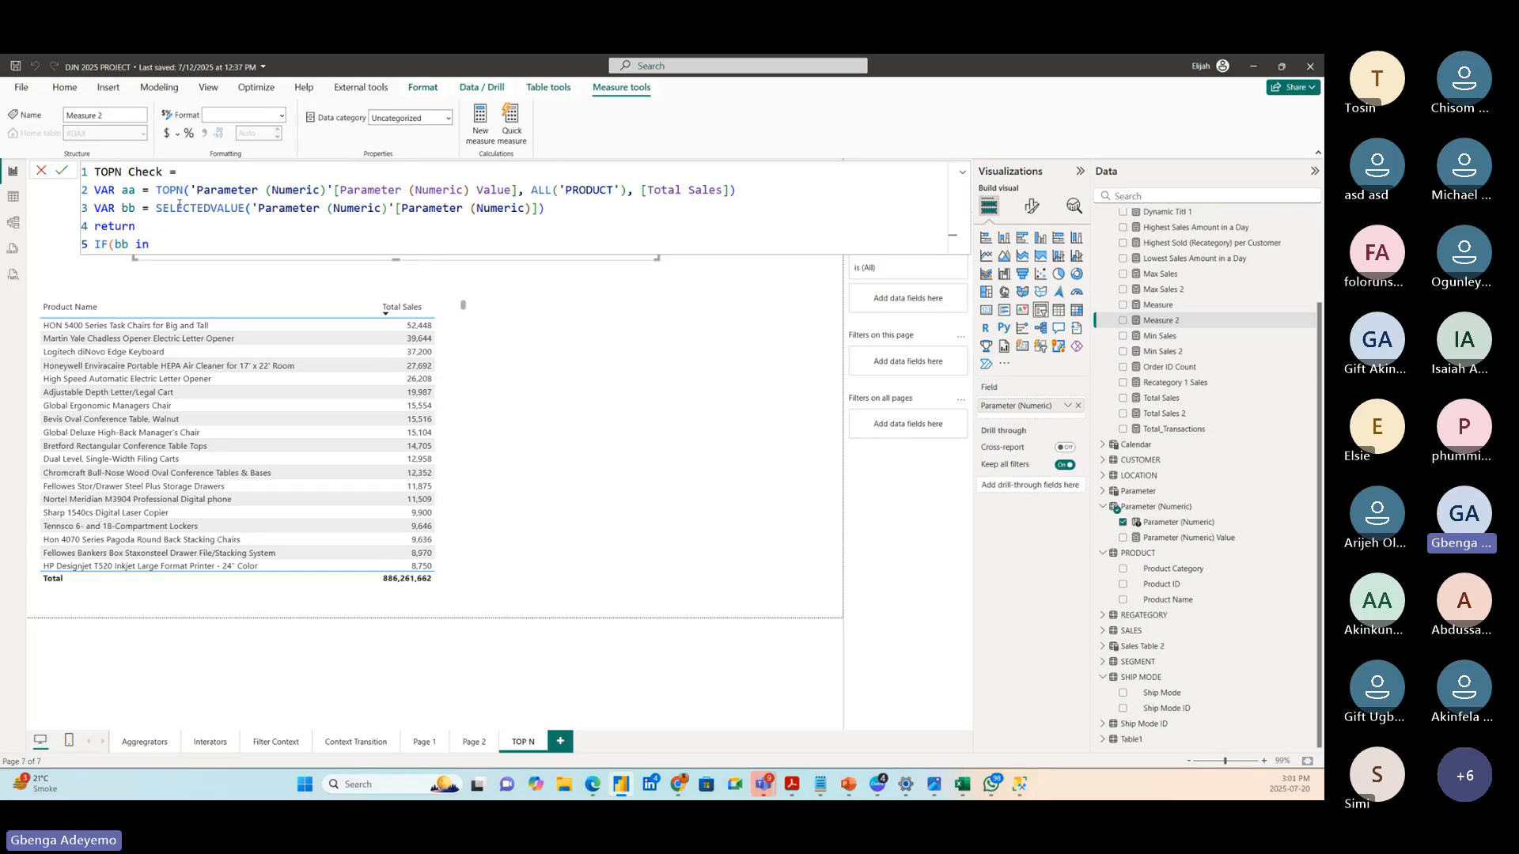
left_click_drag(157, 190, 748, 188)
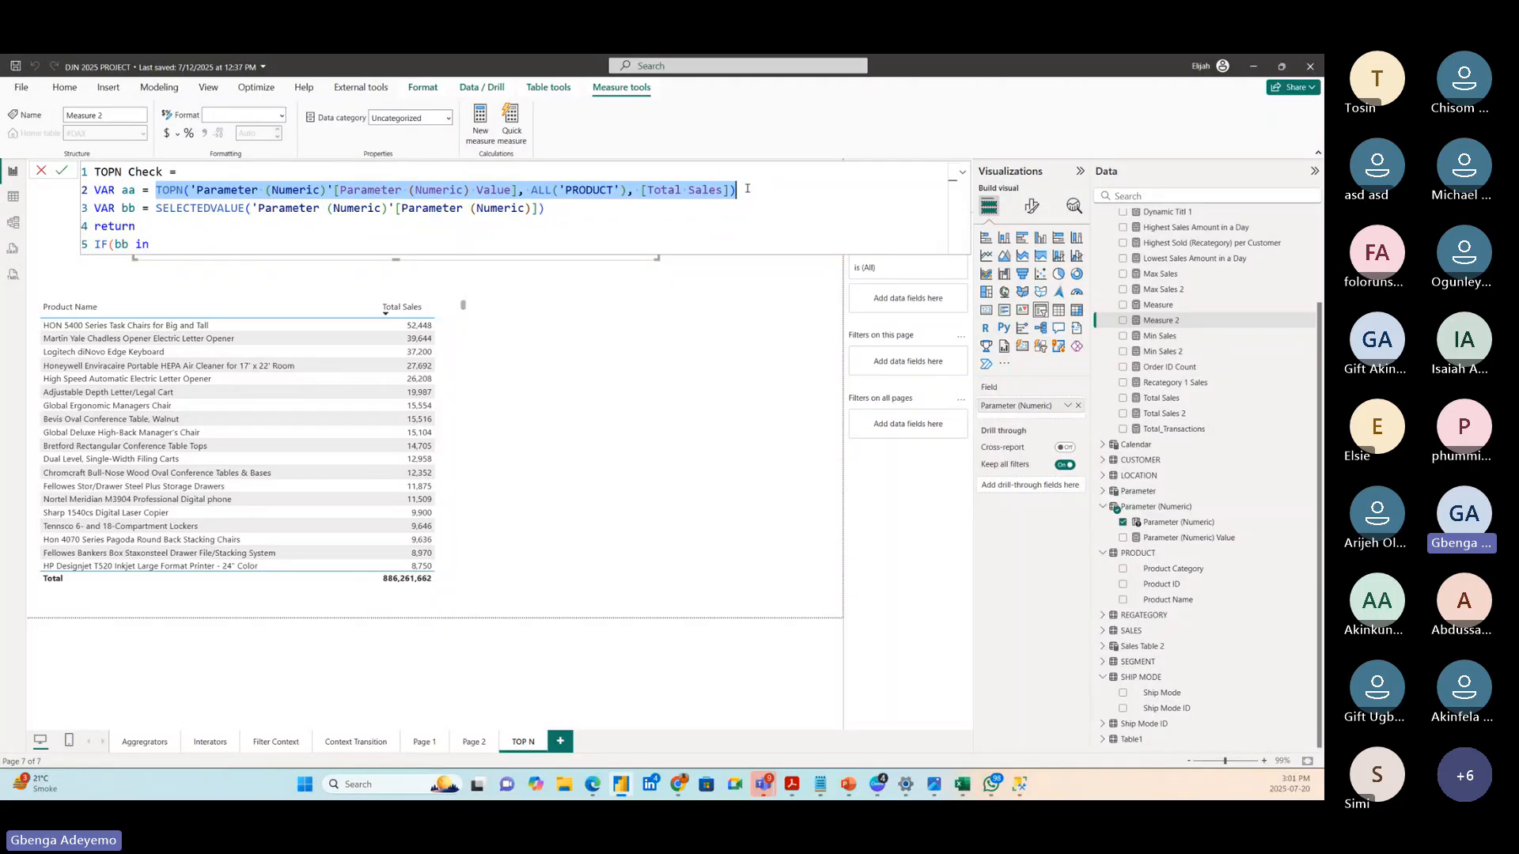
left_click(197, 244)
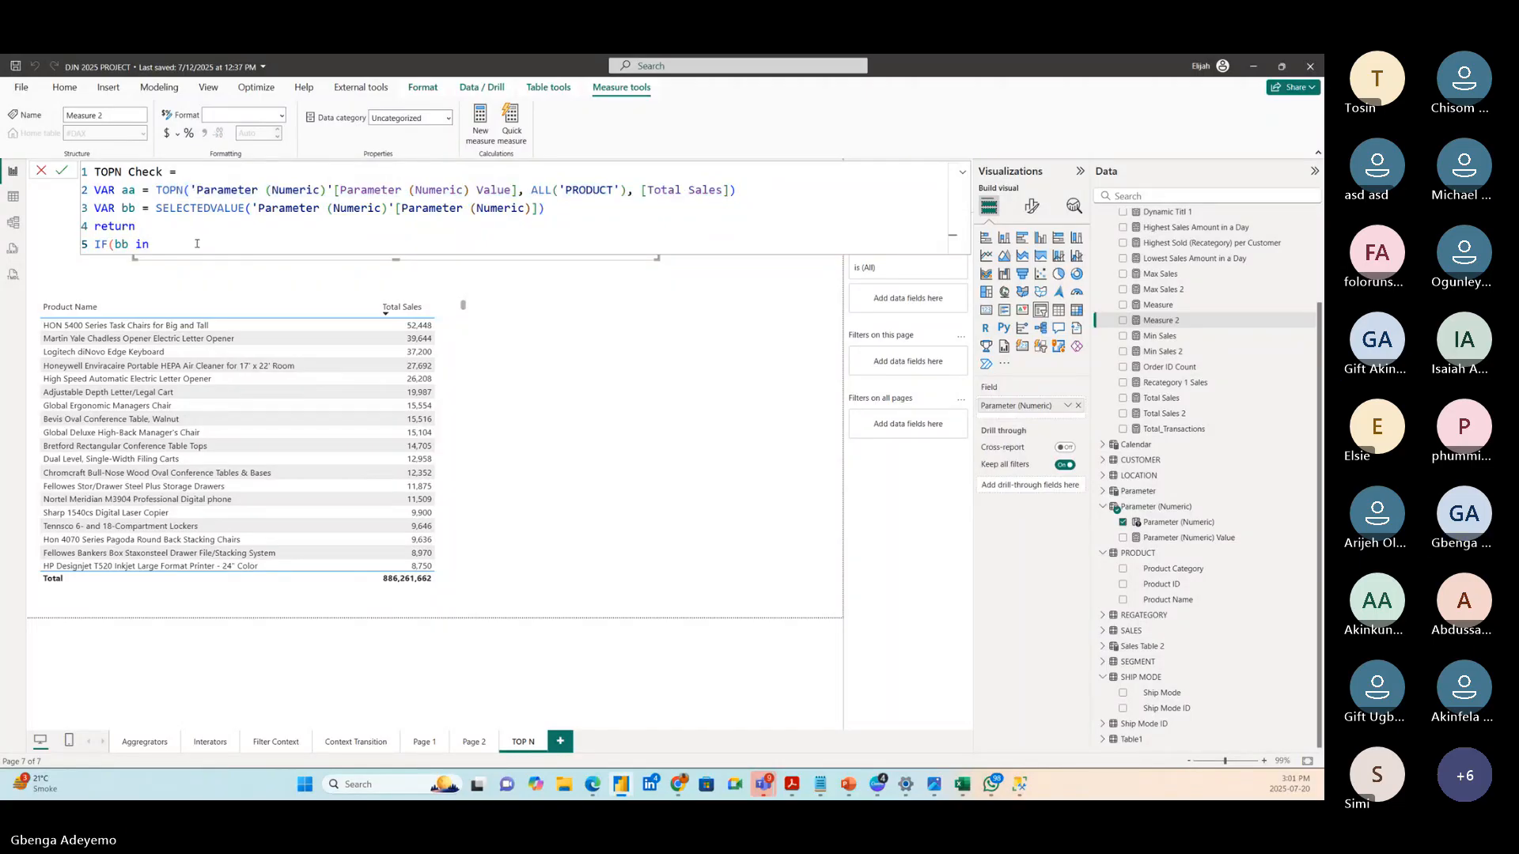
type("aa")
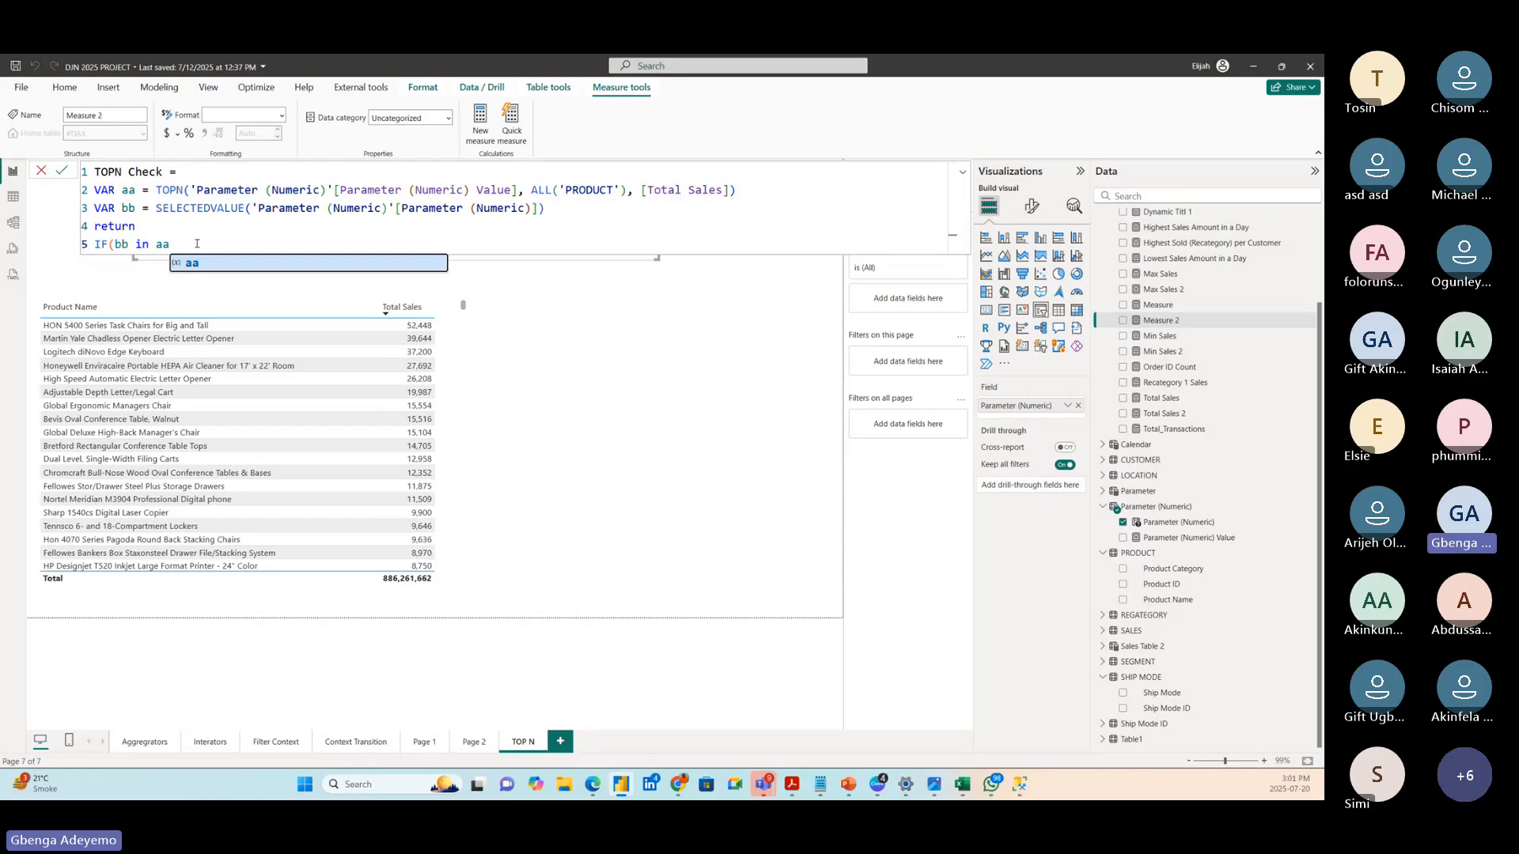
type(",")
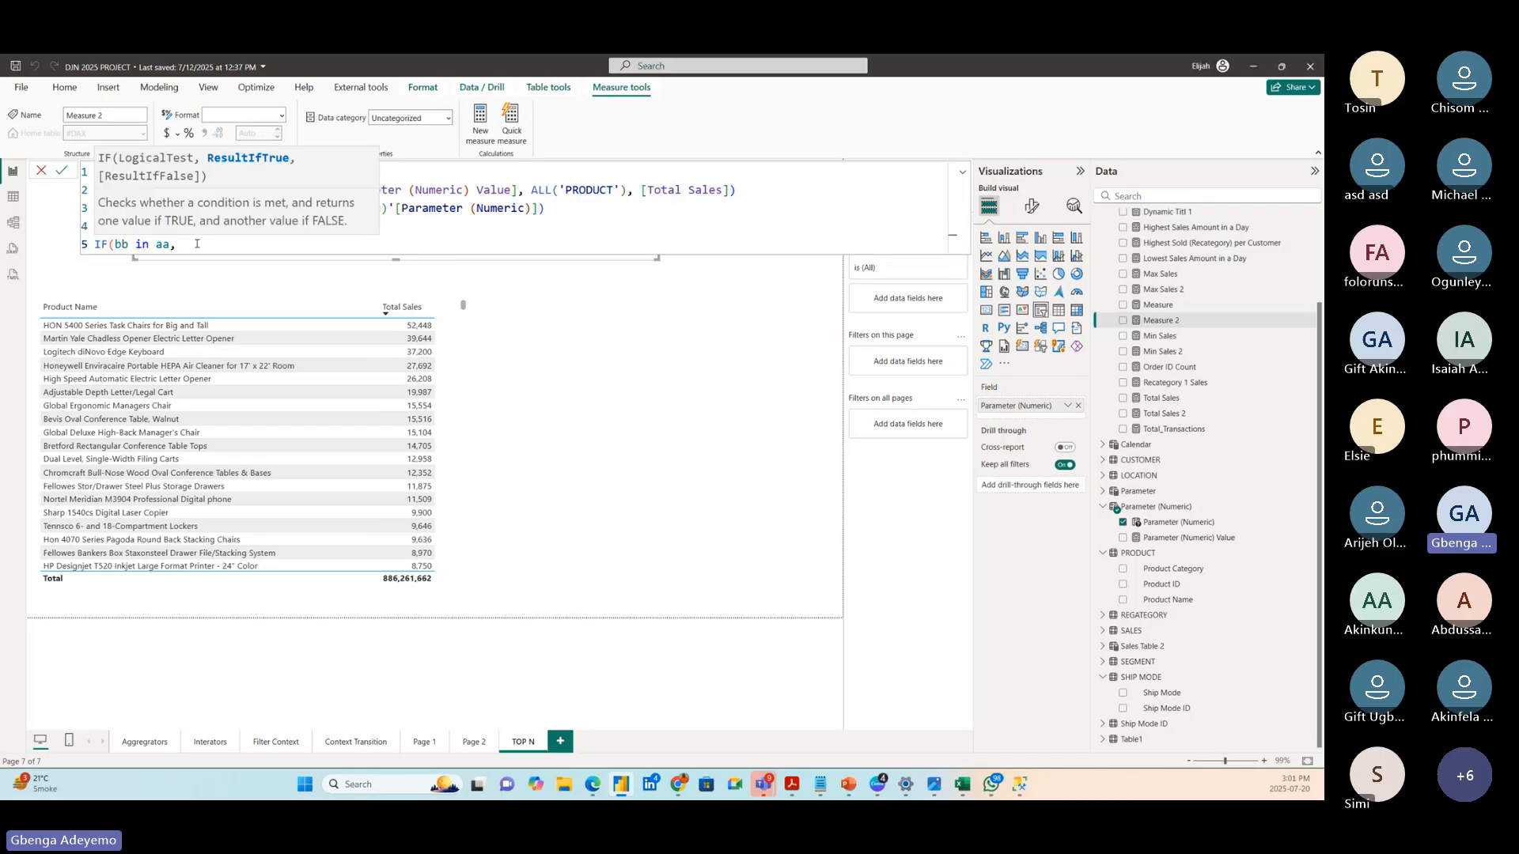
- Have the IF function return 1 when the test is true and 0 when false, and close its parenthesis
left_click(563, 210)
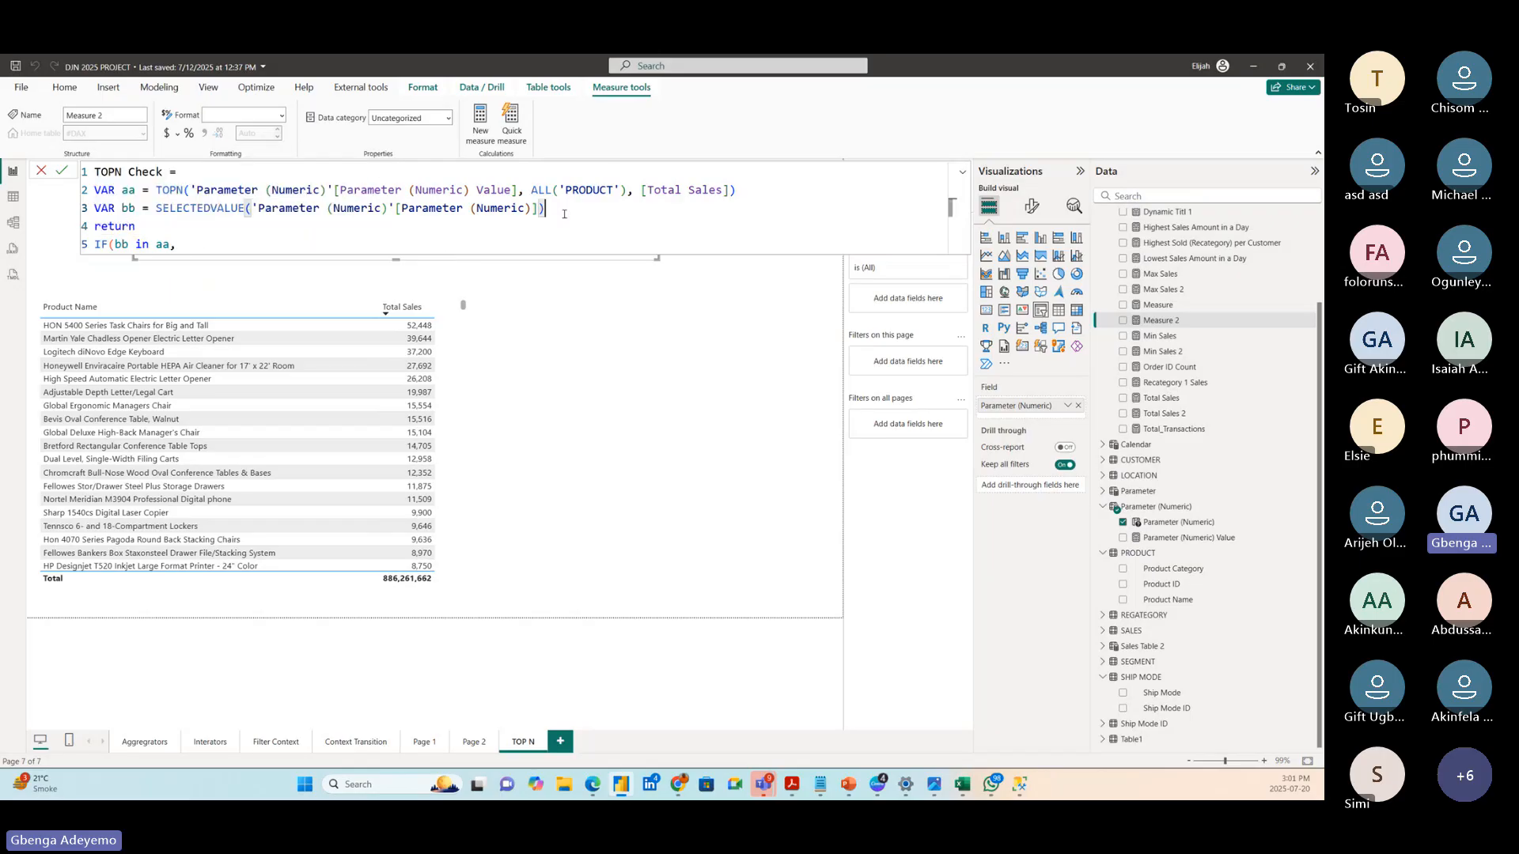
left_click_drag(156, 190, 779, 191)
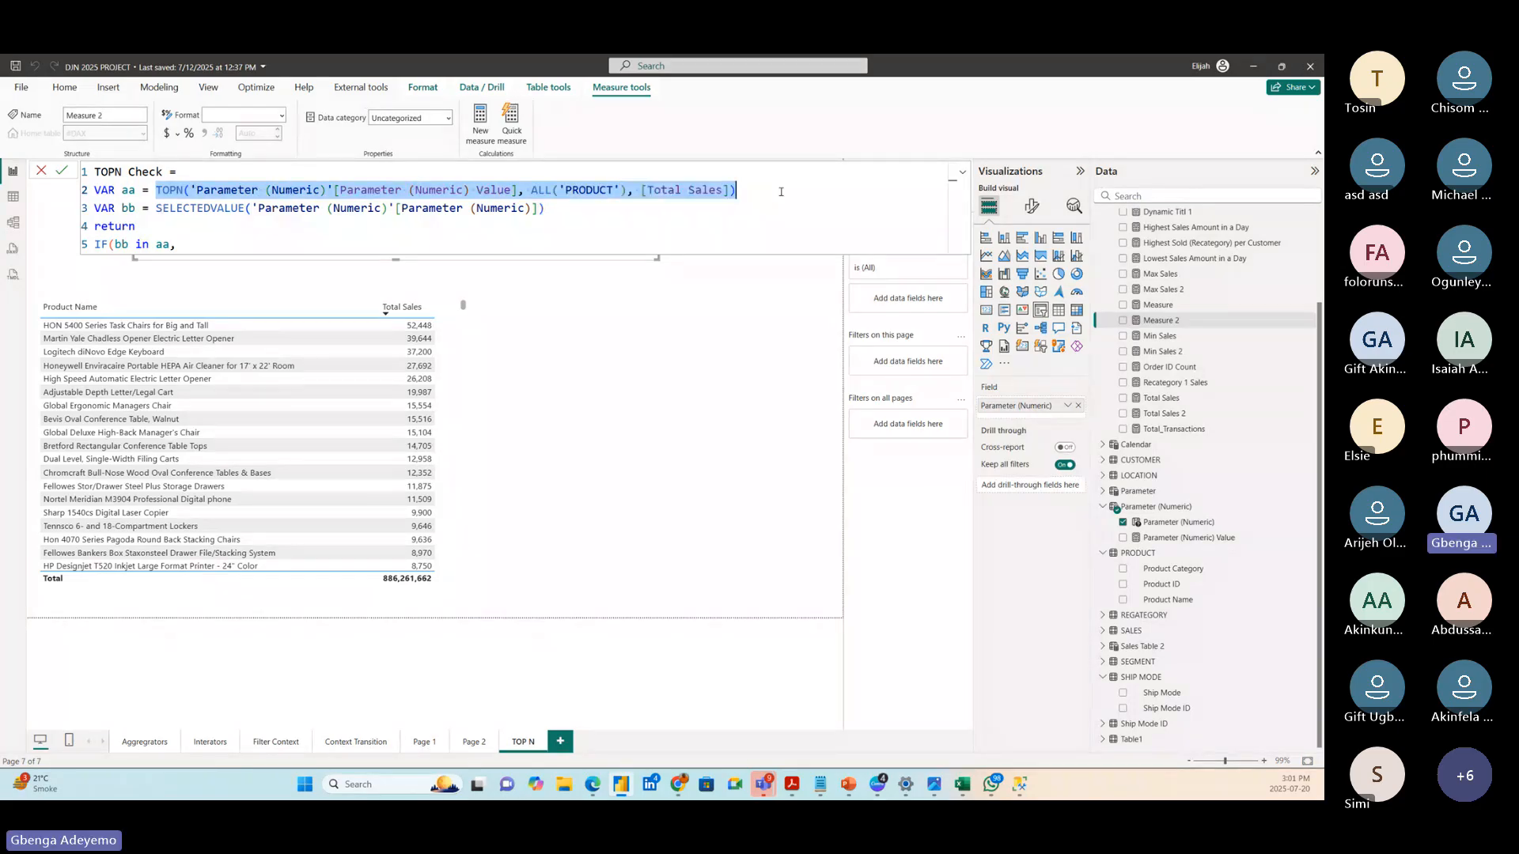
left_click(755, 191)
left_click(219, 242)
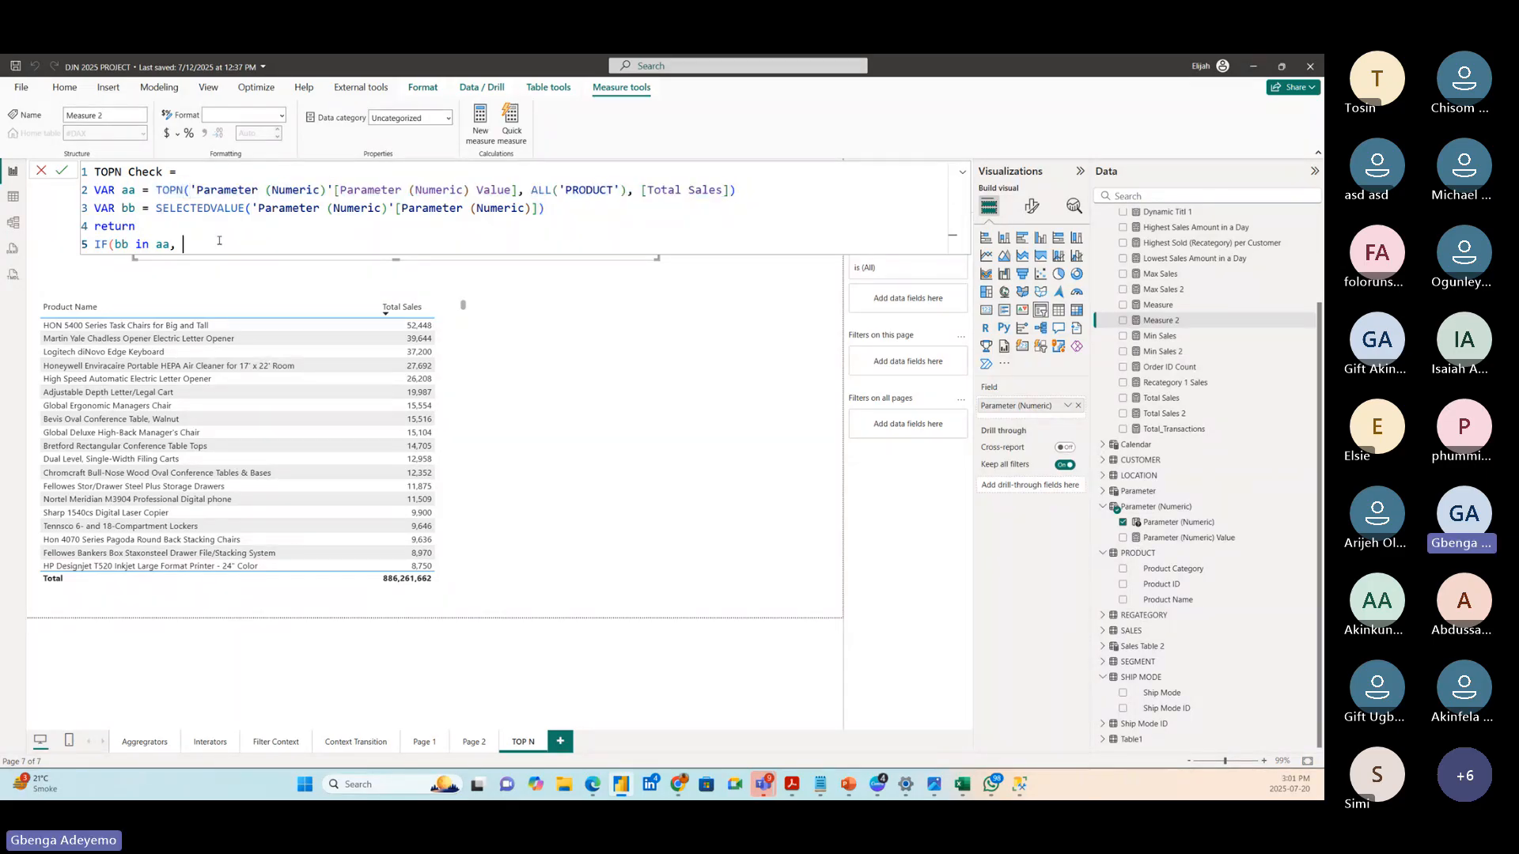
type("1")
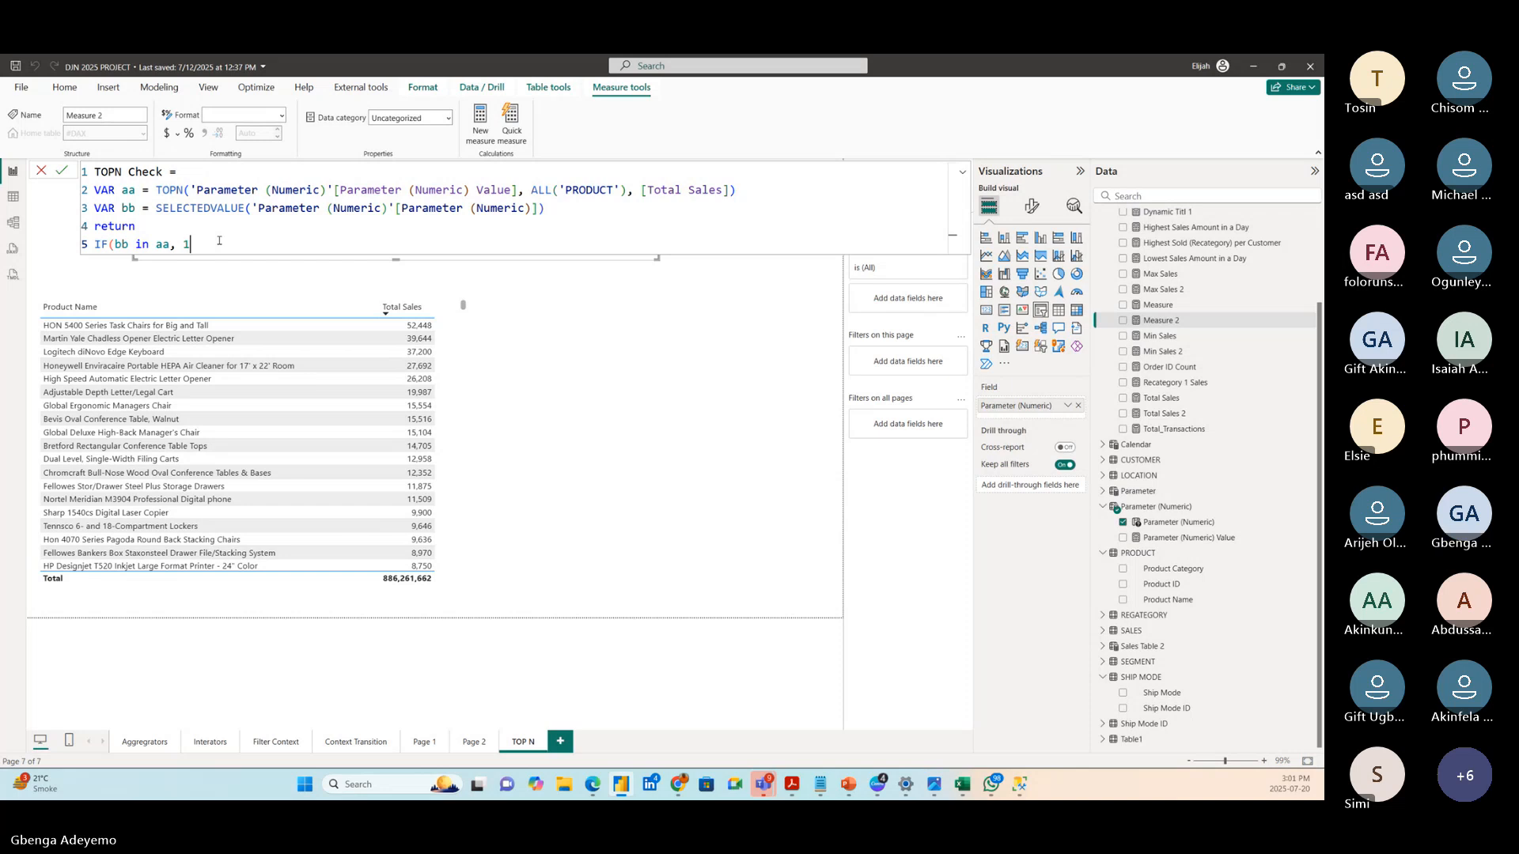
type(",")
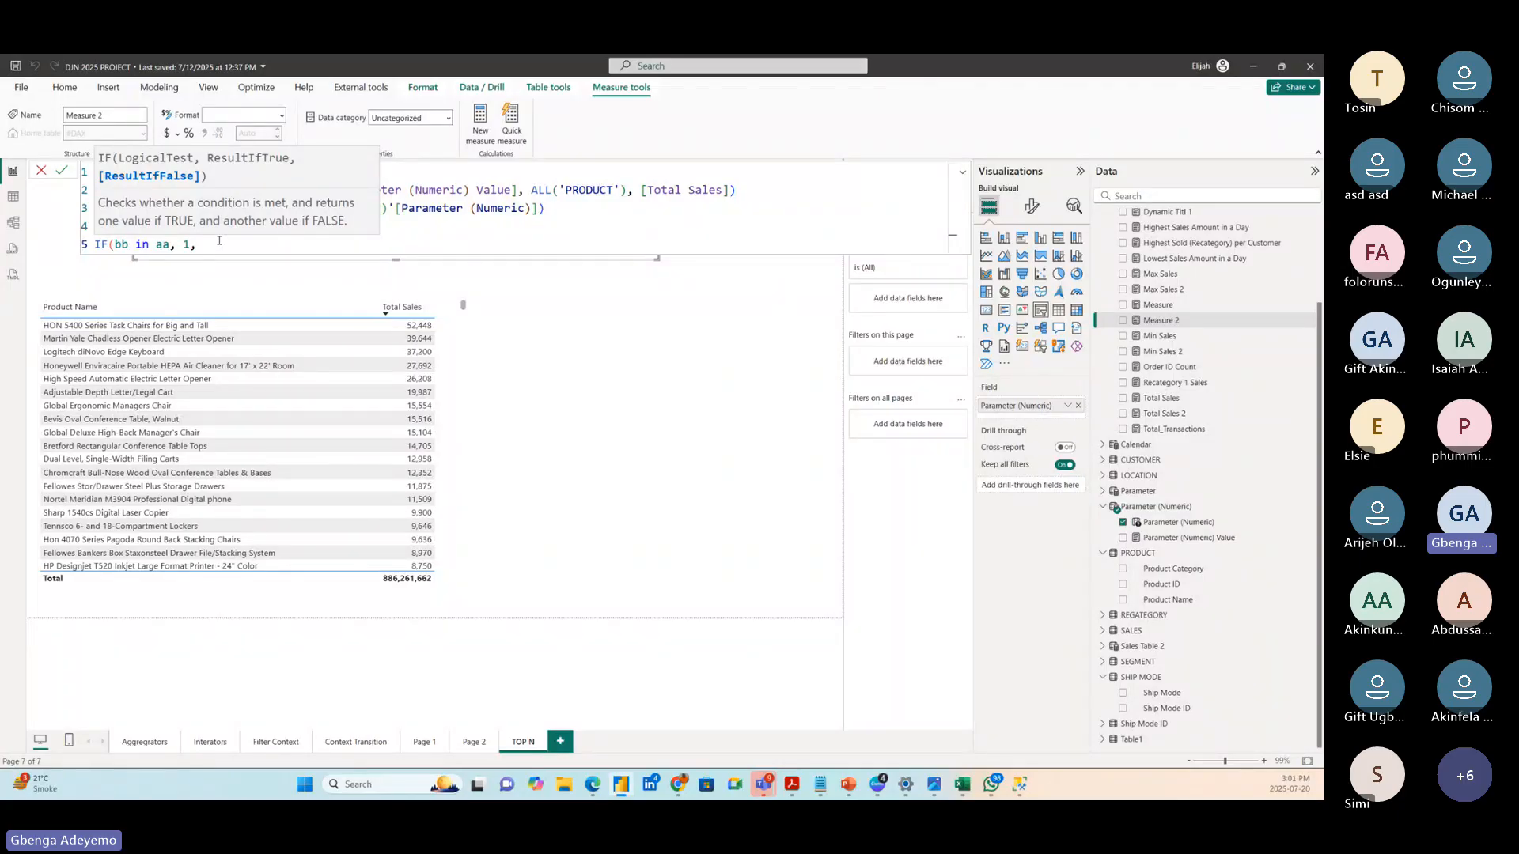
type("0)")
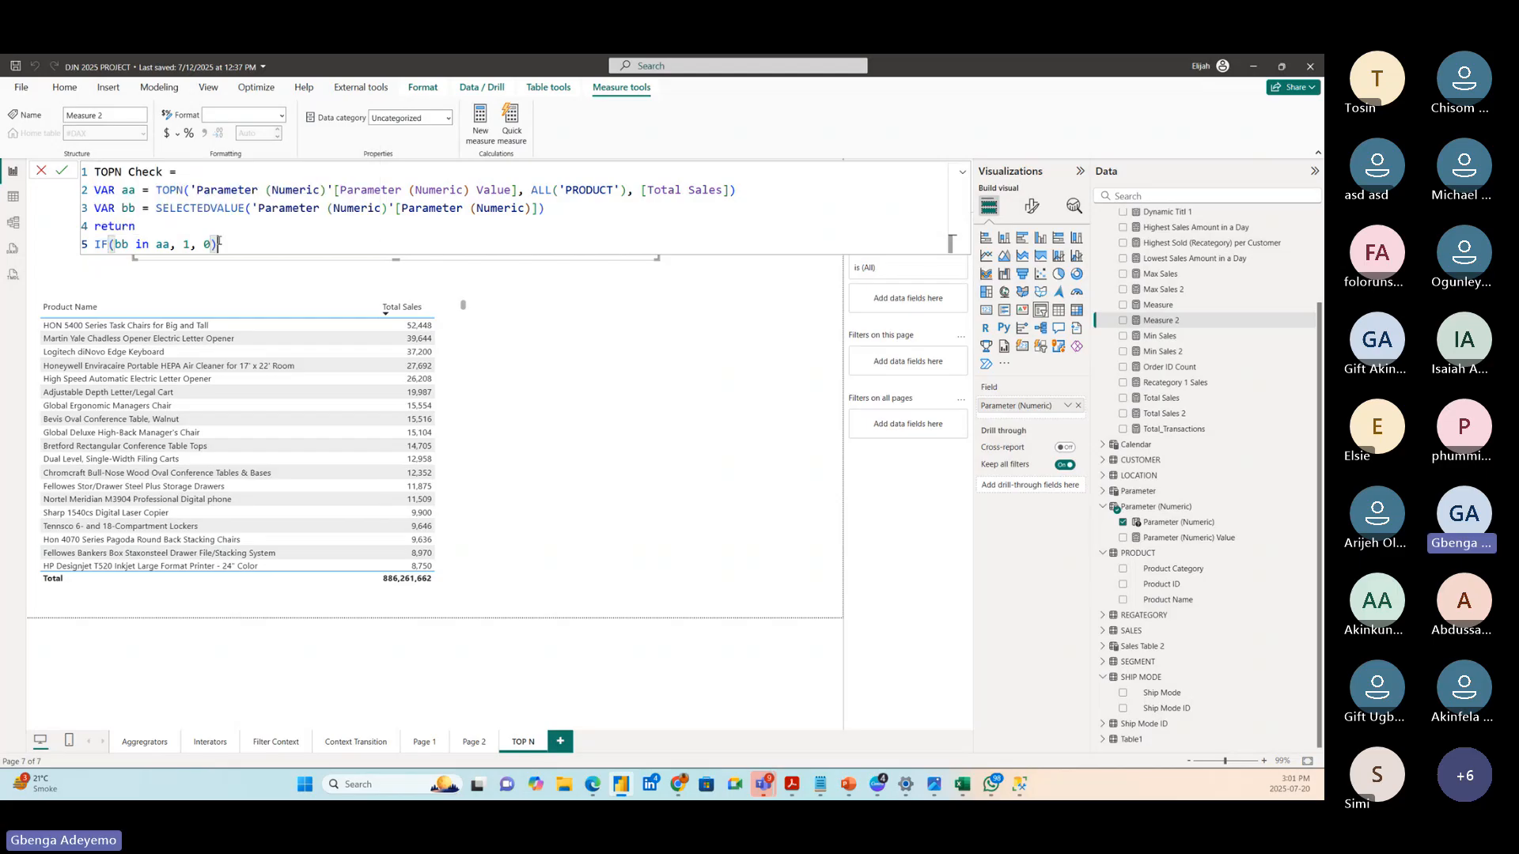
- Examine the TOPN arguments in variable aa, the SELECTEDVALUE expression in bb and the results of the IF line
left_click(570, 209)
left_click_drag(744, 190, 92, 193)
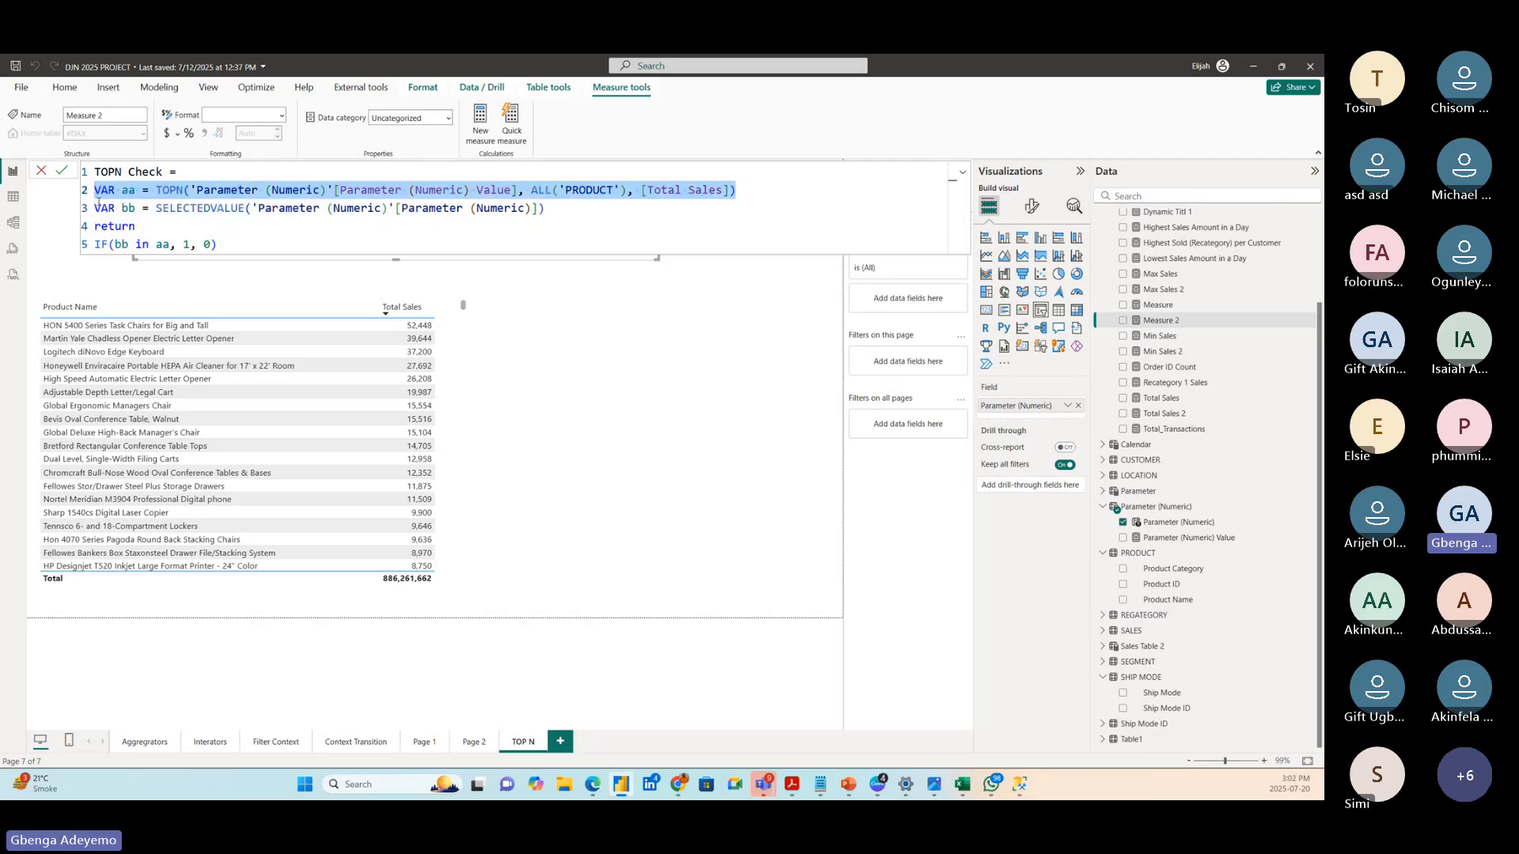
left_click(170, 191)
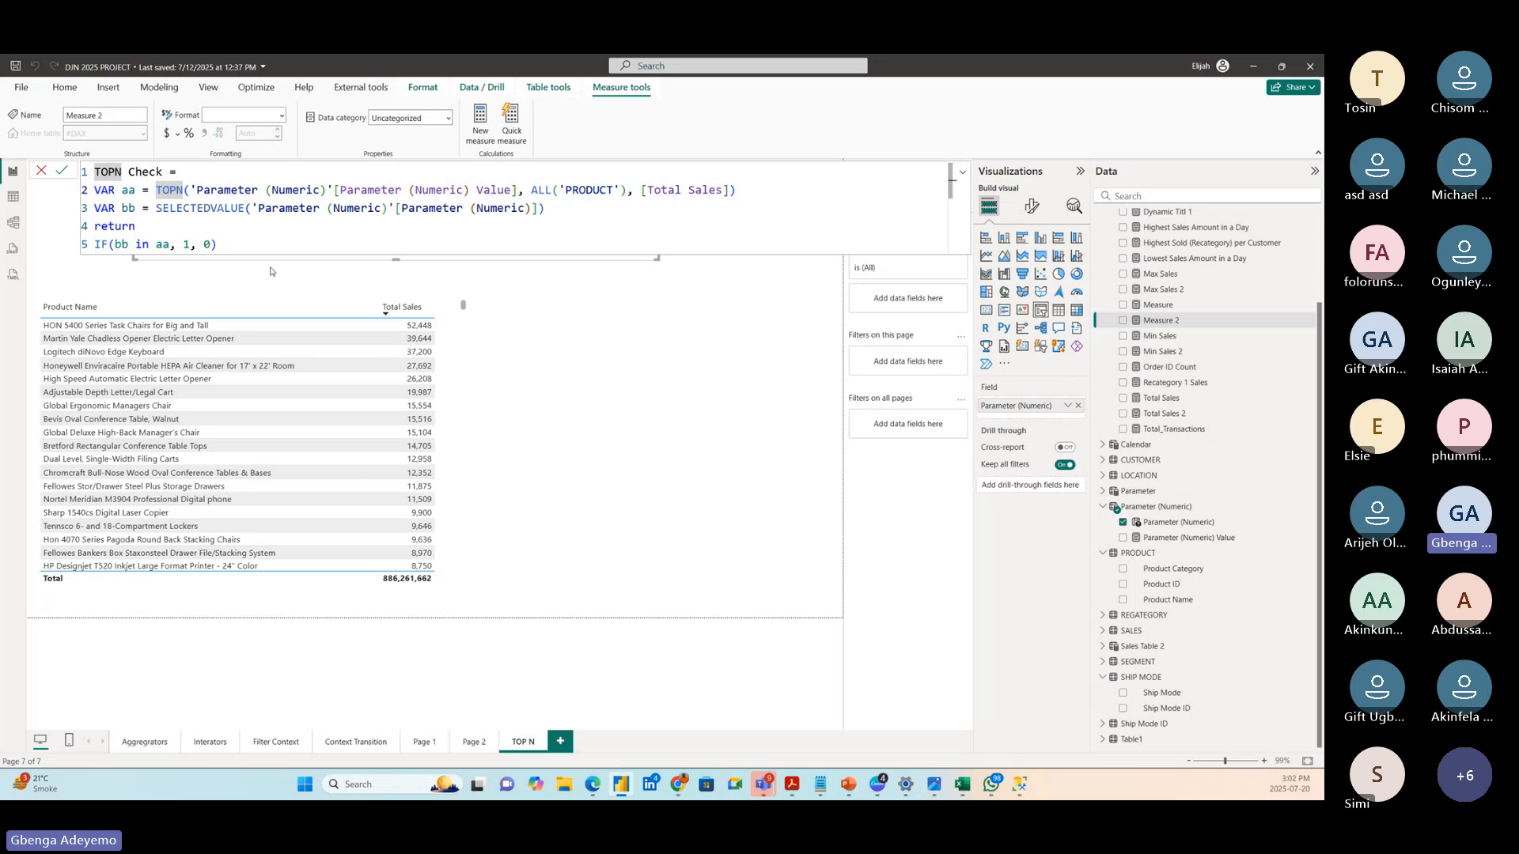
left_click_drag(532, 190, 633, 191)
left_click(533, 191)
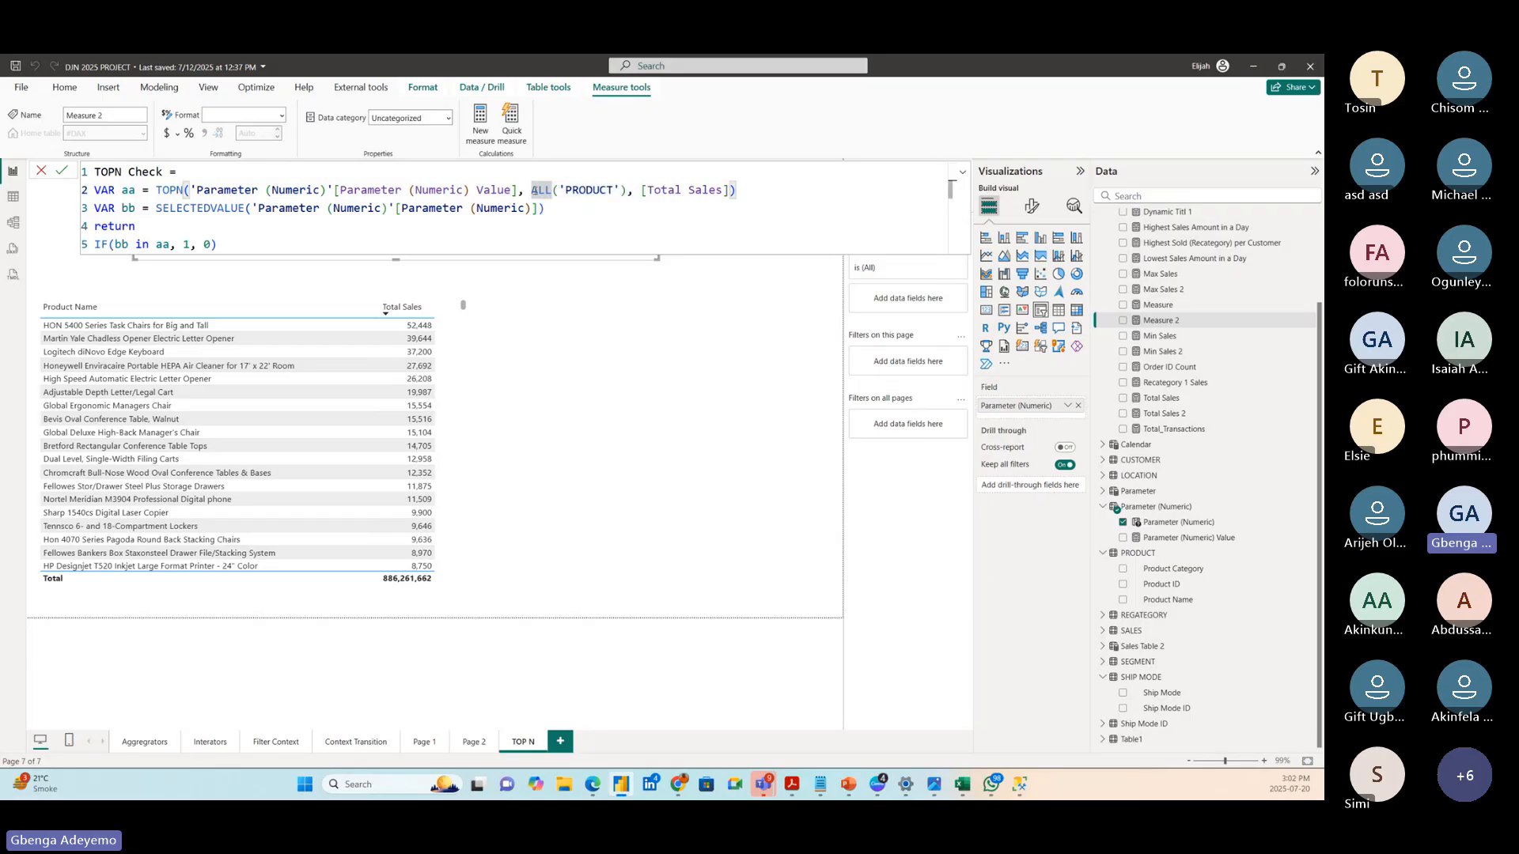
left_click_drag(532, 190, 736, 191)
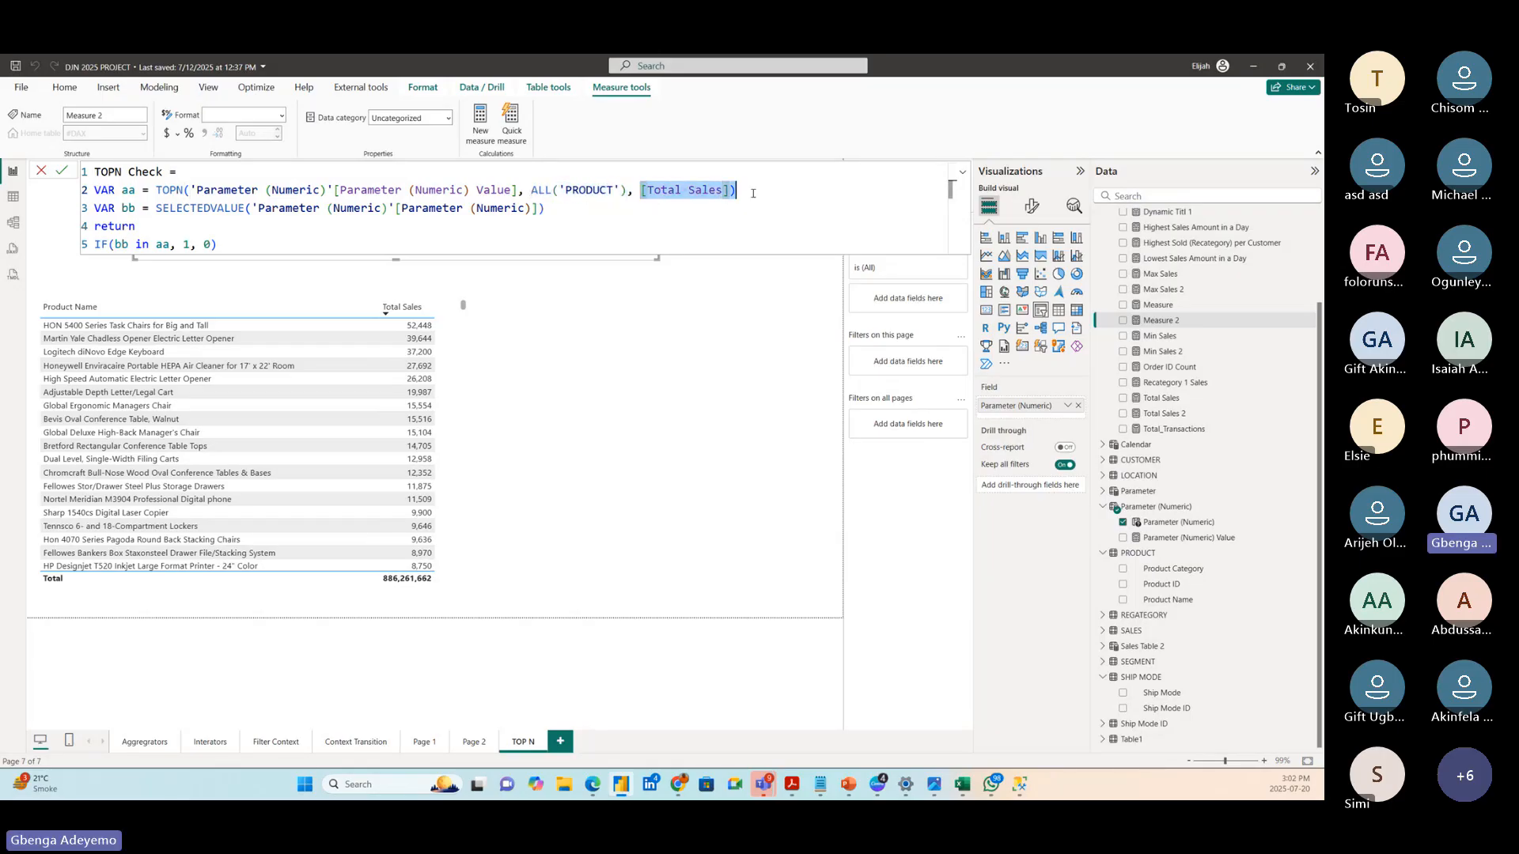
left_click_drag(155, 208, 546, 208)
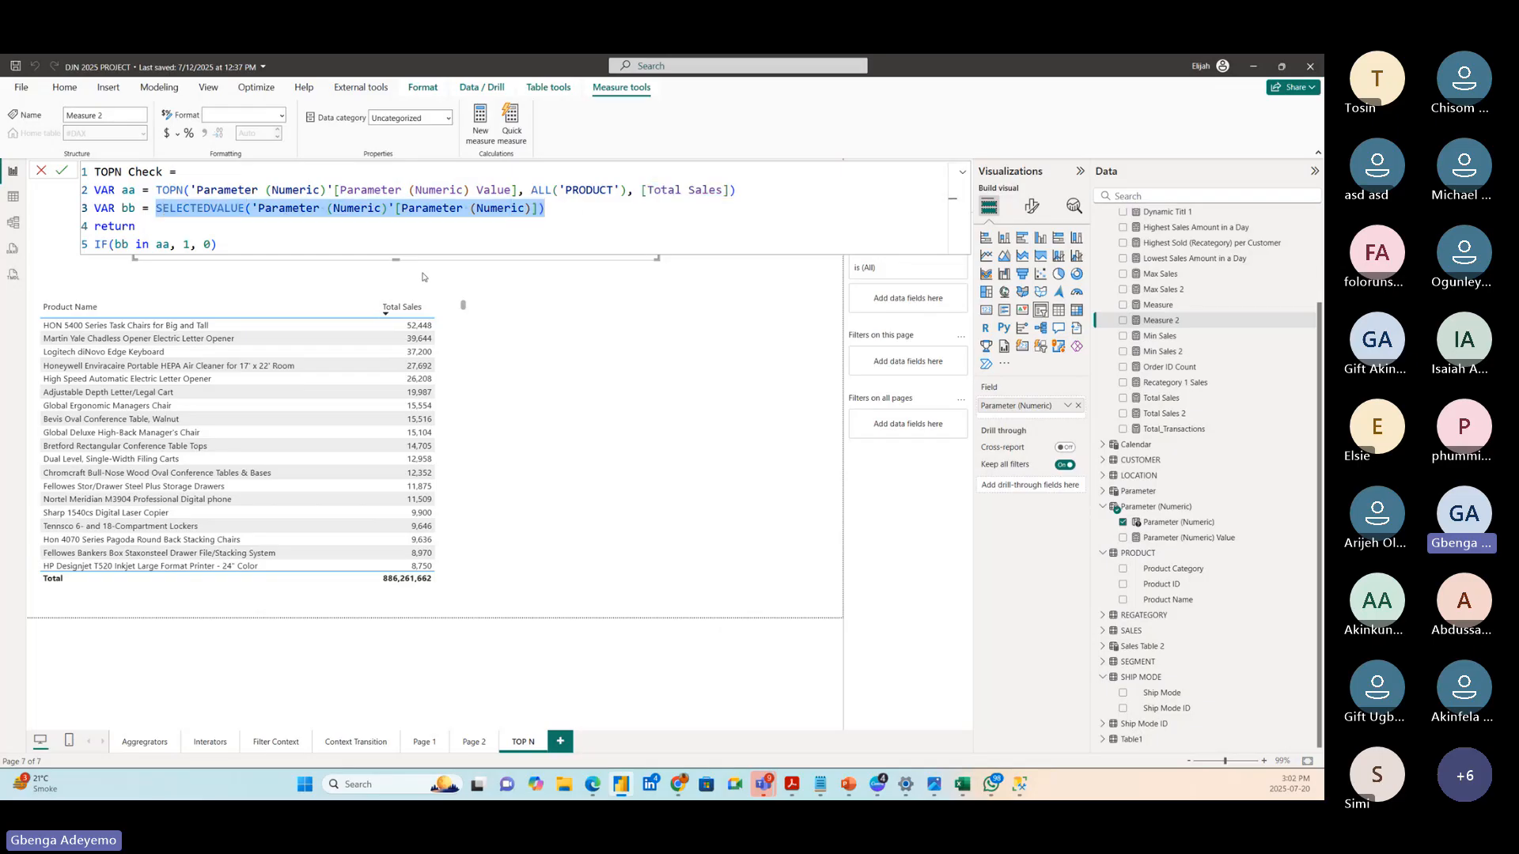
left_click(556, 212)
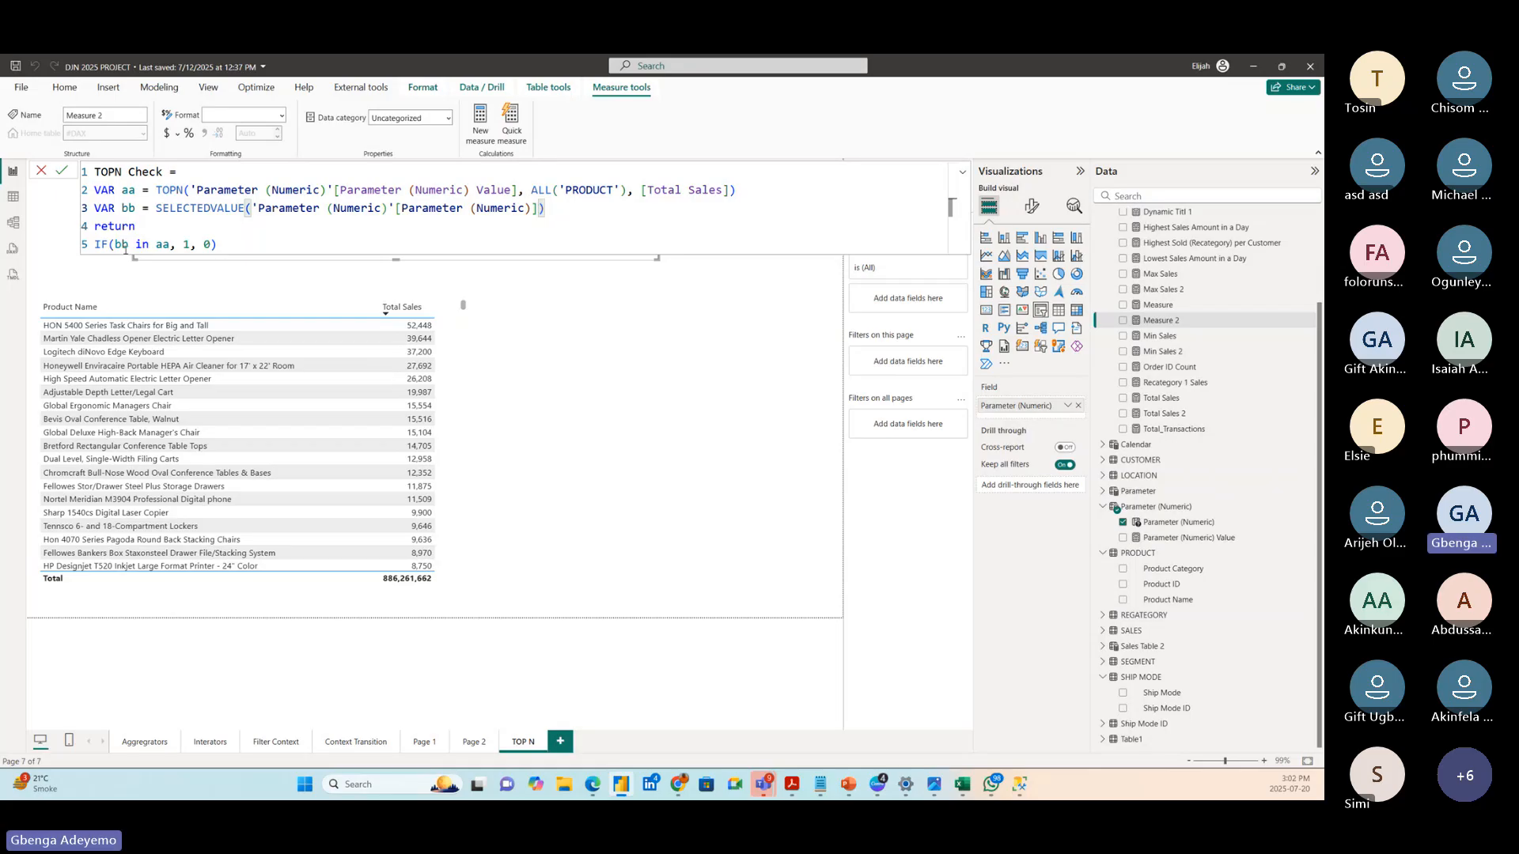
left_click(232, 247)
left_click(185, 246)
left_click(215, 246)
left_click(254, 245)
- Commit the TOPN Check measure and reopen its formula from the measure list
left_click(64, 173)
key("Return")
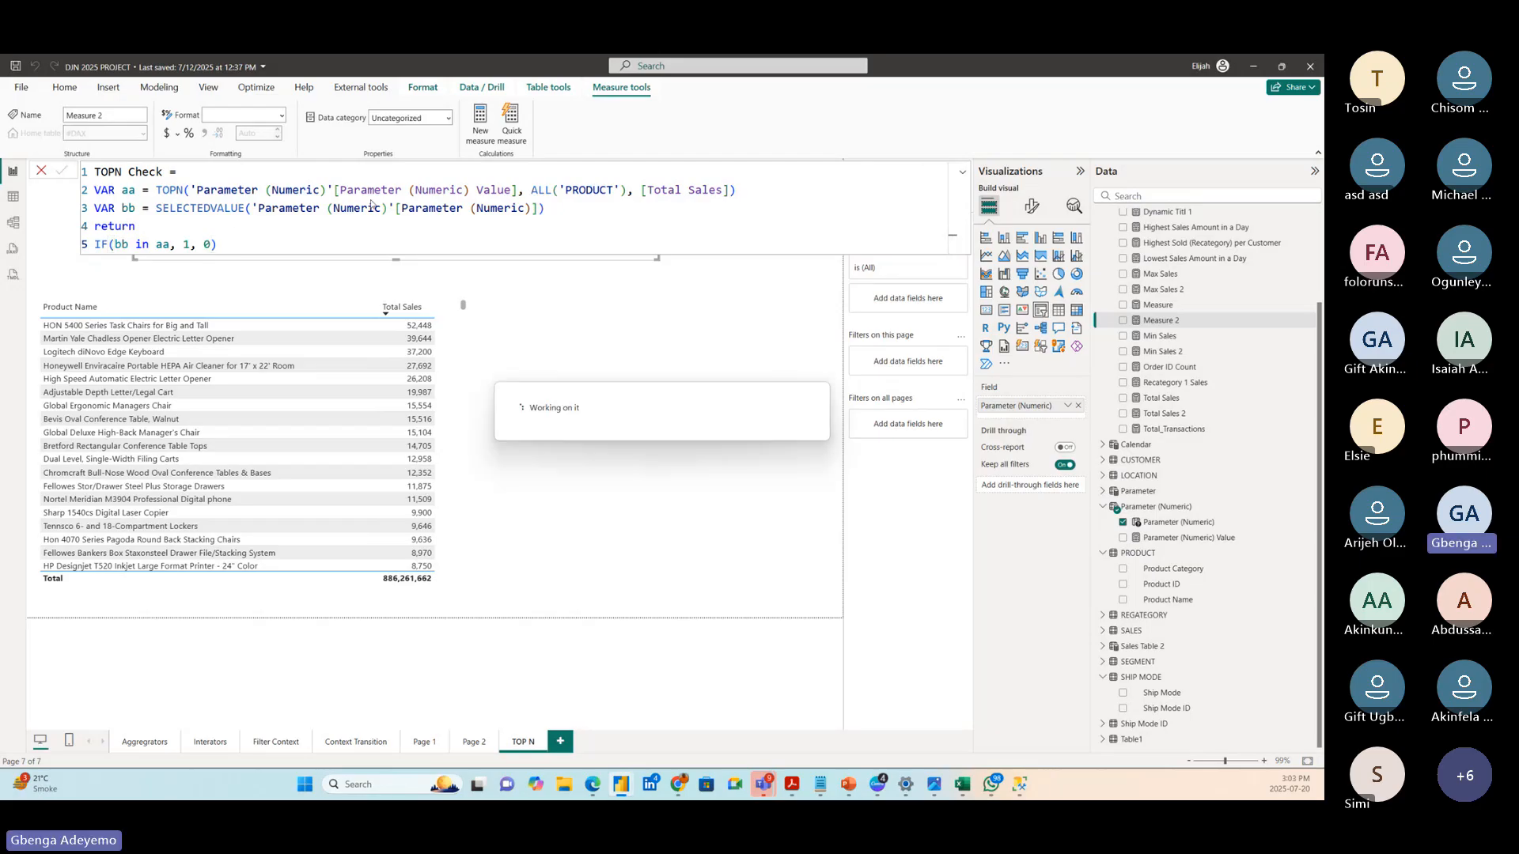
left_click(451, 432)
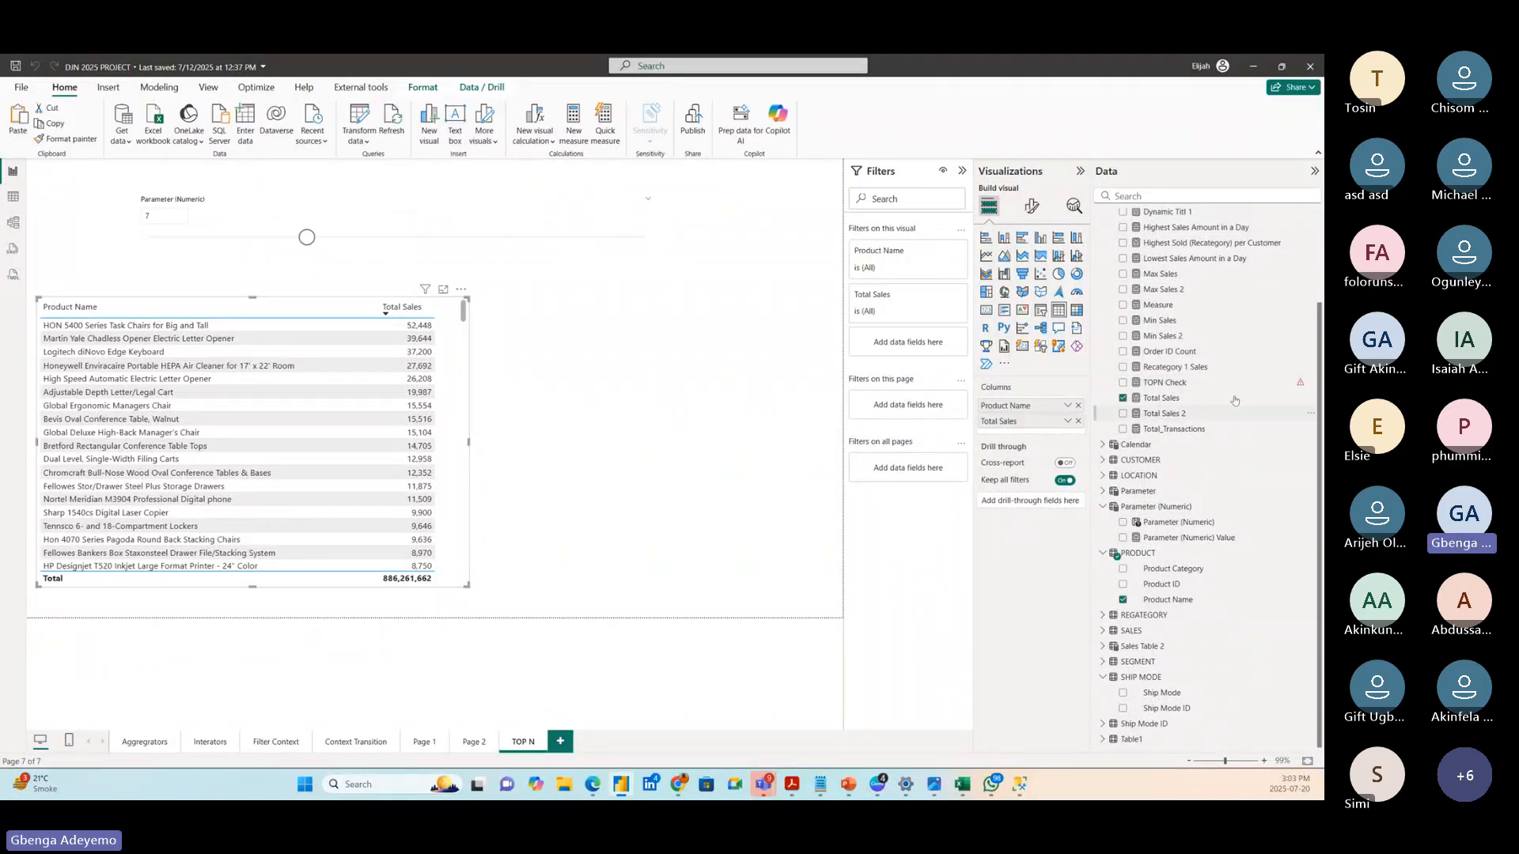
left_click(1170, 382)
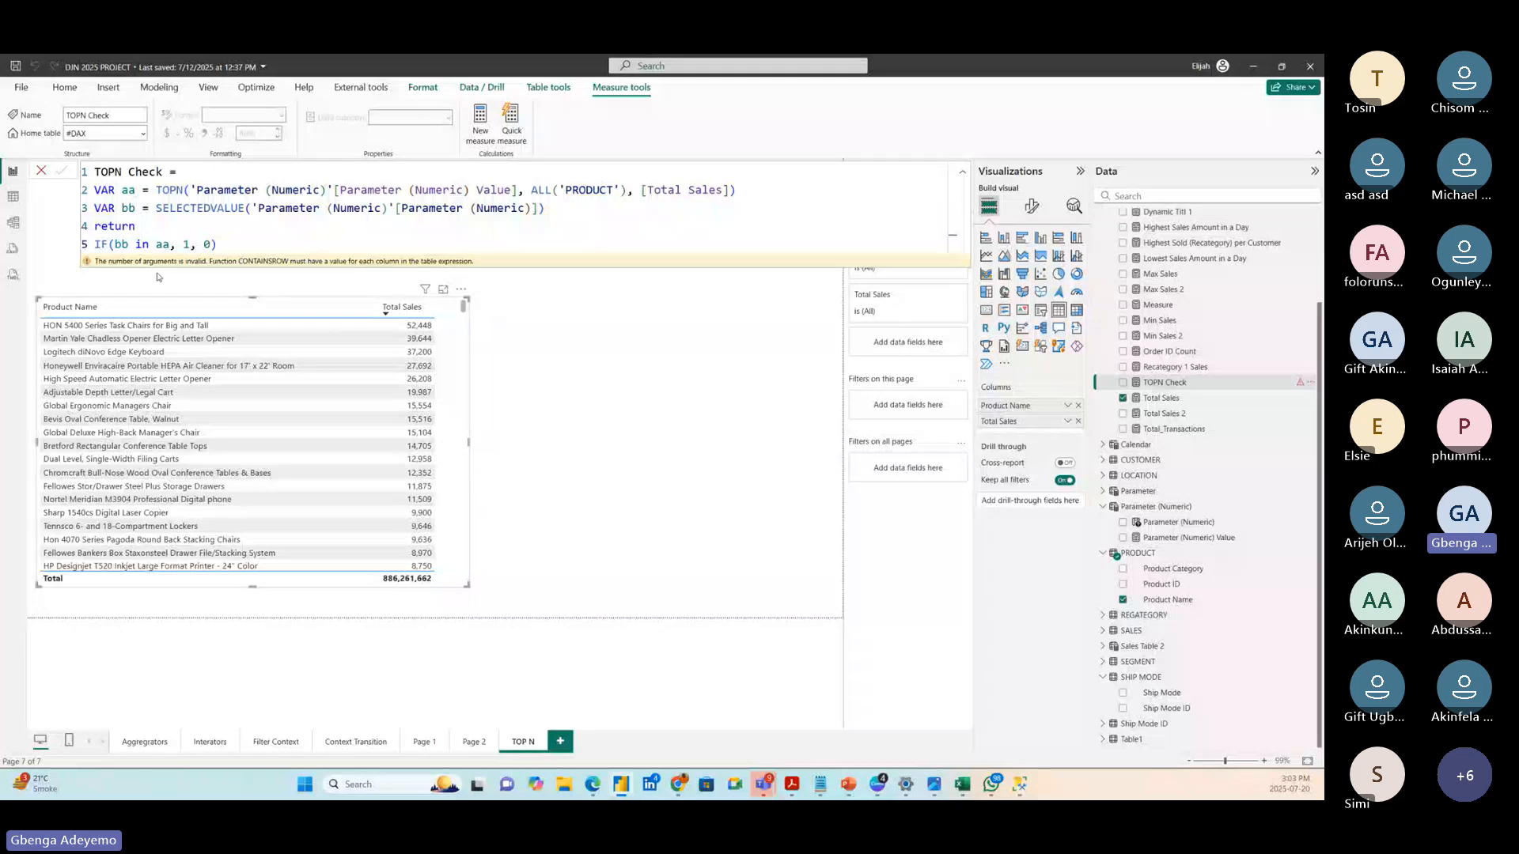
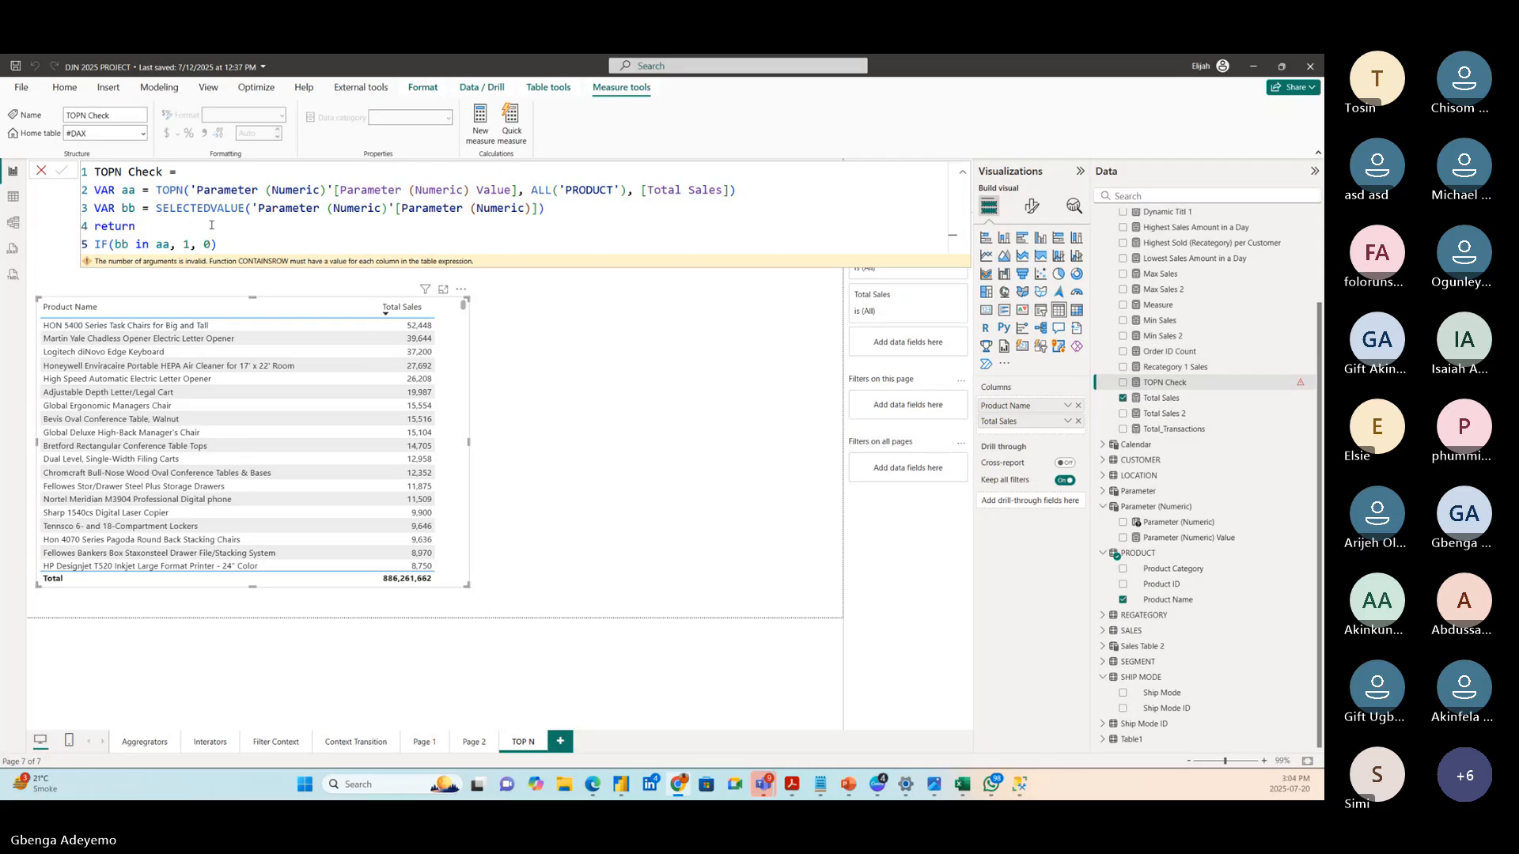
- Recheck the ALL argument, variable bb and the IF line, and try committing the TOPN Check formula again
left_click(751, 188)
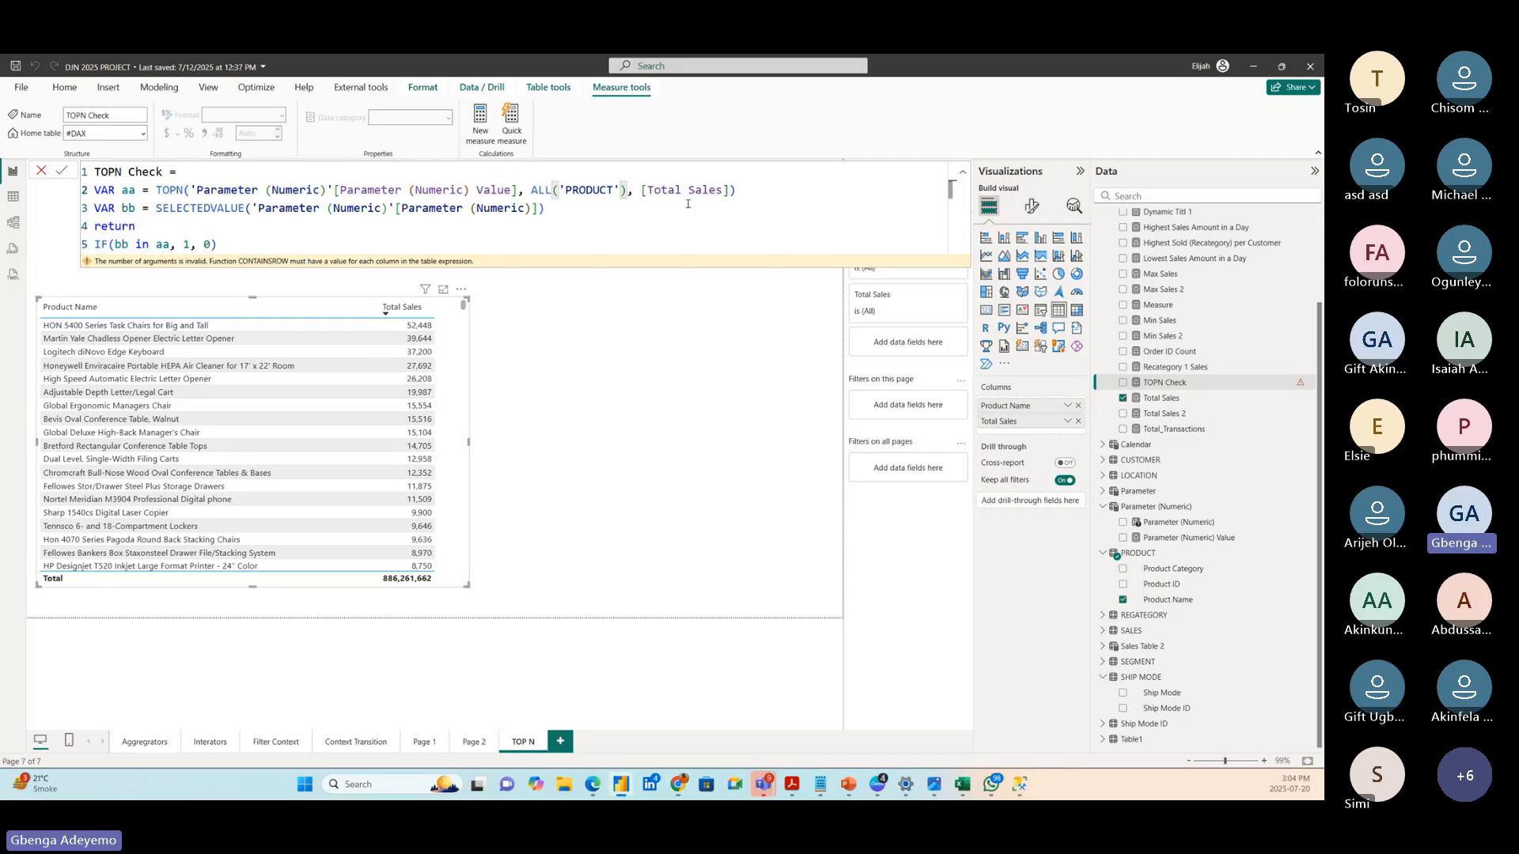
left_click(621, 190)
left_click(619, 215)
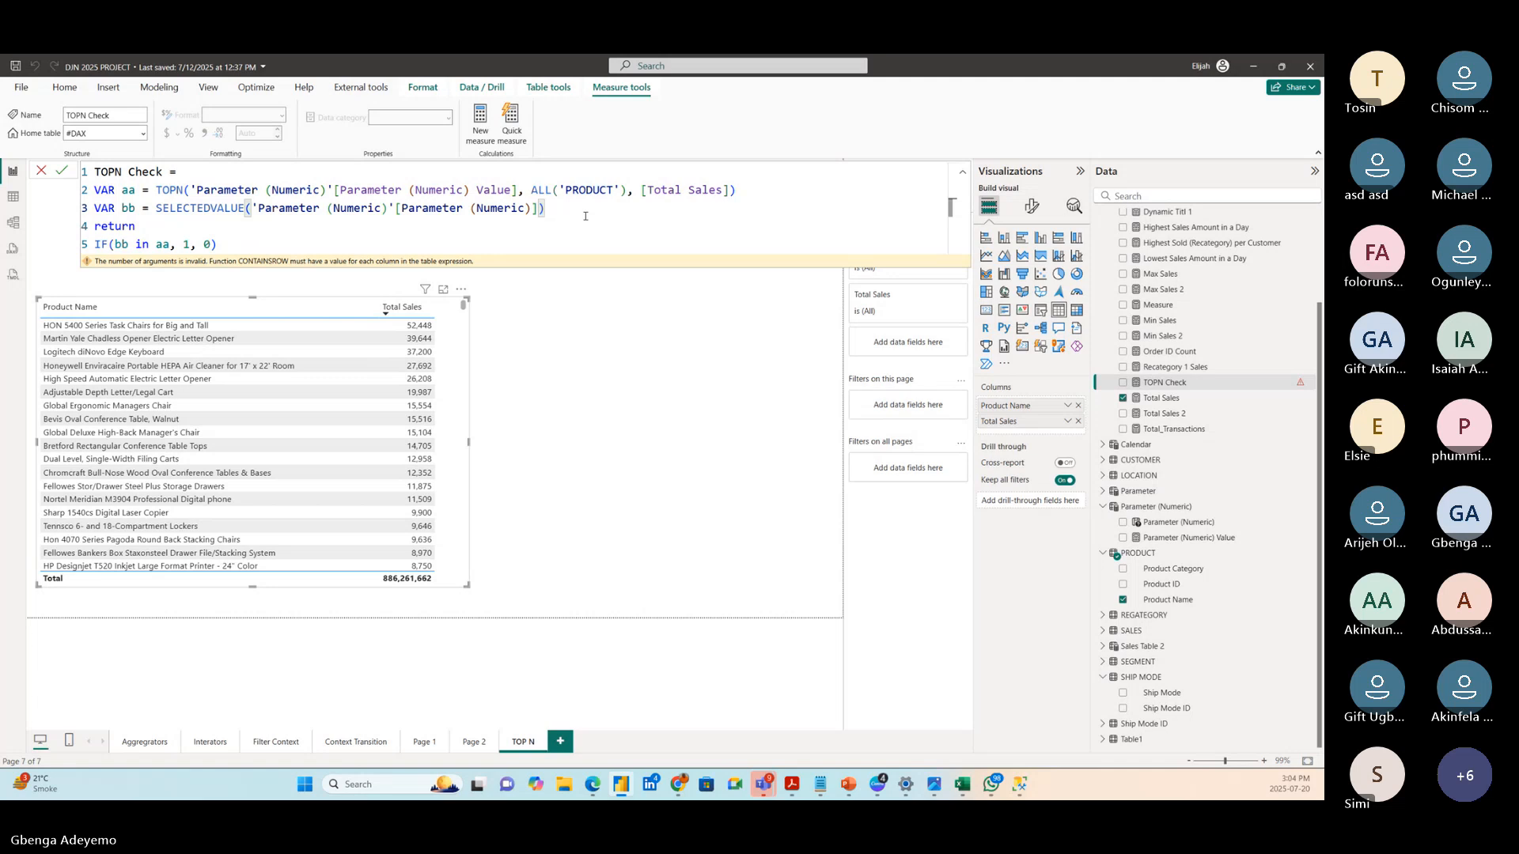
left_click(241, 247)
left_click(61, 171)
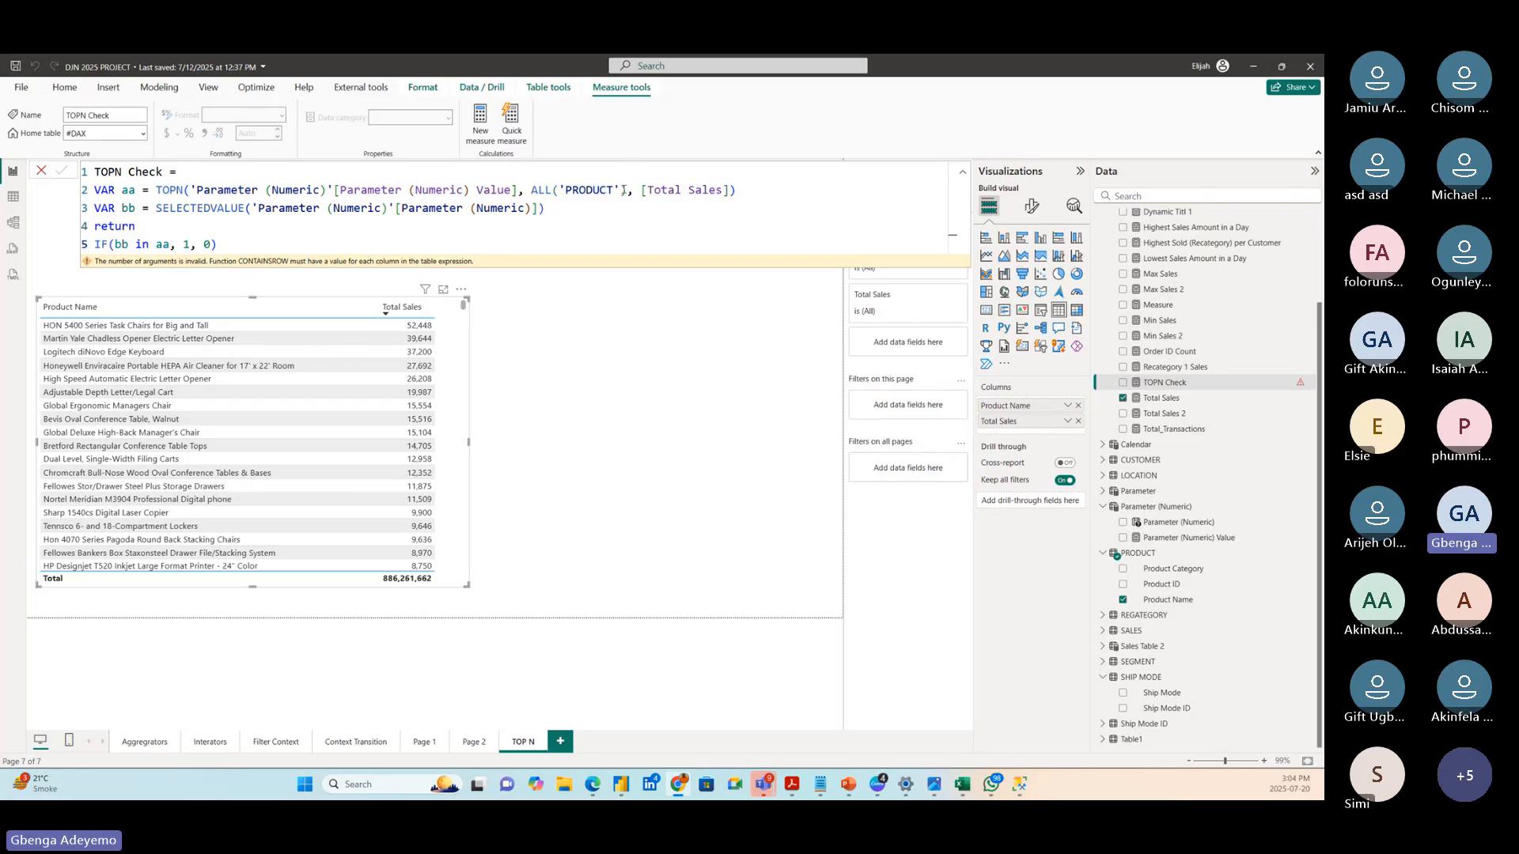
- Narrow the ALL argument in variable aa to 'PRODUCT'[Product Name] and commit the measure
left_click(556, 191)
left_click(621, 189)
type("[")
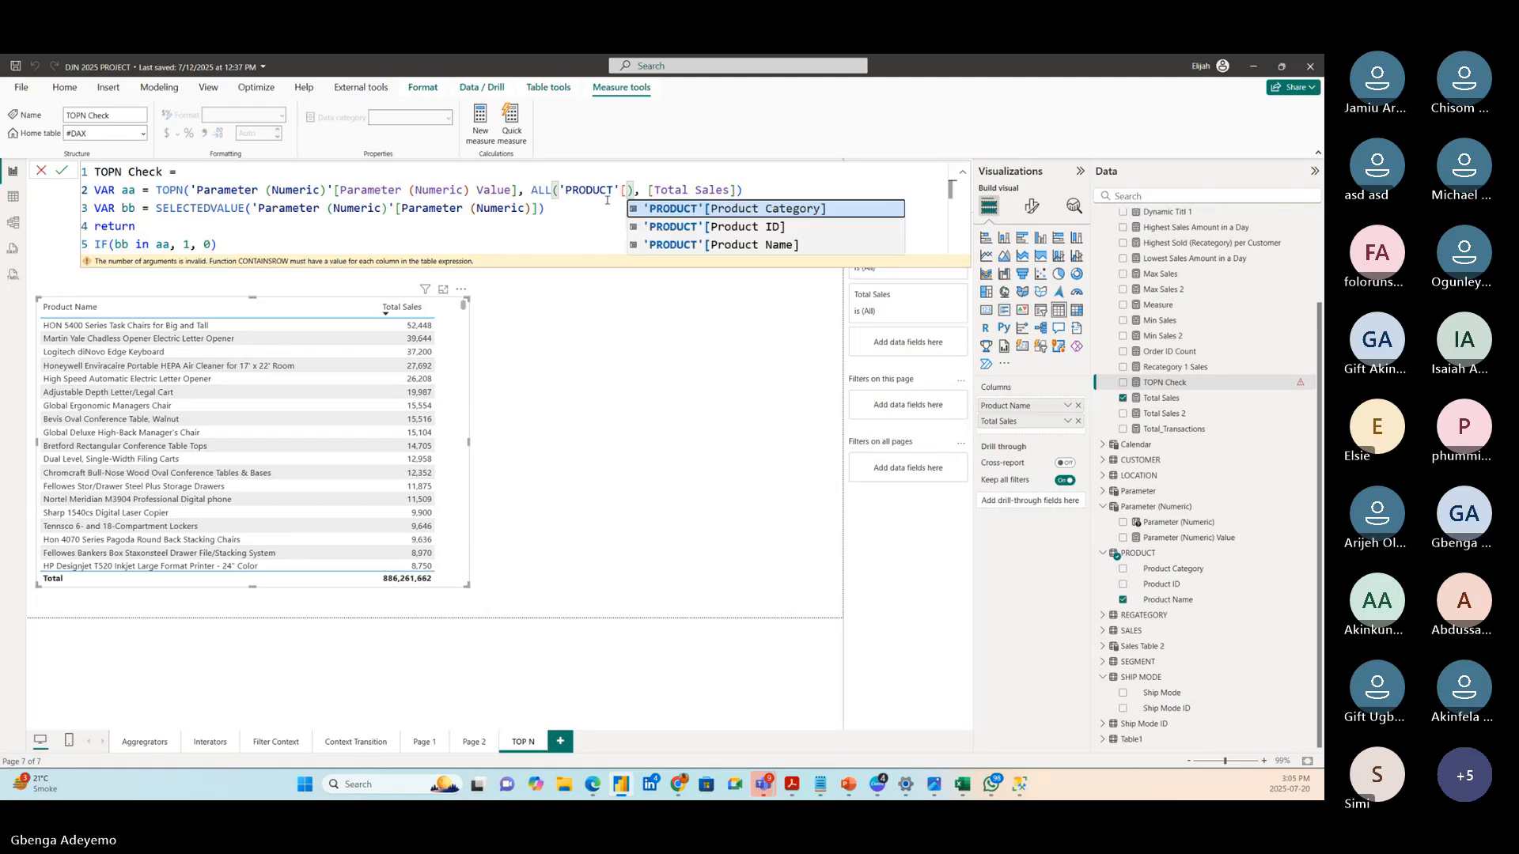
left_click(692, 245)
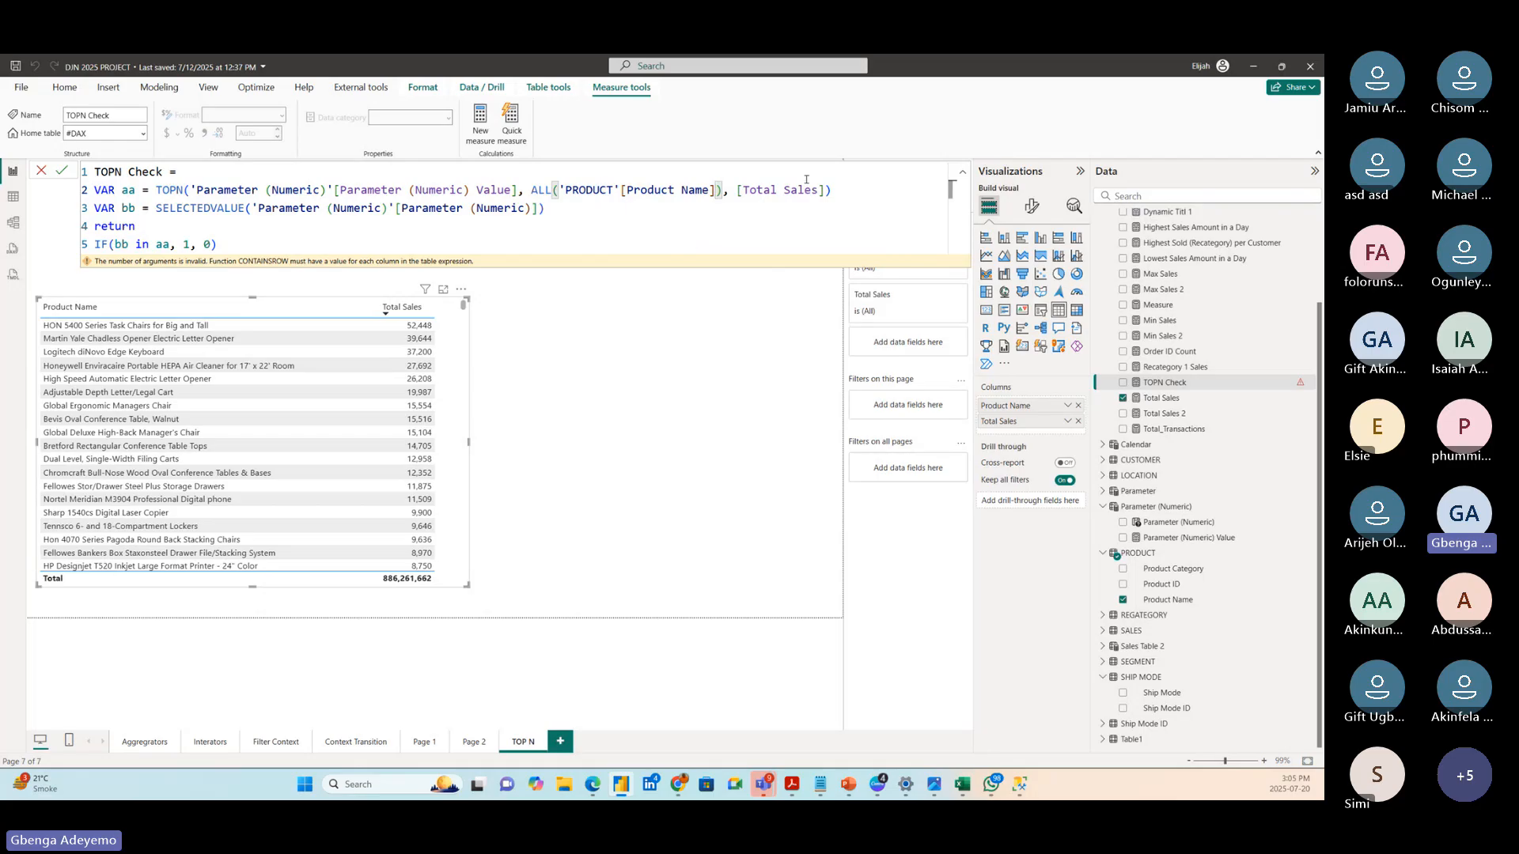
key("End")
left_click(63, 170)
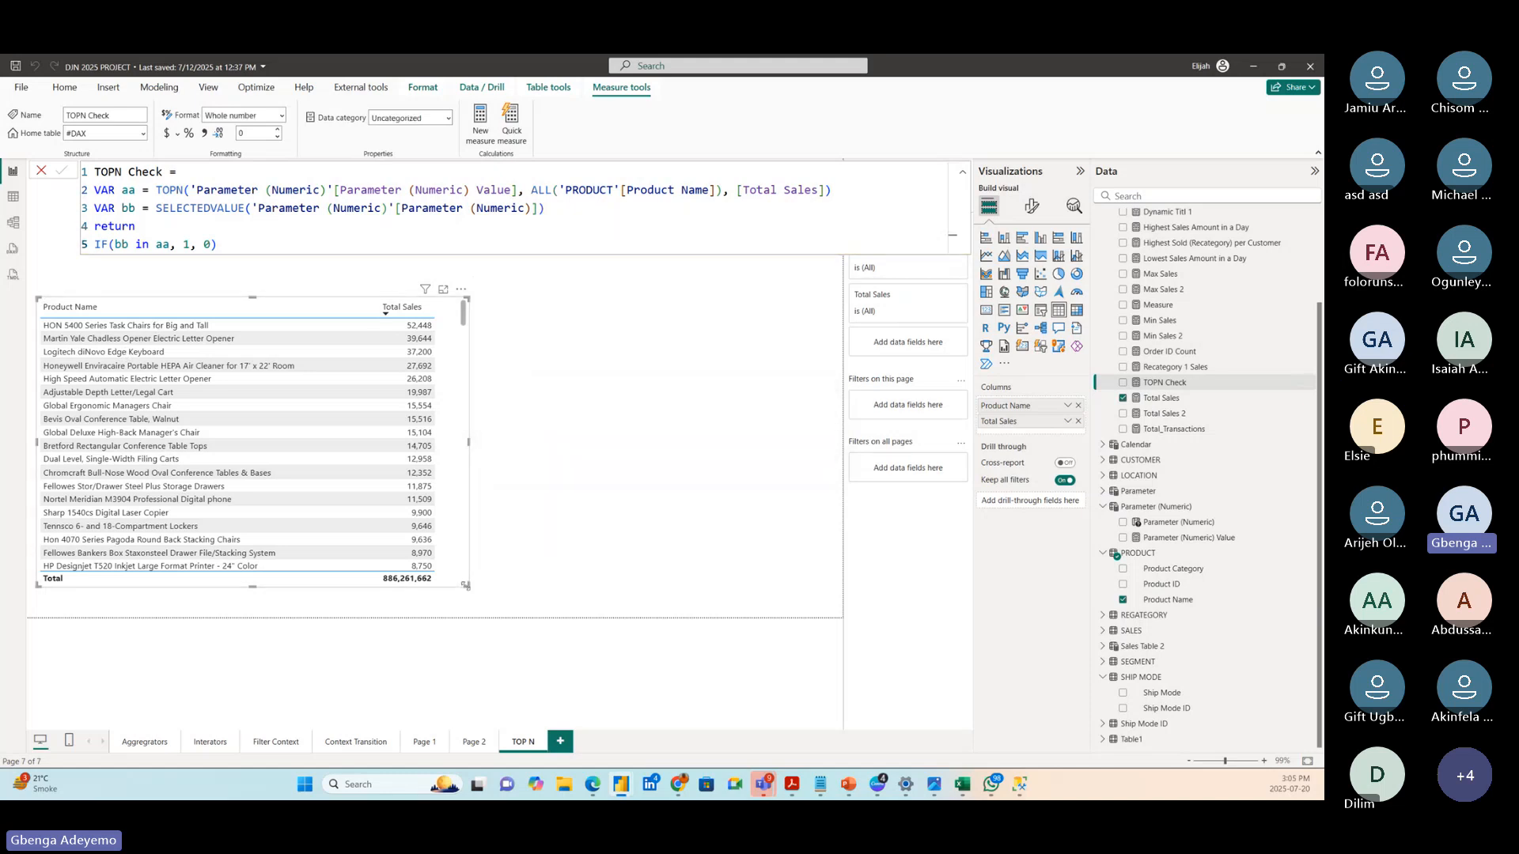
- Add the TOPN Check measure to the enlarged product sales table and read the visual's error details
left_click_drag(466, 586, 596, 616)
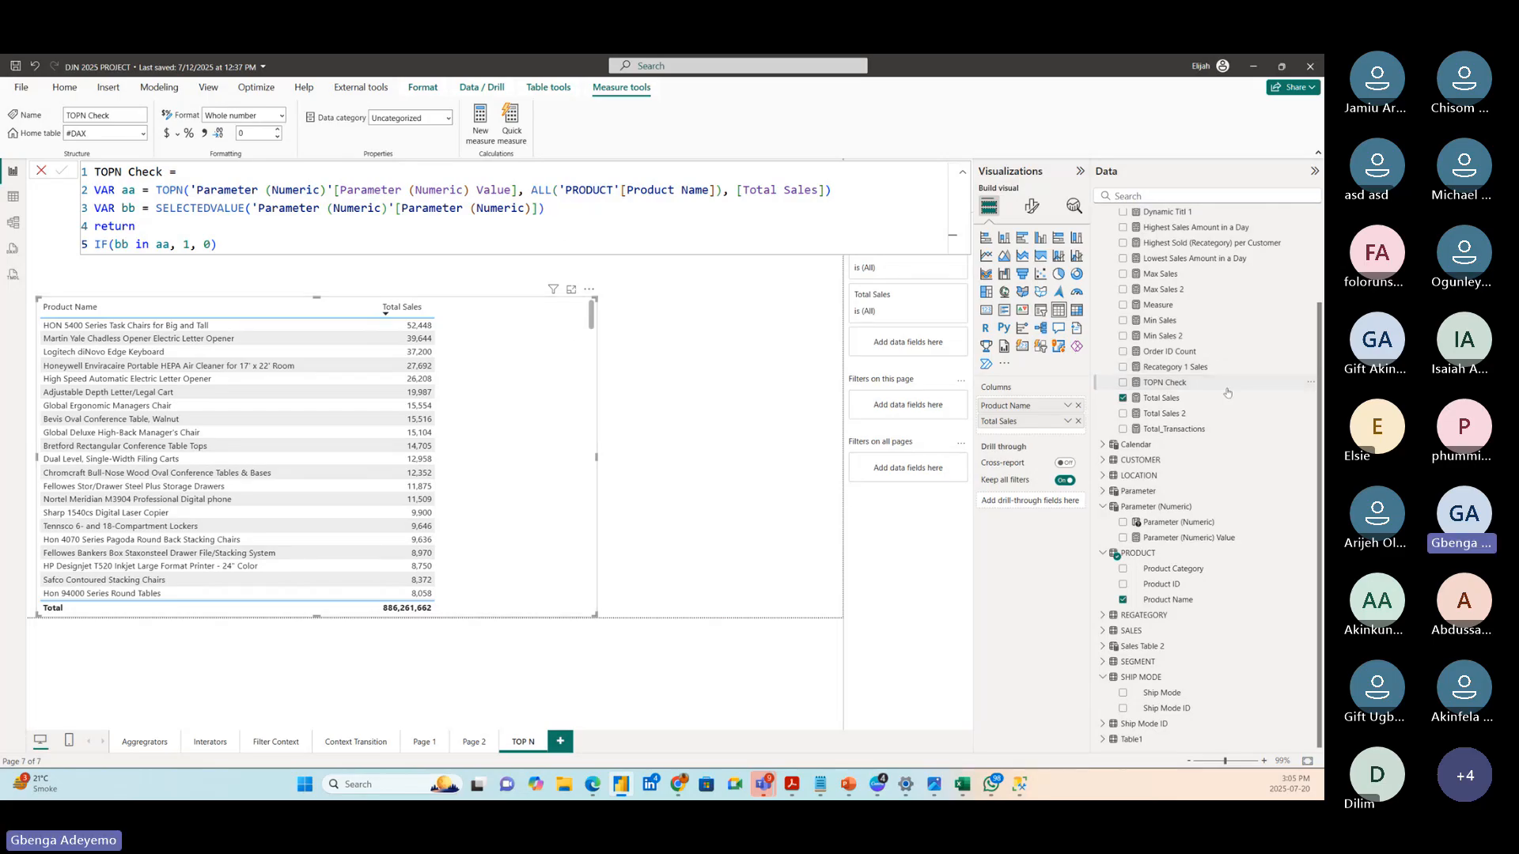
left_click(1198, 384)
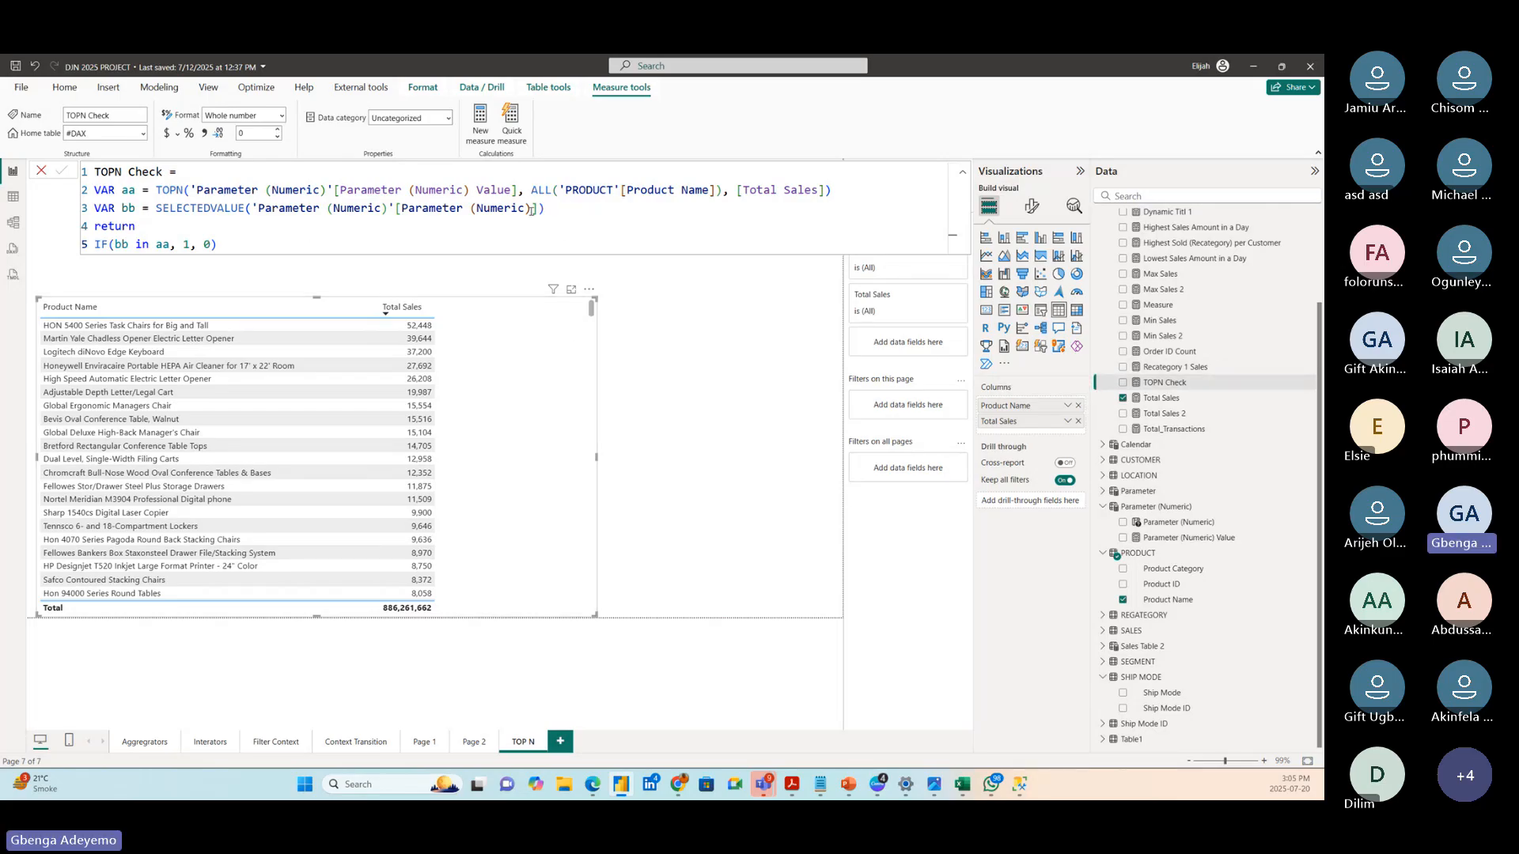
left_click_drag(1199, 385, 573, 398)
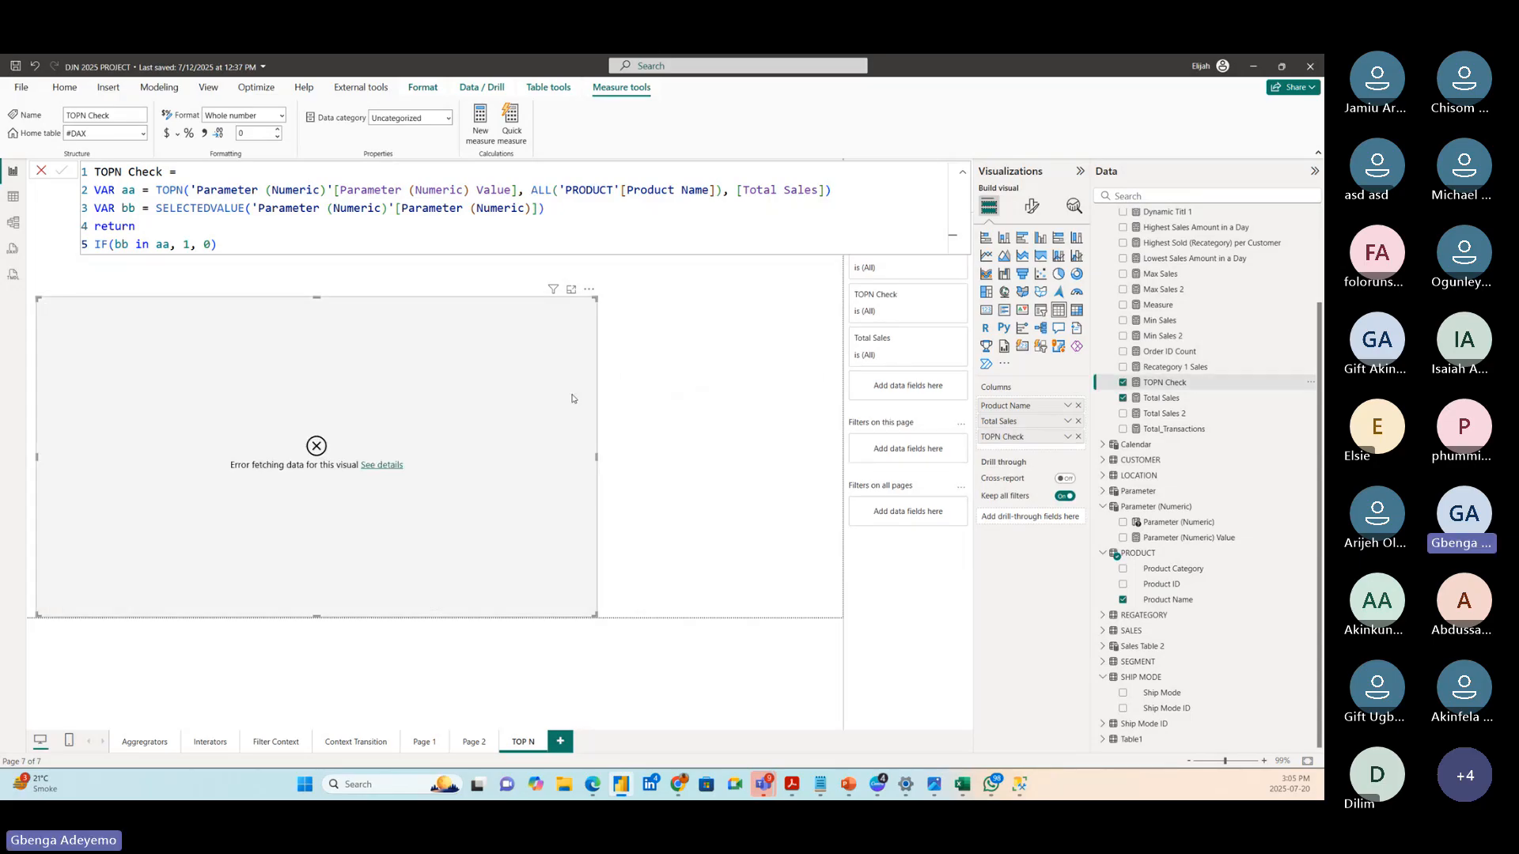
left_click(383, 466)
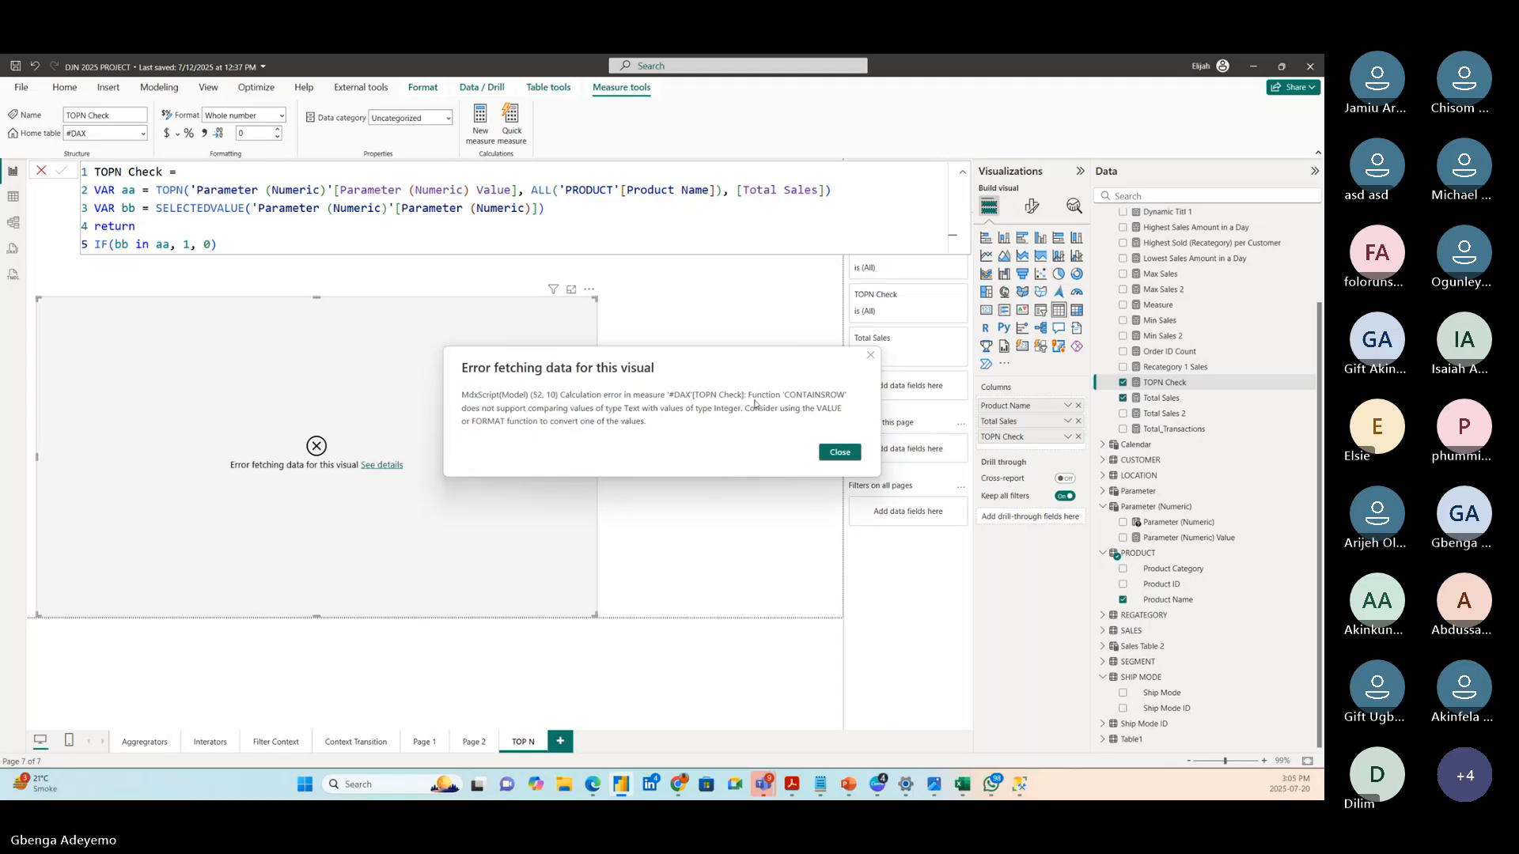
left_click(845, 453)
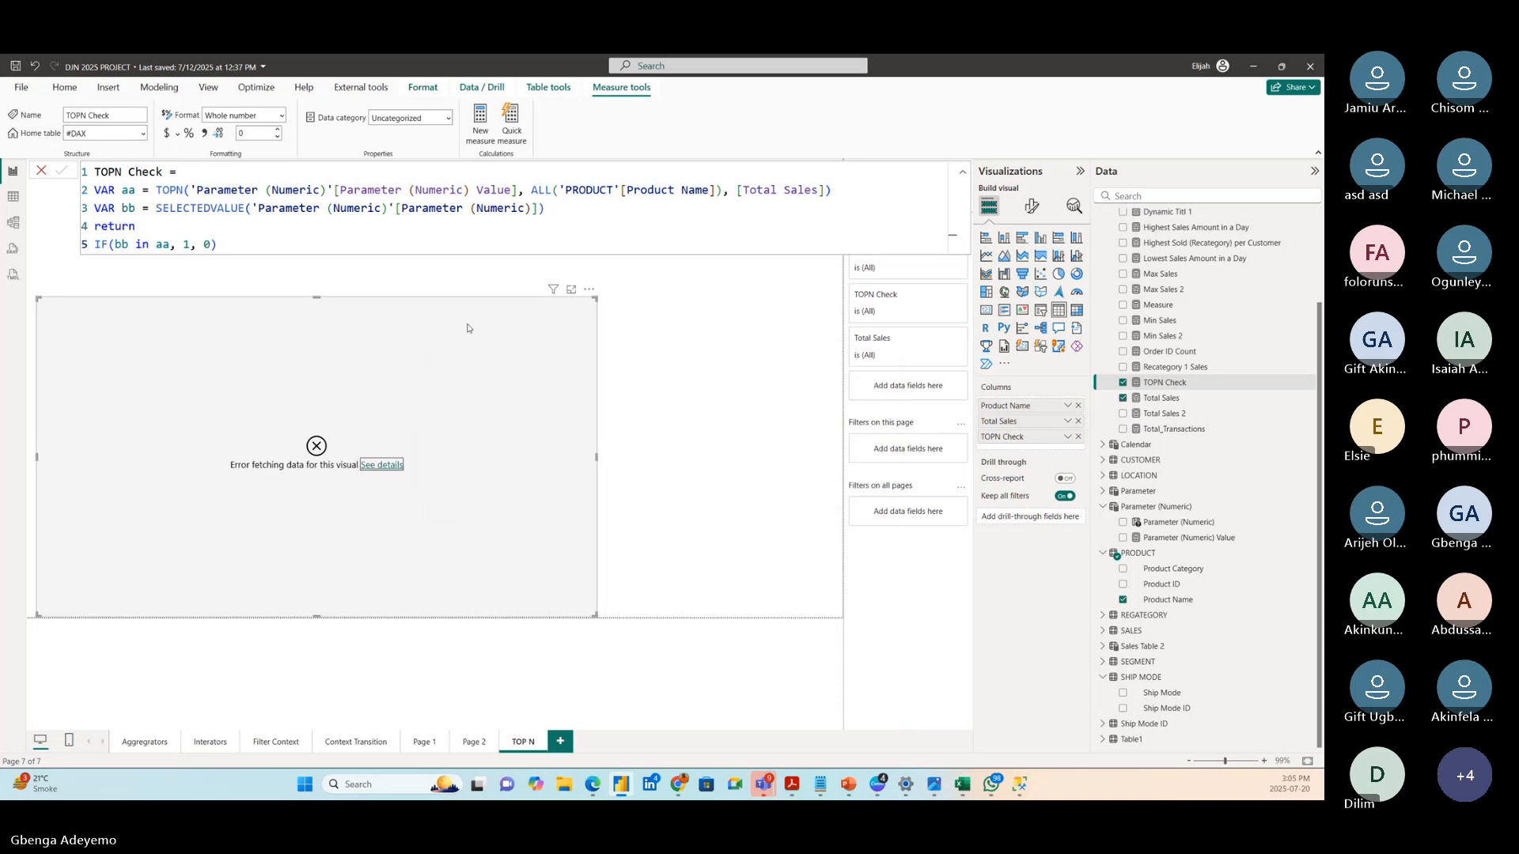
- Inspect the Parameter (Numeric) column values in the table view and return to the report page
left_click(42, 171)
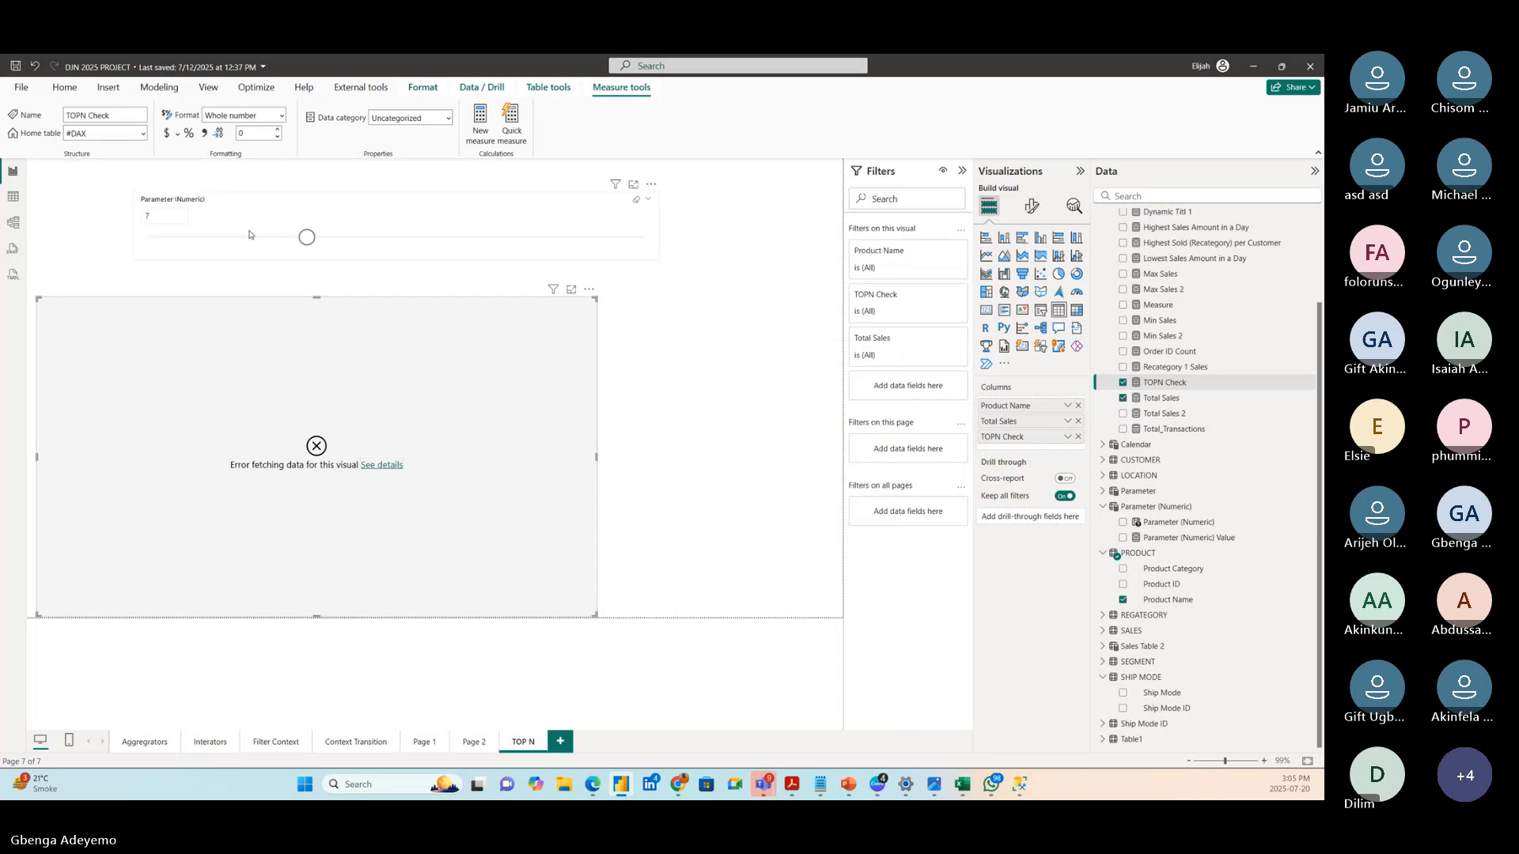
left_click(278, 214)
left_click(12, 197)
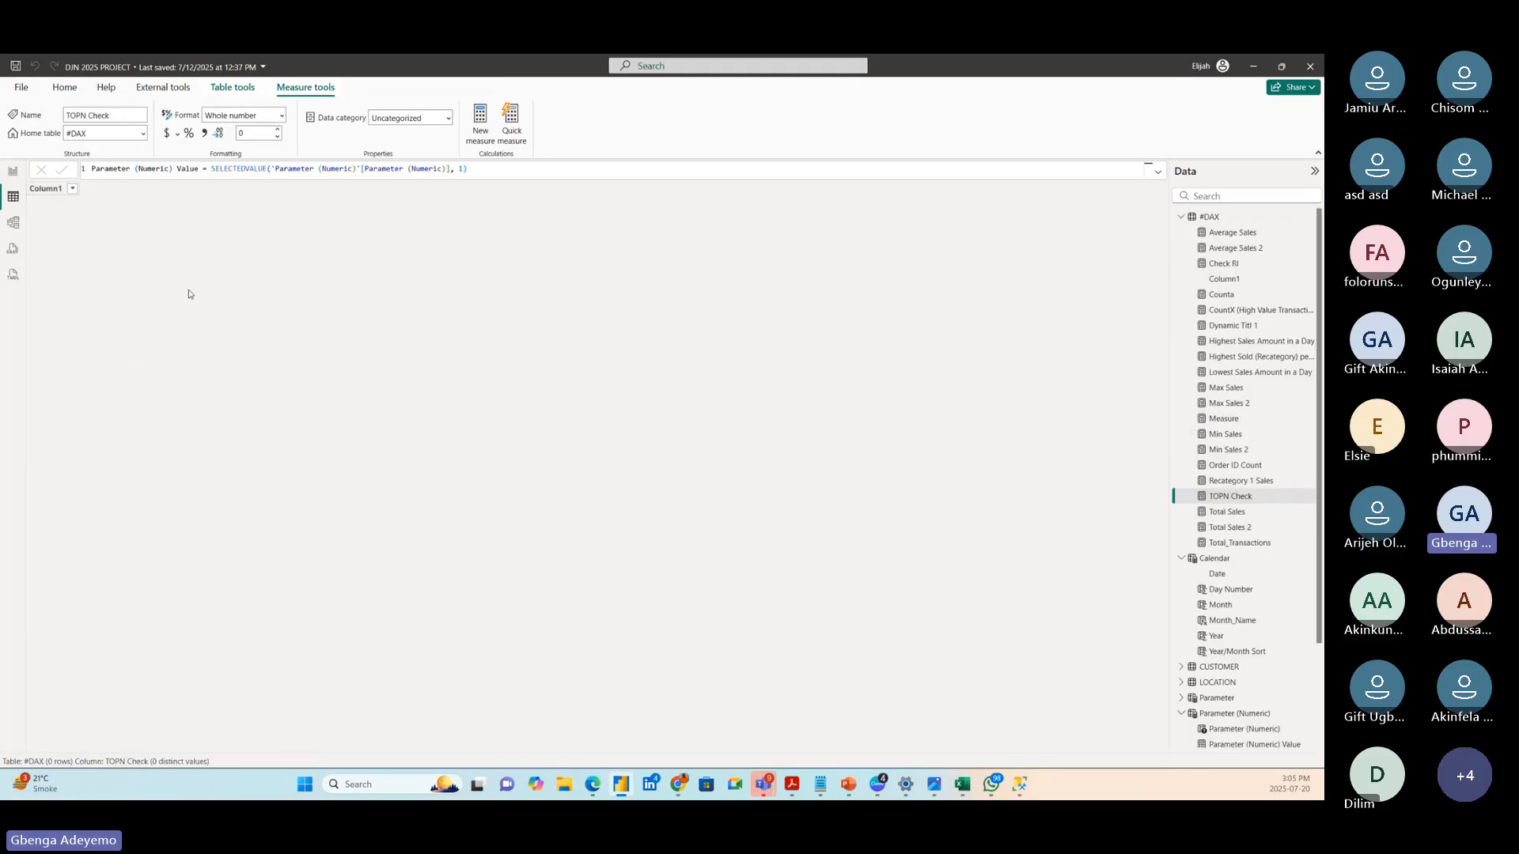
scroll(1216, 448, "down", 3)
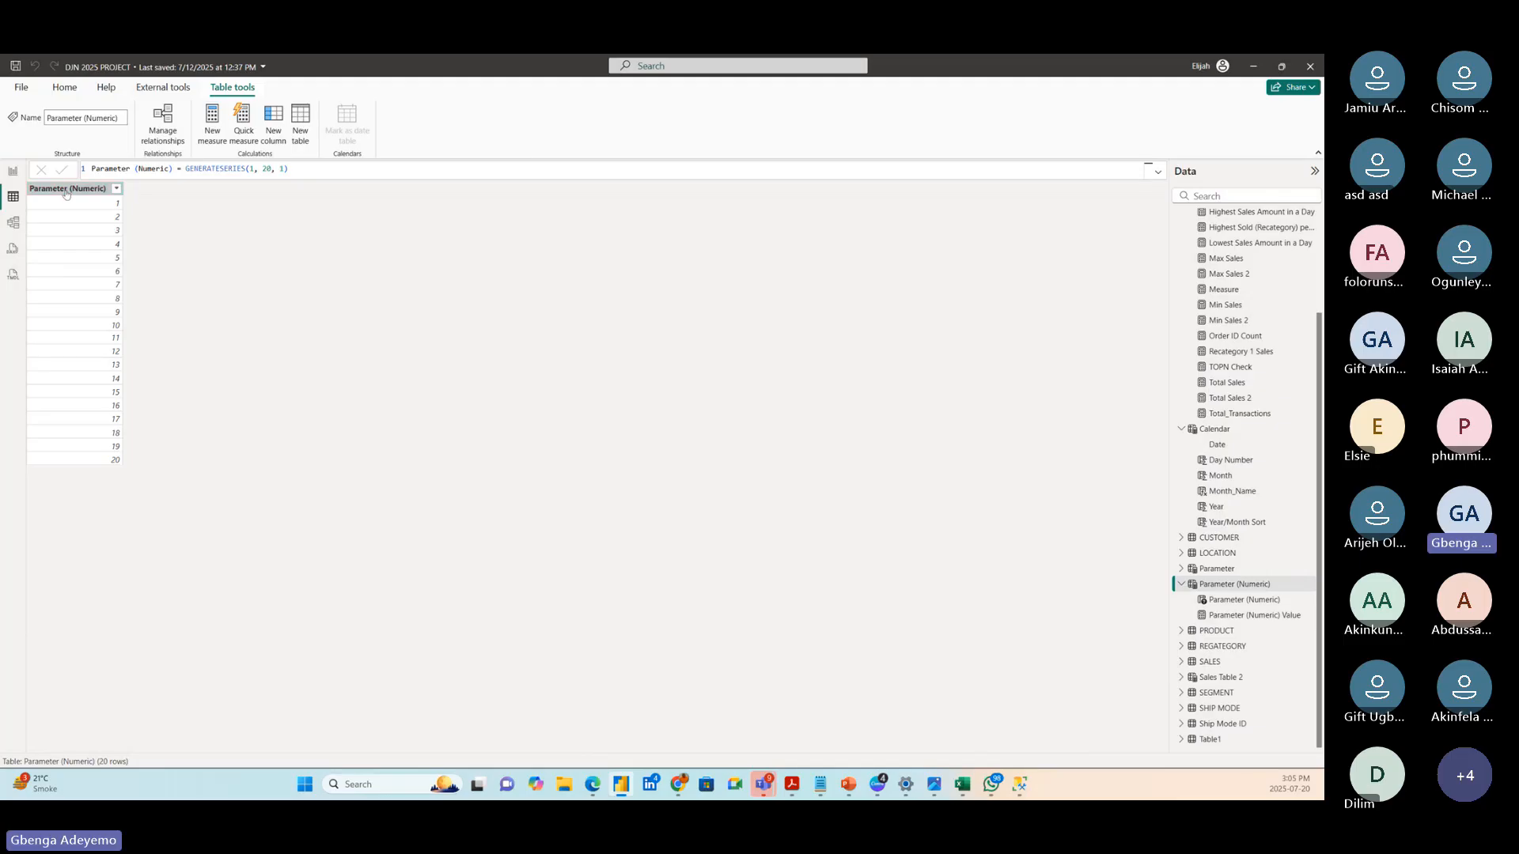
left_click(67, 190)
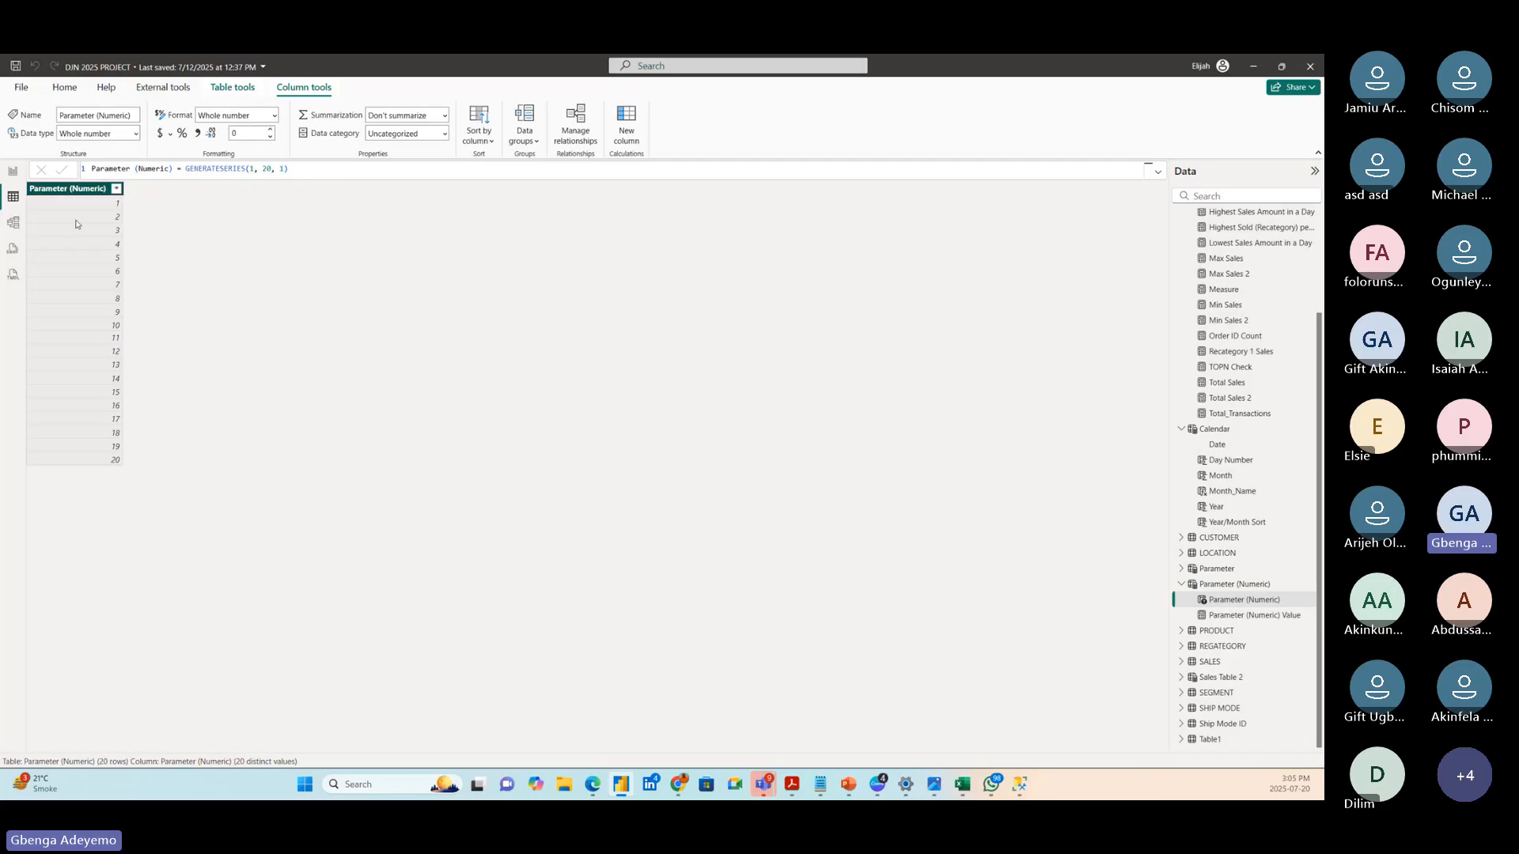
left_click(13, 171)
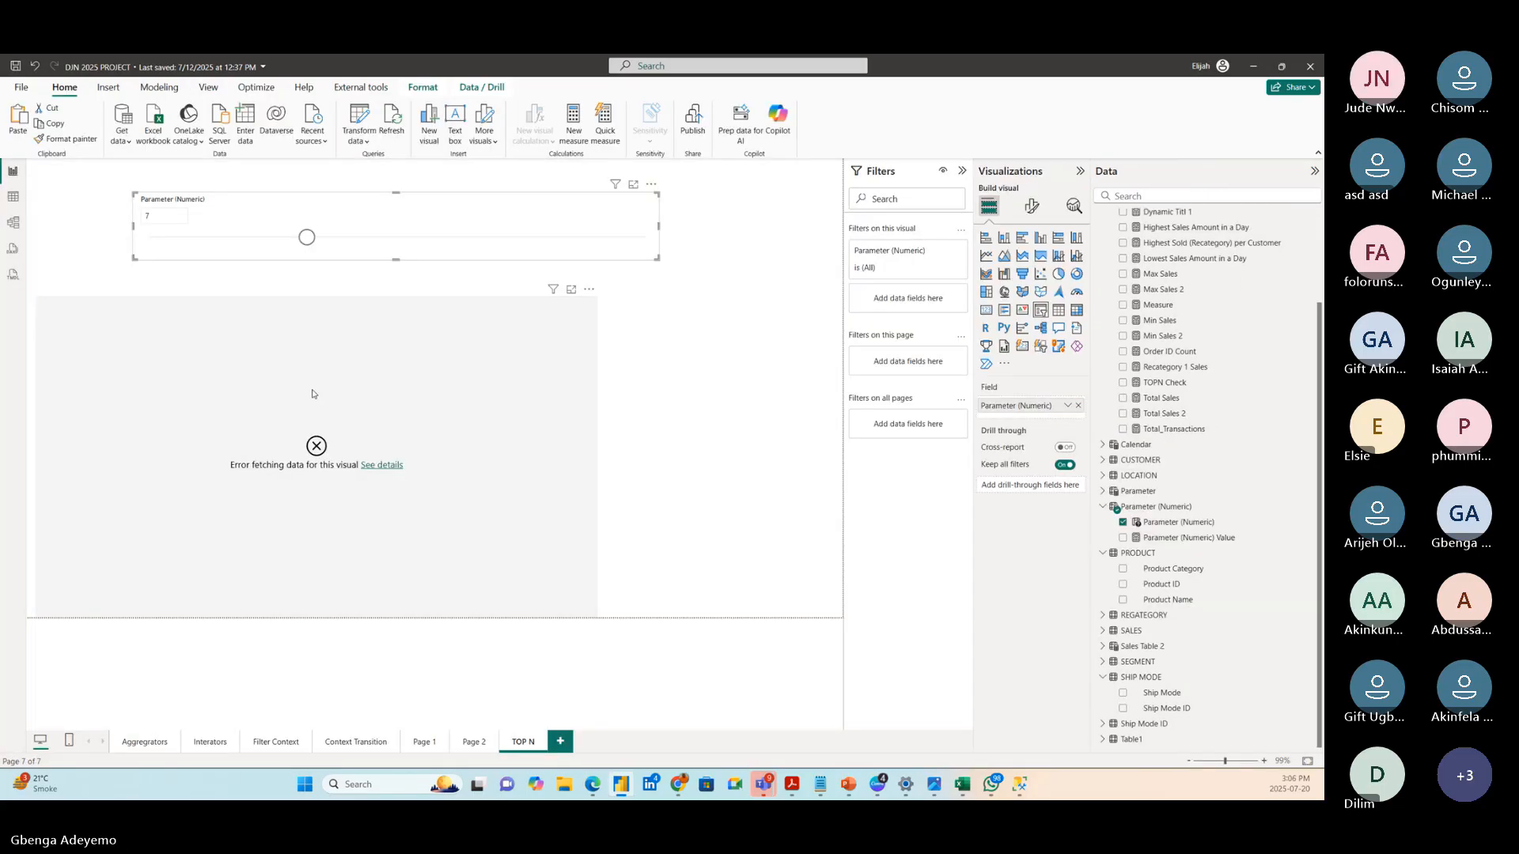
- Reposition the failing product sales table slightly below the slicer and remove TOPN Check from its columns
left_click(308, 356)
left_click_drag(324, 369, 320, 367)
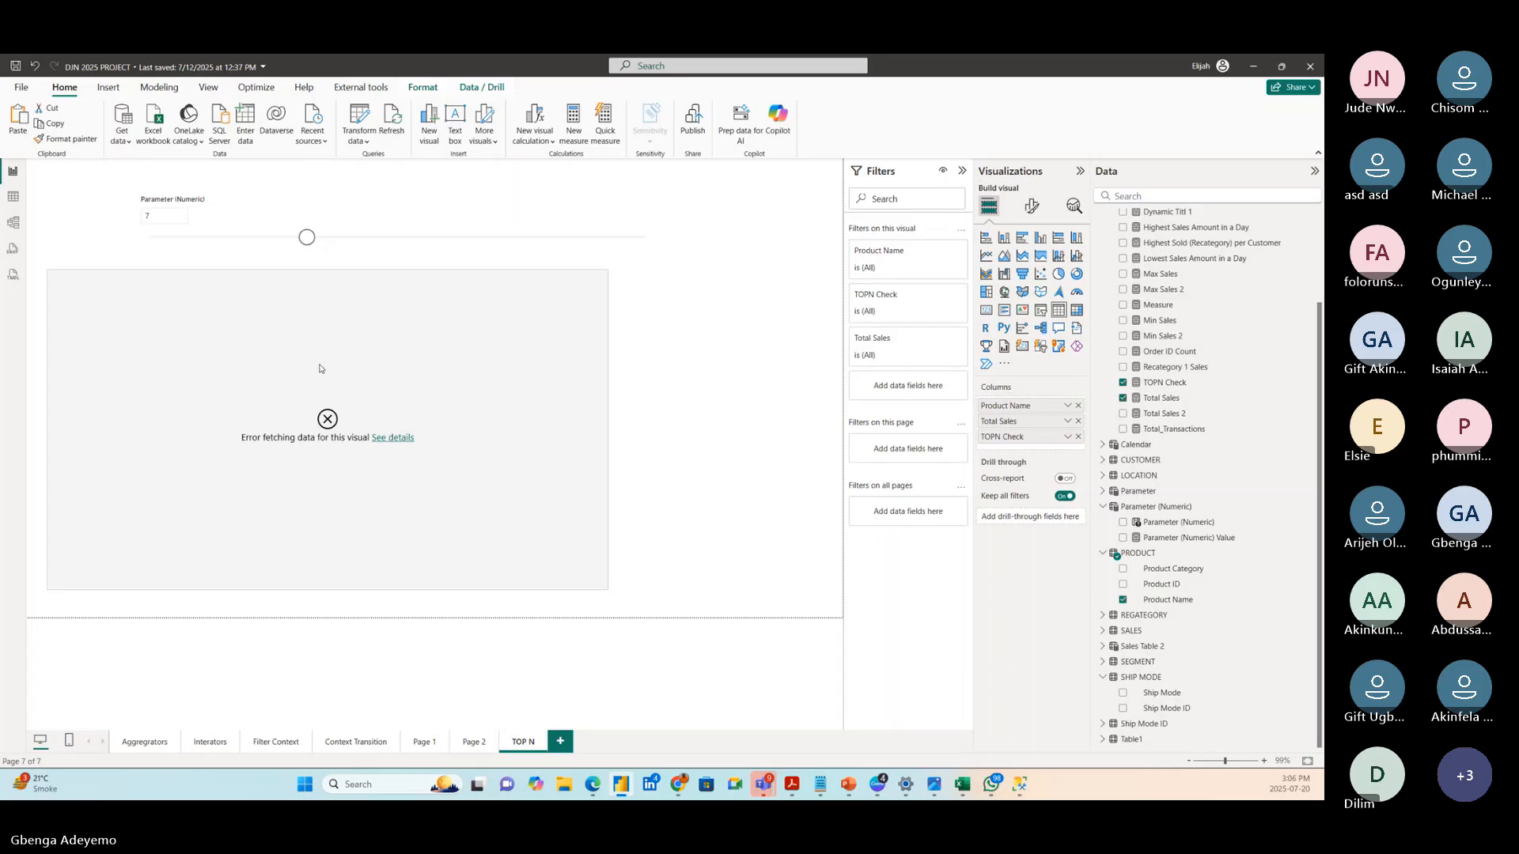
left_click(1078, 436)
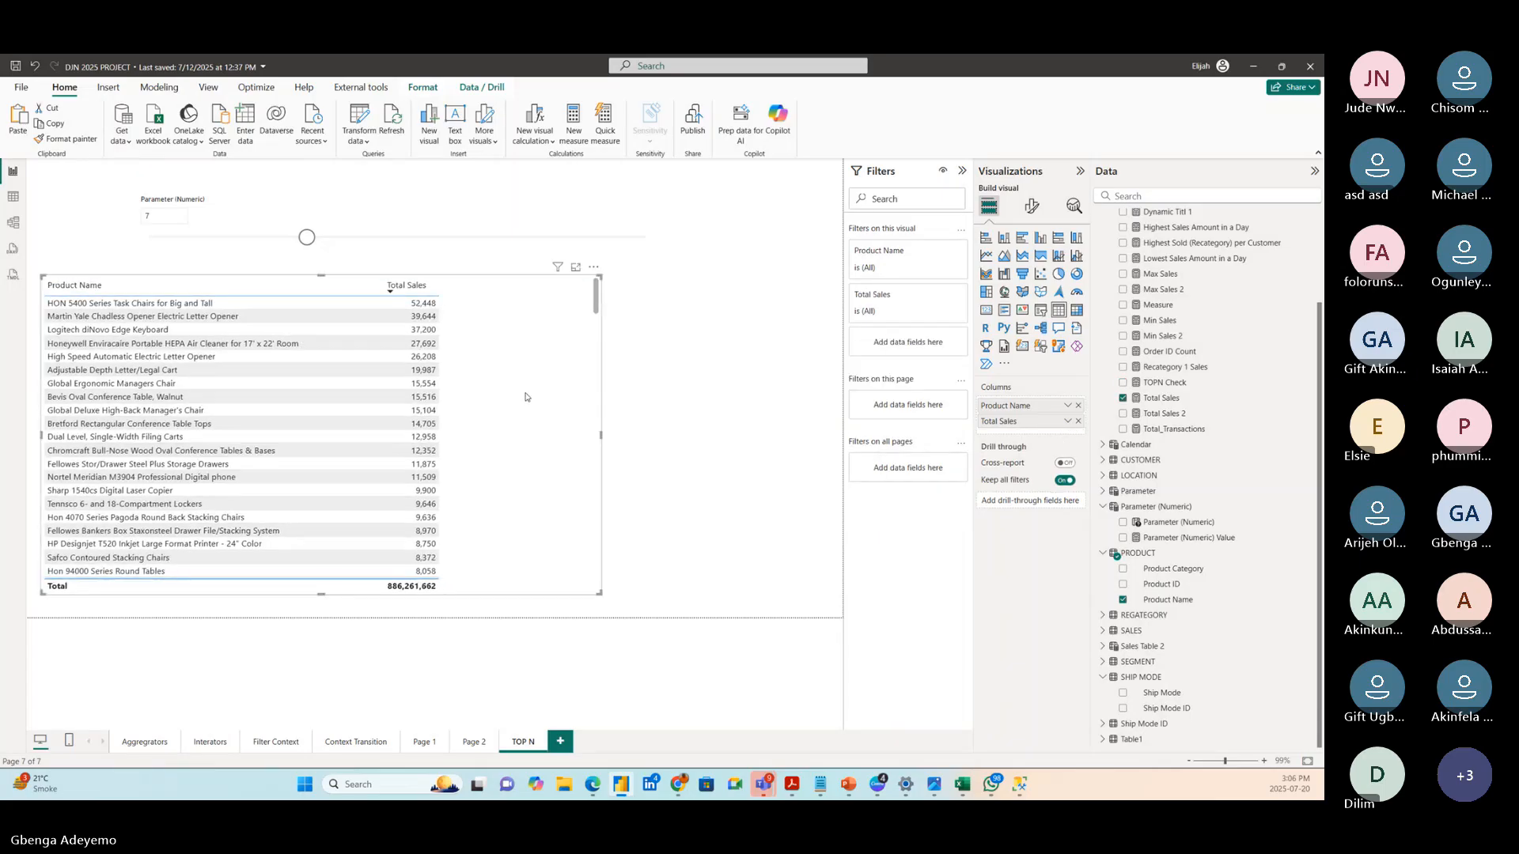
- Review the Total Sales and TOPN Check formulas and the format options available for TOPN Check
scroll(1171, 514, "up", 3)
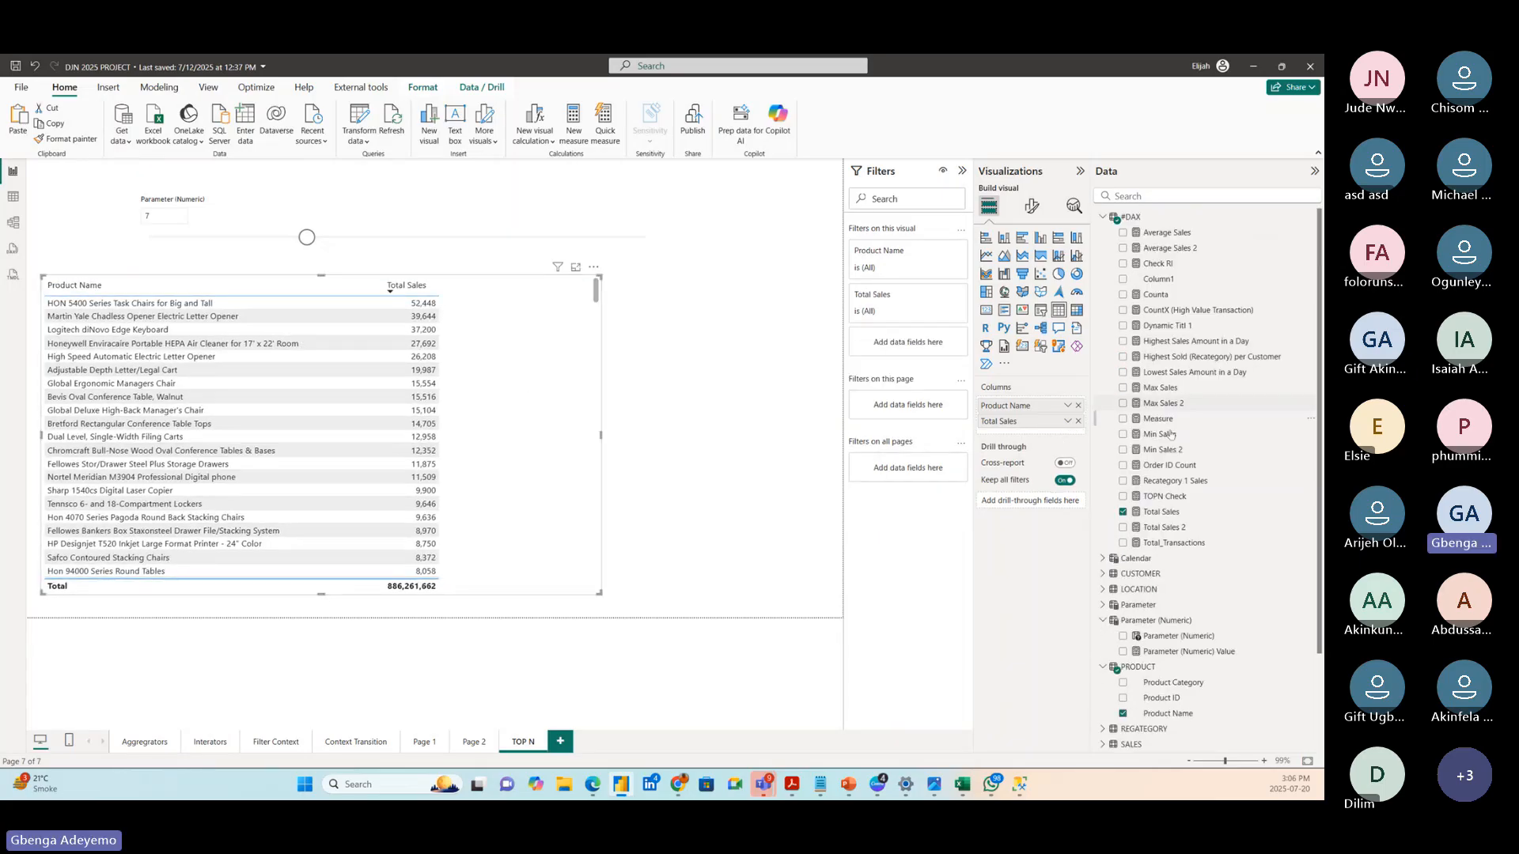
left_click(1170, 514)
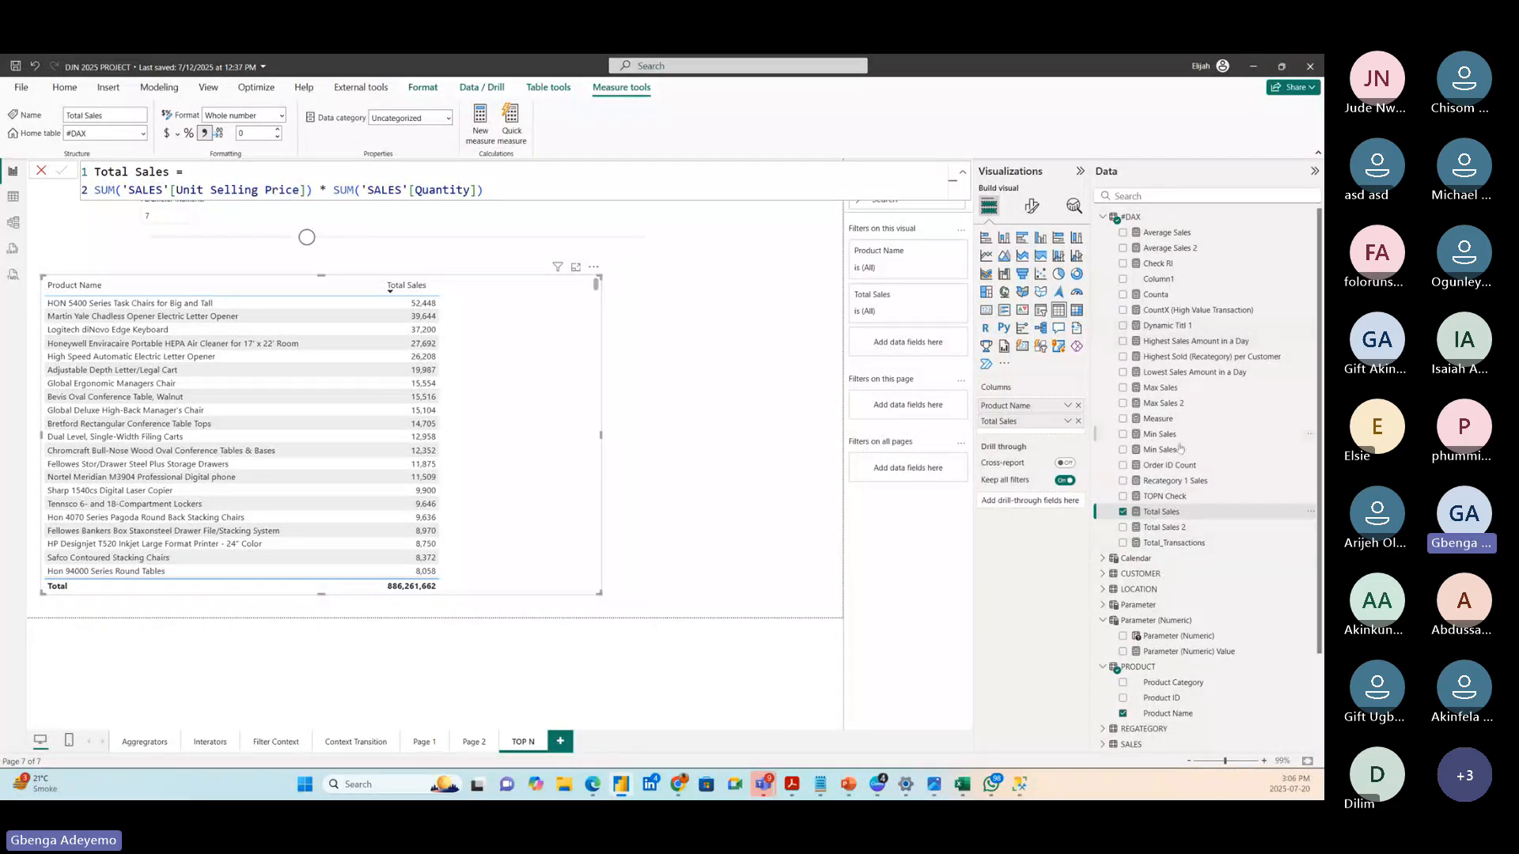
left_click(1169, 497)
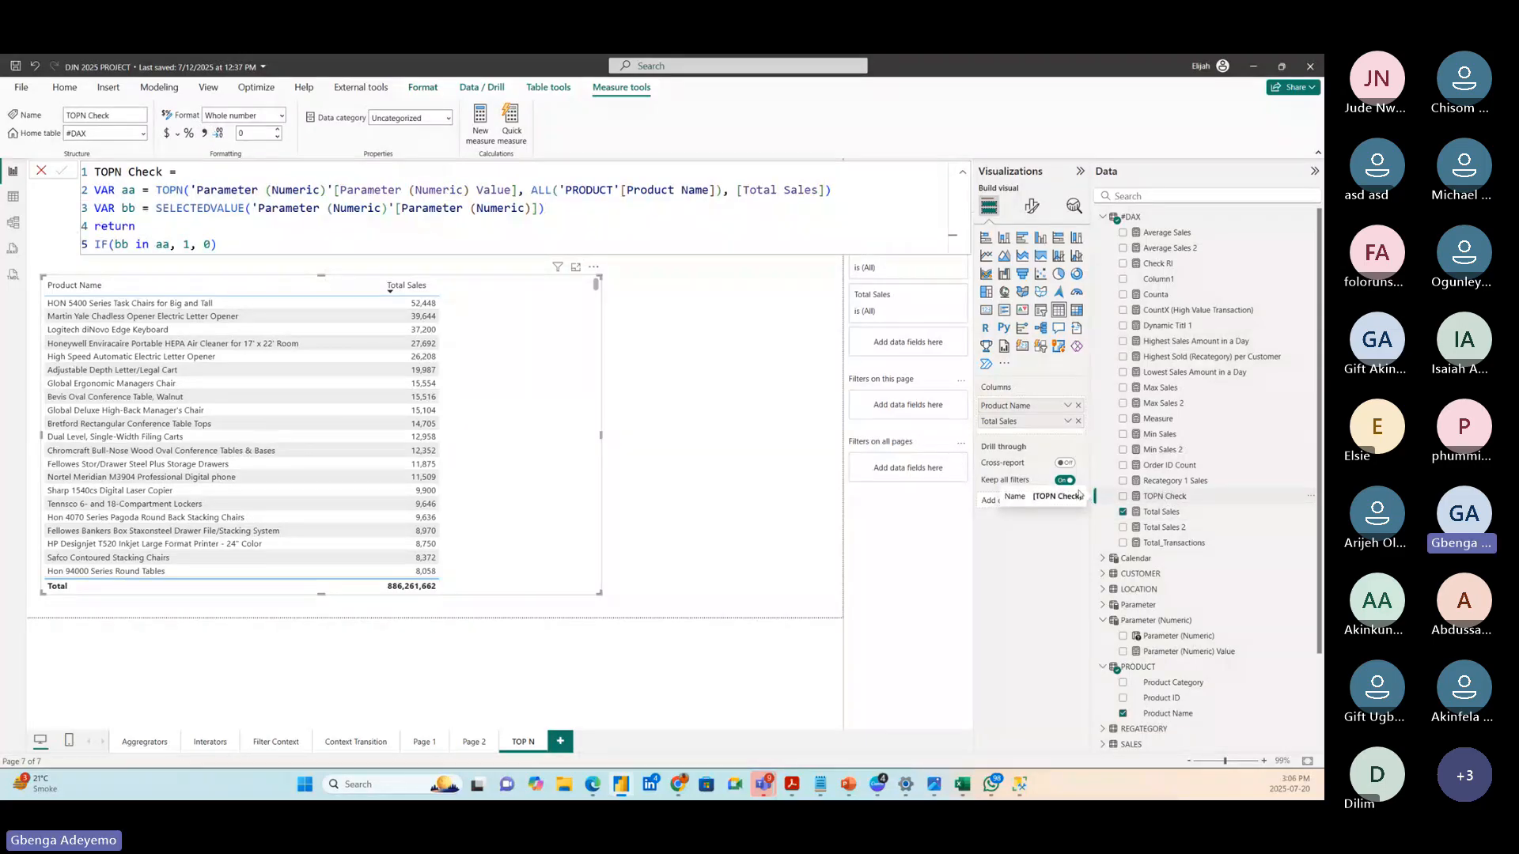
left_click(280, 115)
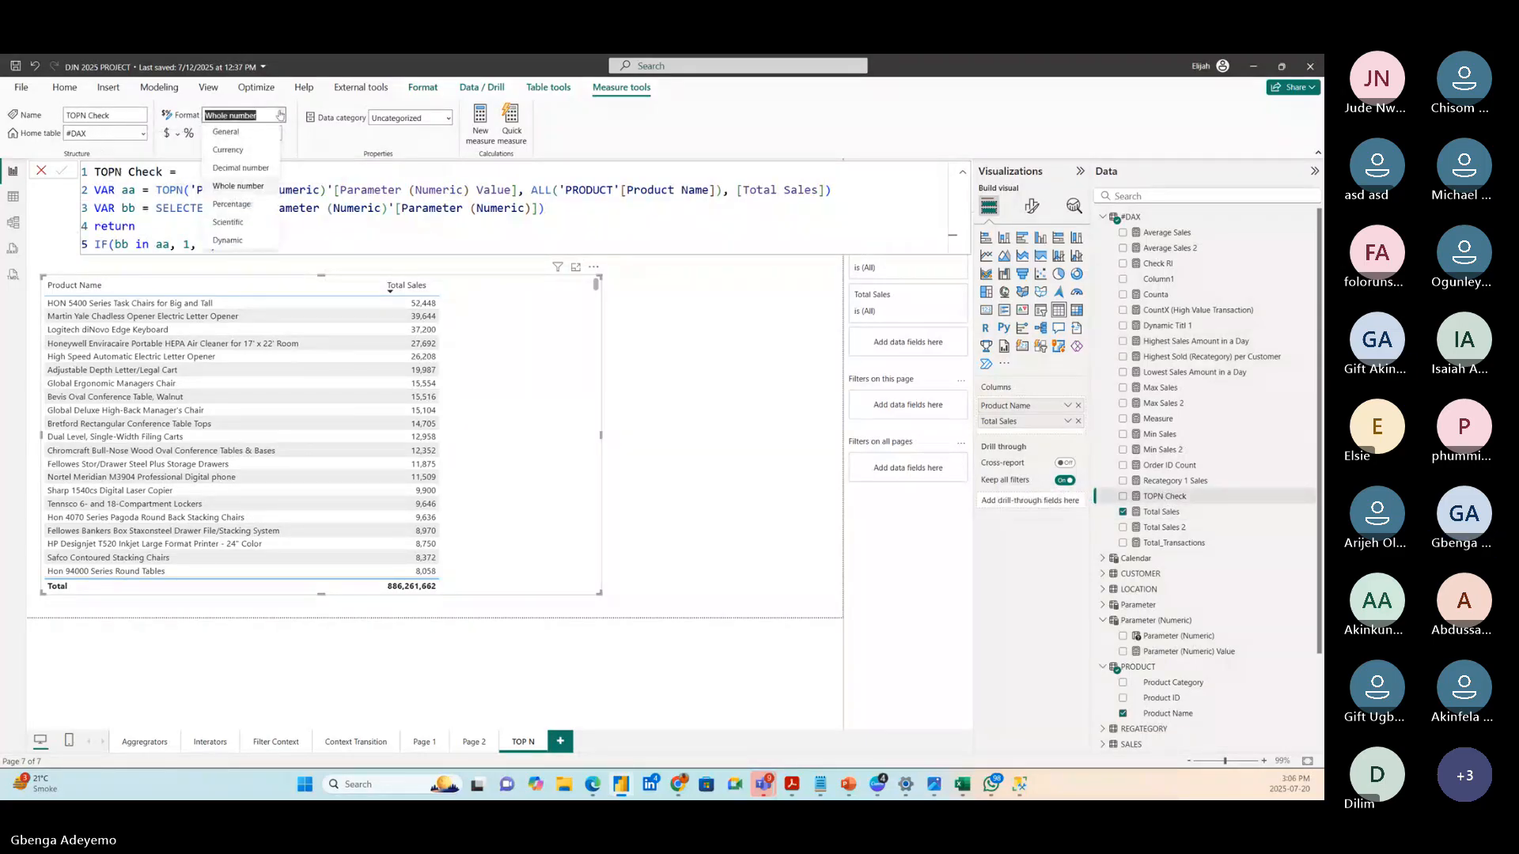
left_click(281, 180)
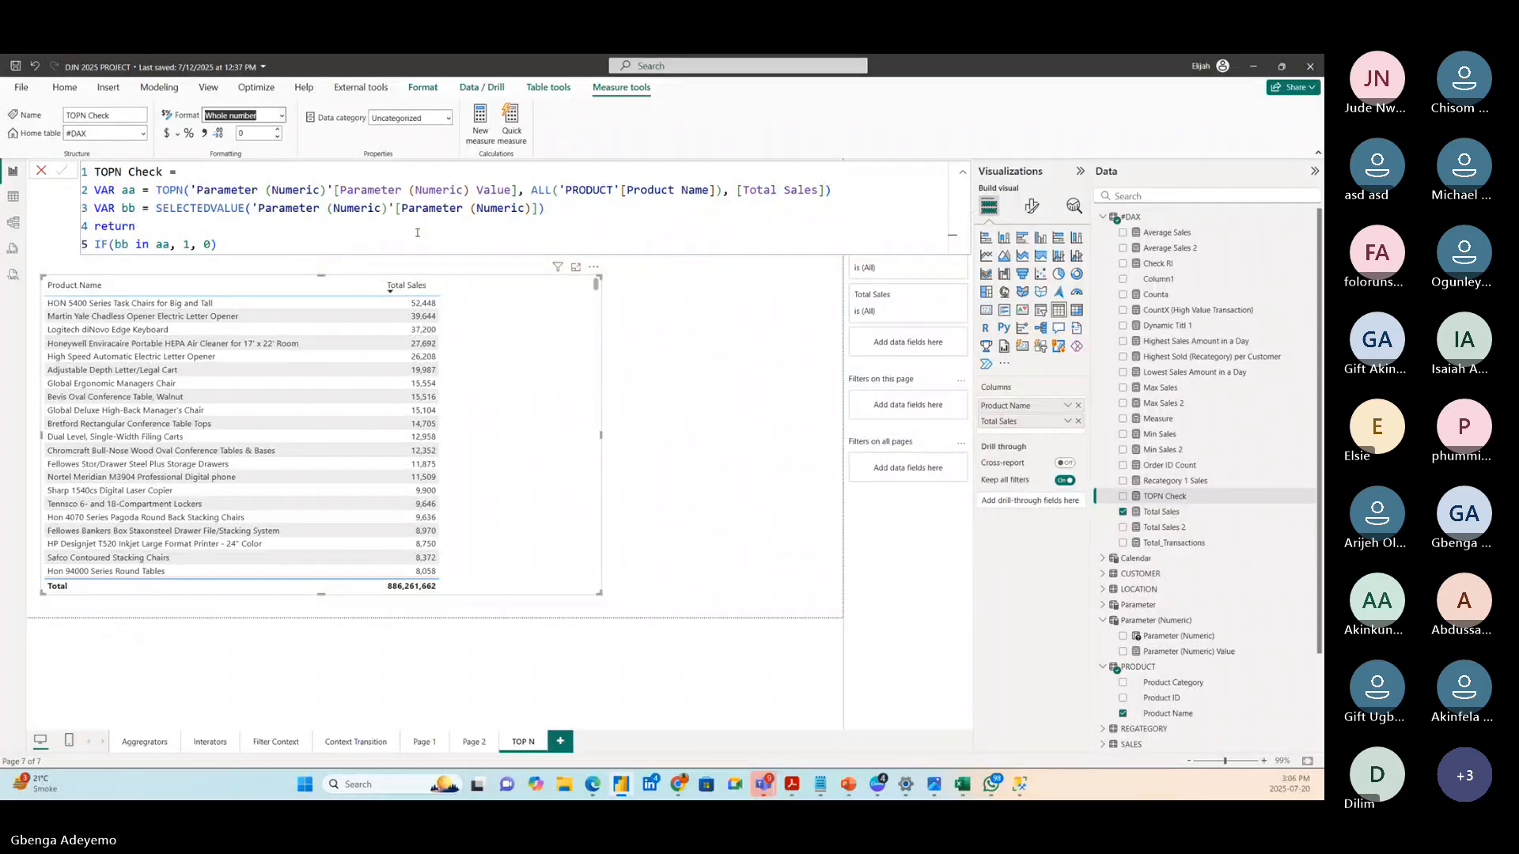
left_click(559, 205)
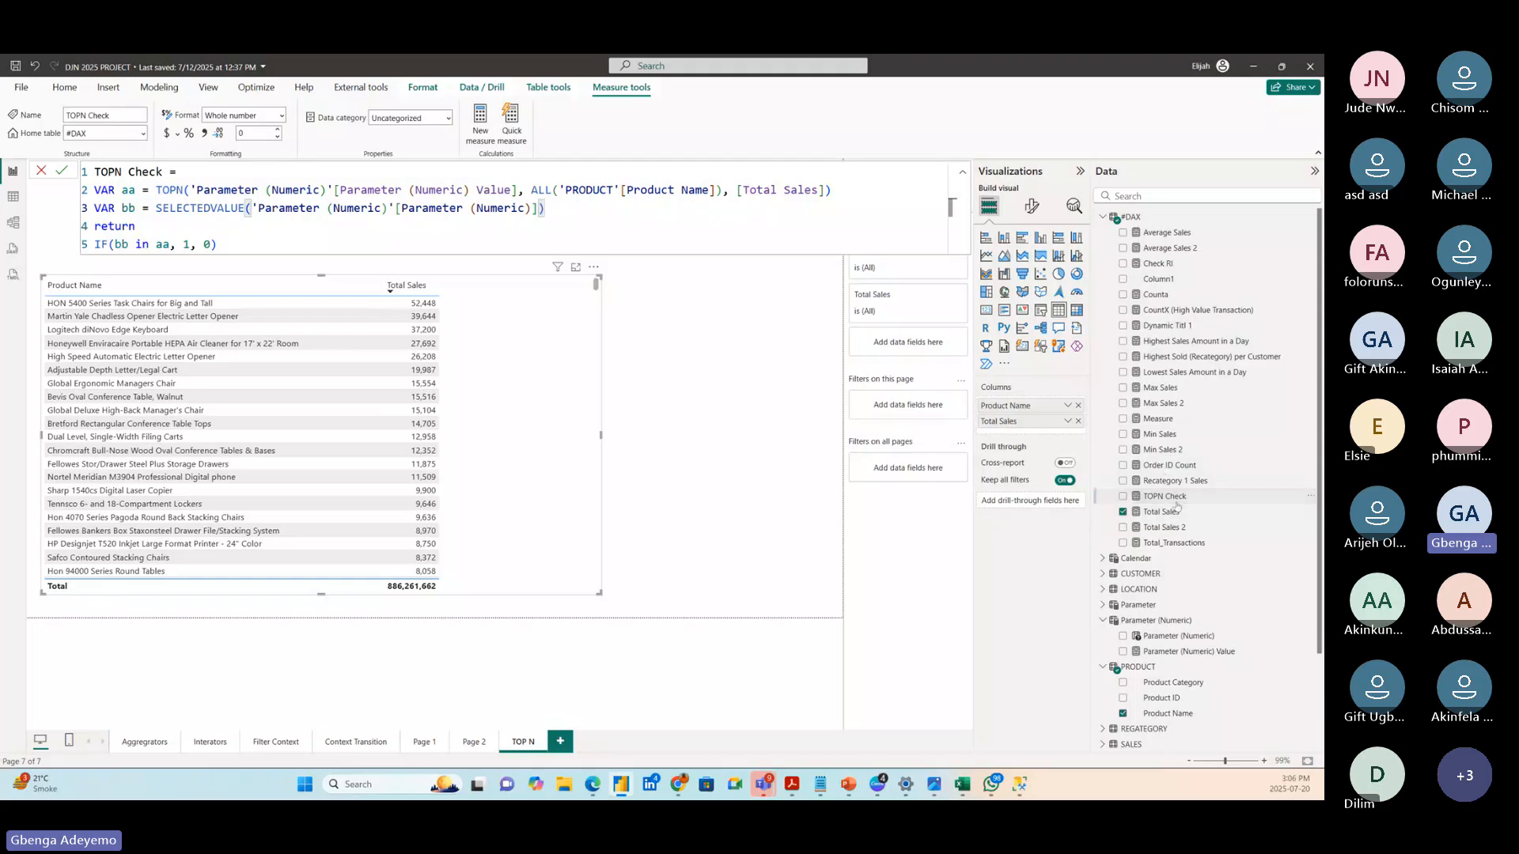
- Try TOPN Check in the product sales table again, read the error details and remove the measure
left_click(1123, 497)
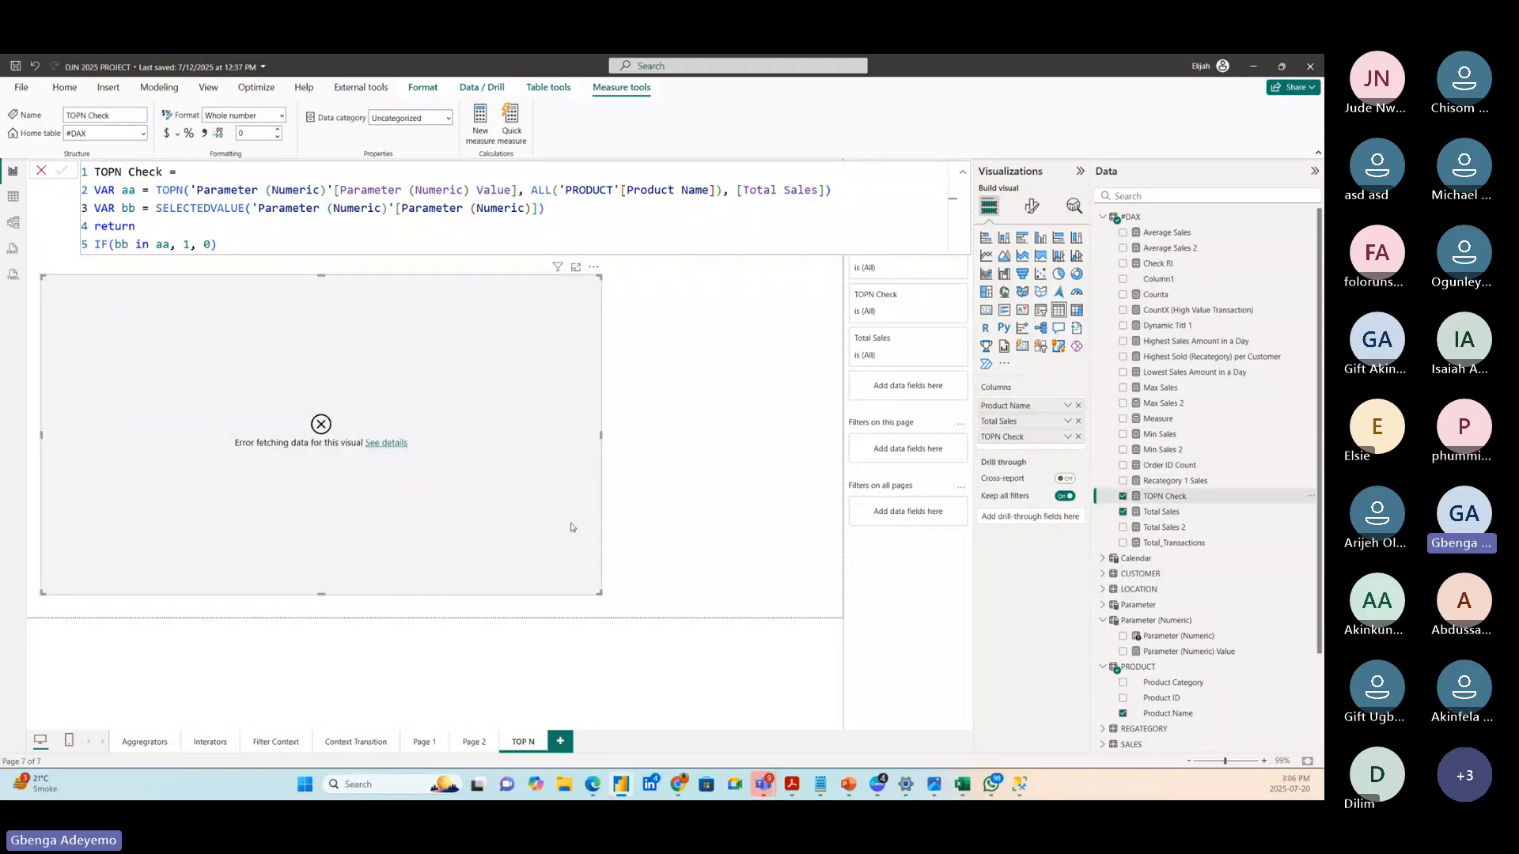
left_click(386, 443)
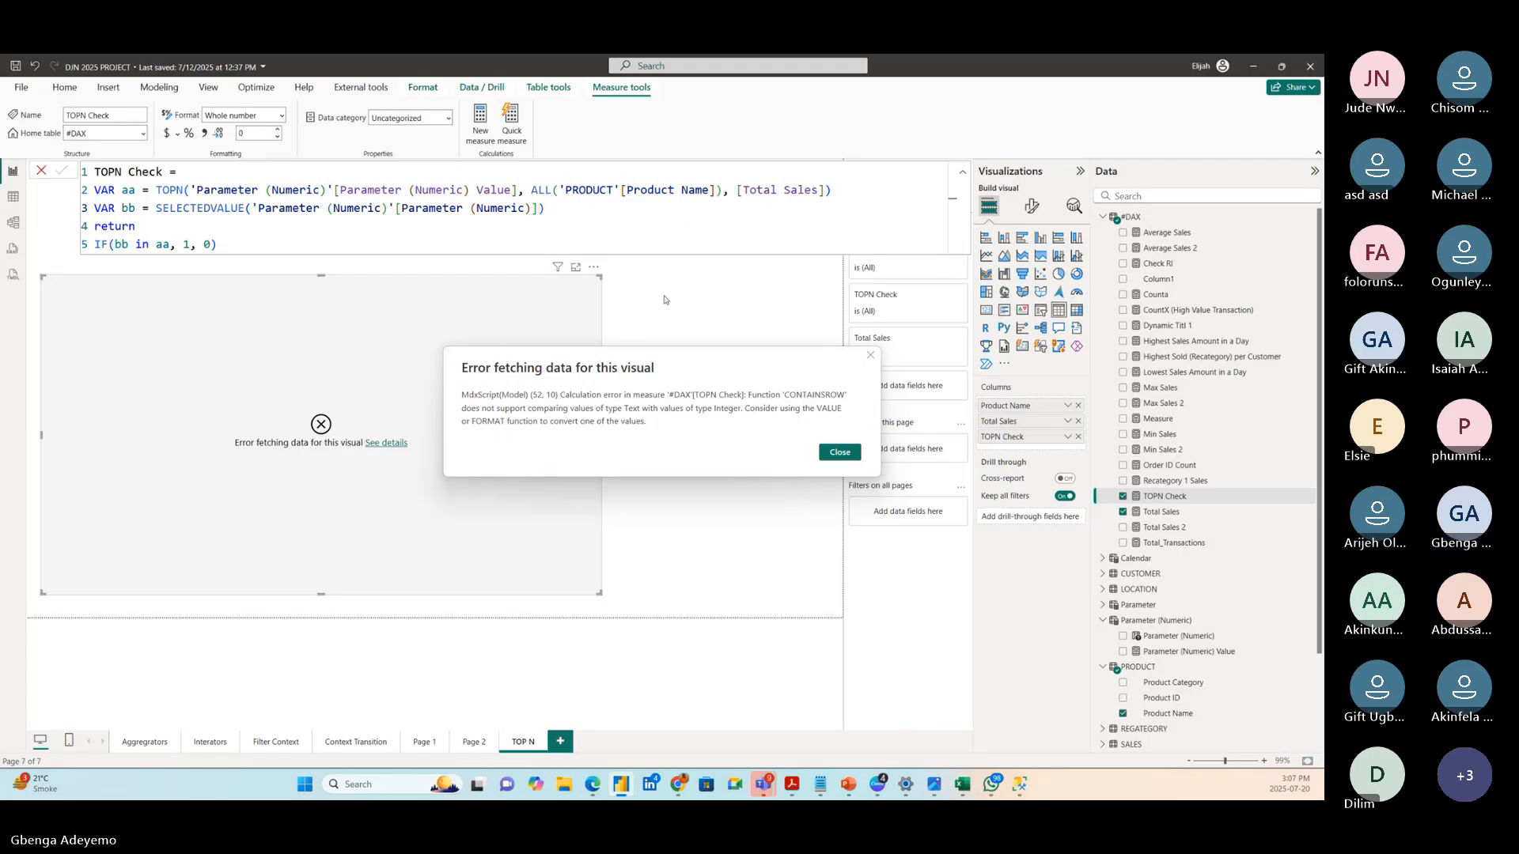
left_click(853, 455)
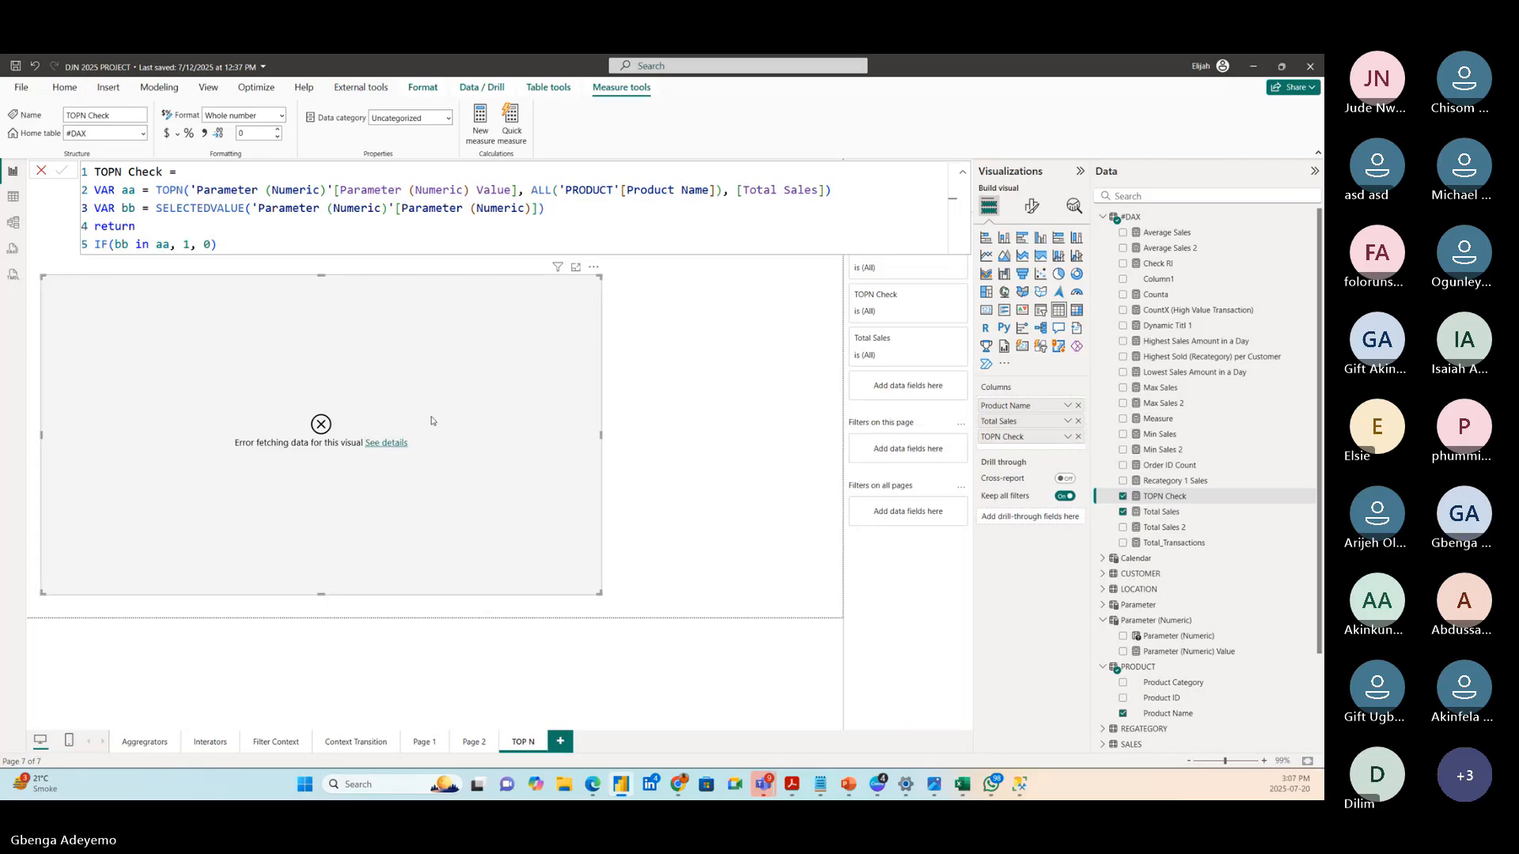
left_click(1077, 437)
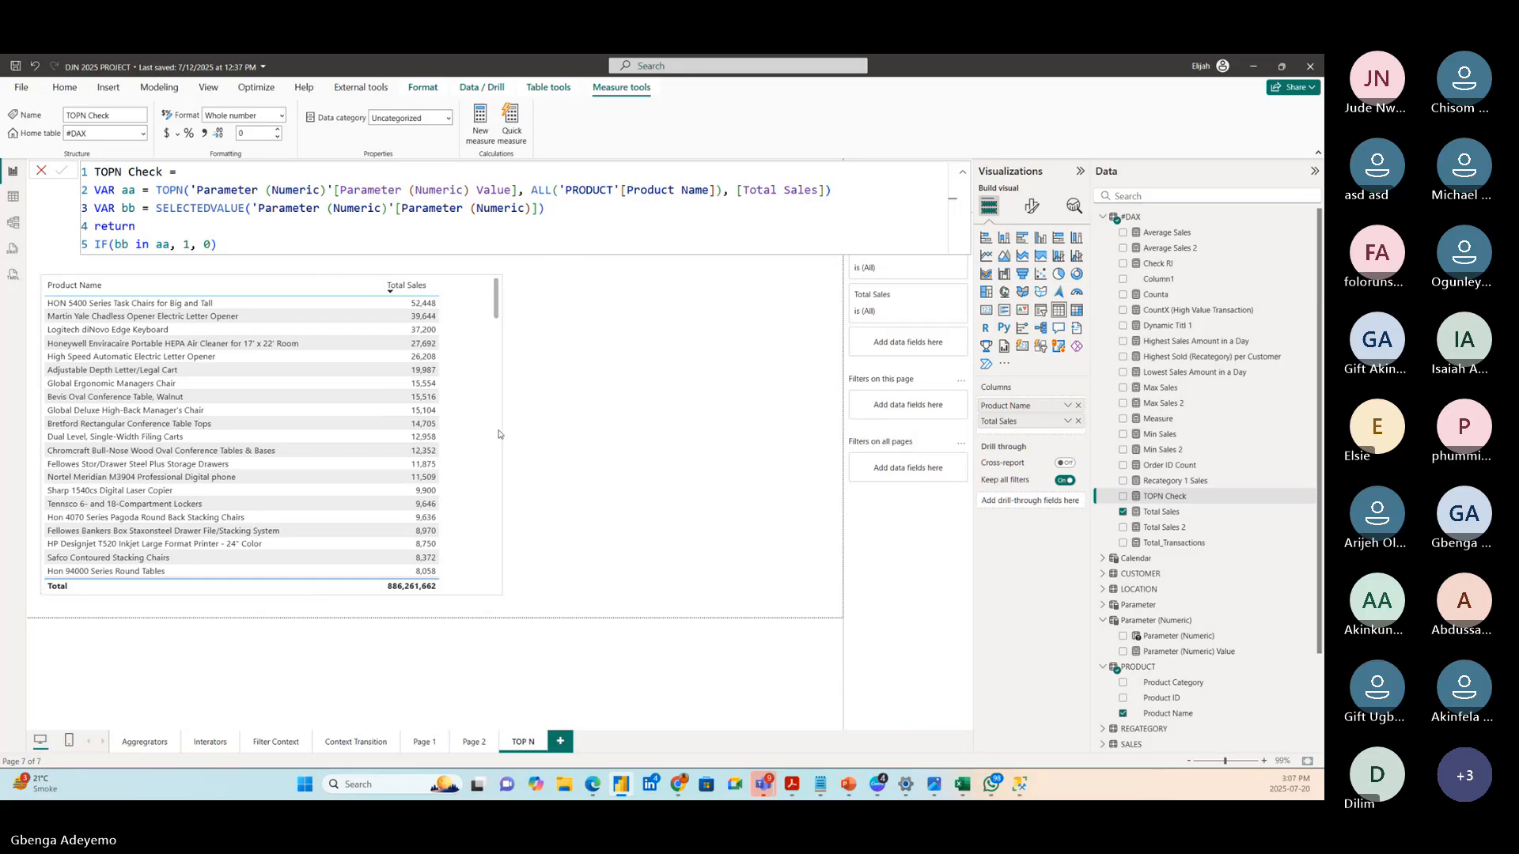
- Add a second table visual beside the product sales table containing only the TOPN Check measure
left_click(578, 428)
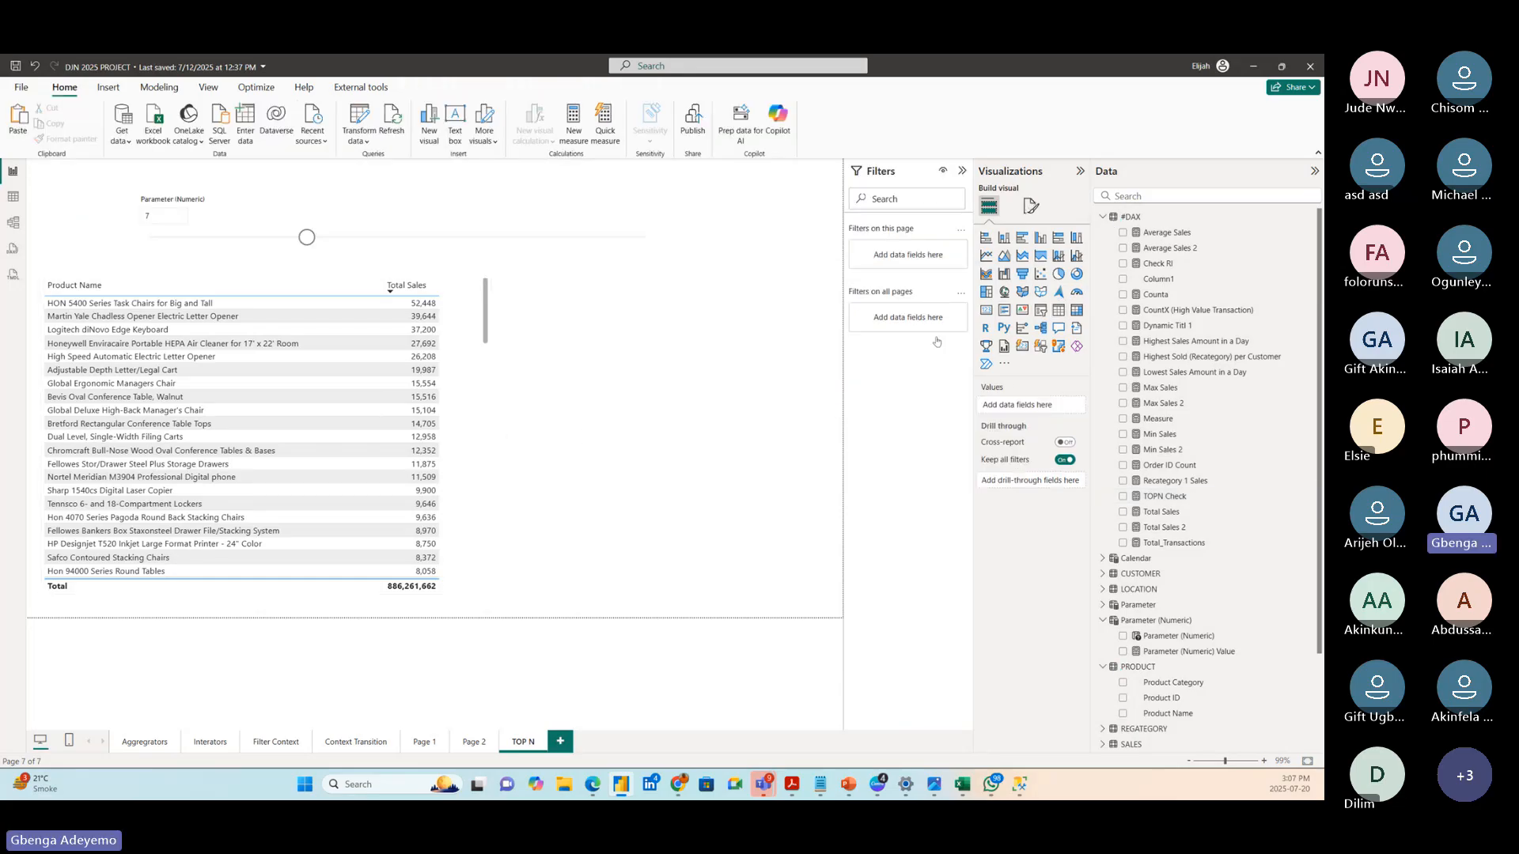
left_click(1058, 310)
left_click_drag(97, 205, 622, 325)
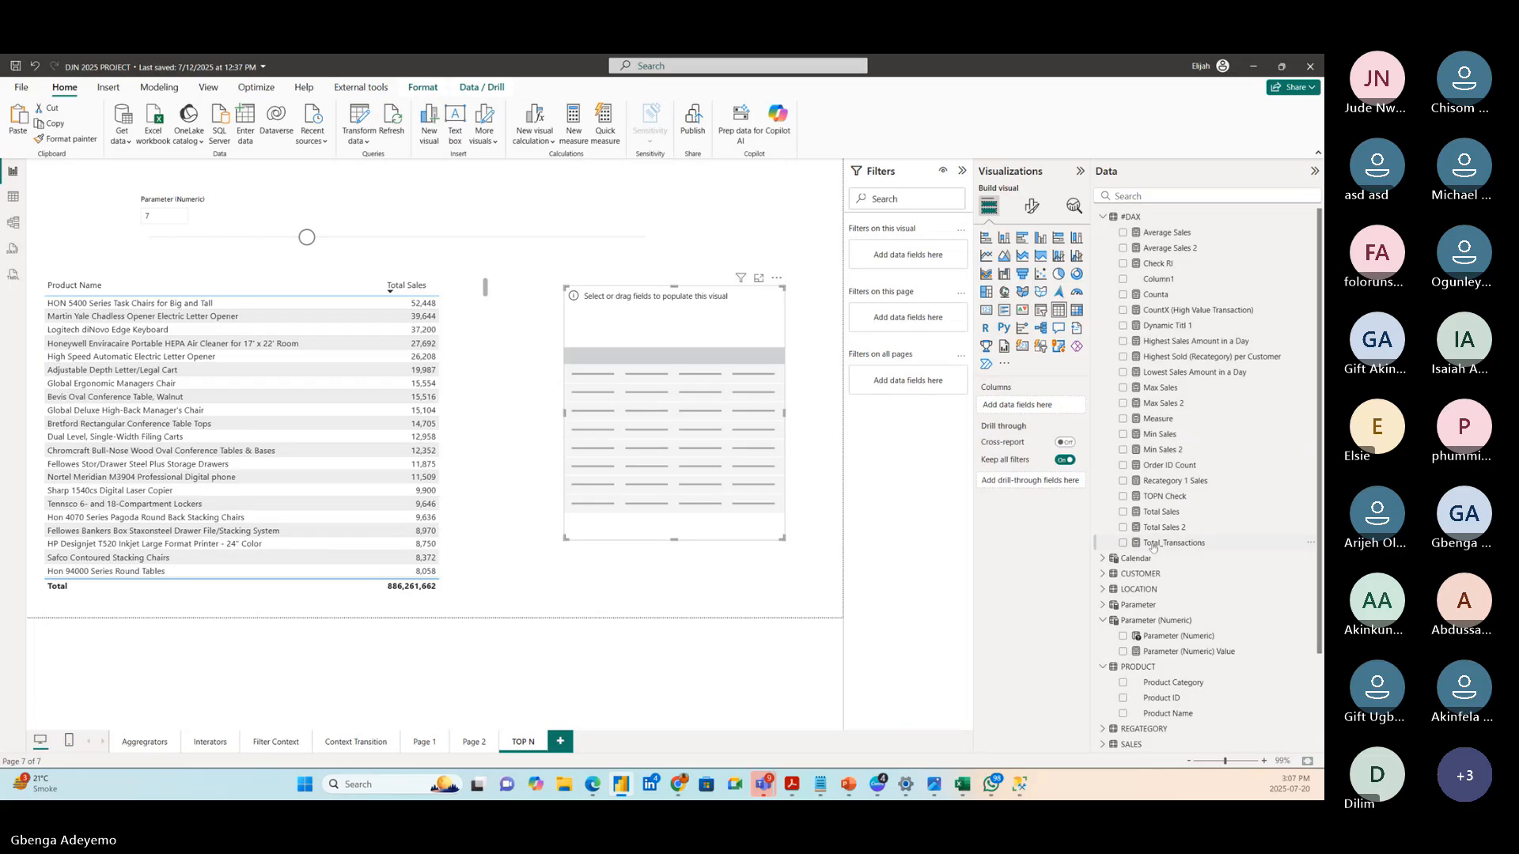
left_click_drag(1167, 496, 700, 393)
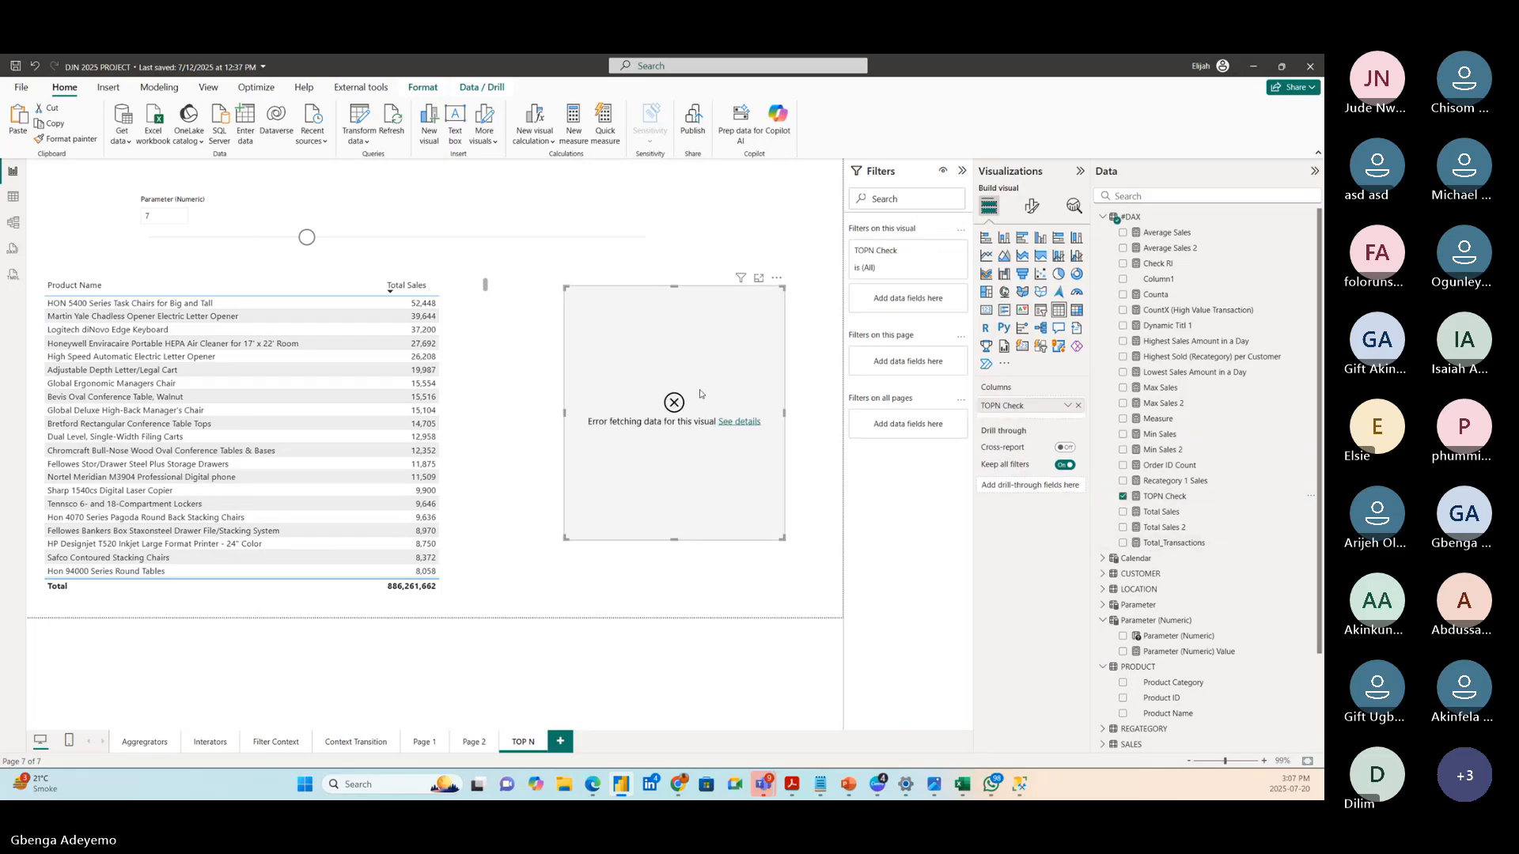
- Read the new table's error details and compare the TOPN Check formula with the Parameter (Numeric) column data
left_click(726, 421)
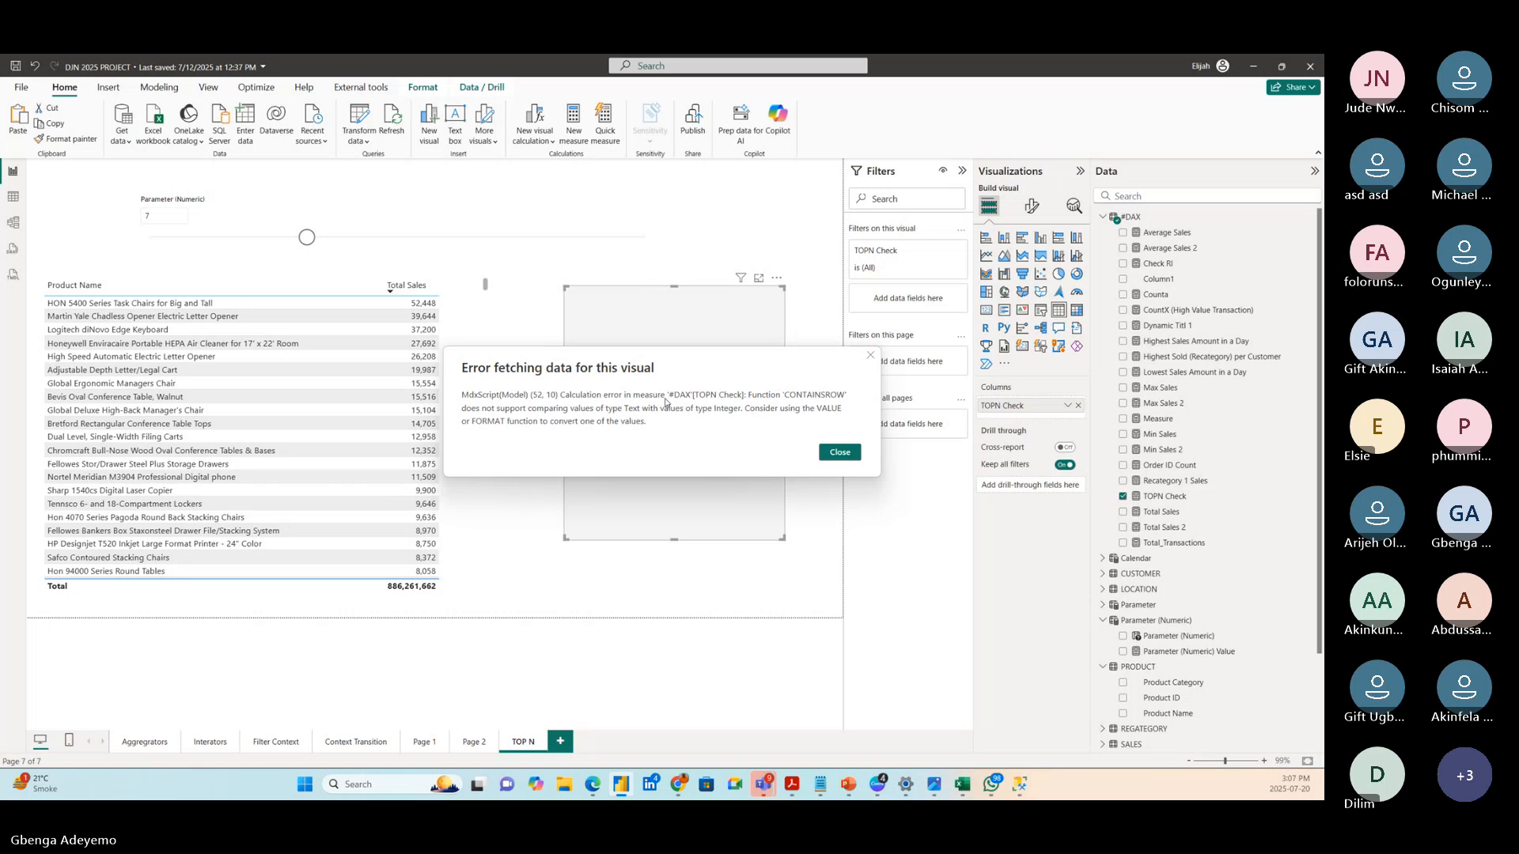
left_click(839, 451)
left_click(1172, 497)
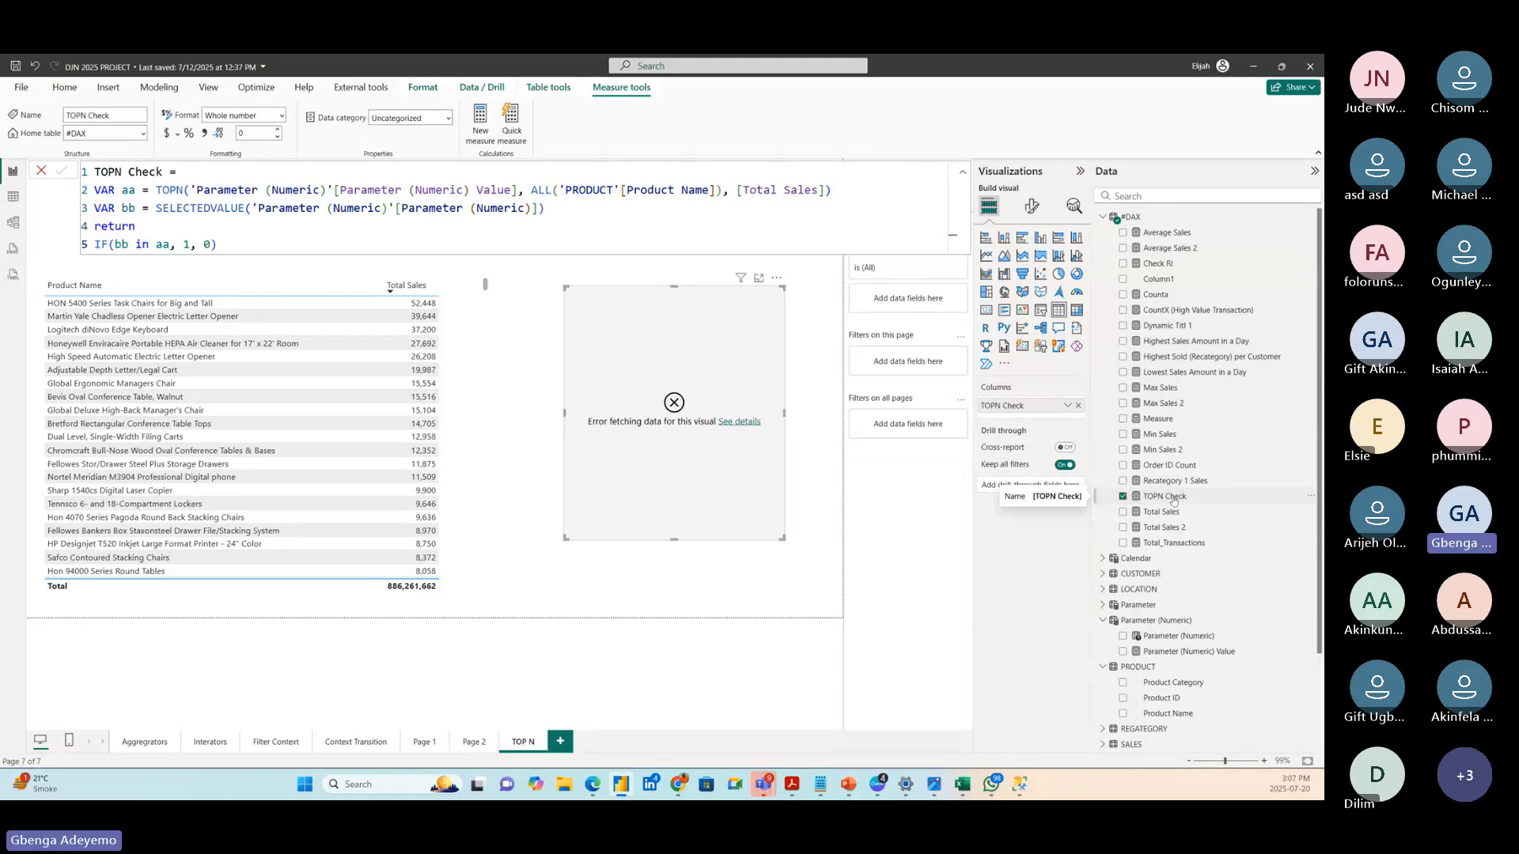
scroll(1173, 500, "down", 3)
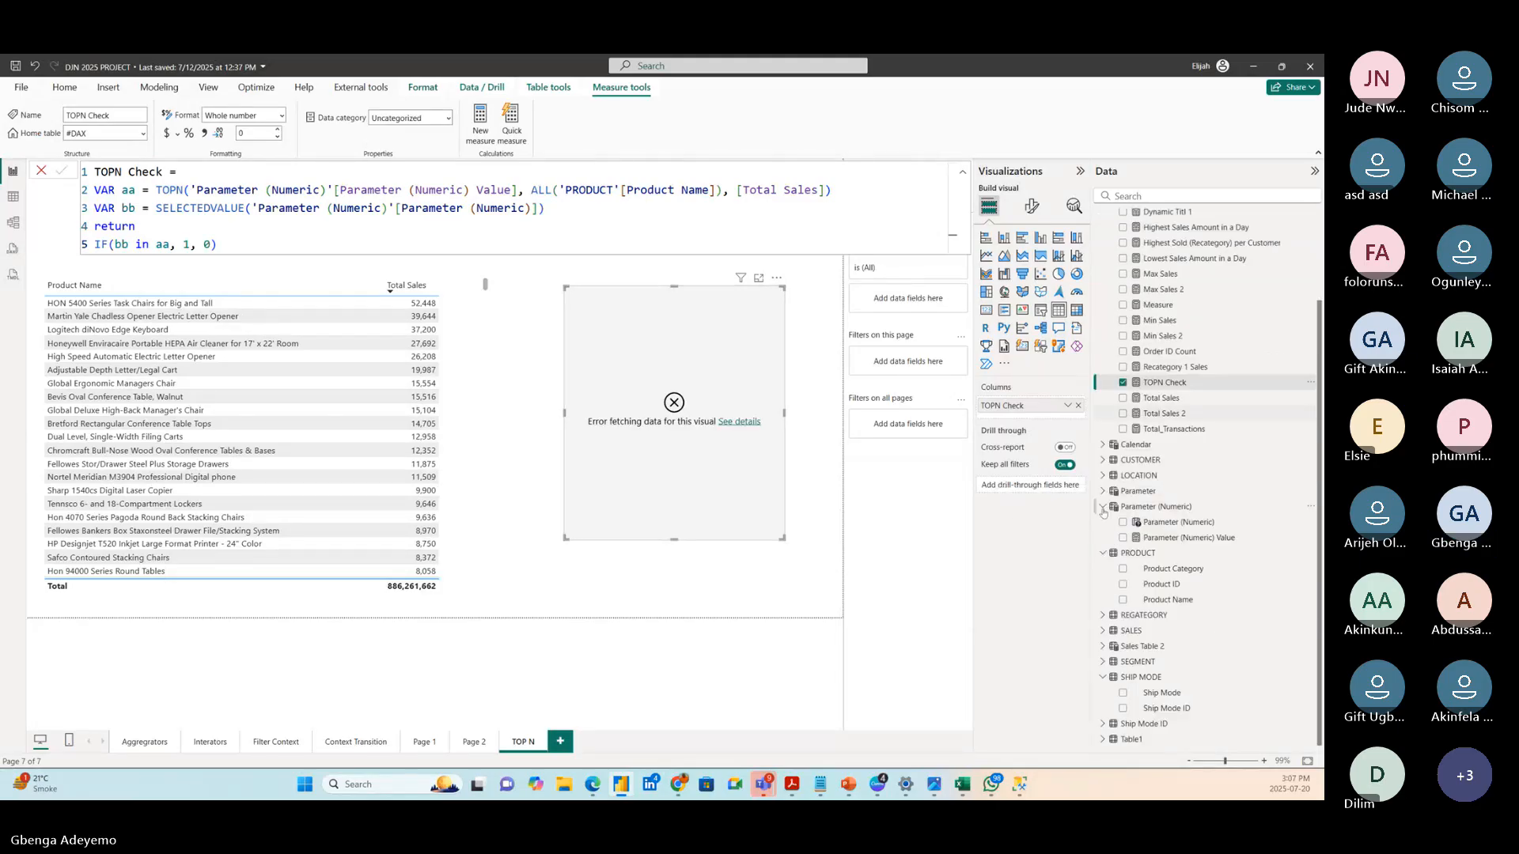
left_click(13, 197)
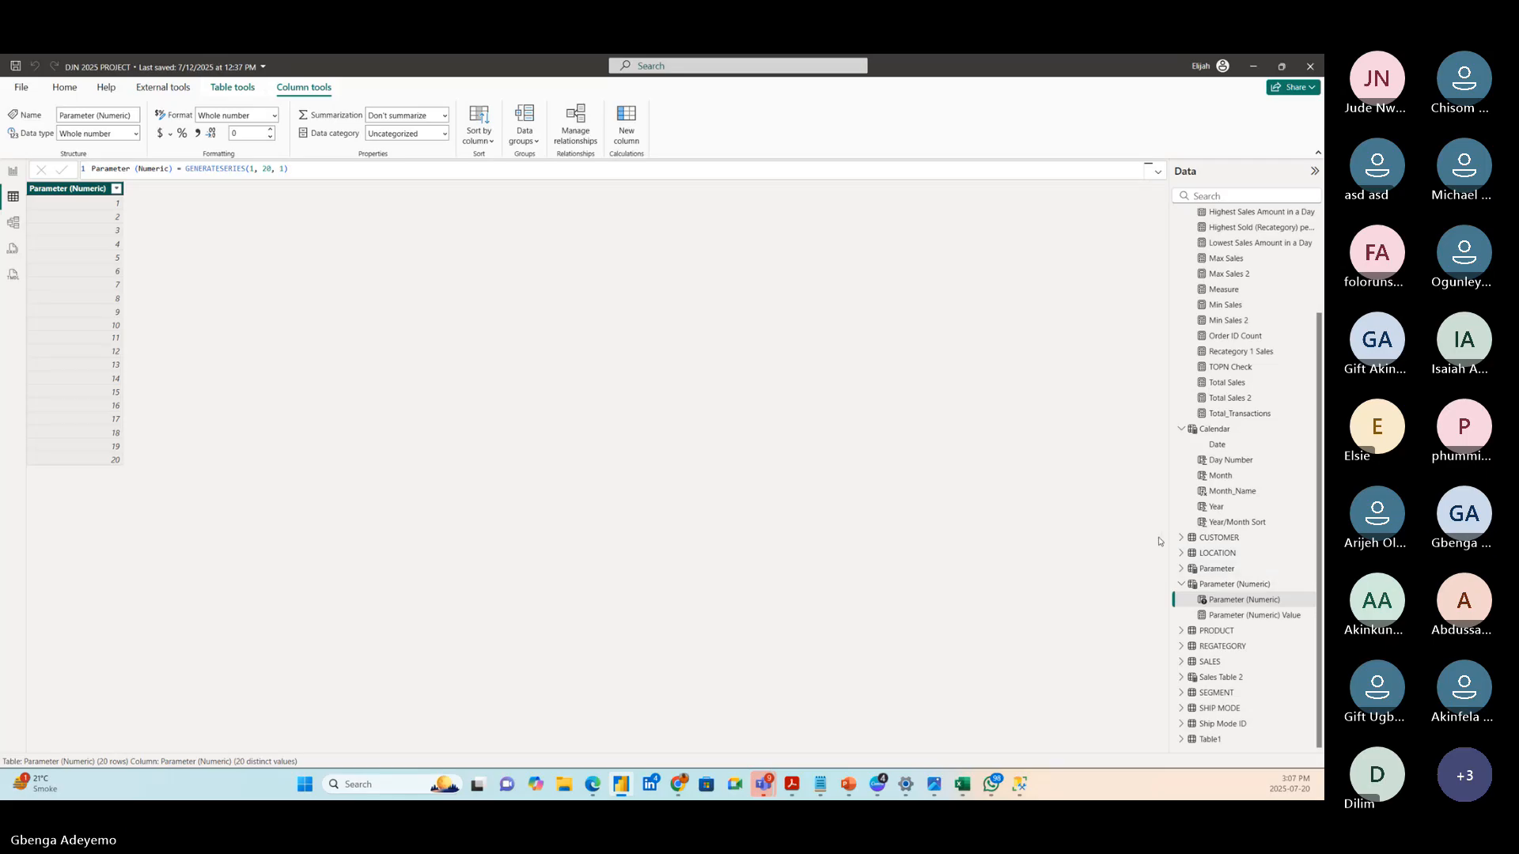
left_click(9, 170)
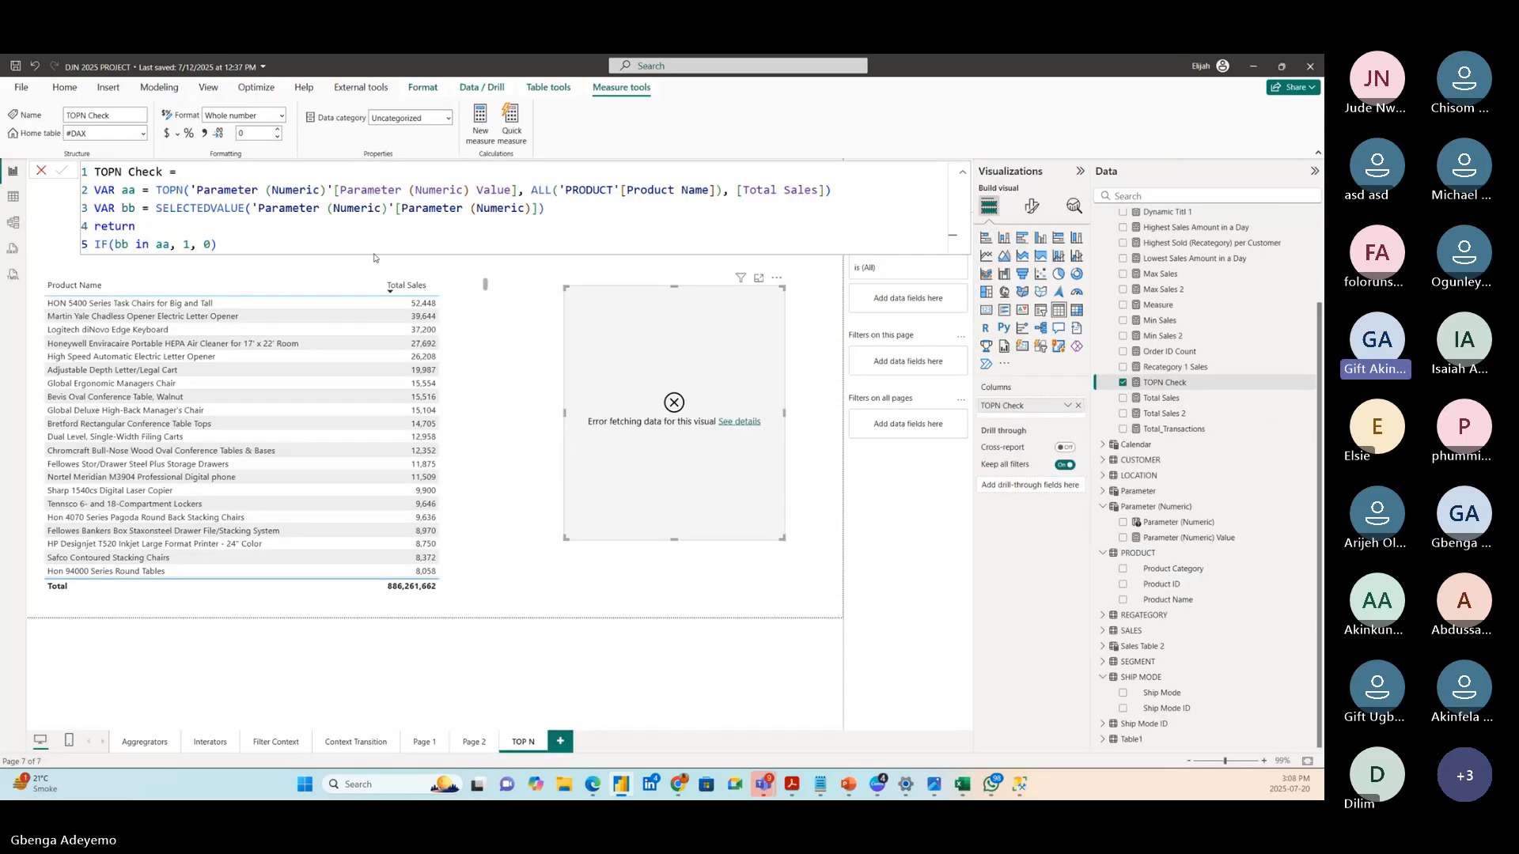
- Replace the SELECTEDVALUE argument in the TOPN Check measure with 'PRODUCT'[Product Name] and commit the formula
left_click(1164, 382)
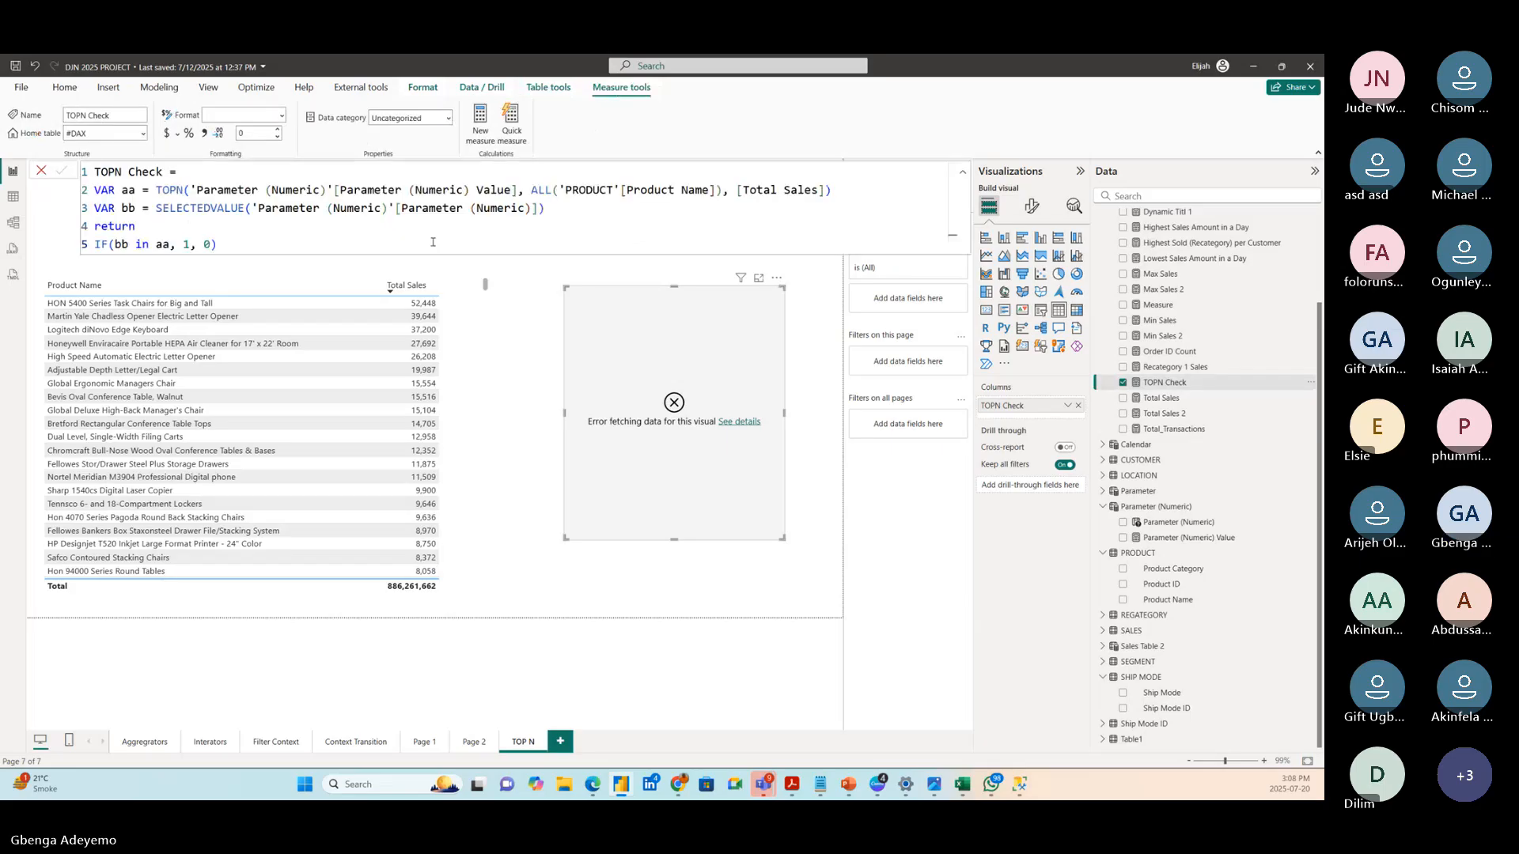
left_click(153, 190)
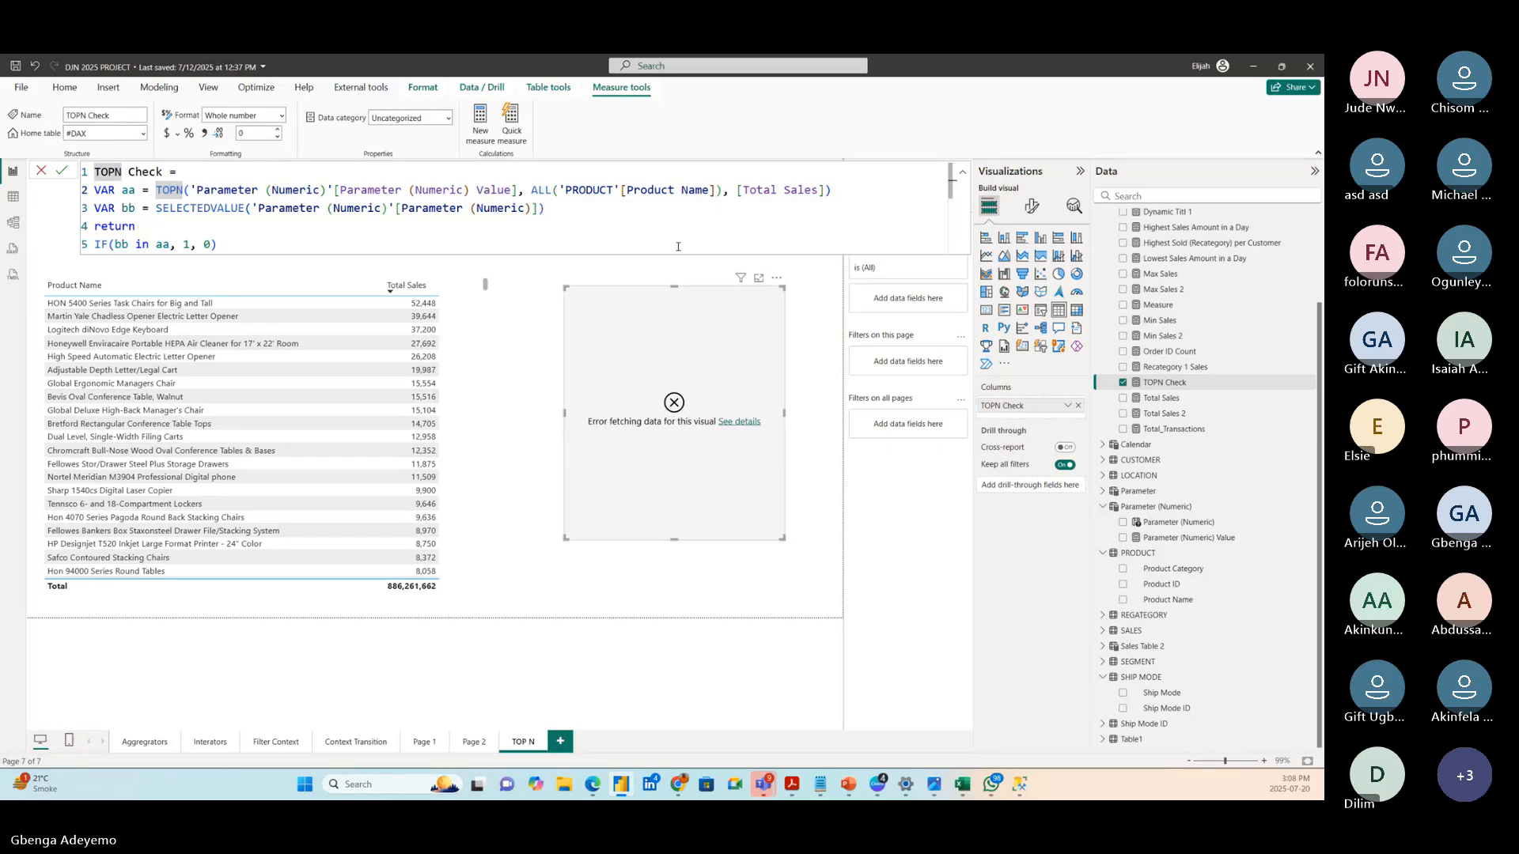
left_click(559, 208)
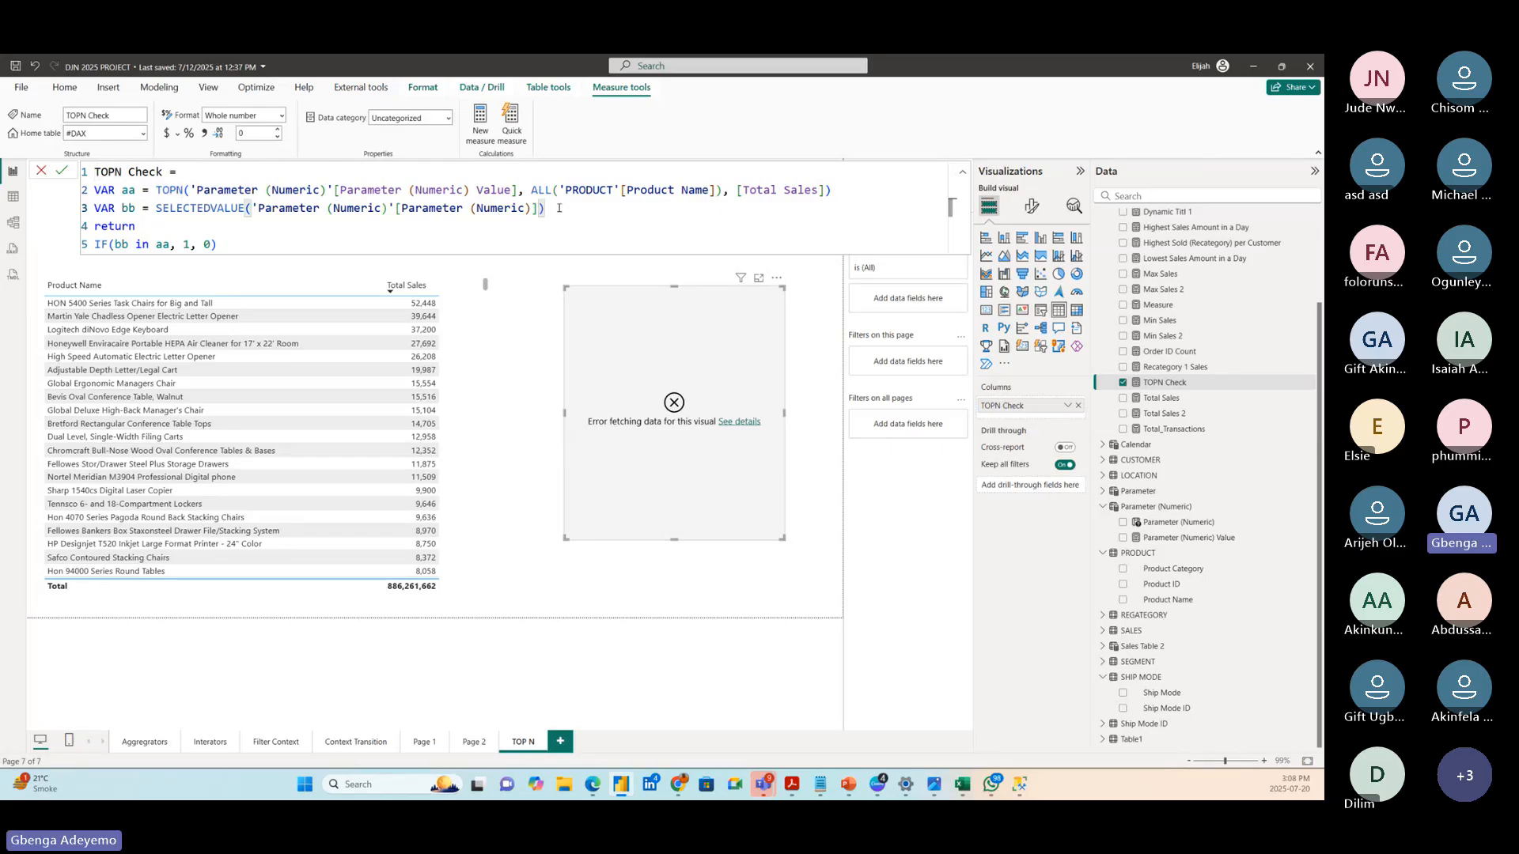
key("BackSpace")
key("BackSpace")
key("BackSpace")
key("BackSpace")
key("BackSpace")
key("BackSpace")
key("BackSpace")
key("BackSpace")
key("BackSpace")
key("BackSpace")
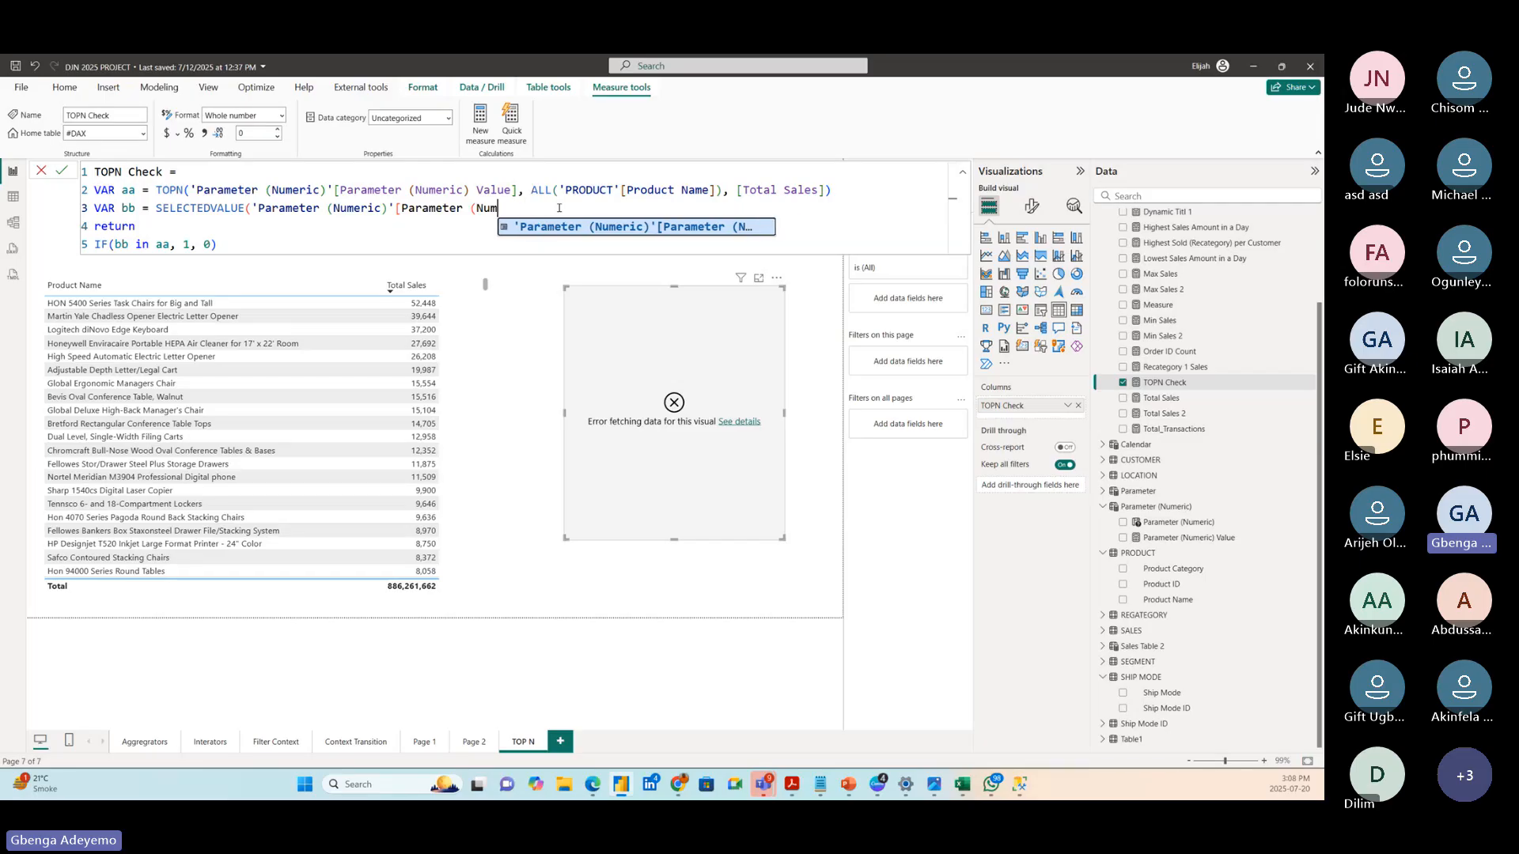
key("BackSpace")
key("BackSpace")
key("BackSpace")
key("BackSpace")
key("BackSpace")
key("BackSpace")
key("BackSpace")
key("BackSpace")
key("BackSpace")
key("BackSpace")
key("BackSpace")
key("BackSpace")
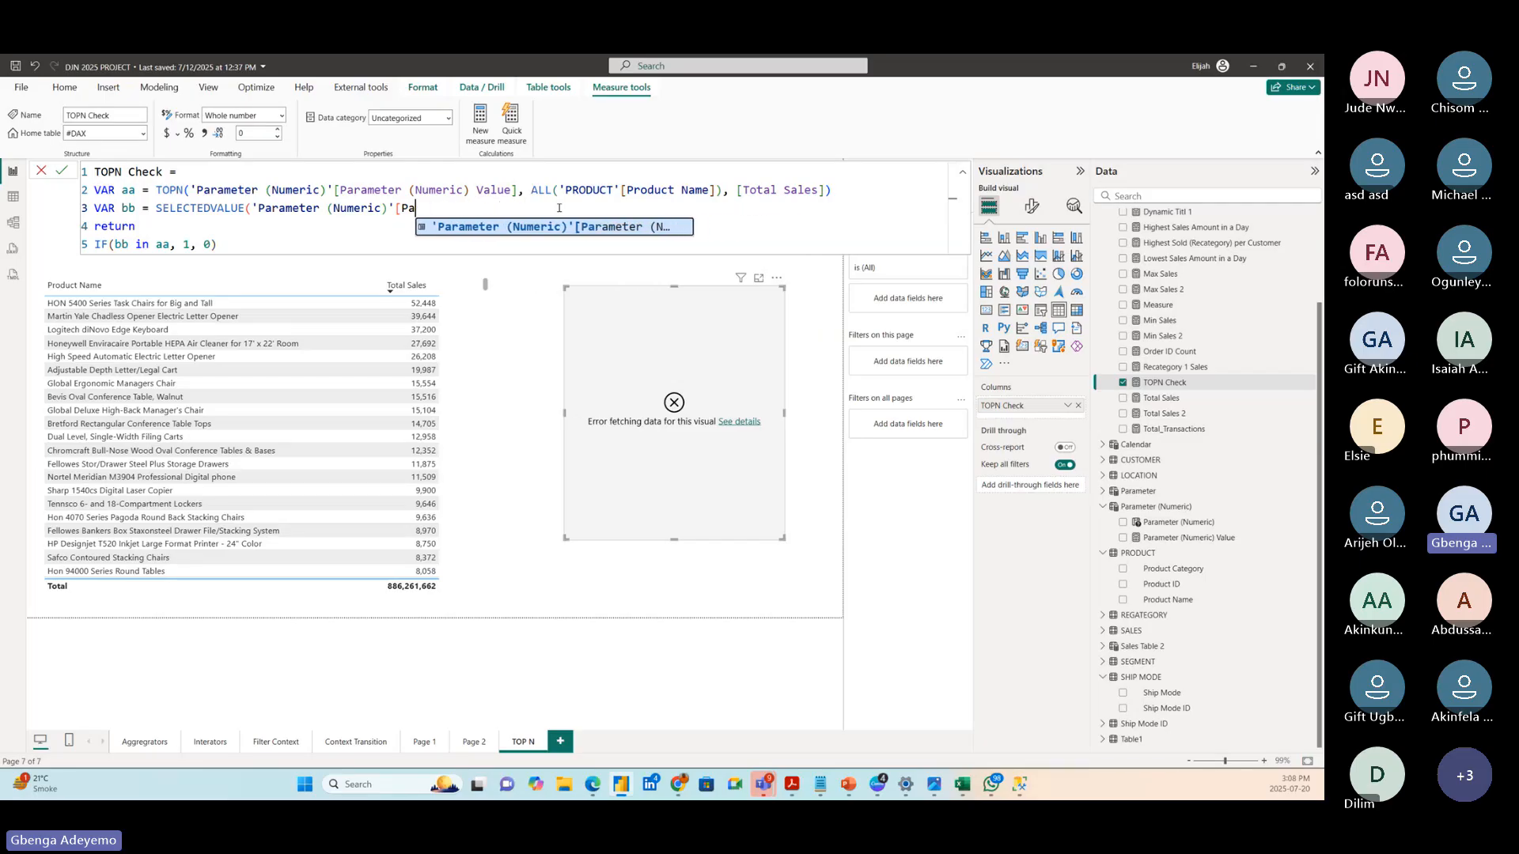
key("BackSpace")
key("BackSpace")
key("BackSpace")
key("BackSpace")
key("BackSpace")
key("BackSpace")
key("BackSpace")
key("BackSpace")
key("BackSpace")
key("BackSpace")
key("BackSpace")
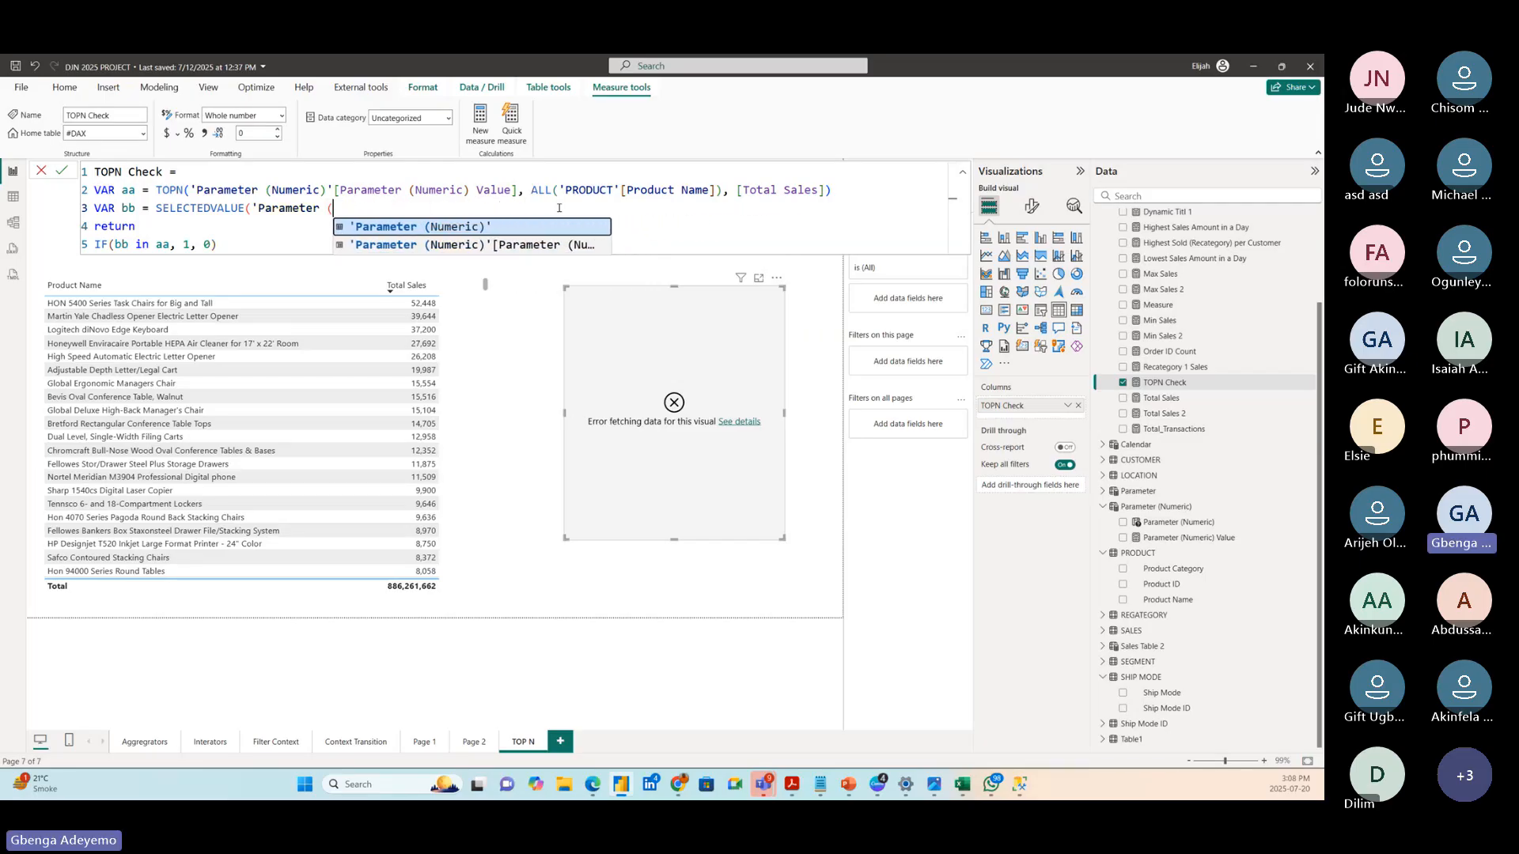
key("BackSpace")
key("BackSpace")
key("BackSpace")
key("BackSpace")
key("BackSpace")
key("BackSpace")
key("BackSpace")
key("BackSpace")
key("BackSpace")
key("BackSpace")
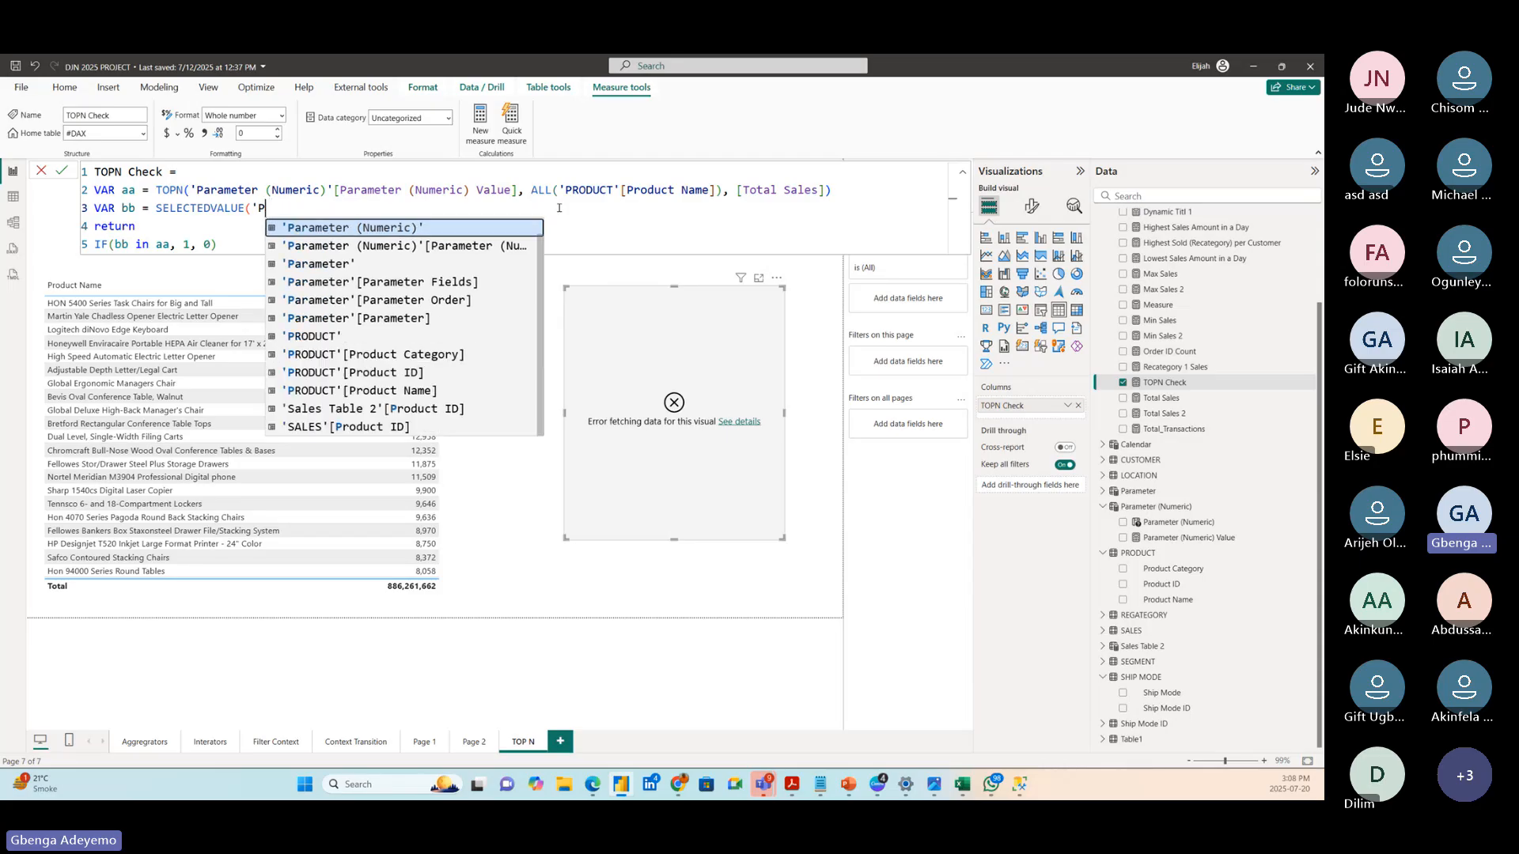
type("prod")
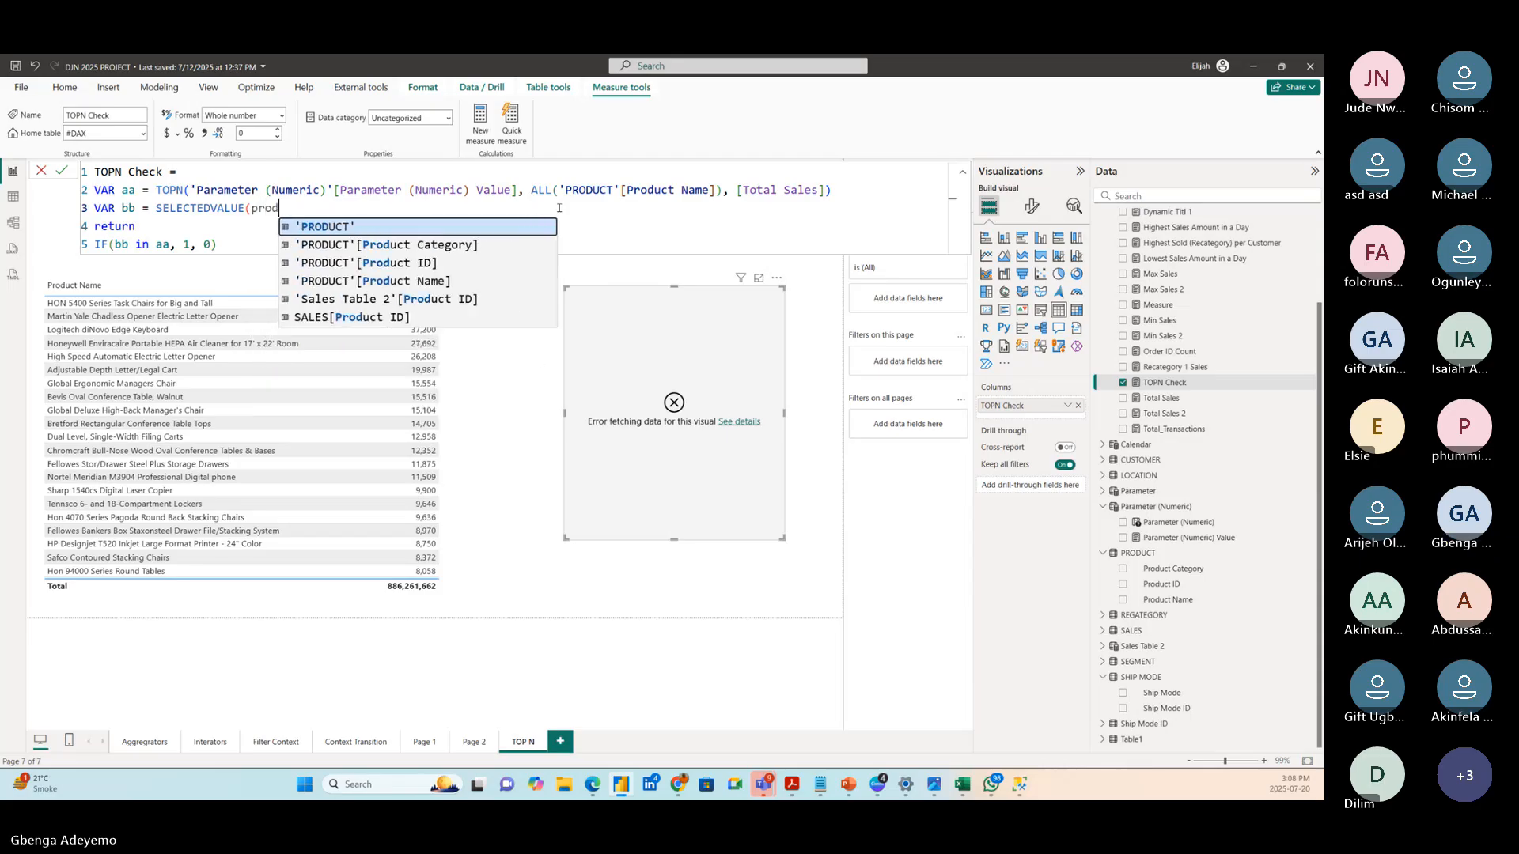
type("uc")
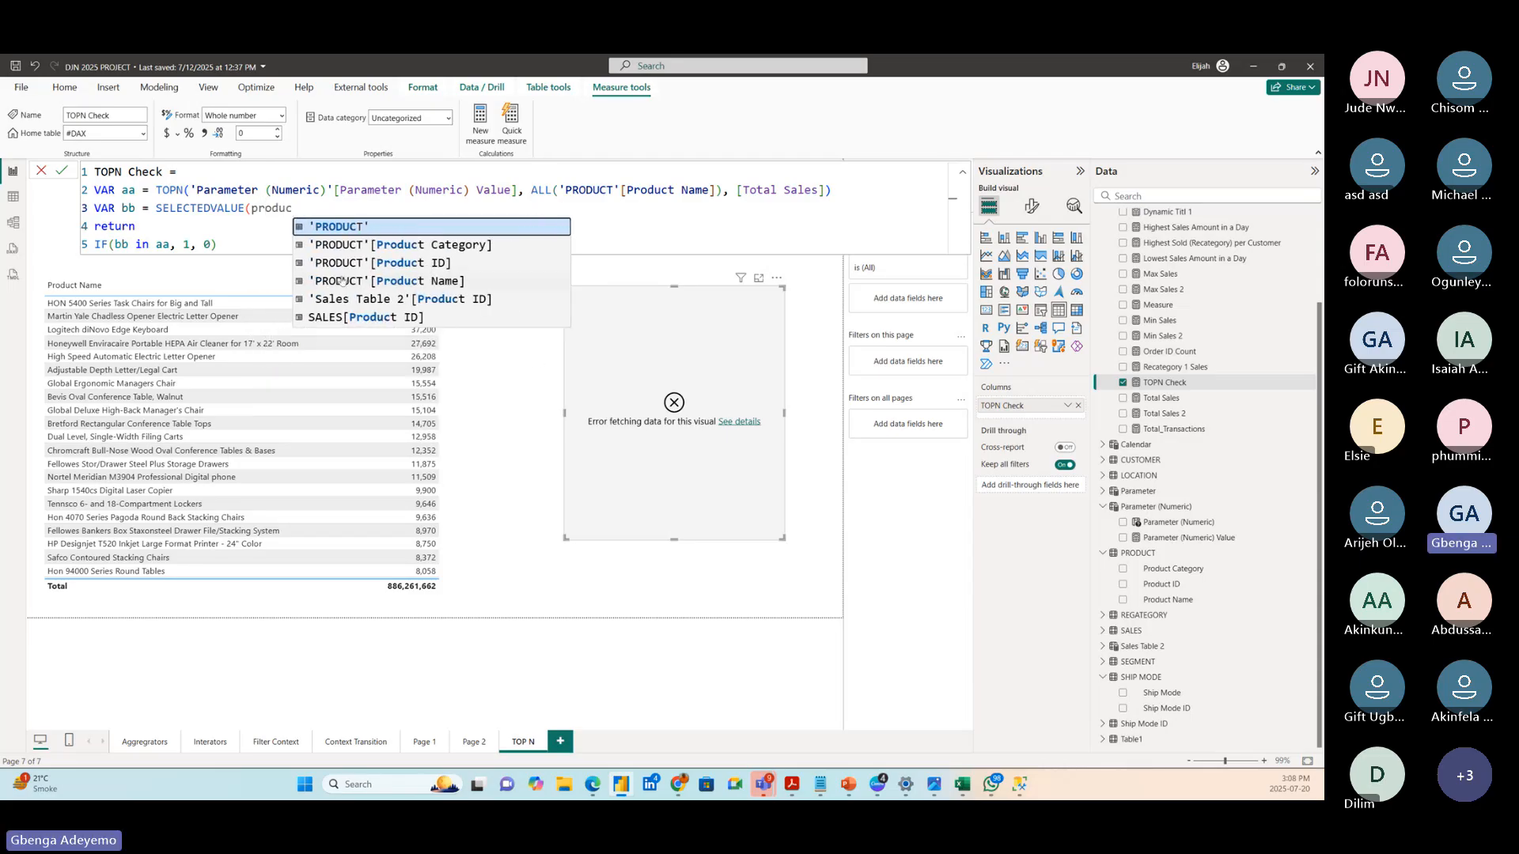
left_click(402, 286)
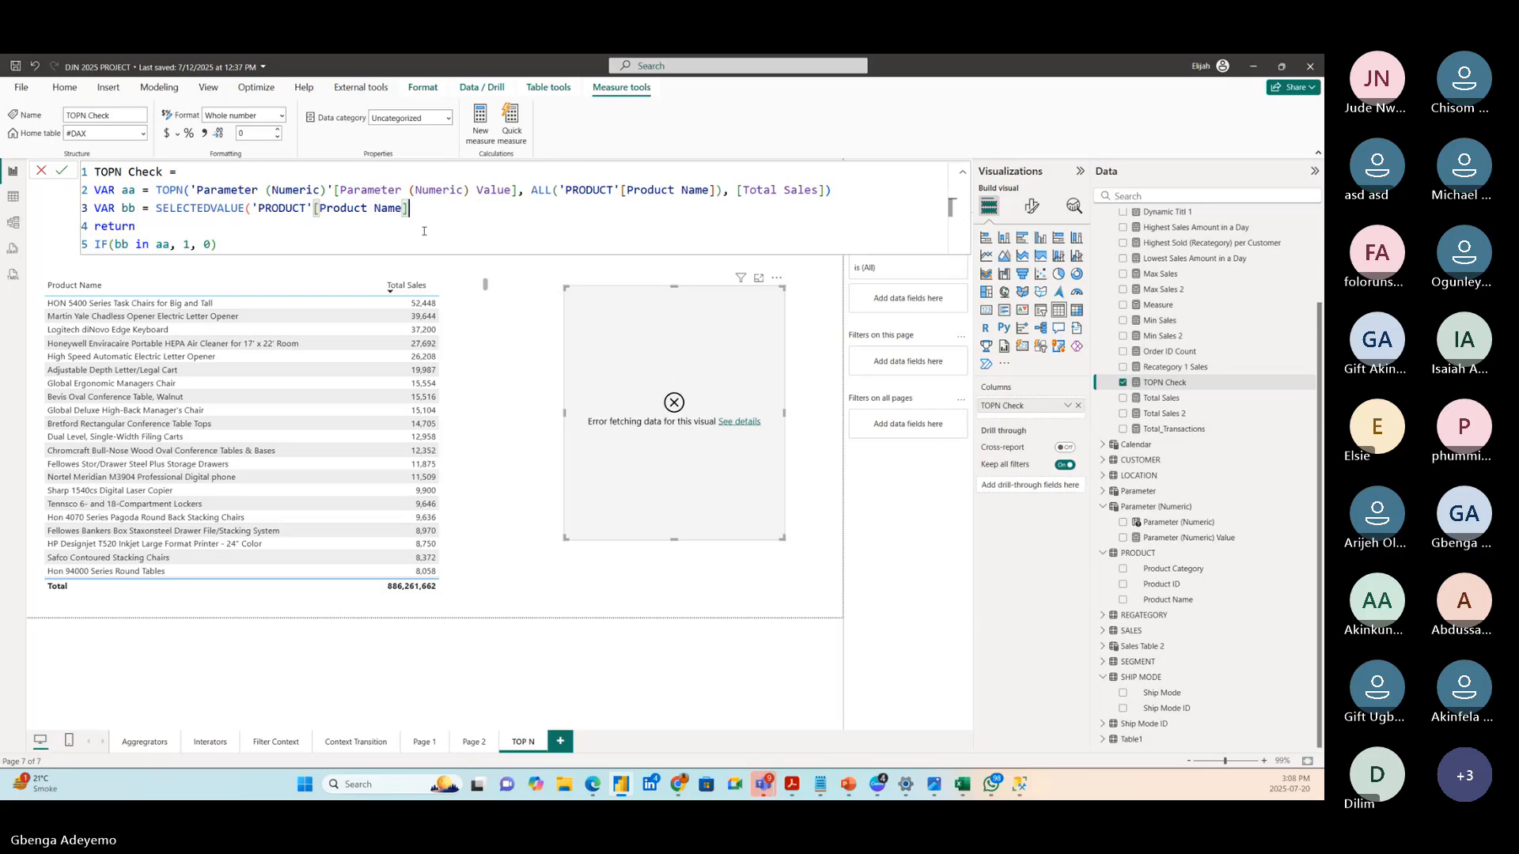
type(")")
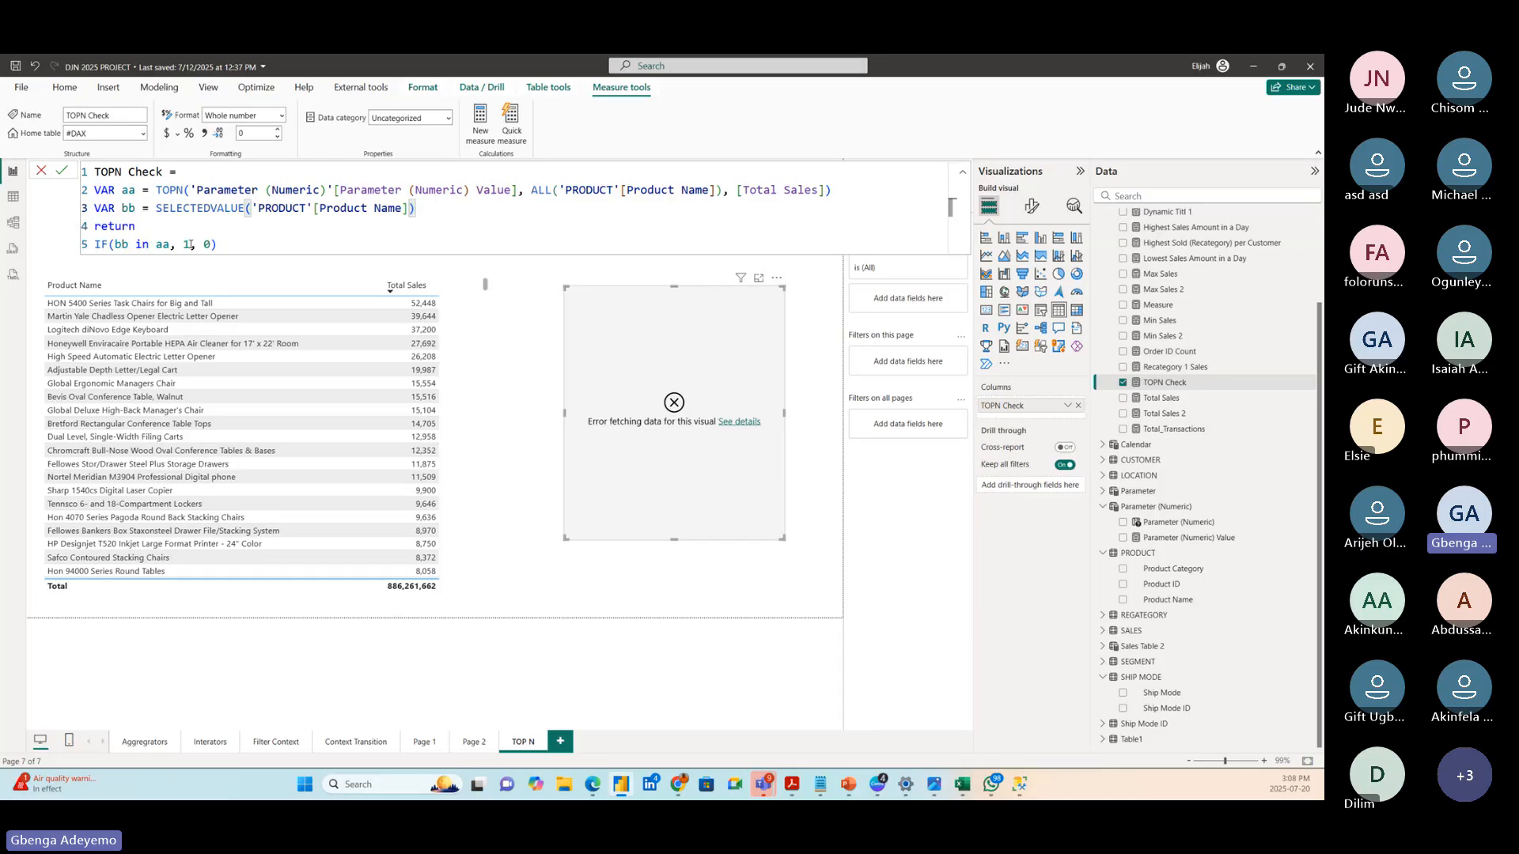
key("Return")
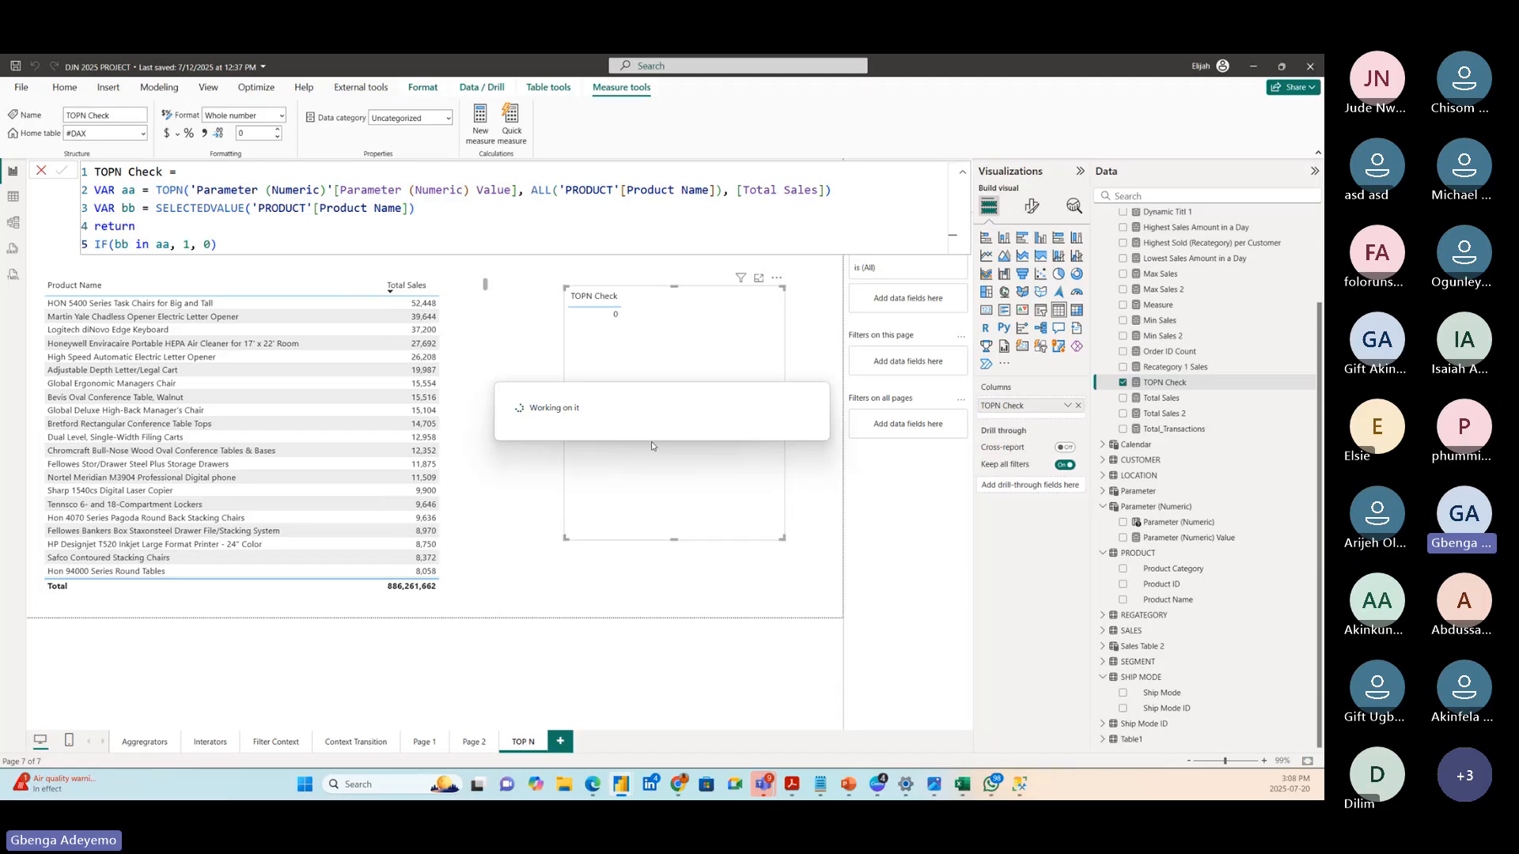
- Delete the separate TOPN Check table, and add the TOPN Check measure to the product sales table, enlarging it to fit the column
left_click(776, 278)
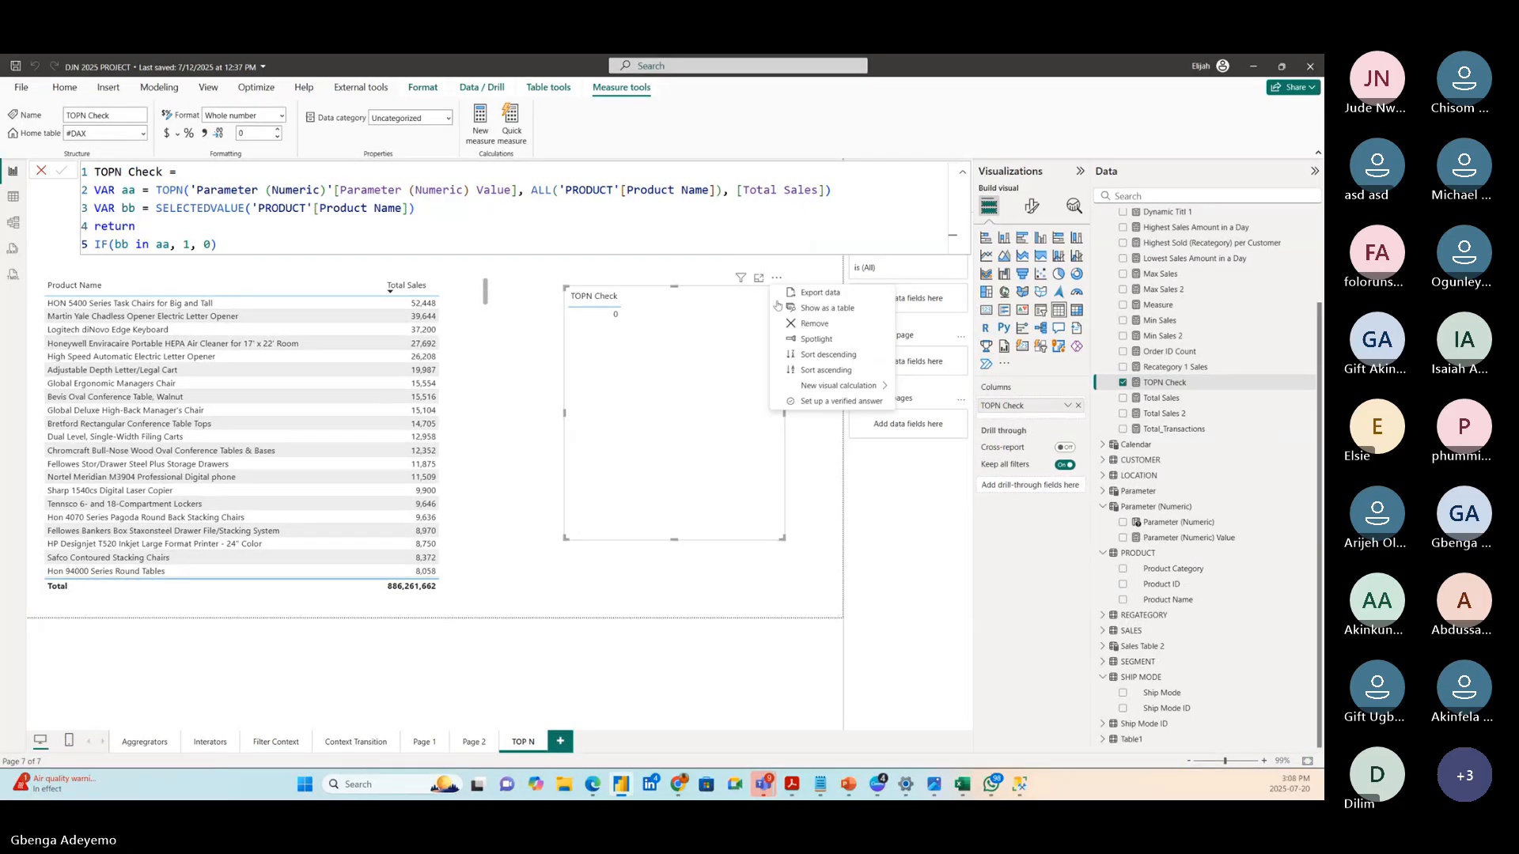
left_click(815, 324)
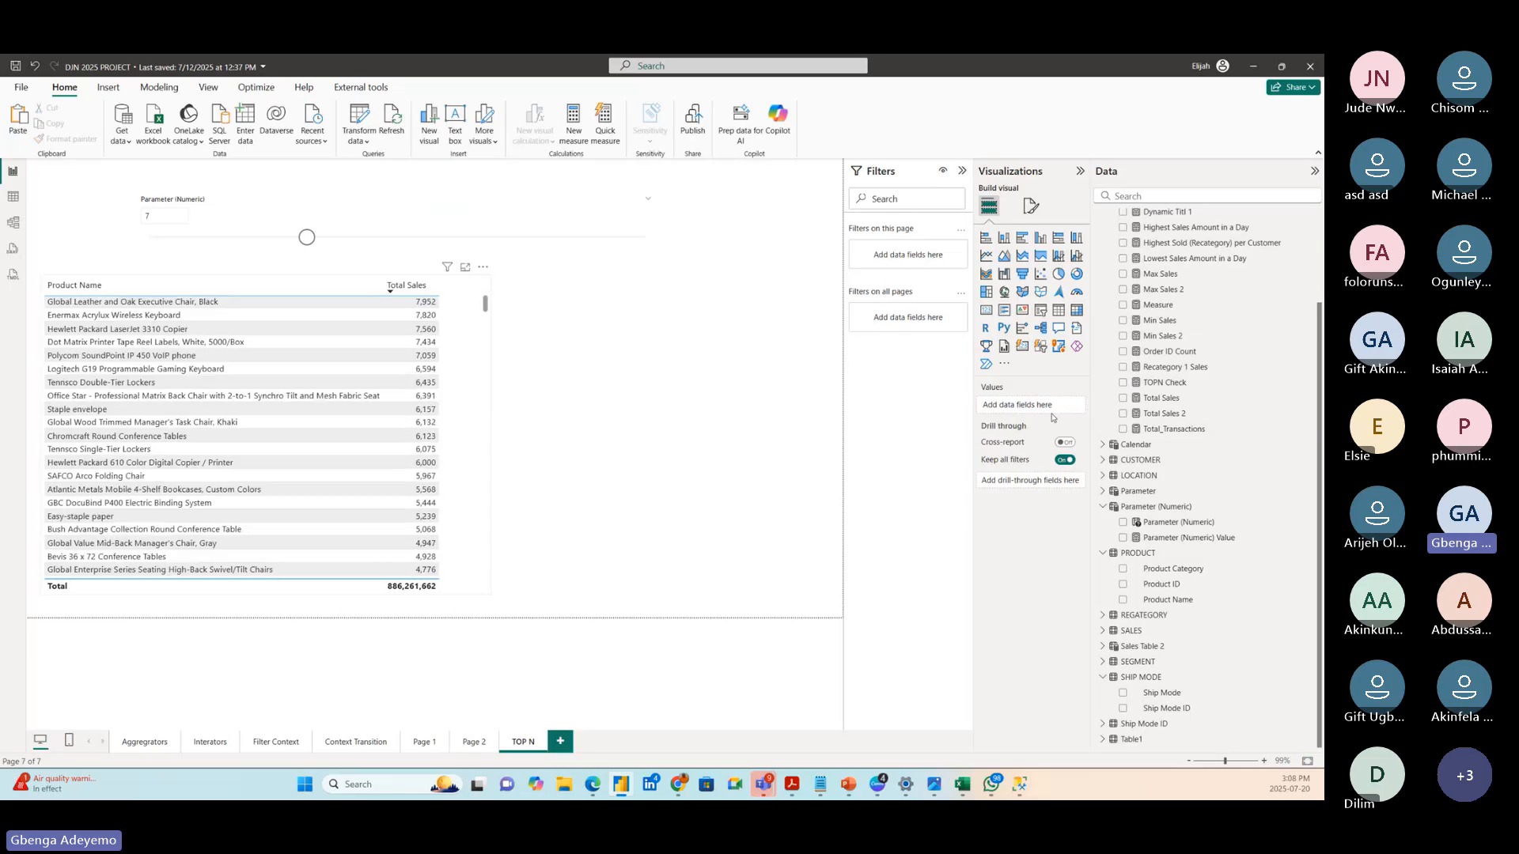
left_click_drag(1164, 382, 491, 397)
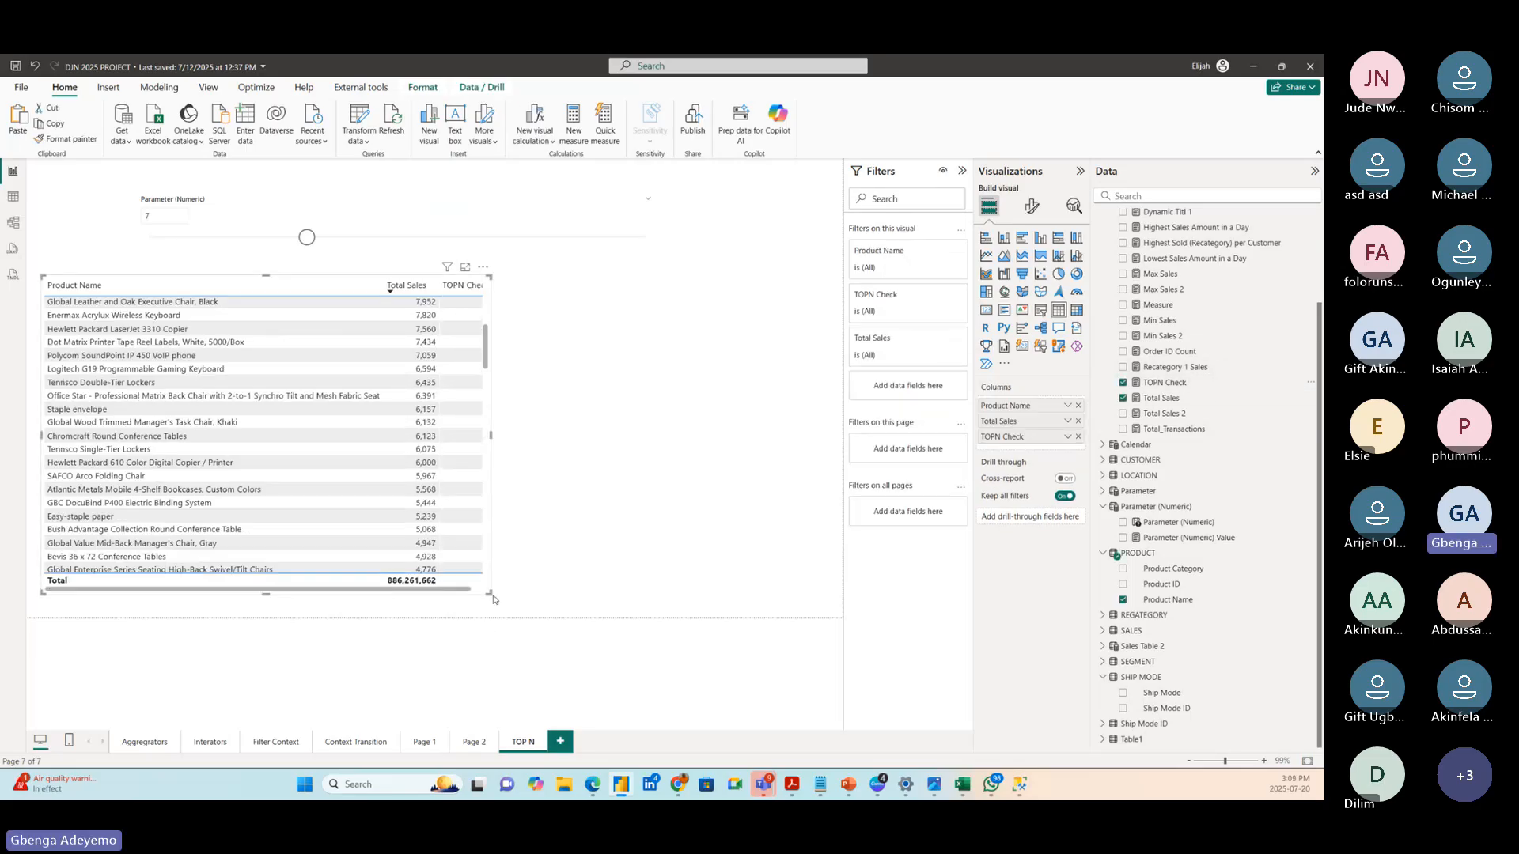
left_click_drag(490, 593, 595, 619)
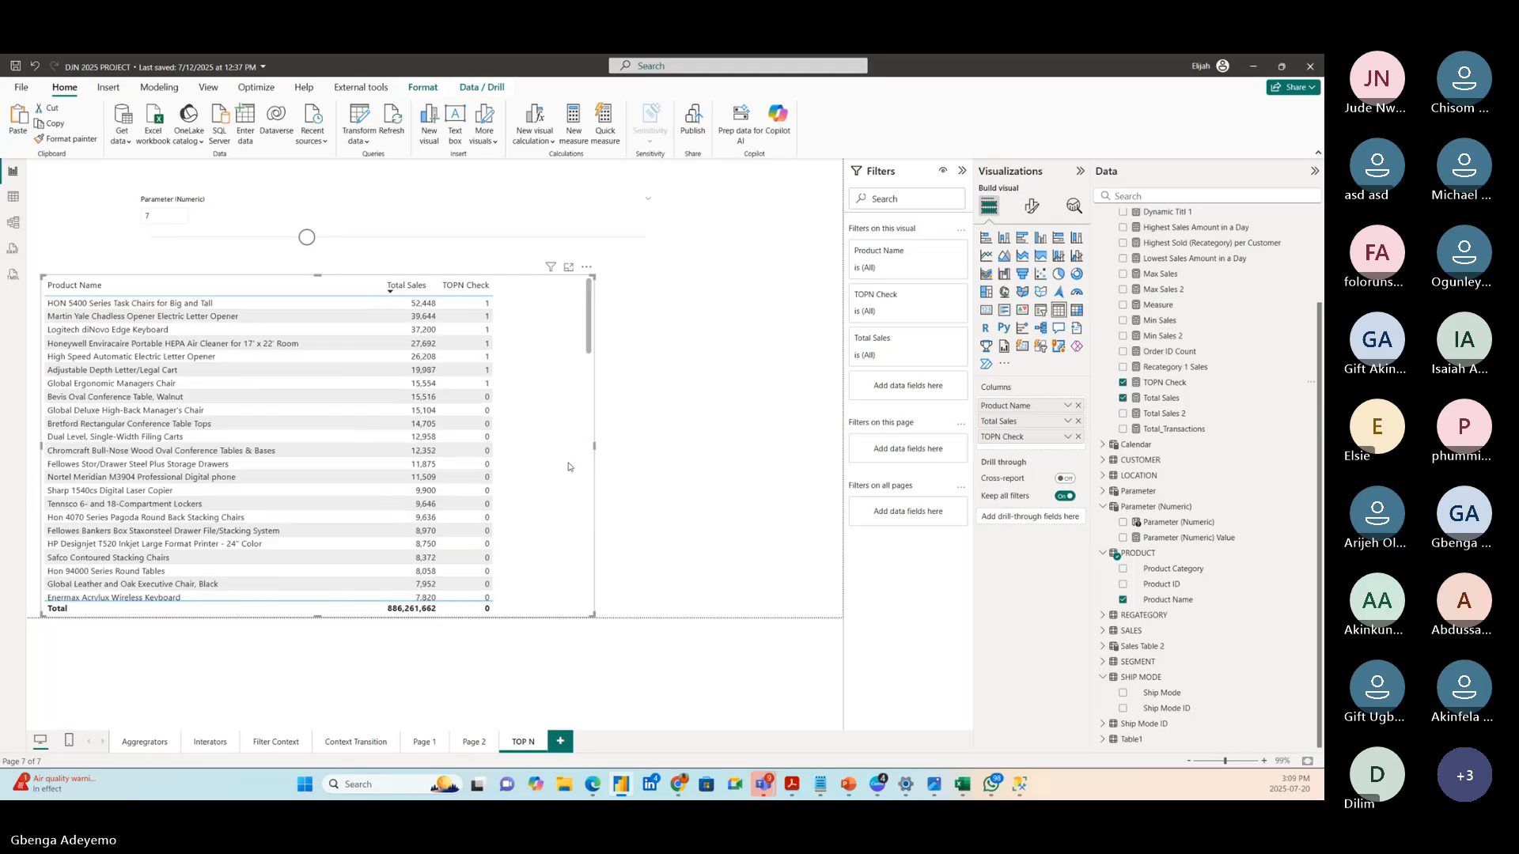
- Test the TOPN Check flags by setting the Parameter (Numeric) slicer to 1, 2 and finally 5
left_click_drag(307, 238, 145, 247)
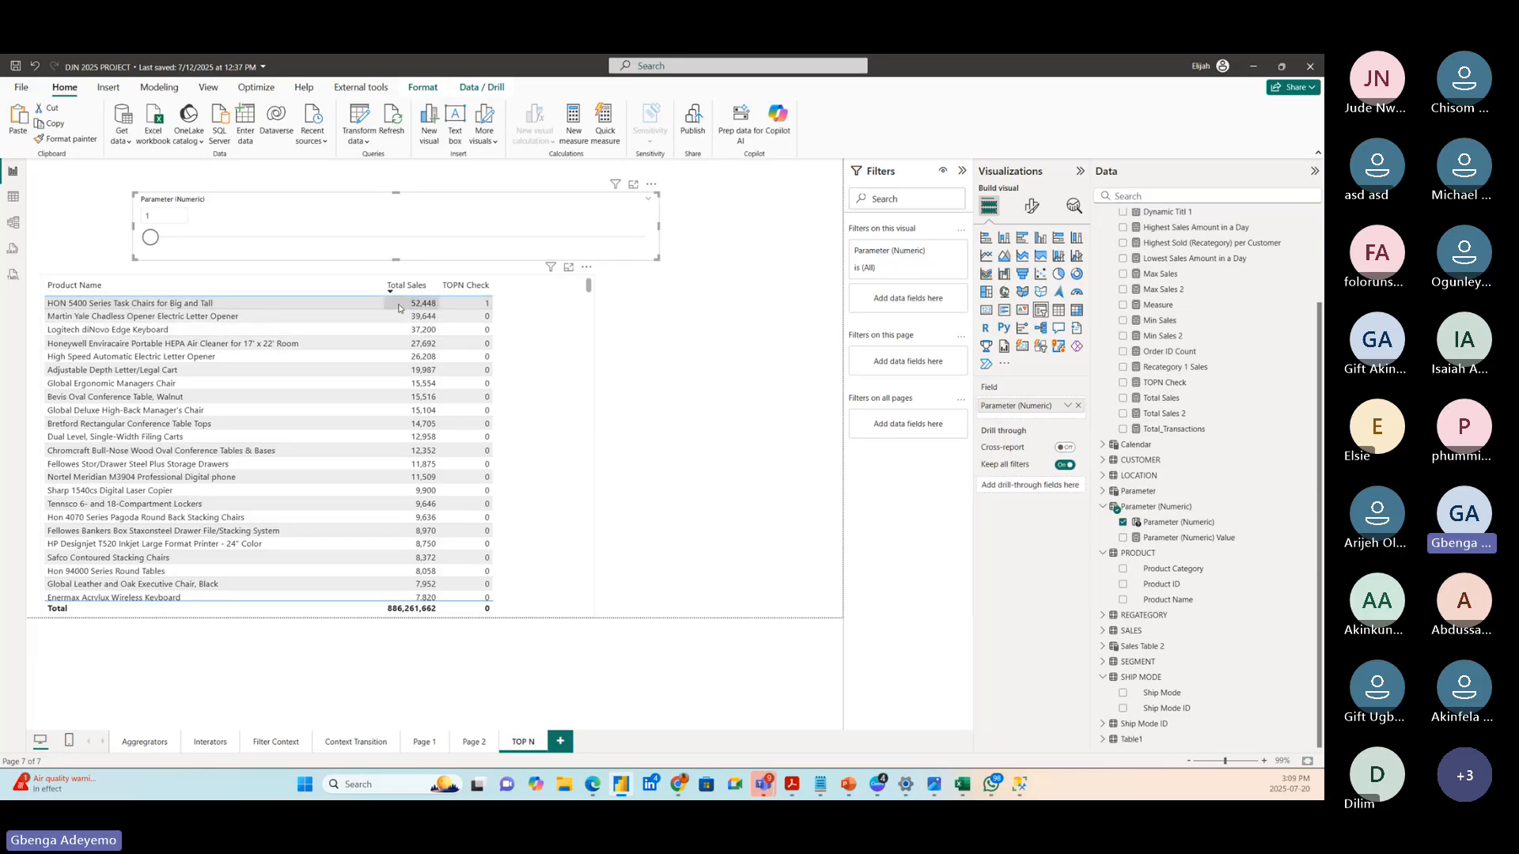
left_click_drag(151, 238, 177, 238)
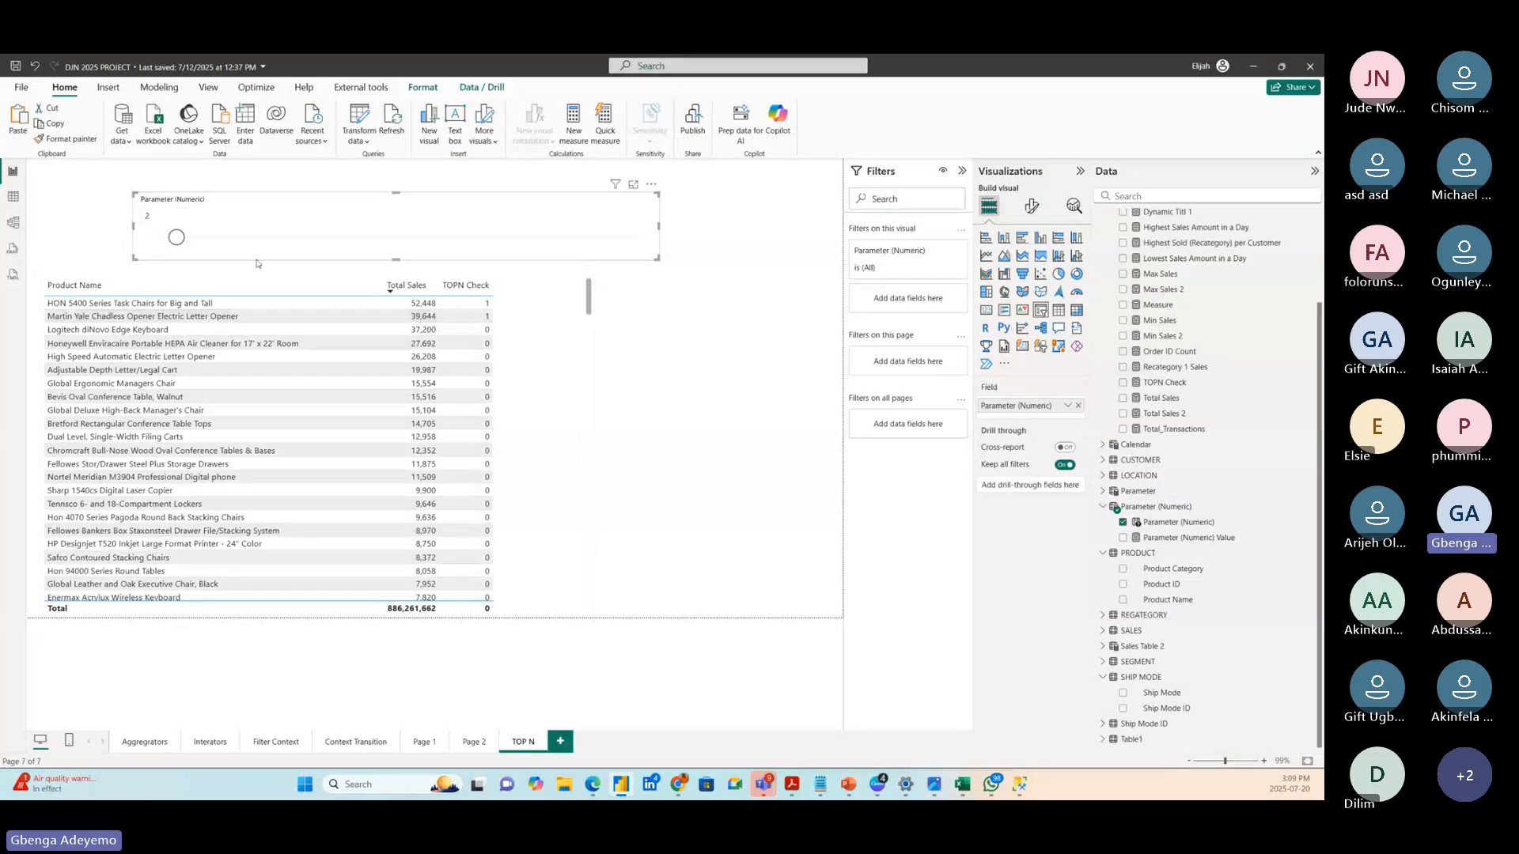
left_click_drag(176, 238, 254, 237)
- Review the TOPN Check formula, focusing on the TOPN expression in variable aa and its Parameter (Numeric) Value argument
left_click(1165, 382)
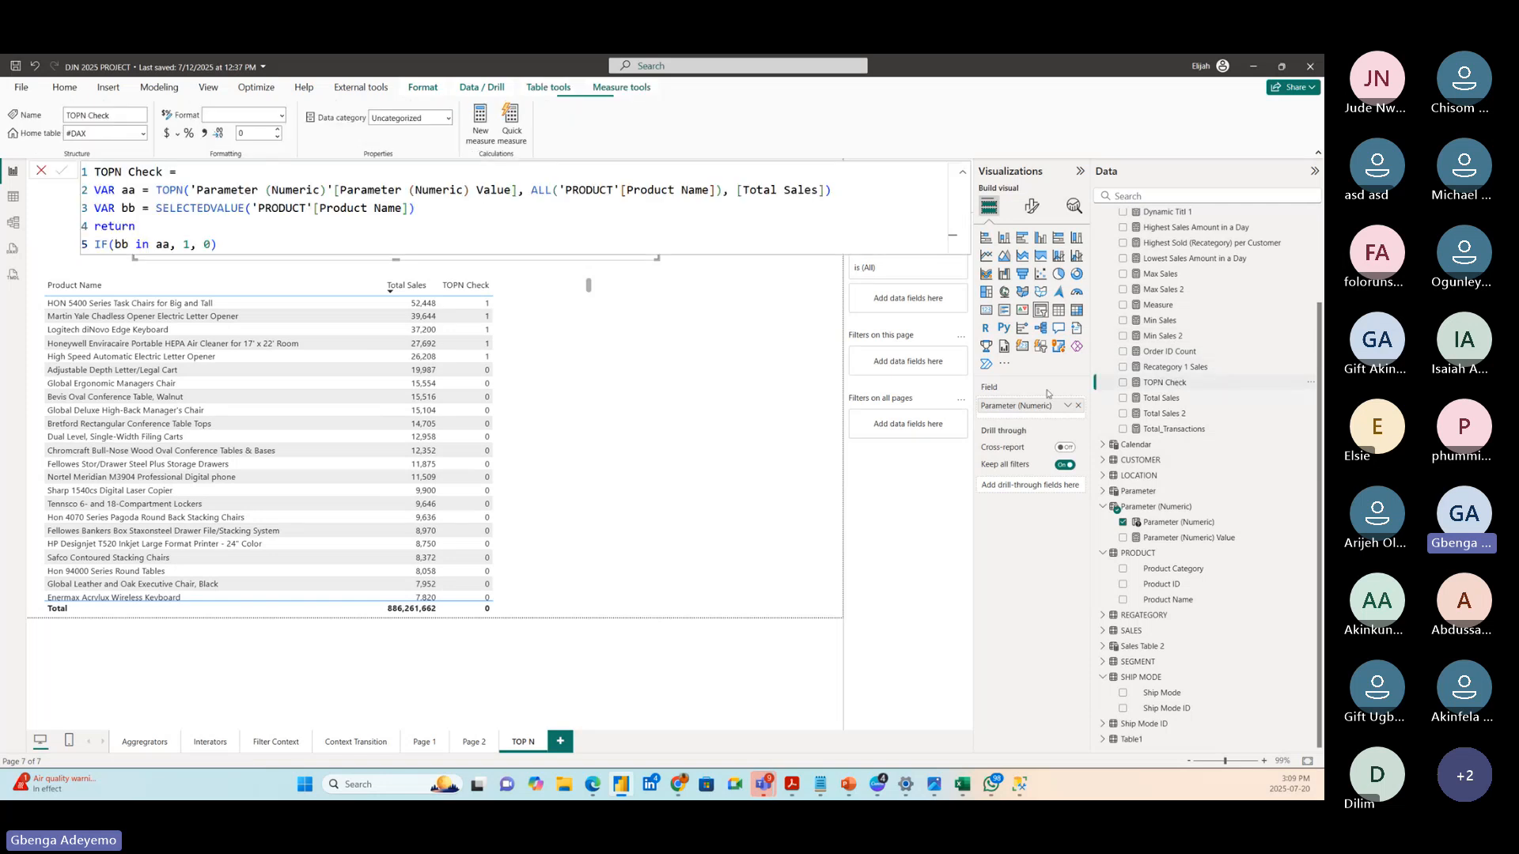
left_click(269, 243)
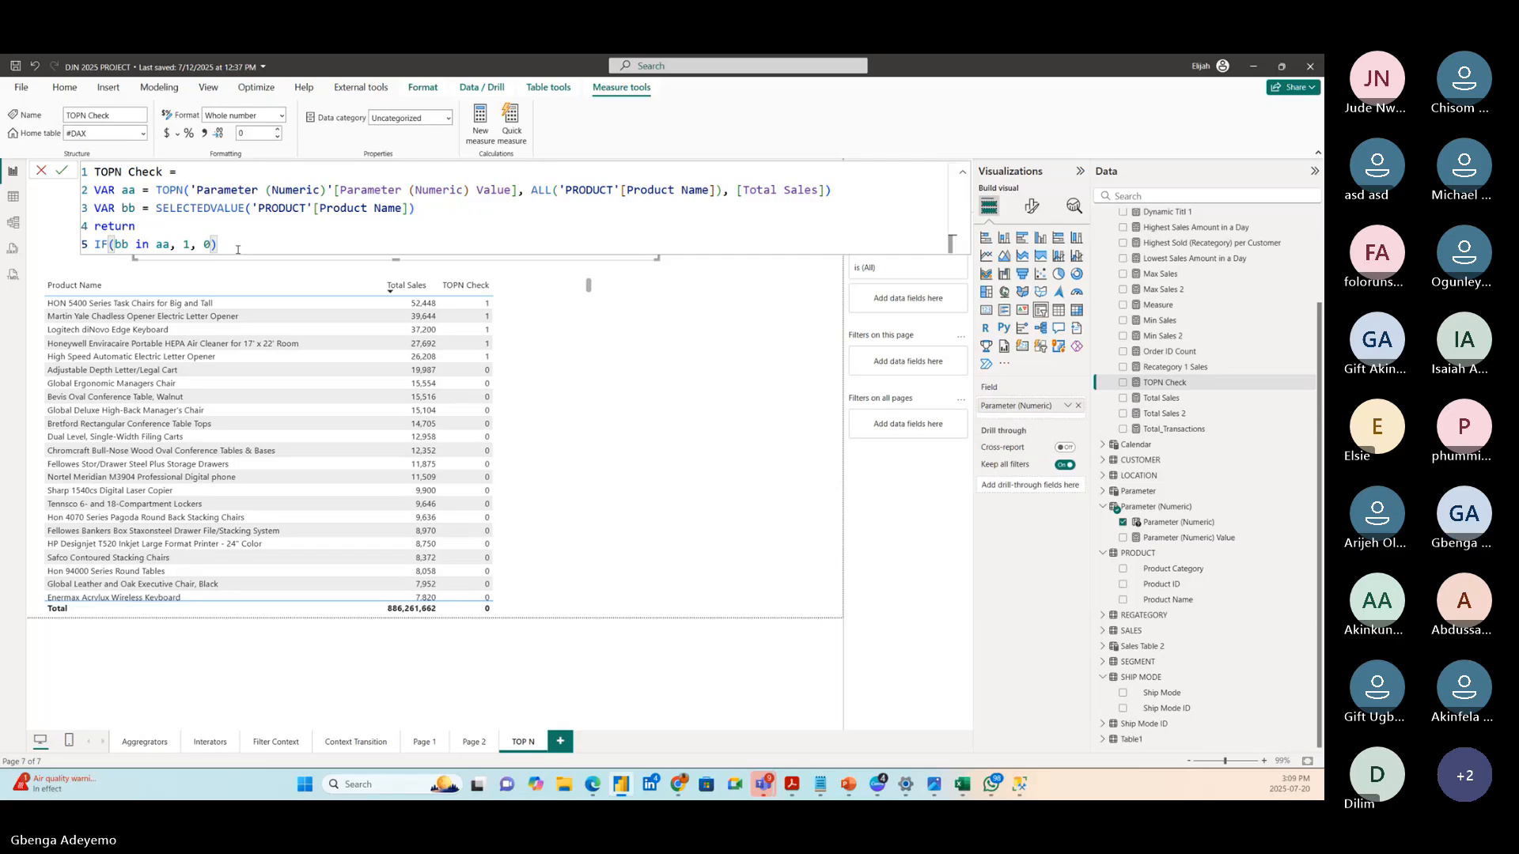
triple_click(870, 197)
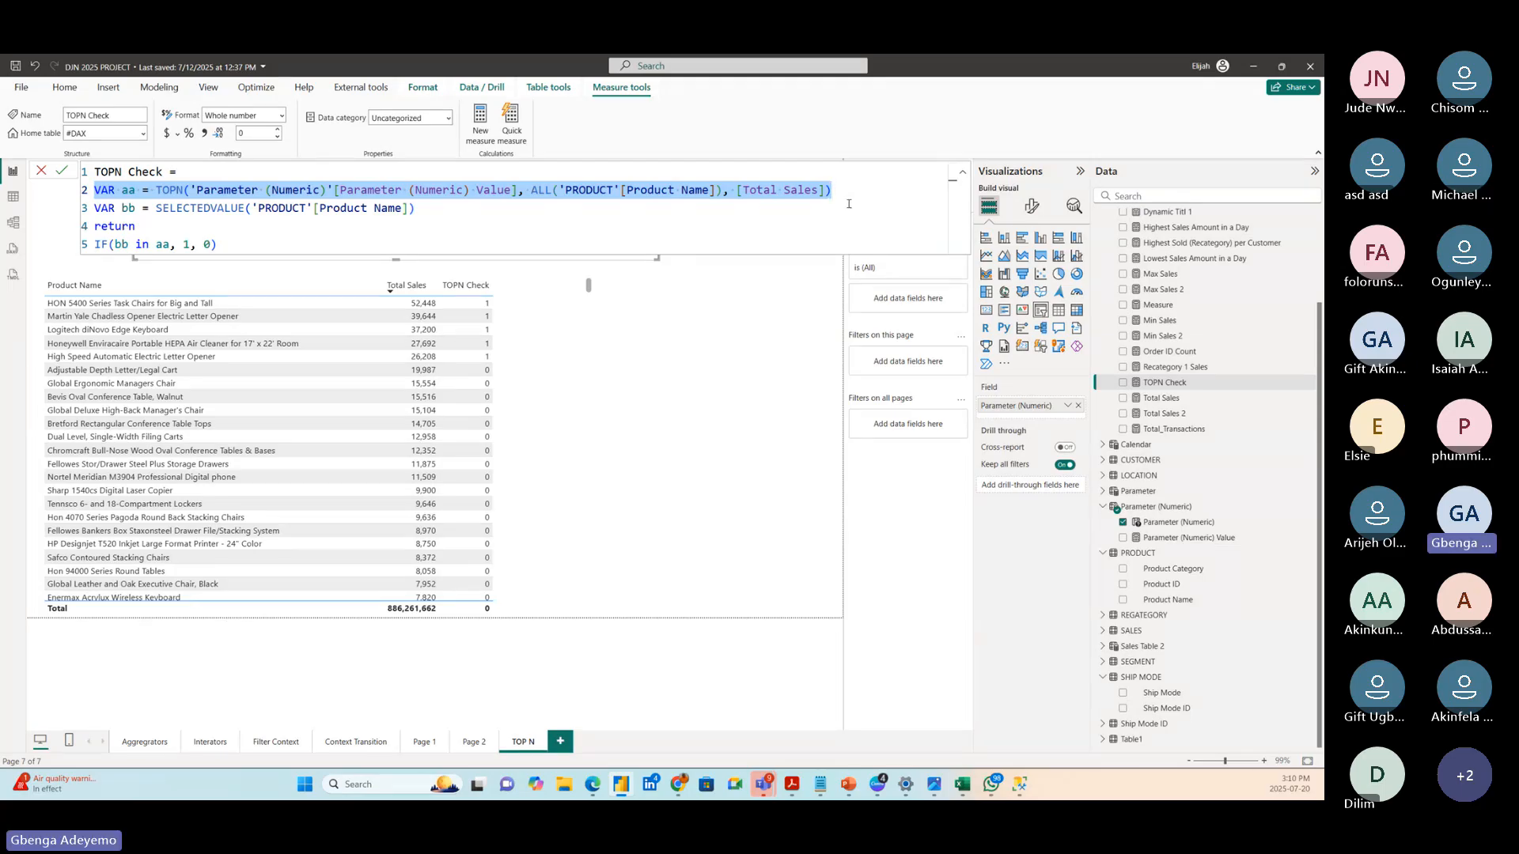
left_click(847, 200)
left_click(839, 192)
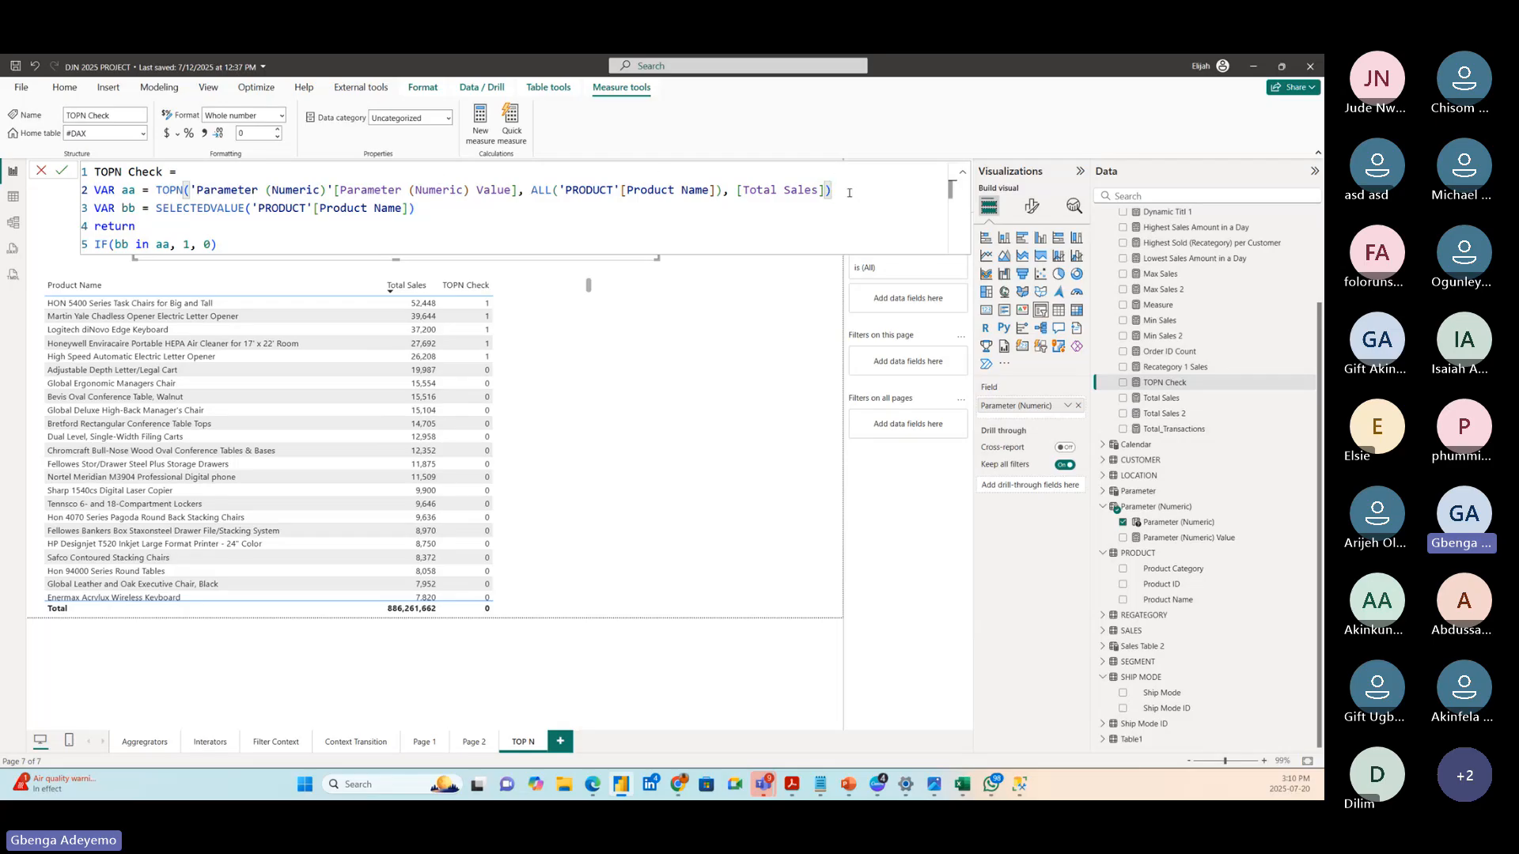
left_click_drag(849, 192, 93, 192)
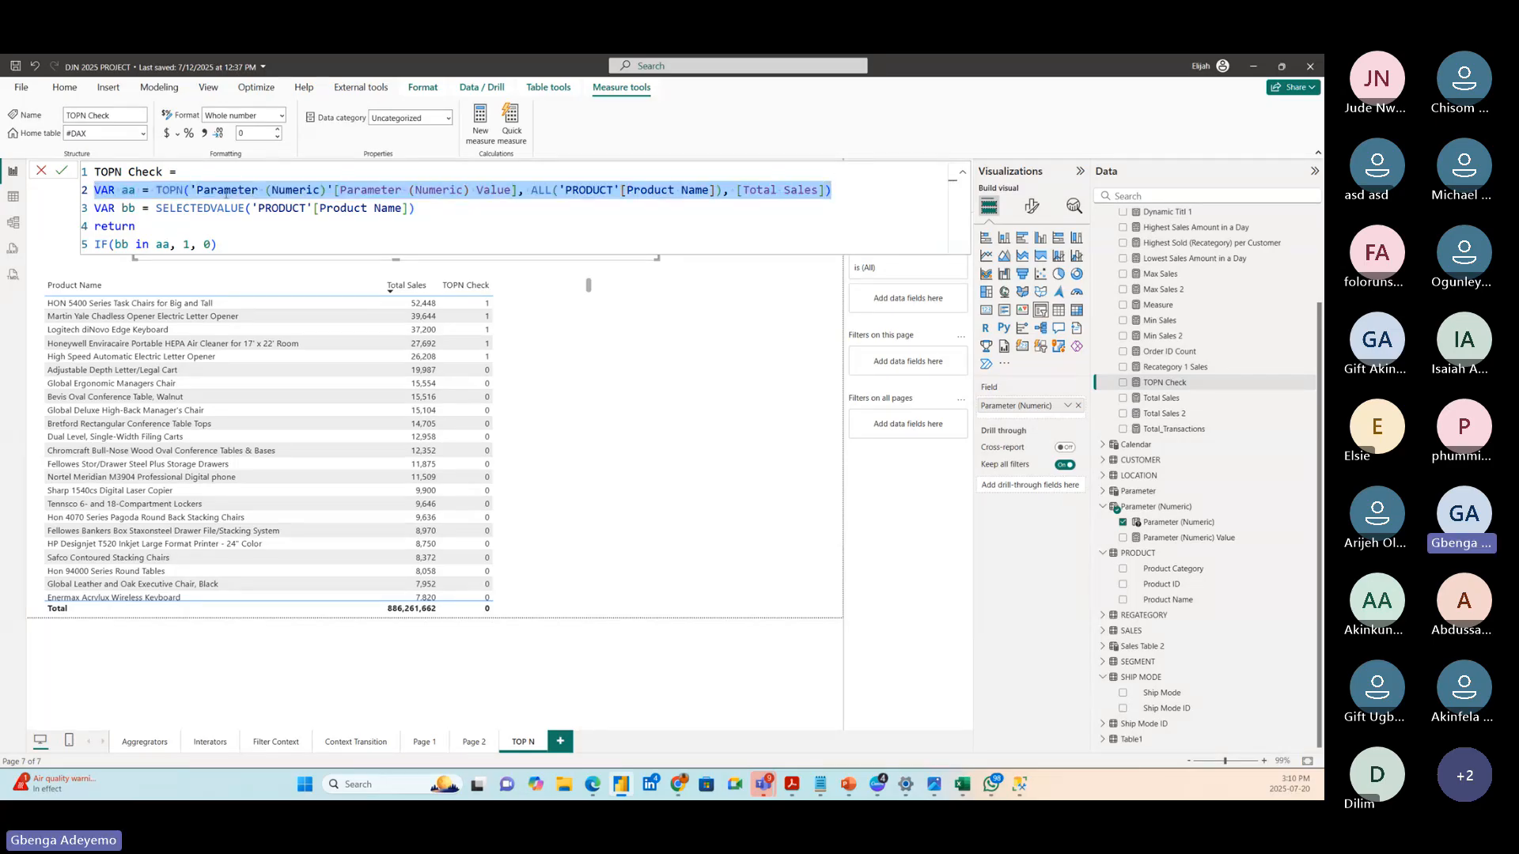
left_click(423, 189)
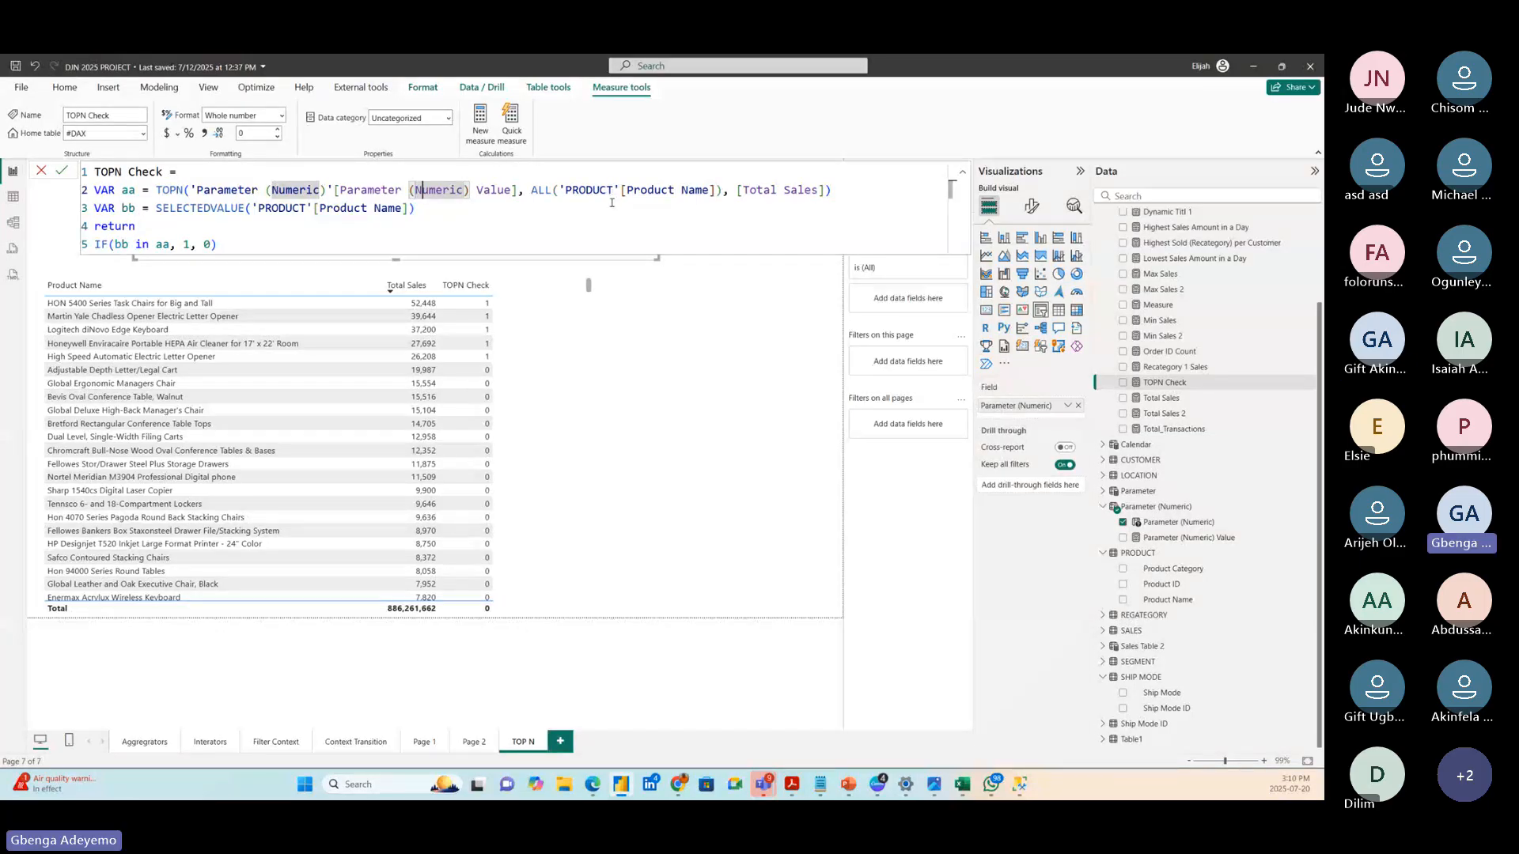
left_click(857, 191)
key("shift+Down")
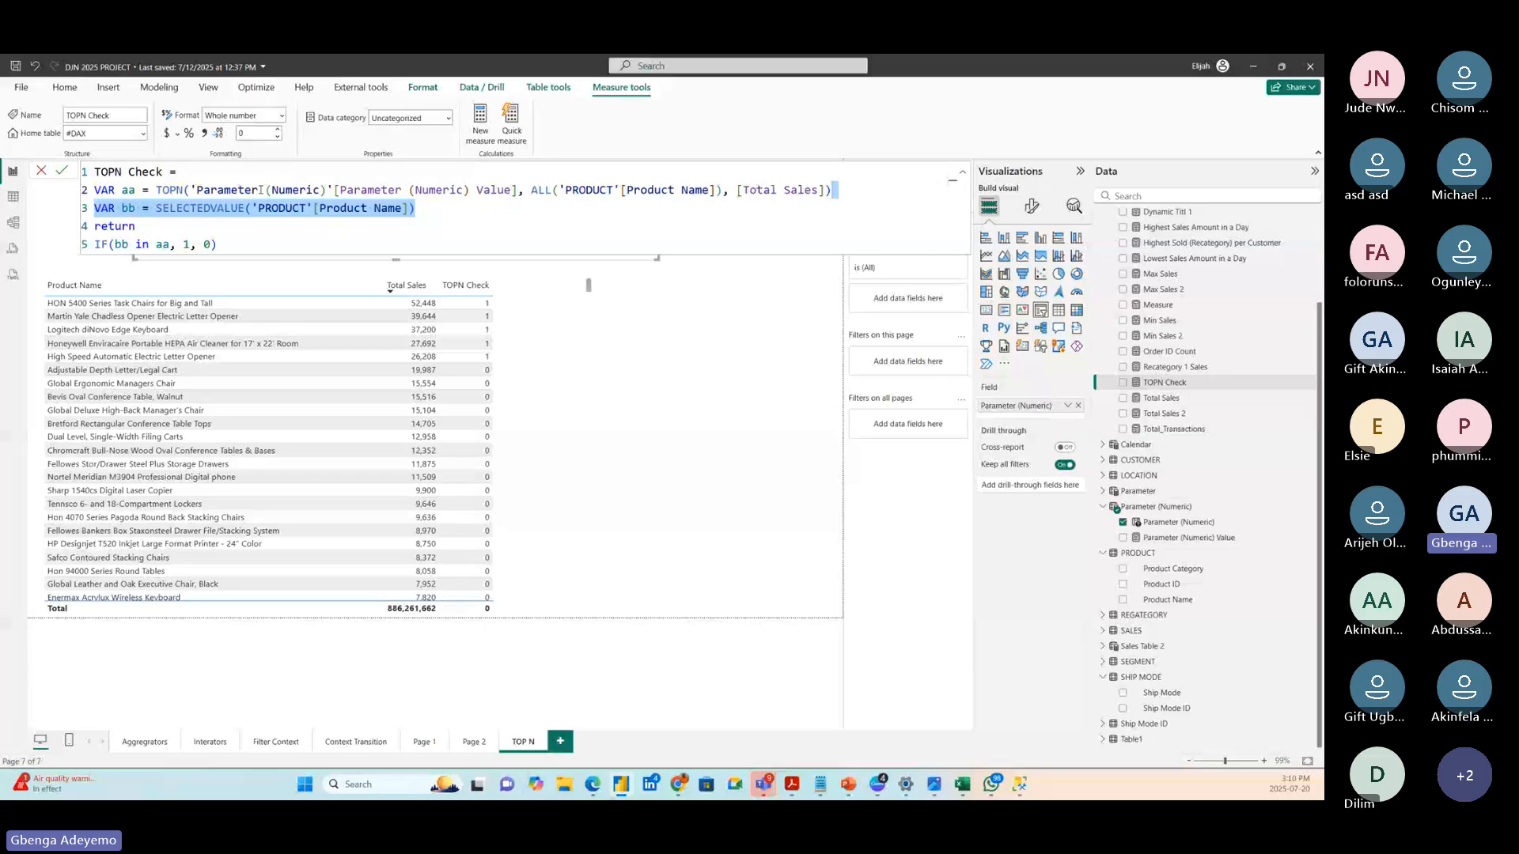
left_click(219, 190)
left_click(371, 190)
left_click(443, 191)
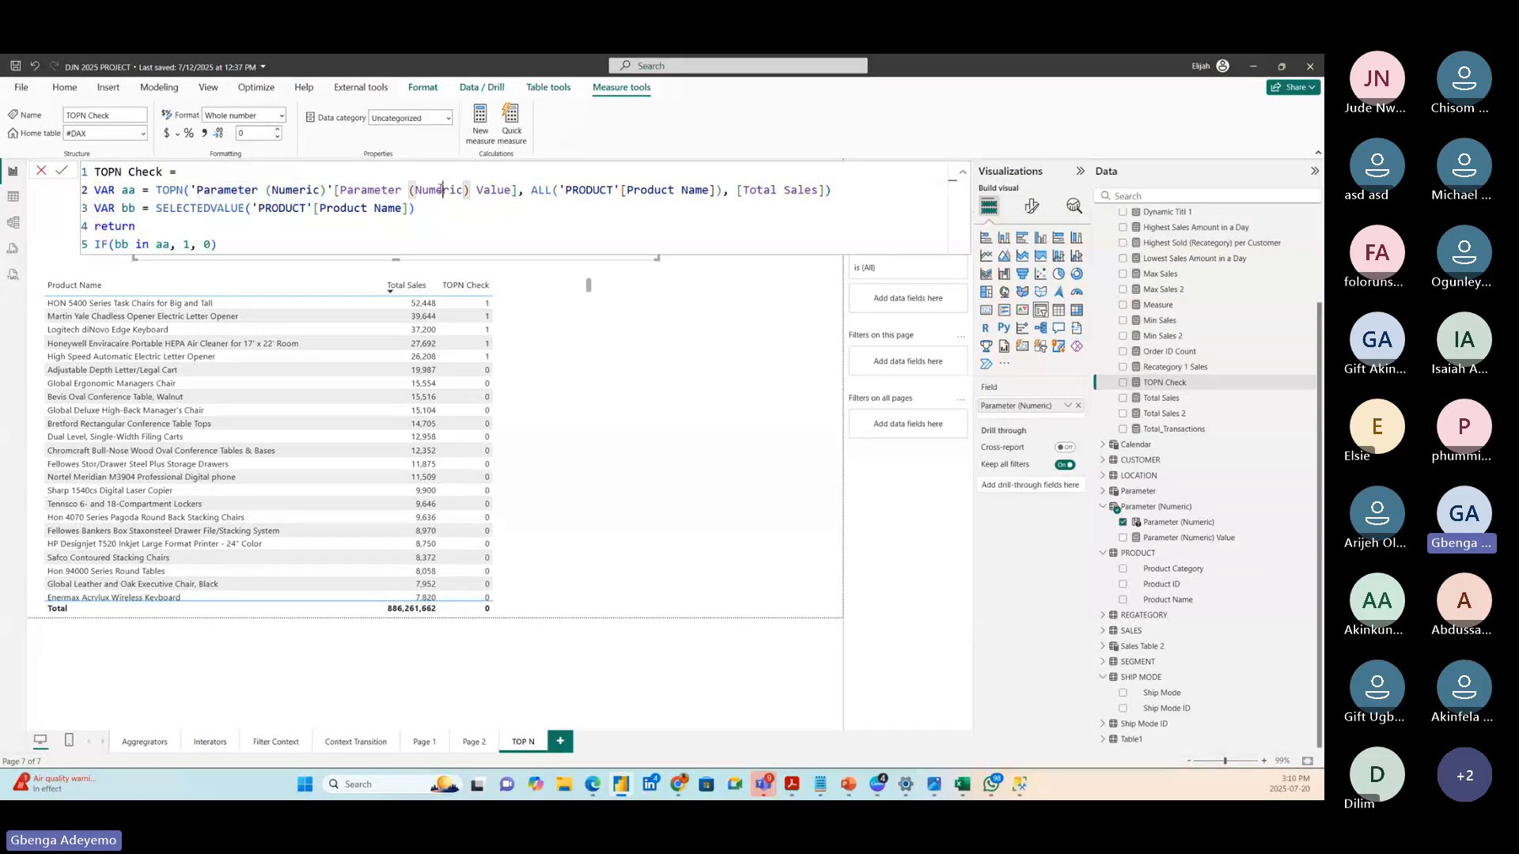
left_click(487, 193)
left_click(341, 191)
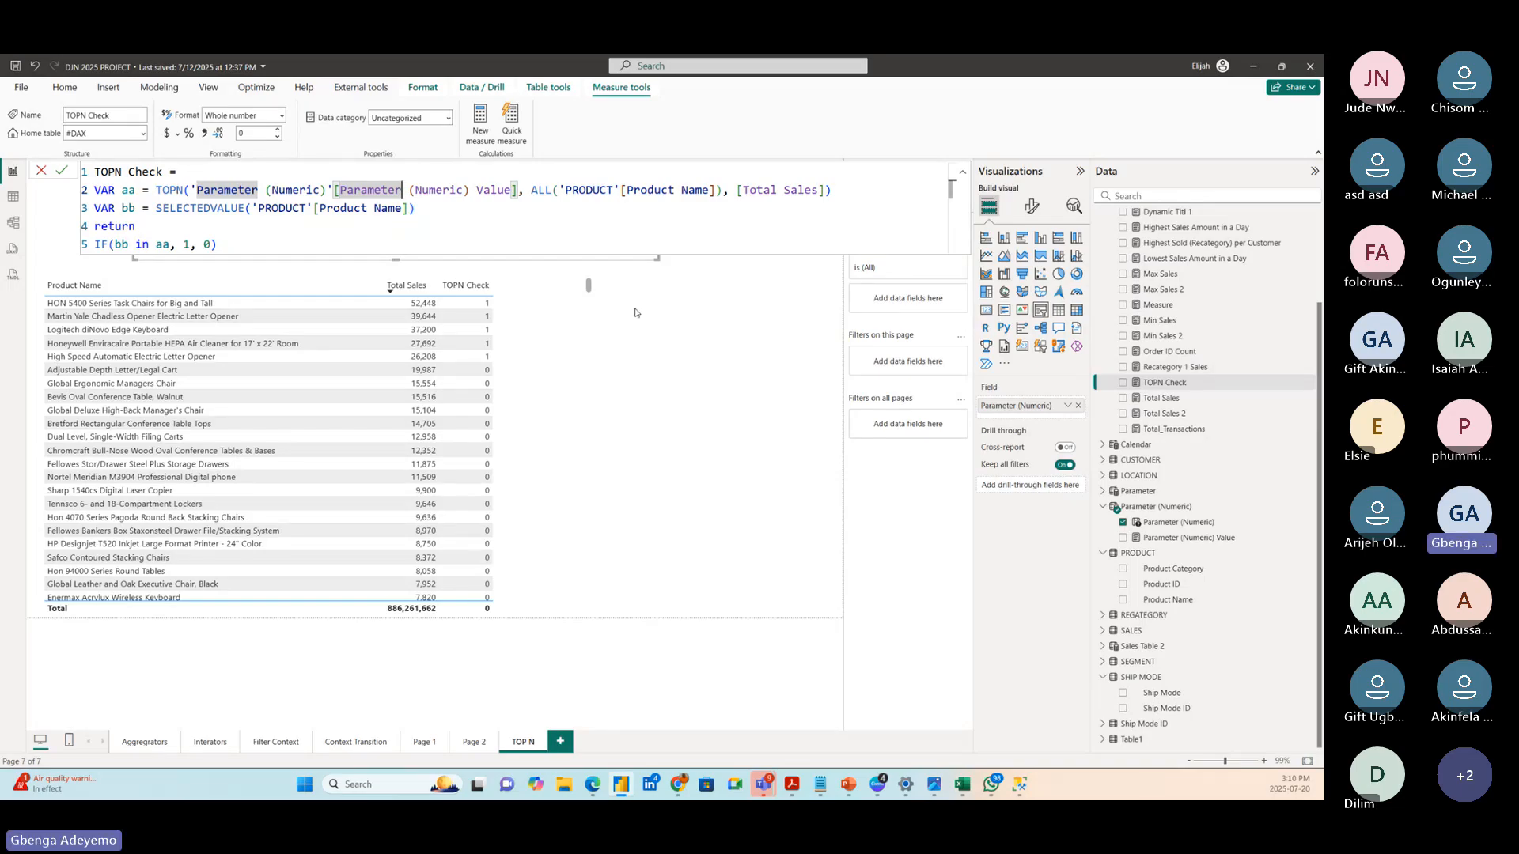
- Examine how TOPN Check compares the selected product name in bb with the TOPN list in aa to return 1 or 0
left_click_drag(236, 261, 243, 270)
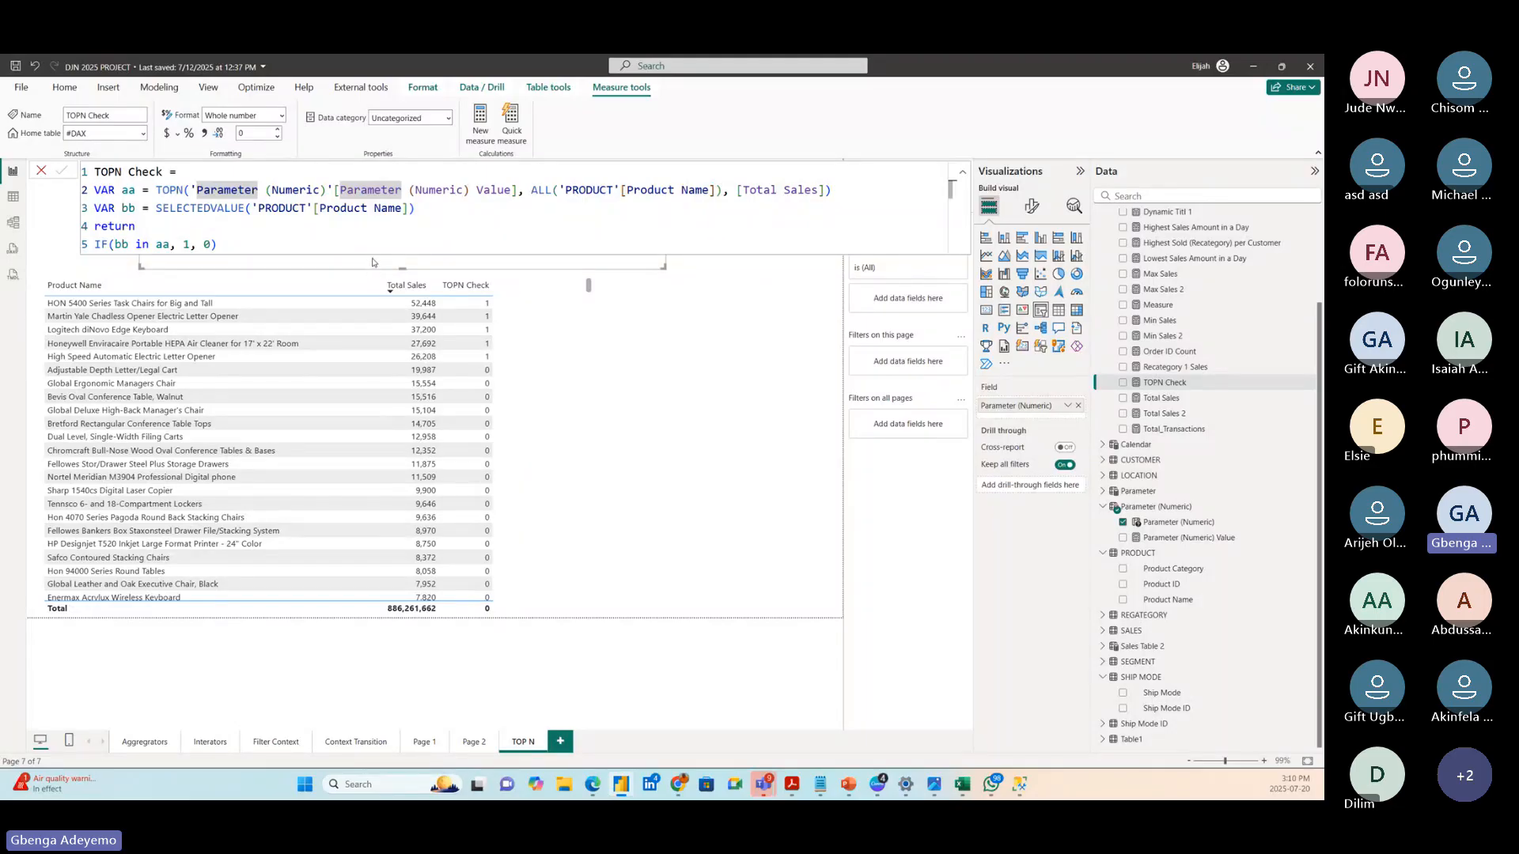
left_click_drag(842, 192, 93, 192)
left_click_drag(435, 210, 93, 210)
left_click(443, 215)
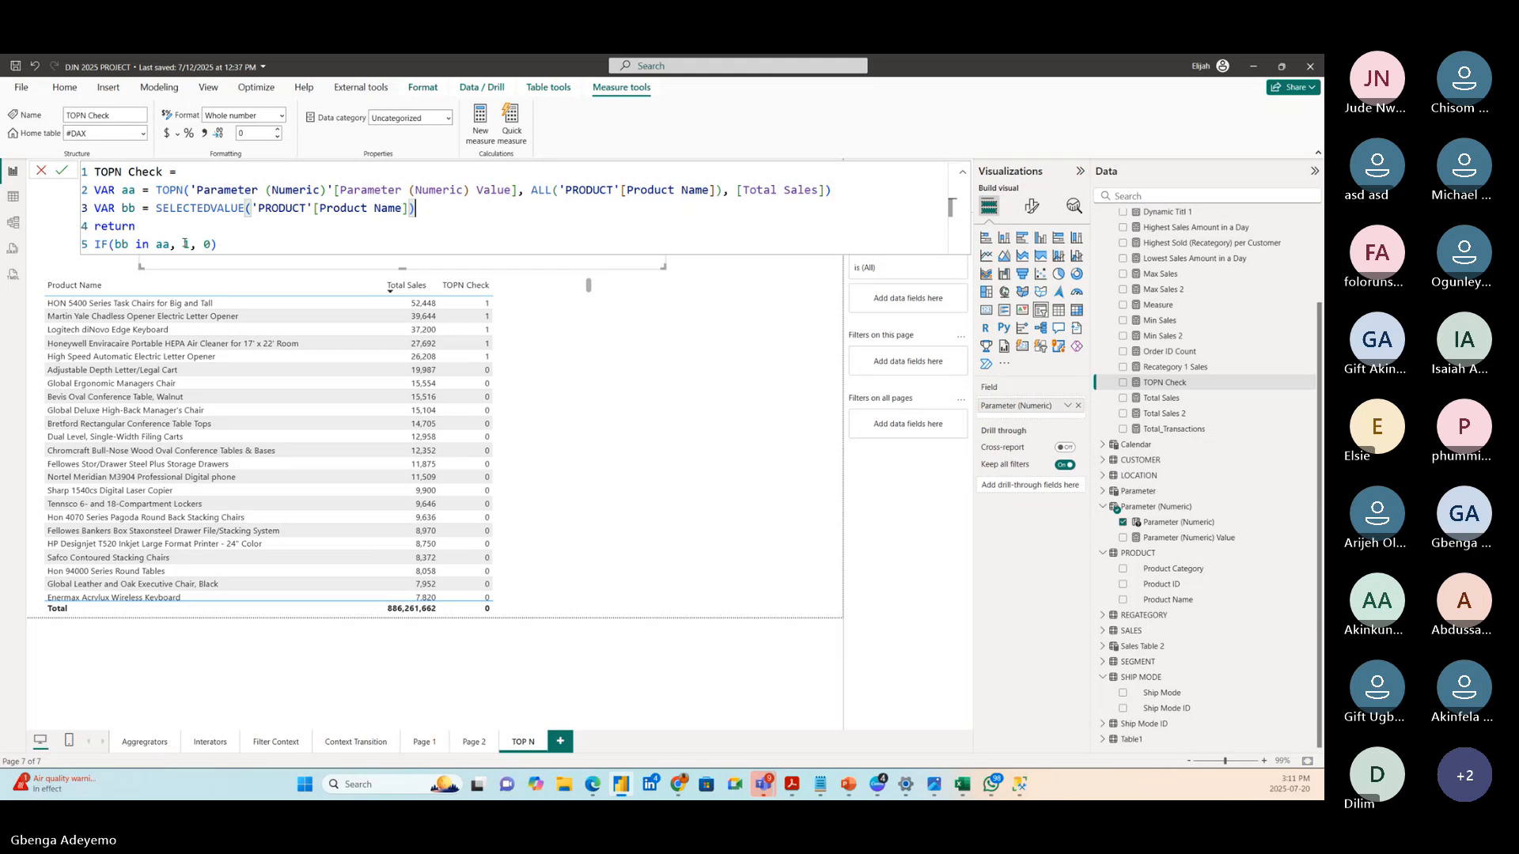
left_click_drag(154, 208, 416, 209)
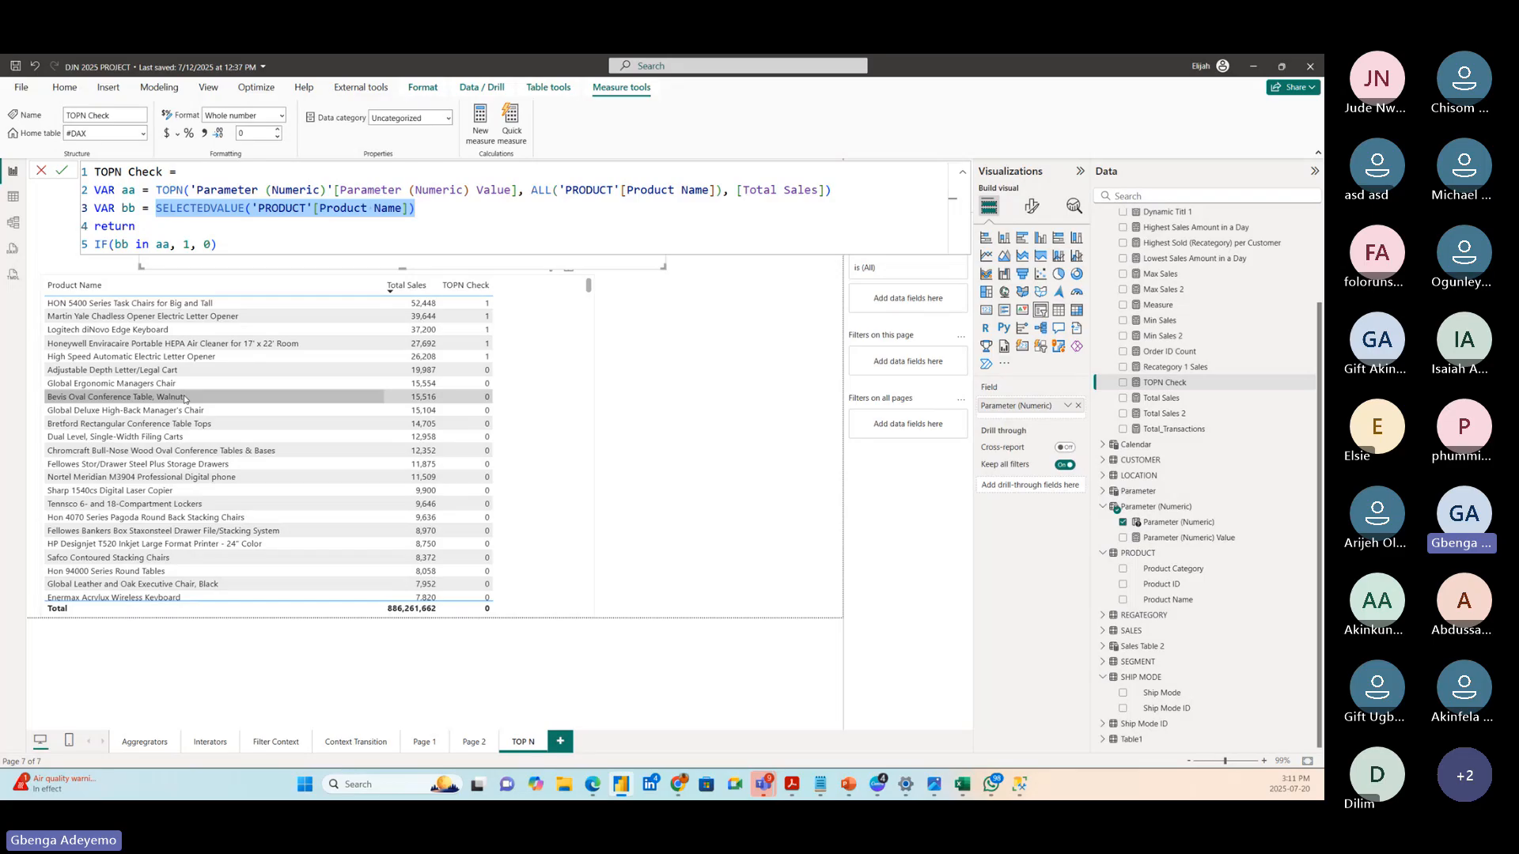
left_click_drag(156, 190, 874, 191)
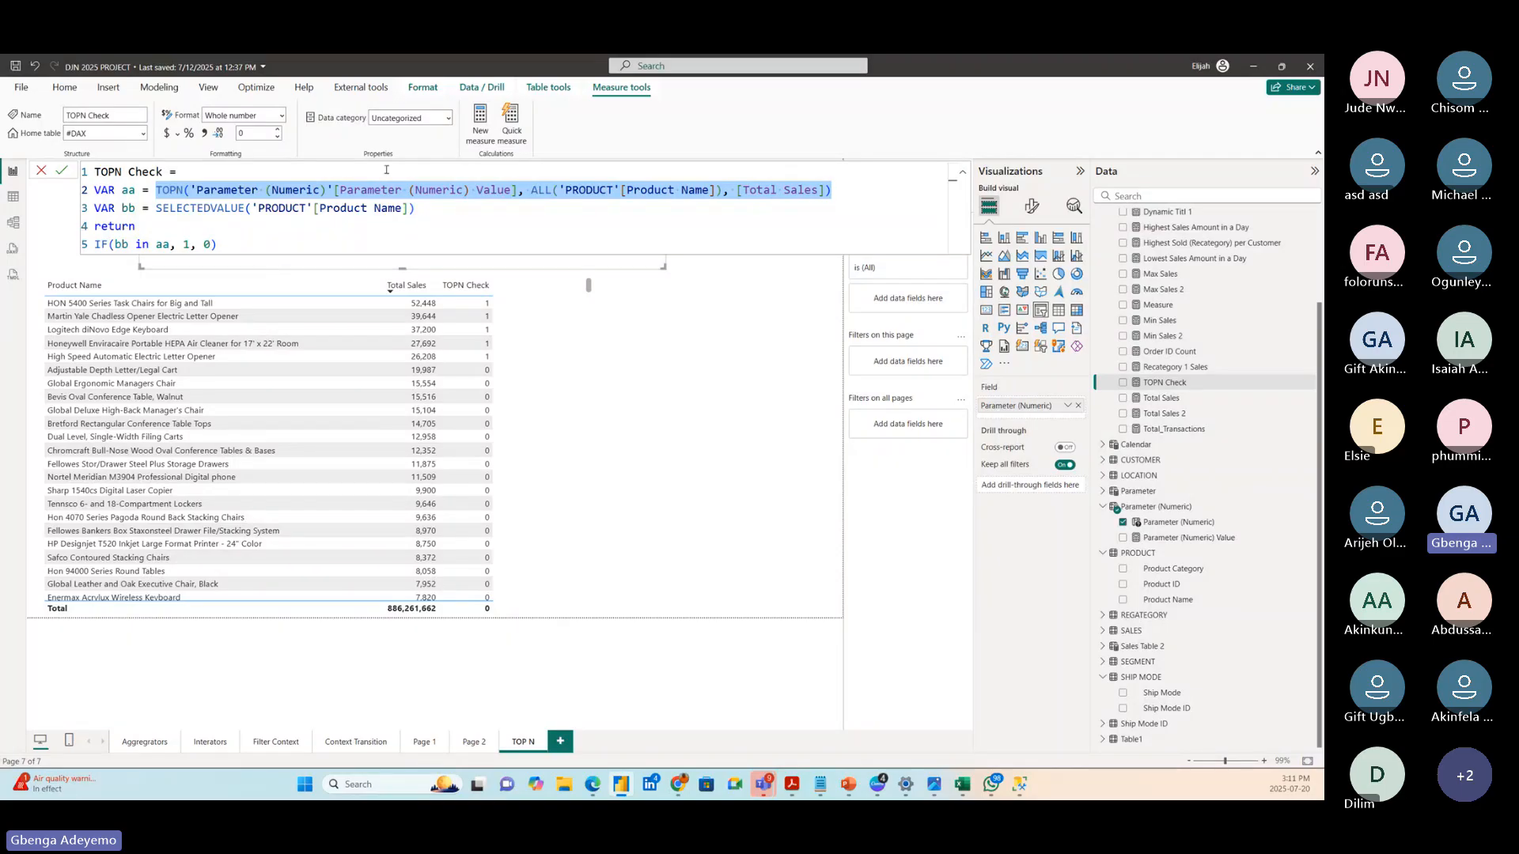
left_click(188, 243)
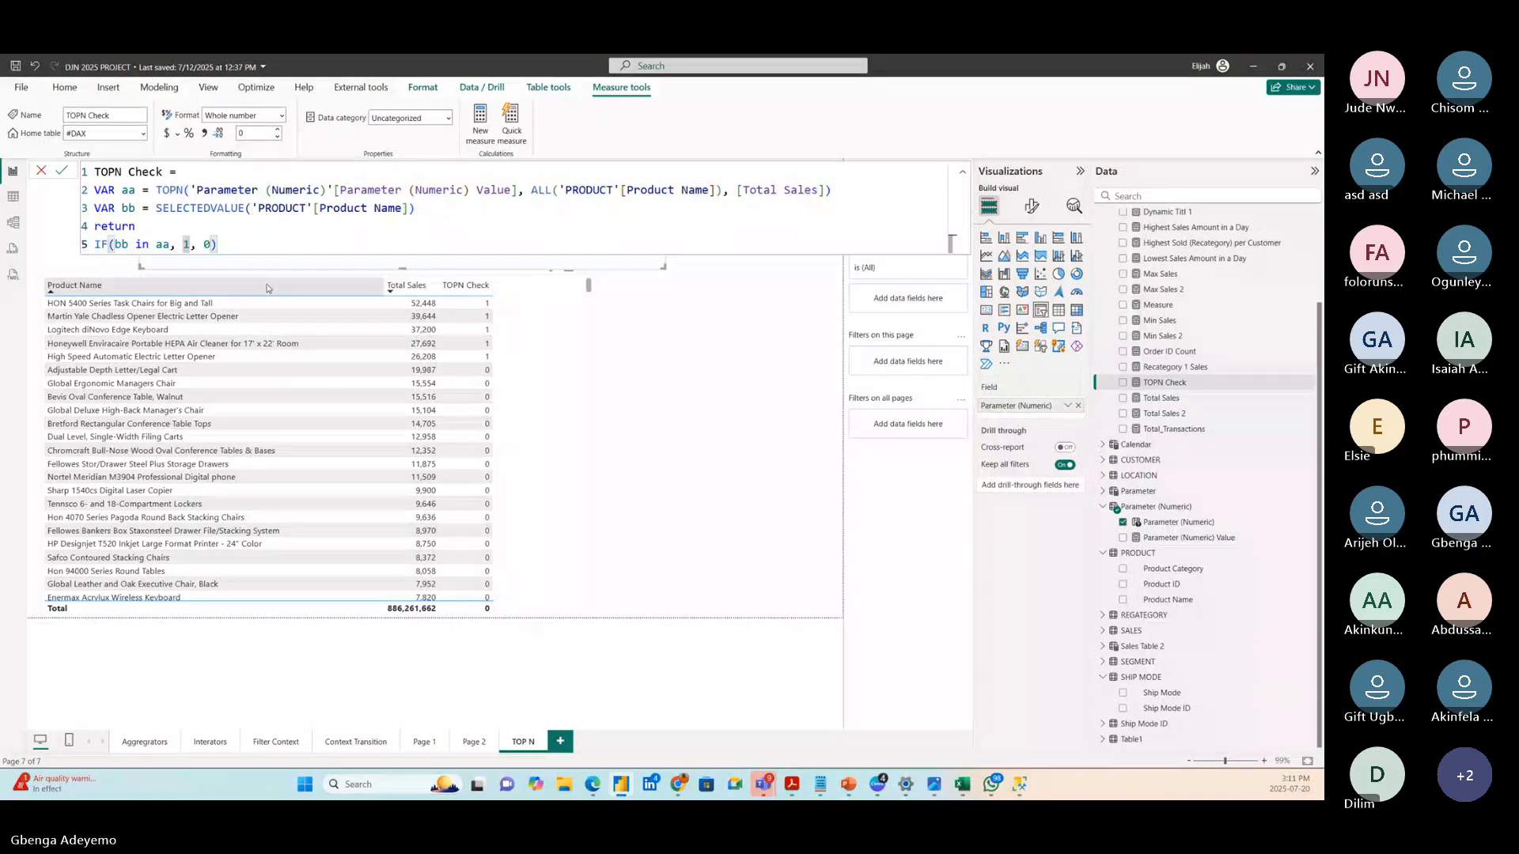
left_click(230, 245)
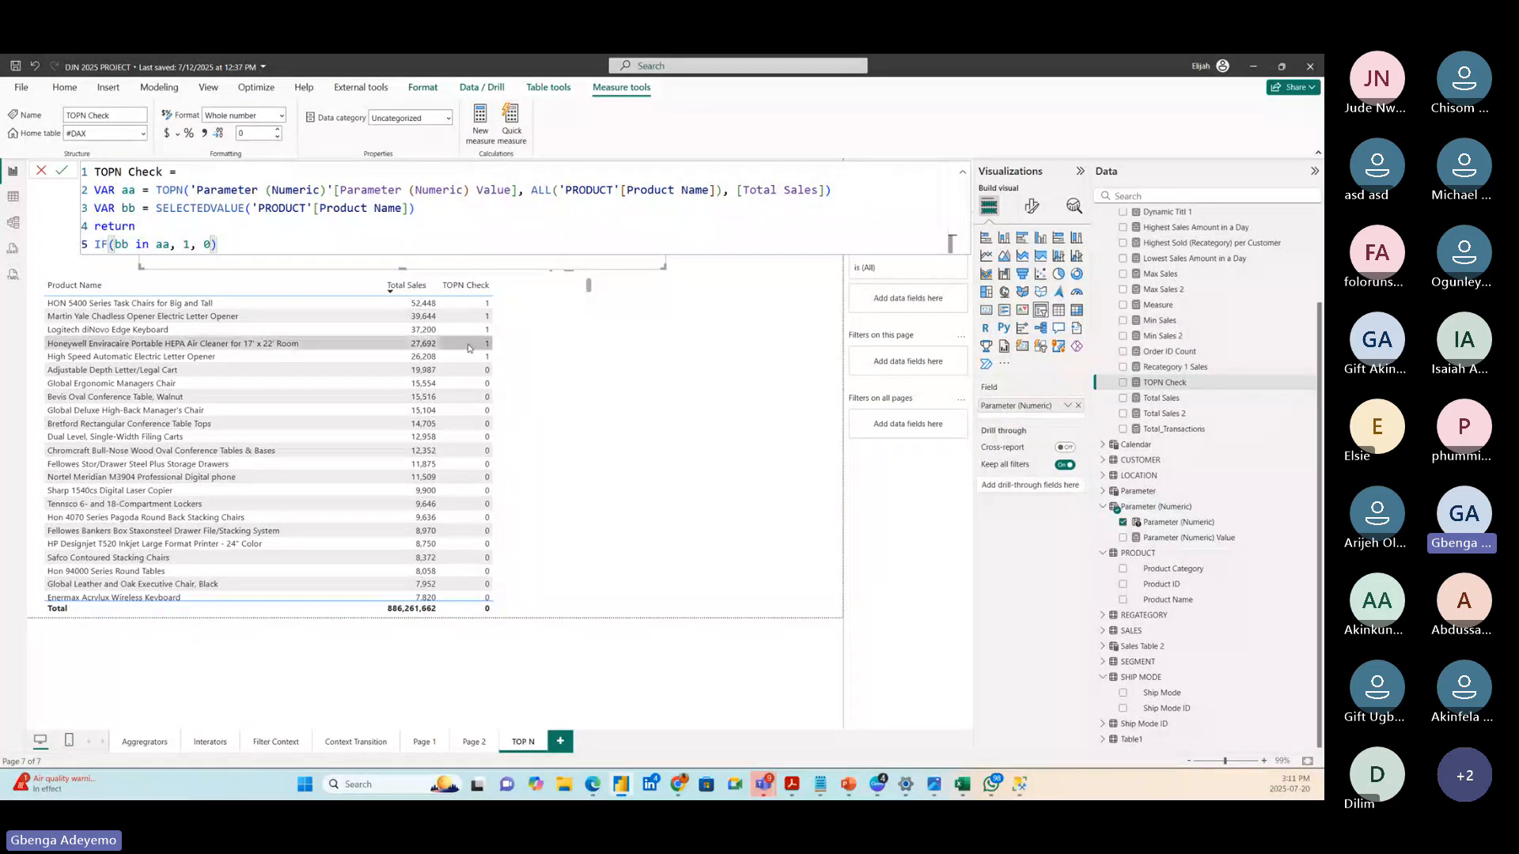
- Close the TOPN Check formula editor and move the Parameter (Numeric) slicer slightly higher above the product sales table
left_click(38, 176)
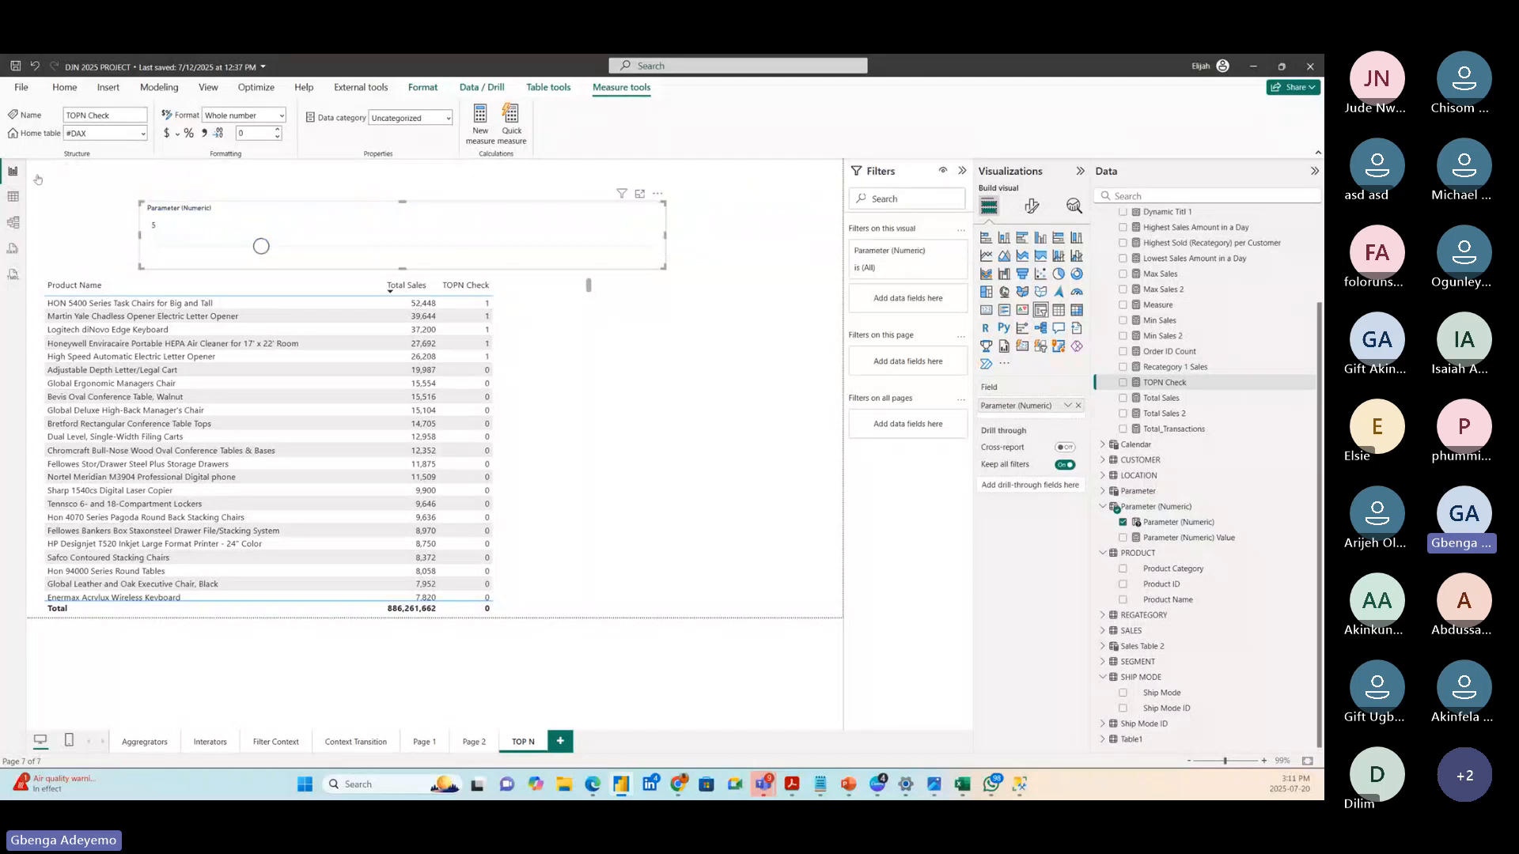
left_click(167, 224)
left_click_drag(278, 218, 269, 205)
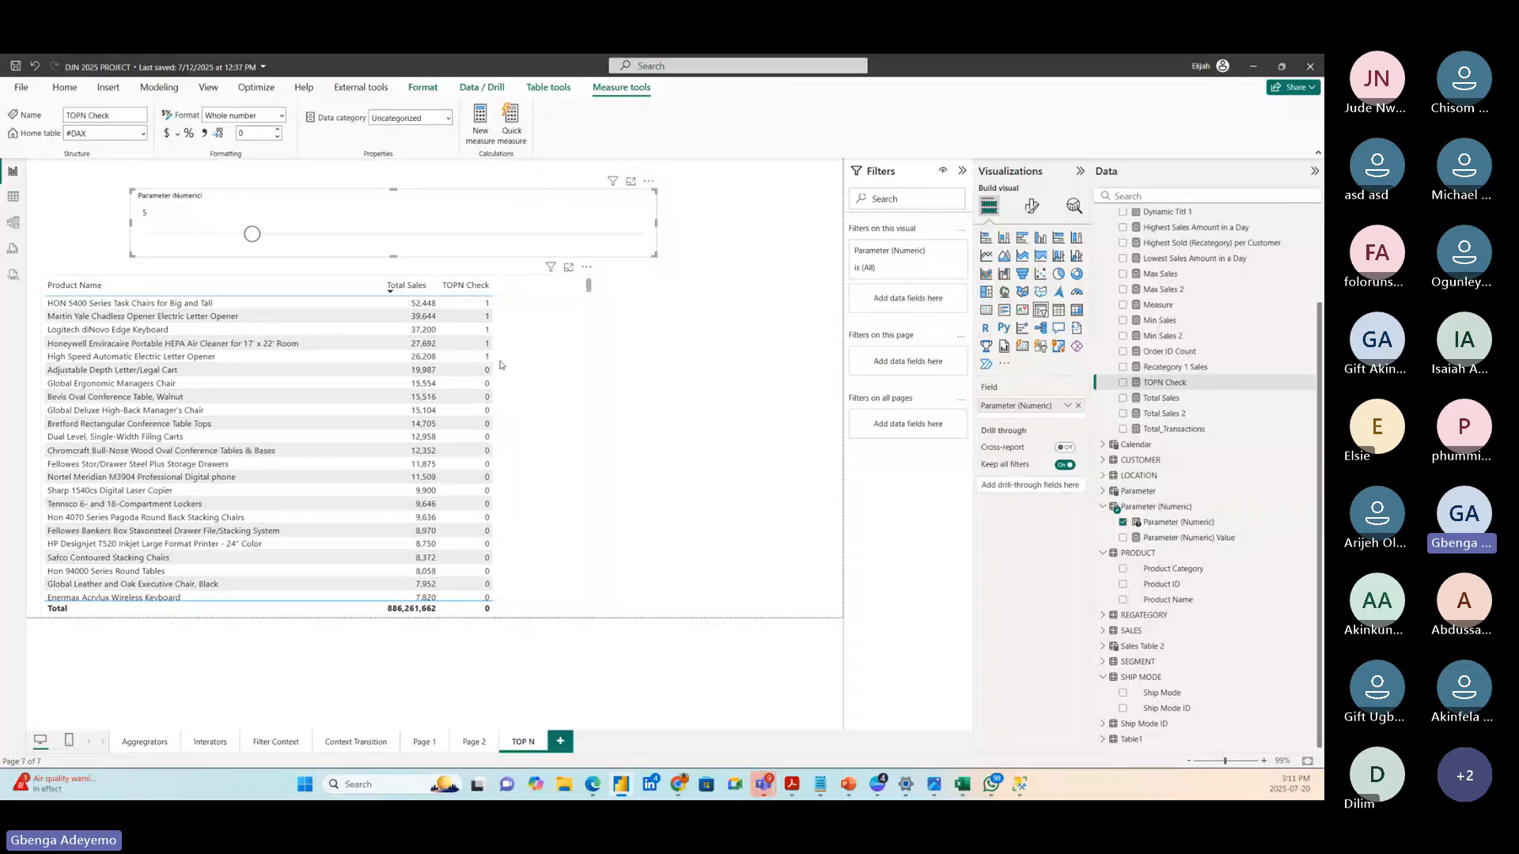
- Test the TOPN Check flags with the Parameter (Numeric) slicer at 1, 7 and finally 12, shifting the slicer slightly to the right
left_click_drag(251, 233, 110, 240)
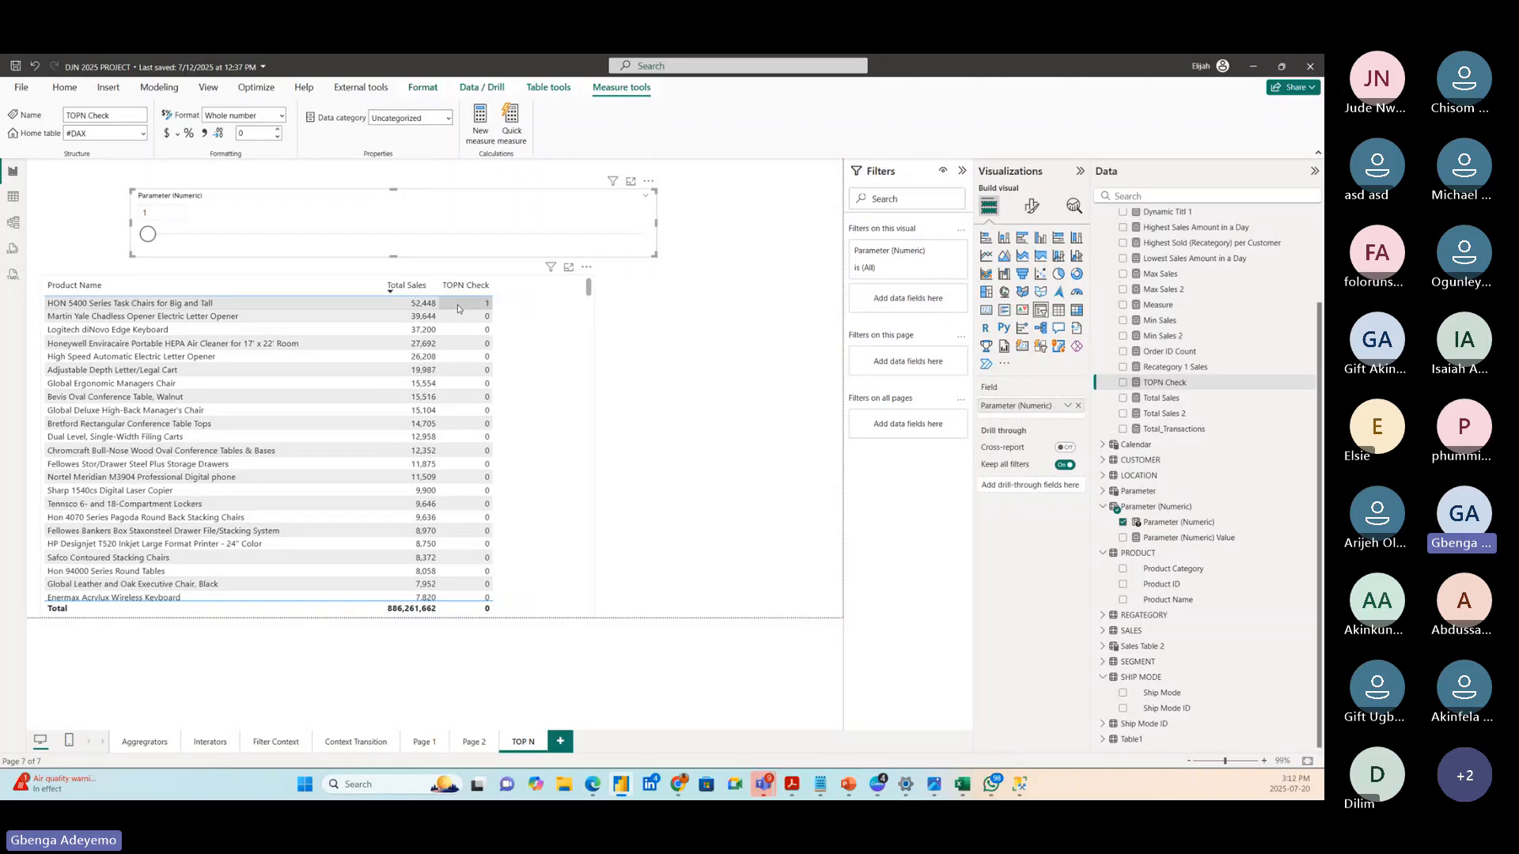
left_click_drag(148, 233, 304, 237)
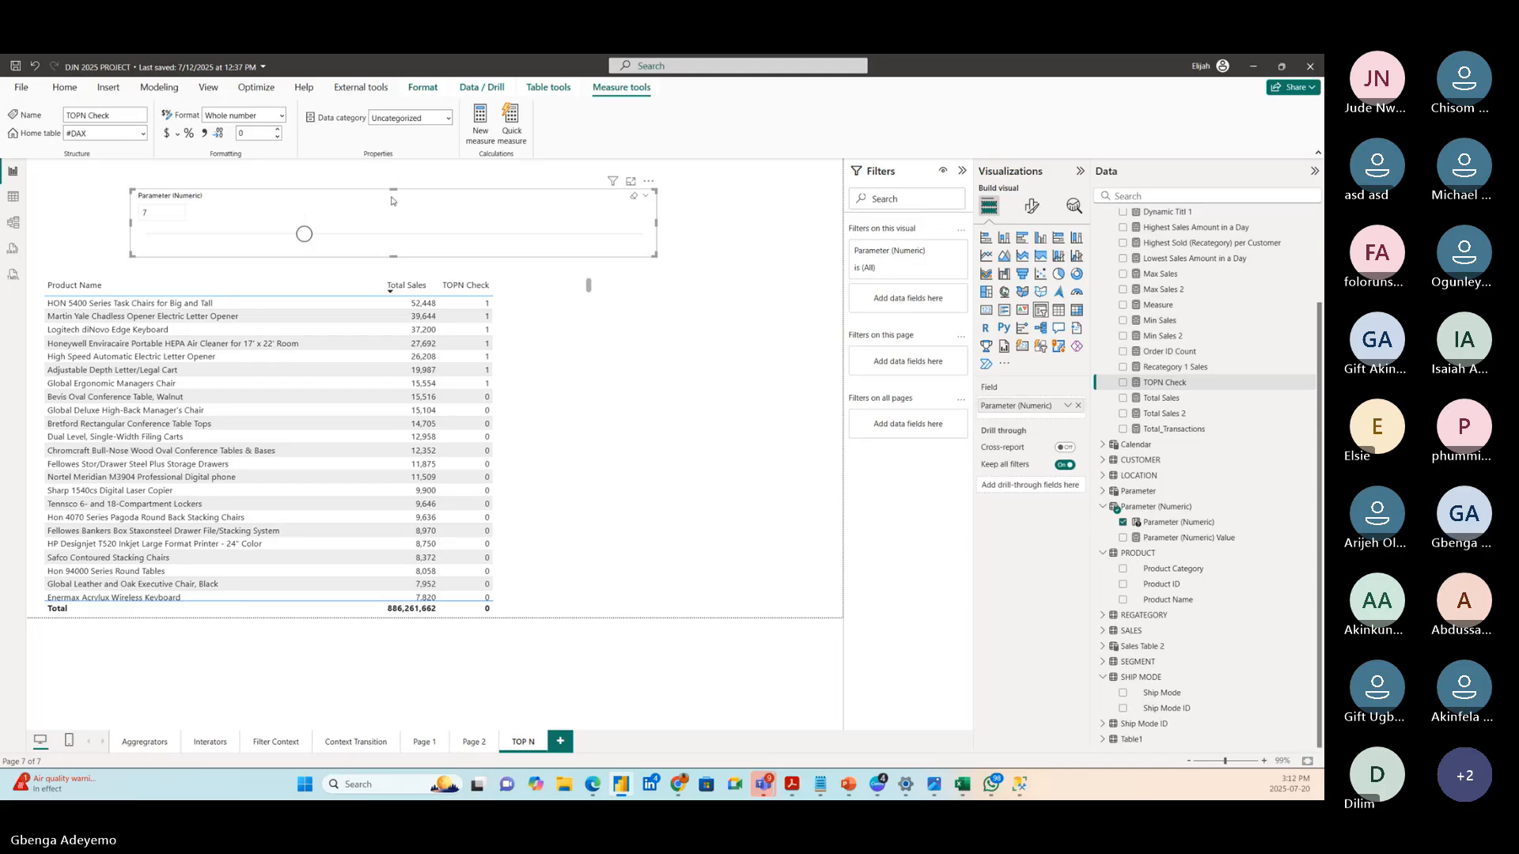
left_click_drag(392, 200, 424, 198)
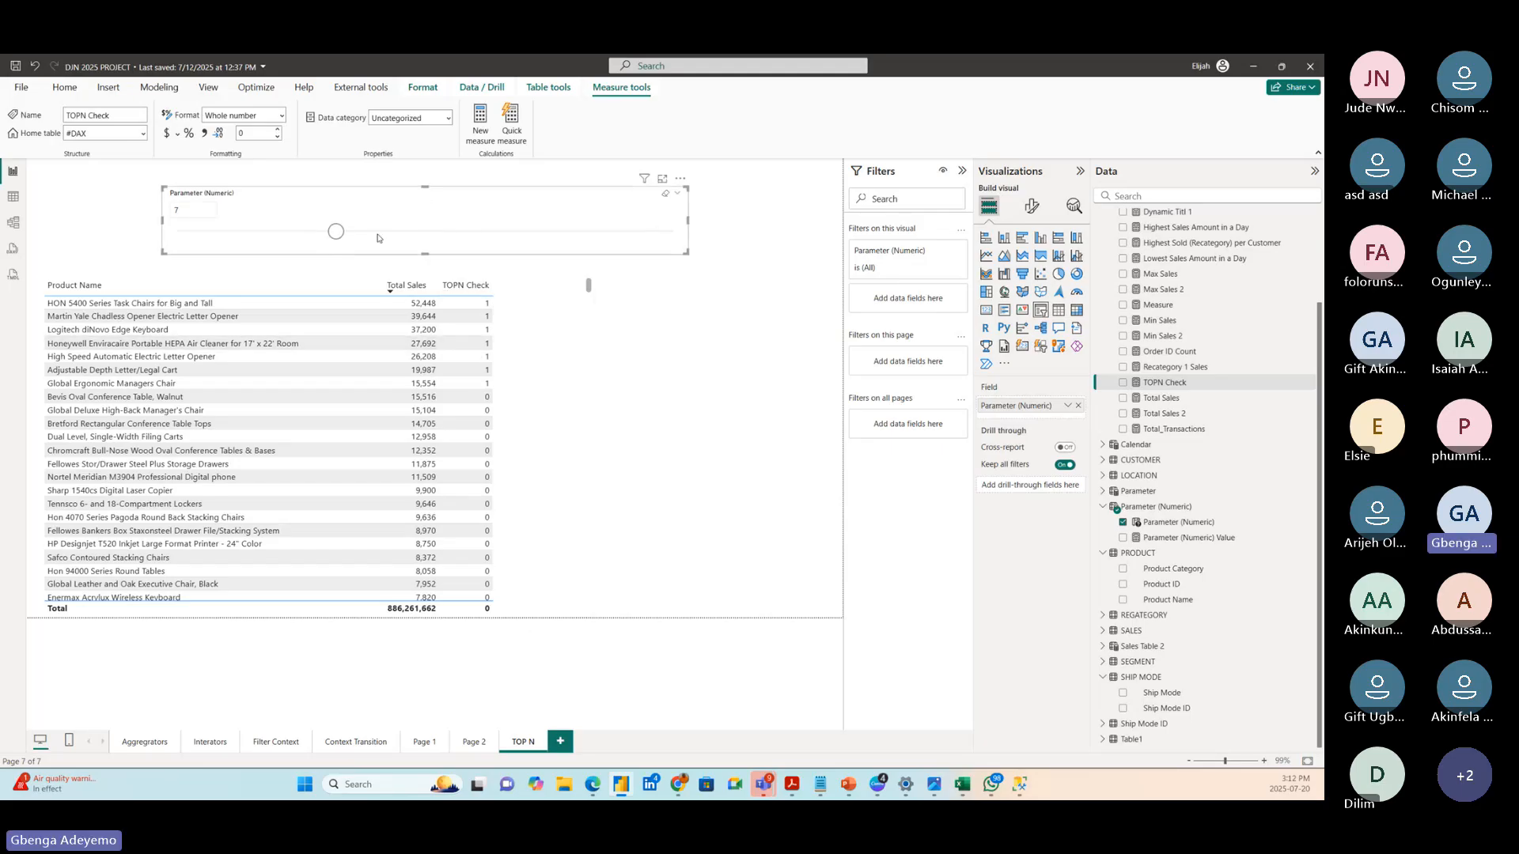
left_click_drag(336, 231, 466, 231)
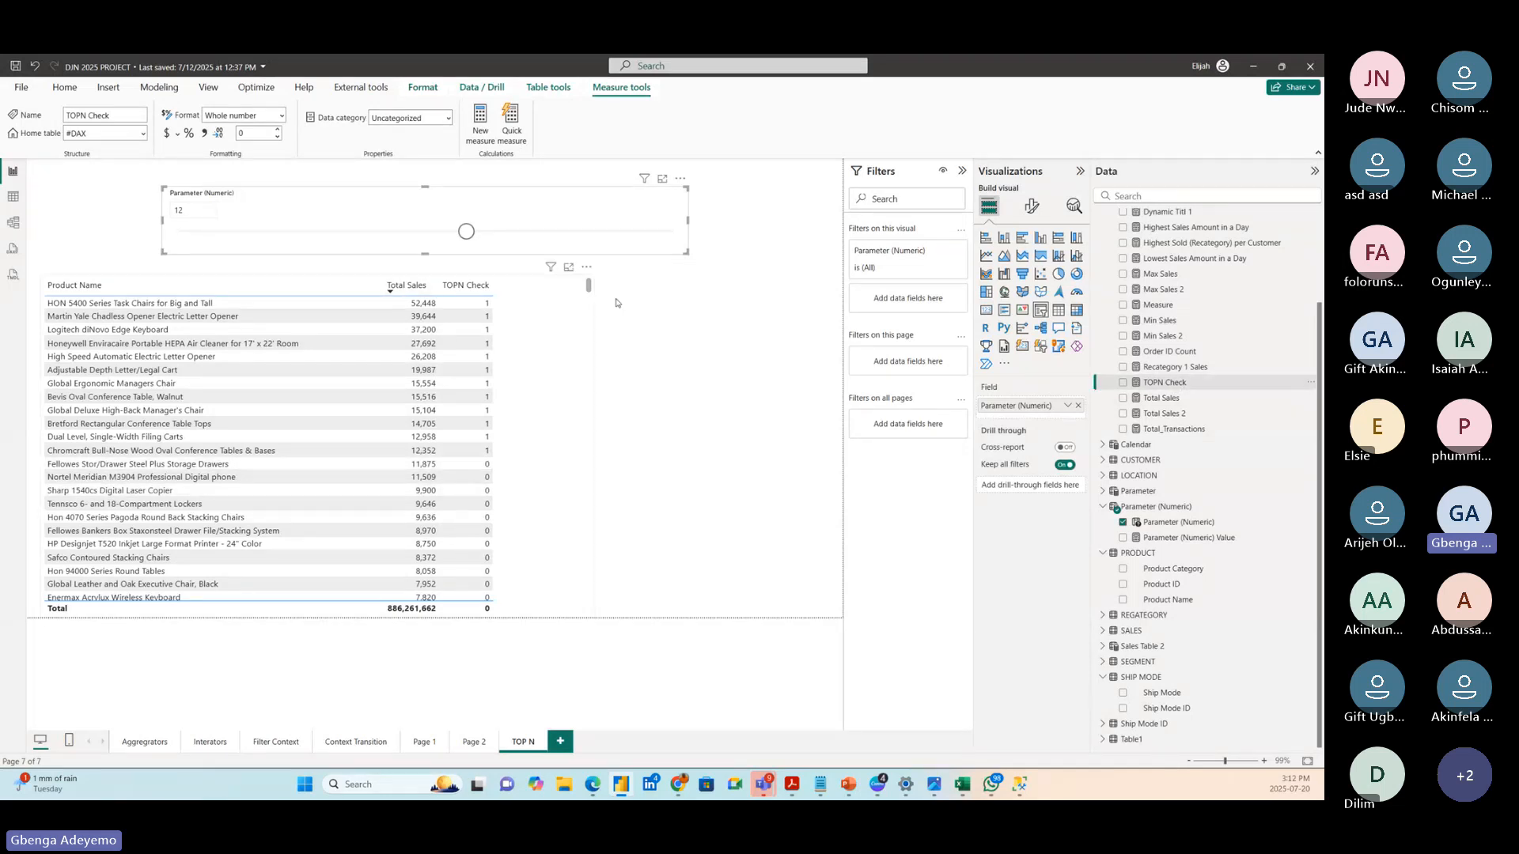
- Open the TOPN Check formula and review its IF expression that returns 1 or 0
left_click(1183, 369)
left_click(1169, 383)
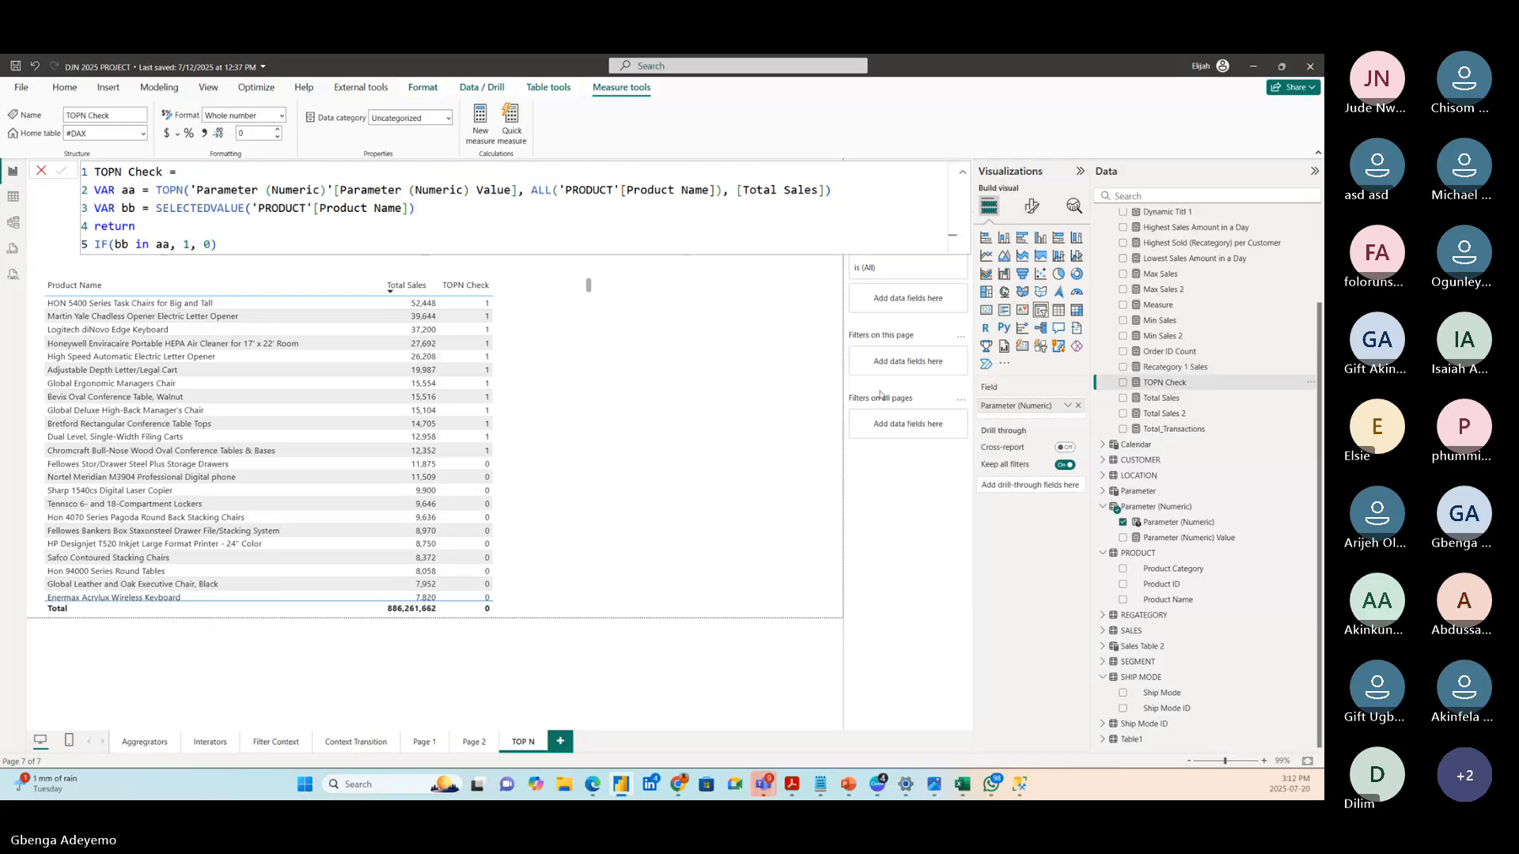
left_click(231, 245)
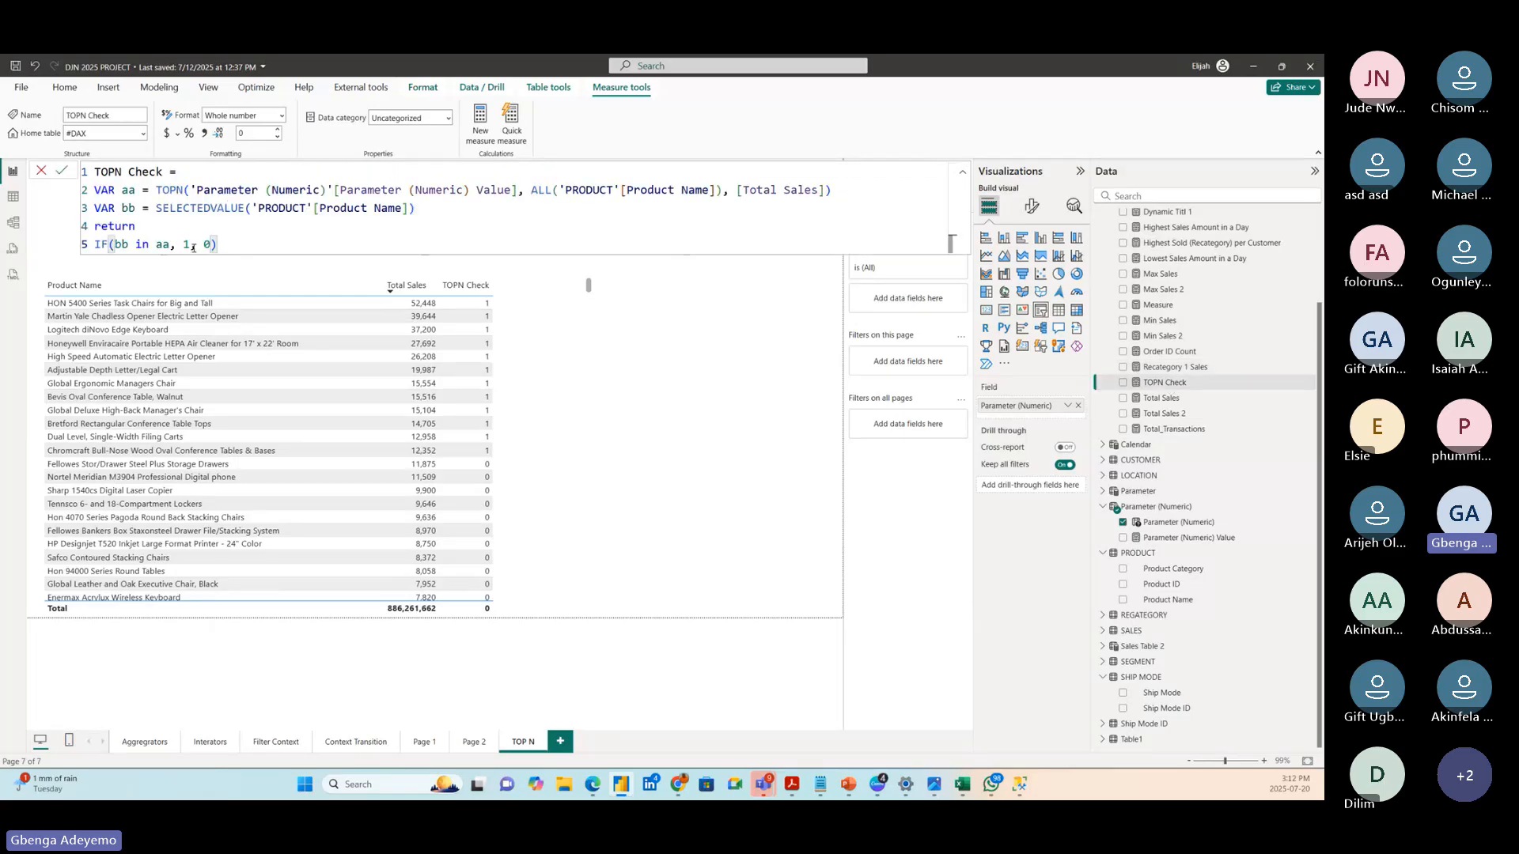
key("shift+Left")
key("shift+Left")
key("Return")
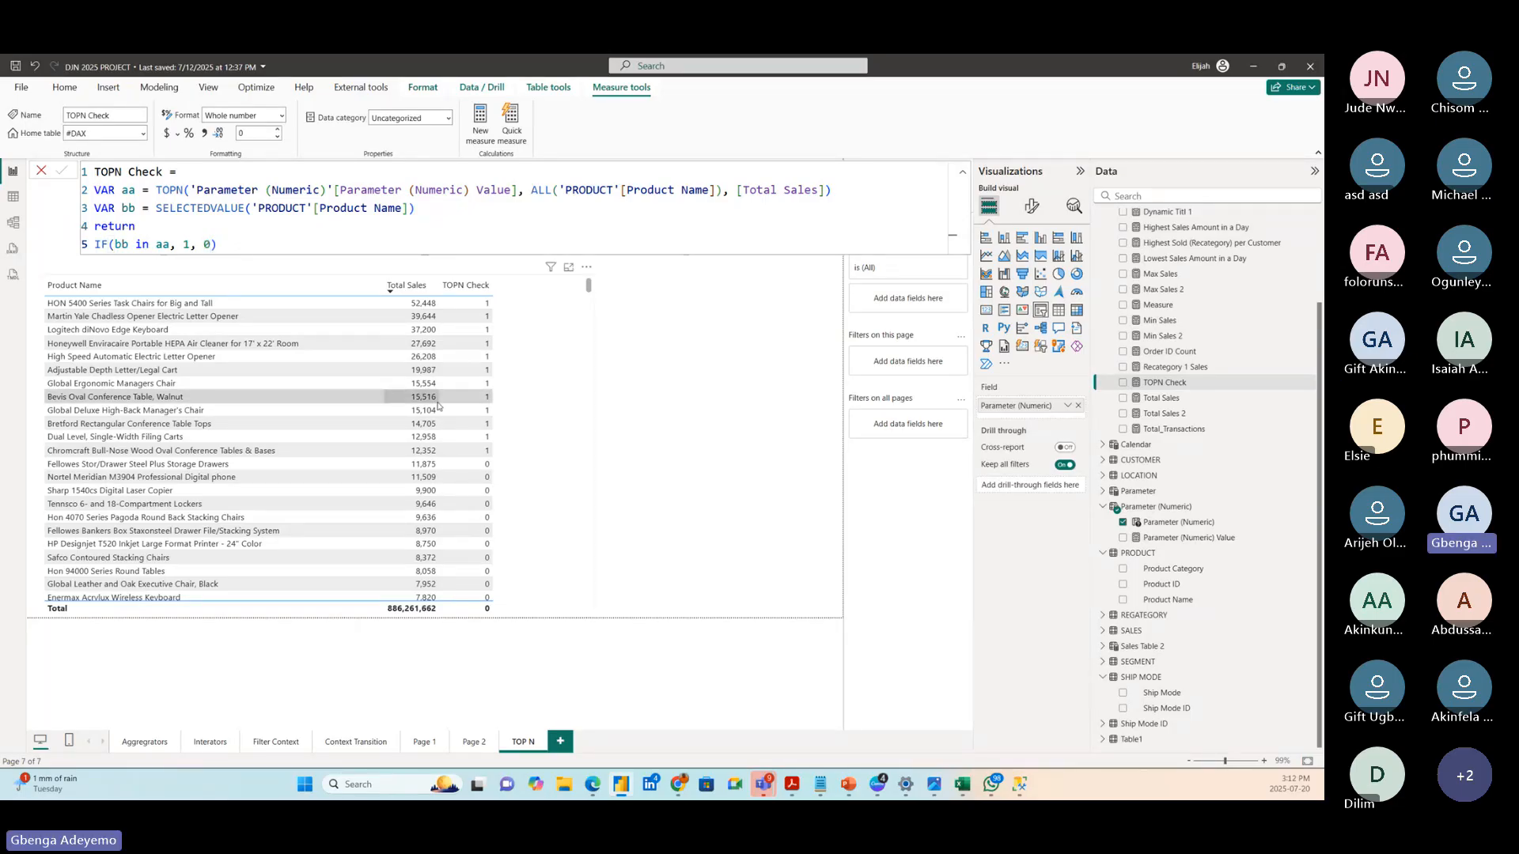
- Filter the product sales table by TOPN Check, showing items whose value is greater than or equal to 1
left_click(507, 421)
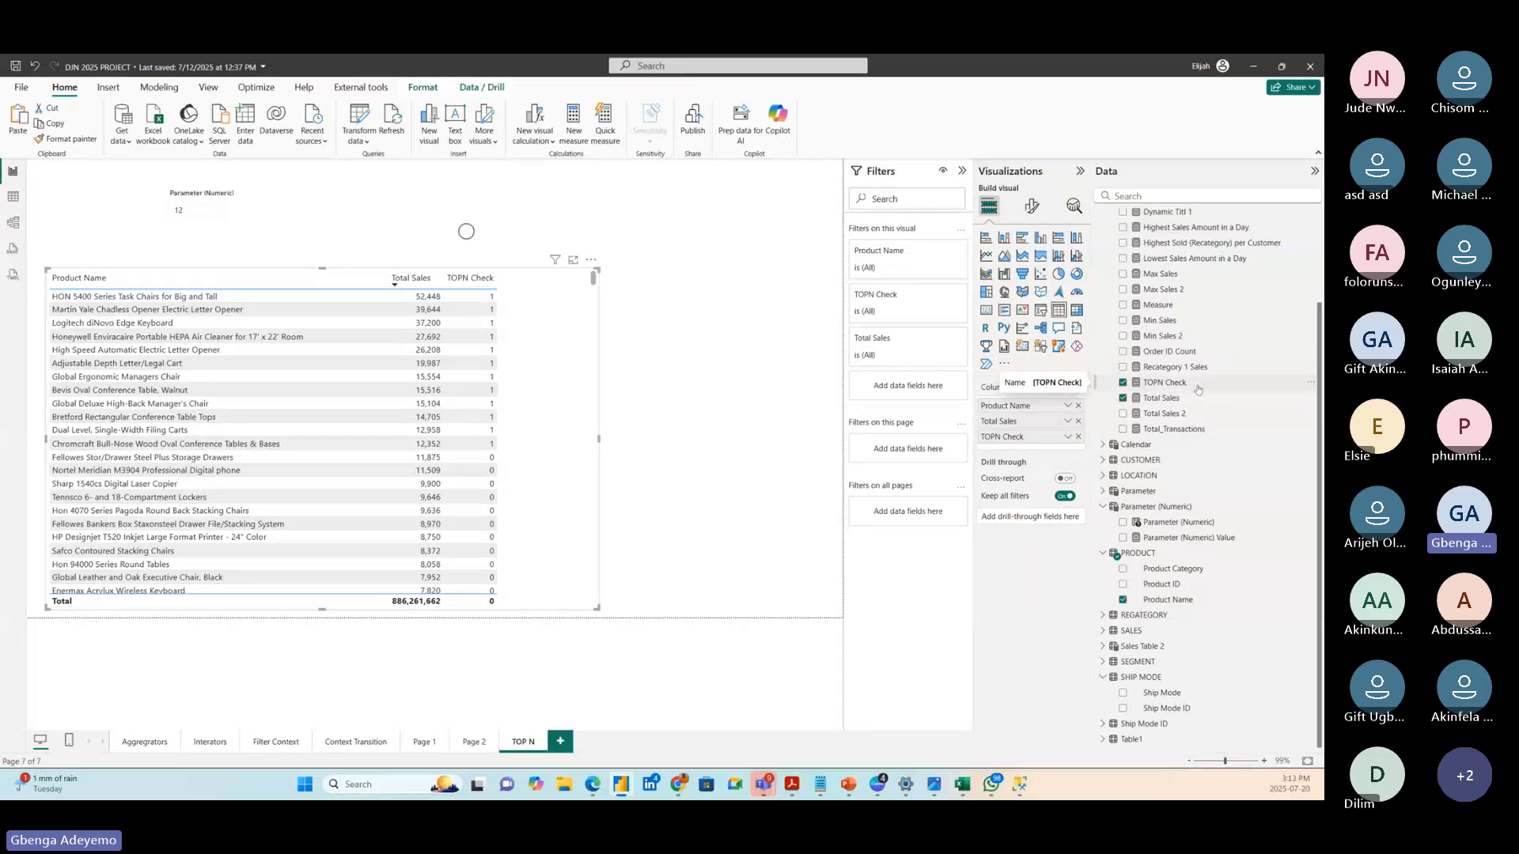
left_click_drag(1201, 384, 939, 392)
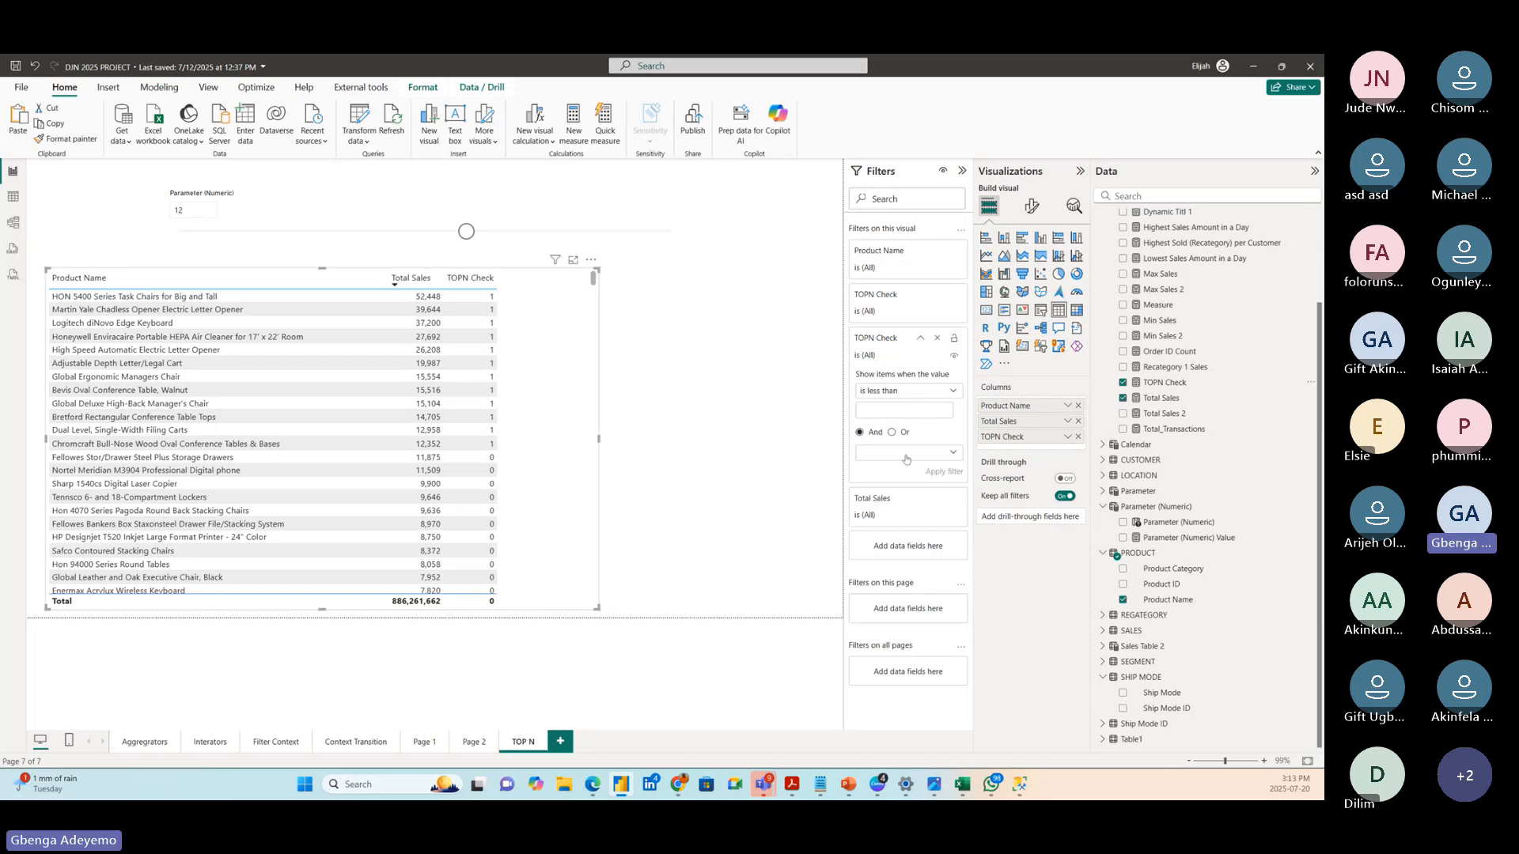
left_click(884, 392)
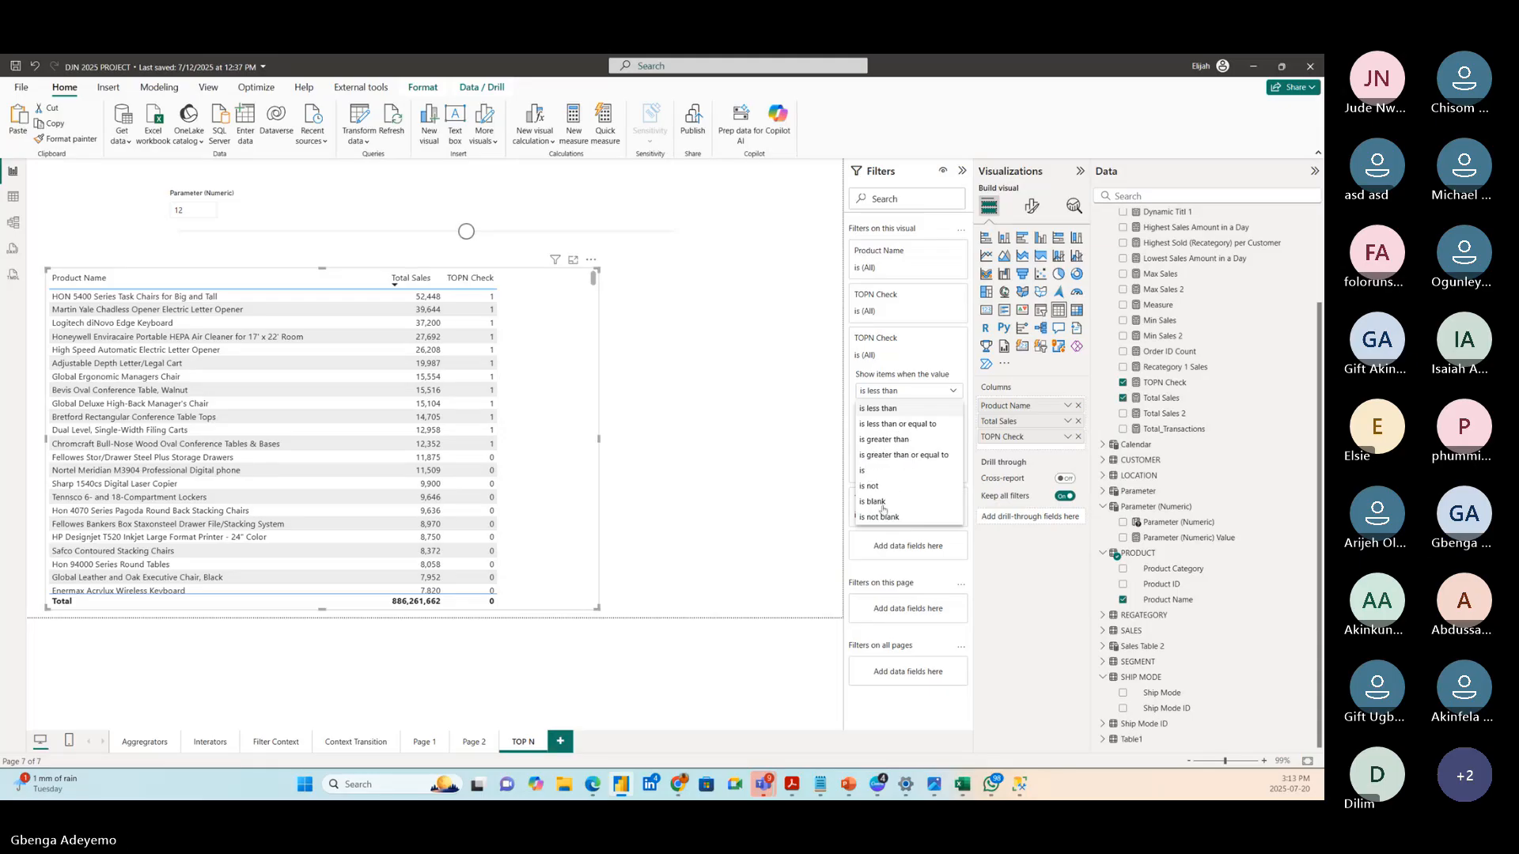
left_click(897, 440)
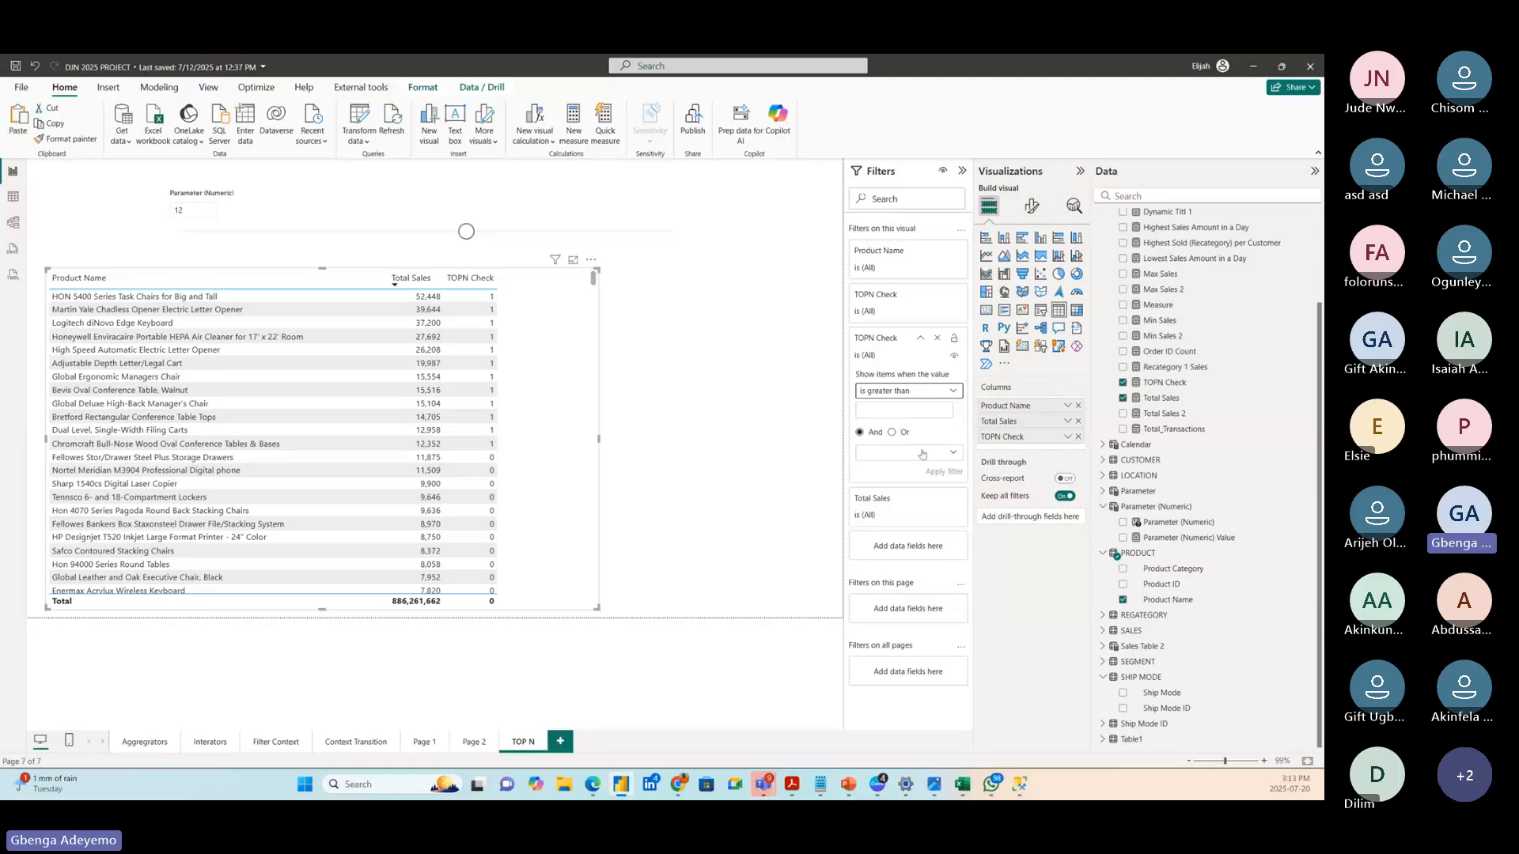
left_click(900, 408)
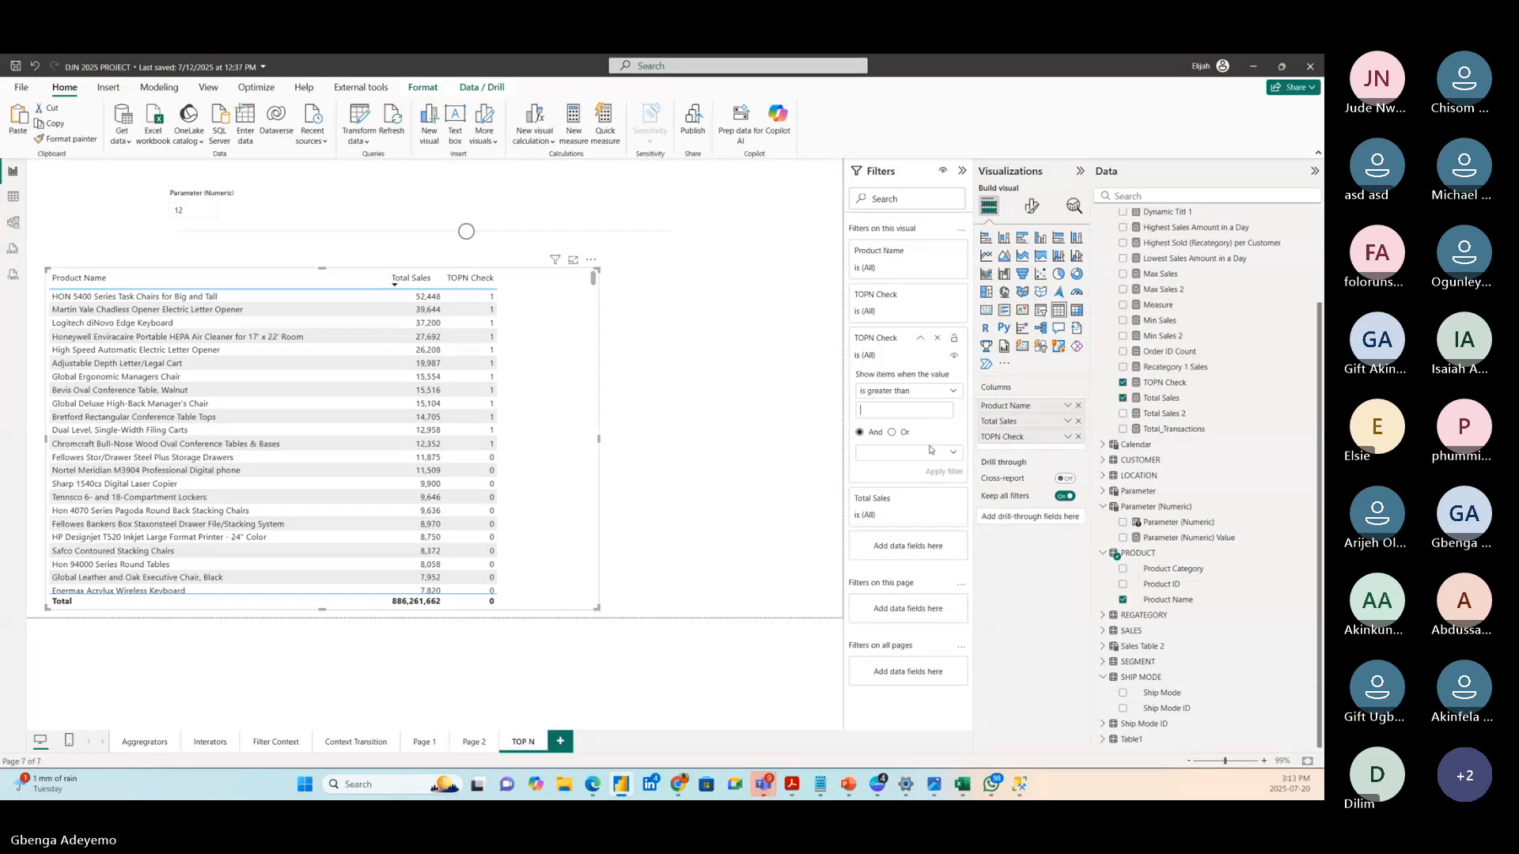
left_click(910, 391)
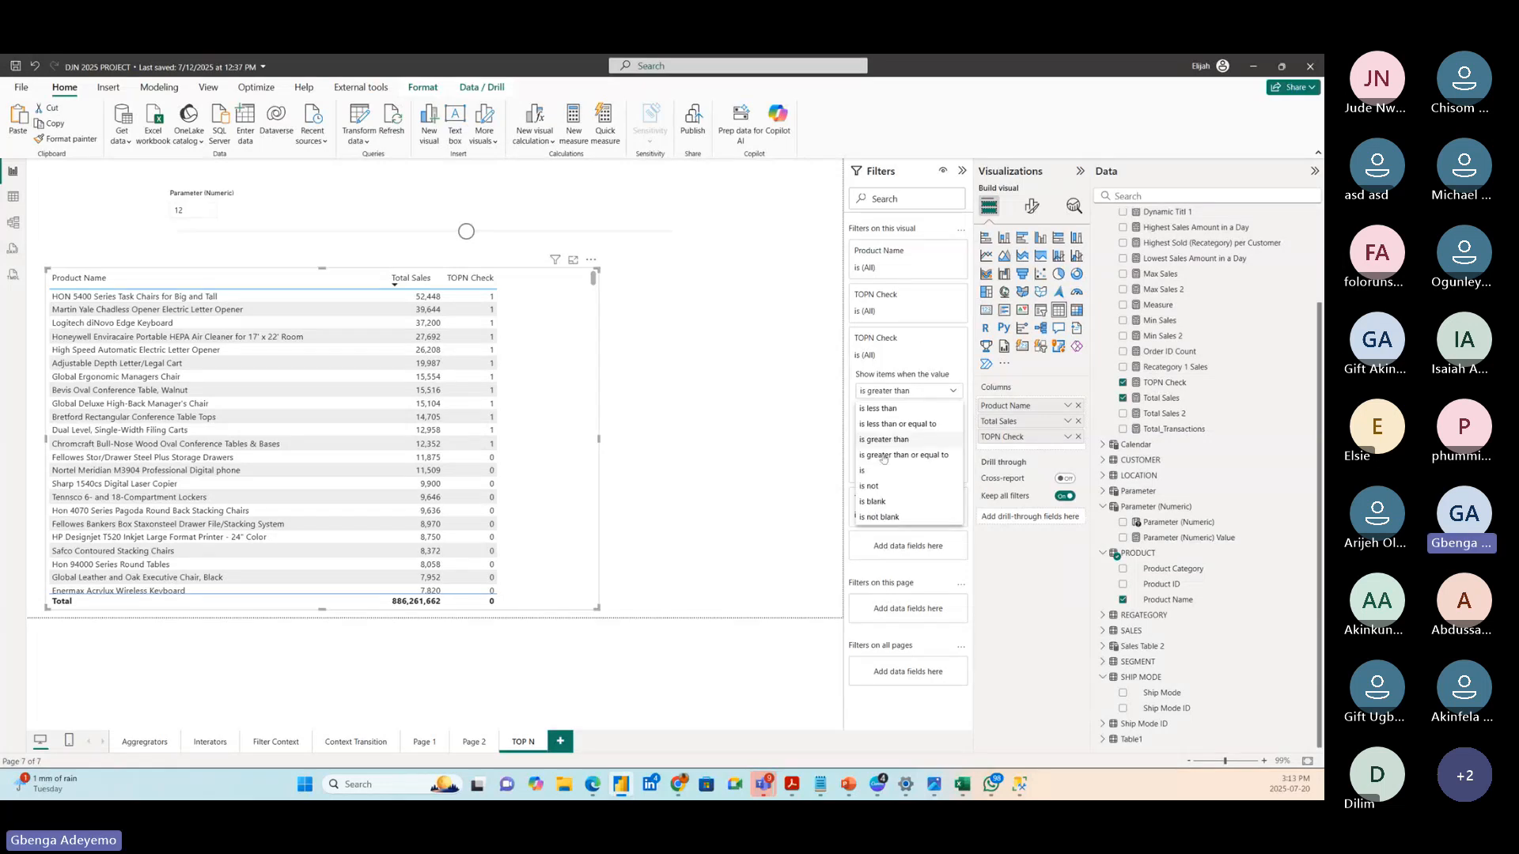
left_click(881, 449)
left_click(871, 410)
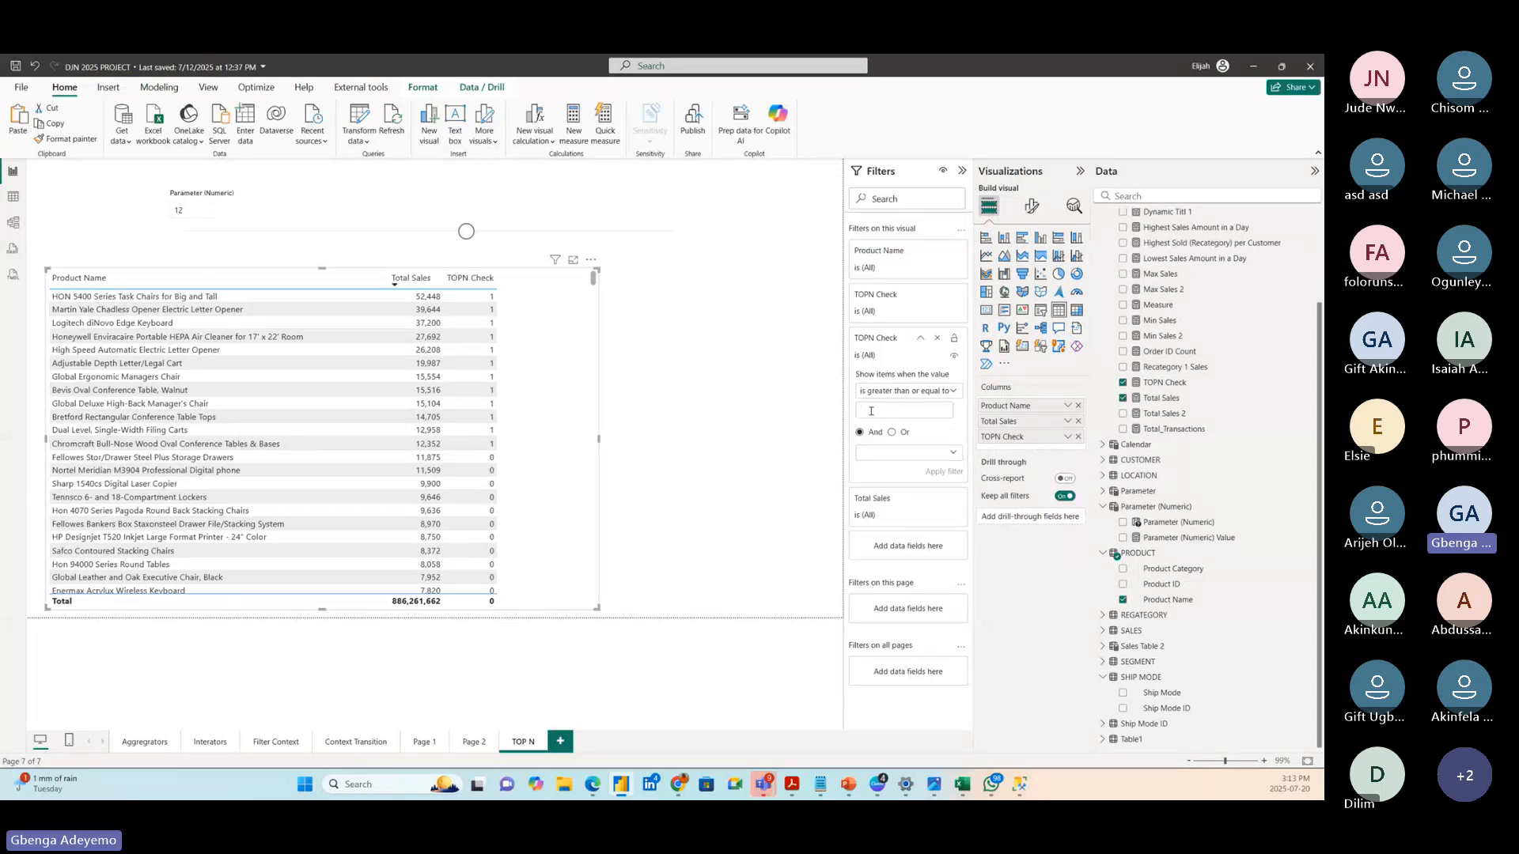
type("1")
left_click(943, 472)
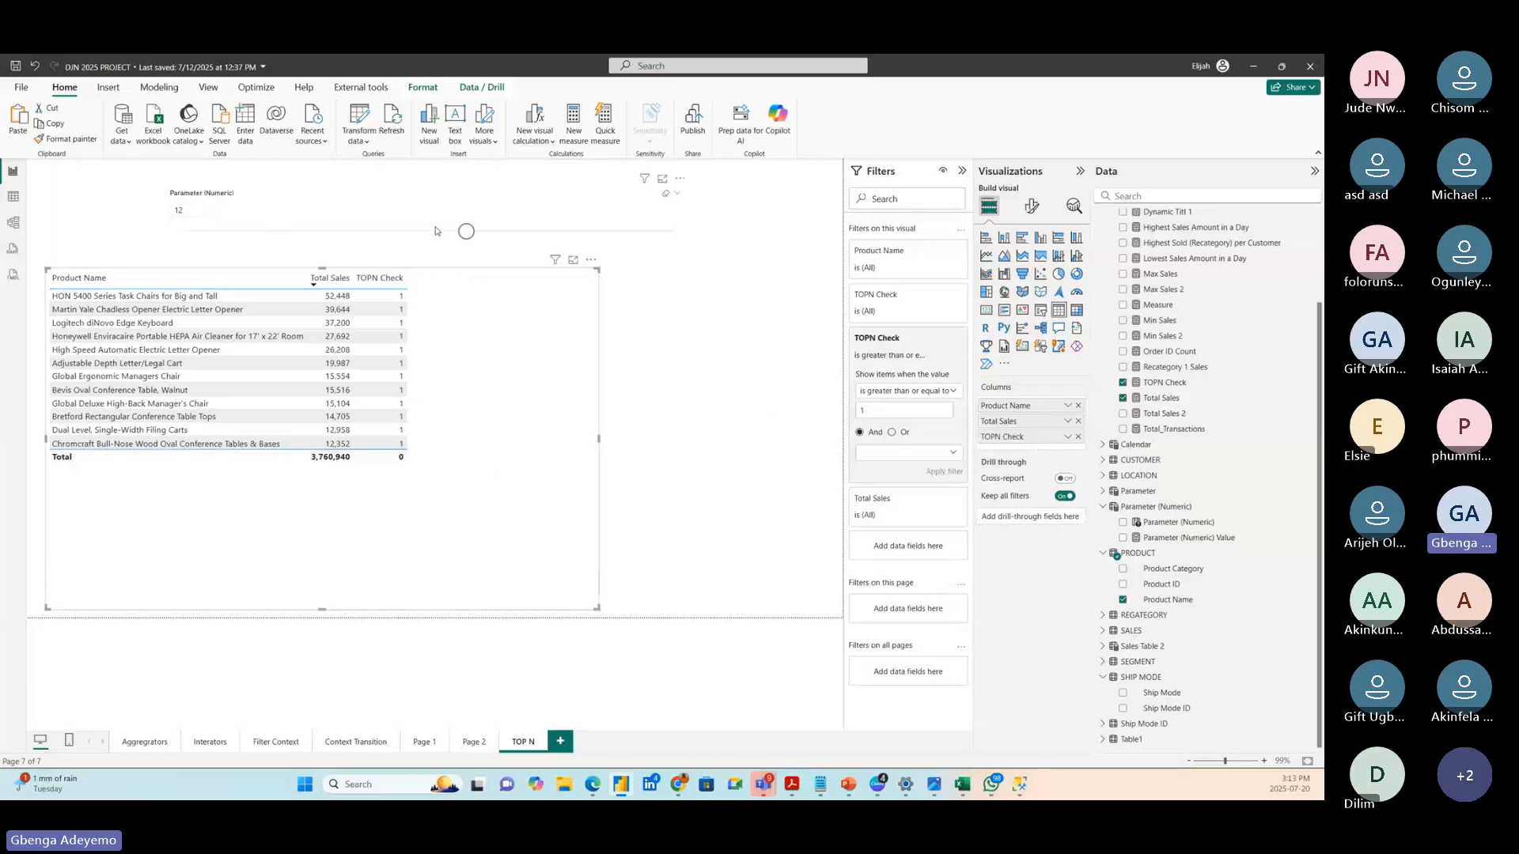
- Test the filtered product table by setting the Parameter (Numeric) slicer to 1, 20 and back to 1
left_click_drag(466, 235, 180, 243)
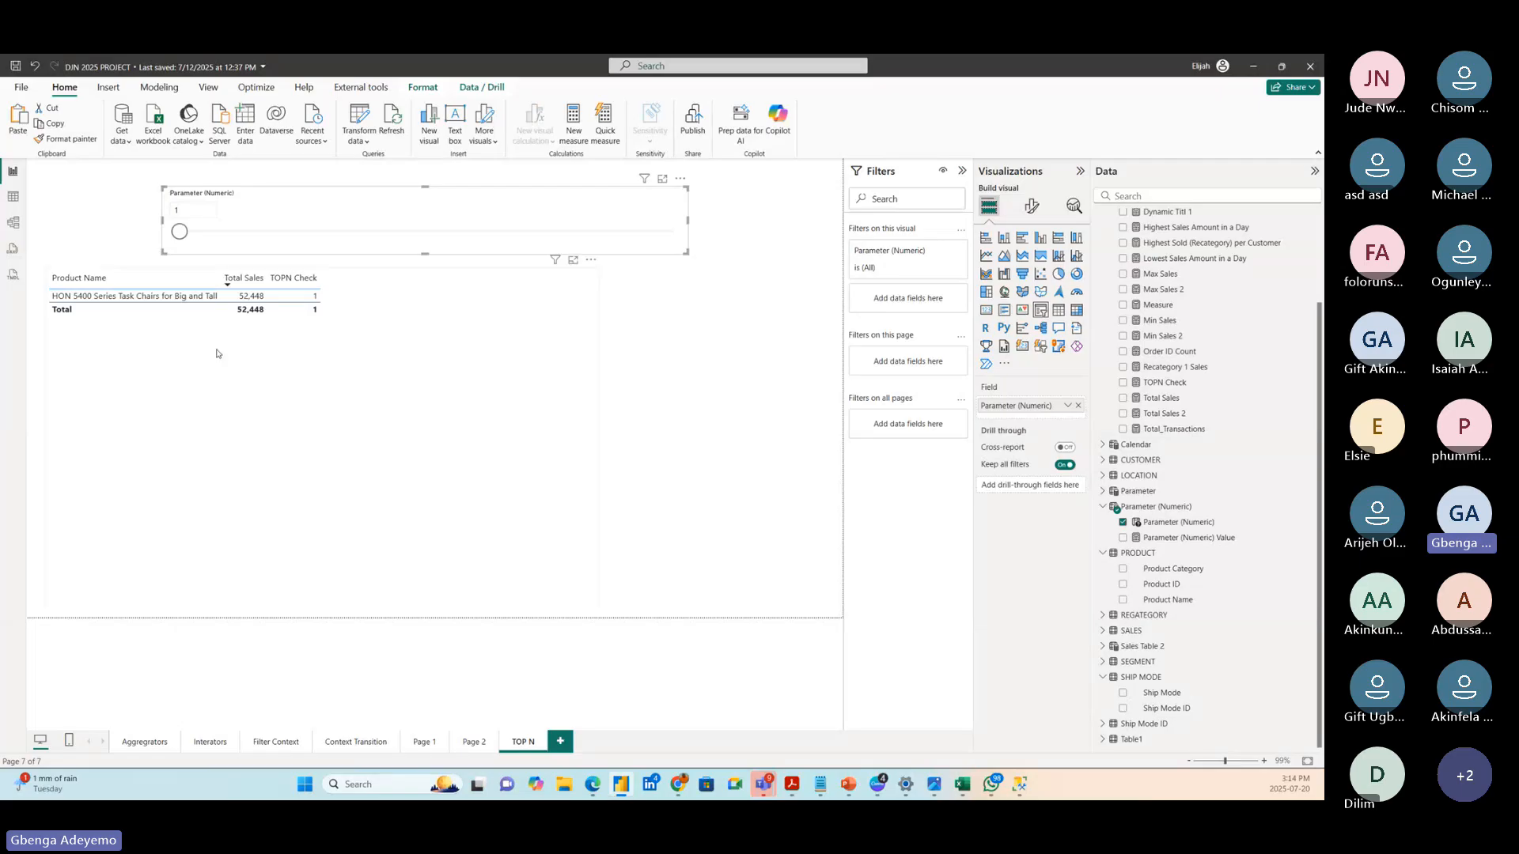
left_click_drag(179, 232, 692, 237)
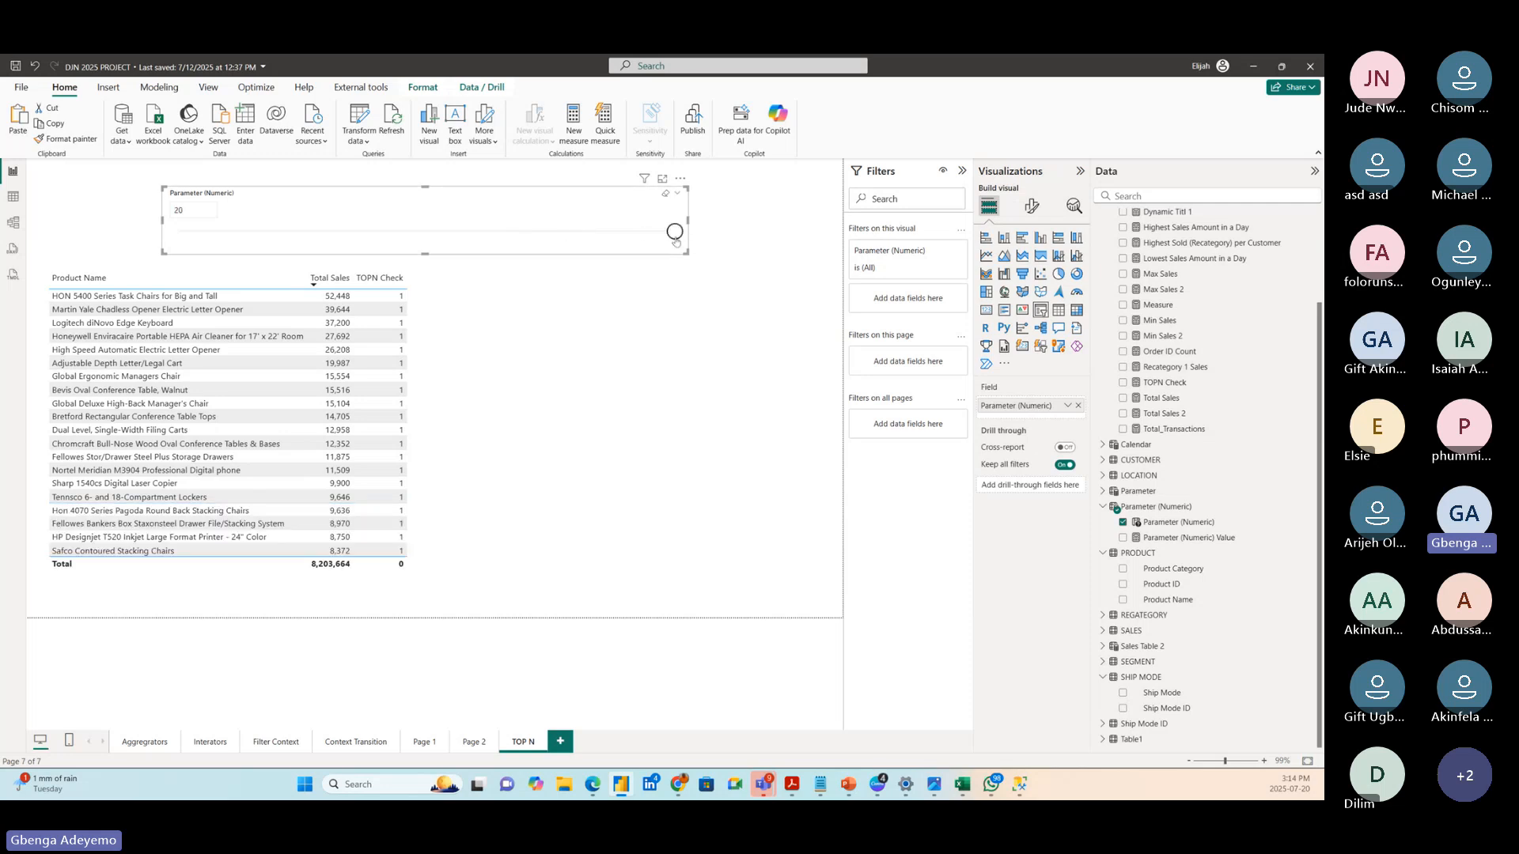
left_click_drag(675, 232, 180, 232)
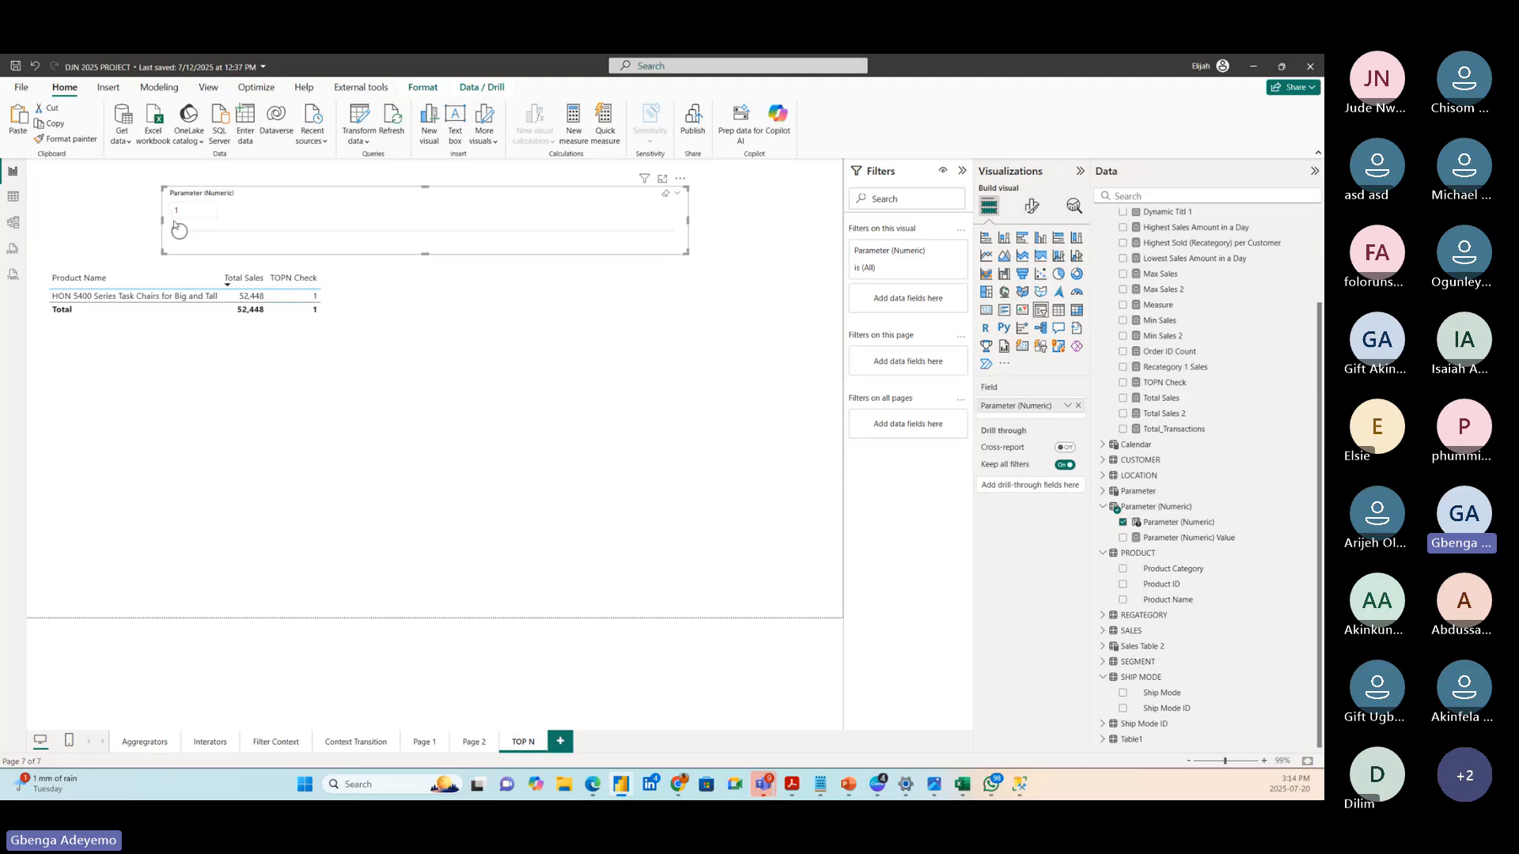
- Shrink the product sales table, place it lower beneath the slicer, and remove its TOPN Check column
left_click(221, 393)
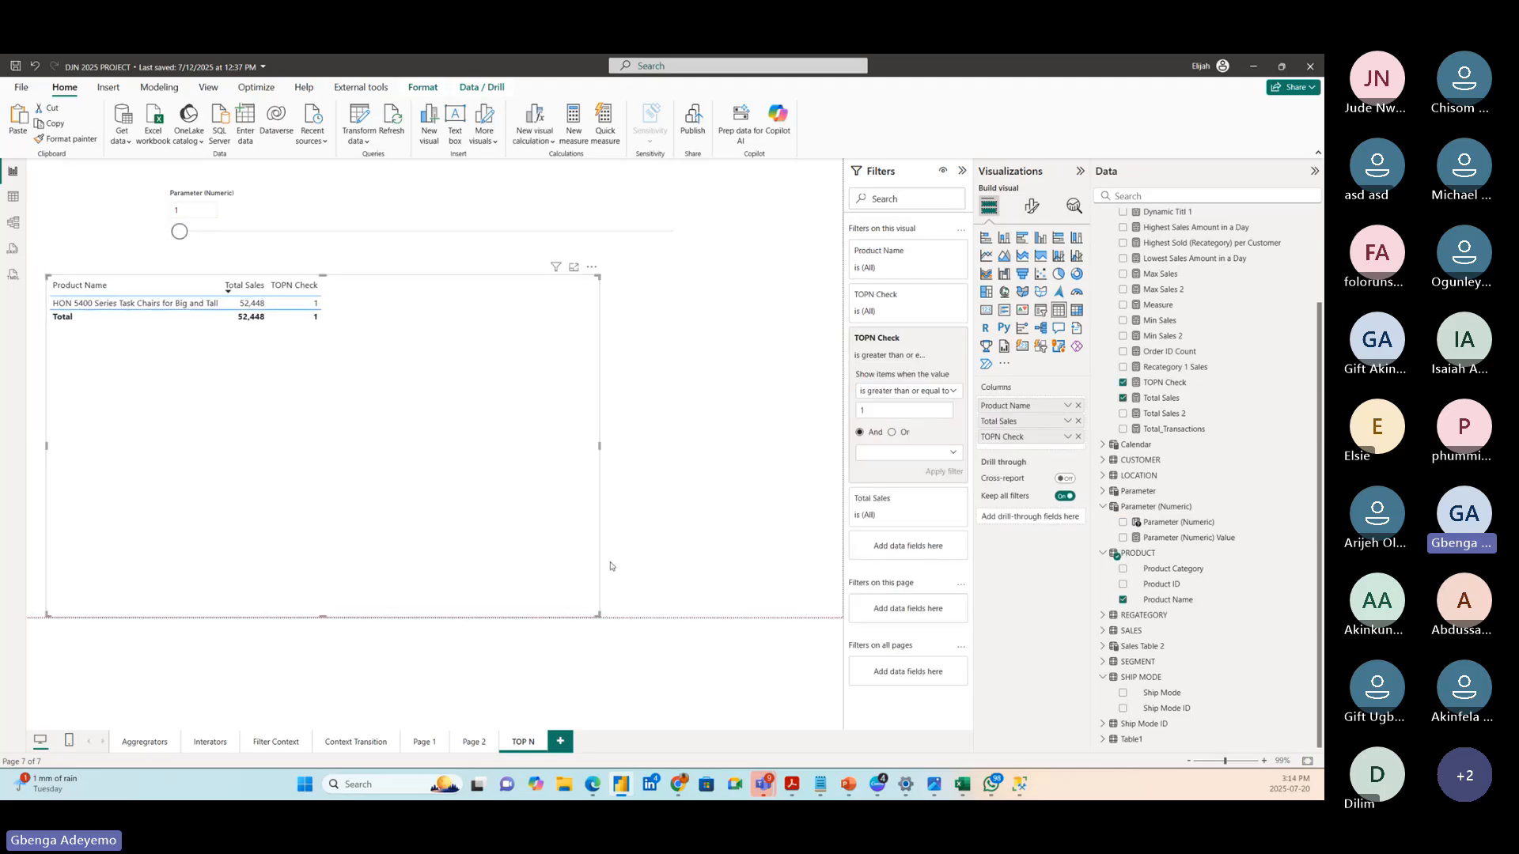
left_click_drag(599, 616, 491, 542)
mouse_move(381, 421)
left_mouse_down()
mouse_move(385, 435)
mouse_move(355, 434)
mouse_move(396, 426)
left_mouse_up()
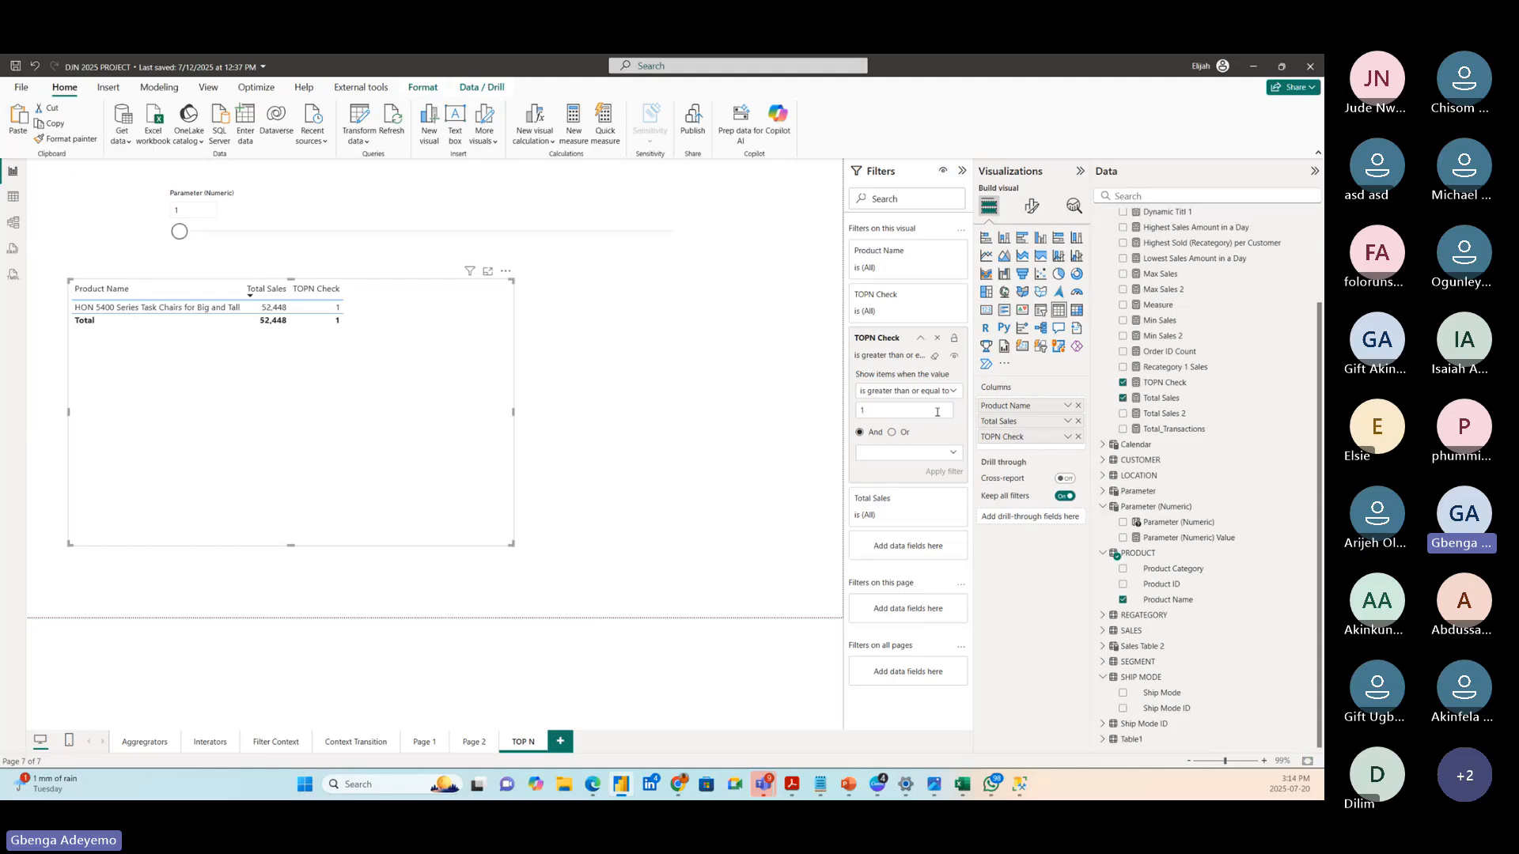
left_click_drag(380, 440, 357, 476)
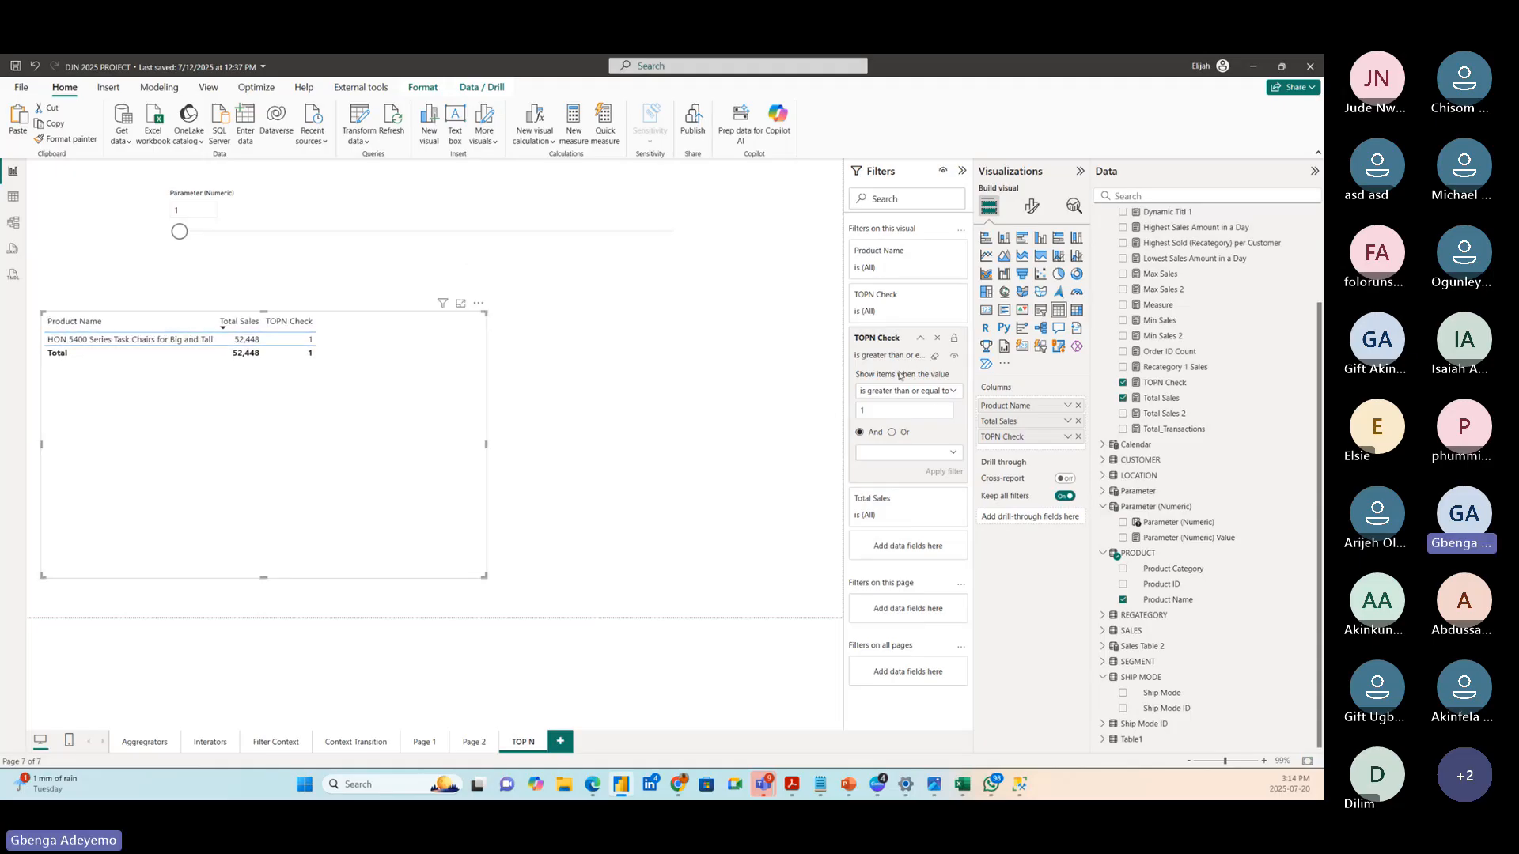
left_click(1124, 383)
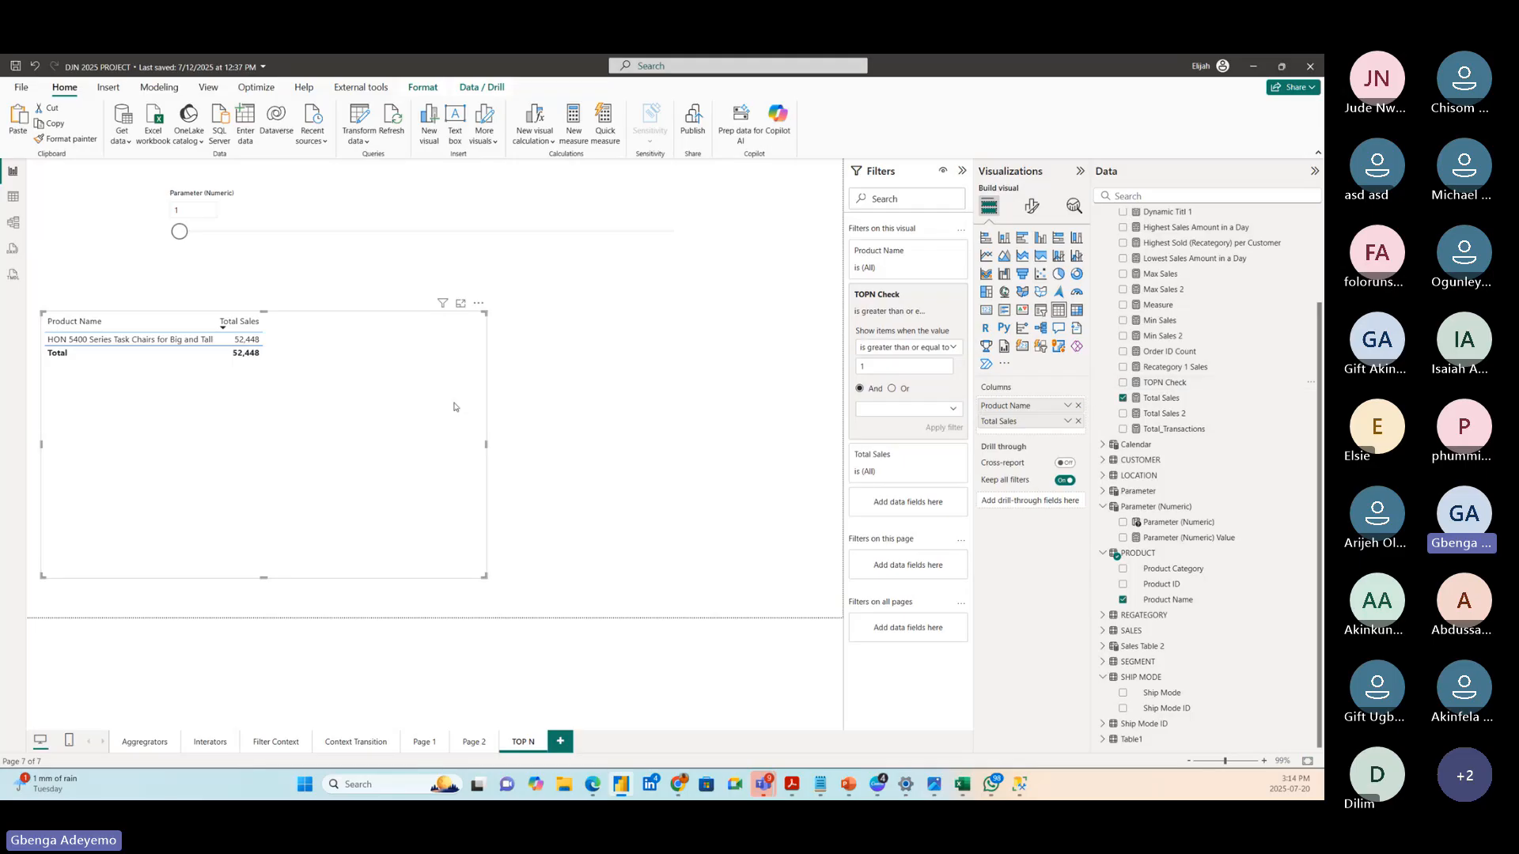
- Set the Parameter (Numeric) slicer to 10, then reposition the slicer and product table and narrow the table to fit its columns
left_click_drag(178, 236, 420, 246)
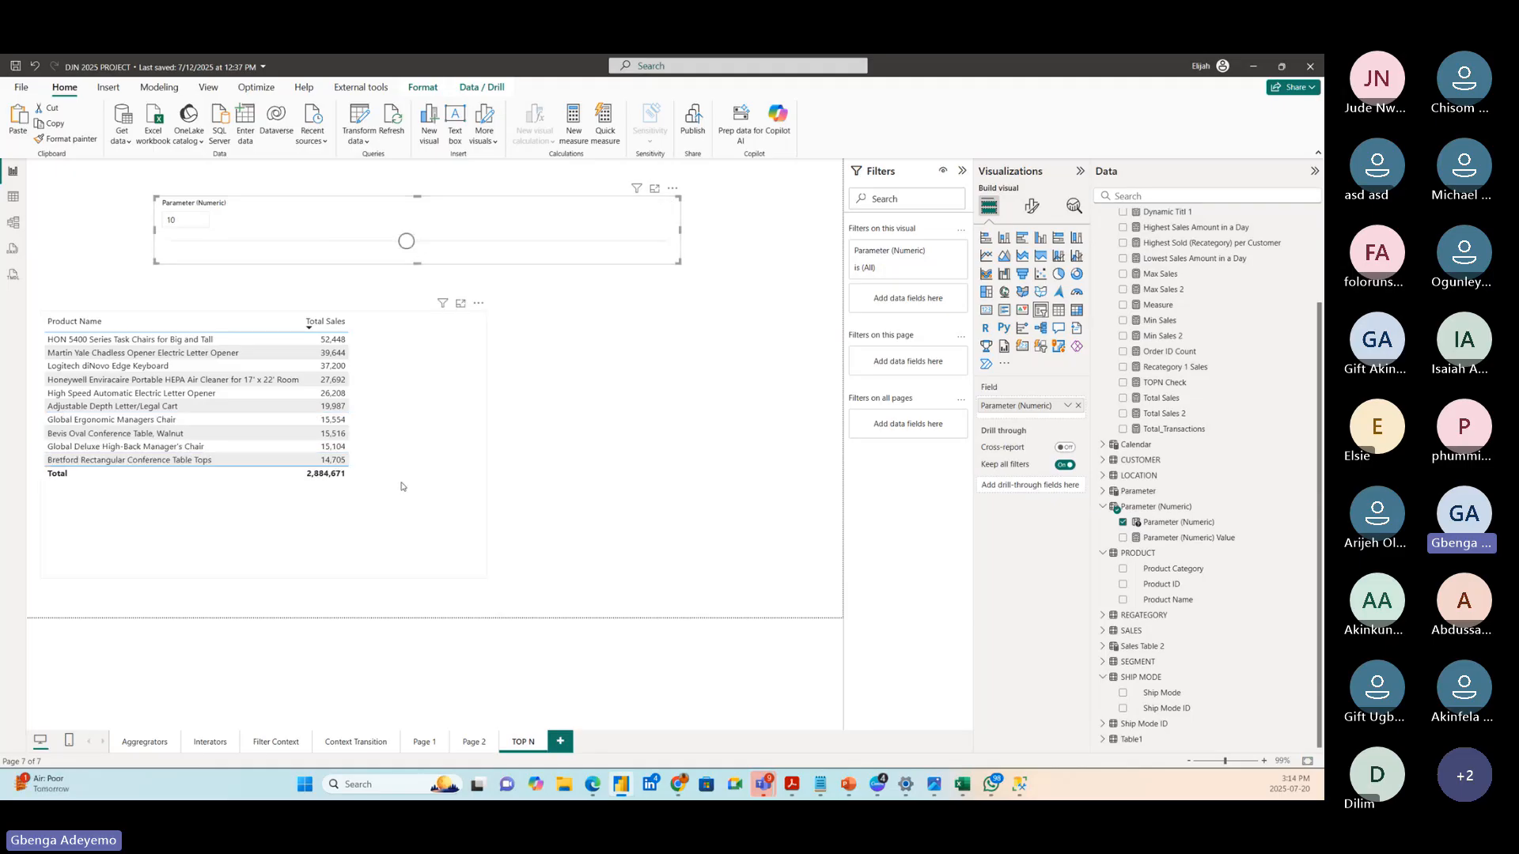
left_click_drag(402, 518, 410, 513)
left_click_drag(374, 210, 373, 218)
left_click_drag(340, 556, 353, 572)
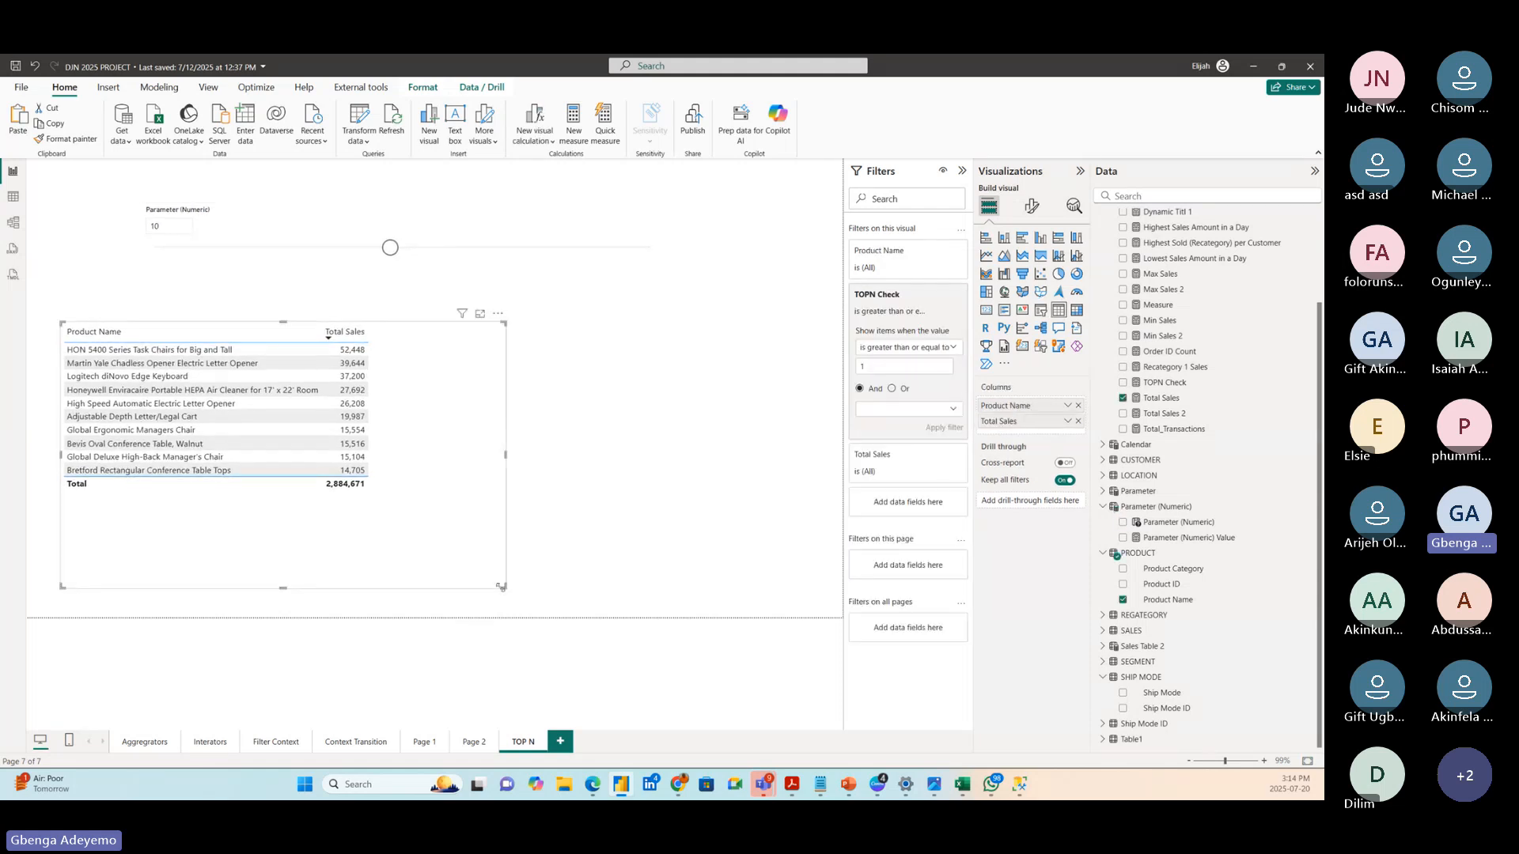
left_click_drag(500, 587, 422, 589)
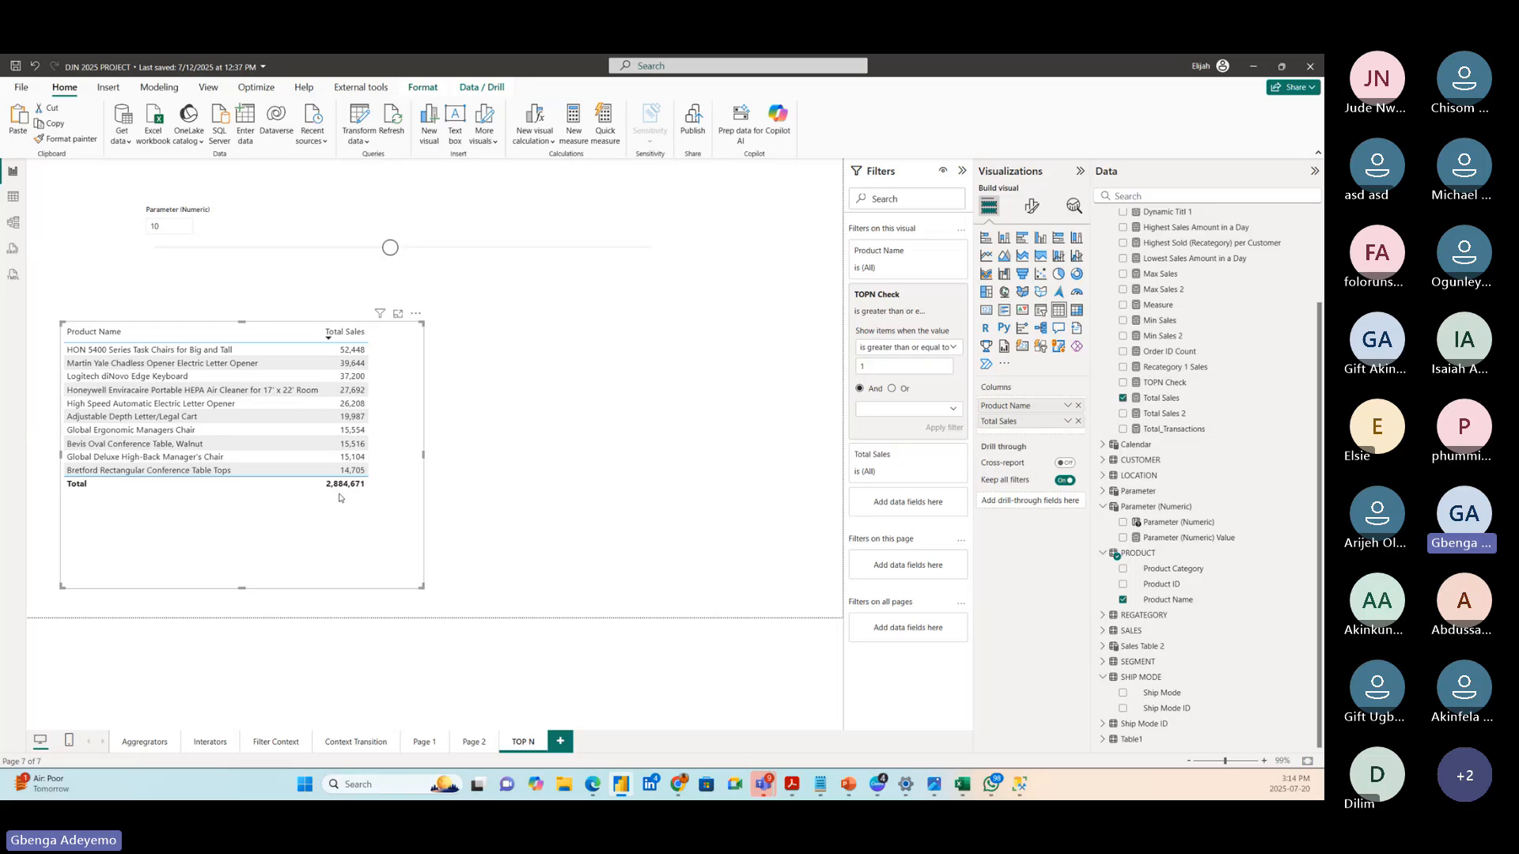
- Add a card visual showing Total Sales and place it to the right of the product table, aligned with the table's upper edge
left_click(509, 332)
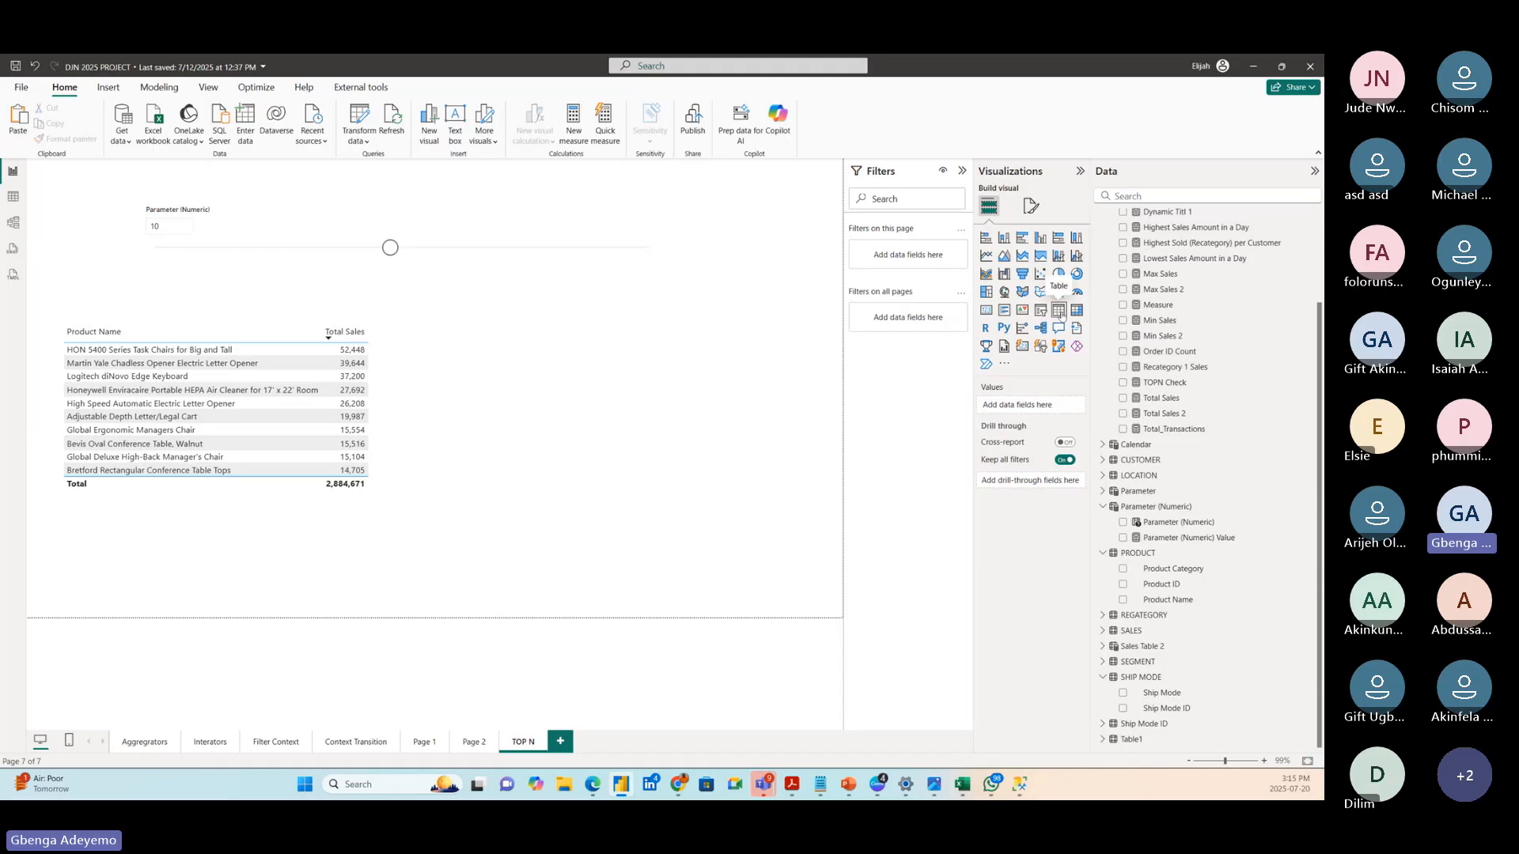
left_click(985, 310)
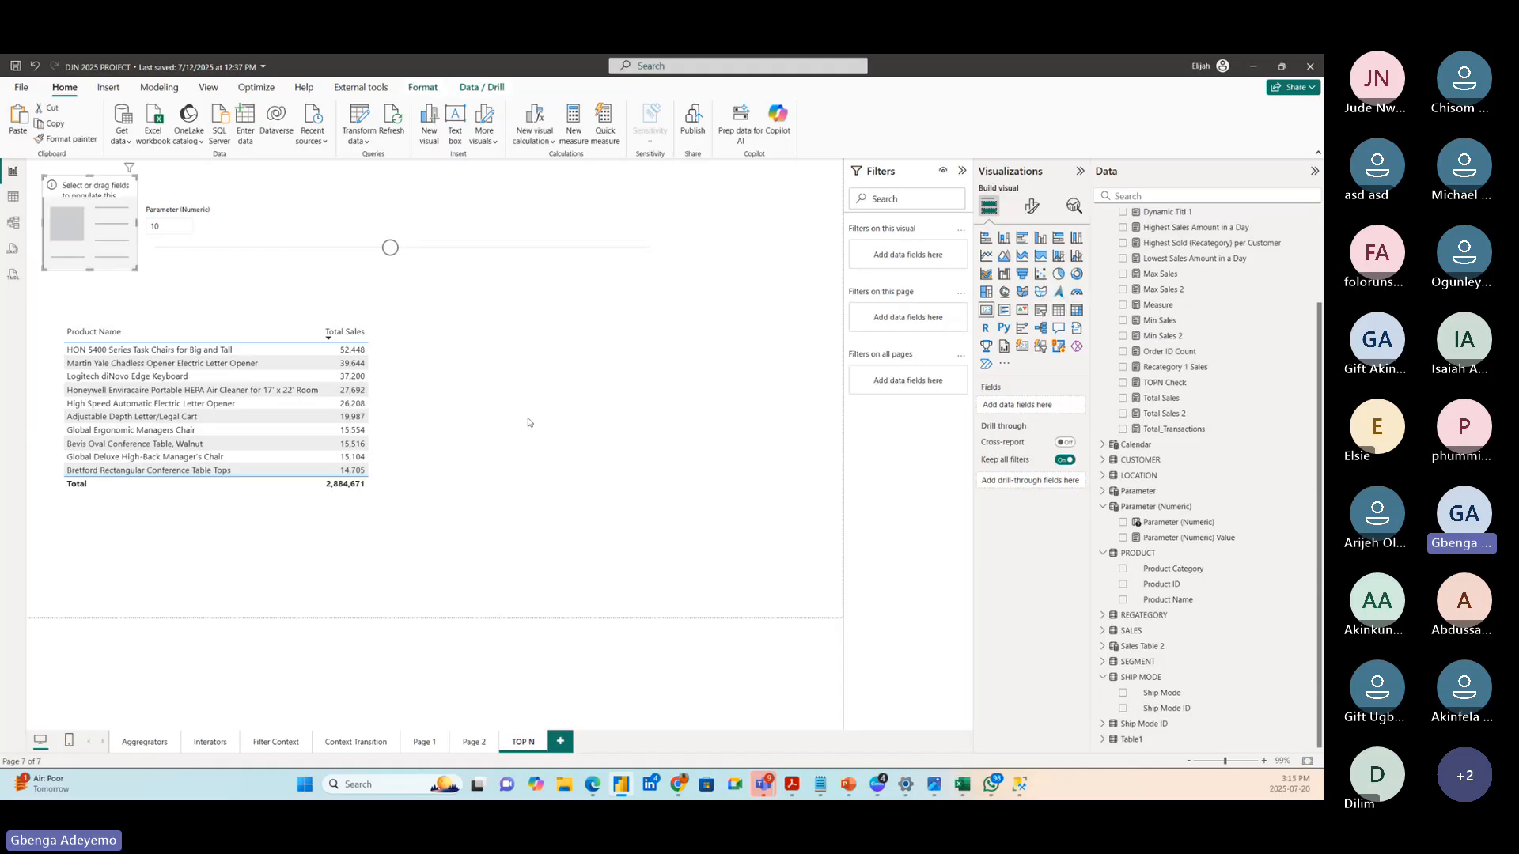
left_click_drag(79, 229, 621, 359)
left_click_drag(1207, 399, 754, 385)
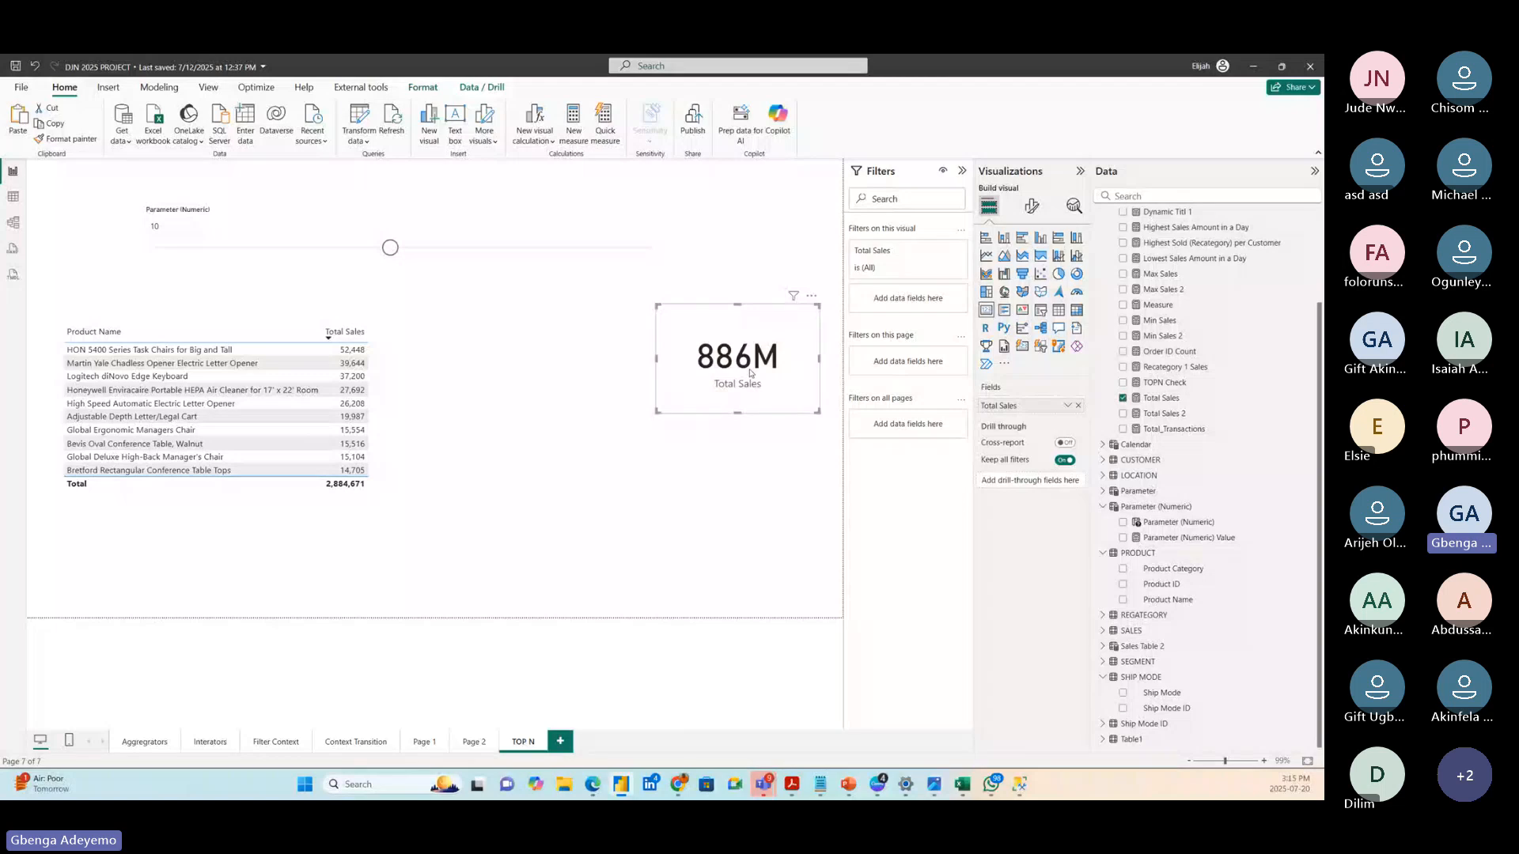
mouse_move(741, 356)
left_mouse_down()
mouse_move(714, 397)
mouse_move(726, 366)
mouse_move(742, 377)
mouse_move(729, 377)
left_mouse_up()
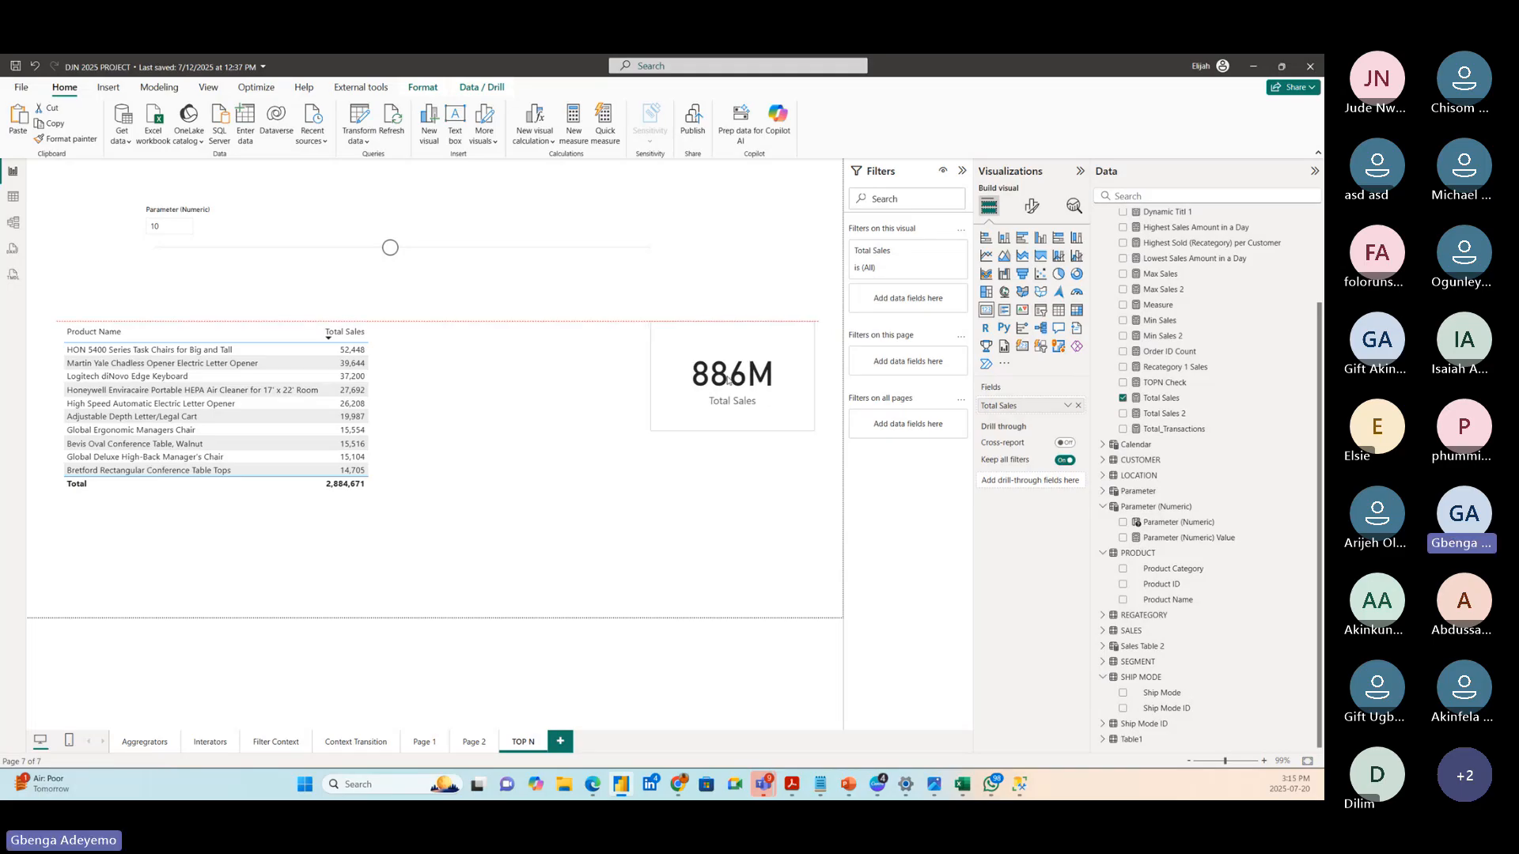
- Compare the product table's total with the Total Sales card while setting the Parameter (Numeric) slicer to 12
left_click(346, 523)
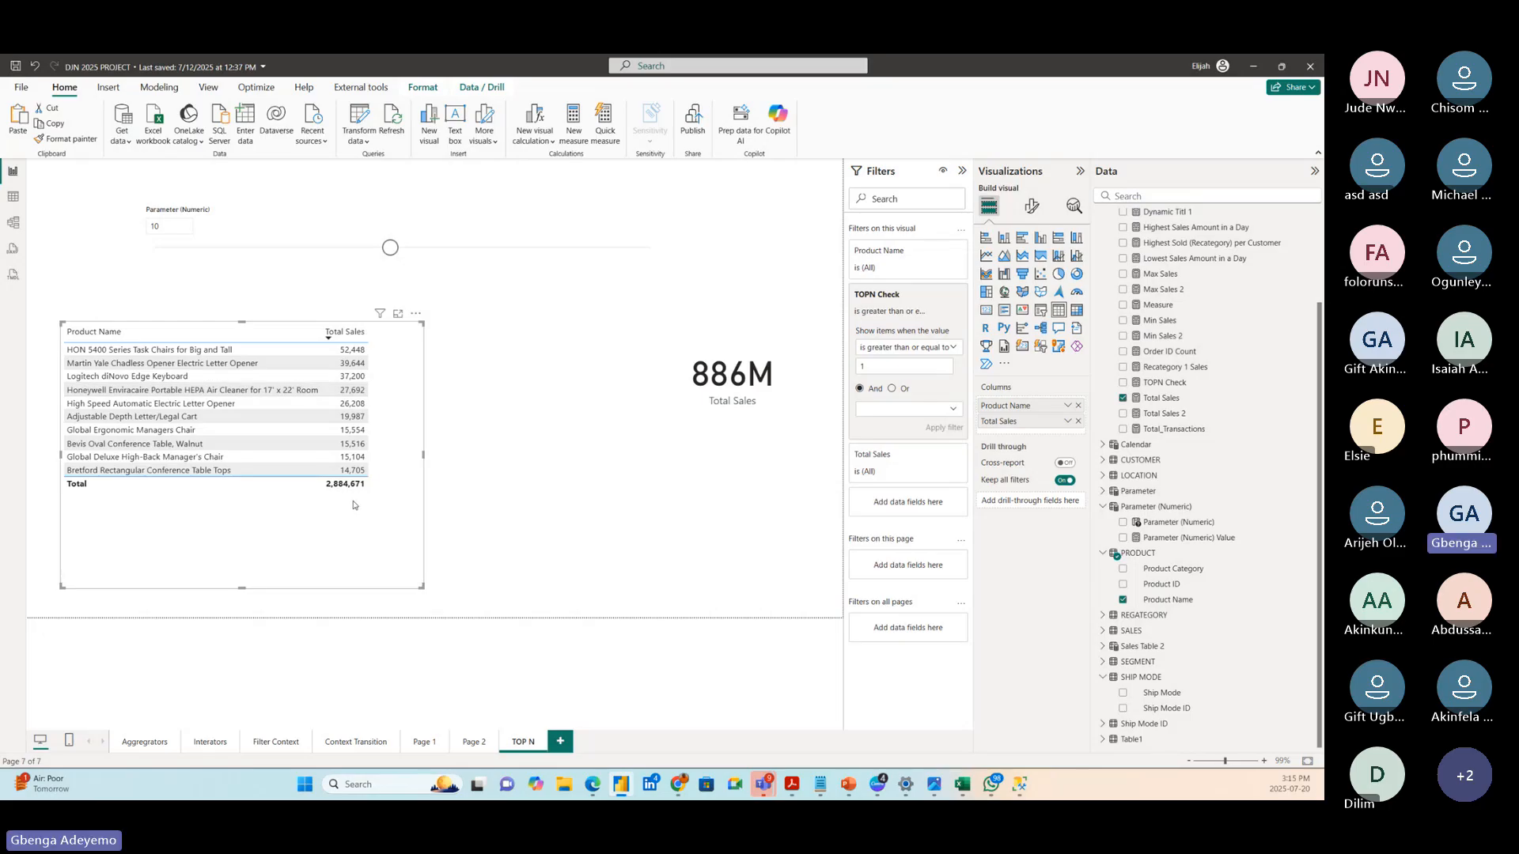
left_click(720, 403)
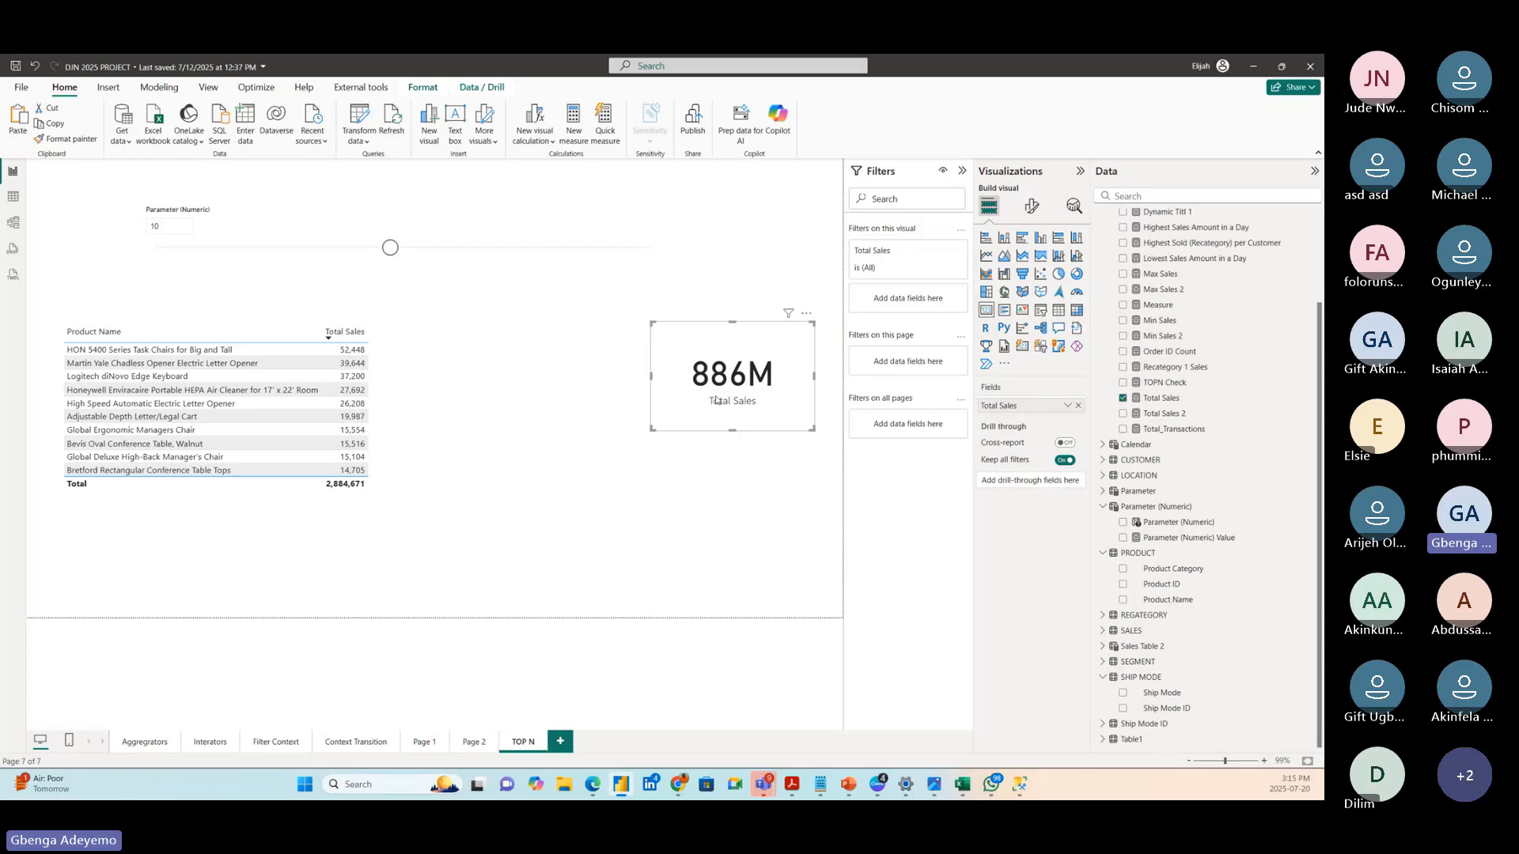
mouse_move(388, 249)
left_mouse_down()
mouse_move(598, 247)
mouse_move(233, 248)
mouse_move(390, 249)
left_mouse_up()
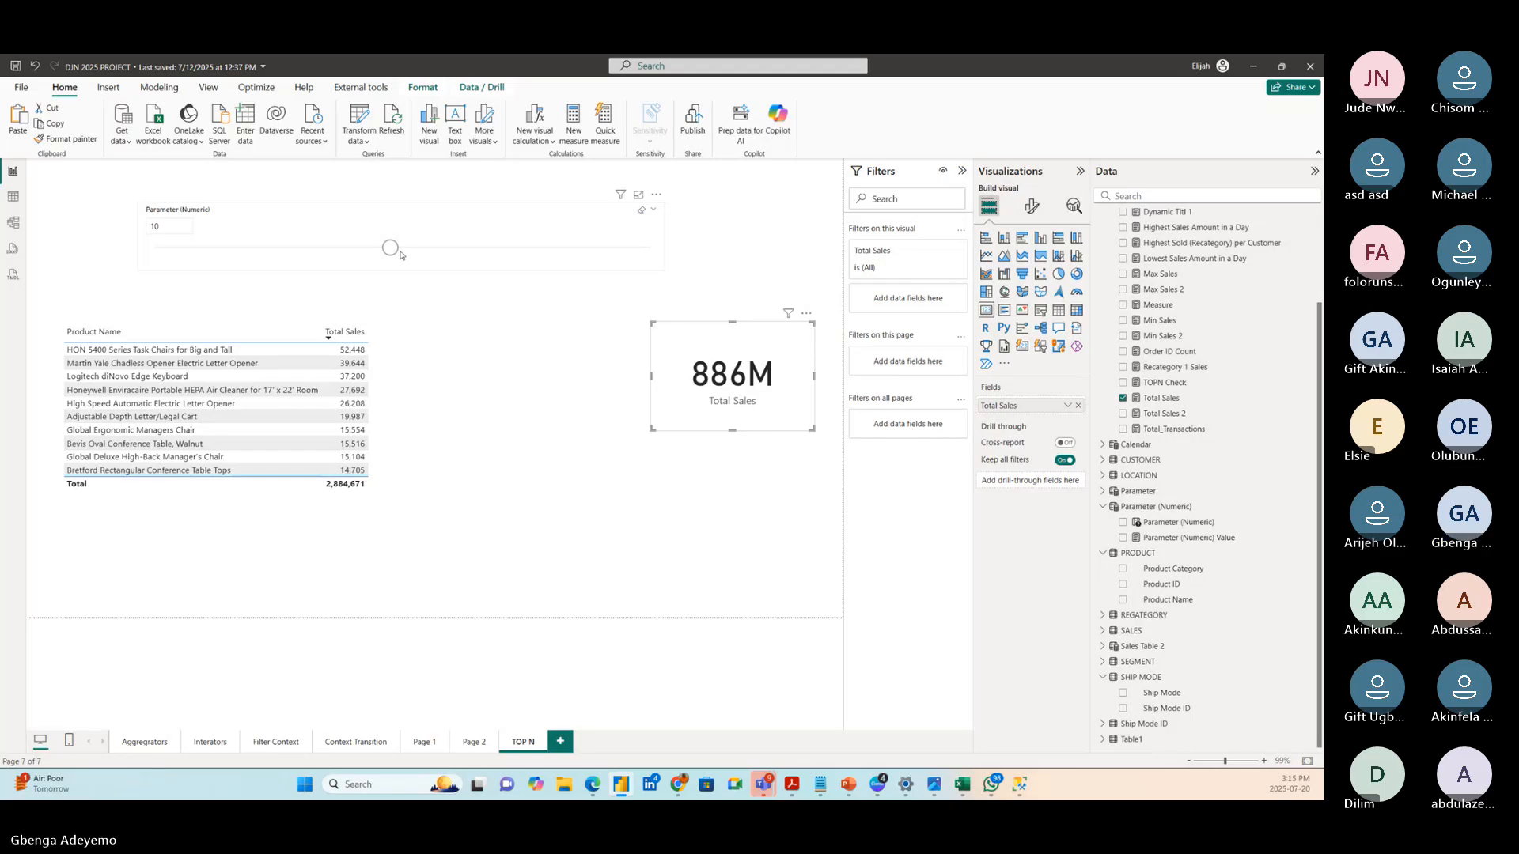
left_click(400, 252)
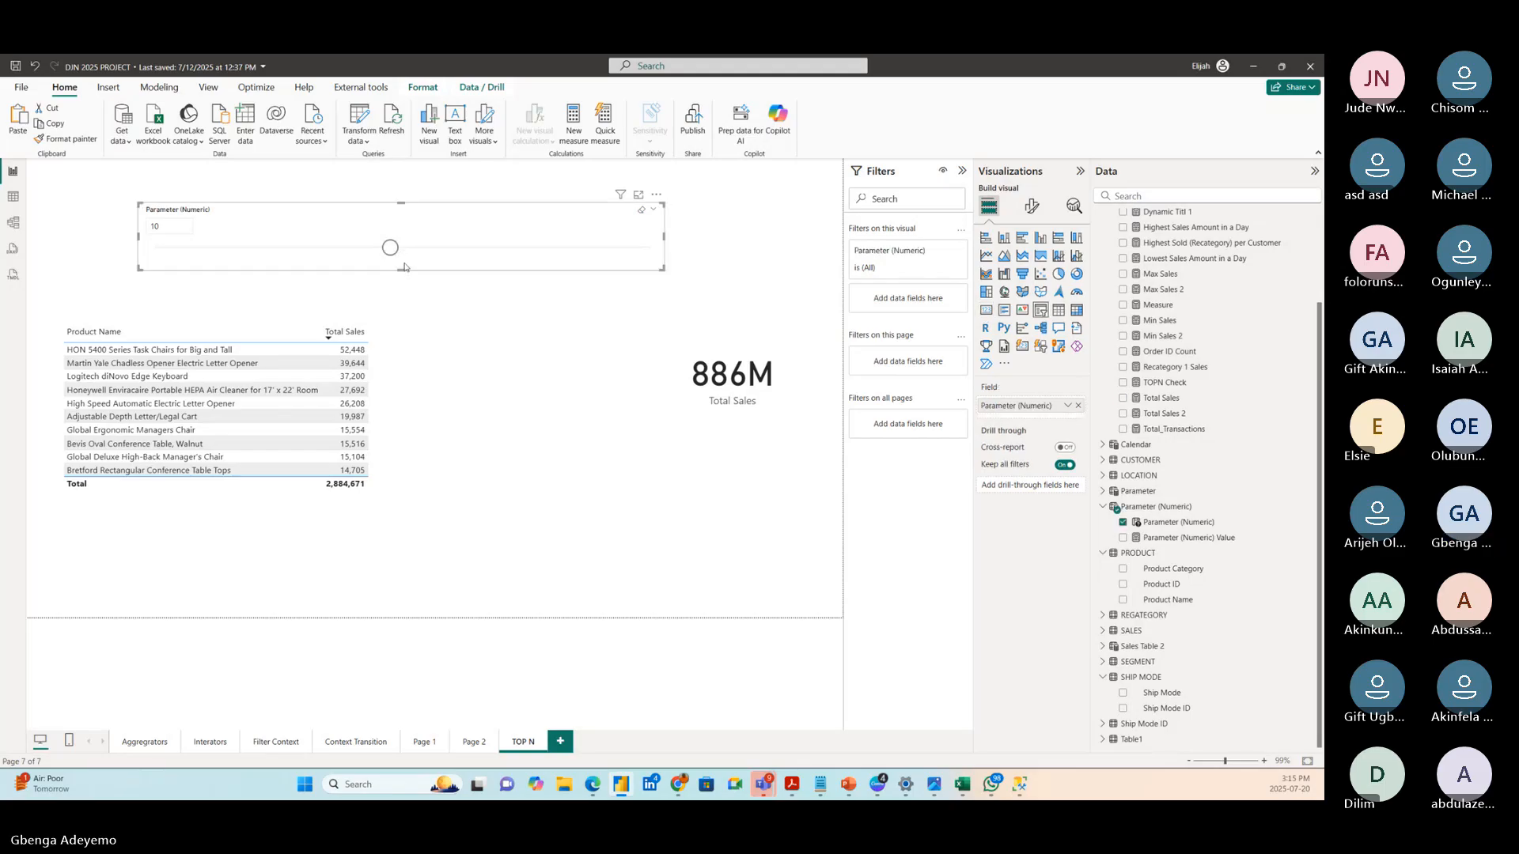
left_click_drag(401, 252, 446, 253)
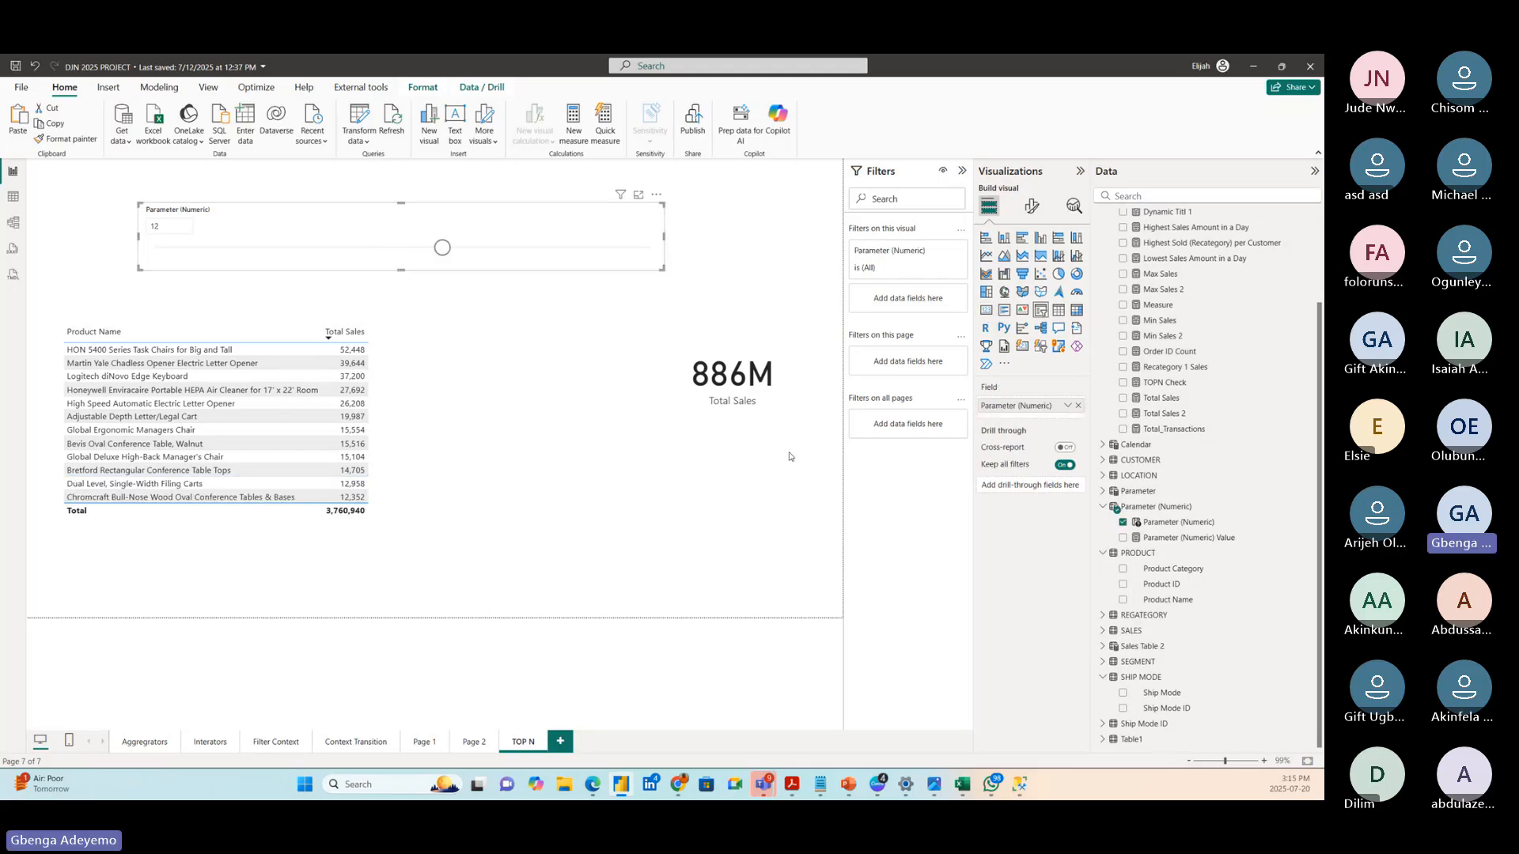
scroll(1170, 277, "up", 3)
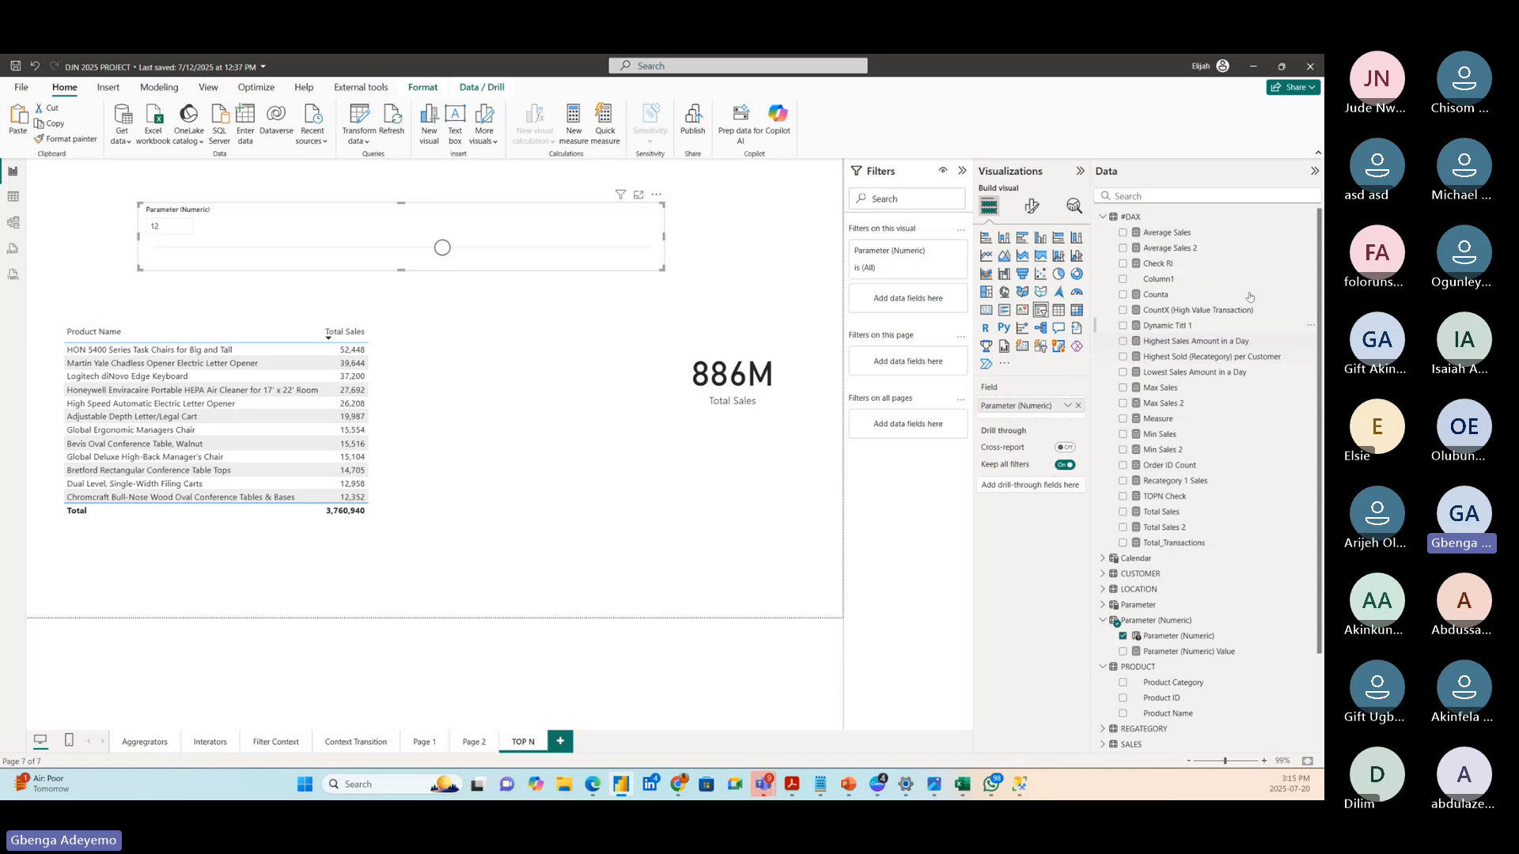
- Create a new measure in the #DAX table and name it Total Sales (Product Selected), leaving a fresh line for its formula
right_click(1158, 220)
left_click(1182, 240)
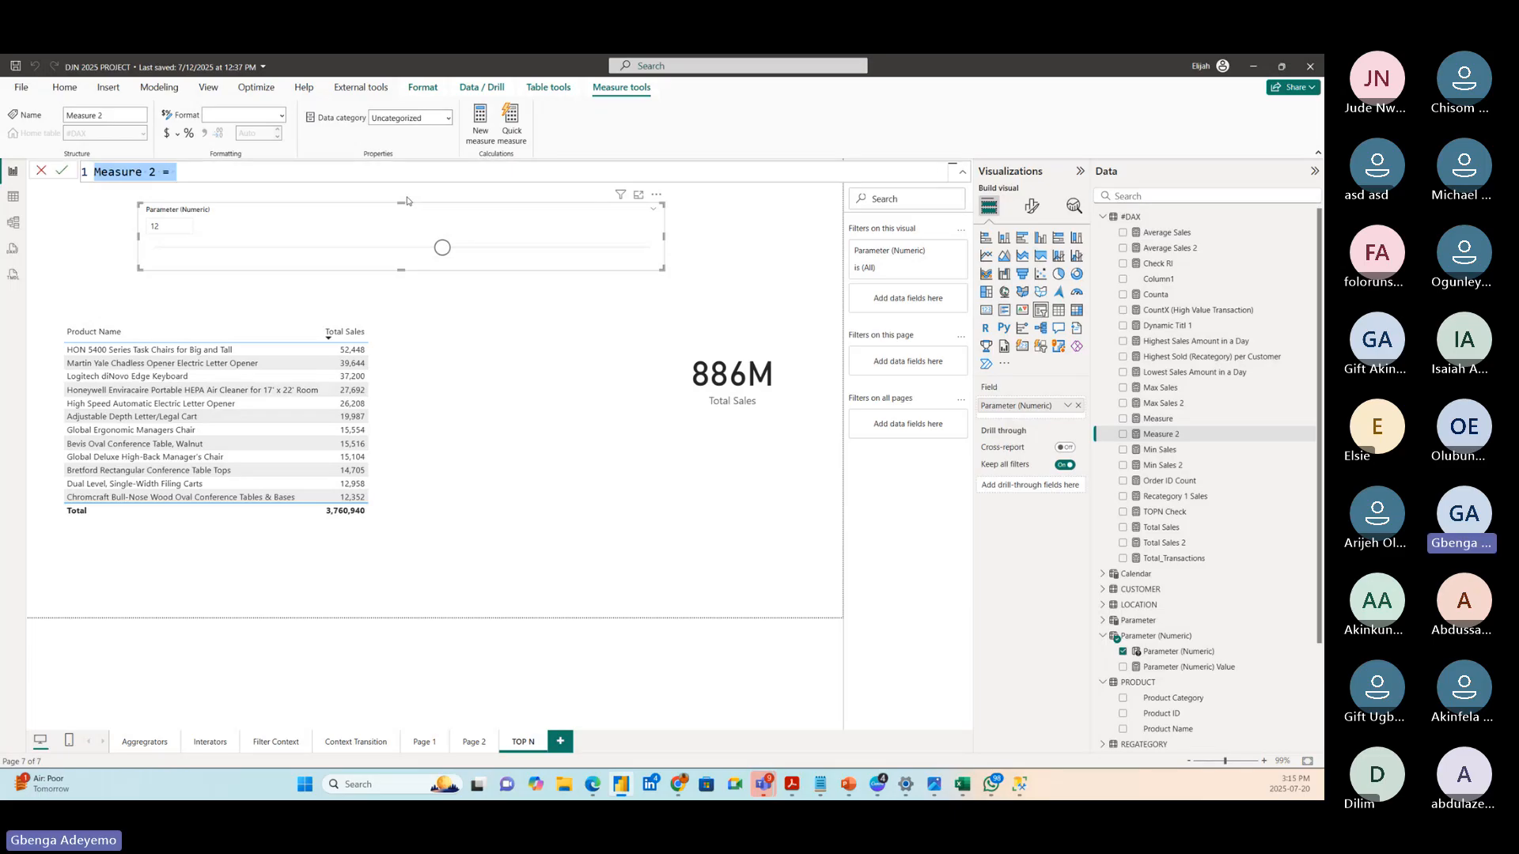
key("BackSpace")
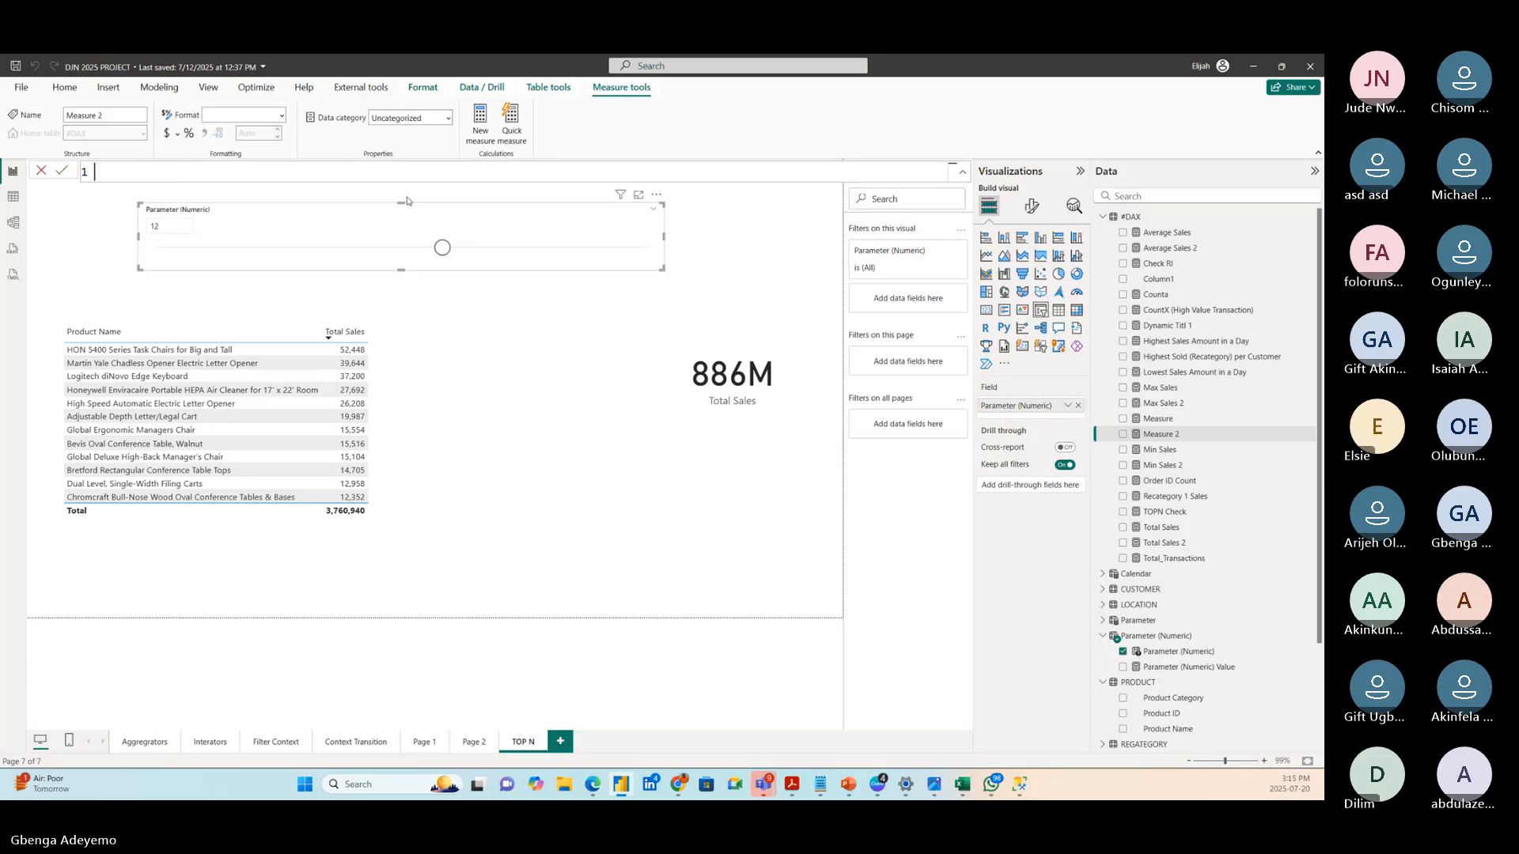
type("To")
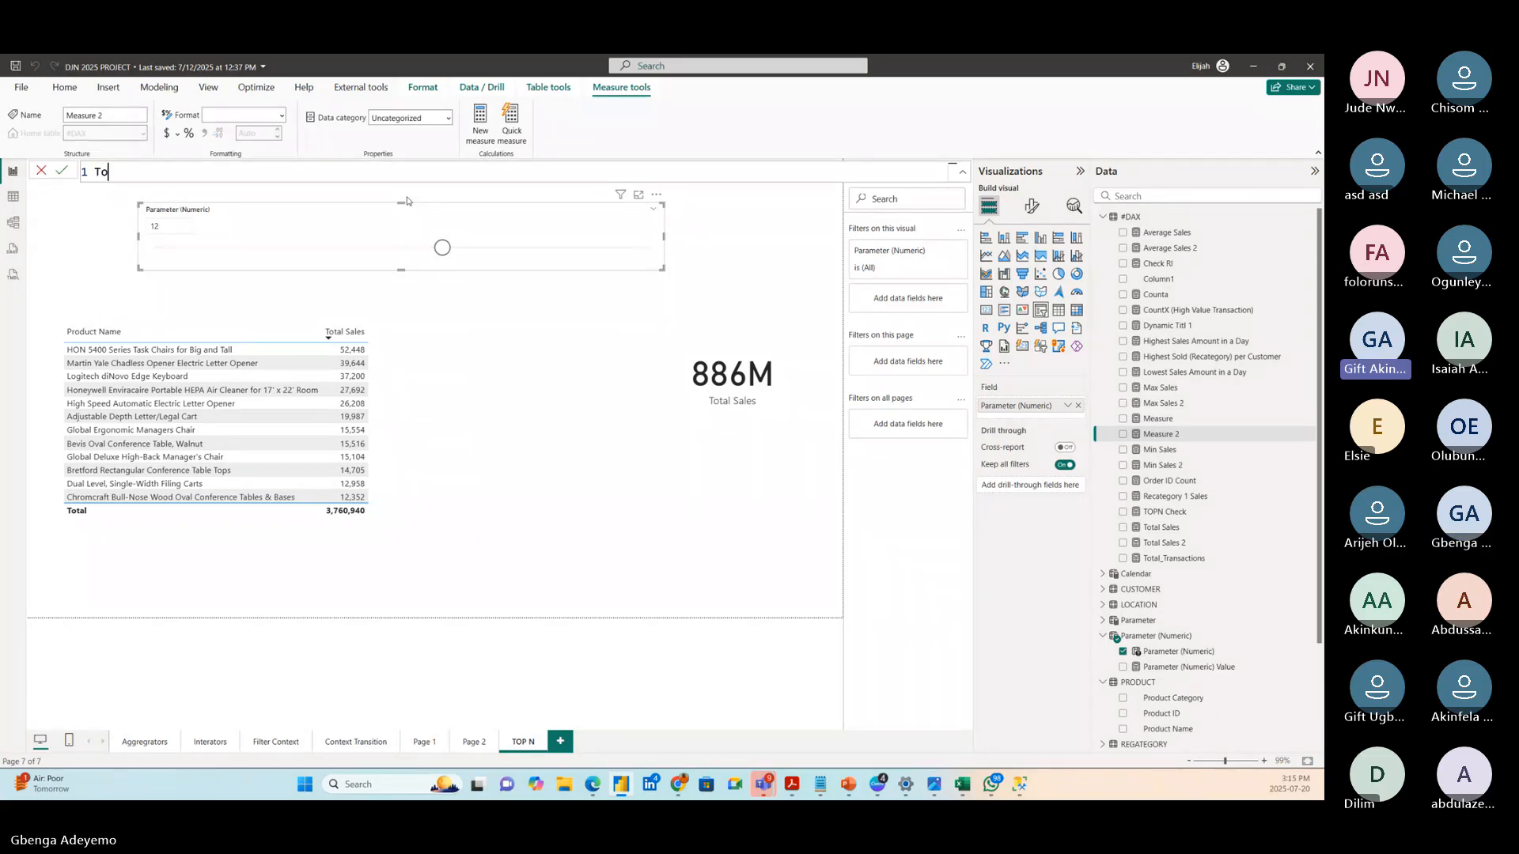
type("ta")
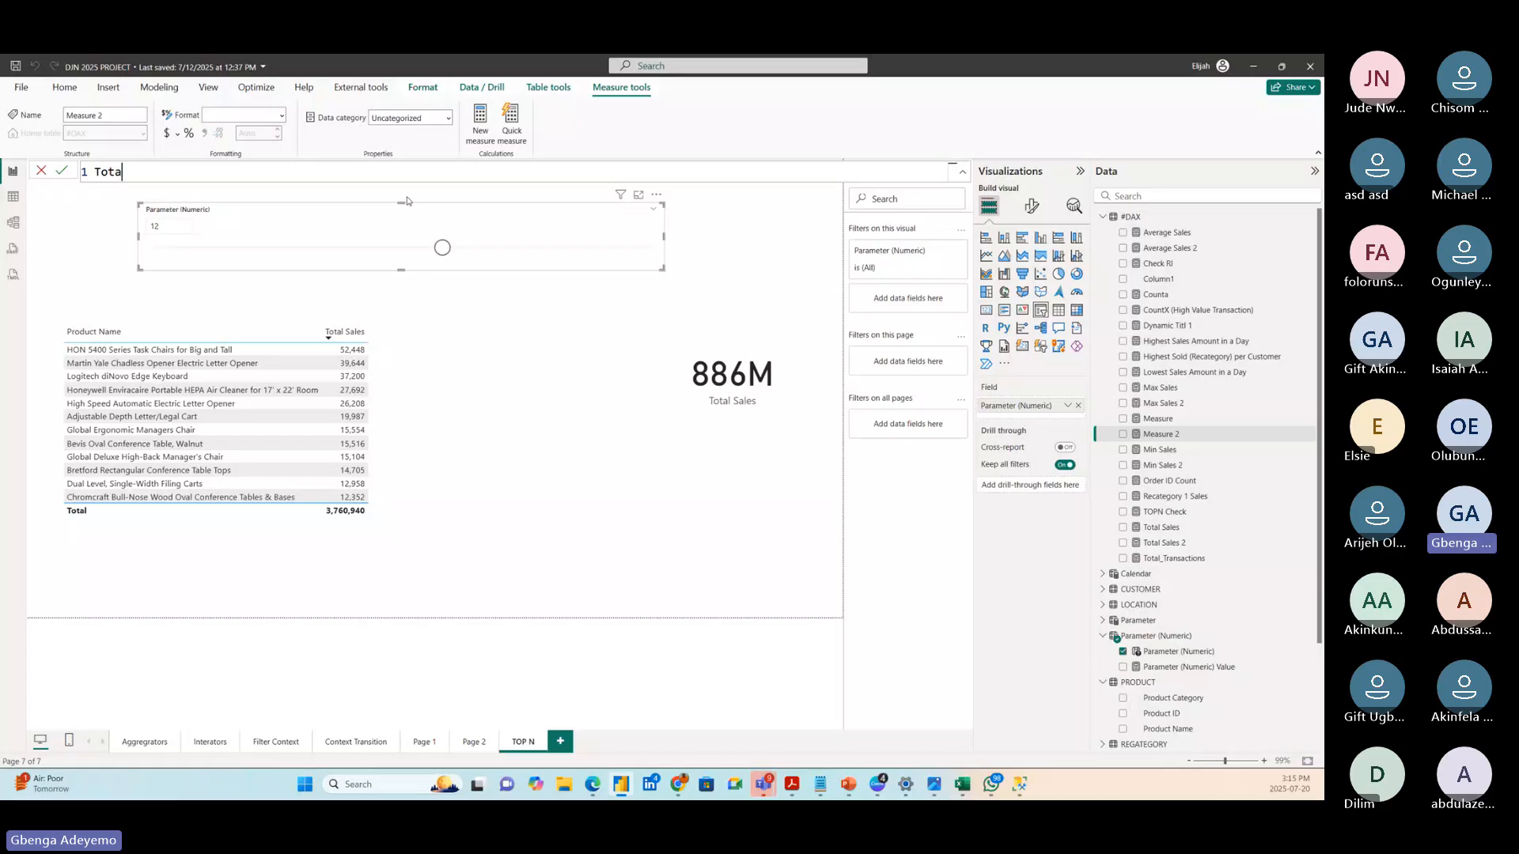
type("l Sales (Product Selected")
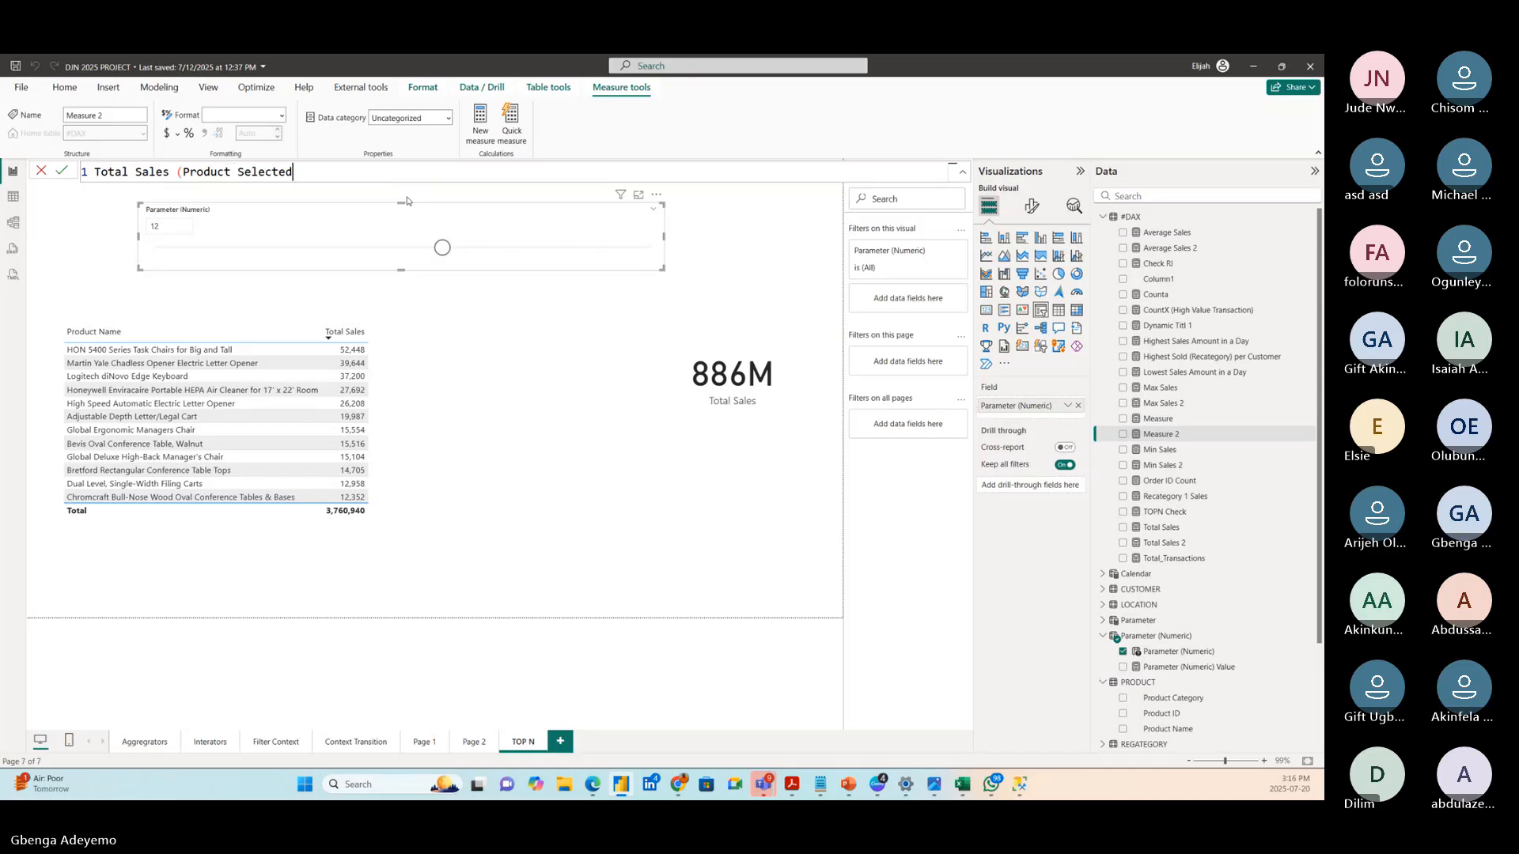
type(")")
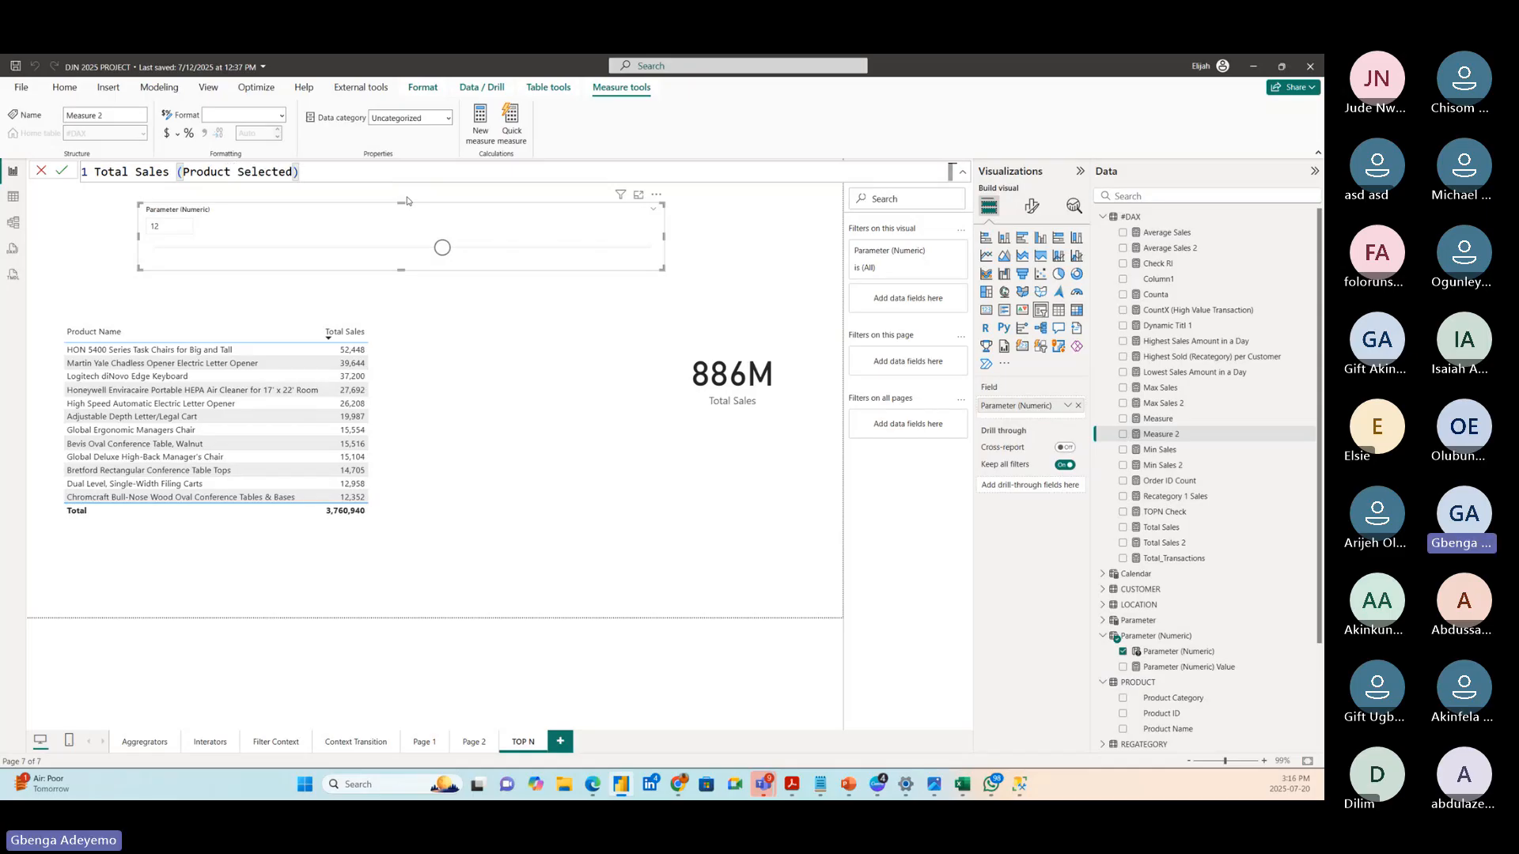
type(" =")
key("shift+Return")
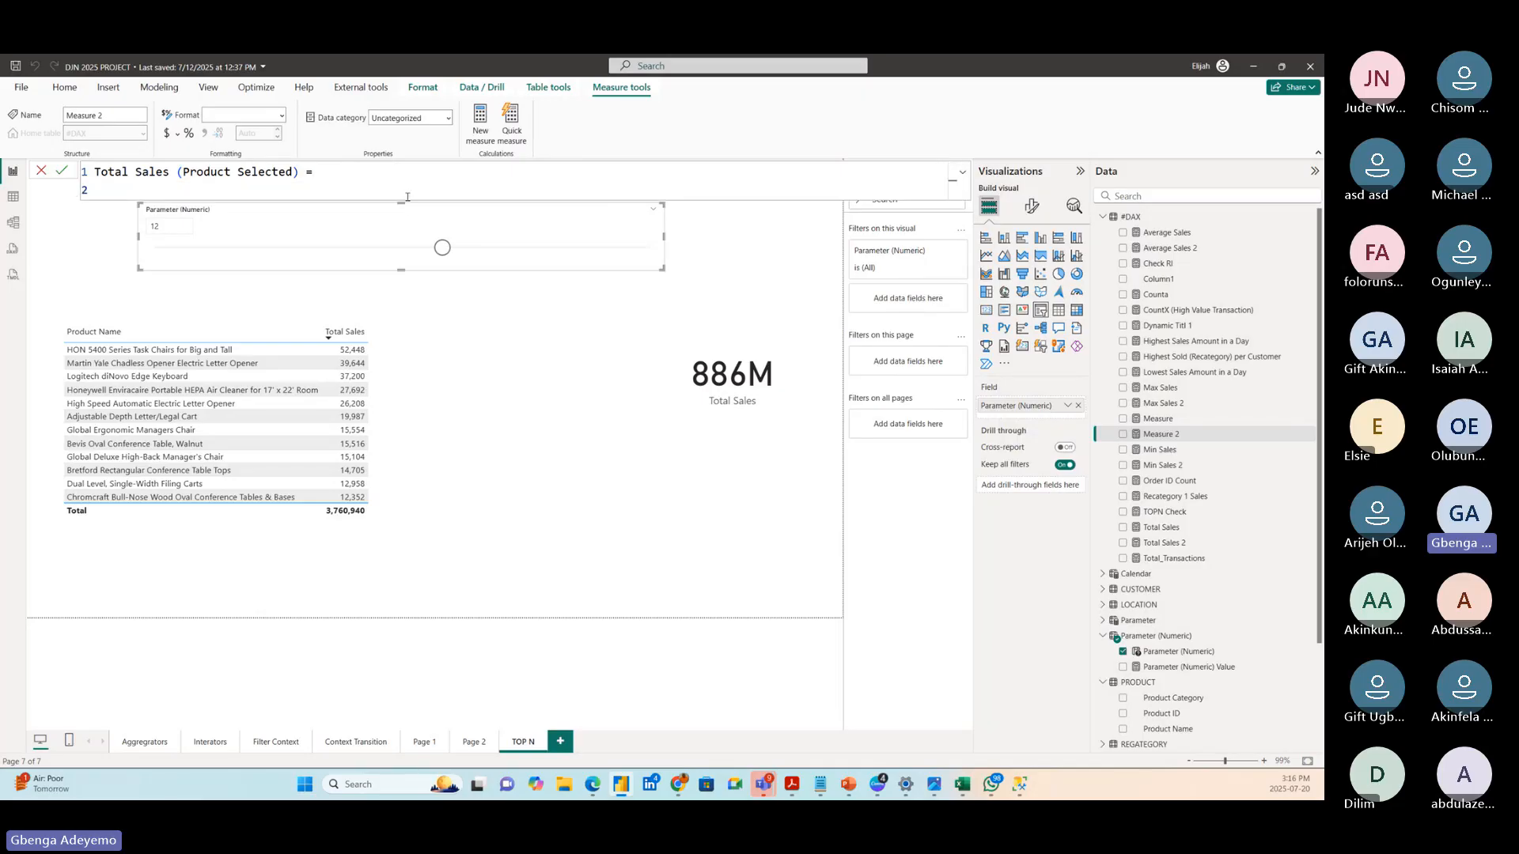
- Begin the measure's formula with CALCULATE, using [Total Sales] as the expression on its own line
scroll(410, 193, "up", 3, "ctrl")
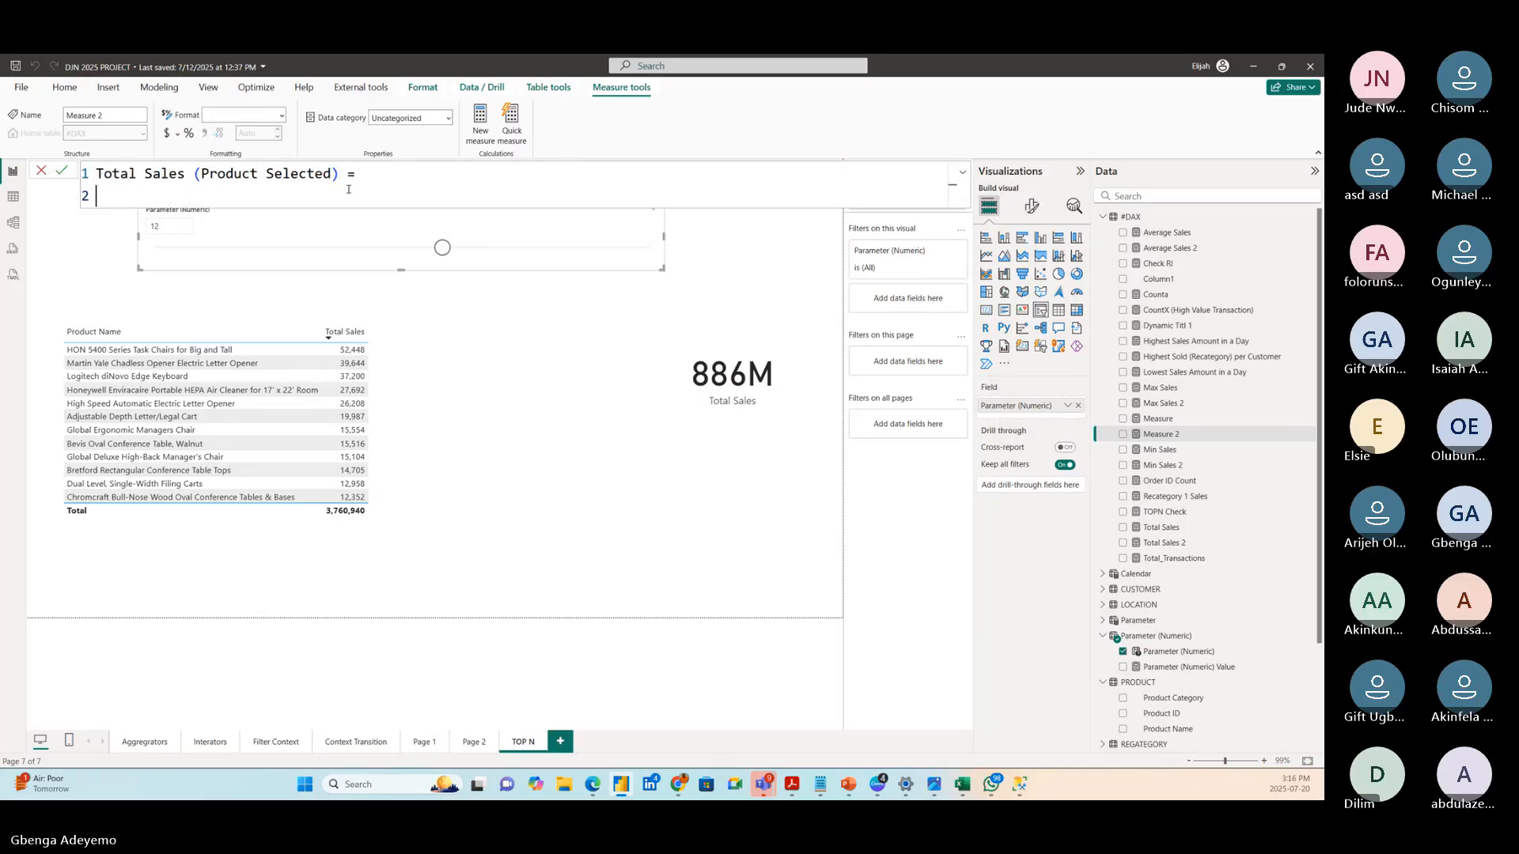
scroll(347, 188, "up", 1, "ctrl")
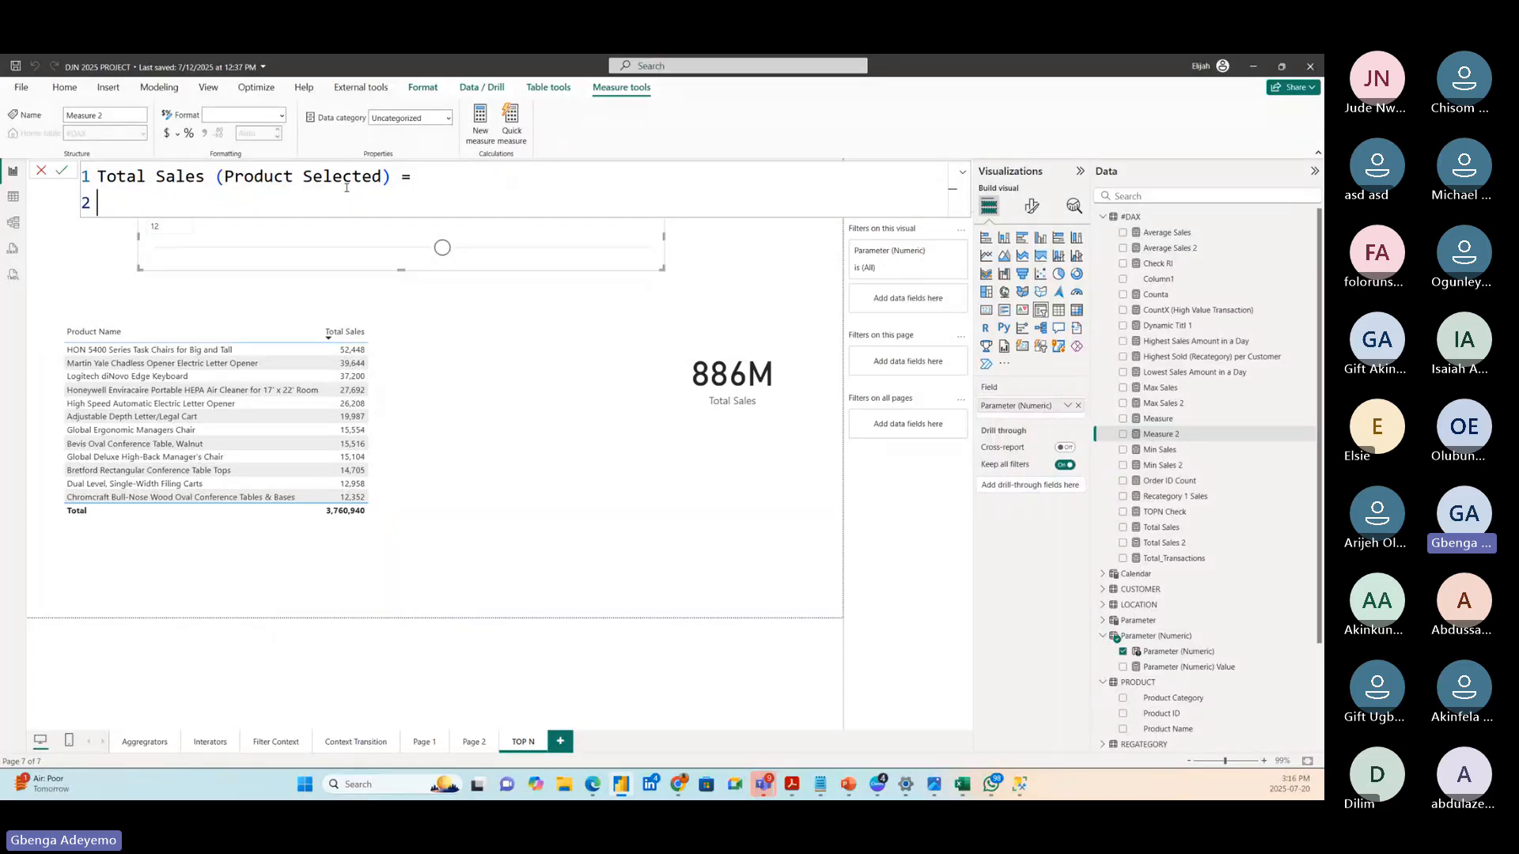
type("calcul")
key("Tab")
key("Return")
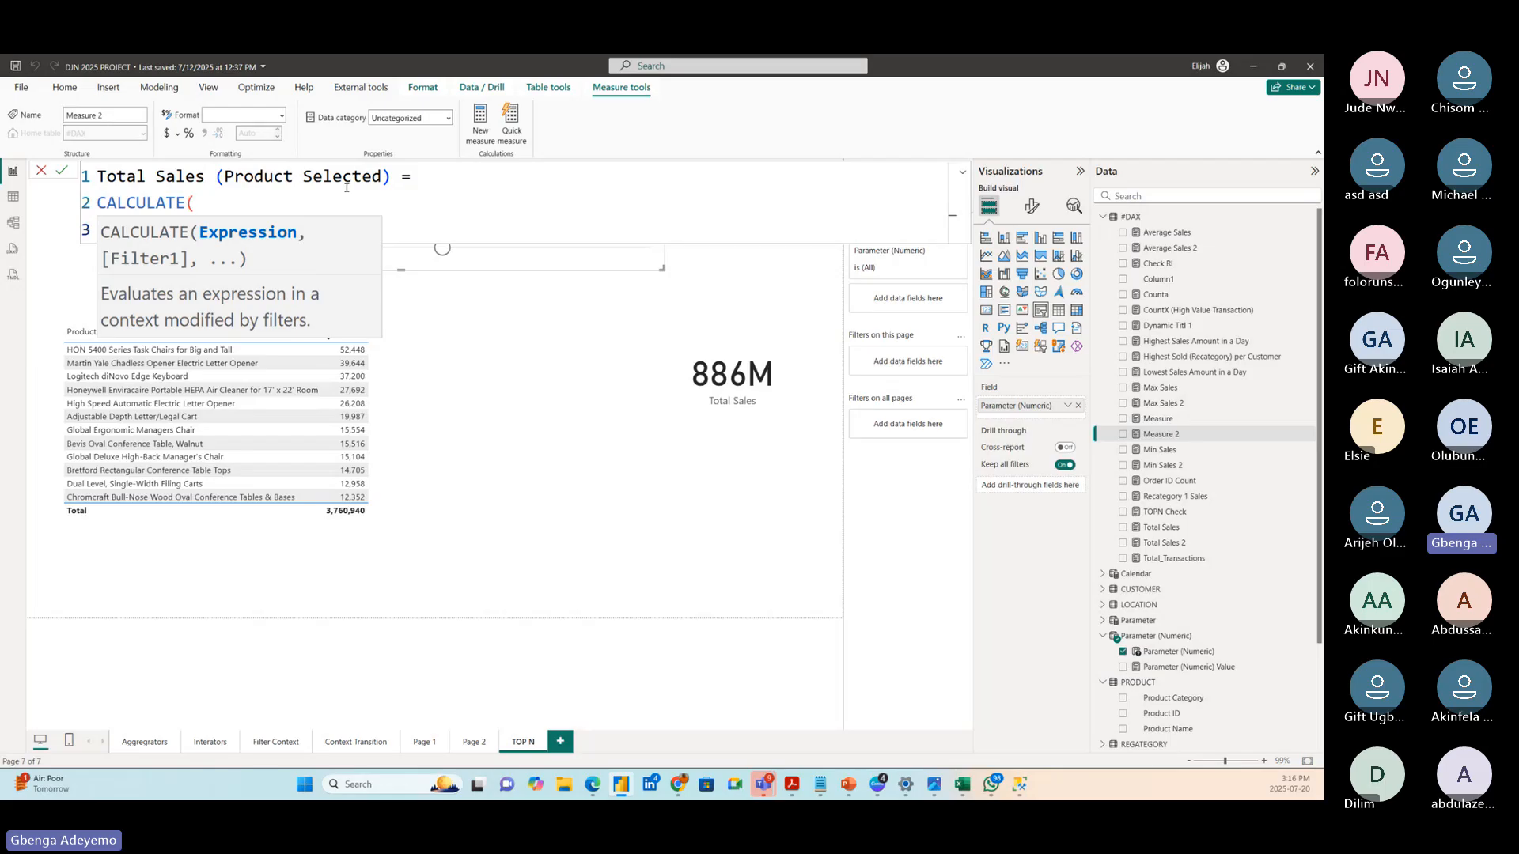
type("tot")
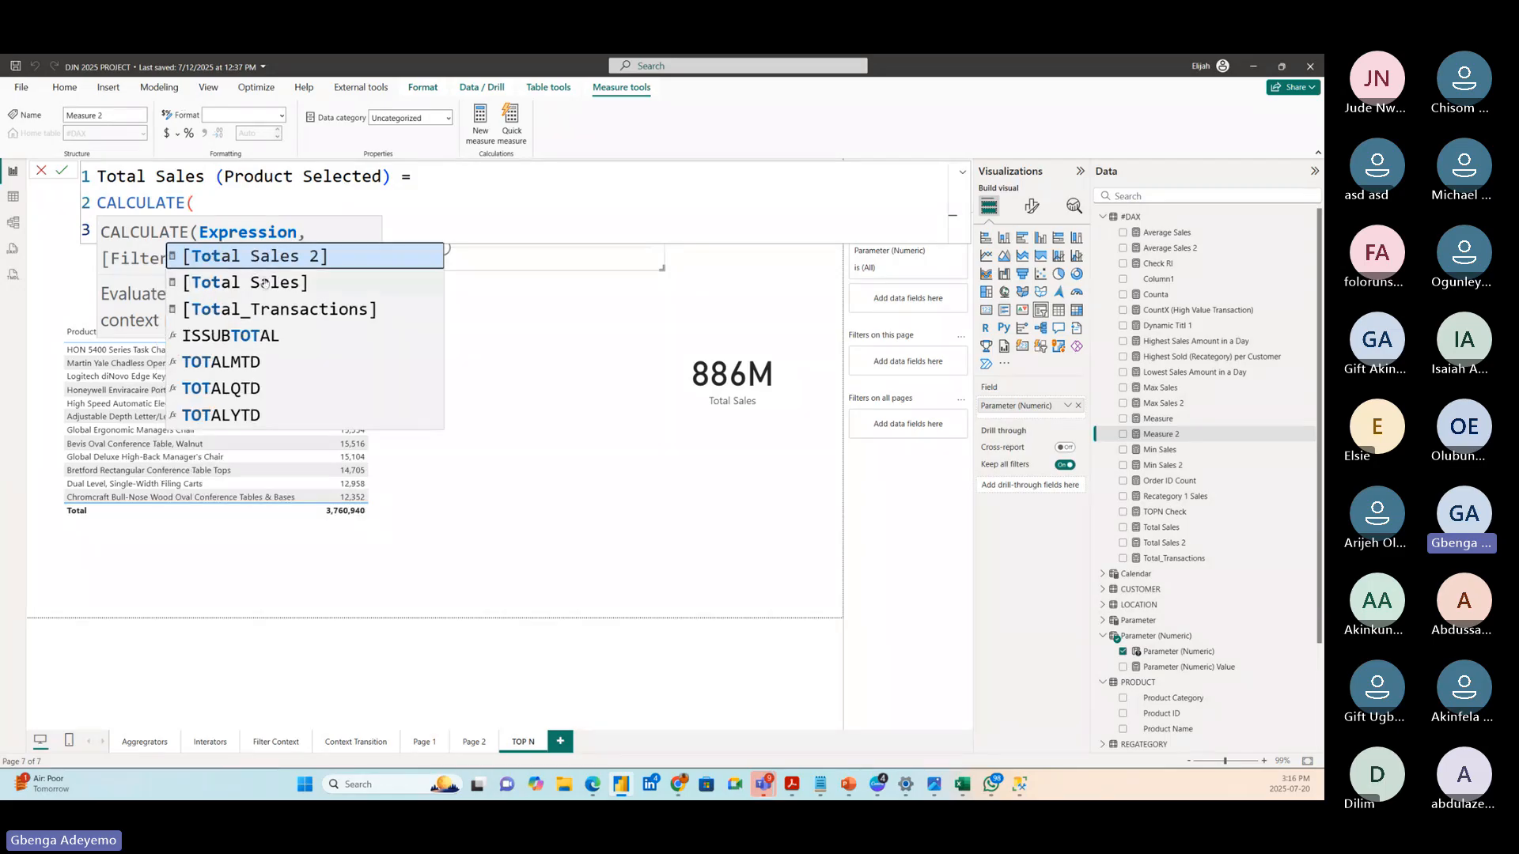
key("Down")
key("Tab")
left_click(279, 214)
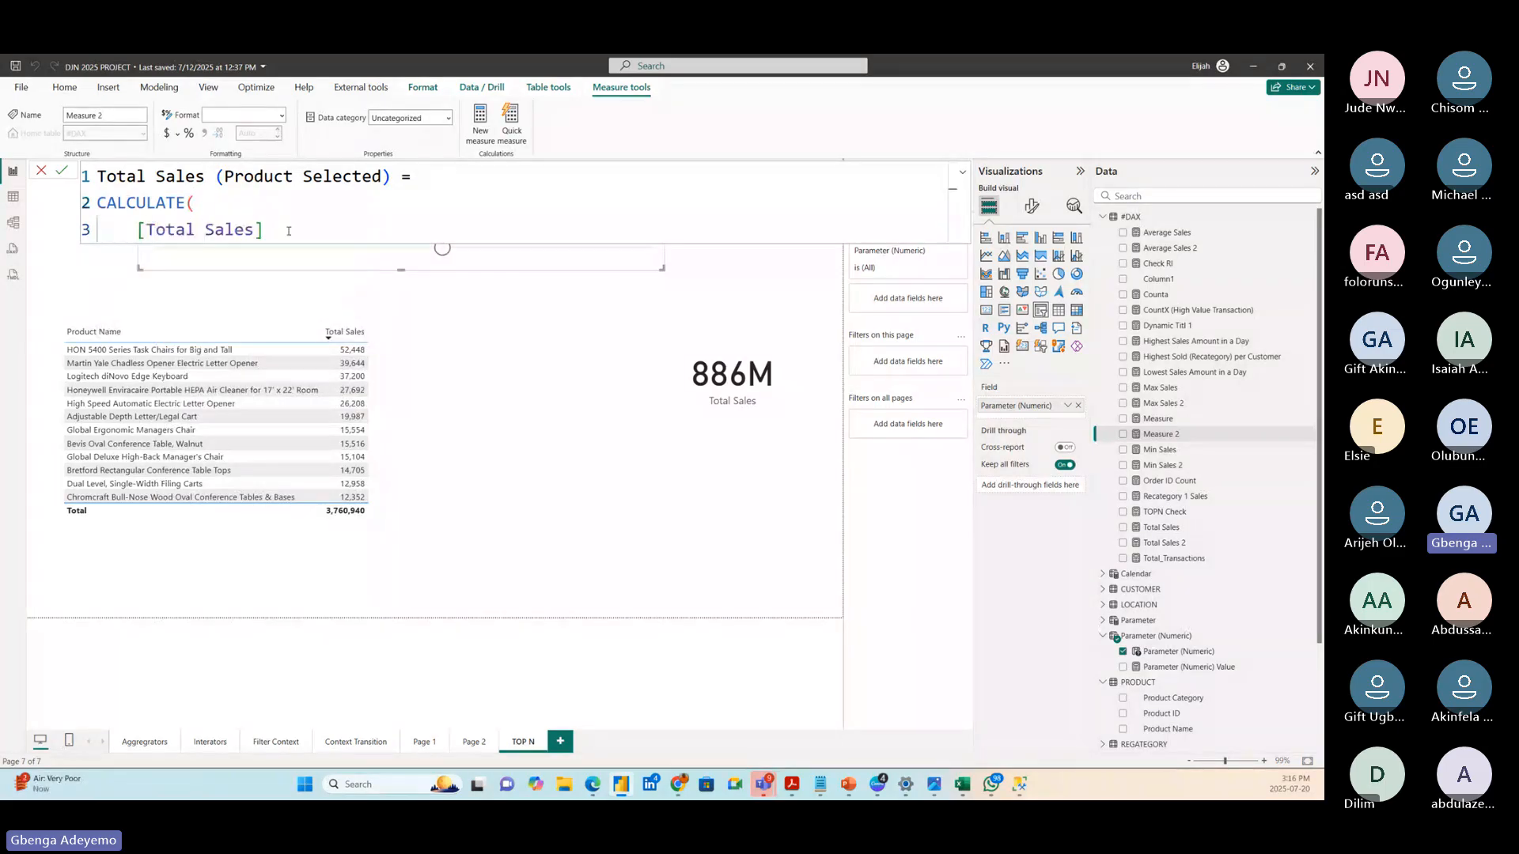
left_click(288, 231)
type(",")
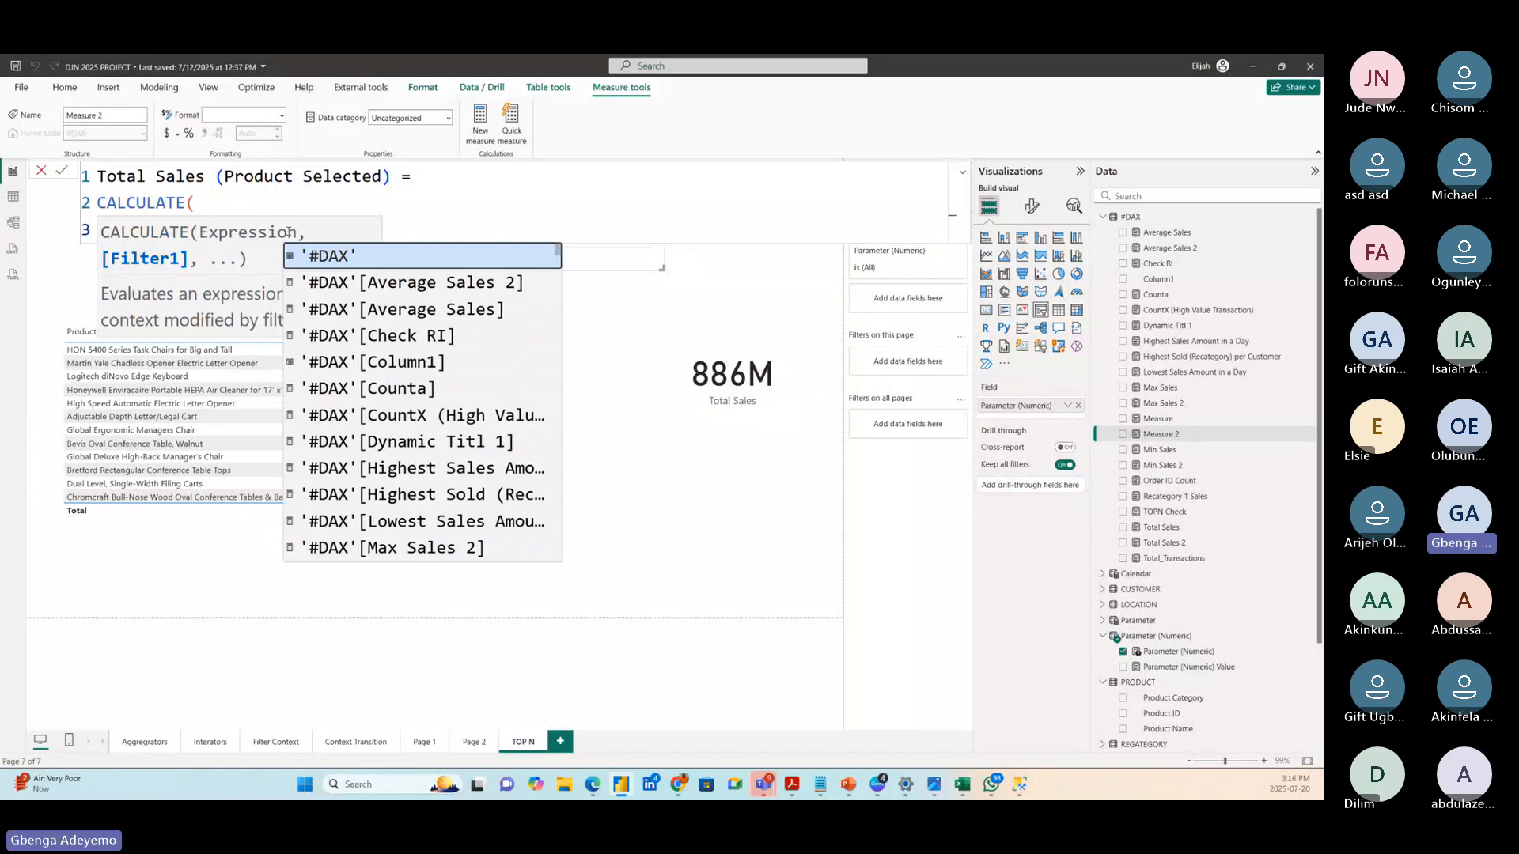
key("shift+Return")
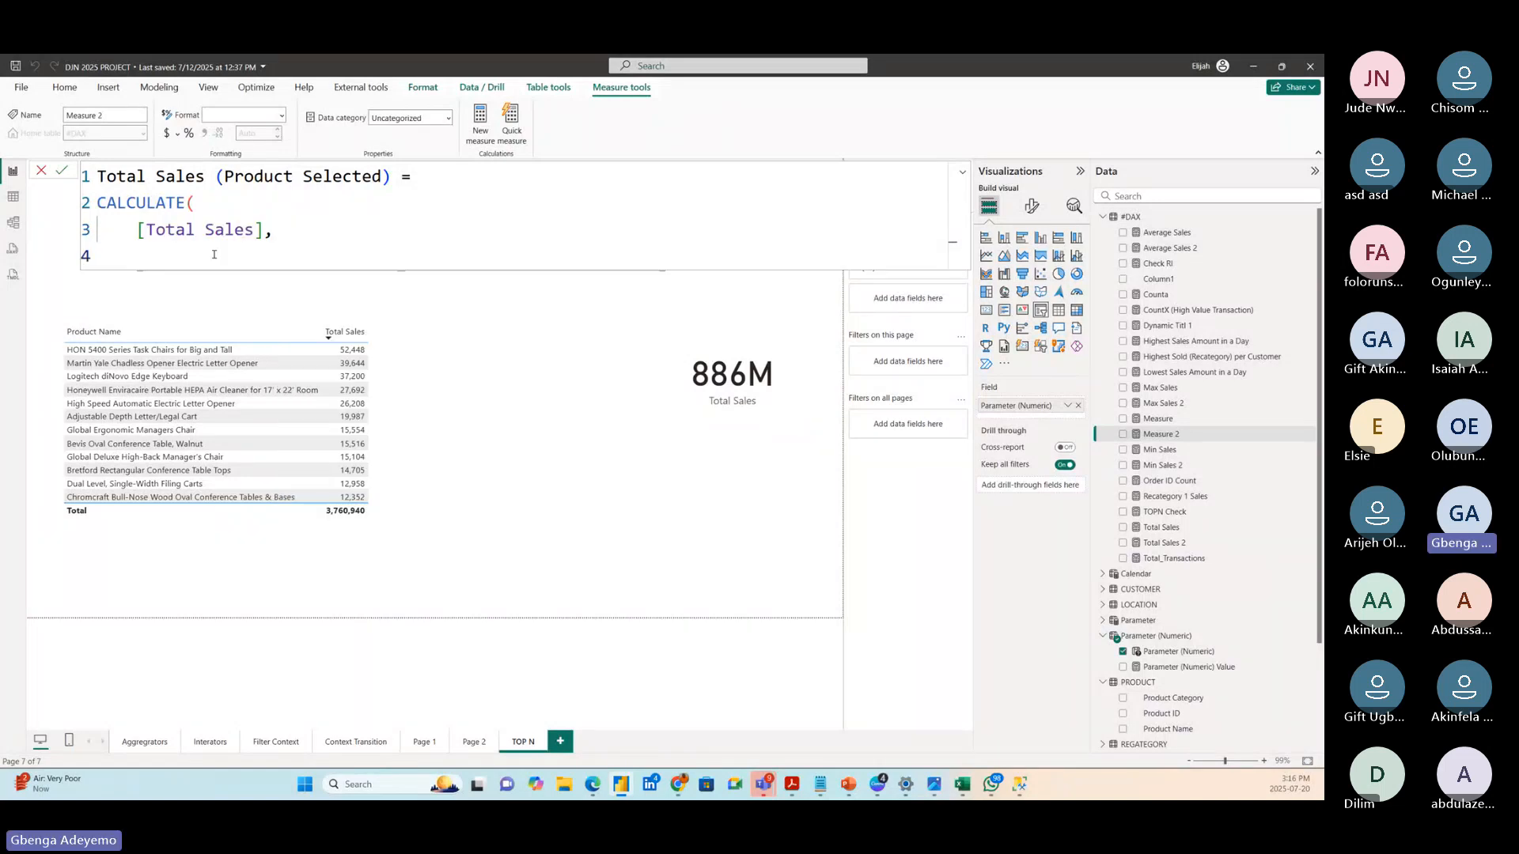
- Add a TOPN filter to CALCULATE, with 'Parameter (Numeric)'[Parameter (Numeric) Value] as its N value
type("top")
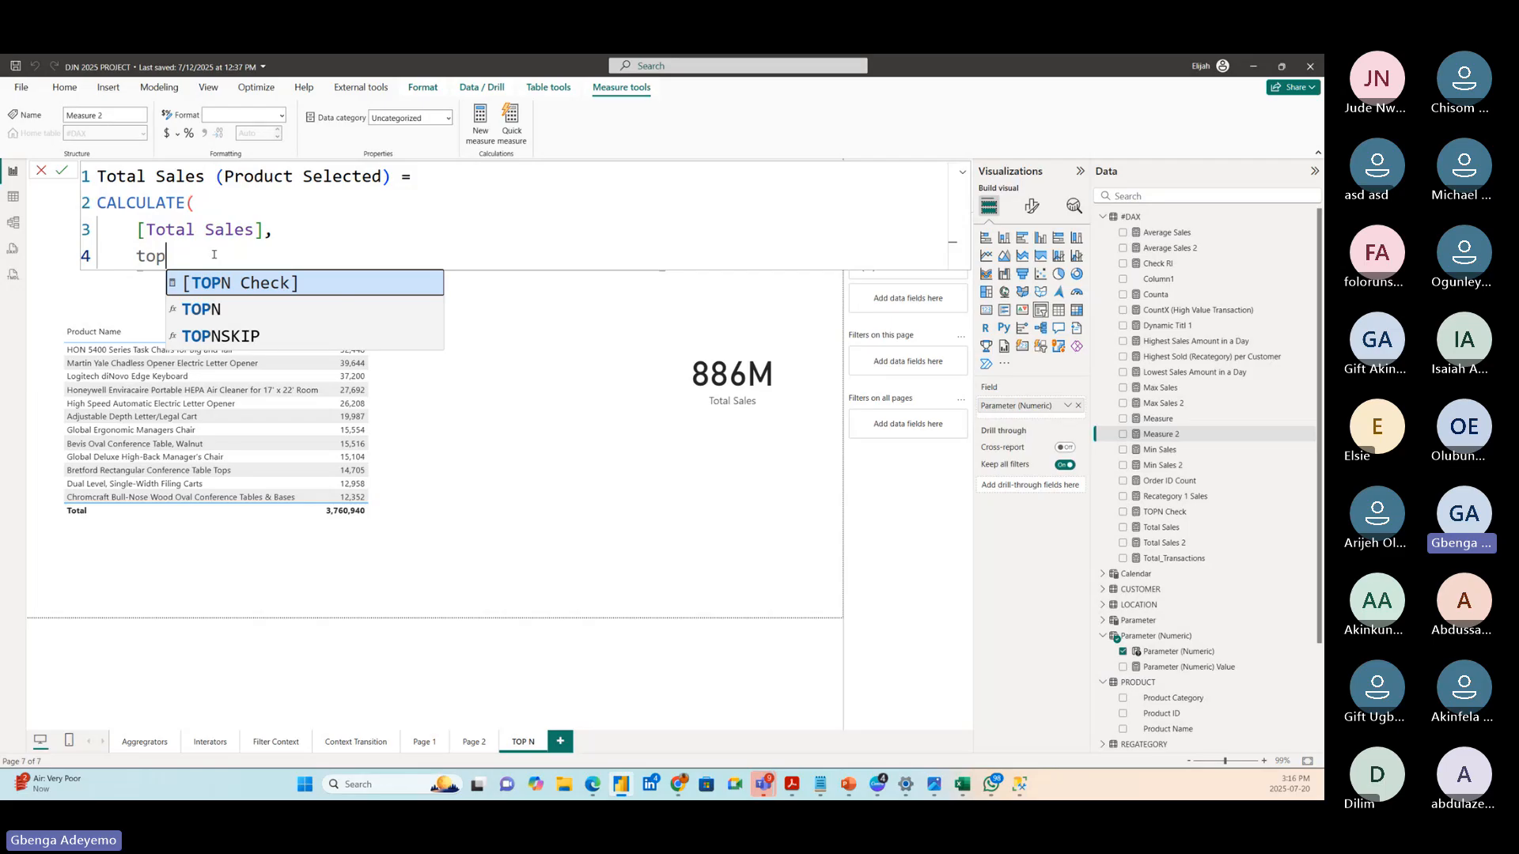
left_click(218, 312)
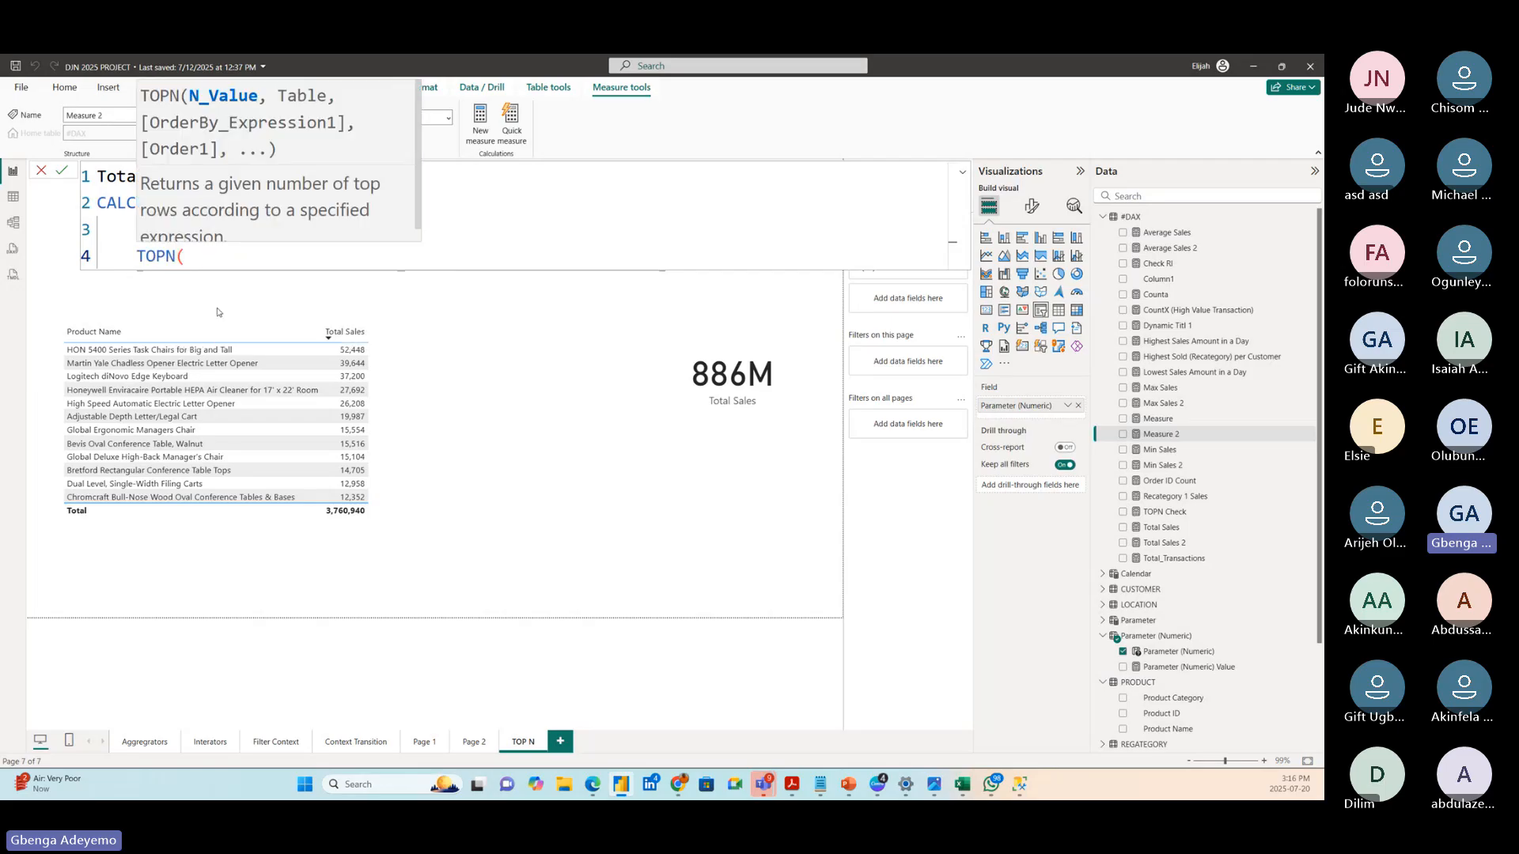
type("para")
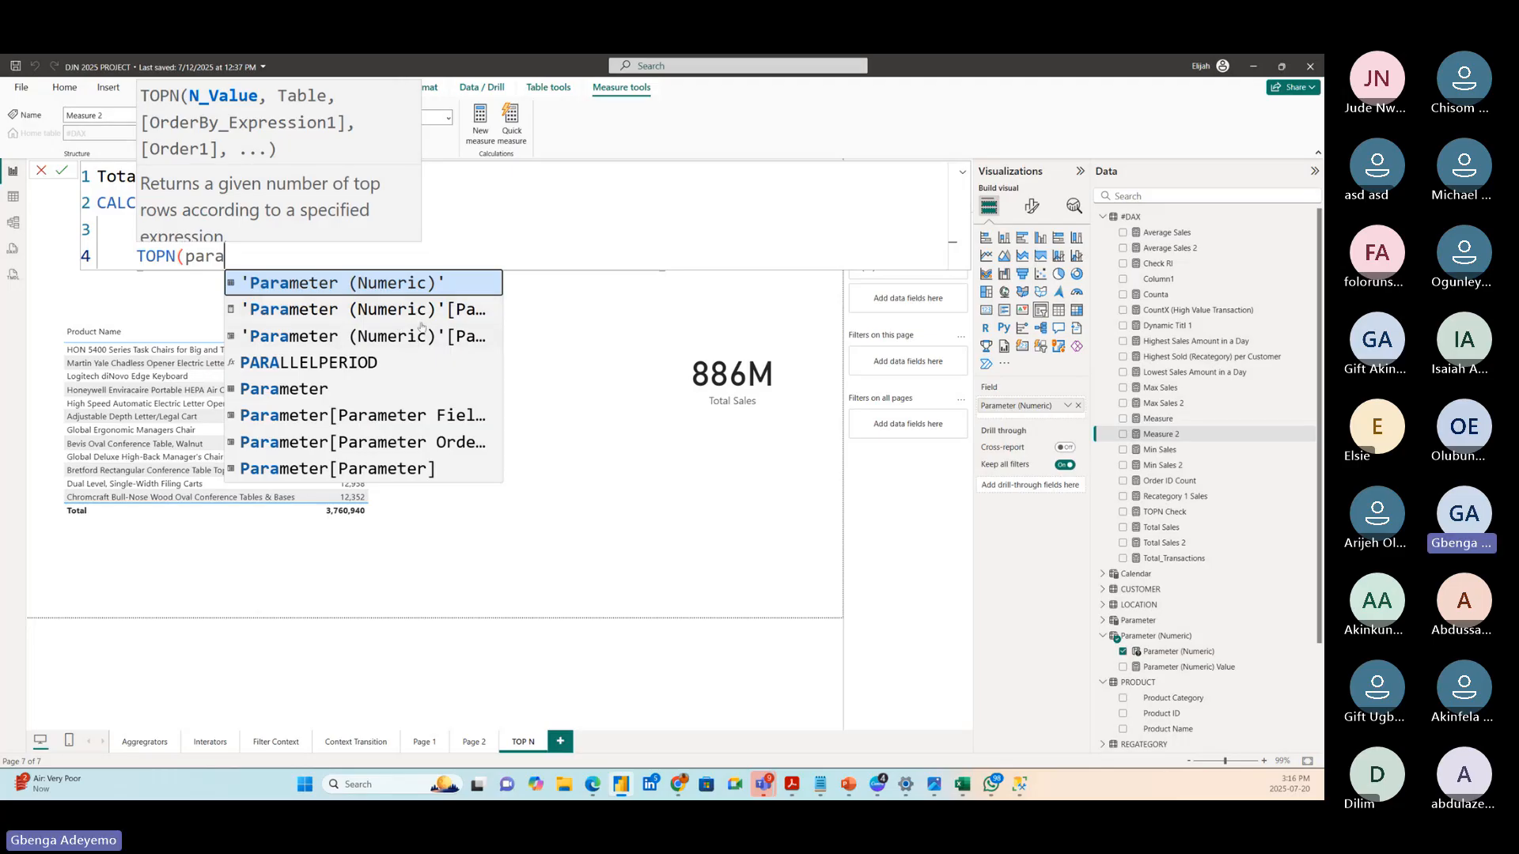
left_click(427, 320)
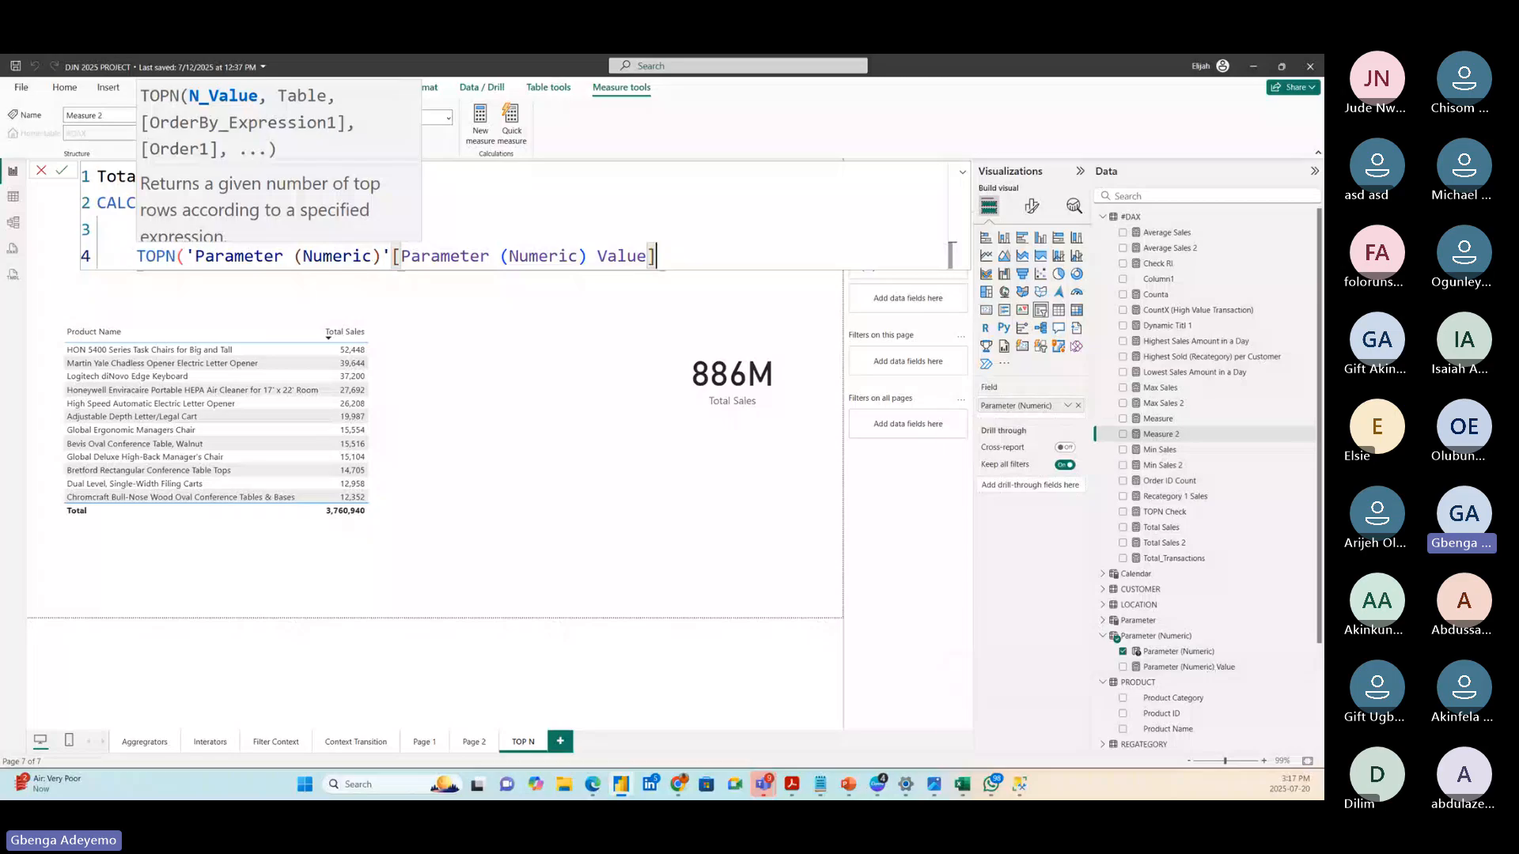
scroll(706, 261, "up", 1)
scroll(708, 266, "down", 3)
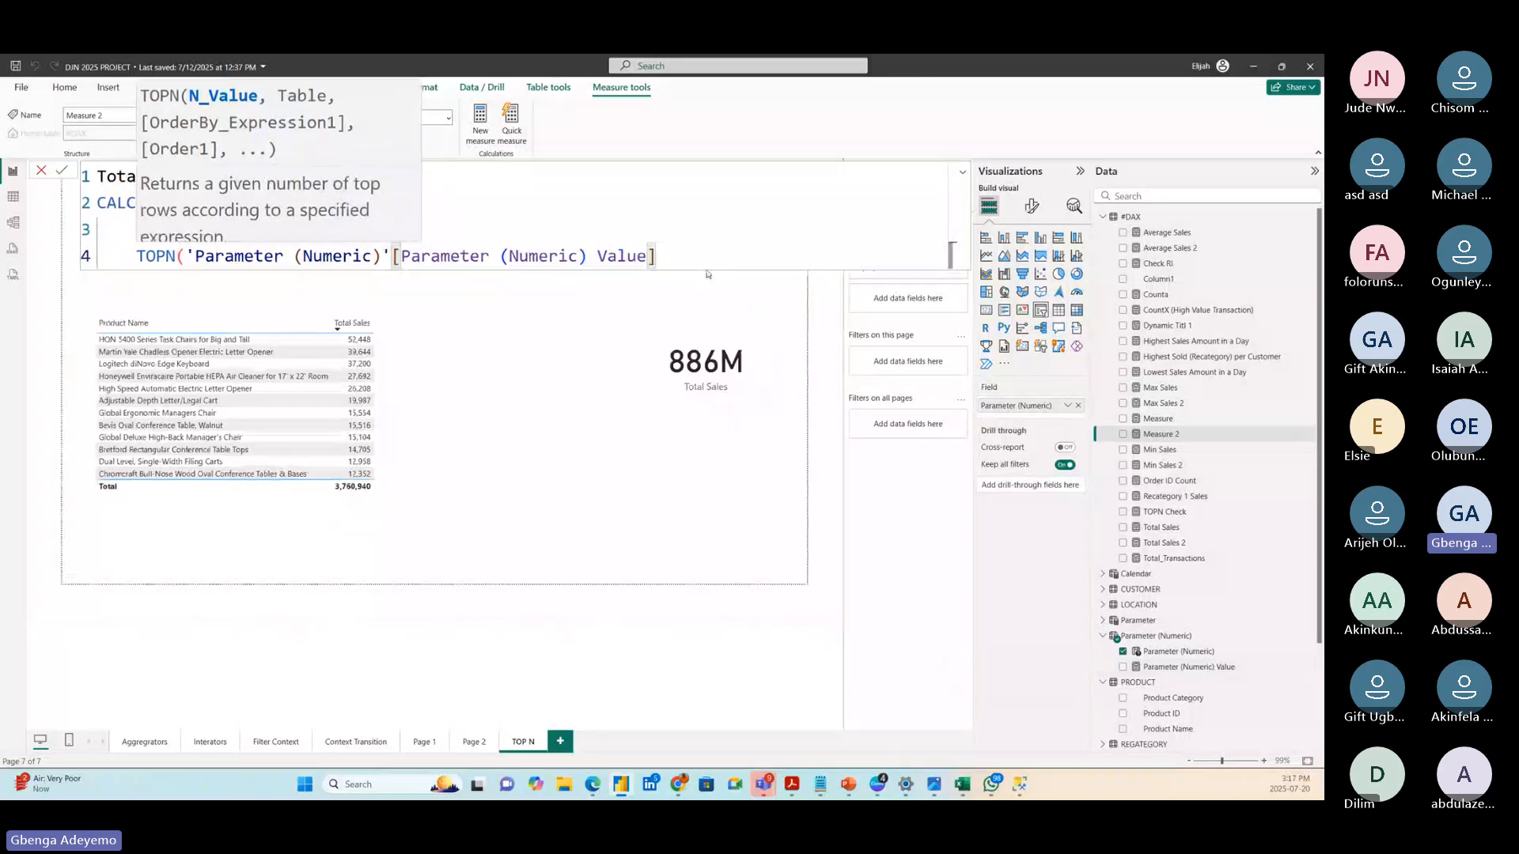
scroll(659, 253, "down", 1)
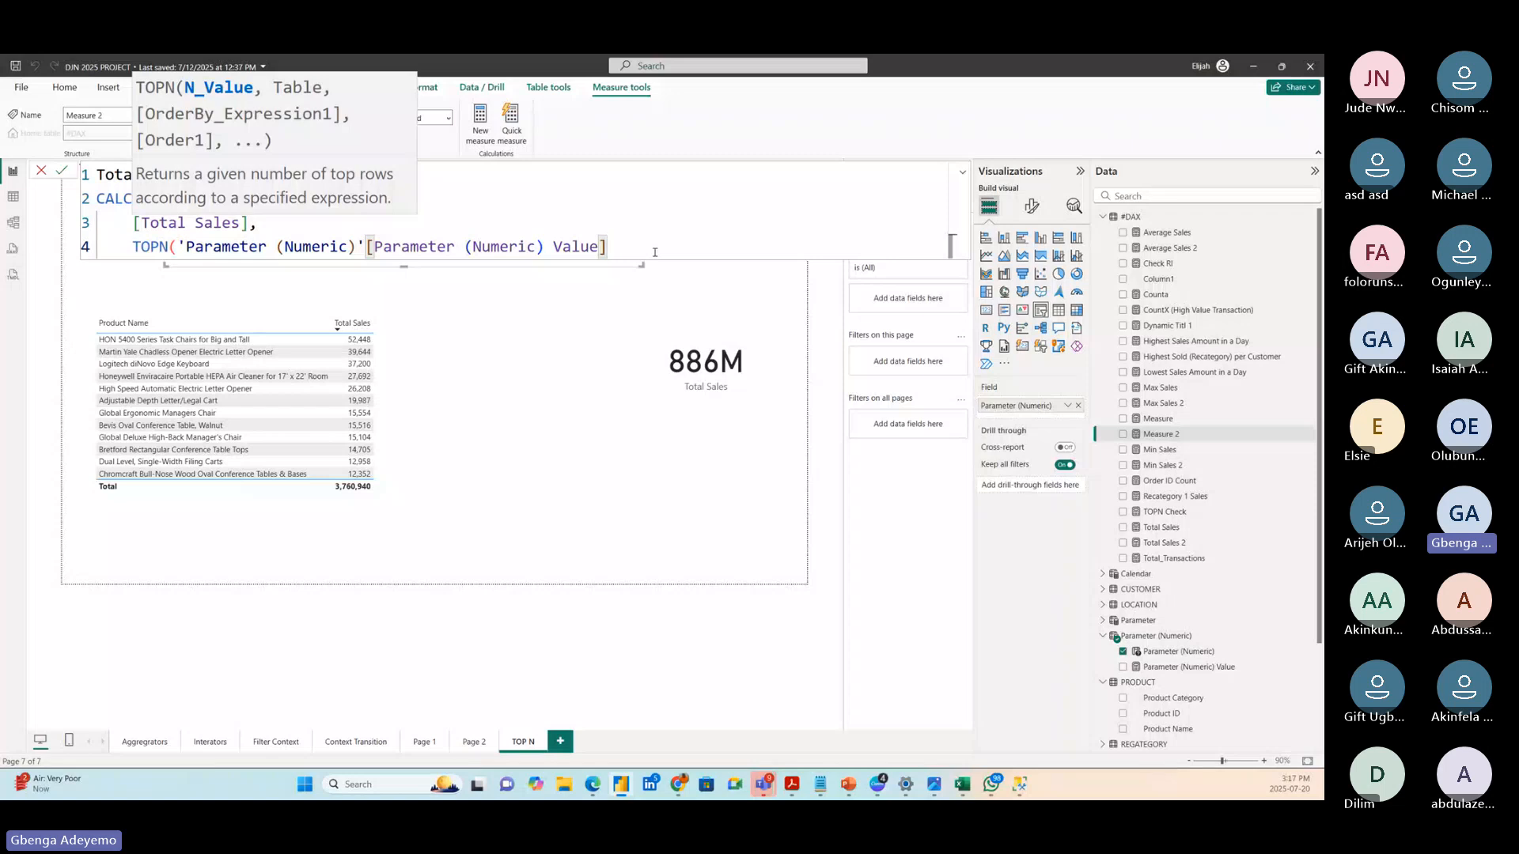
type(",")
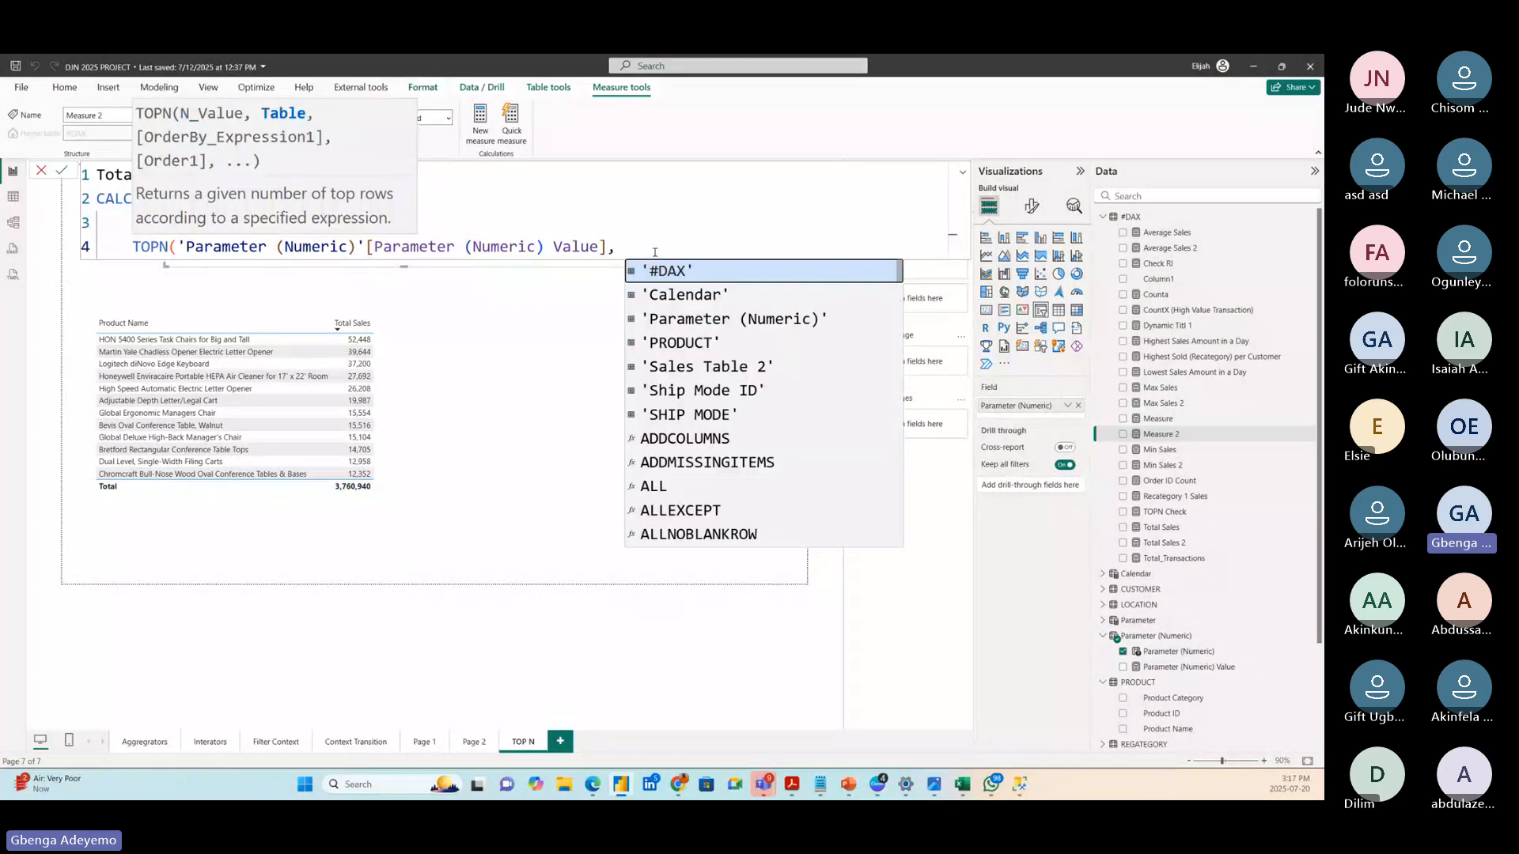
key("shift+Return")
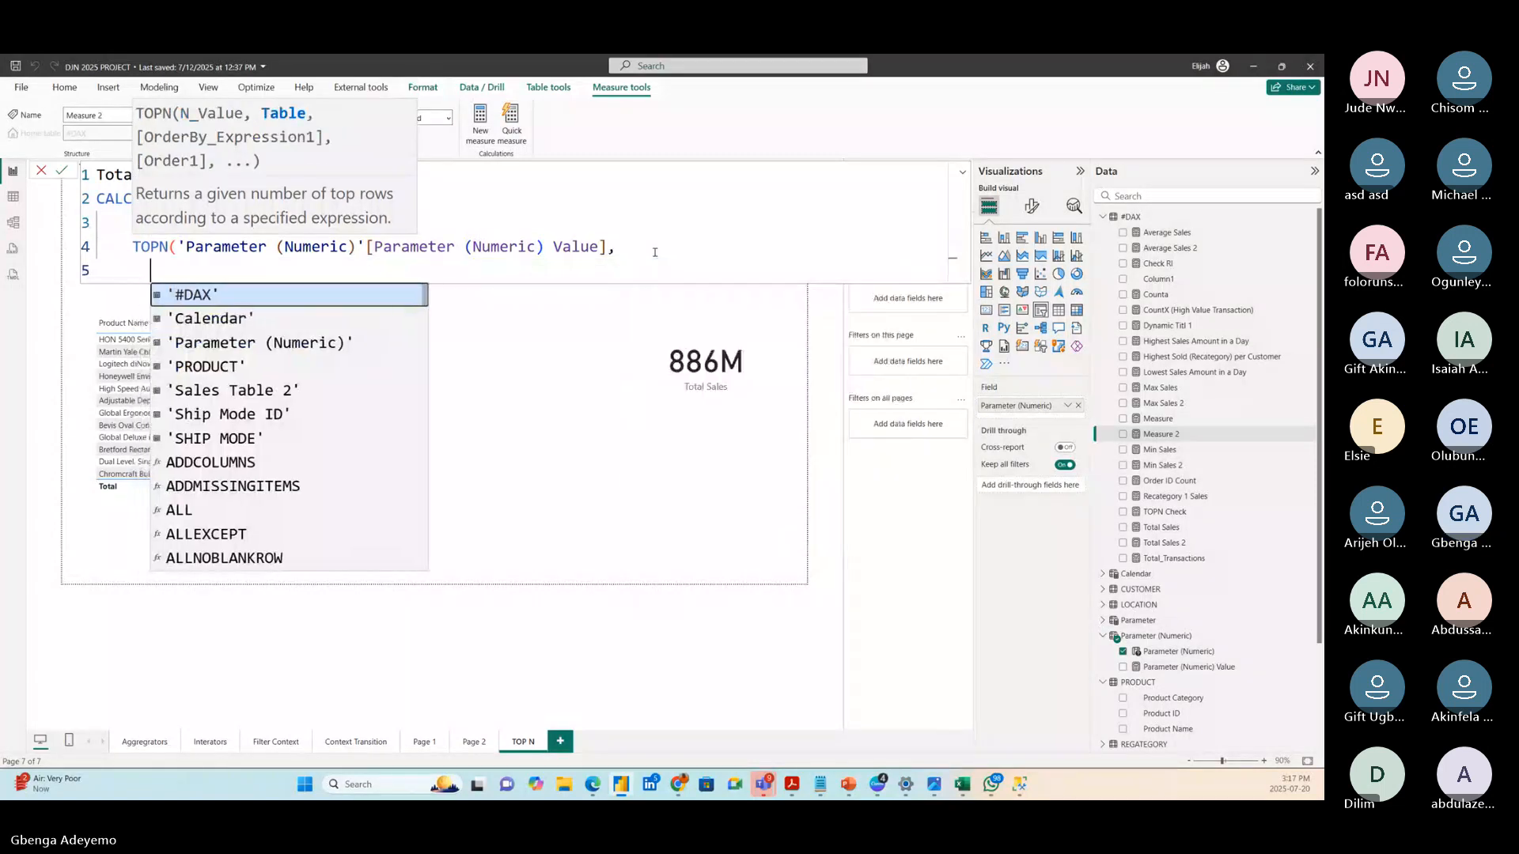
- Complete TOPN with ALL('PRODUCT'[Product Name]) as the table and [Total Sales] as the order expression
type("all")
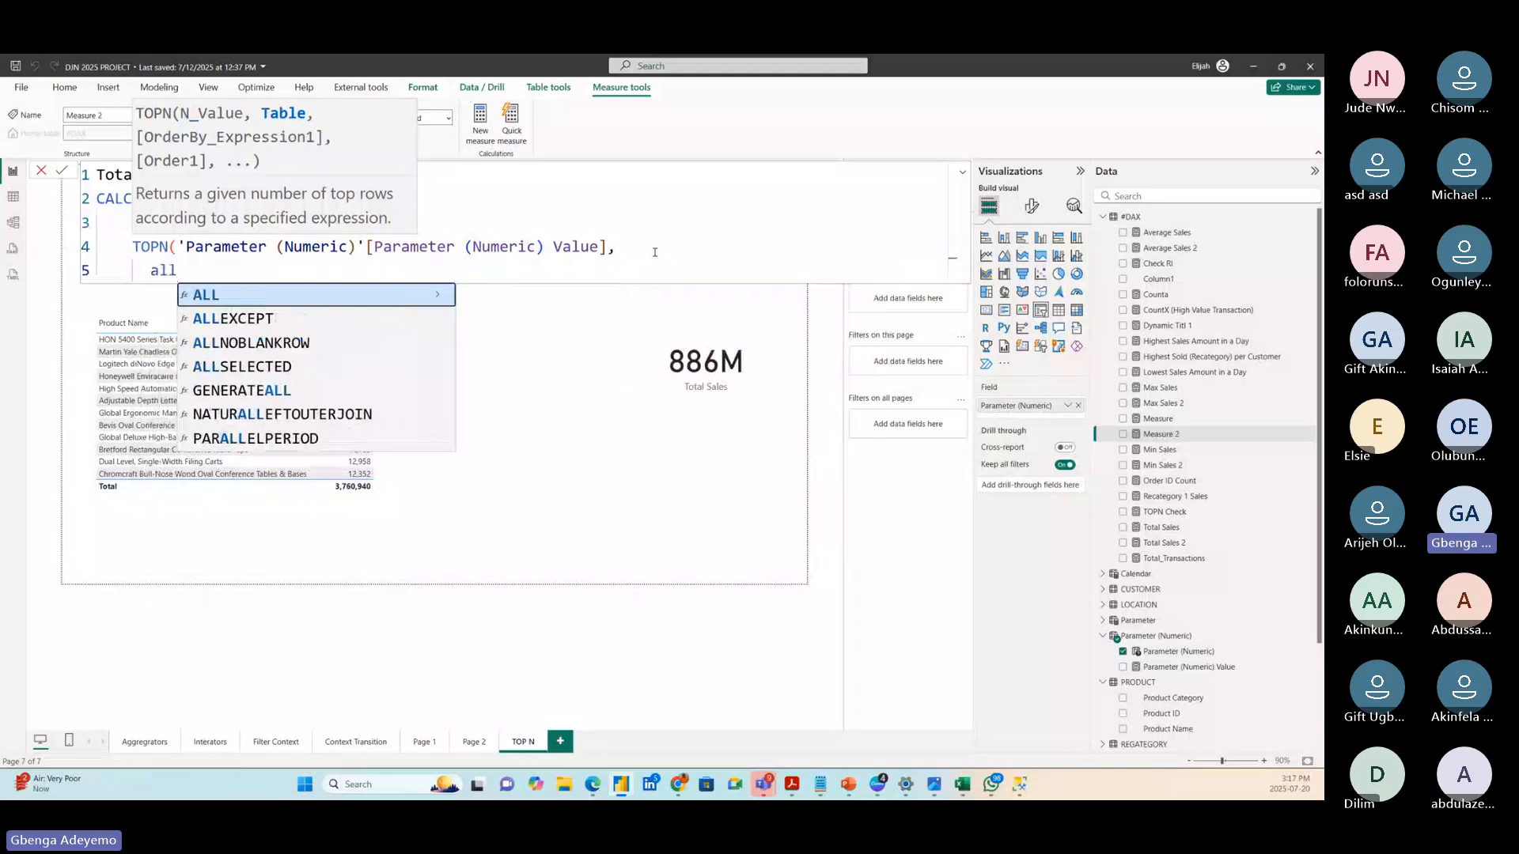
key("Tab")
type("produc")
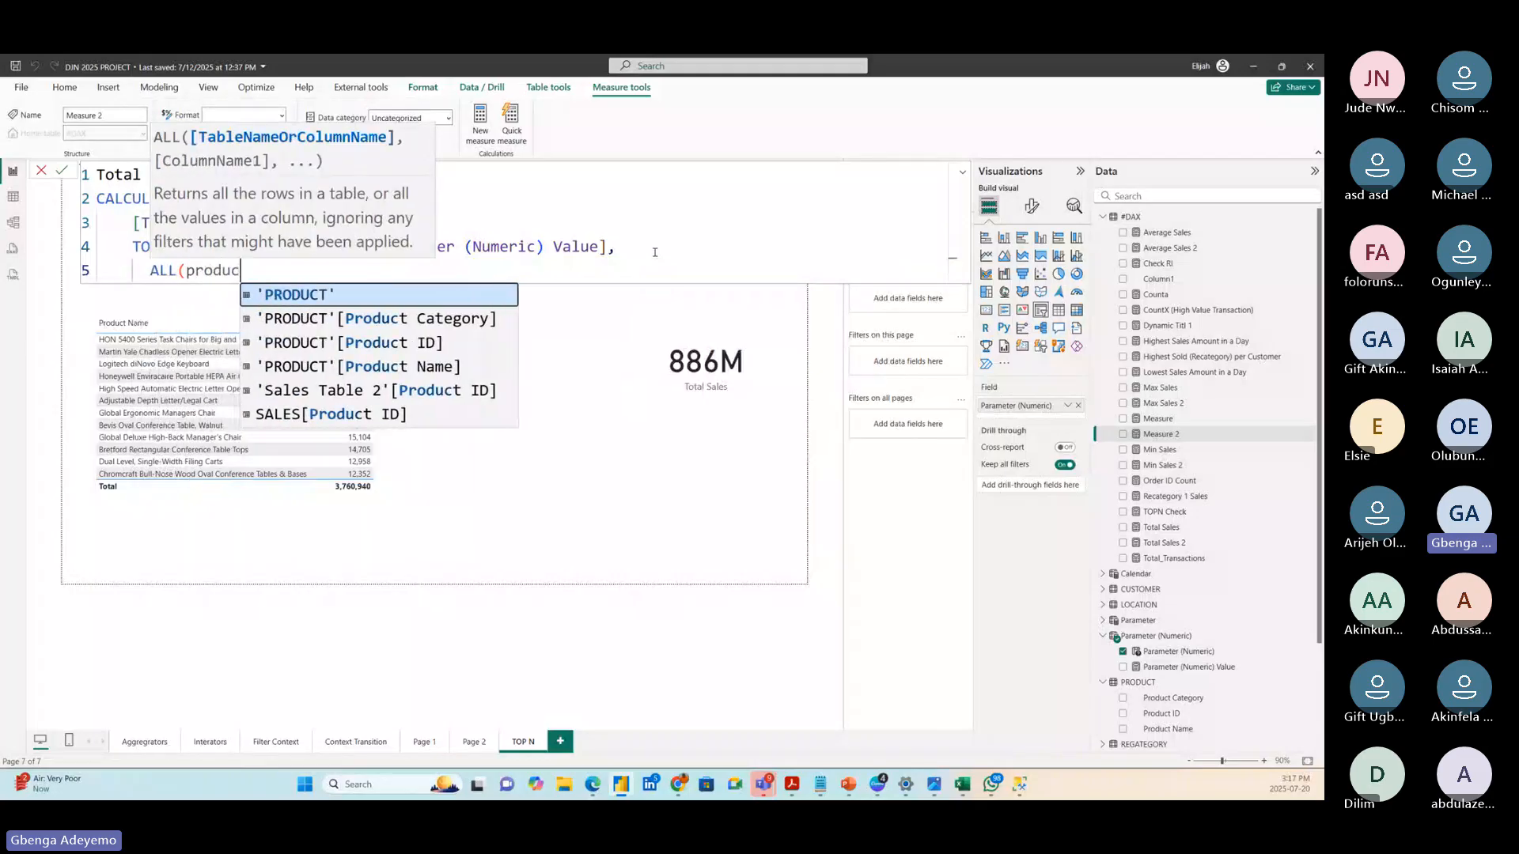
left_click(392, 368)
type("),")
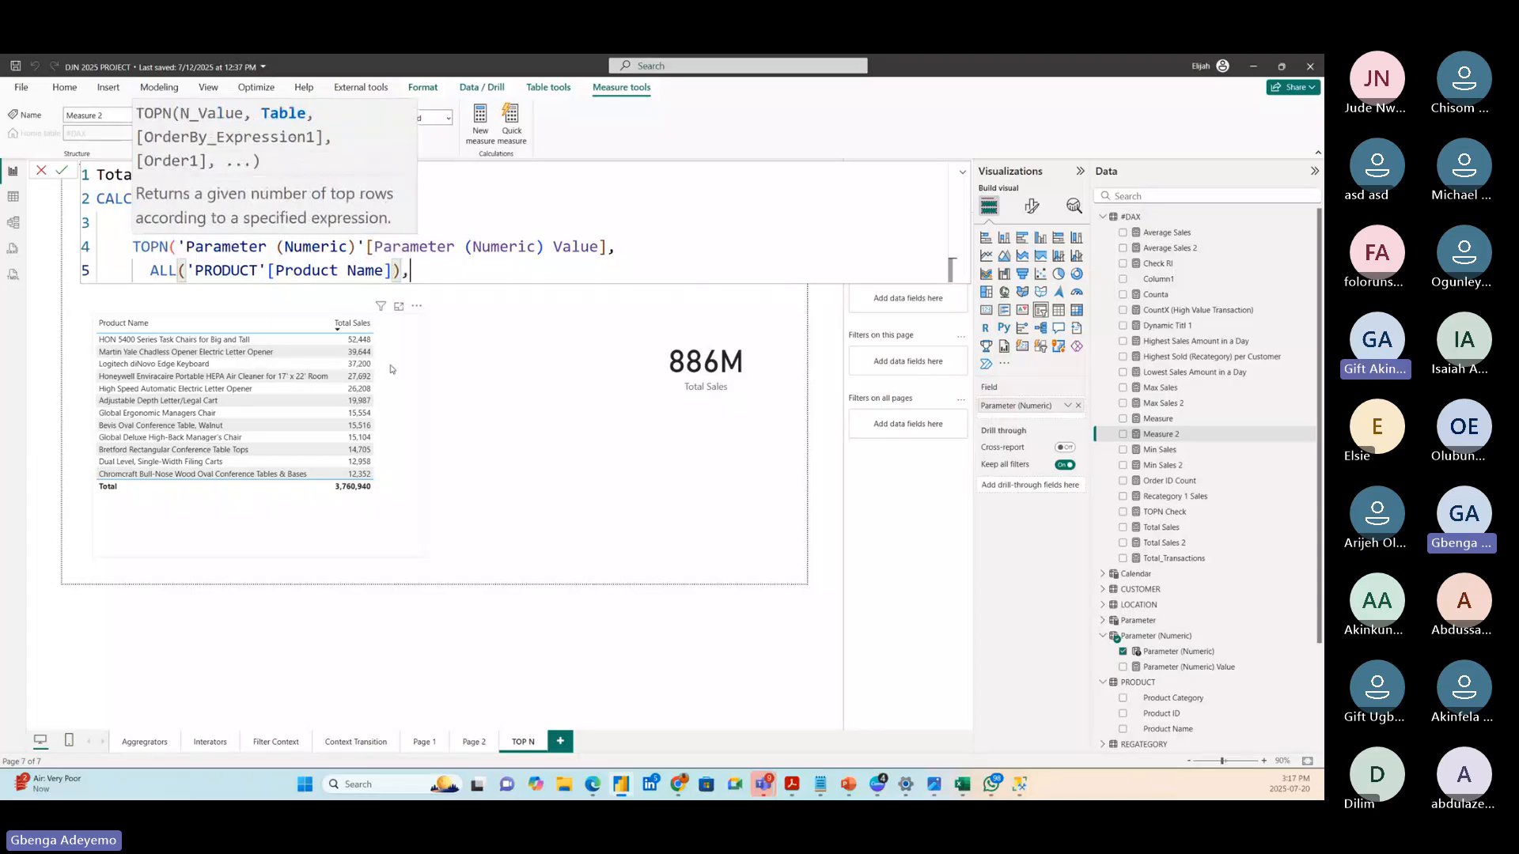
type(" tot")
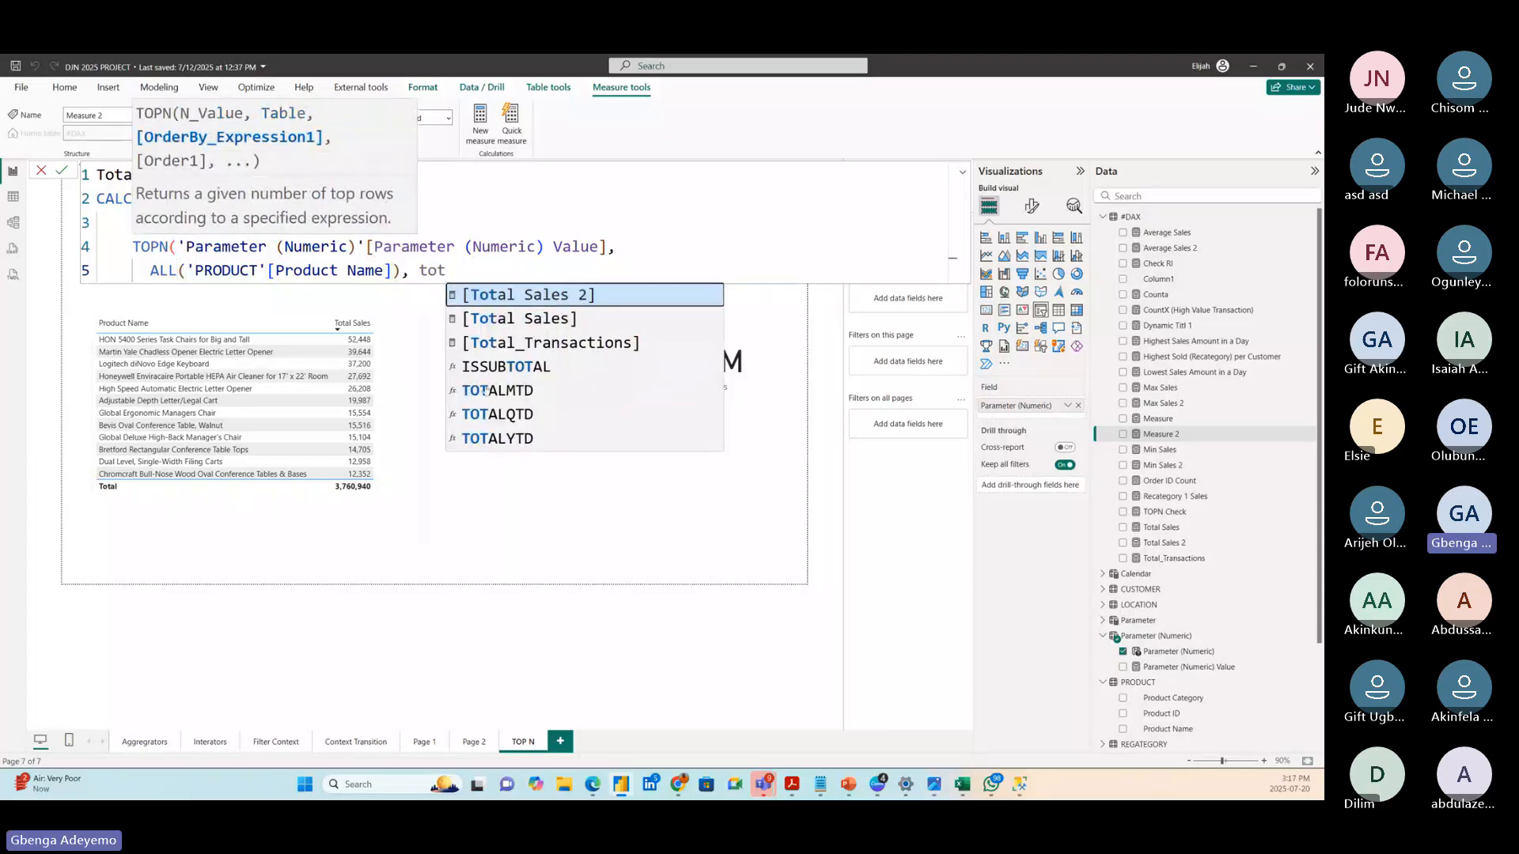
left_click(544, 320)
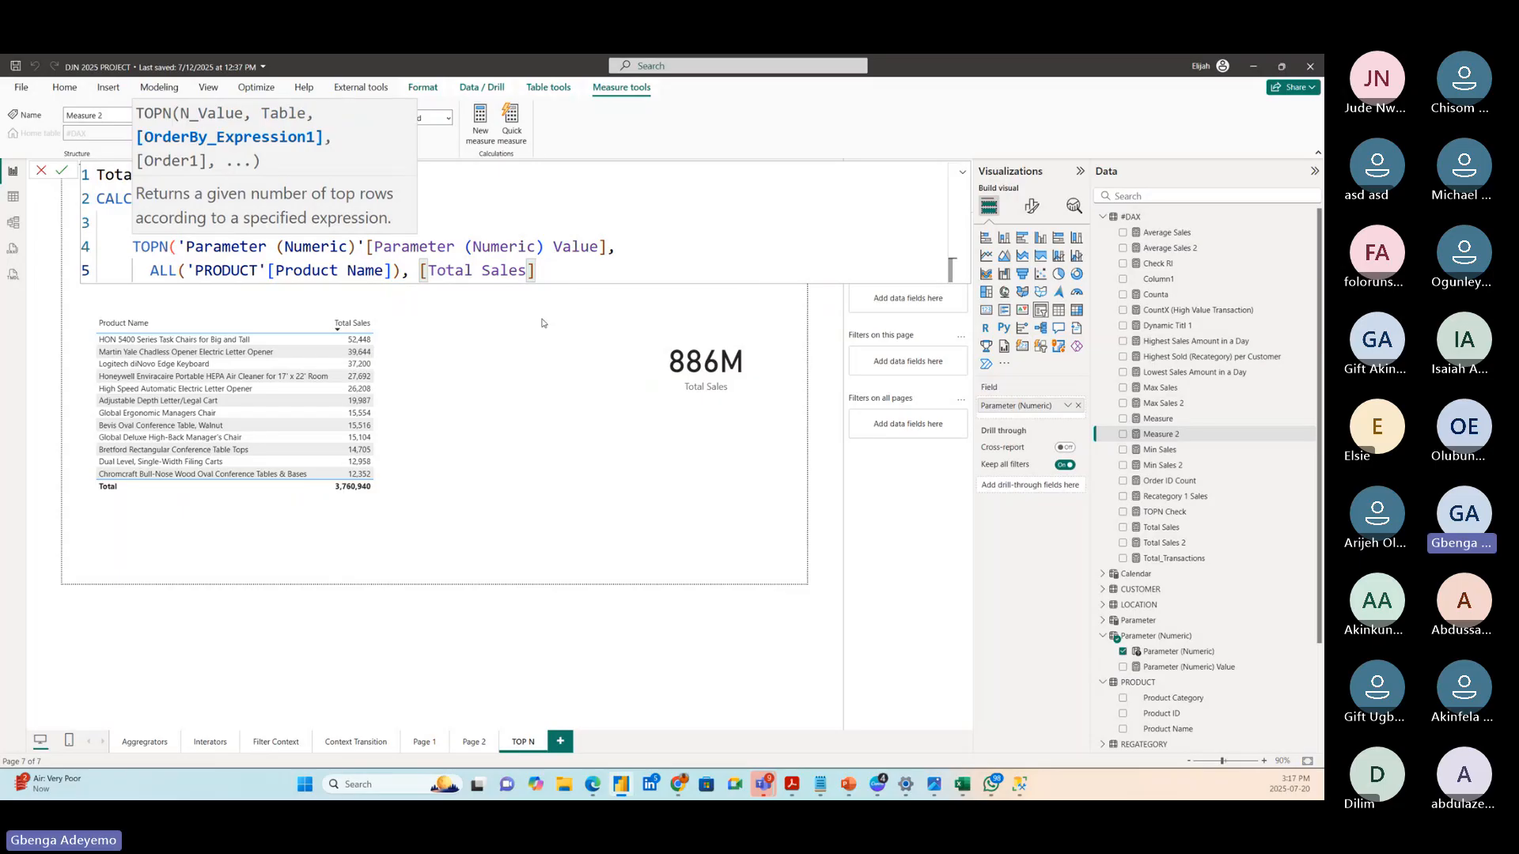
type(")")
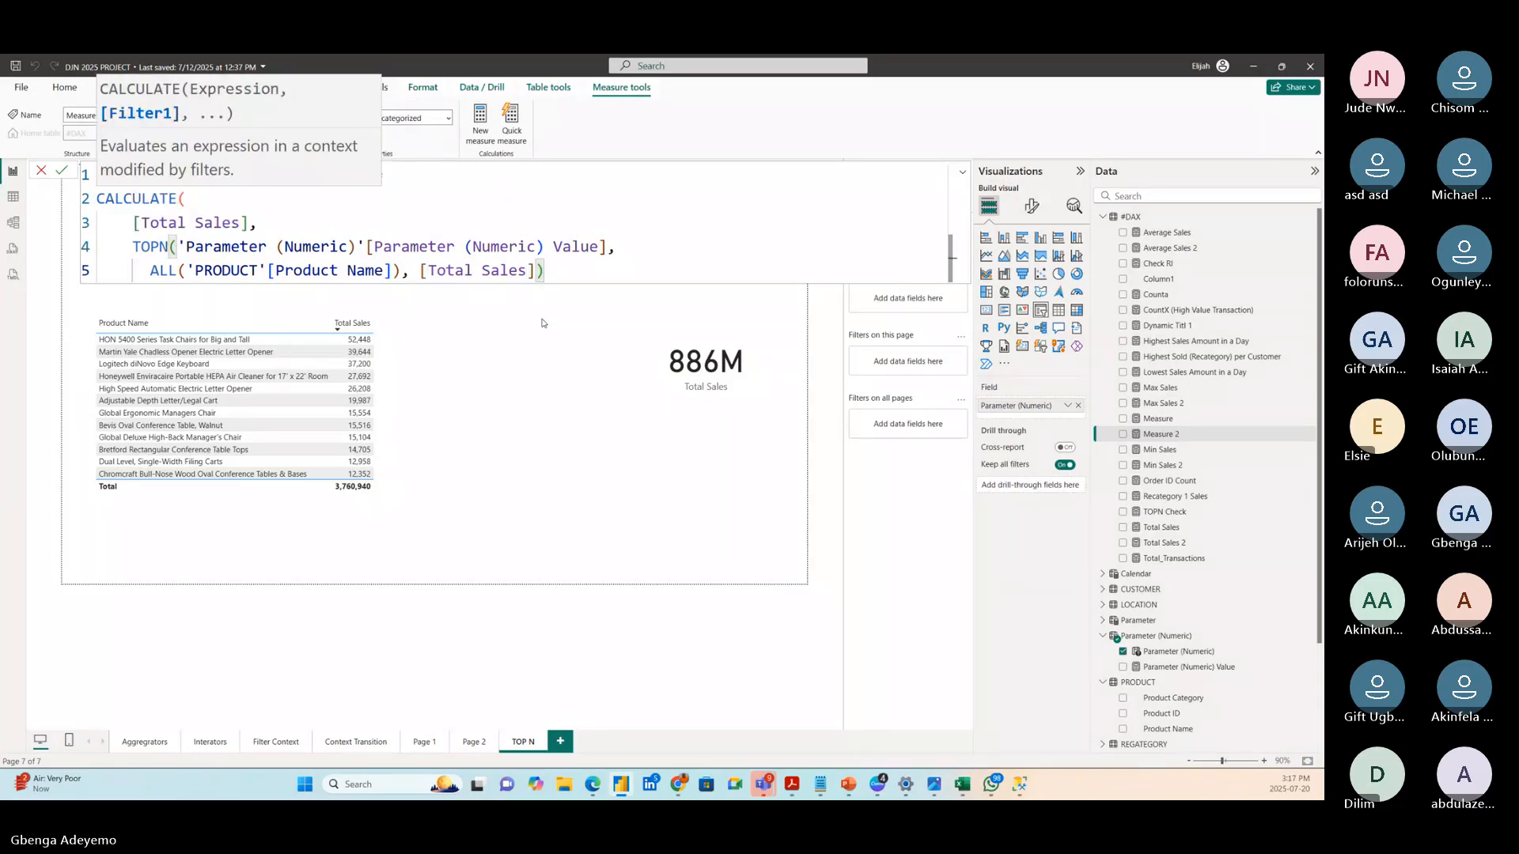
- Insert a new line above CALCULATE in the measure's formula and open an IF function there
left_click(645, 246)
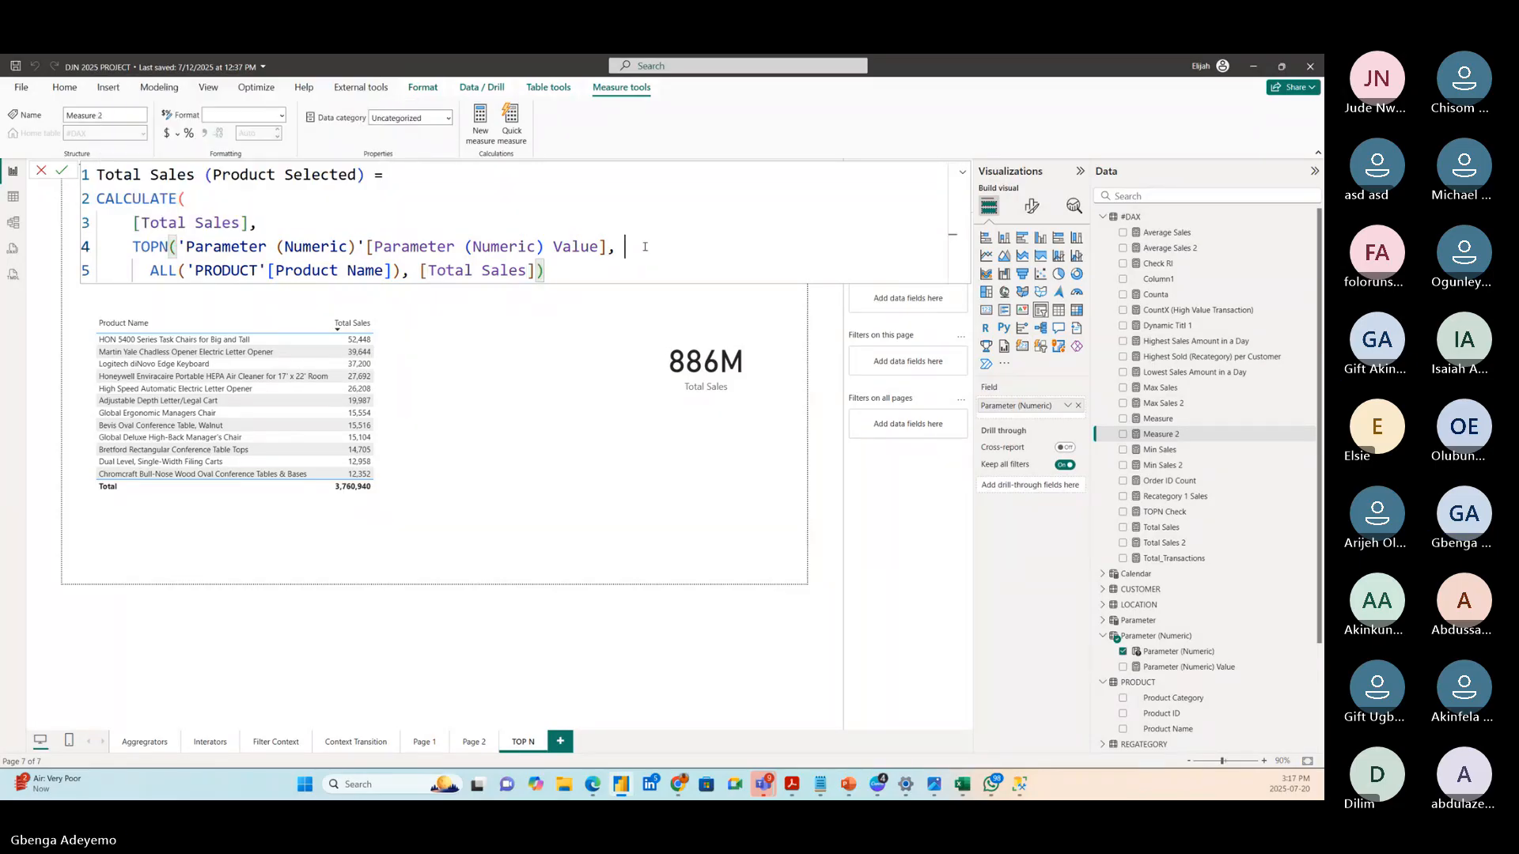
double_click(119, 199)
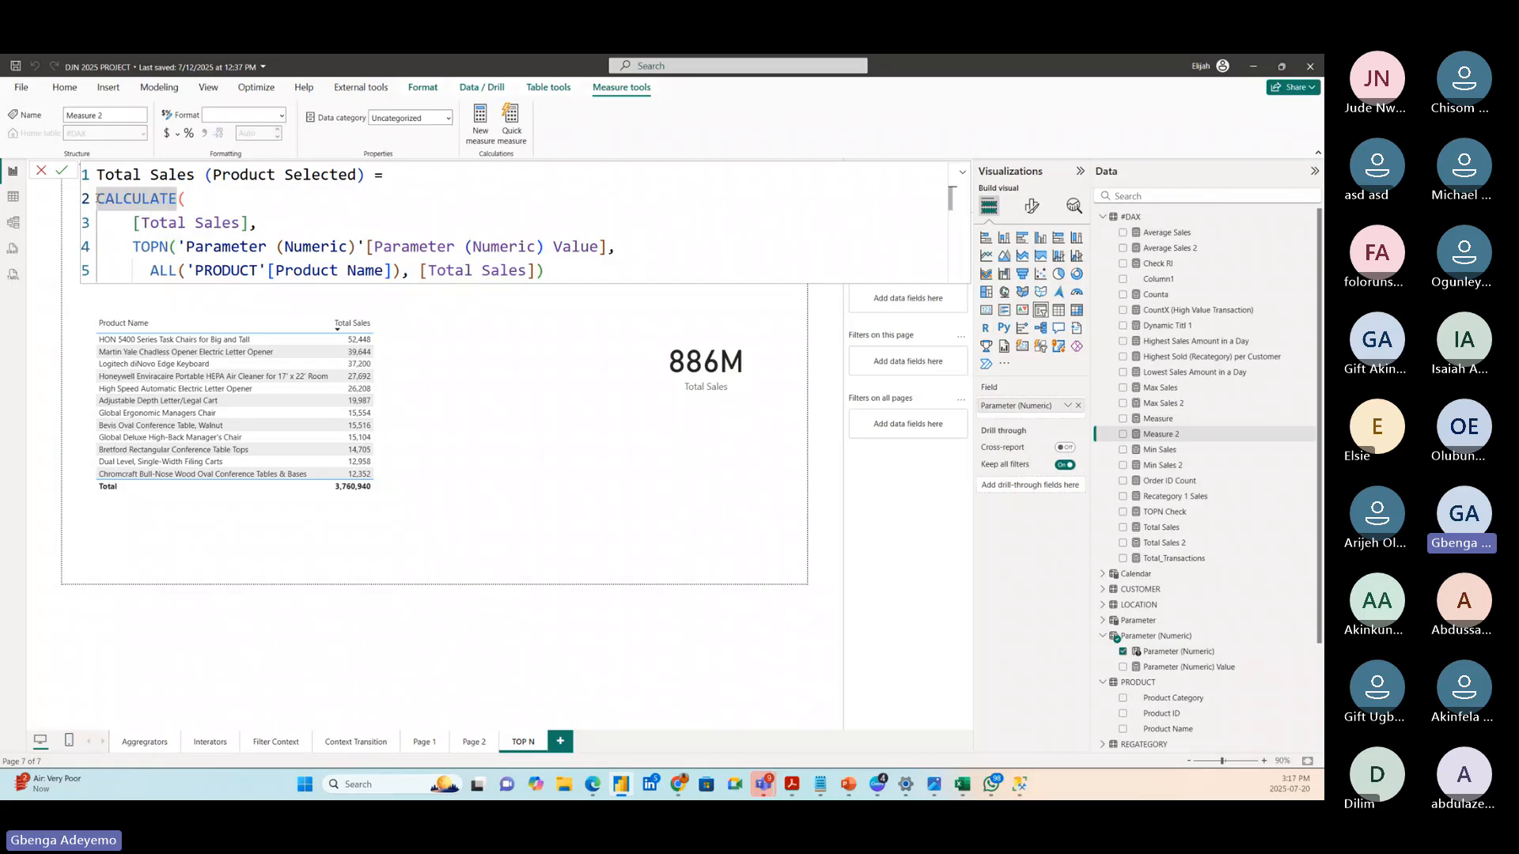
left_click(98, 198)
key("Return")
key("Up")
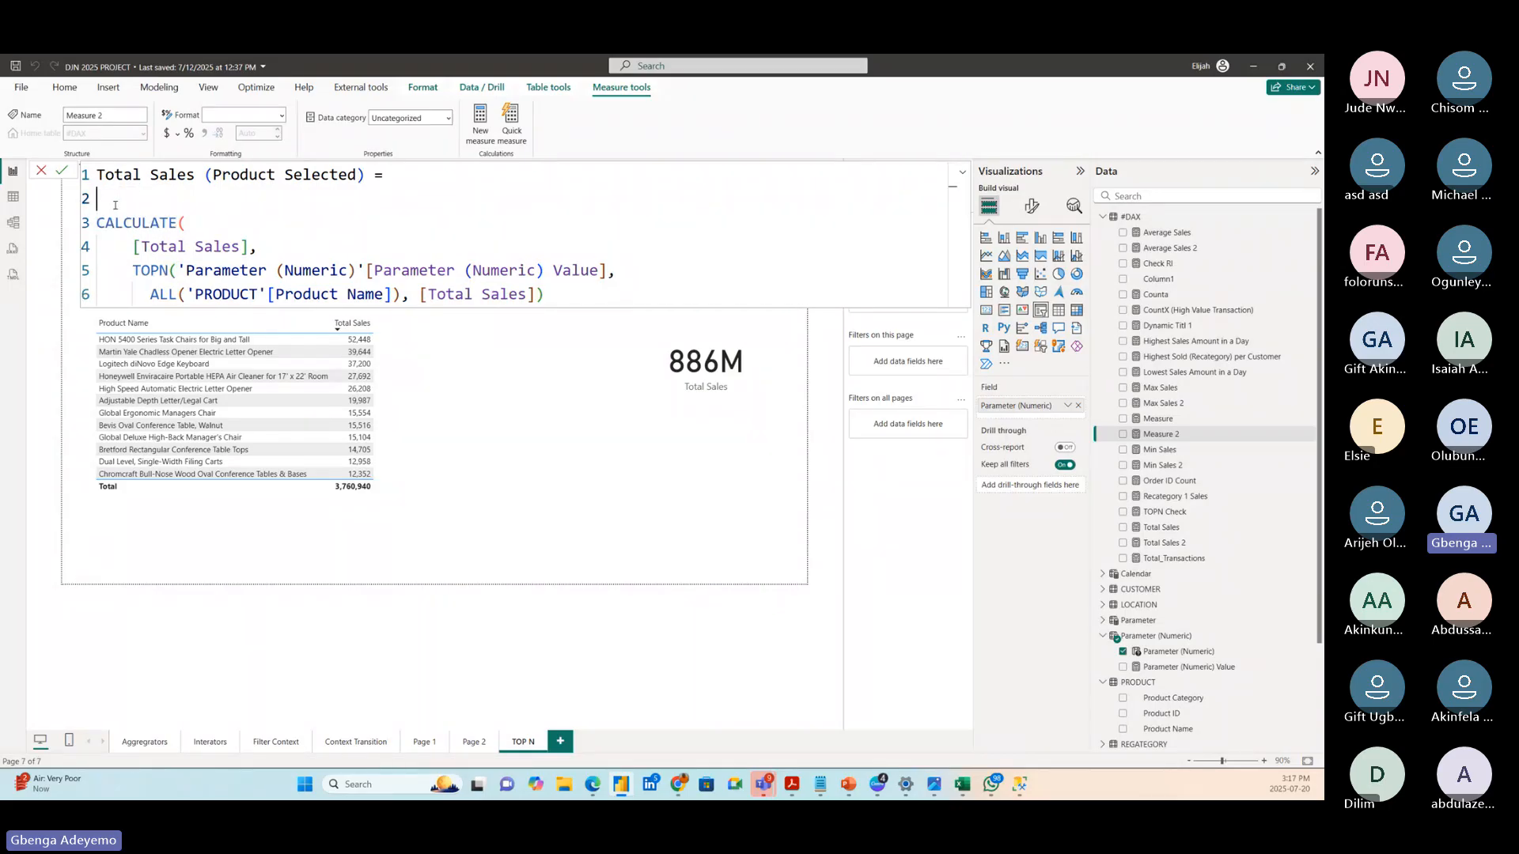
type("IF(")
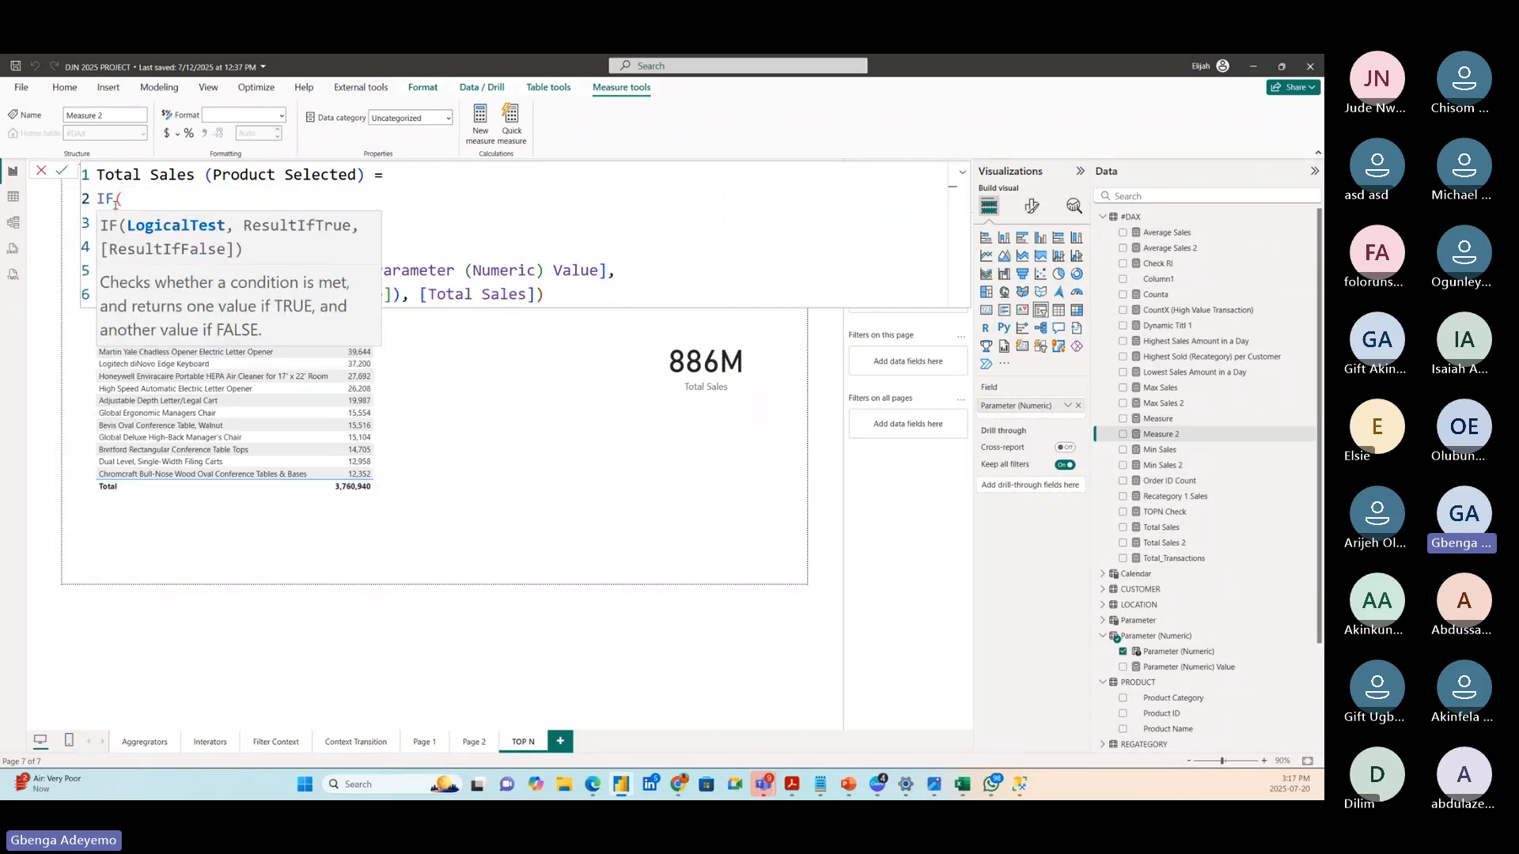
- Add ISFILTERED('Parameter (Numeric)') on its own line as the logical test of the IF function
key("Return")
type("ISFI")
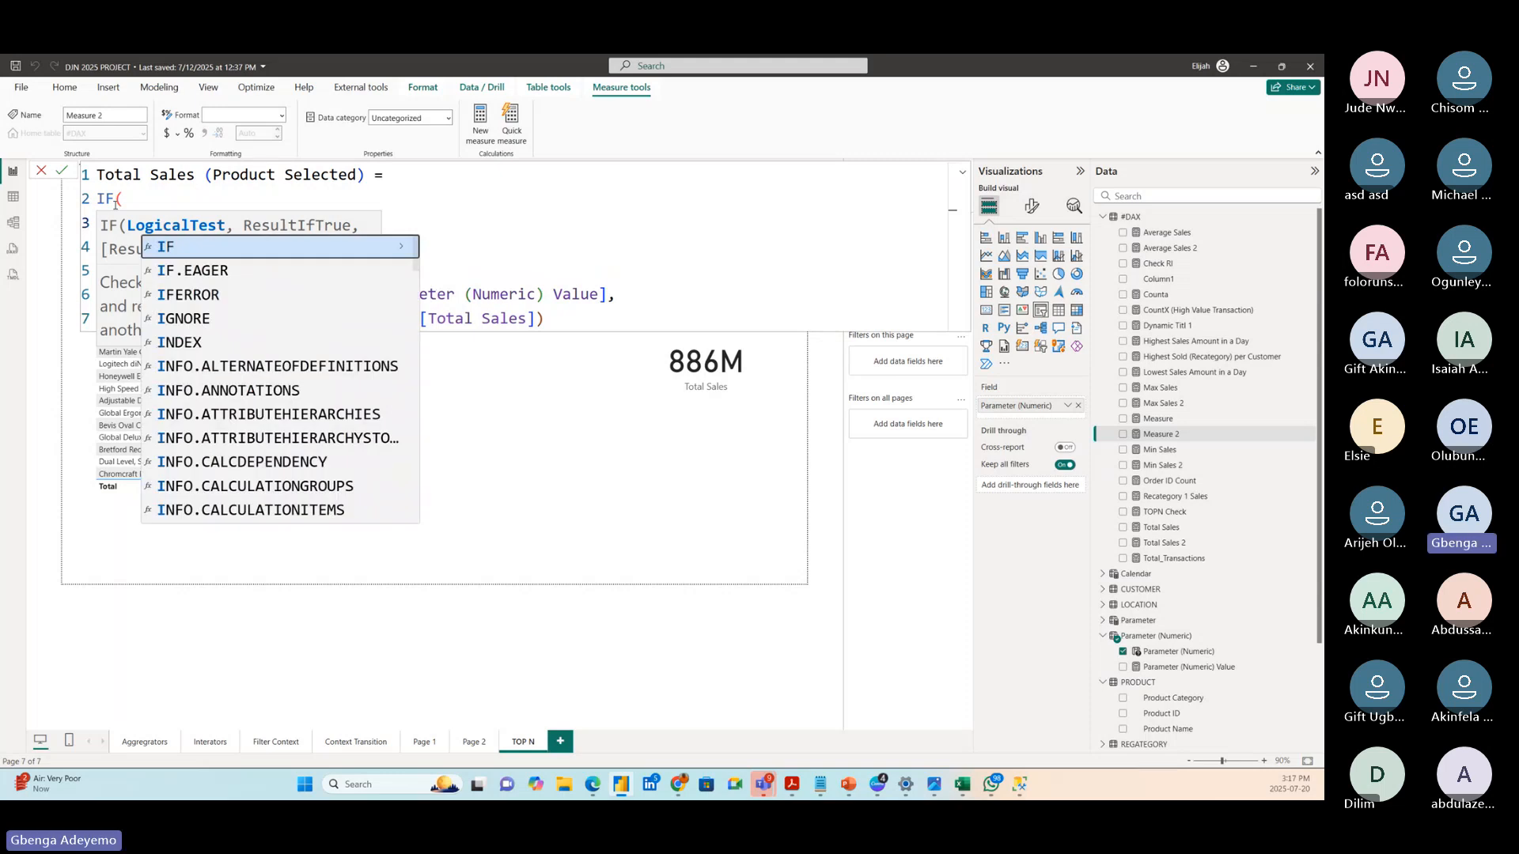
key("Tab")
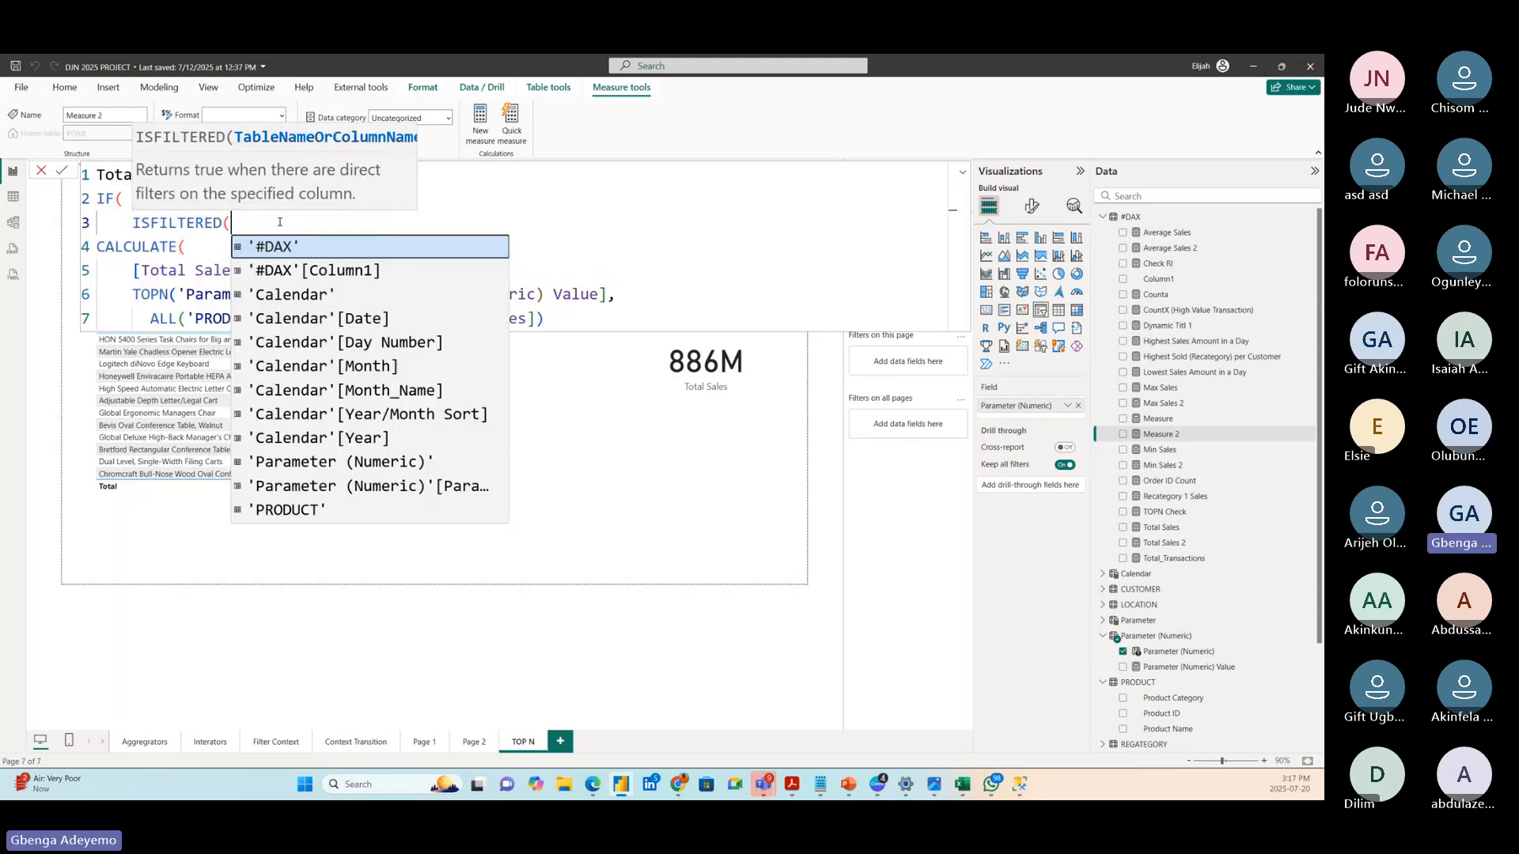
type("para")
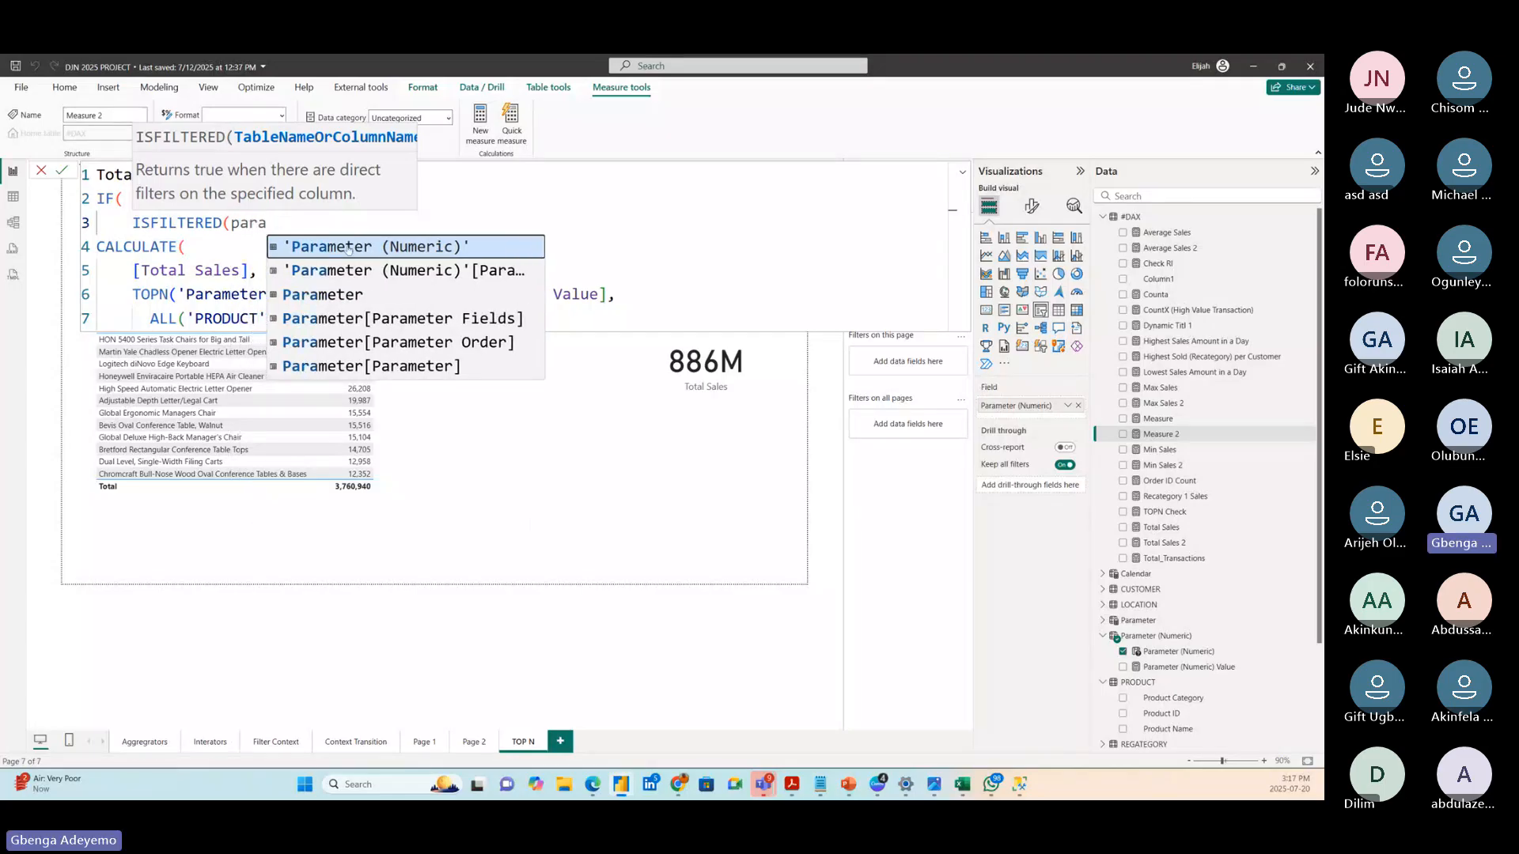
left_click(348, 247)
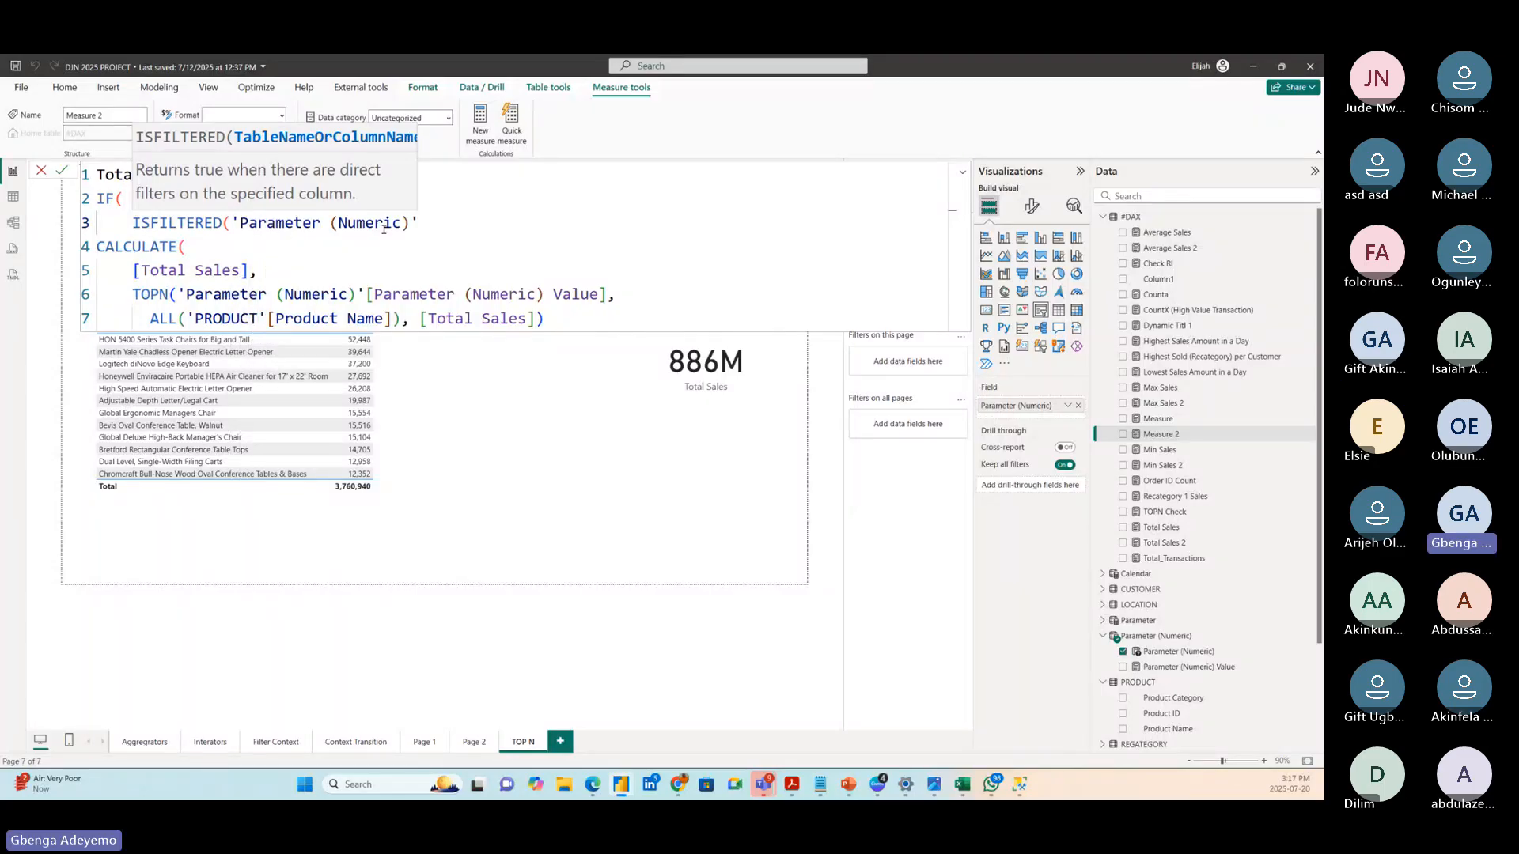
type("),")
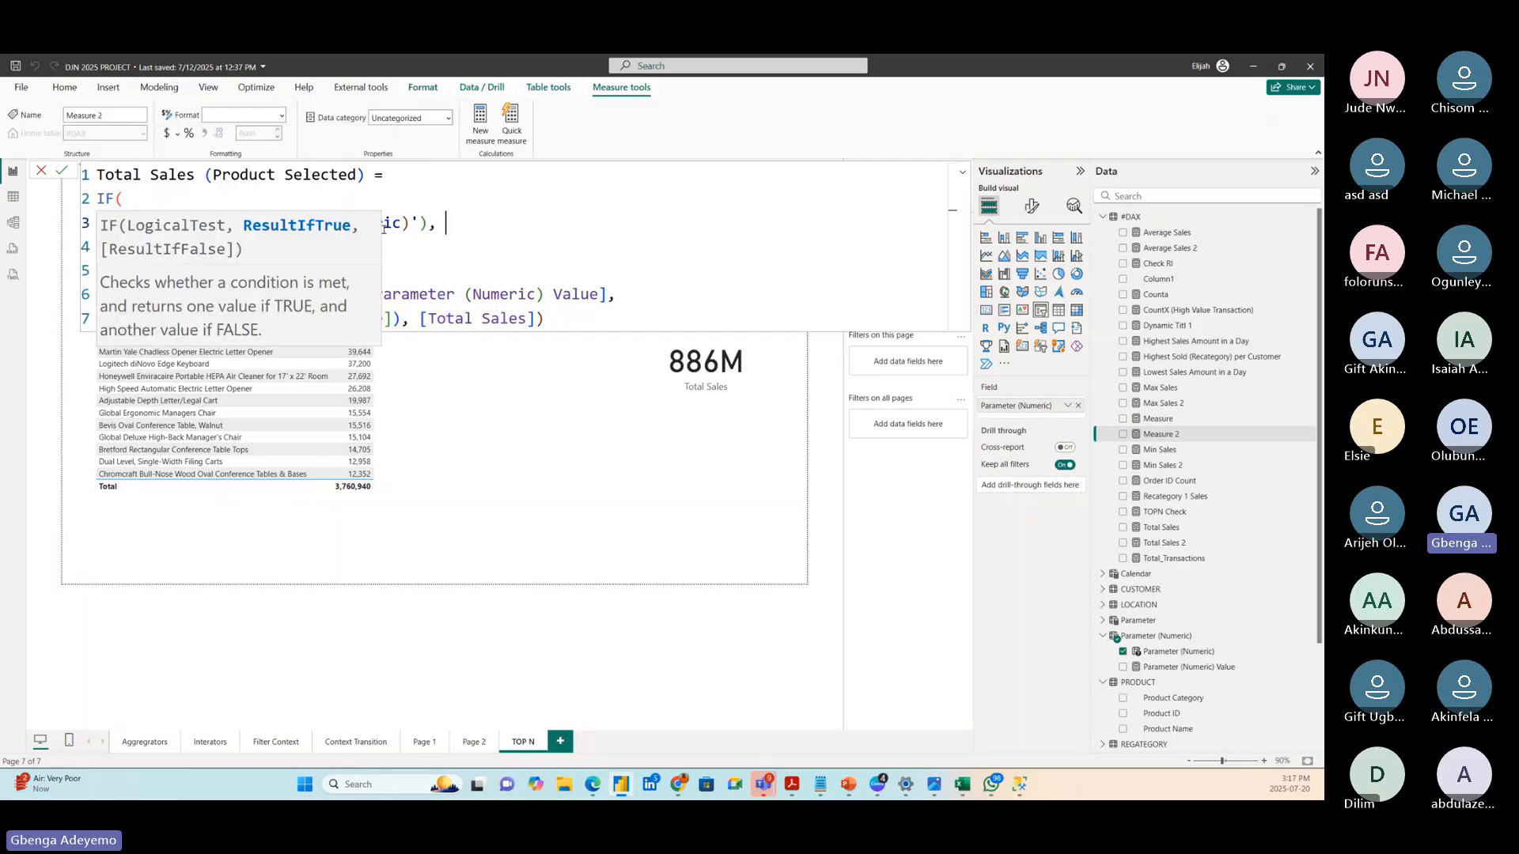
- Review the formula's ISFILTERED test, the CALCULATE expression and the TOPN filter arguments
left_click(399, 187)
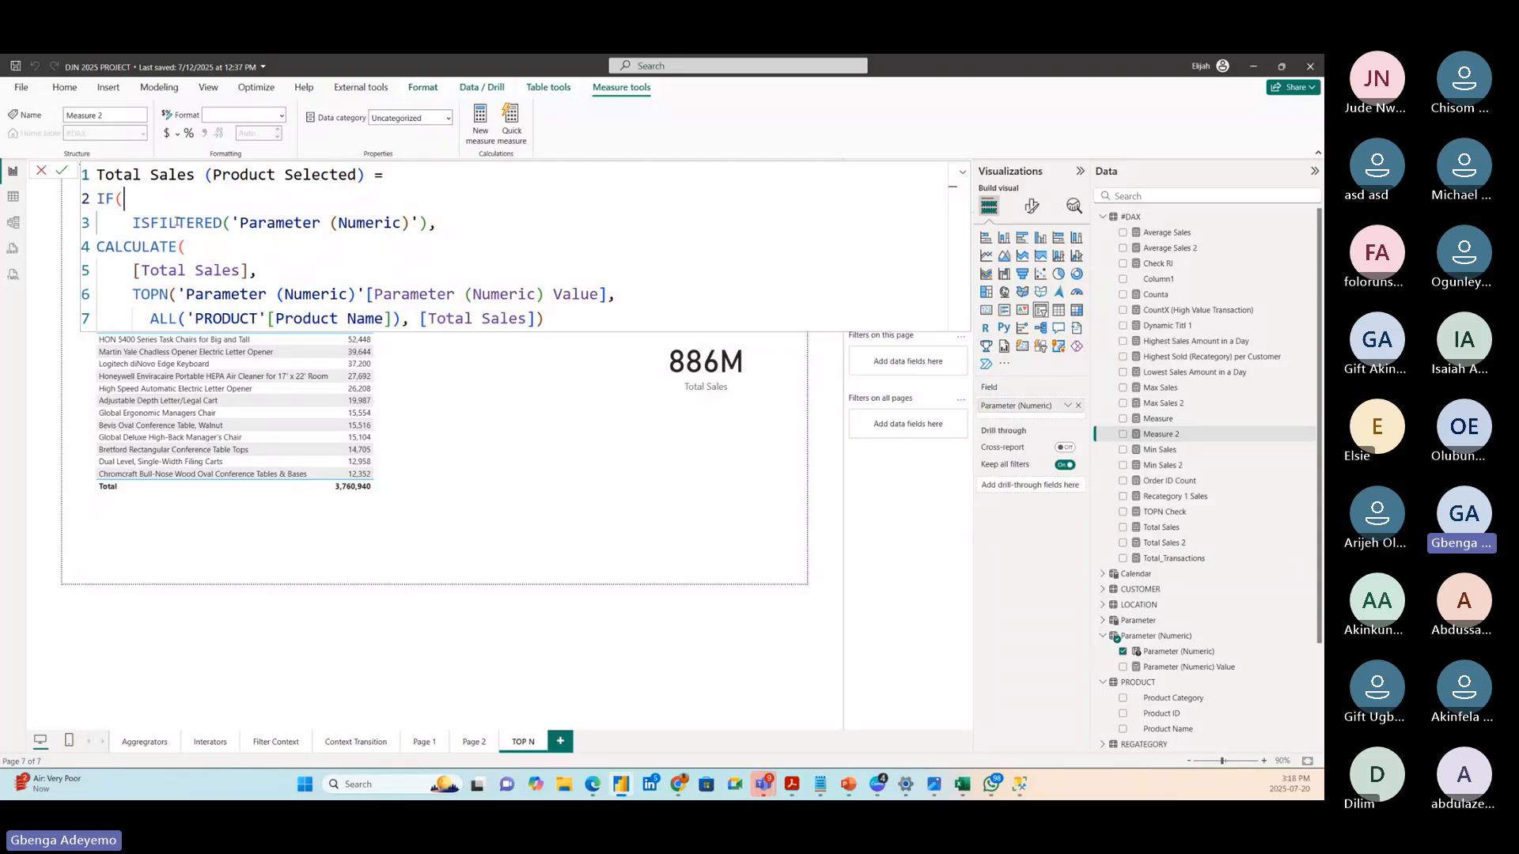
scroll(1201, 549, "down", 3)
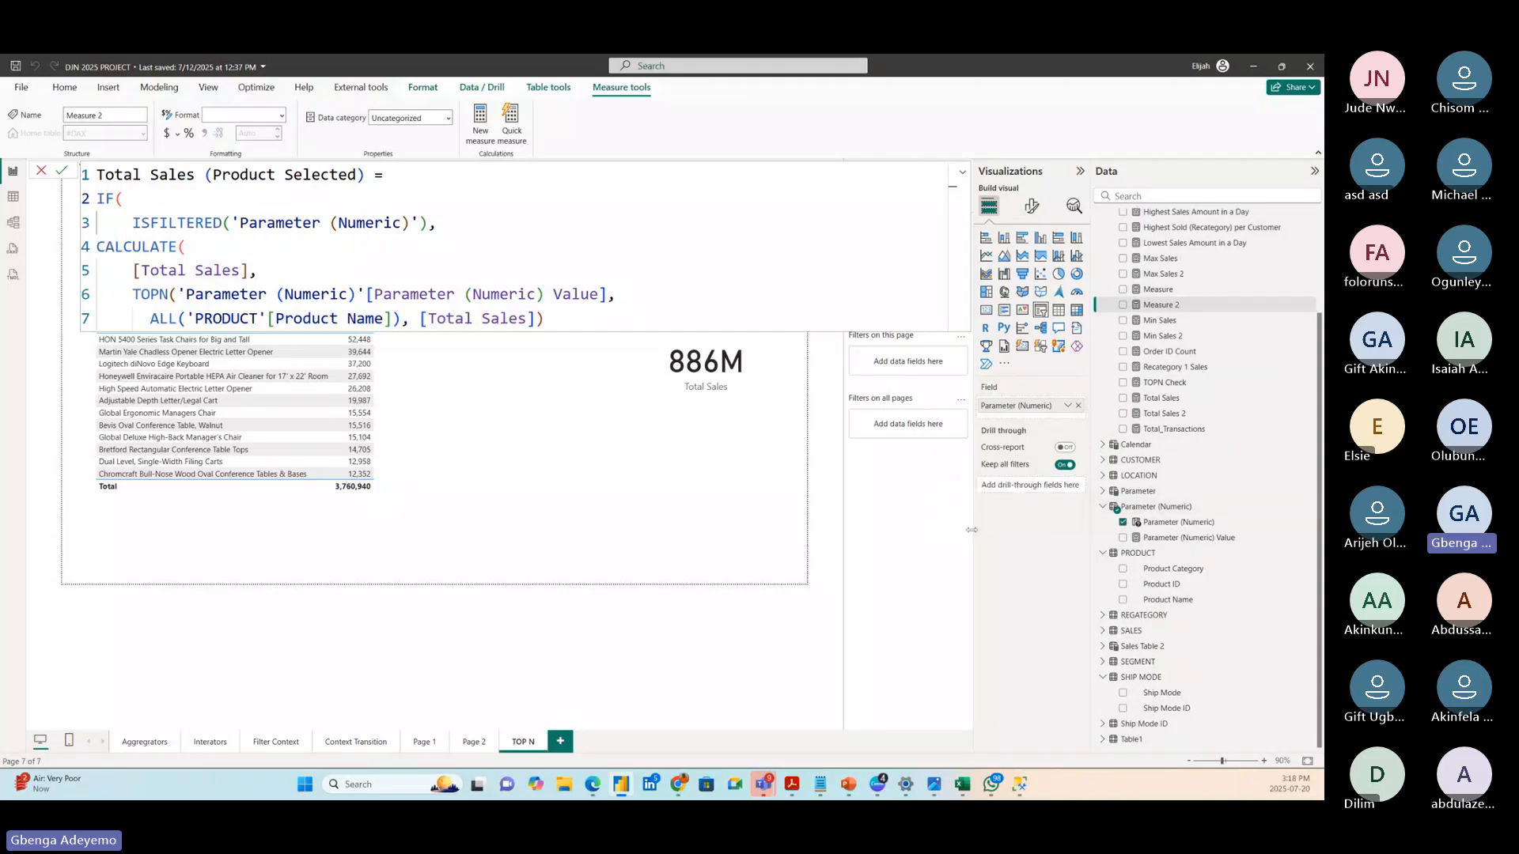
left_click(204, 245)
left_click(554, 322)
left_click_drag(135, 294, 567, 324)
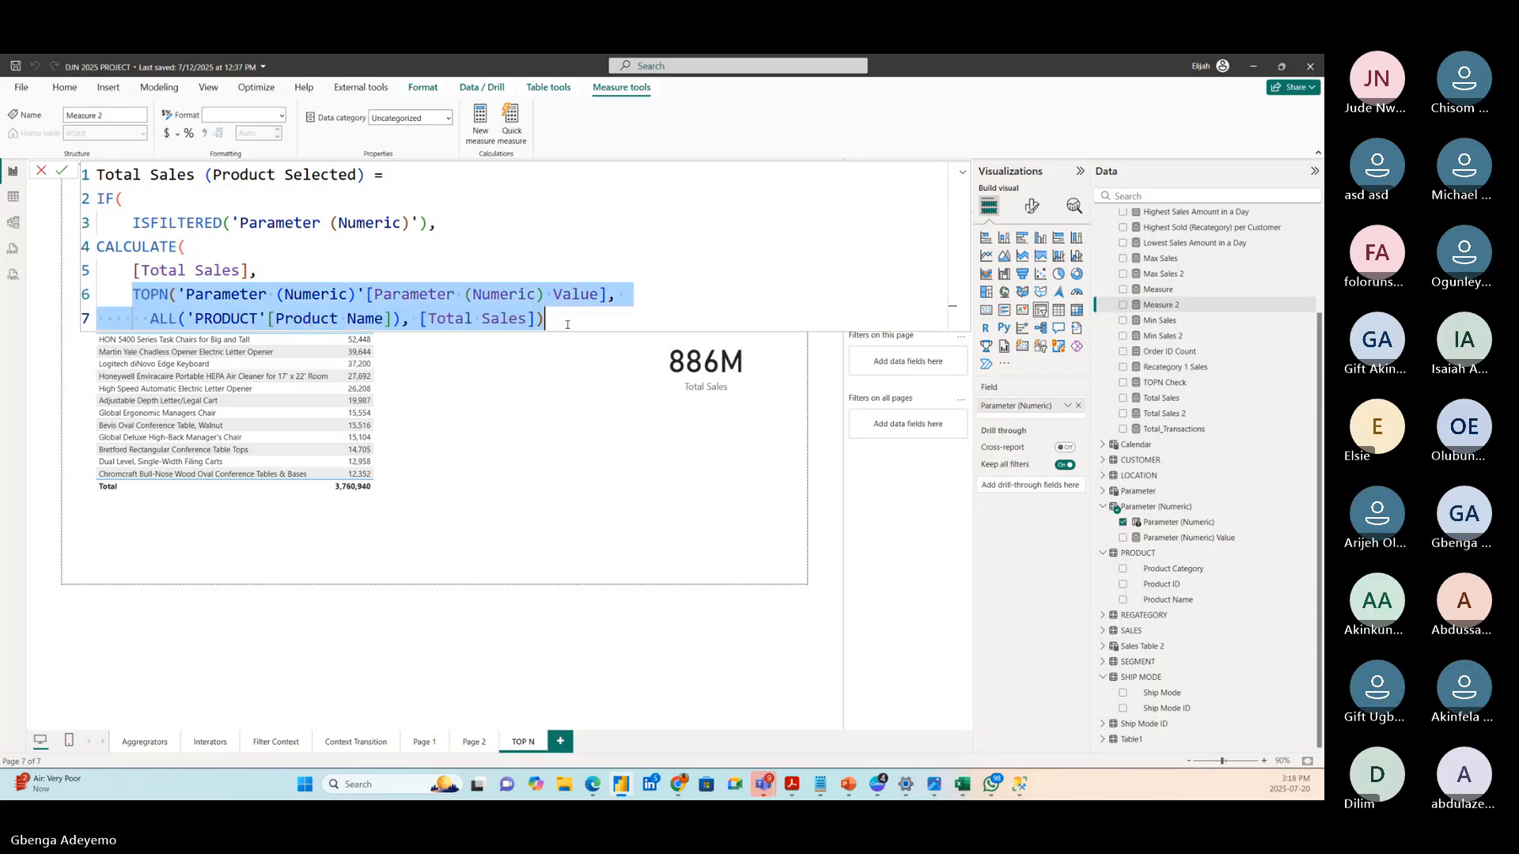
left_click(564, 325)
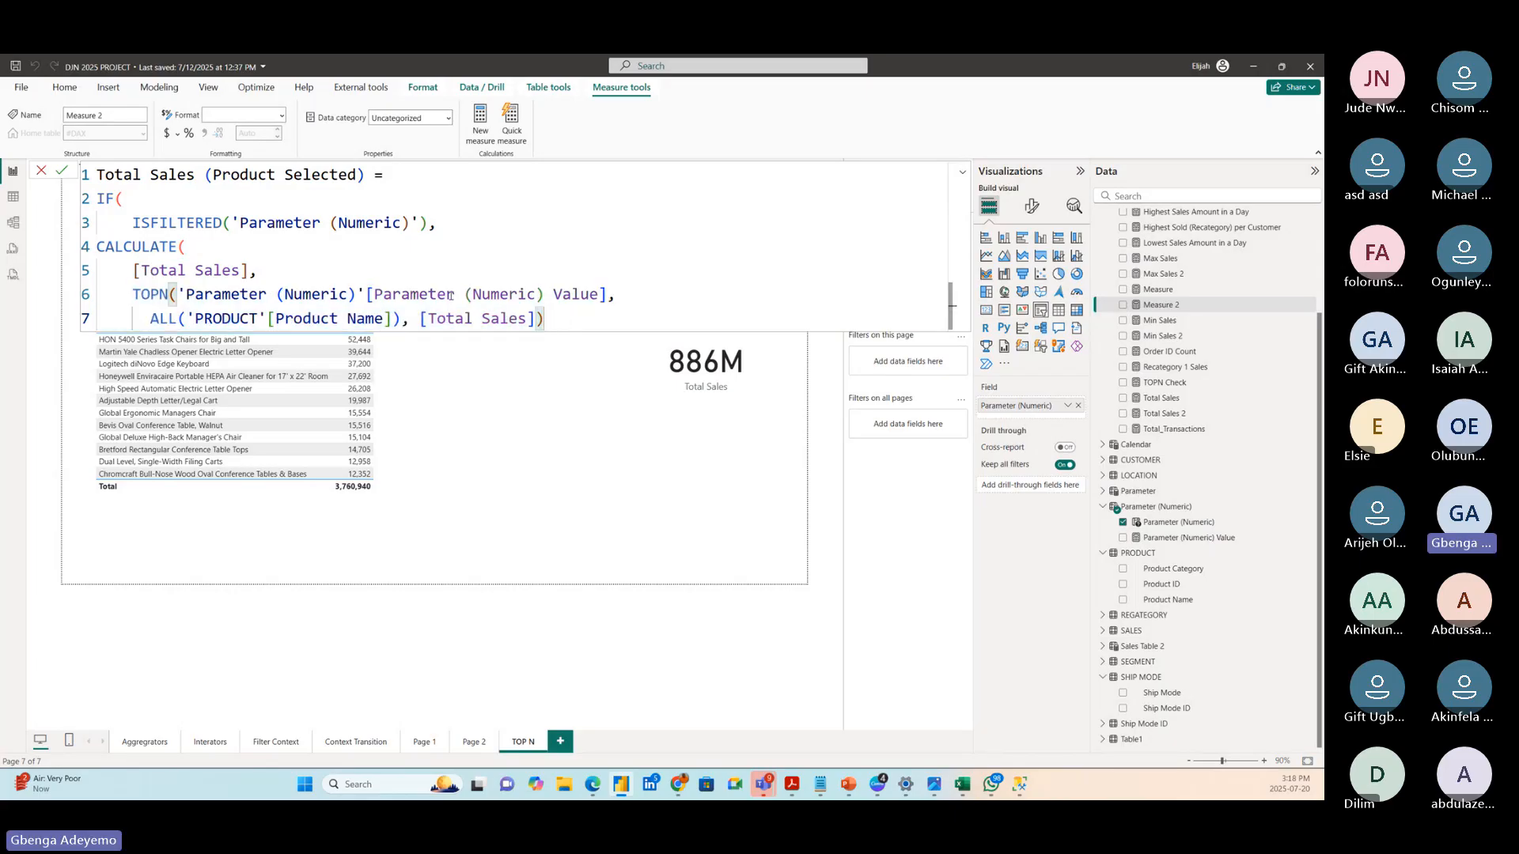
left_click(468, 320)
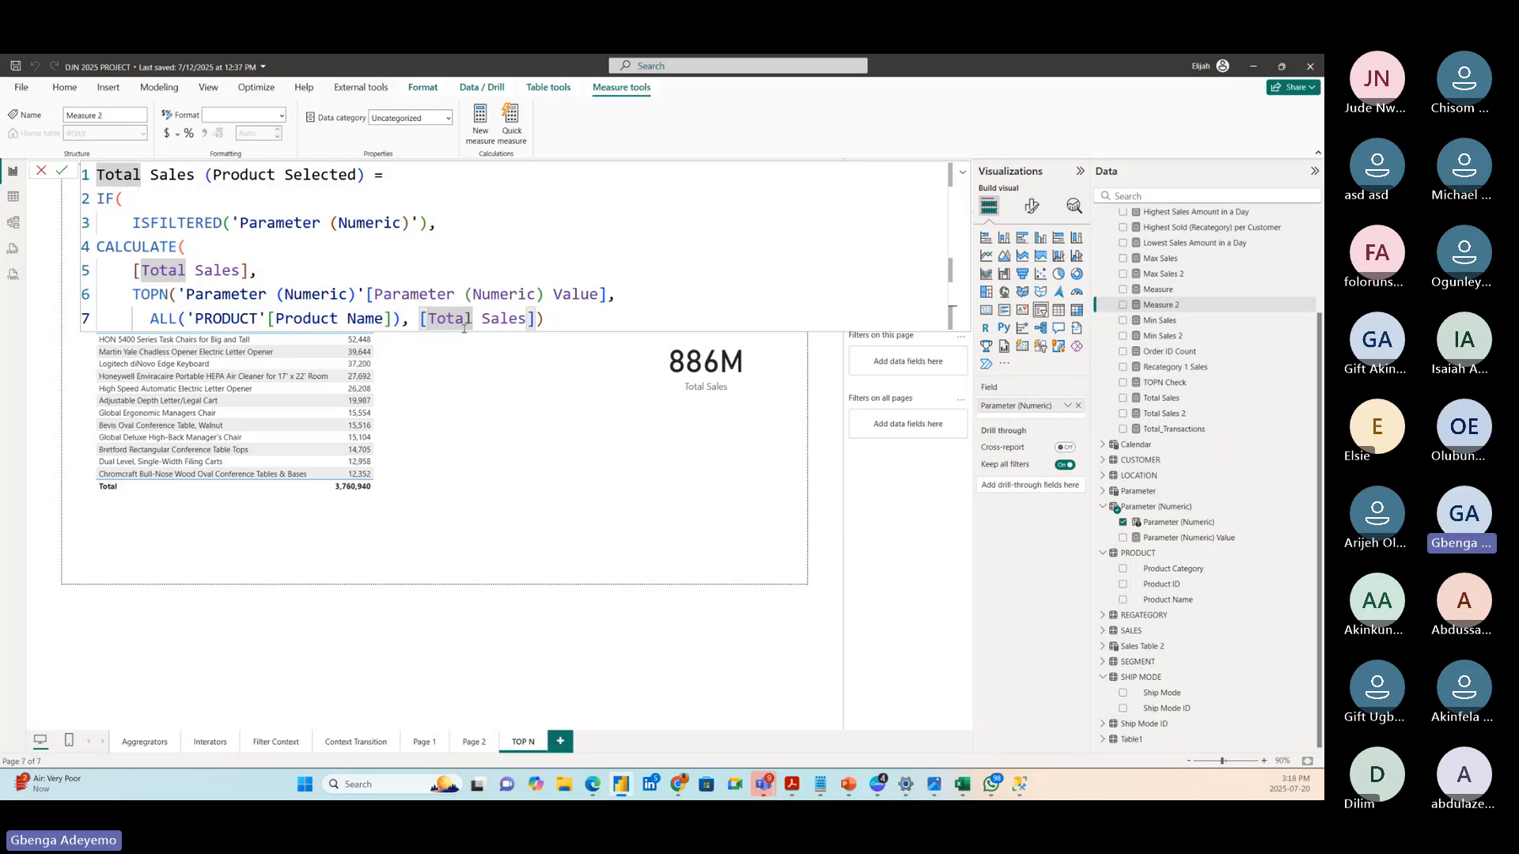
left_click(556, 310)
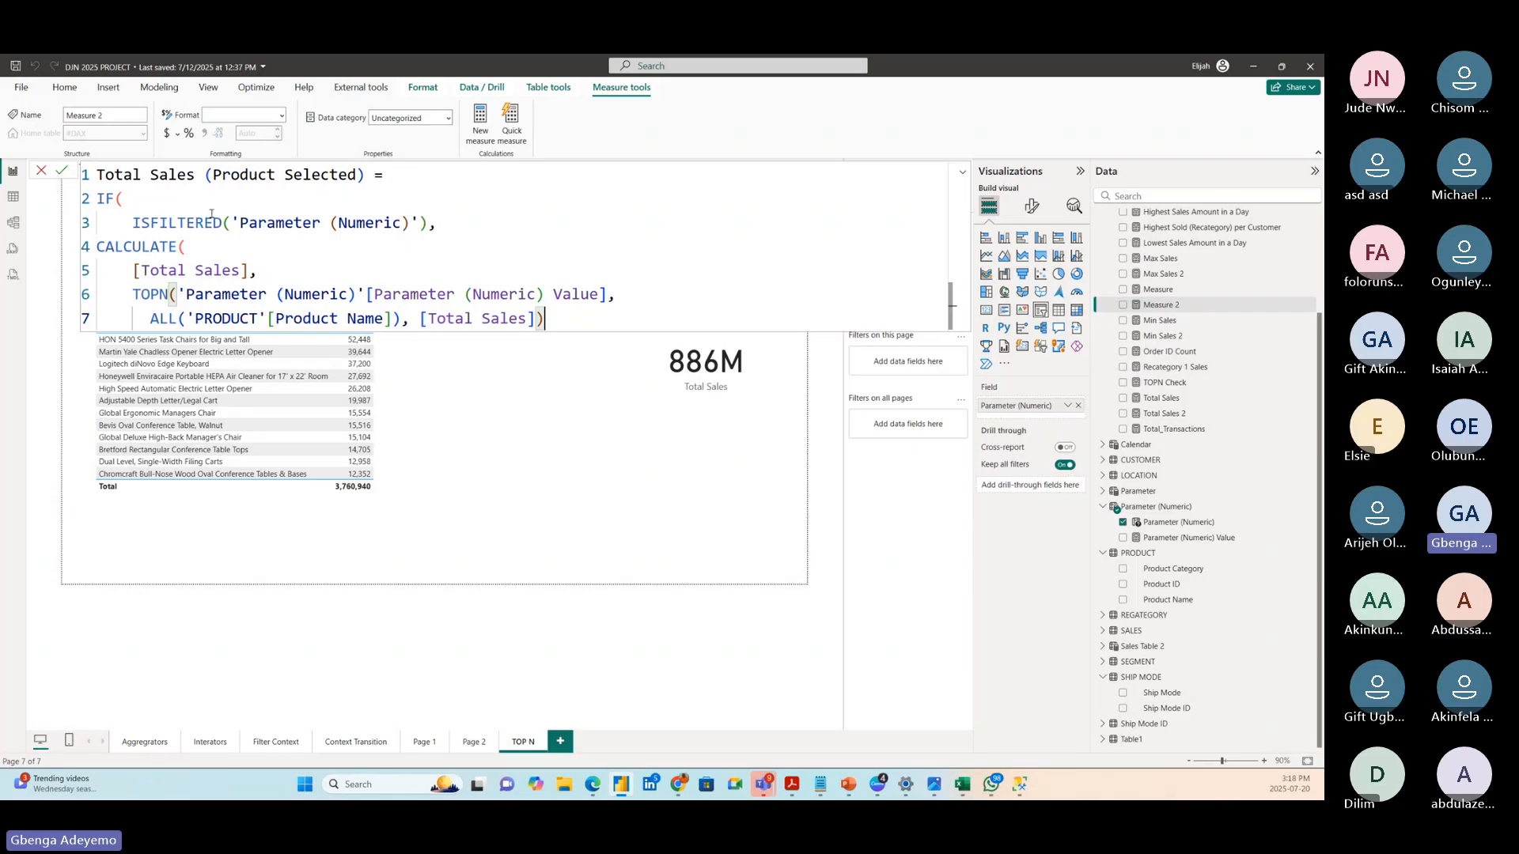
left_click_drag(447, 224, 99, 226)
- Append [Total Sales] after the TOPN filter as the fallback result, add two closing parentheses and submit the formula
left_click(557, 320)
type(",tot")
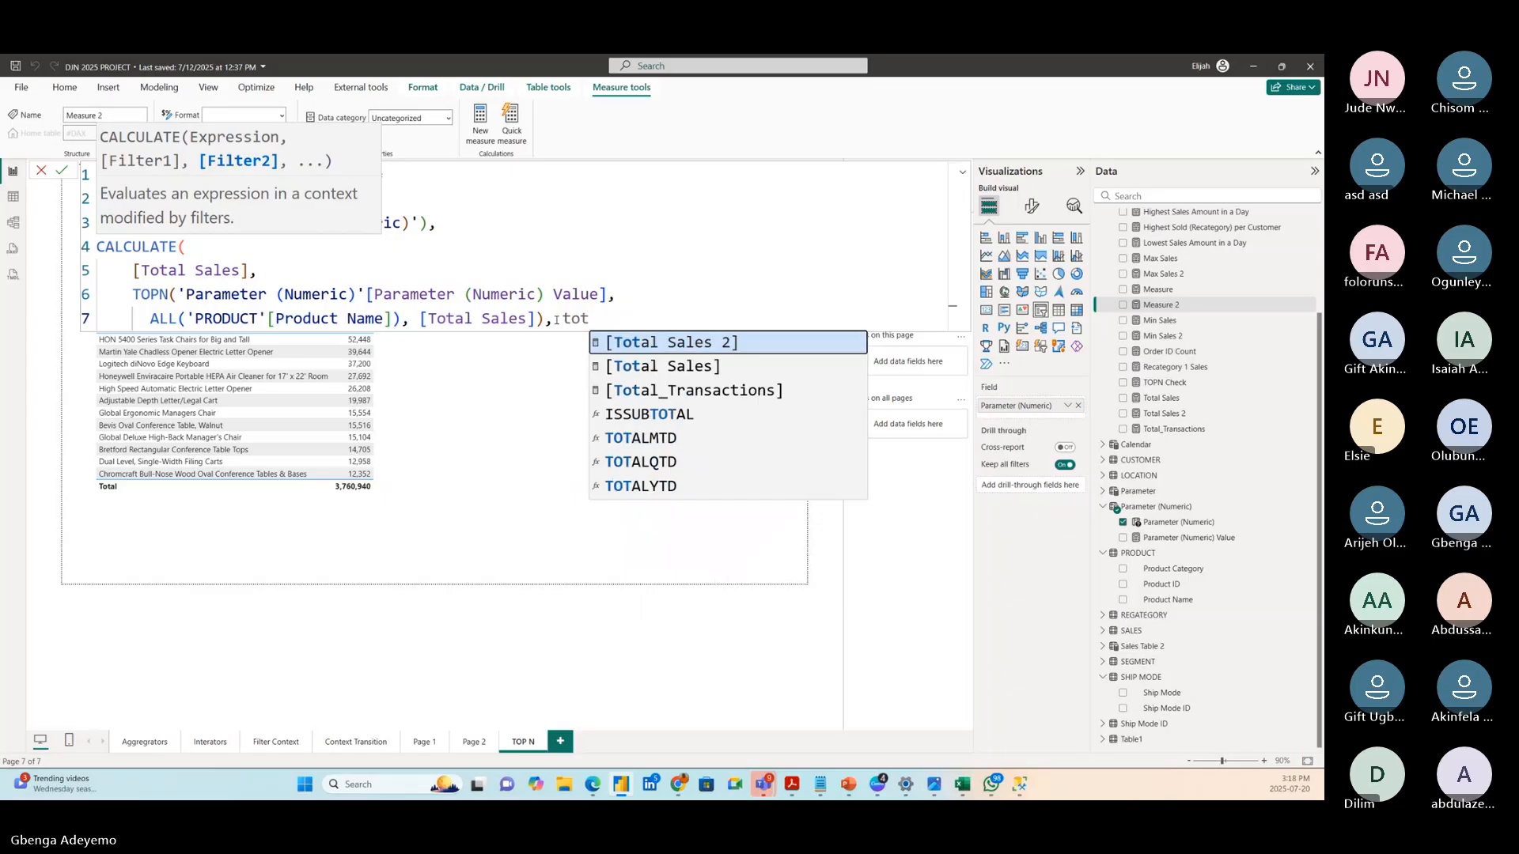
left_click(695, 367)
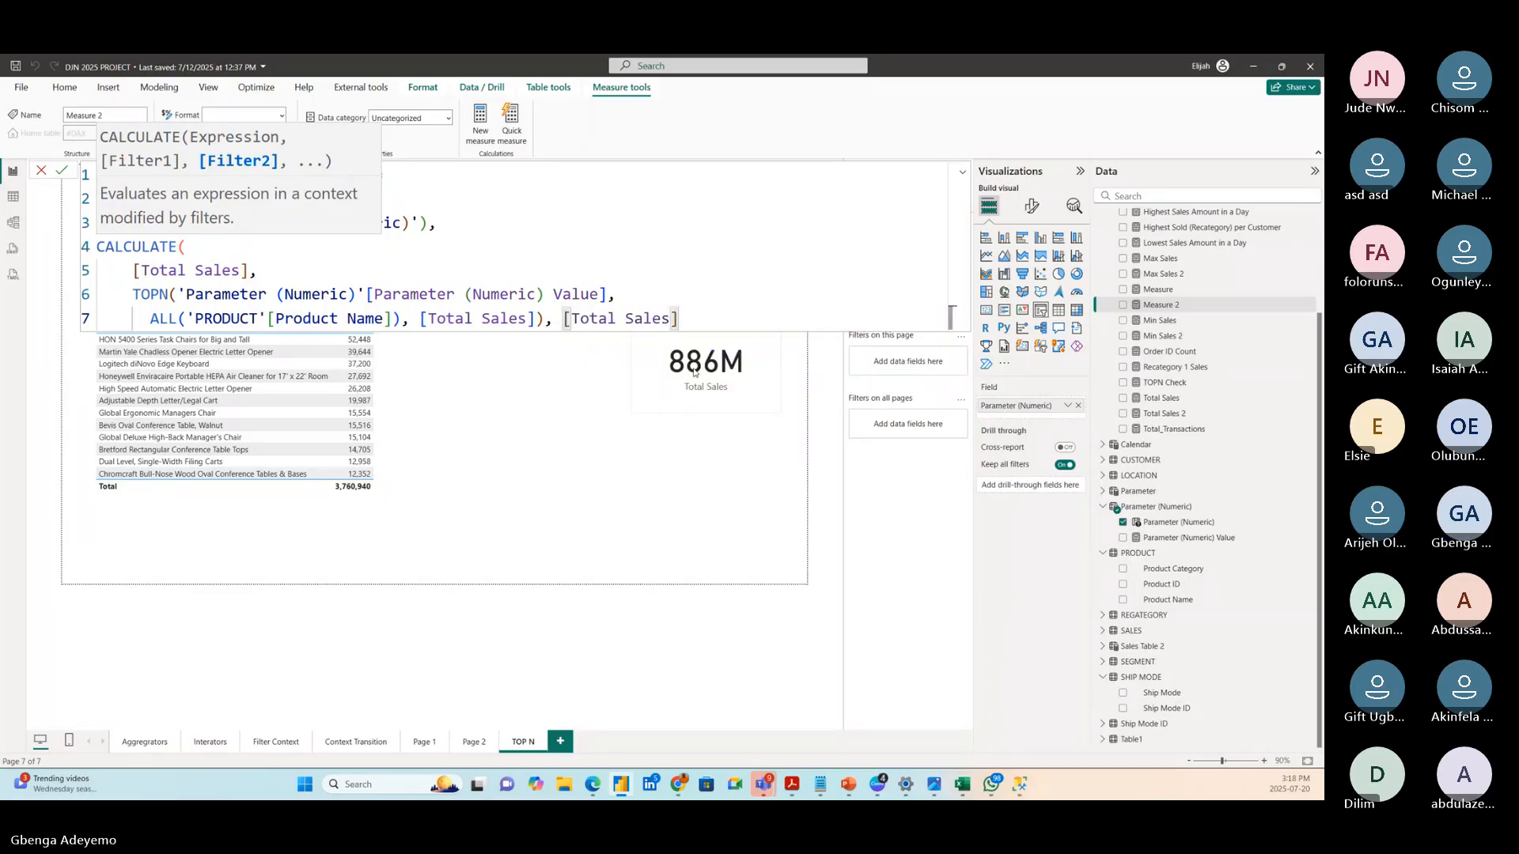
type("))")
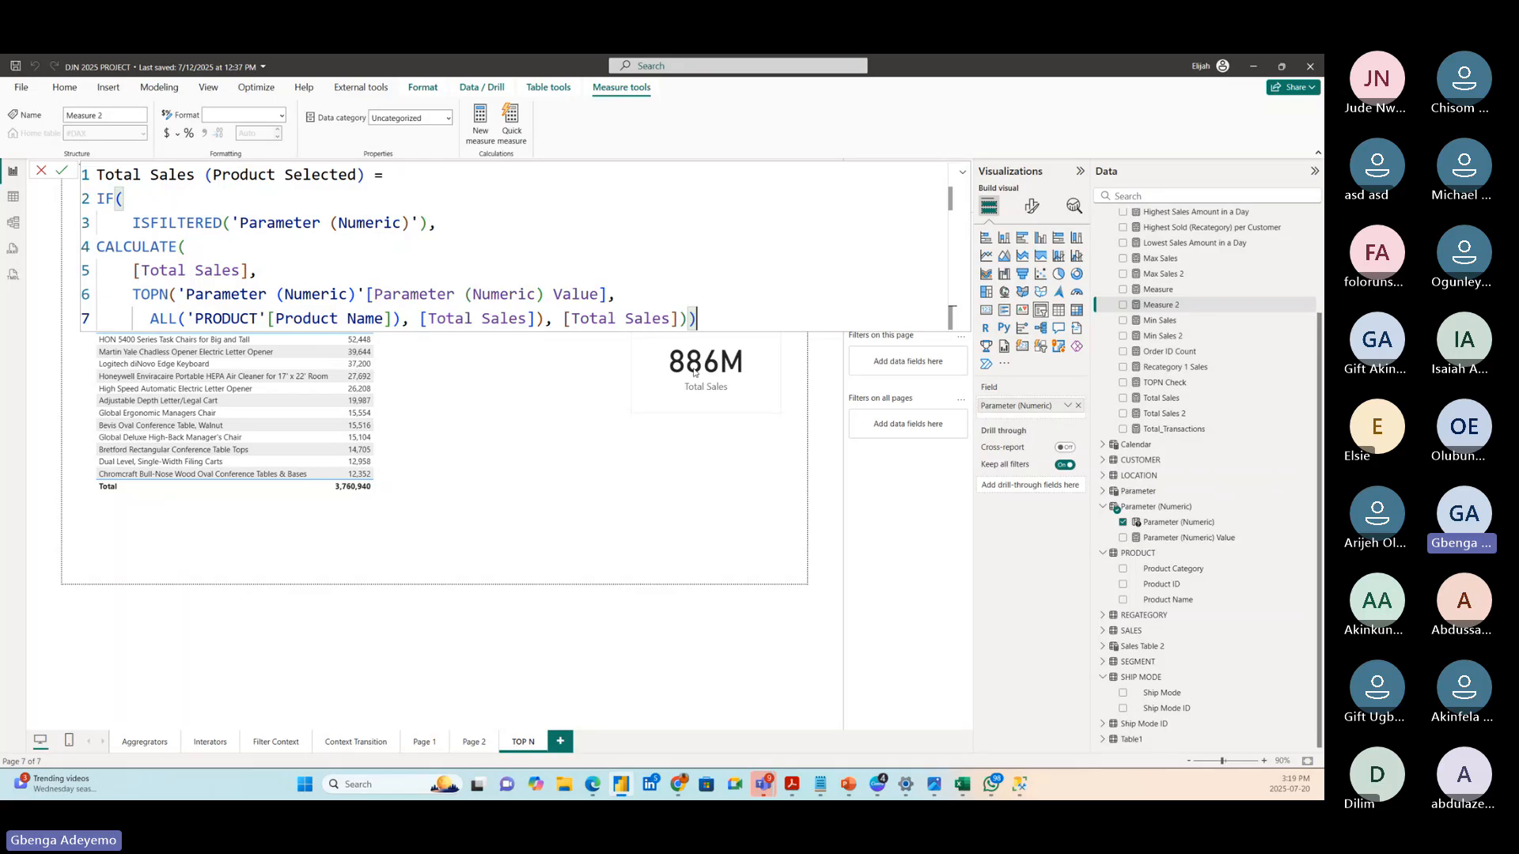
key("Return")
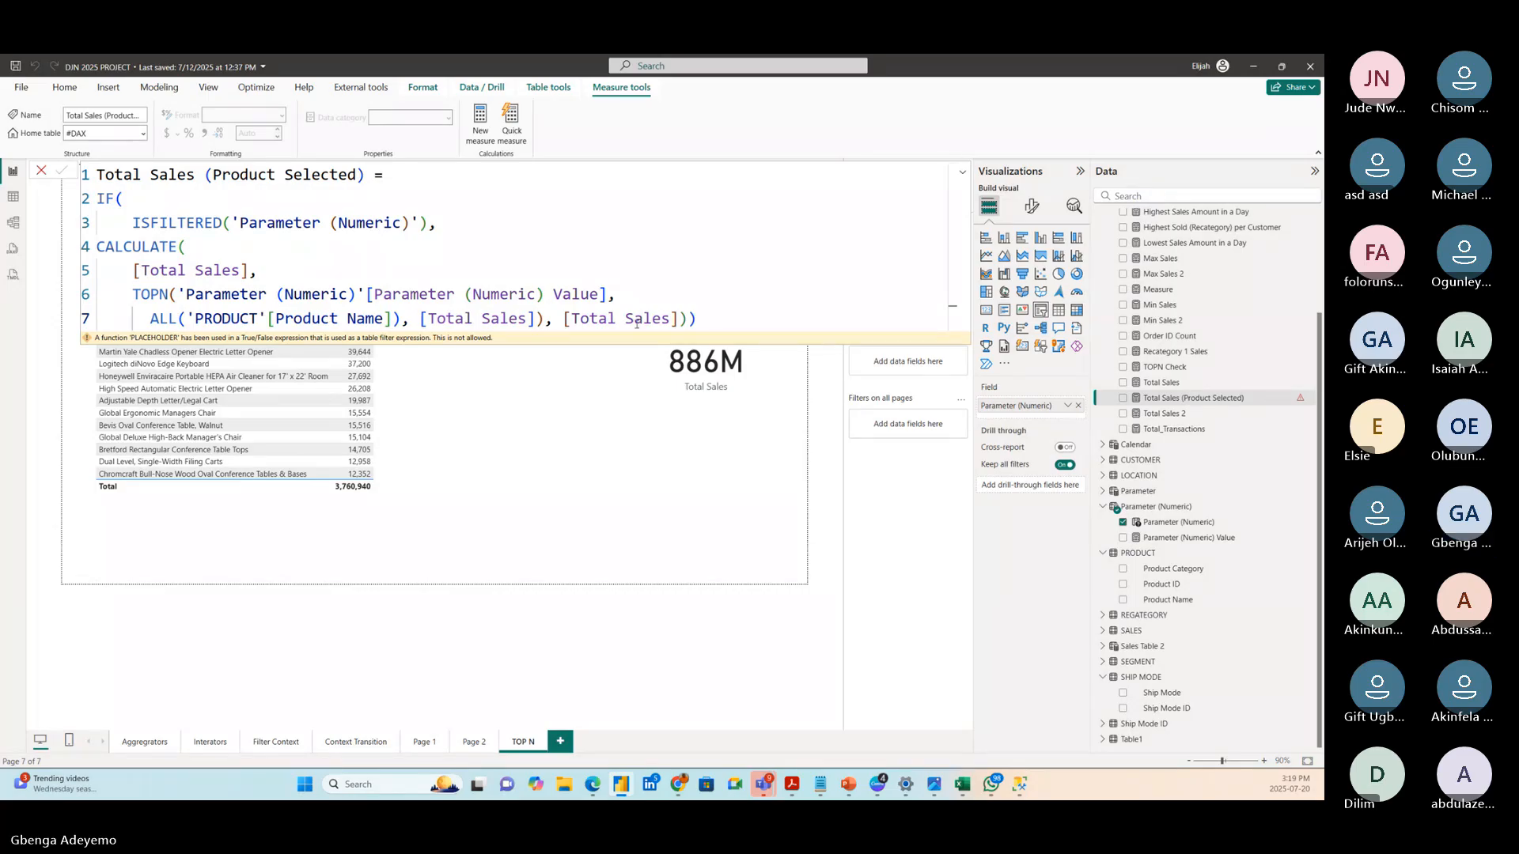
- Close CALCULATE right after the TOPN filter, remove the surplus parenthesis at the formula's end and commit the measure
left_click(541, 319)
type(")")
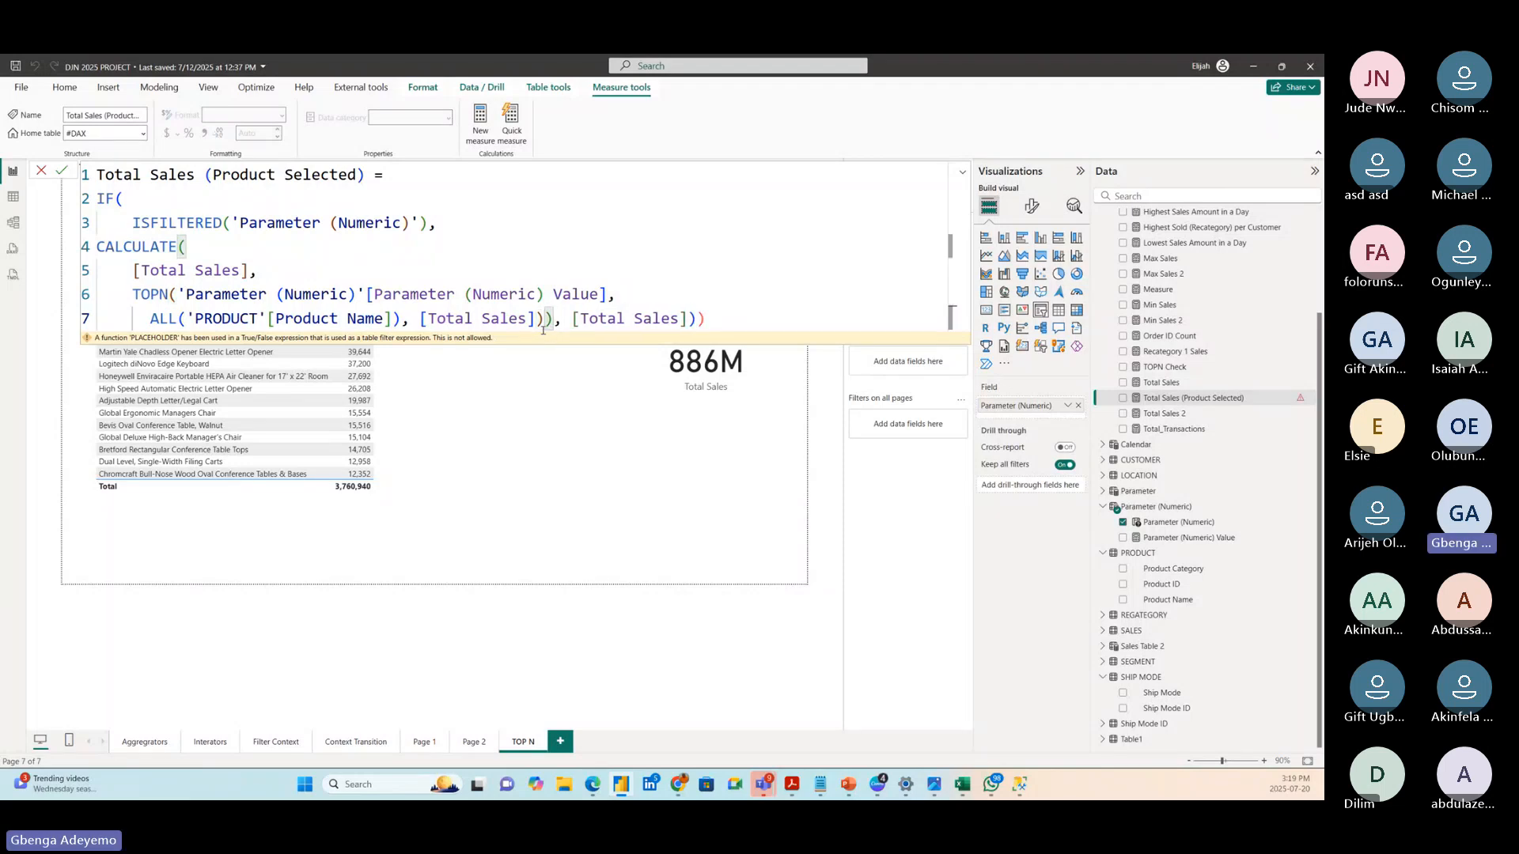
left_click(730, 321)
key("BackSpace")
left_click(62, 170)
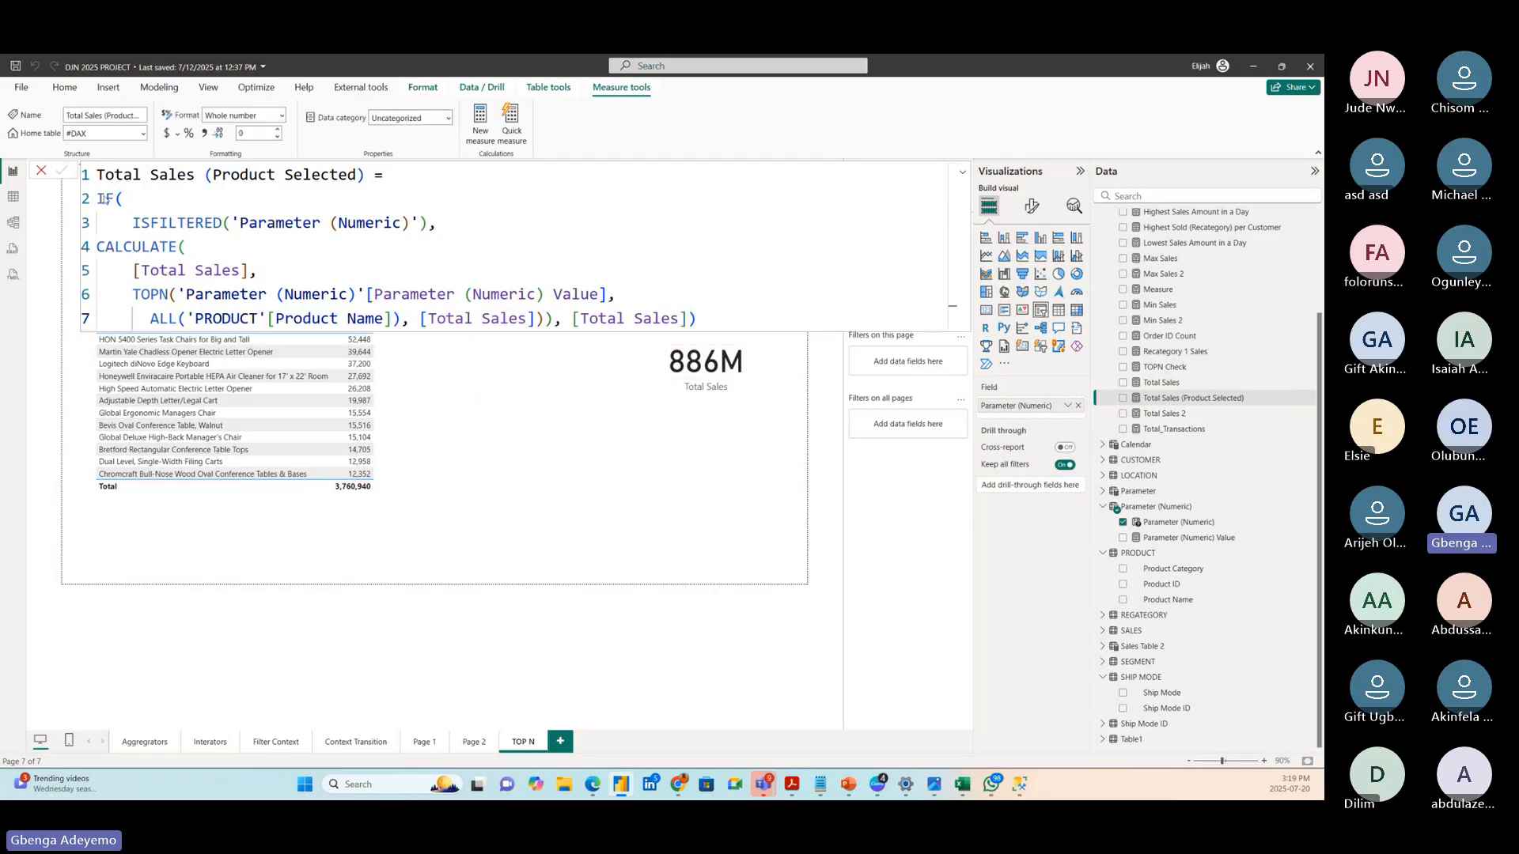
- Examine the IF condition, the CALCULATE with TOPN result and the [Total Sales] fallback, and close the formula editor
left_click(700, 324)
left_click(175, 199)
left_click(270, 248)
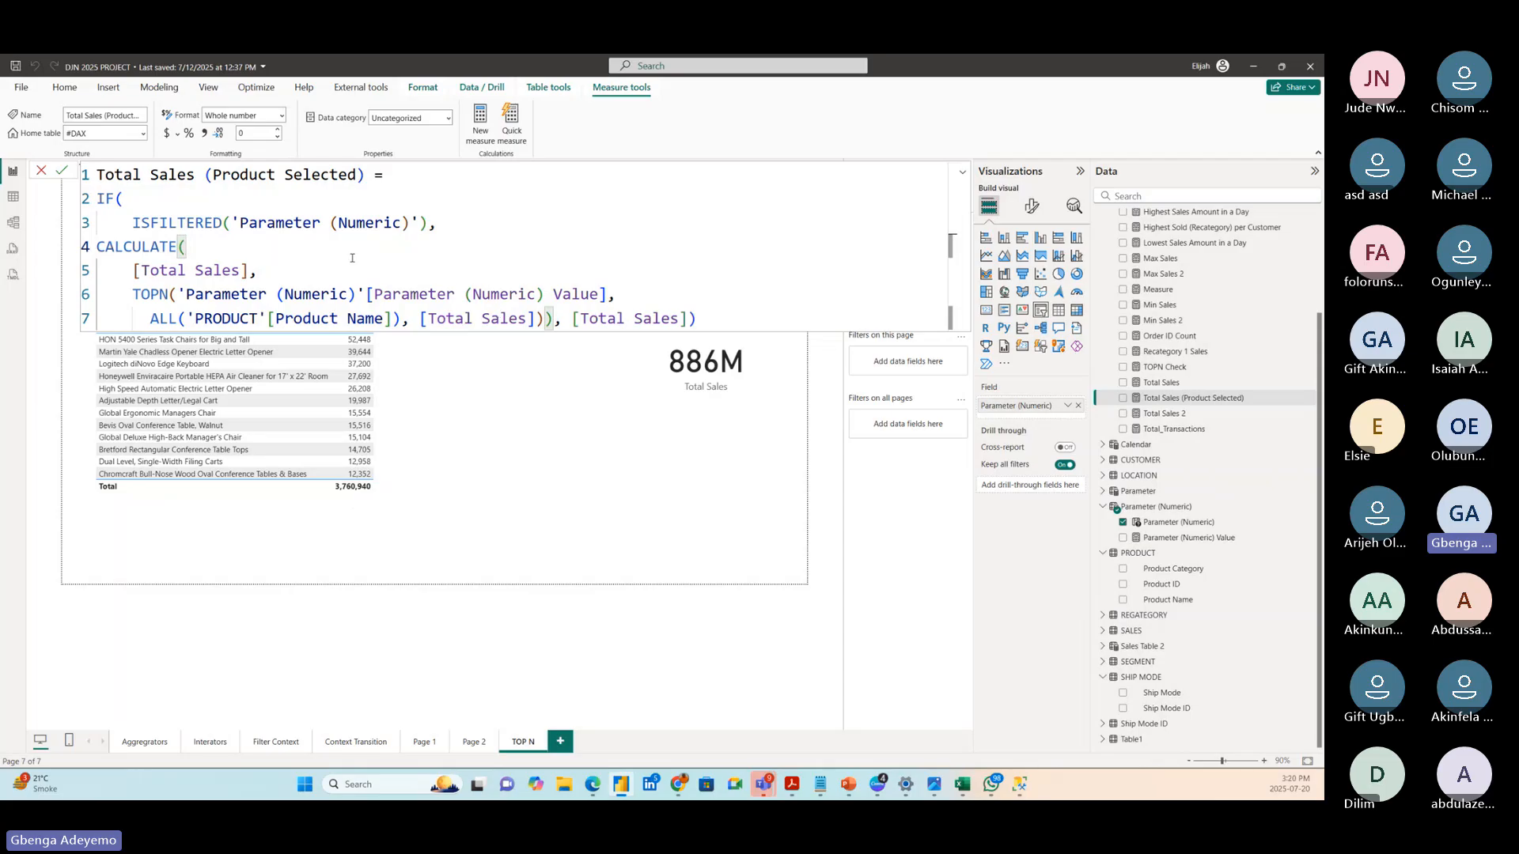
left_click_drag(447, 223, 121, 227)
left_click(456, 221)
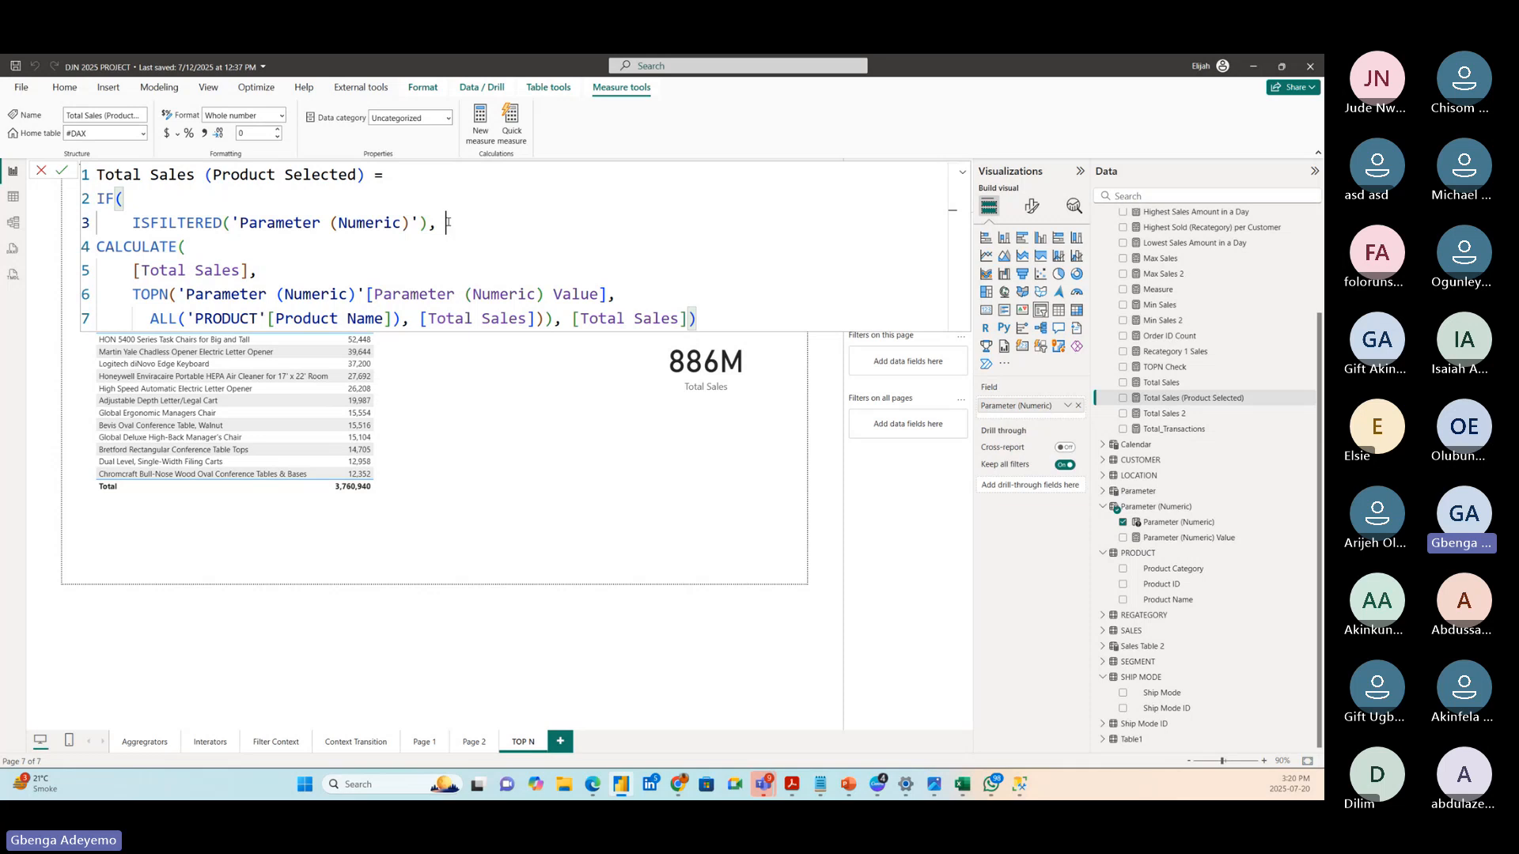
left_click(308, 261)
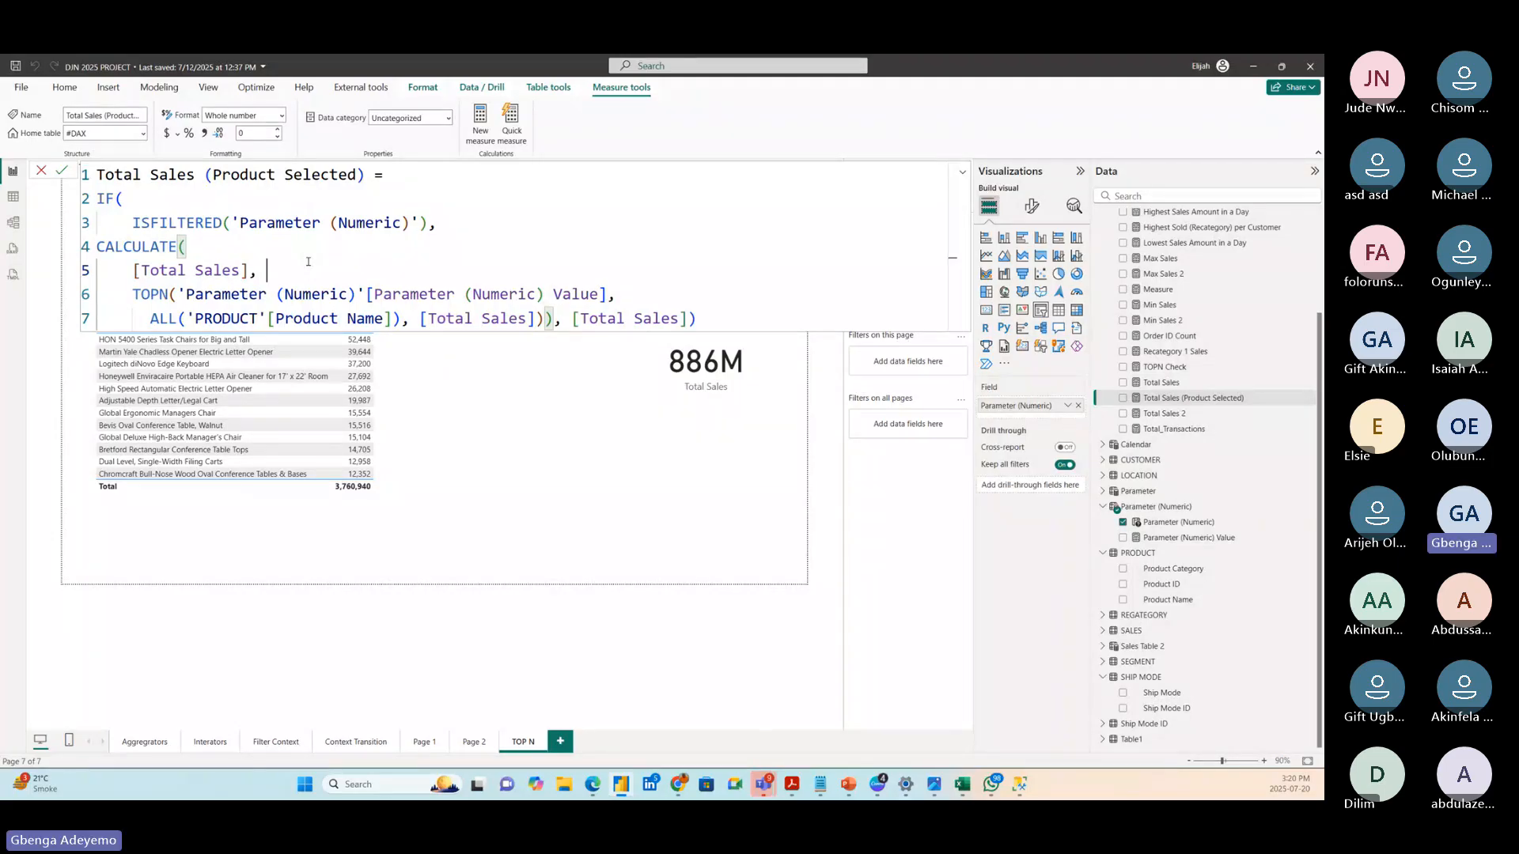
left_click(98, 200)
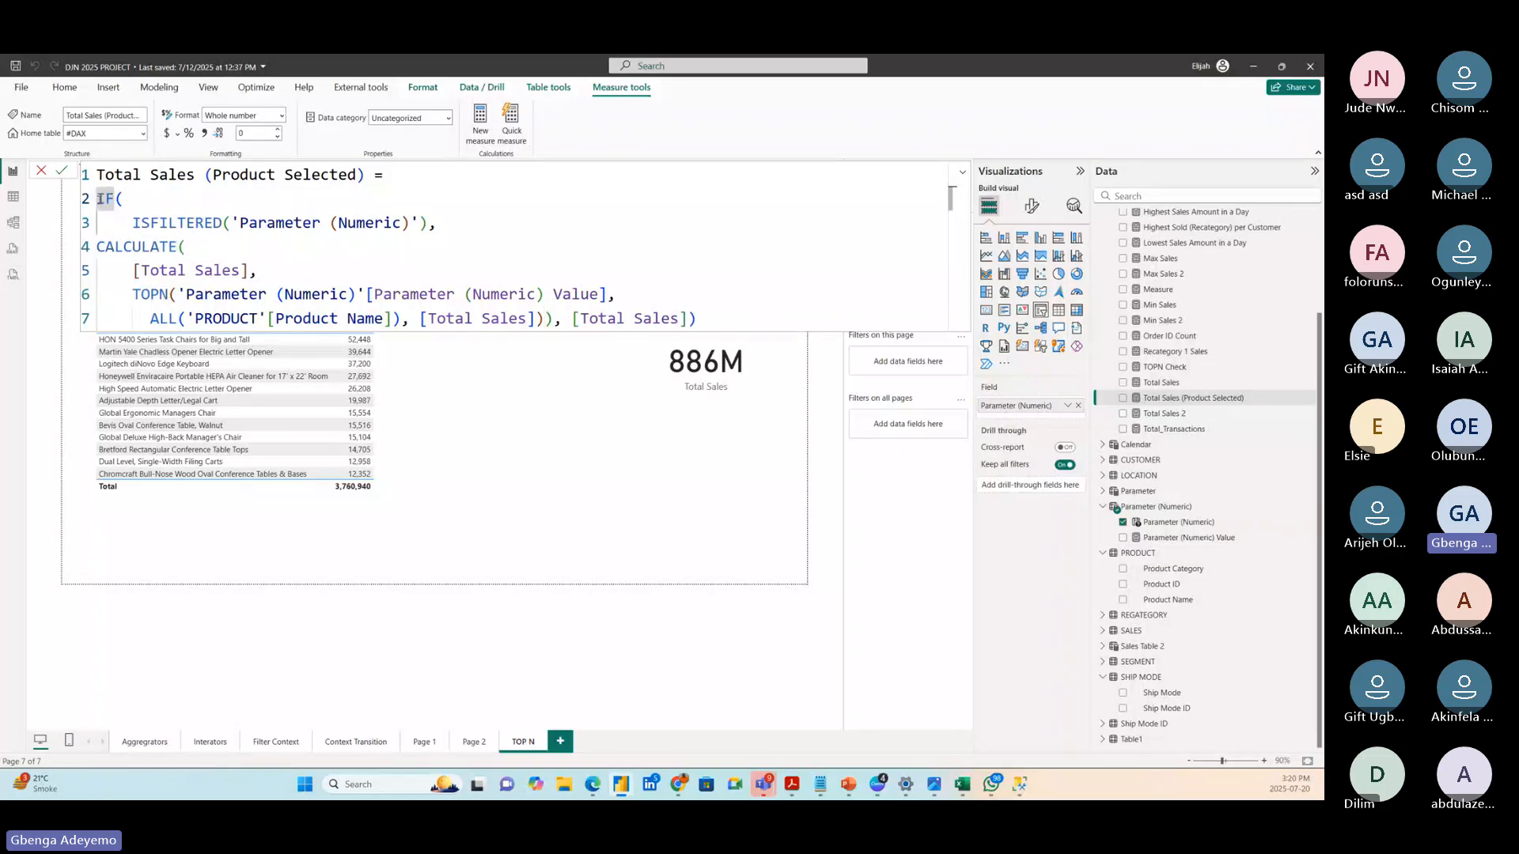
left_click(204, 222)
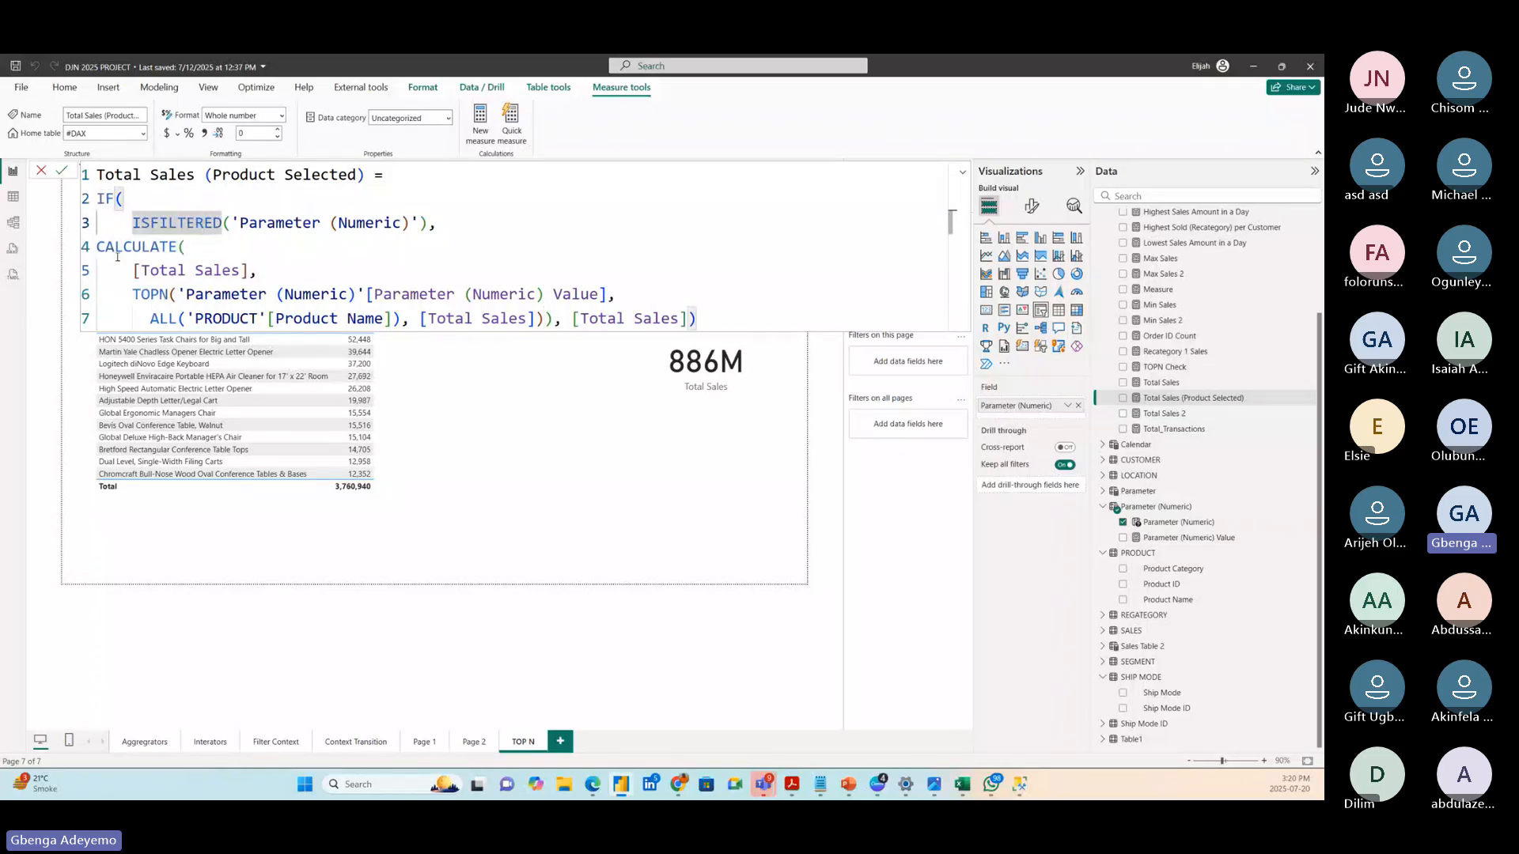
left_click_drag(97, 246, 567, 320)
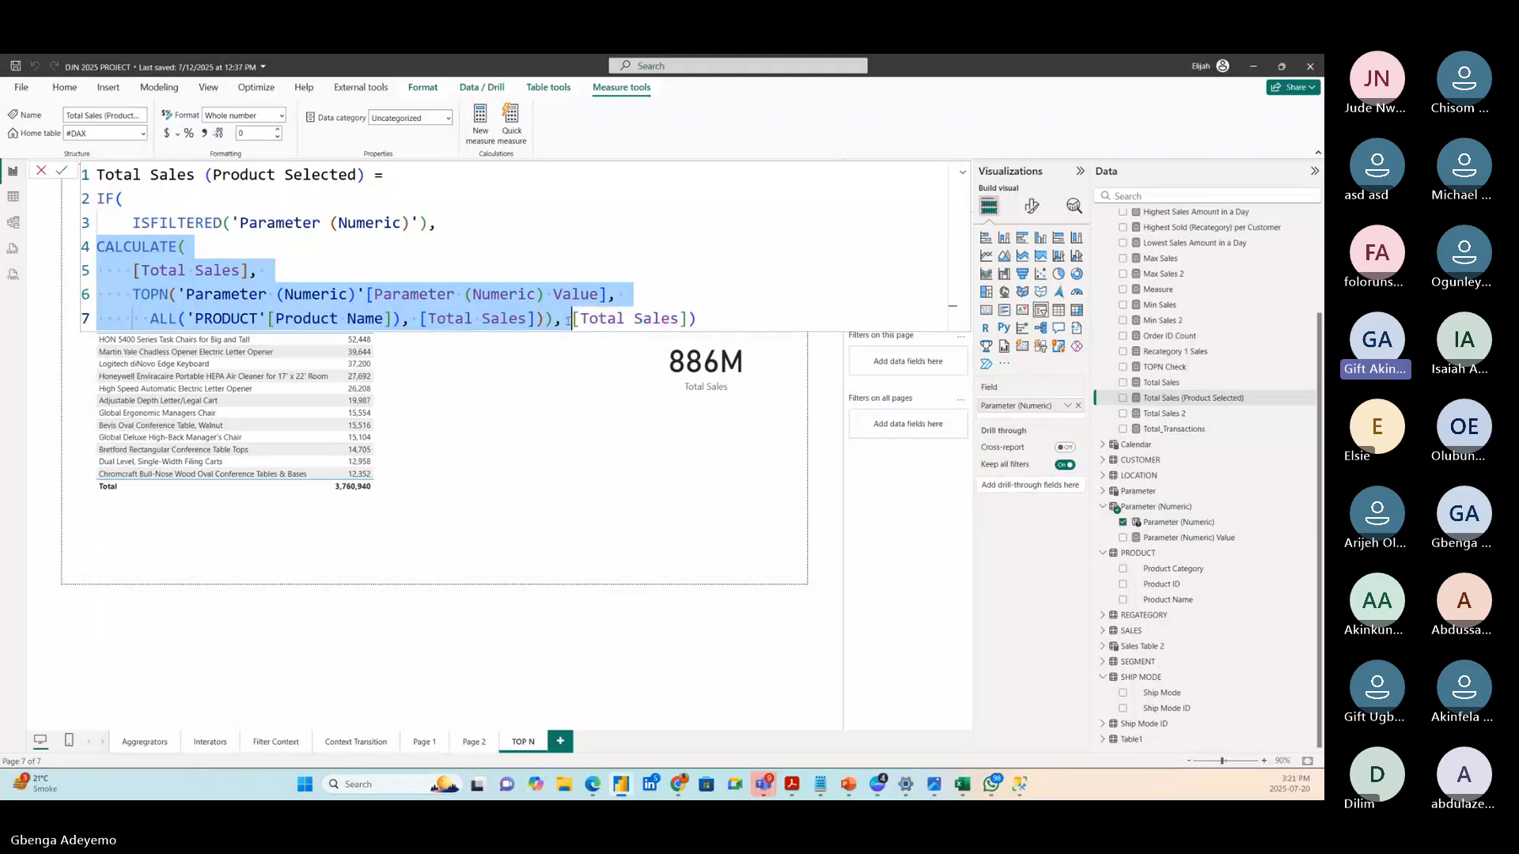
left_click(708, 321)
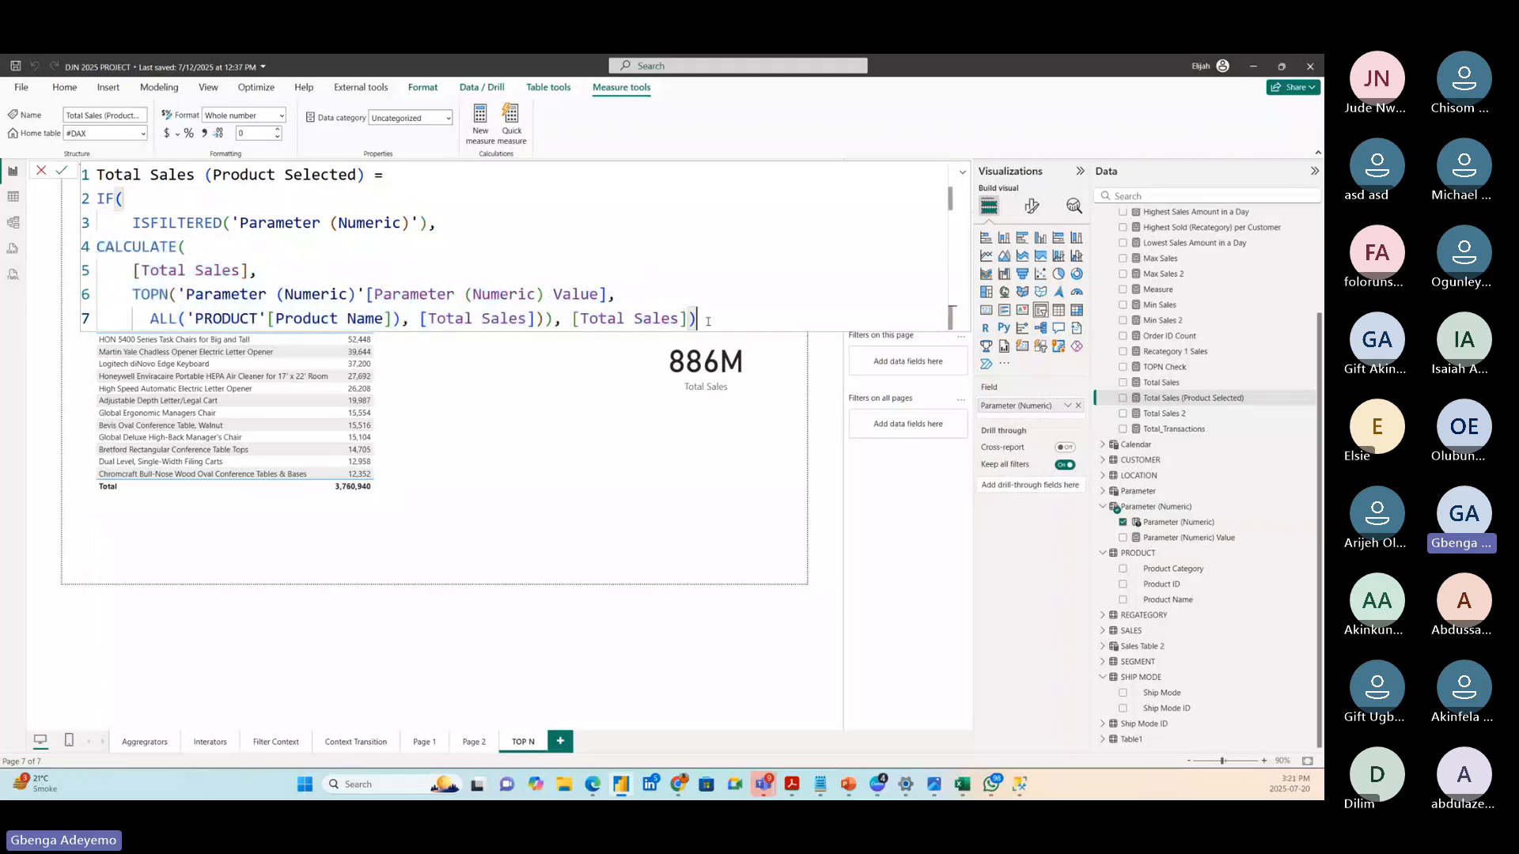
left_click_drag(708, 322, 570, 319)
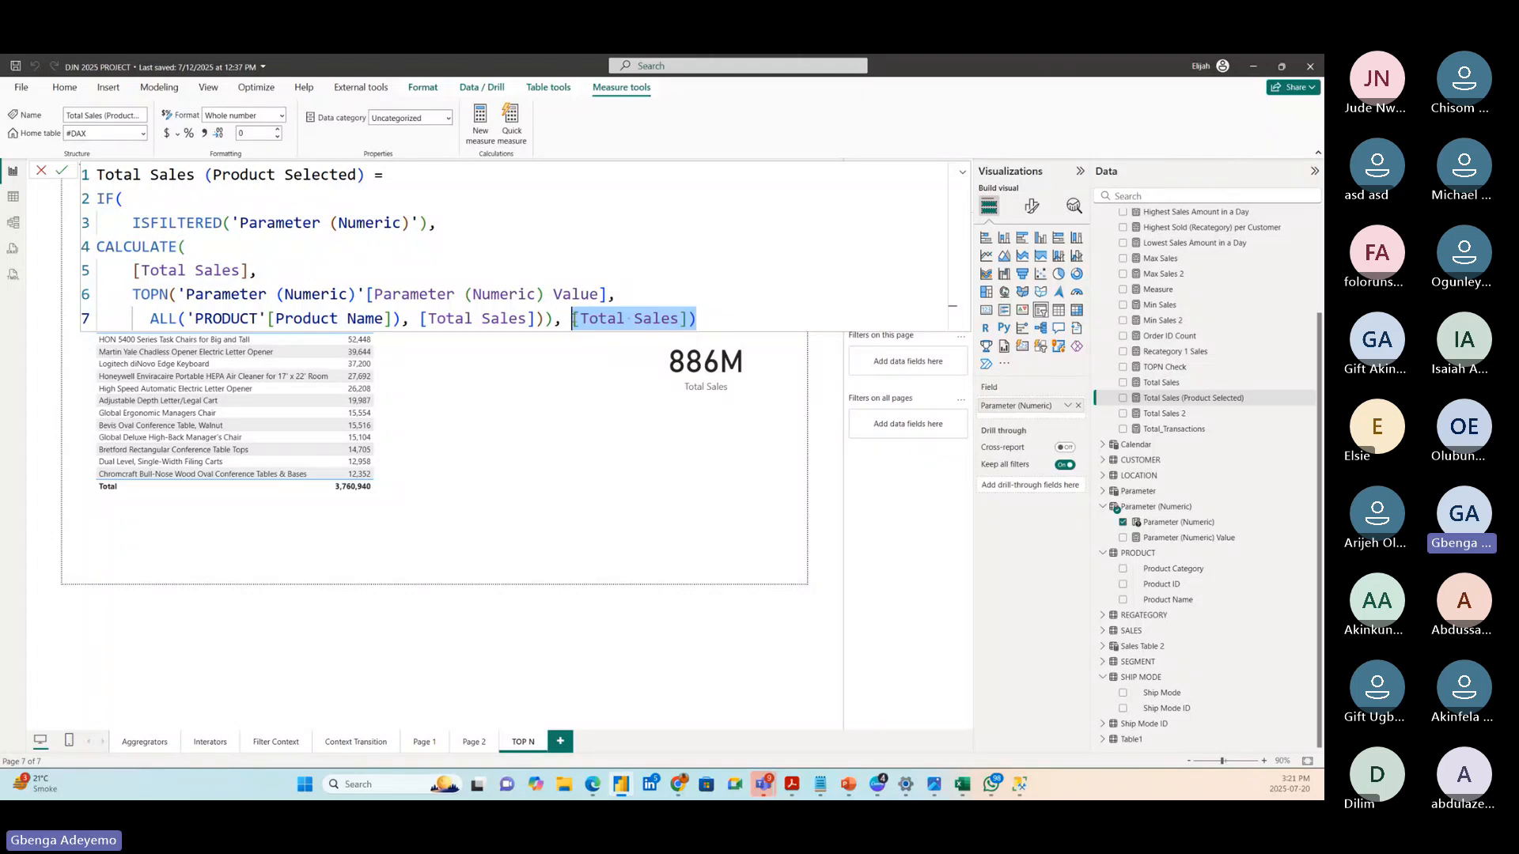
left_click(705, 315)
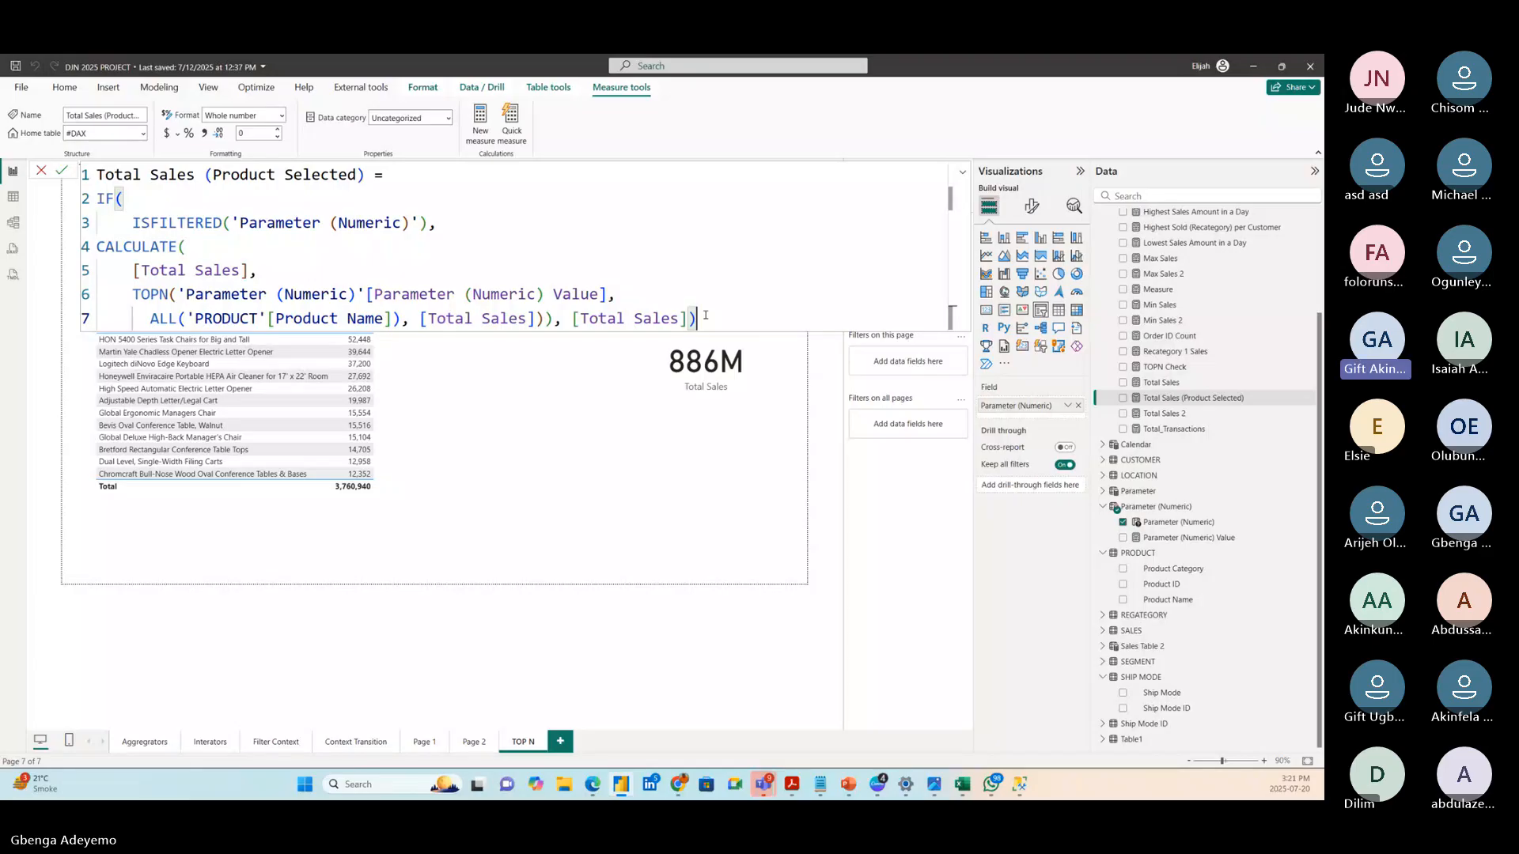
left_click(61, 171)
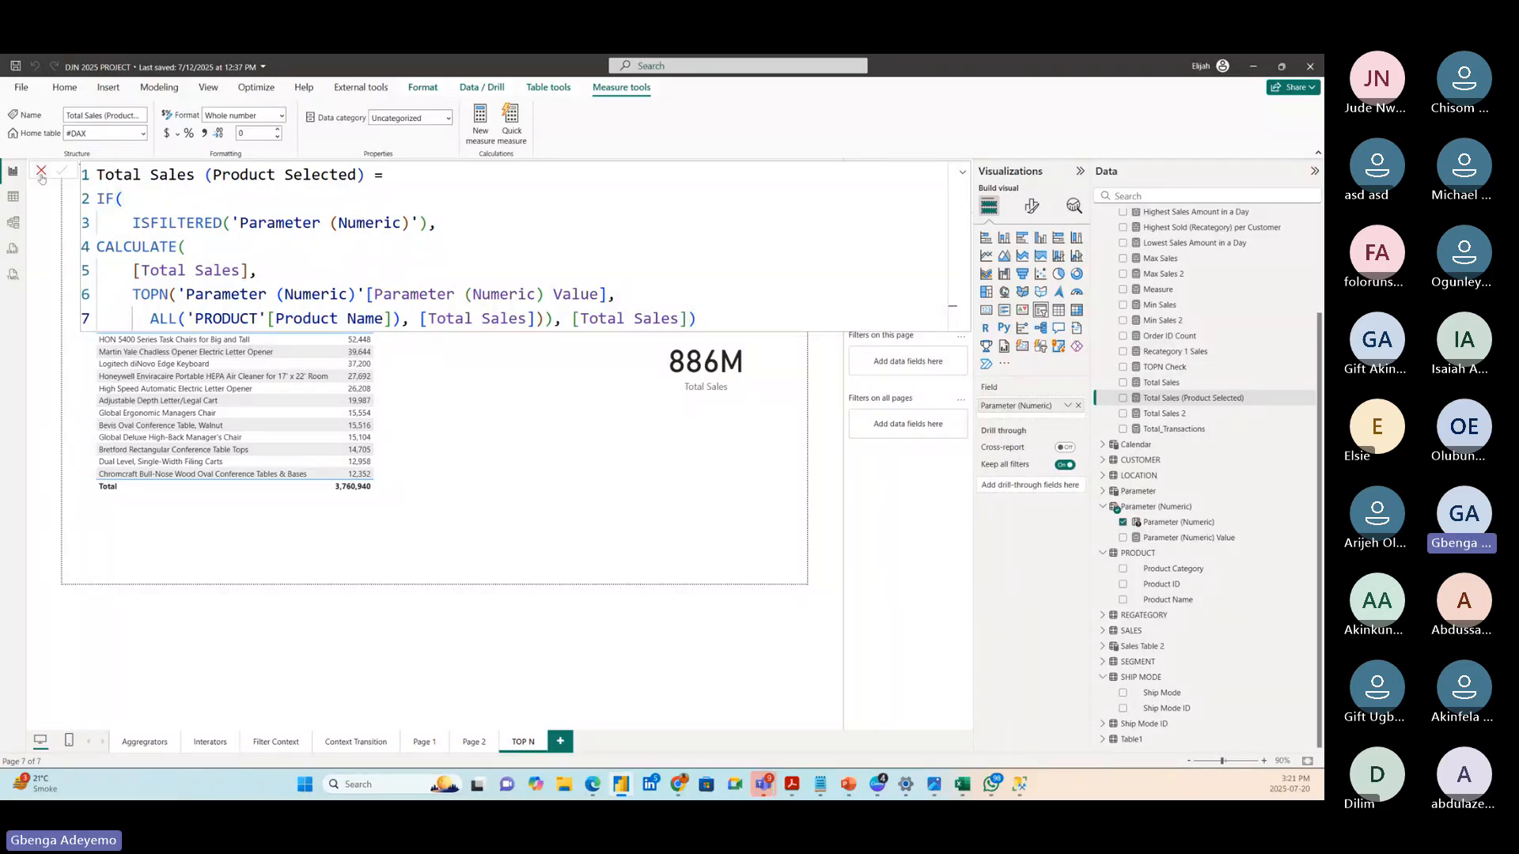
left_click(41, 171)
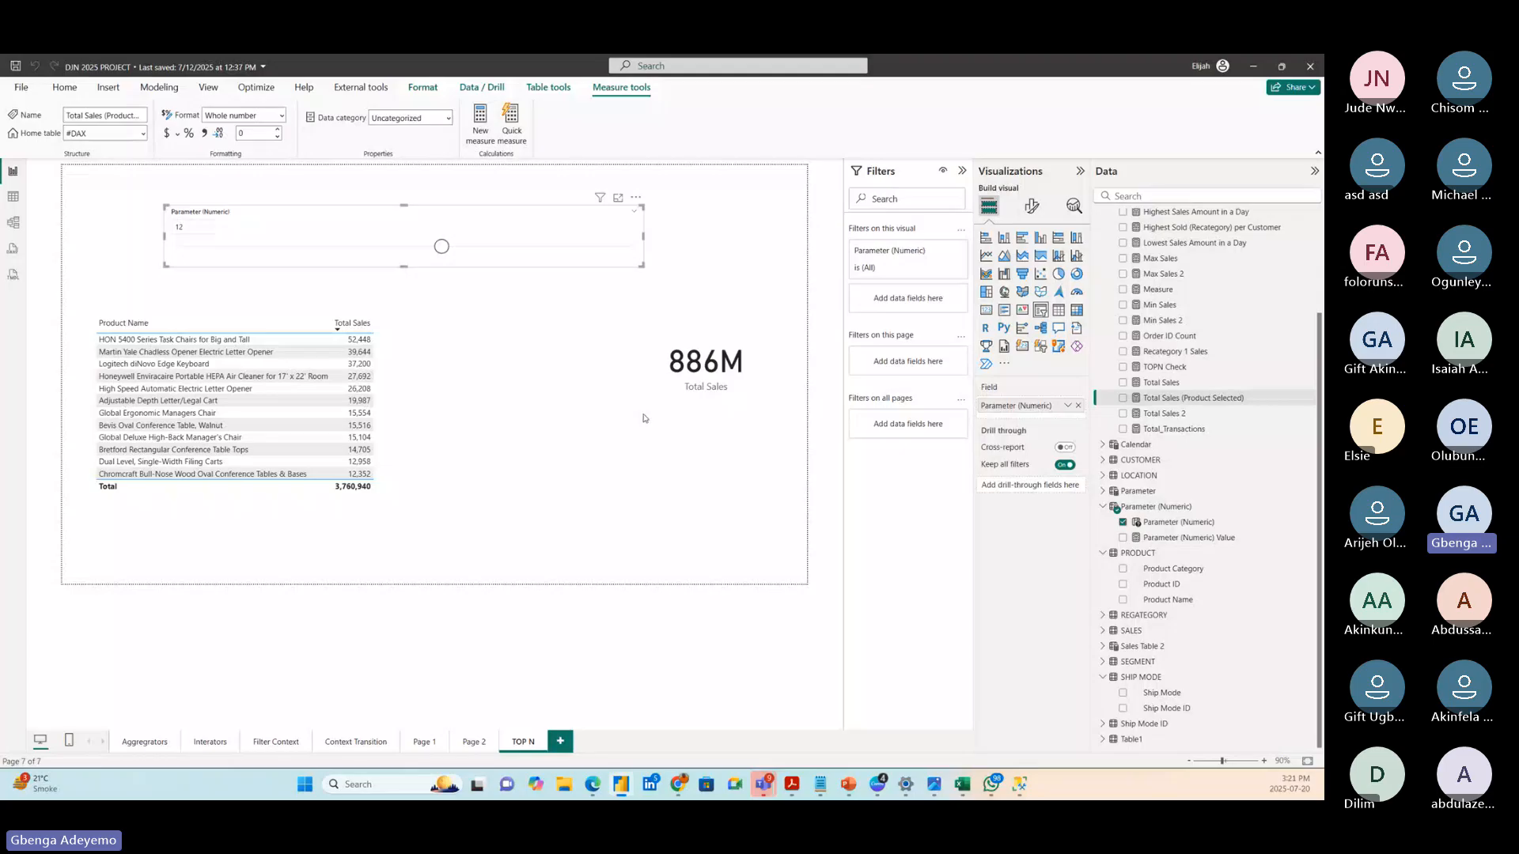
- Duplicate the Total Sales card, replace its field with Total Sales (Product Selected), and place the copy between the table and the original card
left_click(700, 384)
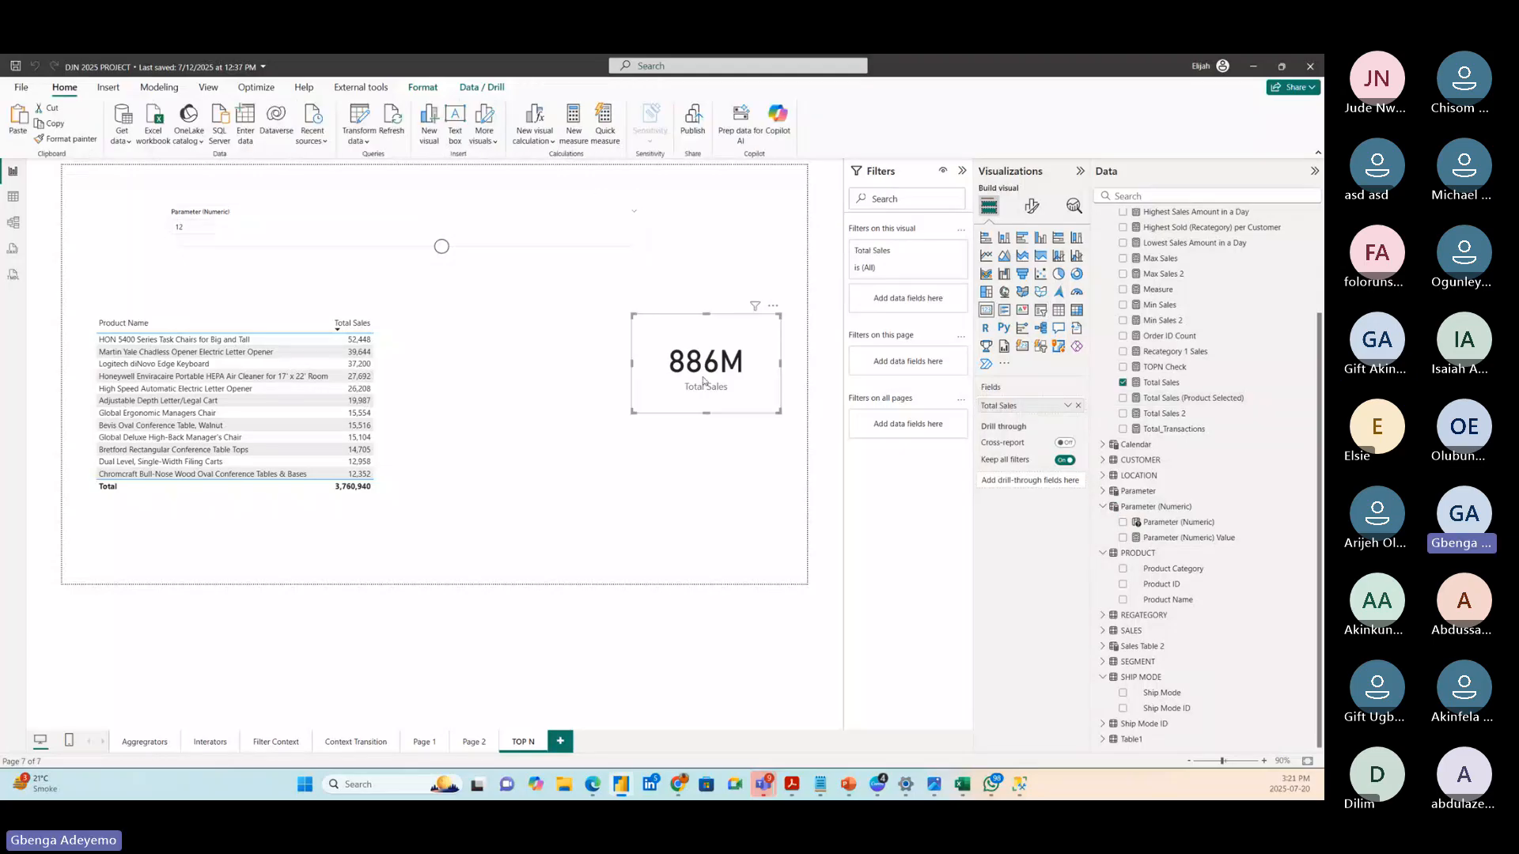
key("ctrl+c")
key("ctrl+v")
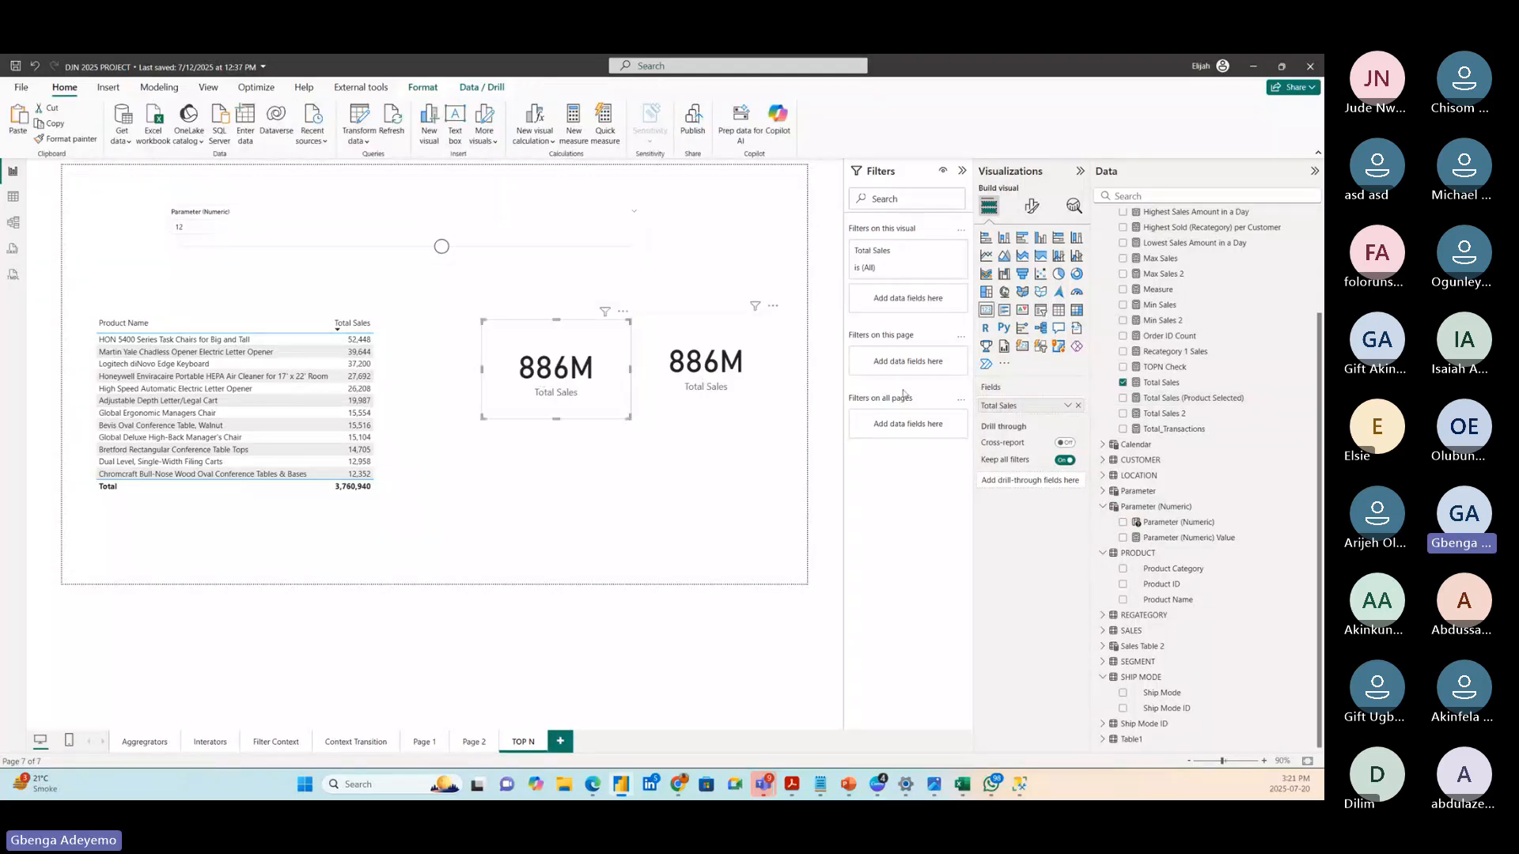
left_click(1215, 398)
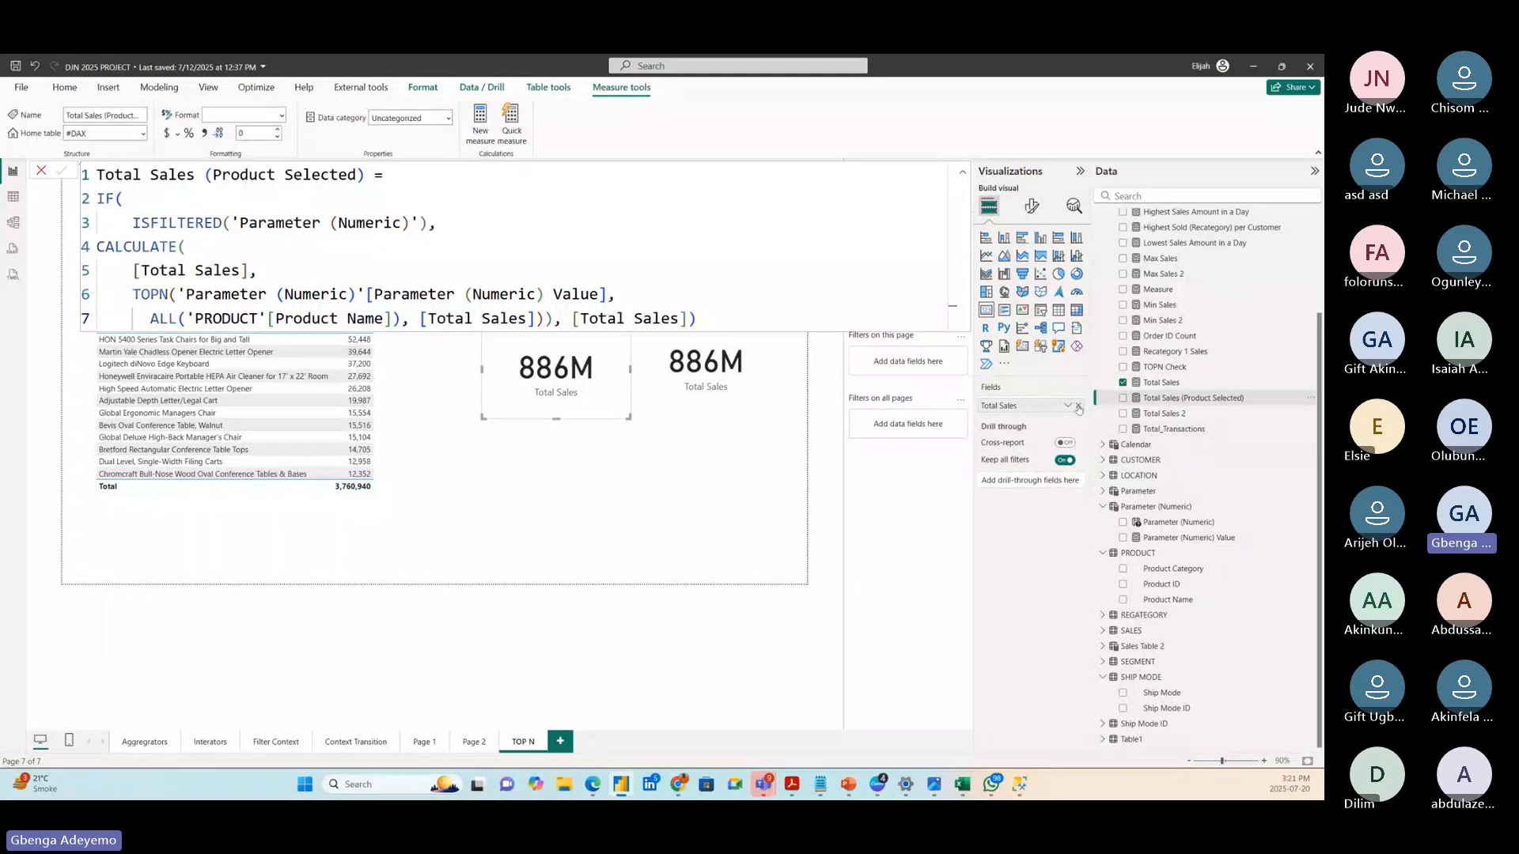
left_click(1078, 407)
left_click_drag(1179, 399, 667, 450)
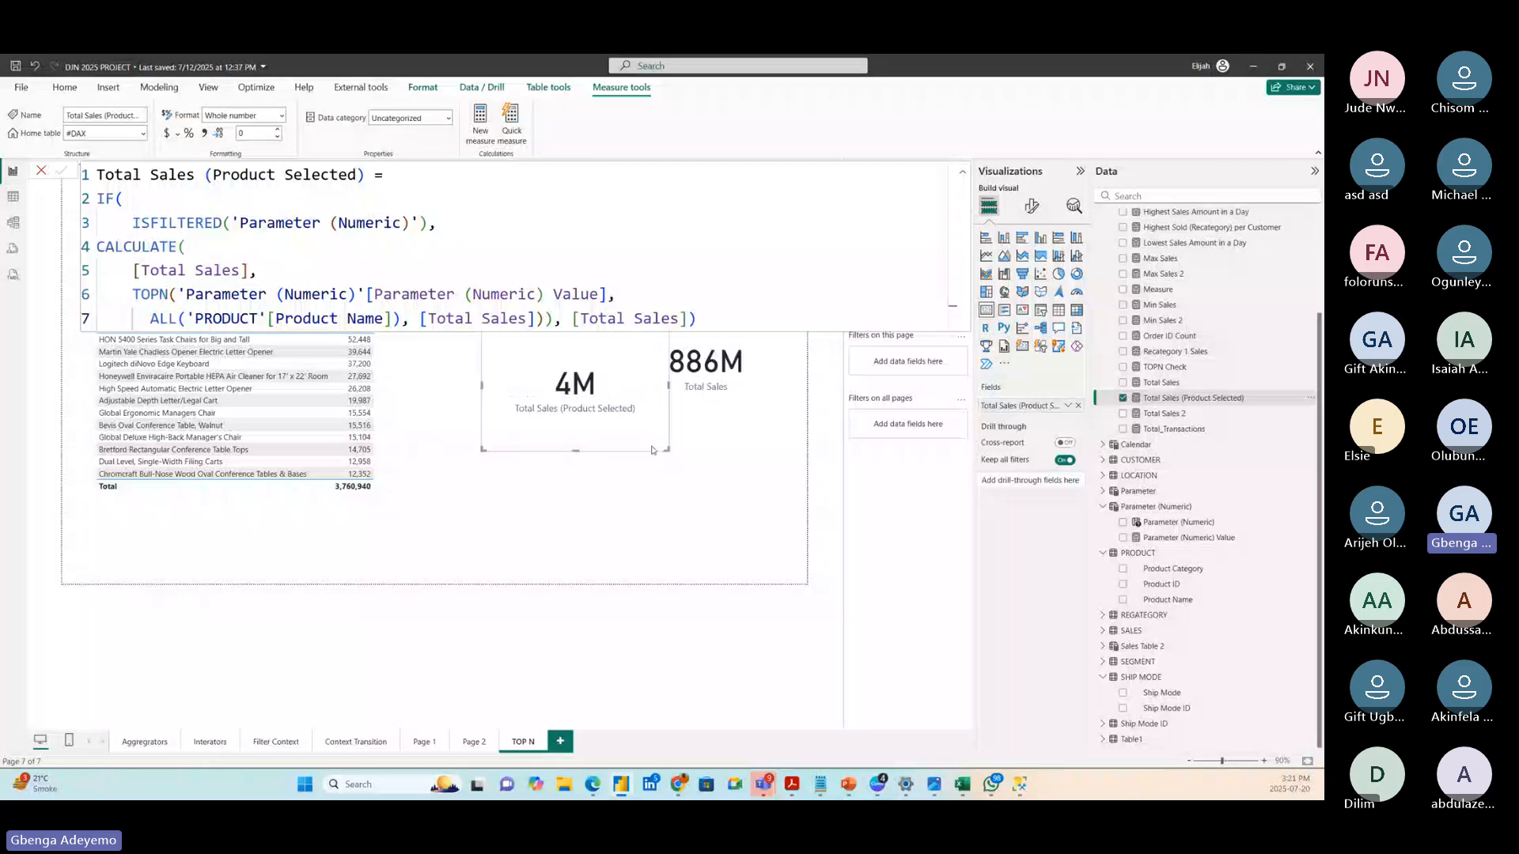
left_click(388, 509)
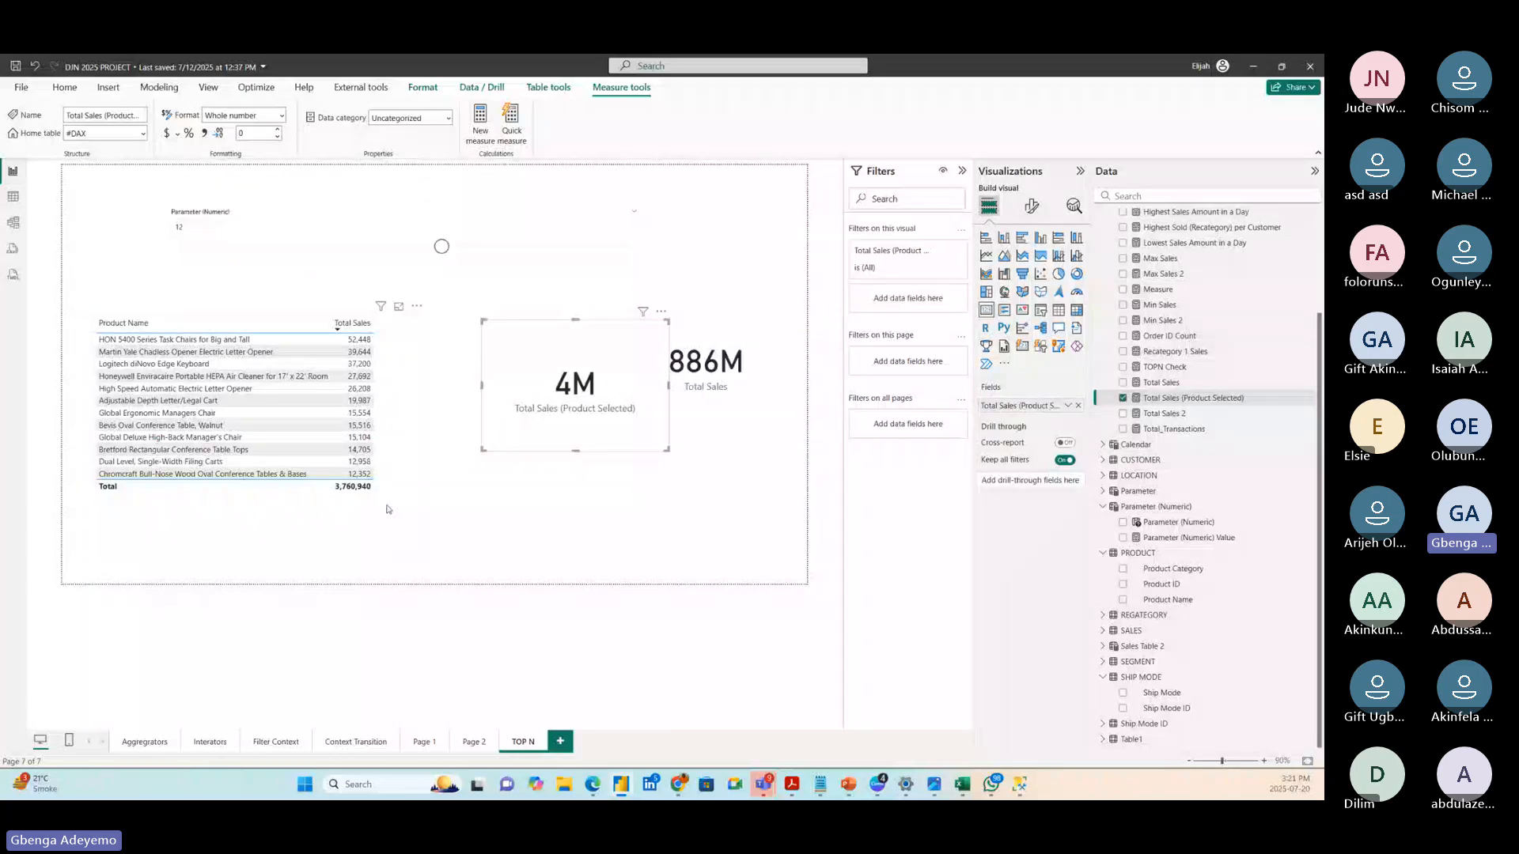
left_click_drag(575, 404, 518, 382)
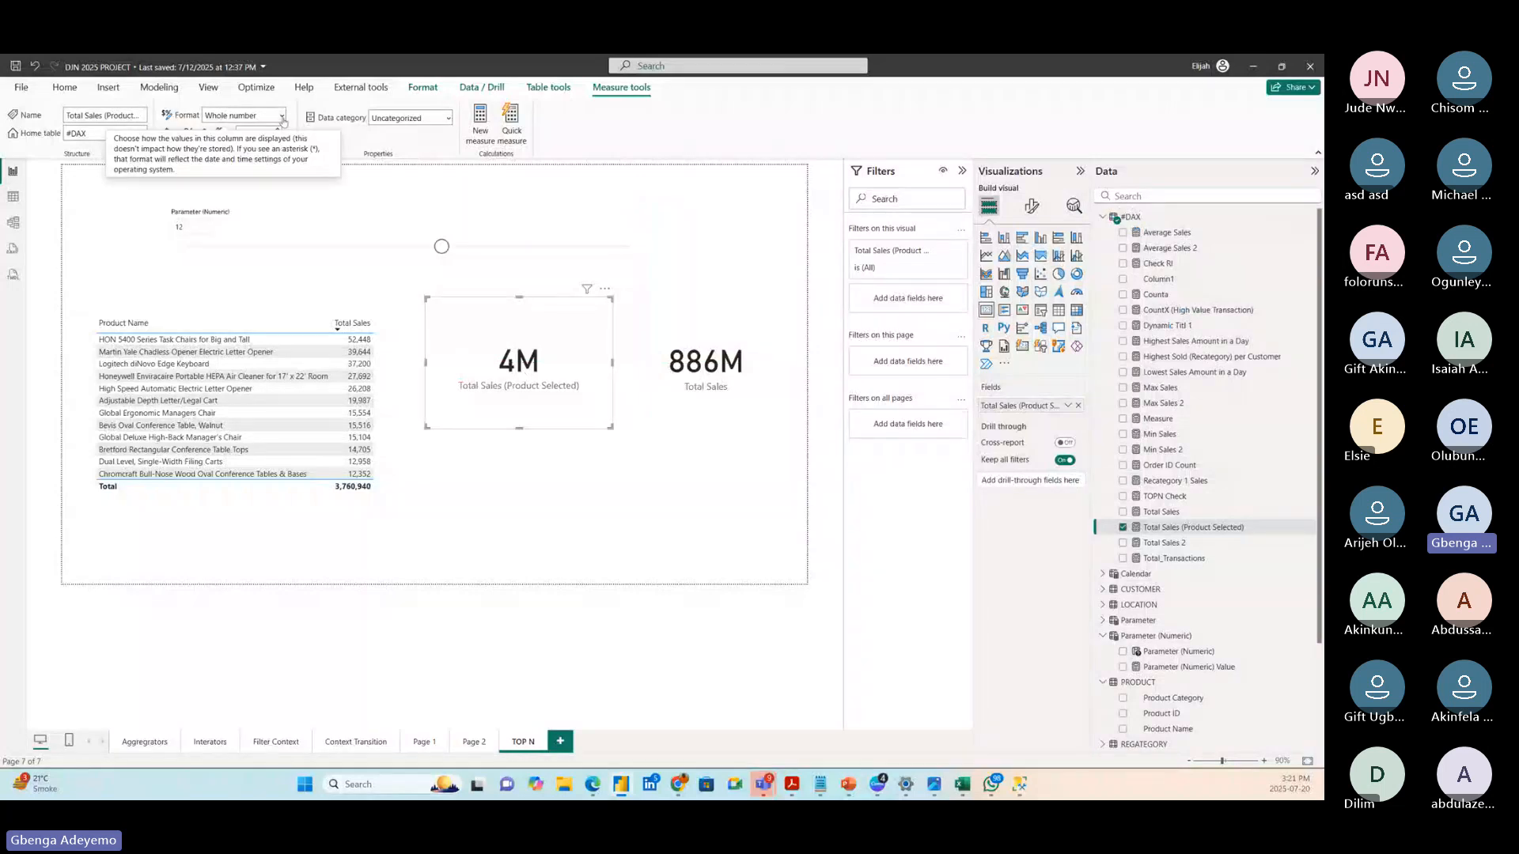
- Set the Total Sales (Product Selected) card's display units to None, add a thousands separator to the measure, and shift the card slightly
left_click(1031, 206)
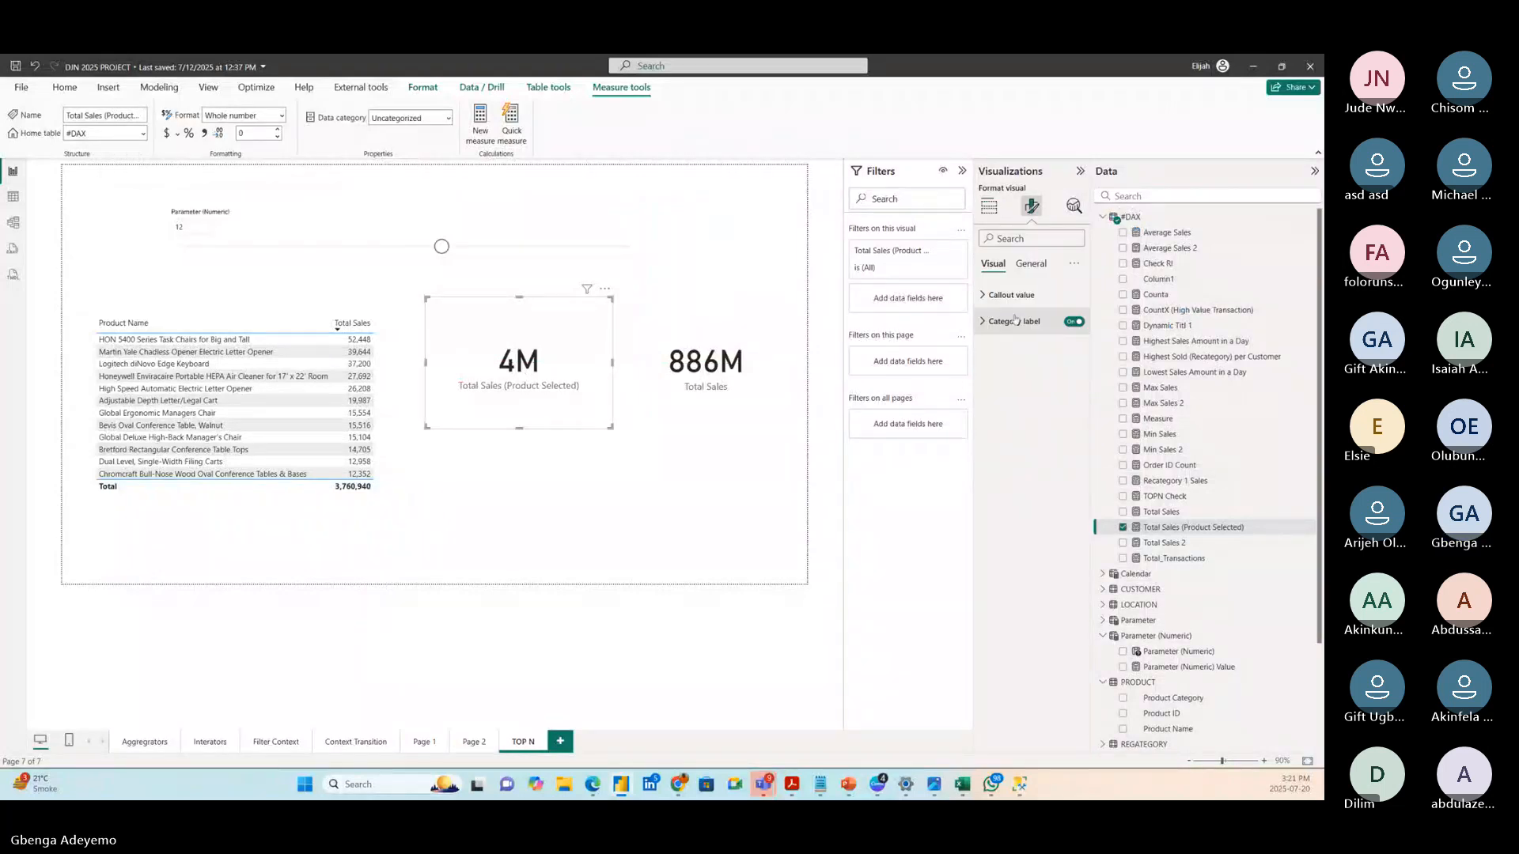
left_click(1010, 294)
left_click(1027, 427)
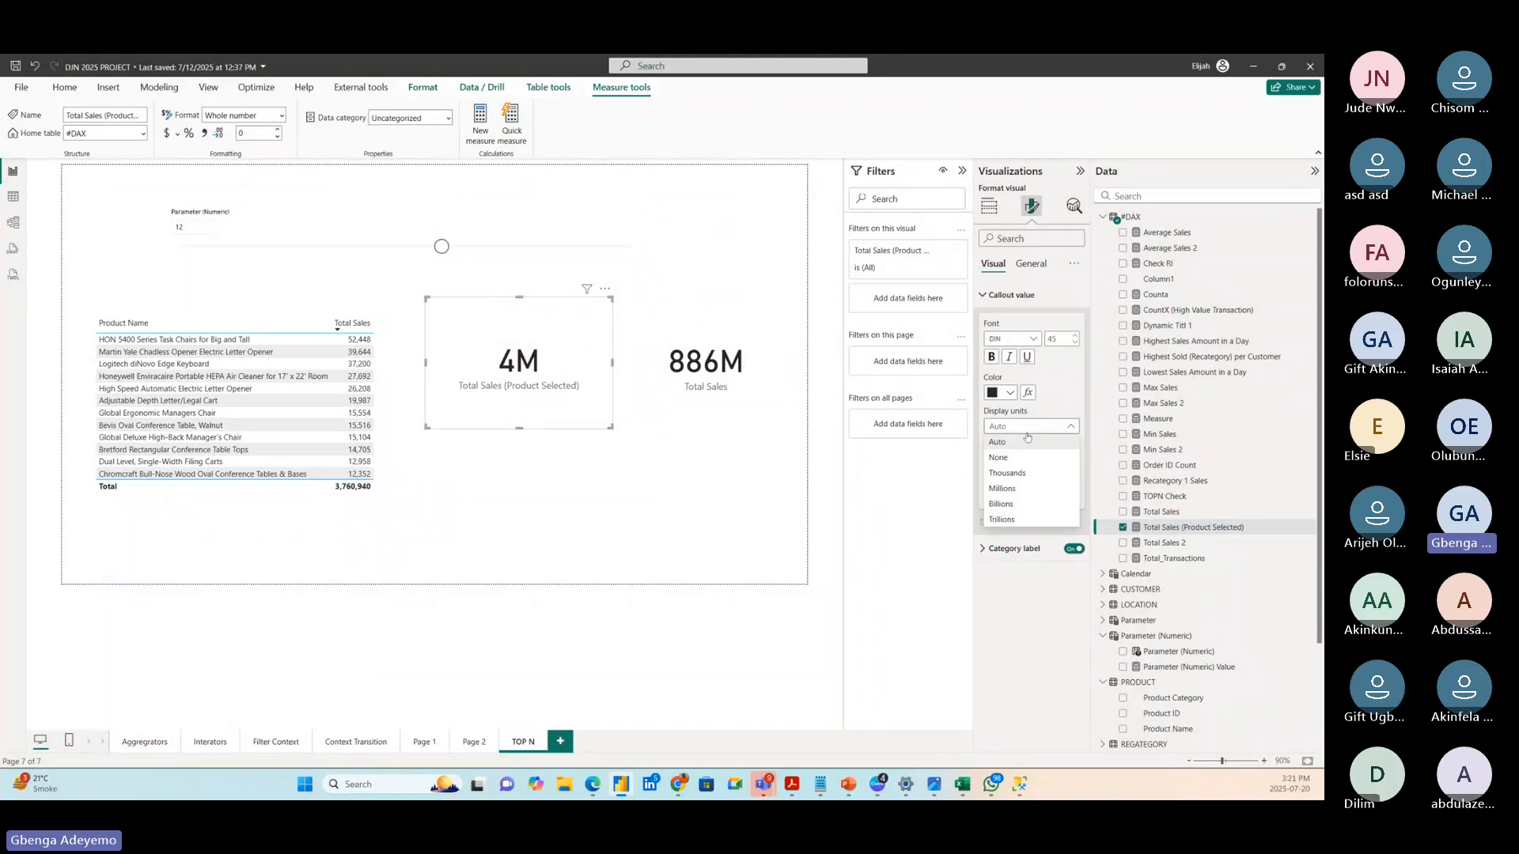
left_click(1003, 457)
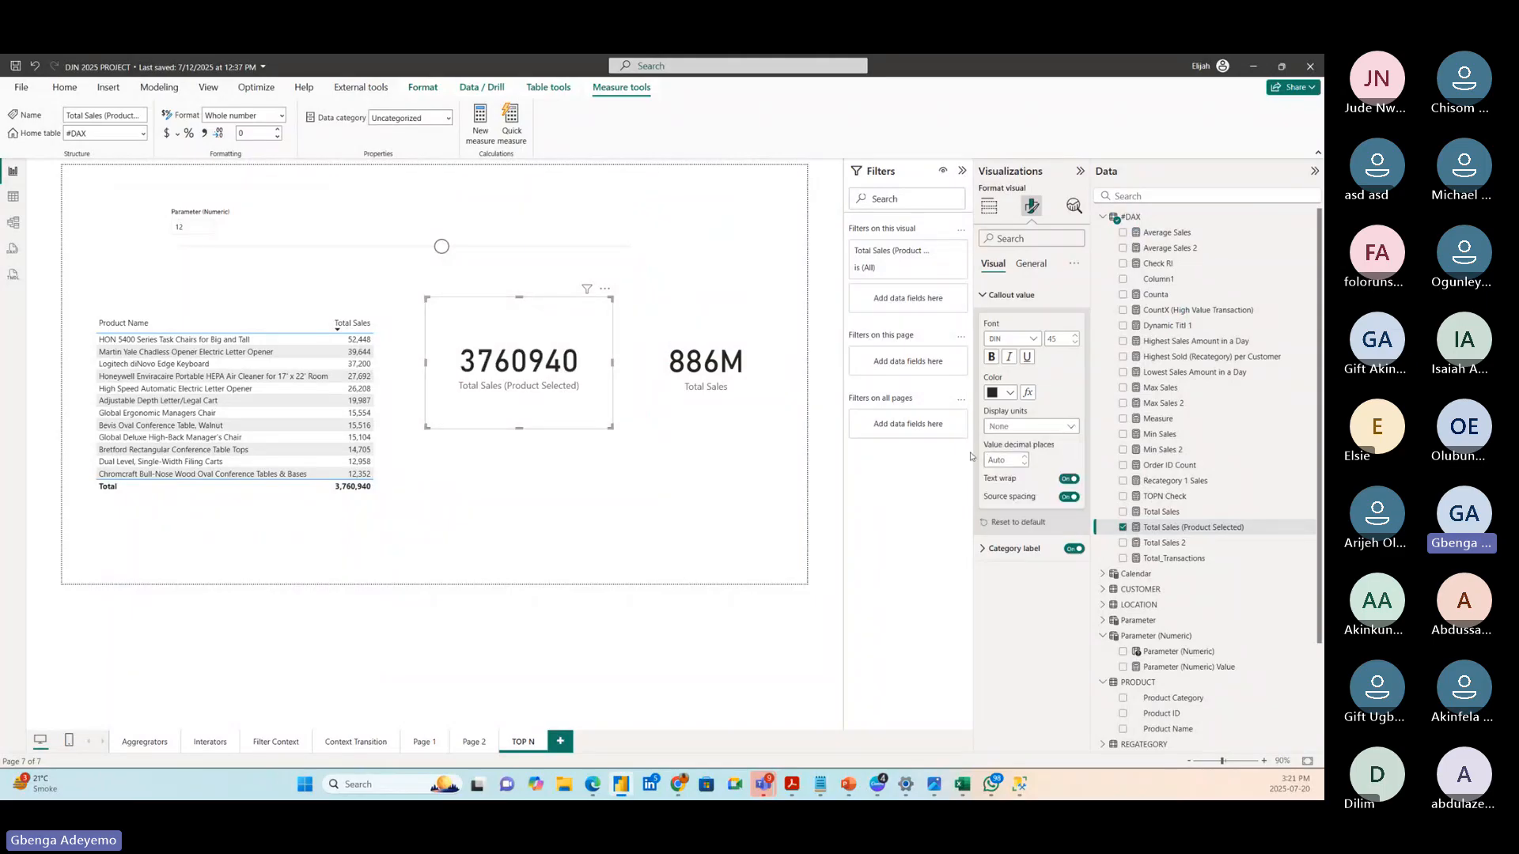
left_click(205, 135)
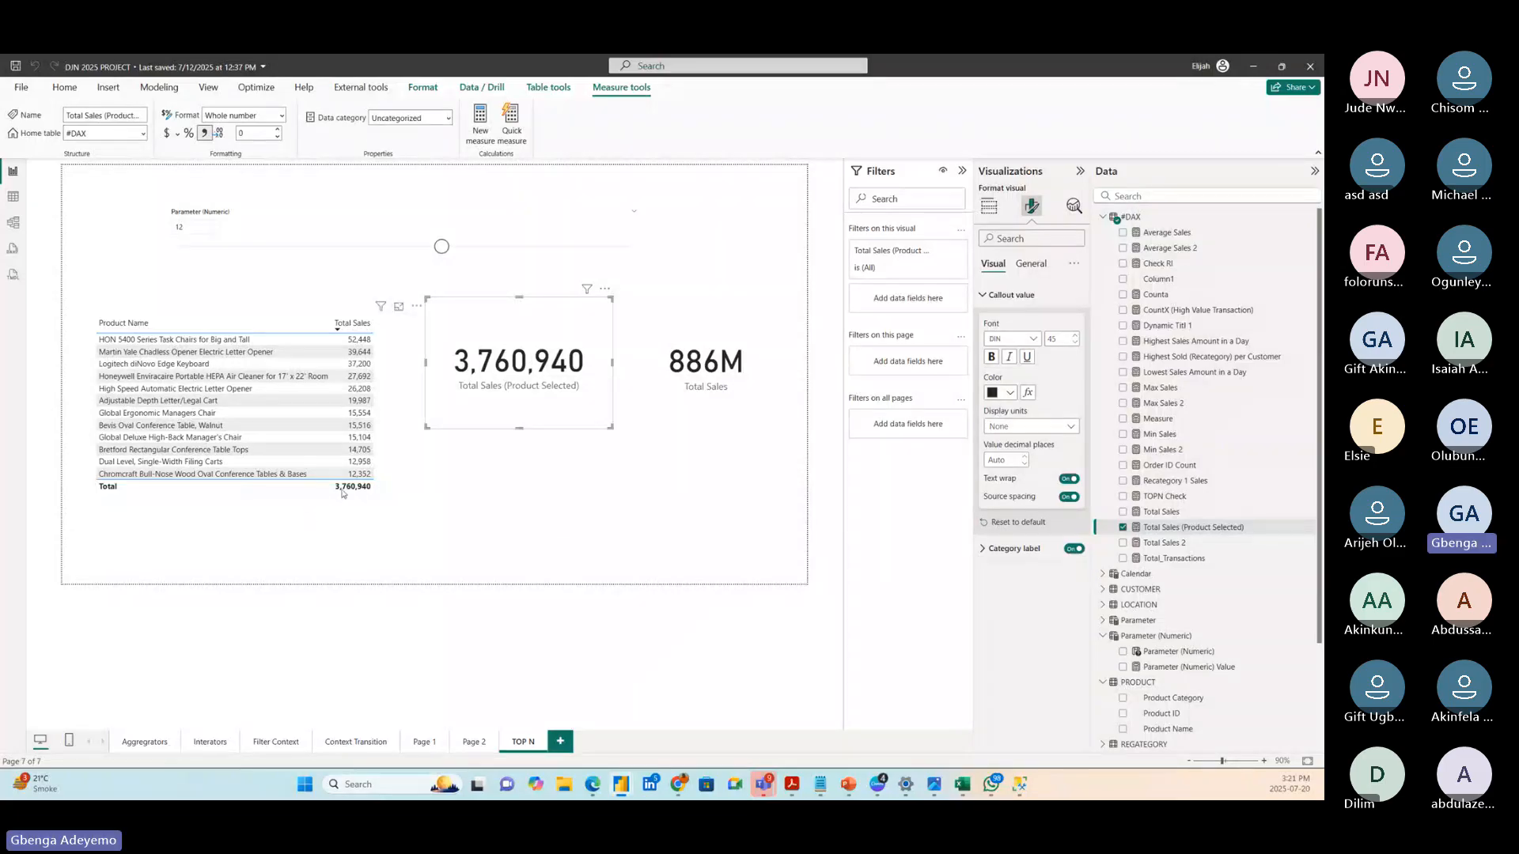
left_click_drag(485, 397, 510, 393)
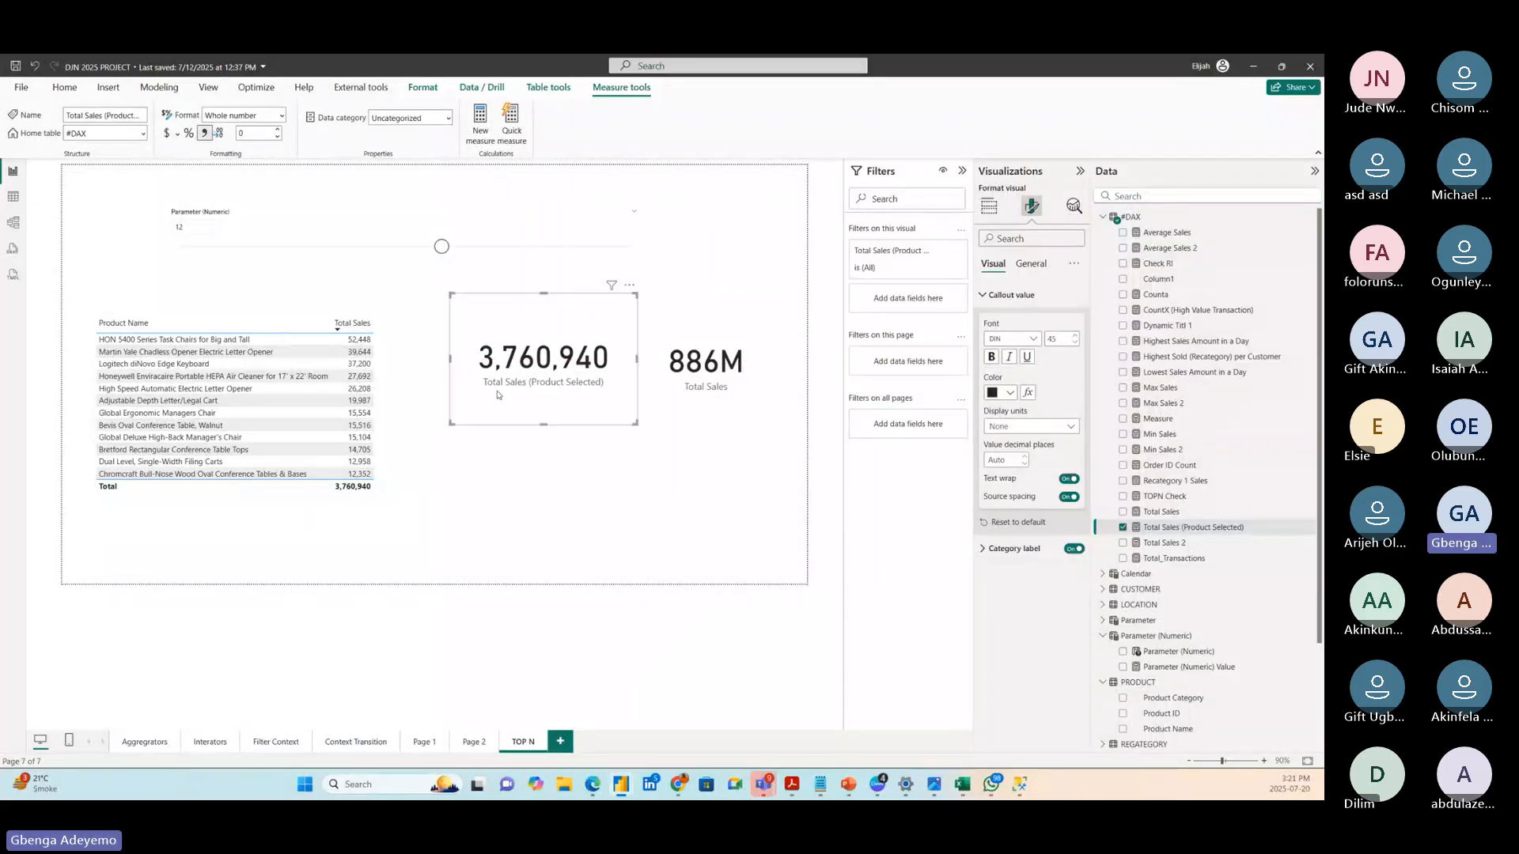
- Set the numeric parameter slicer to 6 and readjust the Total Sales (Product Selected) card's position beside the table
left_click_drag(441, 246, 298, 247)
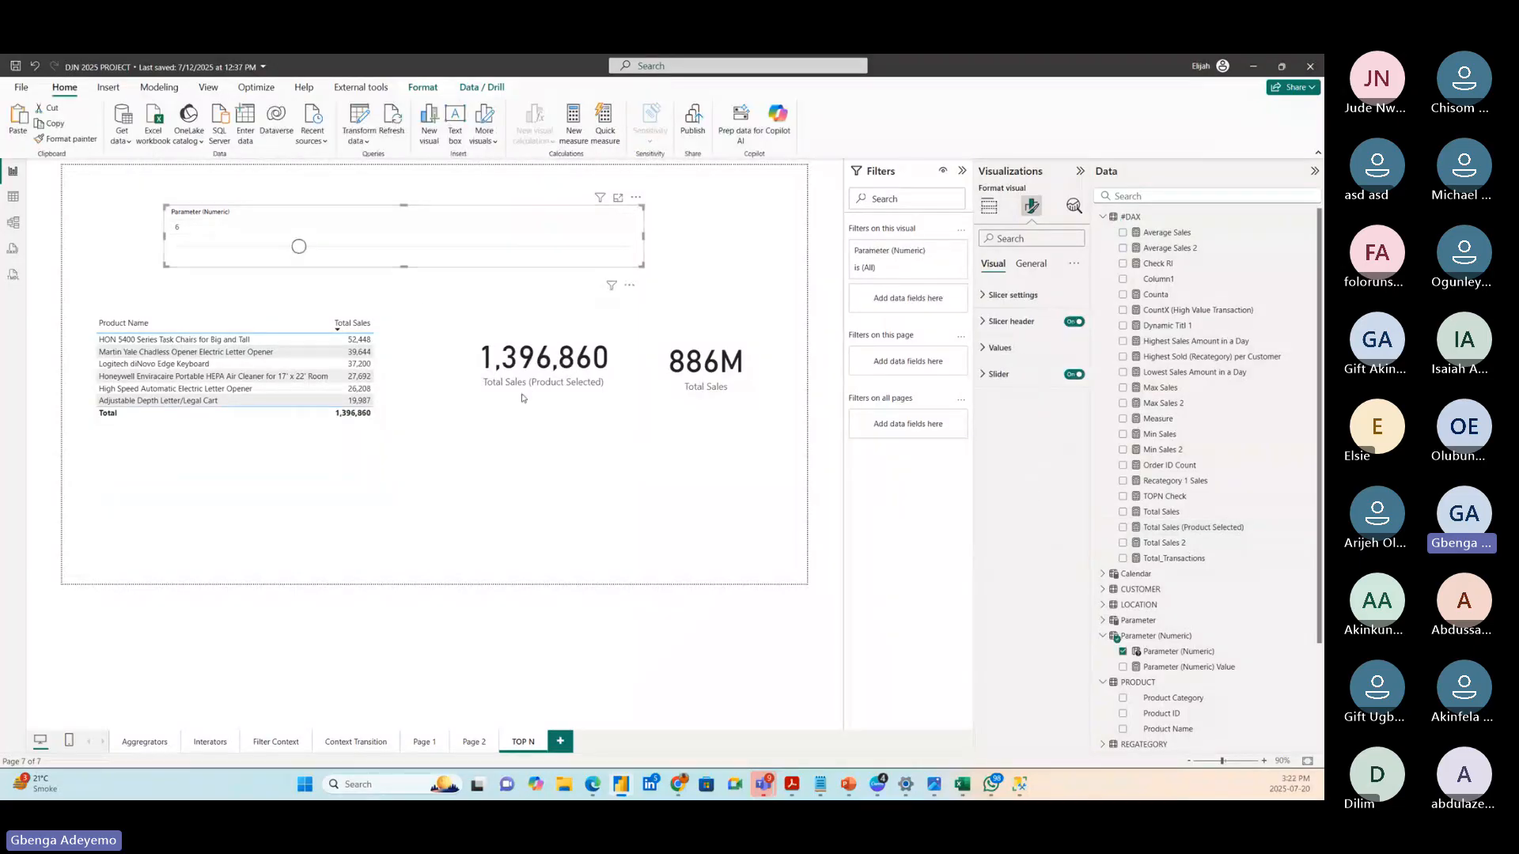
left_click(562, 400)
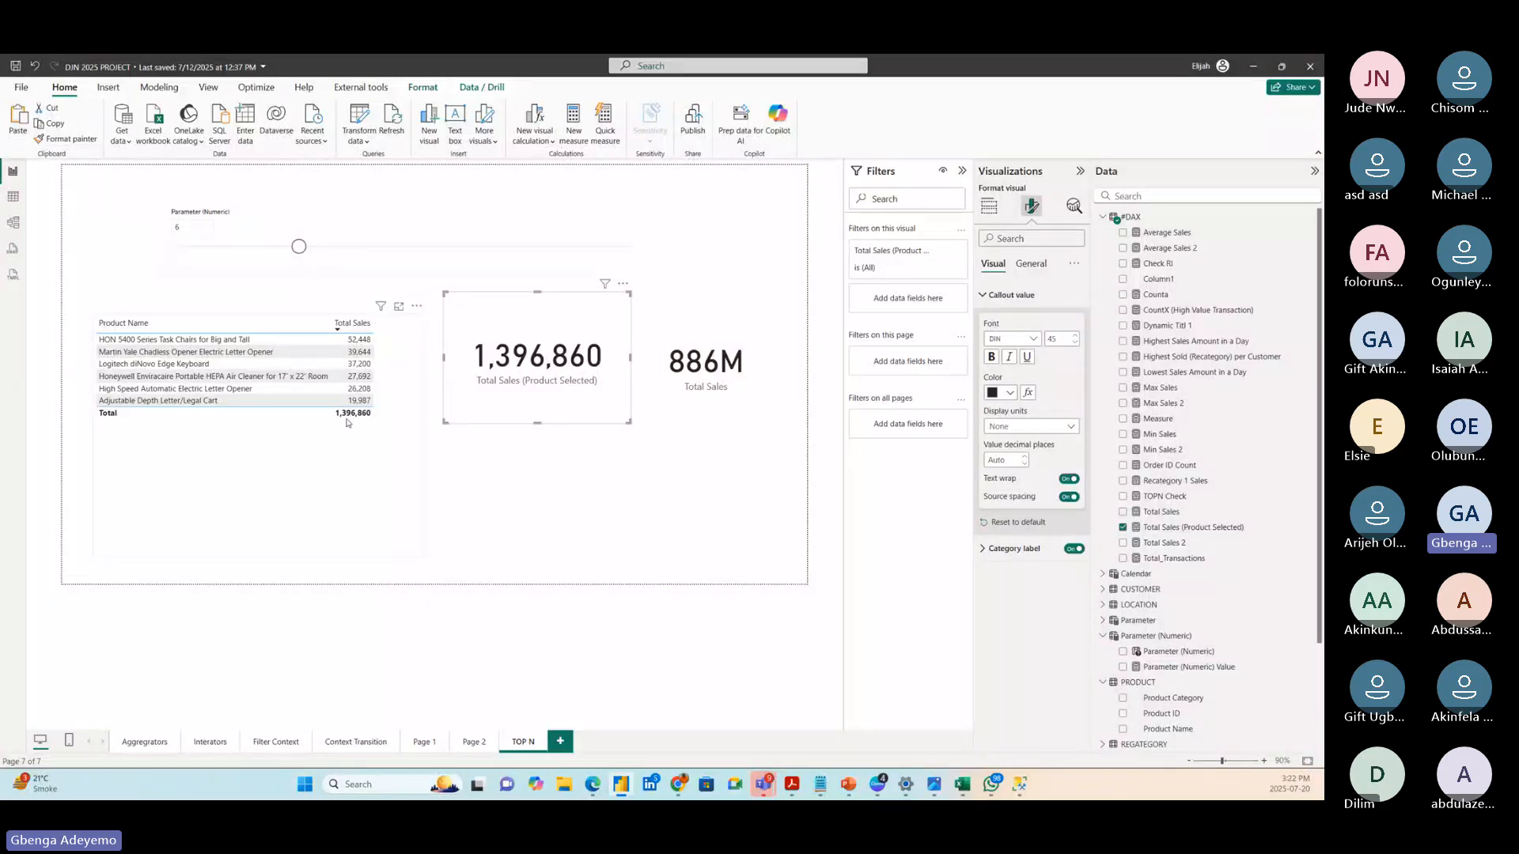
left_click_drag(599, 394, 573, 403)
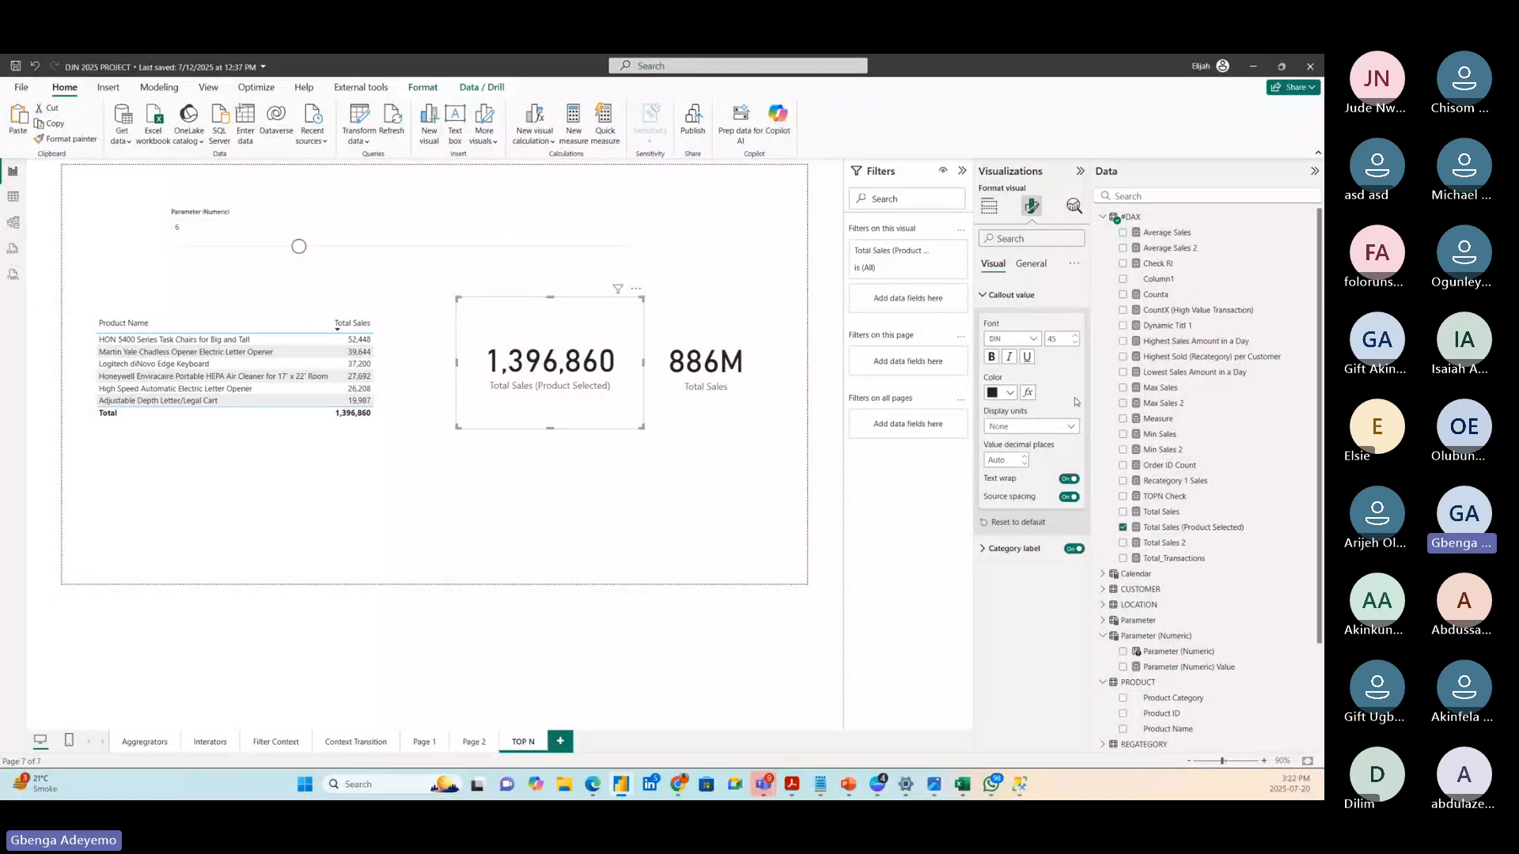
- Review the full formula of the Total Sales (Product Selected) measure and close the formula editor
left_click(1189, 529)
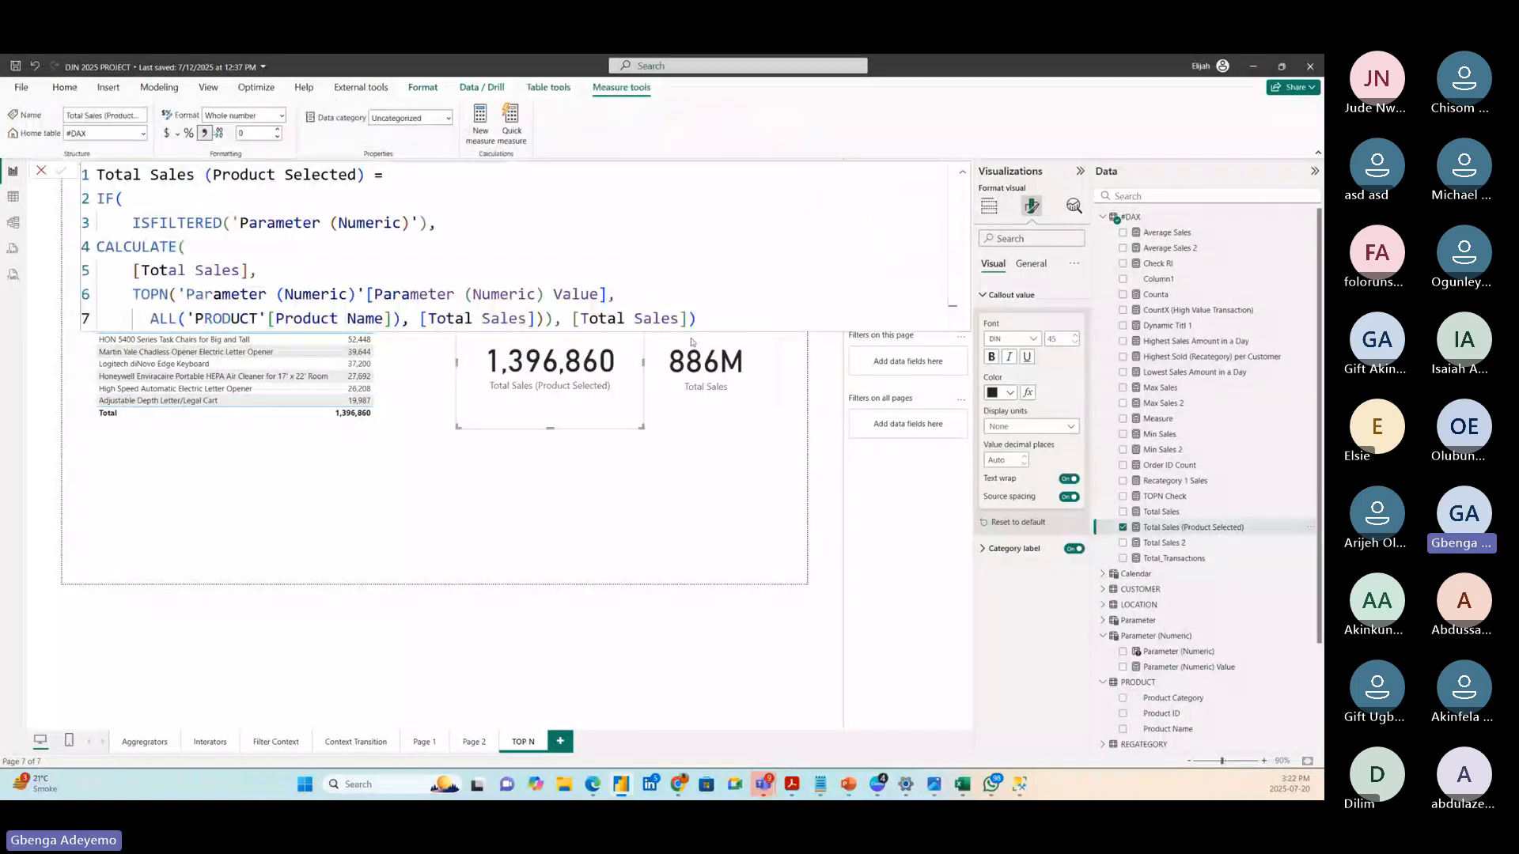
left_click(722, 319)
left_click(60, 170)
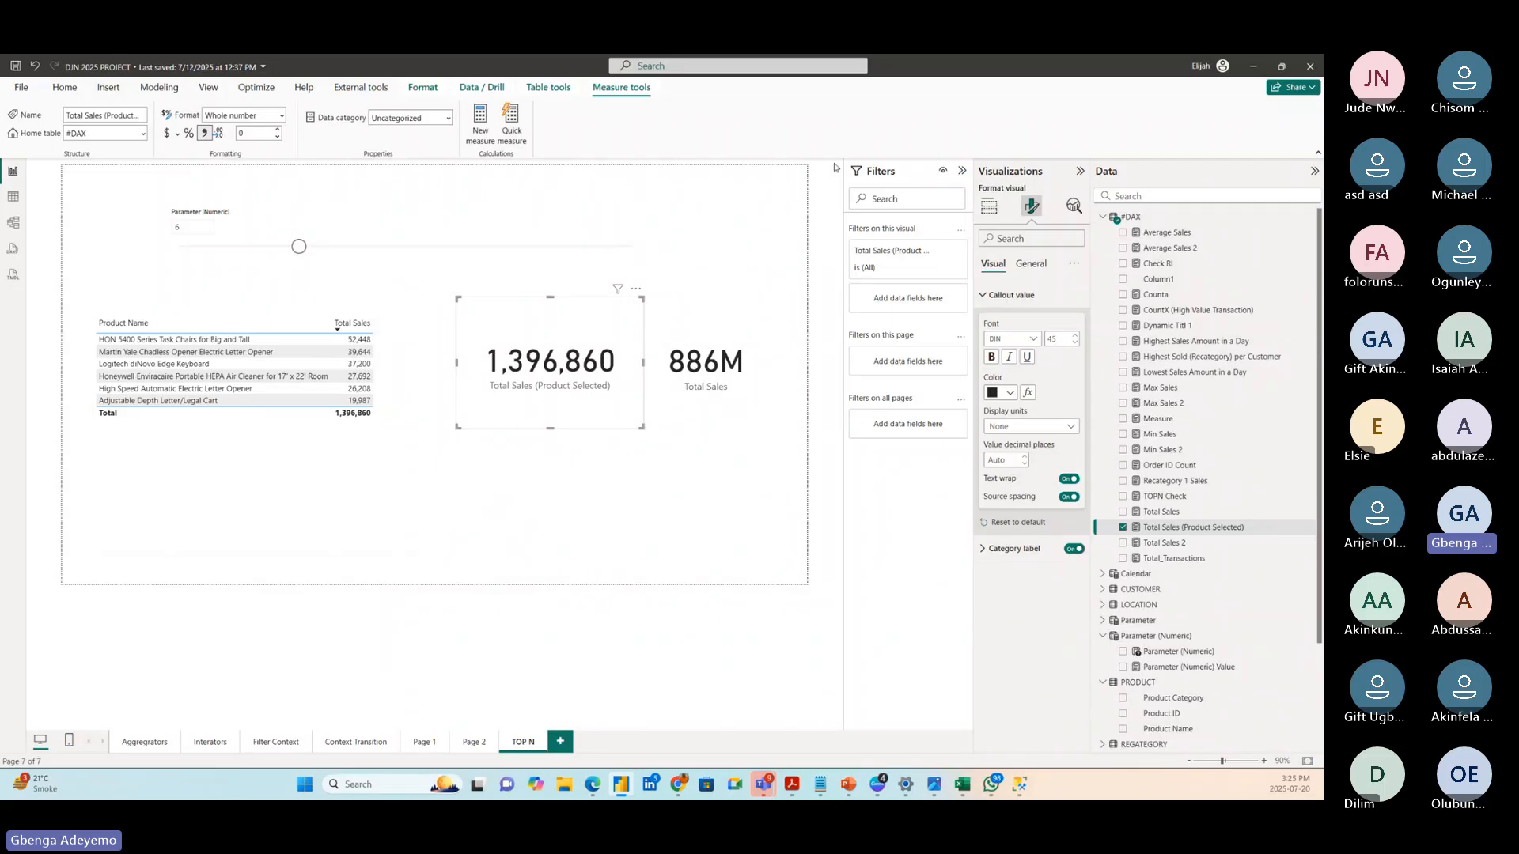
- Create a new measure in the #DAX table and add a second line to its formula
right_click(1187, 220)
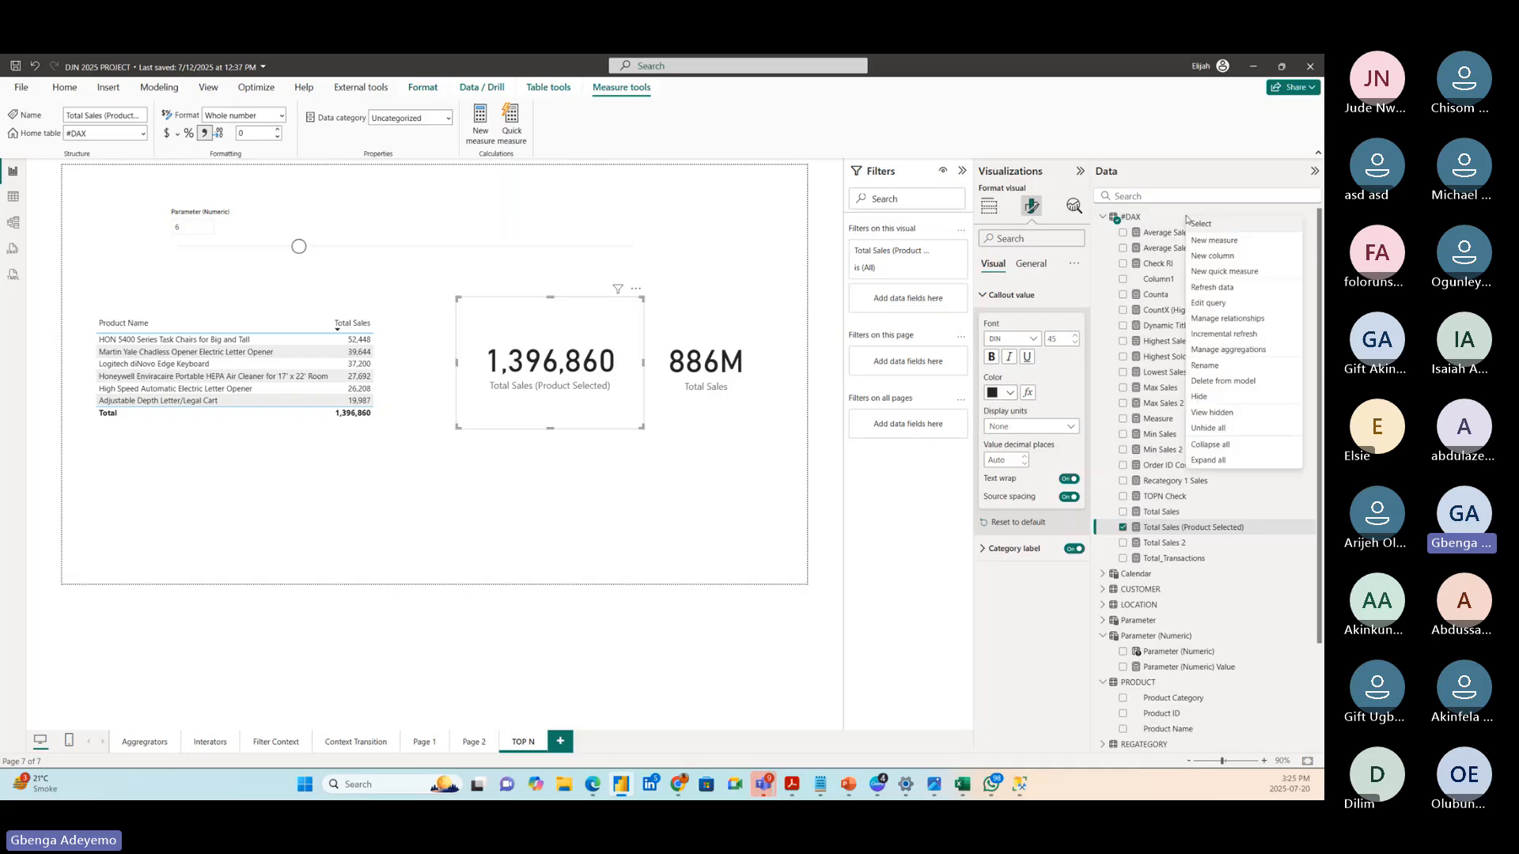
left_click(1203, 239)
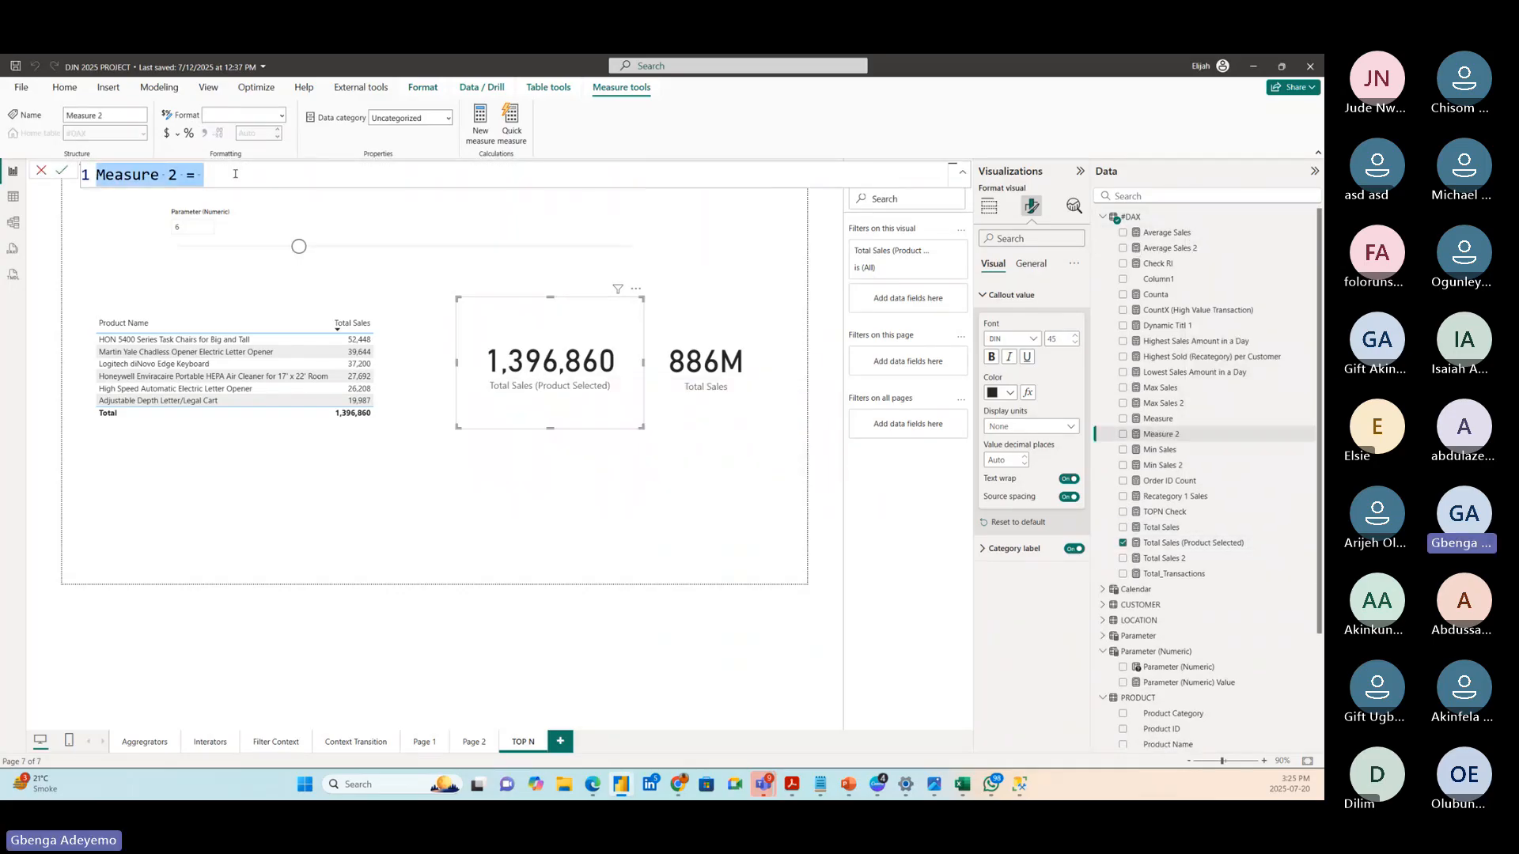
left_click(234, 174)
key("shift+Return")
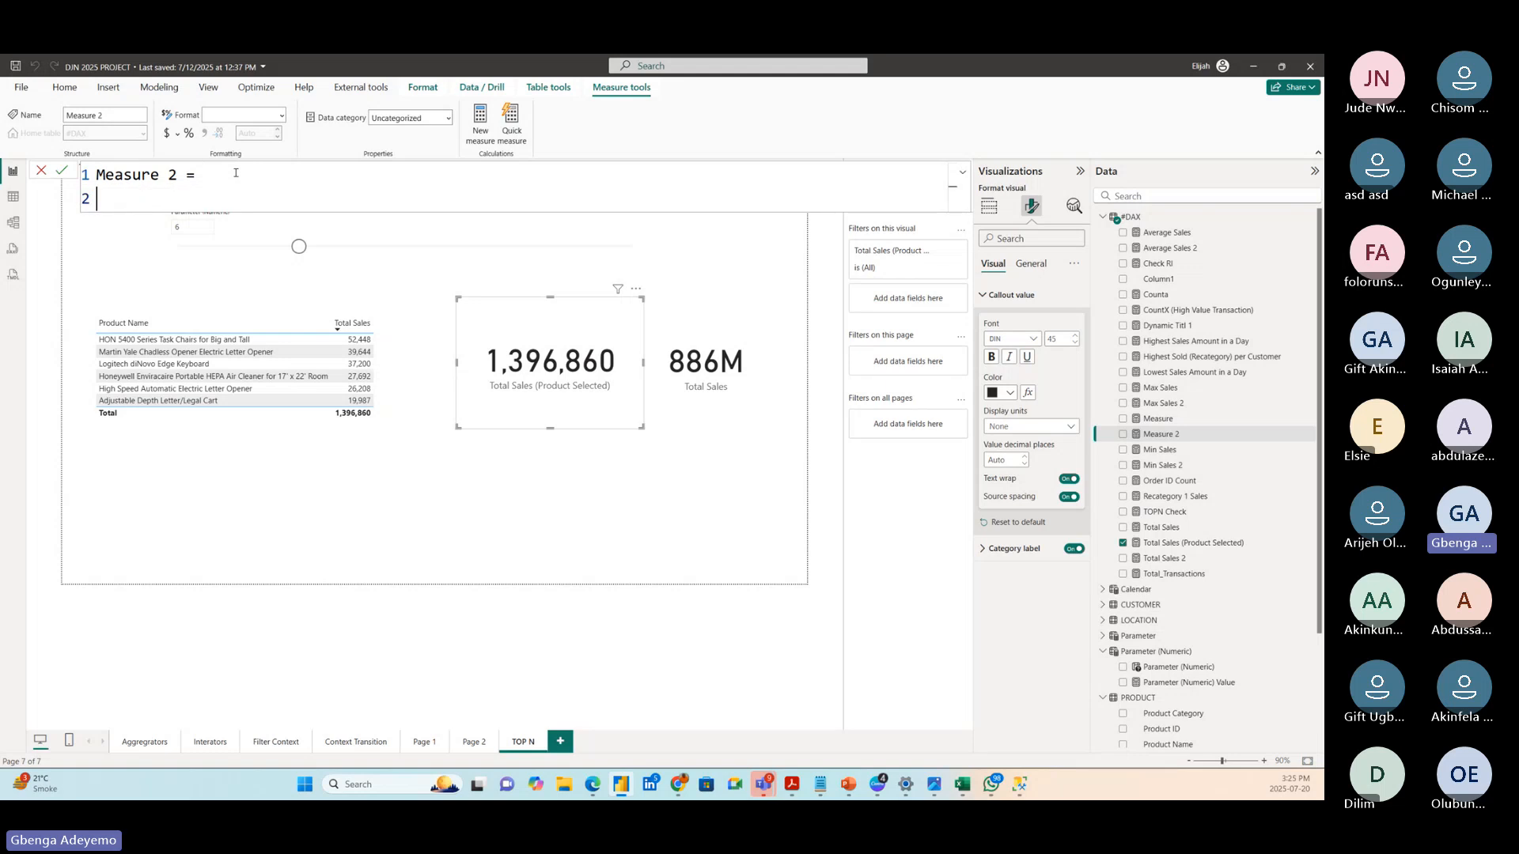
type("top")
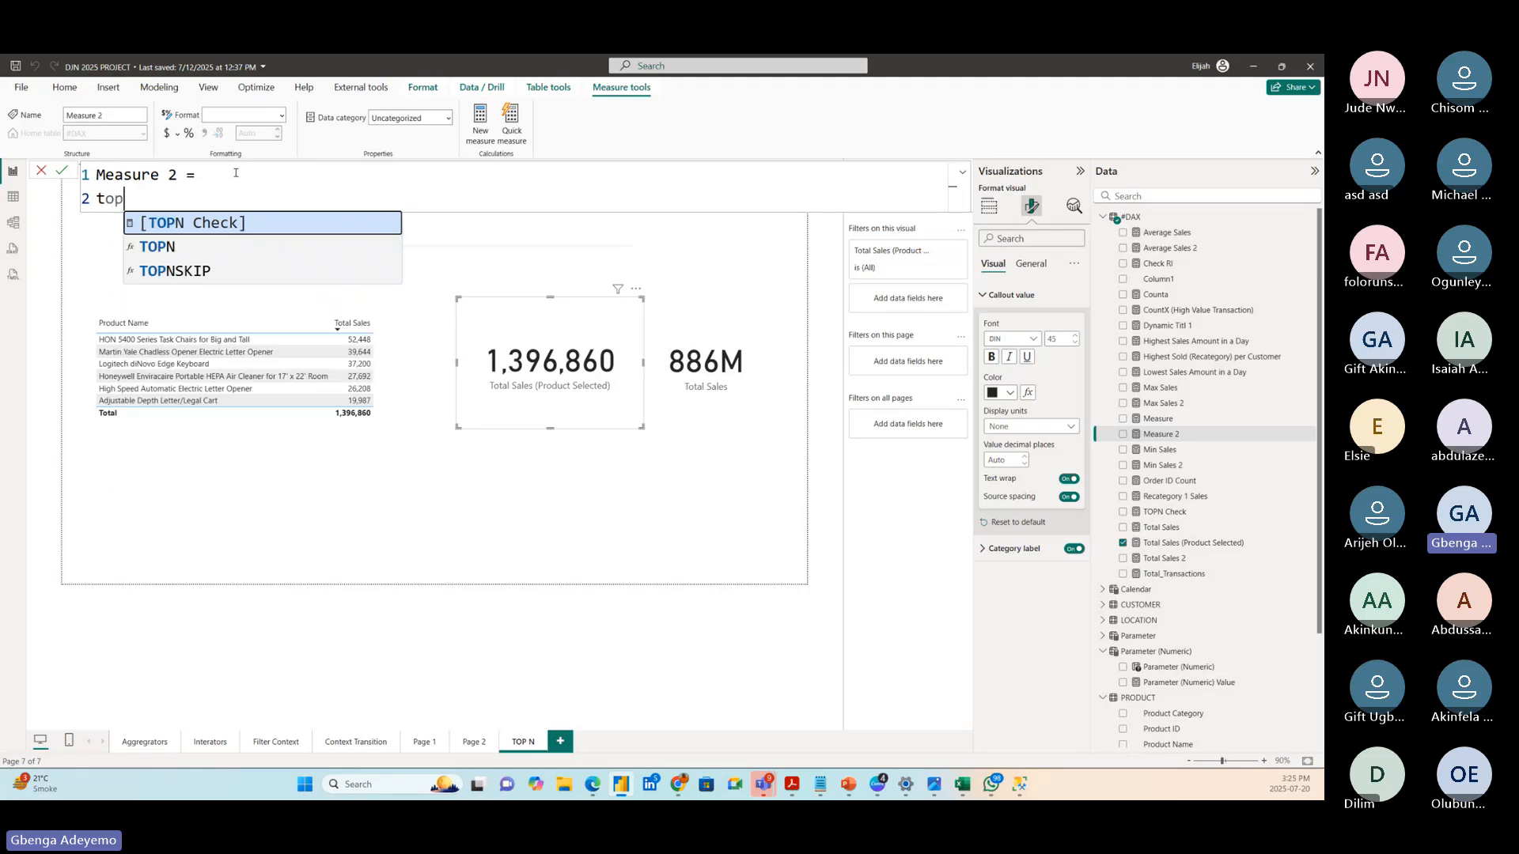
key("Down")
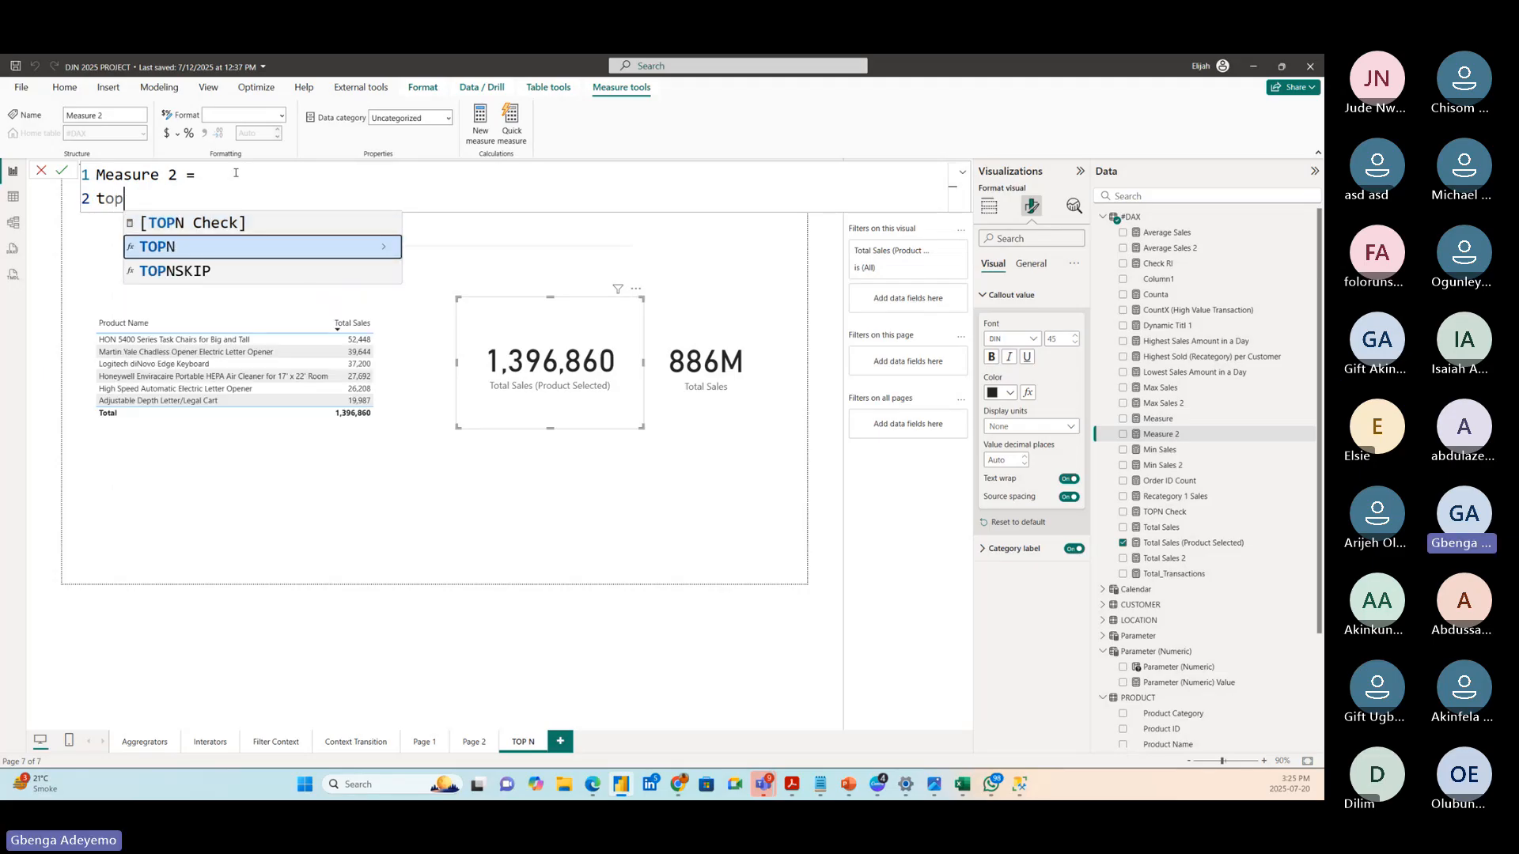
key("Tab")
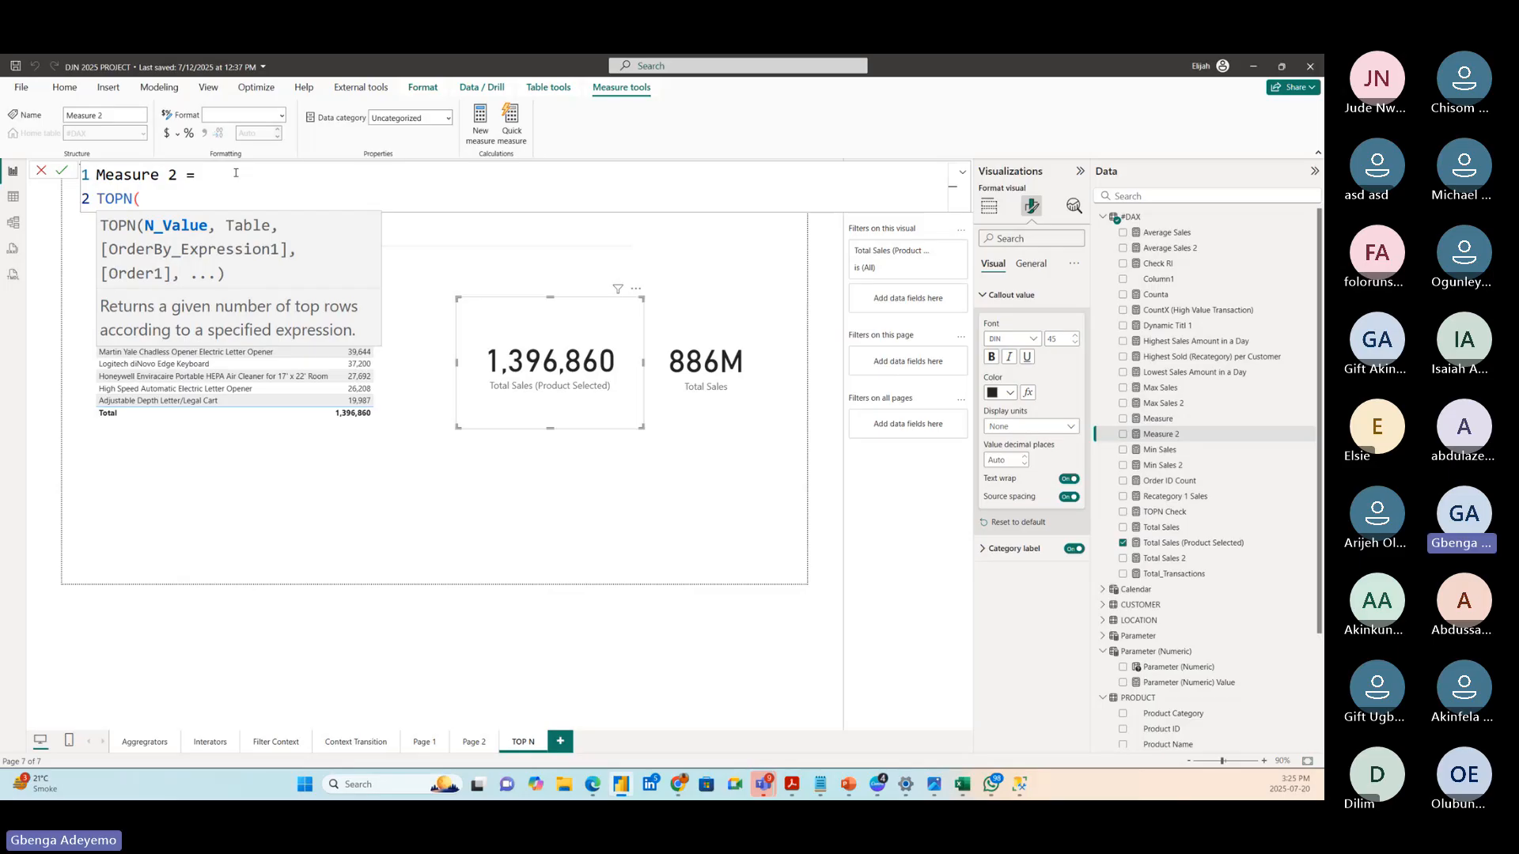
key("BackSpace")
key("BackSpace")
key("BackSpace")
key("BackSpace")
key("BackSpace")
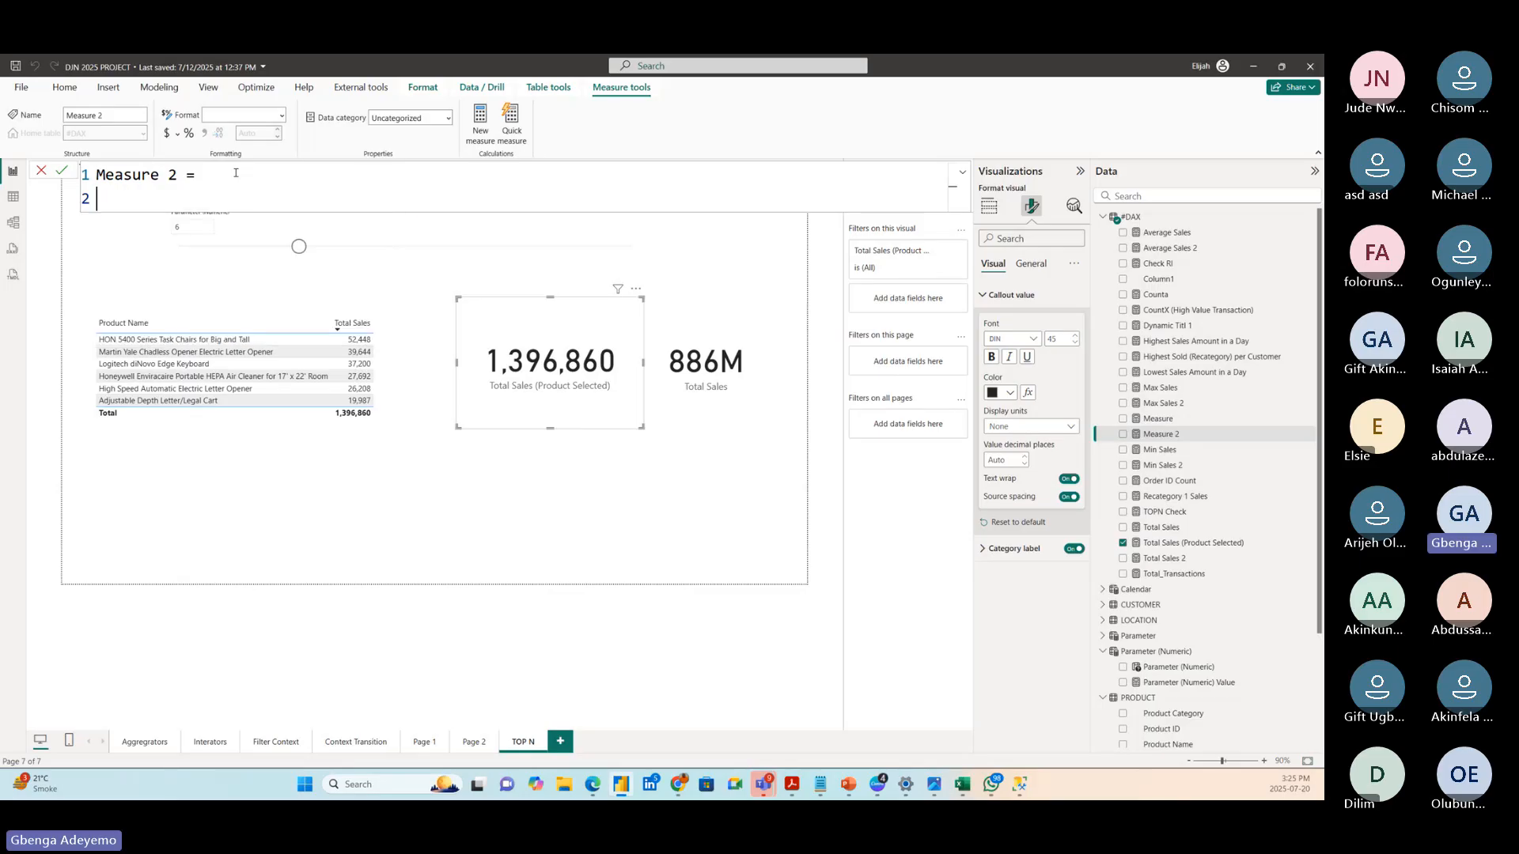
- Define Measure 2 as "The Top"&" "&'Parameter (Numeric)'[Parameter (Numeric) Value] and commit it
type("\"The")
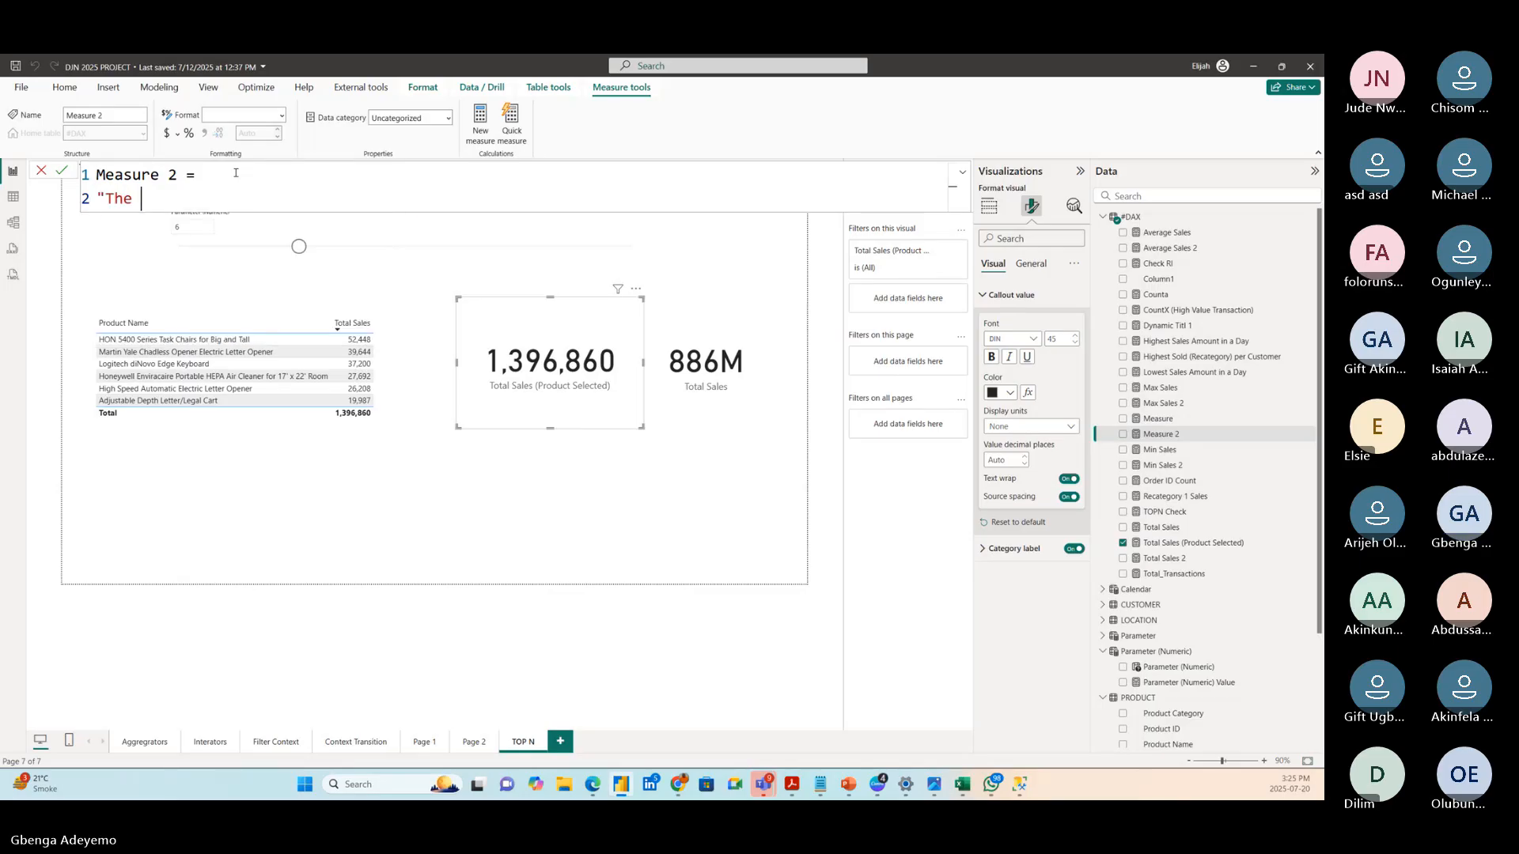
type(" Top\"&")
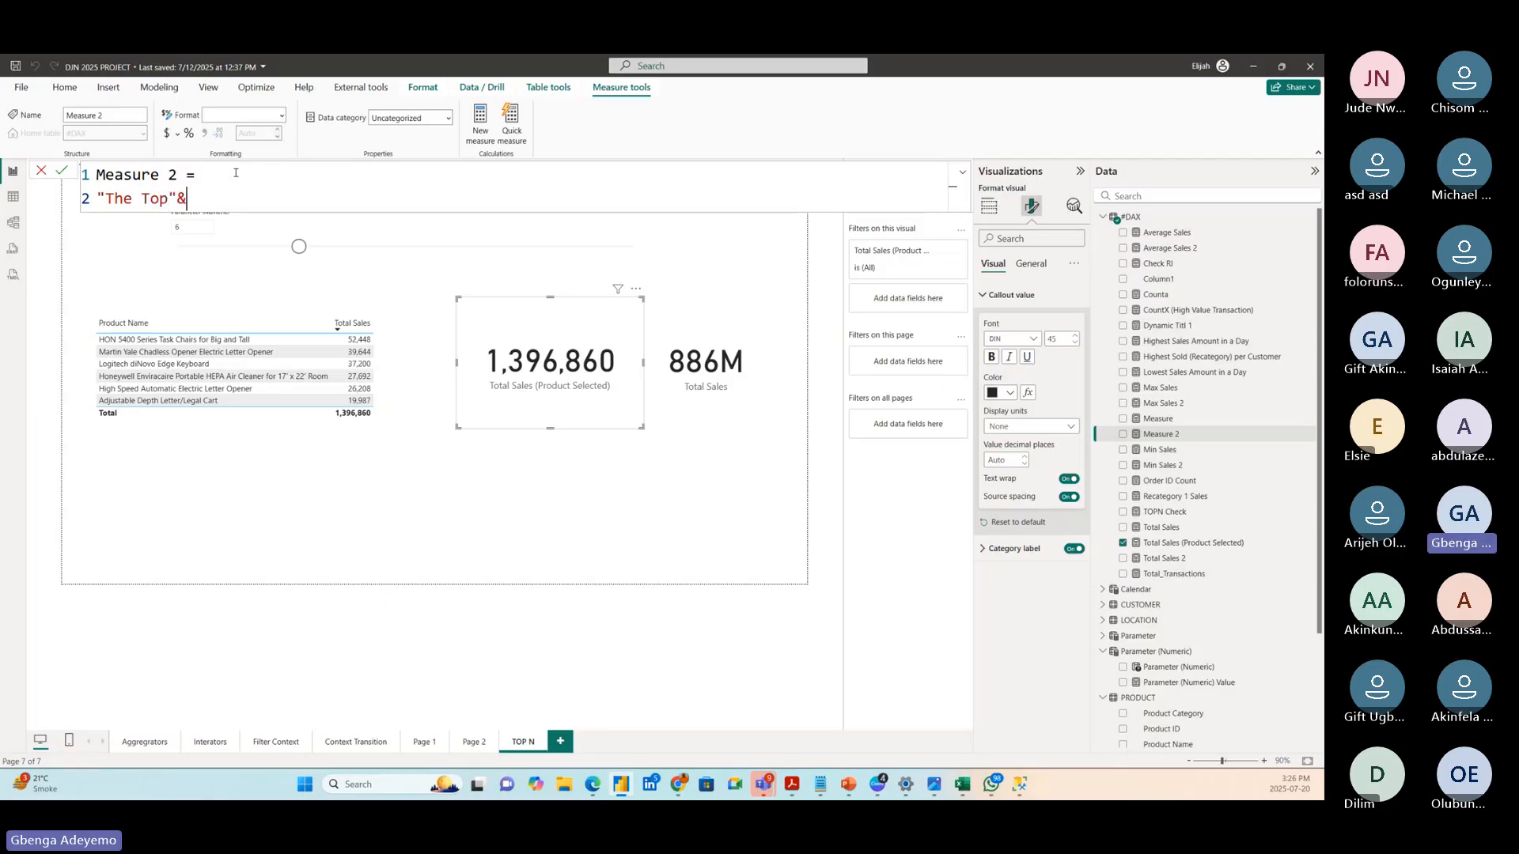
type("\" \"&")
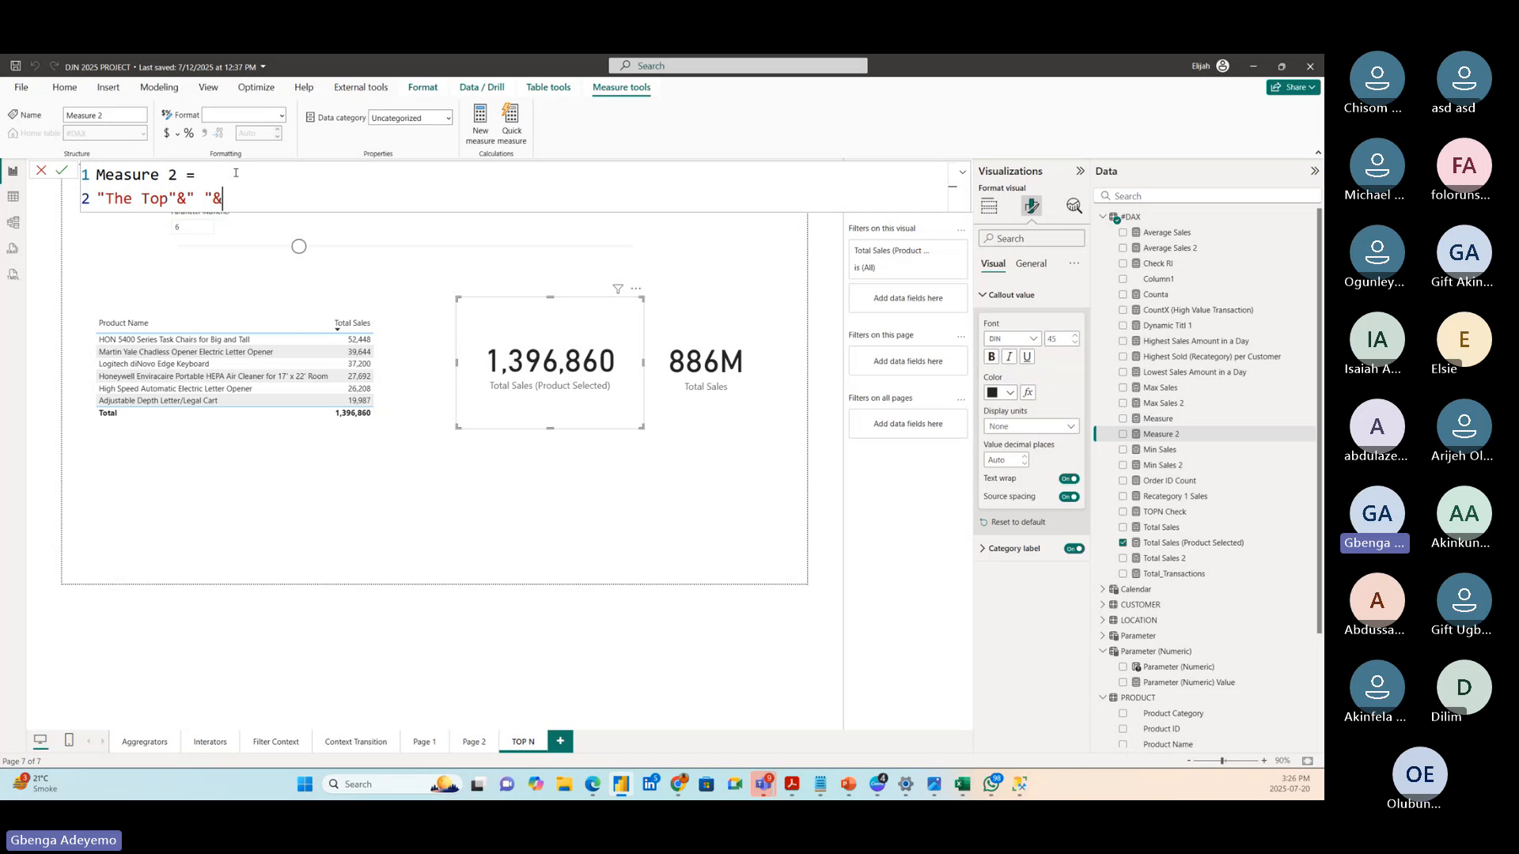
type("para")
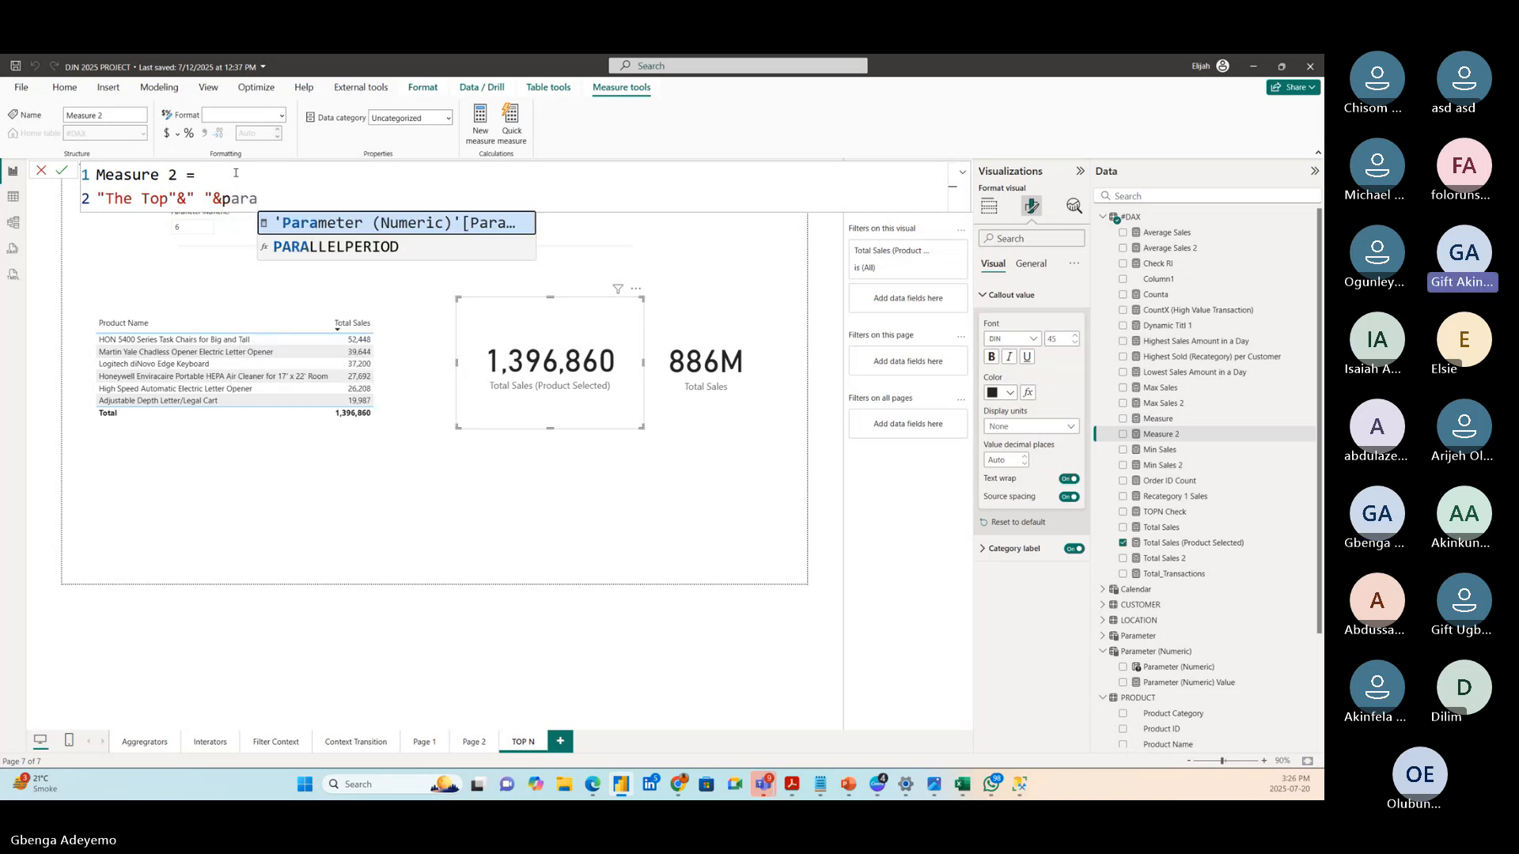
left_click(390, 224)
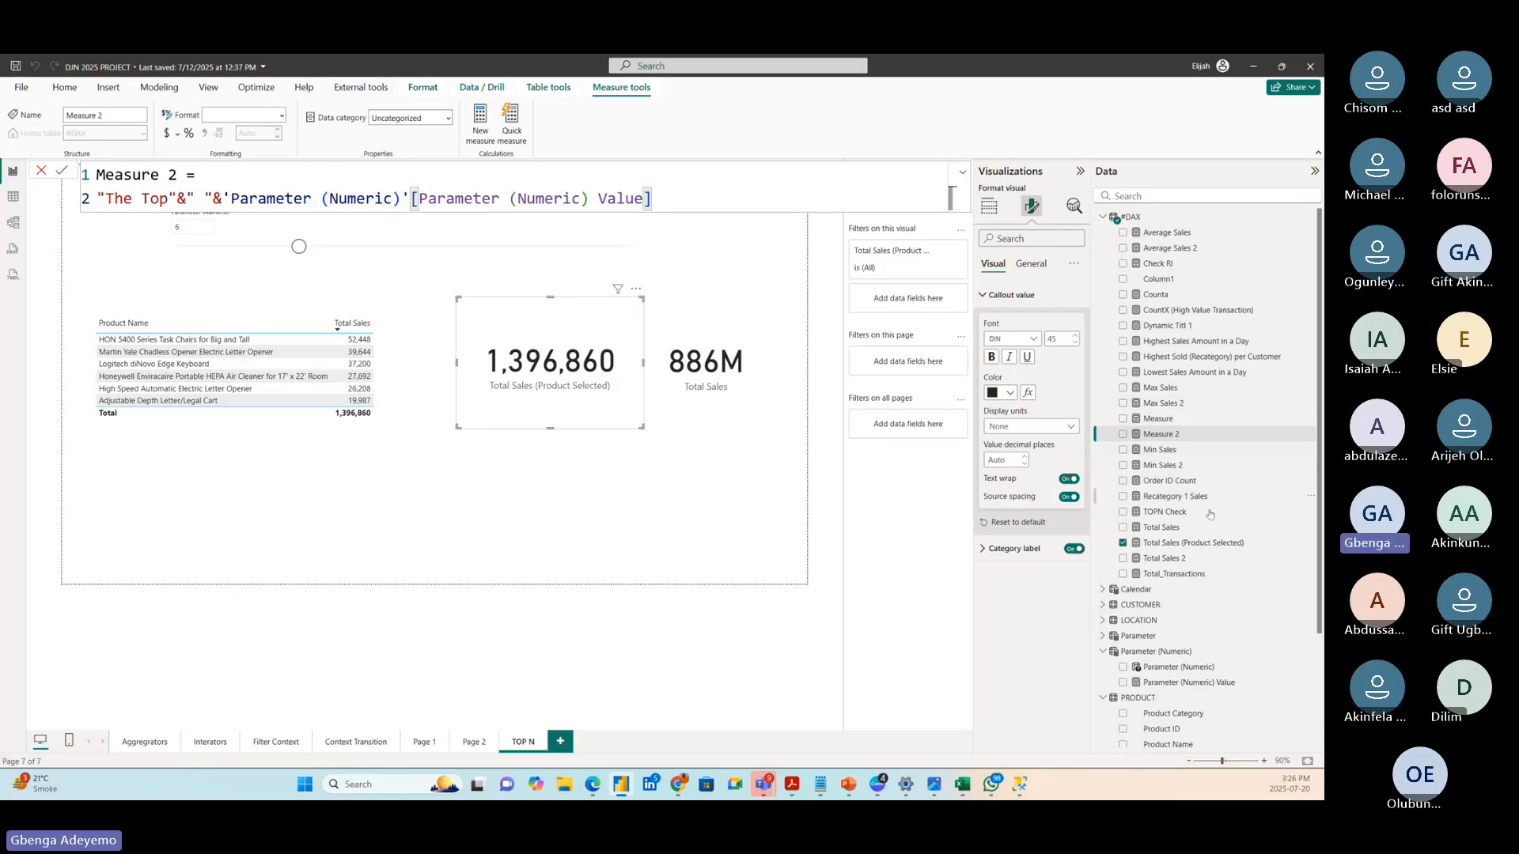
scroll(1151, 514, "down", 3)
scroll(1150, 514, "down", 1)
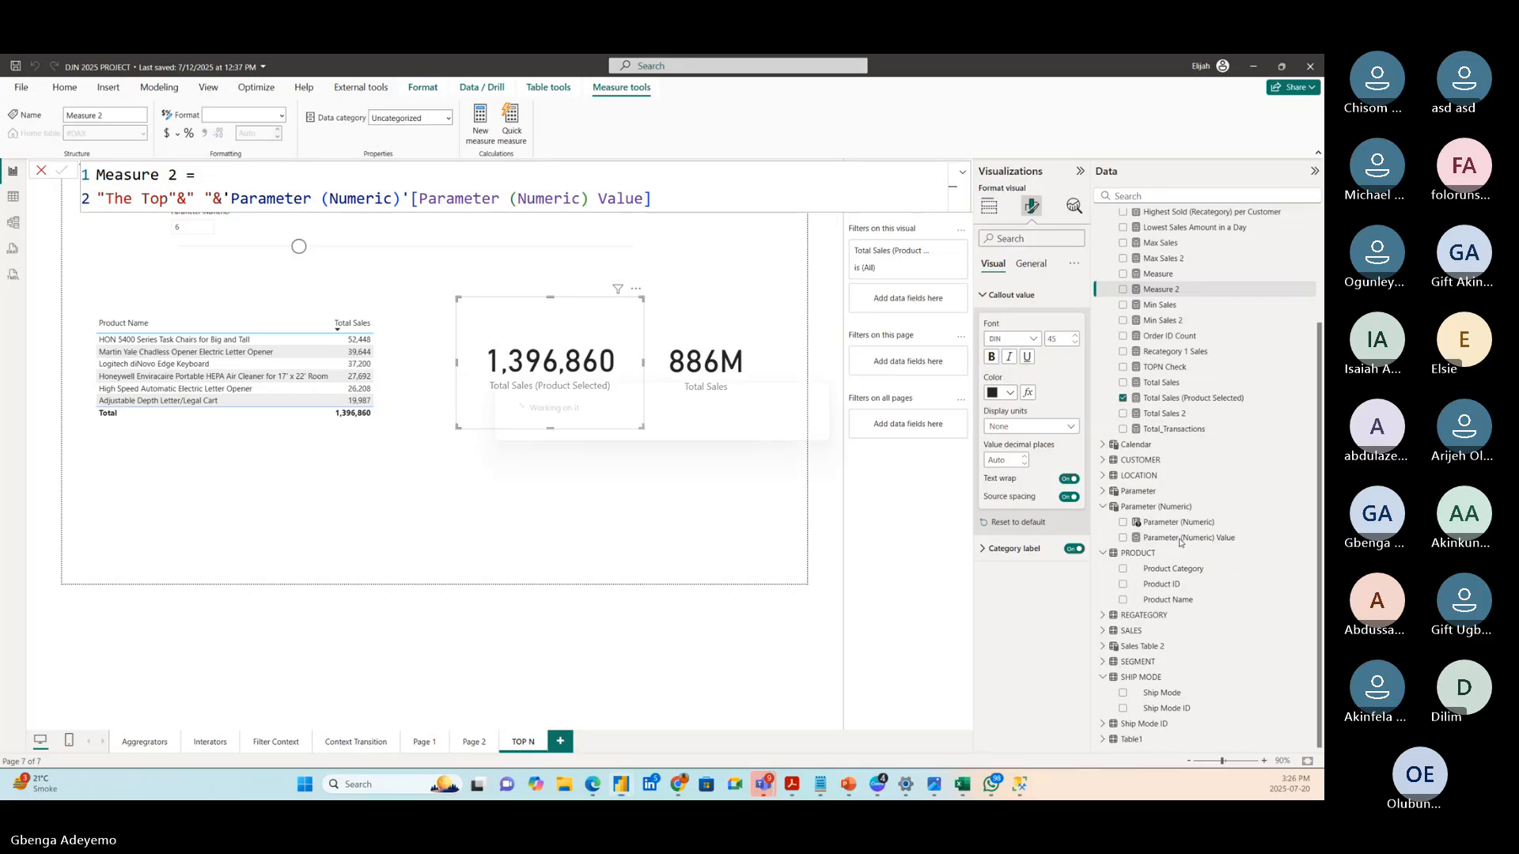
key("Return")
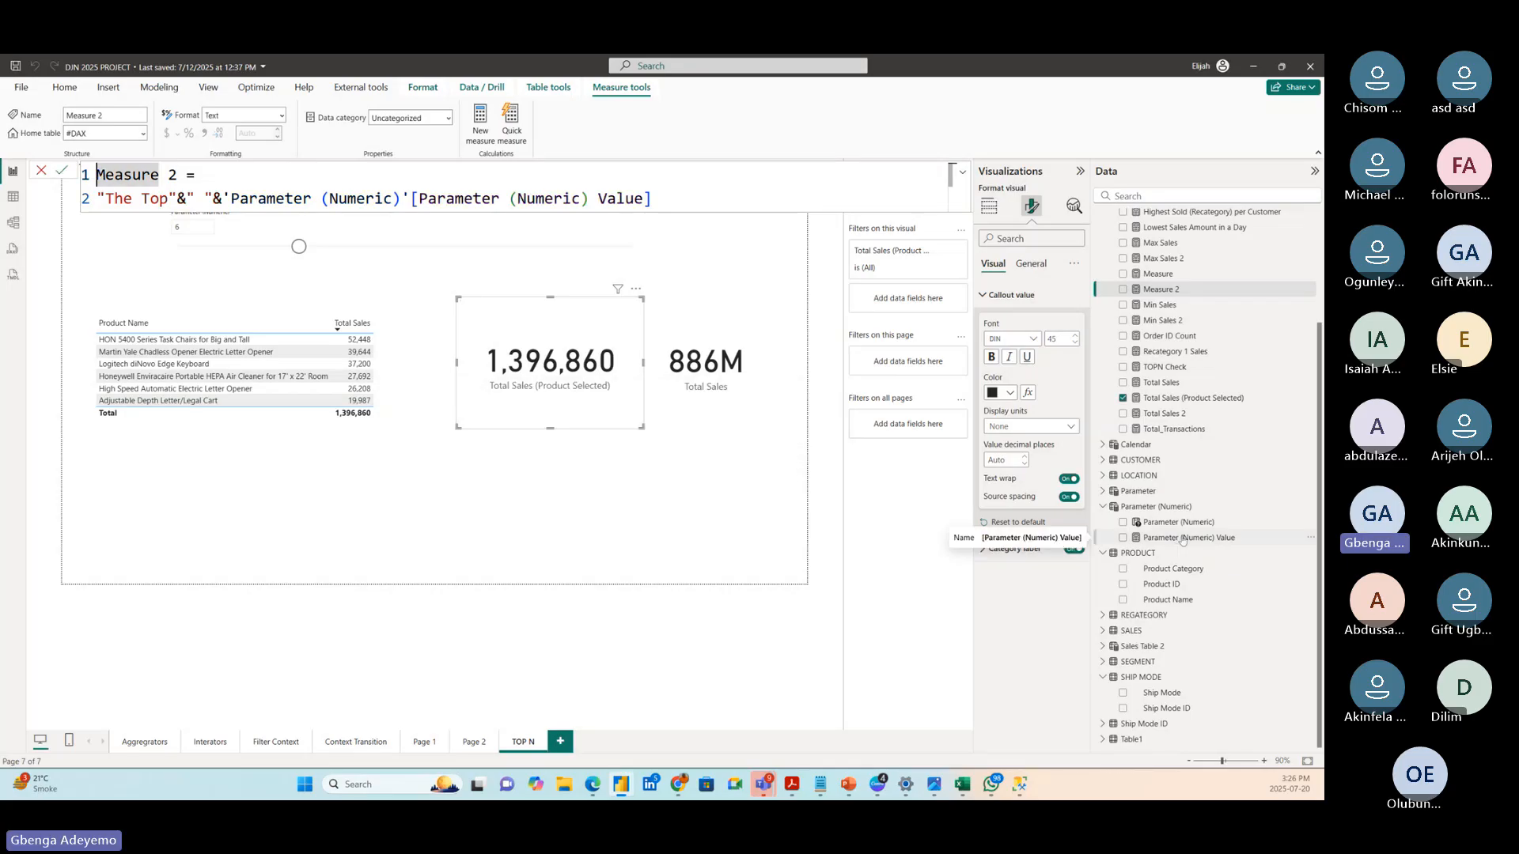
- Check the SELECTEDVALUE formula behind Parameter (Numeric) Value and return to Measure 2's formula
left_click(1172, 539)
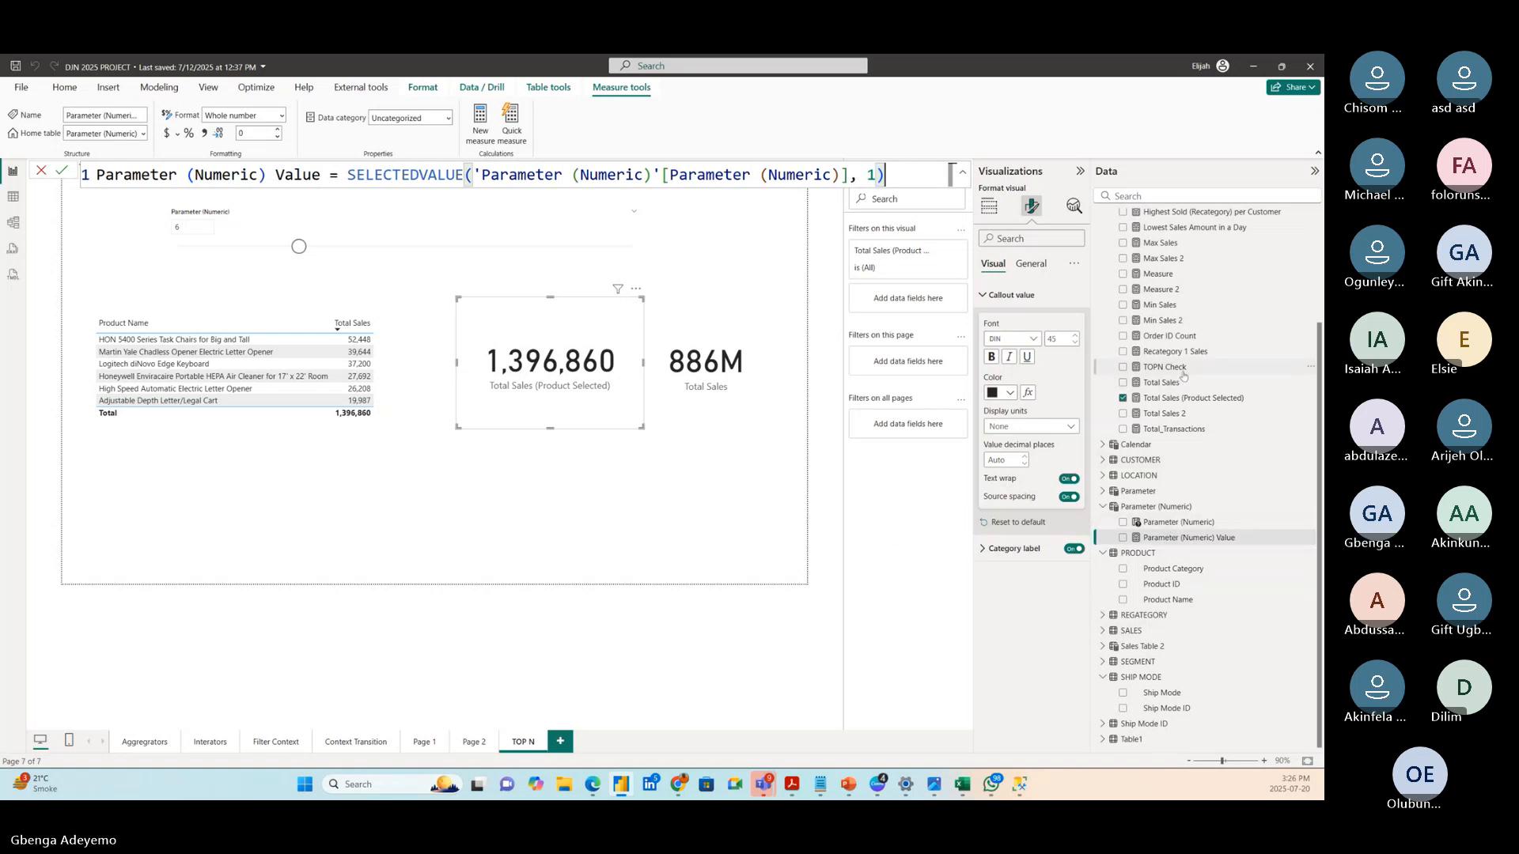
scroll(1186, 408, "up", 4)
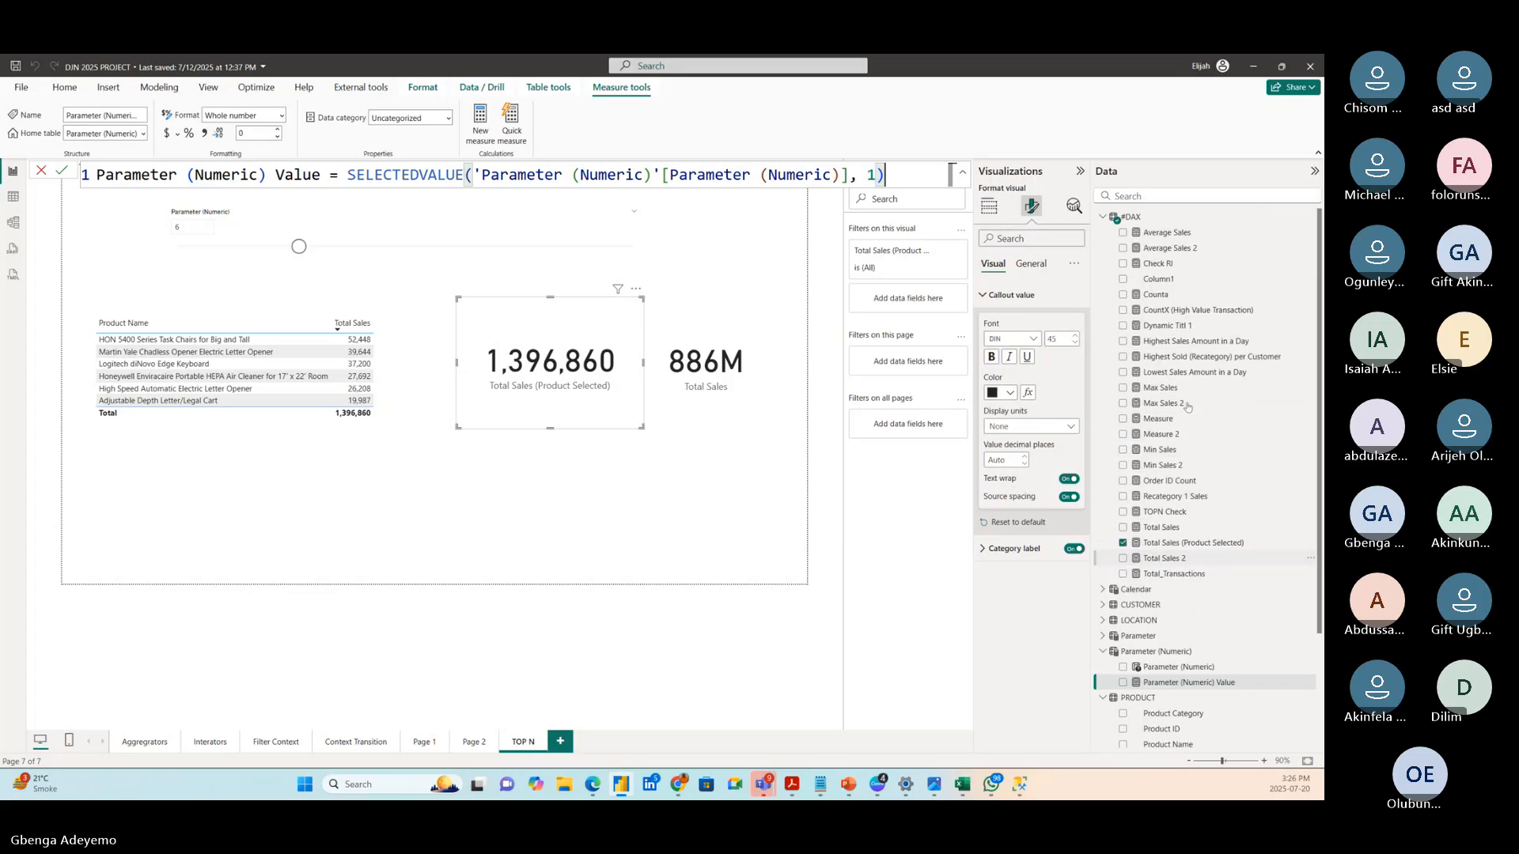
left_click(1160, 434)
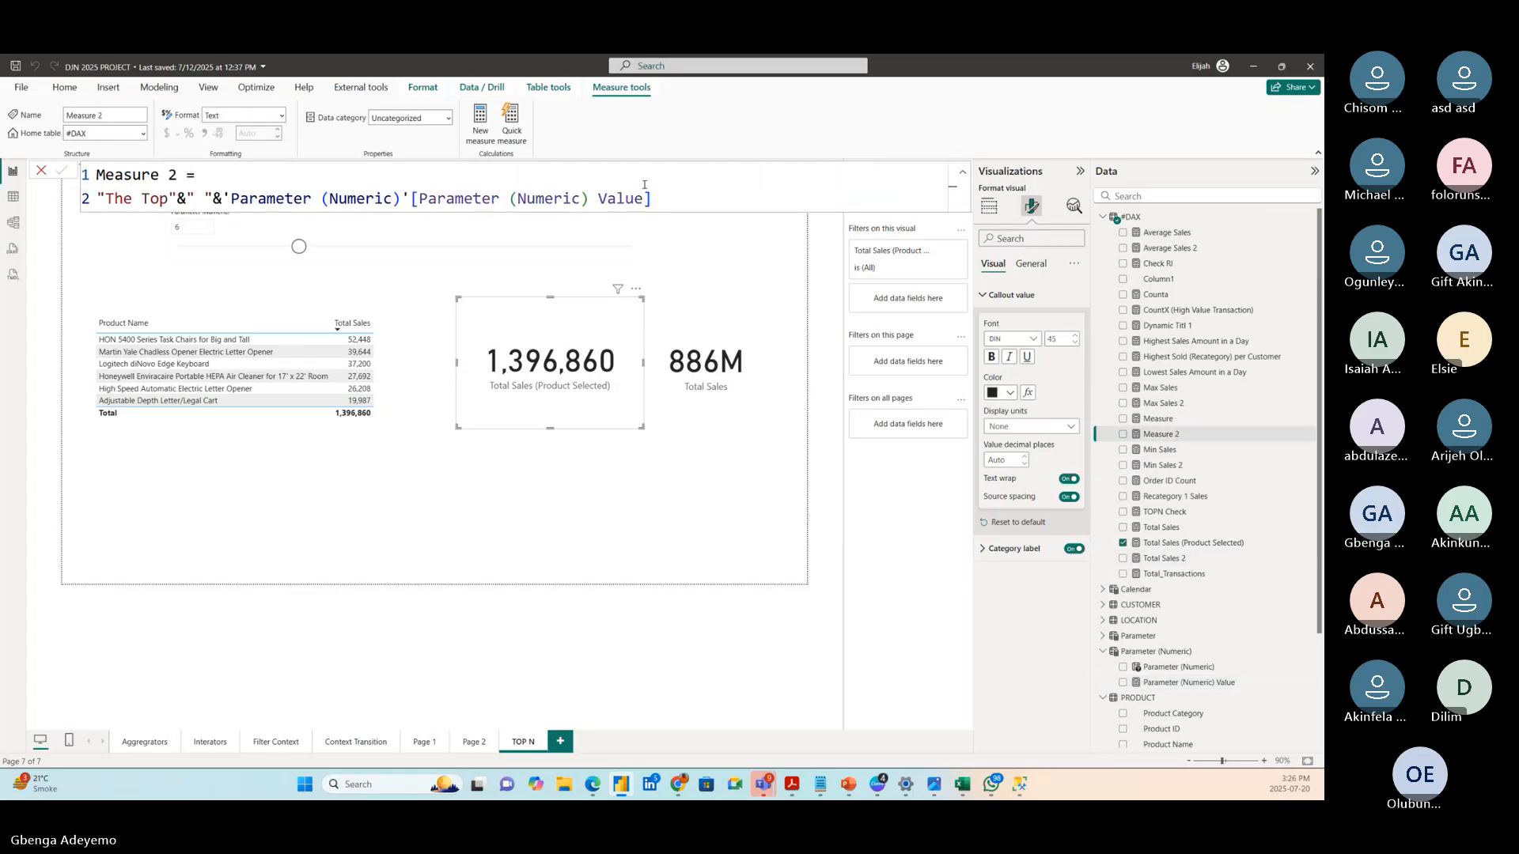
- Extend line 2 of Measure 2's formula with &" "&"Products forms"& and start a third line
left_click(660, 201)
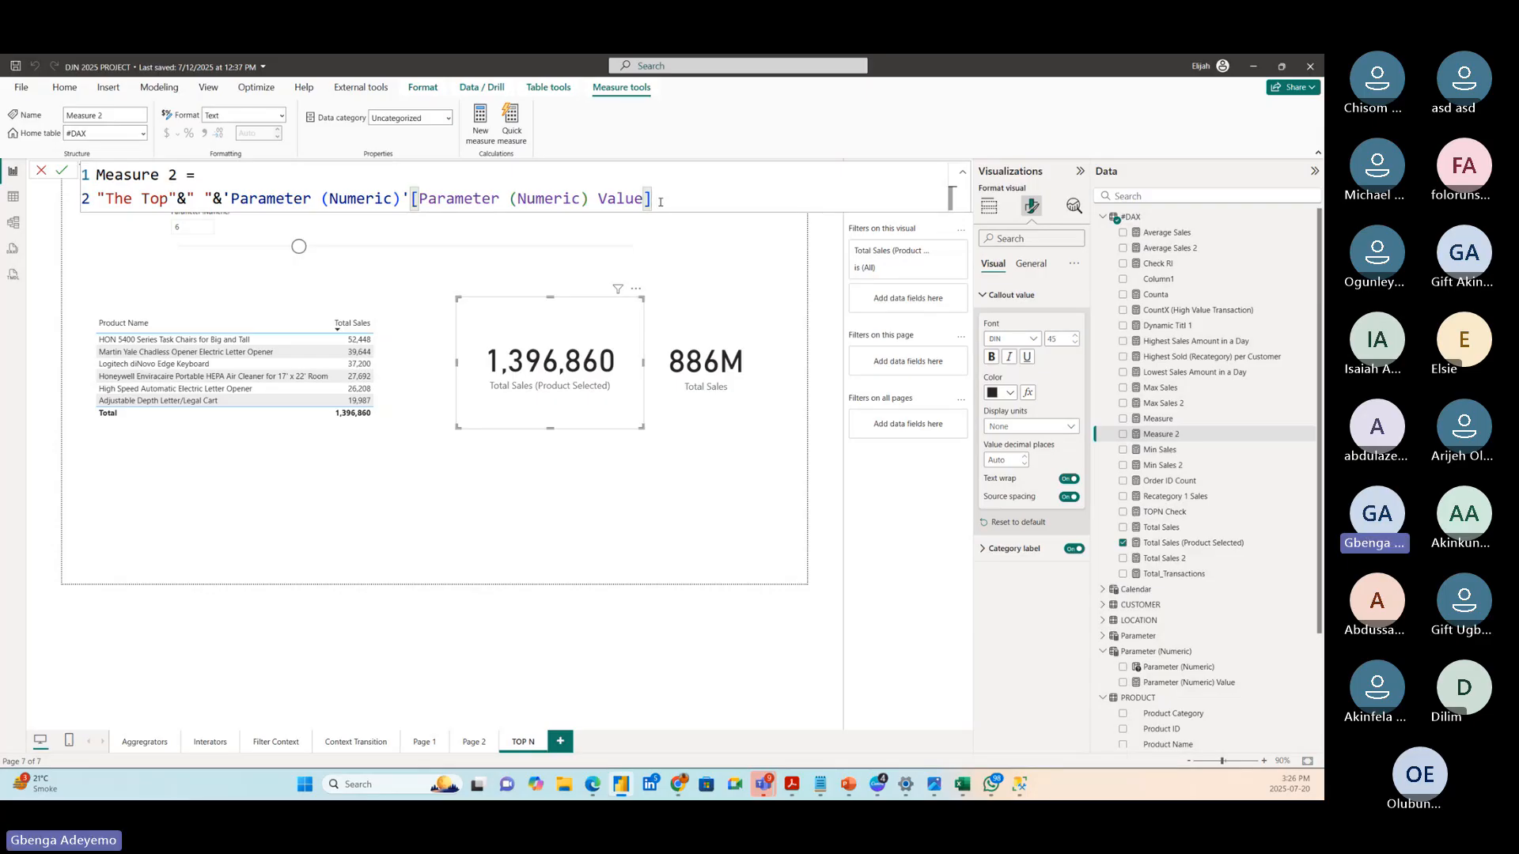
type("\"")
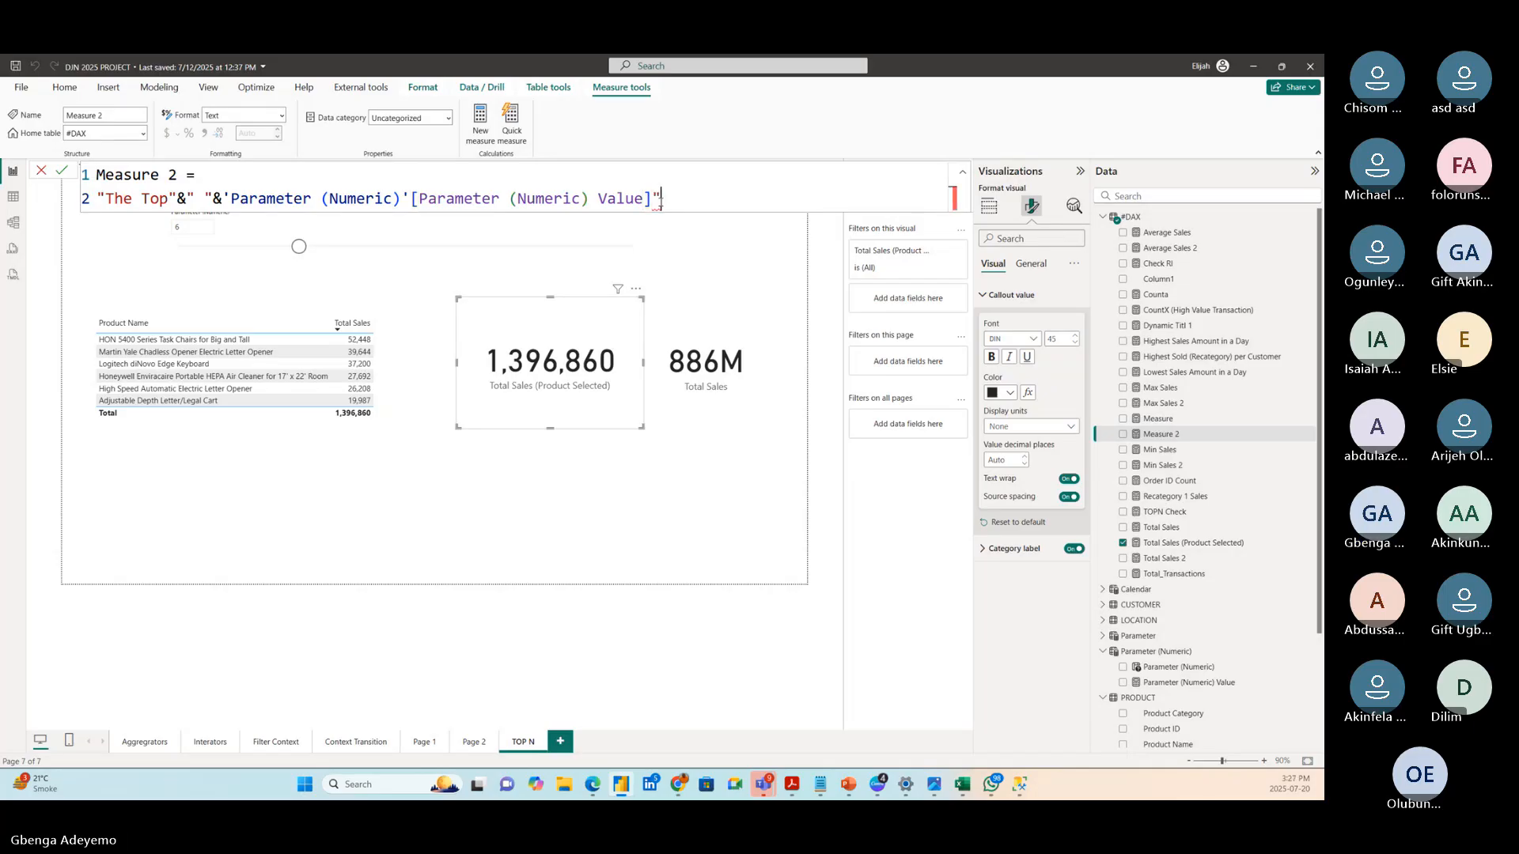
key("BackSpace")
type("&")
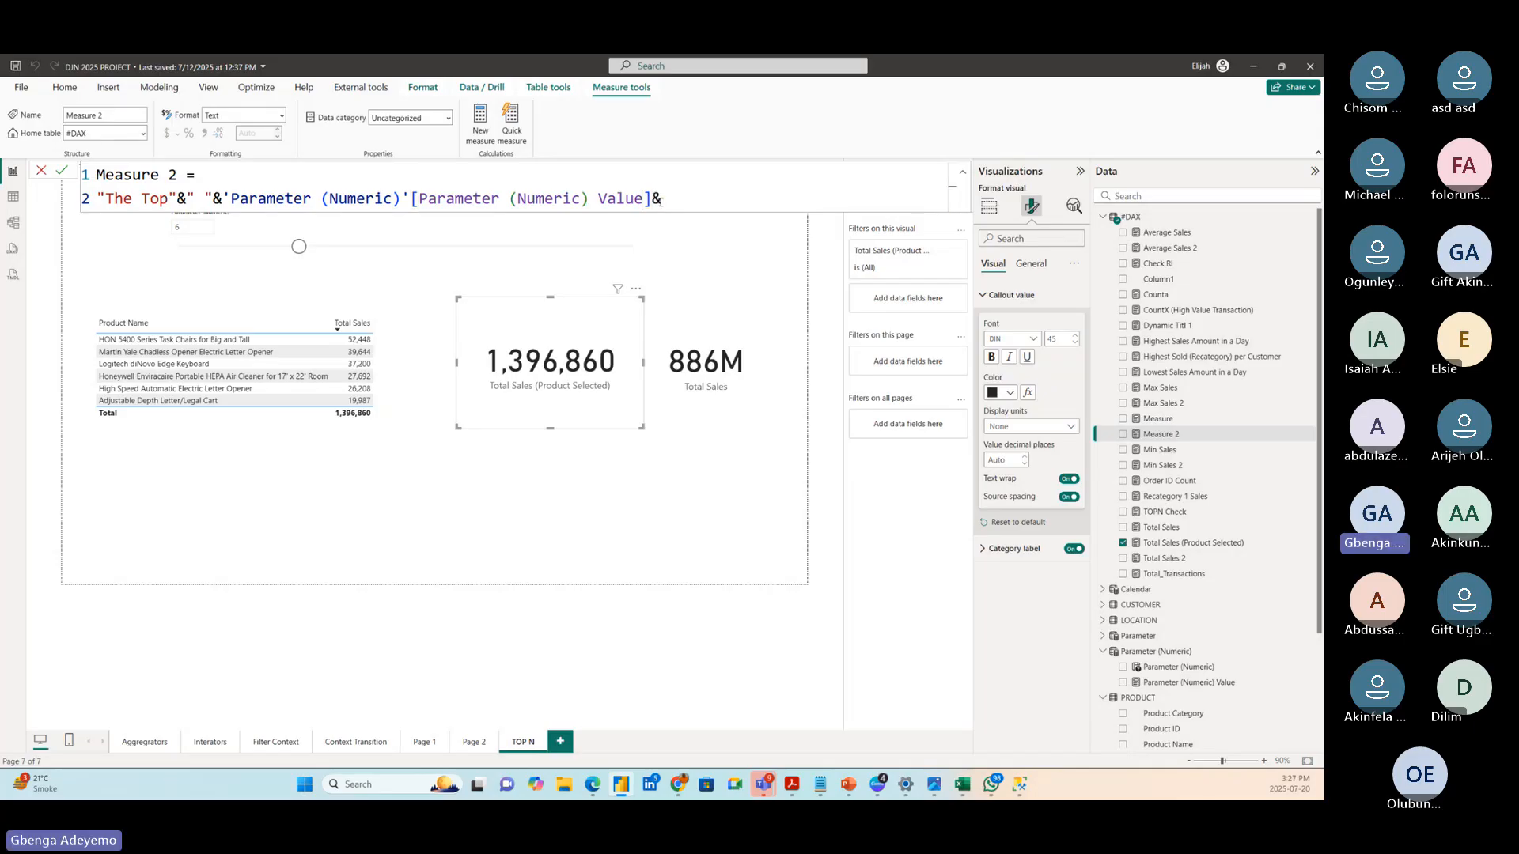
type("\" ")
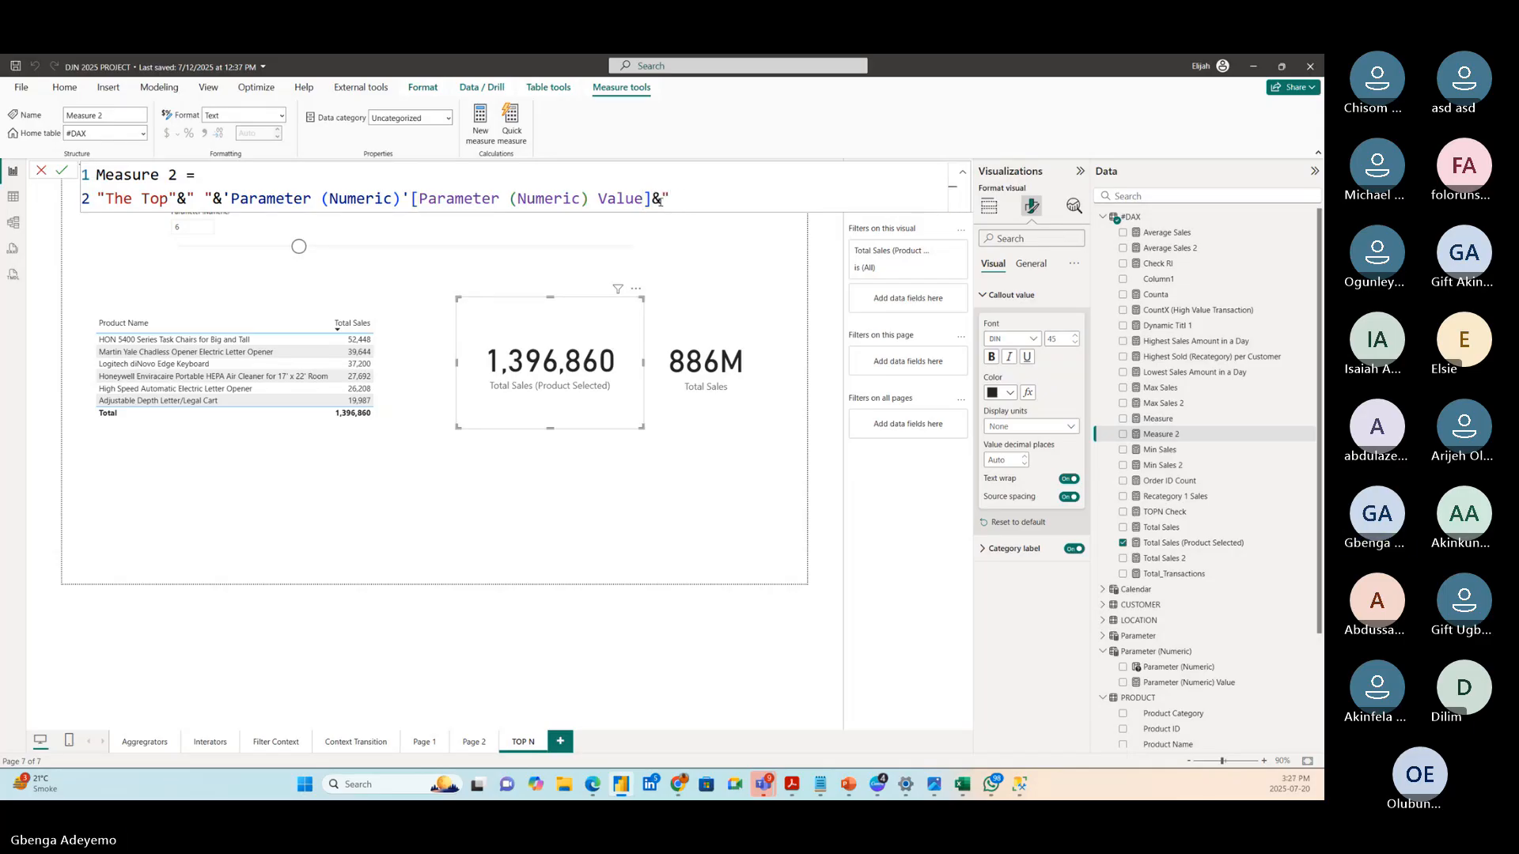
type("\"&")
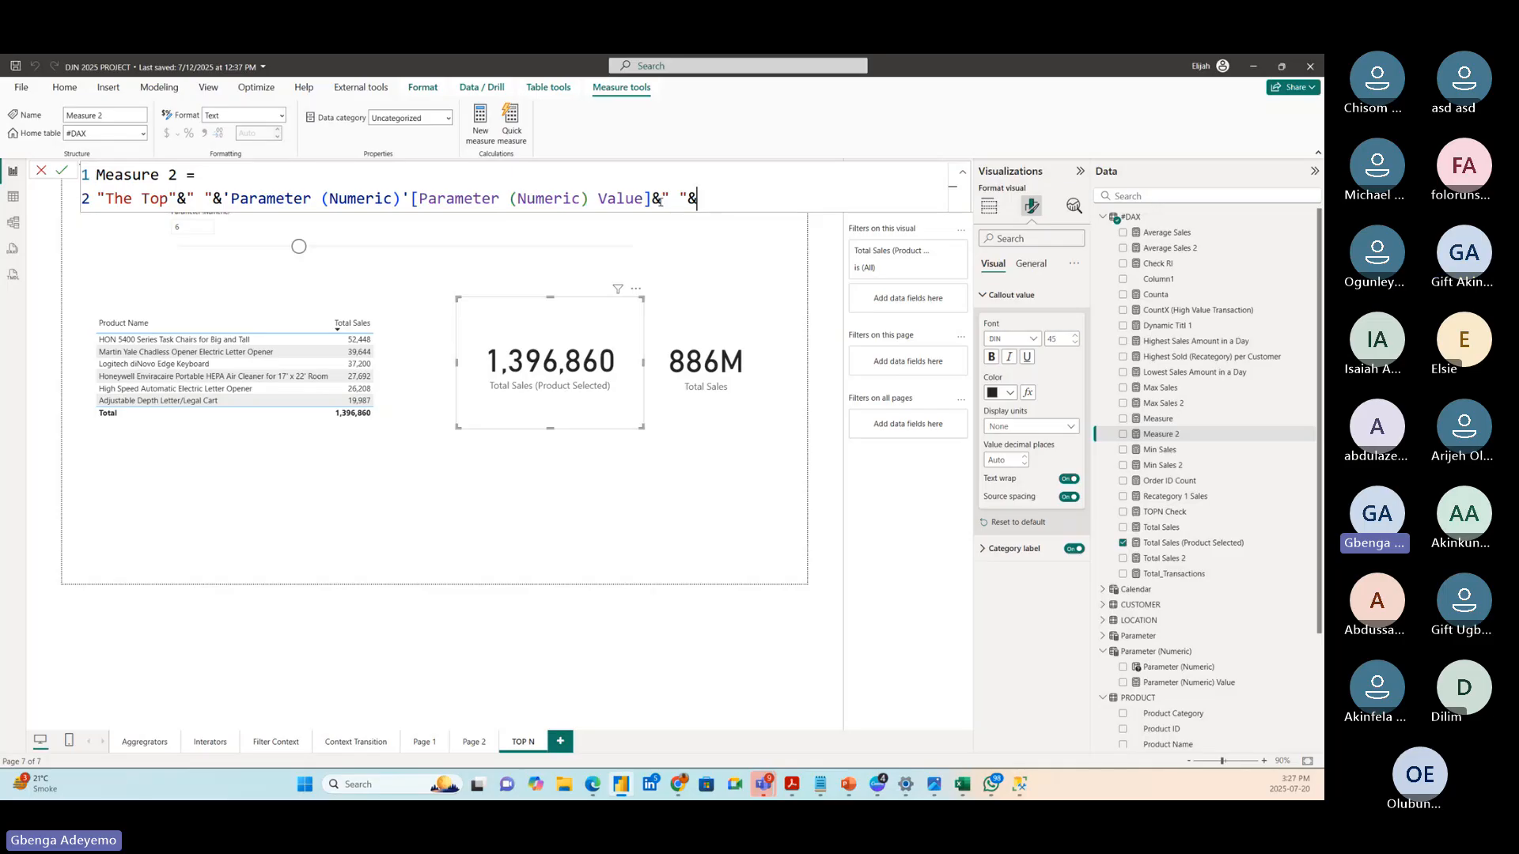
type("\"Products\"")
key("BackSpace")
type("forms\"&")
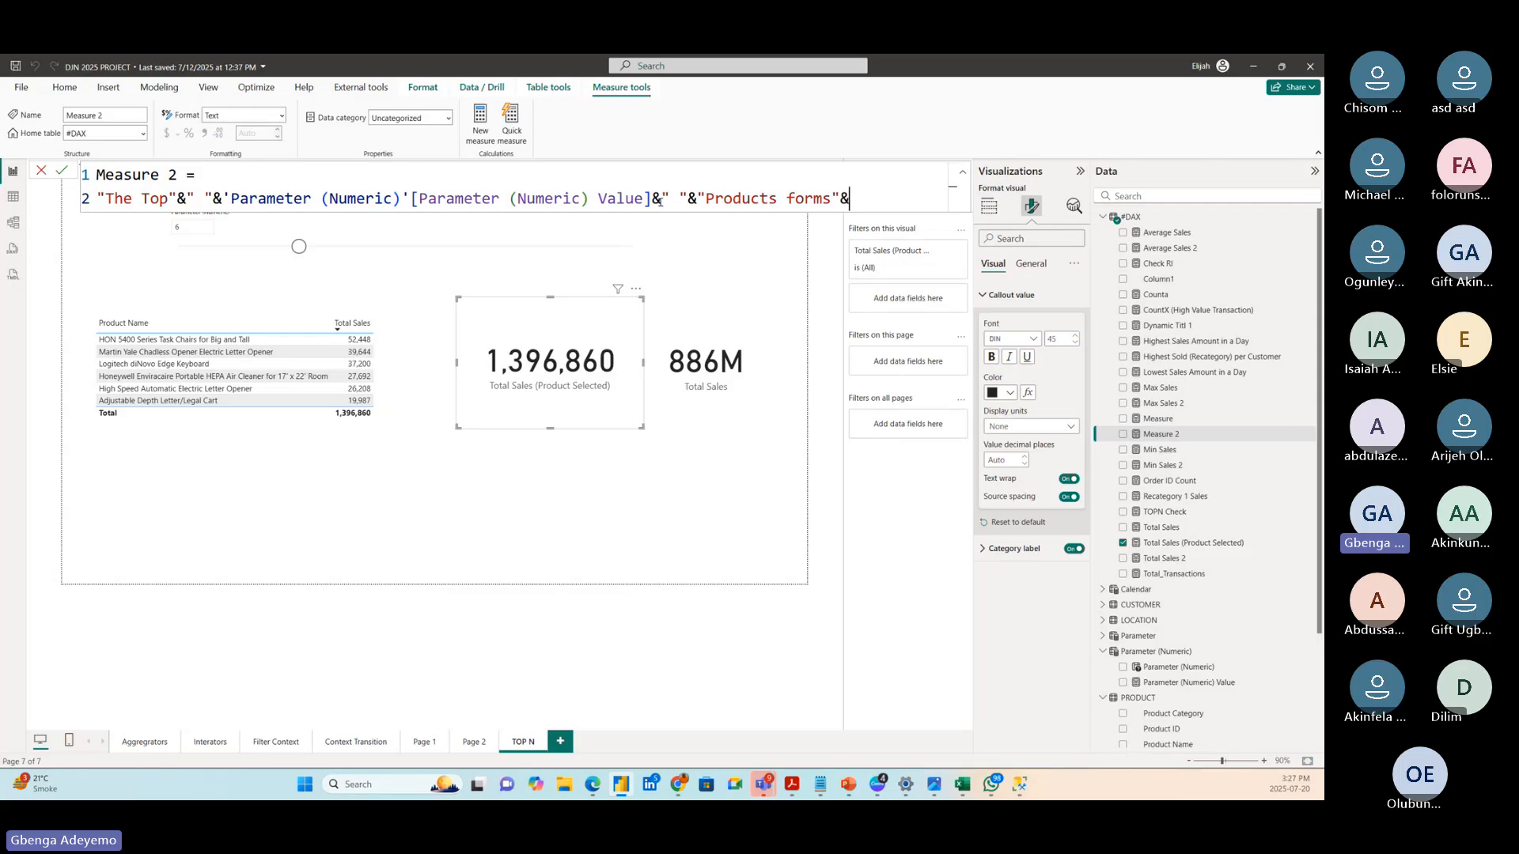
key("shift+Return")
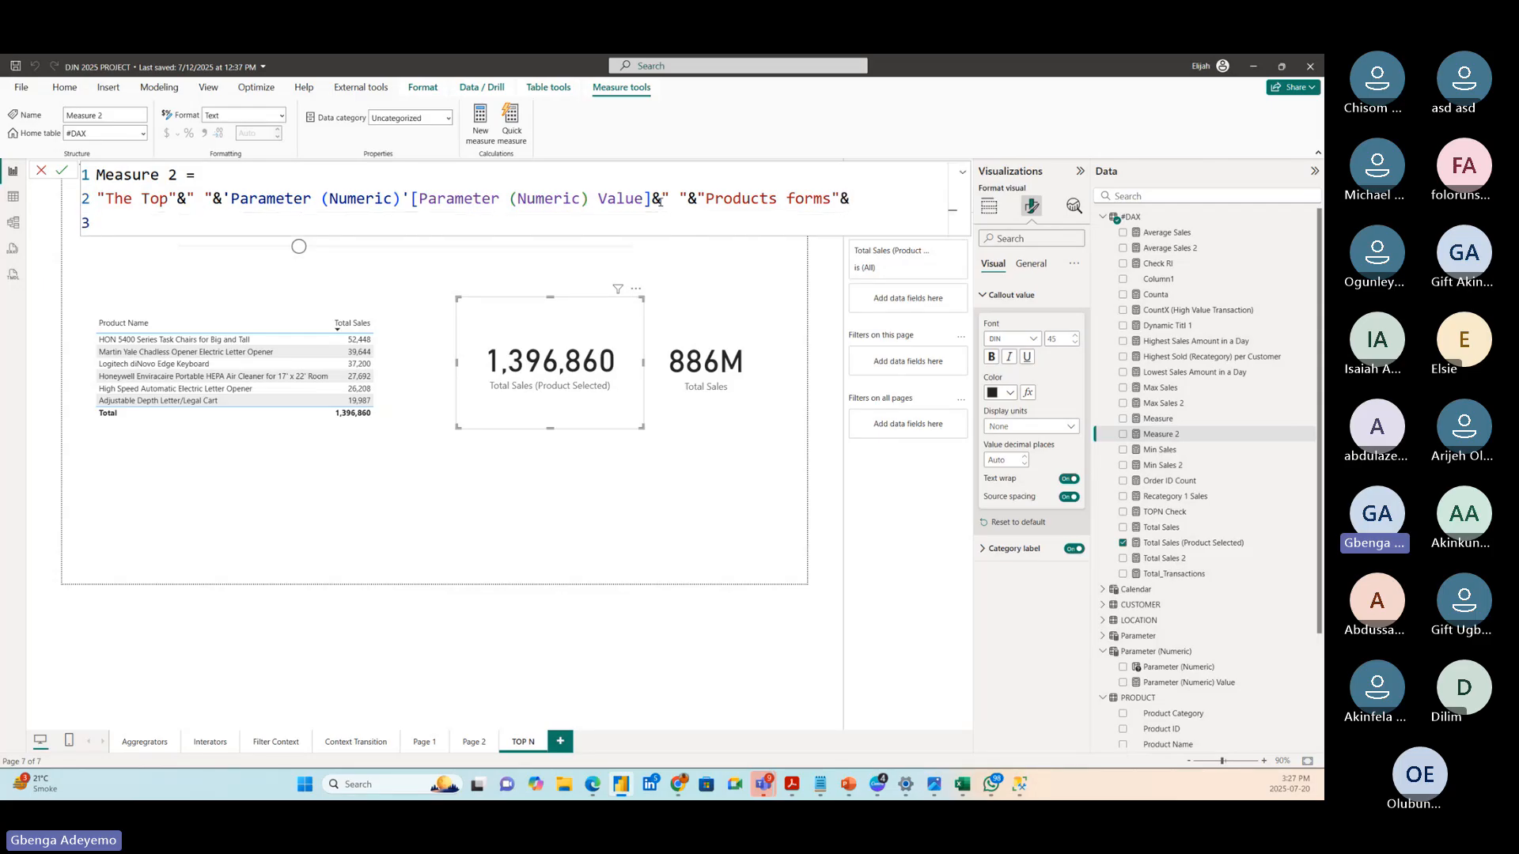
- Add " "&DIVIDE([Total Sales (Product Selected)], [Total Sales], 0) on the third line of Measure 2's formula
type("\" \"&")
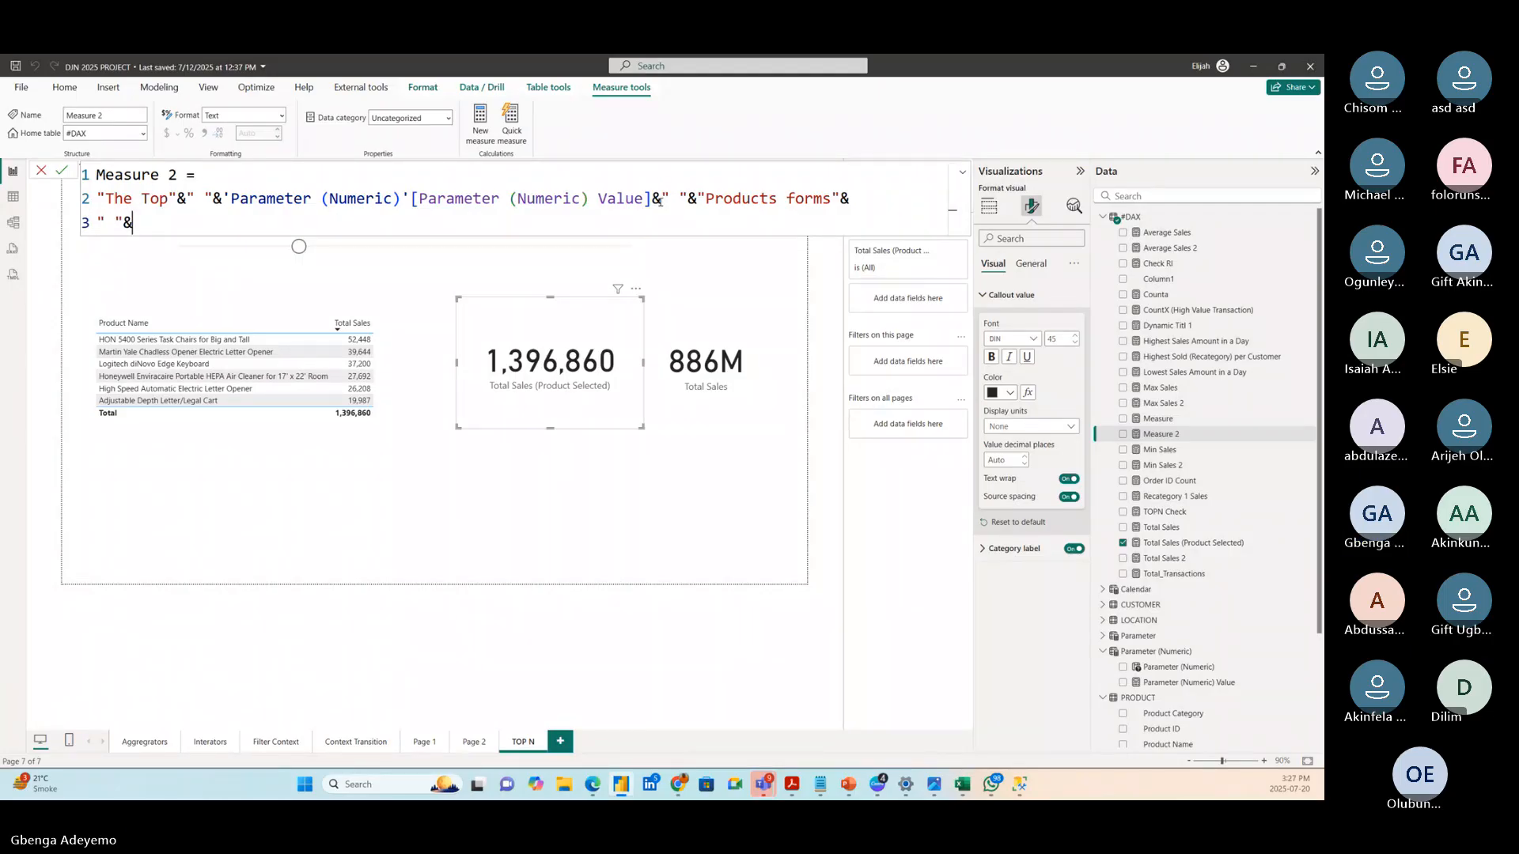
type("divi")
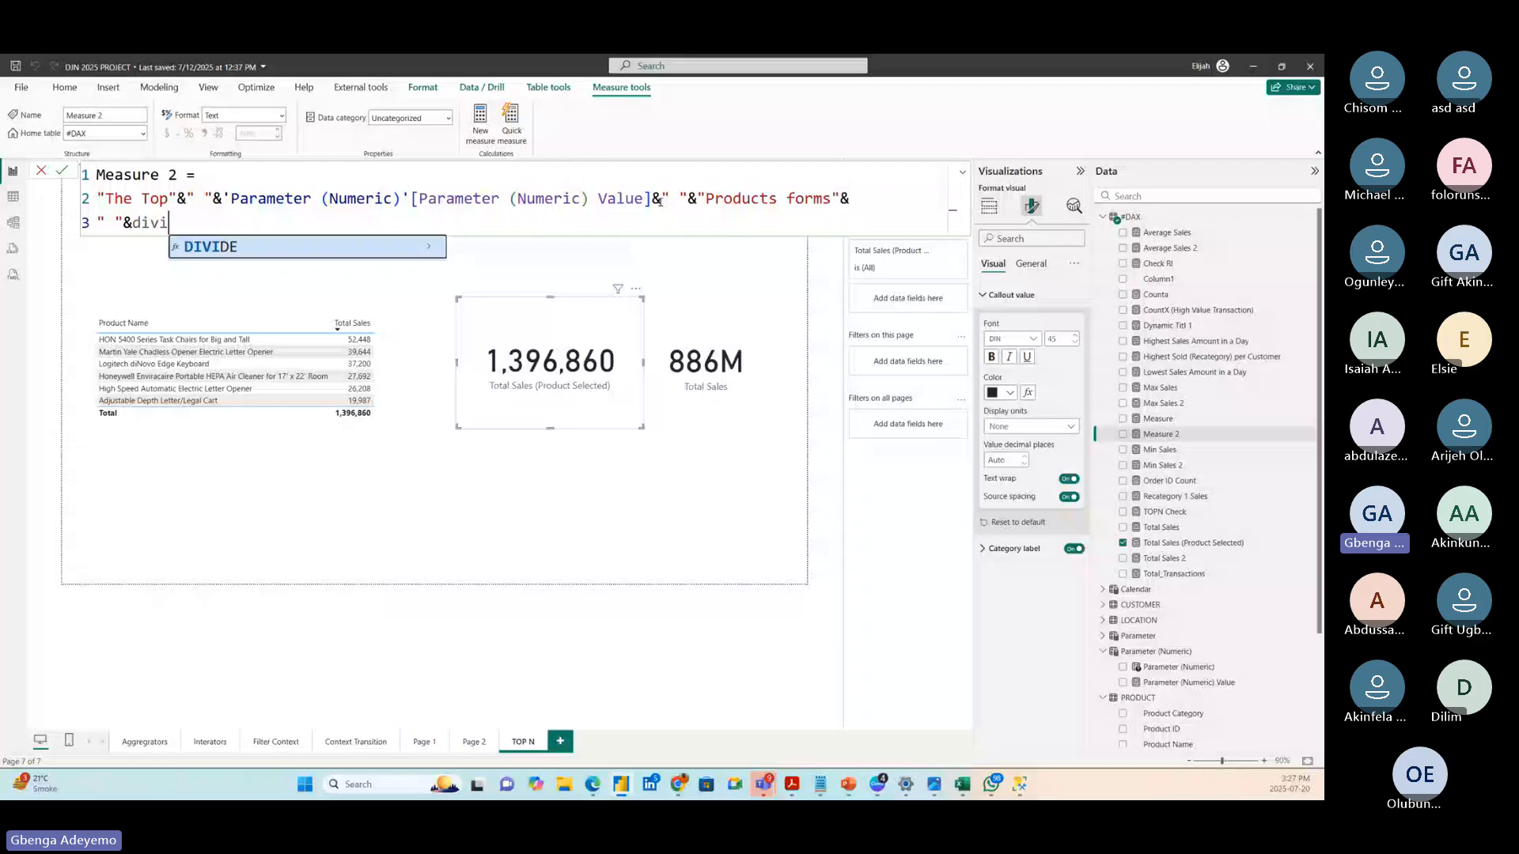
left_click(298, 246)
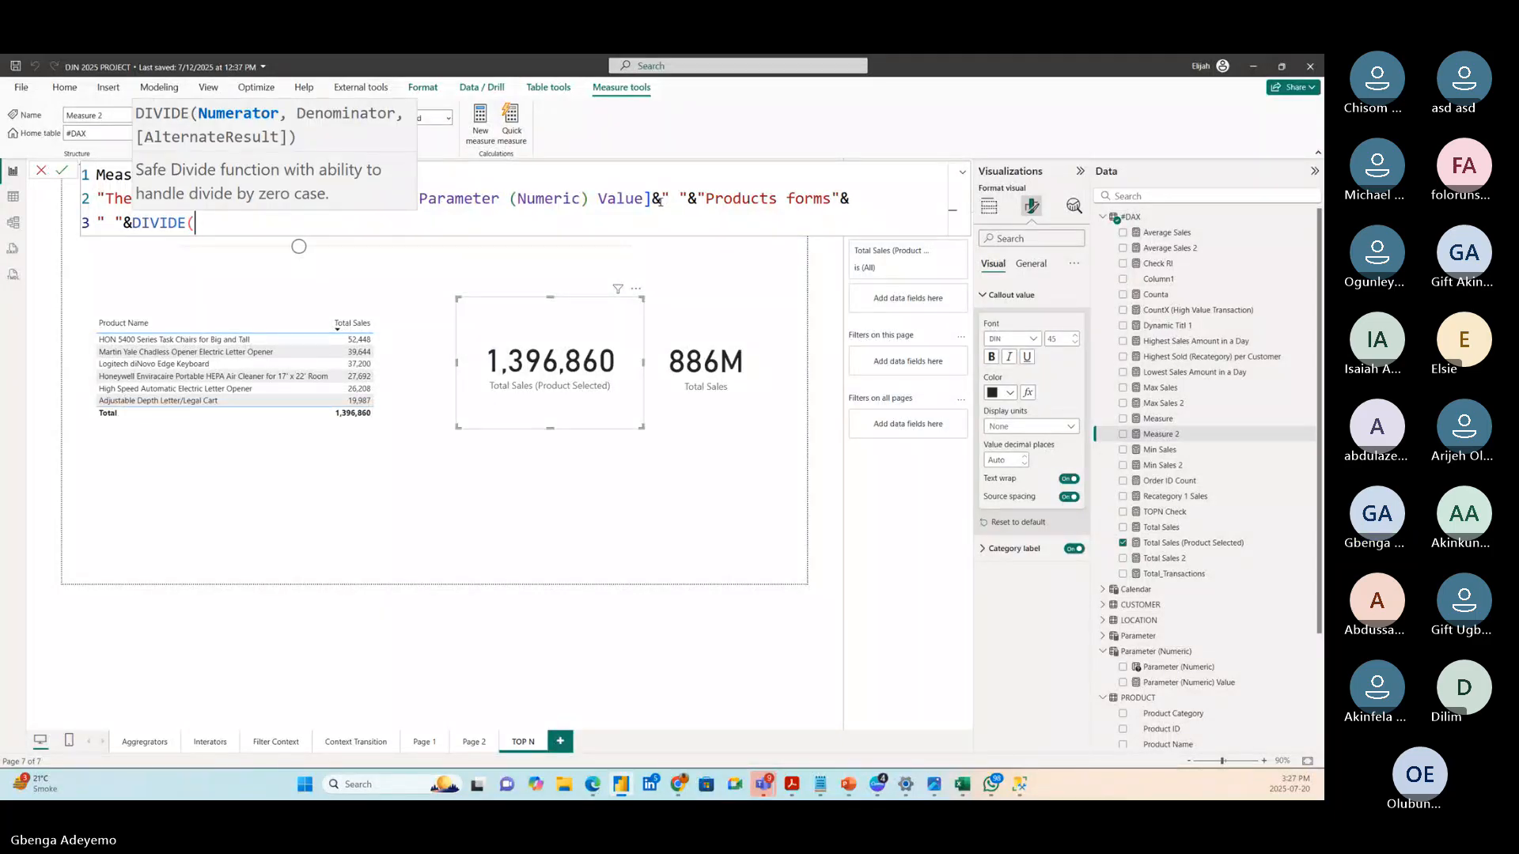
type("tot")
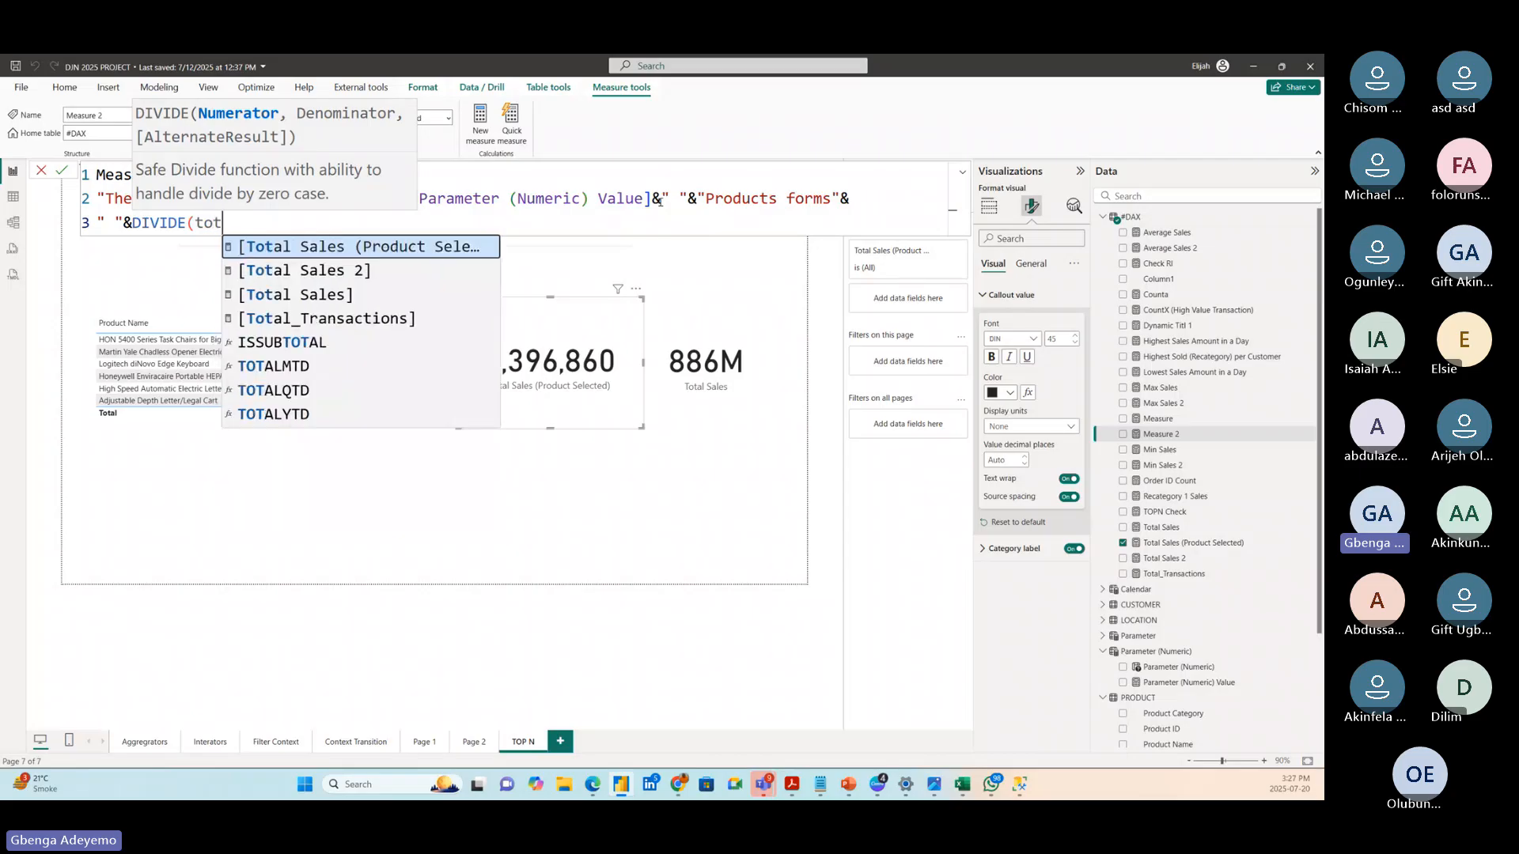
type("oa")
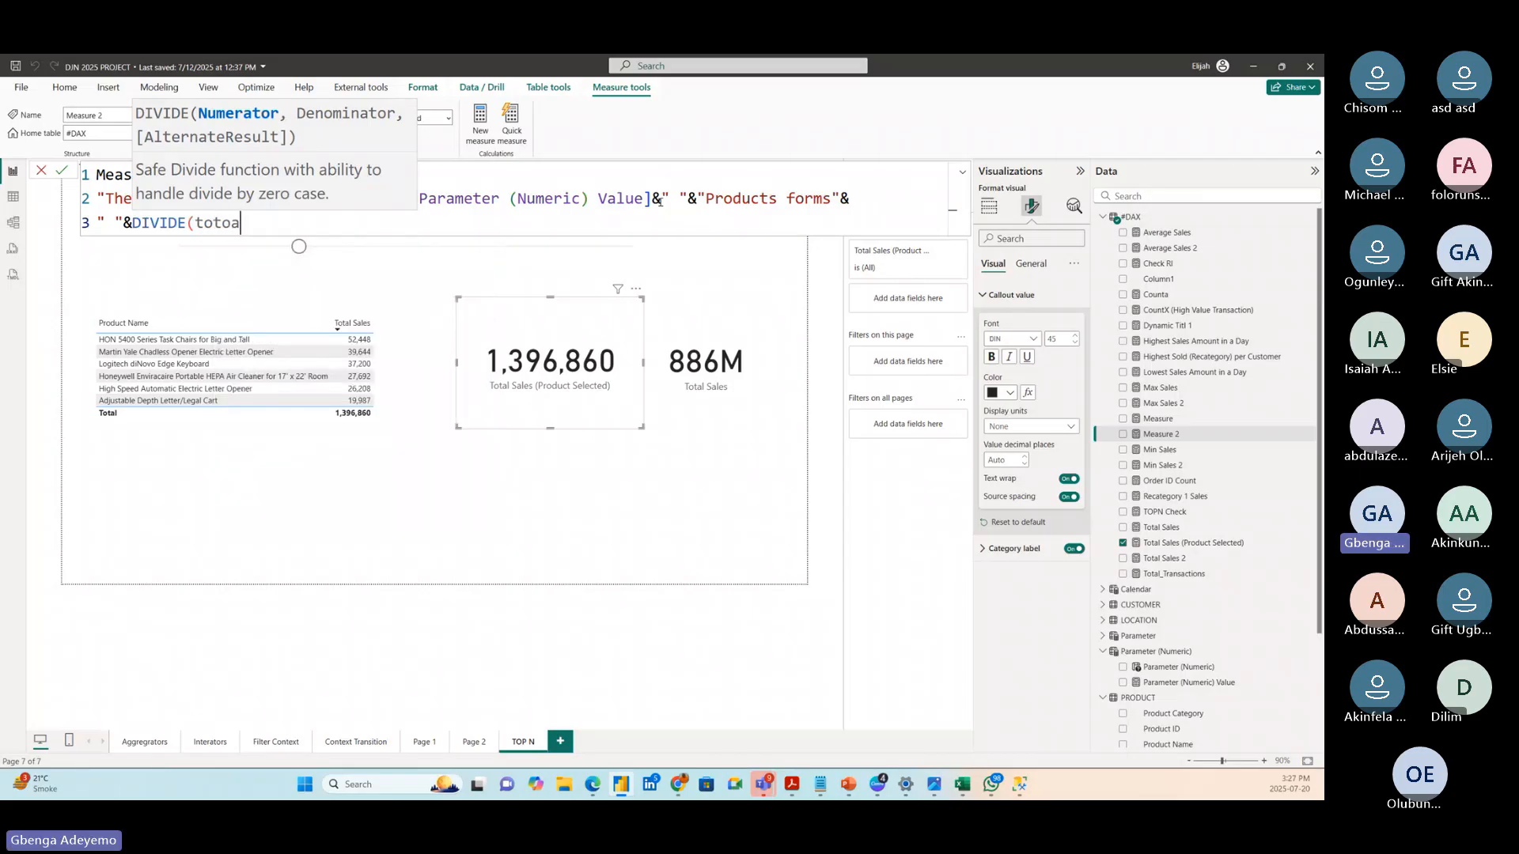
key("BackSpace")
key("BackSpace")
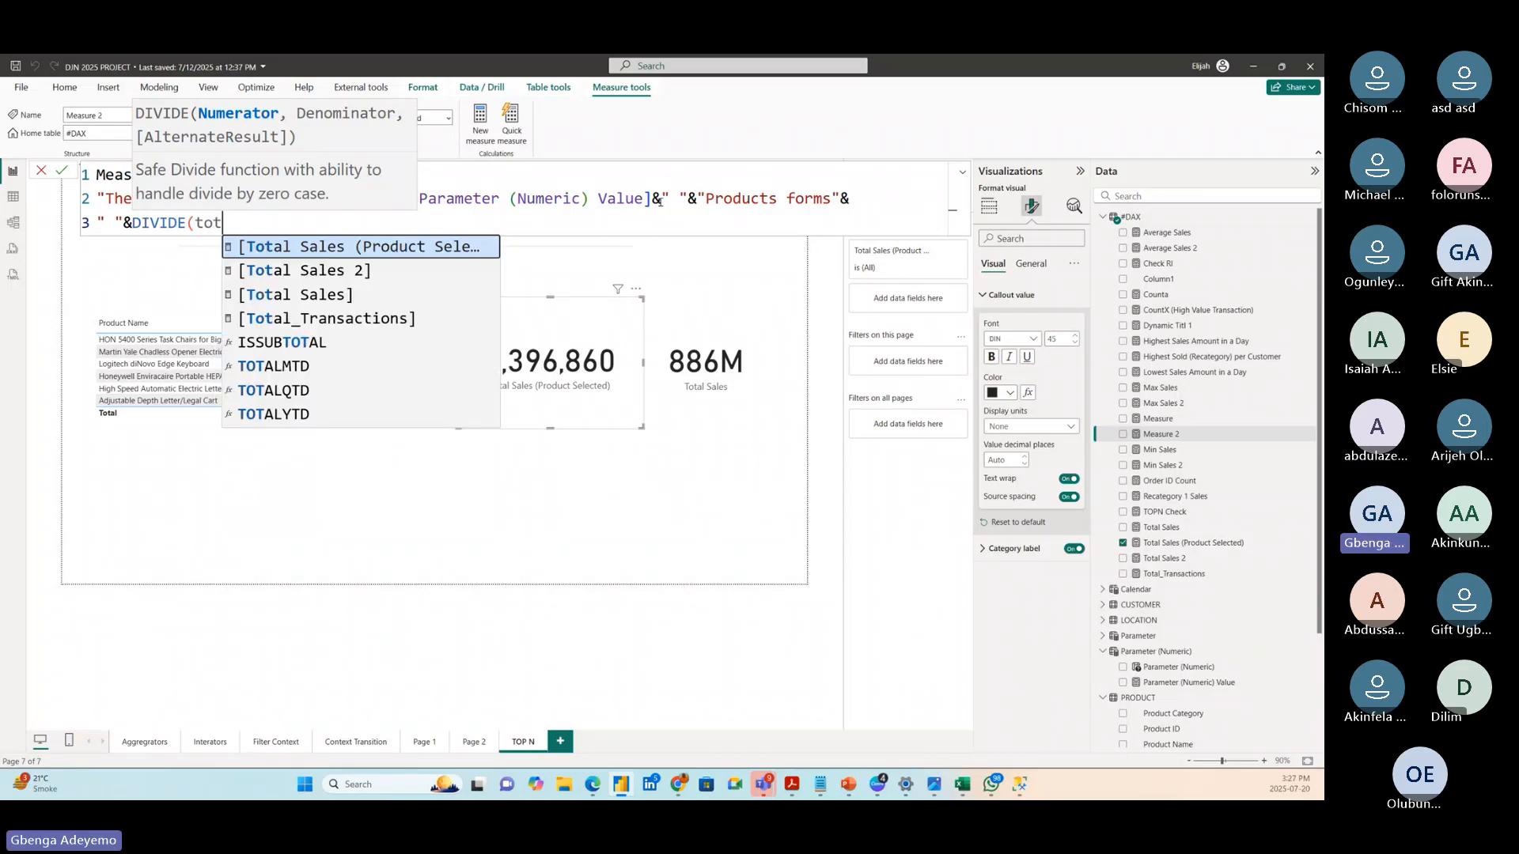
left_click(370, 248)
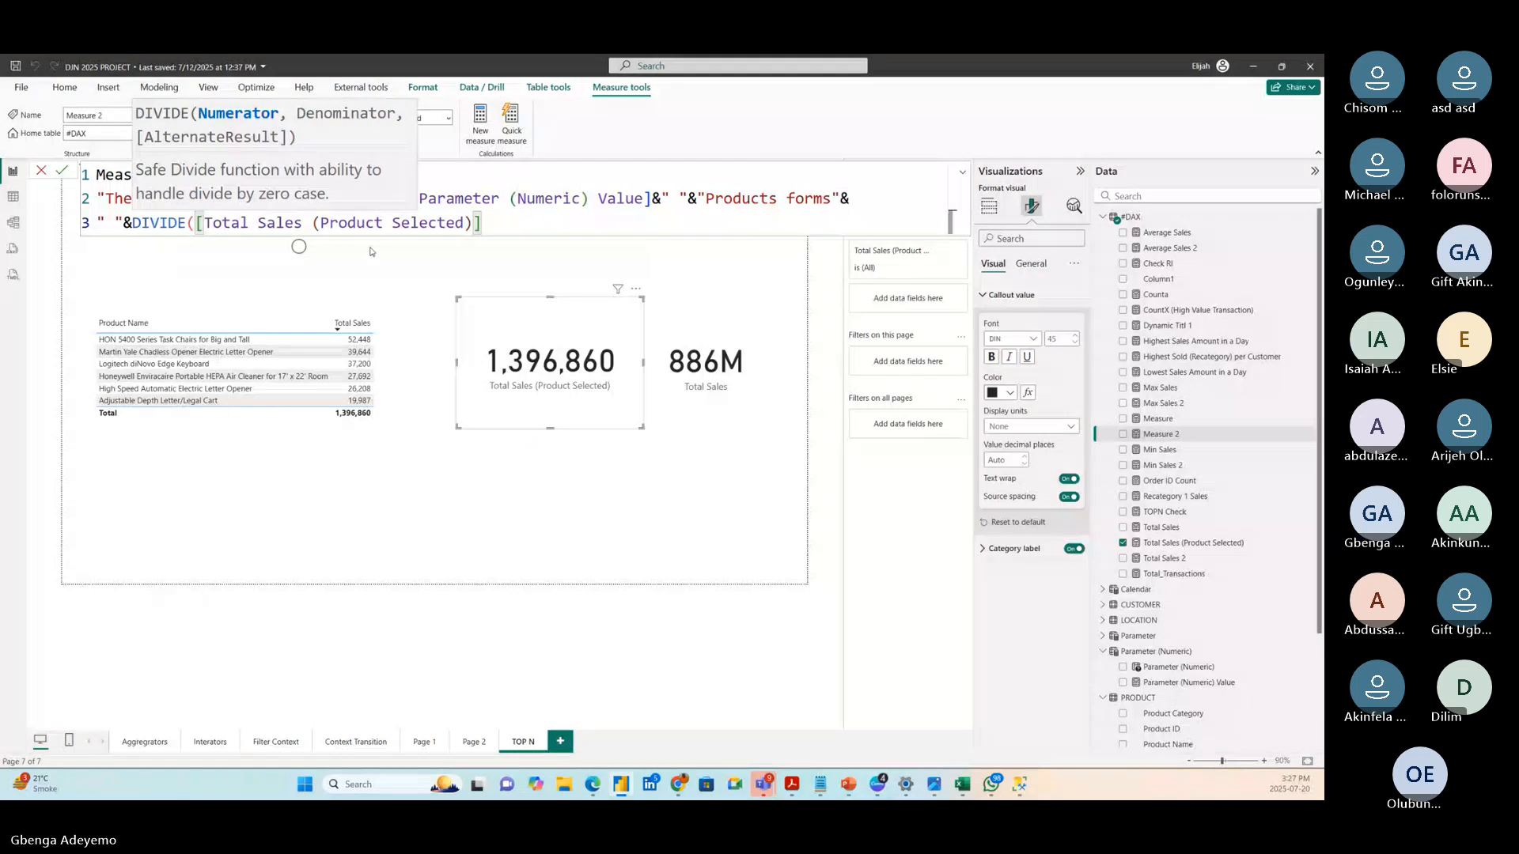
type(", [Total Sales]")
left_click(575, 295)
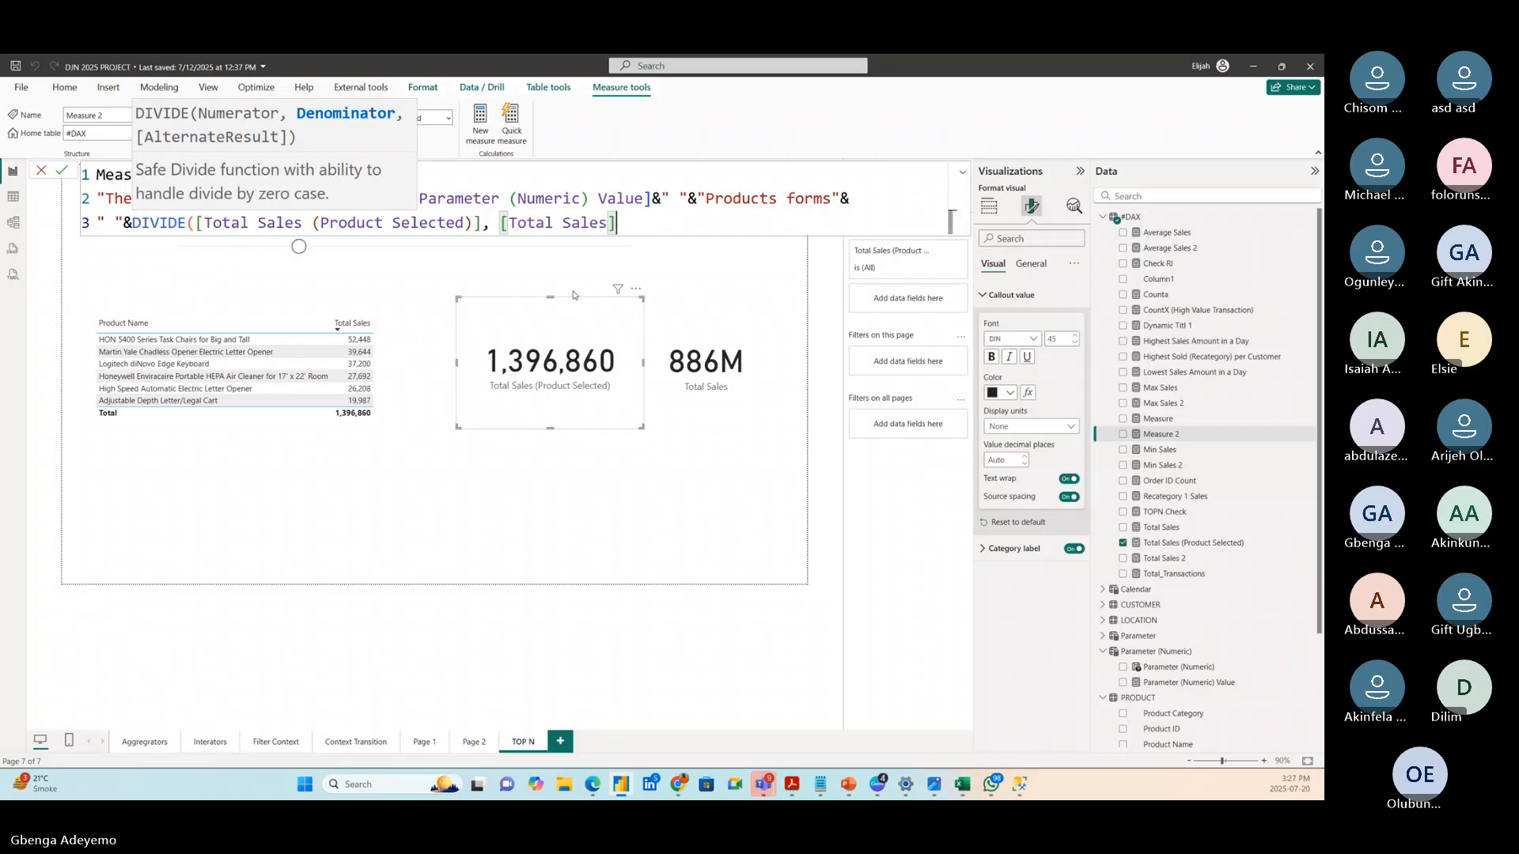
type(", 0)")
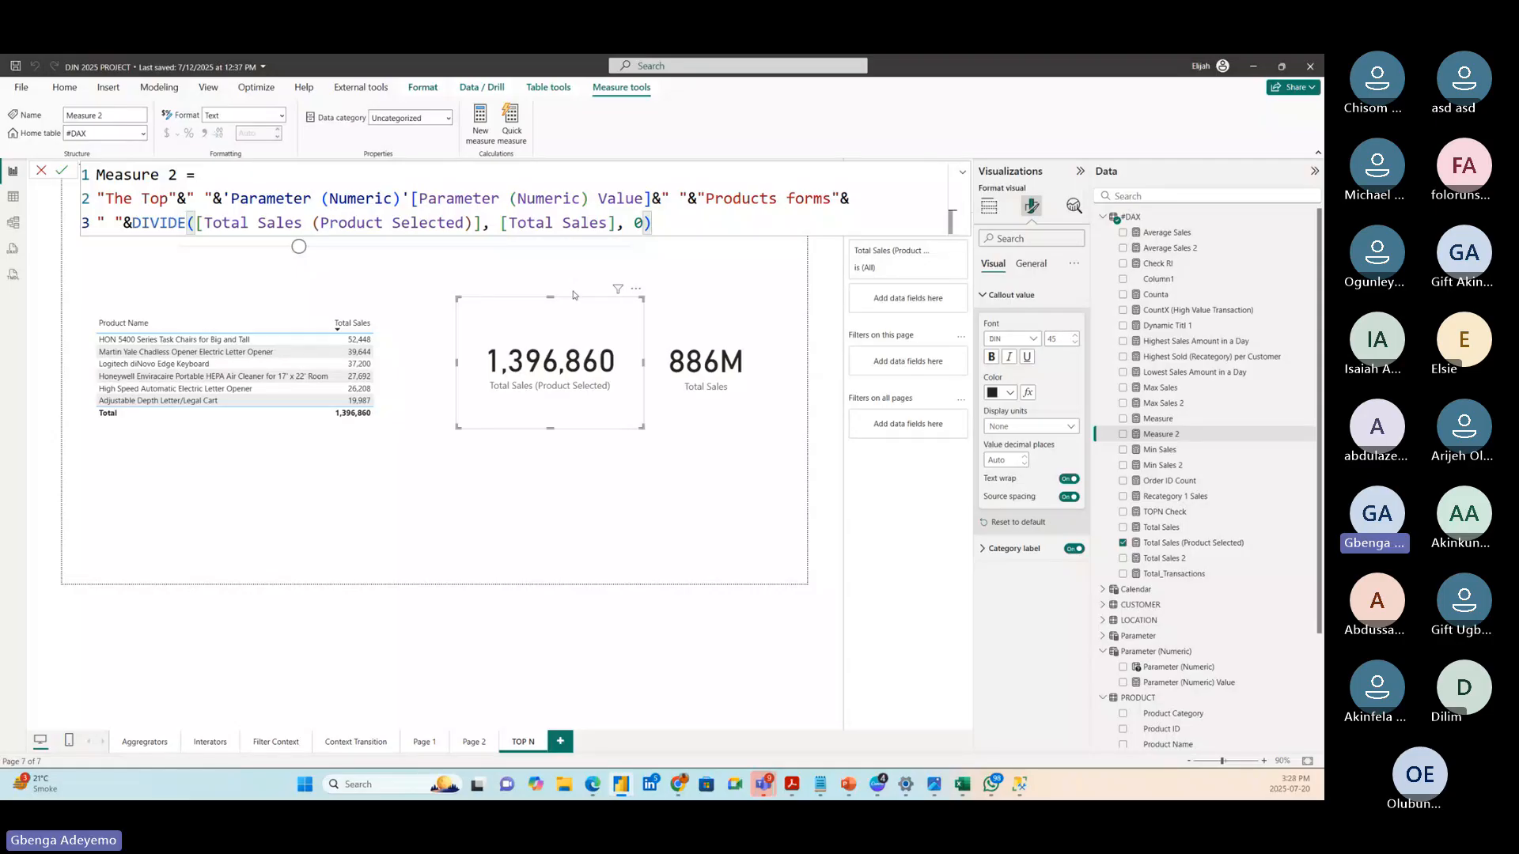
- Append &" "&"of my Total Sales" after the DIVIDE expression in Measure 2 and commit the formula
type("&\"")
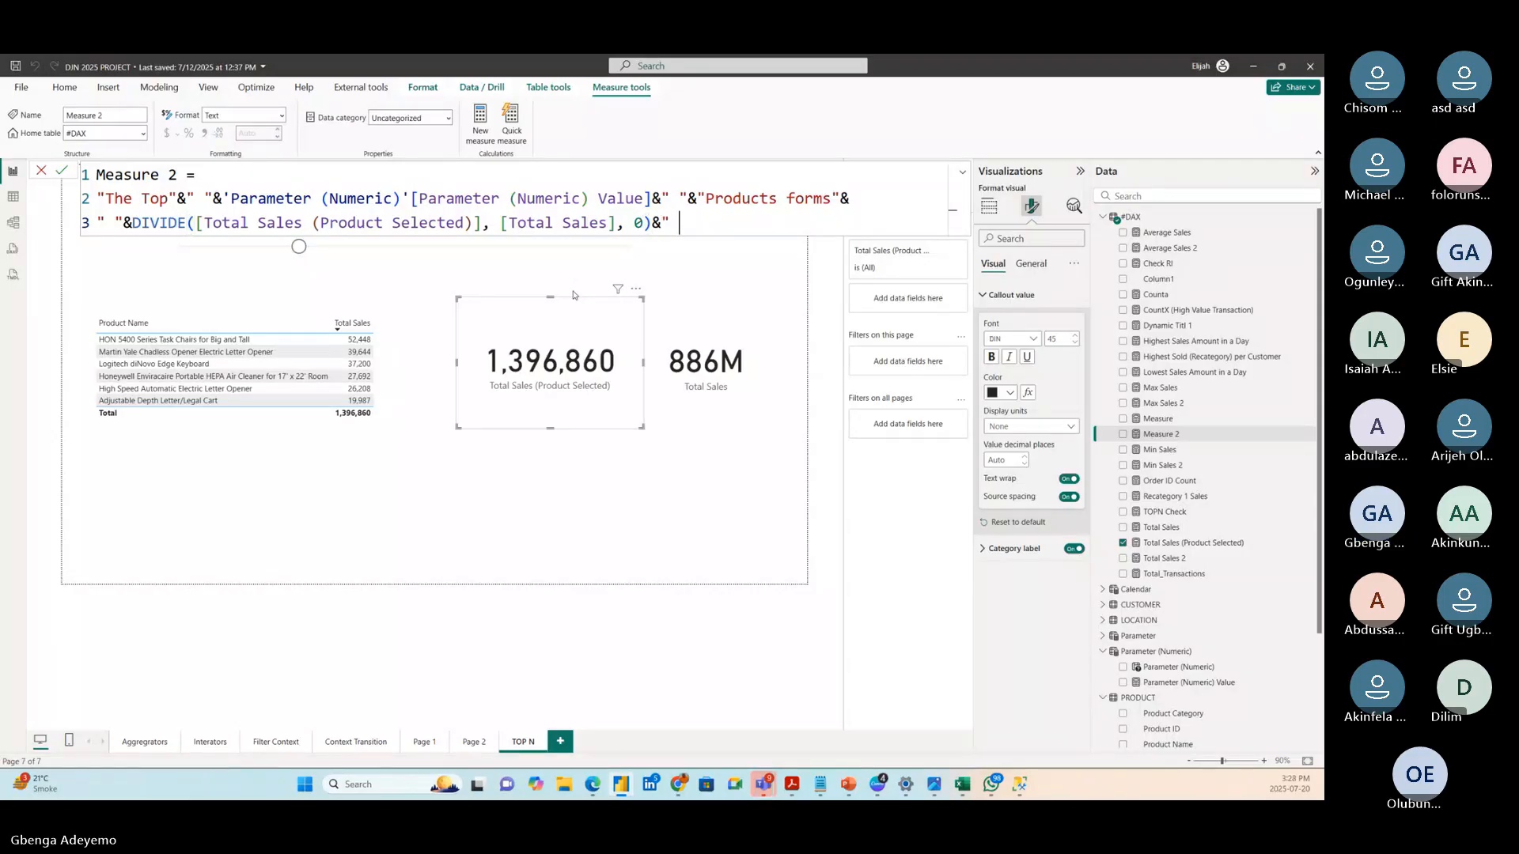
type(" \"")
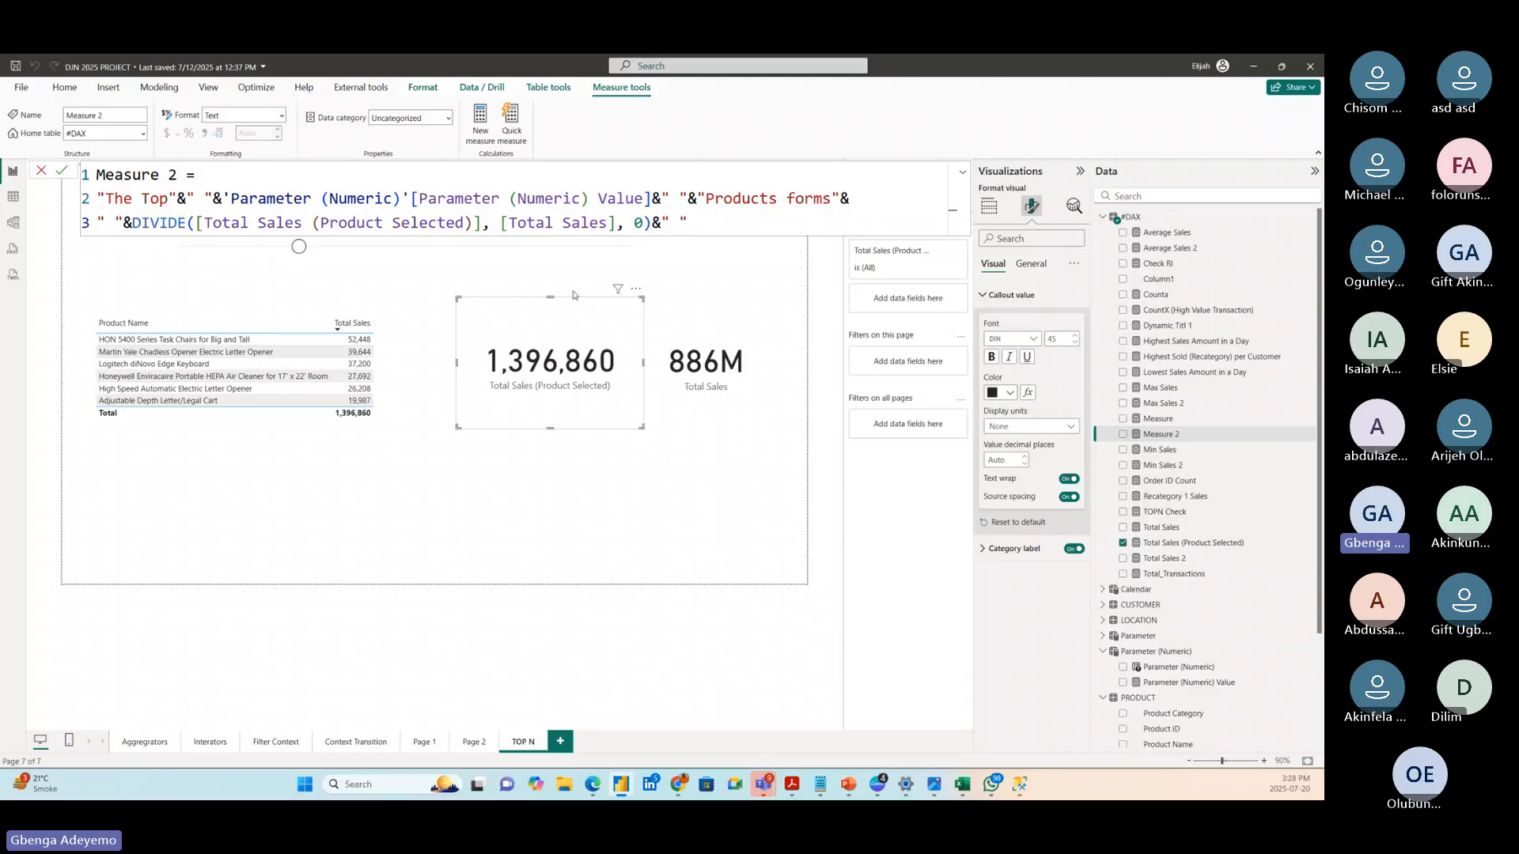
type("&")
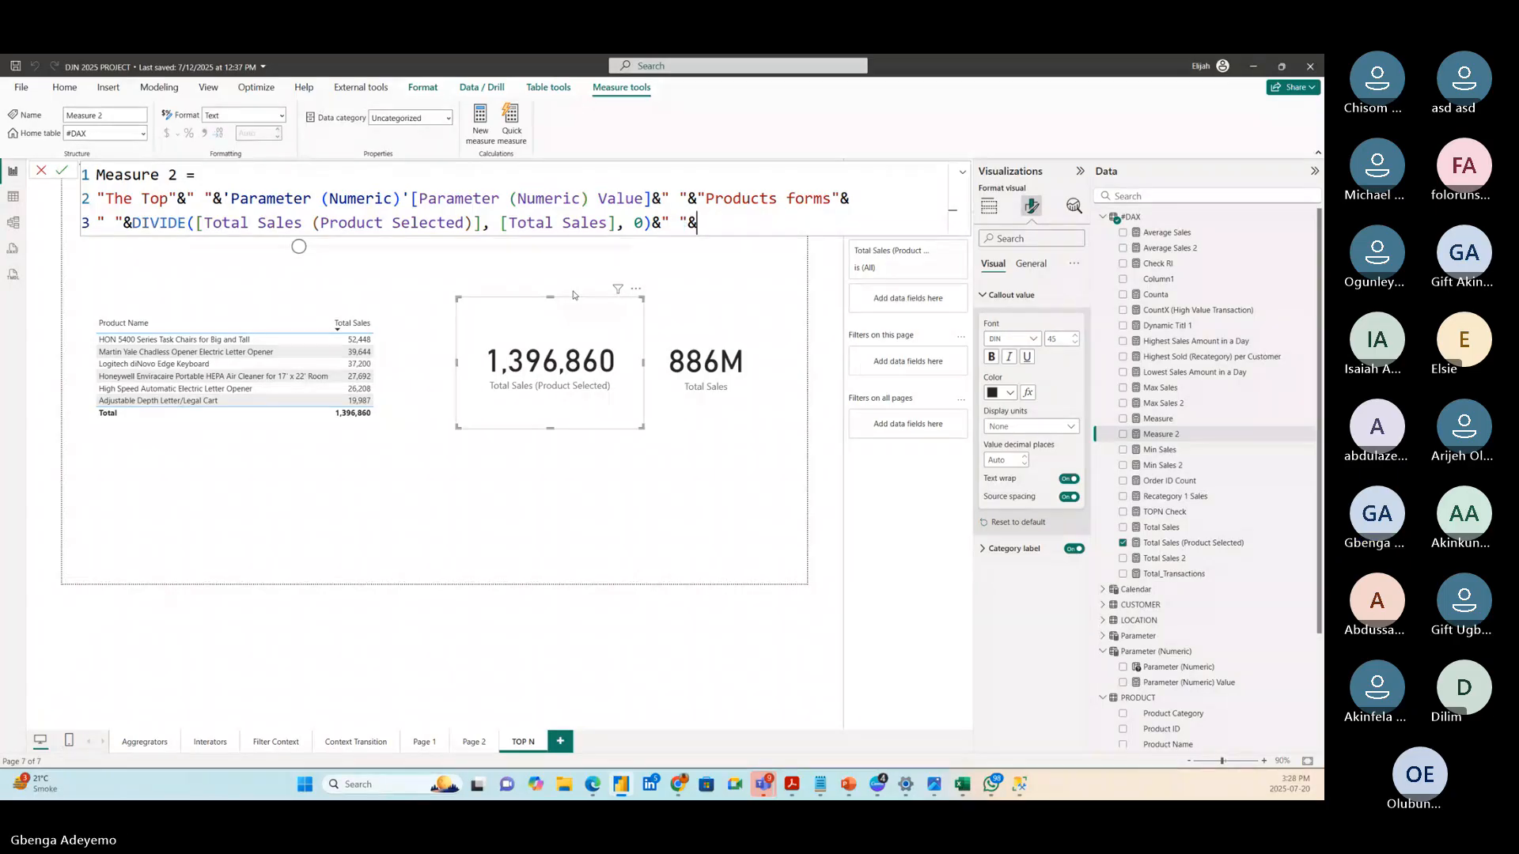
type("\"")
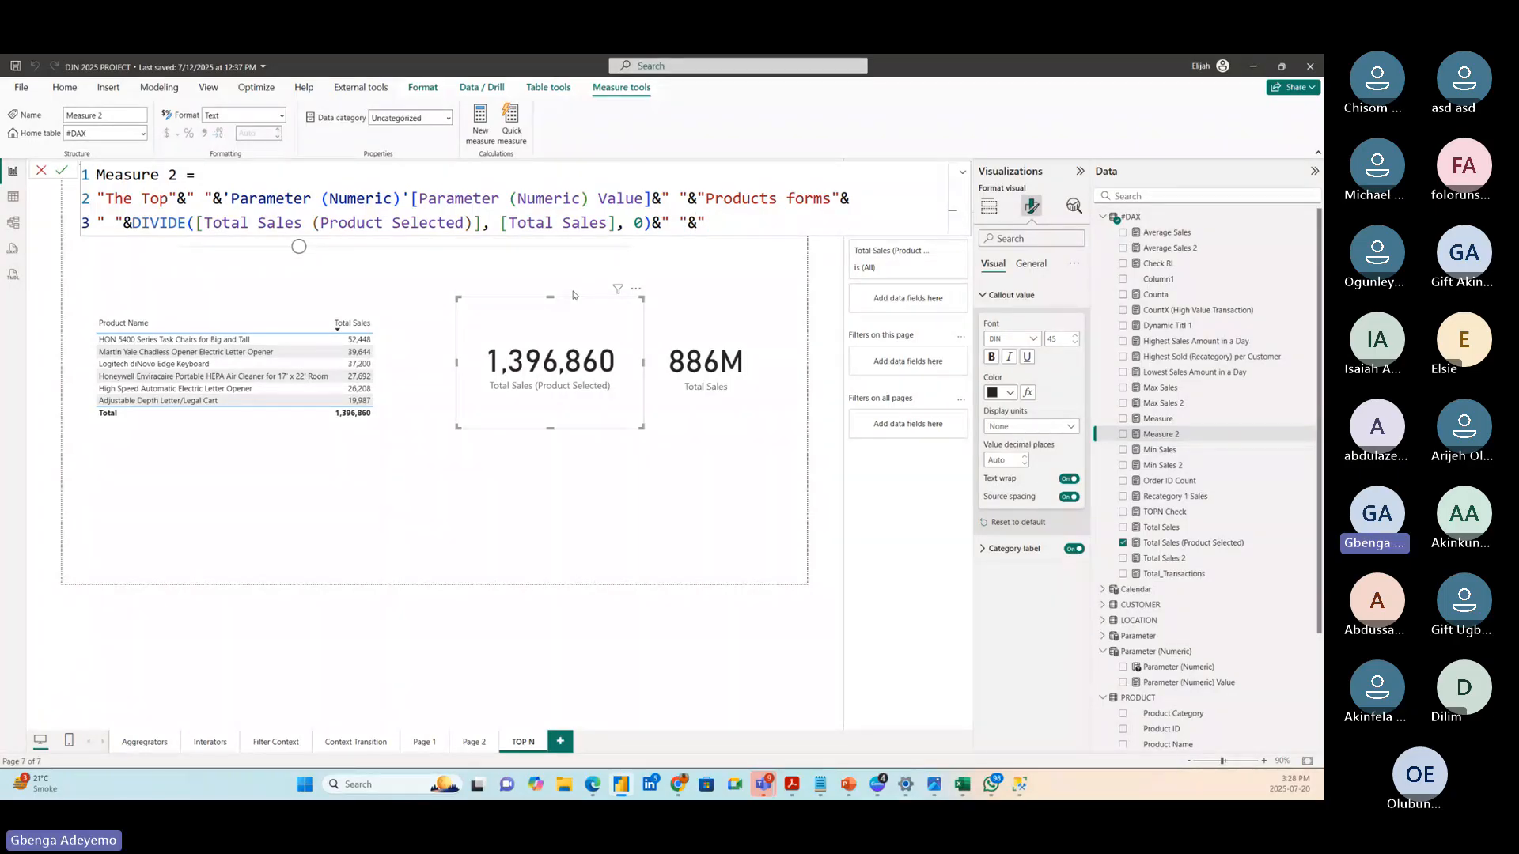
type("of my")
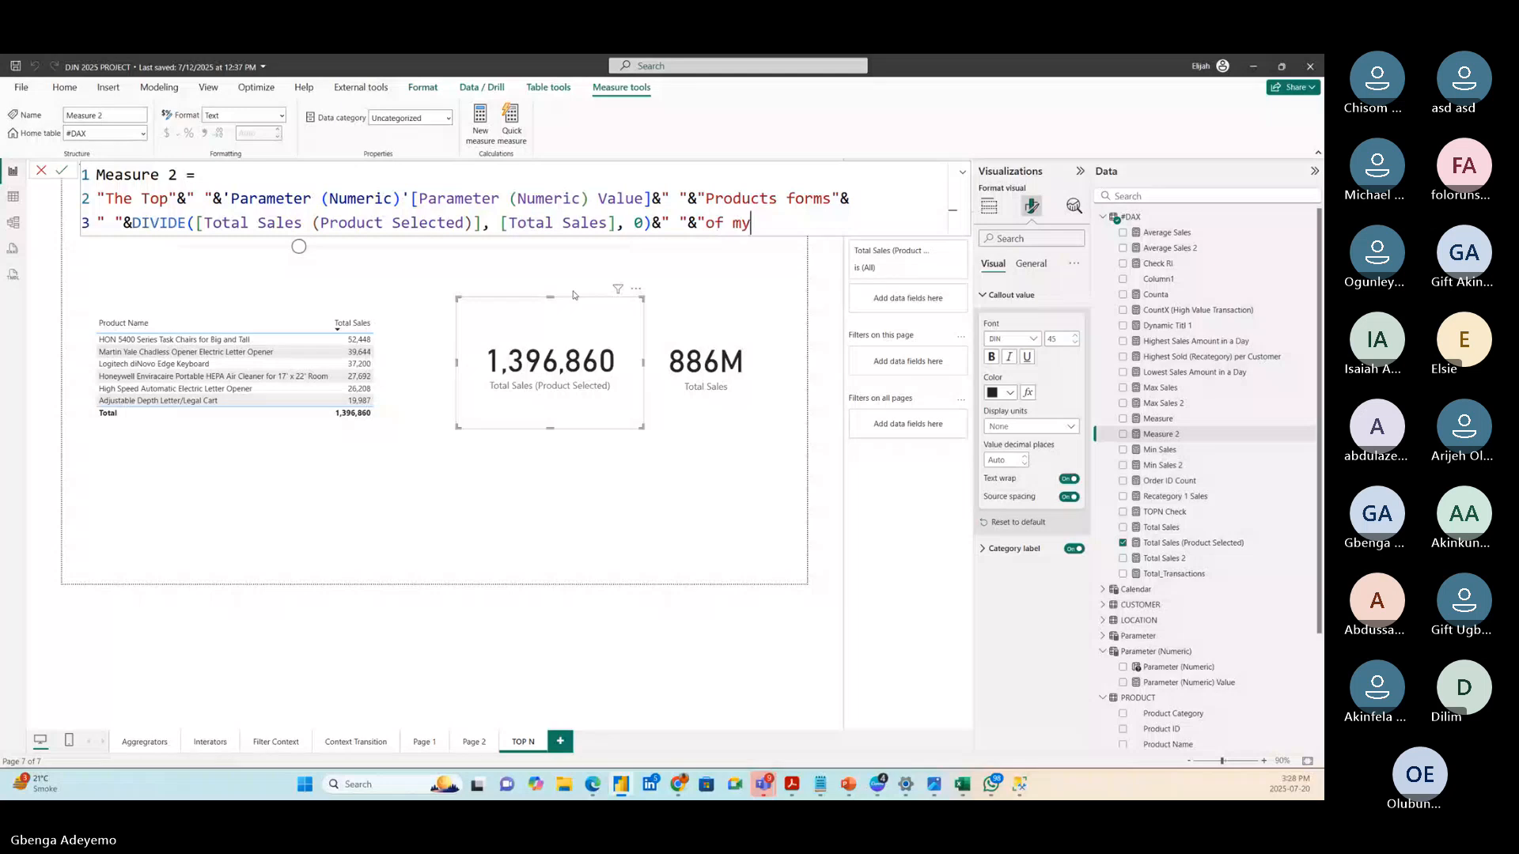
type(" Total ")
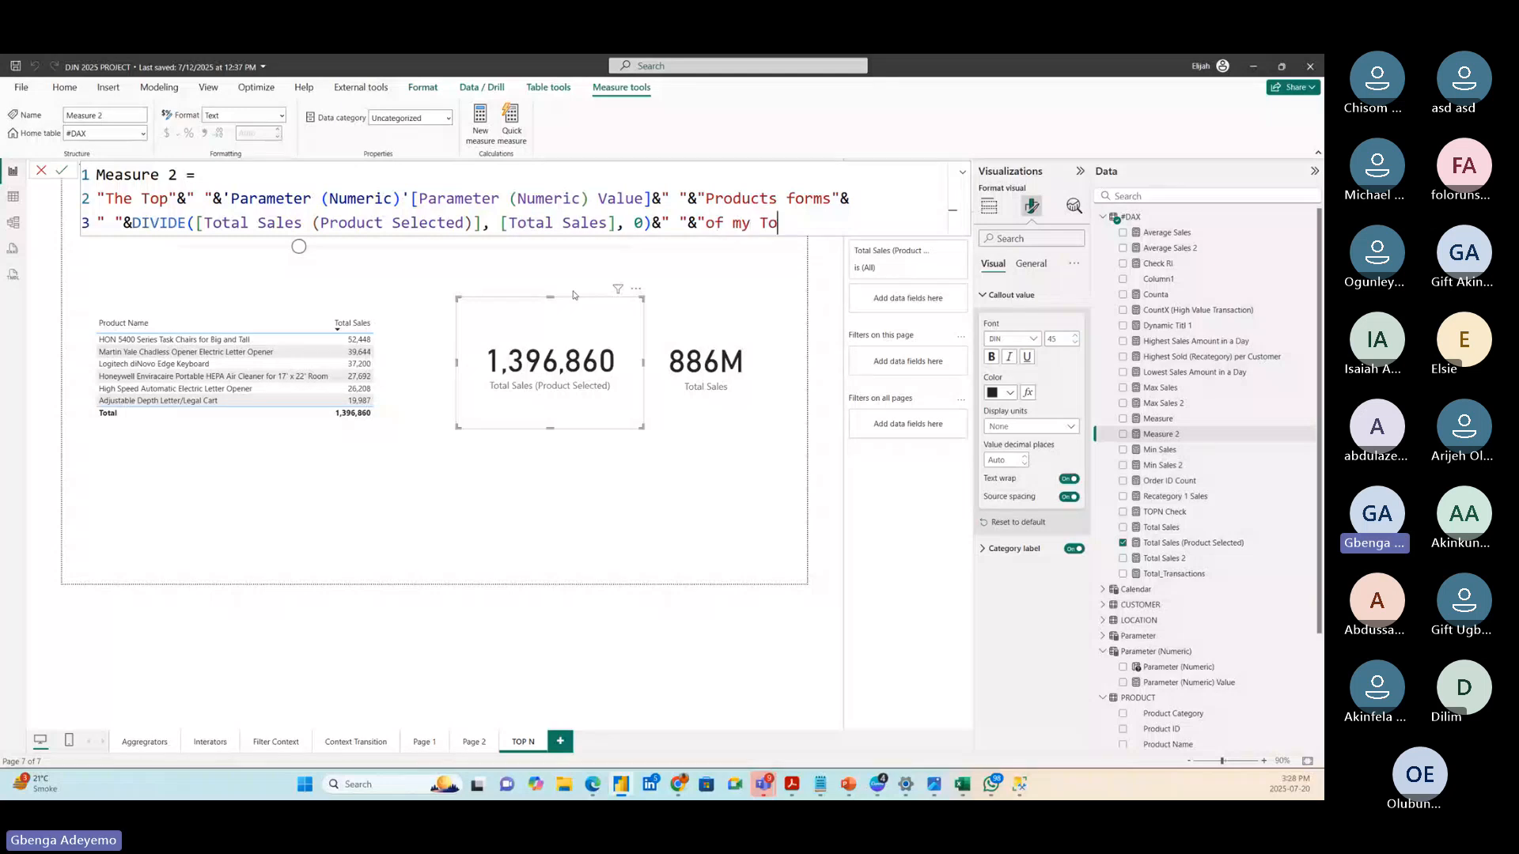
type("Sales")
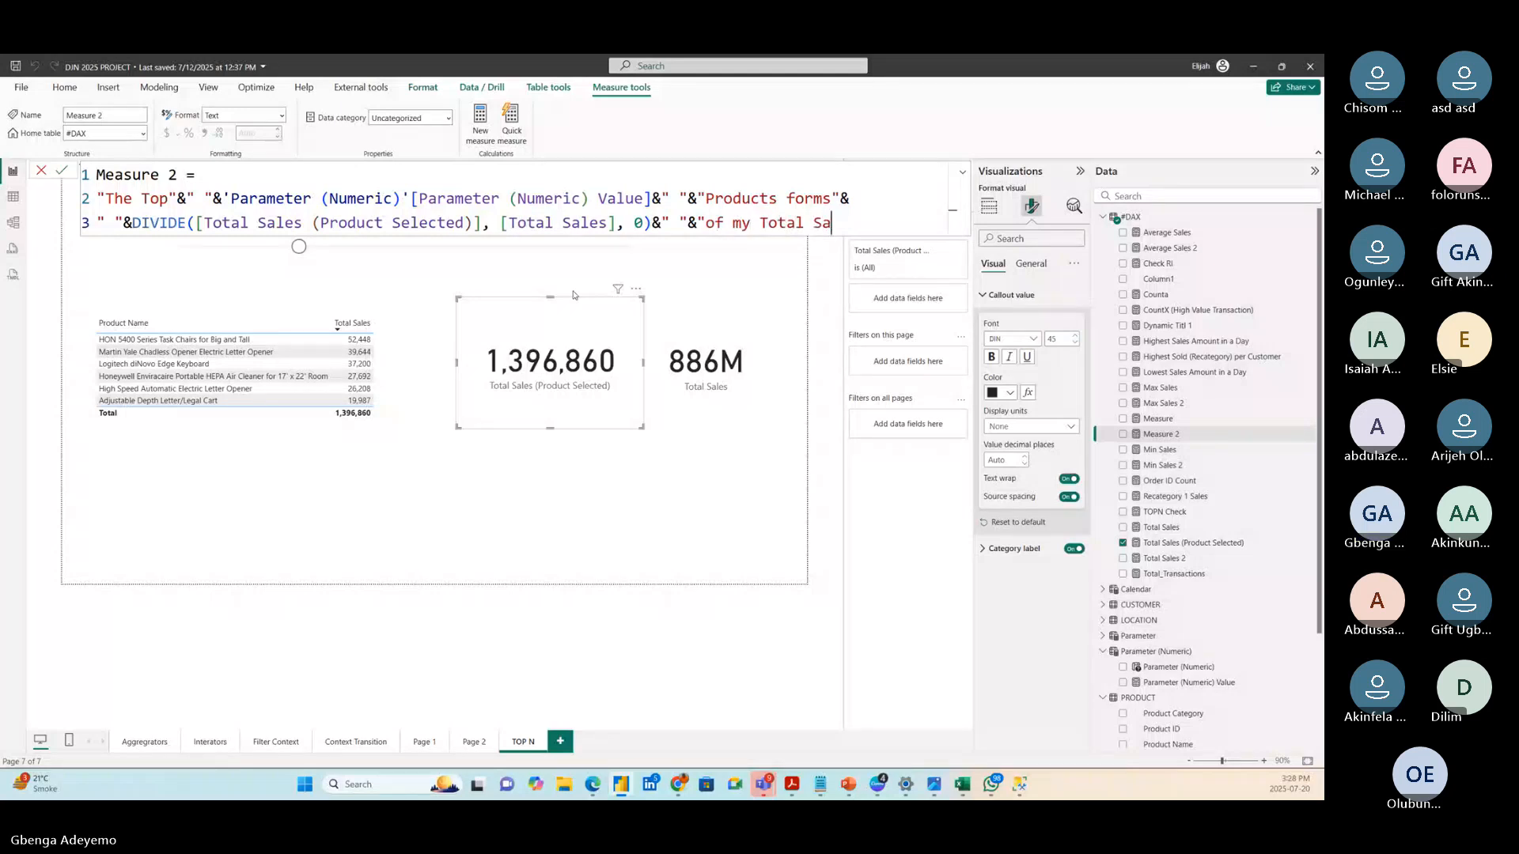
type("\"")
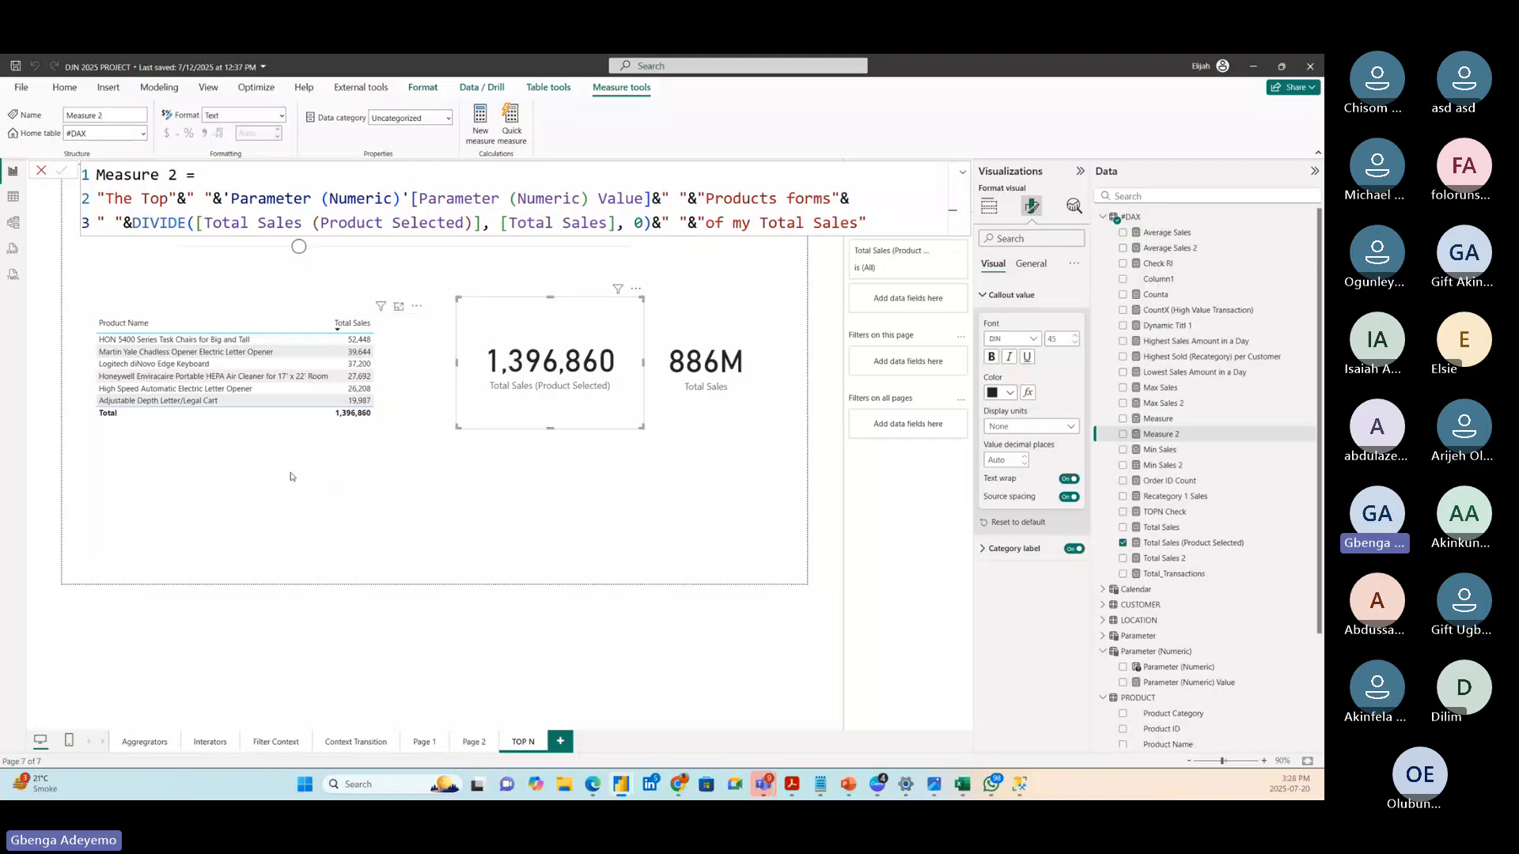
- Move the product sales table slightly upward on the TOP N page and deselect it
left_click(257, 465)
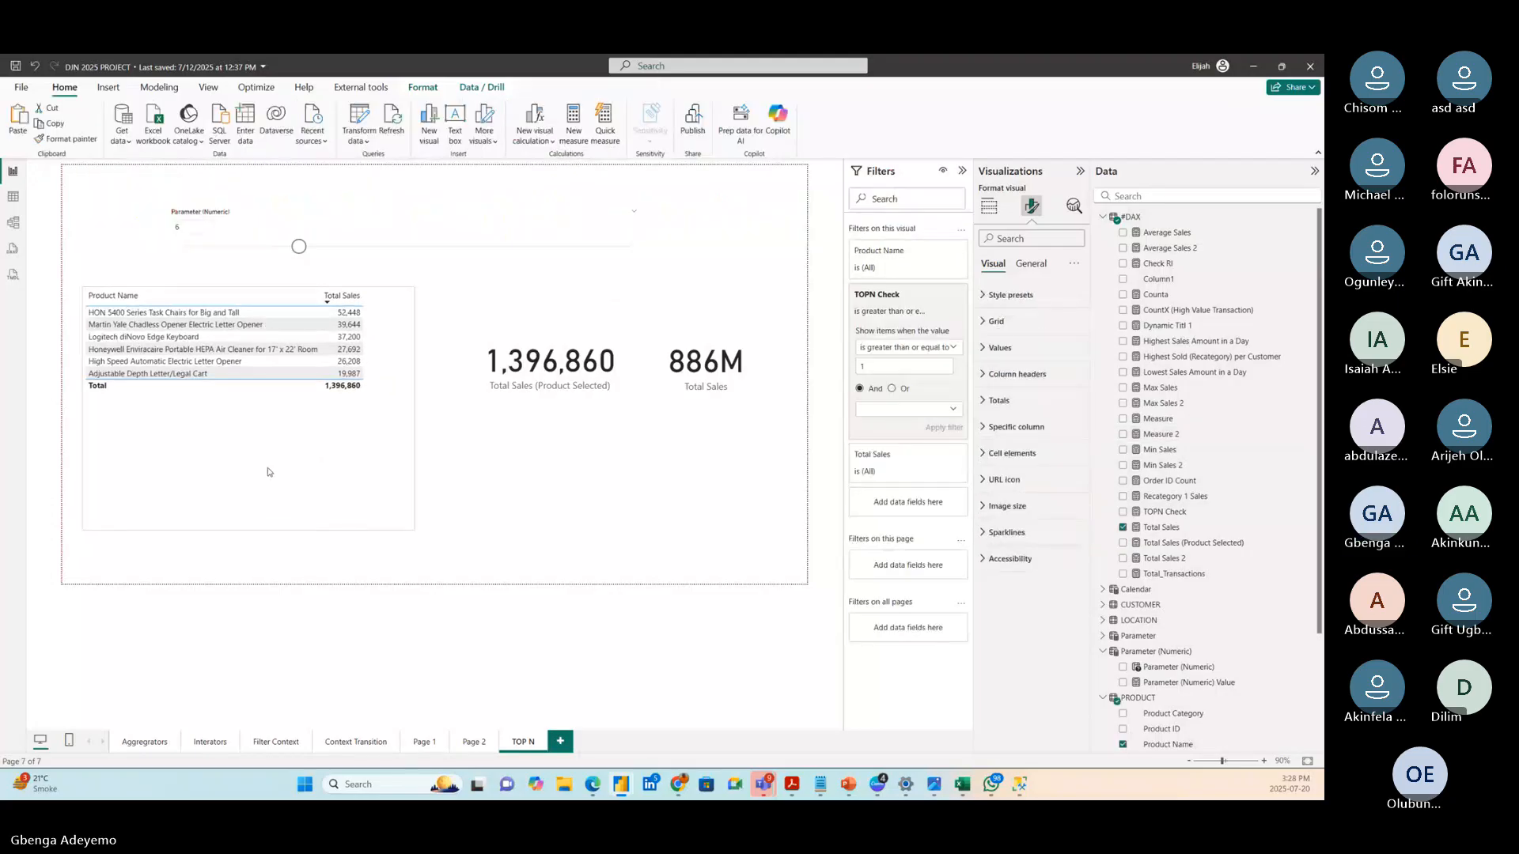
left_click_drag(268, 468, 274, 474)
left_click(510, 494)
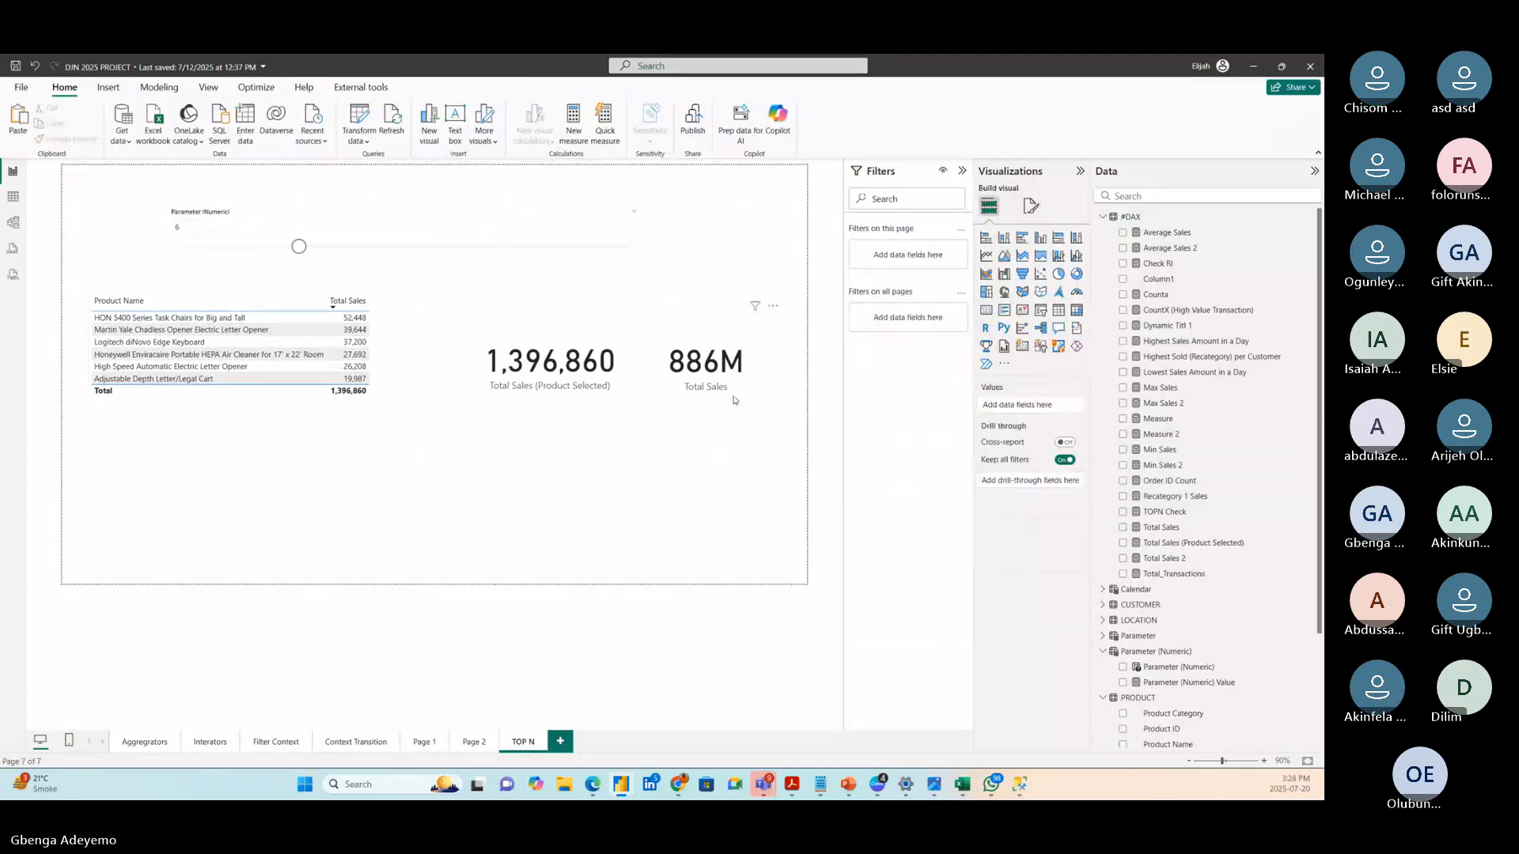
- Duplicate the Total Sales (Product Selected) card and place the copy directly below the original
left_click(548, 383)
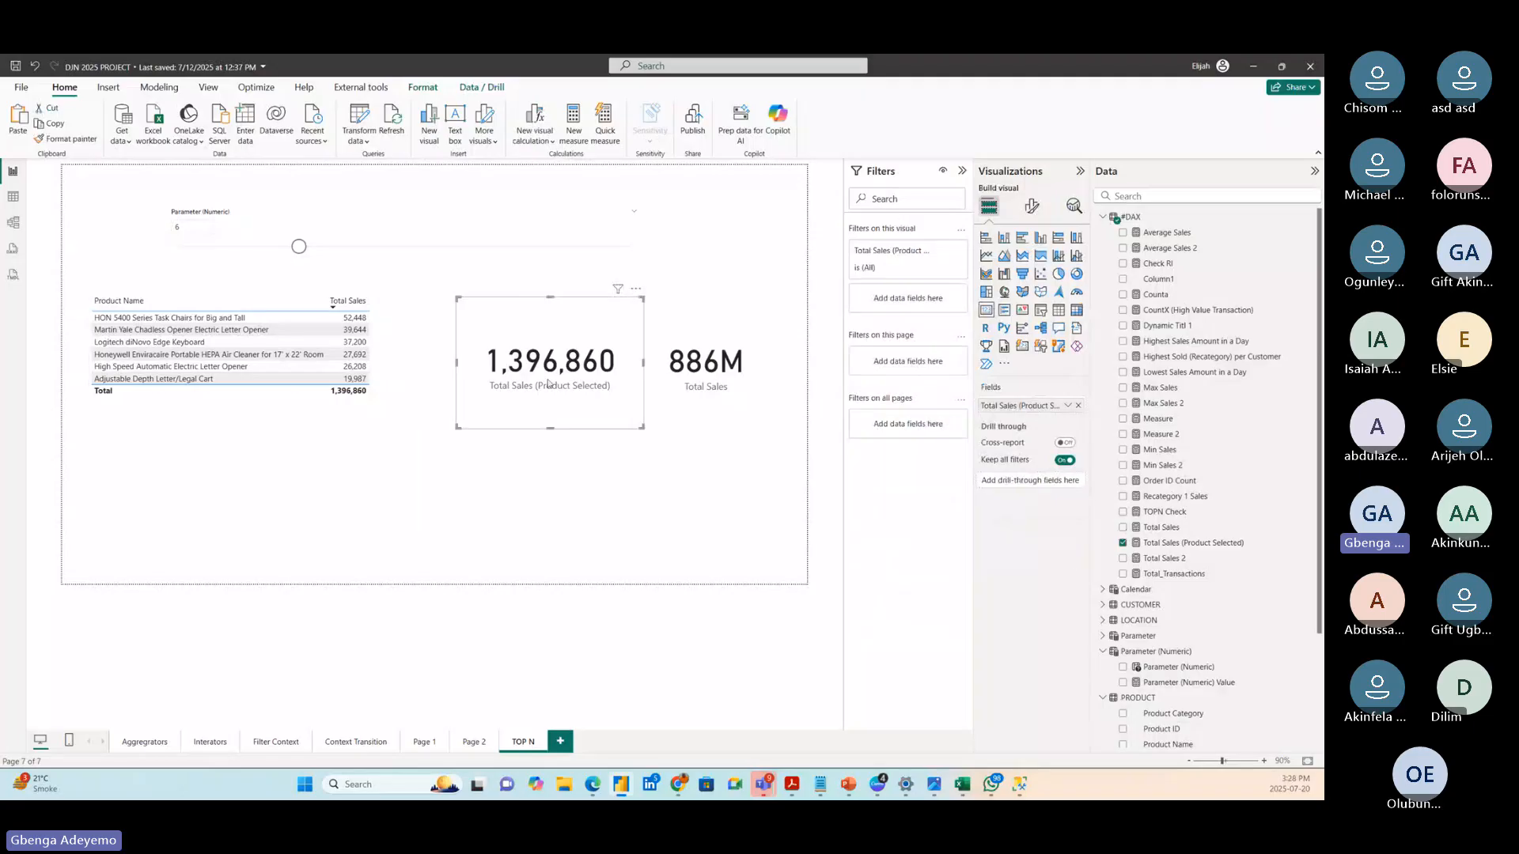
key("ctrl+v")
left_click_drag(548, 385, 541, 495)
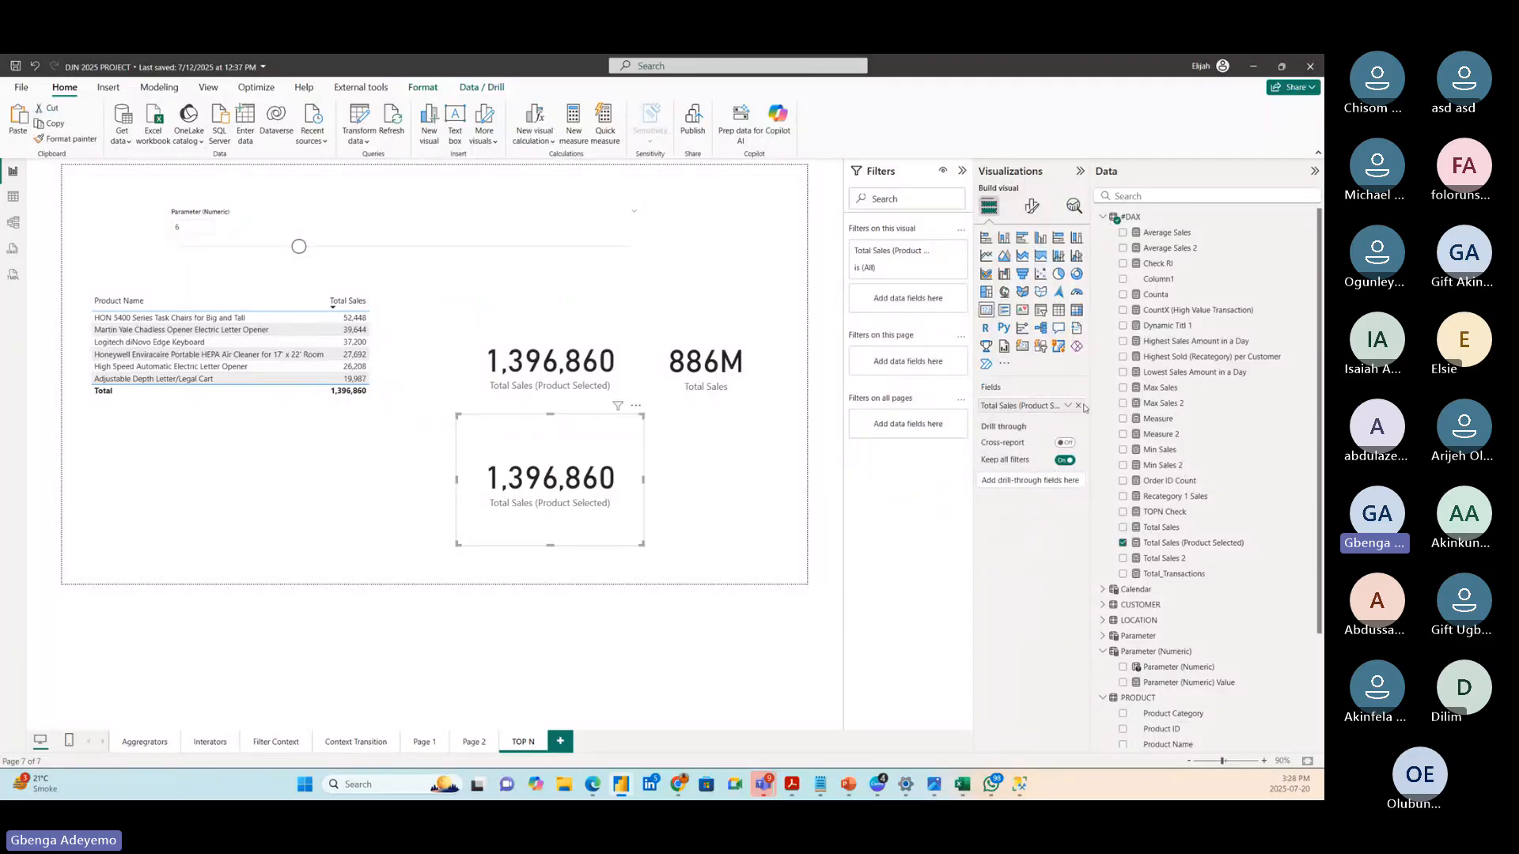
- Replace the copied card's field with Measure 2 and reposition and enlarge the card to fit its whole text
left_click_drag(1083, 408, 583, 470)
left_click_drag(644, 545, 809, 546)
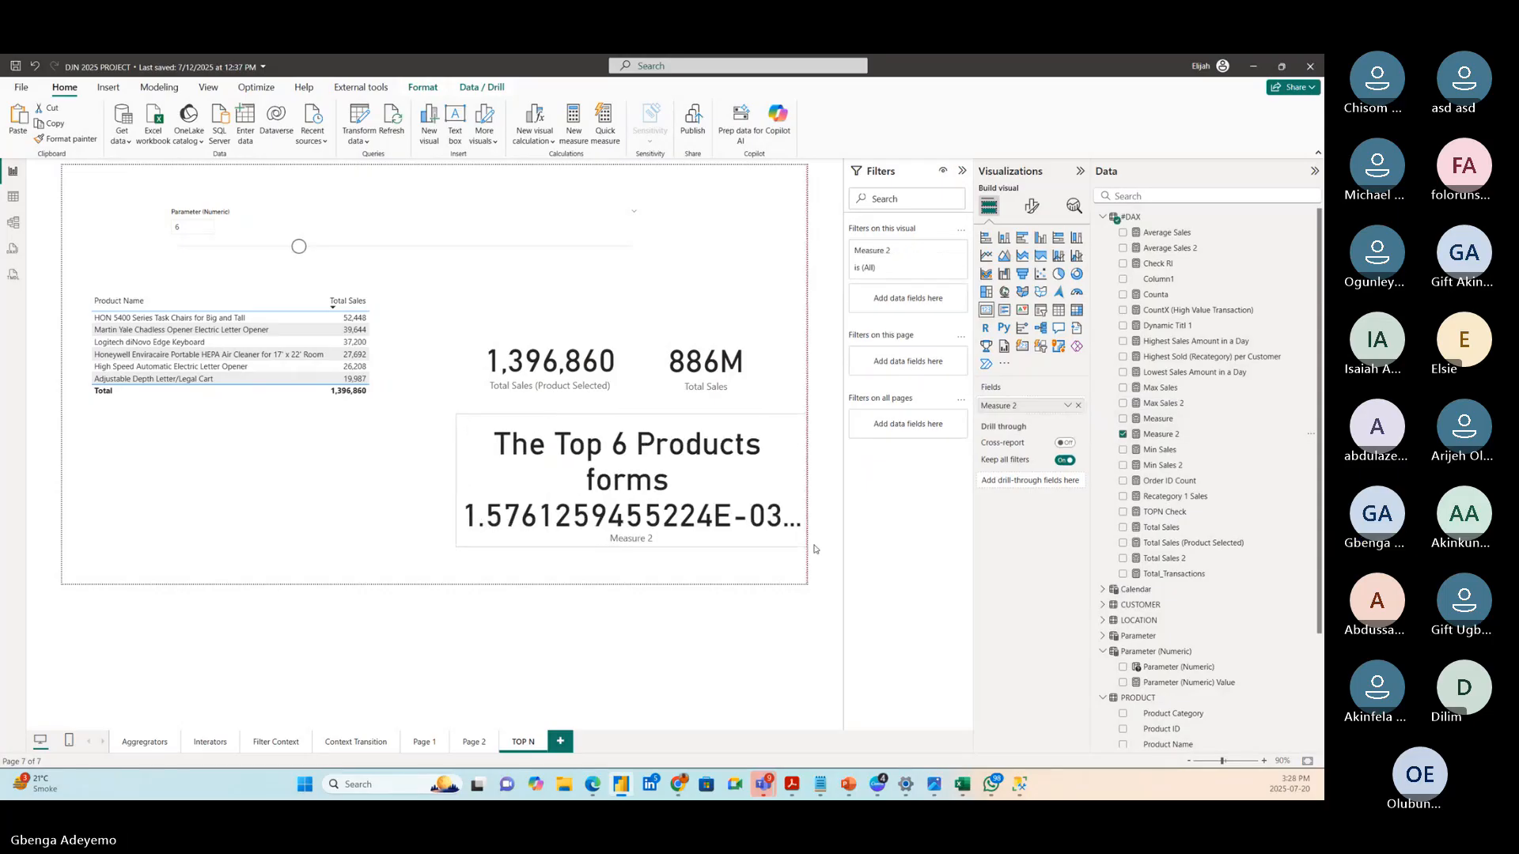
left_click_drag(724, 506, 637, 507)
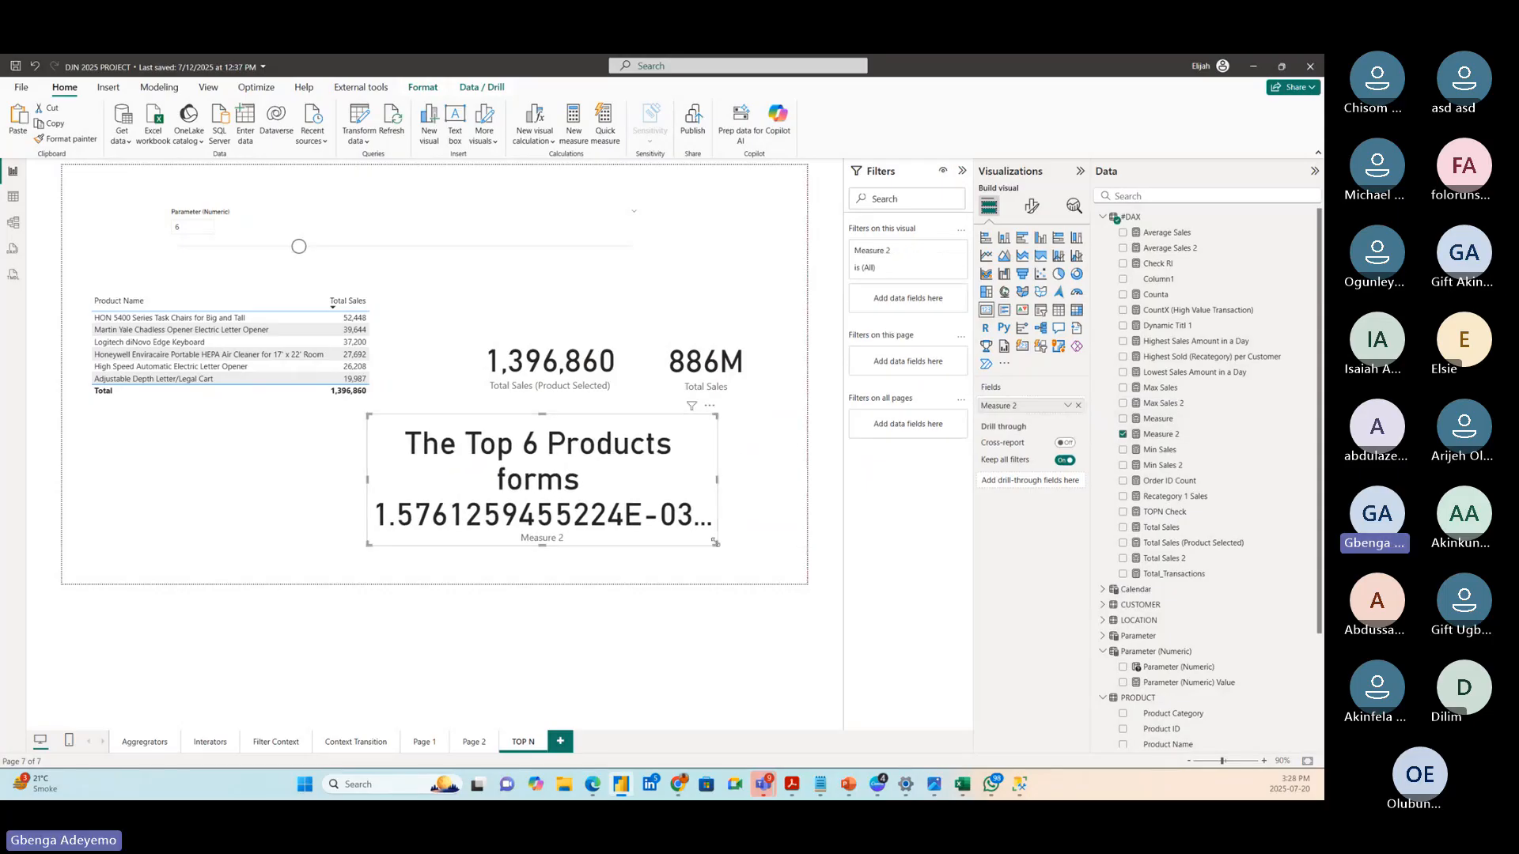
left_click_drag(717, 549, 804, 566)
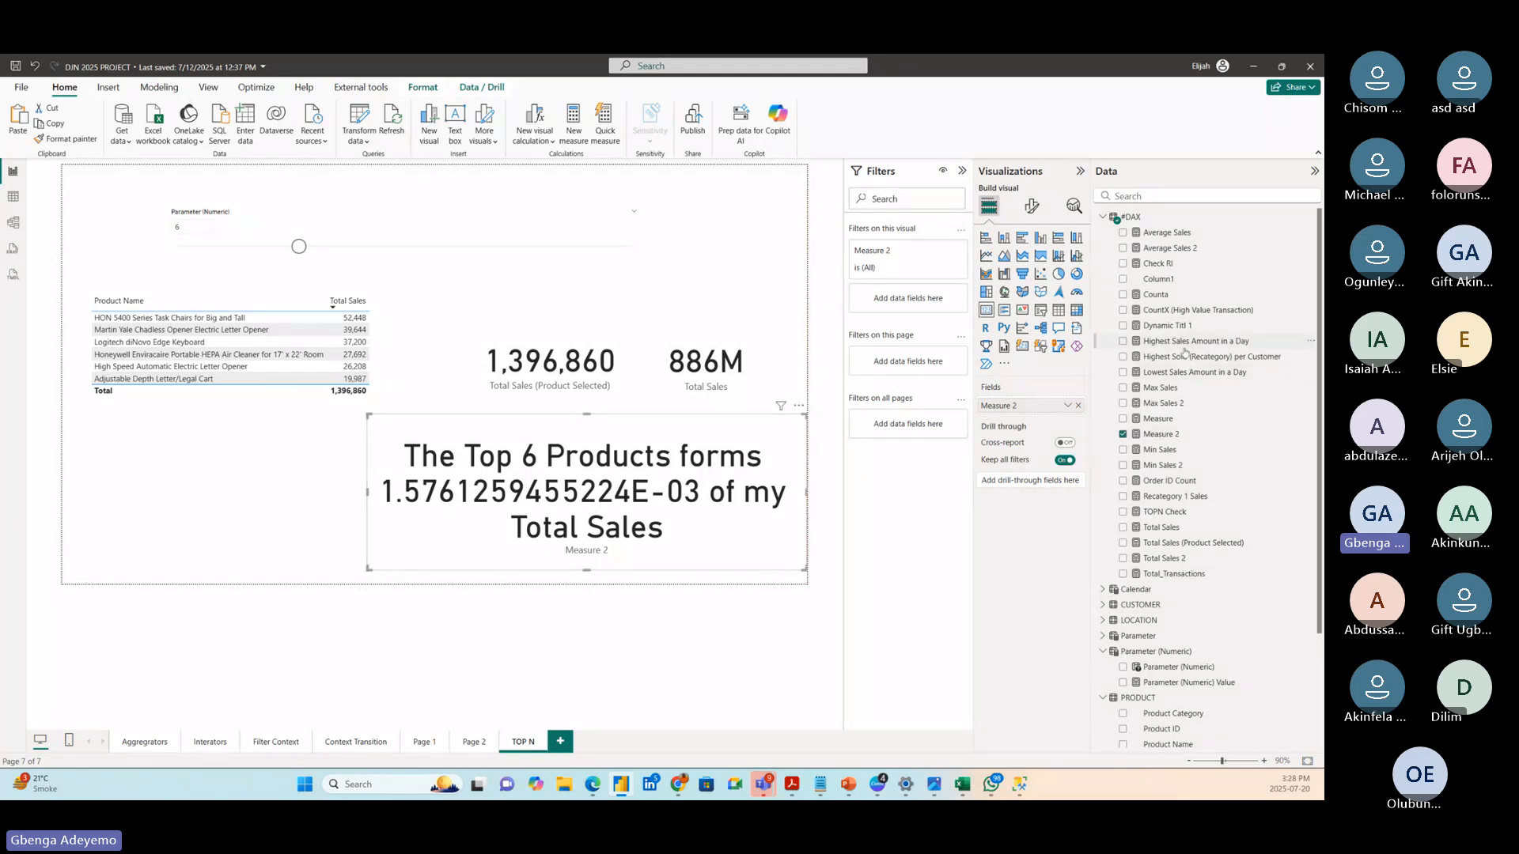
- Wrap the DIVIDE expression in Measure 2 with an opening FORMAT function and place DIVIDE on its own line below it
left_click(1163, 434)
left_click(133, 224)
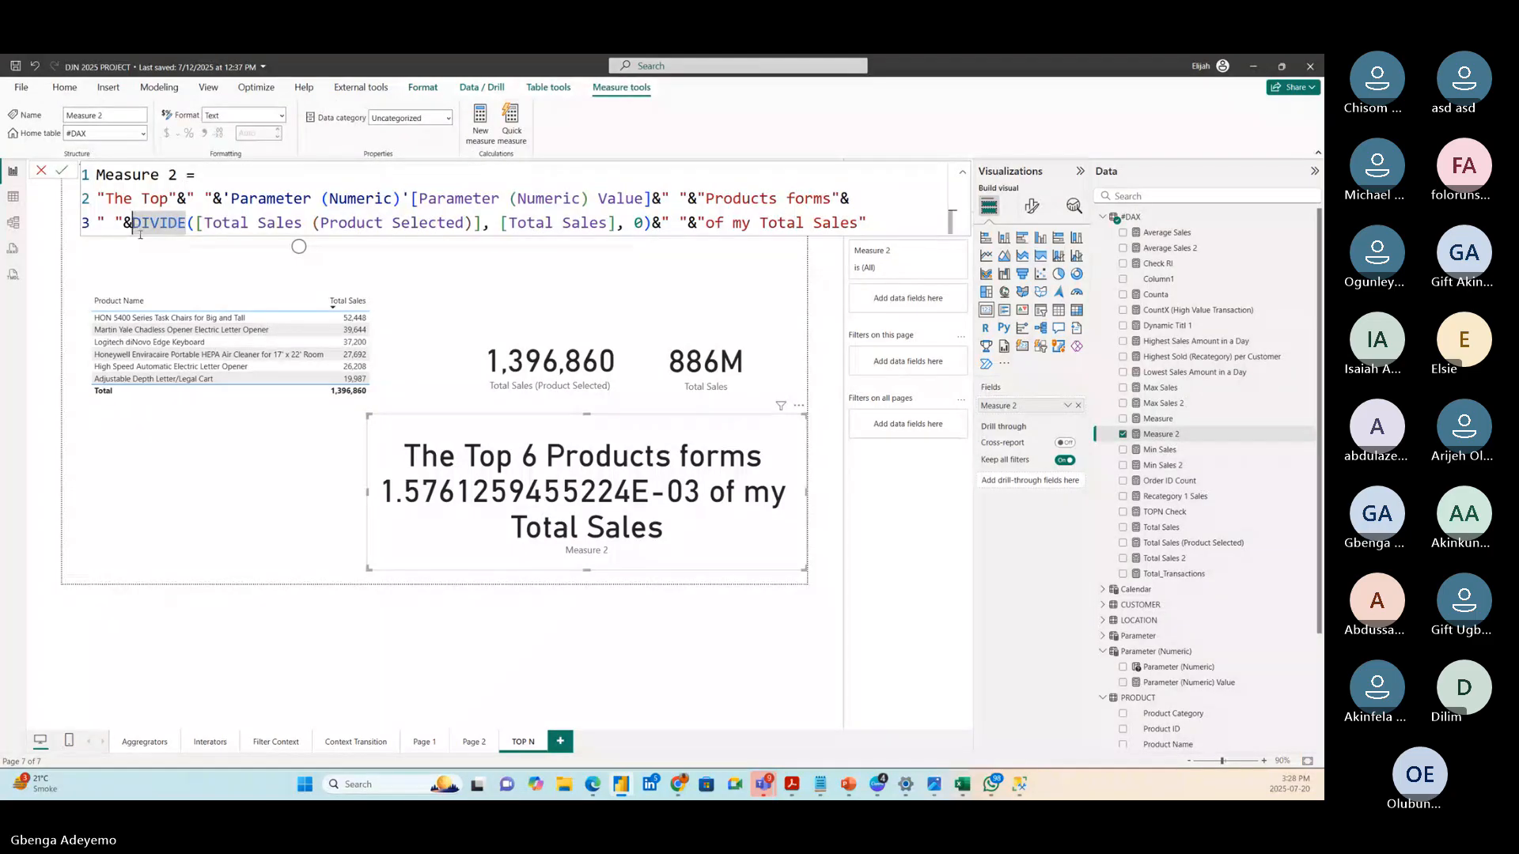
type("for")
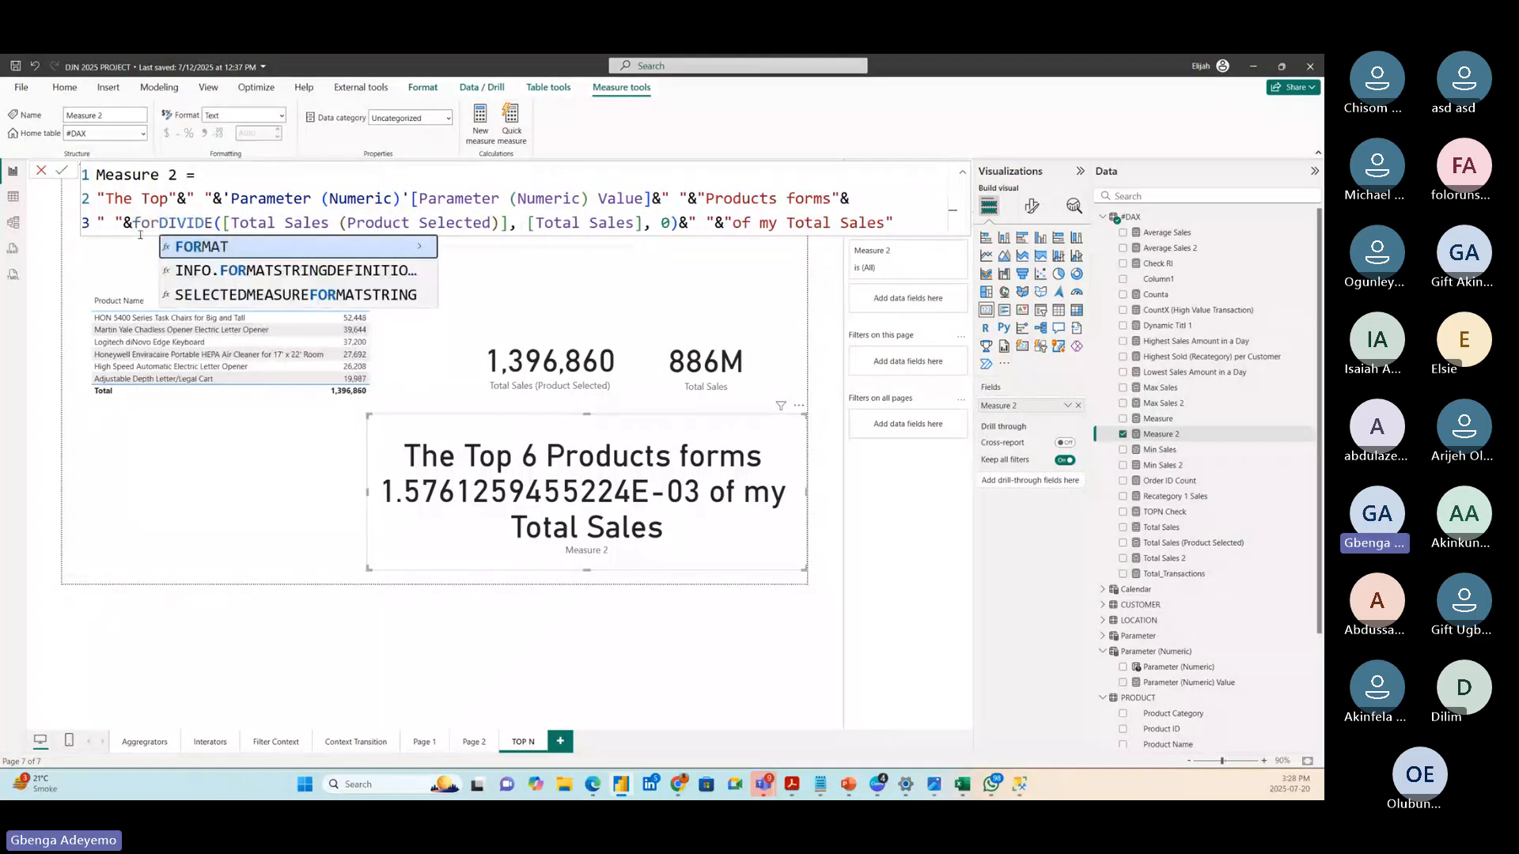
type("mat")
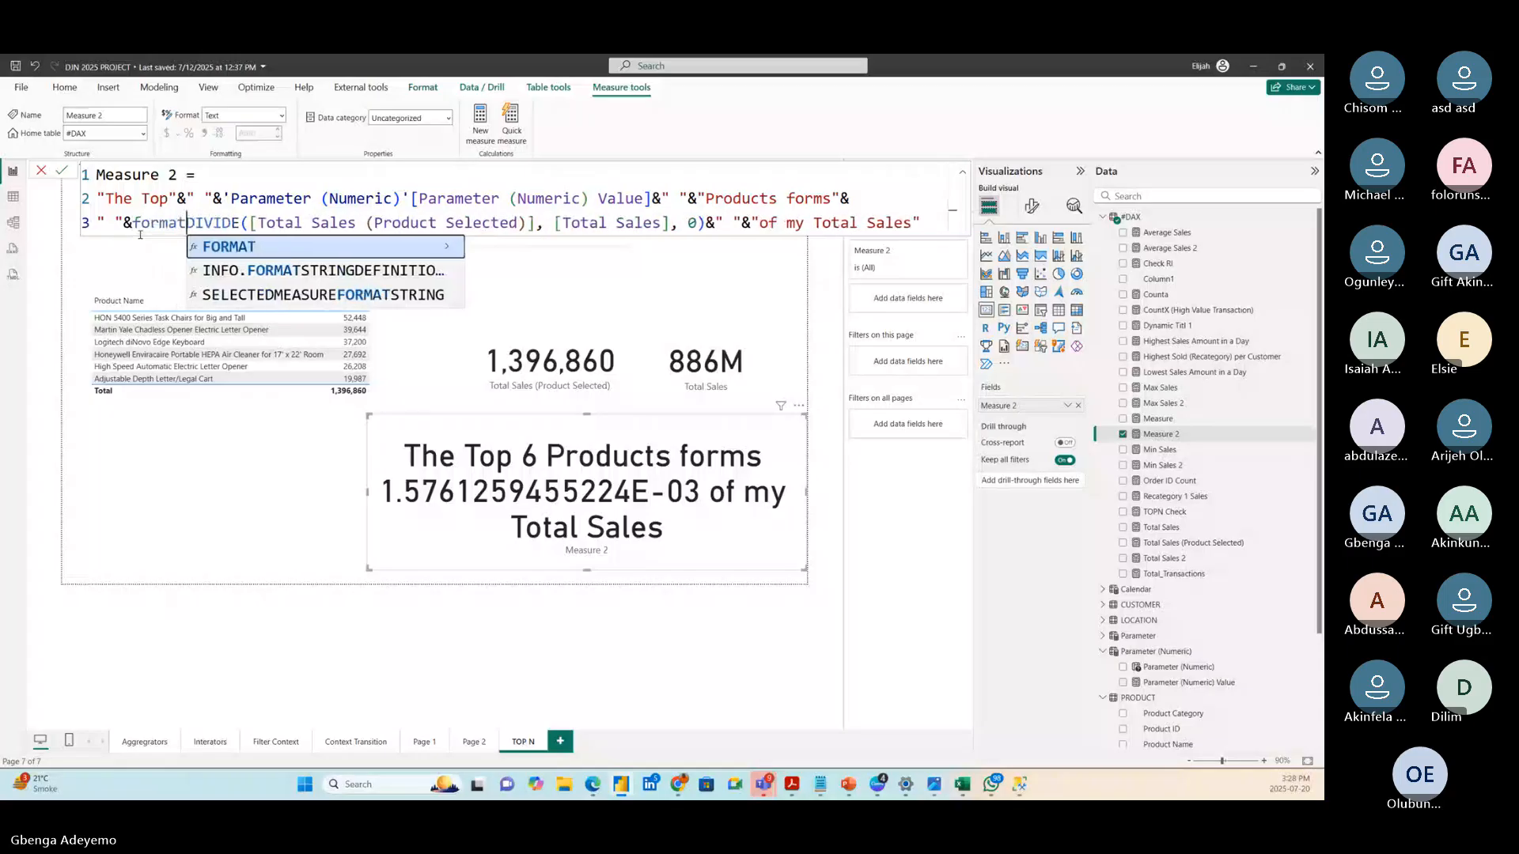
key("Tab")
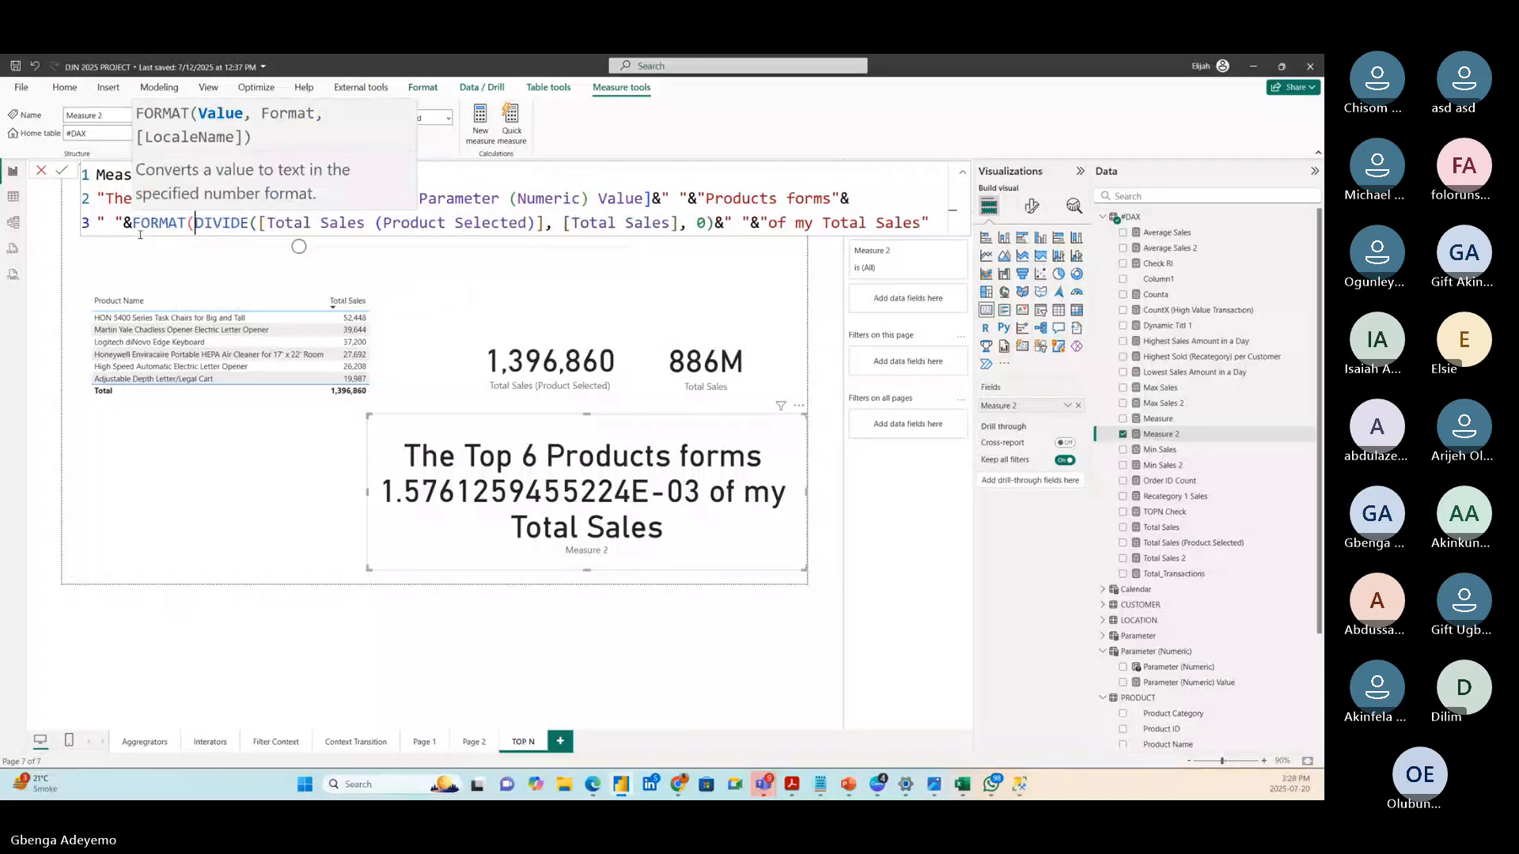
key("shift+Return")
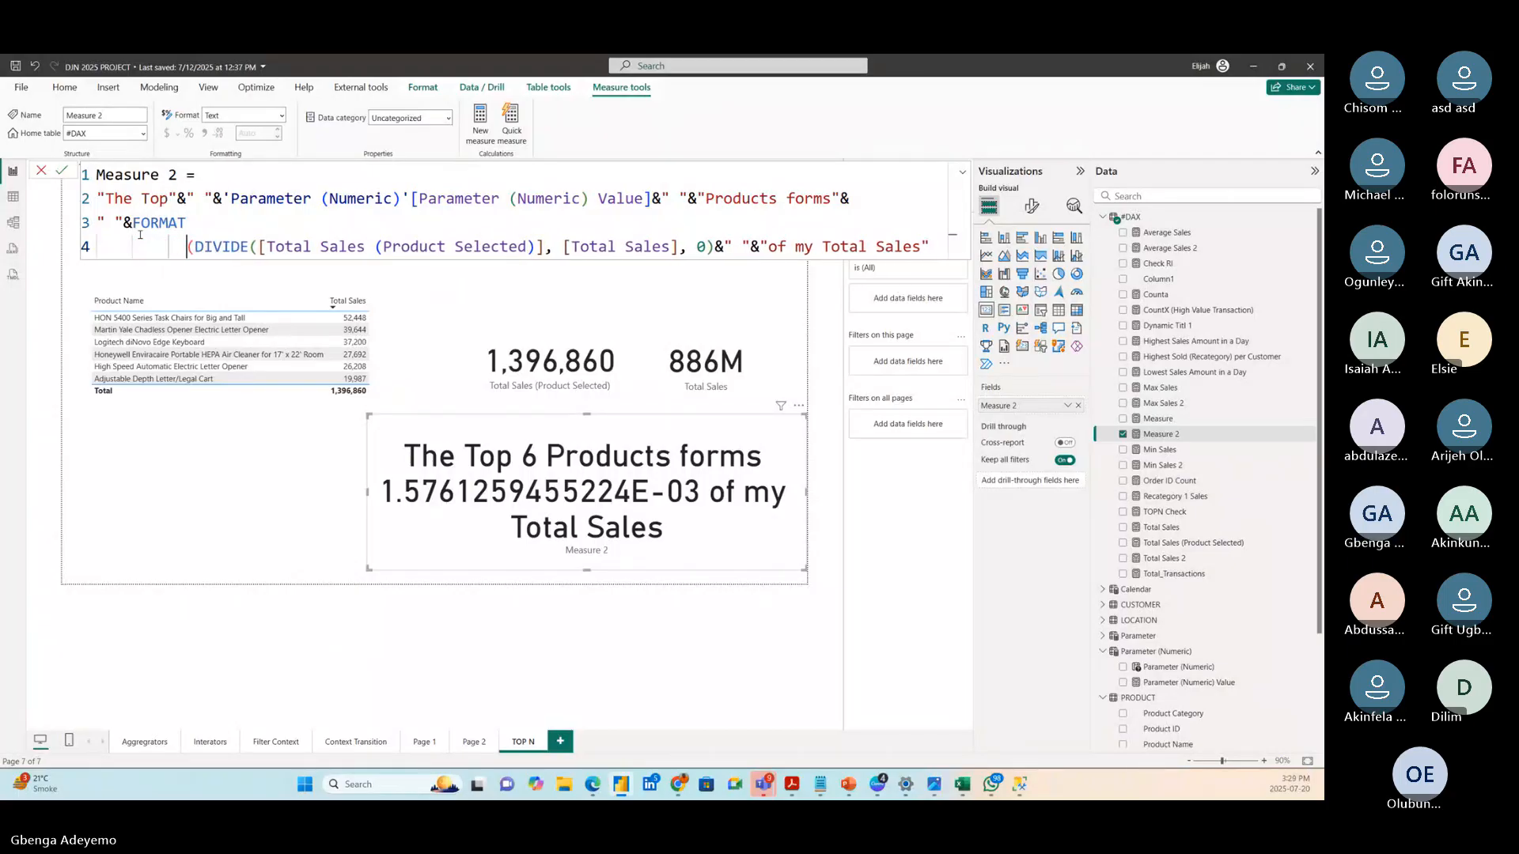
double_click(140, 232)
type("(")
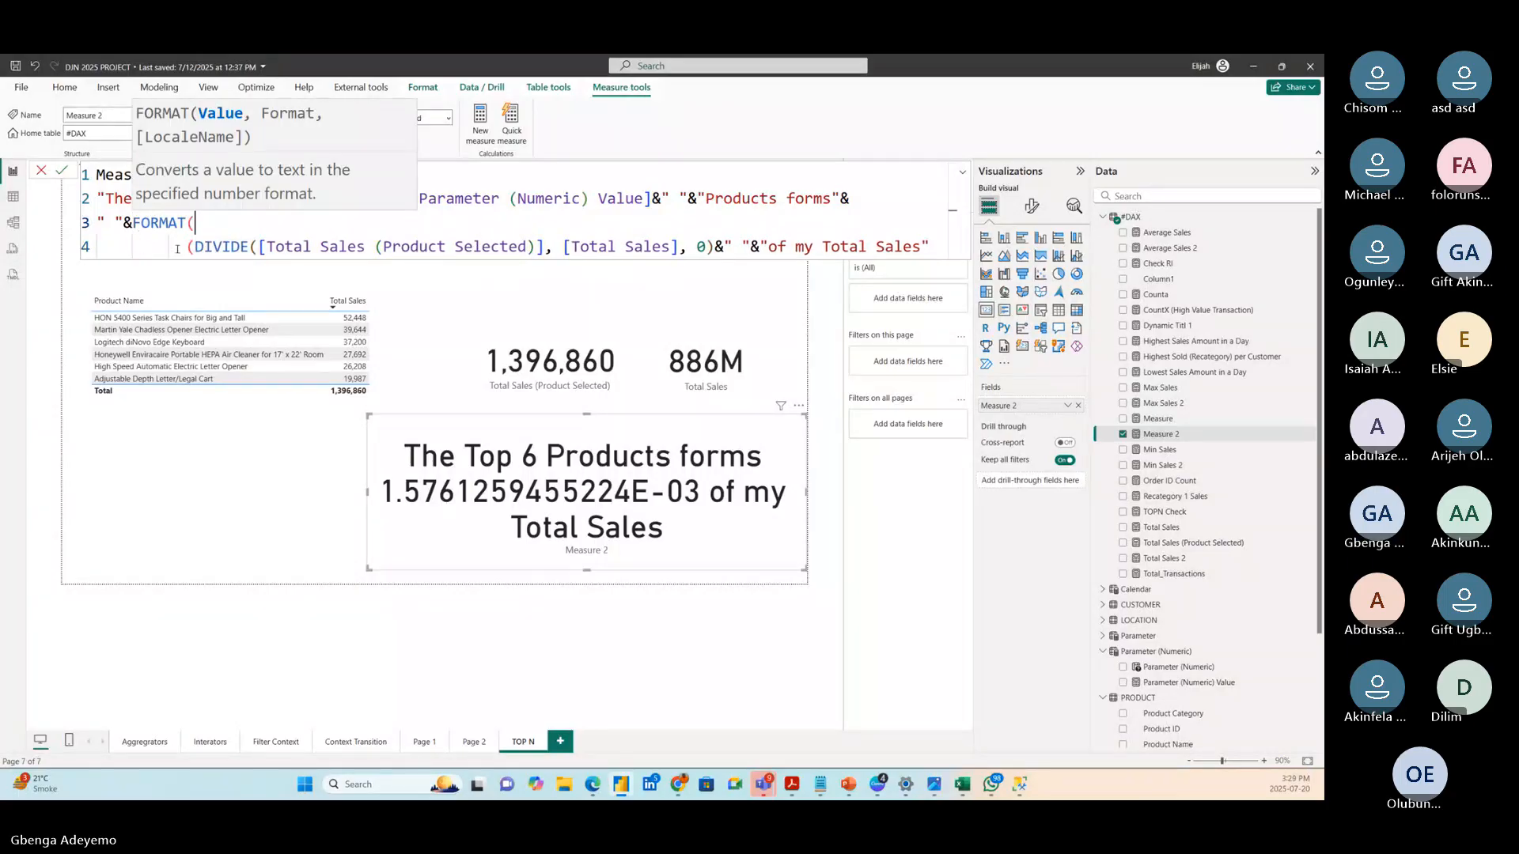
key("Down")
key("BackSpace")
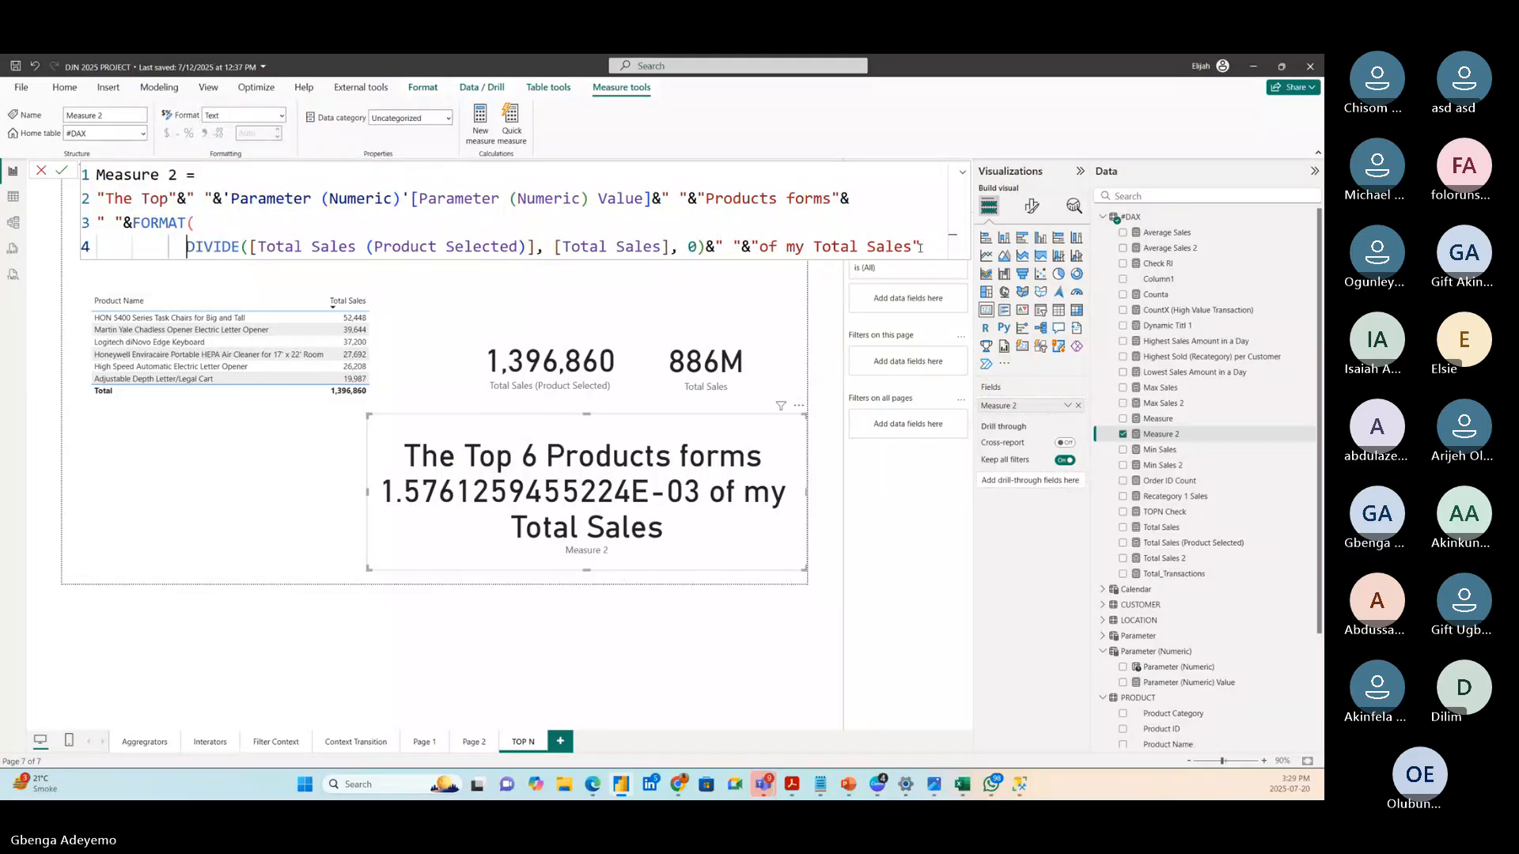
- Add "0%" as the format argument after the DIVIDE expression, close the FORMAT function and commit Measure 2
left_click(705, 247)
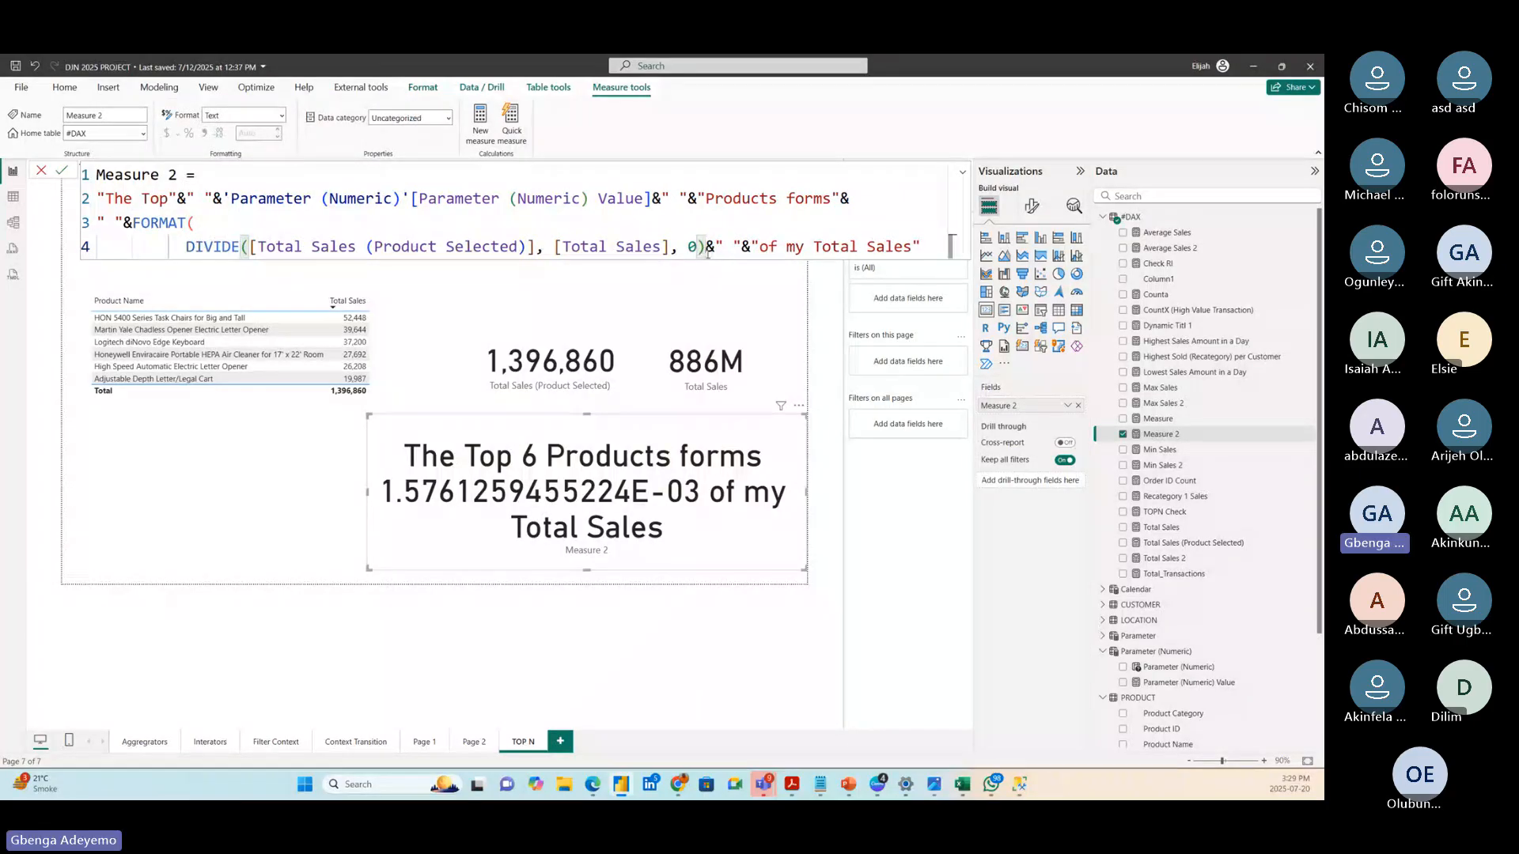
type(", ")
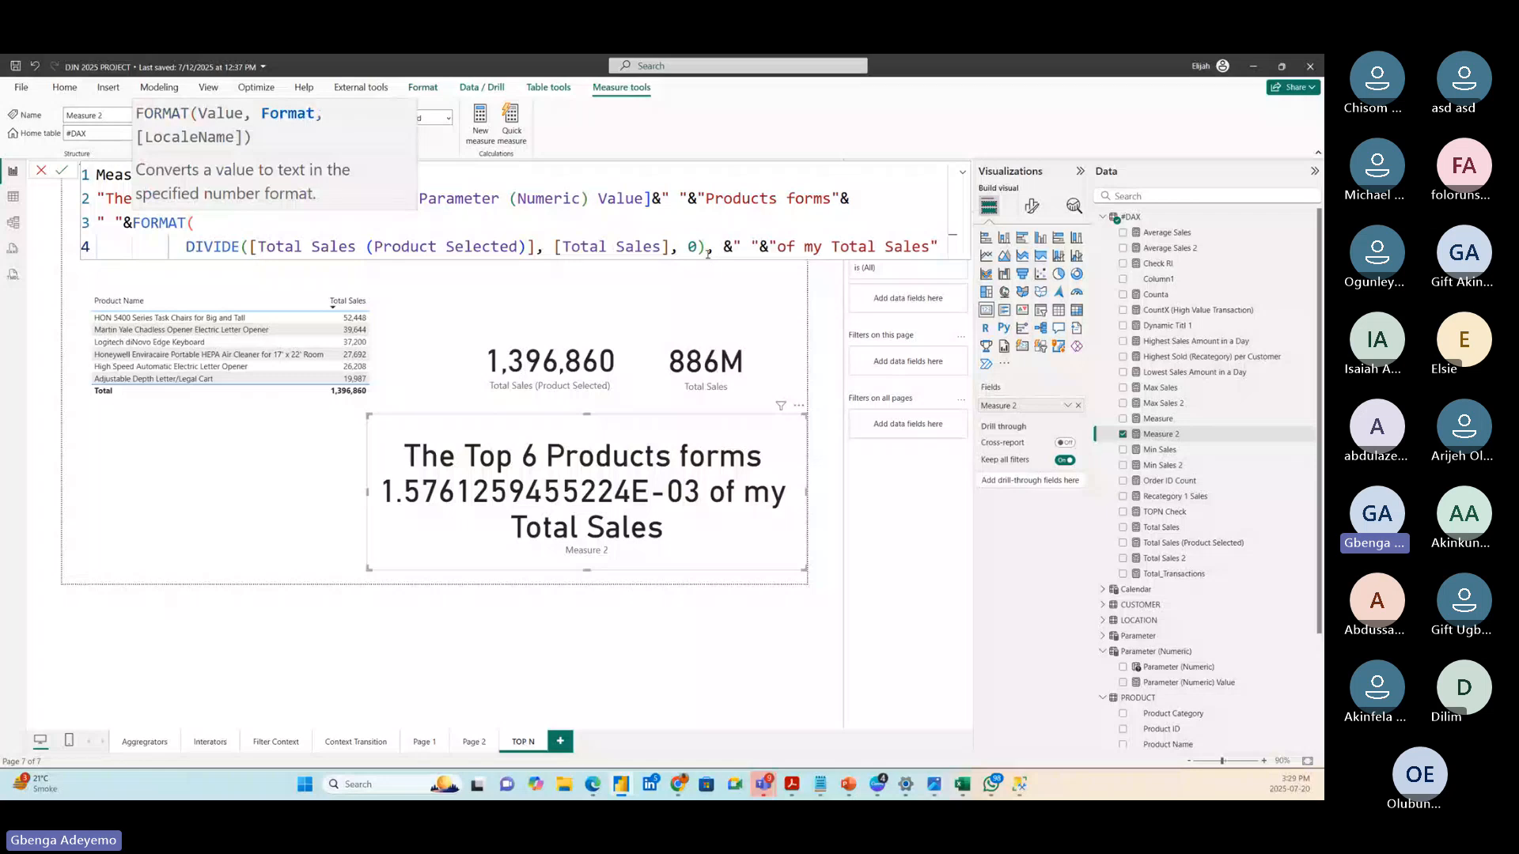
type("\"")
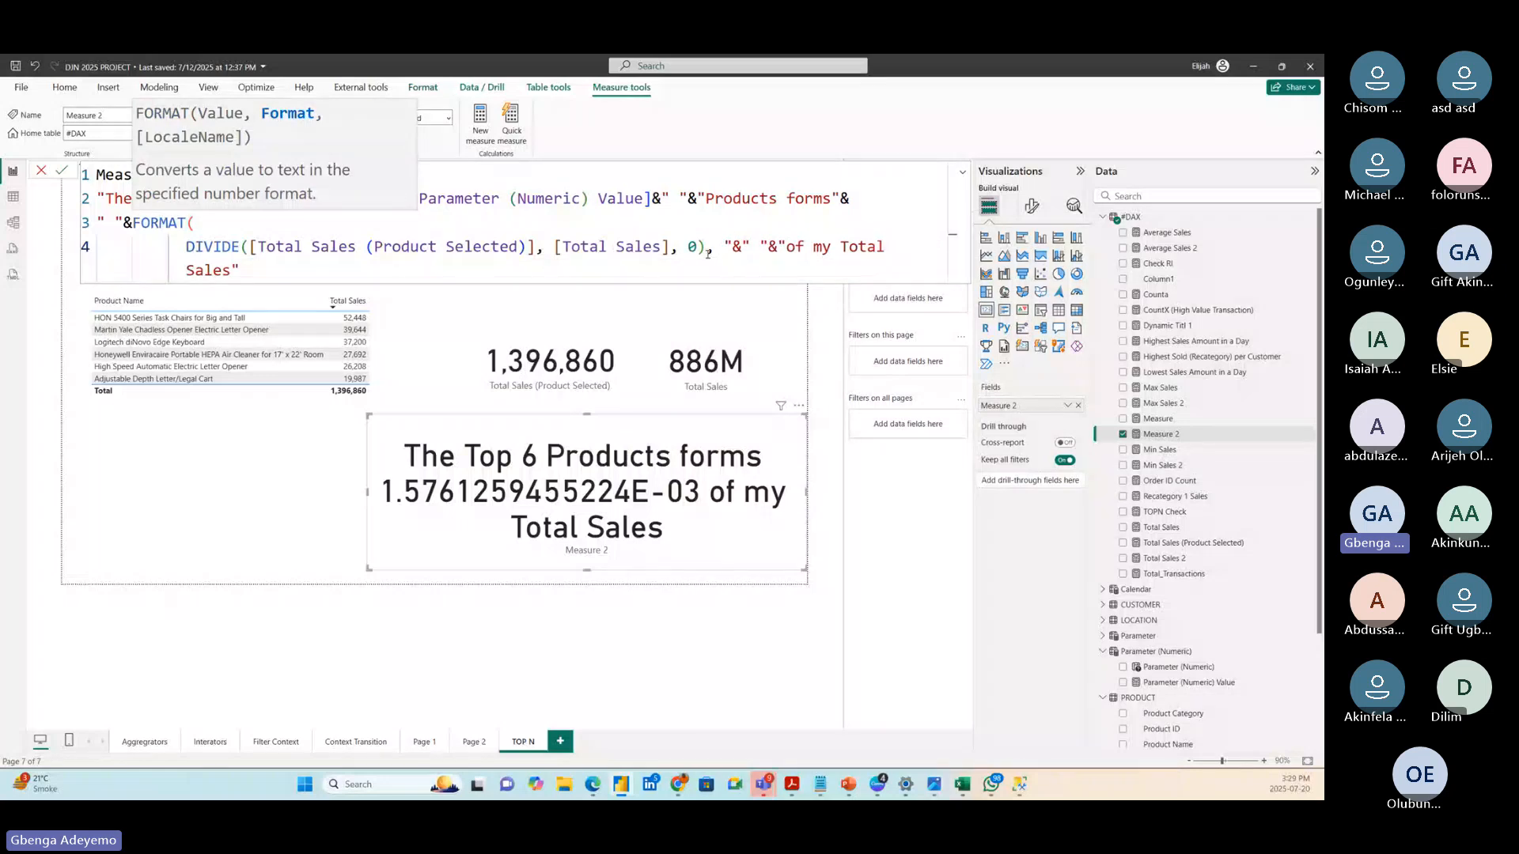
key("BackSpace")
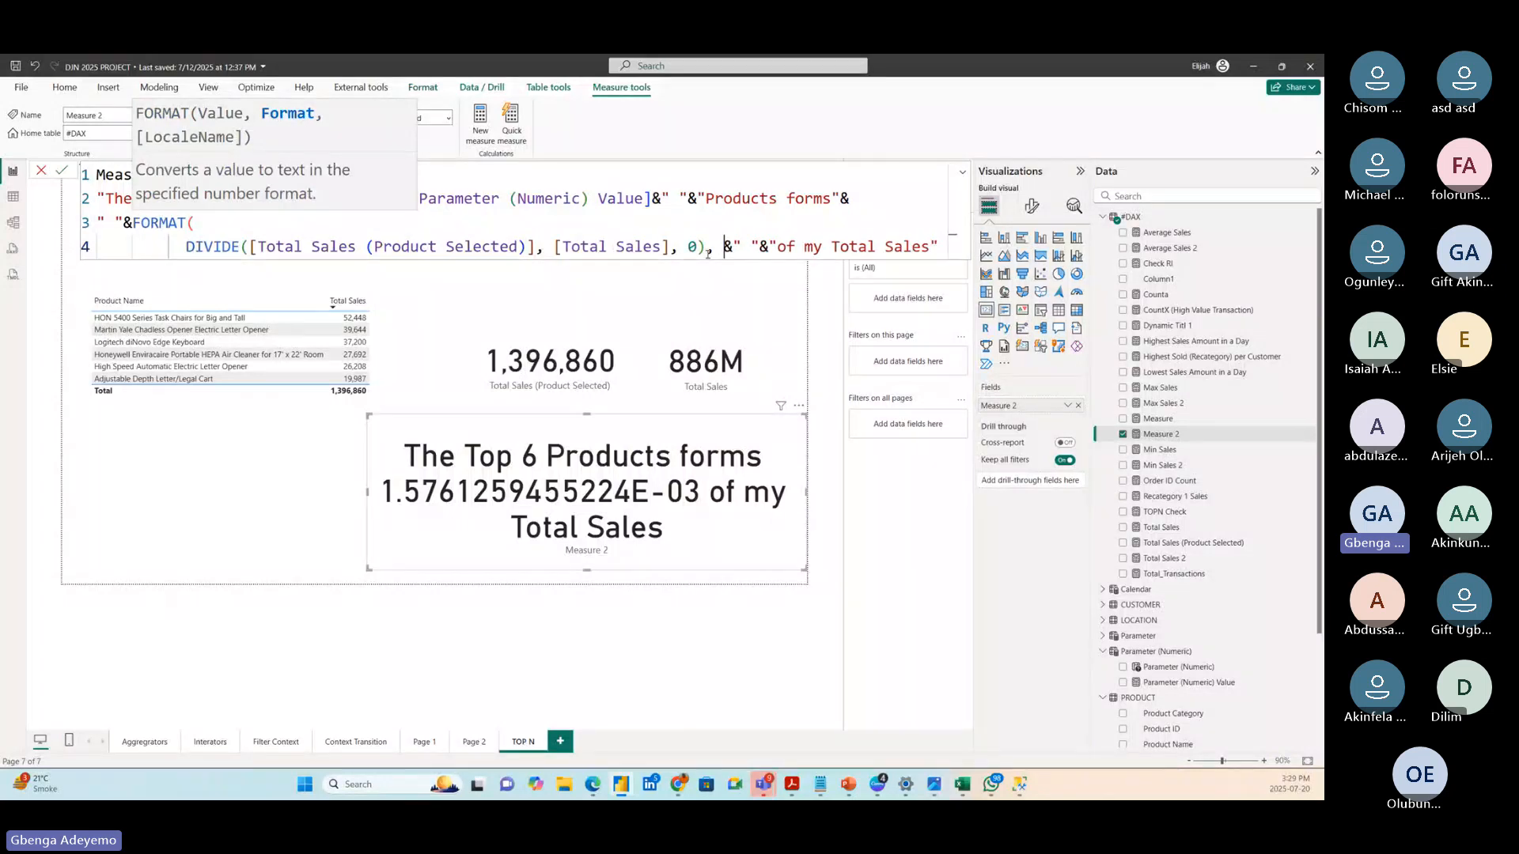
type("\"00%")
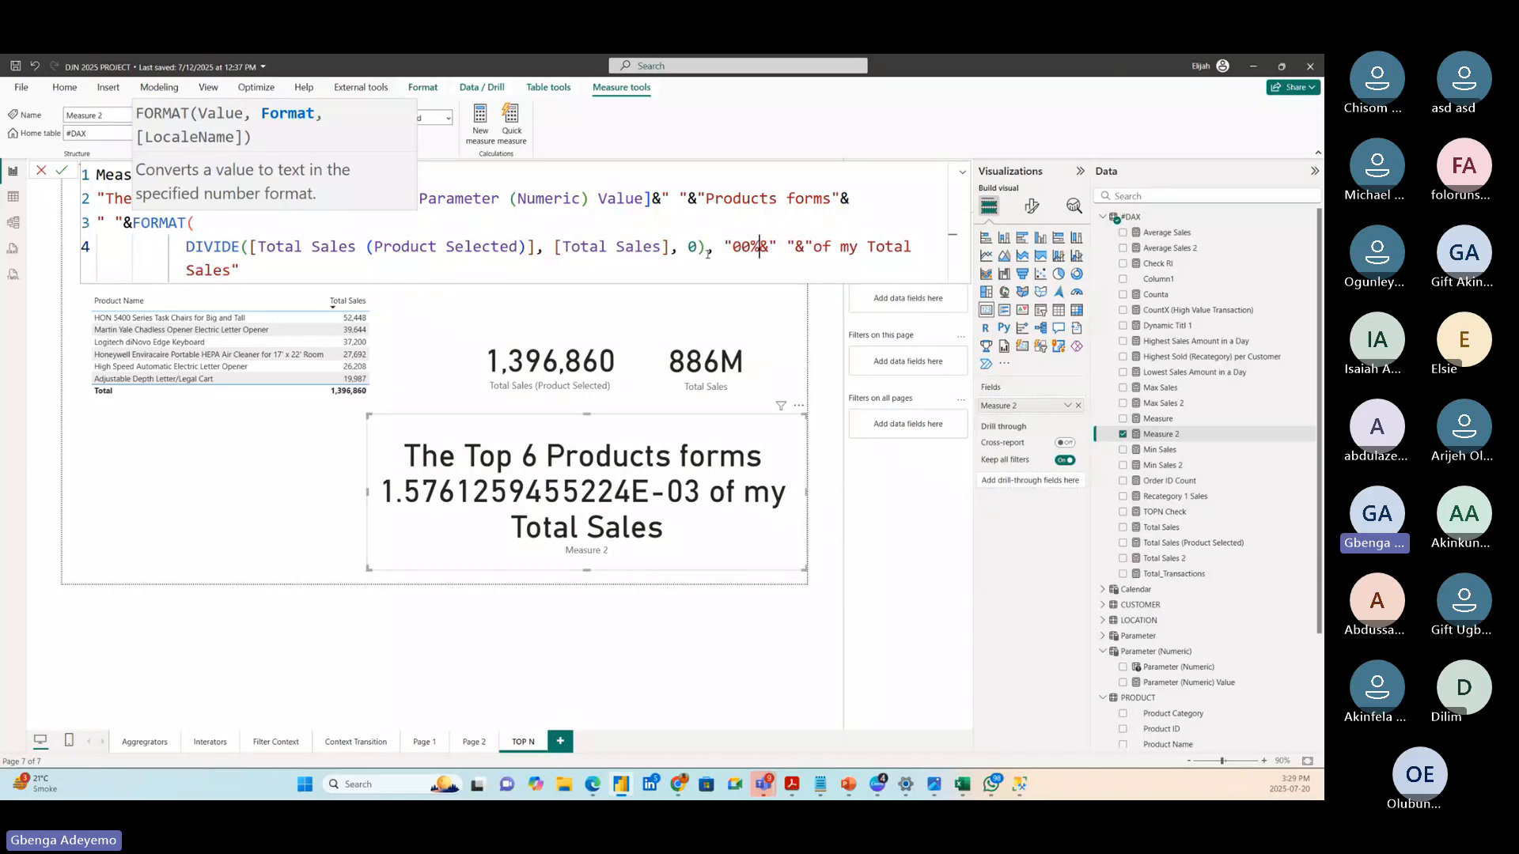
key("BackSpace")
key("BackSpace")
type("0")
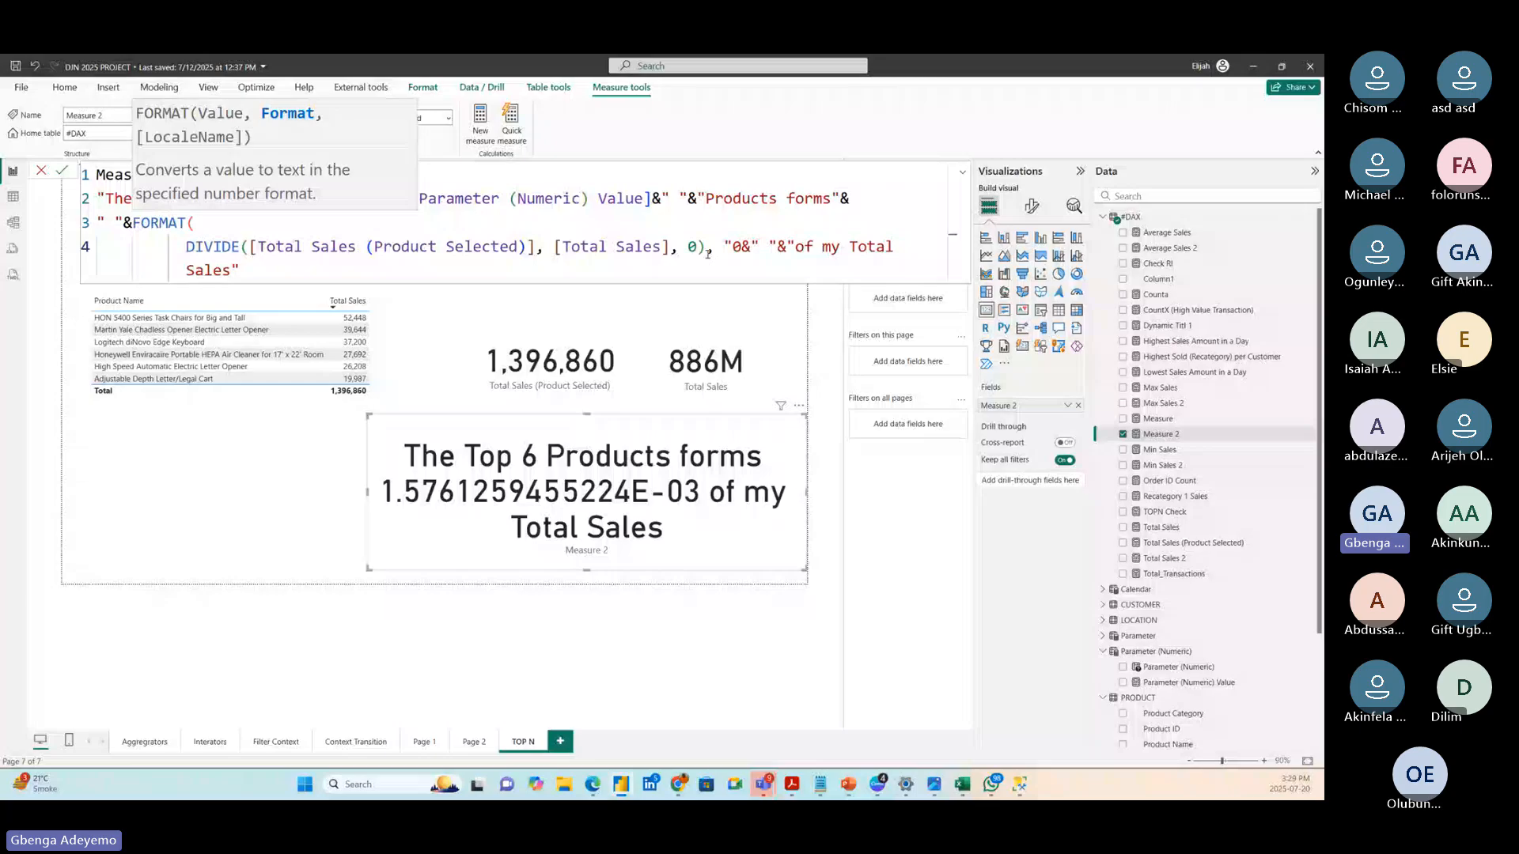
type("%")
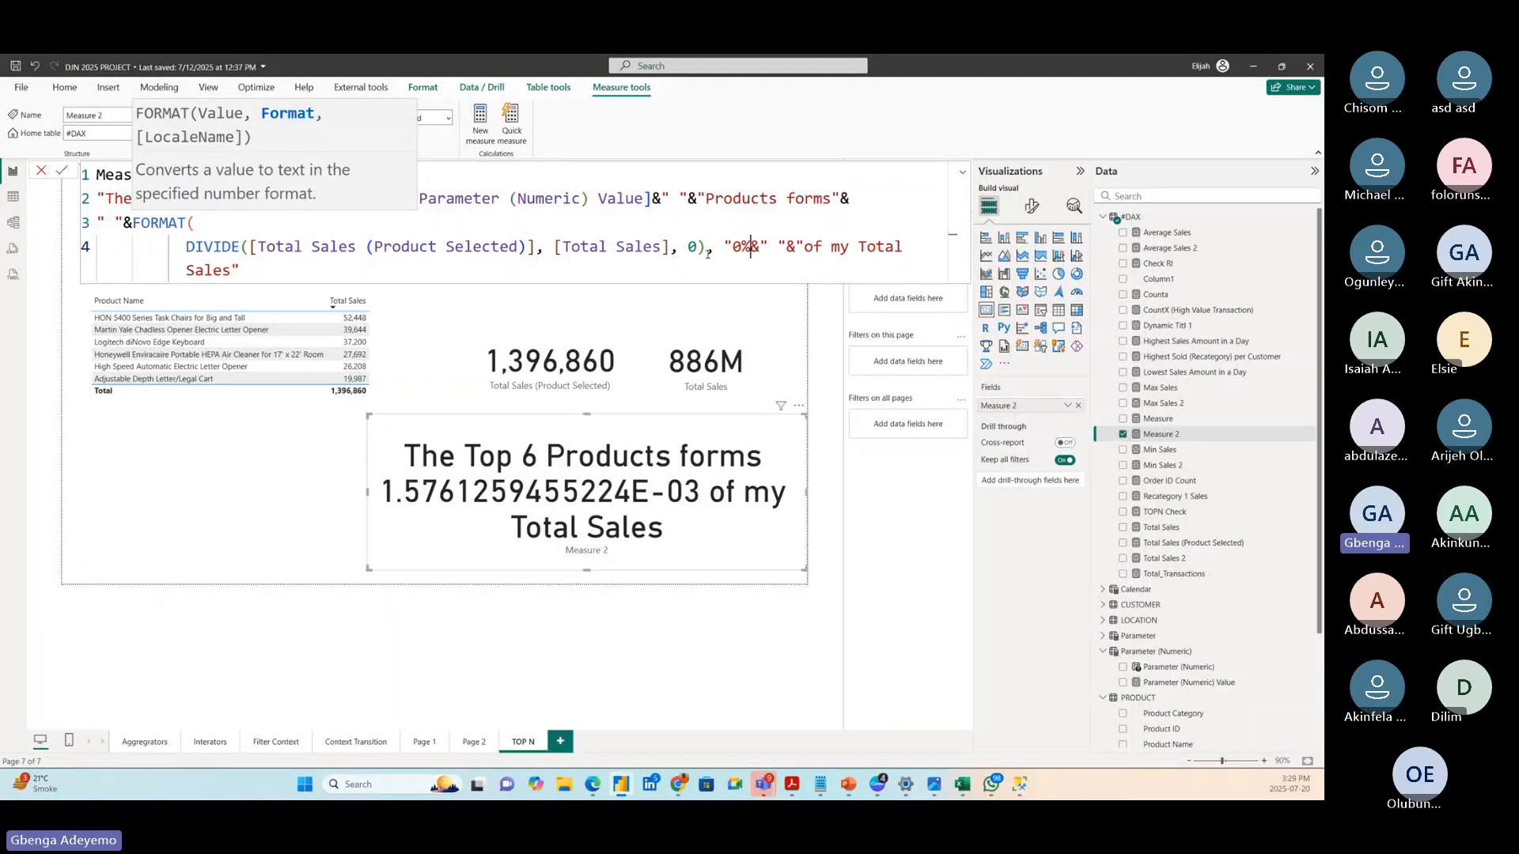
type("\")")
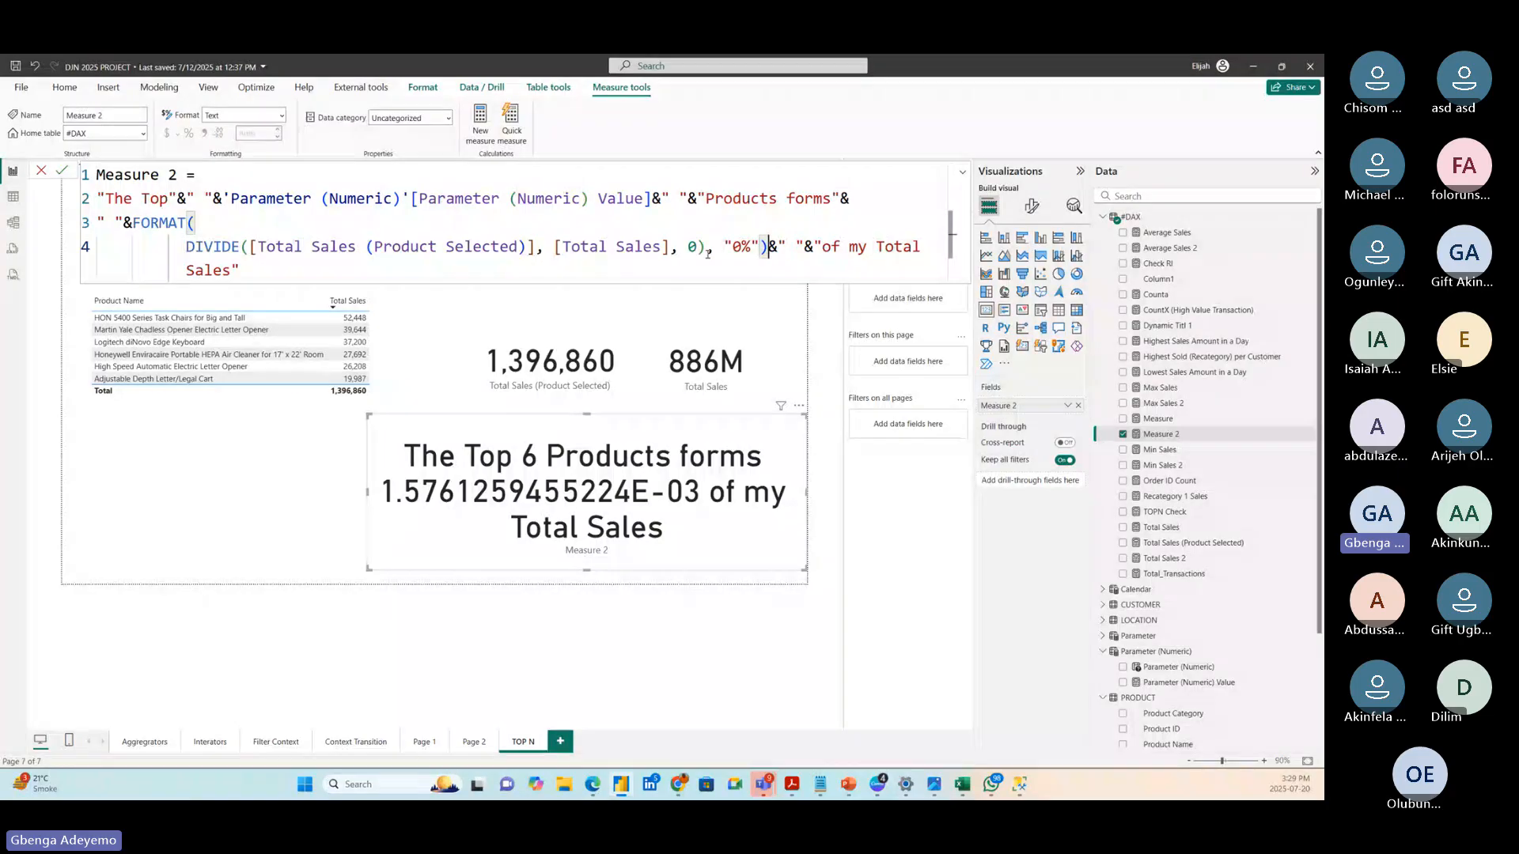
left_click(60, 173)
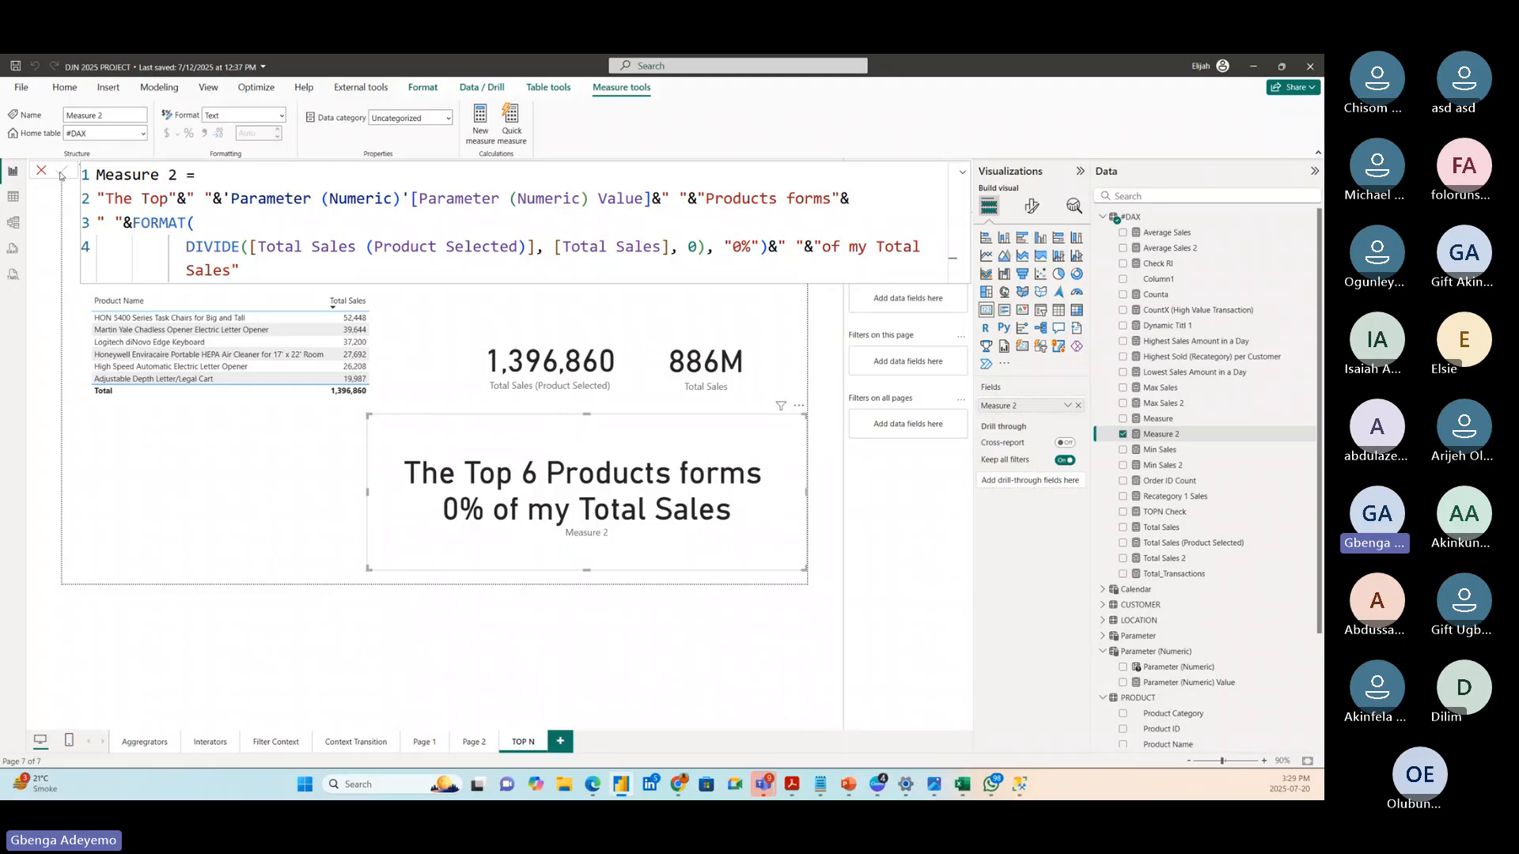
- Move the Measure 2 card slightly down, change the measure's format string to "00%", commit it and close the formula editor
left_click_drag(509, 486, 516, 493)
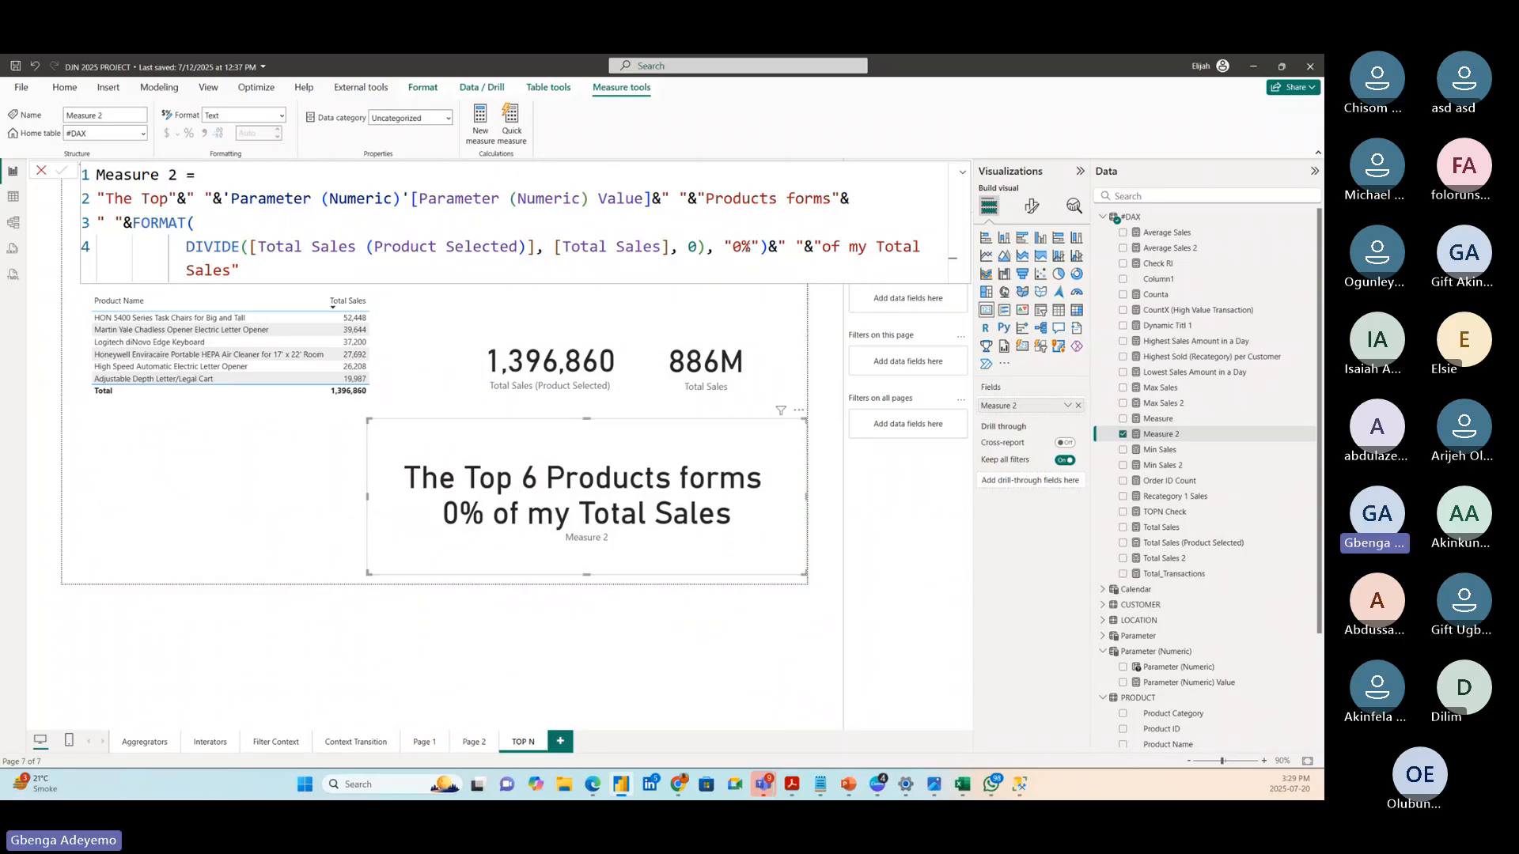
left_click(740, 247)
type("0")
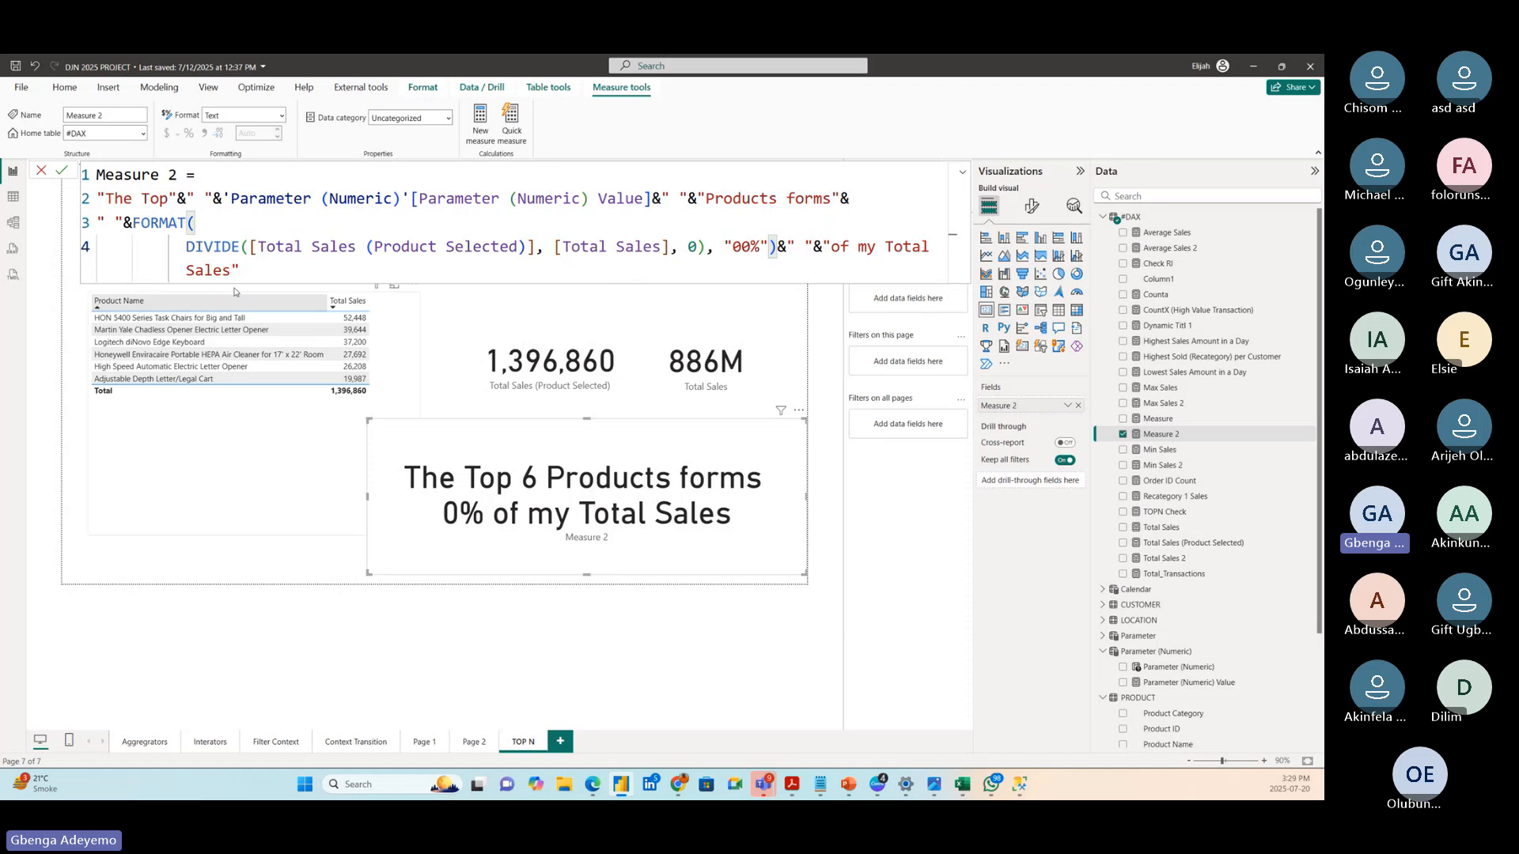
left_click(64, 174)
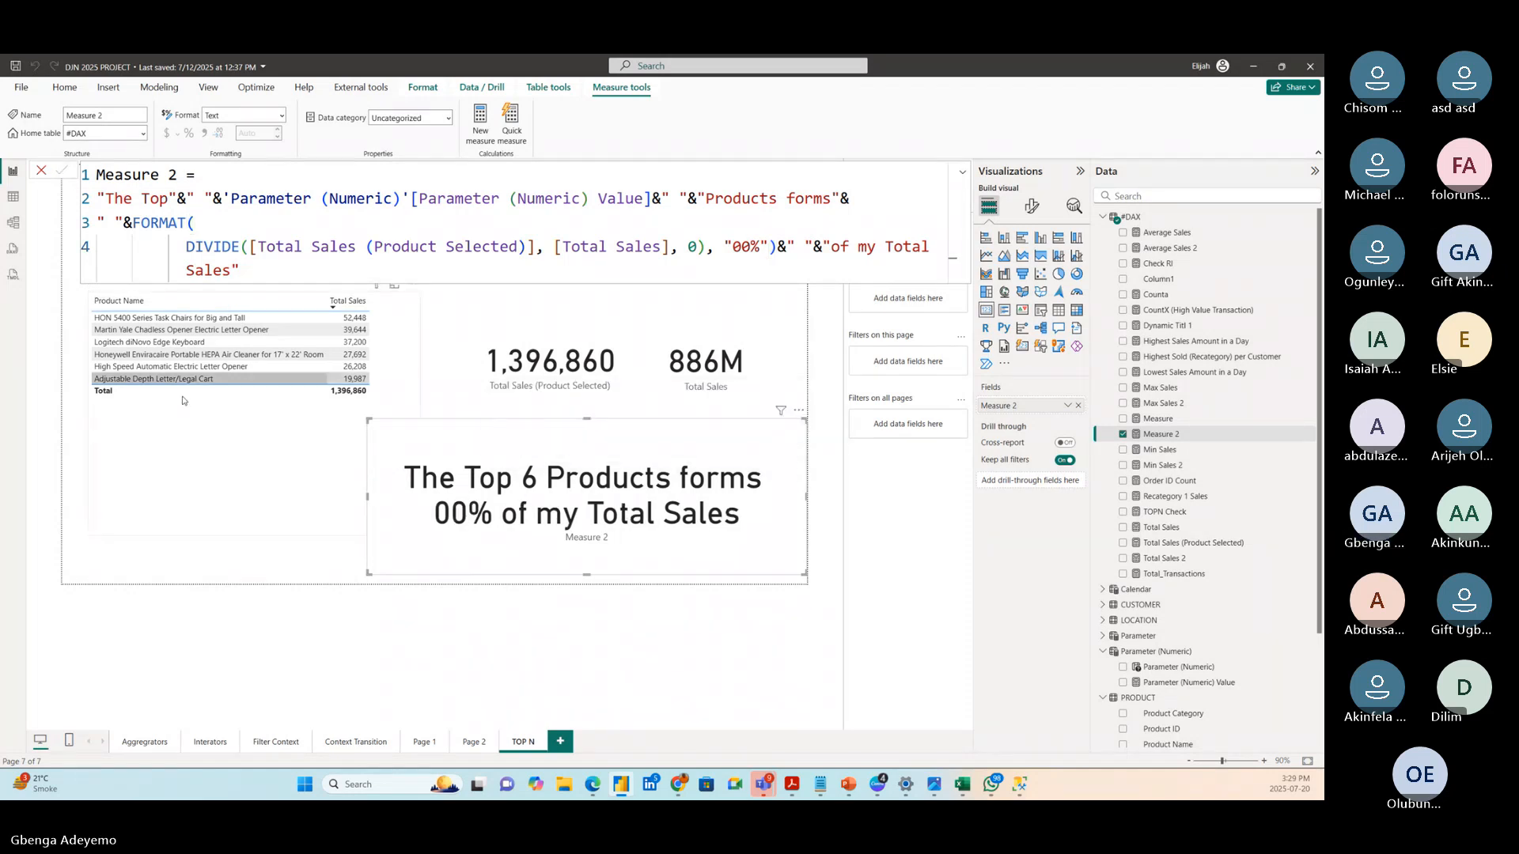
left_click(41, 170)
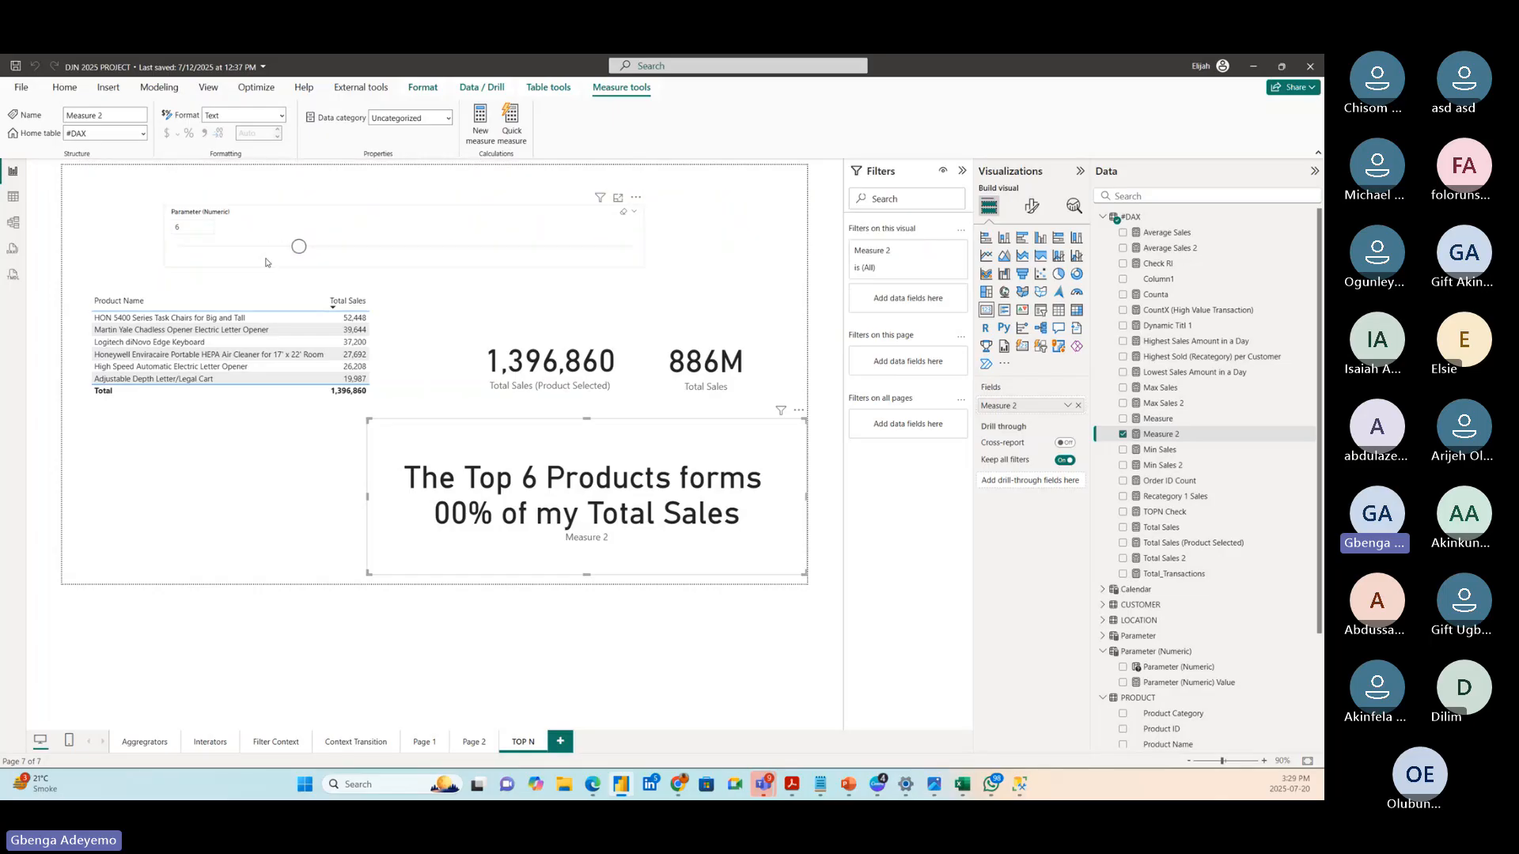
- Raise the Parameter (Numeric) slicer through 8 and 17 to 20, shifting the slicer visual slightly upward on the page
left_click_drag(299, 246, 347, 247)
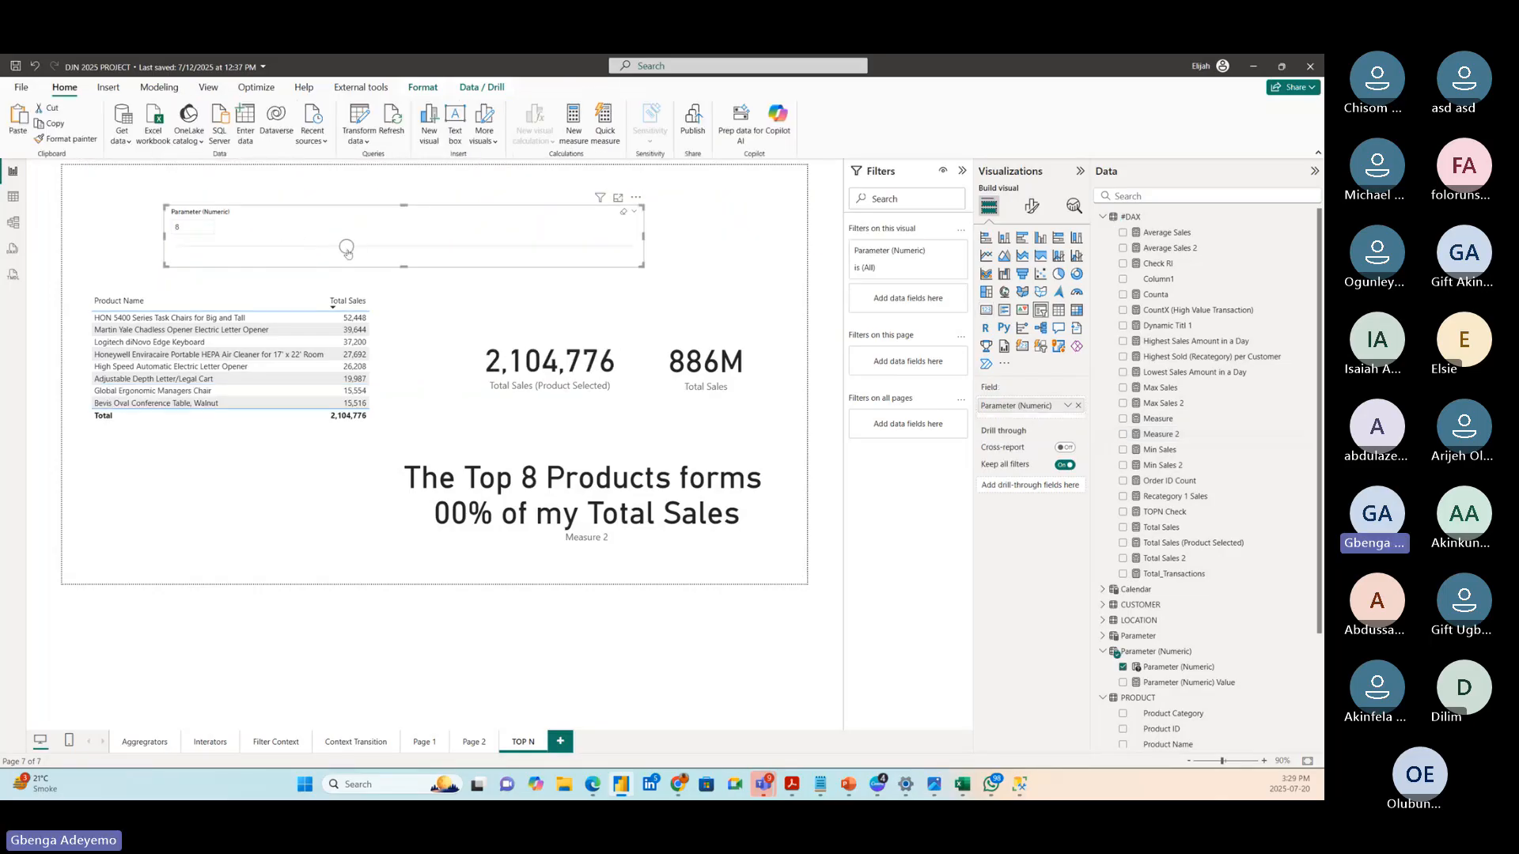
left_click_drag(348, 248, 559, 246)
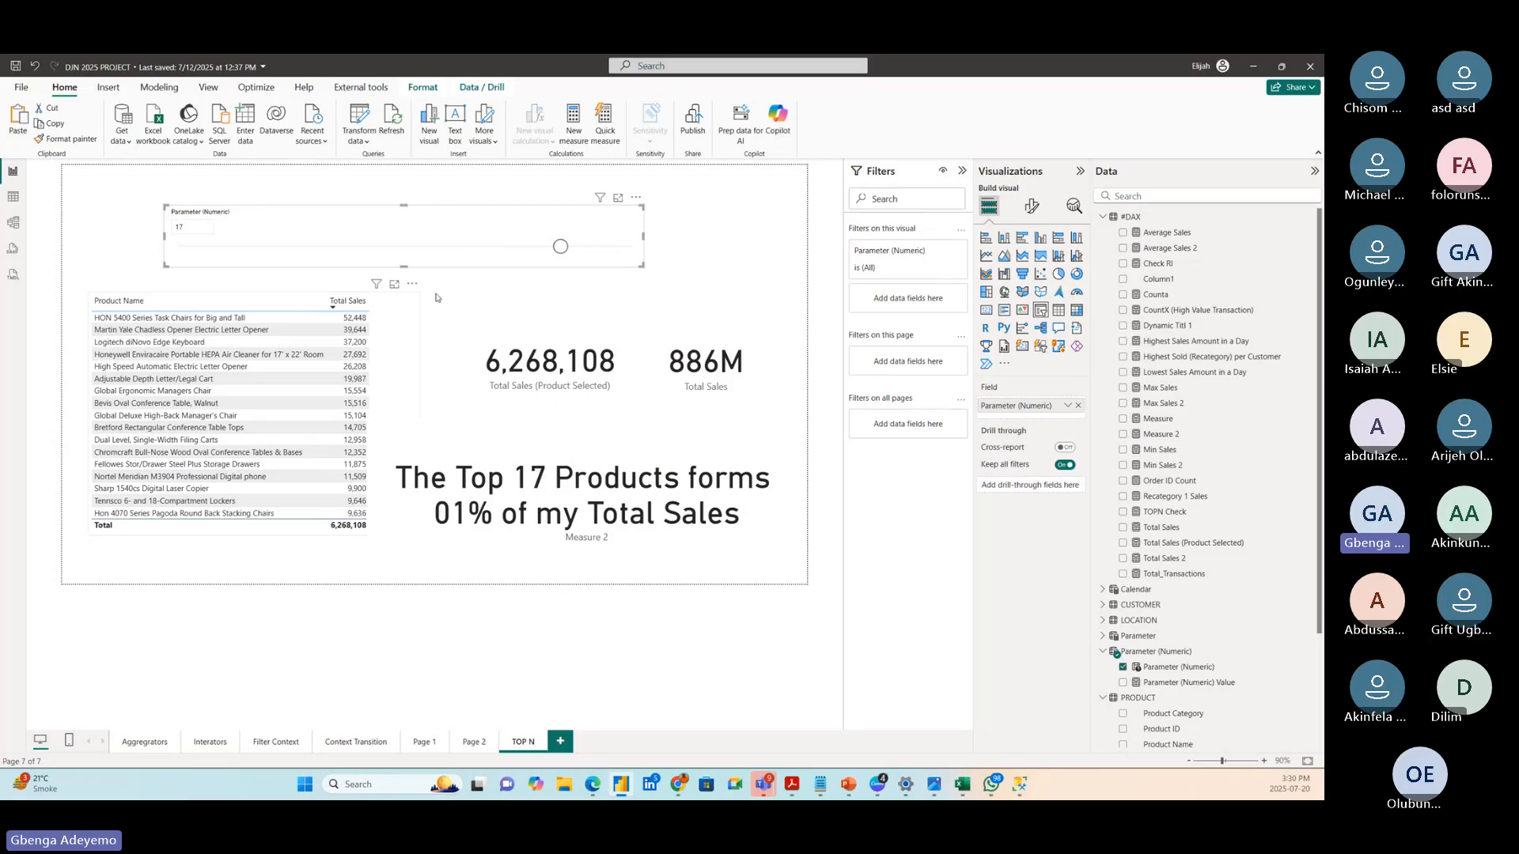
left_click_drag(317, 232, 322, 220)
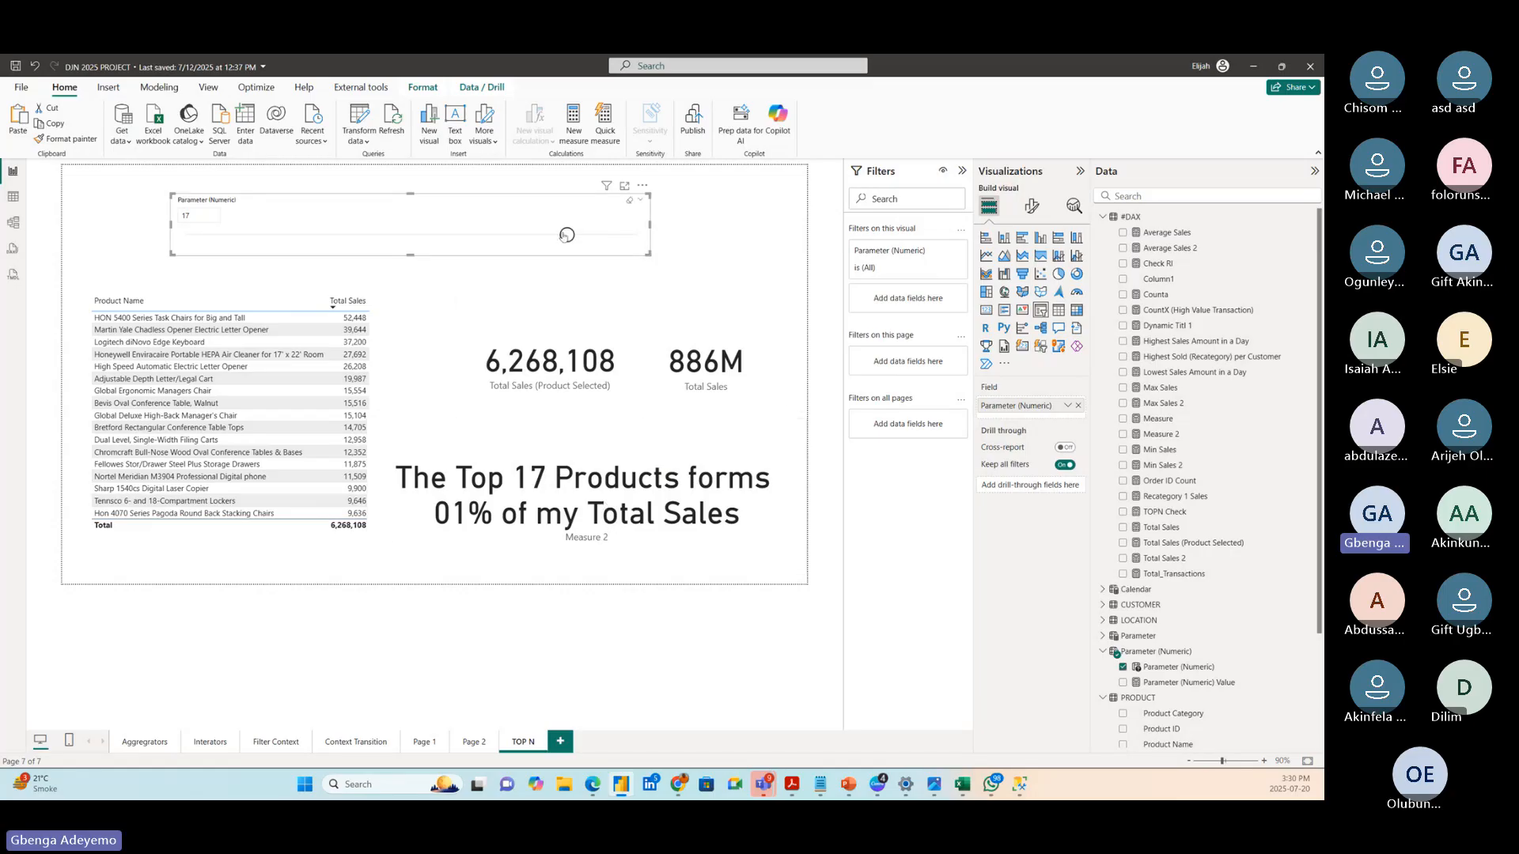
left_click_drag(566, 234, 637, 234)
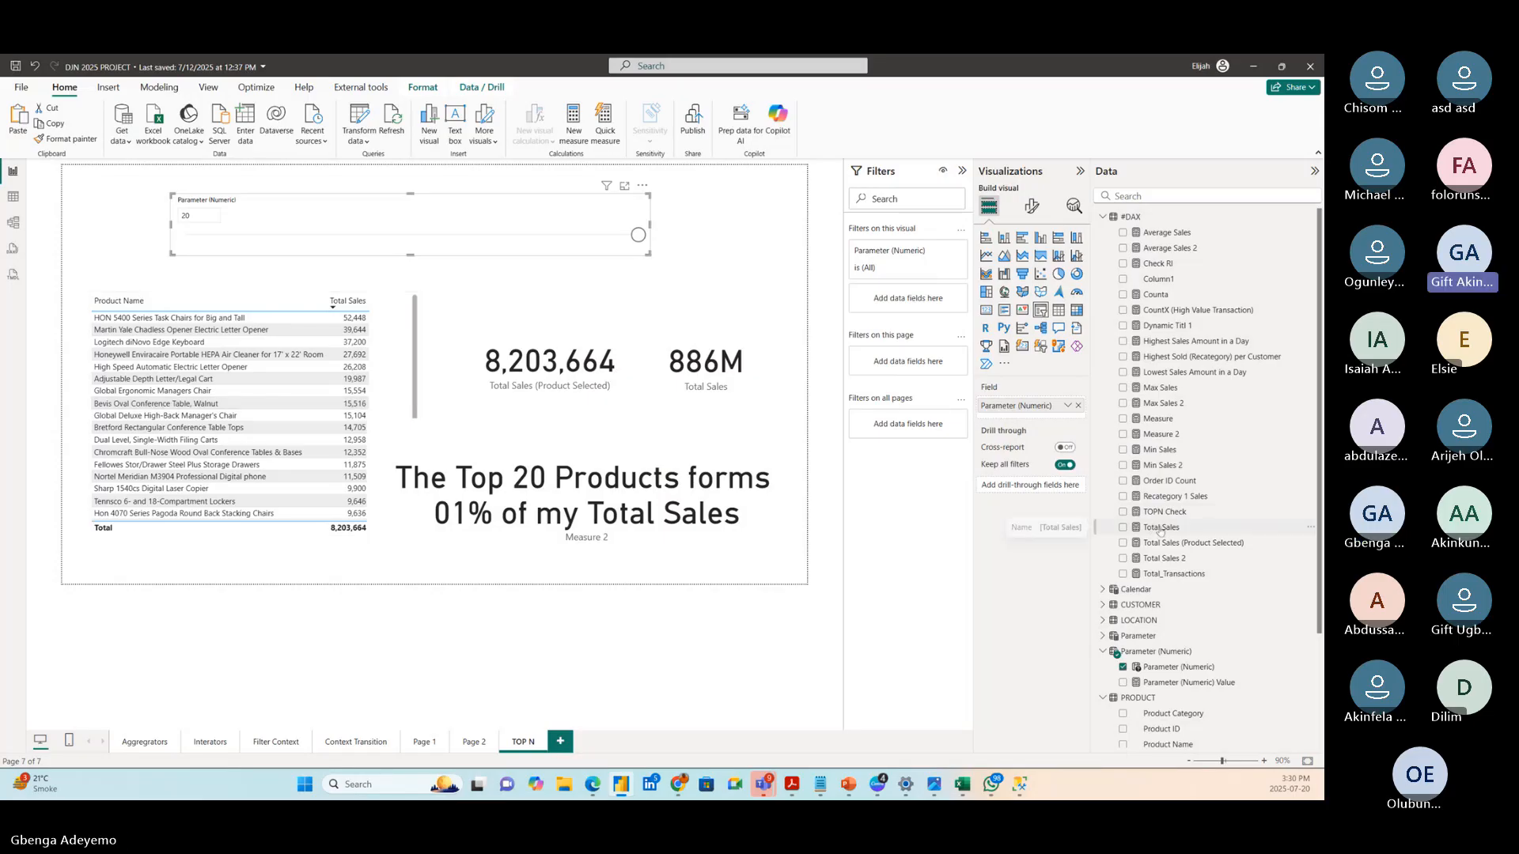
- Examine the PRODUCT table's rows in the Table view to check how many products exist, and return to the report page
scroll(1171, 501, "down", 2)
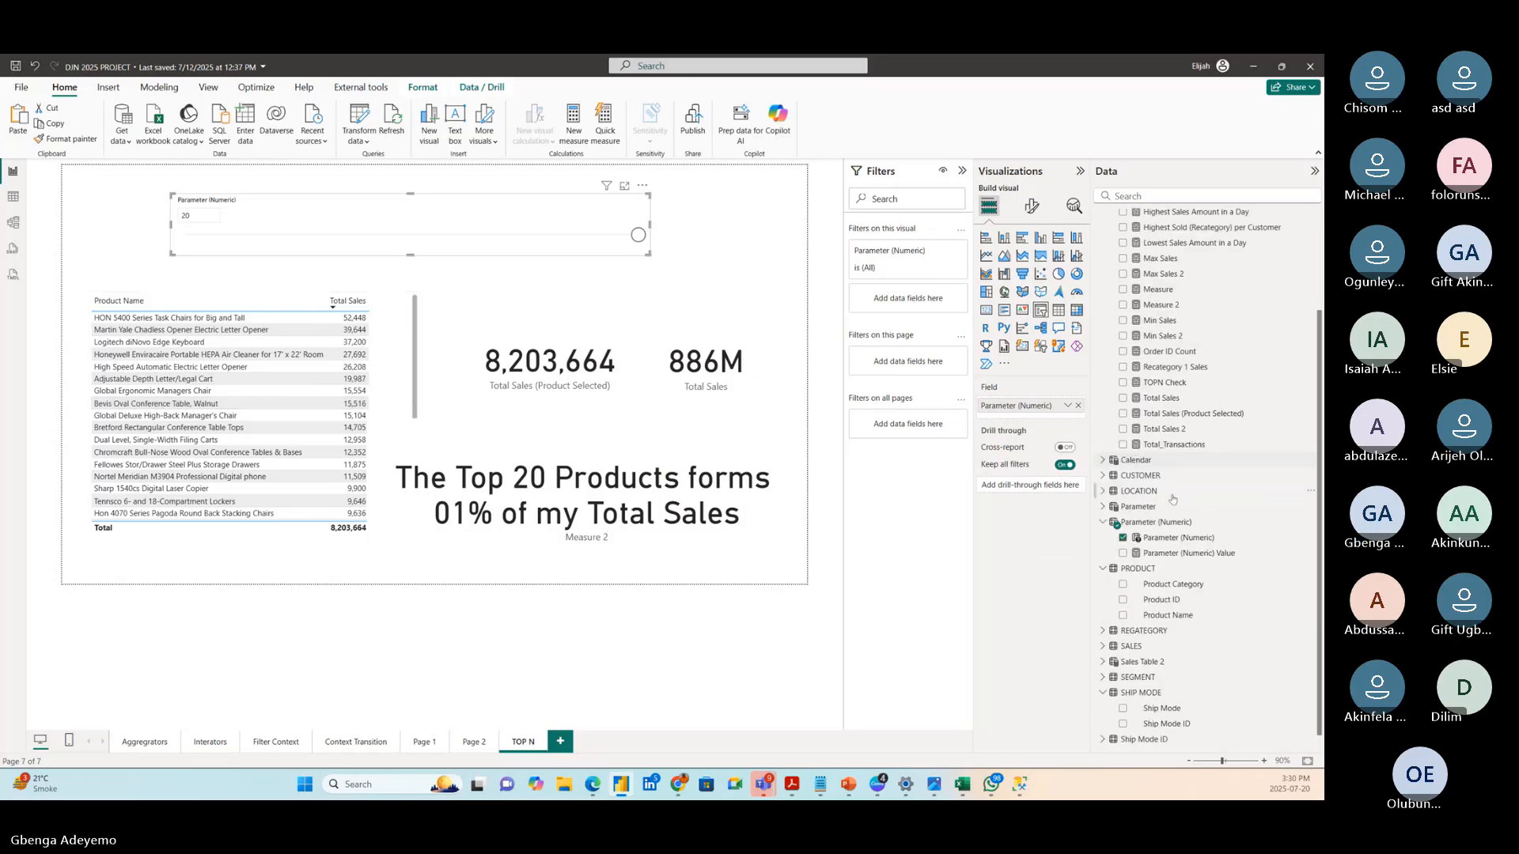
scroll(1171, 501, "up", 2)
left_click(13, 196)
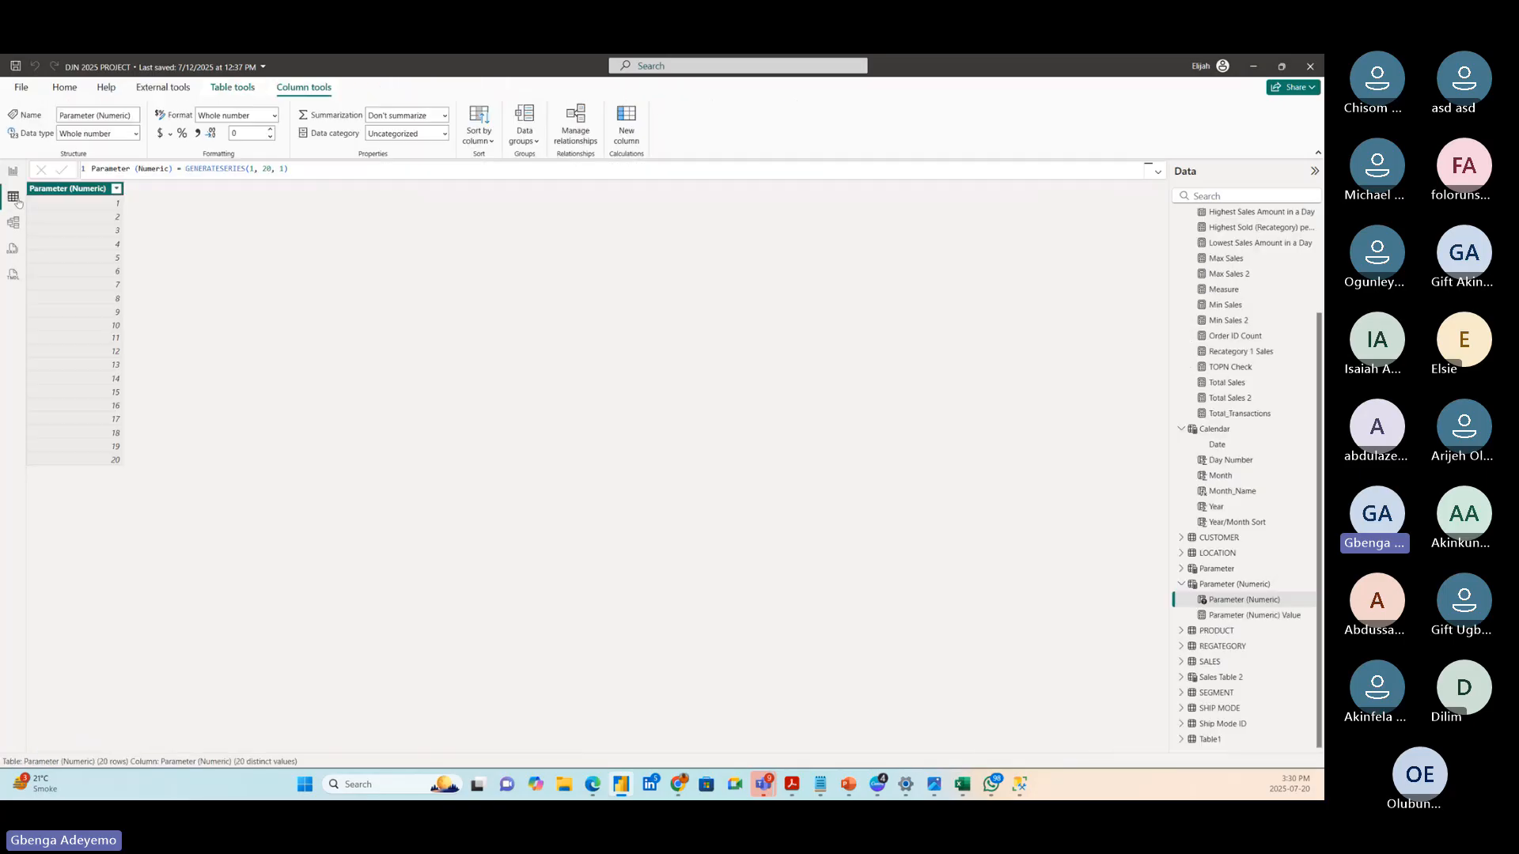
scroll(1230, 621, "down", 1)
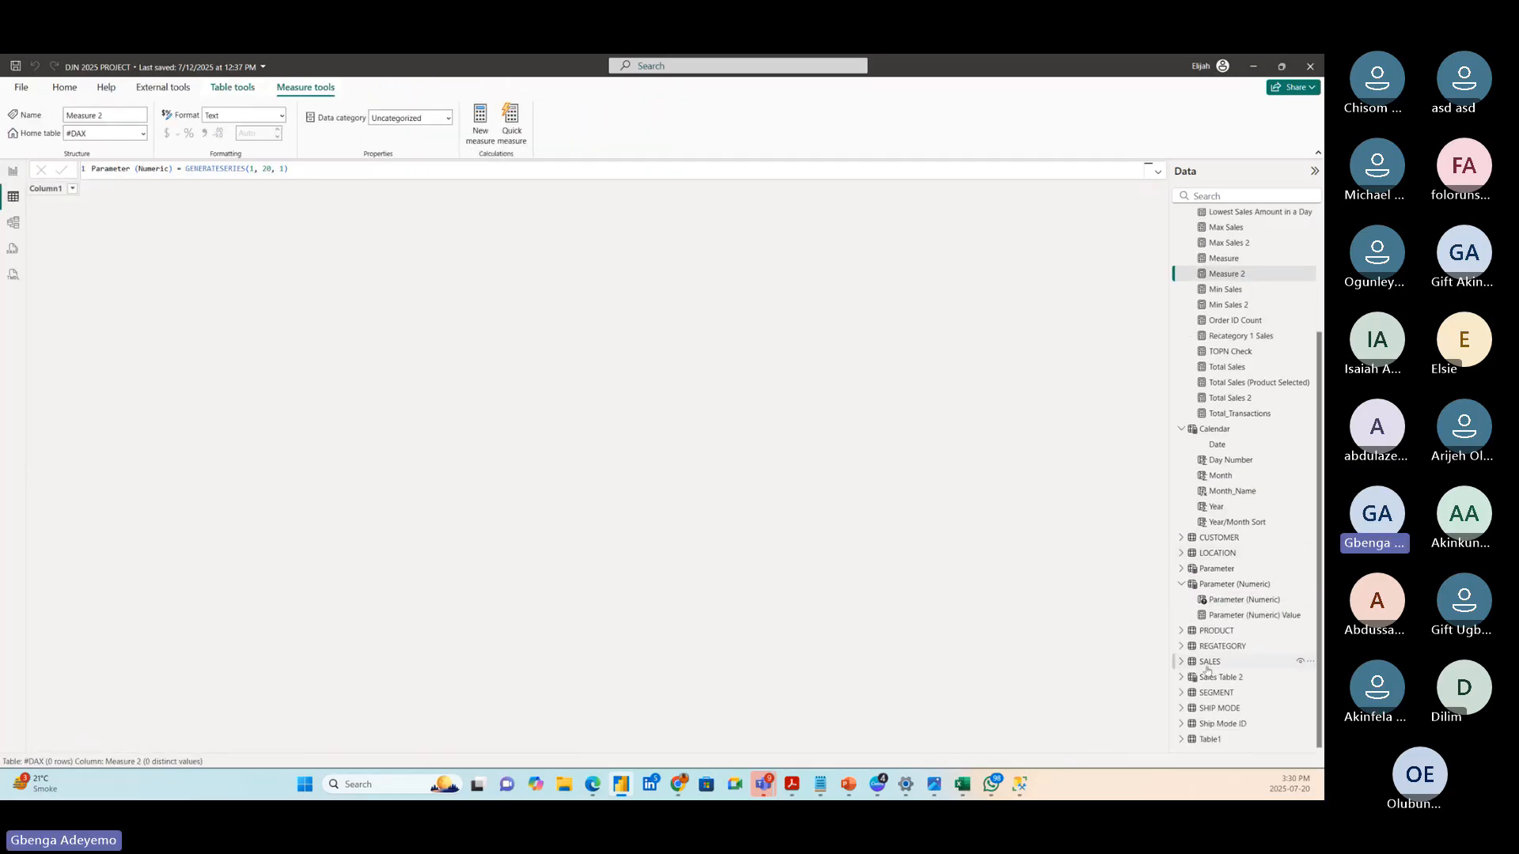
left_click(1229, 616)
left_click(1215, 630)
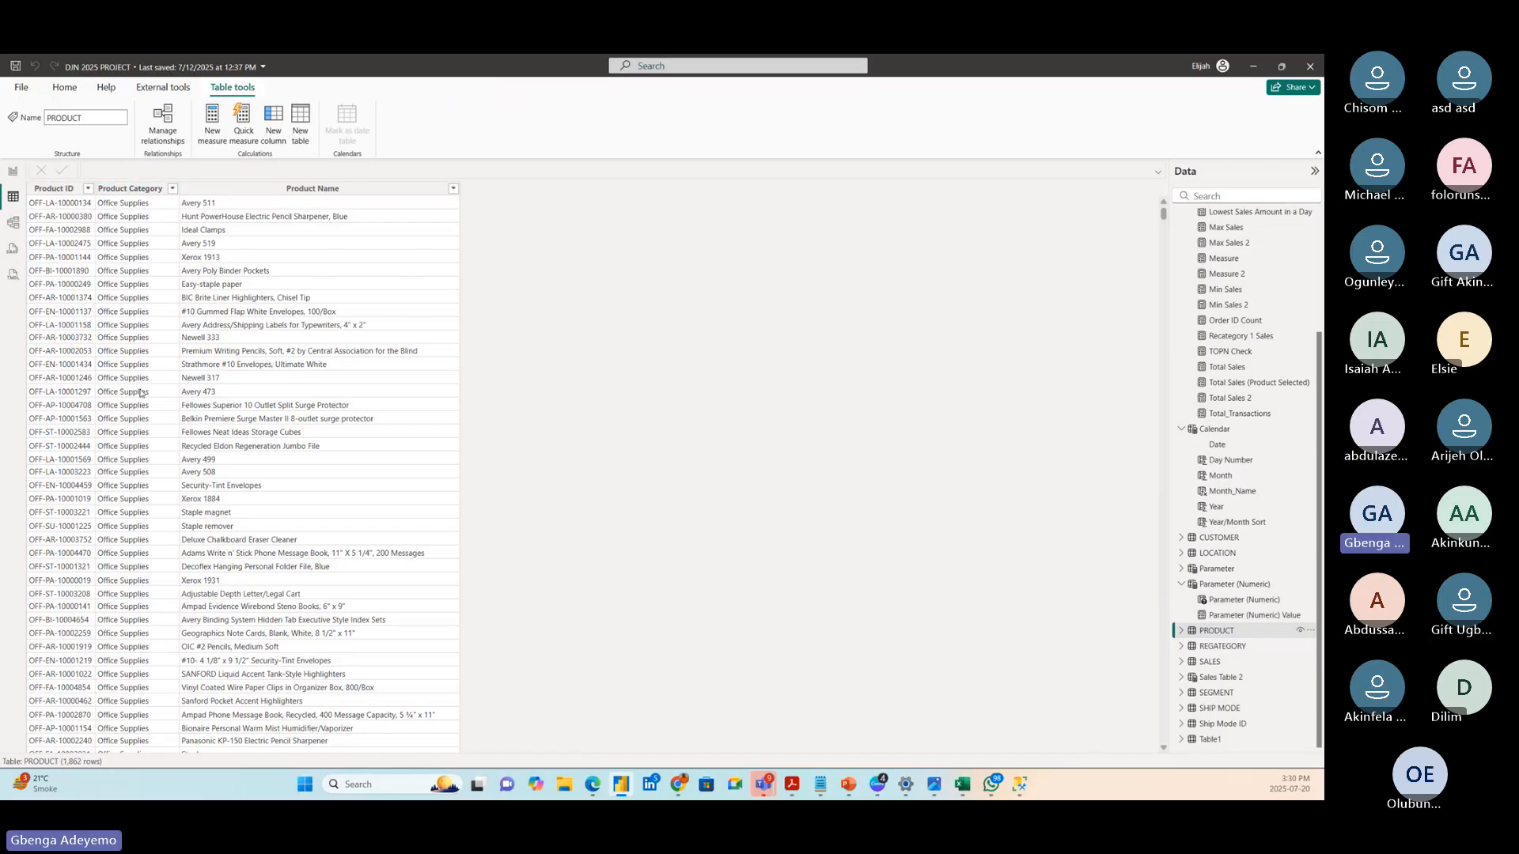
left_click(13, 171)
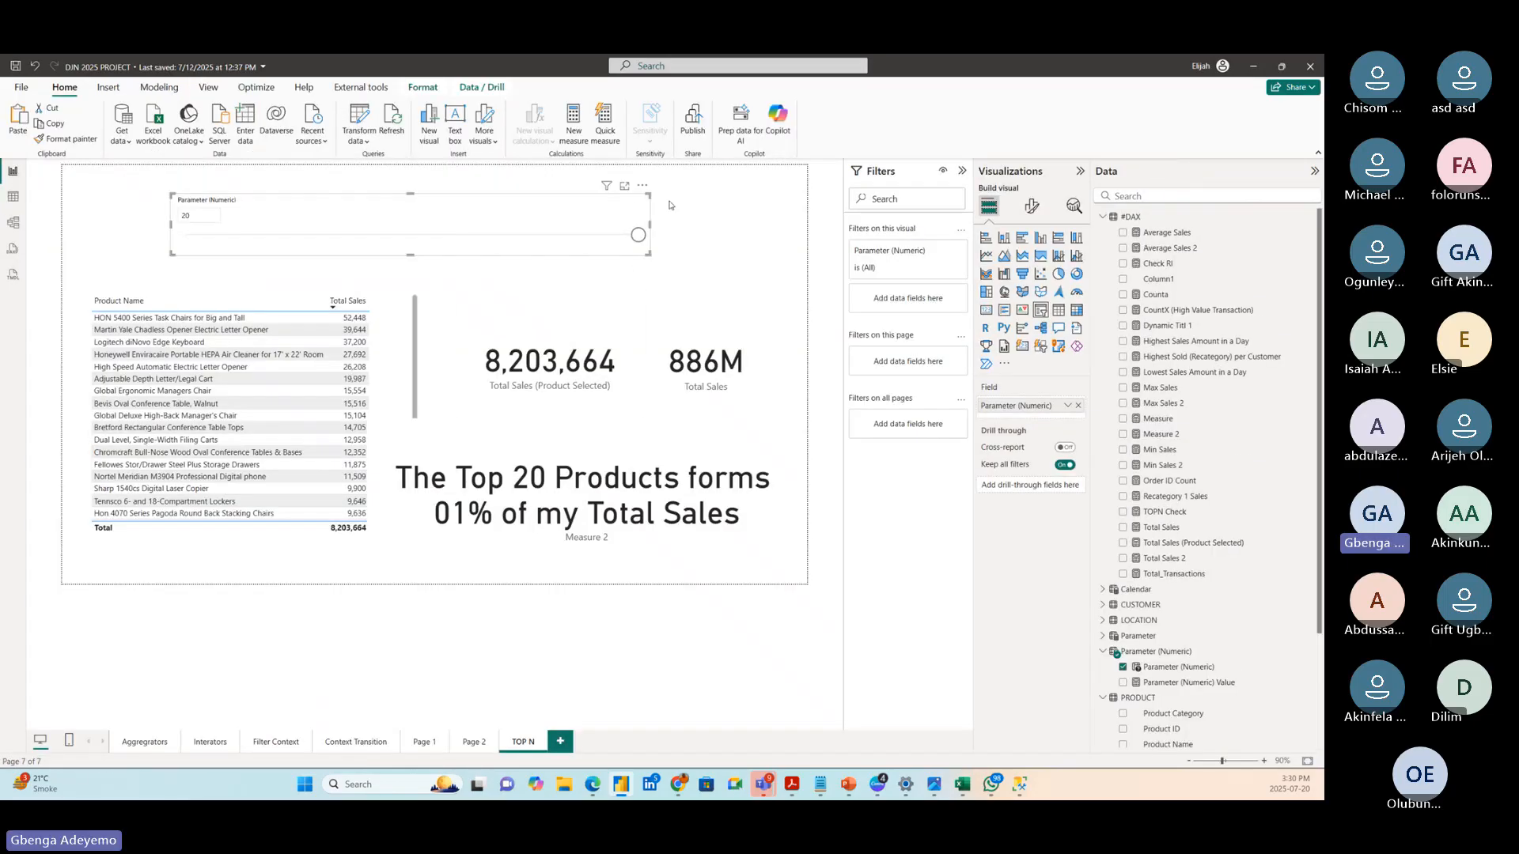
- Change the Parameter (Numeric) table's formula to GENERATESERIES(1, 1000, 100) and commit it
scroll(1200, 502, "down", 3)
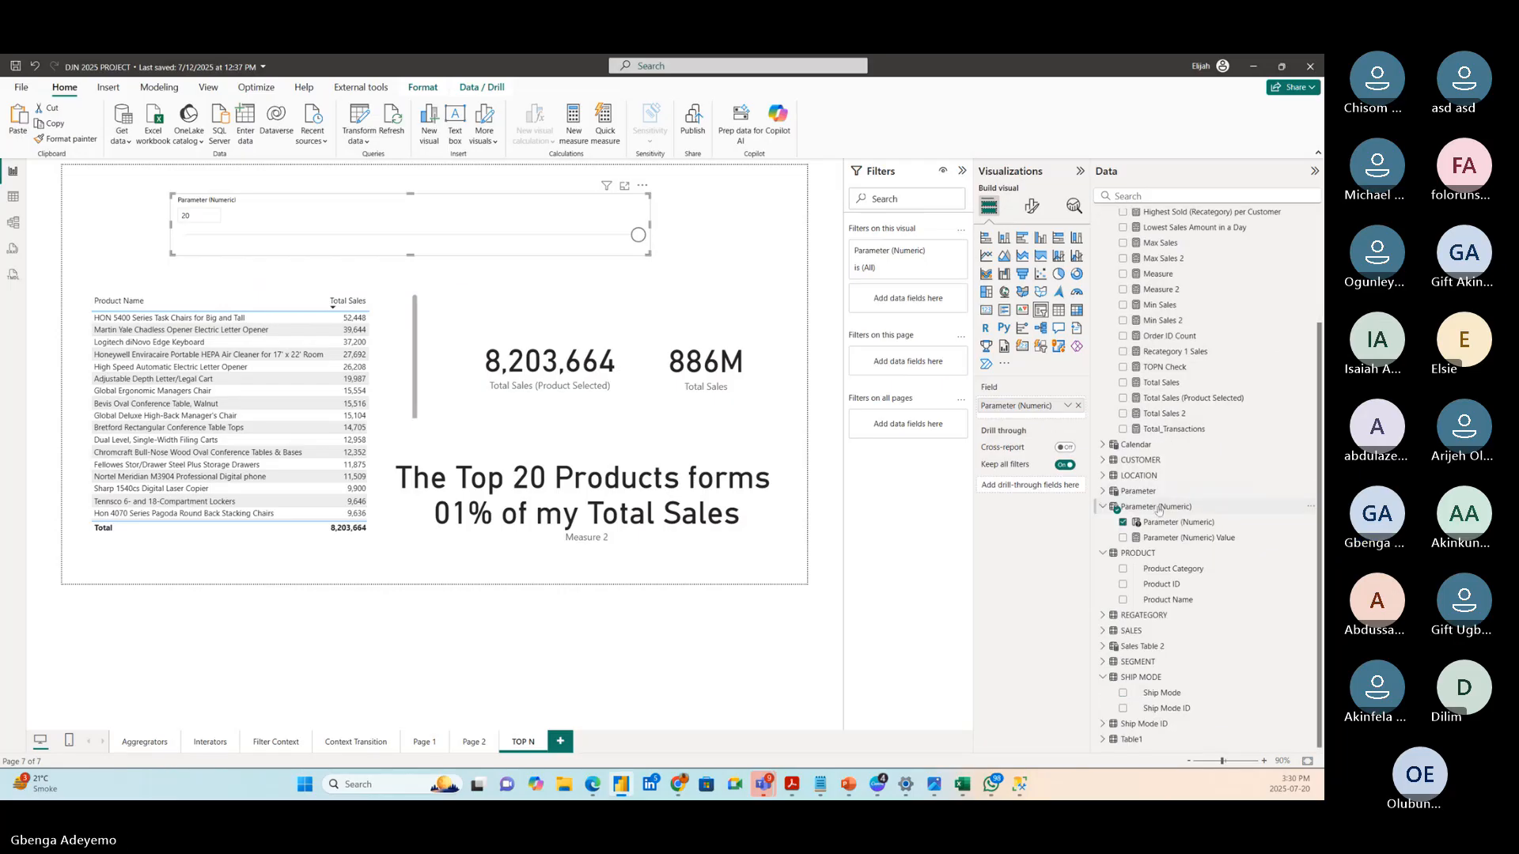
left_click(1157, 510)
type("1000, 1)")
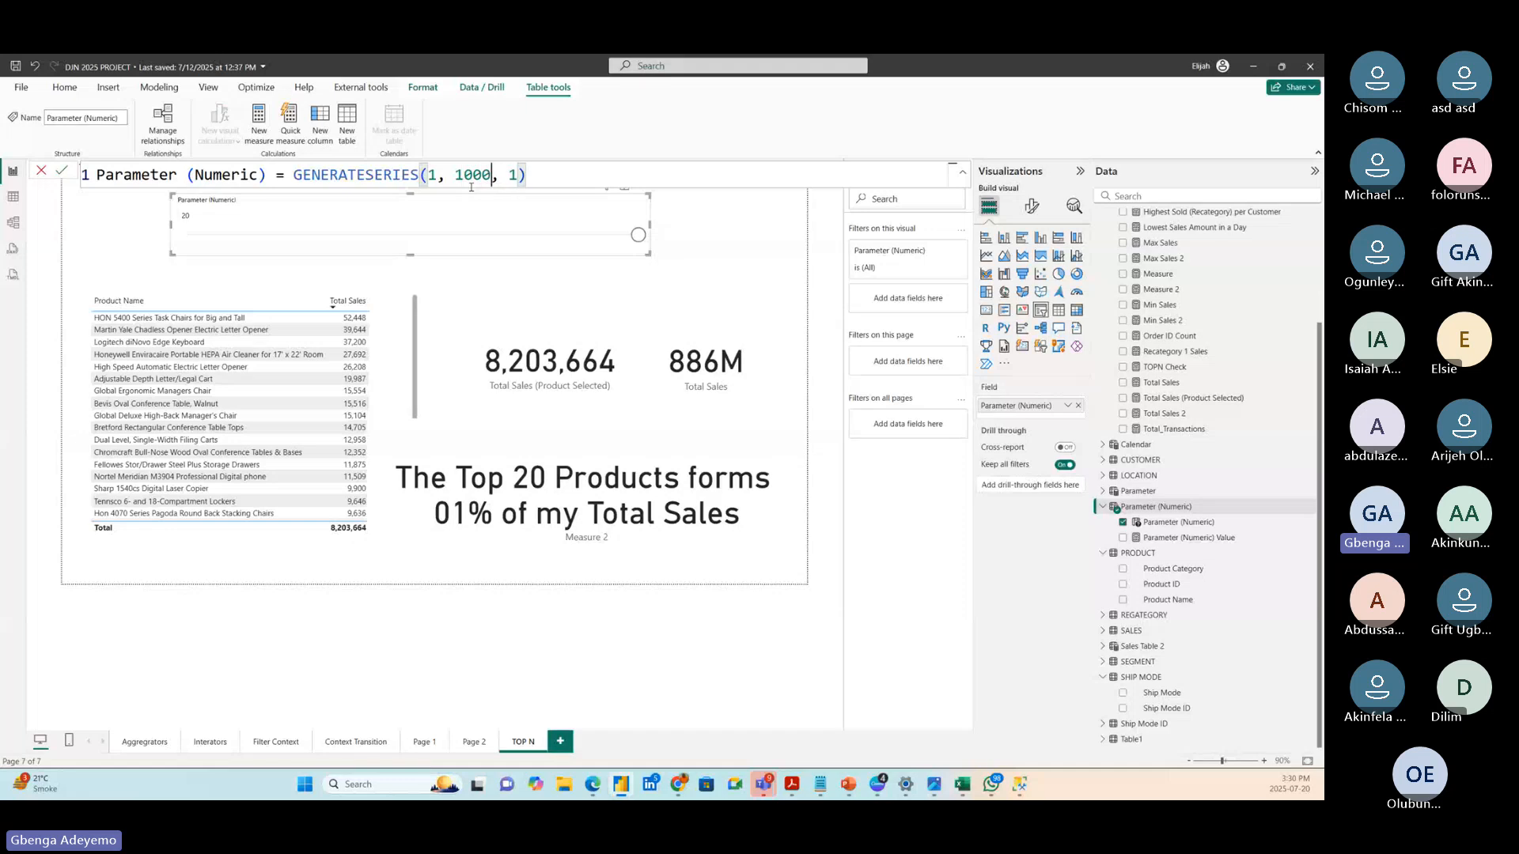
key("Right")
key("Right")
key("Right")
key("BackSpace")
type("100")
left_click(63, 172)
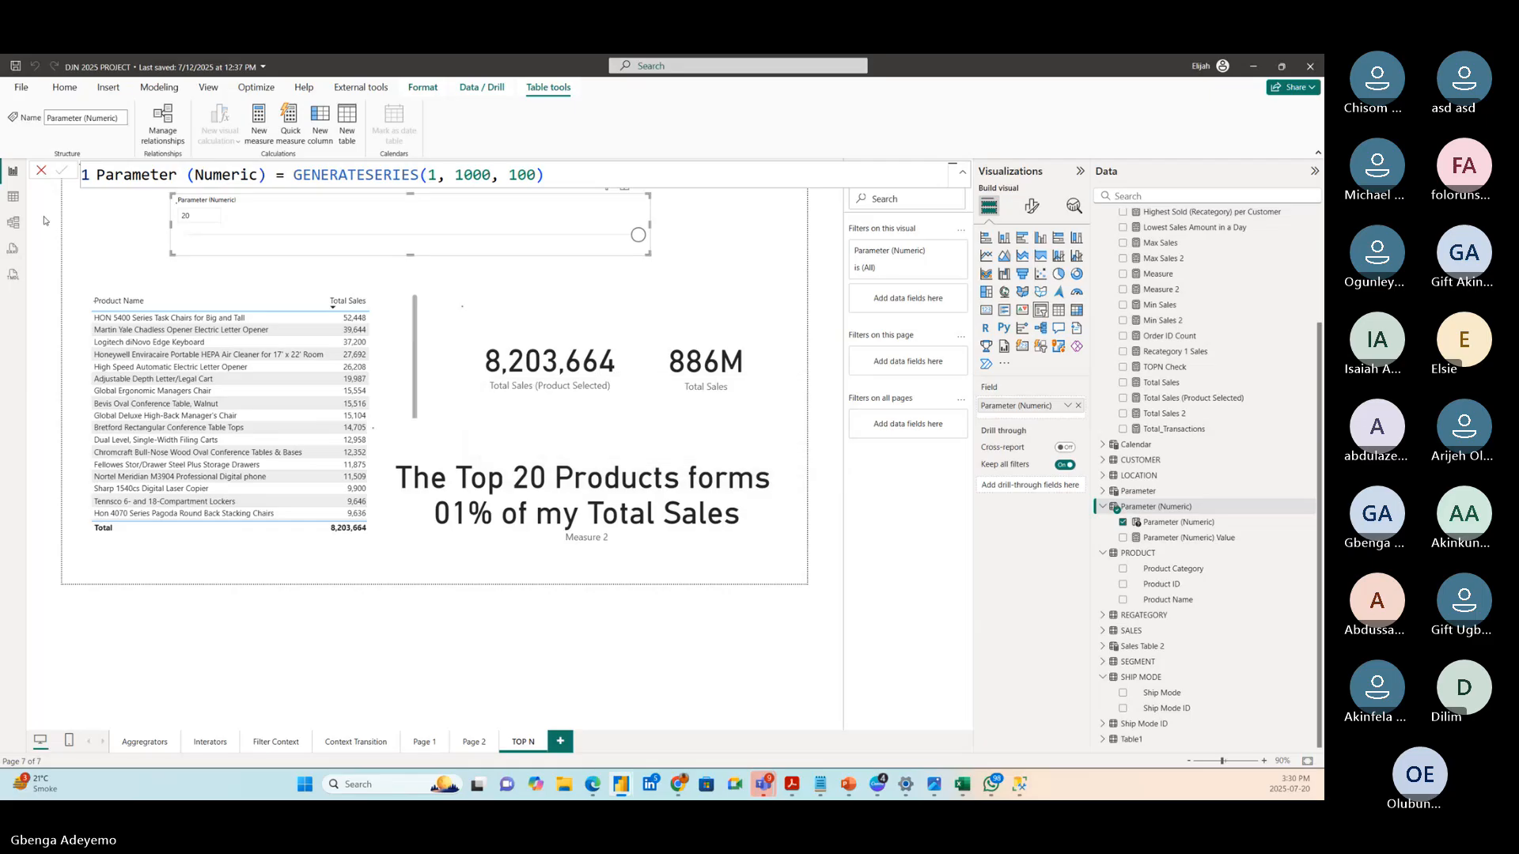
- Test the extended Parameter (Numeric) slicer at 1 and 601, ending at 701
left_click_drag(188, 239, 233, 236)
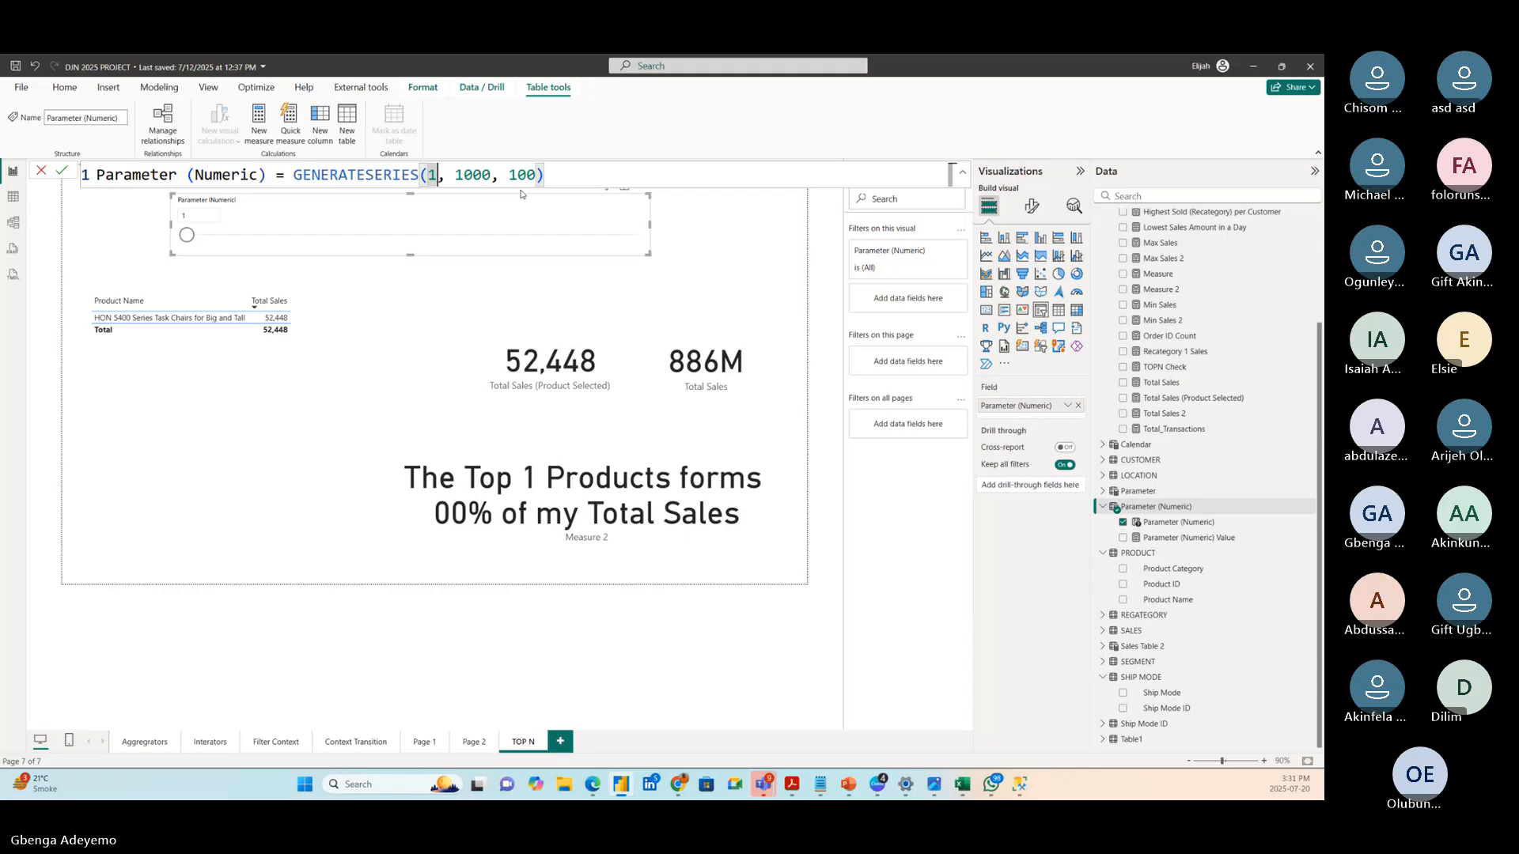
left_click_drag(187, 234, 492, 243)
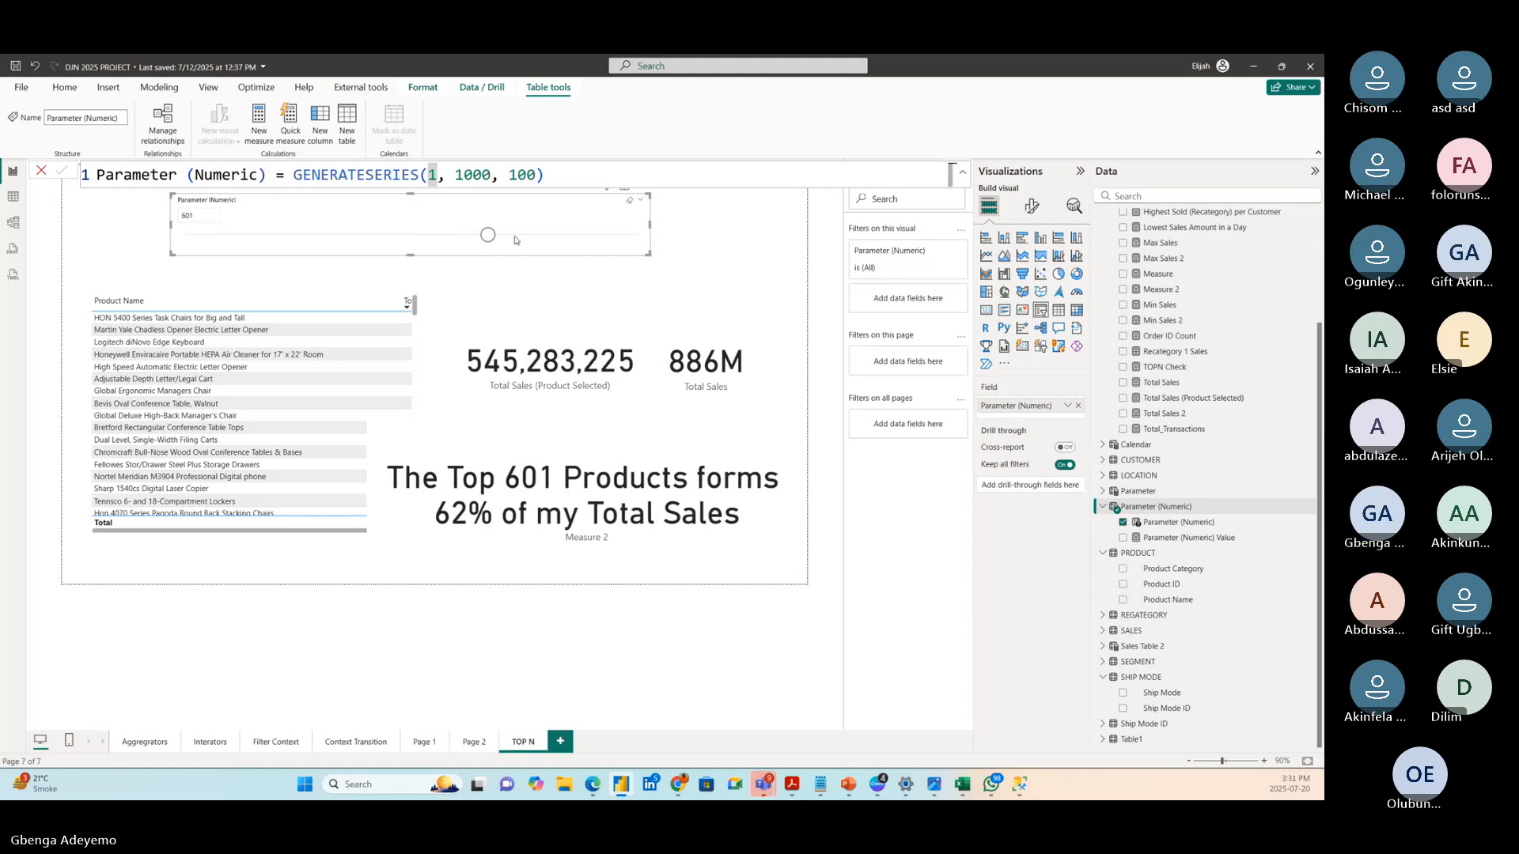
left_click_drag(488, 237, 538, 235)
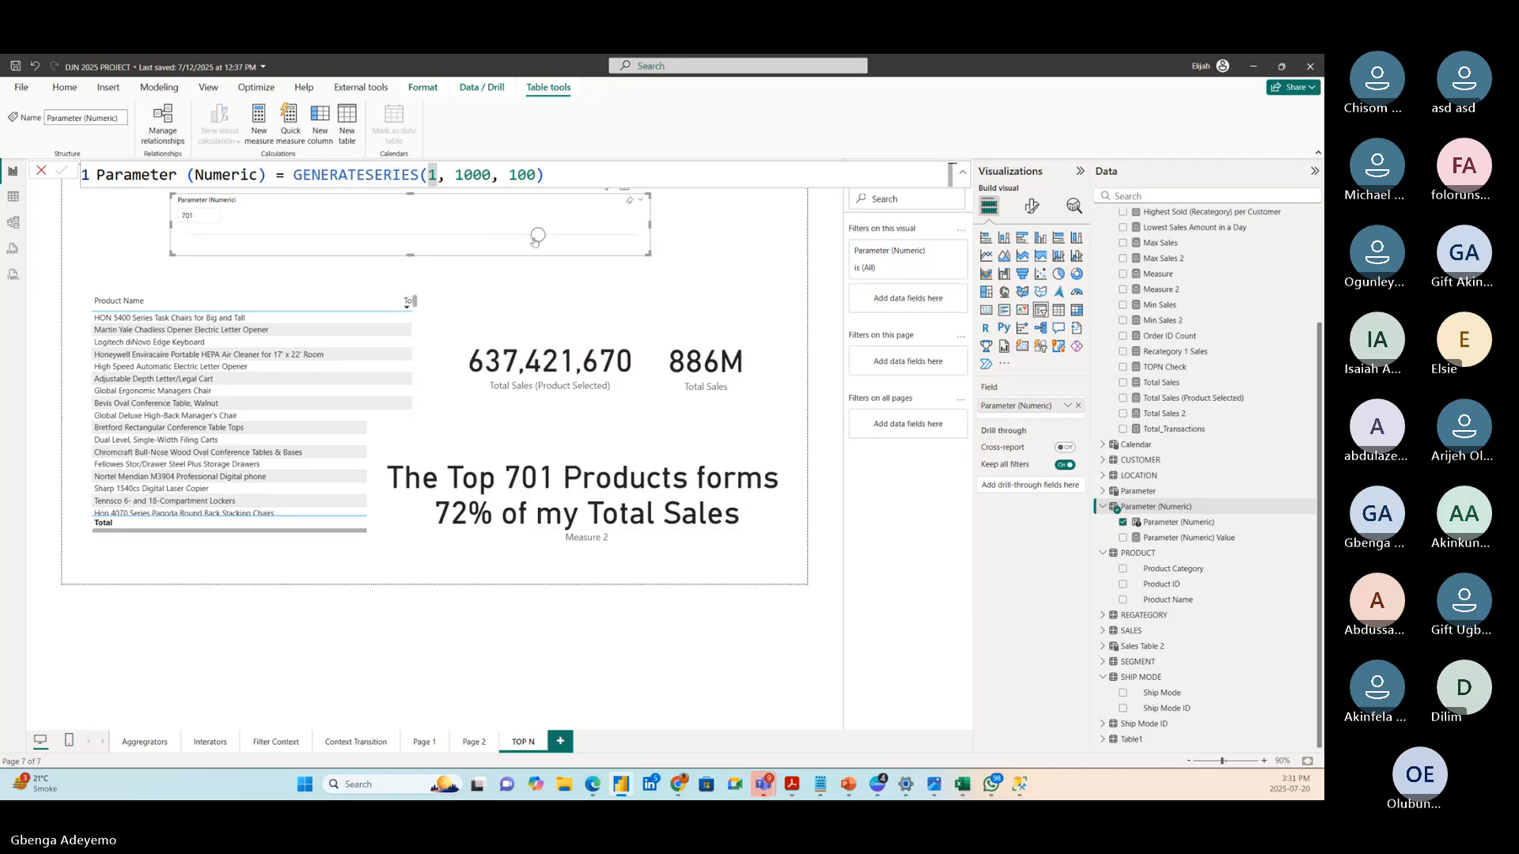
- Move the product table to the page's left edge, enlarge it down and rightward, and reposition the Measure 2 card beside it
left_click(166, 524)
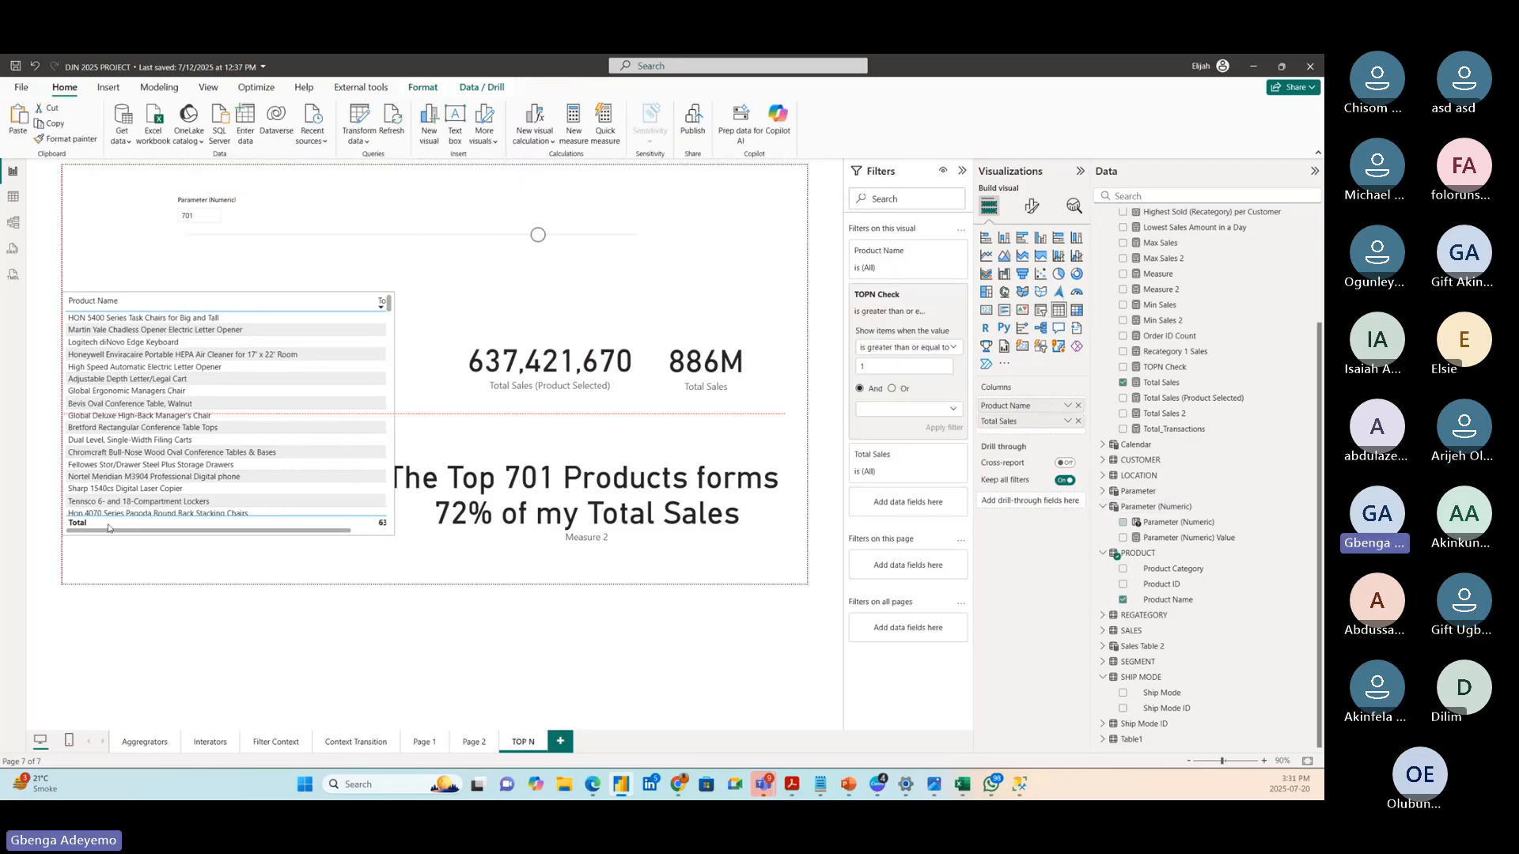
left_click(461, 491)
left_click_drag(369, 420, 451, 409)
left_click_drag(338, 531, 443, 578)
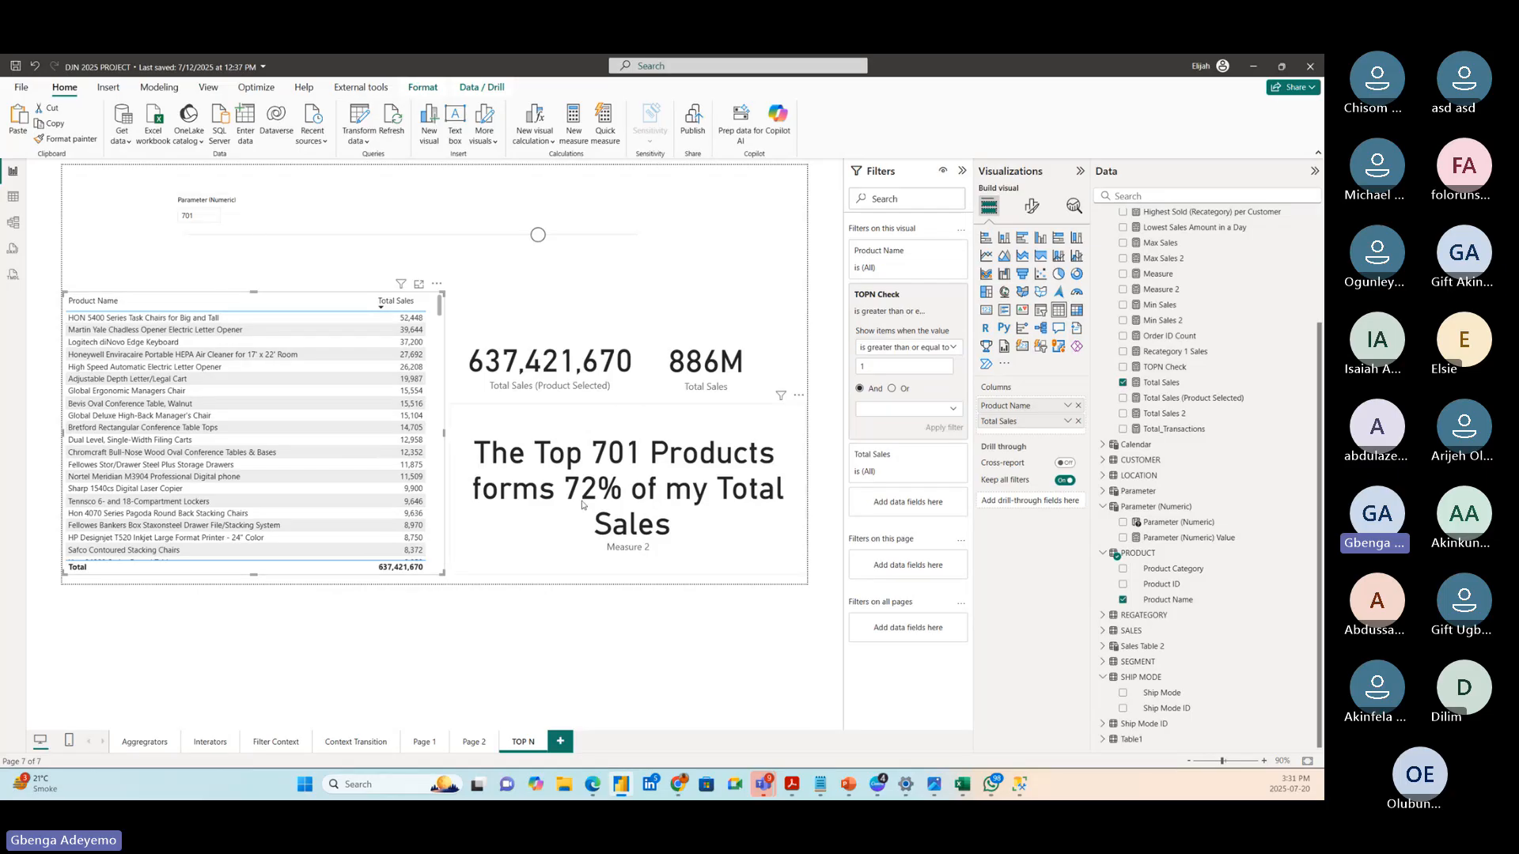
- Test the Parameter (Numeric) slicer at 201, 1 and 401, and look through the product table's rows at 401
left_click_drag(537, 235, 287, 236)
left_click(488, 239)
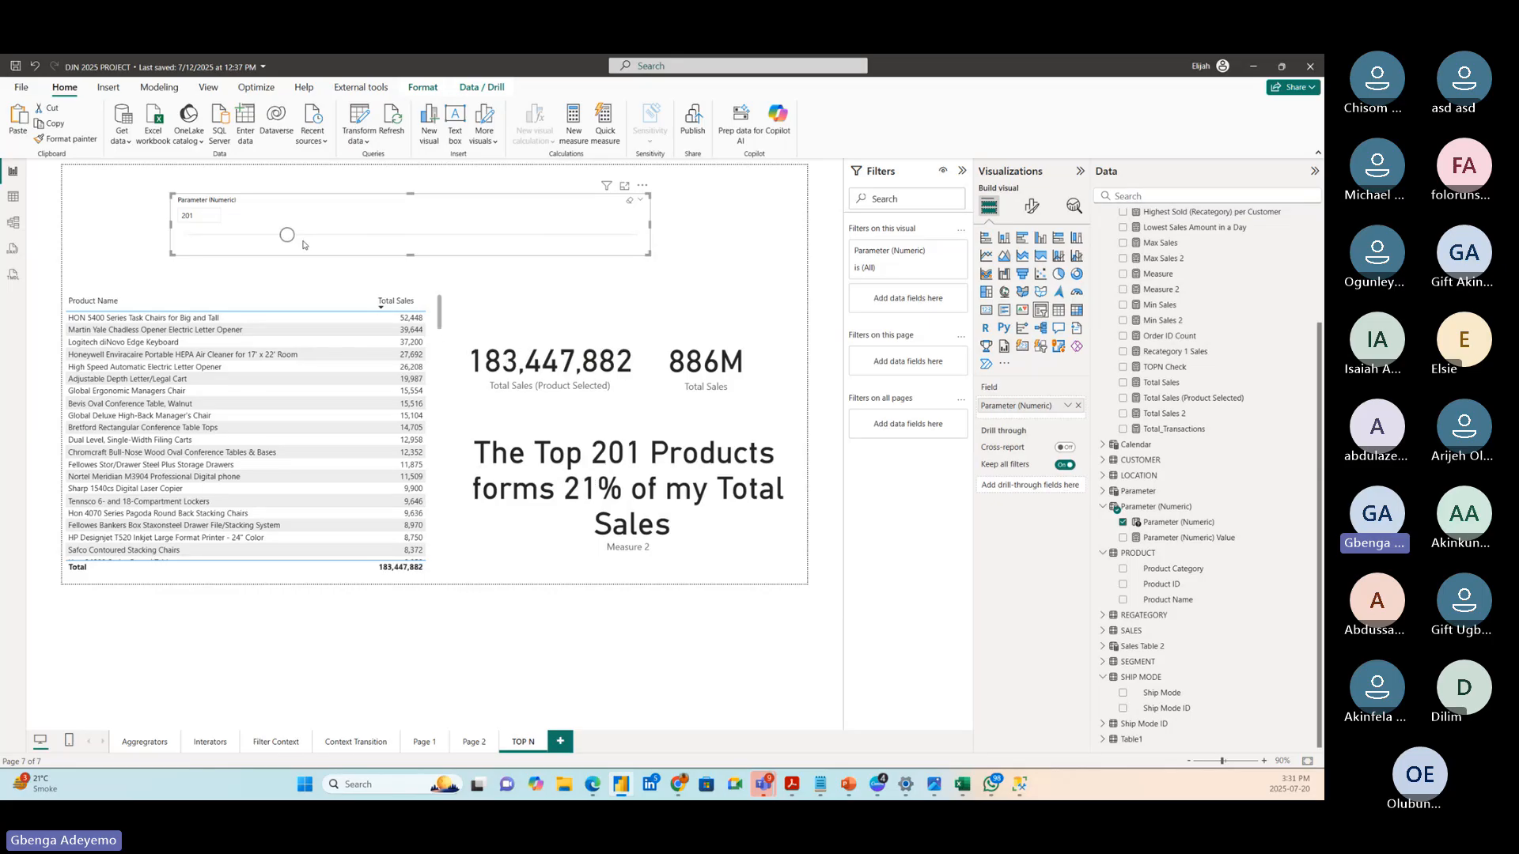
left_click_drag(287, 236, 189, 237)
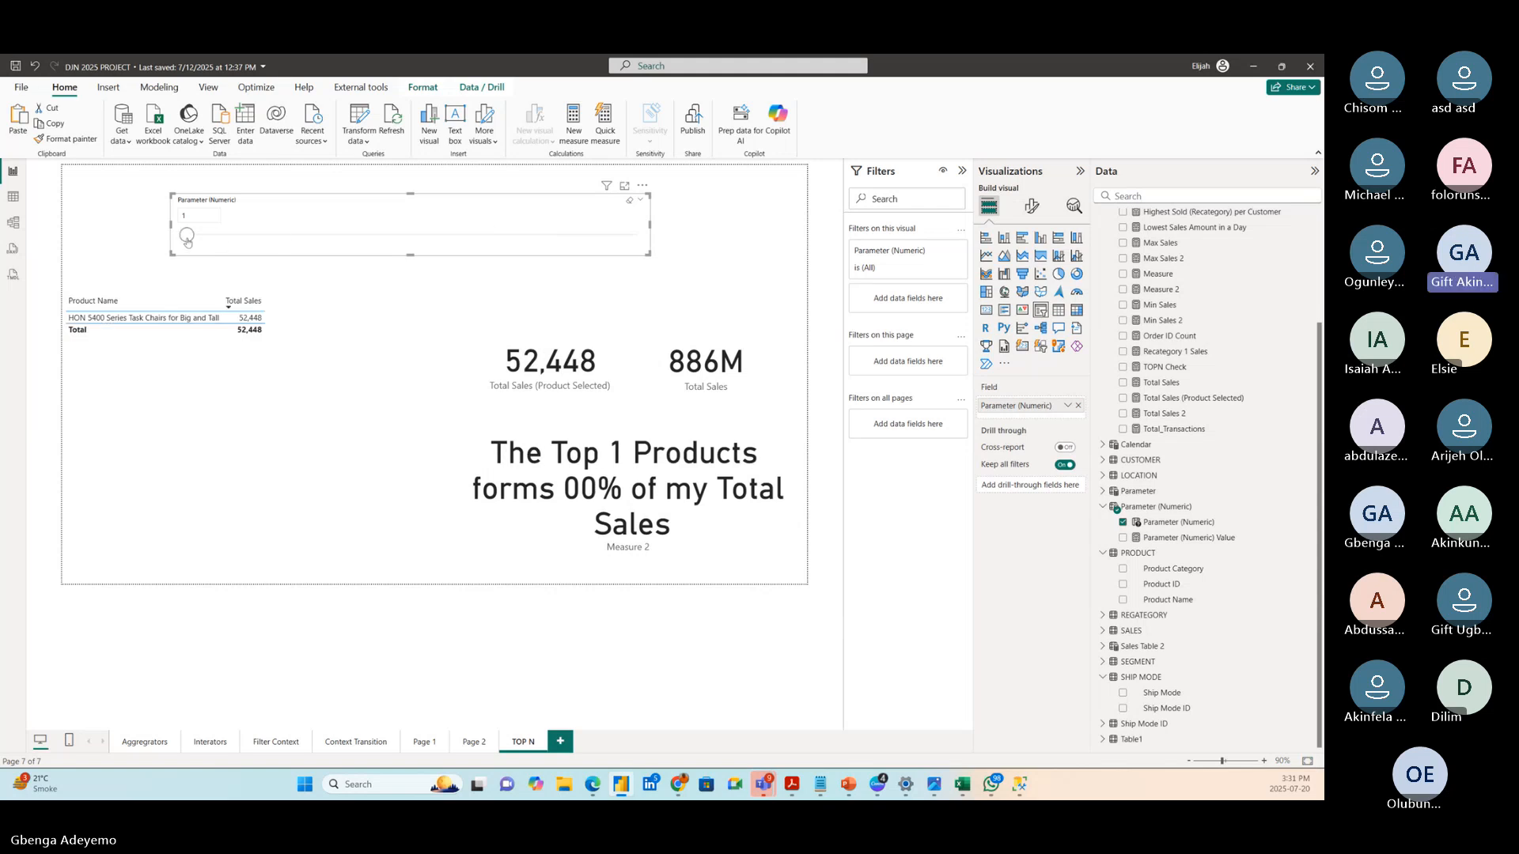
left_click_drag(187, 240, 388, 236)
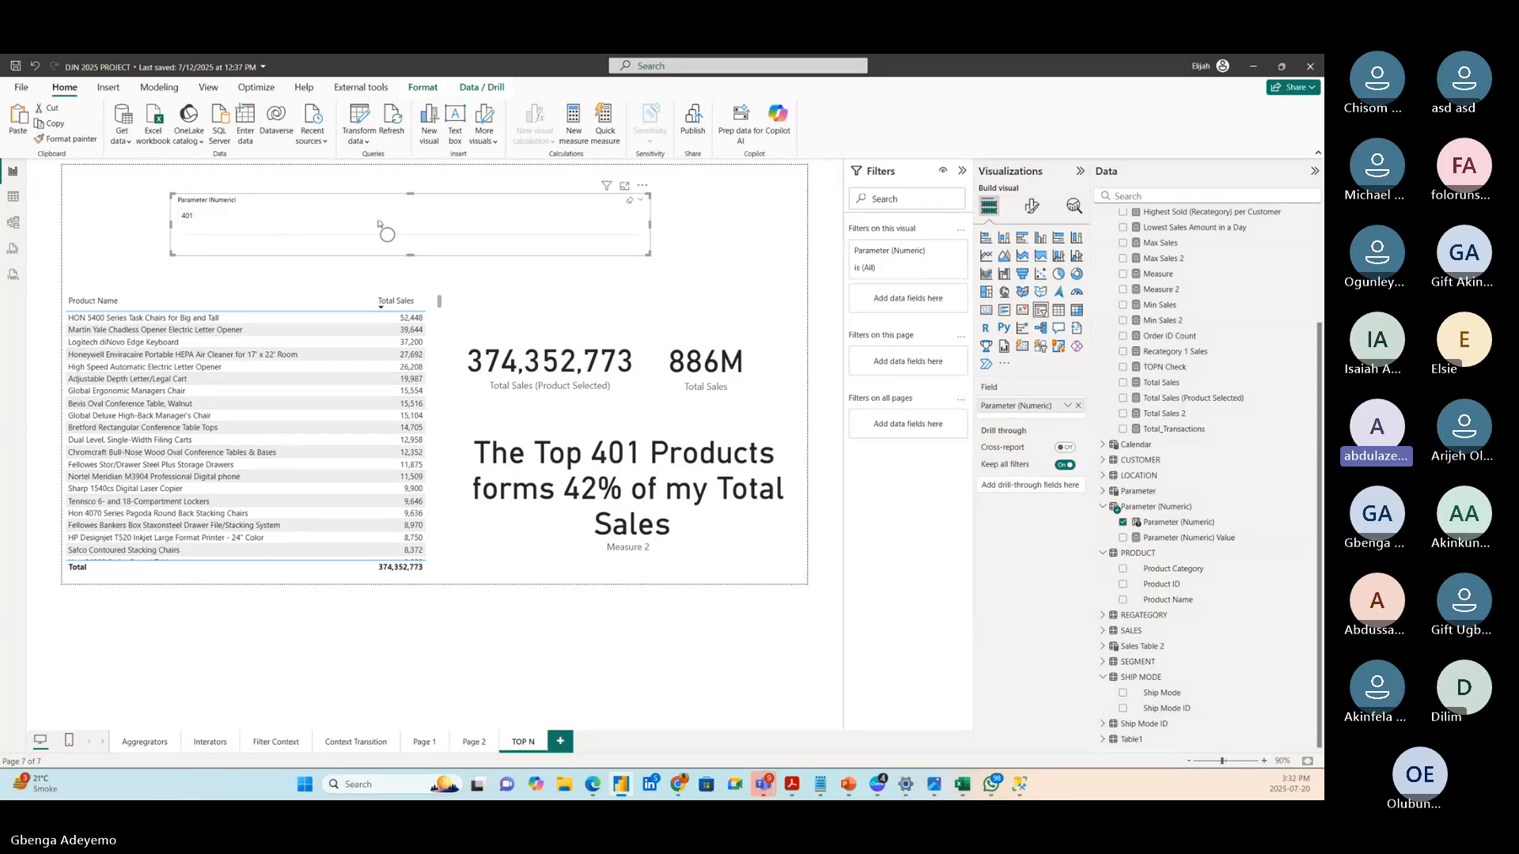
scroll(324, 374, "down", 20)
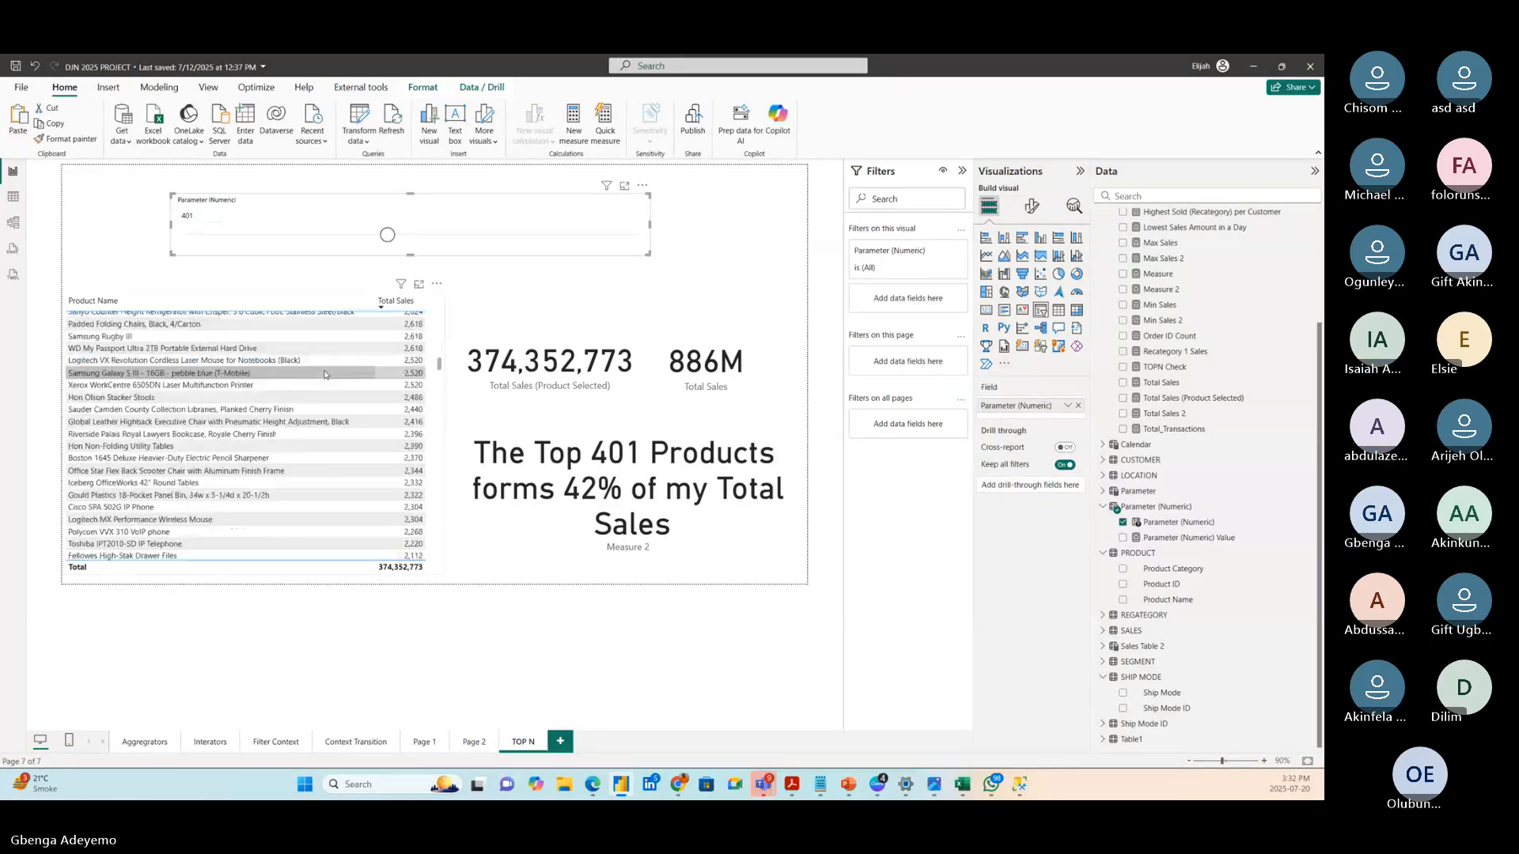
scroll(316, 376, "up", 15)
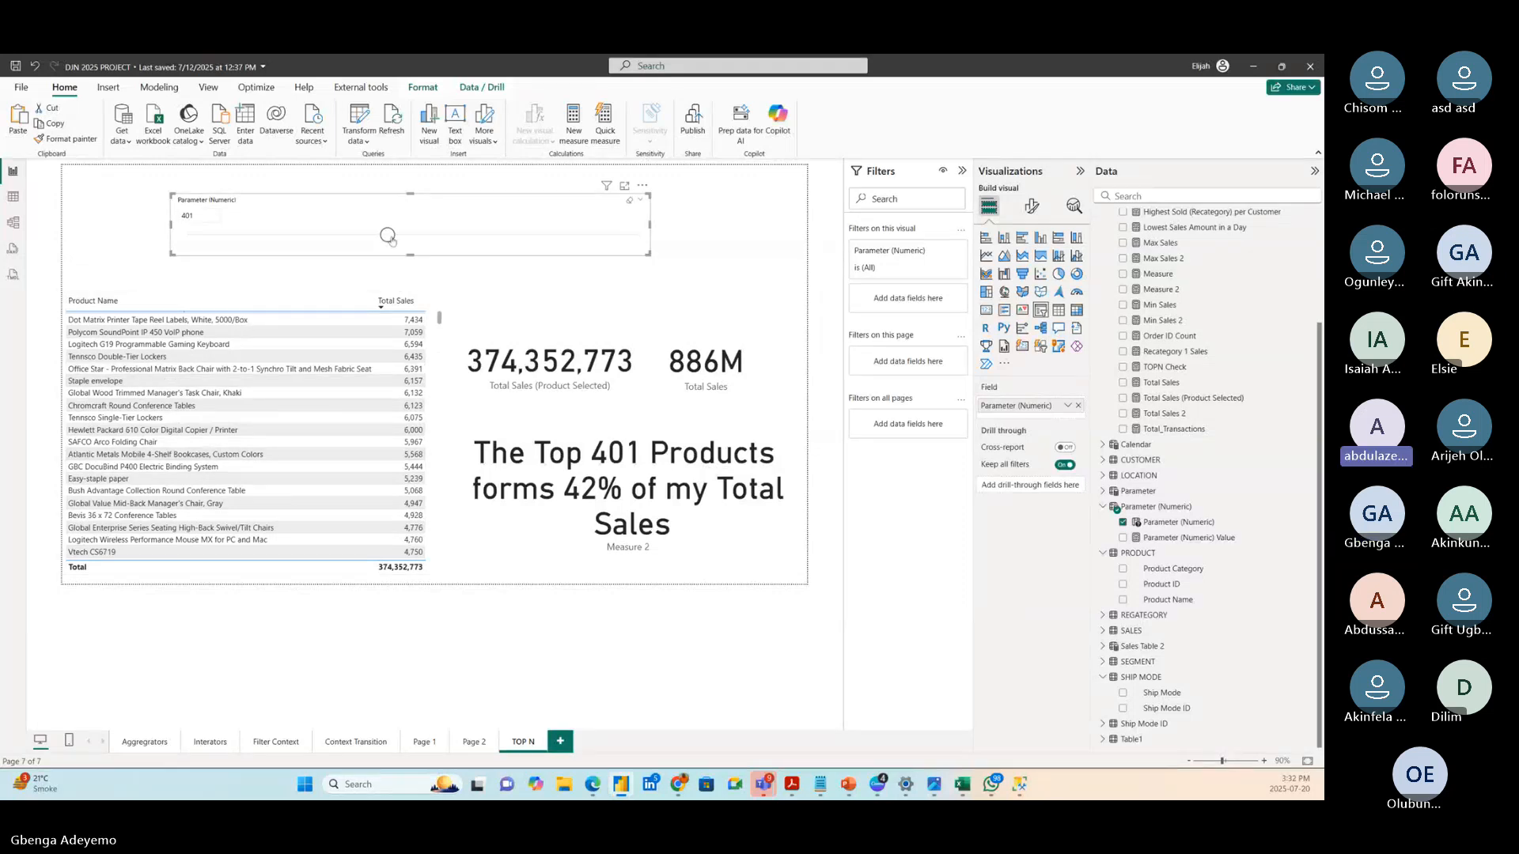
- Set the Parameter (Numeric) slicer to 1 and shift the product table slightly up and to the right
left_click_drag(387, 235, 190, 240)
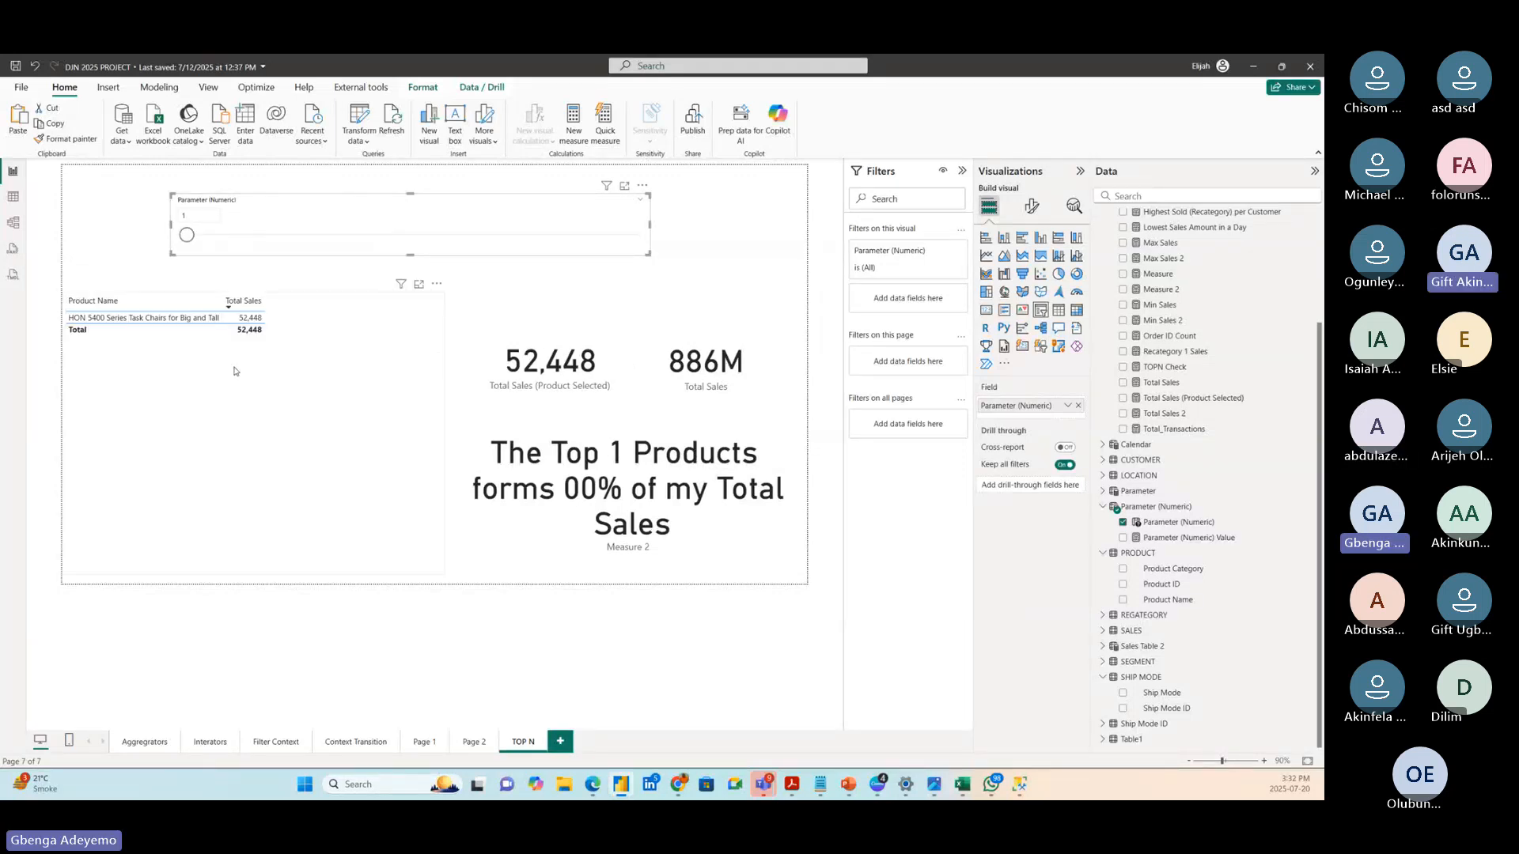
left_click(252, 393)
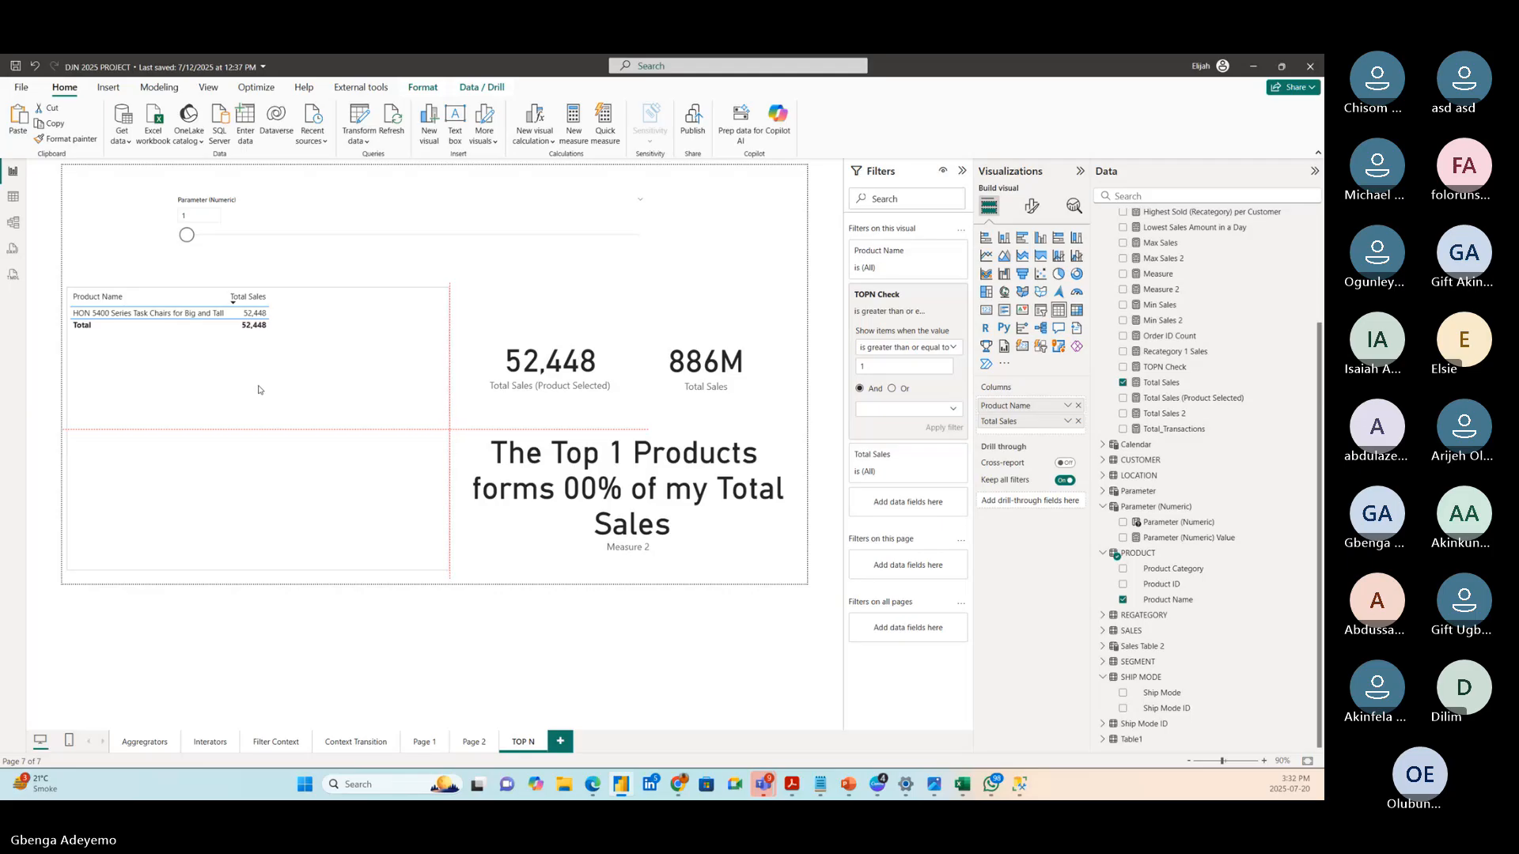